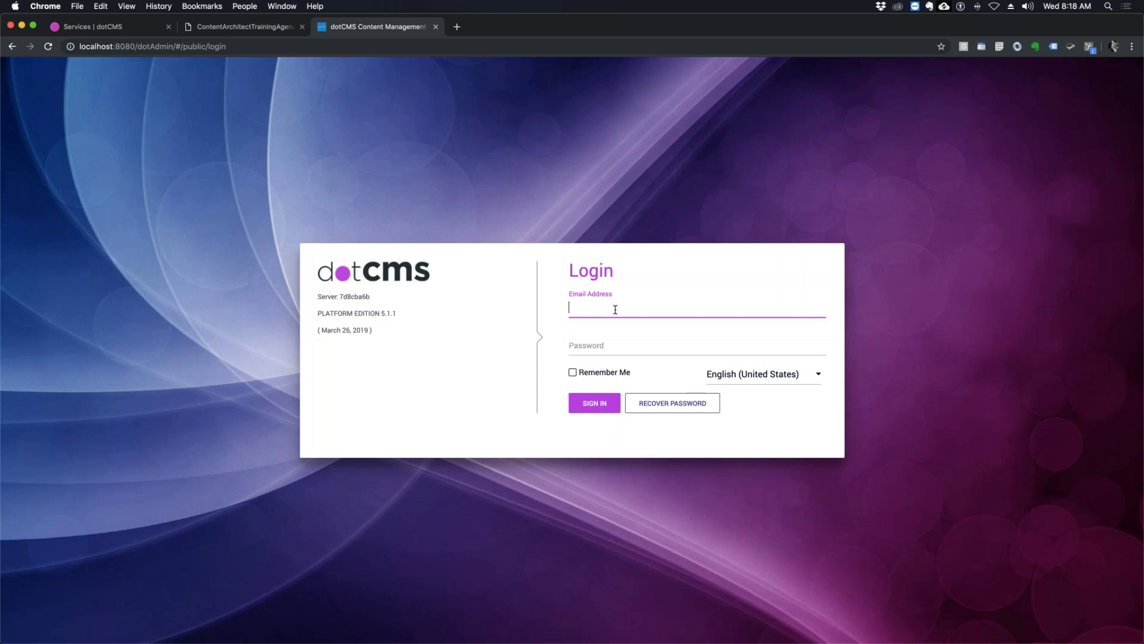
- Sign in to dotCMS with the admin e-mail and password, and let Chrome save the login
{"action": "left_click", "coordinate": [614, 339]}
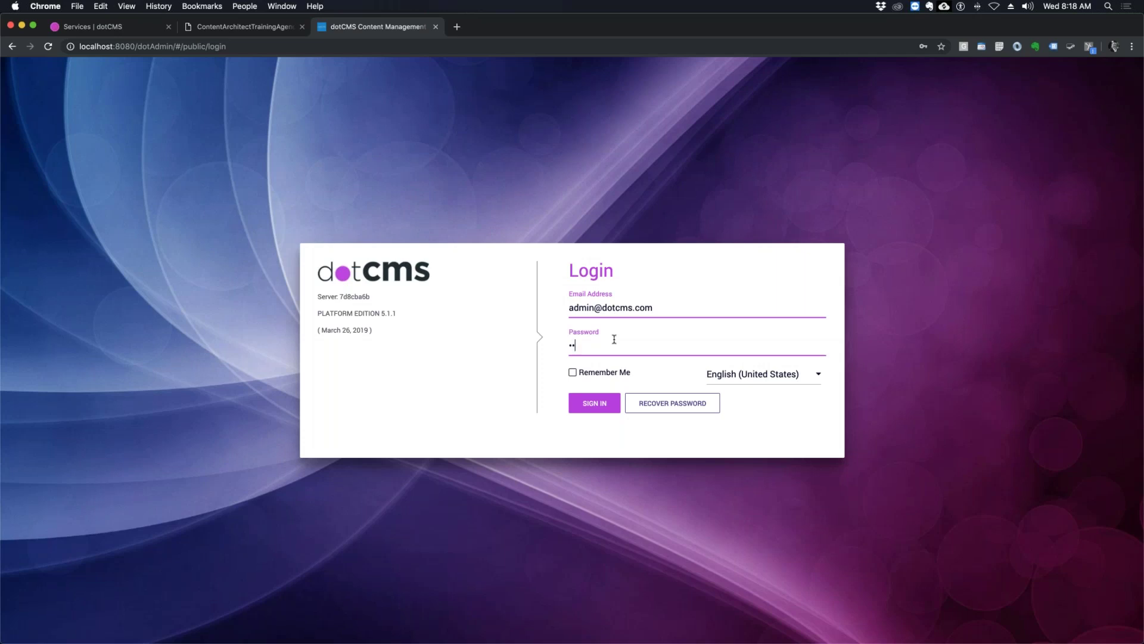
{"action": "key", "text": "Return"}
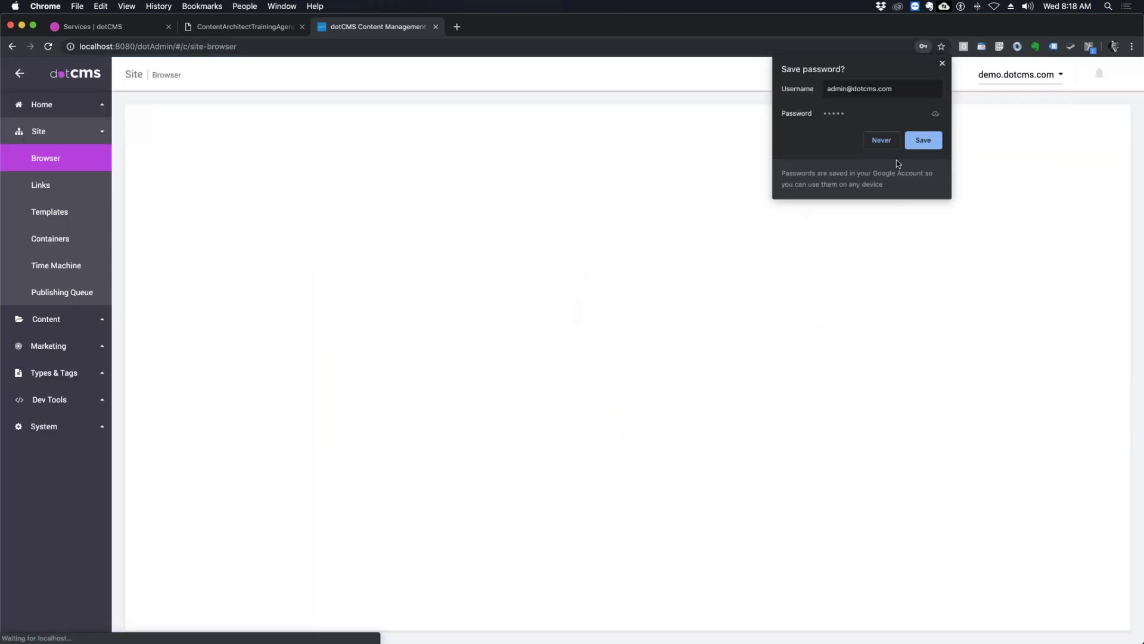
{"action": "left_click", "coordinate": [912, 146]}
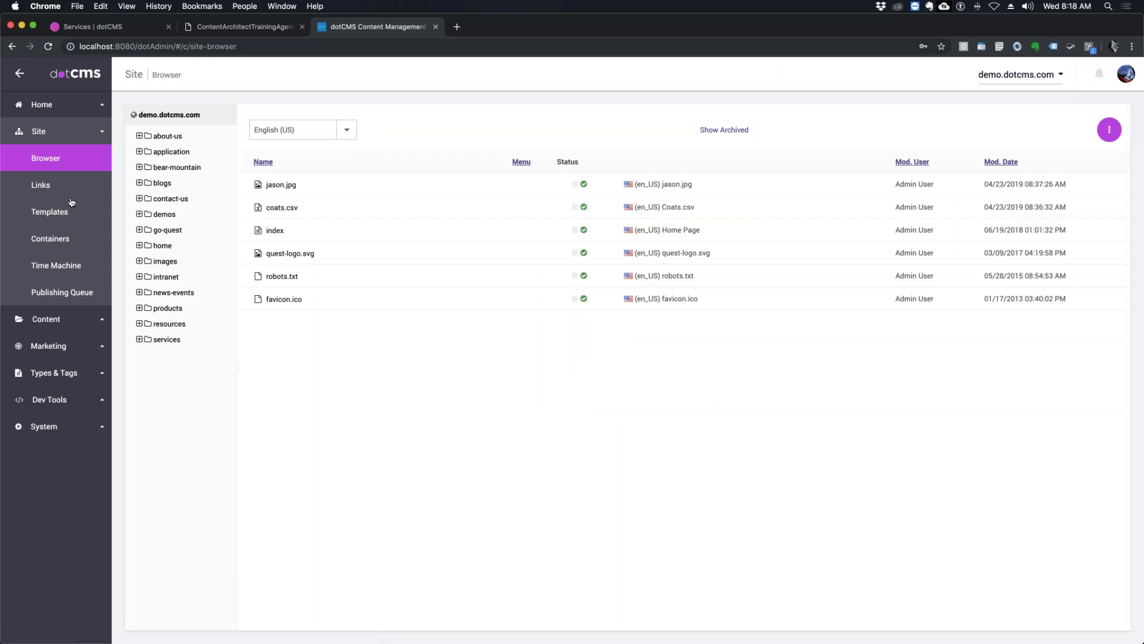
- Expand the application folder and its themes folder in the Site Browser tree
{"action": "left_click", "coordinate": [38, 131]}
{"action": "left_click", "coordinate": [34, 131]}
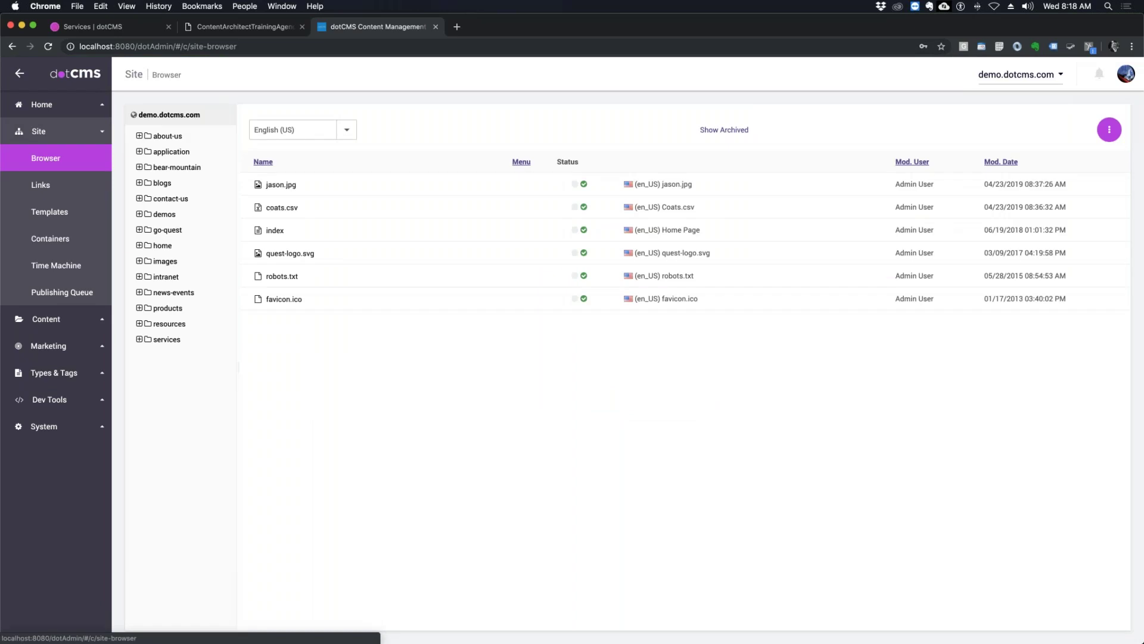
{"action": "left_click", "coordinate": [162, 152]}
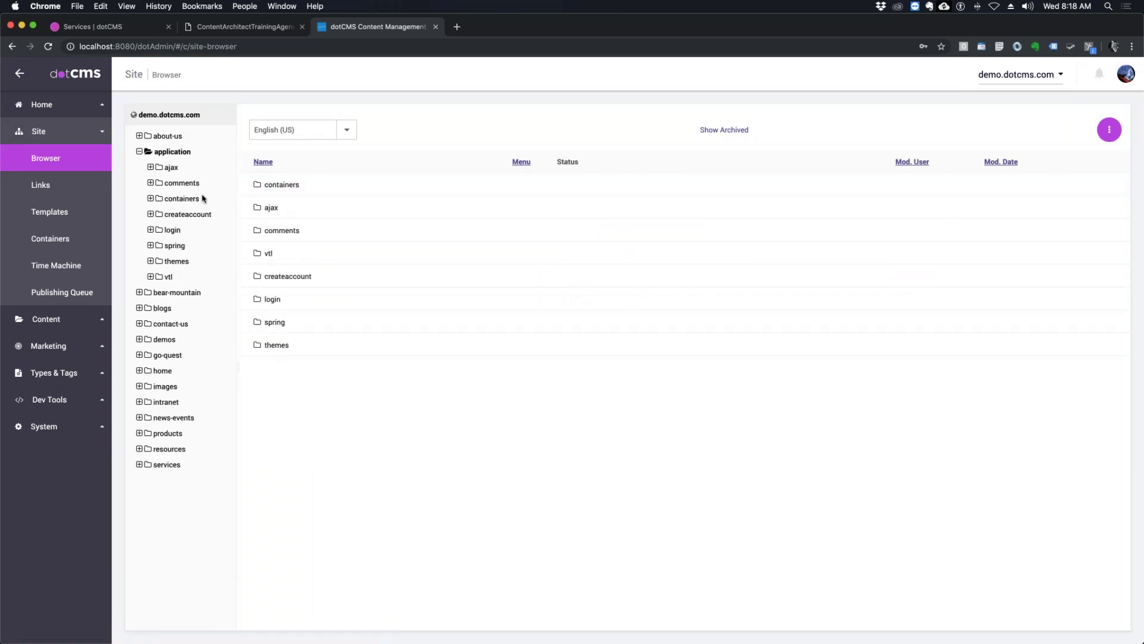
{"action": "left_click", "coordinate": [177, 261]}
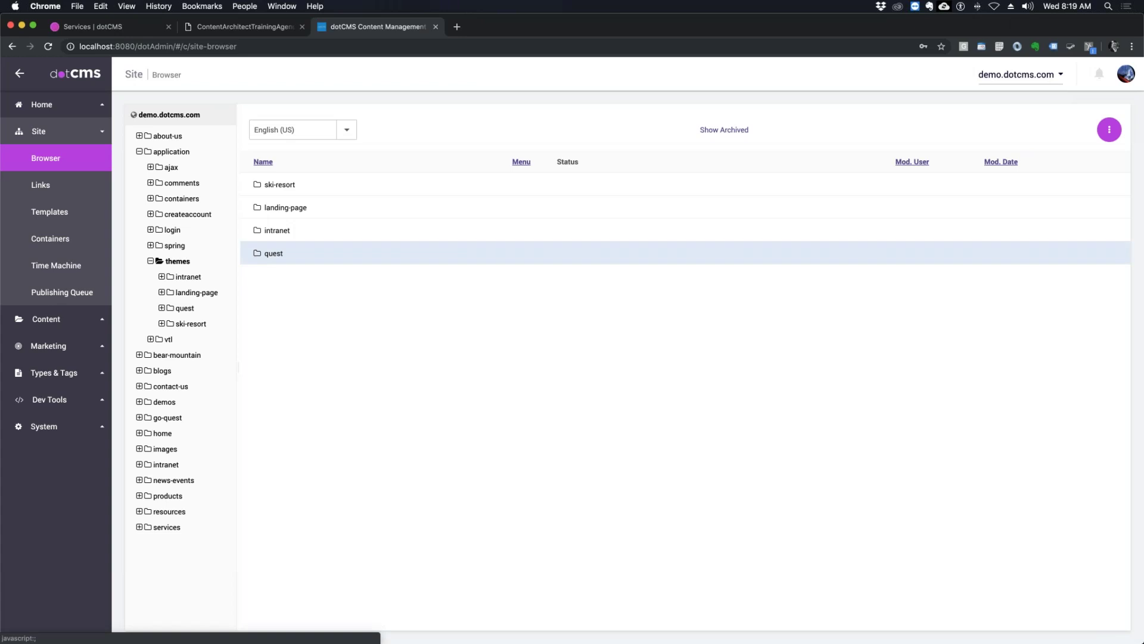
- Browse the ski-resort, quest, landing-page and intranet theme folders, ending on quest's files
{"action": "left_click", "coordinate": [191, 323]}
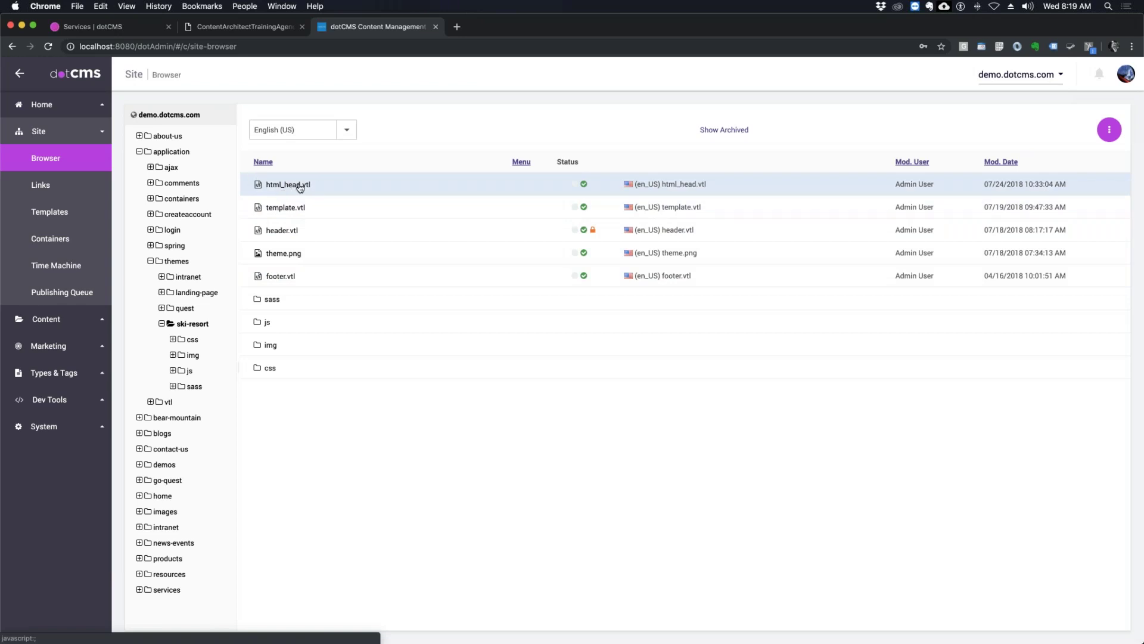
{"action": "left_click", "coordinate": [197, 310]}
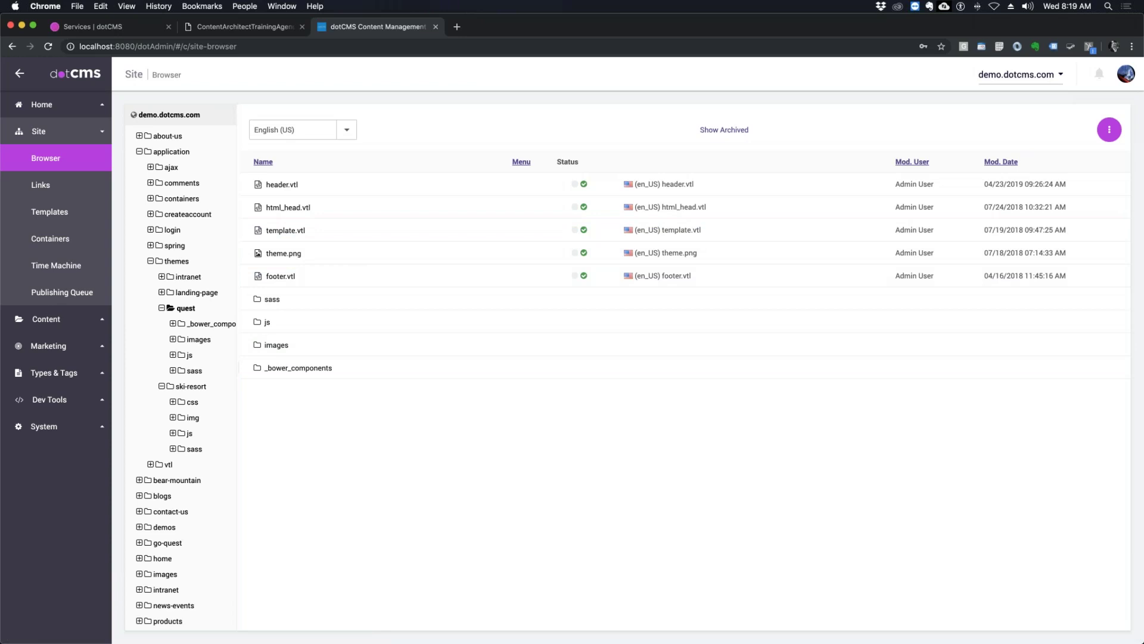
{"action": "left_click", "coordinate": [182, 295]}
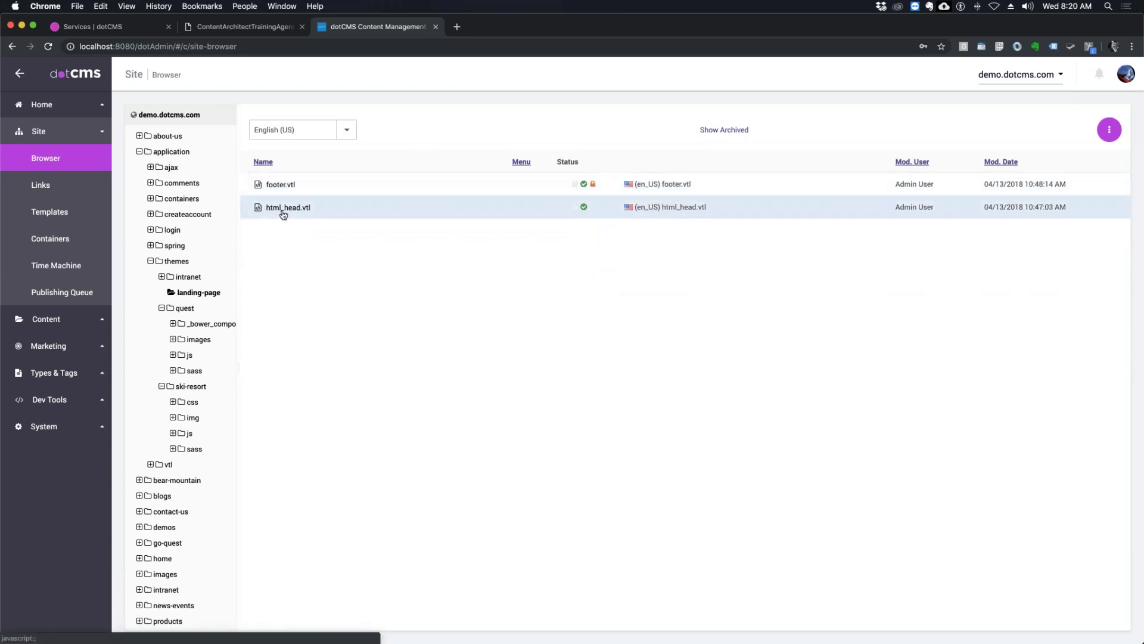
{"action": "left_click", "coordinate": [188, 277]}
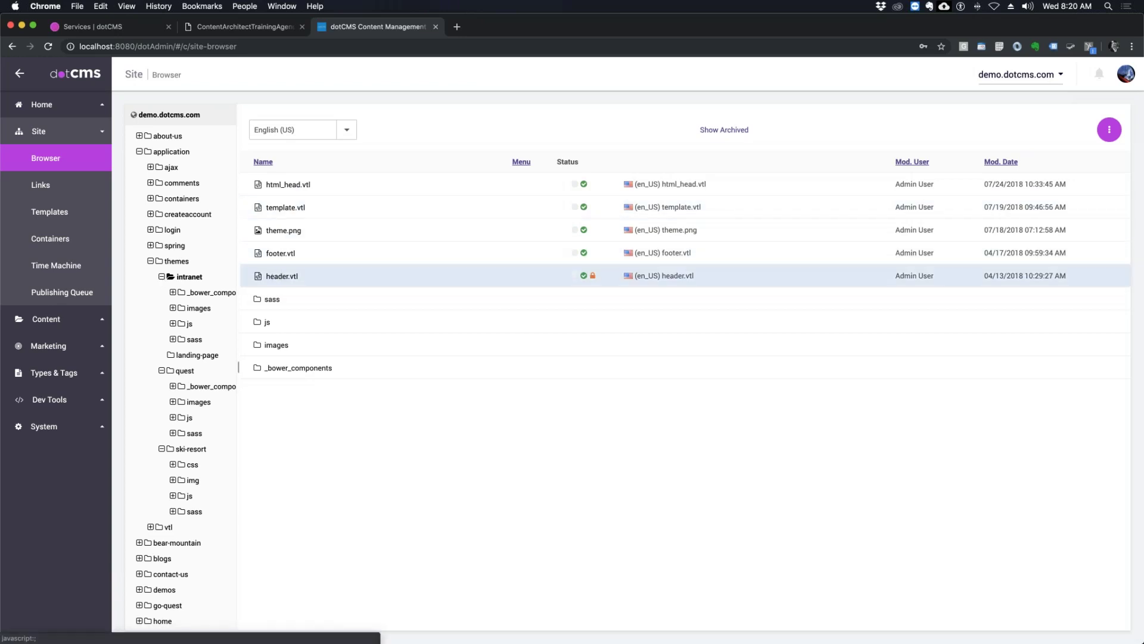
{"action": "left_click", "coordinate": [161, 277]}
{"action": "left_click", "coordinate": [162, 309]}
{"action": "left_click", "coordinate": [161, 324]}
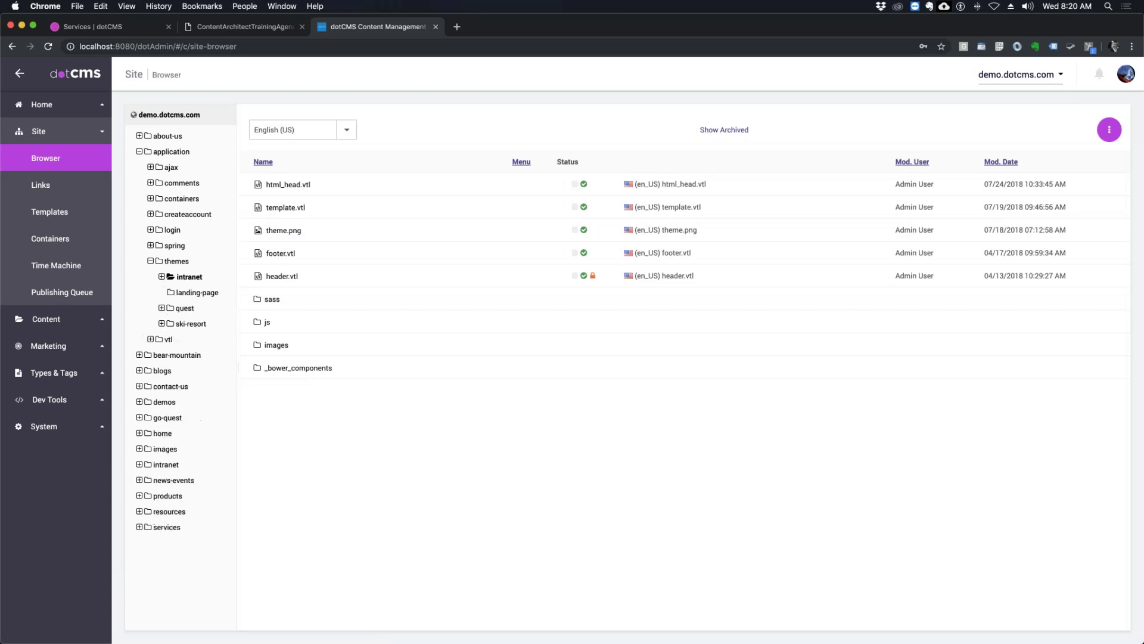
{"action": "left_click", "coordinate": [186, 308]}
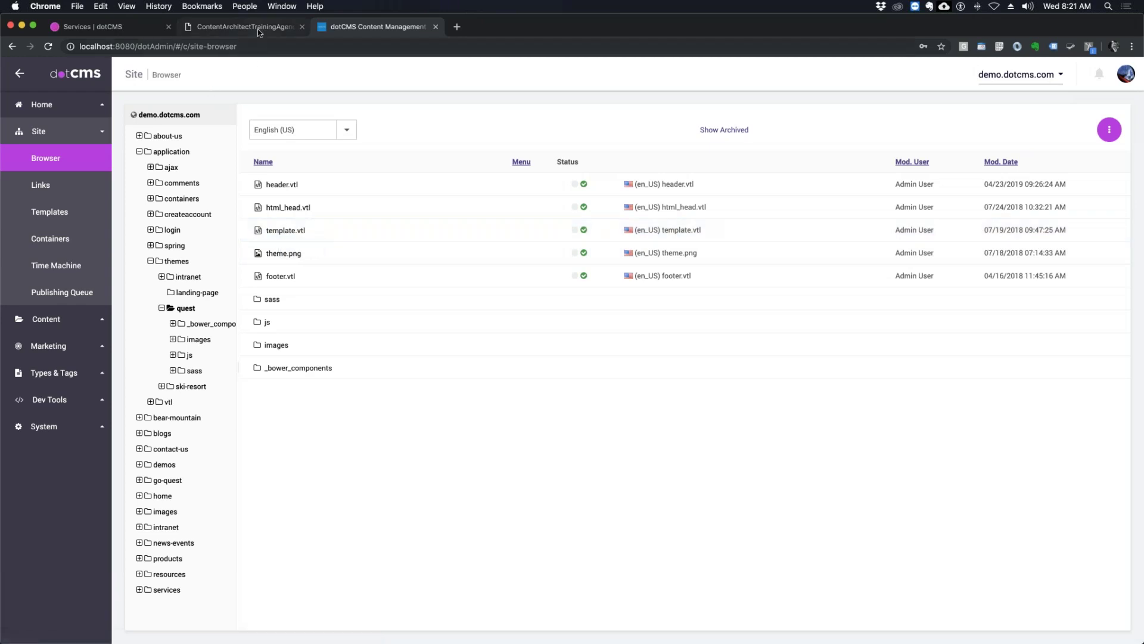
- Open the dotCMS documentation from the training site and search the docs for 'theme'
{"action": "left_click", "coordinate": [102, 29]}
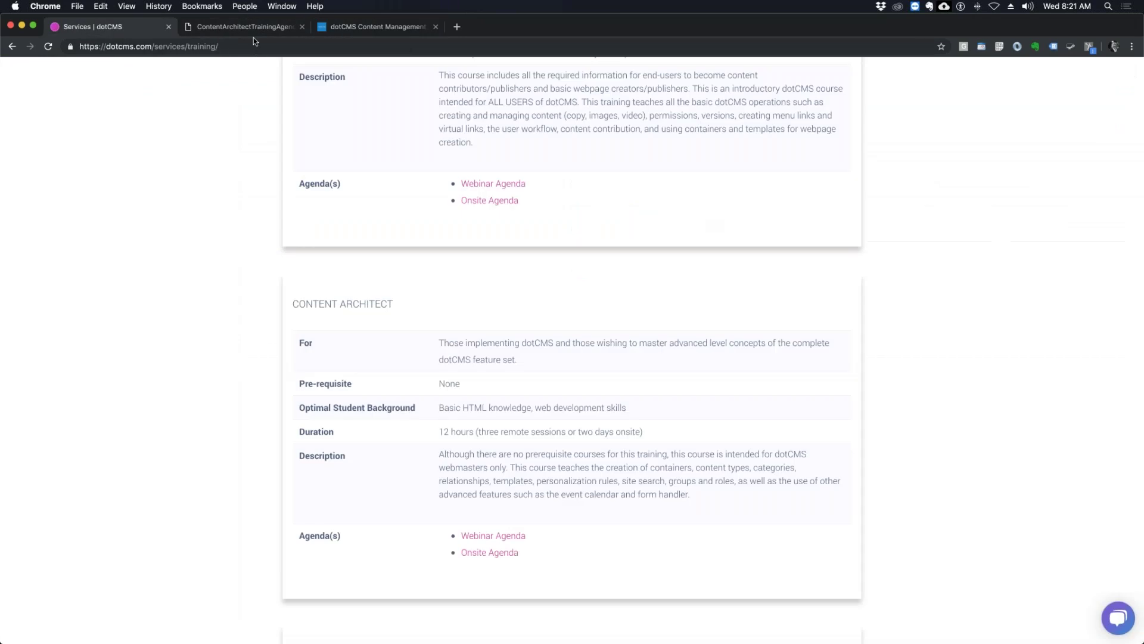
{"action": "scroll", "coordinate": [576, 191], "scroll_direction": "up", "scroll_amount": 15}
{"action": "mouse_move", "coordinate": [555, 97]}
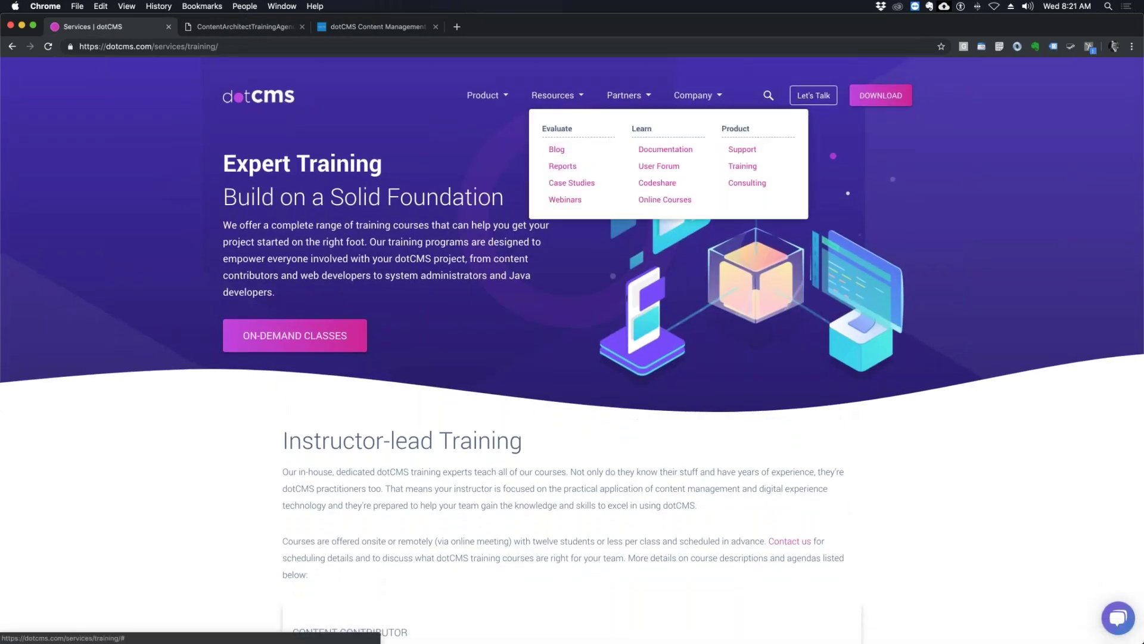
{"action": "left_click", "coordinate": [658, 153]}
{"action": "left_click", "coordinate": [291, 153]}
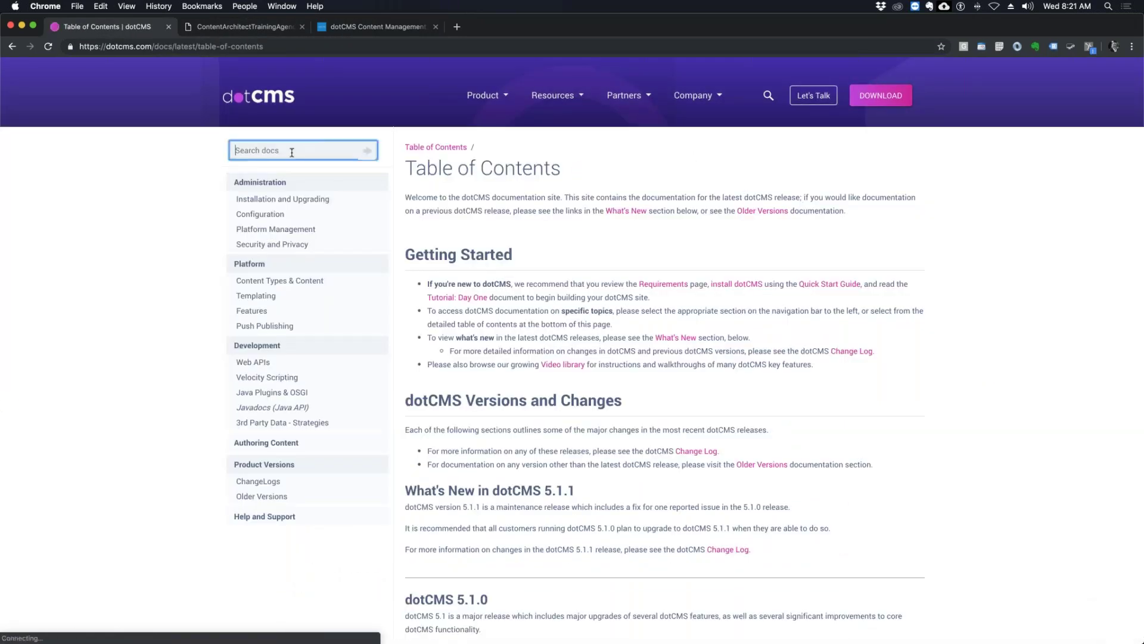
{"action": "type", "text": "themes"}
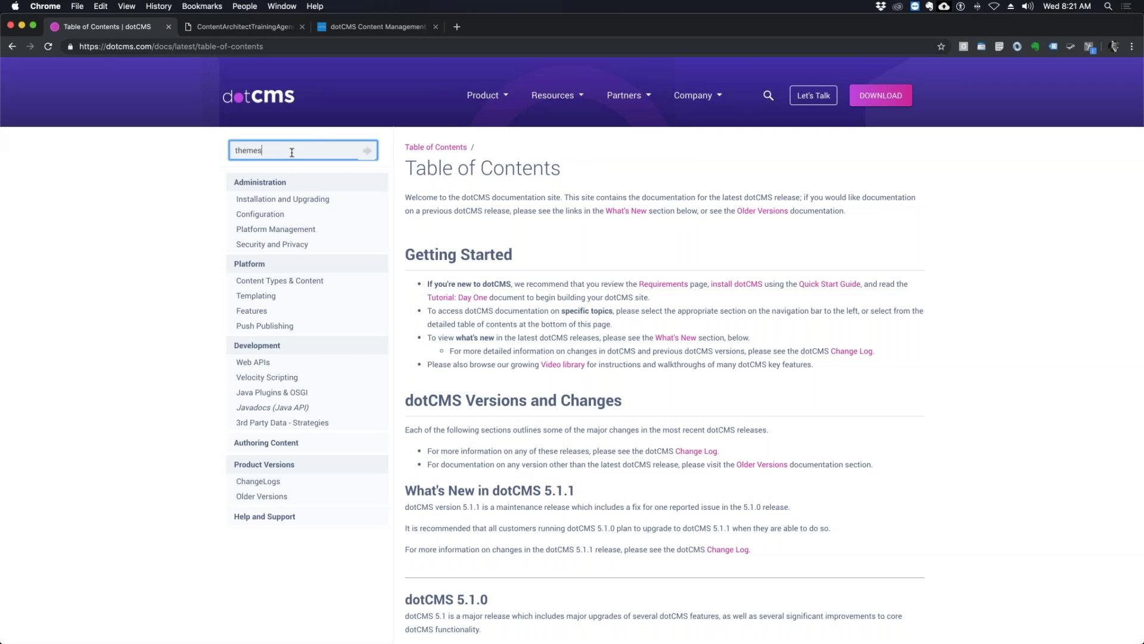
{"action": "key", "text": "Return"}
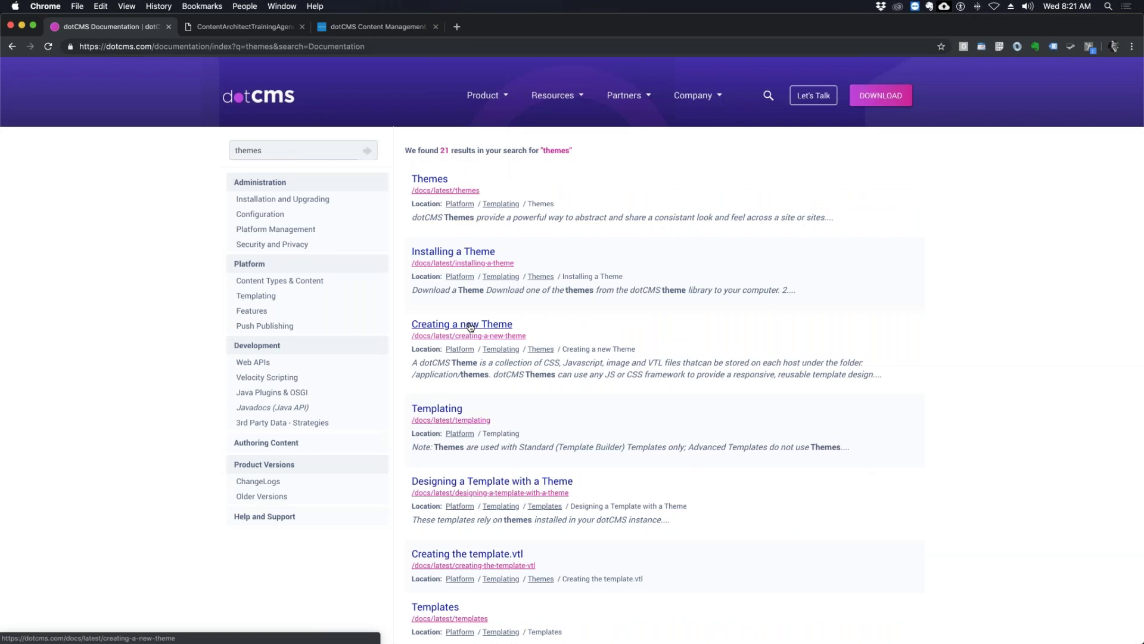
- Open the Creating the template.vtl article and highlight the sidebar properties and dotTheme.path row
{"action": "left_click", "coordinate": [475, 555]}
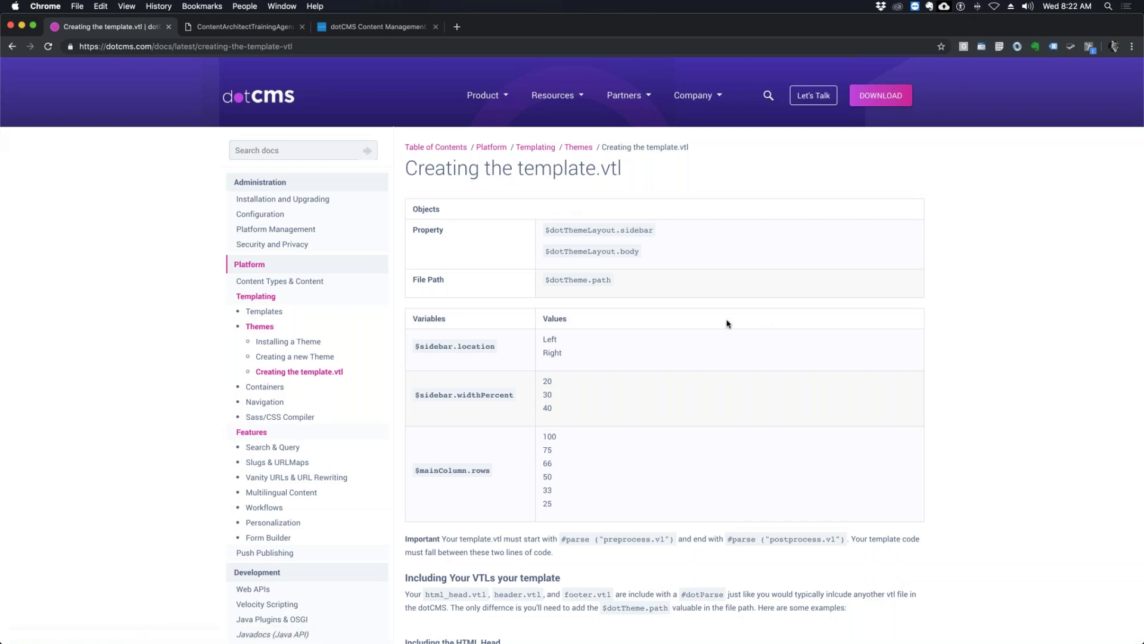
{"action": "left_click_drag", "start_coordinate": [663, 230], "coordinate": [543, 230]}
{"action": "left_click_drag", "start_coordinate": [595, 253], "coordinate": [656, 261]}
{"action": "left_click_drag", "start_coordinate": [549, 281], "coordinate": [626, 285]}
{"action": "scroll", "coordinate": [739, 302], "scroll_direction": "down", "scroll_amount": 2}
{"action": "left_click", "coordinate": [596, 287]}
- Highlight the $sidebar.location and $sidebar.widthPercent variables in the code examples
{"action": "left_click_drag", "start_coordinate": [434, 281], "coordinate": [498, 285]}
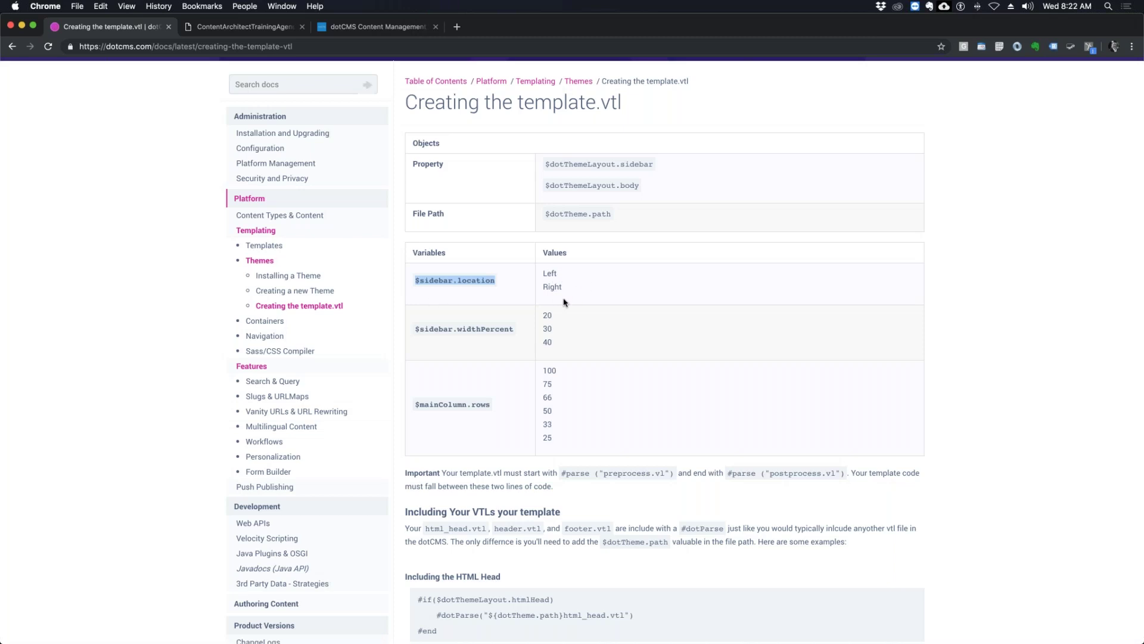
{"action": "left_click", "coordinate": [516, 290]}
{"action": "left_click_drag", "start_coordinate": [506, 286], "coordinate": [413, 283]}
{"action": "left_click", "coordinate": [464, 343]}
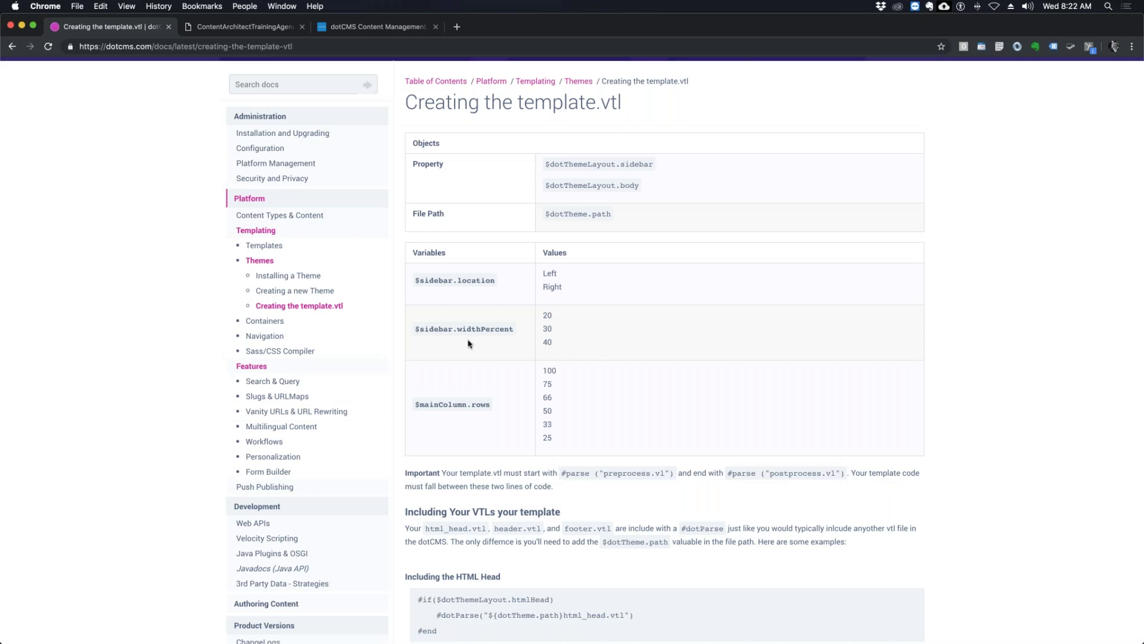
{"action": "triple_click", "coordinate": [490, 328]}
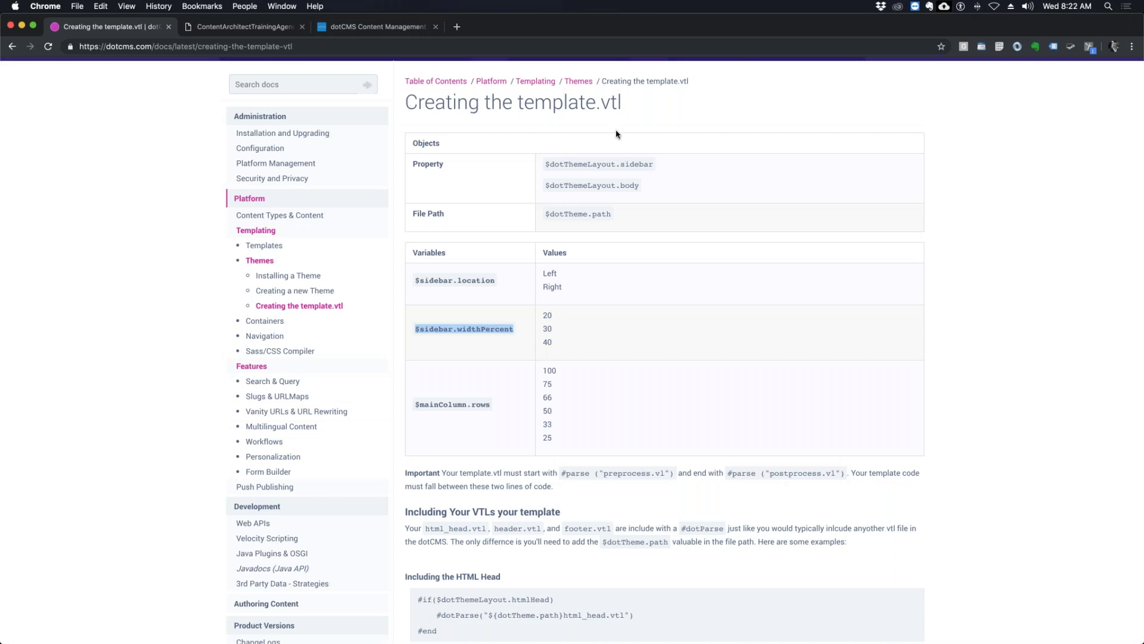
{"action": "scroll", "coordinate": [543, 296], "scroll_direction": "down", "scroll_amount": 2}
{"action": "scroll", "coordinate": [543, 297], "scroll_direction": "down", "scroll_amount": 6}
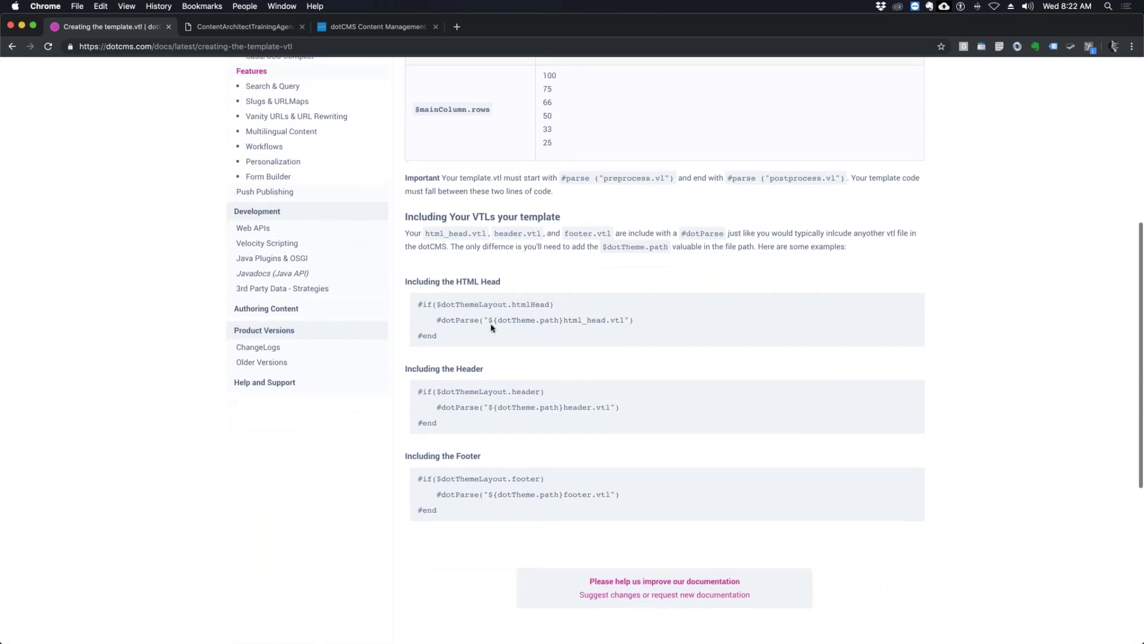
- Highlight the HTML Head, header and footer #dotParse include examples
{"action": "left_click_drag", "start_coordinate": [442, 339], "coordinate": [417, 304]}
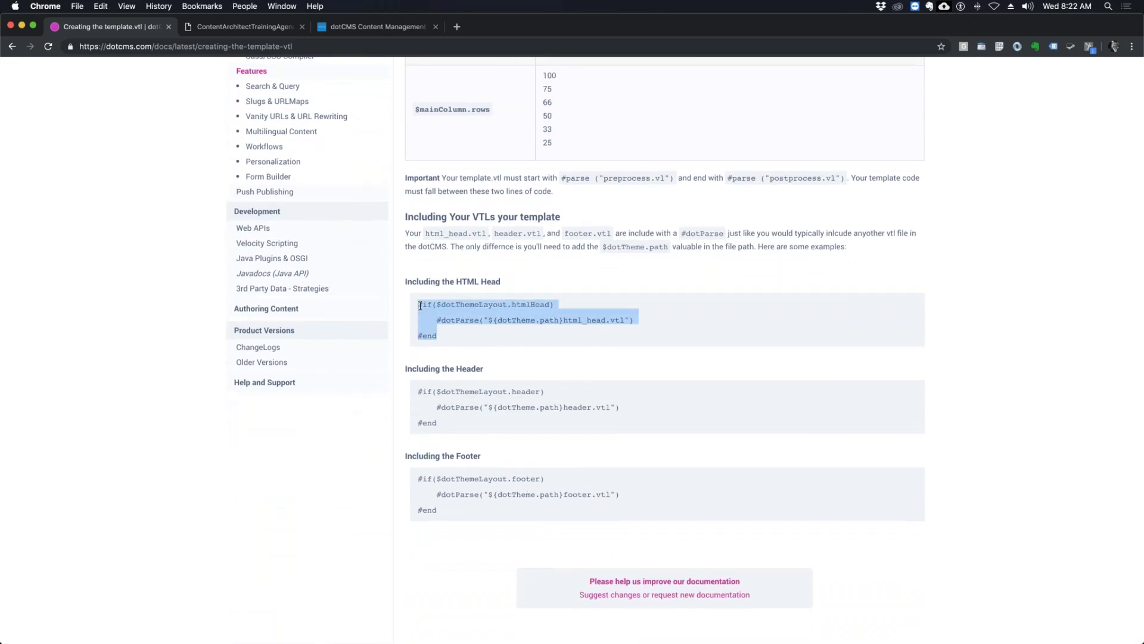
{"action": "left_click_drag", "start_coordinate": [635, 321], "coordinate": [432, 320]}
{"action": "left_click_drag", "start_coordinate": [549, 304], "coordinate": [437, 304]}
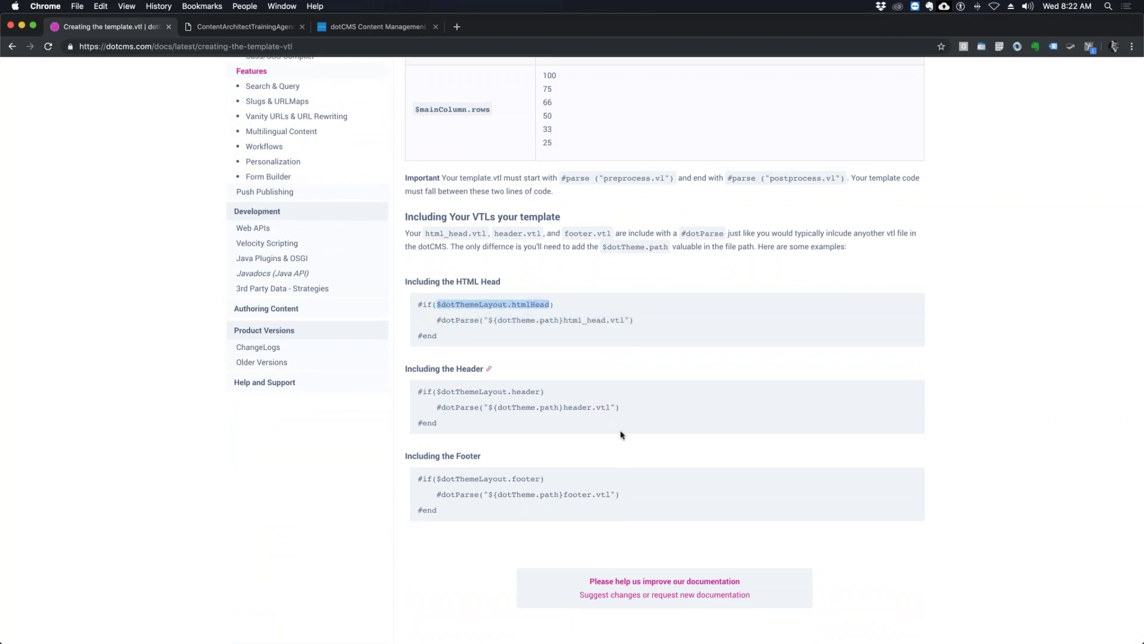
{"action": "left_click", "coordinate": [539, 394]}
{"action": "left_click_drag", "start_coordinate": [498, 393], "coordinate": [563, 425]}
{"action": "left_click", "coordinate": [492, 427]}
{"action": "mouse_move", "coordinate": [563, 494]}
{"action": "left_mouse_down"}
{"action": "mouse_move", "coordinate": [463, 491]}
{"action": "mouse_move", "coordinate": [557, 506]}
{"action": "left_mouse_up"}
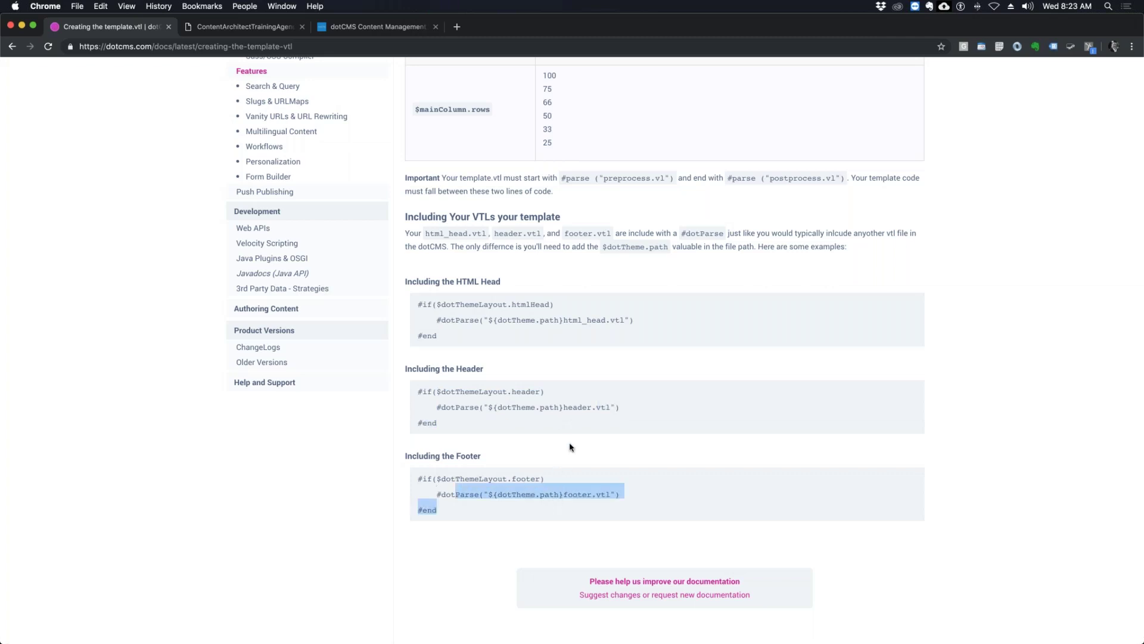
- Highlight the required preprocess and postprocess lines, then return to the dotCMS admin tab
{"action": "scroll", "coordinate": [565, 444], "scroll_direction": "up", "scroll_amount": 3}
{"action": "scroll", "coordinate": [560, 286], "scroll_direction": "up", "scroll_amount": 1}
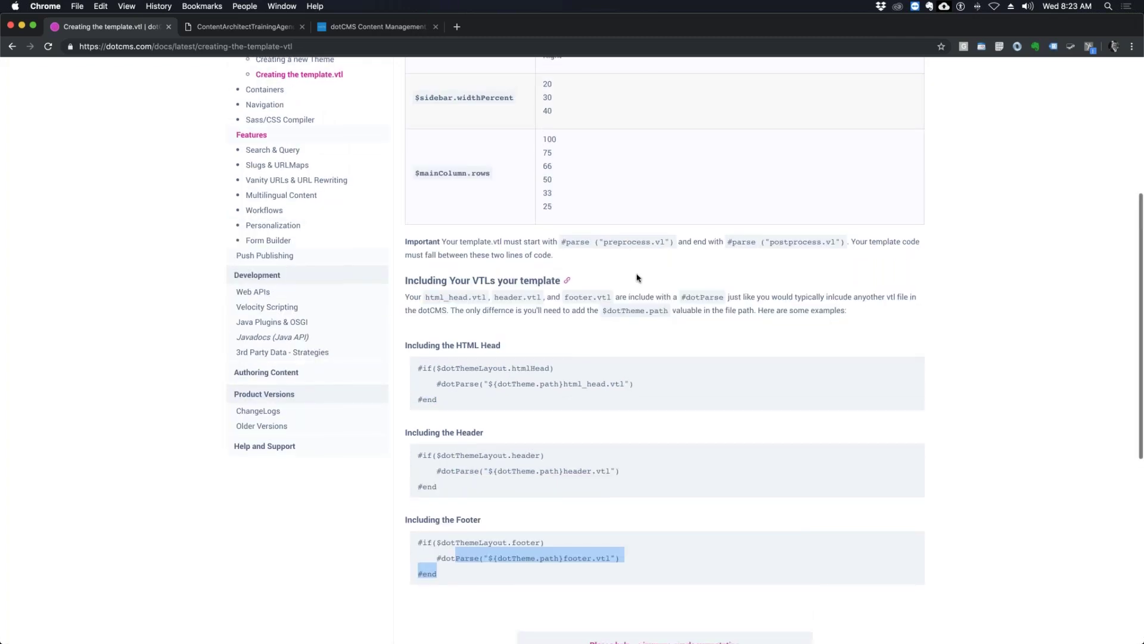
{"action": "left_click_drag", "start_coordinate": [554, 240], "coordinate": [839, 243]}
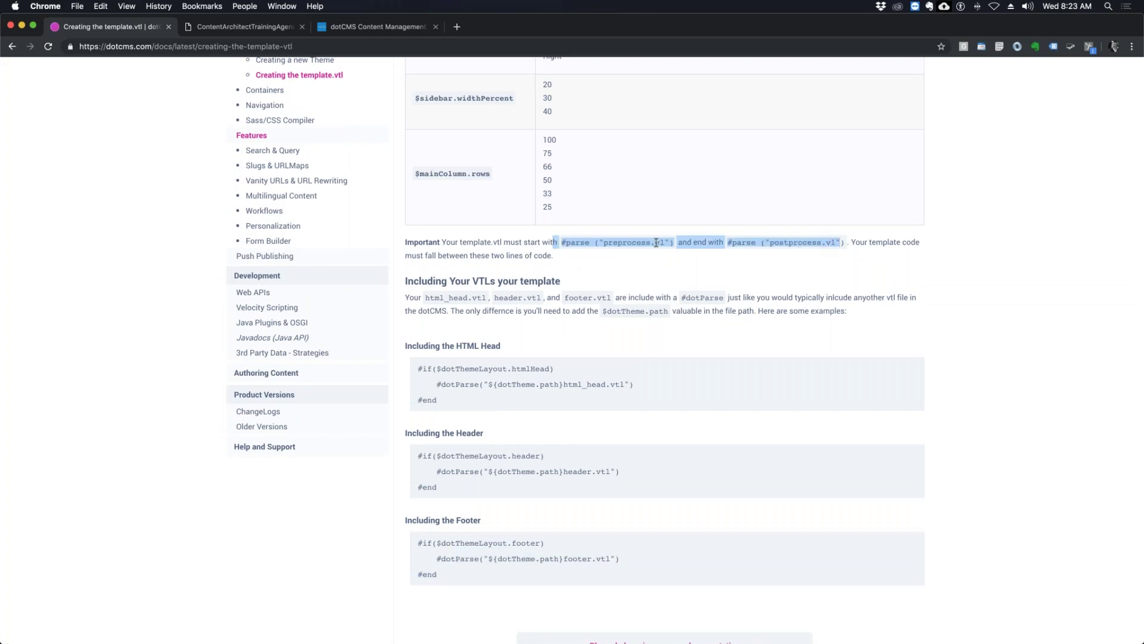
{"action": "scroll", "coordinate": [532, 301], "scroll_direction": "up", "scroll_amount": 5}
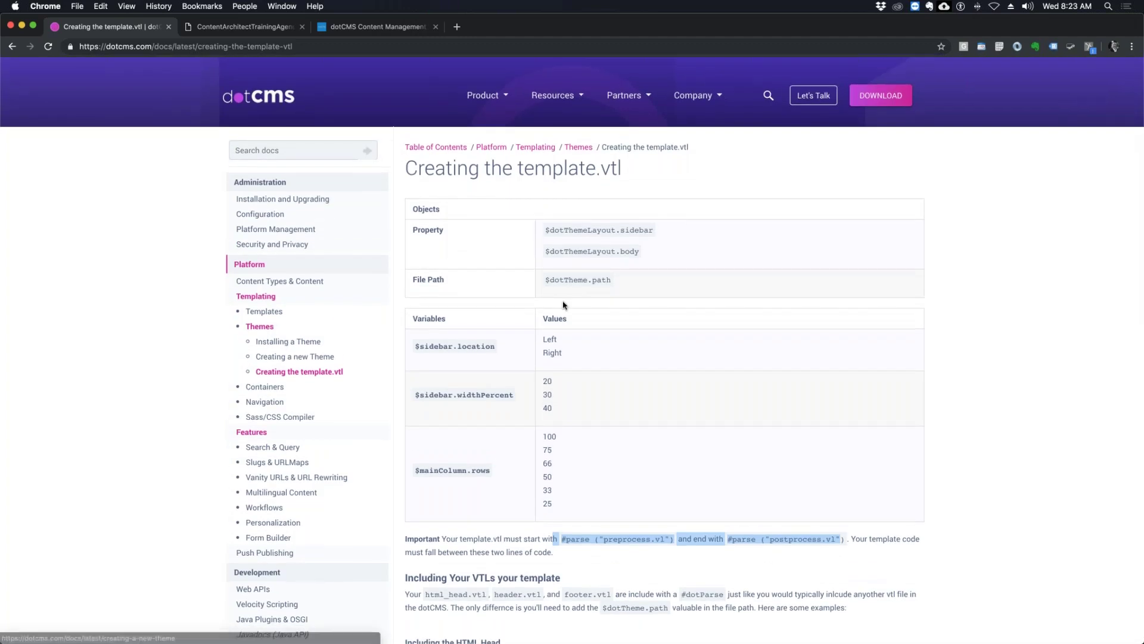
{"action": "left_click", "coordinate": [376, 27]}
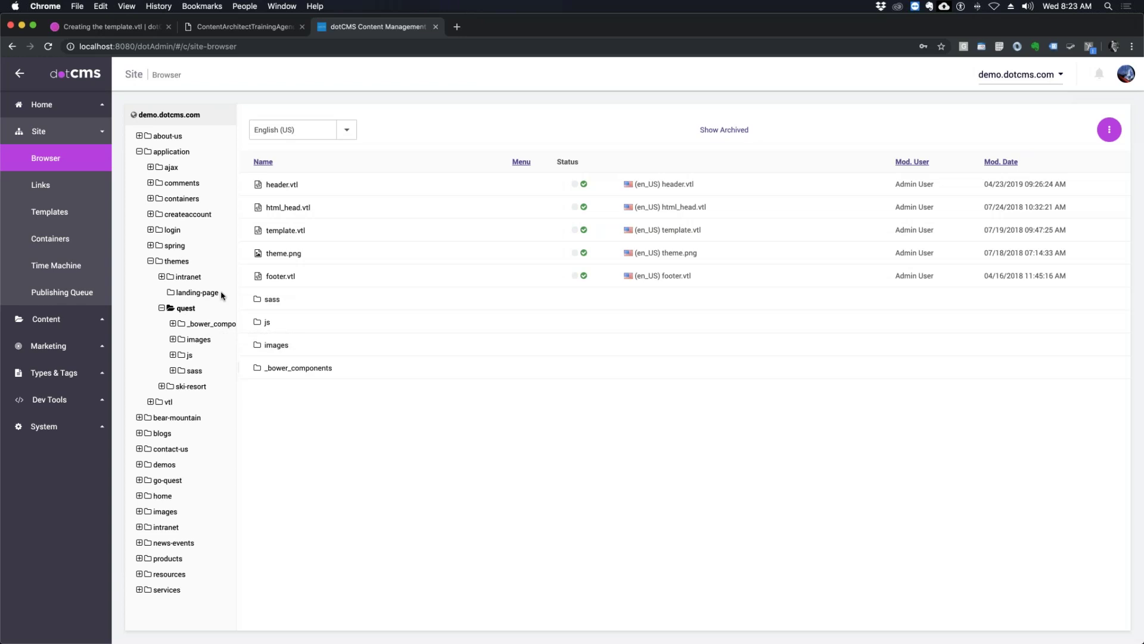
- Go to Site > Templates and add a new template with the Template Designer
{"action": "left_click", "coordinate": [75, 210]}
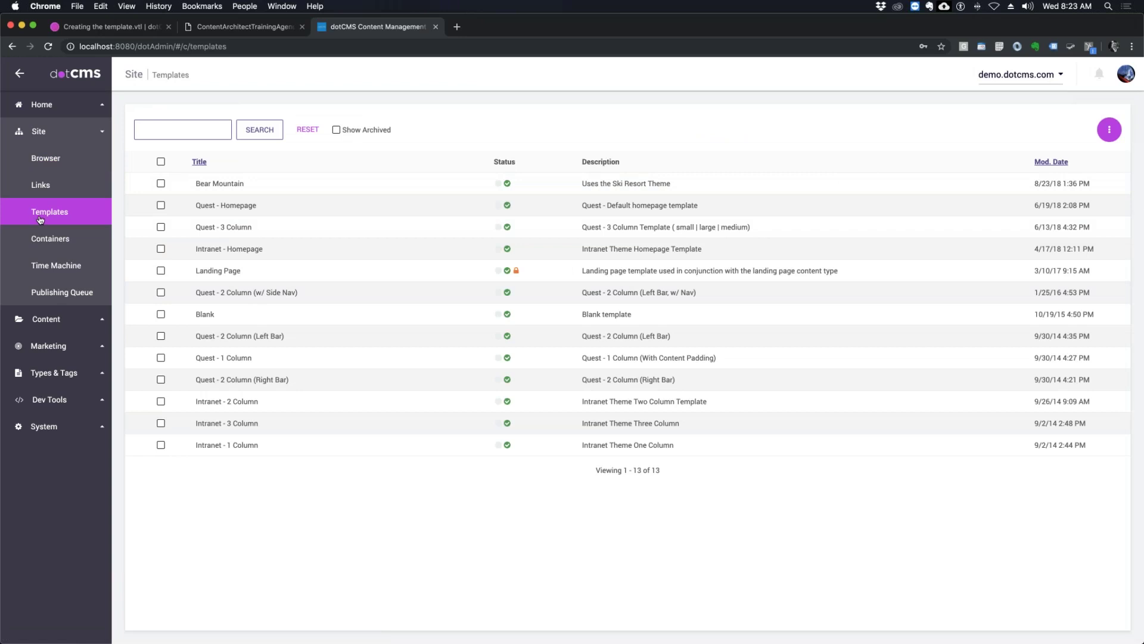
{"action": "left_click", "coordinate": [1112, 127]}
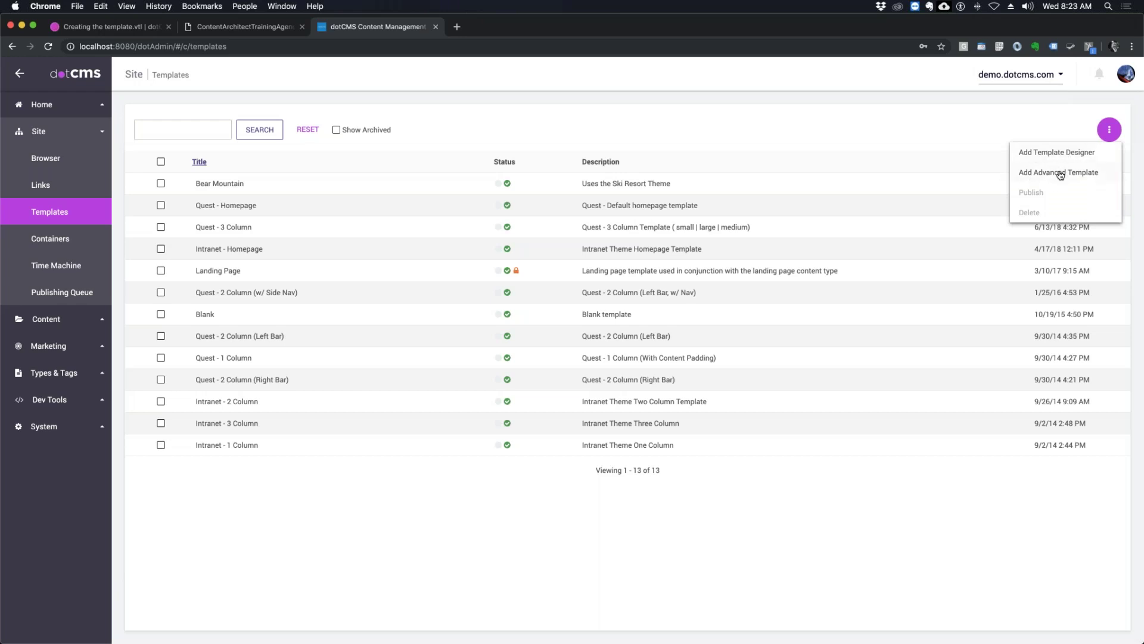
{"action": "left_click", "coordinate": [1059, 154]}
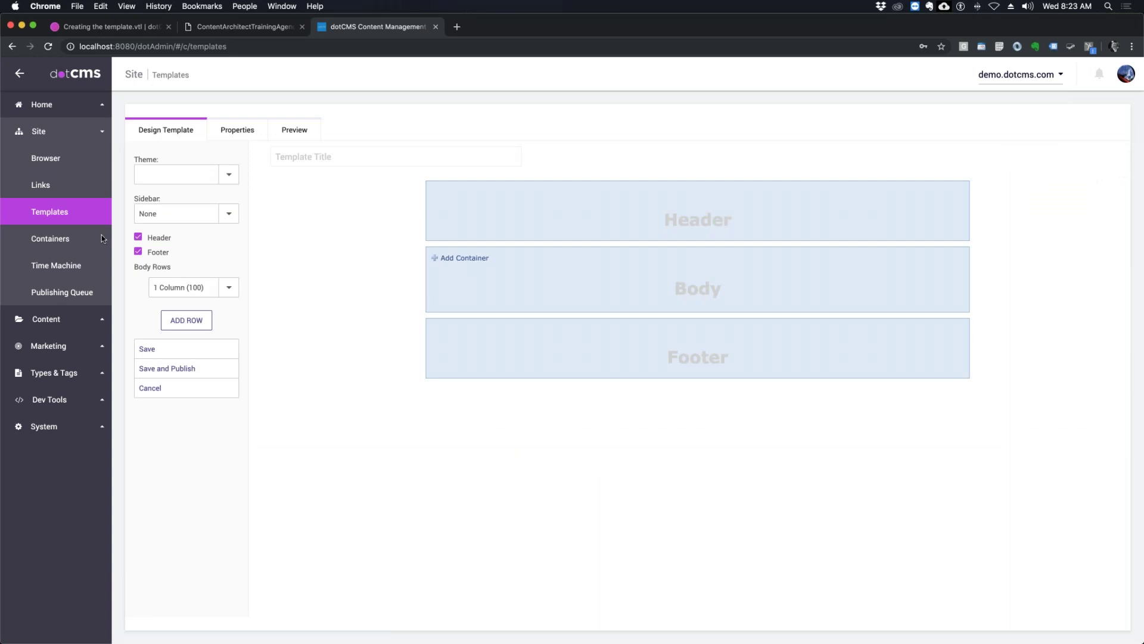
- Title the template 'New 2 Column Quest with 30% Sidebar', choose the quest theme, and add a 30% left sidebar
{"action": "type", "text": "New 2 ColumnQuest with"}
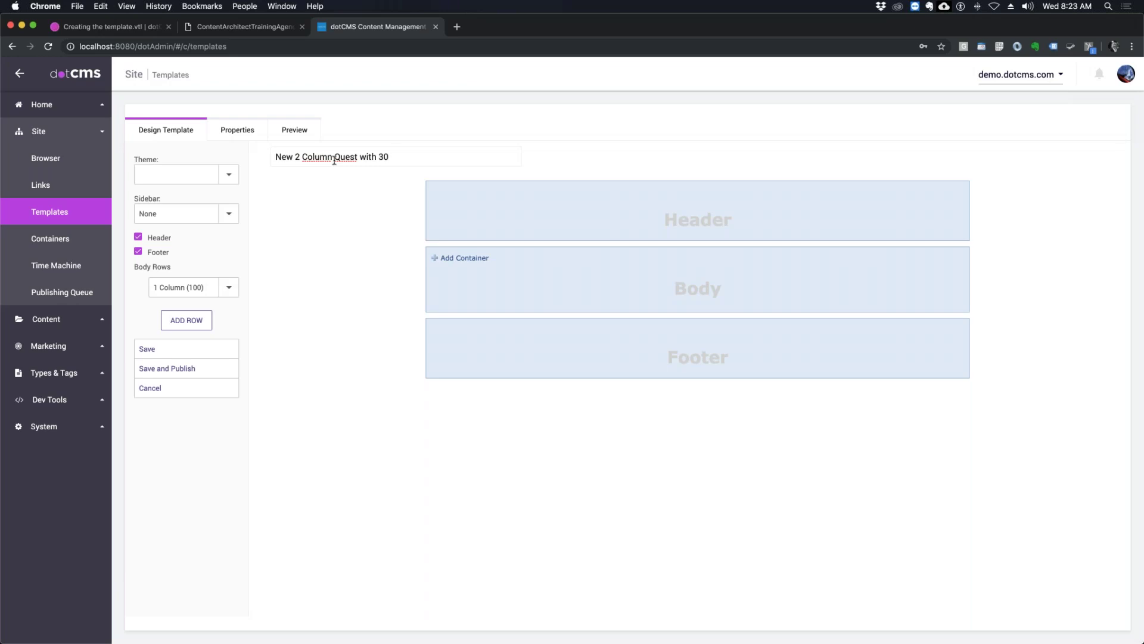
{"action": "type", "text": "30% Sideba"}
{"action": "left_click", "coordinate": [230, 176]}
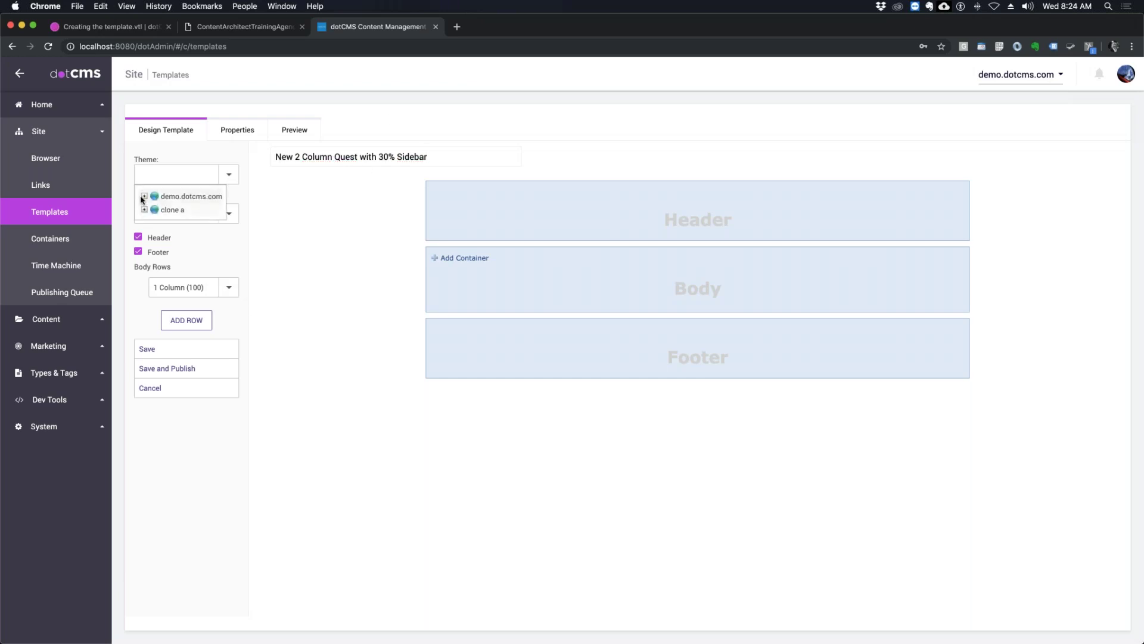
{"action": "left_click", "coordinate": [144, 196]}
{"action": "left_click", "coordinate": [177, 236]}
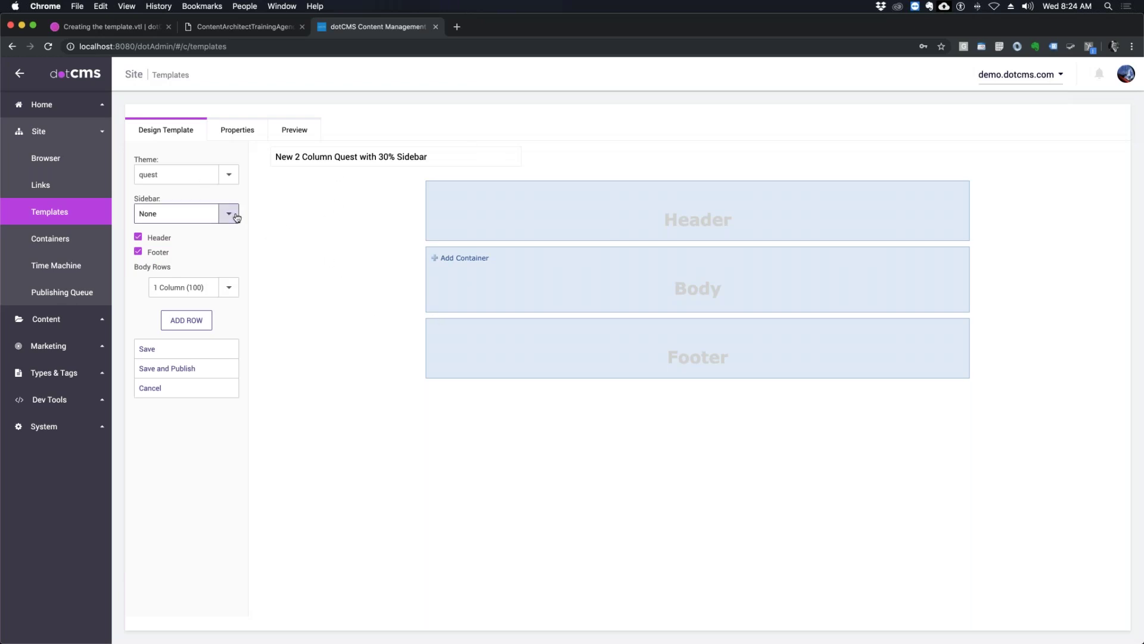
{"action": "left_click", "coordinate": [230, 214]}
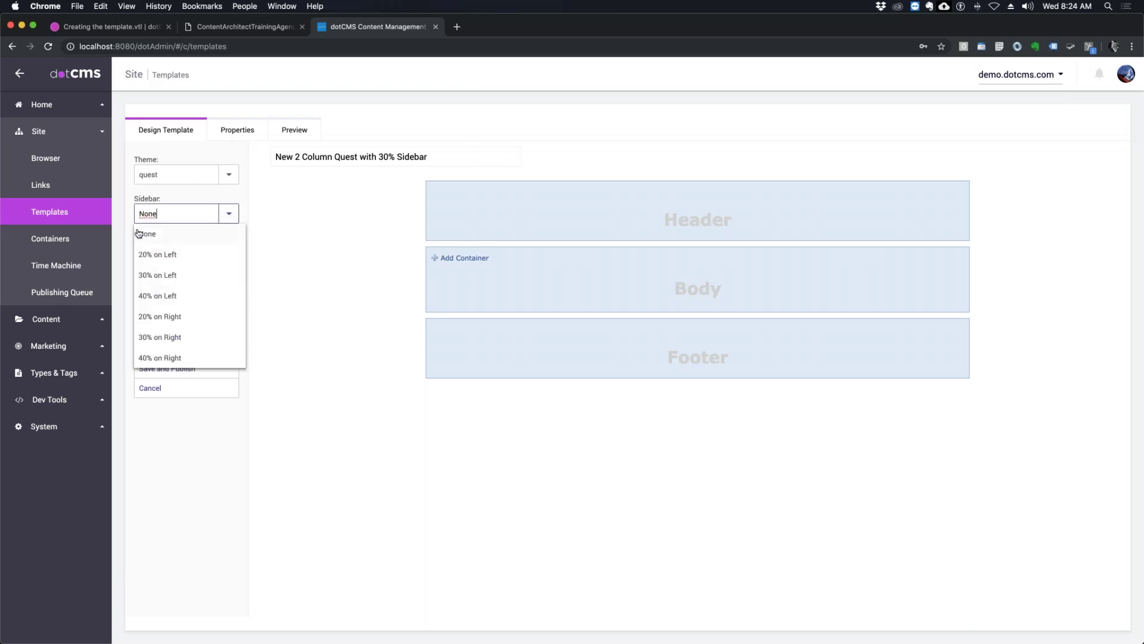
{"action": "left_click", "coordinate": [165, 278]}
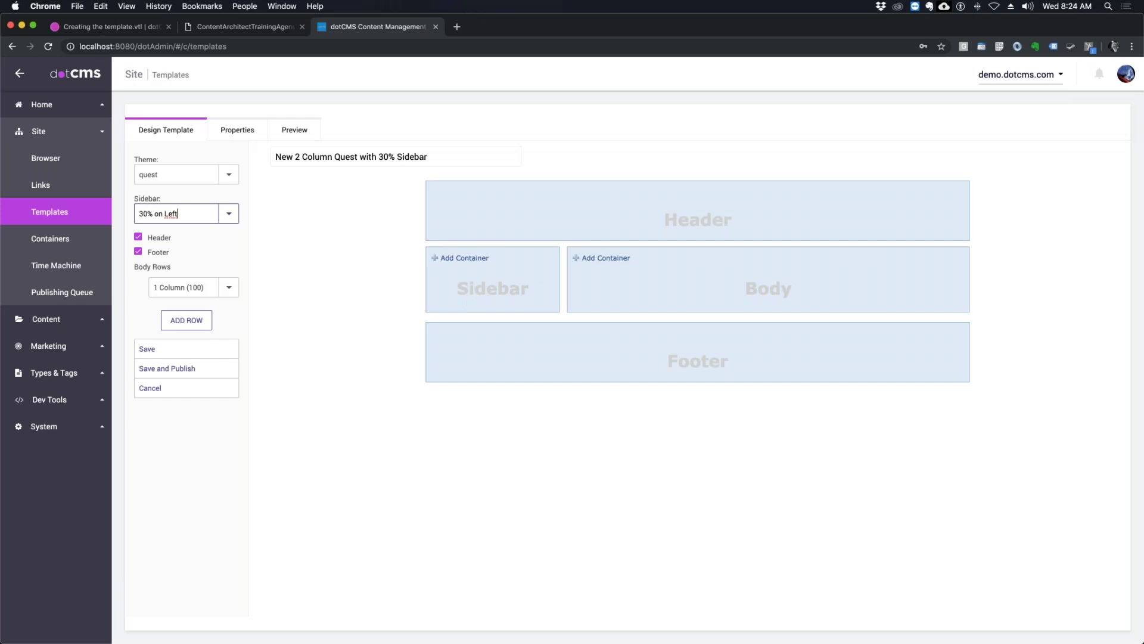
{"action": "left_click", "coordinate": [466, 258]}
- Put the Subnav Menu container in the sidebar and Large Column (lg-1) in the body
{"action": "left_click", "coordinate": [466, 259]}
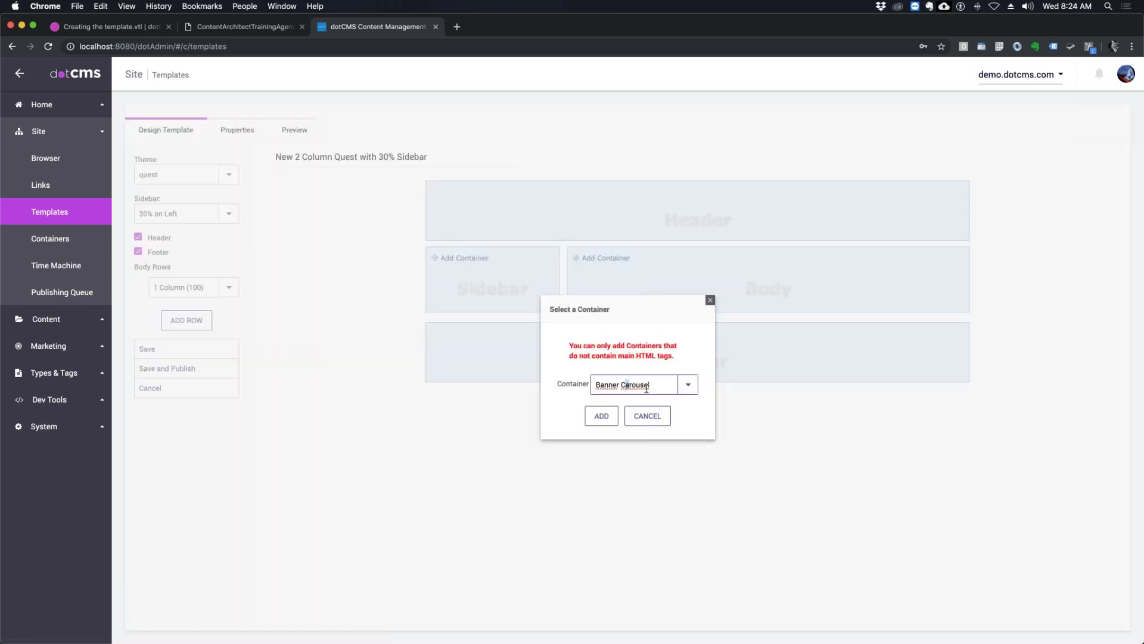
{"action": "key", "text": "super+a"}
{"action": "type", "text": "s"}
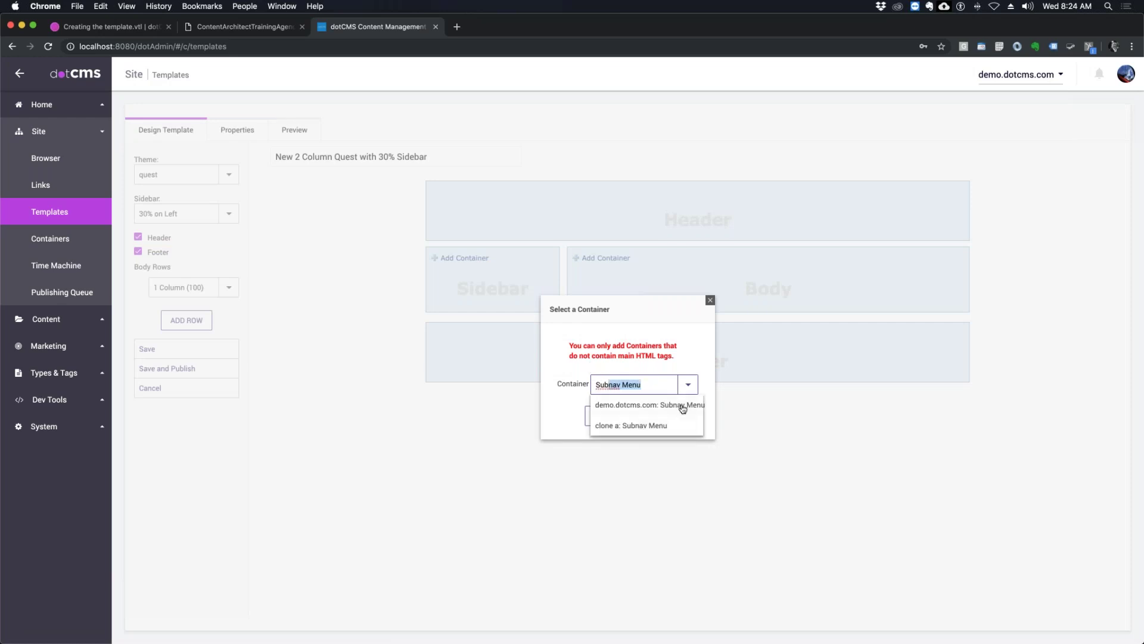
{"action": "key", "text": "Return"}
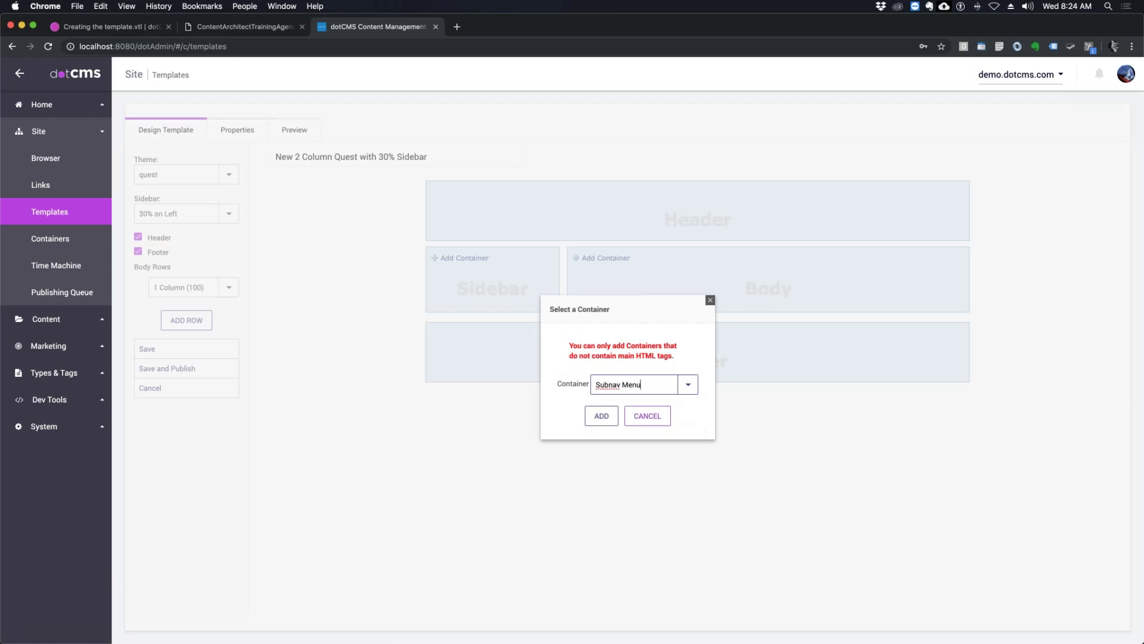
{"action": "left_click", "coordinate": [598, 416]}
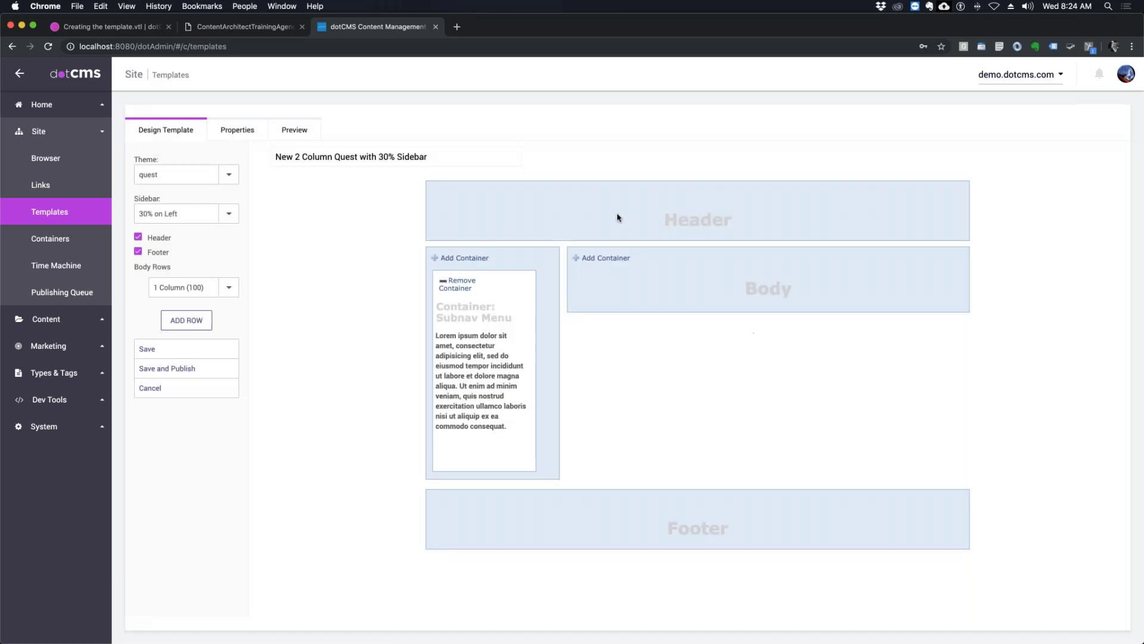
{"action": "left_click", "coordinate": [623, 258]}
{"action": "left_click_drag", "start_coordinate": [656, 385], "coordinate": [559, 370]}
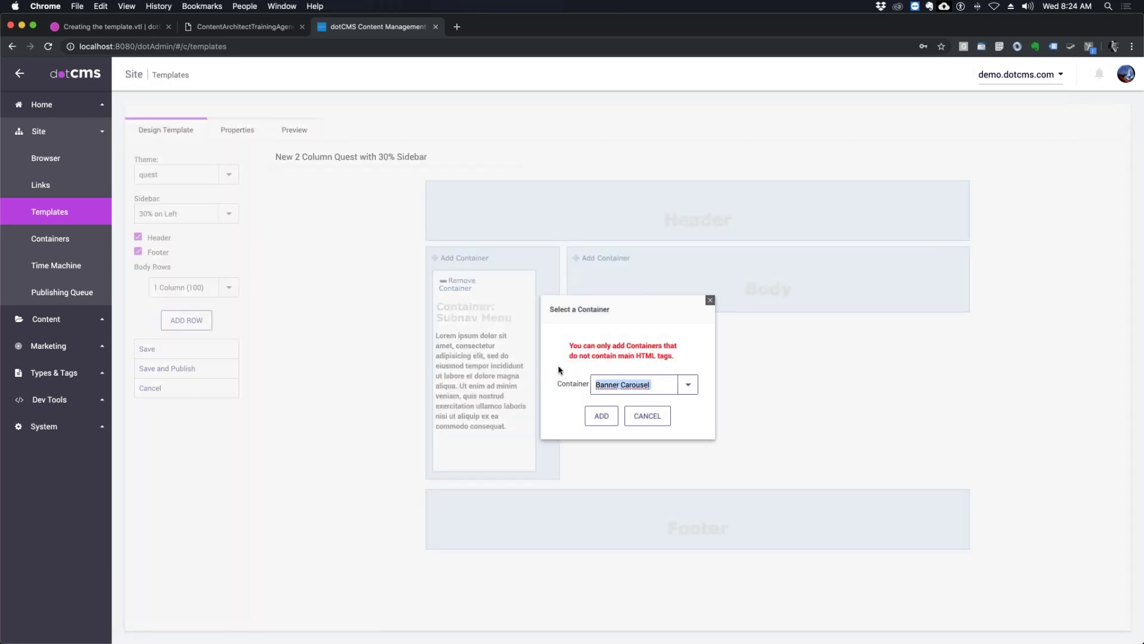
{"action": "type", "text": "Large Column (lg-1"}
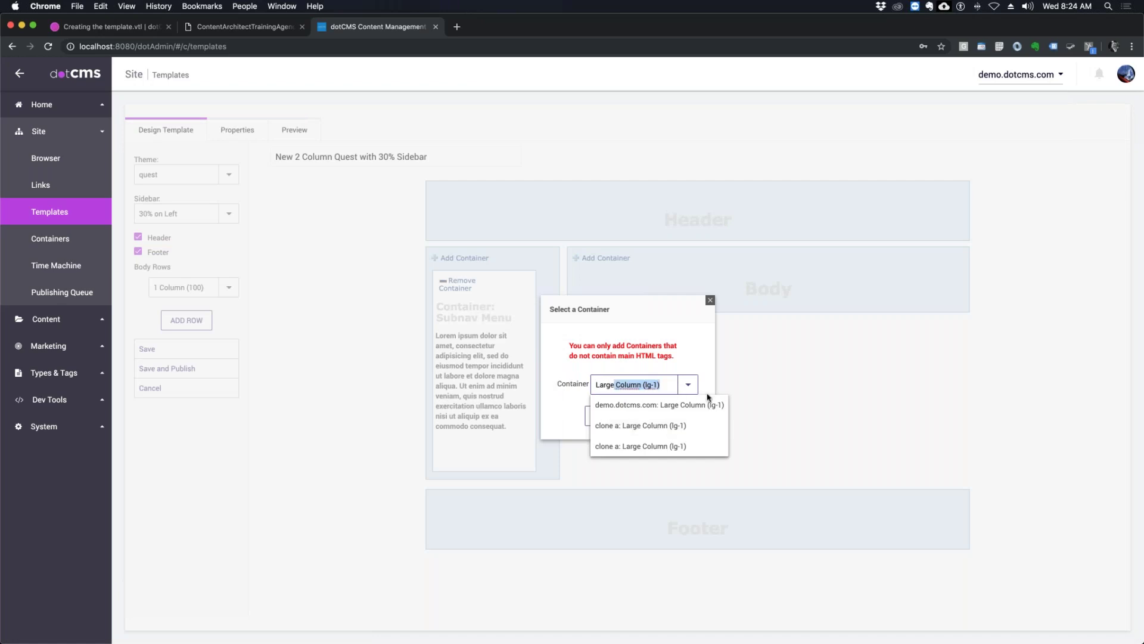
{"action": "key", "text": "Return"}
{"action": "left_click", "coordinate": [600, 417]}
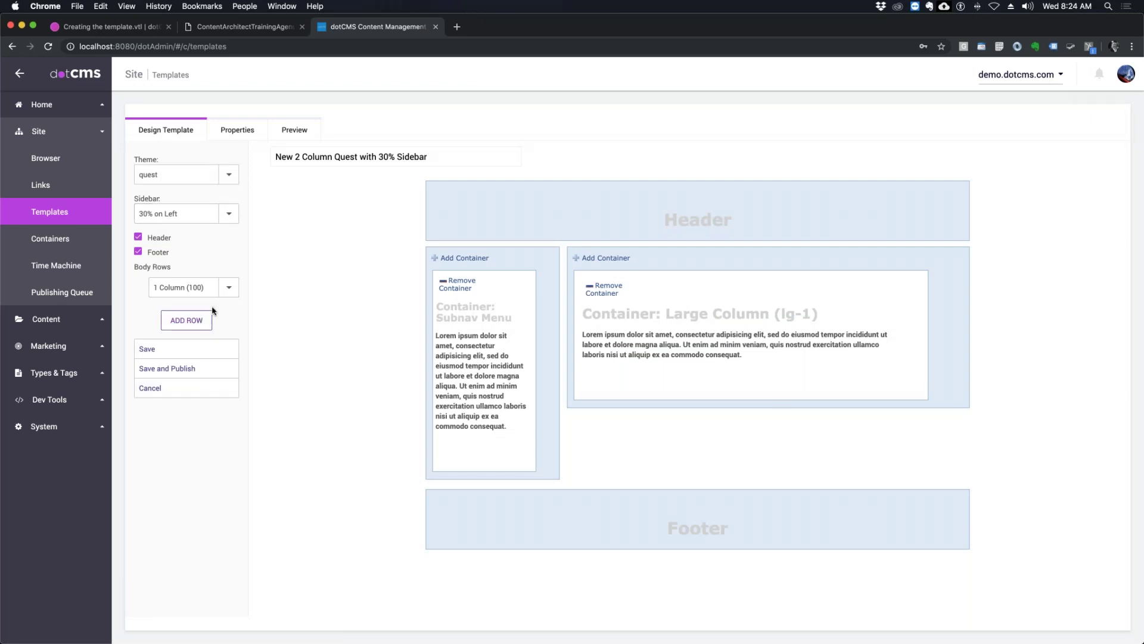
- Add and then remove an extra body row, and save and publish the template
{"action": "left_click", "coordinate": [178, 320]}
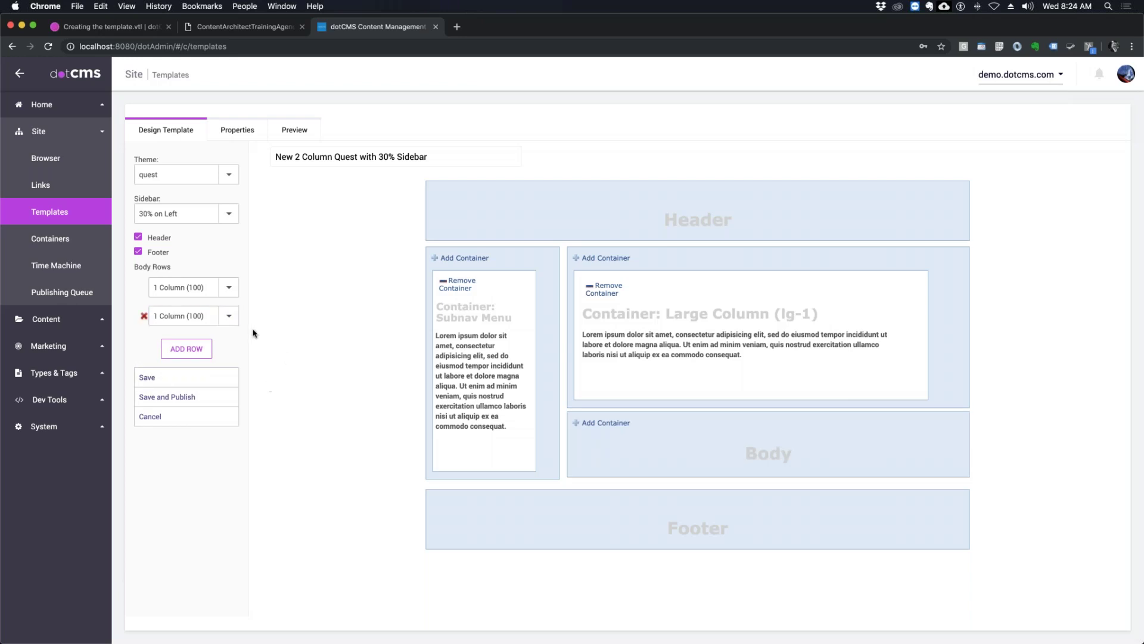
{"action": "left_click", "coordinate": [179, 316]}
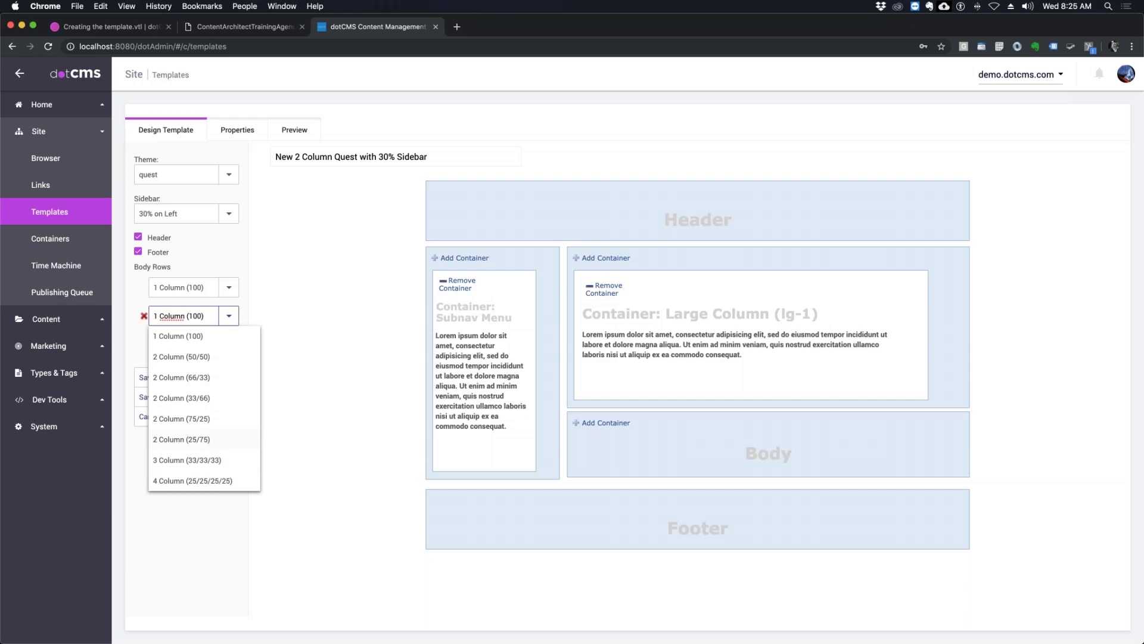
{"action": "left_click", "coordinate": [317, 386]}
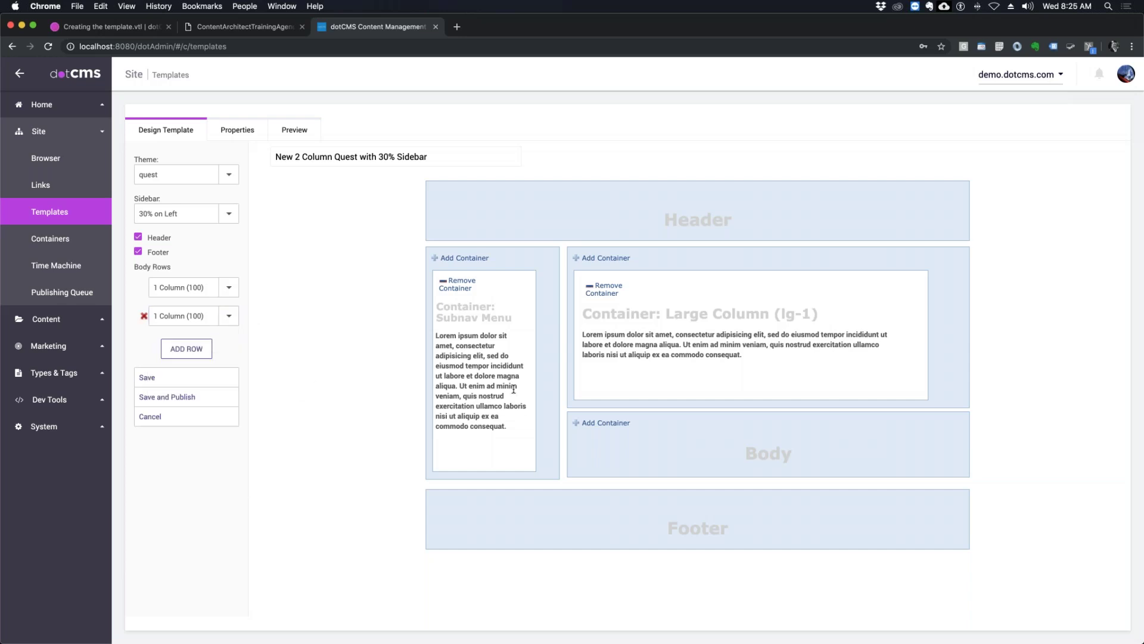
{"action": "left_click", "coordinate": [144, 316]}
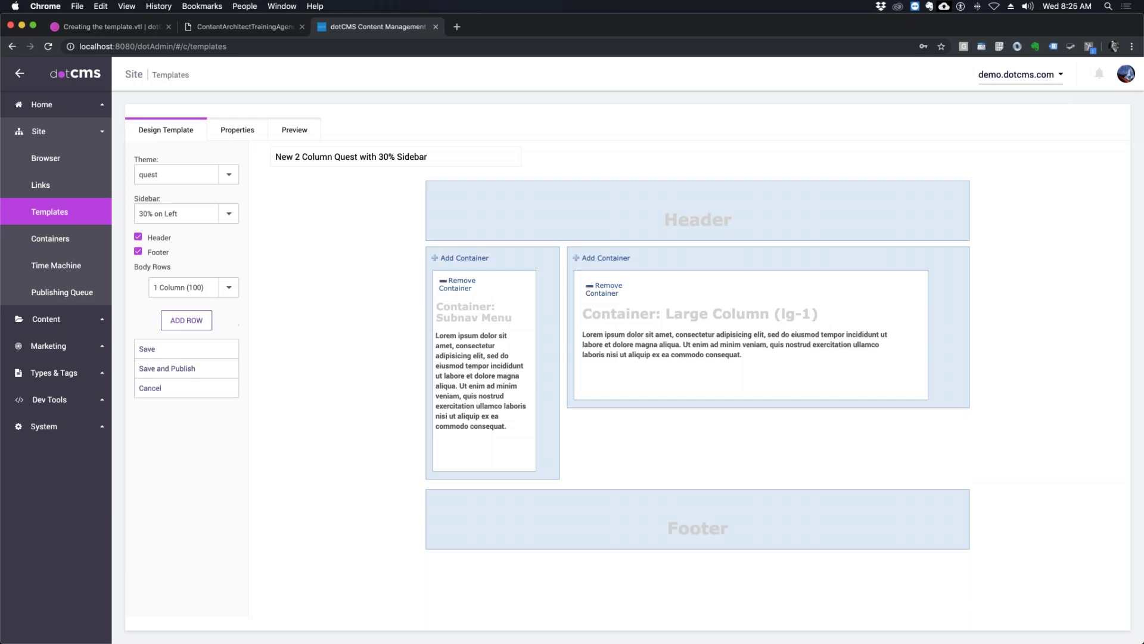
{"action": "left_click", "coordinate": [158, 369]}
- Start a new standard page asset inside the about-us folder
{"action": "left_click", "coordinate": [46, 159]}
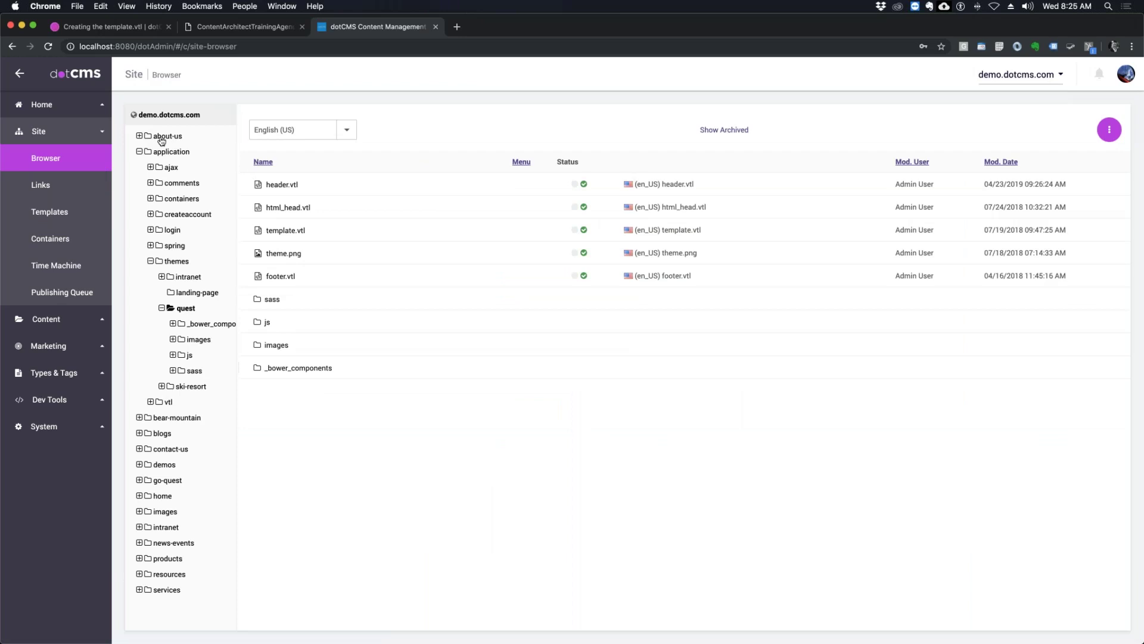
{"action": "right_click", "coordinate": [156, 138]}
{"action": "mouse_move", "coordinate": [186, 273]}
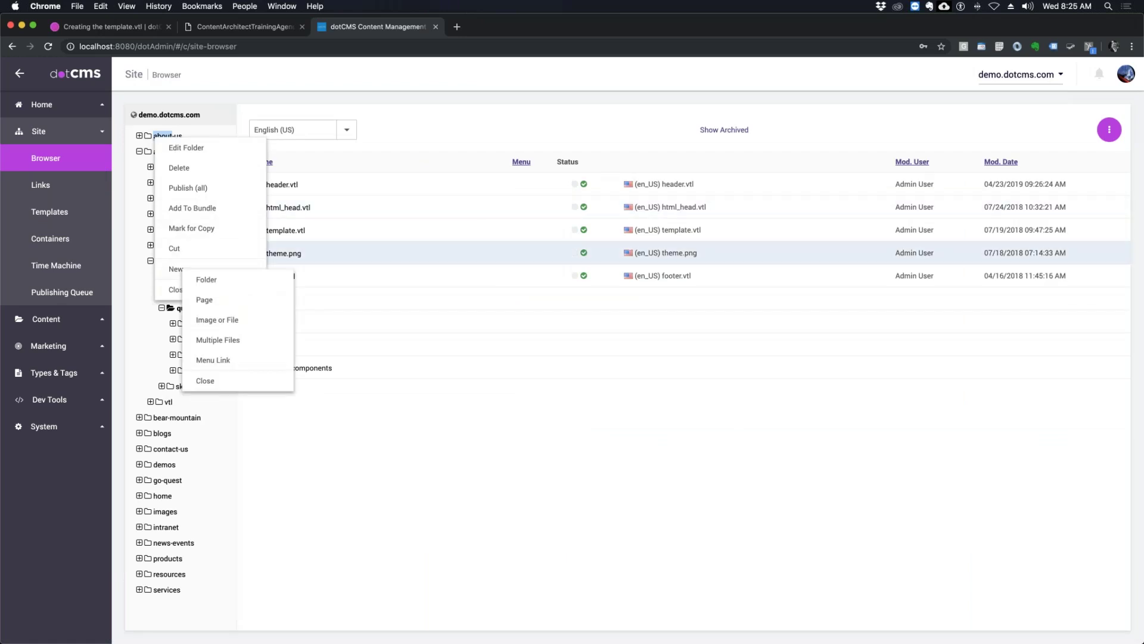
{"action": "left_click", "coordinate": [225, 301]}
{"action": "left_click", "coordinate": [697, 389]}
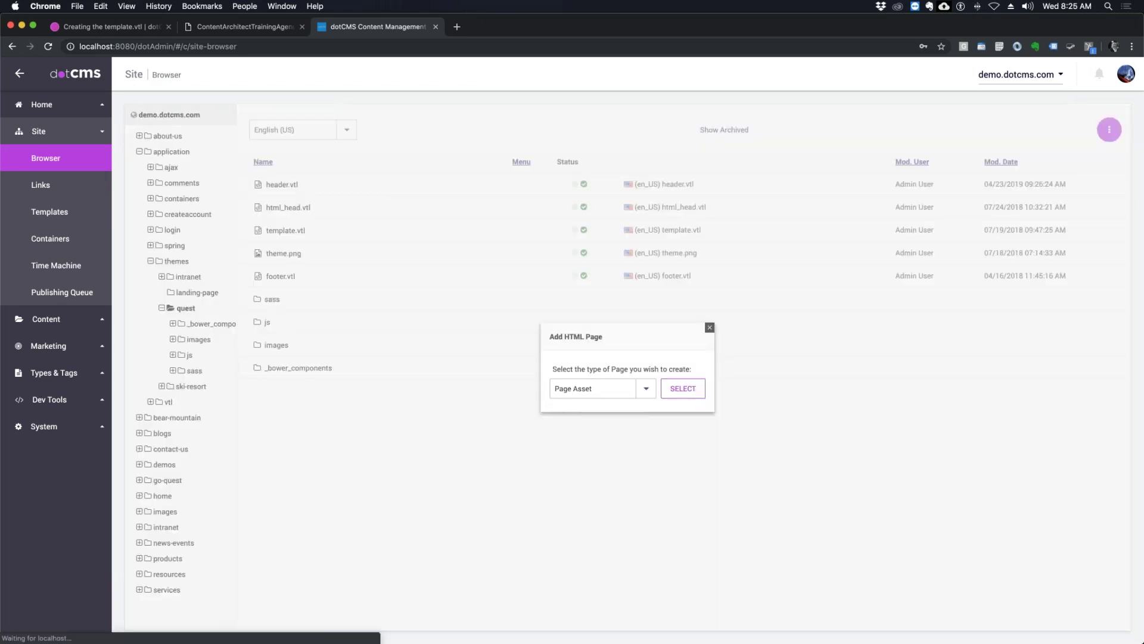
- Assign the New 2 Column Quest with 30% Sidebar template, title it 'New Test Page', and publish
{"action": "left_click", "coordinate": [265, 341]}
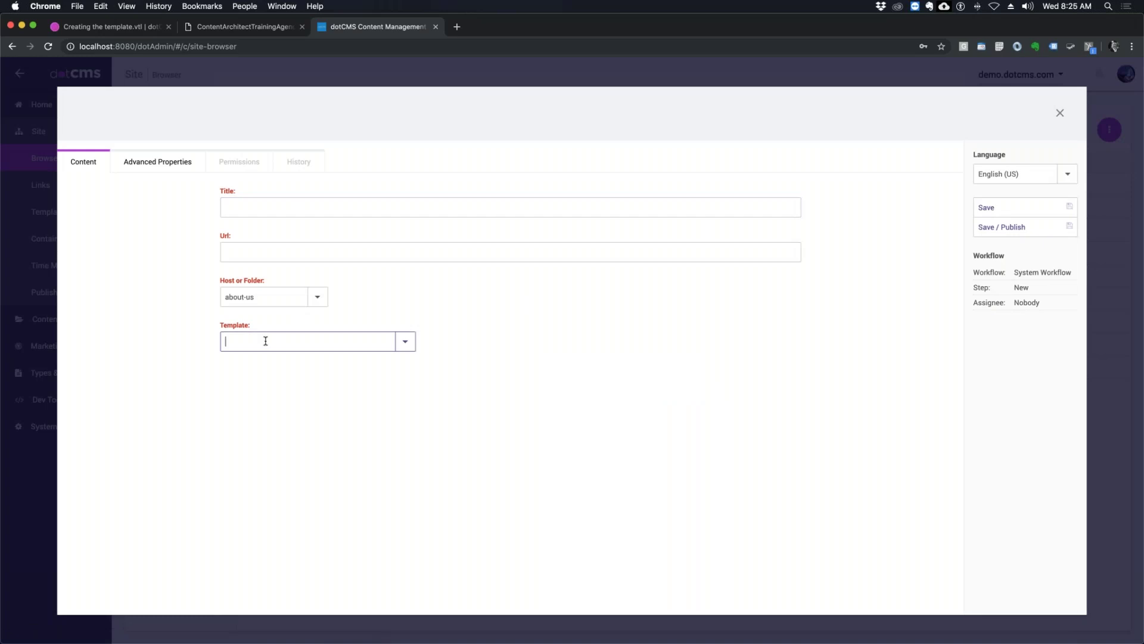
{"action": "type", "text": "New"}
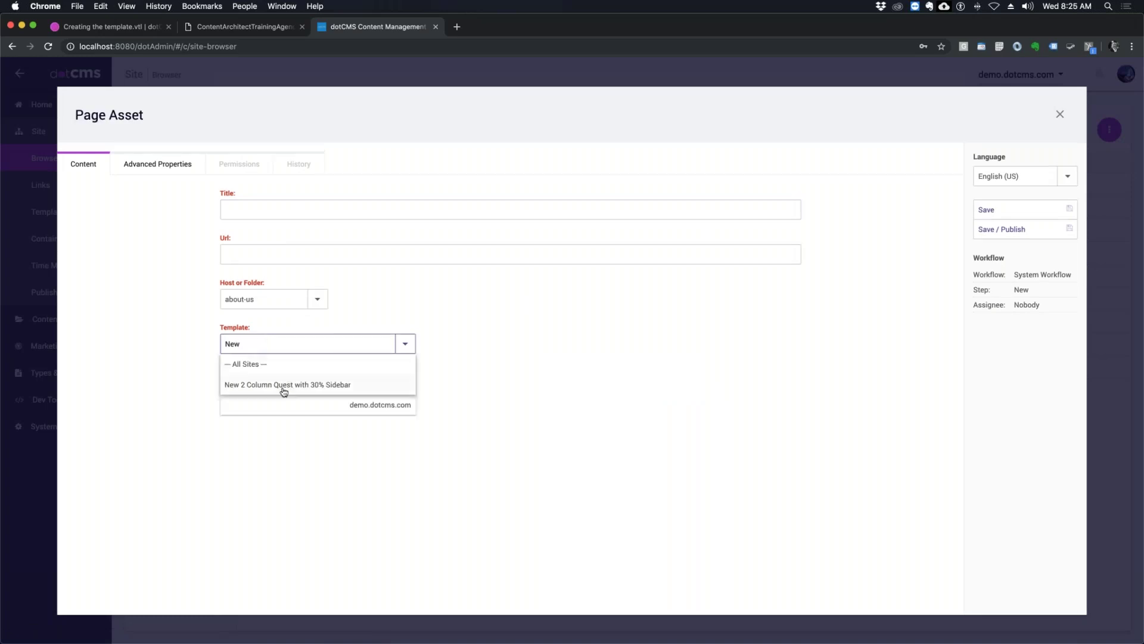
{"action": "left_click", "coordinate": [315, 386]}
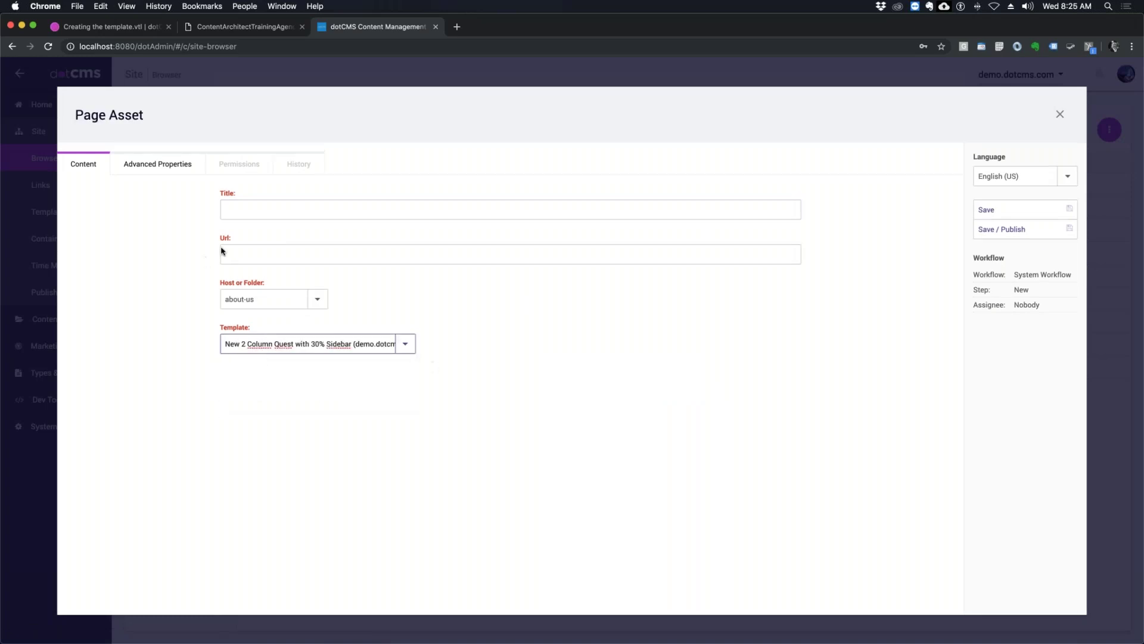
{"action": "left_click", "coordinate": [278, 215]}
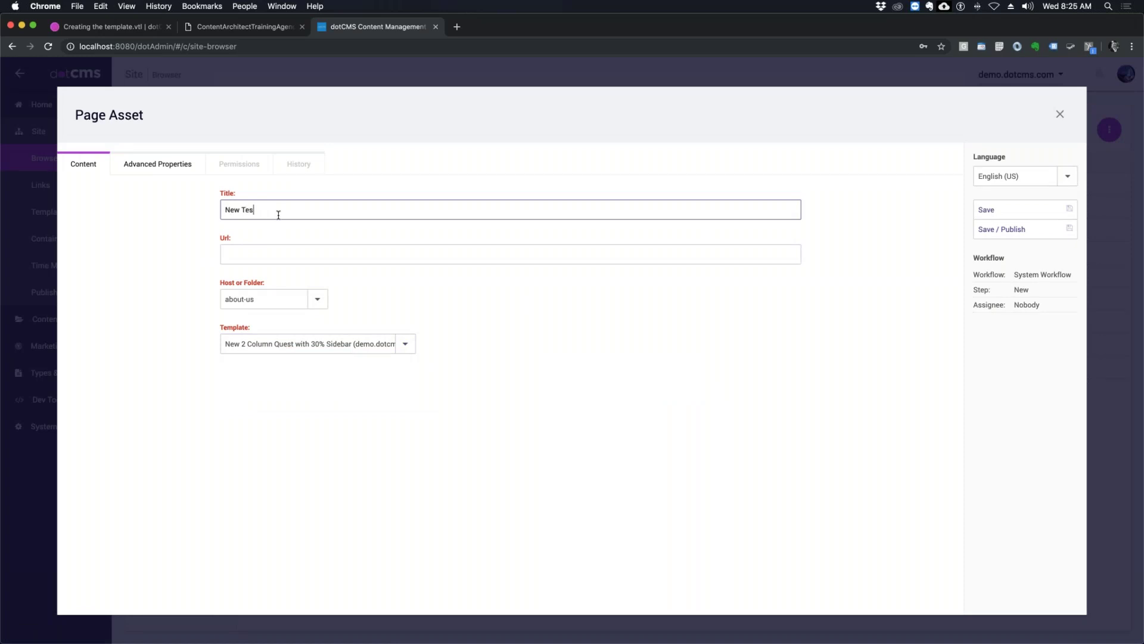
{"action": "left_click", "coordinate": [292, 250]}
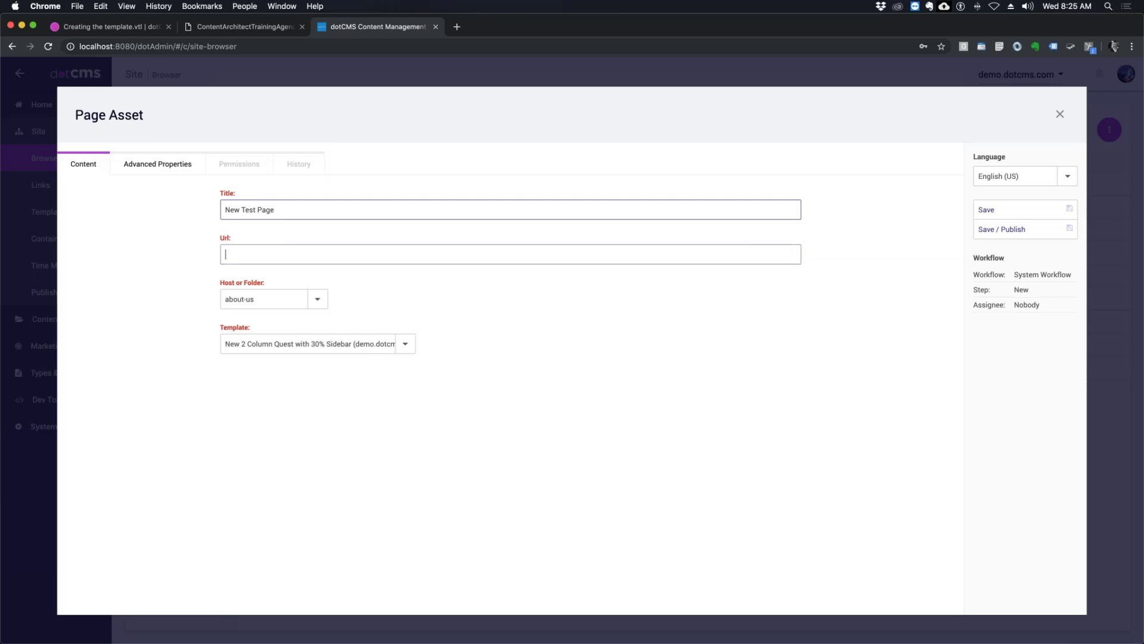
{"action": "left_click", "coordinate": [1001, 229]}
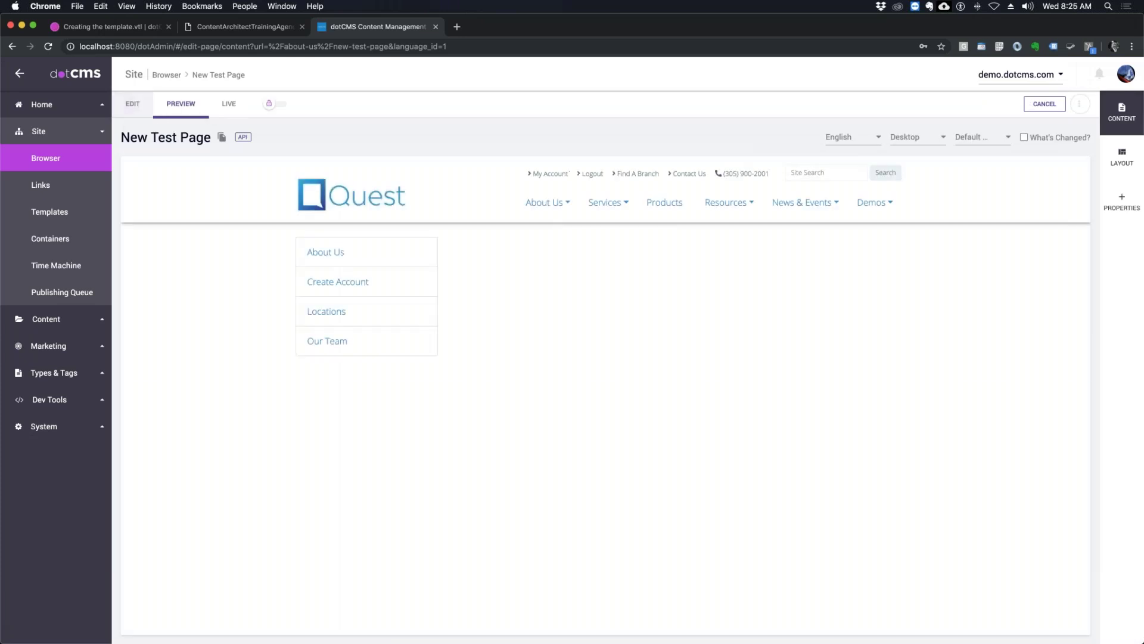
- Put New Test Page in edit mode, check its template under Properties, then open its layout editor
{"action": "left_click", "coordinate": [127, 104]}
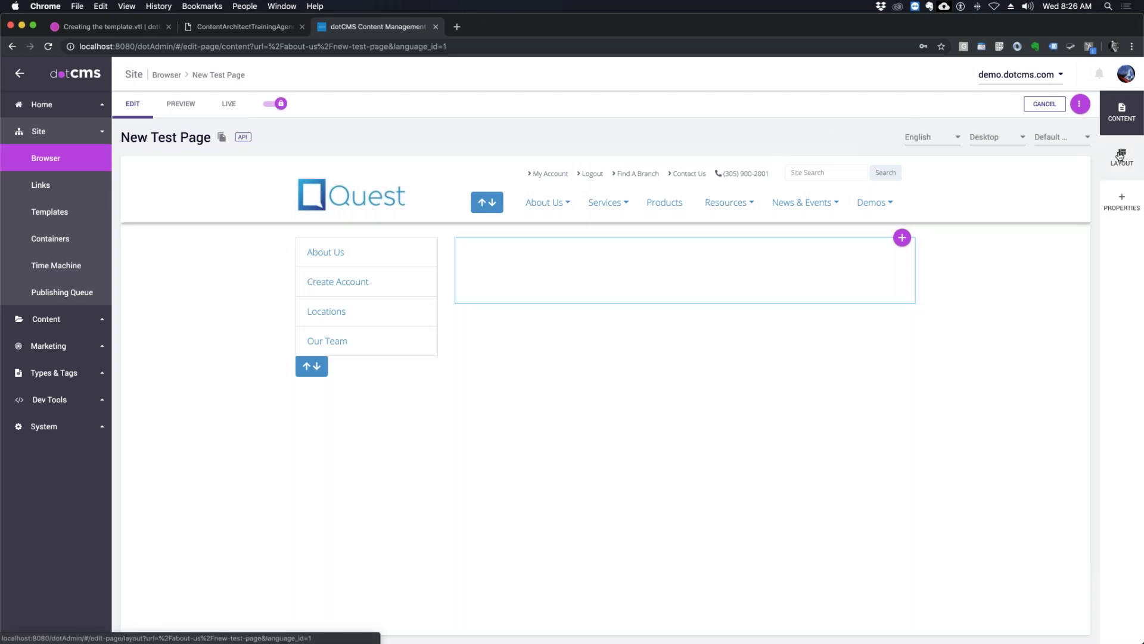
{"action": "left_click", "coordinate": [1124, 201]}
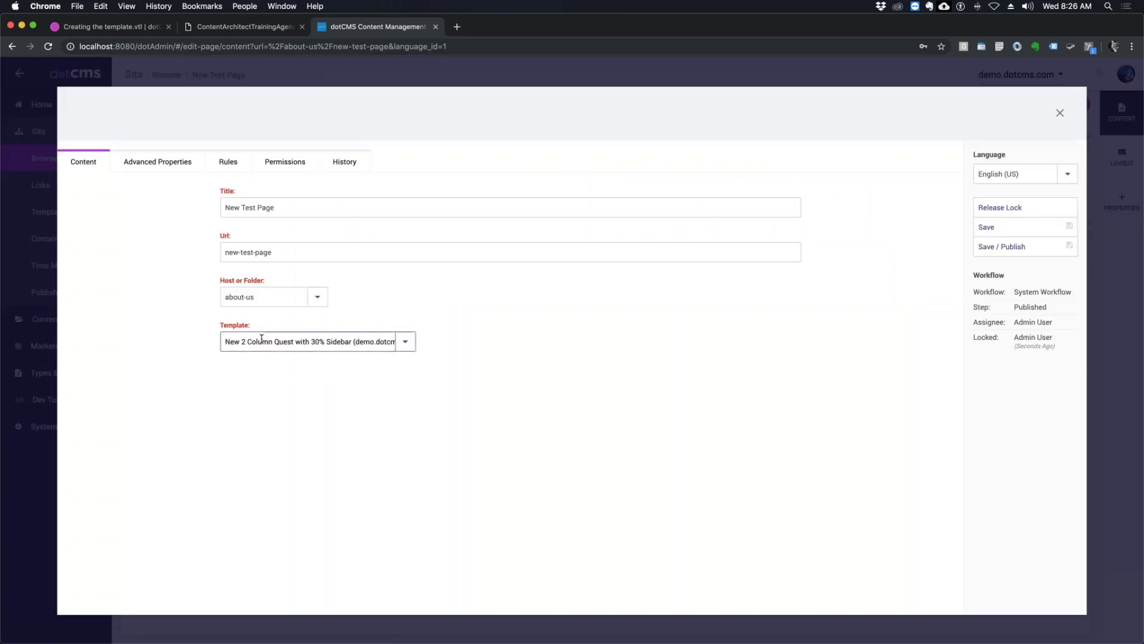
{"action": "left_click_drag", "start_coordinate": [244, 326], "coordinate": [216, 326]}
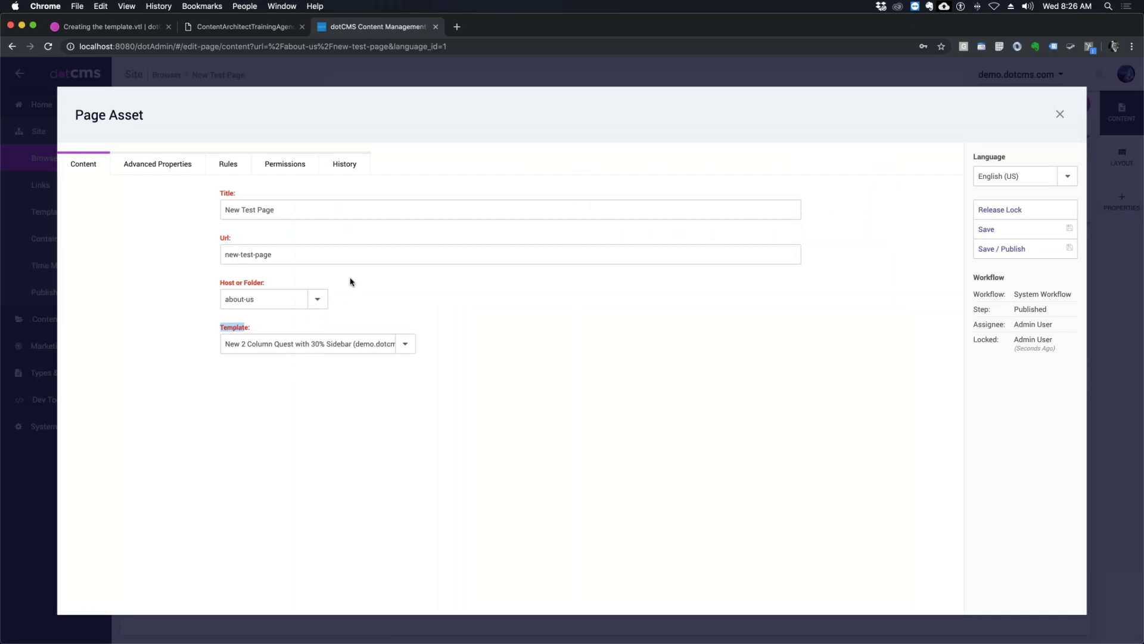
{"action": "left_click", "coordinate": [1060, 114]}
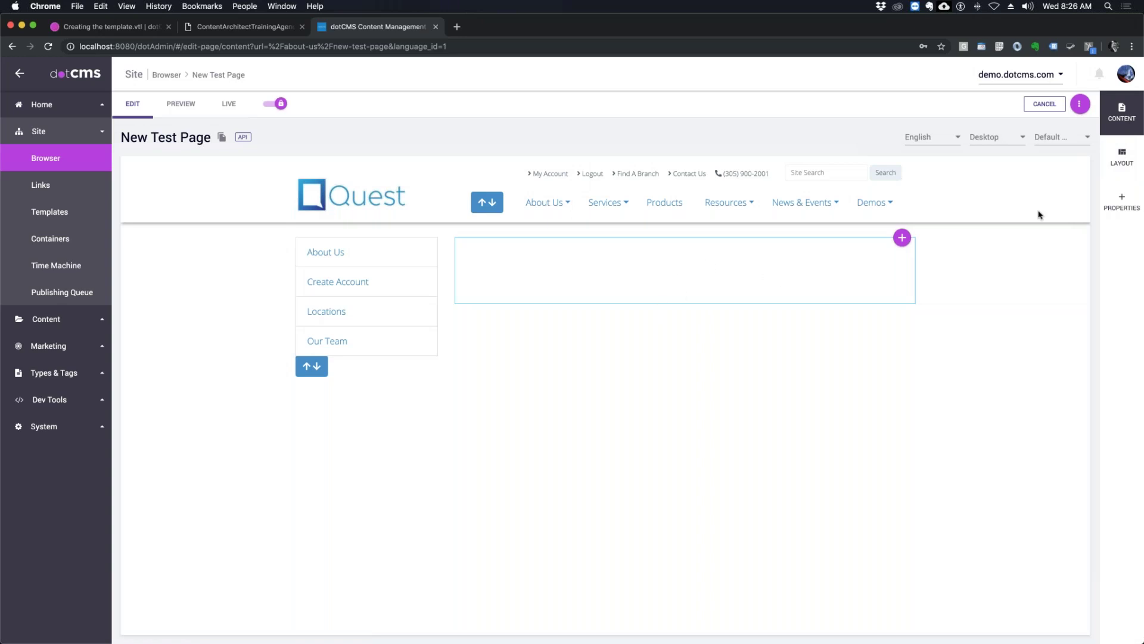
{"action": "left_click", "coordinate": [1119, 162]}
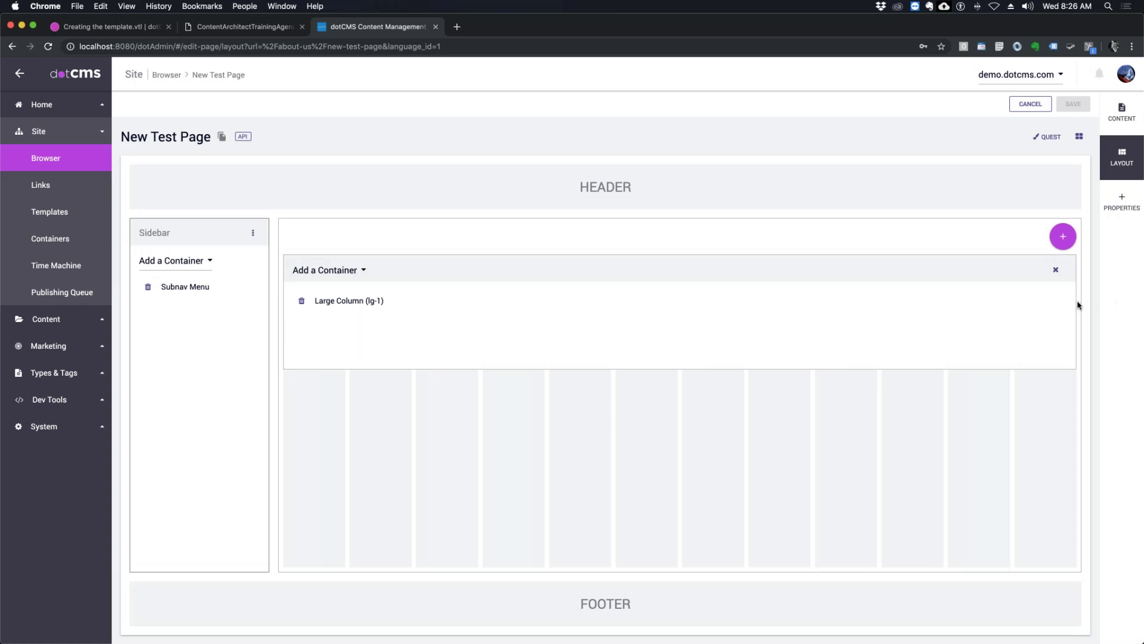
- Narrow the main column, add a Large Column (lg-1) container on the right, and save the layout
{"action": "left_click_drag", "start_coordinate": [1077, 305], "coordinate": [869, 314]}
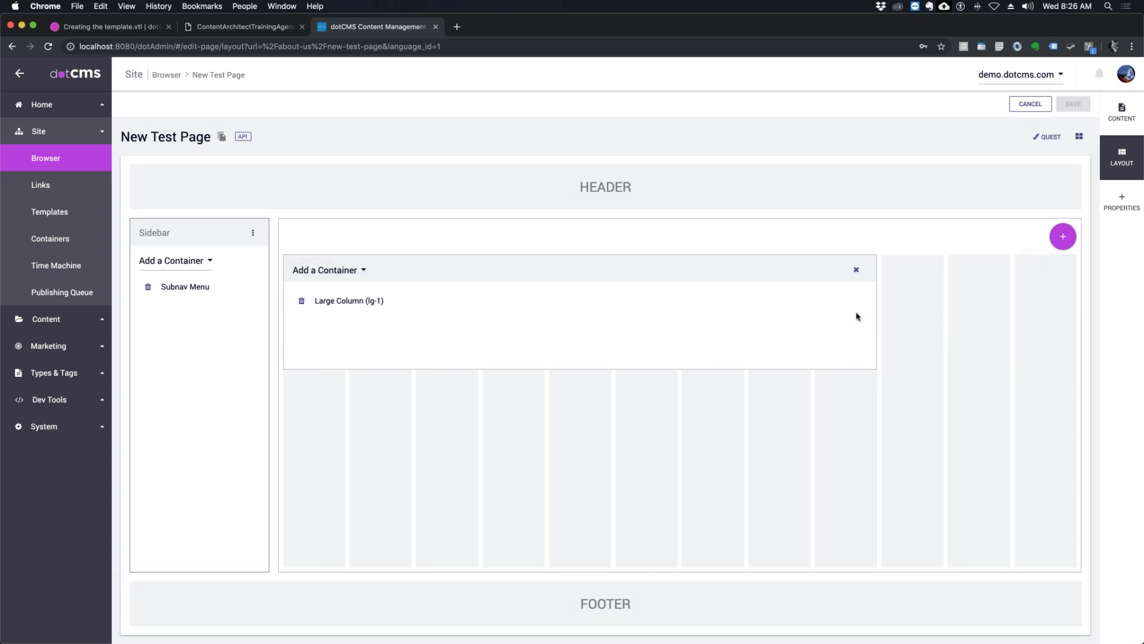
{"action": "left_click", "coordinate": [1062, 236]}
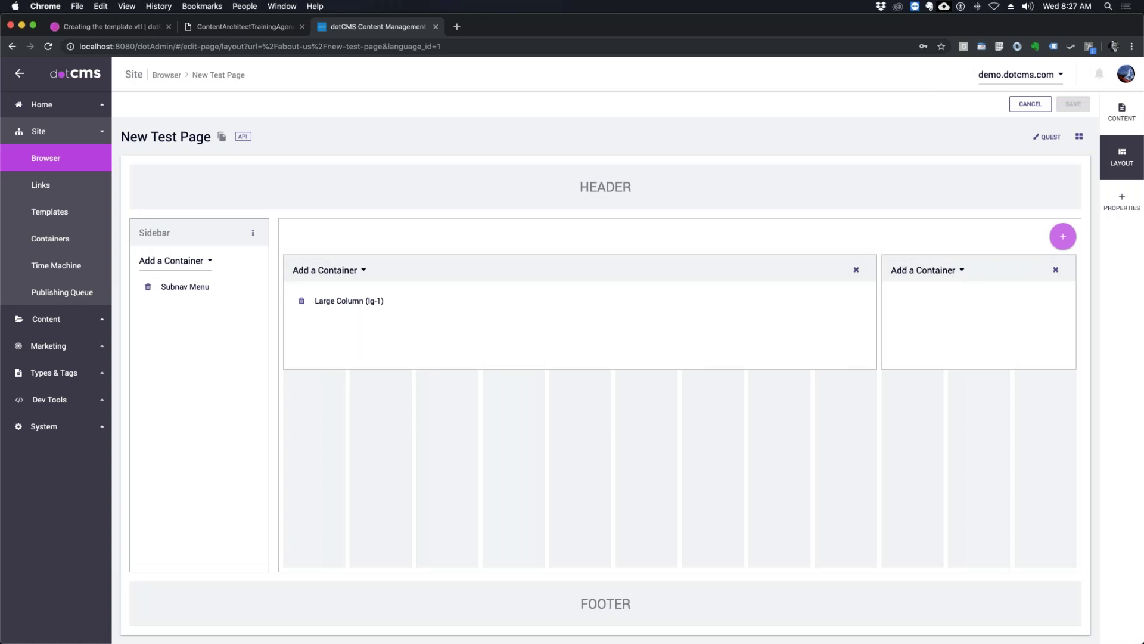
{"action": "left_click", "coordinate": [958, 278]}
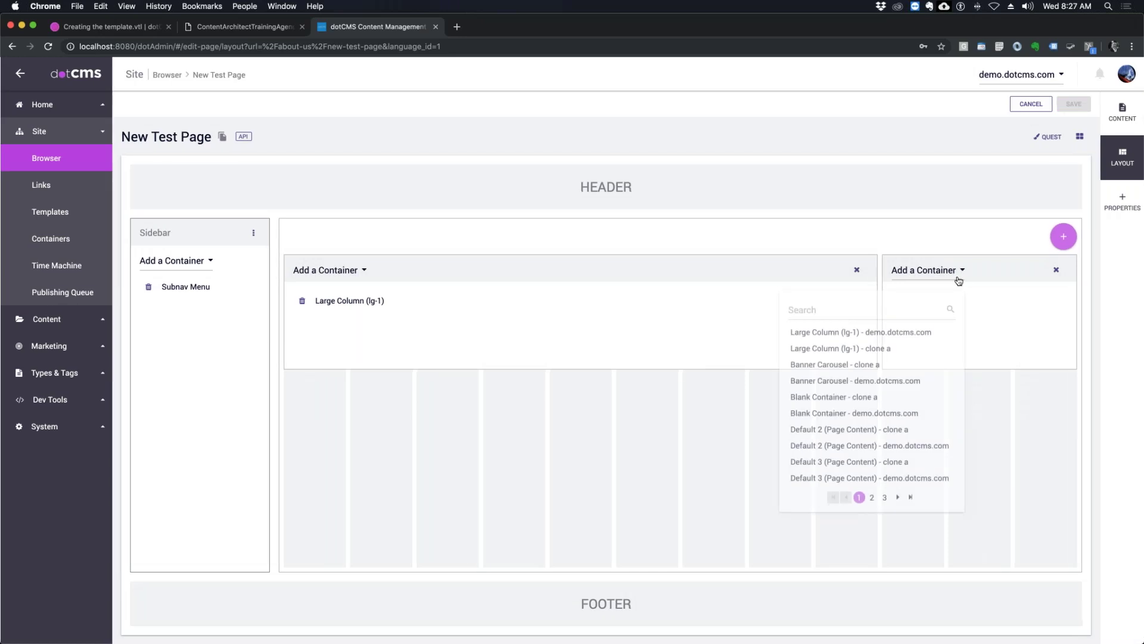
{"action": "left_click", "coordinate": [869, 328]}
{"action": "left_click", "coordinate": [1074, 105]}
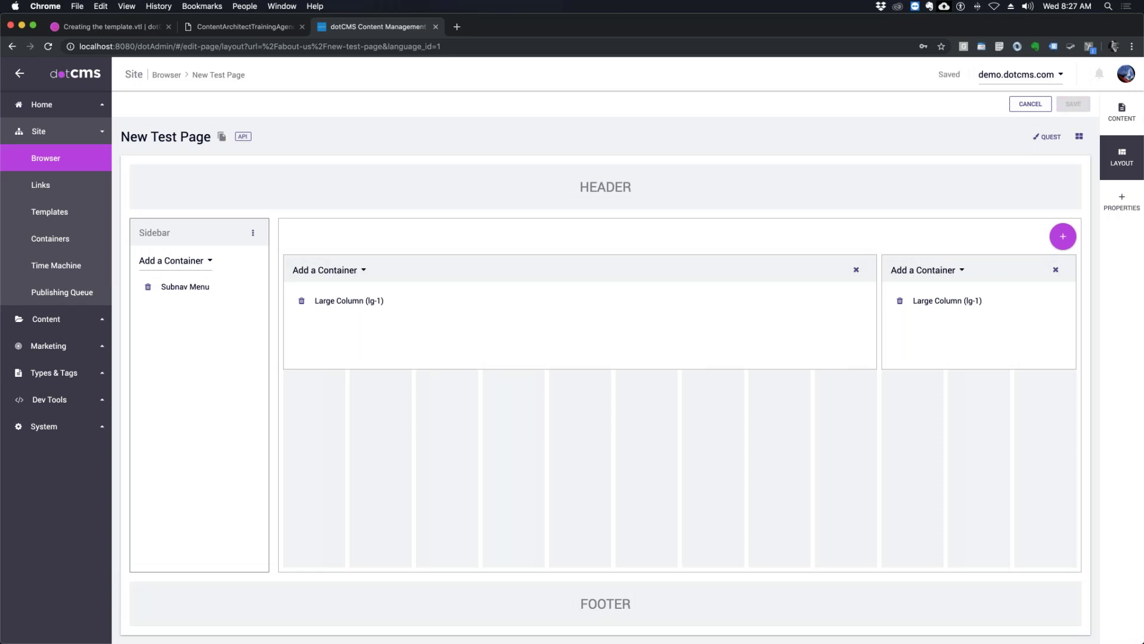
- Review the theme and header, footer and sidebar options unchanged, then return to content editing
{"action": "left_click", "coordinate": [1049, 137]}
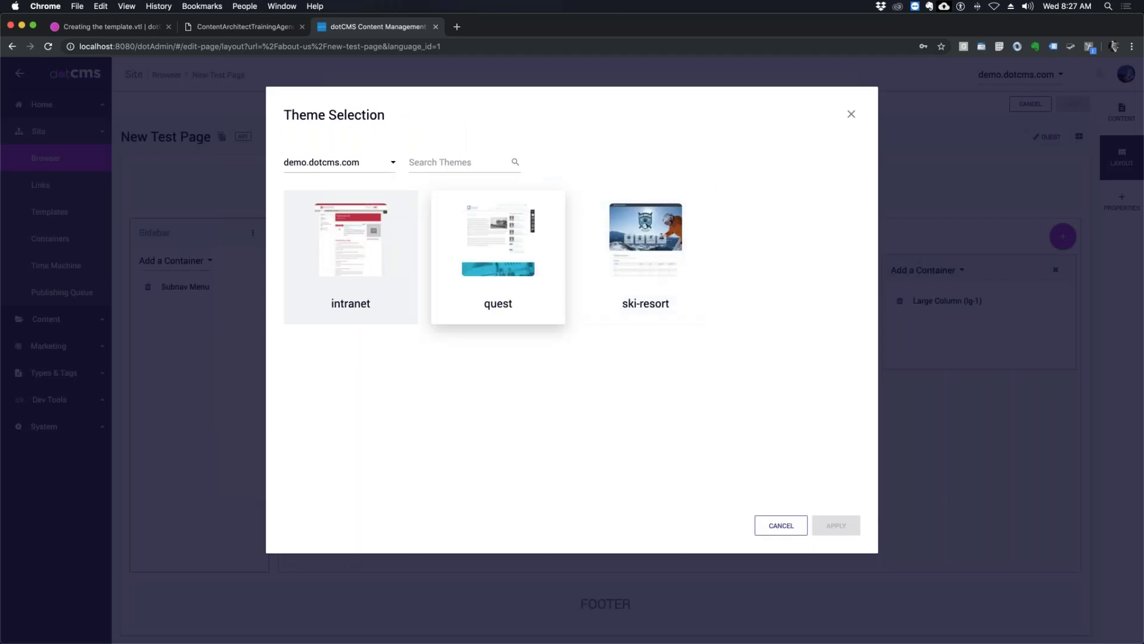
{"action": "left_click", "coordinate": [851, 114]}
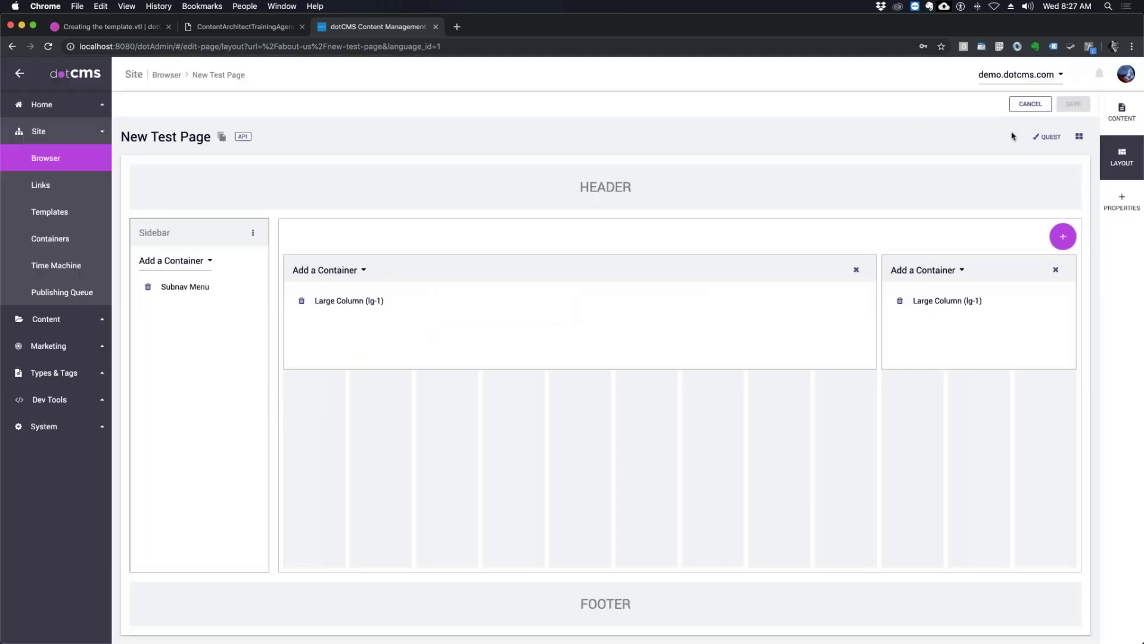
{"action": "left_click", "coordinate": [1080, 136]}
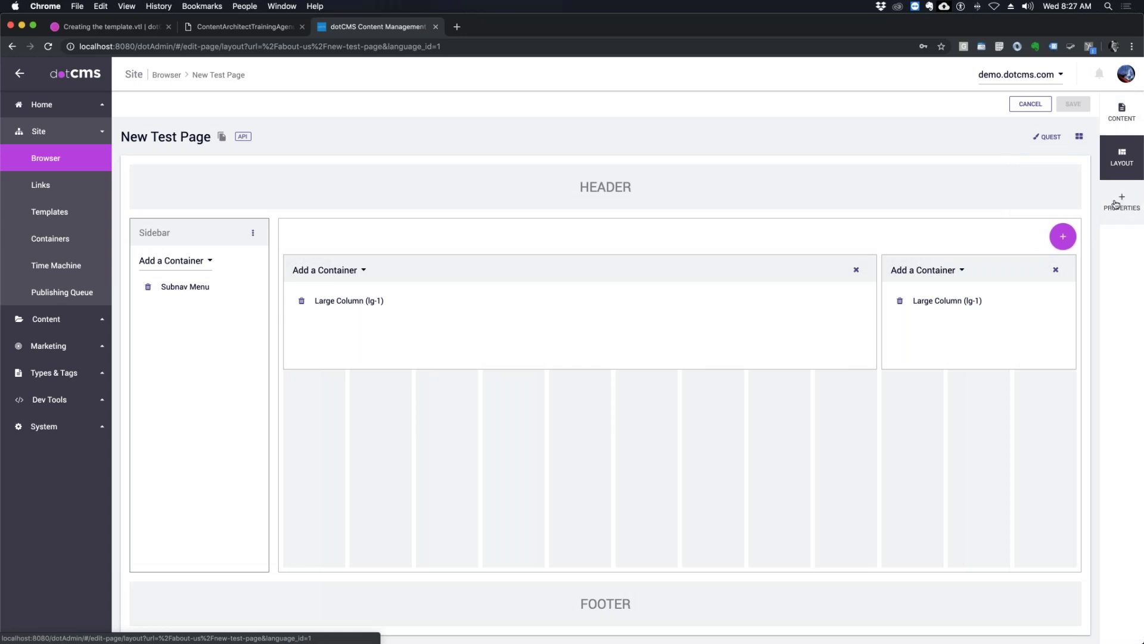
{"action": "left_click", "coordinate": [1120, 110]}
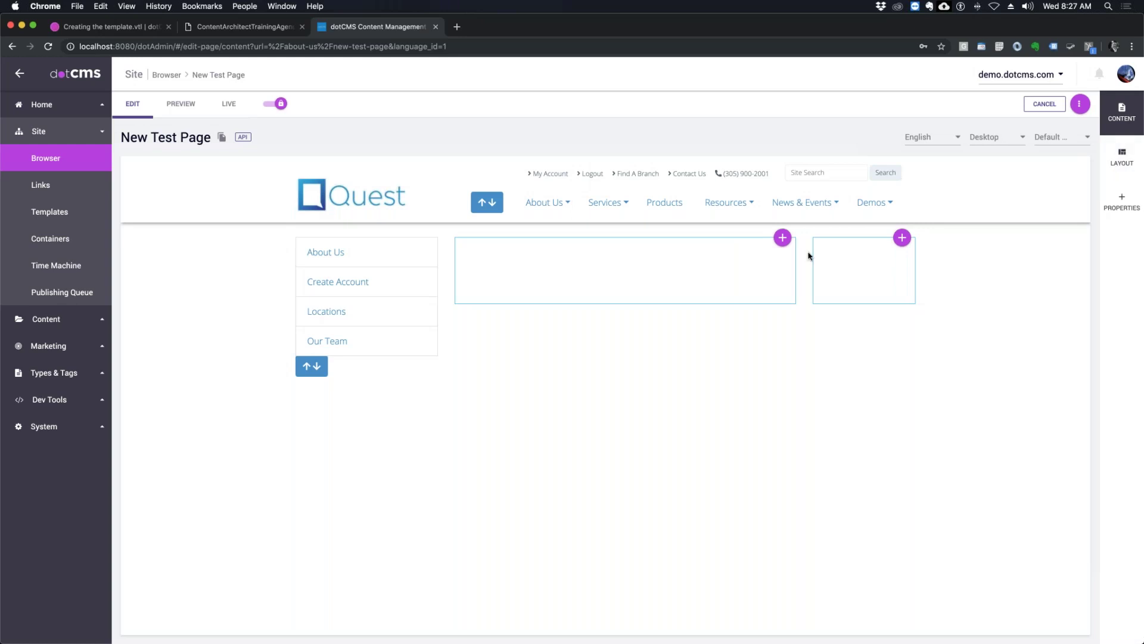
- Add the dotCMS and Amazon Eco part 1 video widget to the right container
{"action": "left_click", "coordinate": [902, 238]}
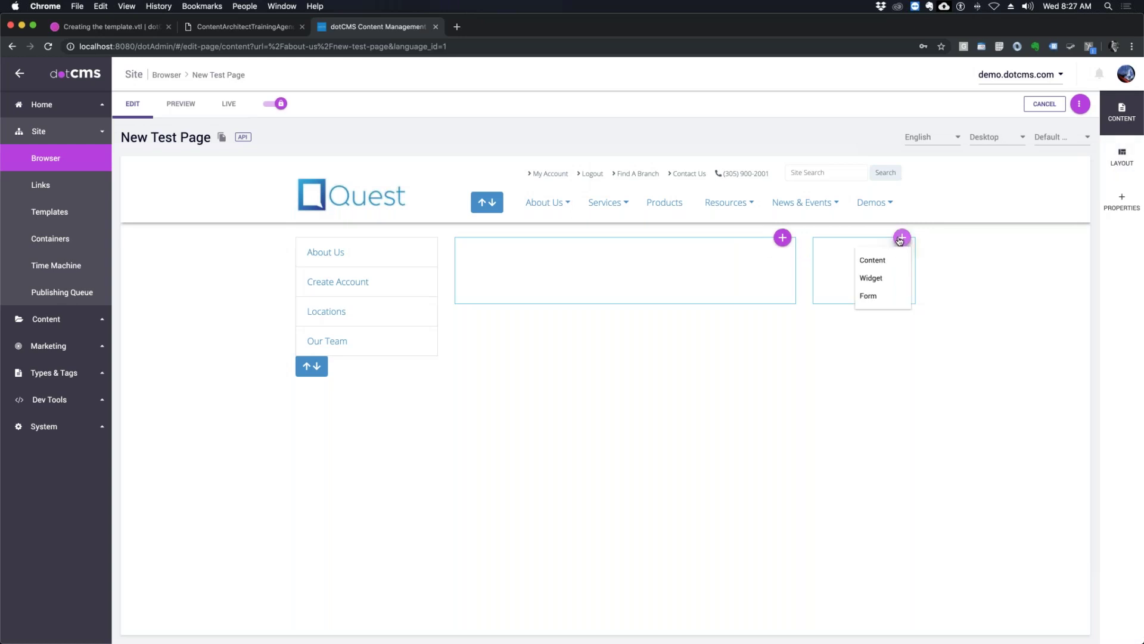
{"action": "left_click", "coordinate": [871, 278]}
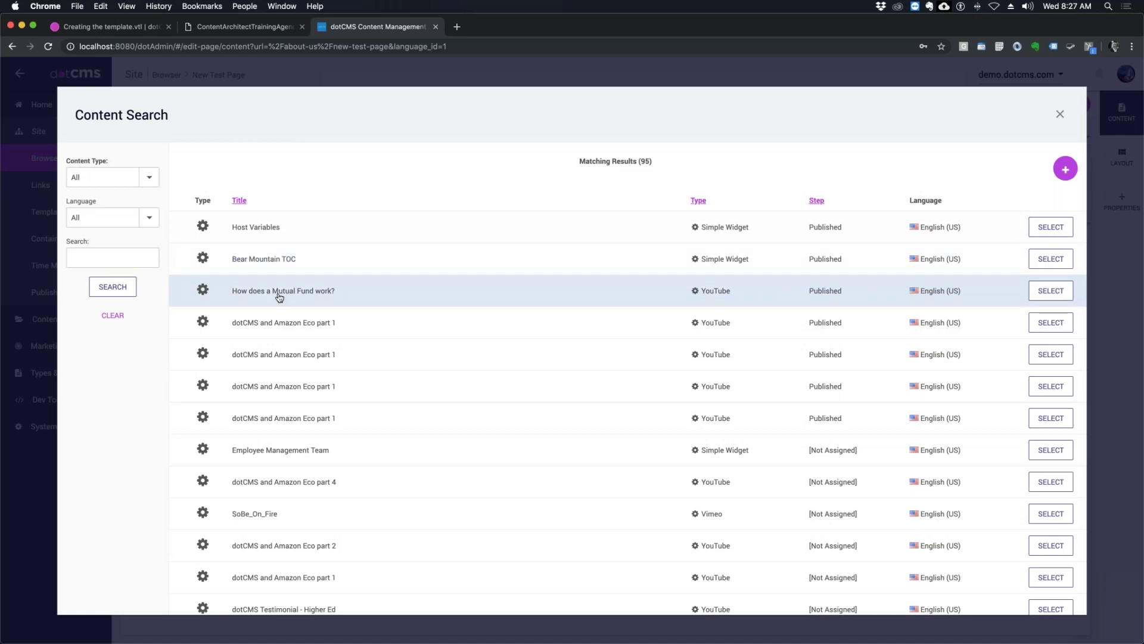
{"action": "left_click", "coordinate": [1060, 324]}
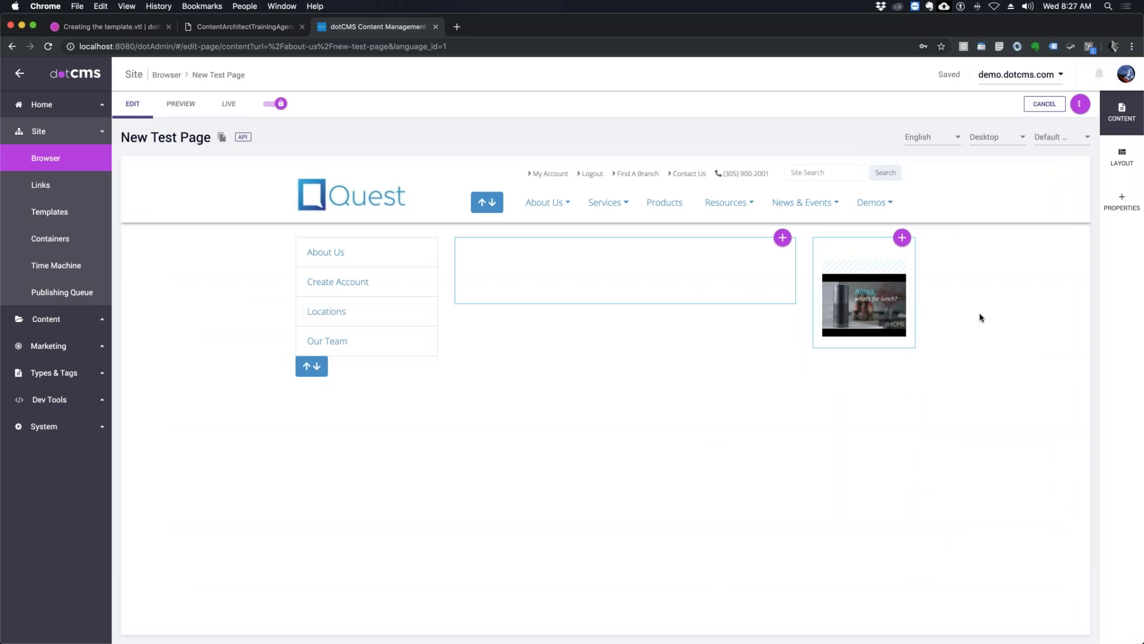
- Place the About Quest content, filtered by Content (Generic), into the main container
{"action": "left_click", "coordinate": [780, 239]}
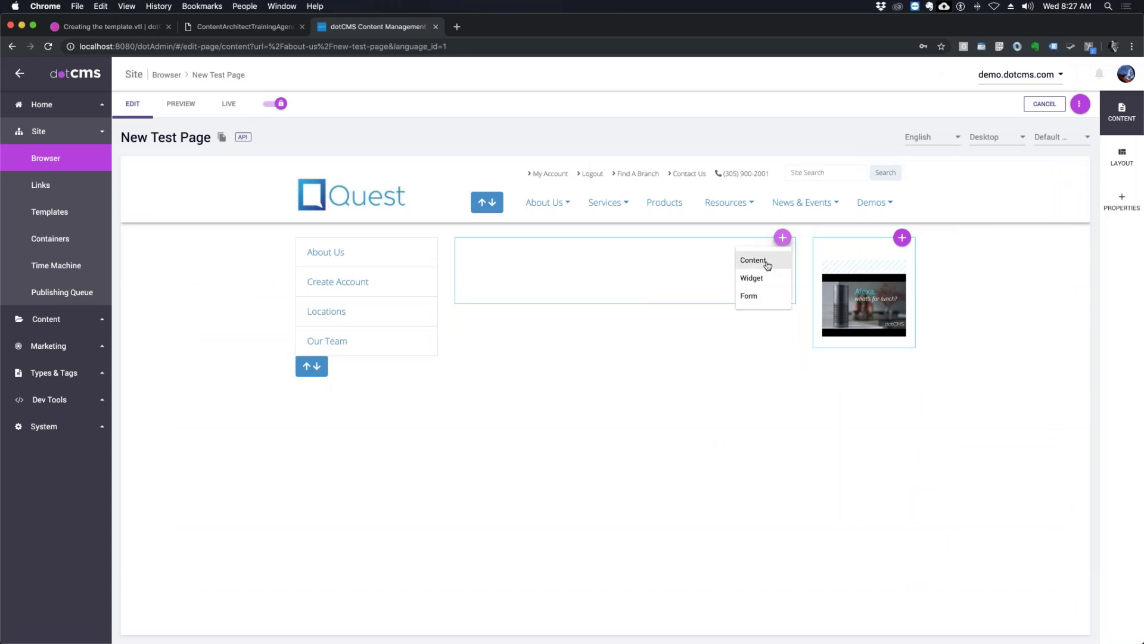
{"action": "left_click", "coordinate": [766, 264]}
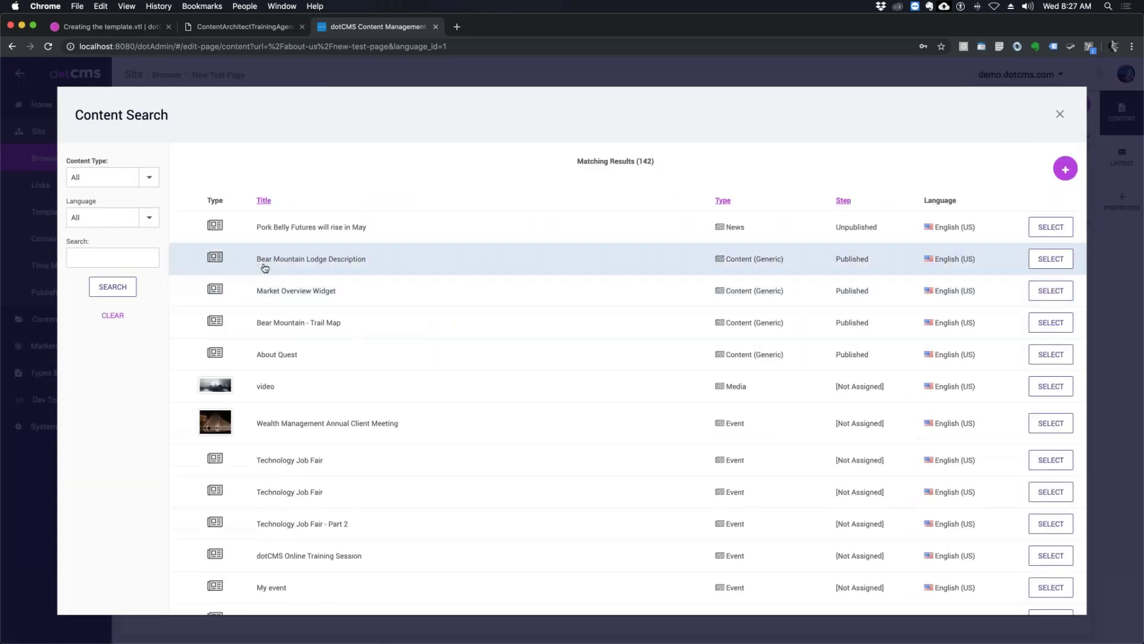
{"action": "left_click", "coordinate": [149, 177]}
{"action": "left_click", "coordinate": [101, 240]}
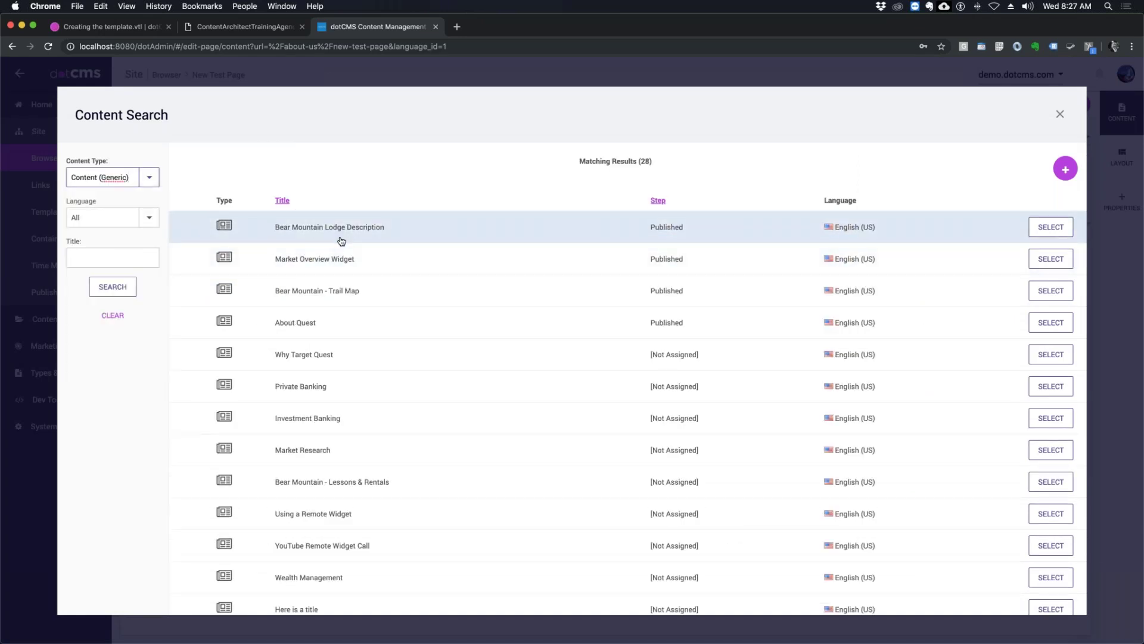
{"action": "left_click", "coordinate": [230, 324]}
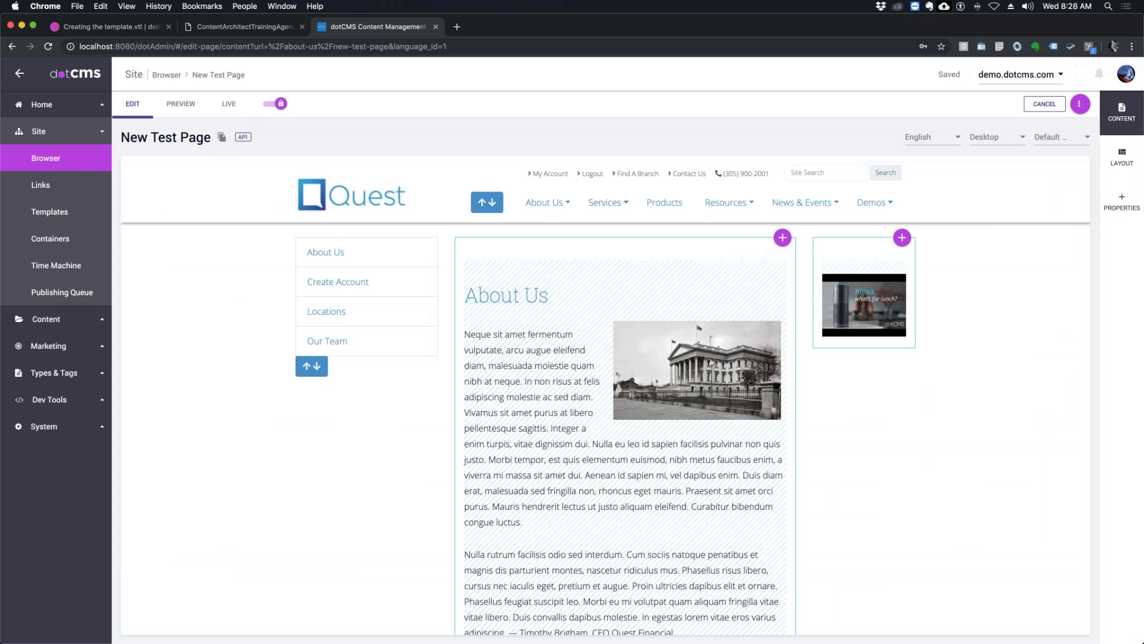
- Browse the main container's content options again and close the search without adding anything
{"action": "left_click", "coordinate": [782, 238]}
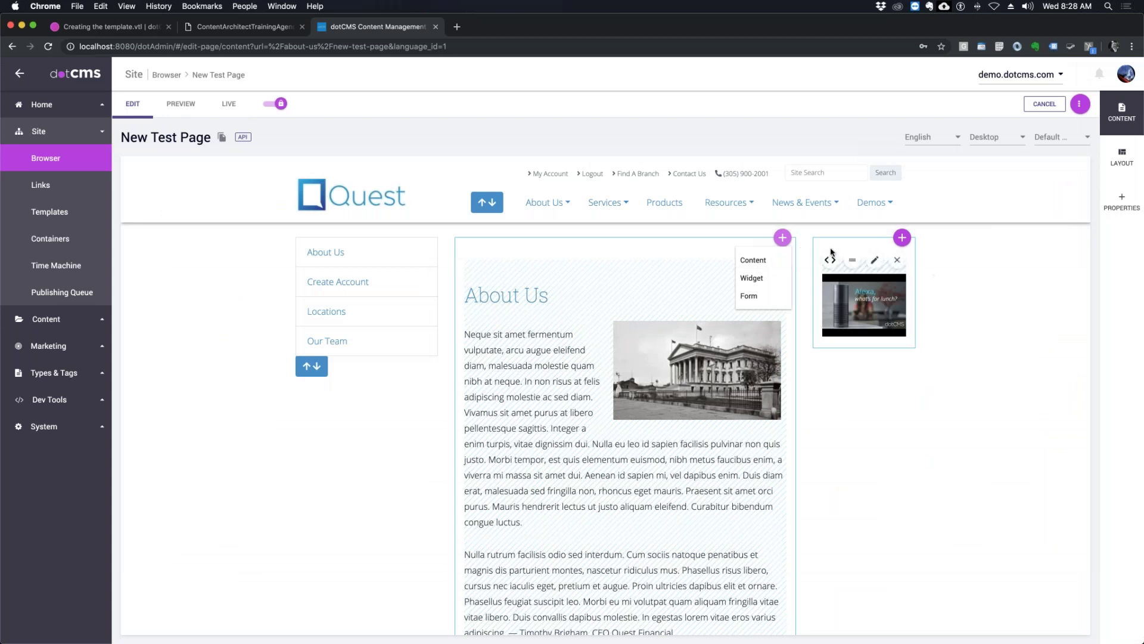
{"action": "left_click", "coordinate": [763, 261]}
{"action": "left_click", "coordinate": [1066, 168]}
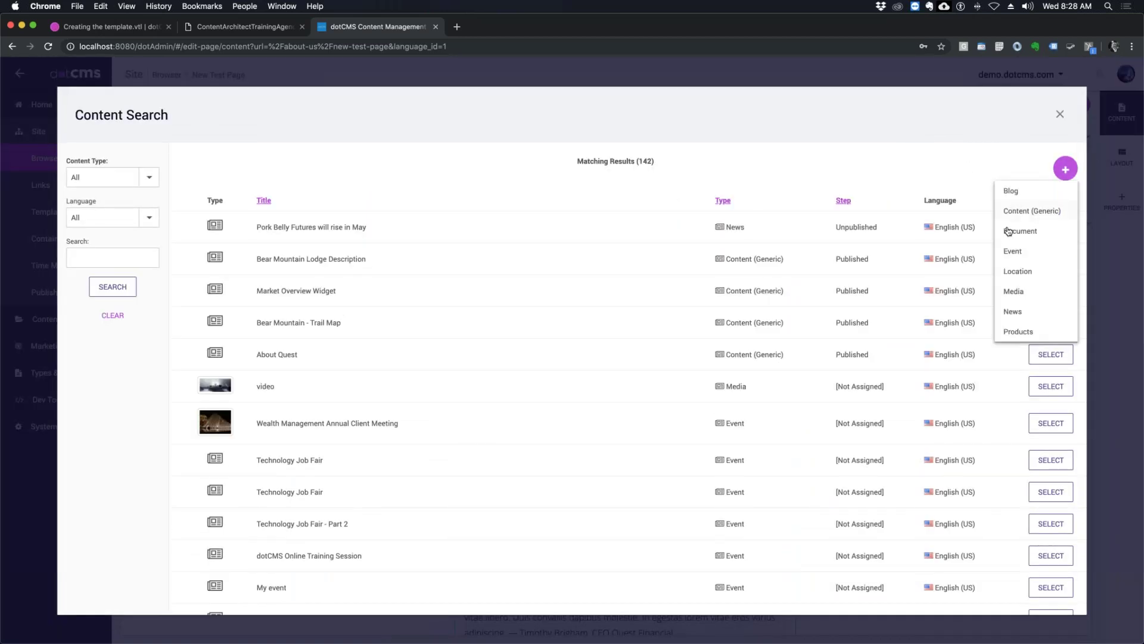
{"action": "left_click", "coordinate": [1014, 109]}
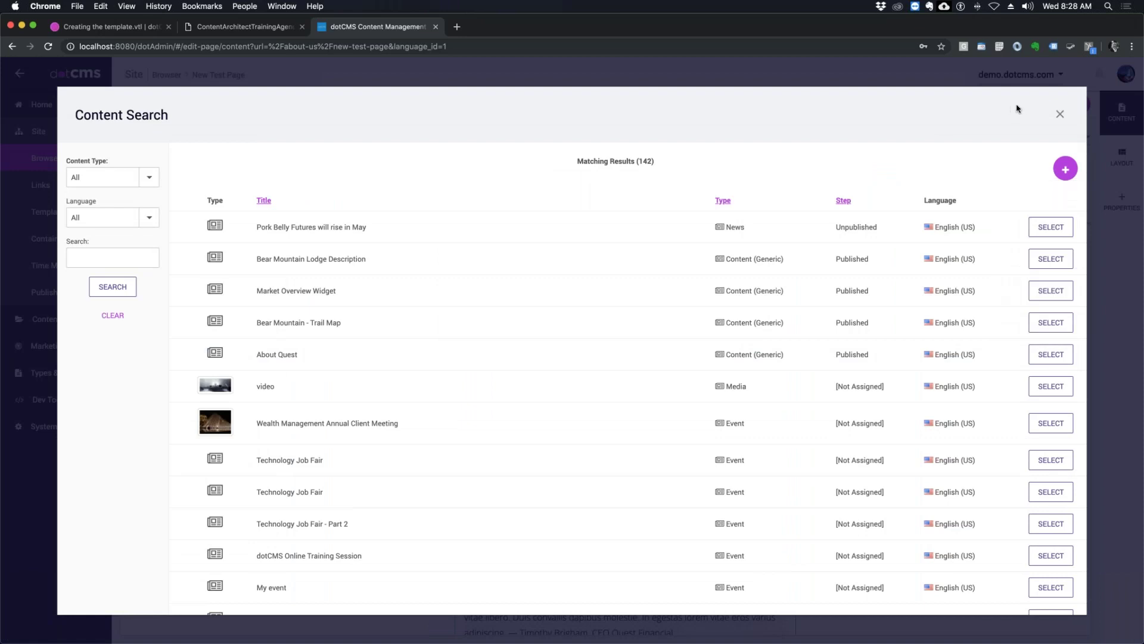
{"action": "left_click", "coordinate": [1061, 114]}
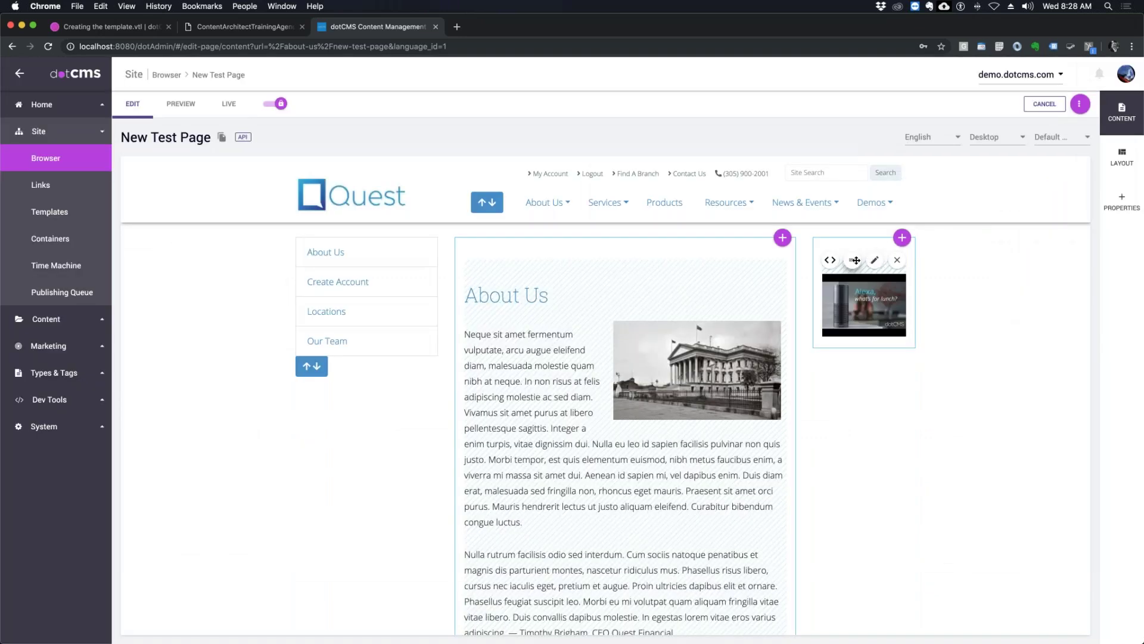
{"action": "mouse_move", "coordinate": [853, 261]}
{"action": "left_mouse_down"}
{"action": "mouse_move", "coordinate": [667, 250]}
{"action": "mouse_move", "coordinate": [839, 253]}
{"action": "left_mouse_up"}
{"action": "key", "text": "super+Tab"}
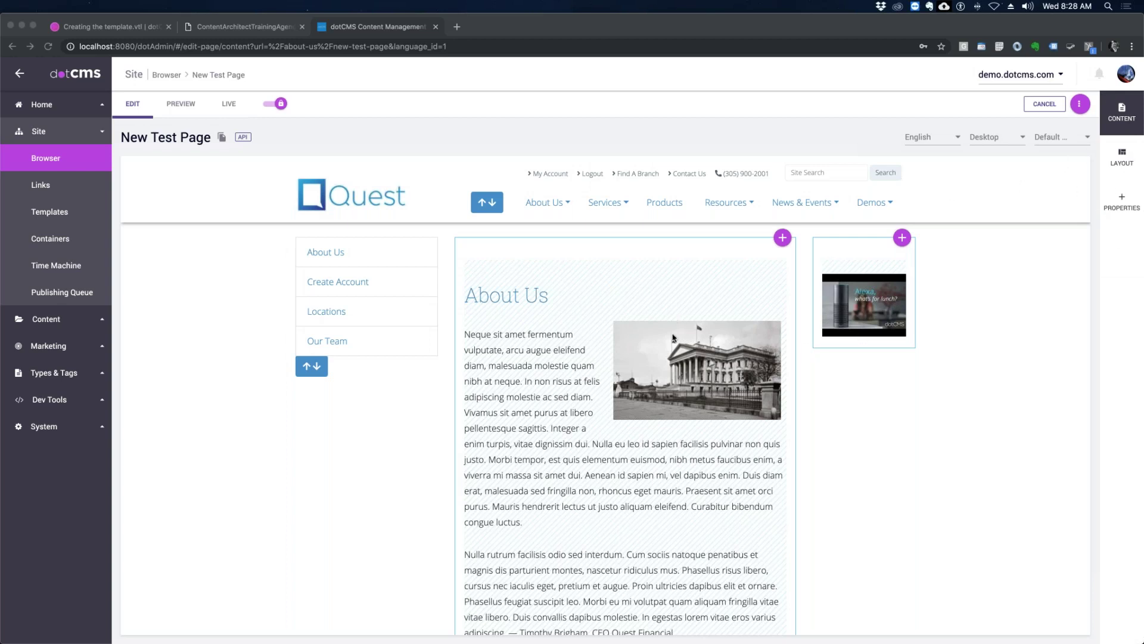
{"action": "left_click", "coordinate": [534, 290]}
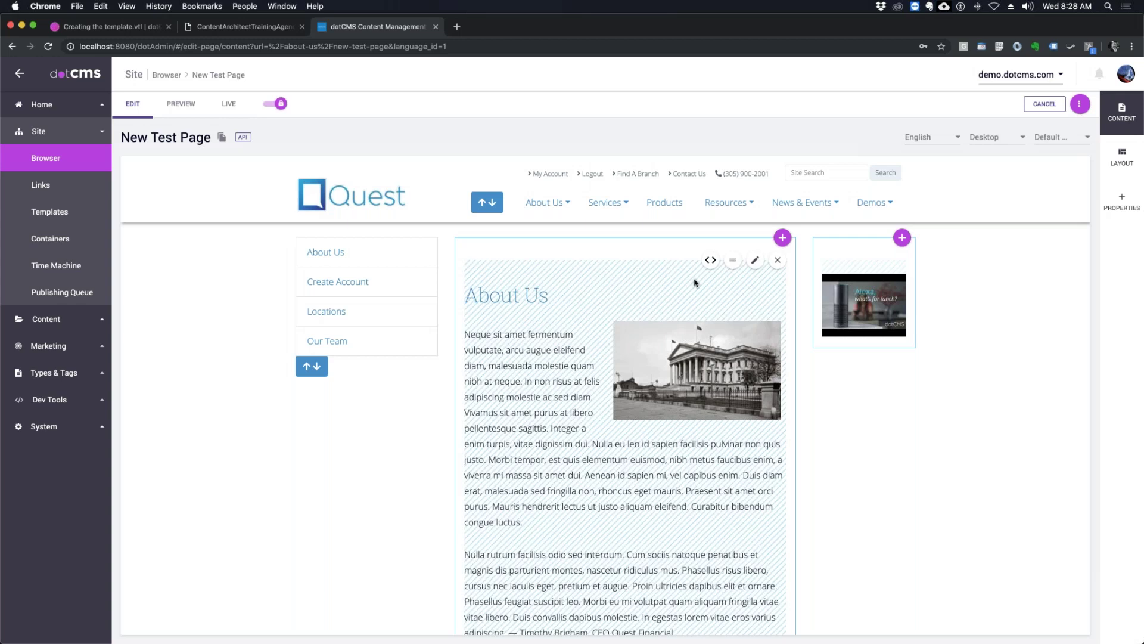
{"action": "left_click_drag", "start_coordinate": [553, 299], "coordinate": [464, 294]}
{"action": "left_click_drag", "start_coordinate": [477, 336], "coordinate": [574, 517]}
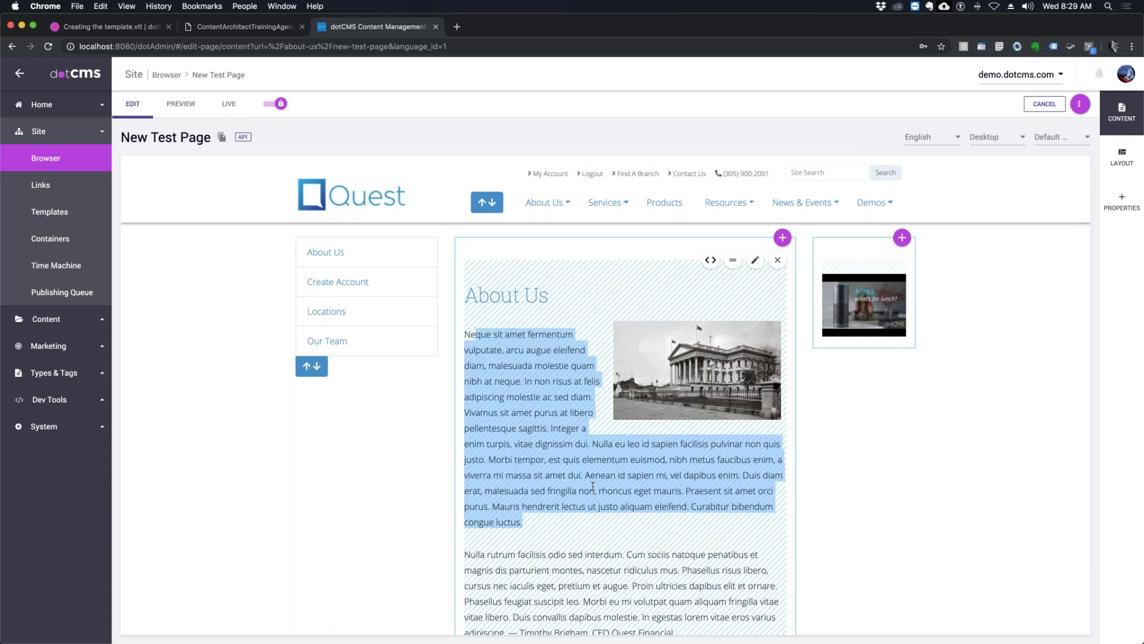
{"action": "left_click", "coordinate": [188, 254]}
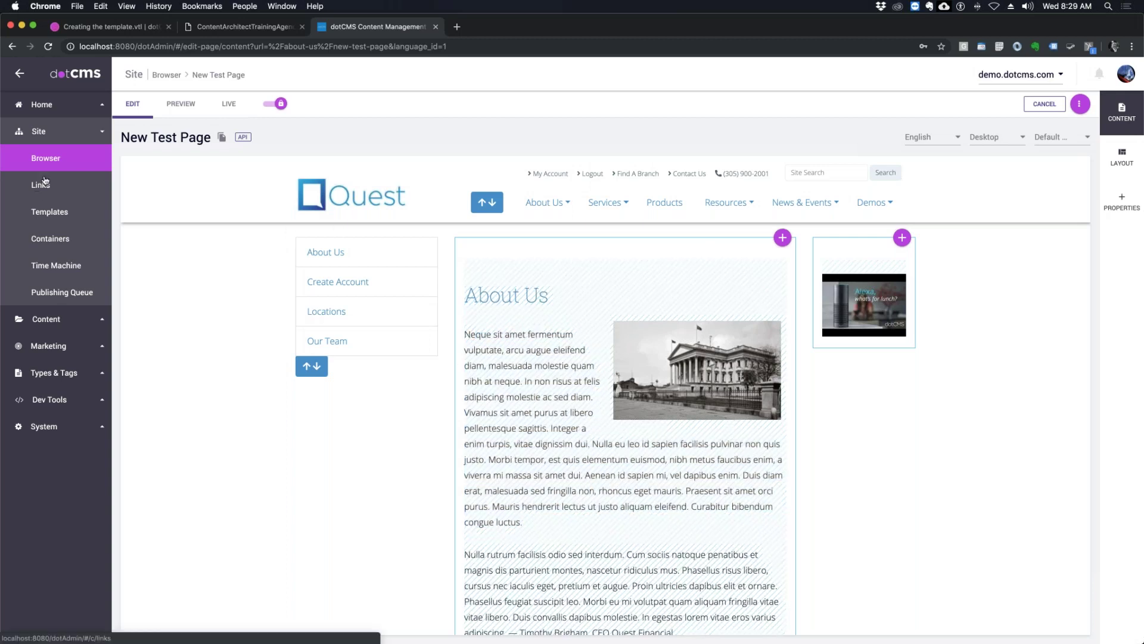
- Show the Templates list and briefly view its add-template actions menu
{"action": "left_click", "coordinate": [54, 213]}
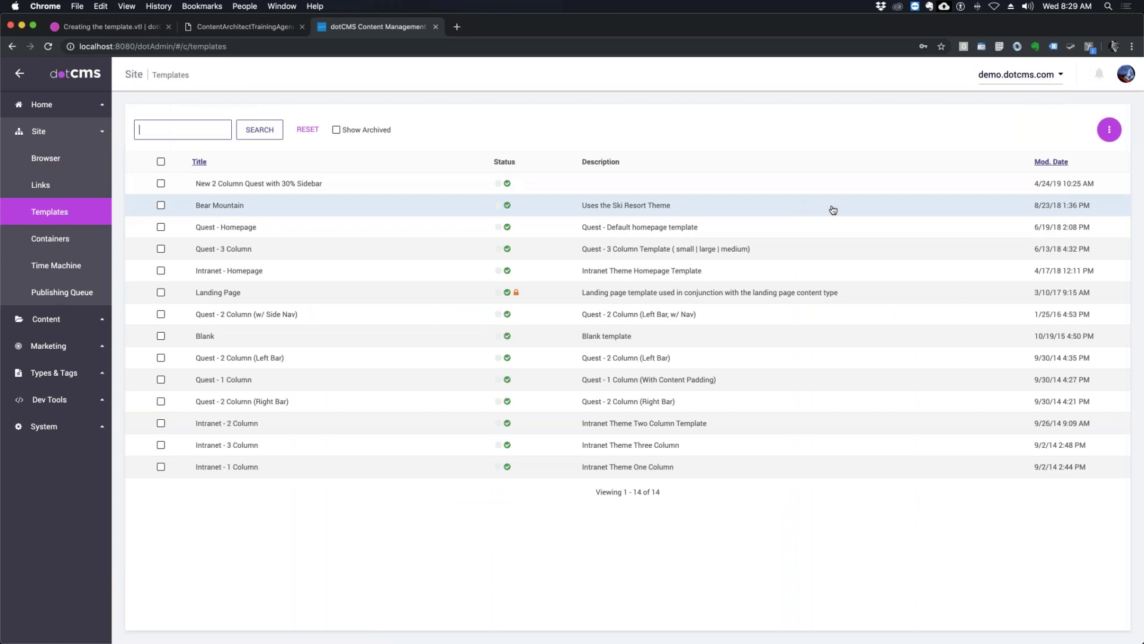
{"action": "left_click", "coordinate": [1109, 129]}
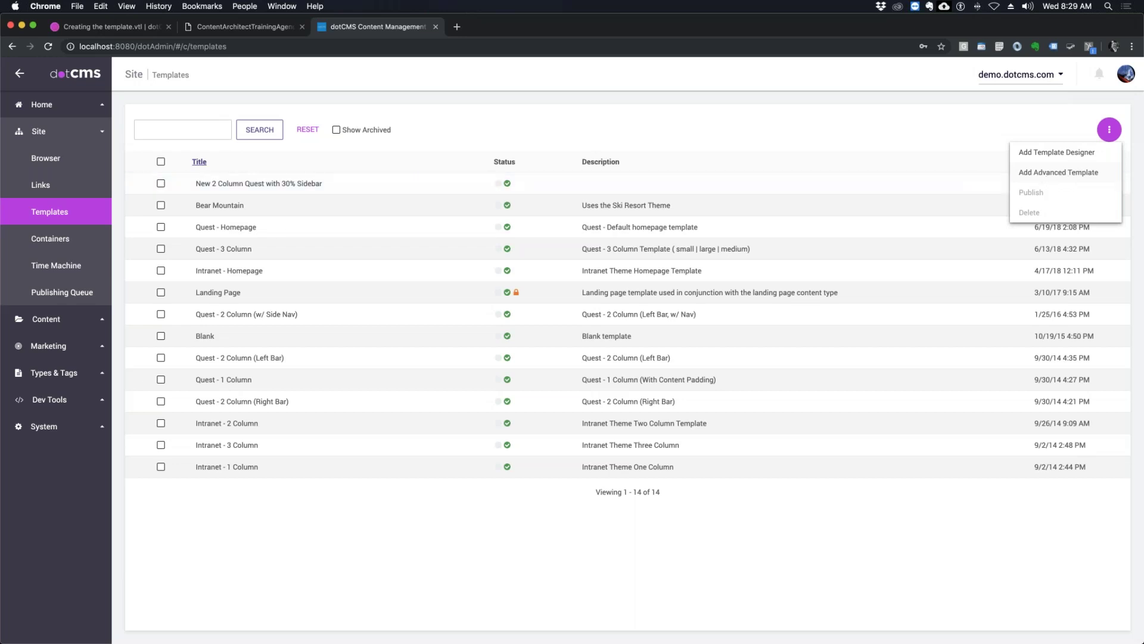
{"action": "left_click", "coordinate": [468, 170]}
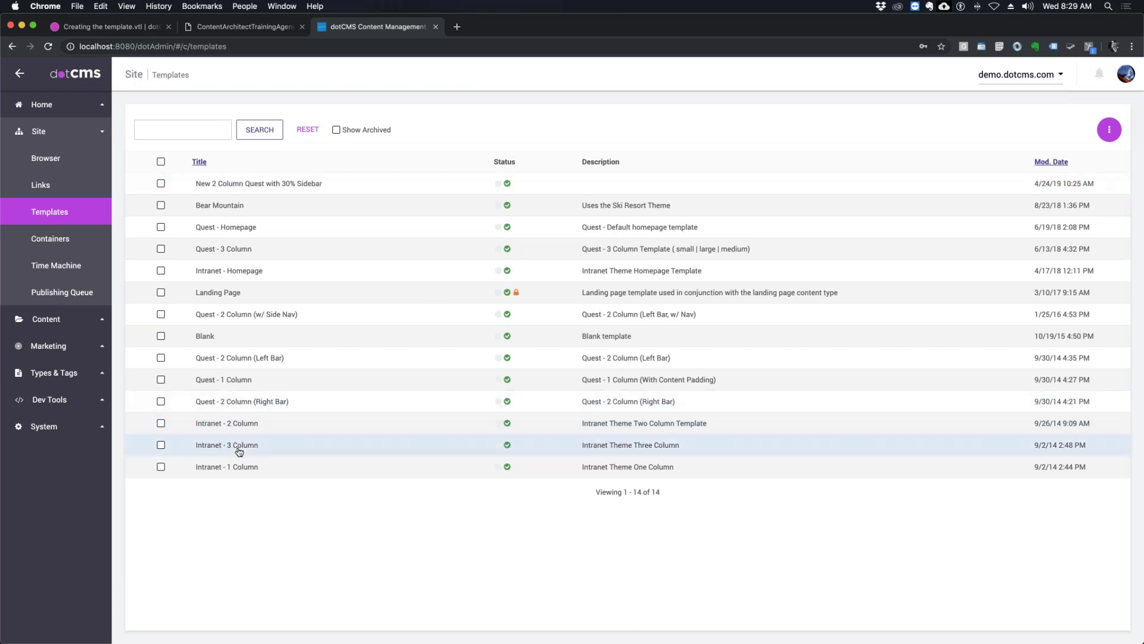
- Peek at the Intranet - 1 Column template, then open Intranet - Homepage and scroll its code
{"action": "left_click", "coordinate": [215, 467]}
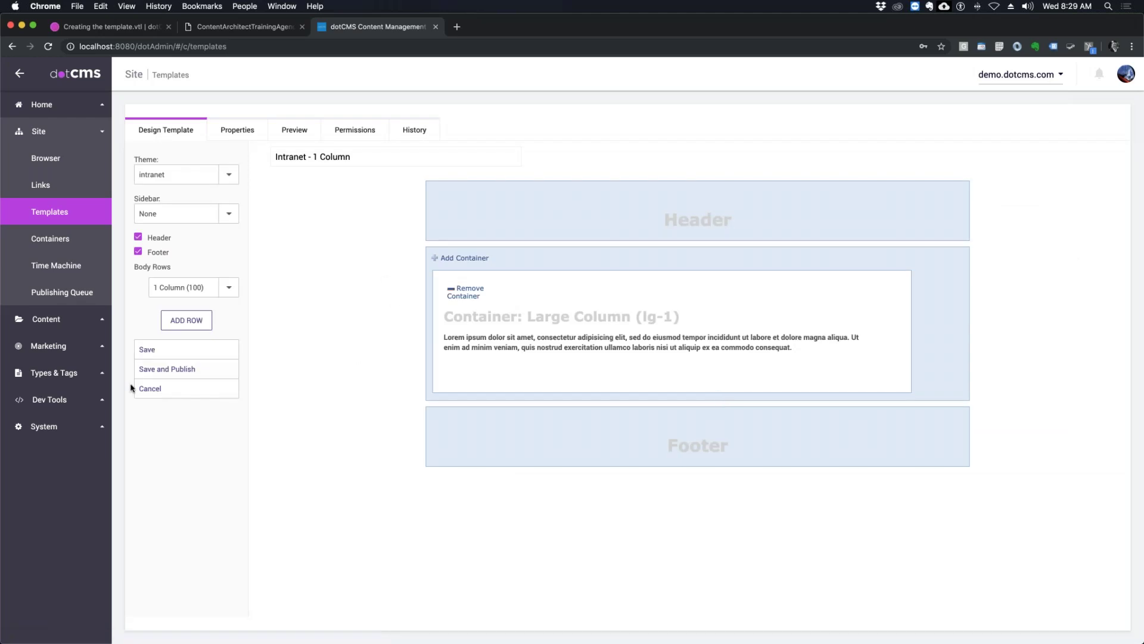
{"action": "left_click", "coordinate": [133, 388]}
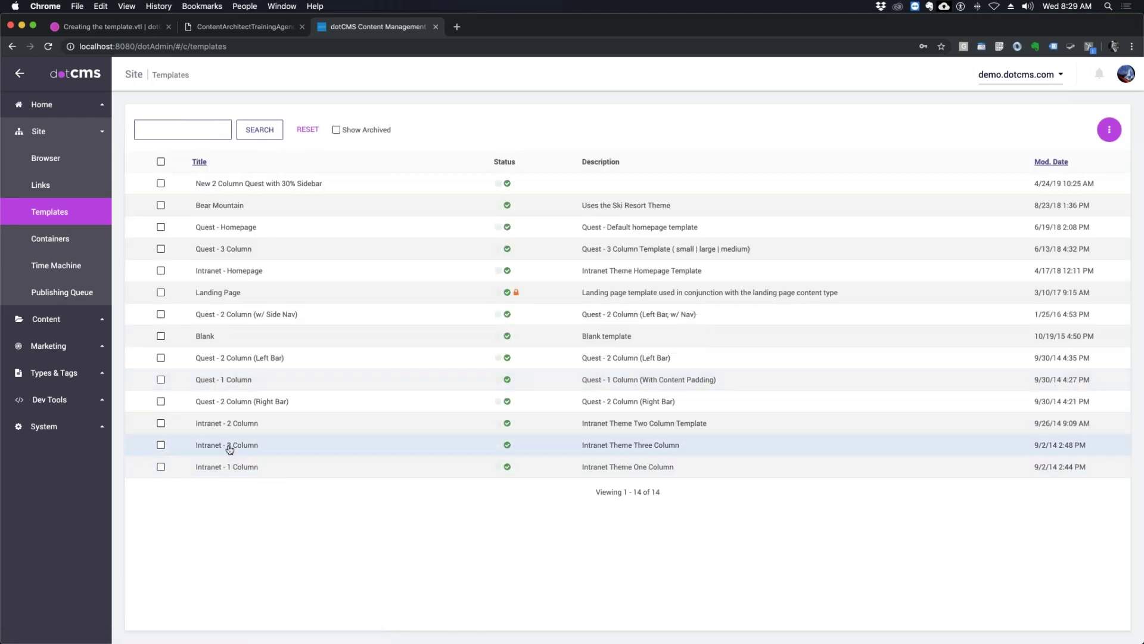
{"action": "left_click", "coordinate": [223, 276]}
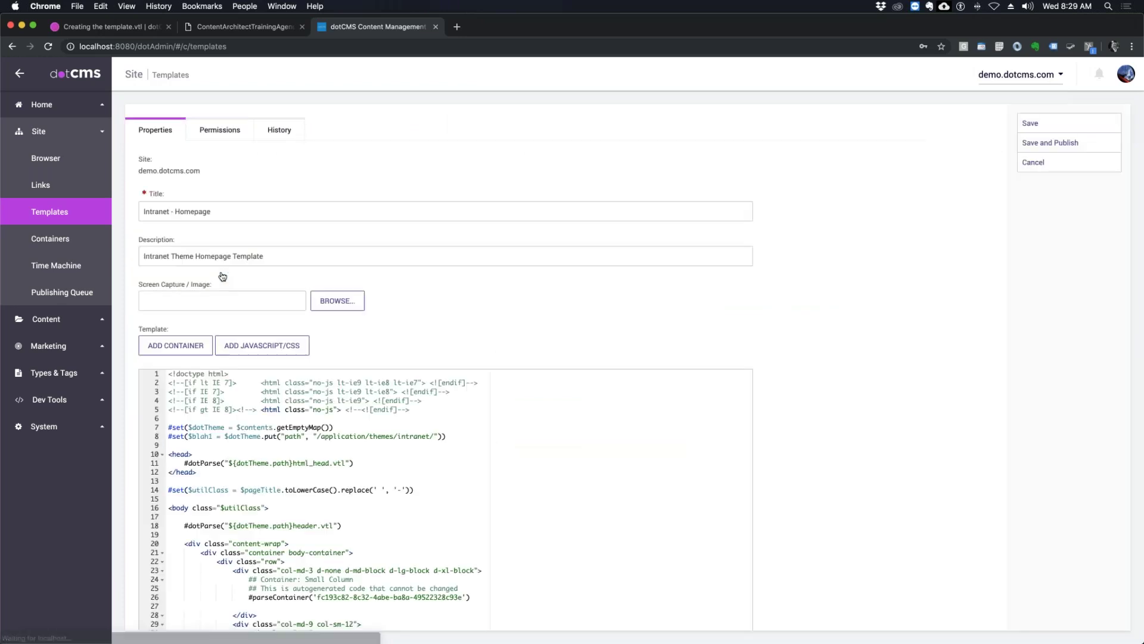
{"action": "scroll", "coordinate": [420, 464], "scroll_direction": "down", "scroll_amount": 1}
{"action": "scroll", "coordinate": [420, 465], "scroll_direction": "down", "scroll_amount": 6}
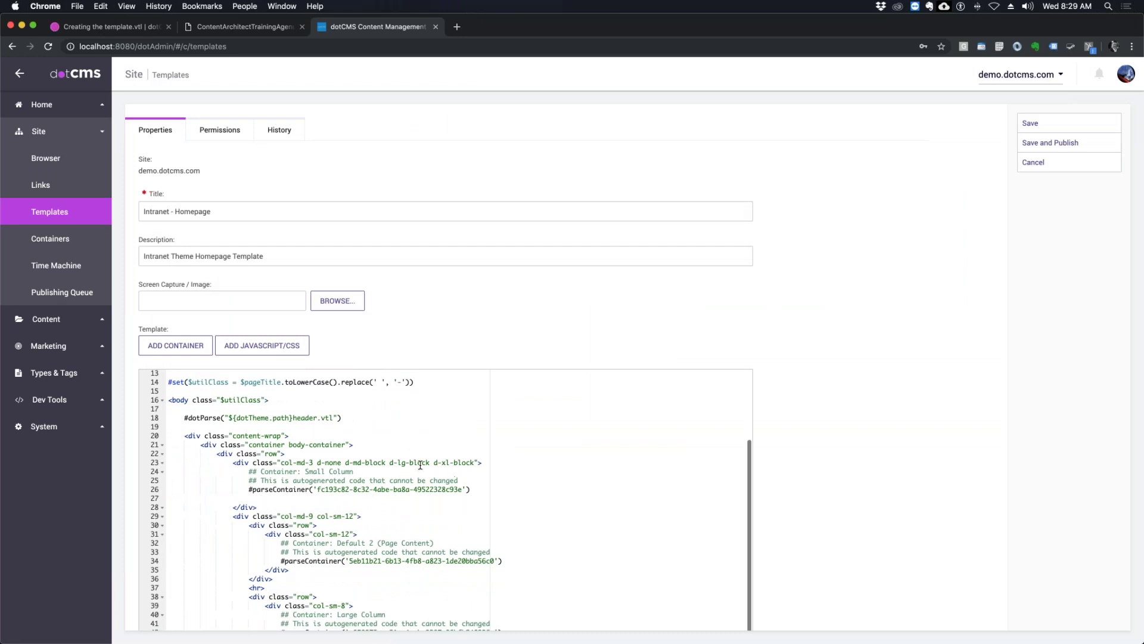
{"action": "scroll", "coordinate": [420, 465], "scroll_direction": "down", "scroll_amount": 2}
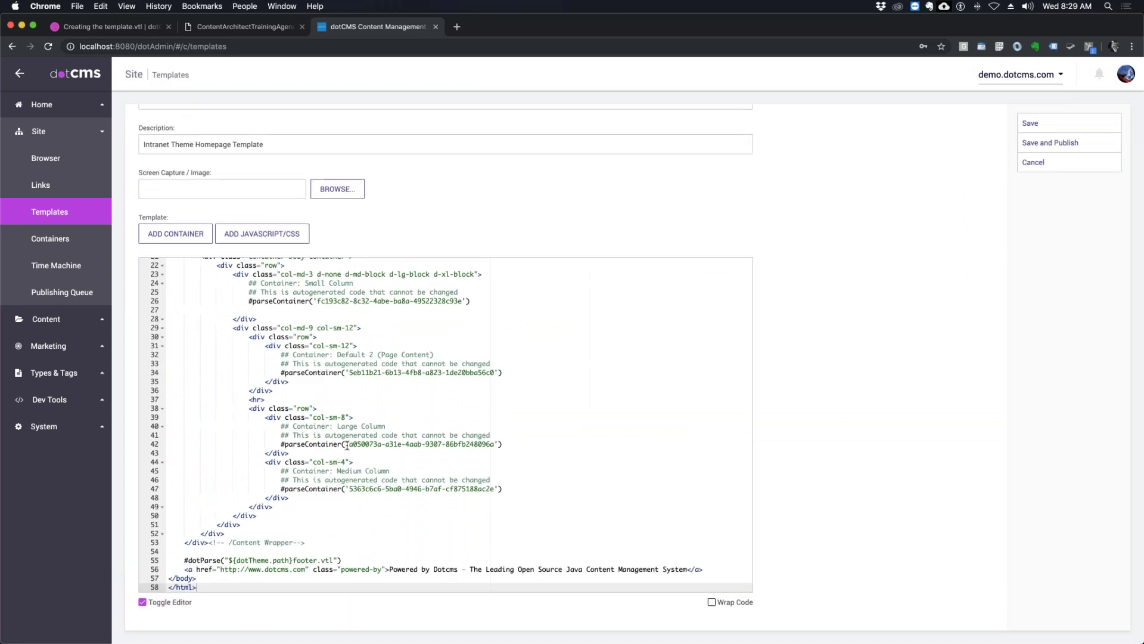
- Highlight the closing divs, line 23 class list, header parse line and Default 2 container lines
{"action": "left_click_drag", "start_coordinate": [280, 499], "coordinate": [185, 542]}
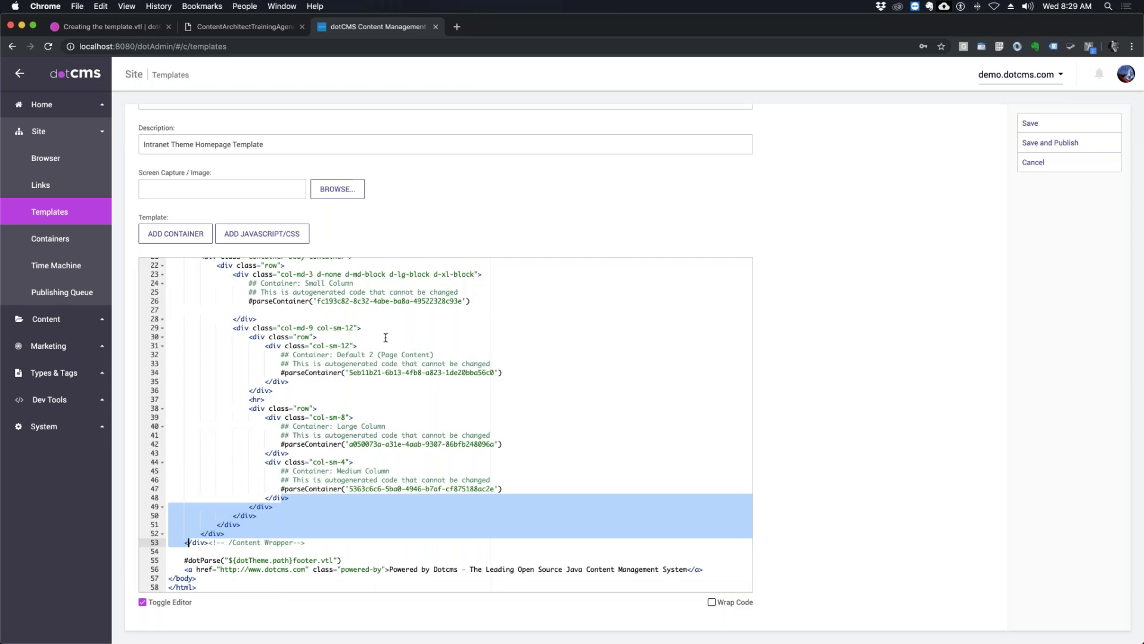
{"action": "scroll", "coordinate": [328, 329], "scroll_direction": "up", "scroll_amount": 3}
{"action": "left_click_drag", "start_coordinate": [463, 348], "coordinate": [277, 351]}
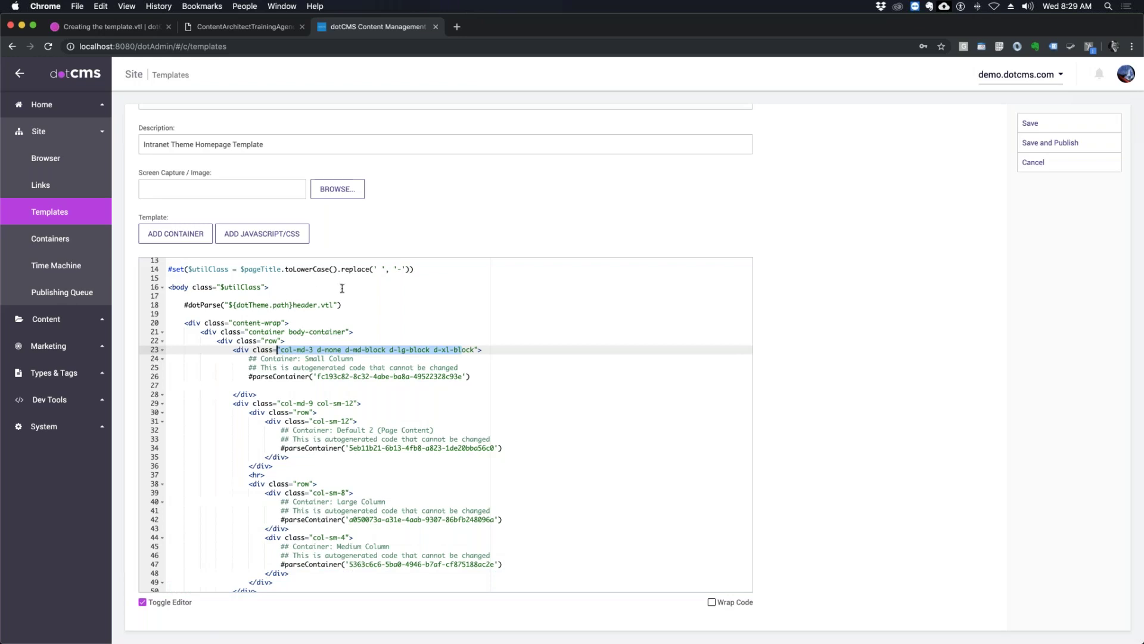
{"action": "left_click_drag", "start_coordinate": [341, 305], "coordinate": [181, 304]}
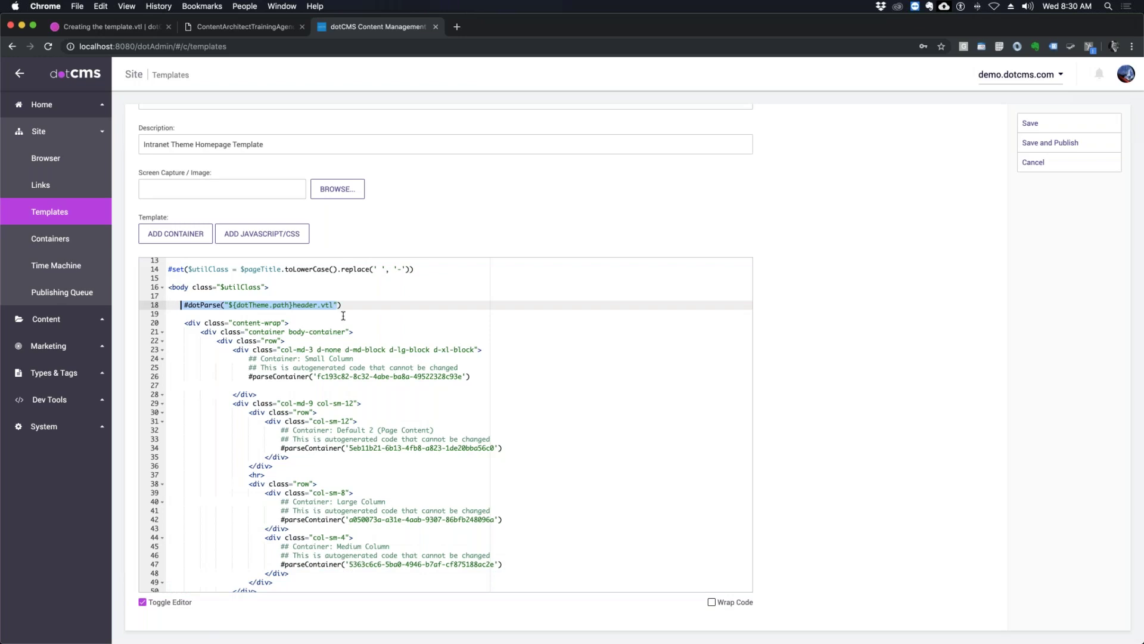
{"action": "scroll", "coordinate": [492, 375], "scroll_direction": "down", "scroll_amount": 3}
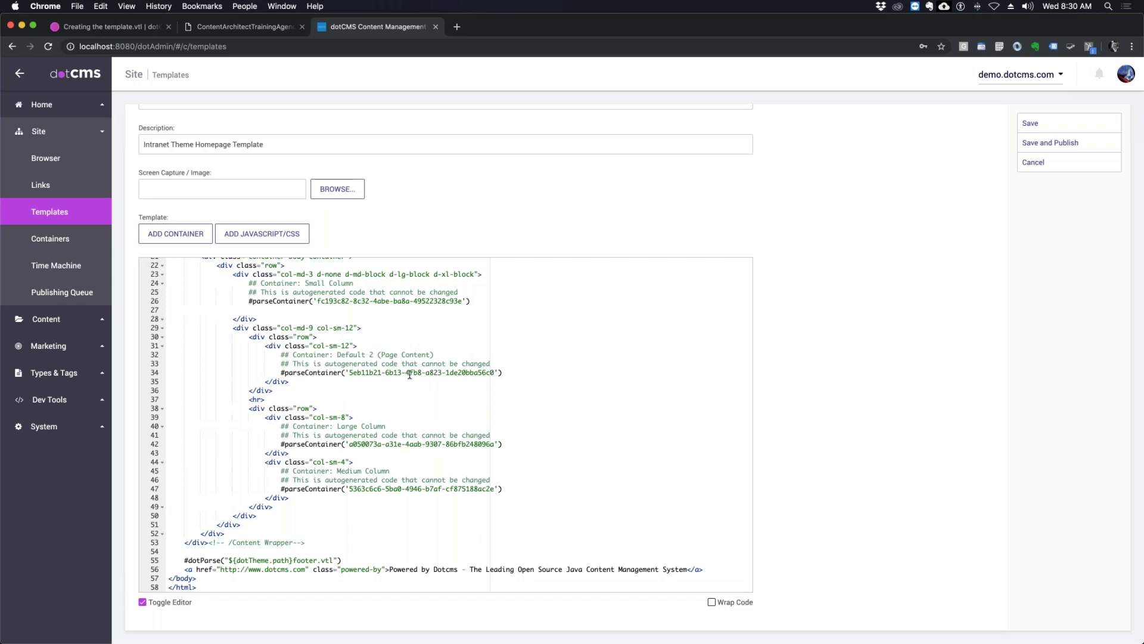
{"action": "left_click_drag", "start_coordinate": [504, 373], "coordinate": [201, 354]}
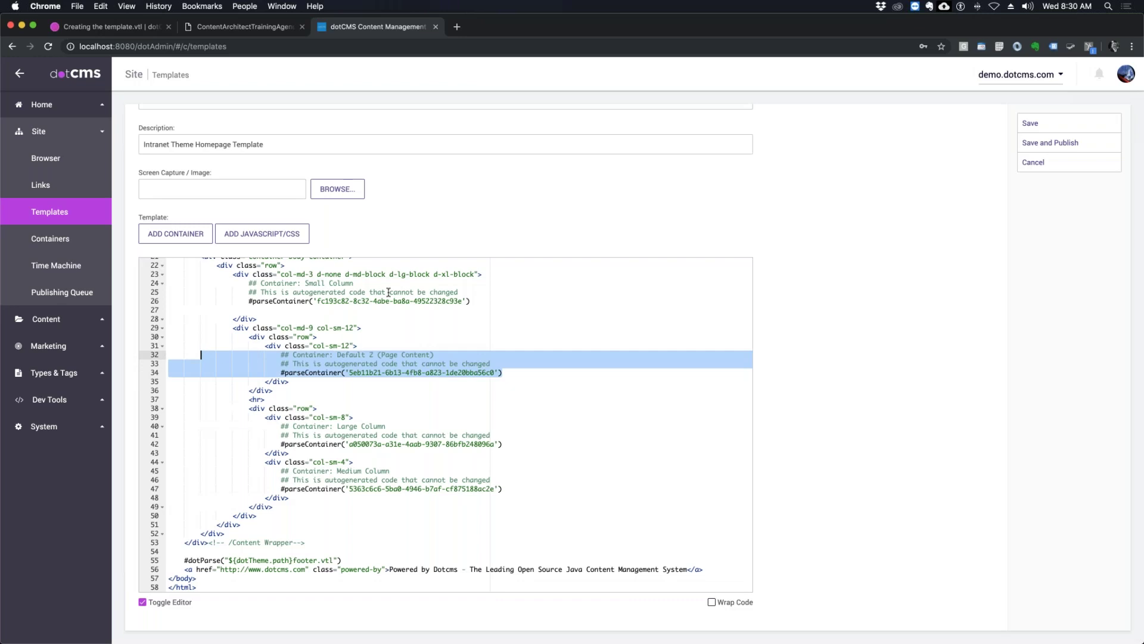
- Select the template title, then cancel back to the Templates list unchanged
{"action": "scroll", "coordinate": [524, 269], "scroll_direction": "up", "scroll_amount": 3}
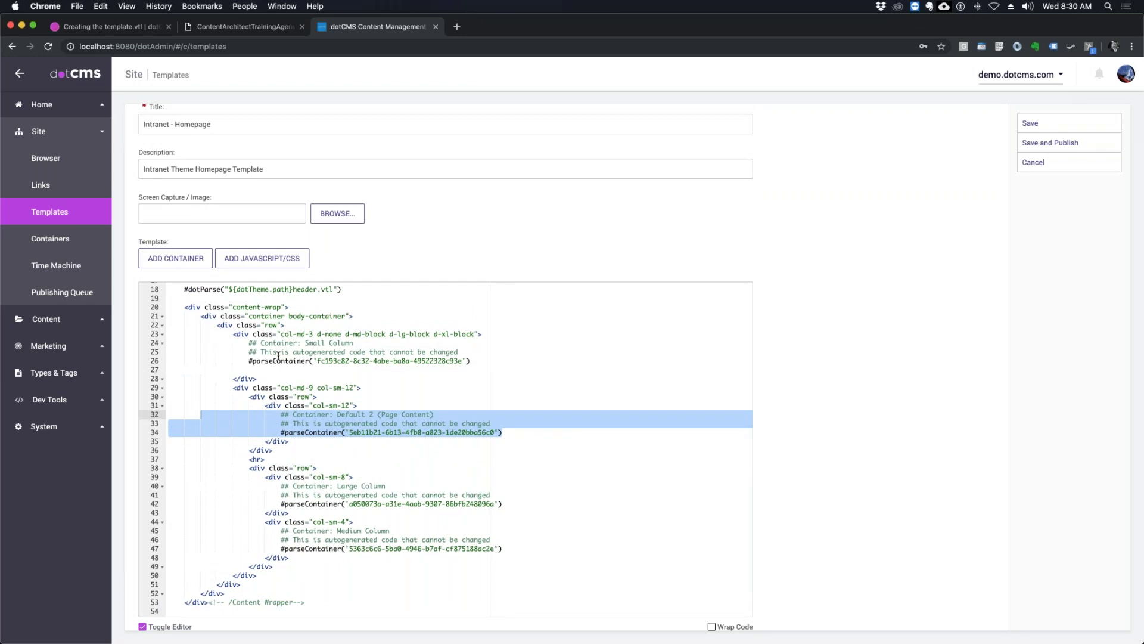
{"action": "left_click_drag", "start_coordinate": [218, 126], "coordinate": [144, 139]}
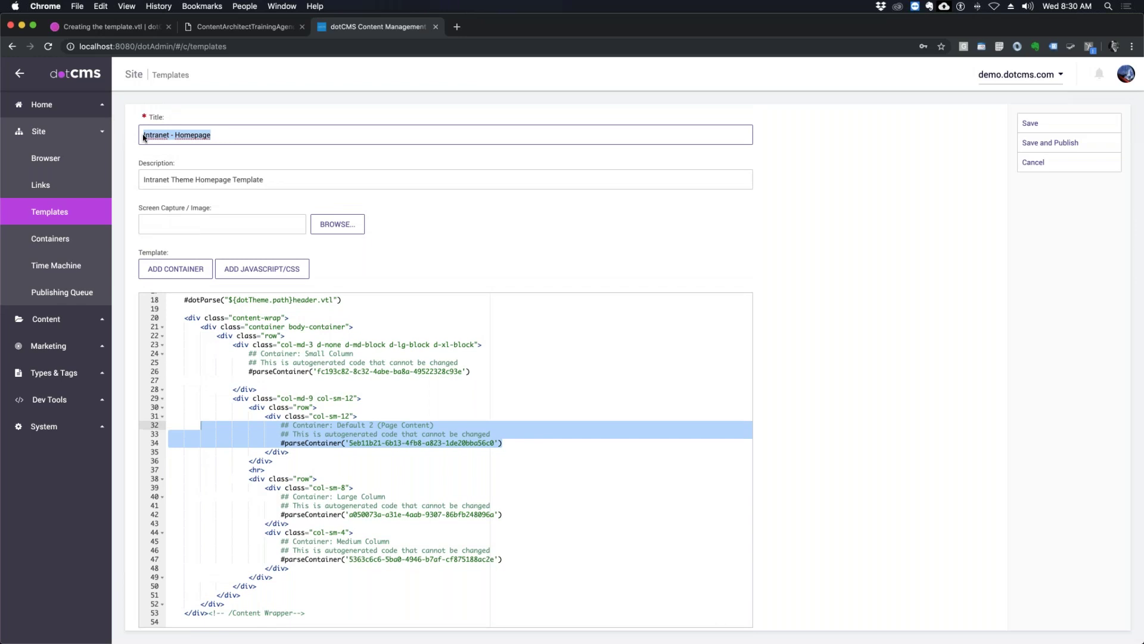
{"action": "left_click", "coordinate": [1033, 165]}
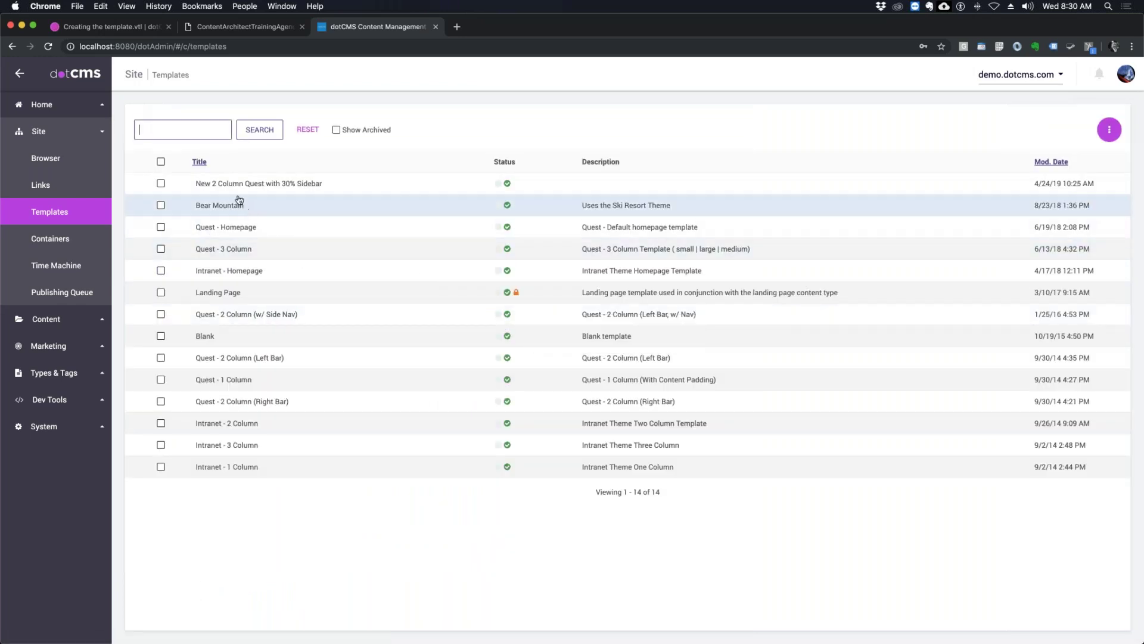
- Copy the Intranet - Homepage template and open the Intranet - Homepage - 1 copy
{"action": "right_click", "coordinate": [243, 272]}
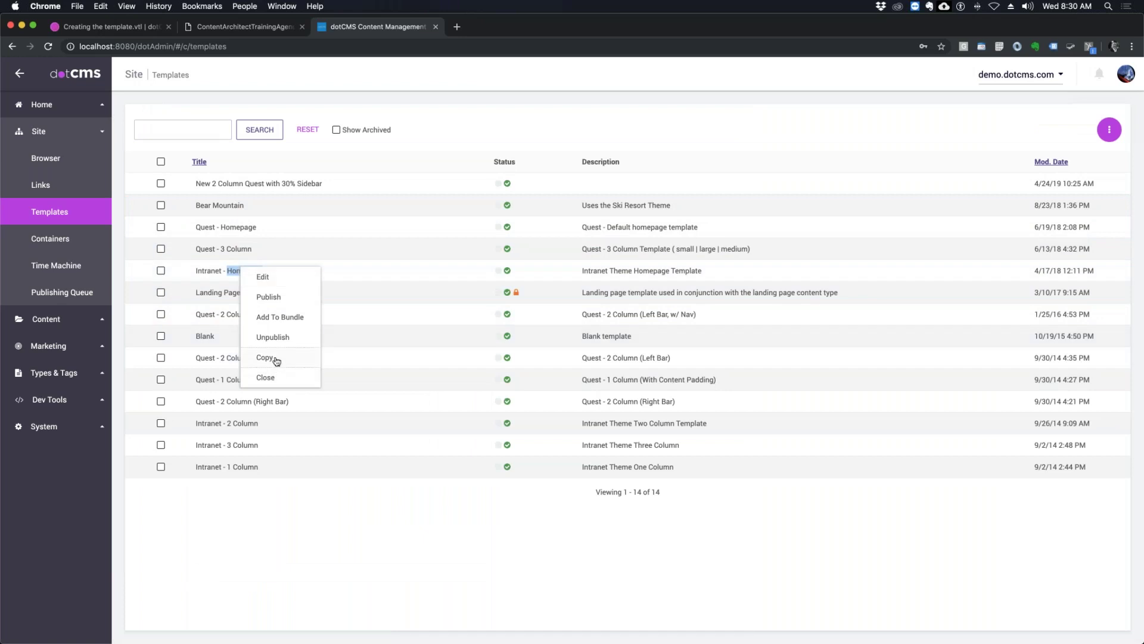
{"action": "left_click", "coordinate": [271, 357]}
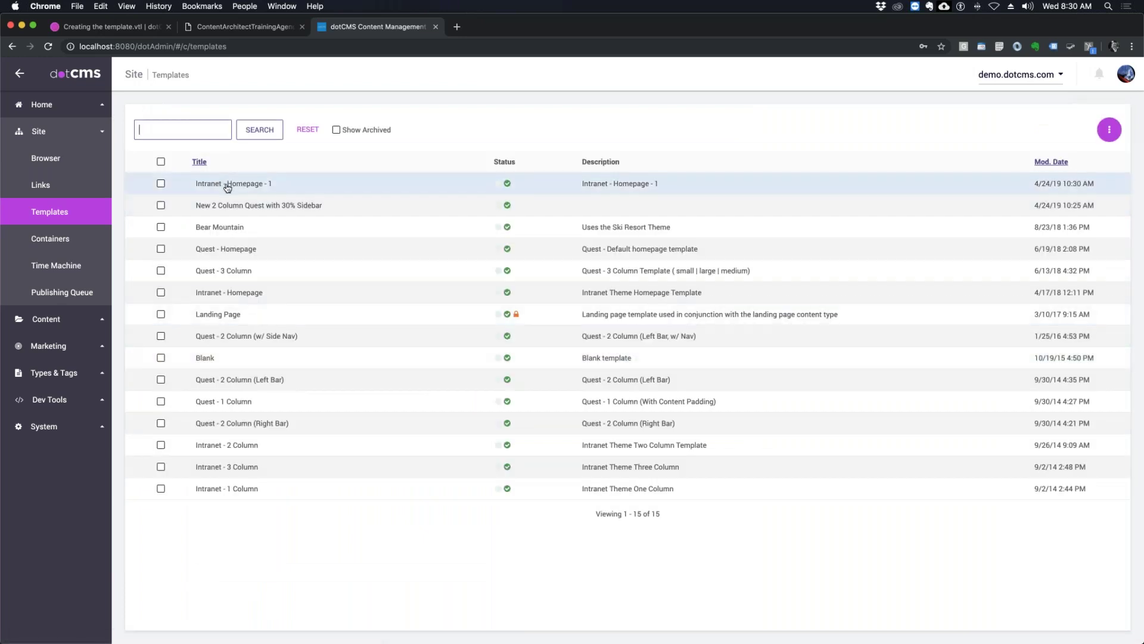
{"action": "left_click", "coordinate": [247, 184]}
- Retitle the copy 'Intranet - Movies Template' and save and publish it
{"action": "left_click", "coordinate": [222, 212]}
{"action": "left_click_drag", "start_coordinate": [222, 213], "coordinate": [182, 212]}
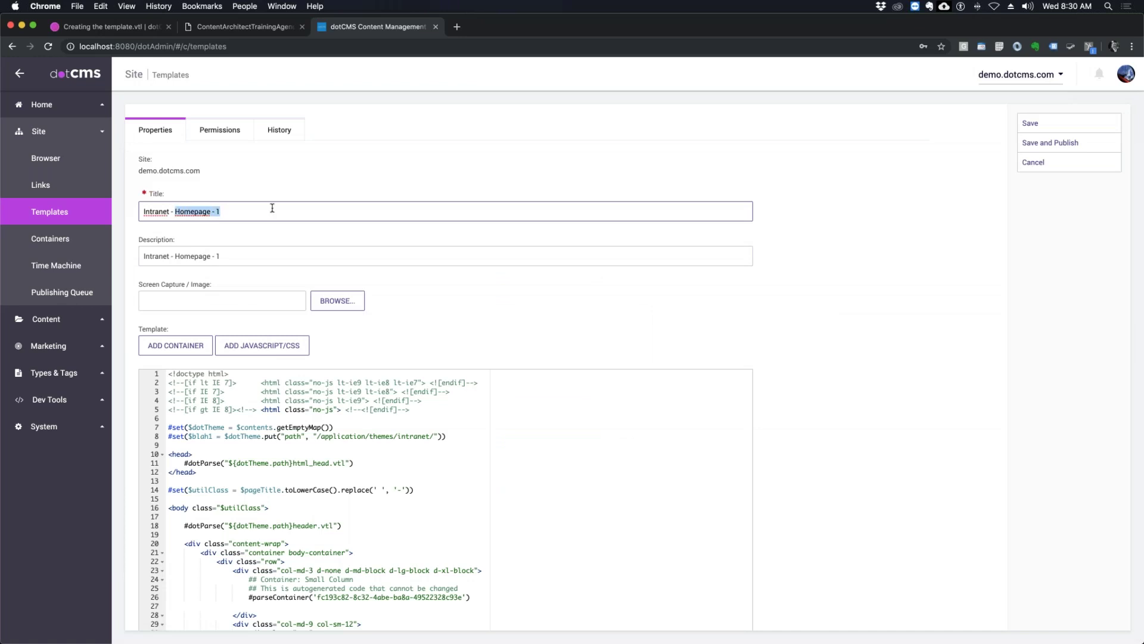
{"action": "type", "text": "Movies Template"}
{"action": "left_click", "coordinate": [1037, 144]}
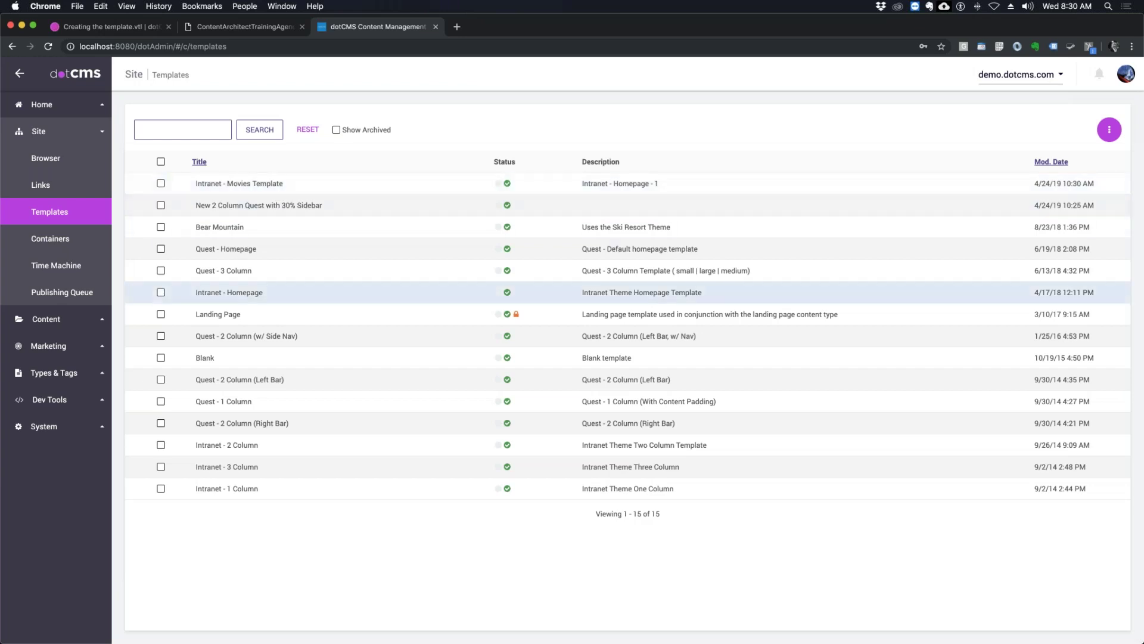
- From Site > Containers, add a container titled Movies Container with Max. Contents 20
{"action": "left_click", "coordinate": [51, 239]}
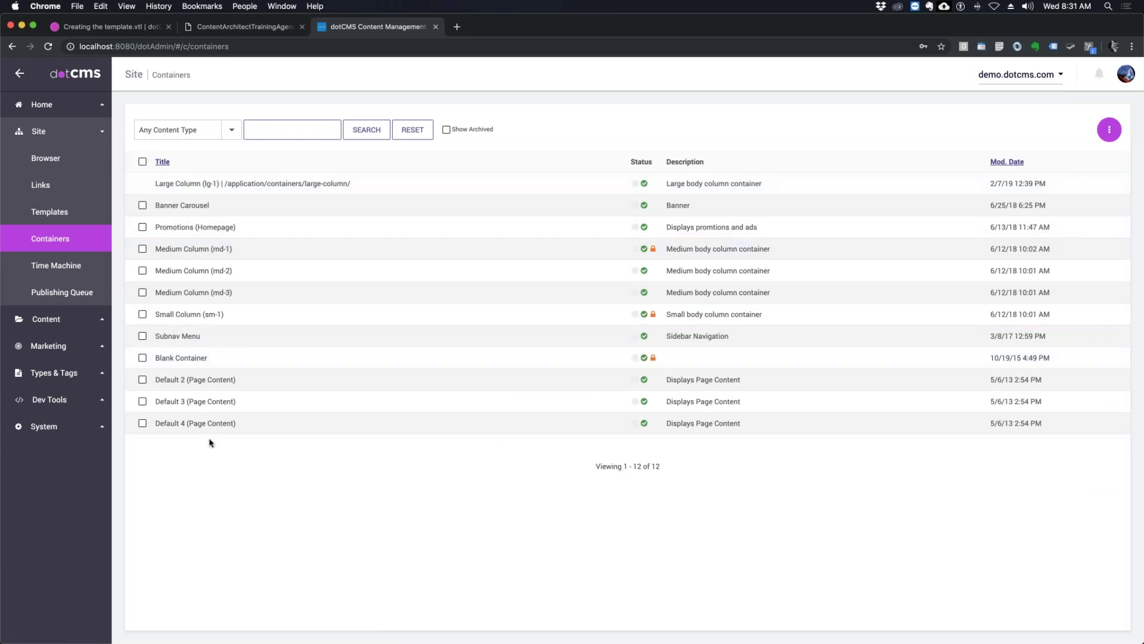
{"action": "left_click", "coordinate": [1109, 130]}
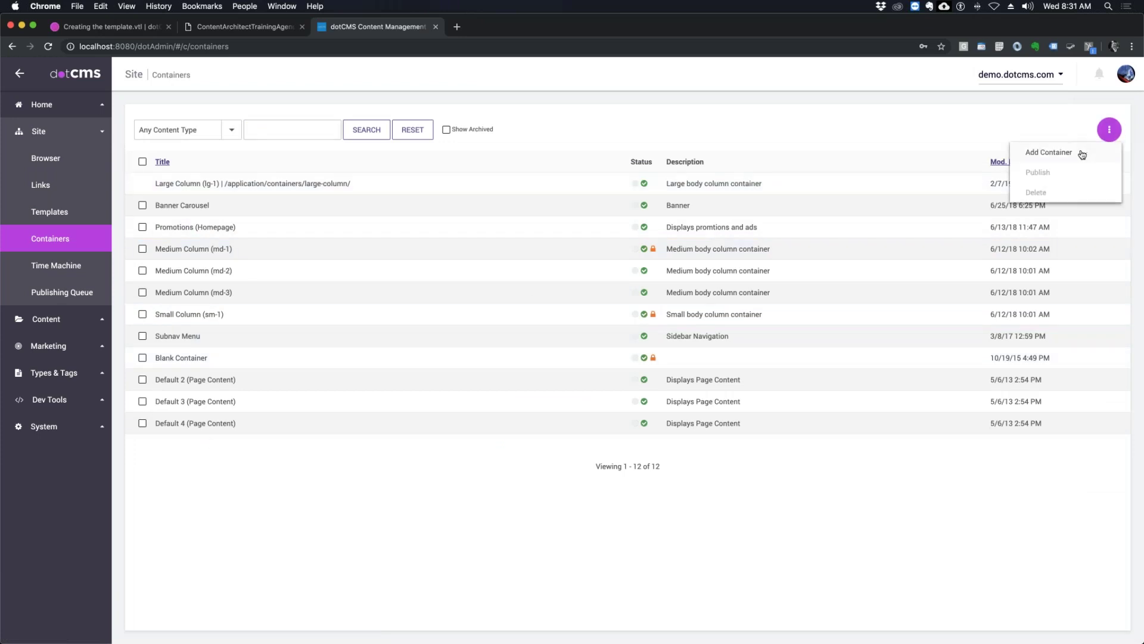
{"action": "left_click", "coordinate": [1083, 154]}
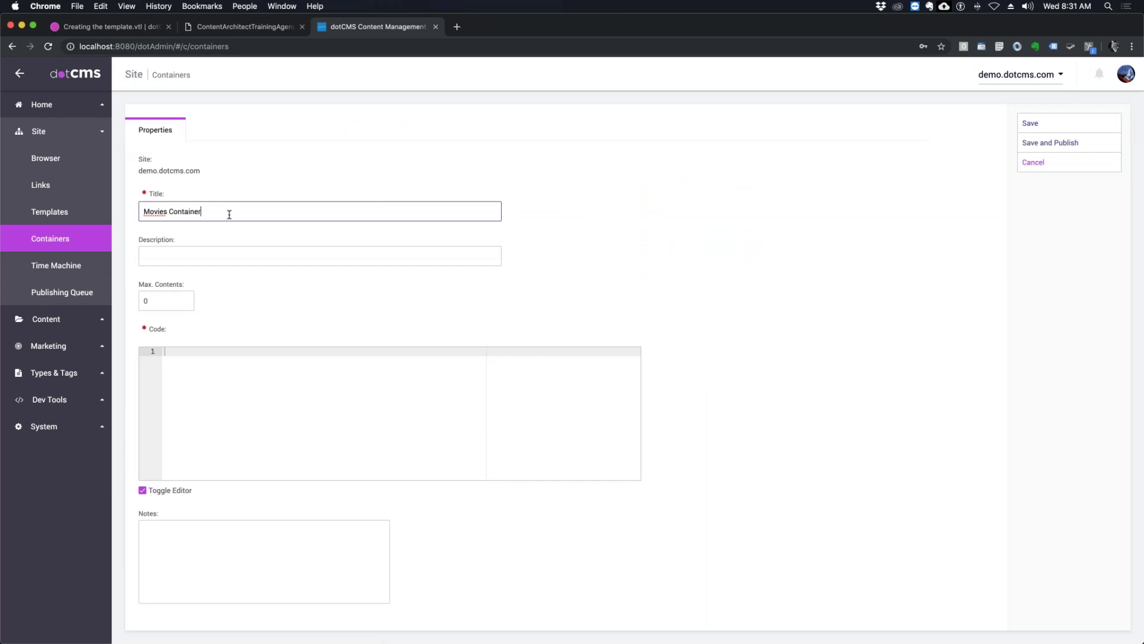
{"action": "key", "text": "Tab"}
{"action": "key", "text": "Tab"}
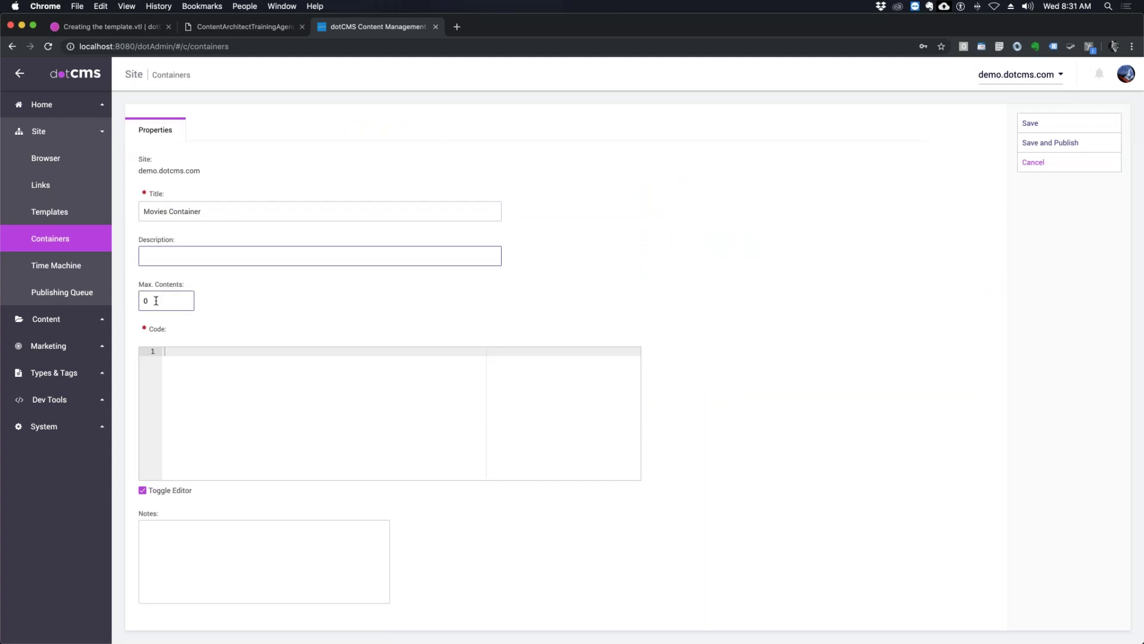
{"action": "triple_click", "coordinate": [227, 210]}
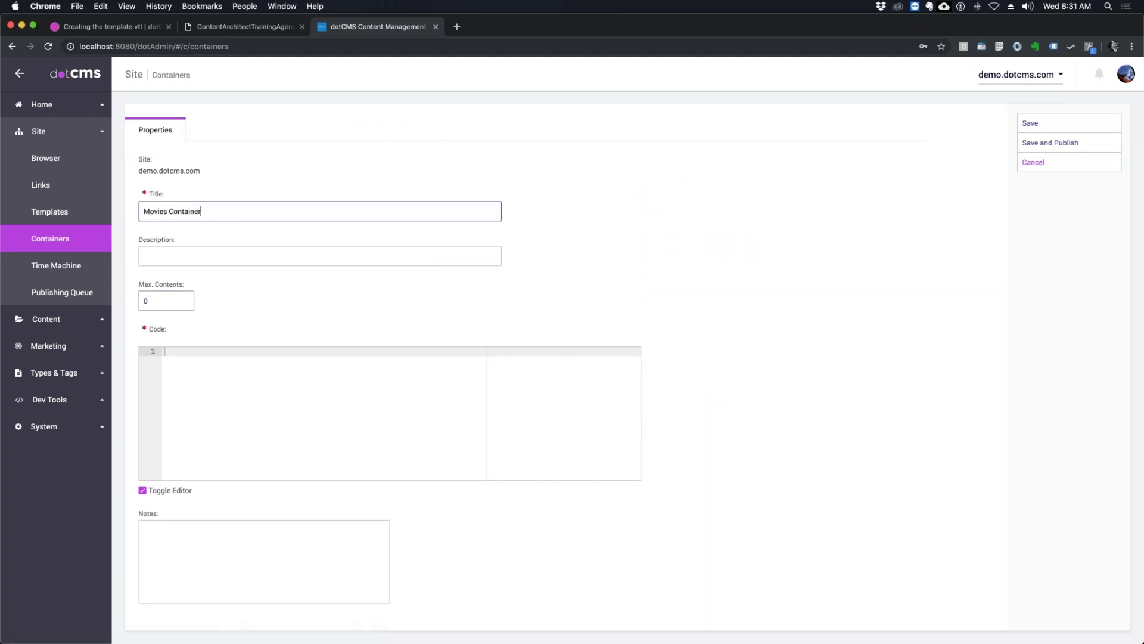
{"action": "scroll", "coordinate": [194, 280], "scroll_direction": "down", "scroll_amount": 1}
{"action": "left_click_drag", "start_coordinate": [194, 275], "coordinate": [136, 270]}
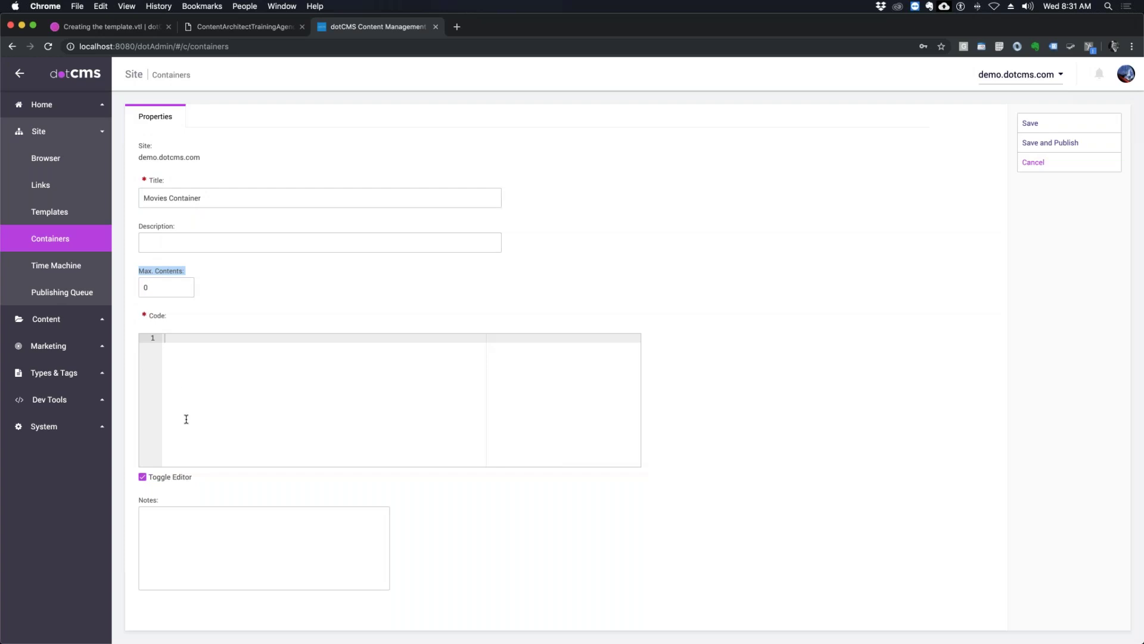
{"action": "left_click", "coordinate": [154, 288]}
{"action": "double_click", "coordinate": [146, 287]}
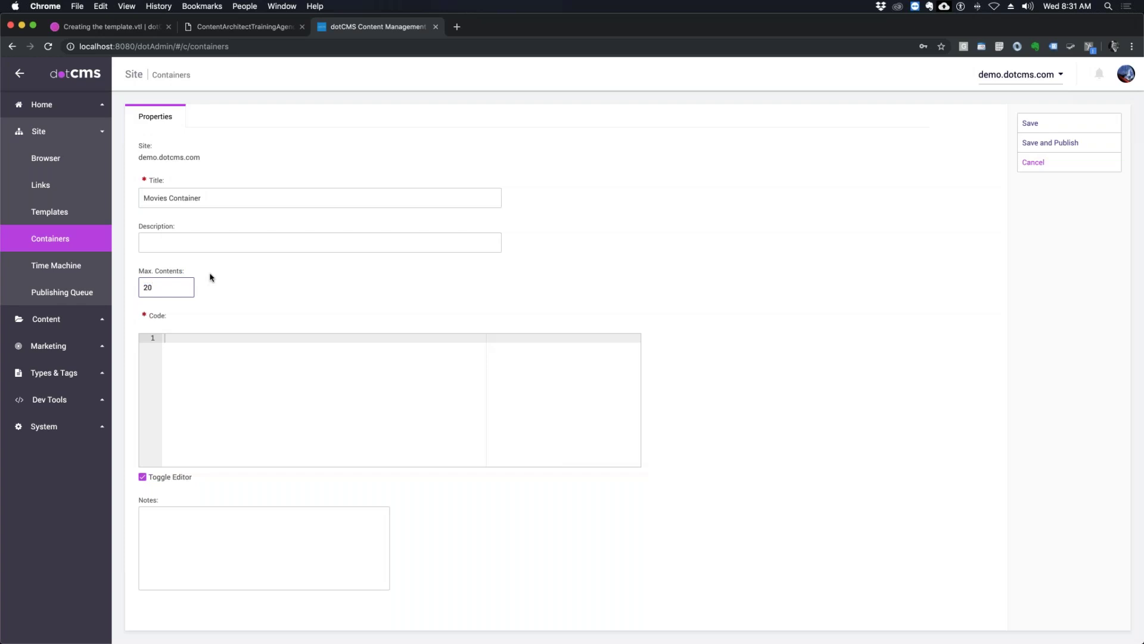
- Commit the 20-item limit and review the per-content-type code areas
{"action": "left_click", "coordinate": [268, 301]}
{"action": "scroll", "coordinate": [199, 340], "scroll_direction": "down", "scroll_amount": 3}
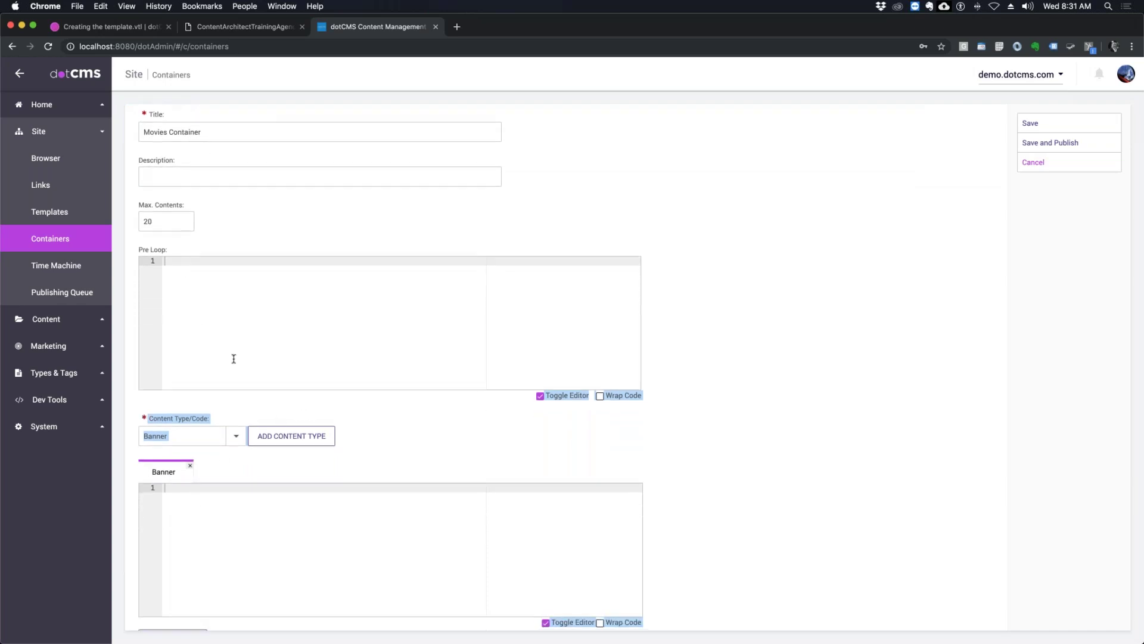
{"action": "scroll", "coordinate": [237, 370], "scroll_direction": "down", "scroll_amount": 6}
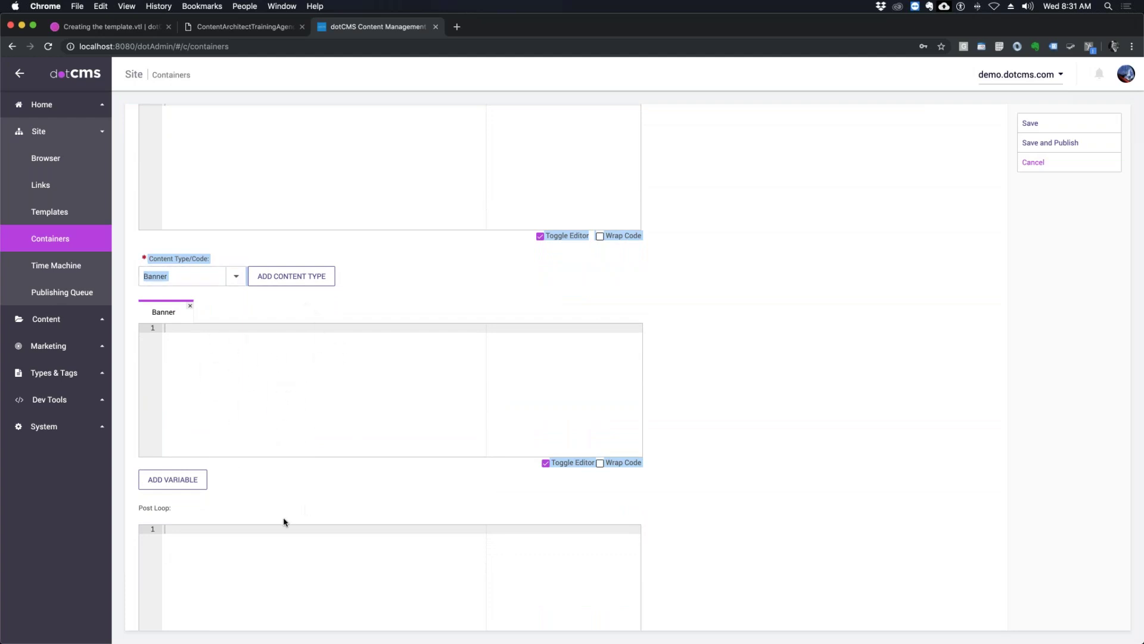
{"action": "scroll", "coordinate": [257, 521], "scroll_direction": "down", "scroll_amount": 6}
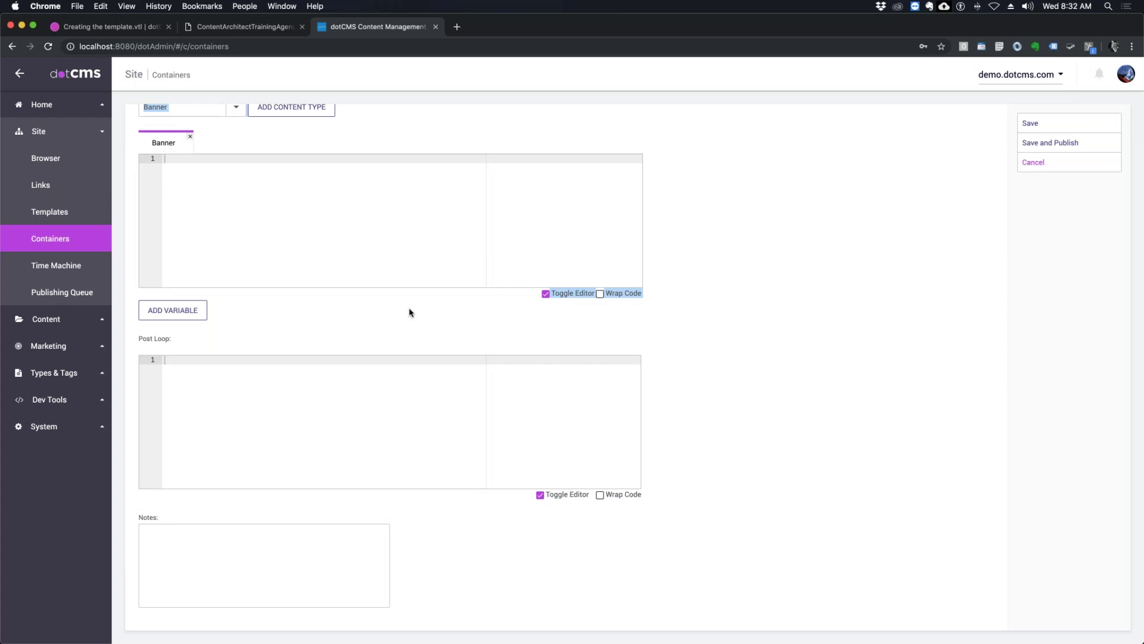
{"action": "scroll", "coordinate": [319, 166], "scroll_direction": "up", "scroll_amount": 4}
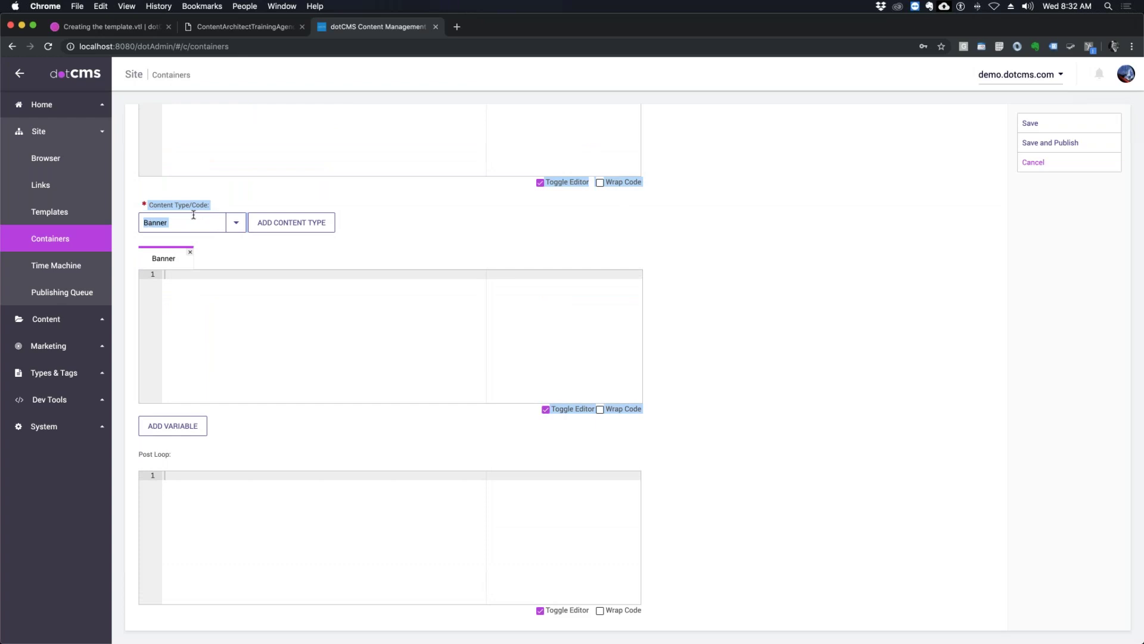
- Add Movies as the content type, remove Banner, and list the Movies fields
{"action": "left_click", "coordinate": [194, 215]}
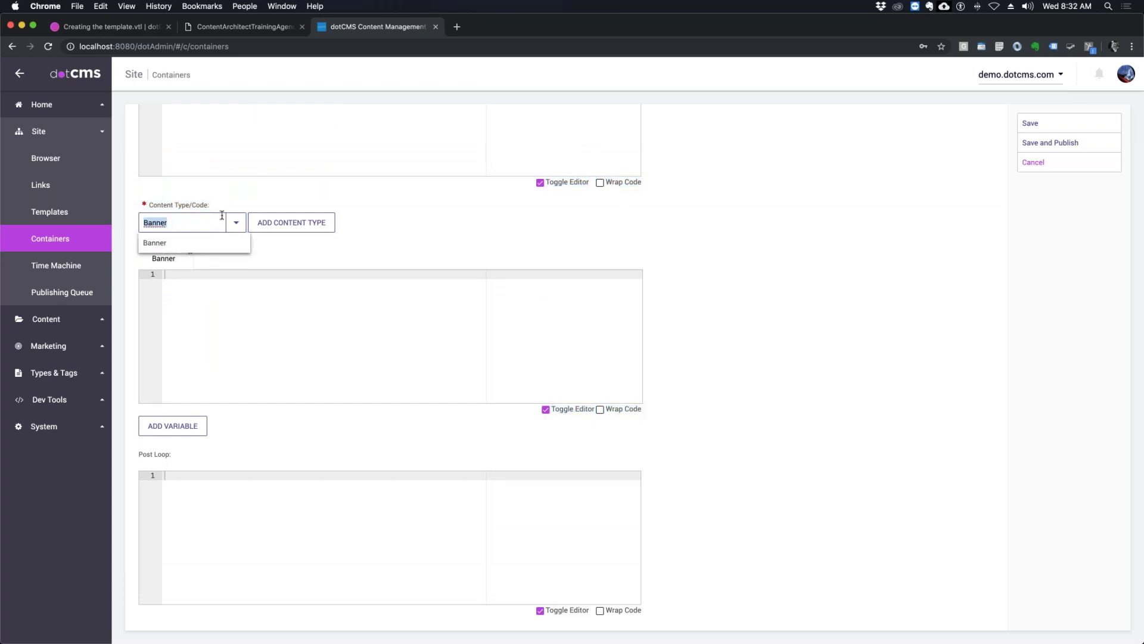
{"action": "type", "text": "Movies"}
{"action": "left_click", "coordinate": [157, 243]}
{"action": "left_click", "coordinate": [309, 226]}
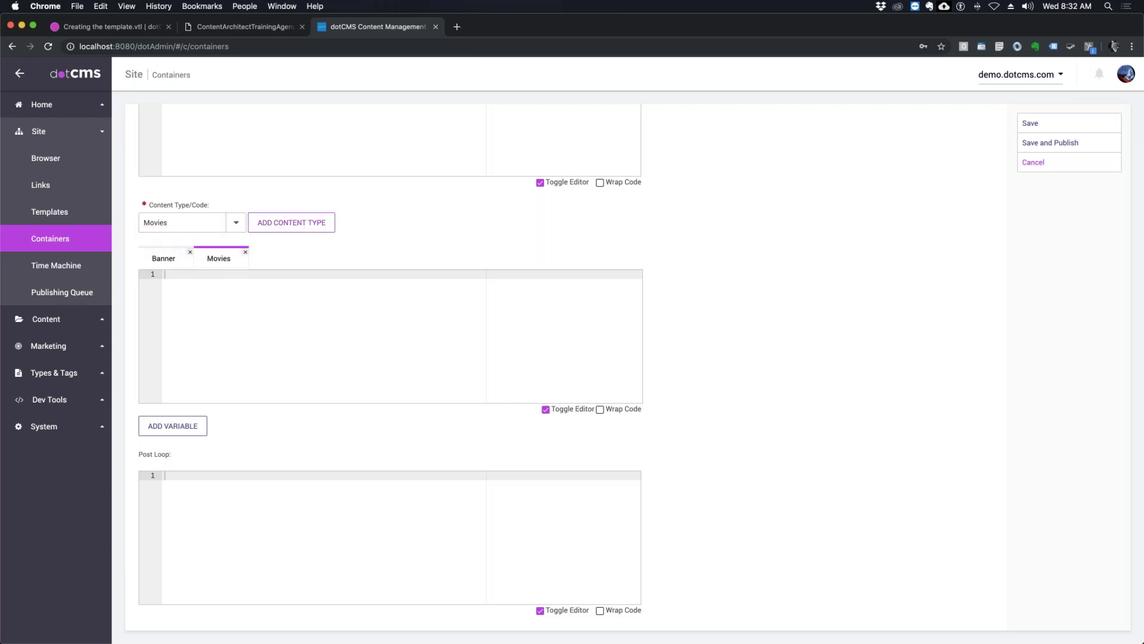
{"action": "left_click", "coordinate": [190, 252]}
{"action": "left_click", "coordinate": [191, 428]}
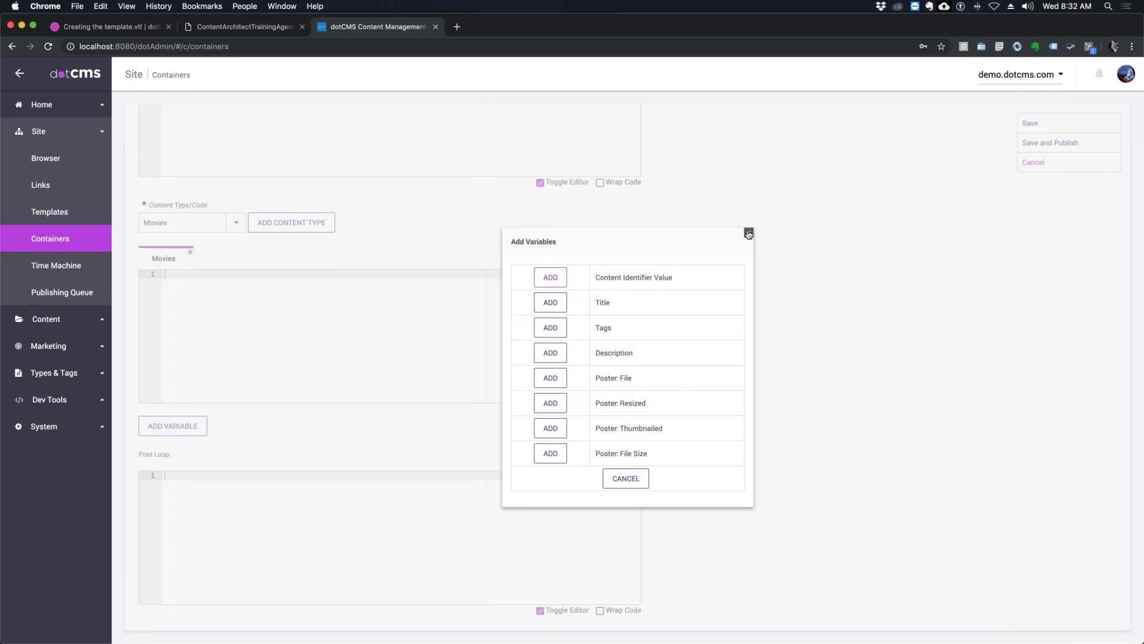
- Insert the movie title variable into the heading on line 1
{"action": "left_click", "coordinate": [749, 233]}
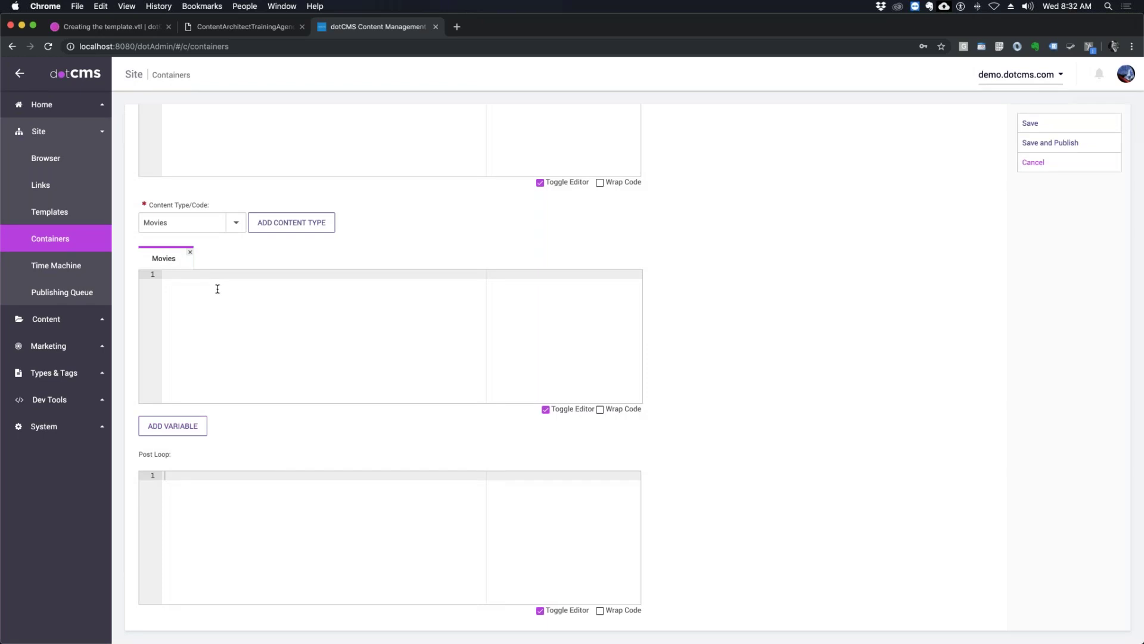
{"action": "type", "text": ">$!{title"}
{"action": "left_click", "coordinate": [179, 426]}
{"action": "left_click", "coordinate": [551, 302]}
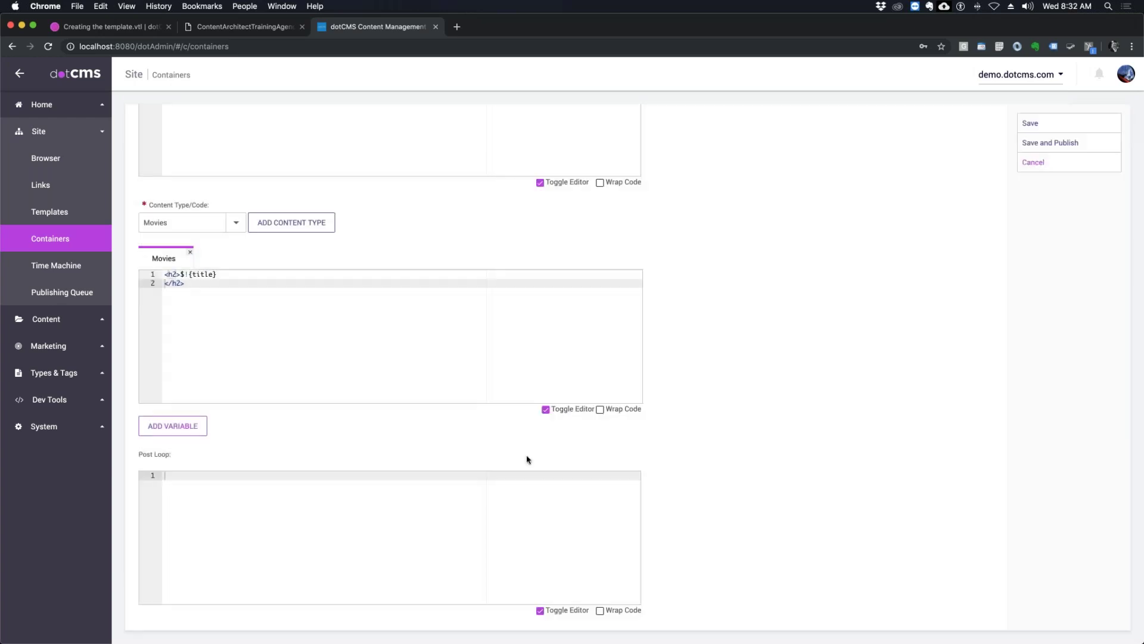
{"action": "left_click", "coordinate": [167, 283]}
{"action": "key", "text": "BackSpace"}
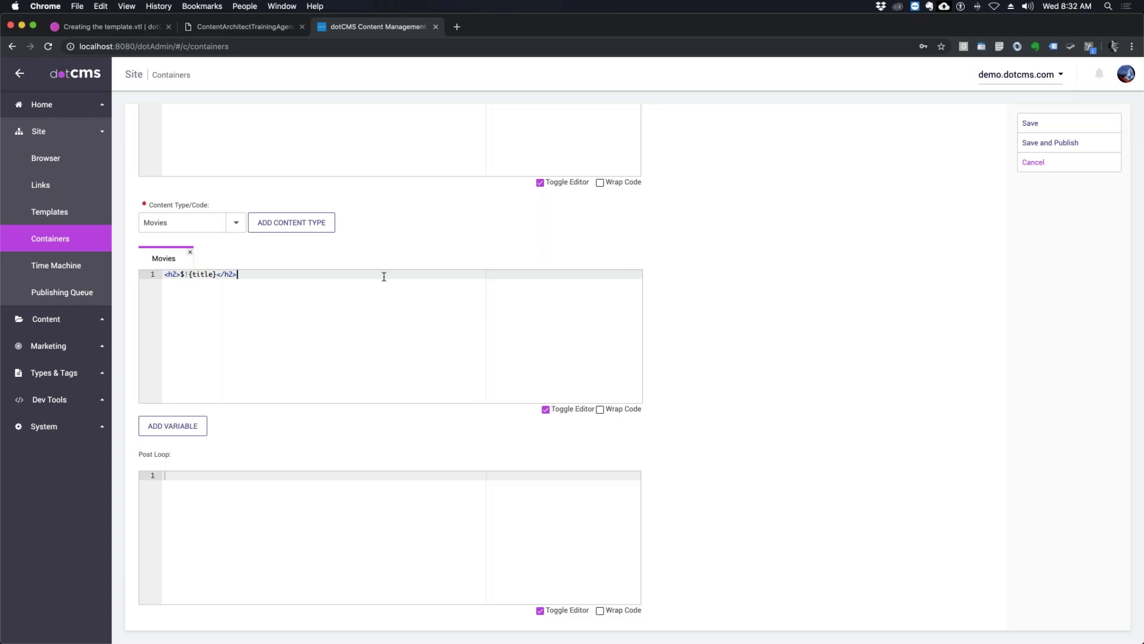
{"action": "key", "text": "Return"}
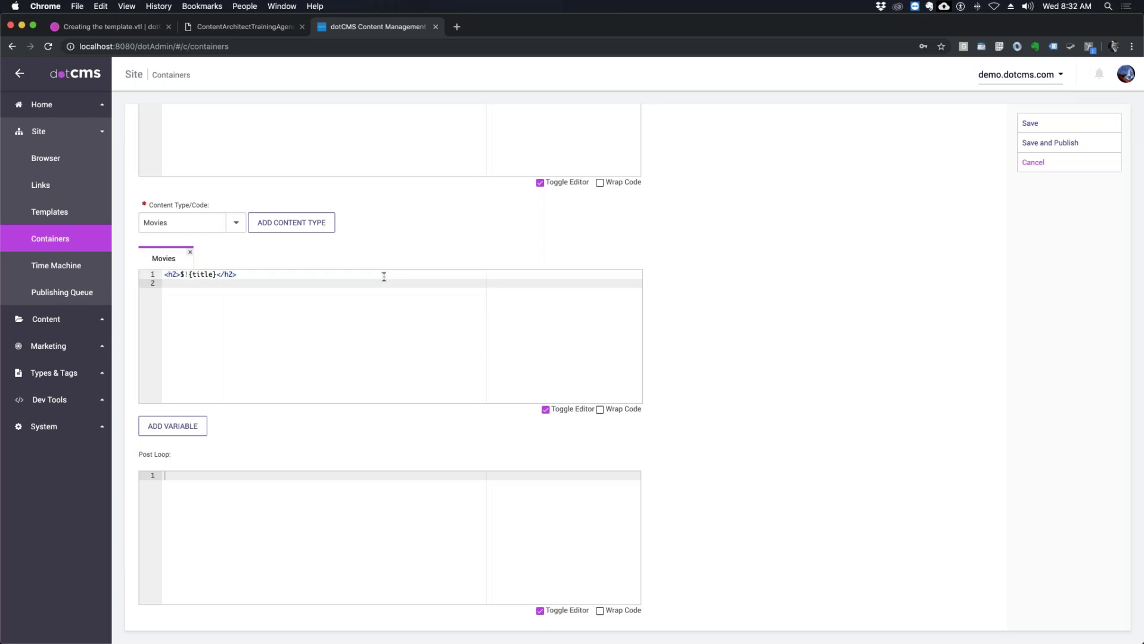
- Add a paragraph containing the movie description variable on line 2
{"action": "type", "text": "<p>"}
{"action": "left_click", "coordinate": [181, 425]}
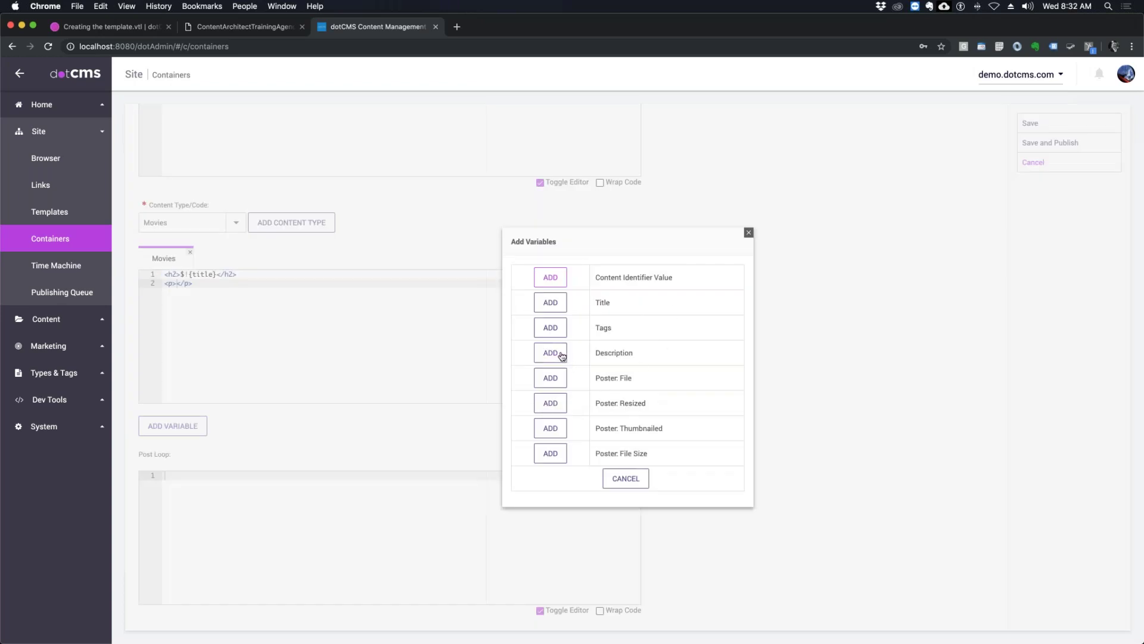
{"action": "left_click", "coordinate": [551, 353]}
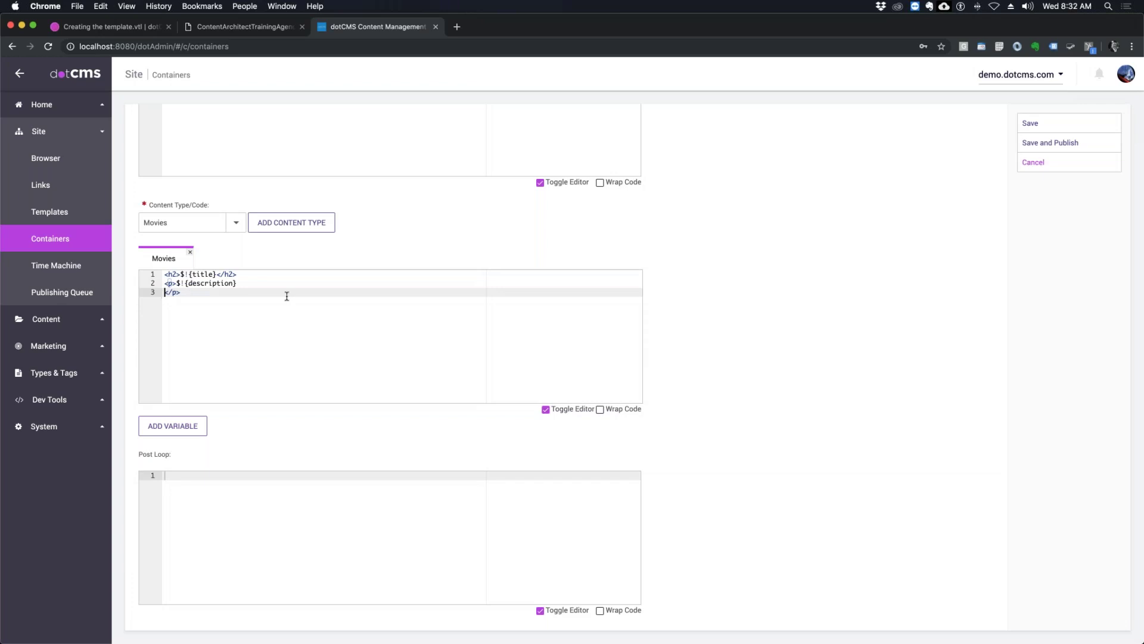
{"action": "key", "text": "BackSpace"}
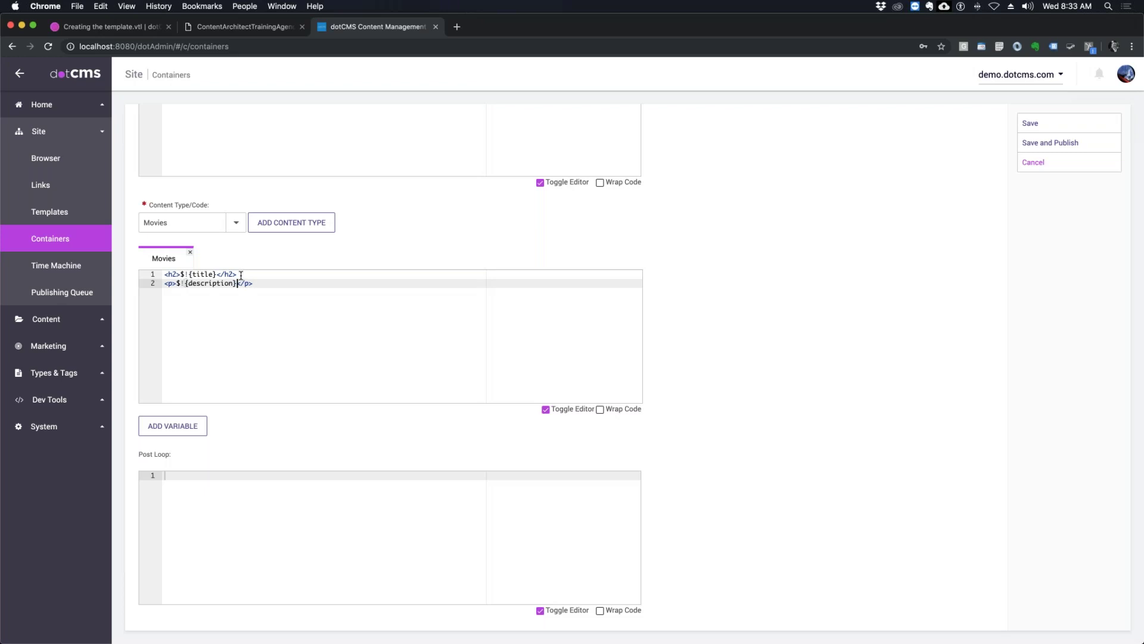
- Add an empty paragraph after the title and insert the resized Poster image code
{"action": "left_click", "coordinate": [240, 274]}
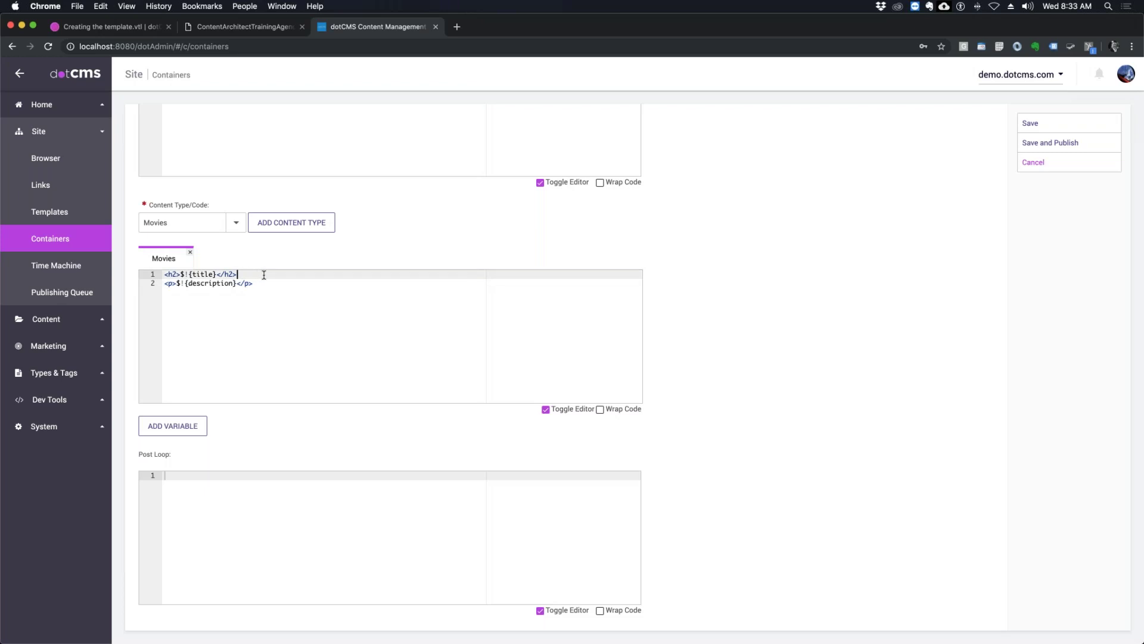
{"action": "key", "text": "Return"}
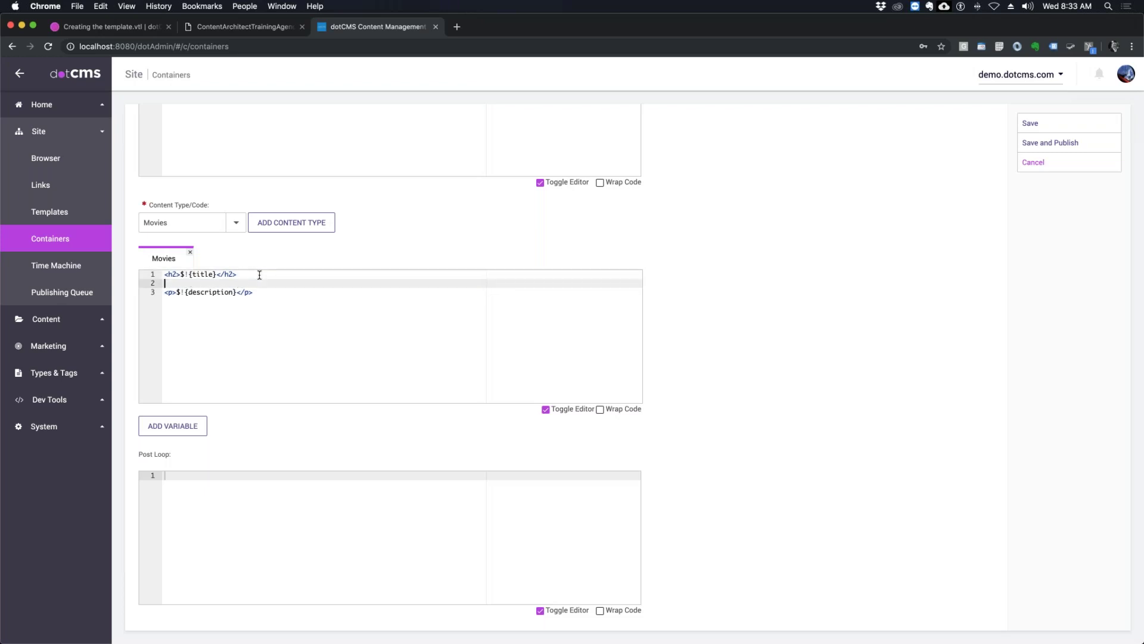
{"action": "type", "text": "<p>"}
{"action": "left_click", "coordinate": [198, 283]}
{"action": "left_click", "coordinate": [177, 282]}
{"action": "left_click", "coordinate": [172, 425]}
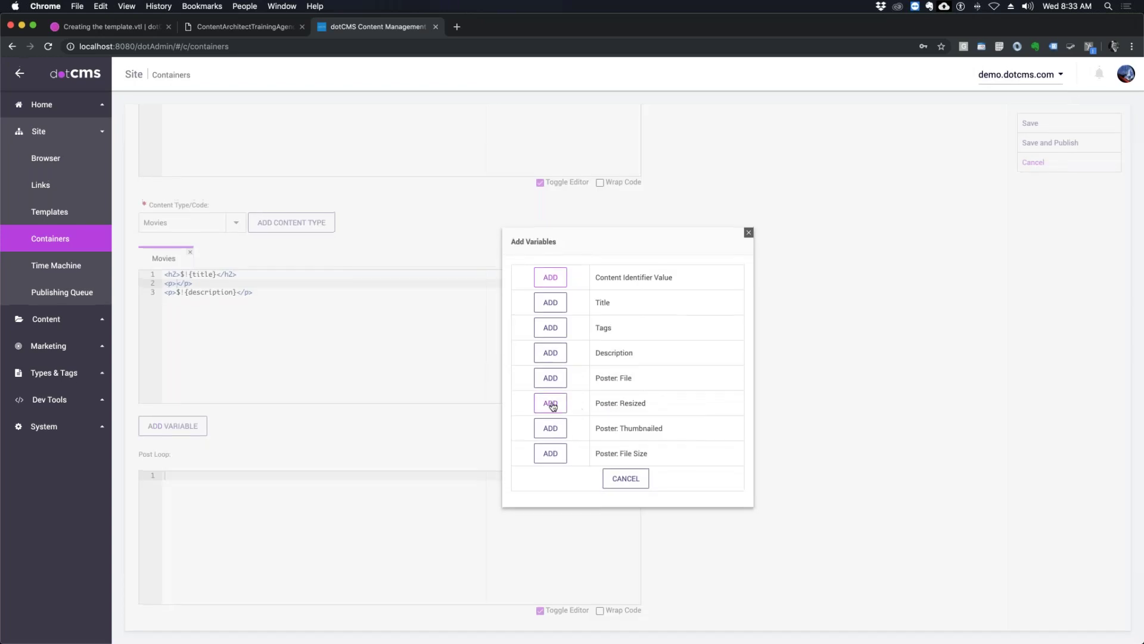
{"action": "left_click", "coordinate": [551, 403]}
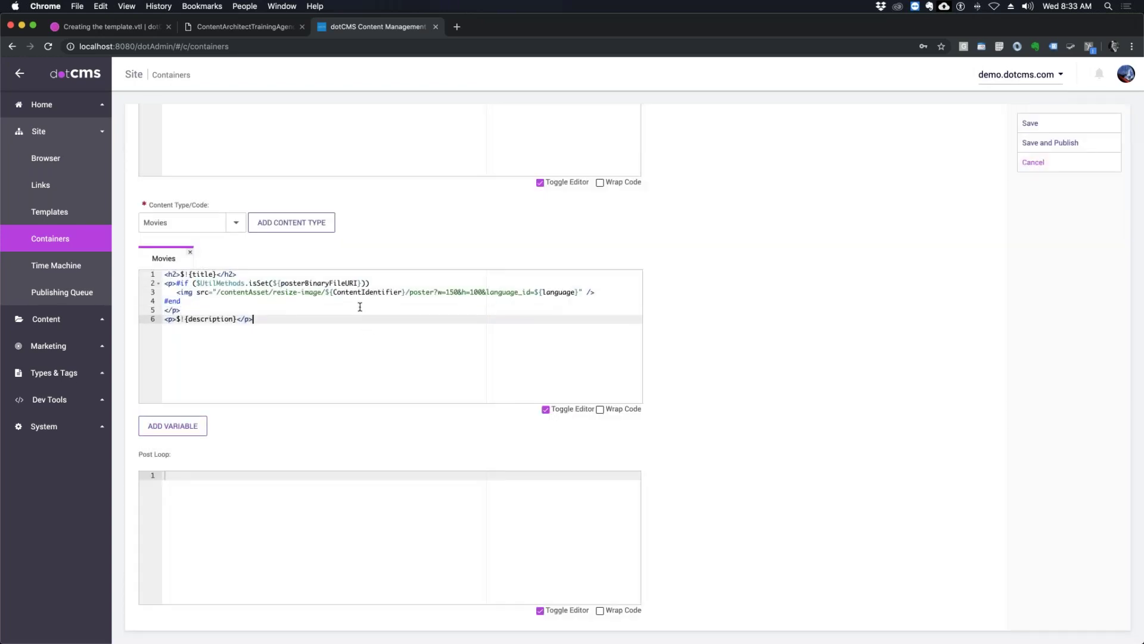
- Replace the poster URL's size parameters with w=200
{"action": "left_click", "coordinate": [423, 296]}
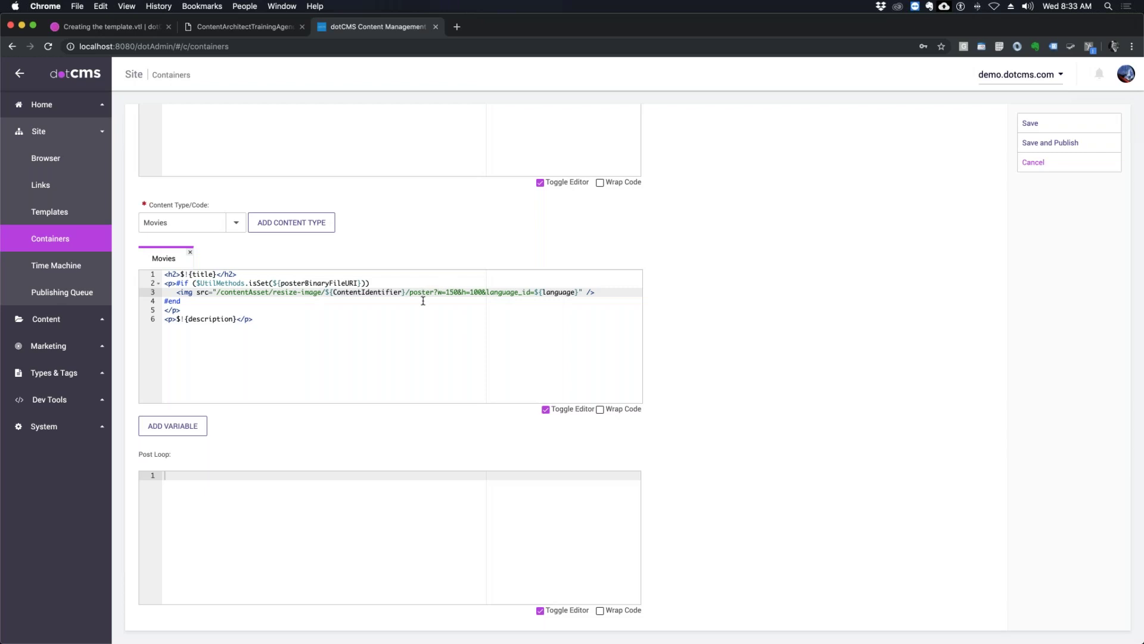
{"action": "left_click", "coordinate": [274, 292]}
{"action": "left_click", "coordinate": [470, 292]}
{"action": "left_click_drag", "start_coordinate": [577, 292], "coordinate": [447, 292]}
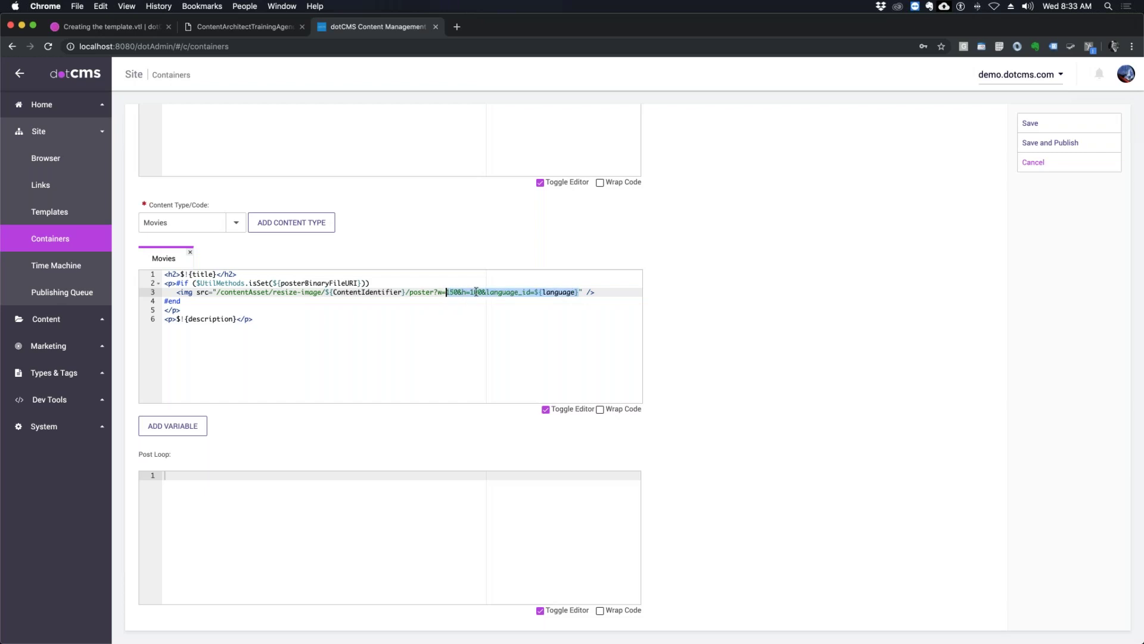
{"action": "type", "text": "200"}
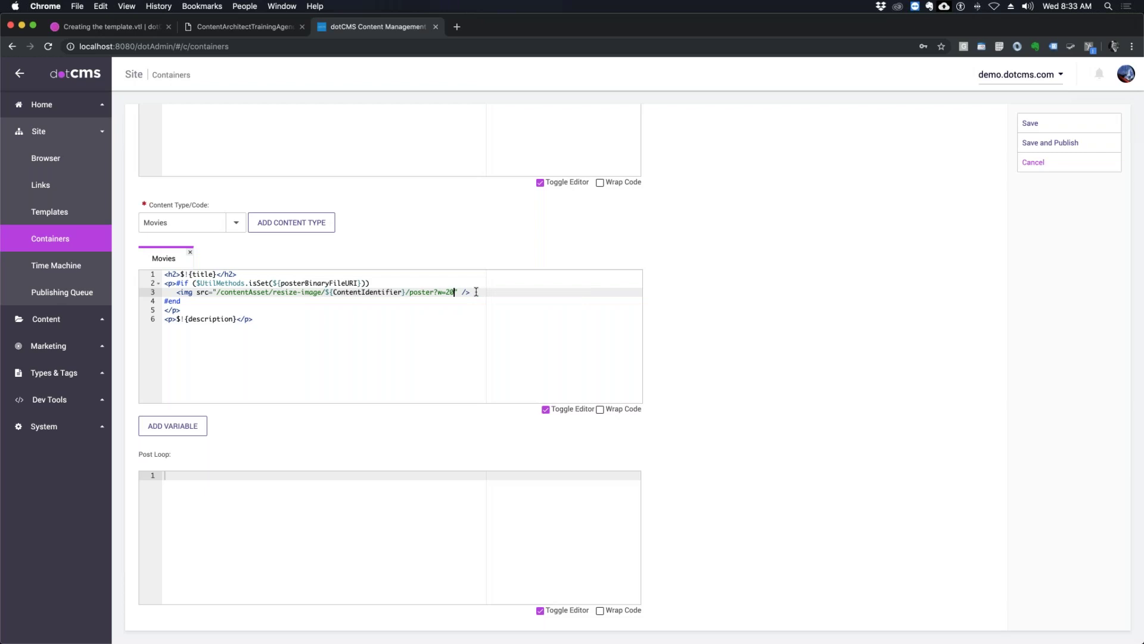
{"action": "left_click", "coordinate": [490, 319]}
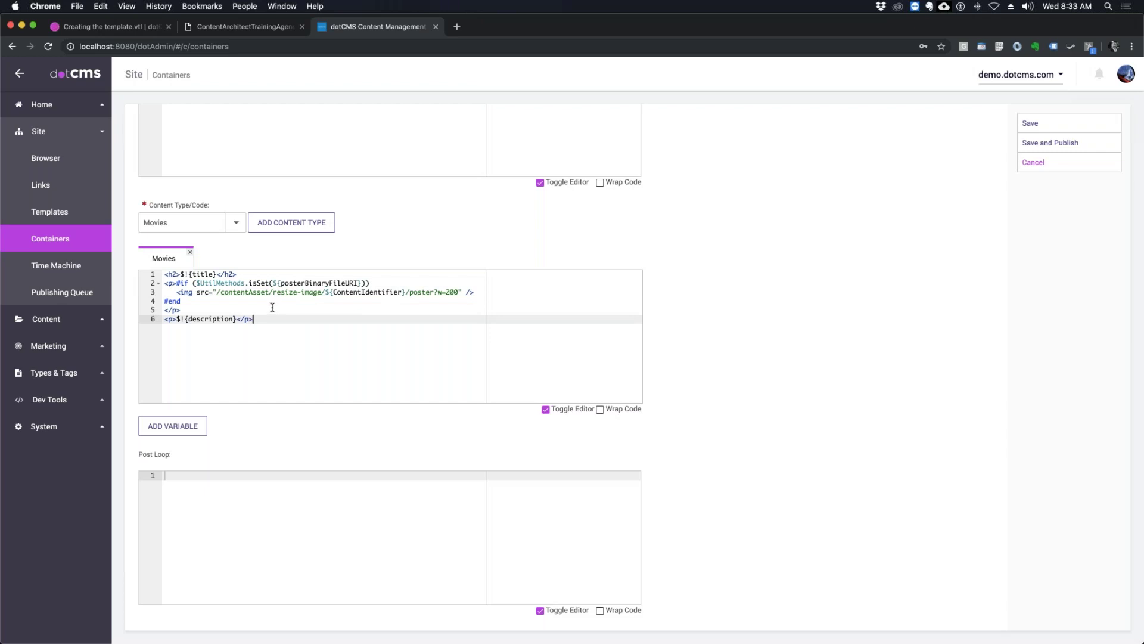
- Move the #if block onto its own unindented line
{"action": "left_click", "coordinate": [177, 284]}
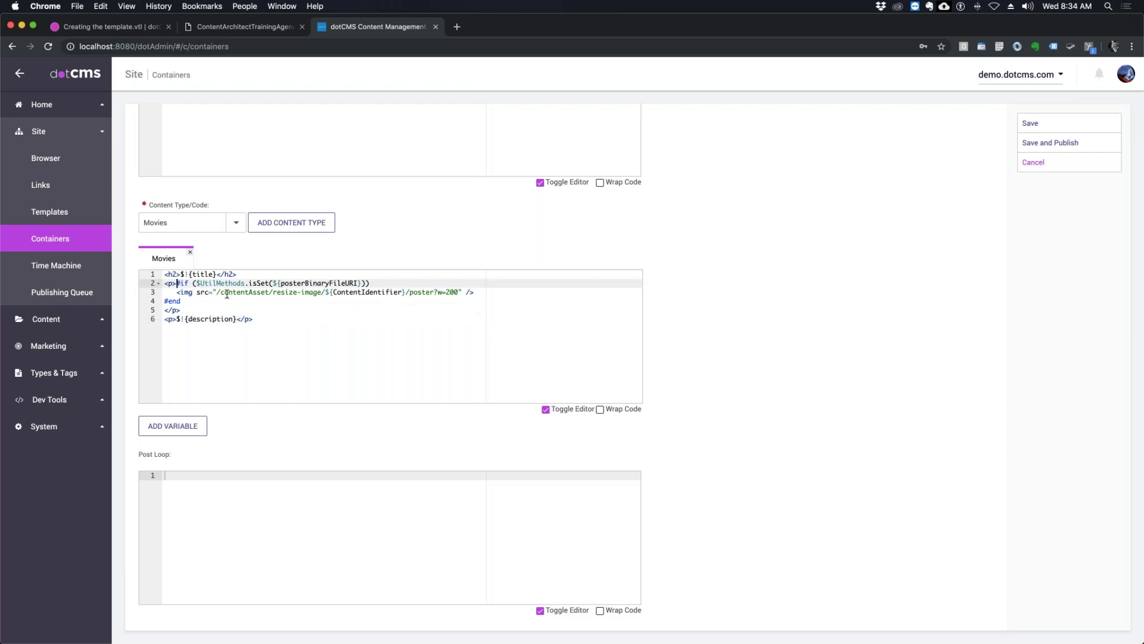
{"action": "key", "text": "Return"}
{"action": "key", "text": "BackSpace"}
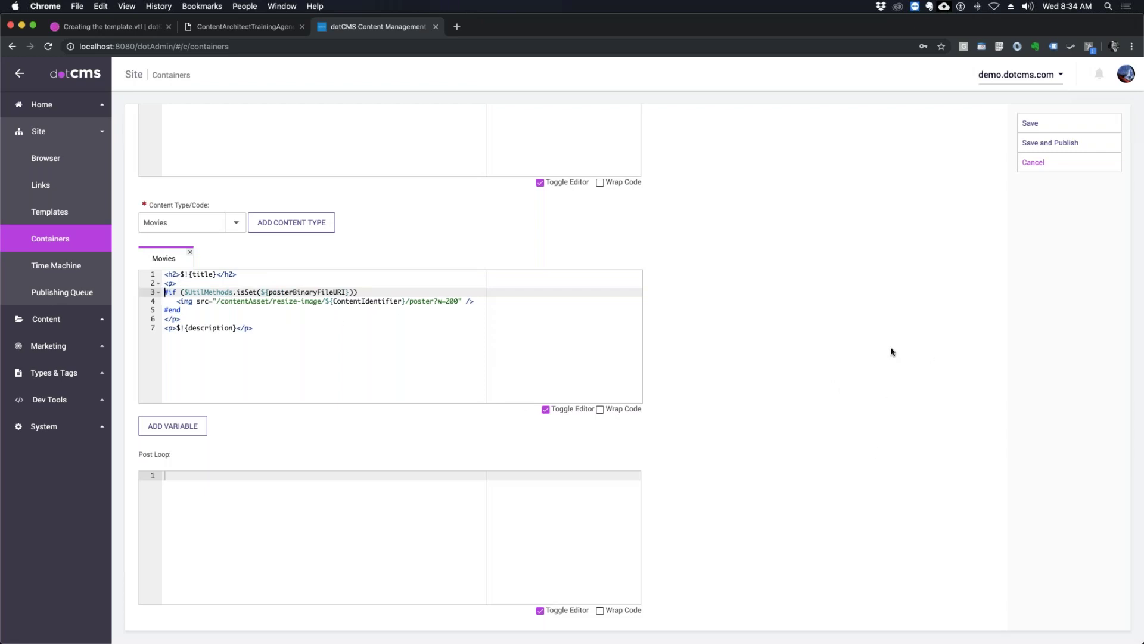
{"action": "scroll", "coordinate": [892, 351], "scroll_direction": "up", "scroll_amount": 4}
{"action": "scroll", "coordinate": [892, 351], "scroll_direction": "down", "scroll_amount": 2}
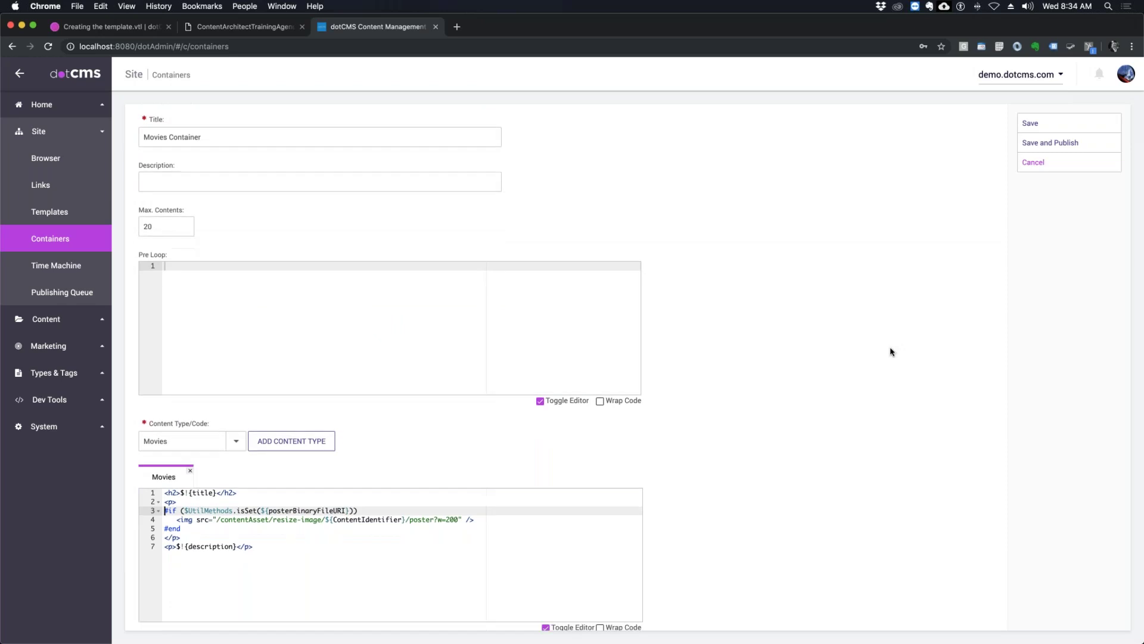
- Save and publish the Movies Container and select the about-us folder in the Site Browser
{"action": "left_click", "coordinate": [1049, 145]}
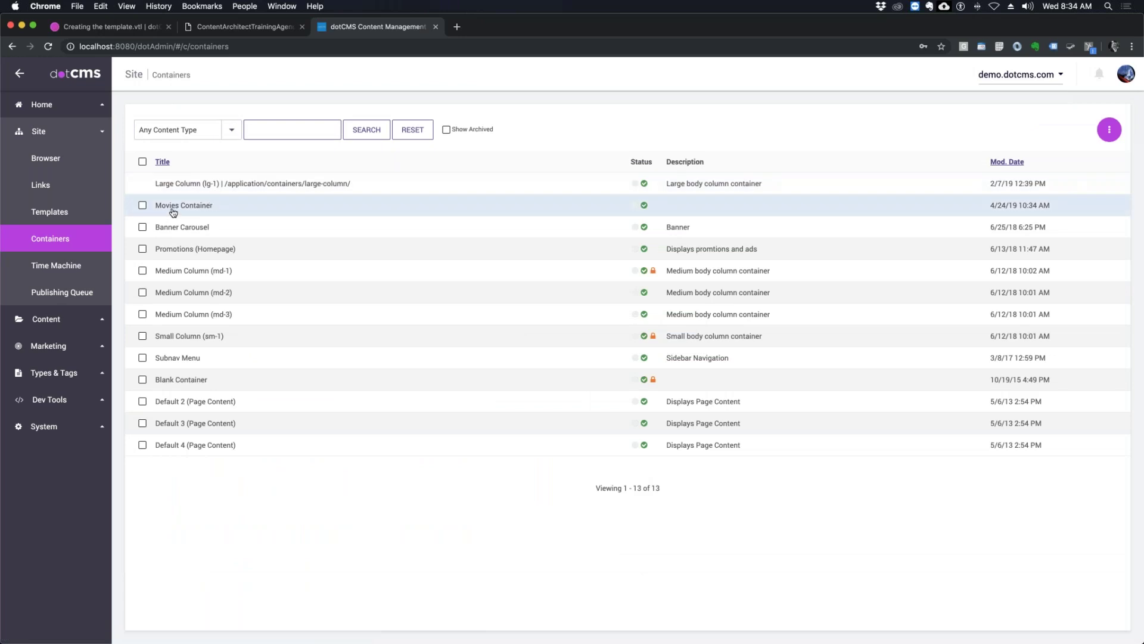
{"action": "left_click", "coordinate": [46, 158]}
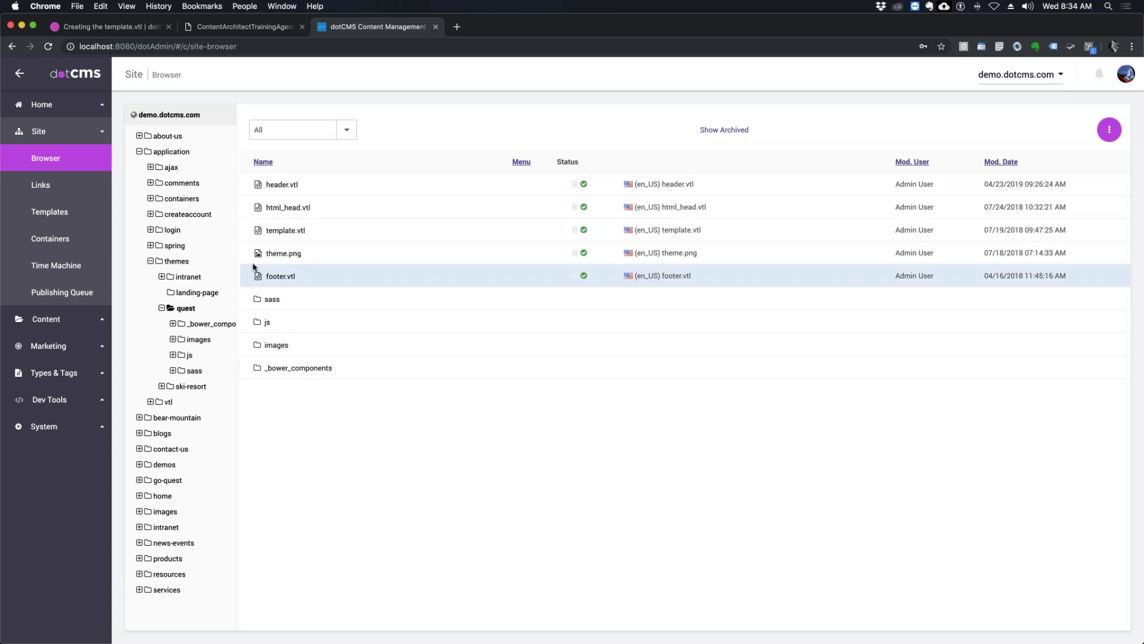
{"action": "left_click", "coordinate": [167, 136]}
- Create a new Page Asset inside the about-us folder
{"action": "right_click", "coordinate": [163, 137]}
{"action": "mouse_move", "coordinate": [199, 272]}
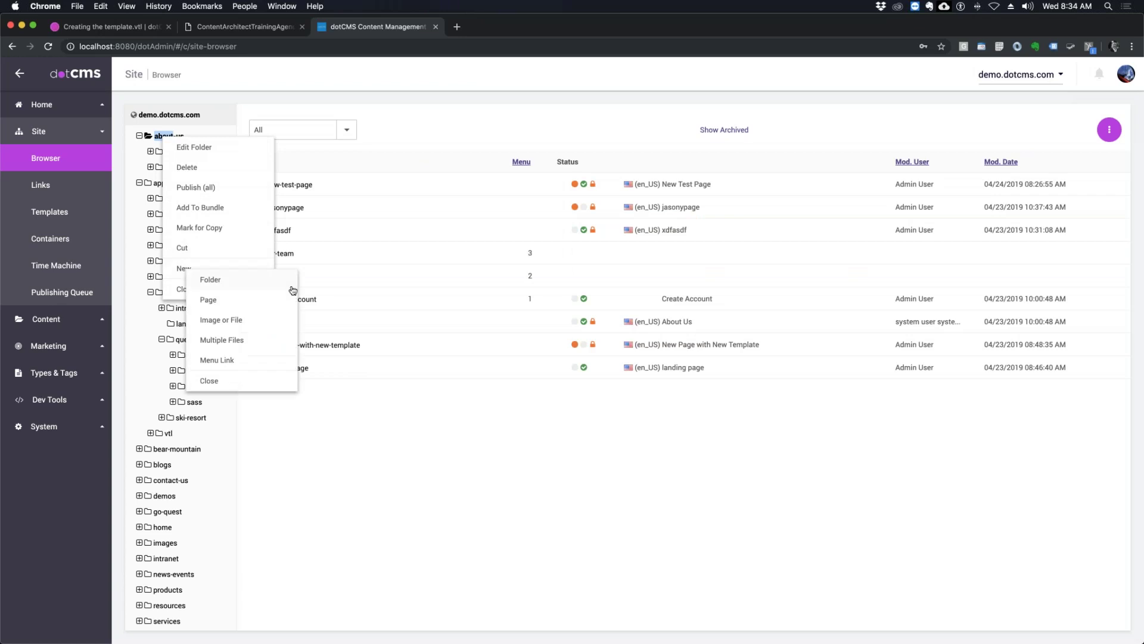
{"action": "left_click", "coordinate": [221, 301]}
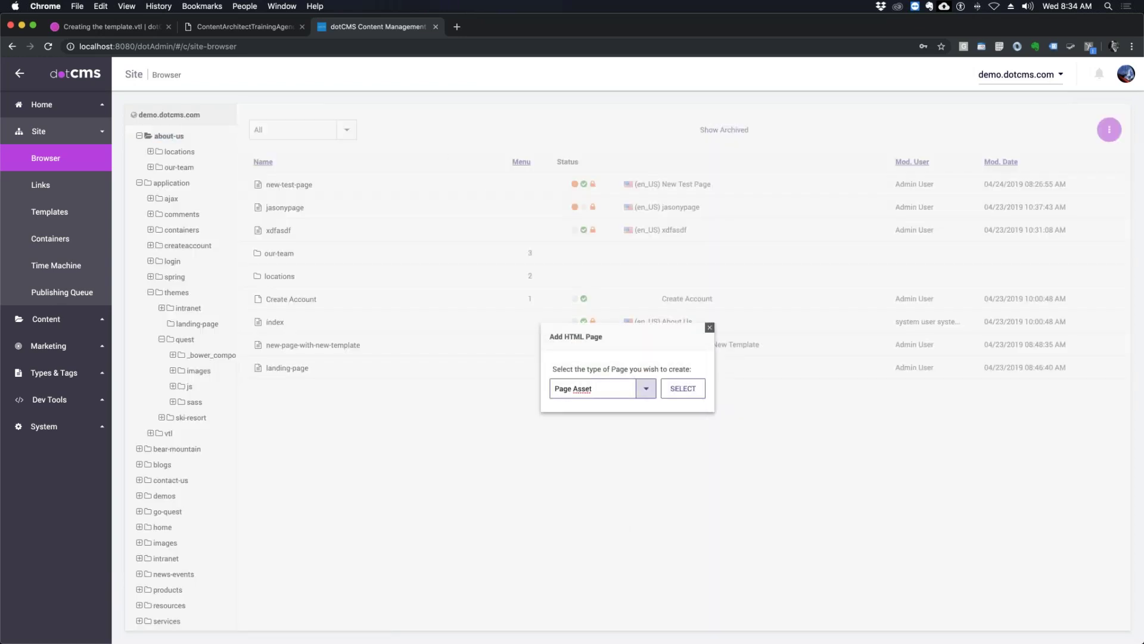
{"action": "left_click", "coordinate": [683, 389]}
{"action": "left_click", "coordinate": [273, 206]}
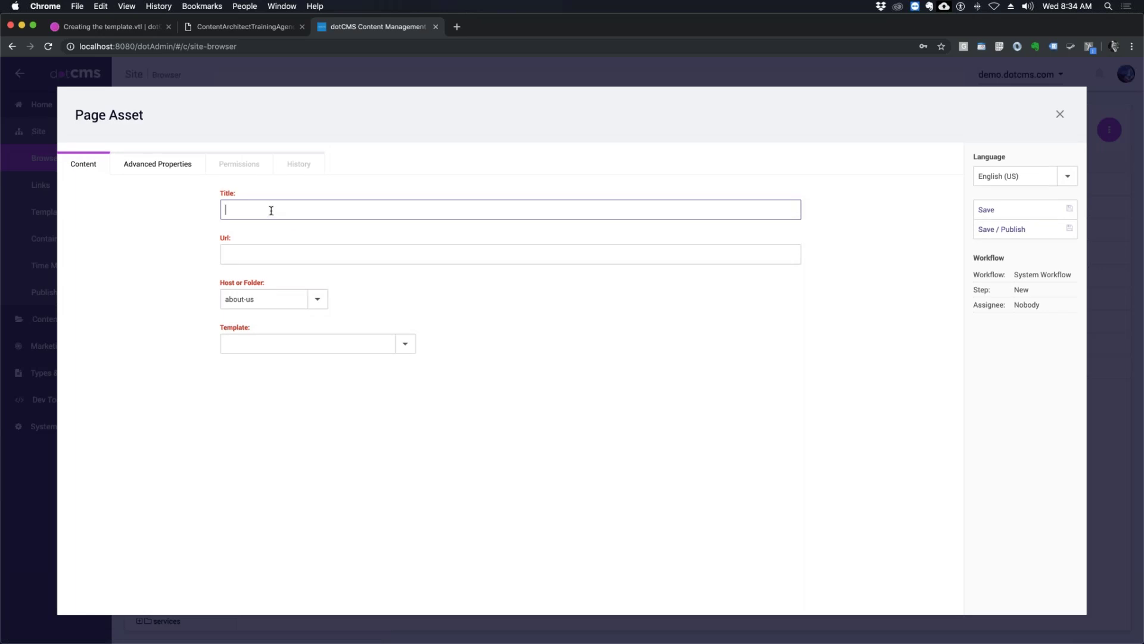
- Title the page 'Intranet Movies Page', keep URL intranet-movies-page, choose Intranet - Movies Template, and save
{"action": "type", "text": "Intranet Movies Page"}
{"action": "key", "text": "Tab"}
{"action": "left_click", "coordinate": [290, 356]}
{"action": "left_click", "coordinate": [283, 348]}
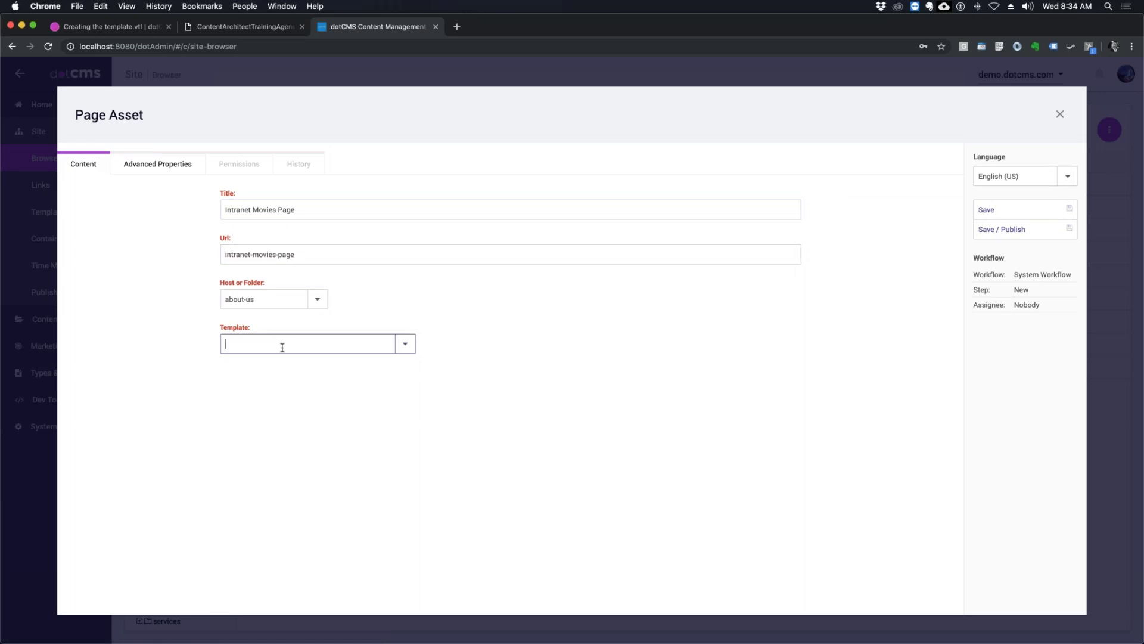
{"action": "left_click", "coordinate": [405, 344]}
{"action": "scroll", "coordinate": [310, 435], "scroll_direction": "down", "scroll_amount": 1}
{"action": "scroll", "coordinate": [310, 434], "scroll_direction": "down", "scroll_amount": 1}
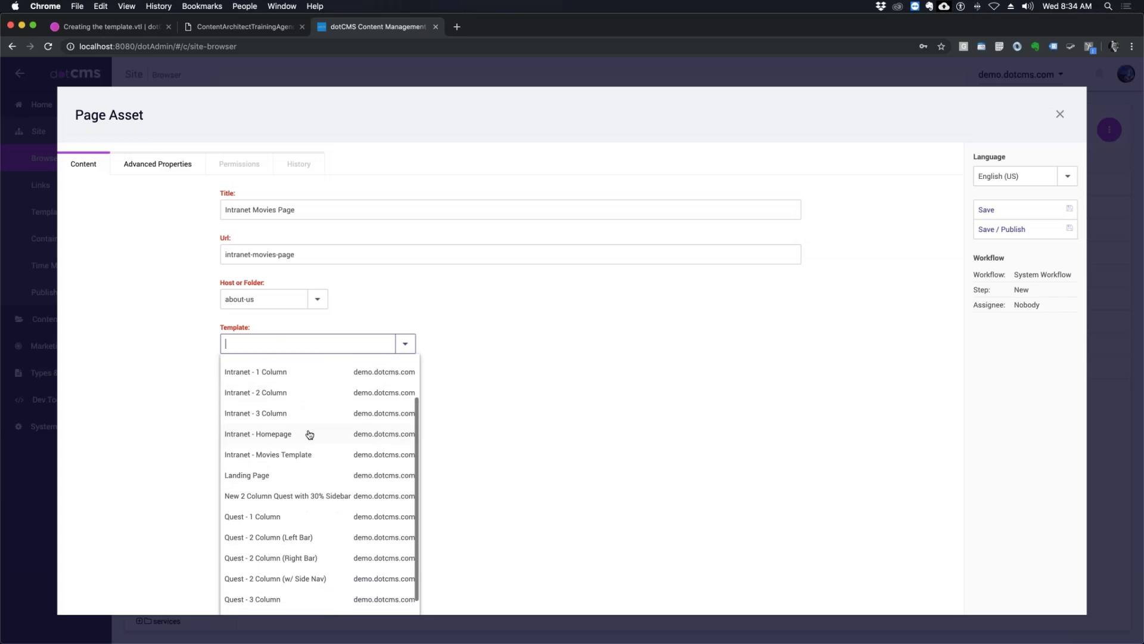
{"action": "left_click", "coordinate": [267, 455]}
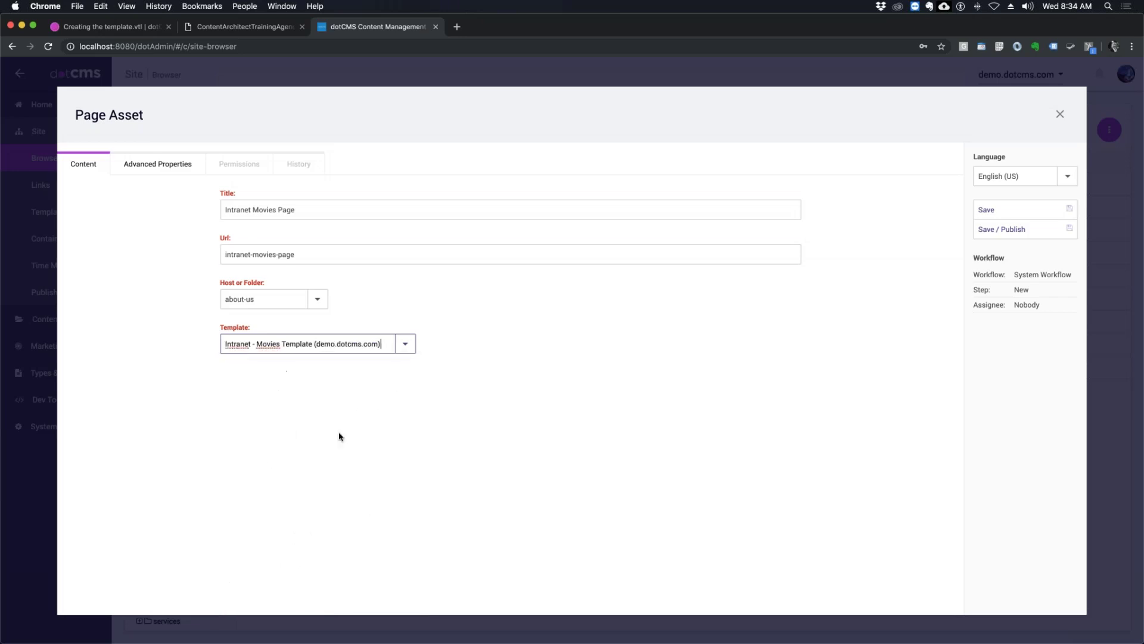
{"action": "left_click", "coordinate": [1014, 227]}
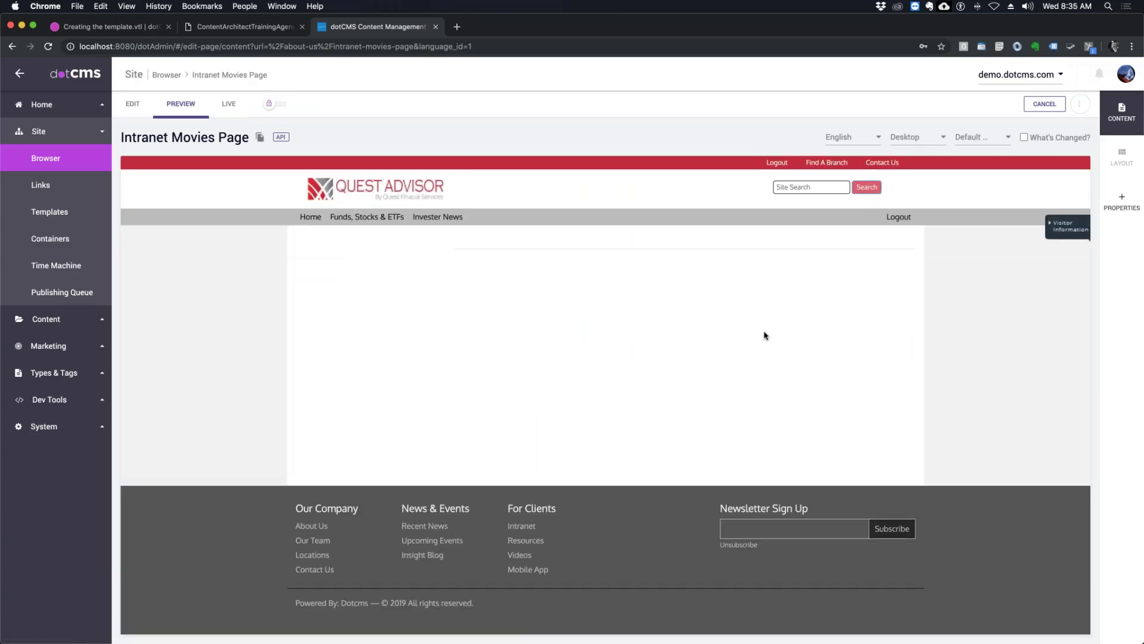
- Switch Intranet Movies Page to edit mode and check its containers' add menus without adding content
{"action": "left_click", "coordinate": [133, 104]}
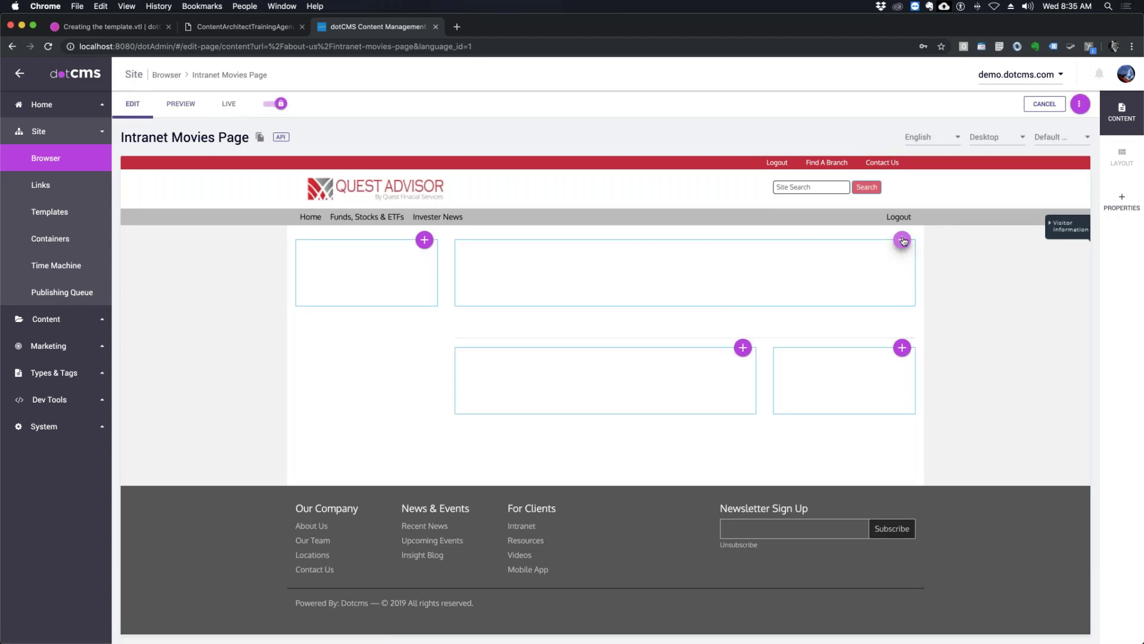
{"action": "left_click", "coordinate": [901, 241]}
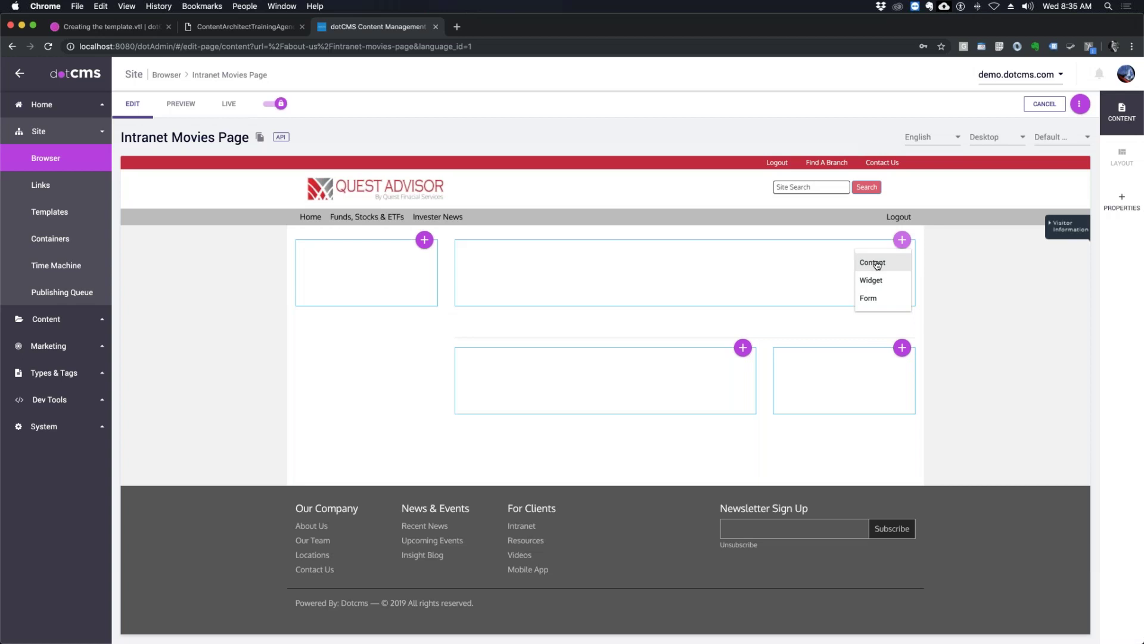
{"action": "left_click", "coordinate": [877, 265]}
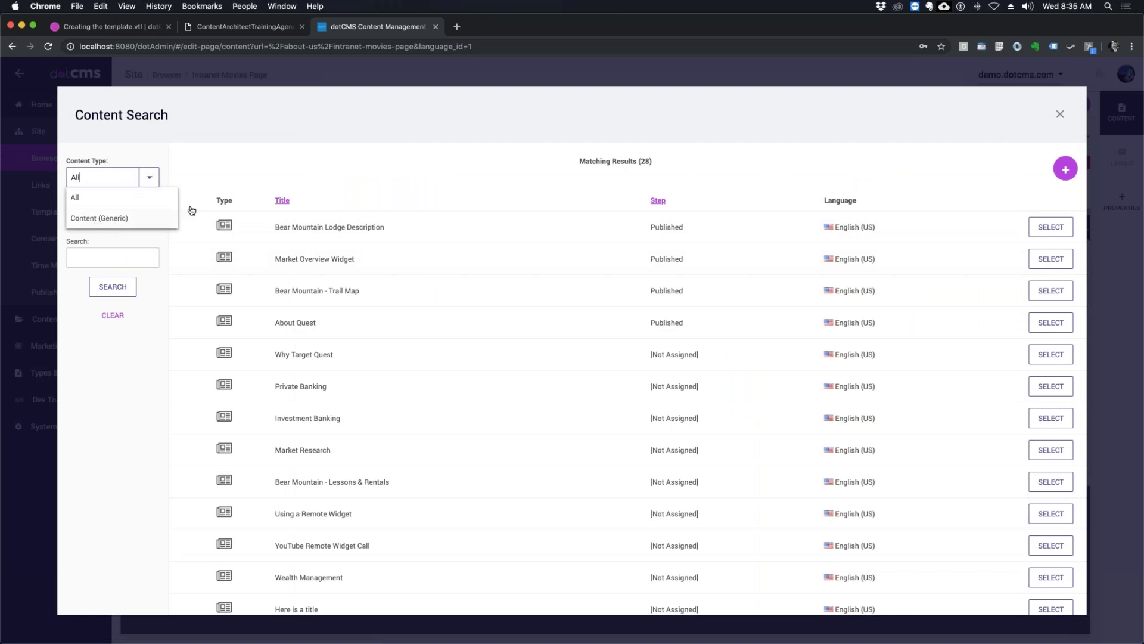
{"action": "left_click", "coordinate": [1060, 114]}
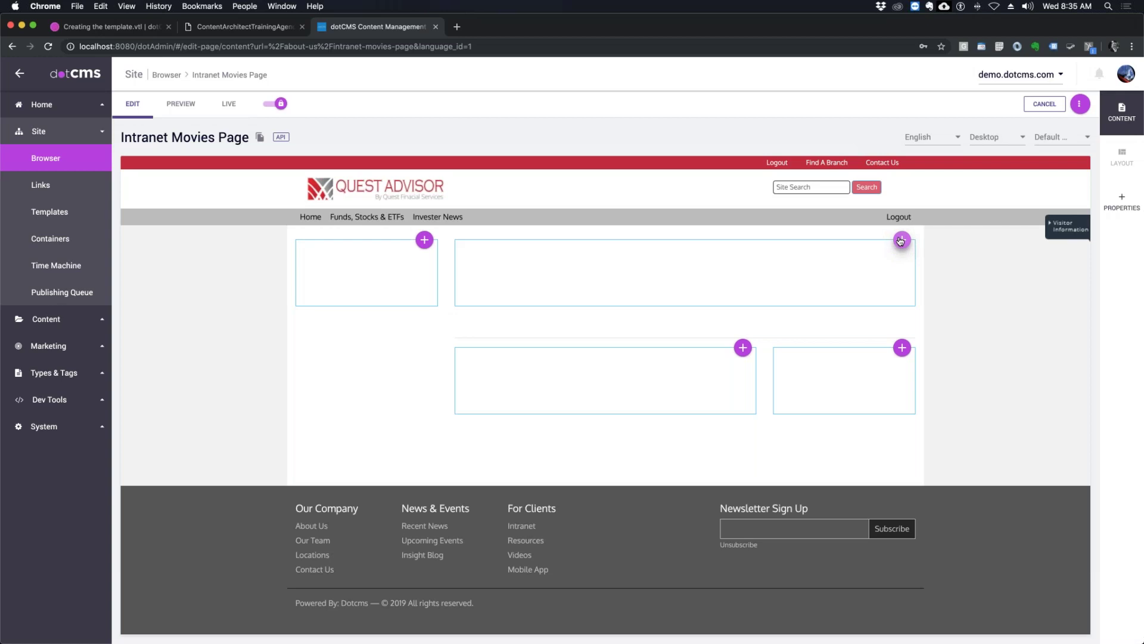
{"action": "left_click", "coordinate": [743, 348]}
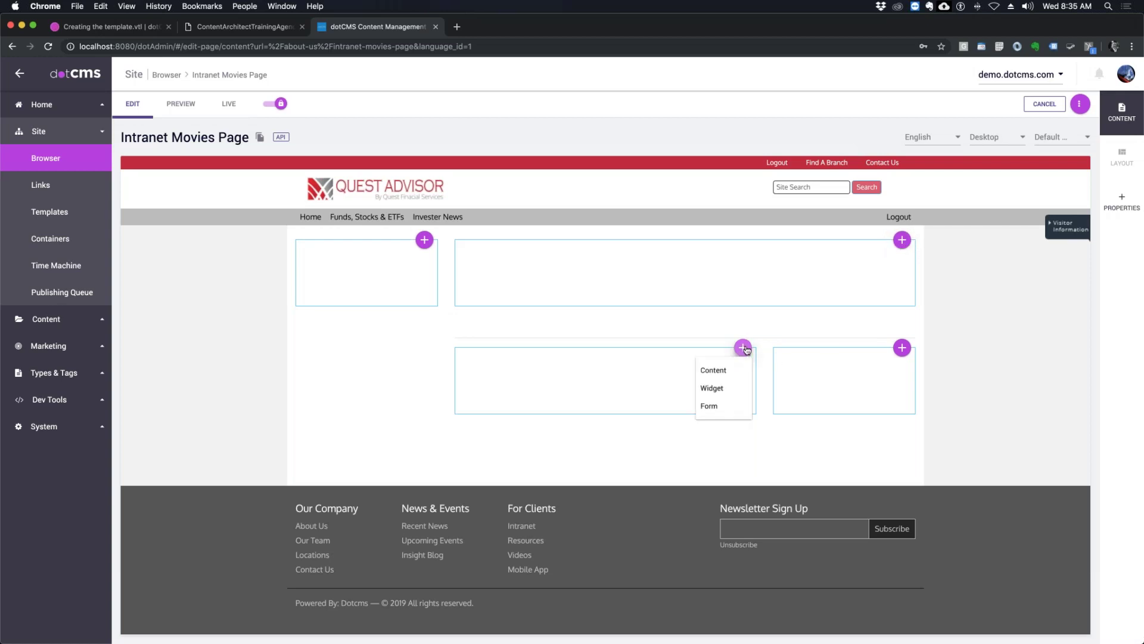
{"action": "left_click", "coordinate": [424, 240]}
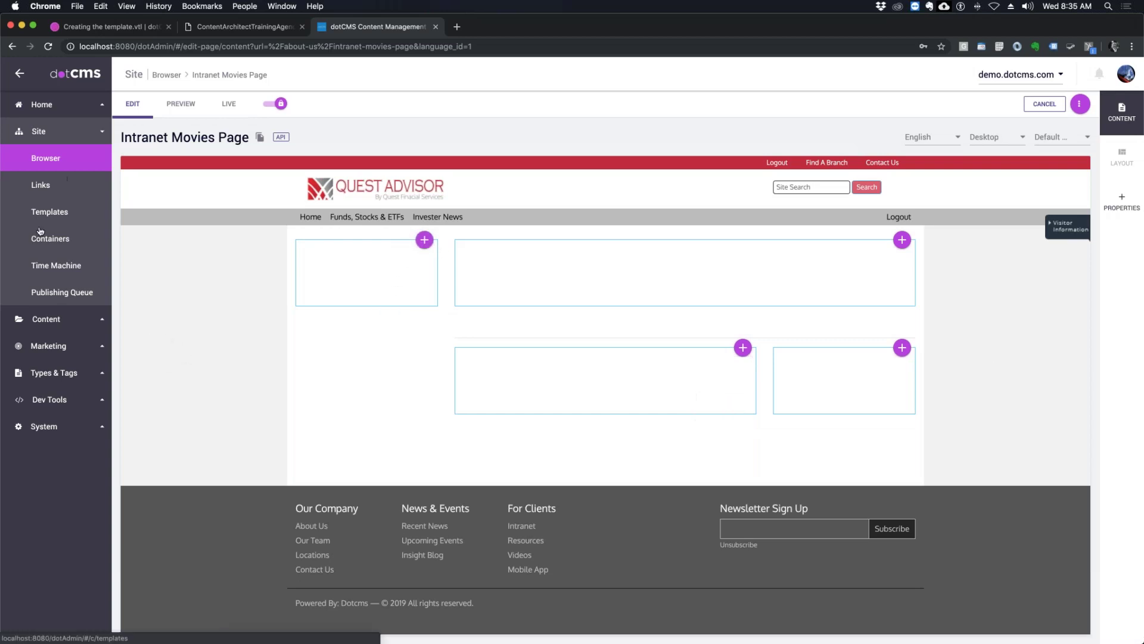
- Move between Templates, Browser and Containers, ending on the 13-container list with Movies Container
{"action": "left_click", "coordinate": [63, 217]}
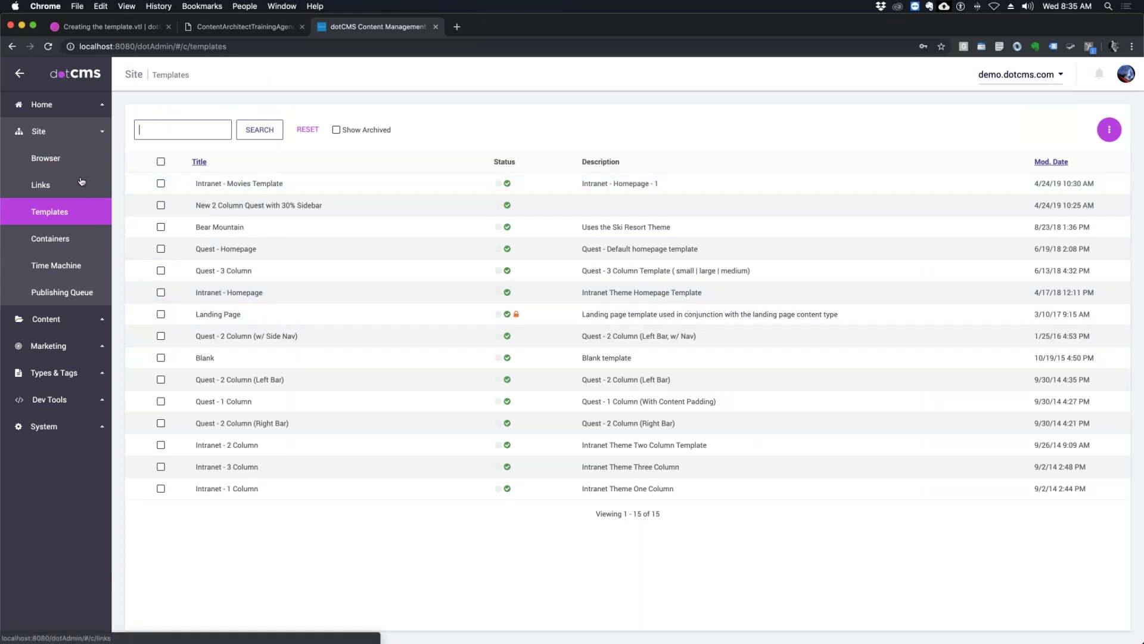
{"action": "left_click", "coordinate": [52, 159]}
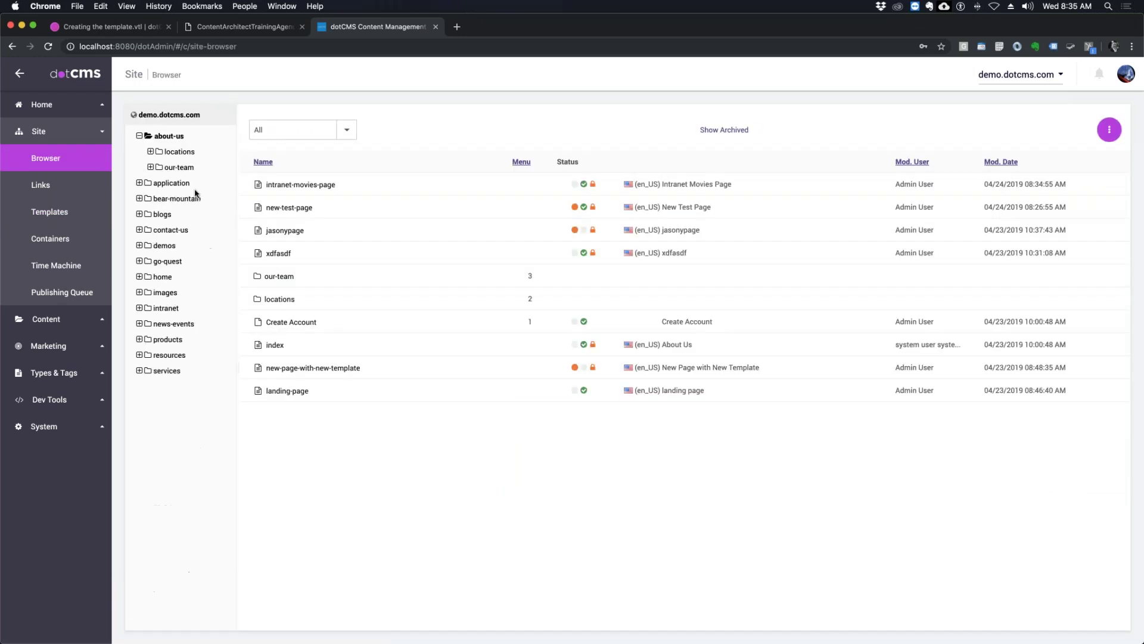
{"action": "left_click", "coordinate": [52, 240]}
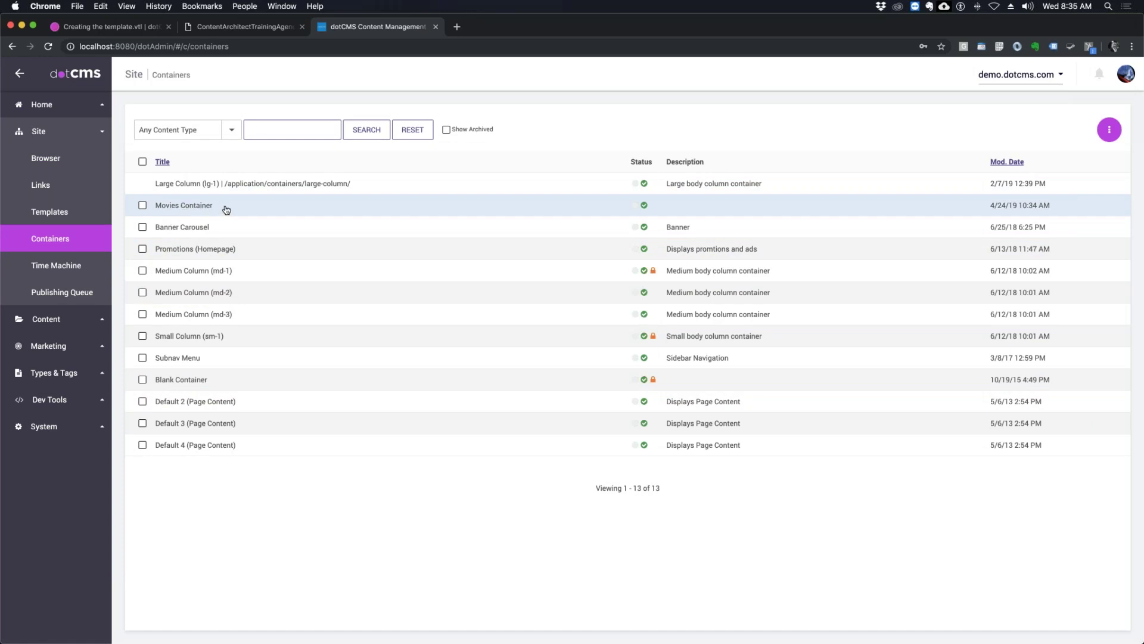
{"action": "left_click", "coordinate": [62, 213]}
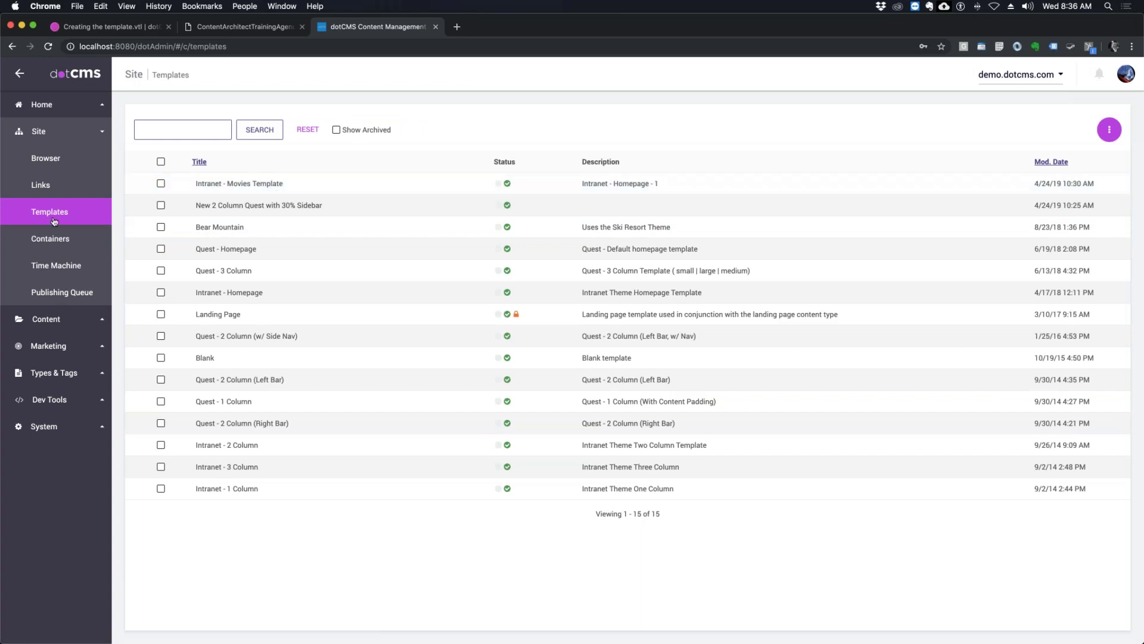
{"action": "left_click", "coordinate": [50, 237]}
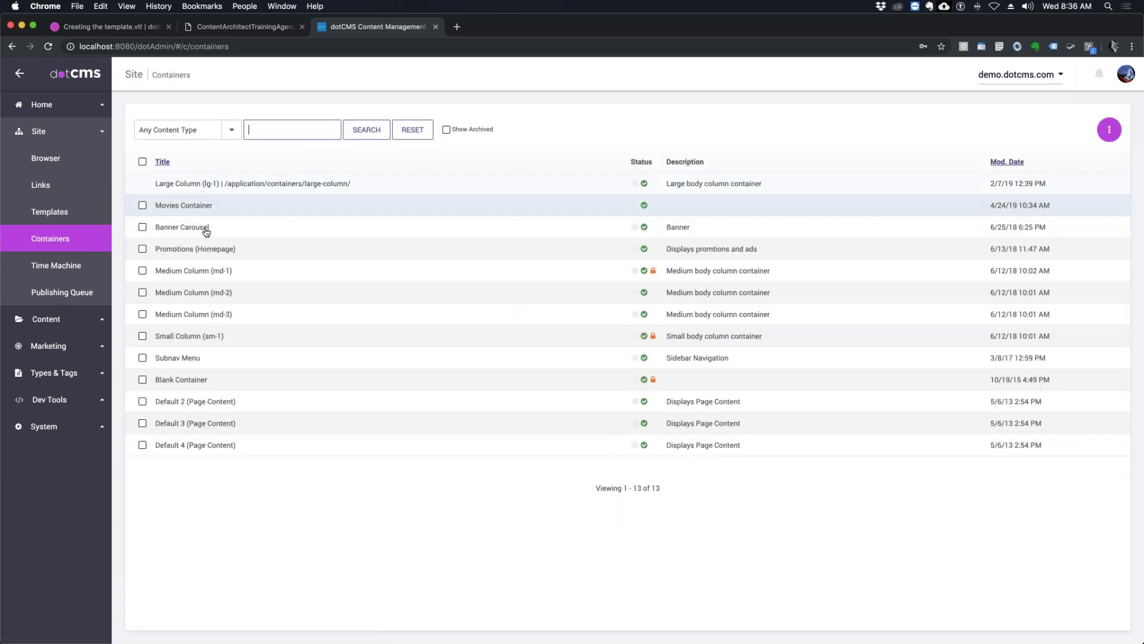
- Open the Movies Container and add Content (Generic) as an accepted content type
{"action": "left_click", "coordinate": [183, 207]}
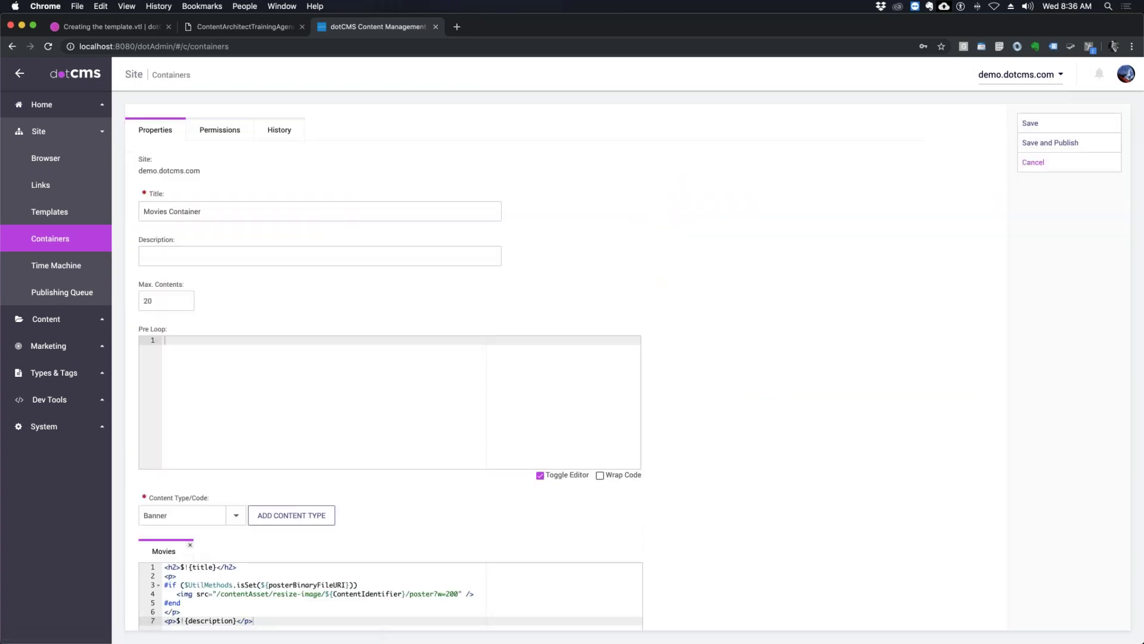
{"action": "scroll", "coordinate": [328, 268], "scroll_direction": "down", "scroll_amount": 4}
{"action": "left_click", "coordinate": [242, 287]}
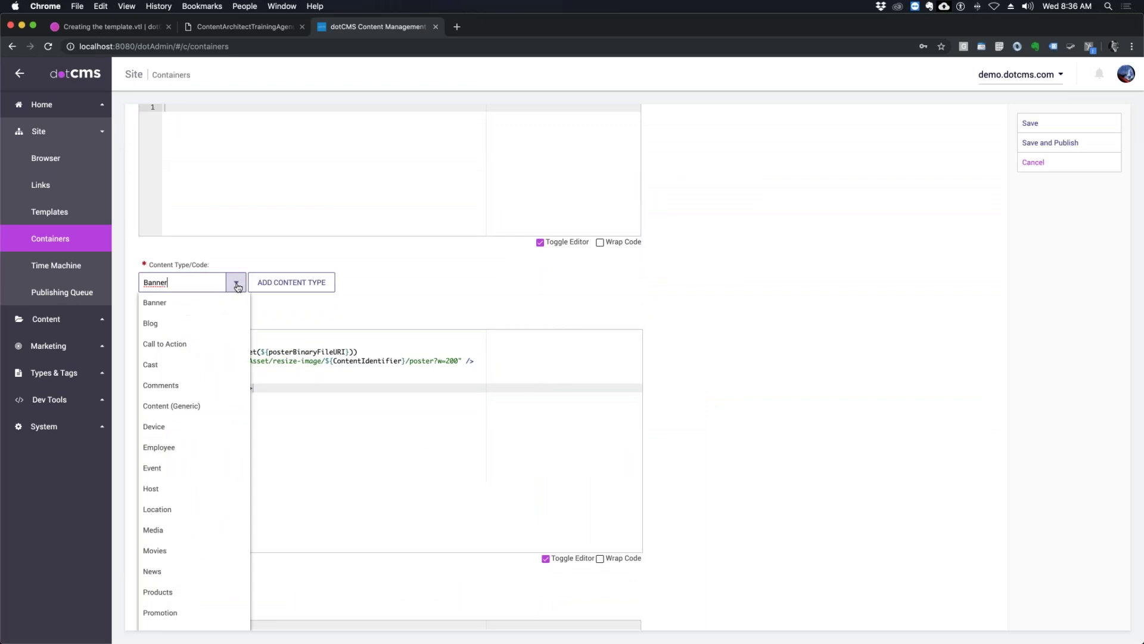
{"action": "left_click", "coordinate": [192, 407]}
{"action": "left_click", "coordinate": [295, 284]}
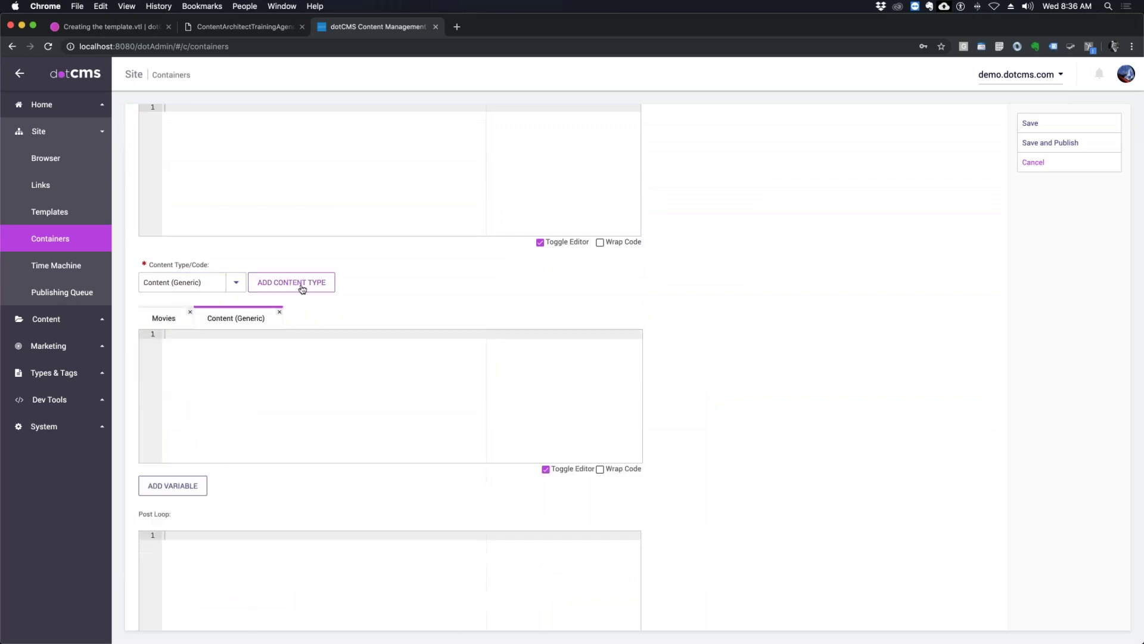
- Insert the $!{body} variable into the Content (Generic) code, then save and publish the container
{"action": "scroll", "coordinate": [242, 342], "scroll_direction": "down", "scroll_amount": 2}
{"action": "scroll", "coordinate": [214, 292], "scroll_direction": "down", "scroll_amount": 4}
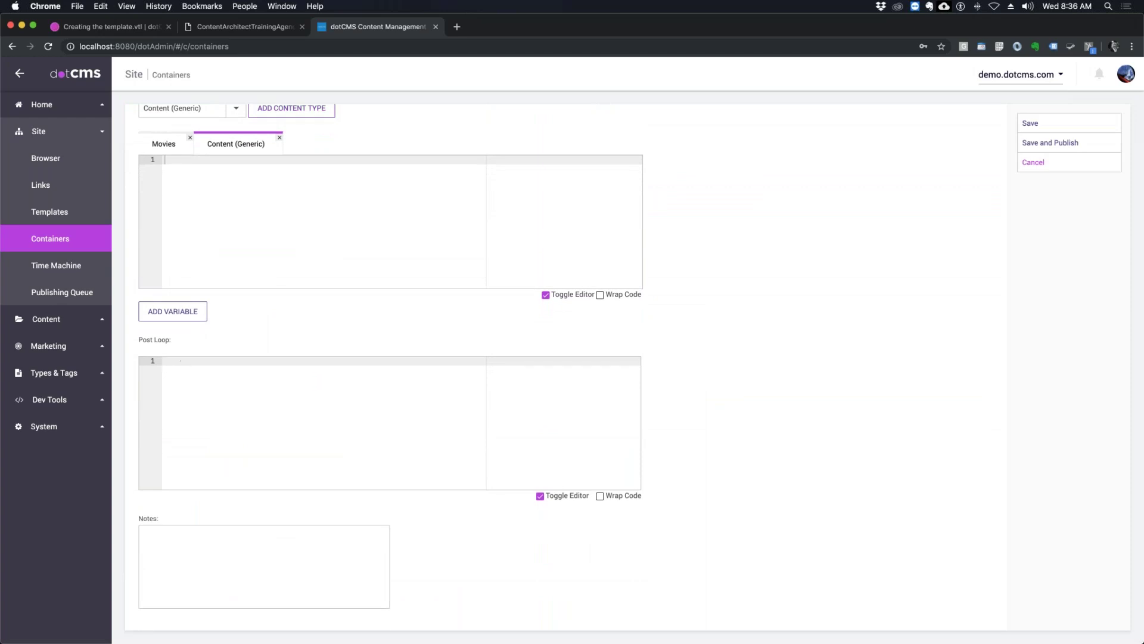
{"action": "left_click", "coordinate": [176, 316]}
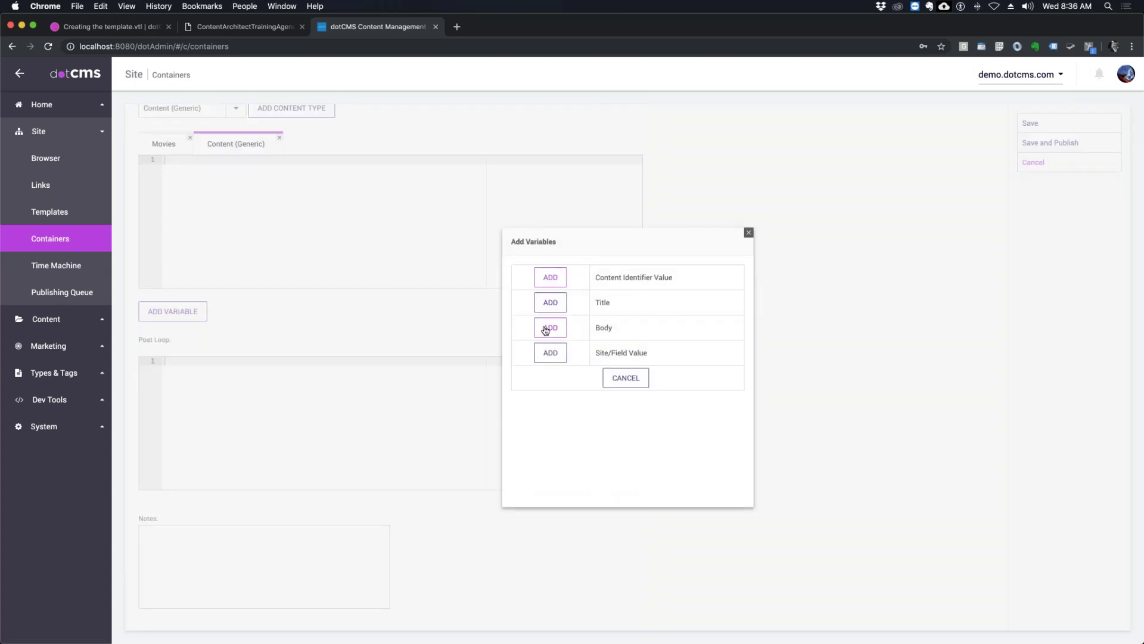
{"action": "left_click", "coordinate": [545, 328]}
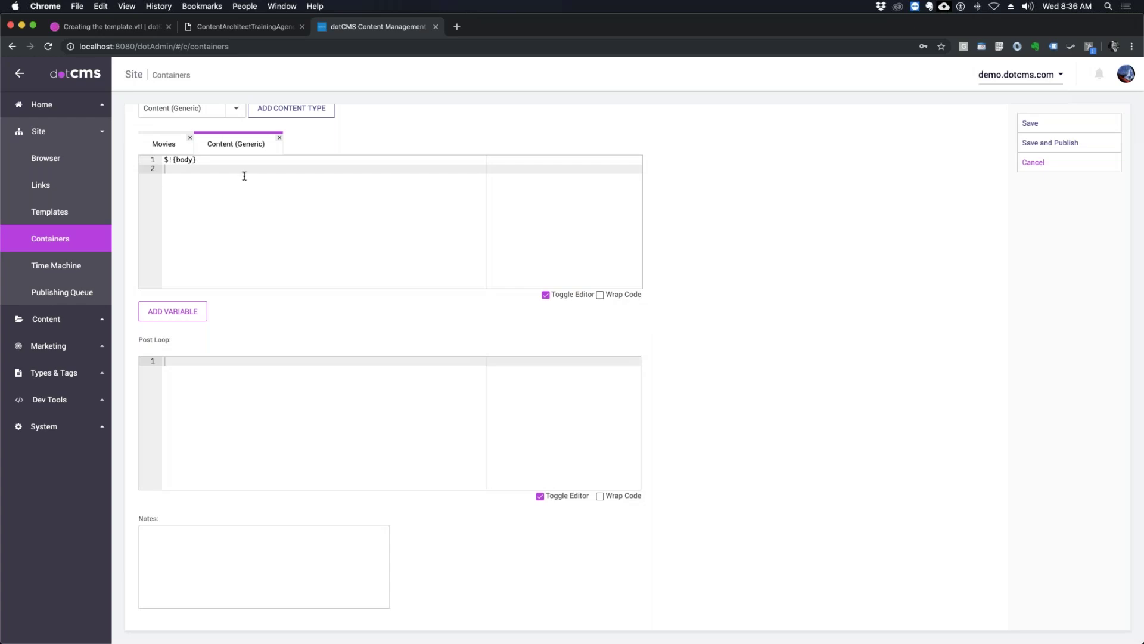
{"action": "scroll", "coordinate": [249, 171], "scroll_direction": "up", "scroll_amount": 3}
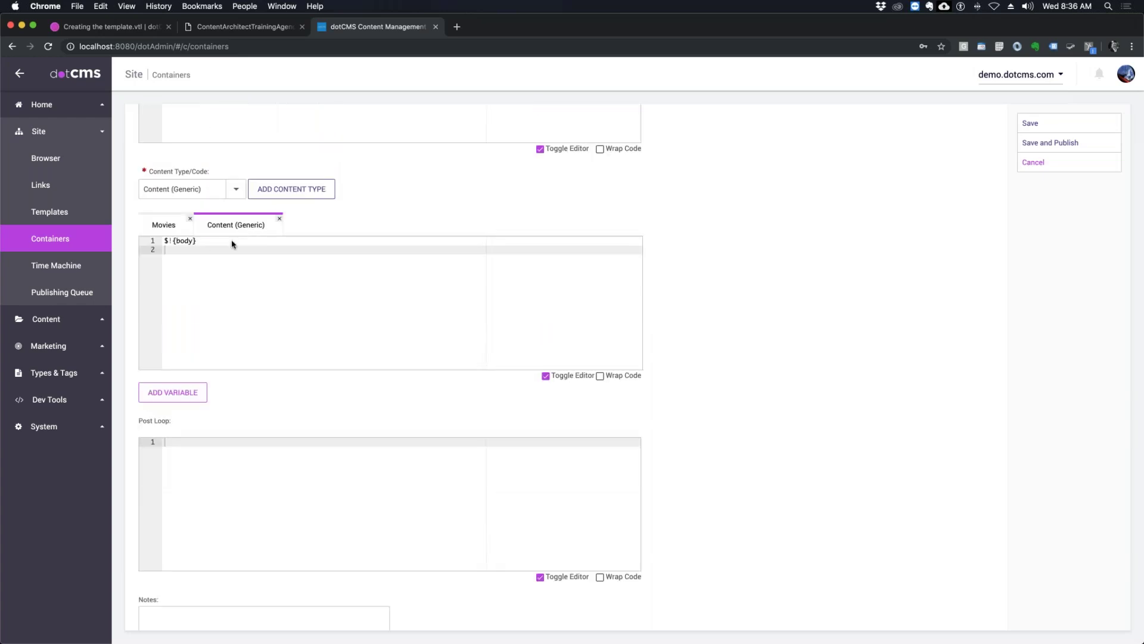
{"action": "left_click_drag", "start_coordinate": [207, 243], "coordinate": [165, 240]}
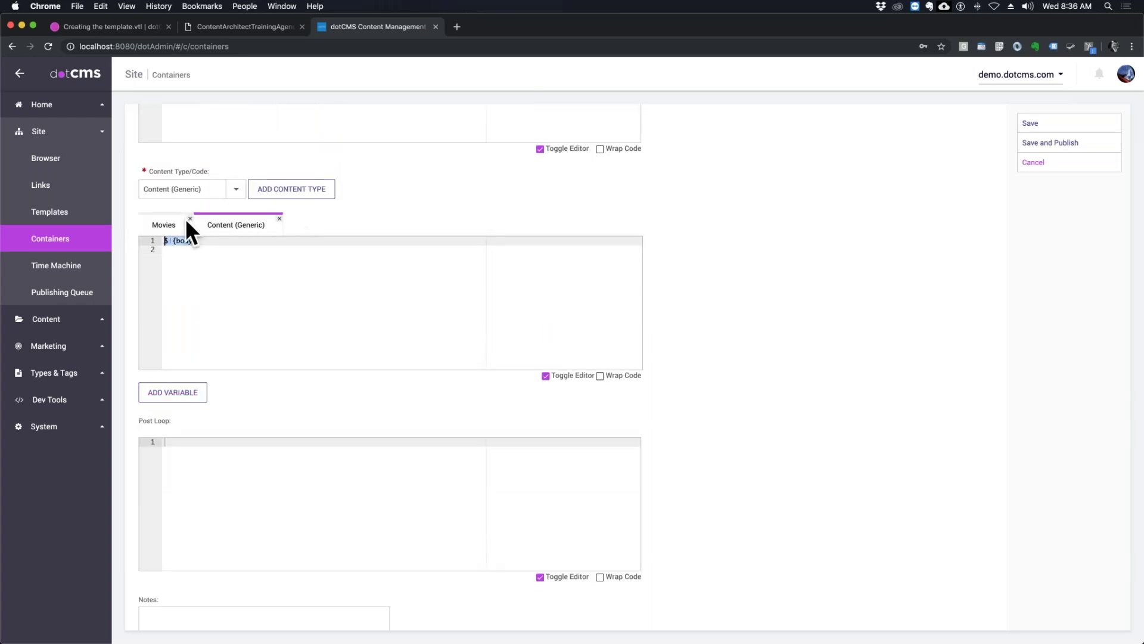
{"action": "left_click", "coordinate": [157, 225]}
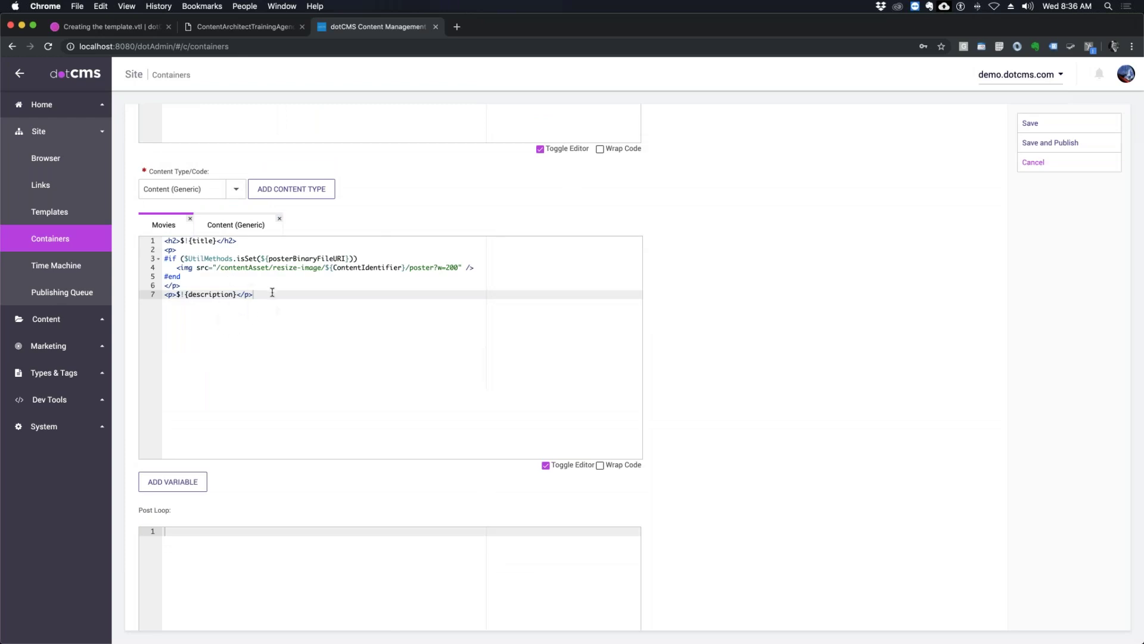
{"action": "key", "text": "super+a"}
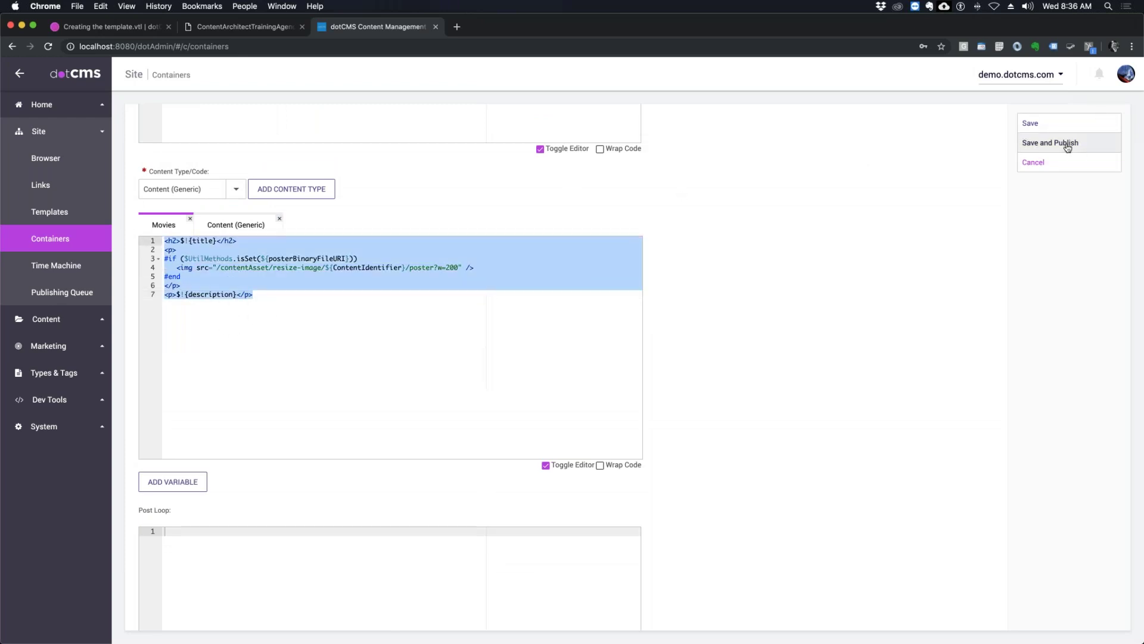
{"action": "left_click", "coordinate": [1067, 147]}
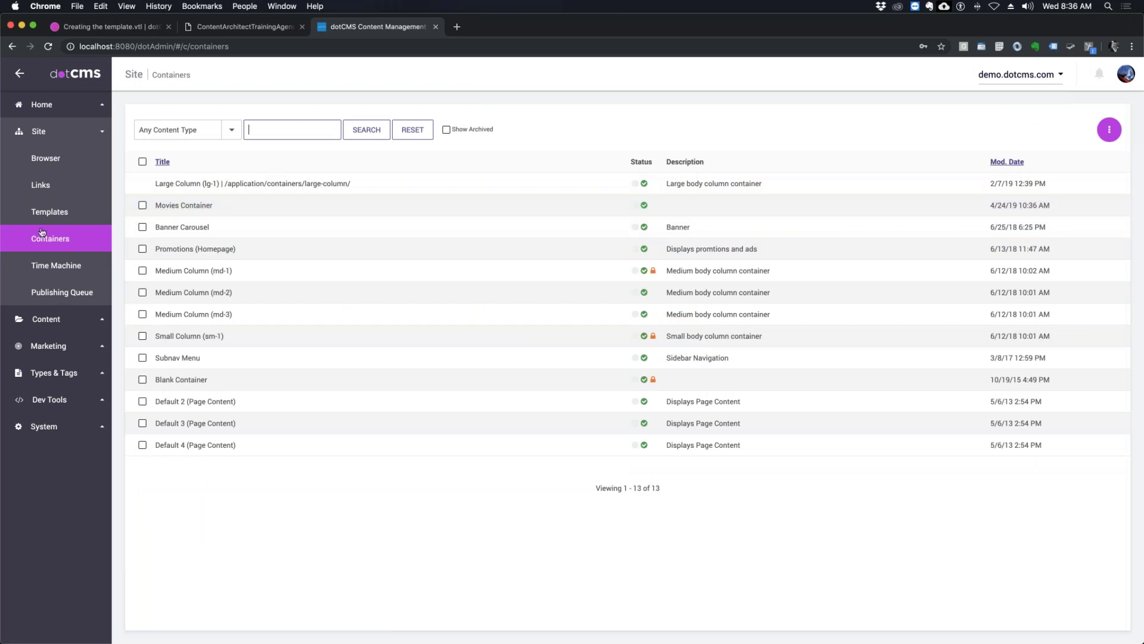
- Open the Intranet - Movies Template and scroll through its template code
{"action": "left_click", "coordinate": [49, 212]}
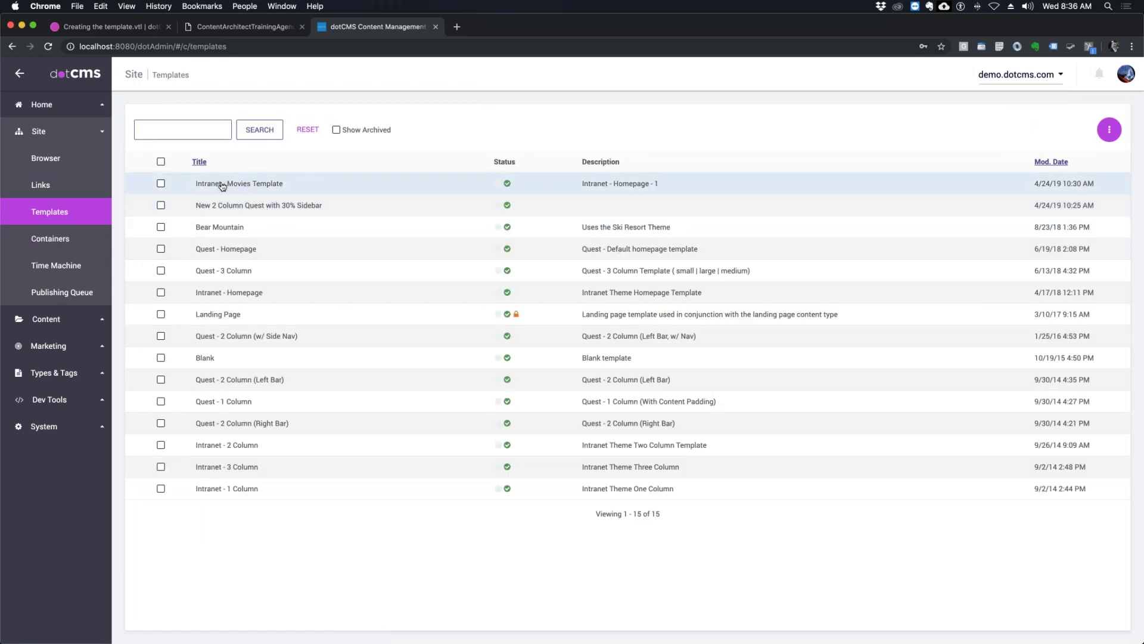
{"action": "left_click", "coordinate": [243, 185]}
{"action": "scroll", "coordinate": [478, 343], "scroll_direction": "down", "scroll_amount": 10}
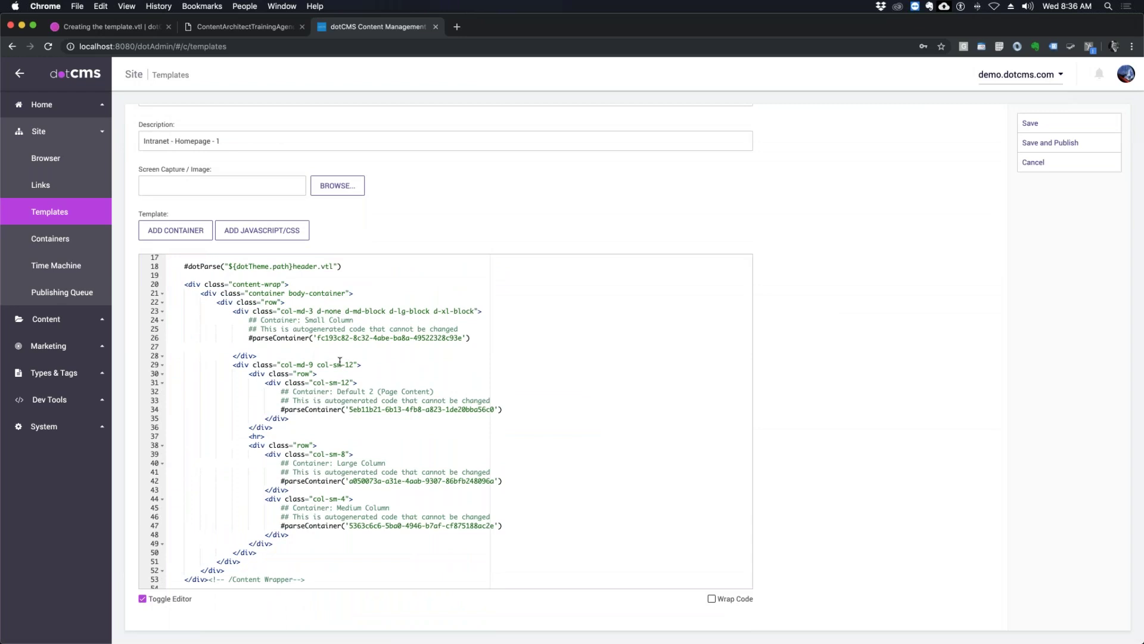
{"action": "scroll", "coordinate": [366, 346], "scroll_direction": "down", "scroll_amount": 1}
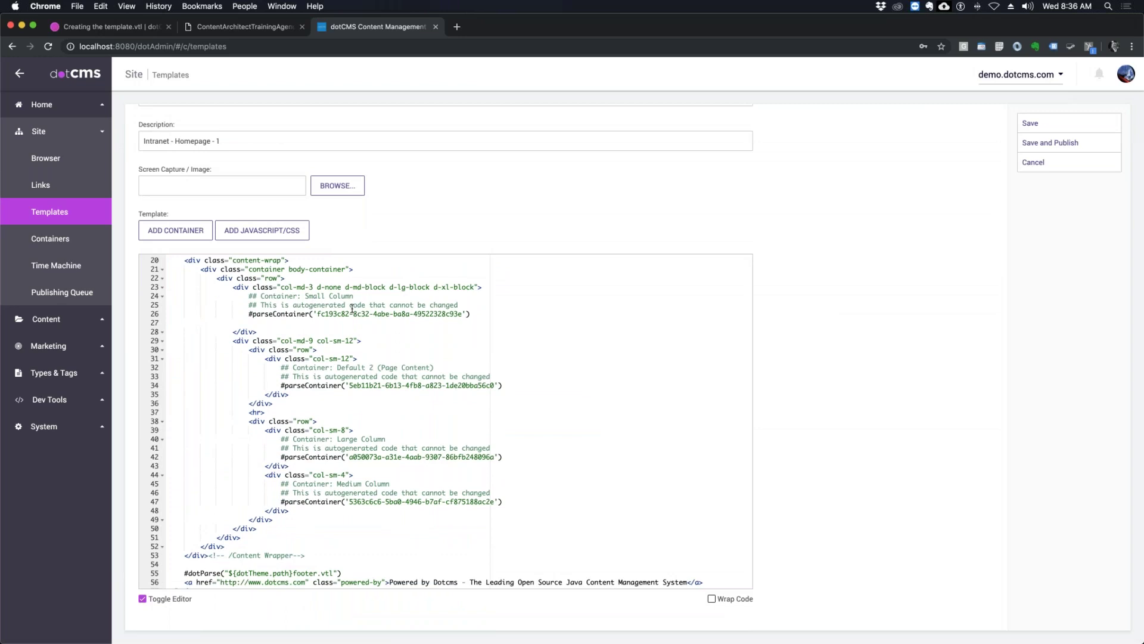
{"action": "scroll", "coordinate": [356, 336], "scroll_direction": "down", "scroll_amount": 2}
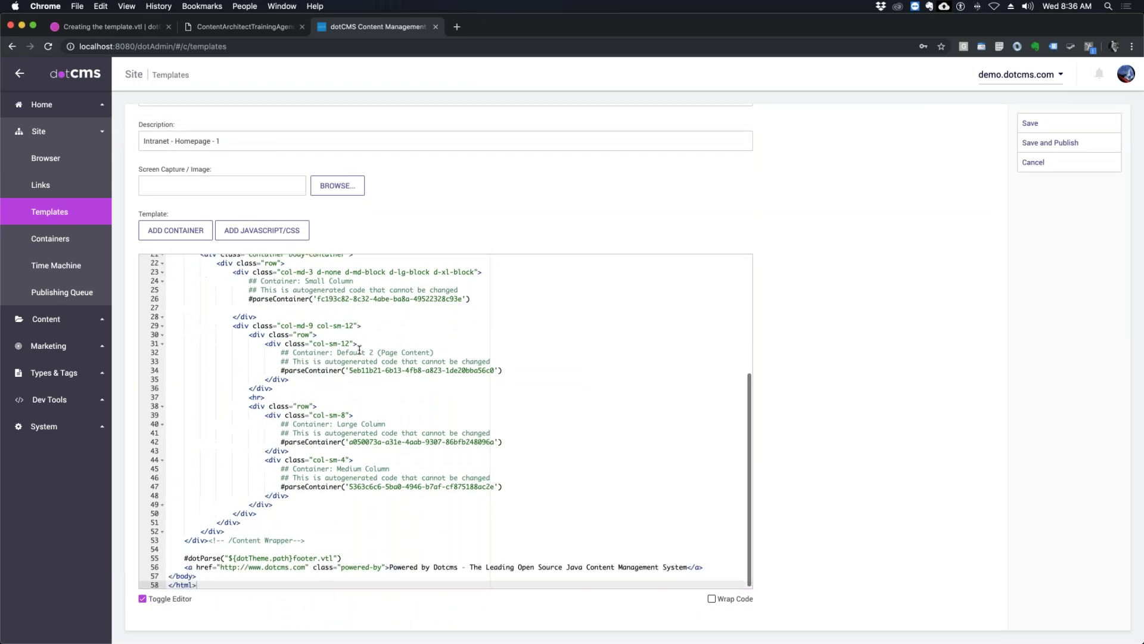
- Select the Large Column container block, then the Default 2 container code near line 34
{"action": "left_click", "coordinate": [386, 440]}
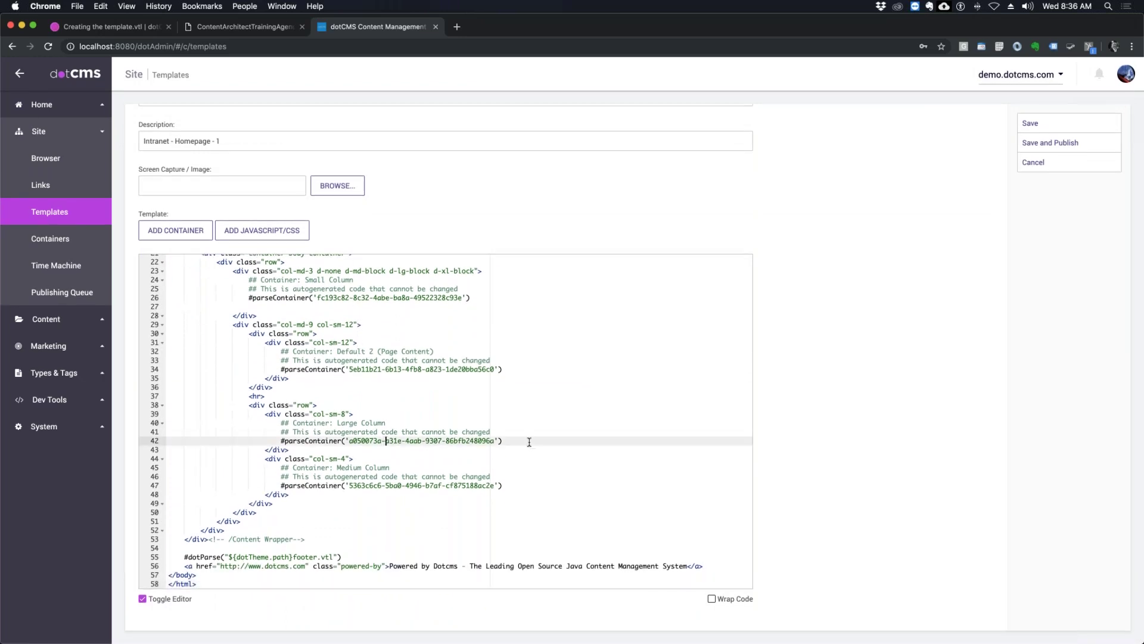
{"action": "left_click_drag", "start_coordinate": [515, 442], "coordinate": [162, 422]}
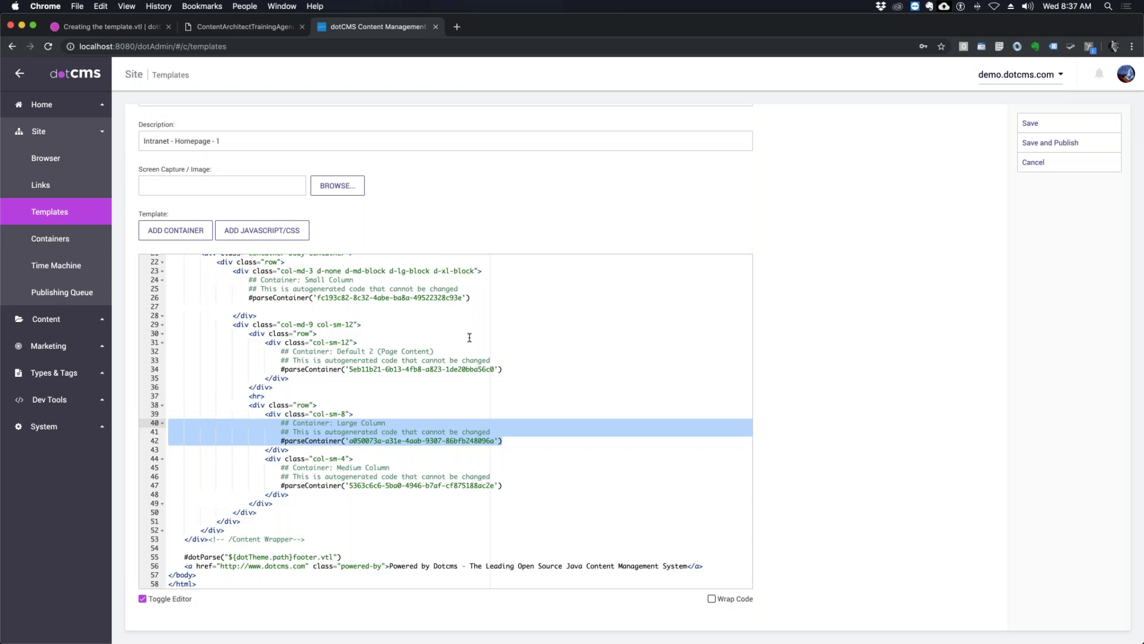
{"action": "left_click", "coordinate": [516, 373]}
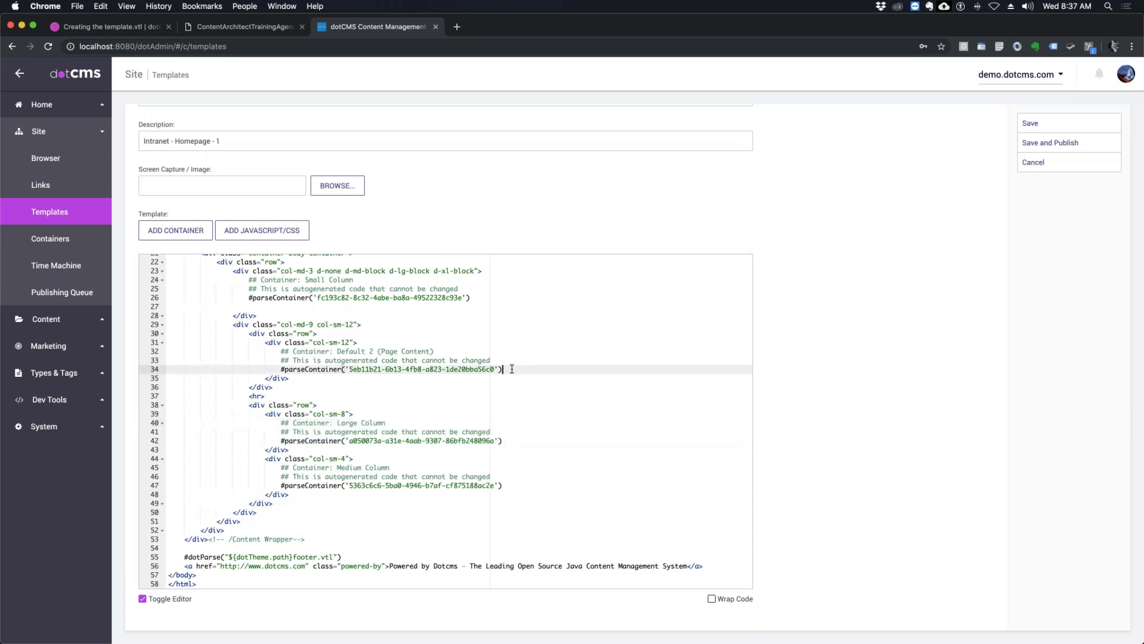
{"action": "left_click_drag", "start_coordinate": [512, 368], "coordinate": [141, 352]}
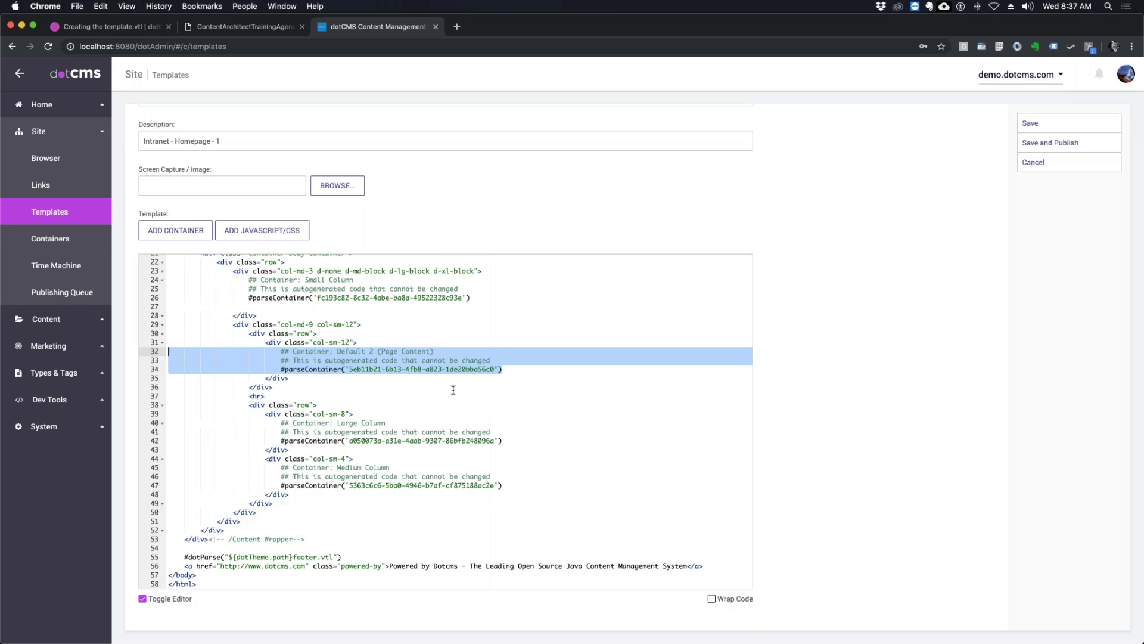
- Delete the Default 2 container block and insert Movies Container code at line 32
{"action": "key", "text": "BackSpace"}
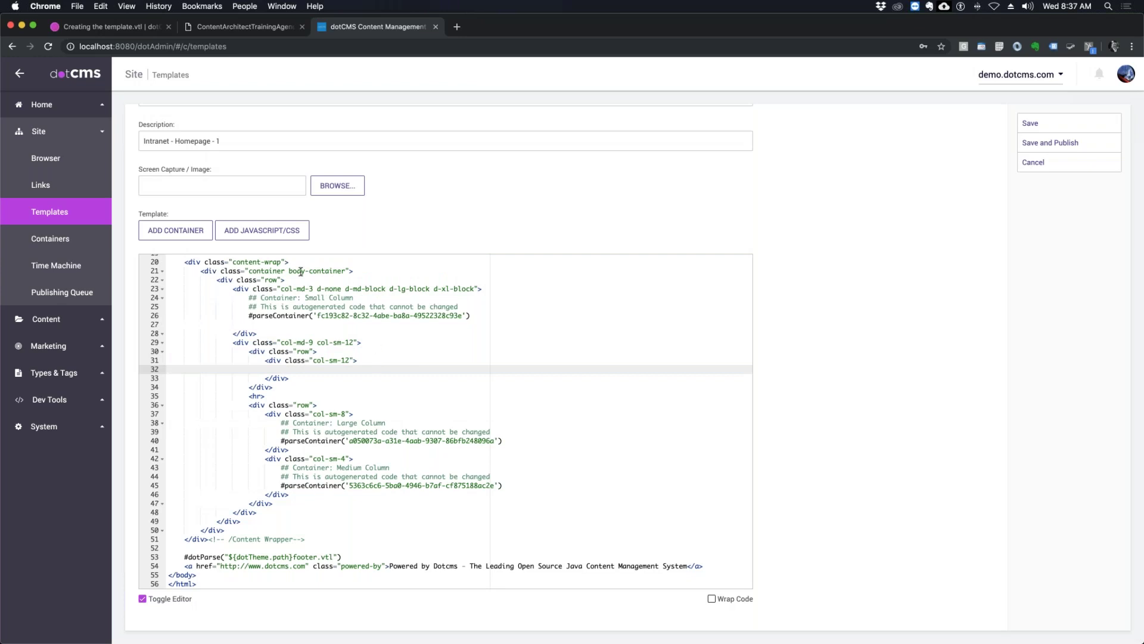
{"action": "left_click", "coordinate": [175, 230]}
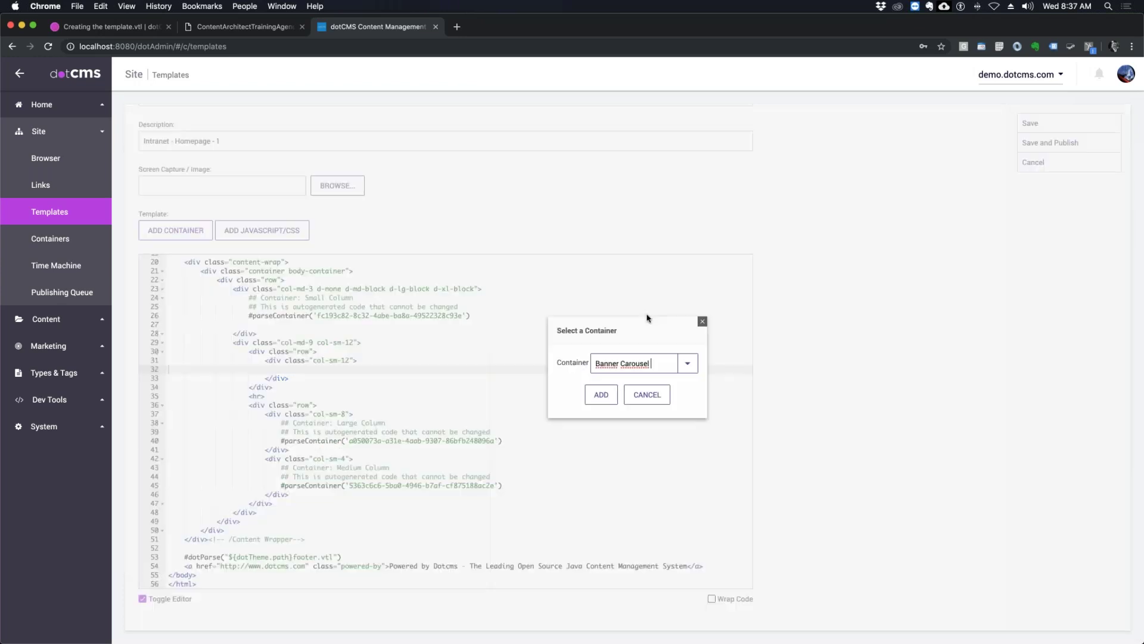
{"action": "left_click_drag", "start_coordinate": [656, 365], "coordinate": [575, 359]}
{"action": "type", "text": "Movies Container"}
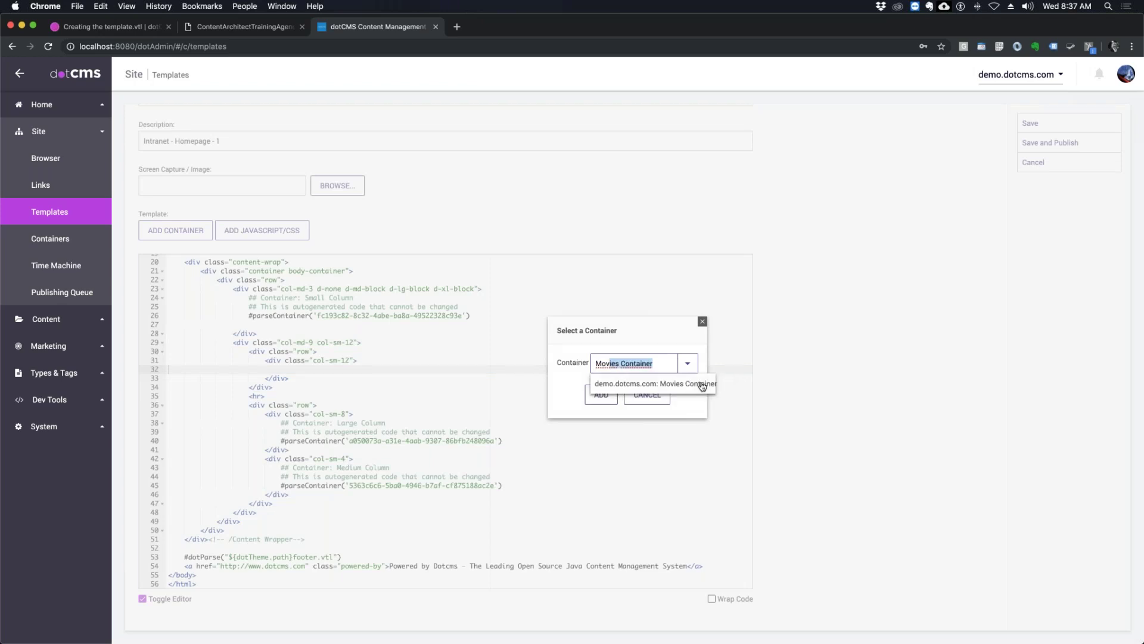
{"action": "left_click", "coordinate": [697, 386]}
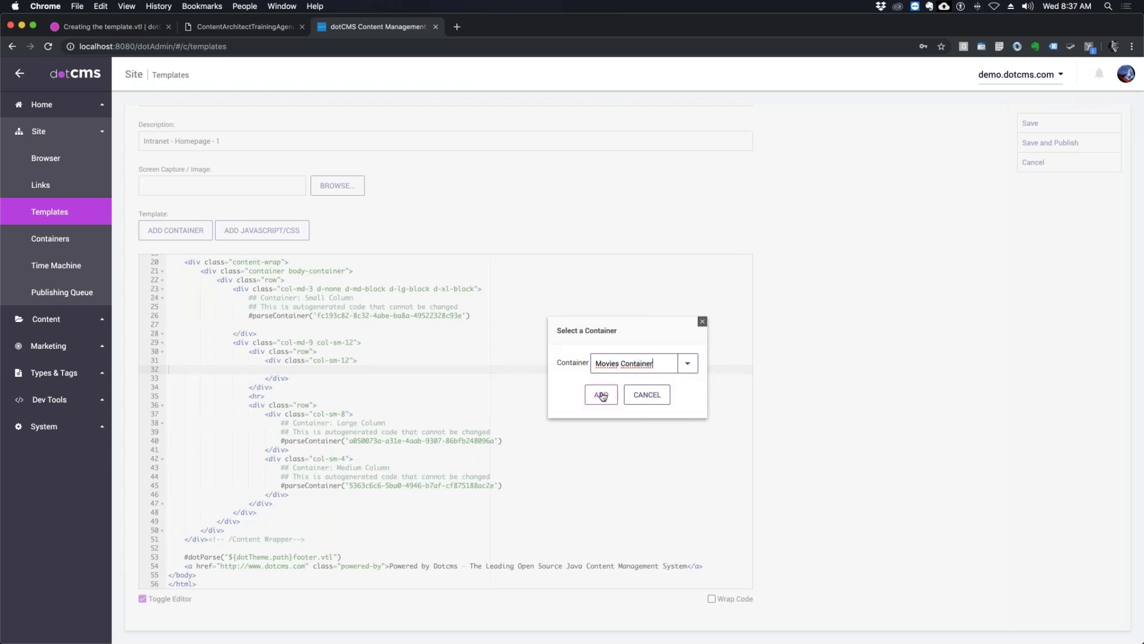
{"action": "left_click", "coordinate": [601, 394]}
- Indent the Movies Container lines two levels, remove the empty line, and save and publish the template
{"action": "left_click_drag", "start_coordinate": [445, 388], "coordinate": [121, 372]}
{"action": "key", "text": "Tab"}
{"action": "key", "text": "Tab"}
{"action": "key", "text": "Tab"}
{"action": "key", "text": "Tab"}
{"action": "key", "text": "Tab"}
{"action": "key", "text": "Tab"}
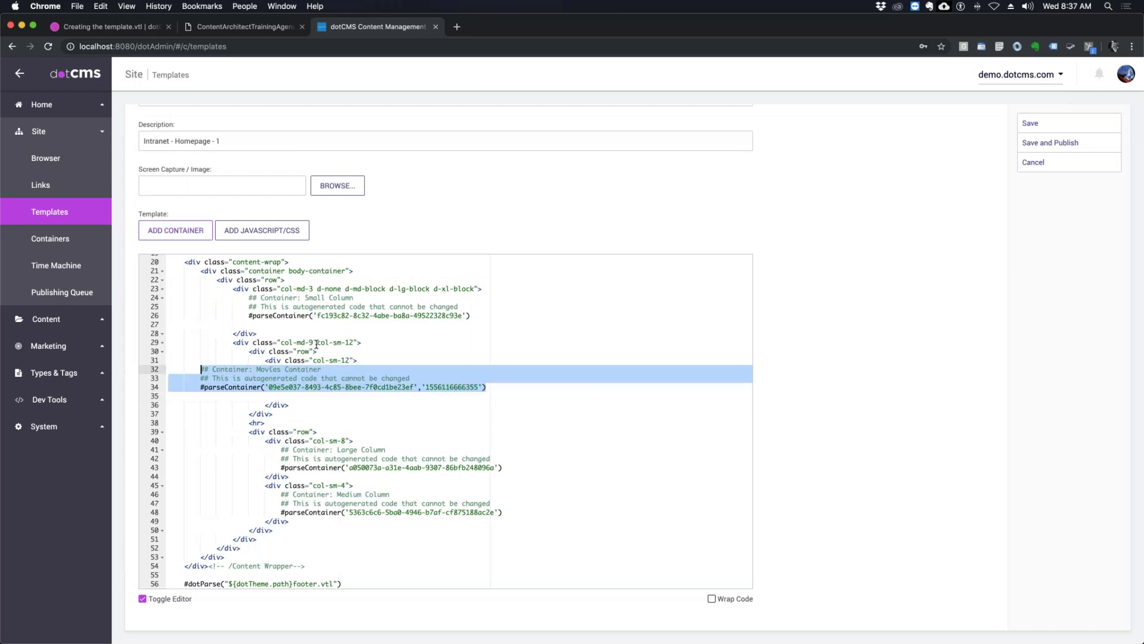
{"action": "key", "text": "Tab"}
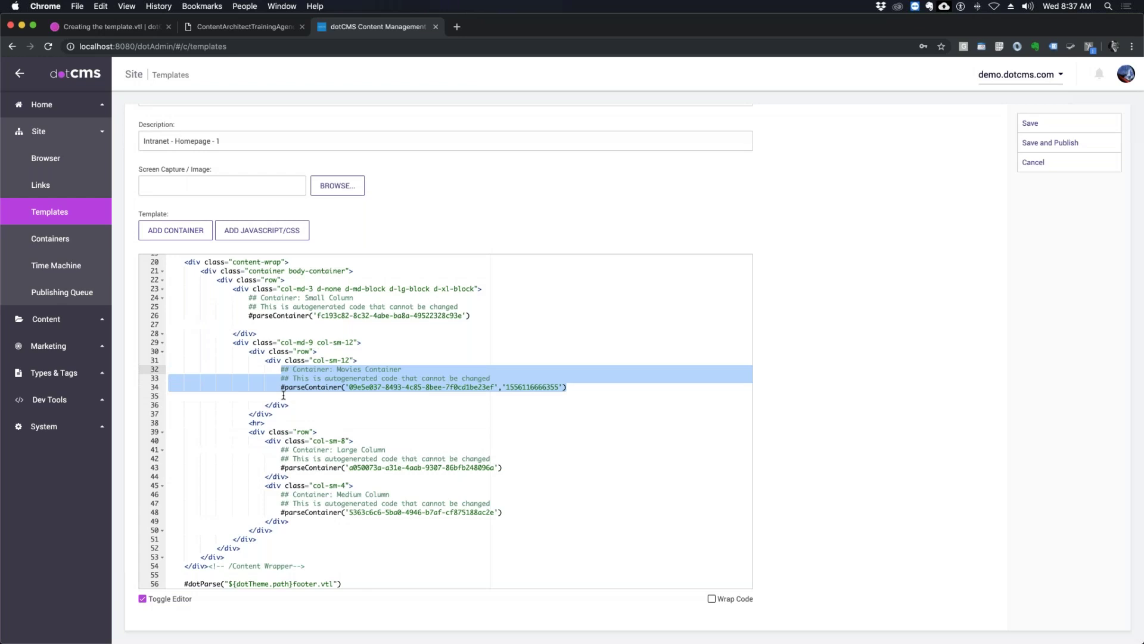
{"action": "left_click", "coordinate": [292, 396]}
{"action": "key", "text": "BackSpace"}
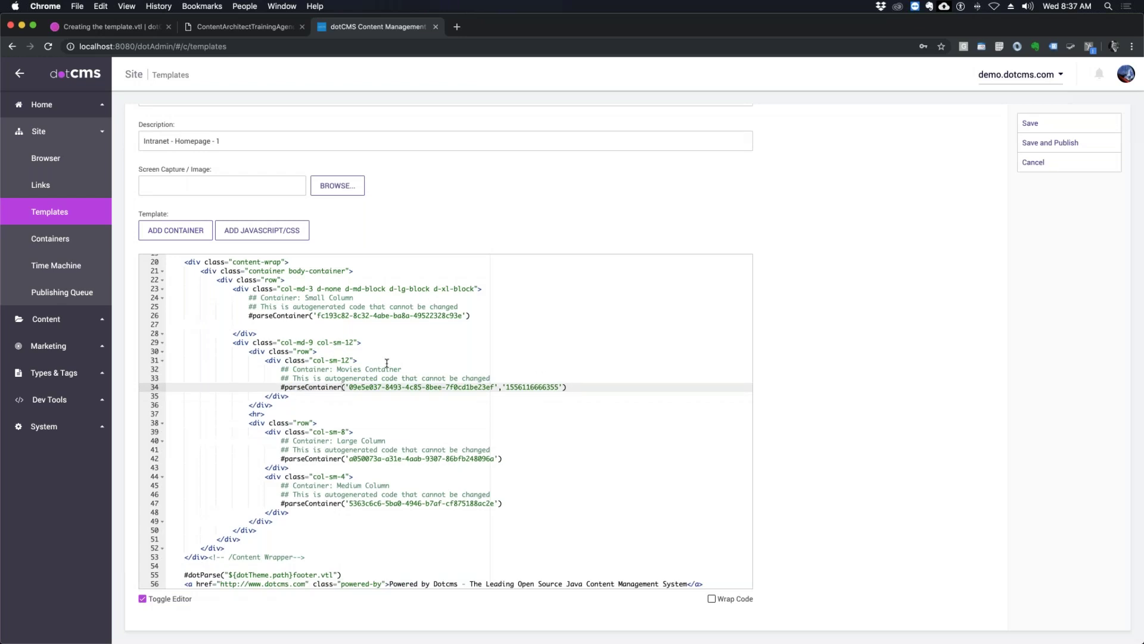
{"action": "left_click_drag", "start_coordinate": [350, 360], "coordinate": [313, 360]}
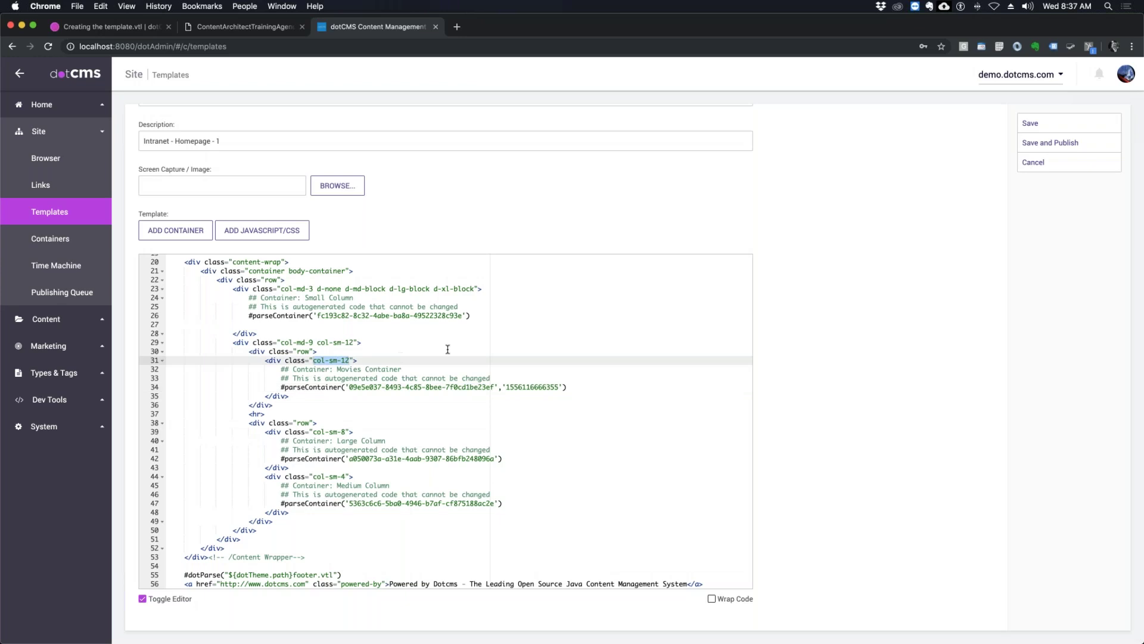
{"action": "left_click", "coordinate": [1059, 143]}
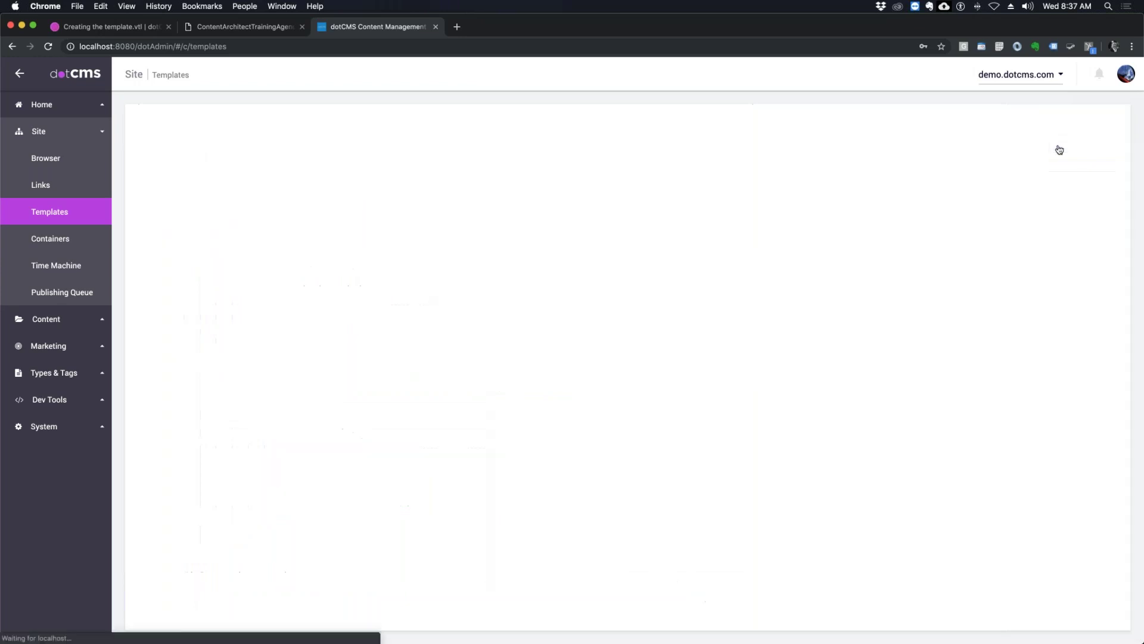
{"action": "left_click", "coordinate": [42, 158]}
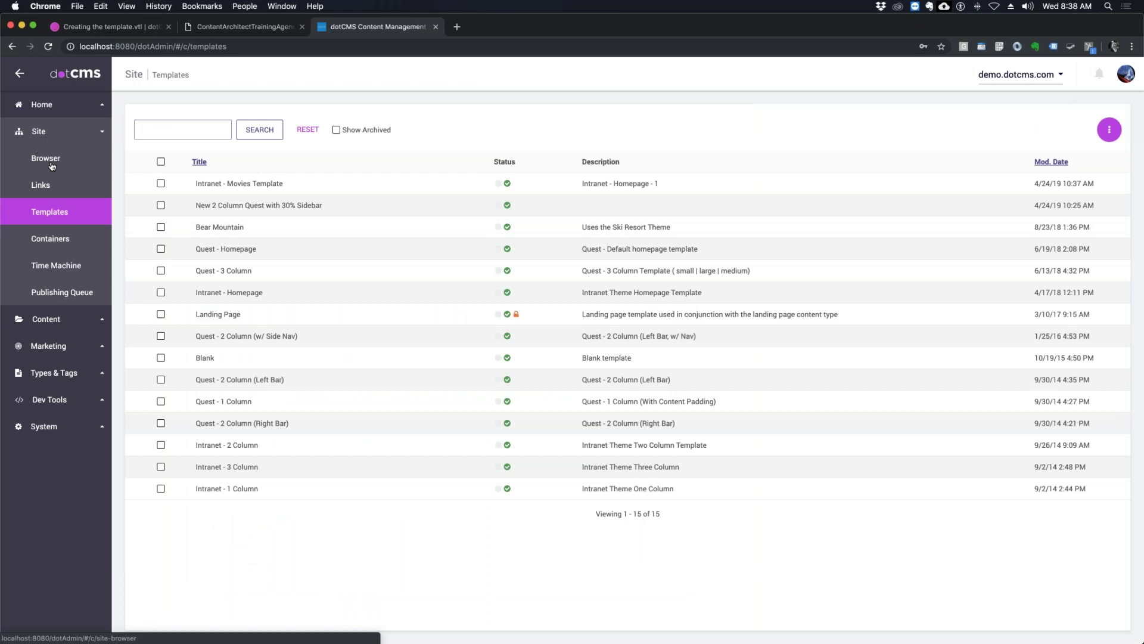
{"action": "left_click", "coordinate": [299, 185]}
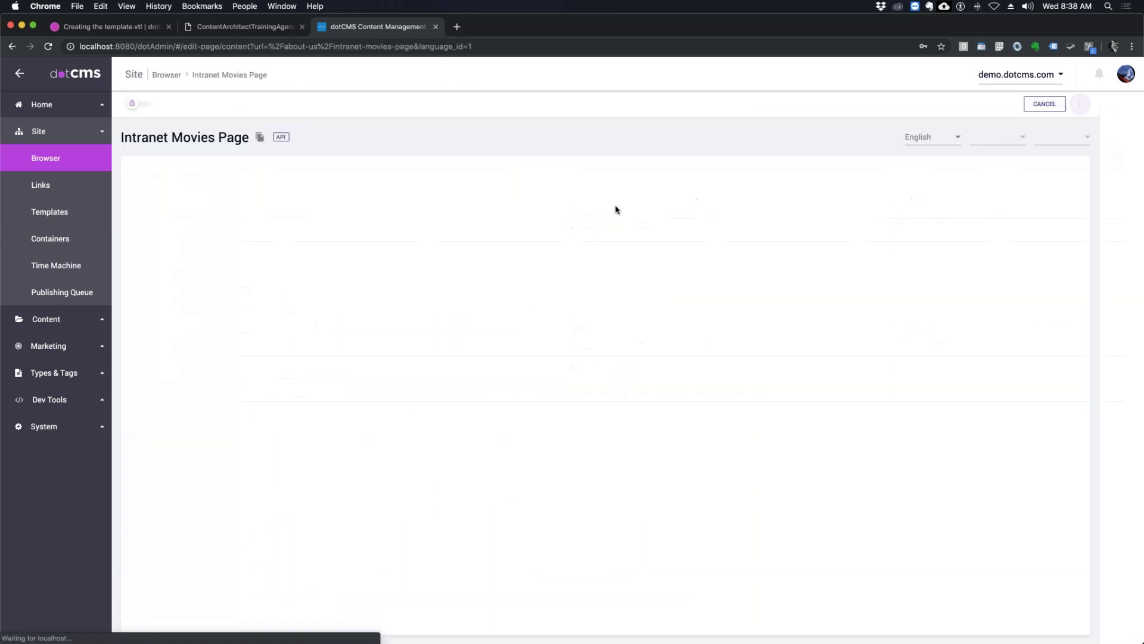
{"action": "left_click", "coordinate": [903, 240]}
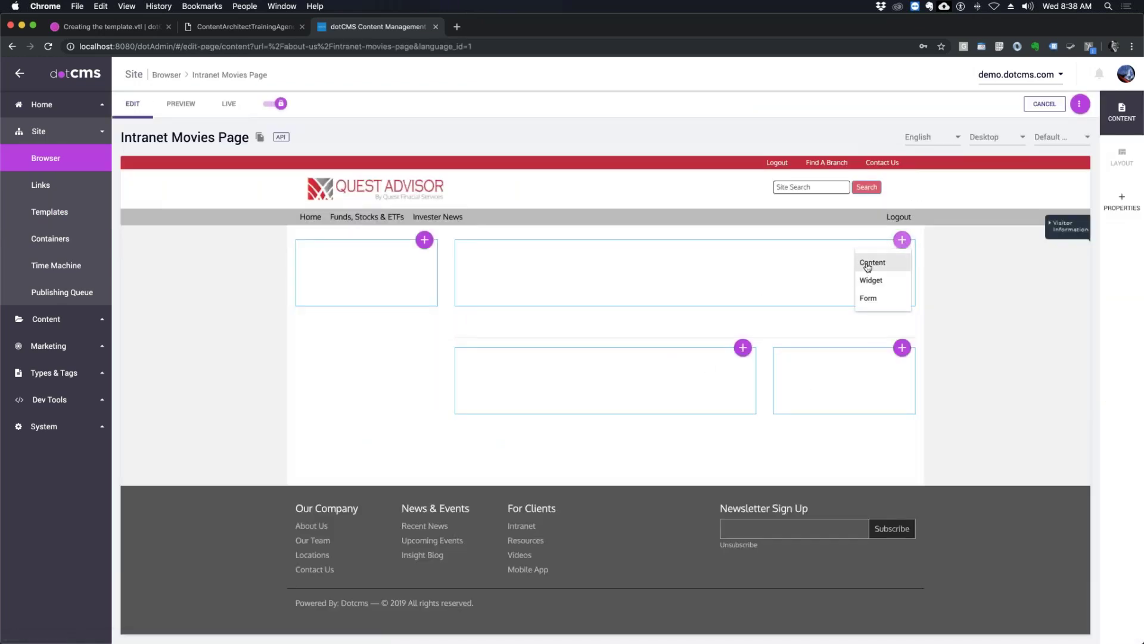
{"action": "left_click", "coordinate": [866, 266]}
{"action": "left_click", "coordinate": [149, 178]}
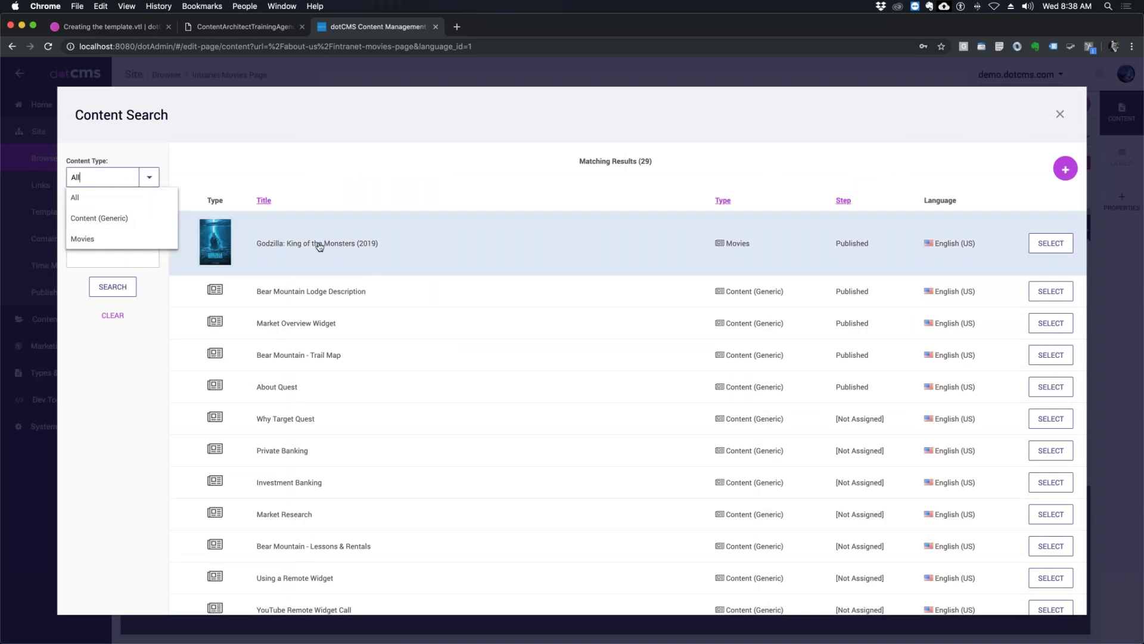
{"action": "left_click", "coordinate": [134, 152]}
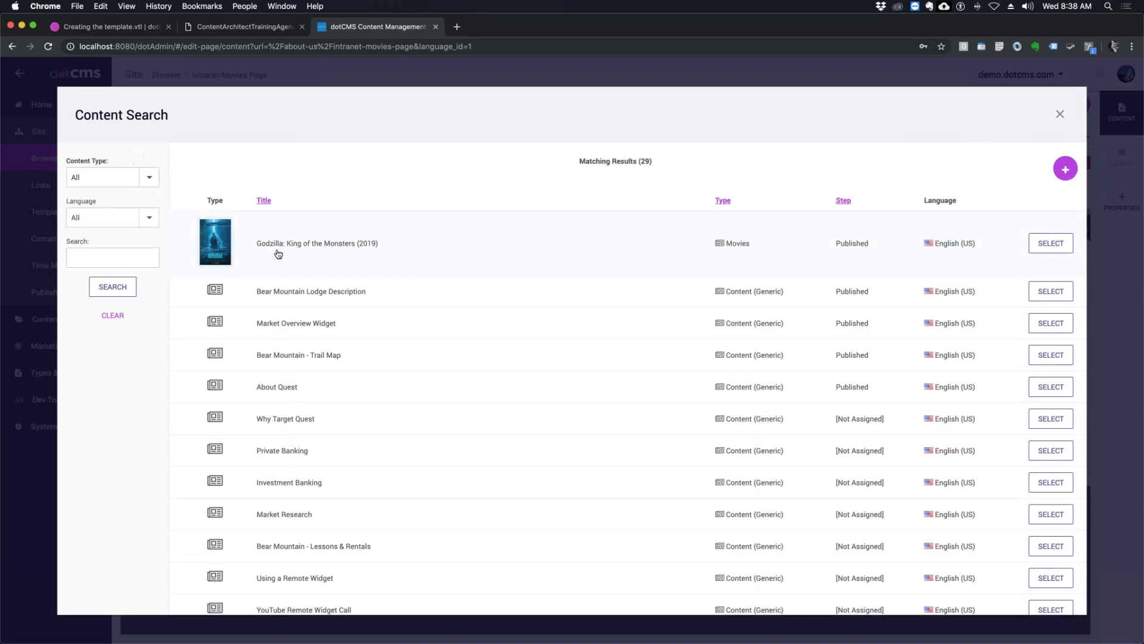
{"action": "left_click", "coordinate": [148, 177]}
{"action": "left_click", "coordinate": [87, 238]}
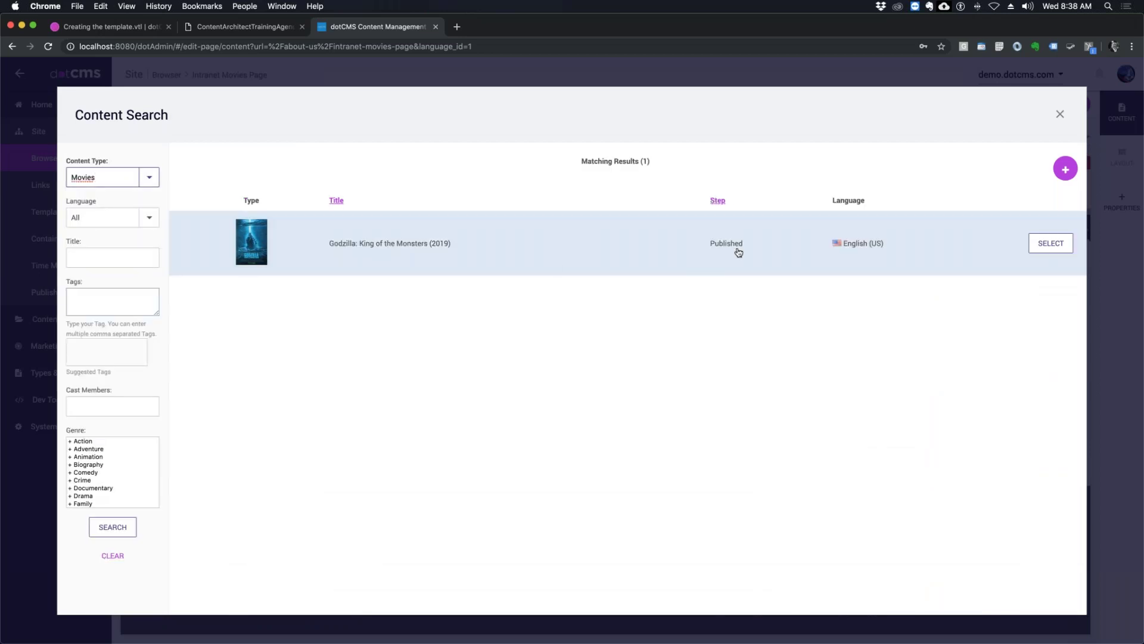
{"action": "left_click", "coordinate": [1051, 243]}
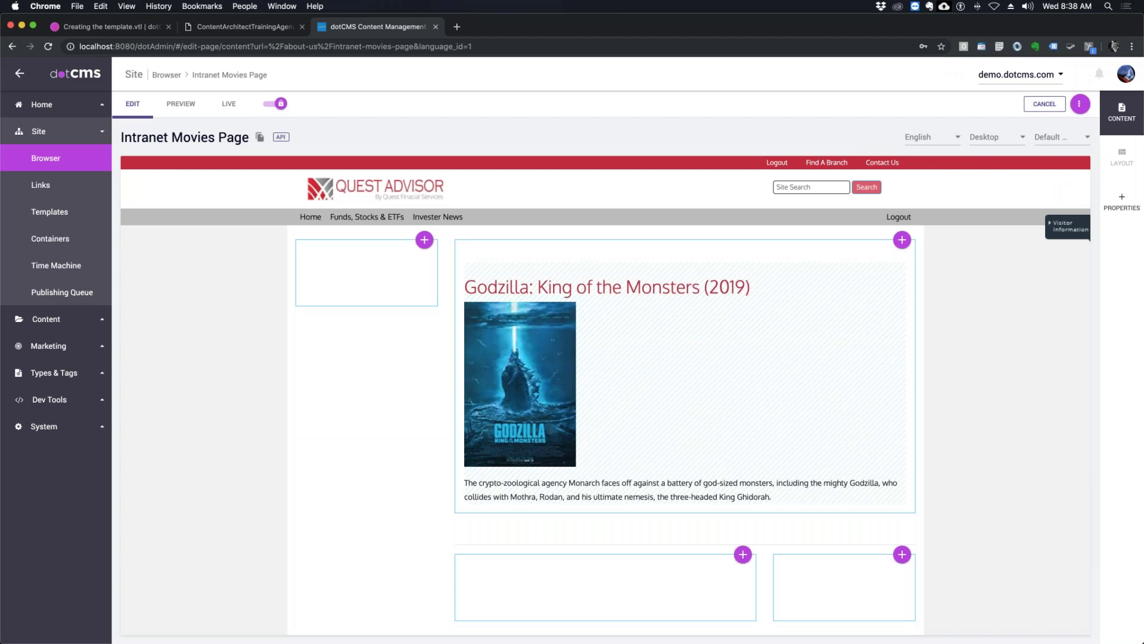
{"action": "mouse_move", "coordinate": [511, 339]}
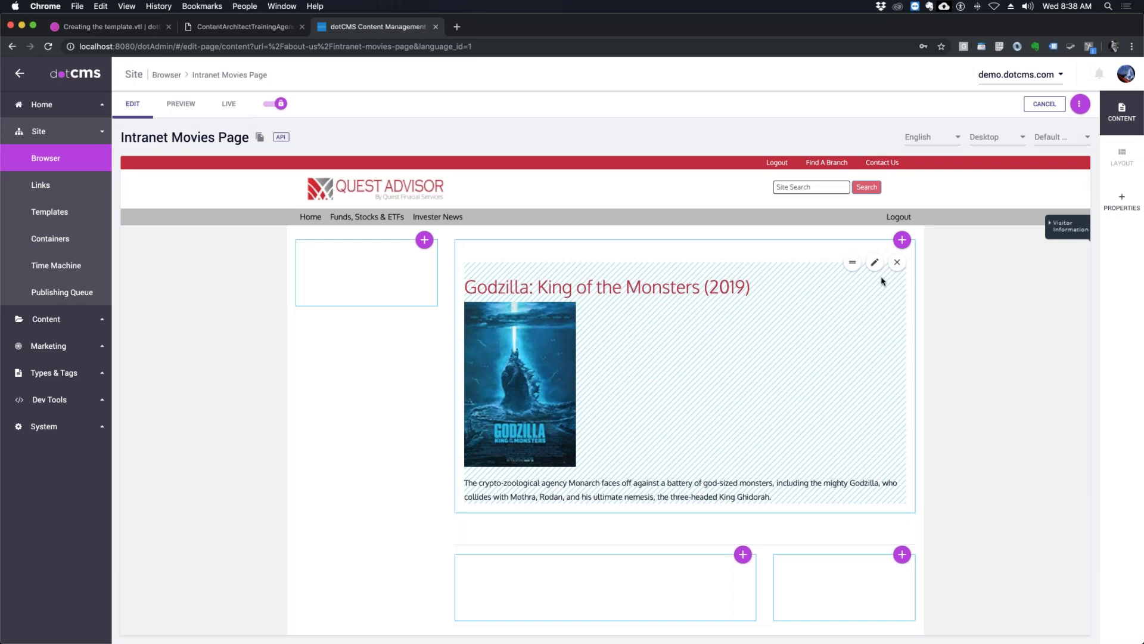
{"action": "left_click", "coordinate": [122, 27]}
- Search the dotCMS docs for 'resize' and open the first result
{"action": "left_click", "coordinate": [219, 47]}
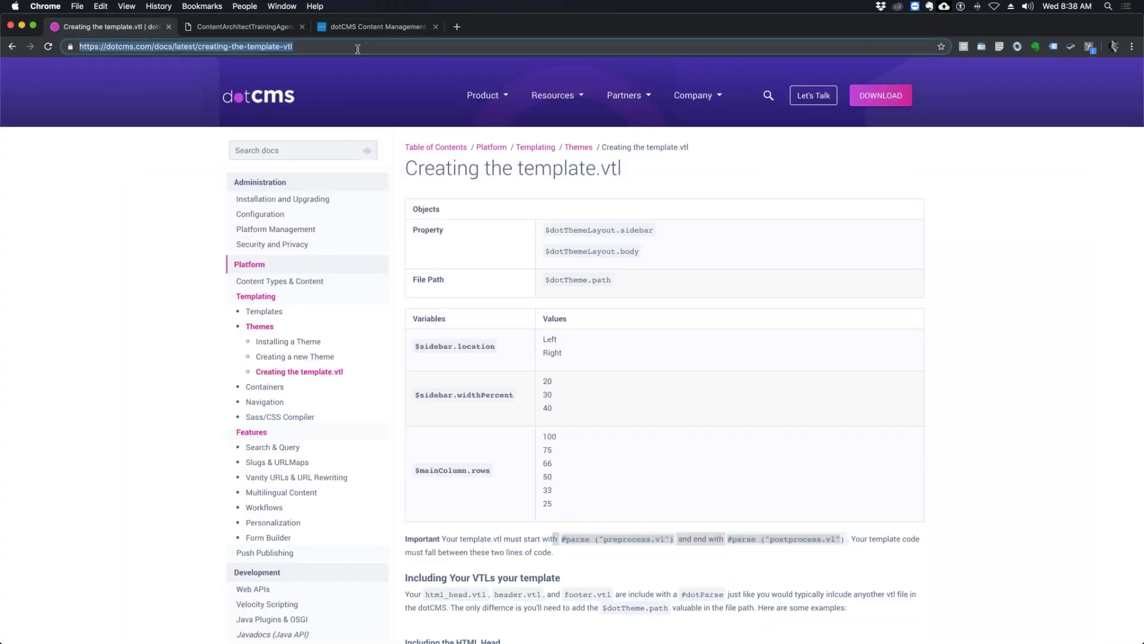
{"action": "left_click", "coordinate": [301, 150]}
{"action": "type", "text": "resize"}
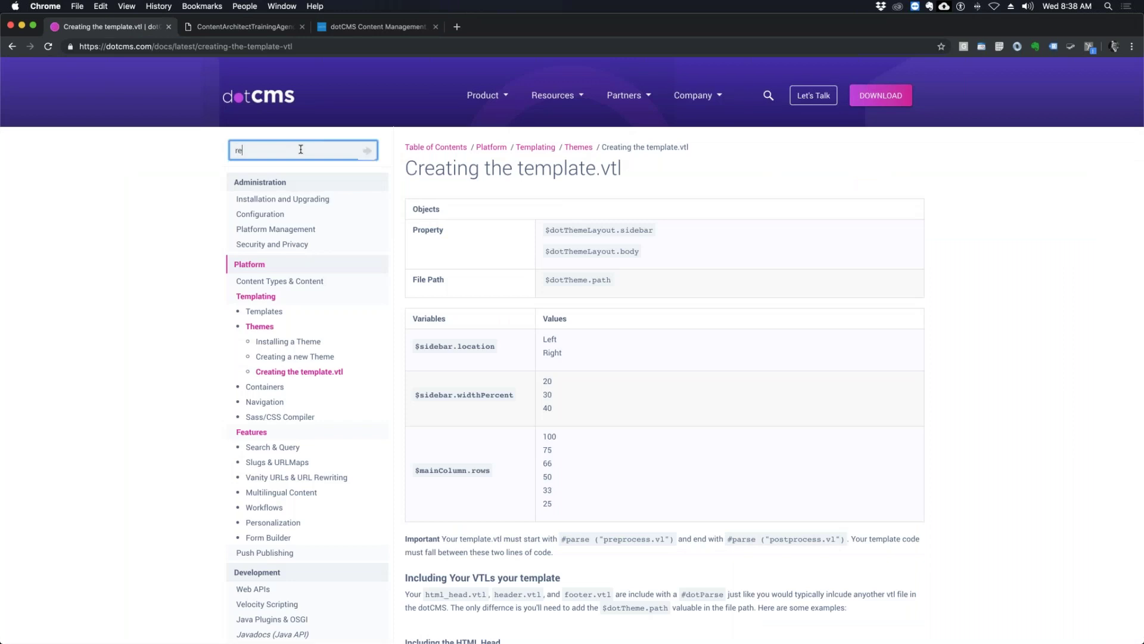
{"action": "key", "text": "Return"}
{"action": "left_click", "coordinate": [543, 186]}
- Scroll to the binary field resize example and examine its newsItem, image and shortyUrl parts
{"action": "scroll", "coordinate": [643, 434], "scroll_direction": "down", "scroll_amount": 2}
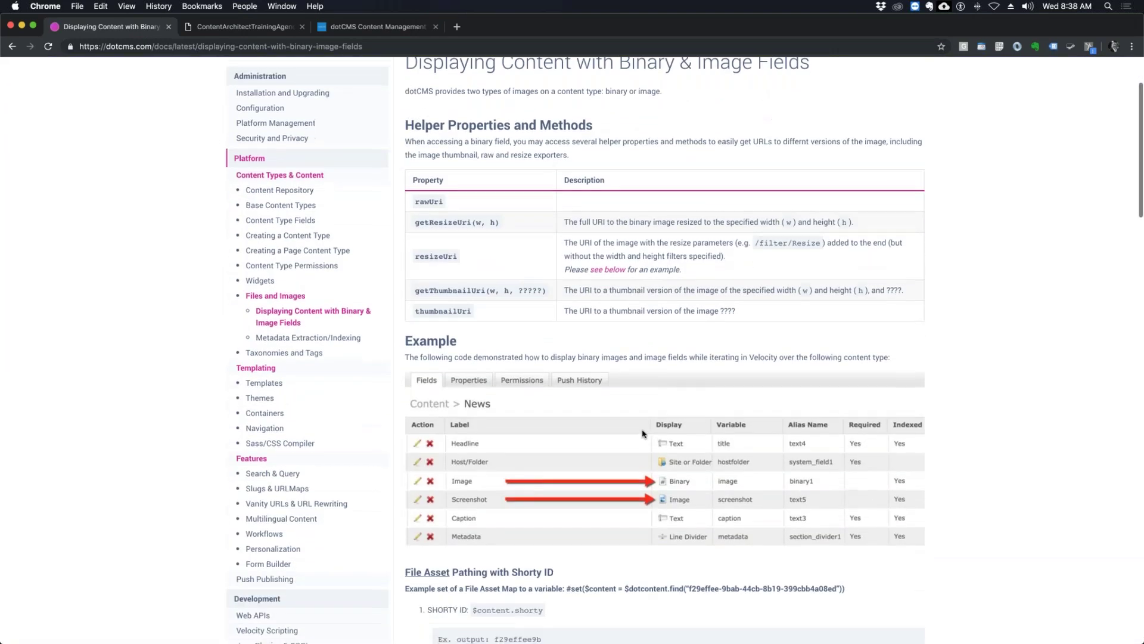
{"action": "scroll", "coordinate": [642, 433], "scroll_direction": "down", "scroll_amount": 5}
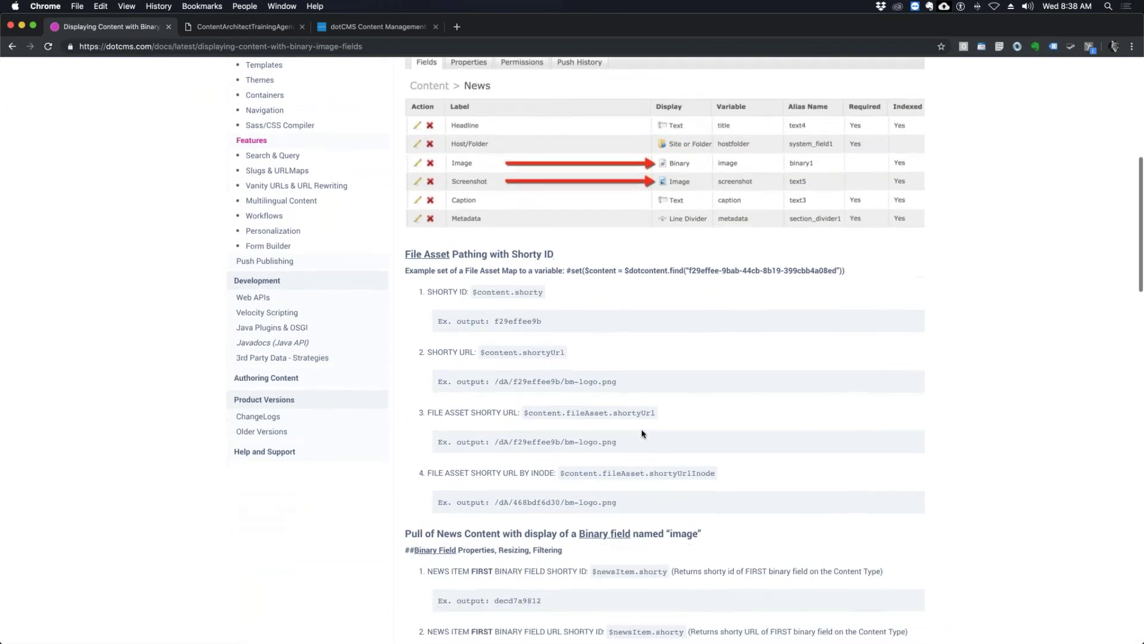
{"action": "scroll", "coordinate": [643, 433], "scroll_direction": "down", "scroll_amount": 5}
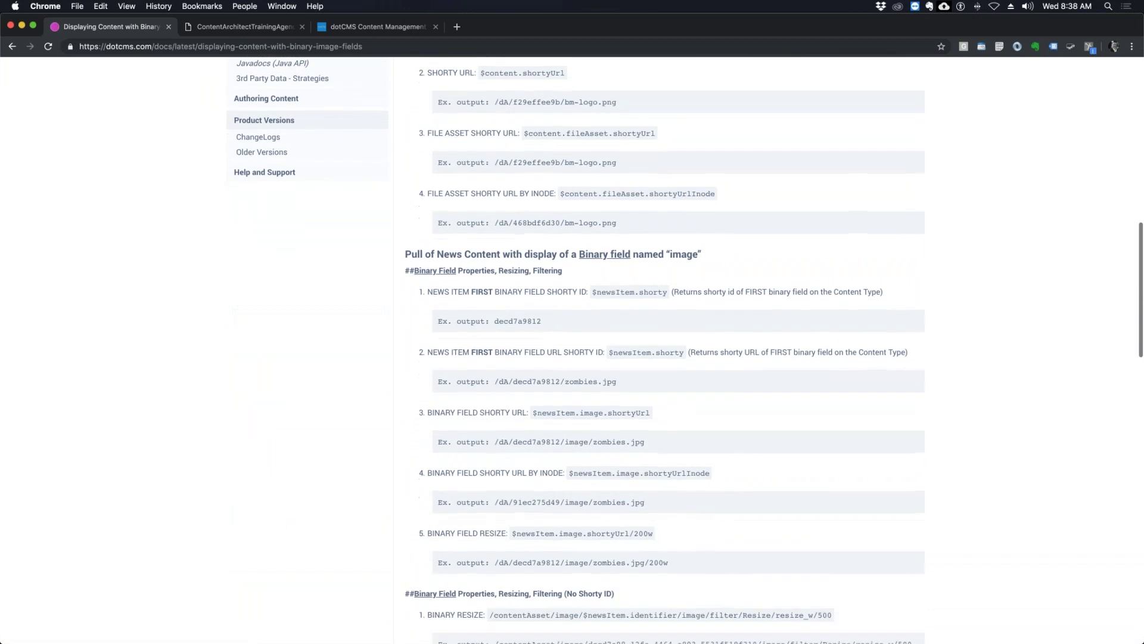
{"action": "scroll", "coordinate": [687, 350], "scroll_direction": "down", "scroll_amount": 1}
{"action": "scroll", "coordinate": [686, 351], "scroll_direction": "down", "scroll_amount": 3}
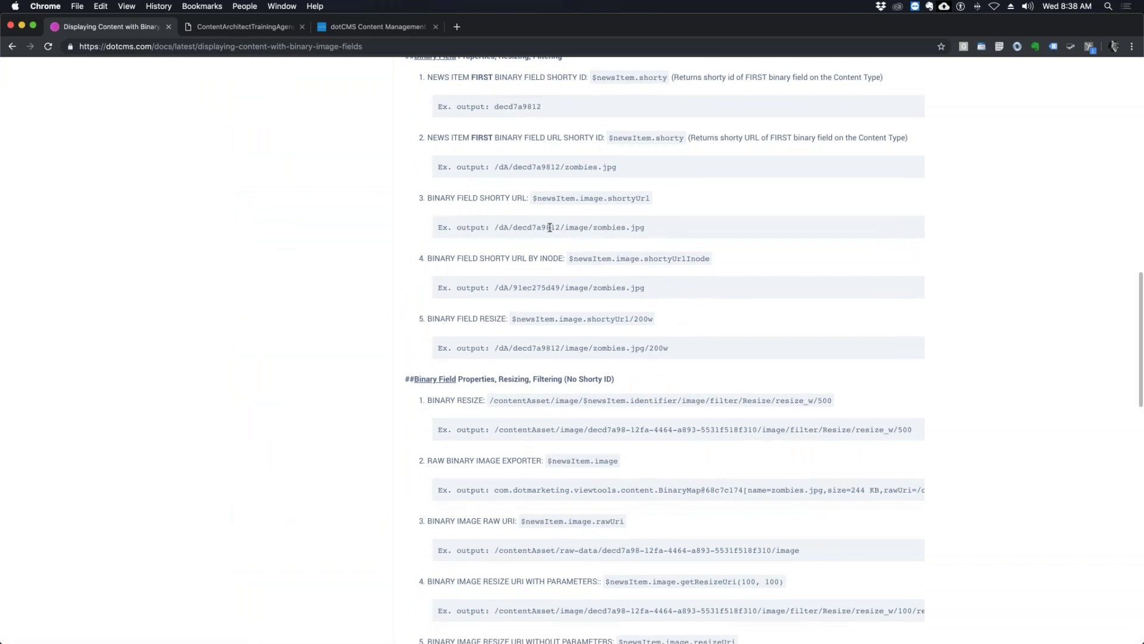
{"action": "scroll", "coordinate": [651, 271], "scroll_direction": "up", "scroll_amount": 2}
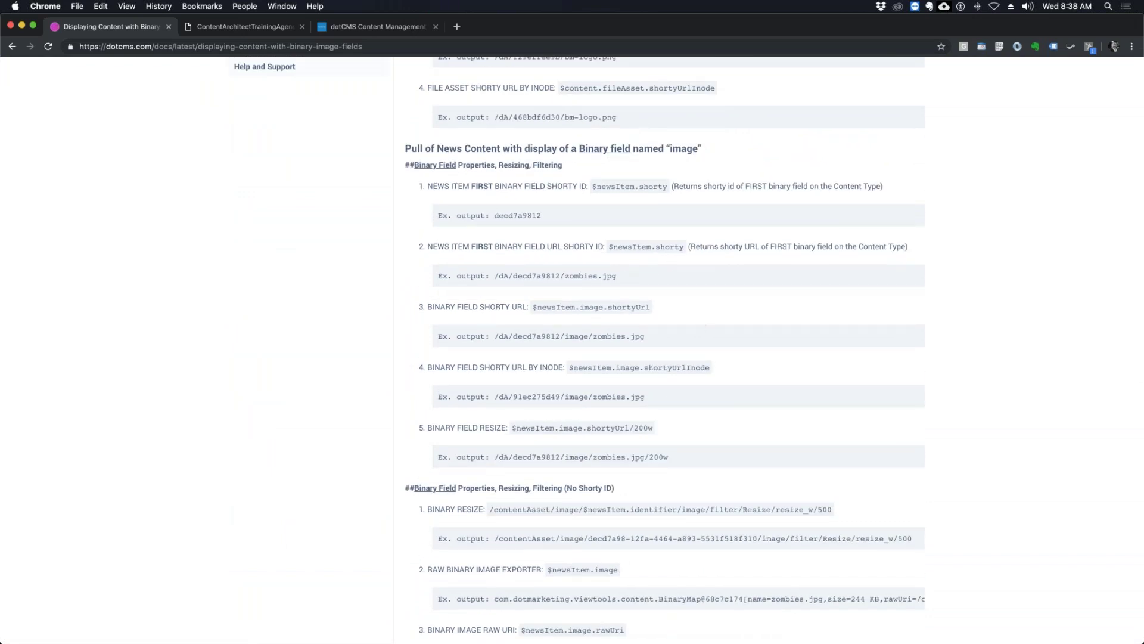
{"action": "scroll", "coordinate": [628, 357], "scroll_direction": "down", "scroll_amount": 1}
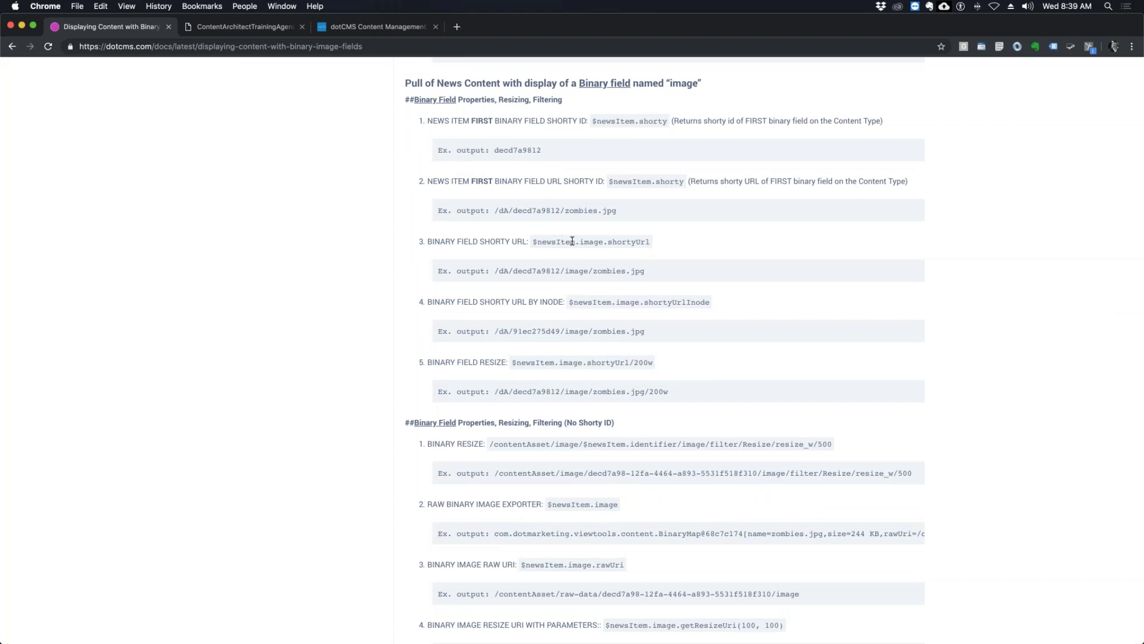
{"action": "left_click_drag", "start_coordinate": [576, 241], "coordinate": [537, 241]}
{"action": "left_click_drag", "start_coordinate": [603, 242], "coordinate": [579, 241]}
{"action": "left_click_drag", "start_coordinate": [649, 241], "coordinate": [608, 242]}
- Copy the $newsItem.image.shortyUrl/200w example and return to the Intranet Movies Page editor
{"action": "left_click_drag", "start_coordinate": [438, 271], "coordinate": [499, 270]}
{"action": "left_click_drag", "start_coordinate": [662, 274], "coordinate": [560, 271]}
{"action": "left_click", "coordinate": [653, 365]}
{"action": "left_click_drag", "start_coordinate": [654, 363], "coordinate": [512, 362]}
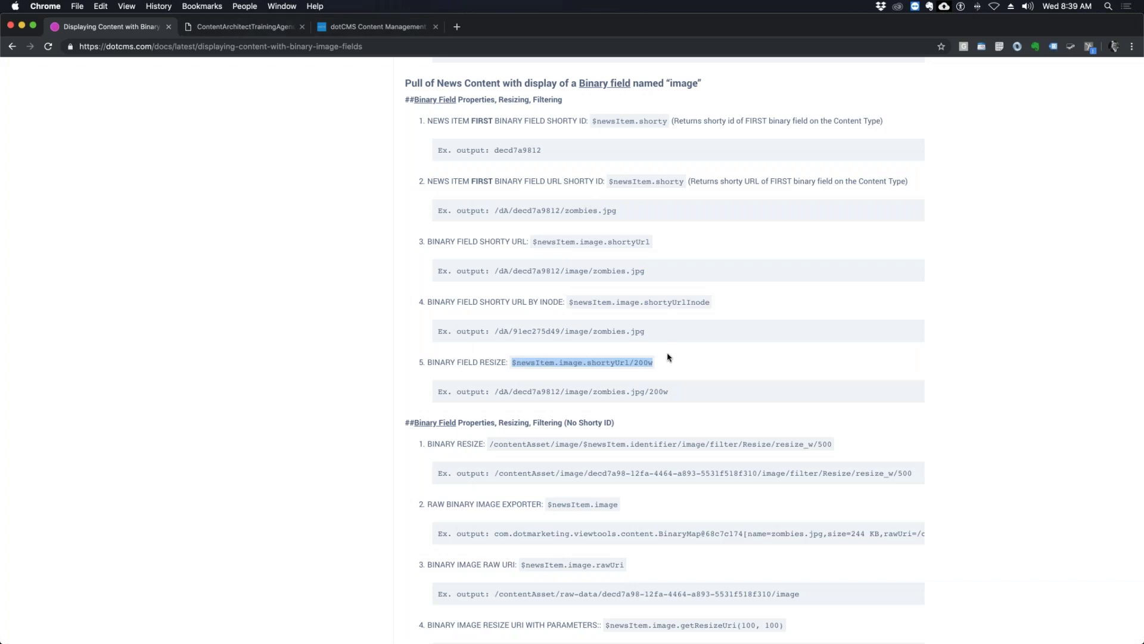
{"action": "key", "text": "super+c"}
{"action": "left_click", "coordinate": [220, 27]}
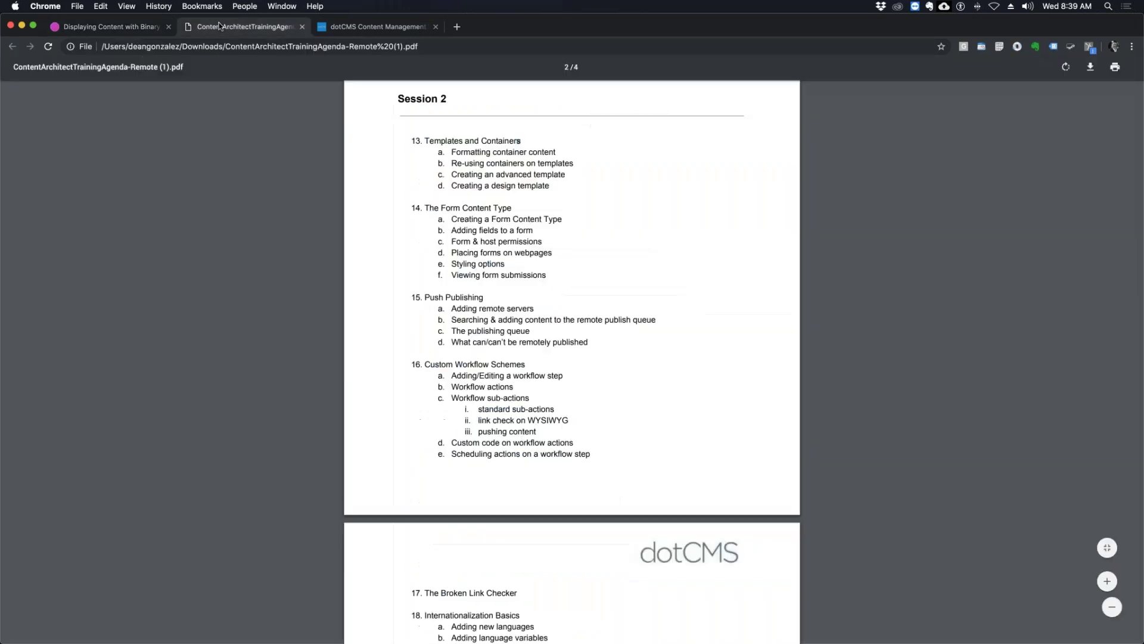
{"action": "left_click", "coordinate": [365, 27]}
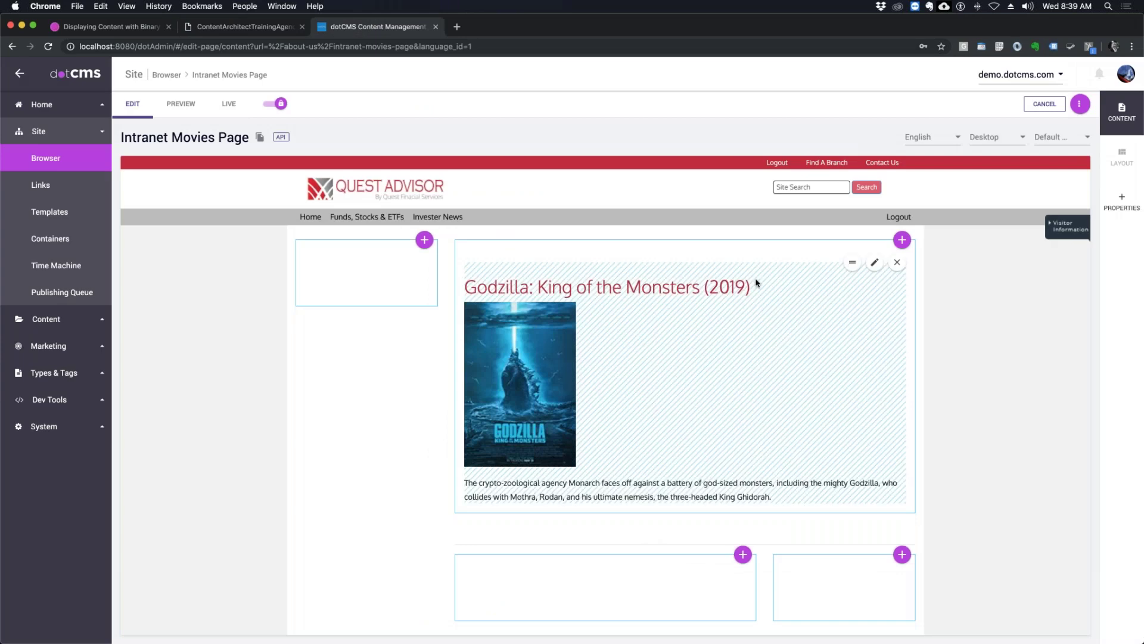
- Open Movies Container from the Containers list and show its Movies content type code
{"action": "left_click", "coordinate": [52, 239]}
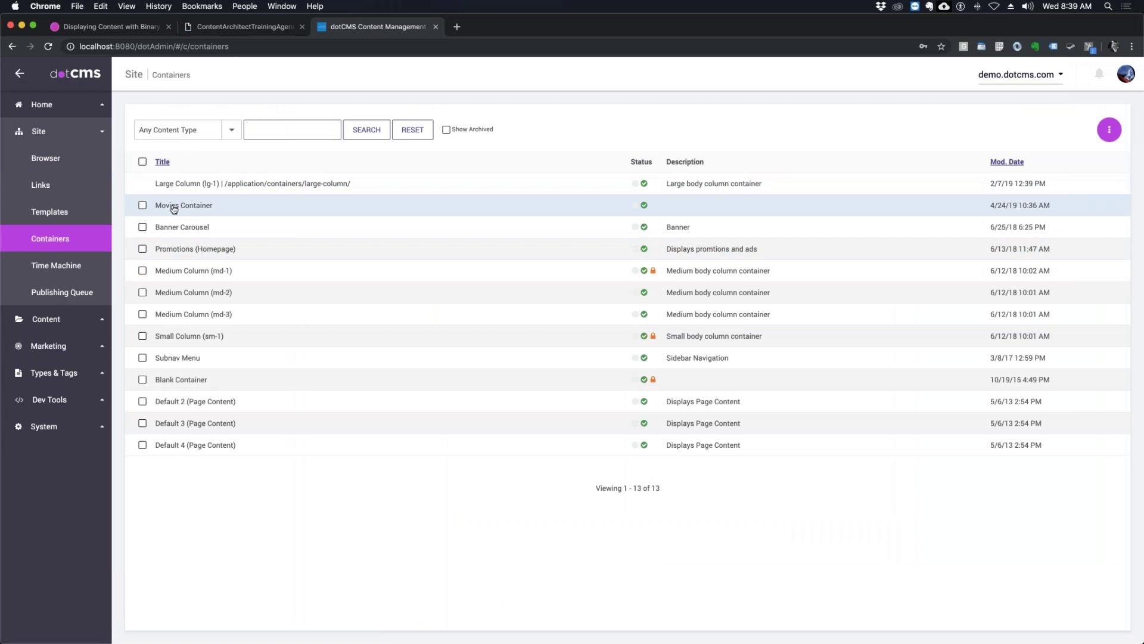
{"action": "left_click", "coordinate": [173, 205]}
{"action": "scroll", "coordinate": [349, 468], "scroll_direction": "down", "scroll_amount": 5}
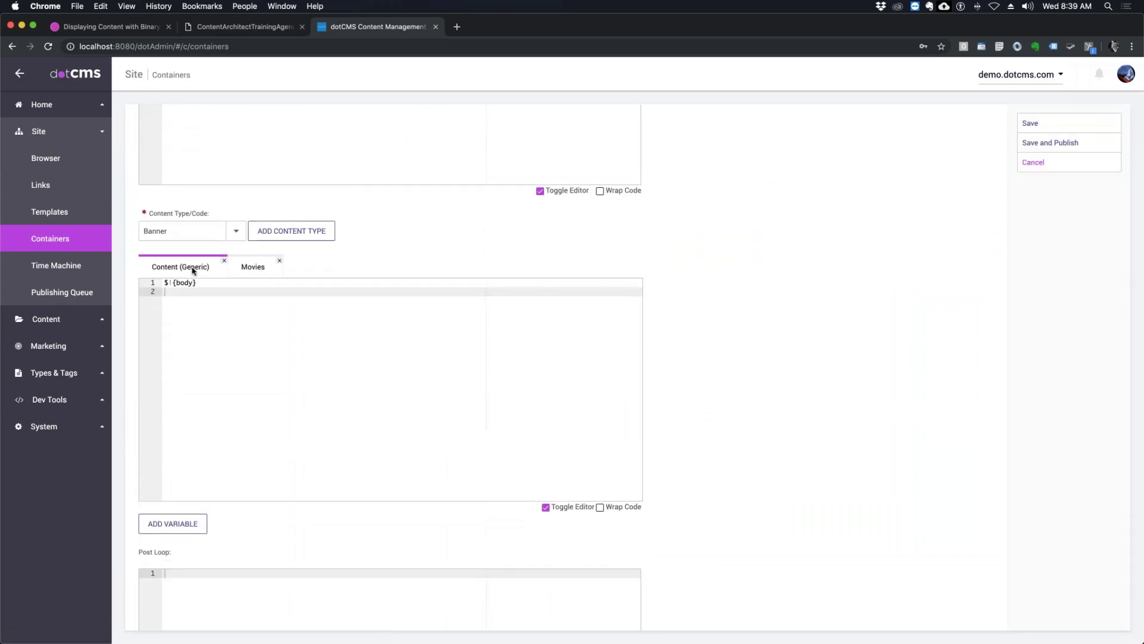
{"action": "left_click", "coordinate": [265, 269]}
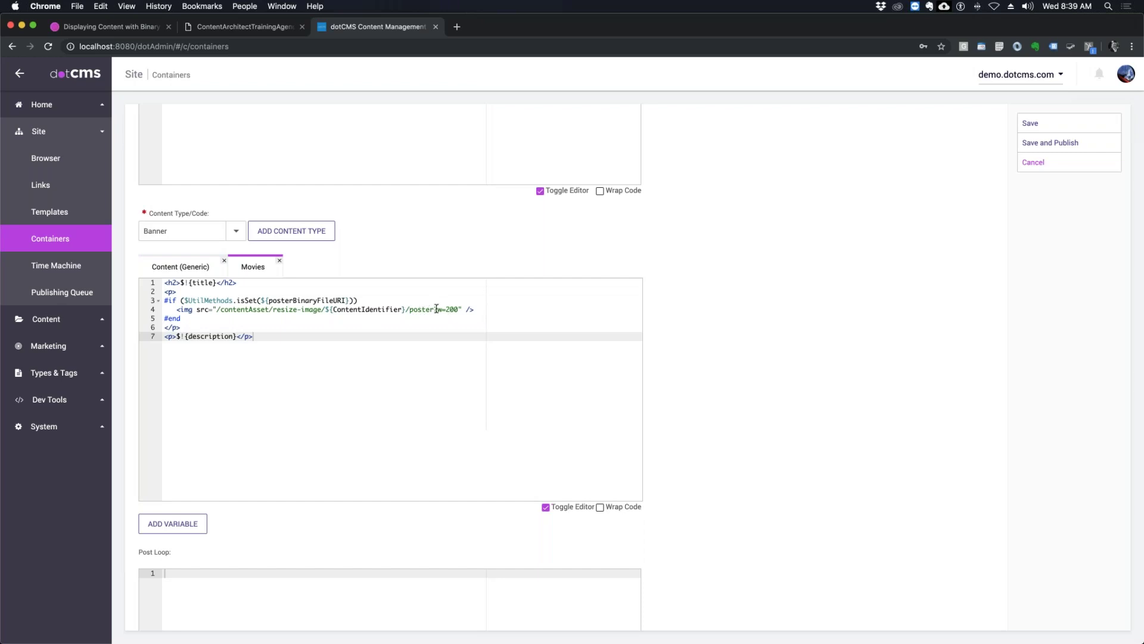
- Paste the copied resize example over line 4's image path and delete $newsItem
{"action": "left_click", "coordinate": [438, 309]}
{"action": "left_click_drag", "start_coordinate": [458, 309], "coordinate": [218, 310]}
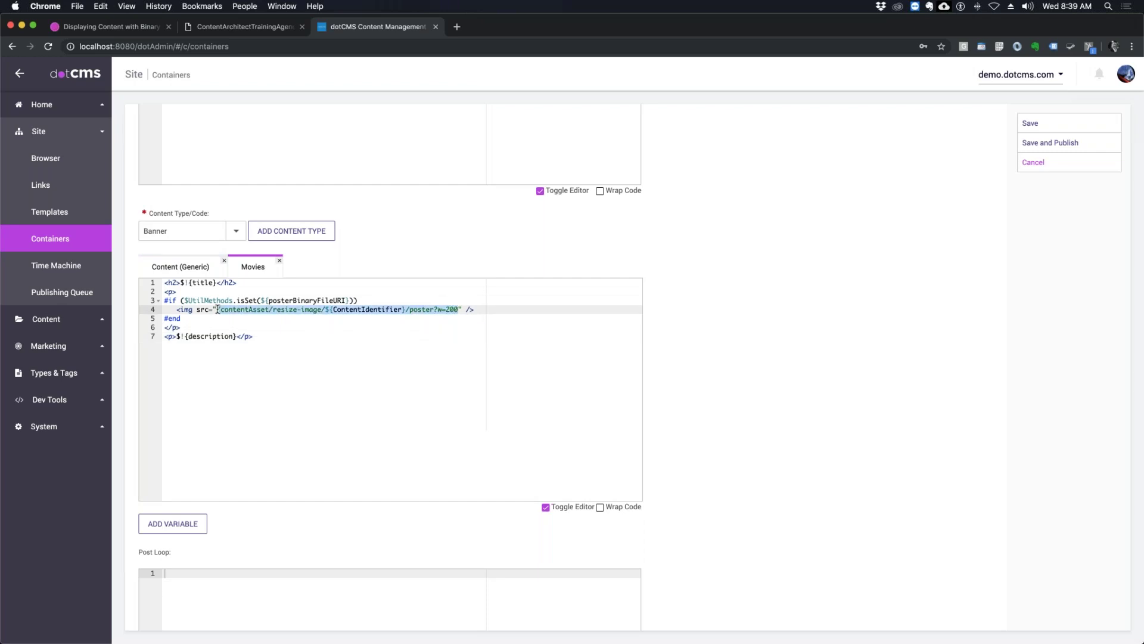
{"action": "key", "text": "super+v"}
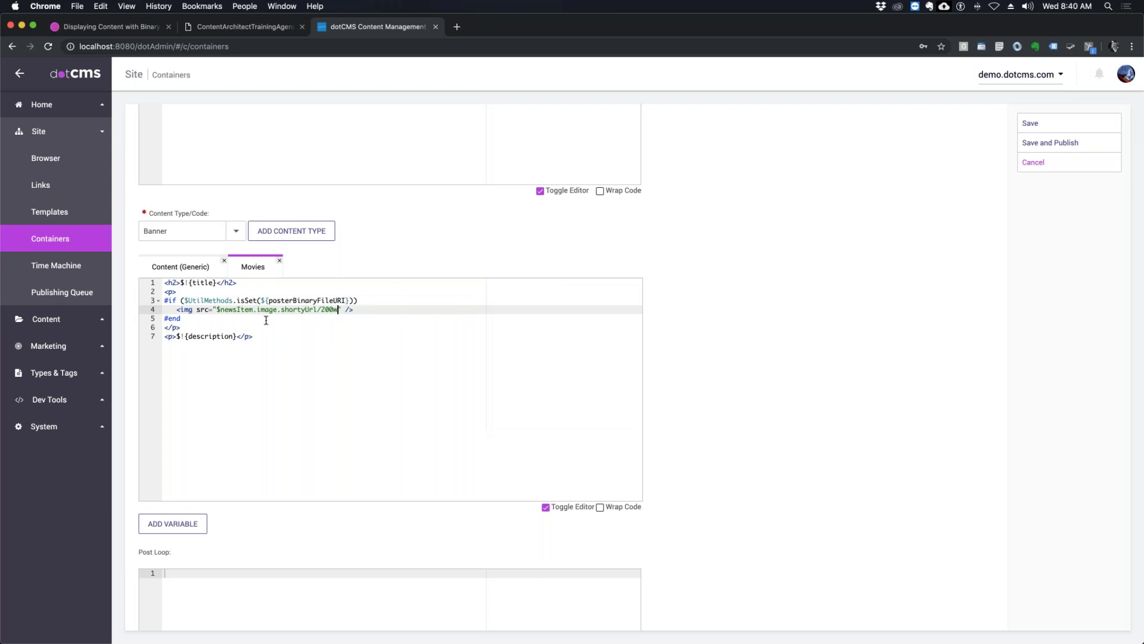
{"action": "left_click", "coordinate": [249, 311]}
{"action": "left_click_drag", "start_coordinate": [248, 312], "coordinate": [220, 314]}
{"action": "key", "text": "BackSpace"}
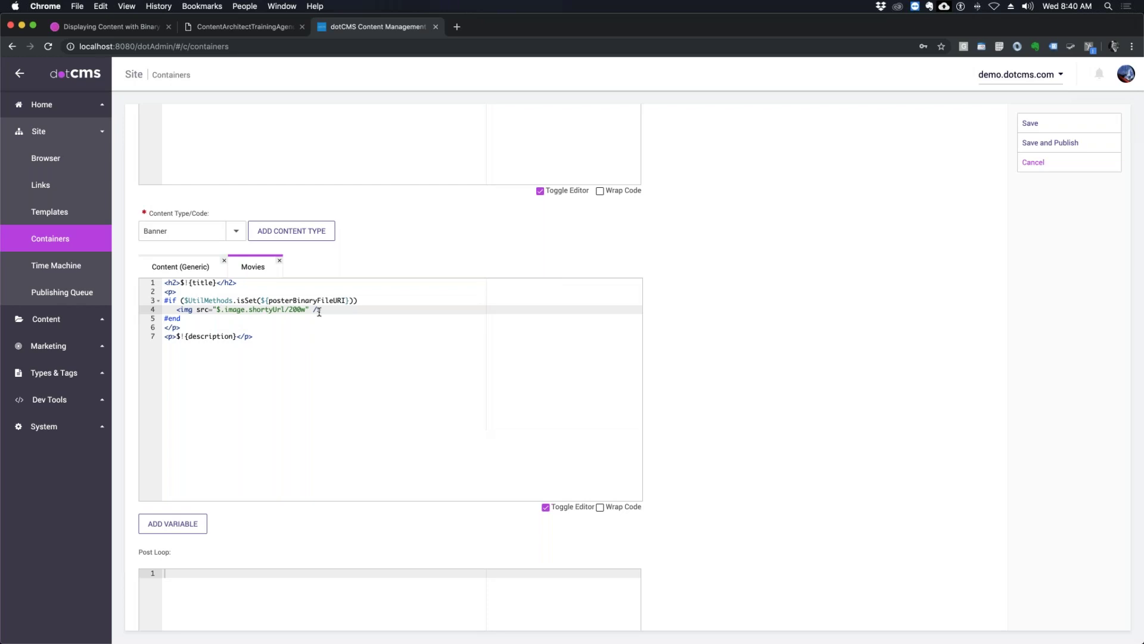
{"action": "key", "text": "BackSpace"}
- Rewrite the image path as $!{CONTENT.identifier}.poster.shortyUrl/200w
{"action": "type", "text": "$!{CONTENT"}
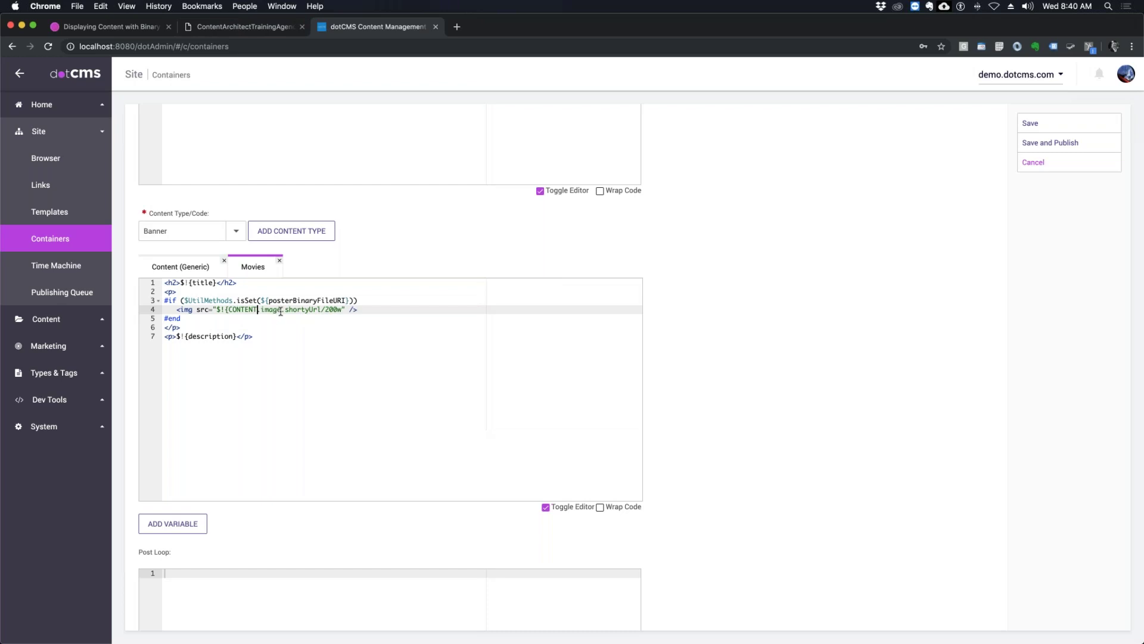
{"action": "left_click_drag", "start_coordinate": [282, 310], "coordinate": [261, 310]}
{"action": "type", "text": "poster"}
{"action": "left_click", "coordinate": [257, 310]}
{"action": "type", "text": ".identifier"}
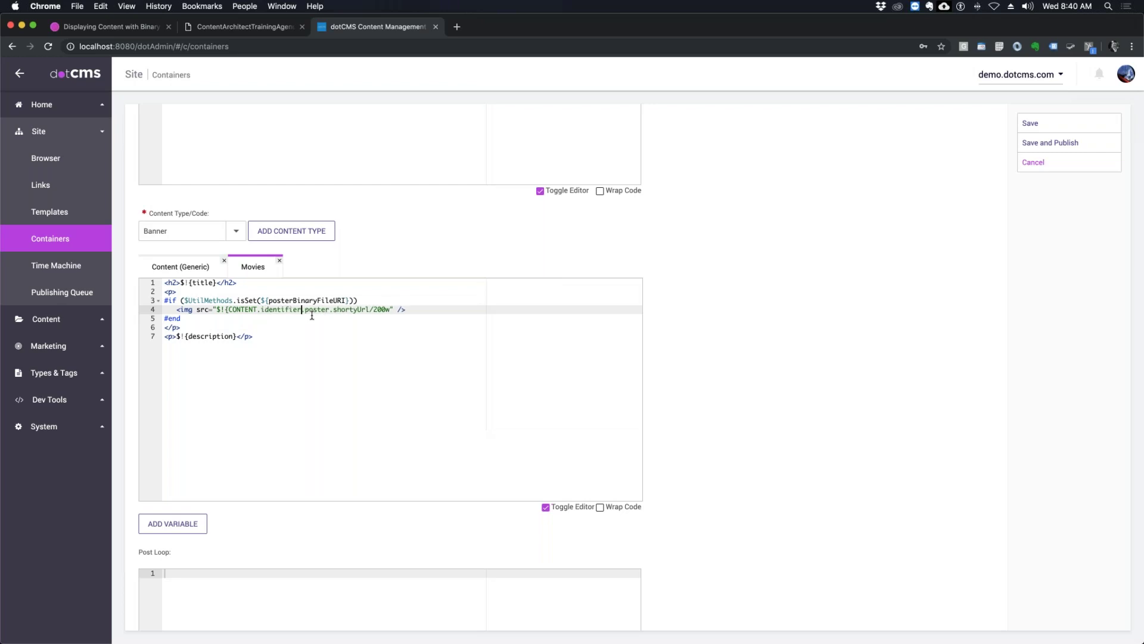
{"action": "type", "text": "}"}
- Copy $!{CONTENT.identifier} and paste it on a new line below the title heading
{"action": "left_click_drag", "start_coordinate": [305, 310], "coordinate": [217, 311]}
{"action": "key", "text": "super+c"}
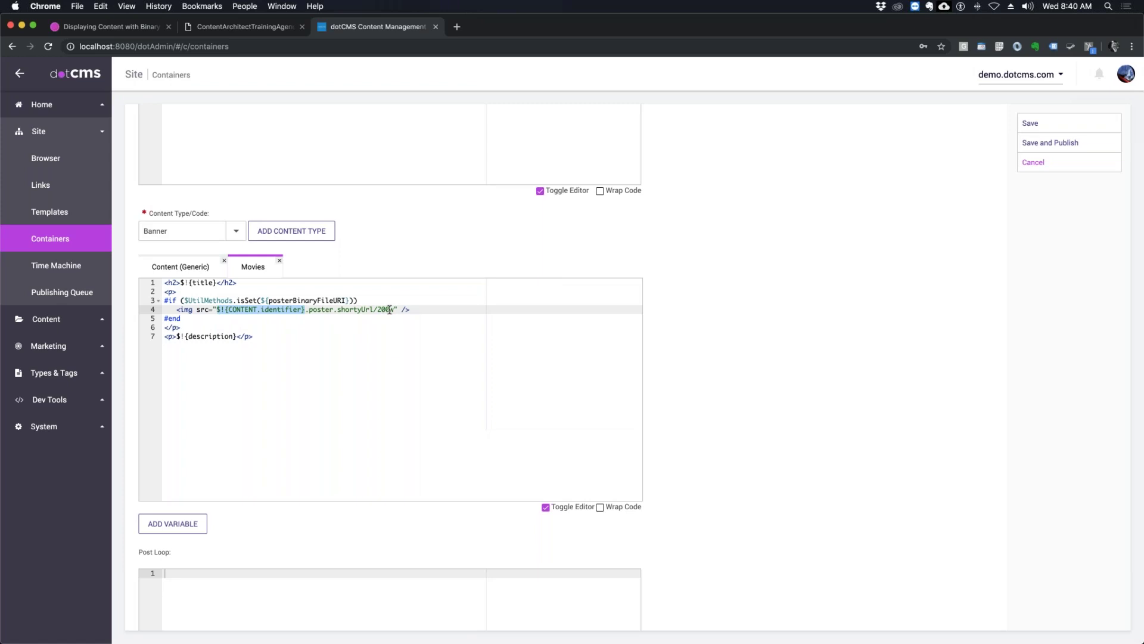
{"action": "left_click", "coordinate": [179, 292]}
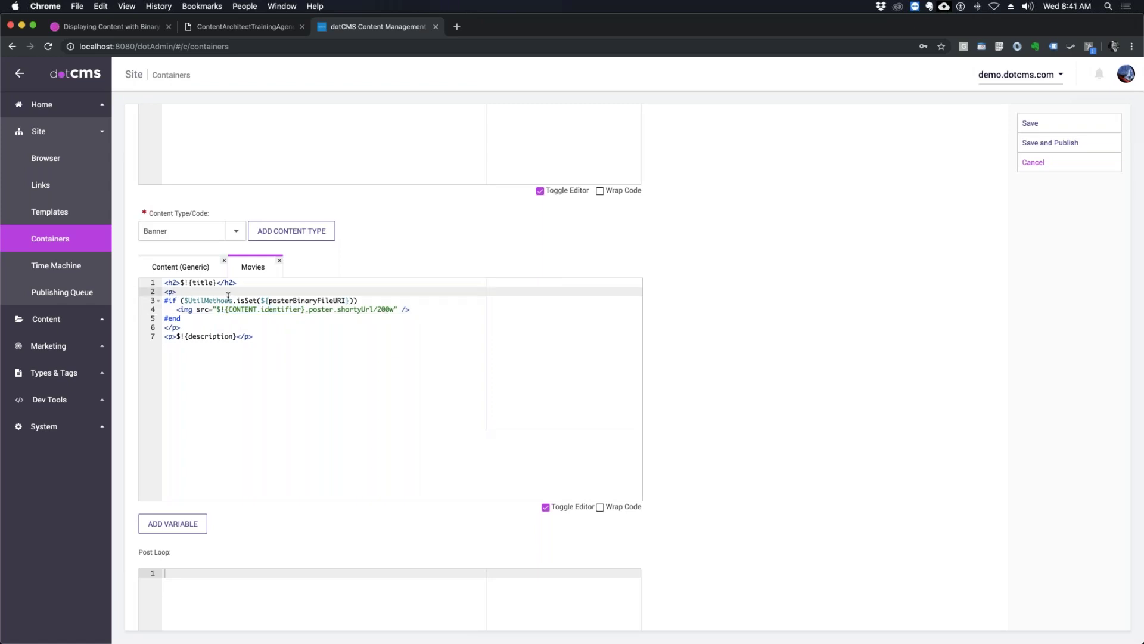
{"action": "left_click", "coordinate": [259, 282]}
{"action": "key", "text": "Return"}
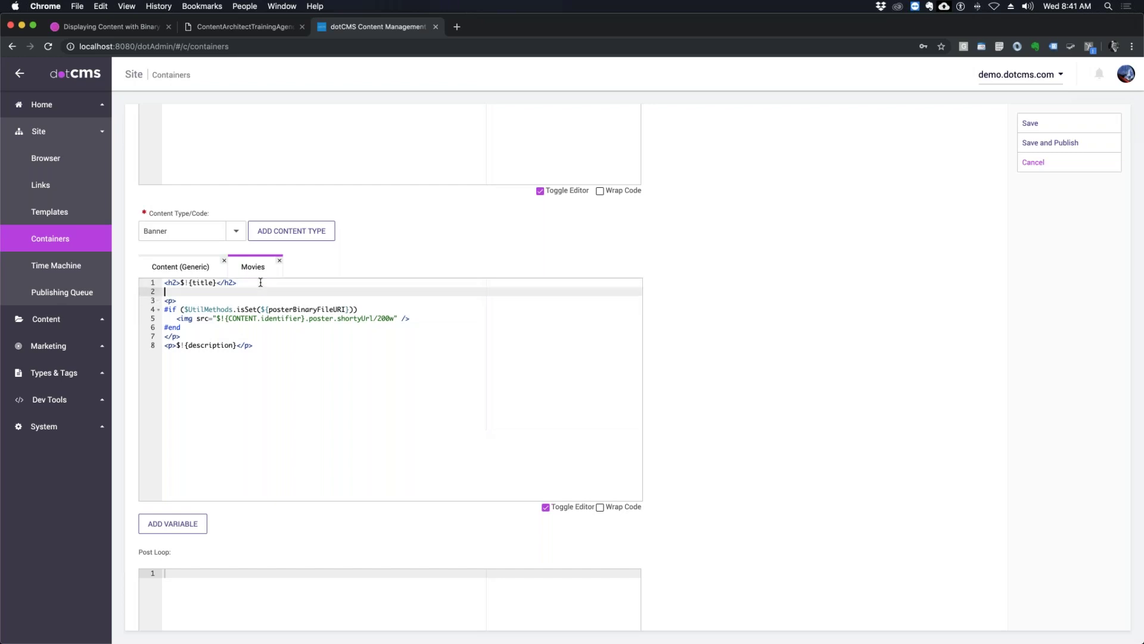
{"action": "key", "text": "super+v"}
{"action": "mouse_move", "coordinate": [2, 189]}
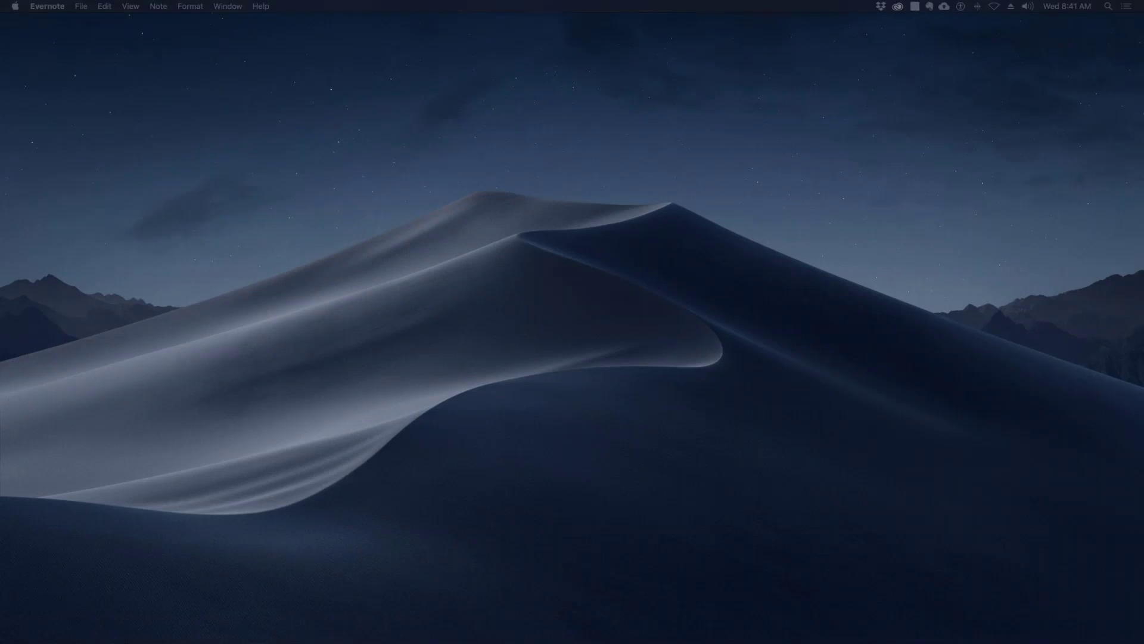
{"action": "key", "text": "ctrl+Left"}
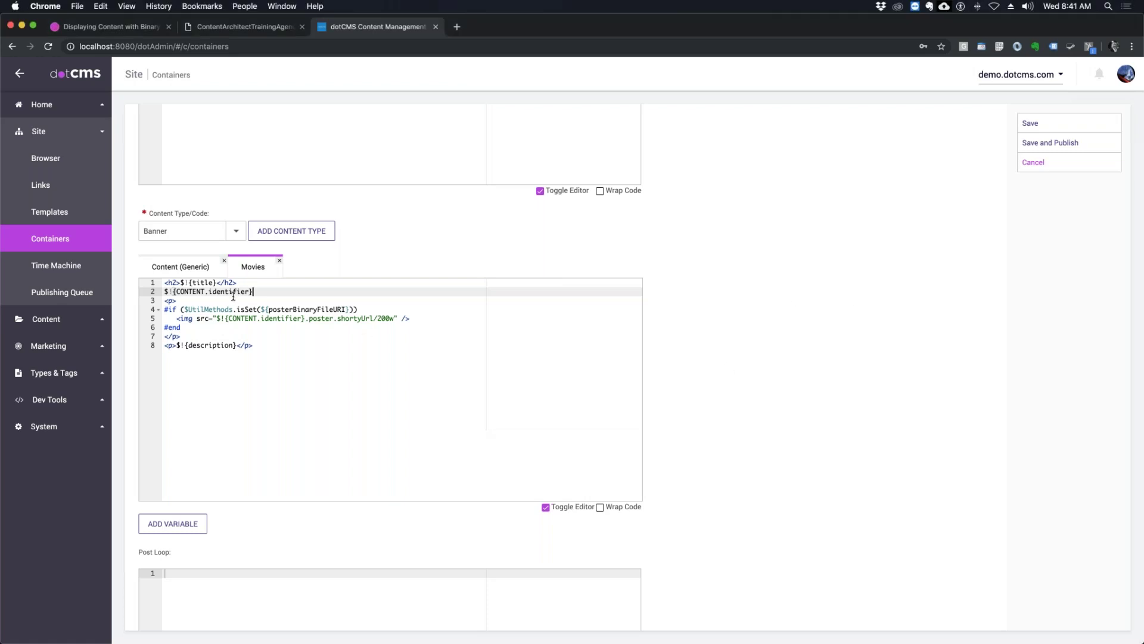
- Delete '.identifier' so line 2 of the Movies template reads $!{CONTENT}, then save and publish
{"action": "left_click_drag", "start_coordinate": [249, 292], "coordinate": [205, 294]}
{"action": "key", "text": "BackSpace"}
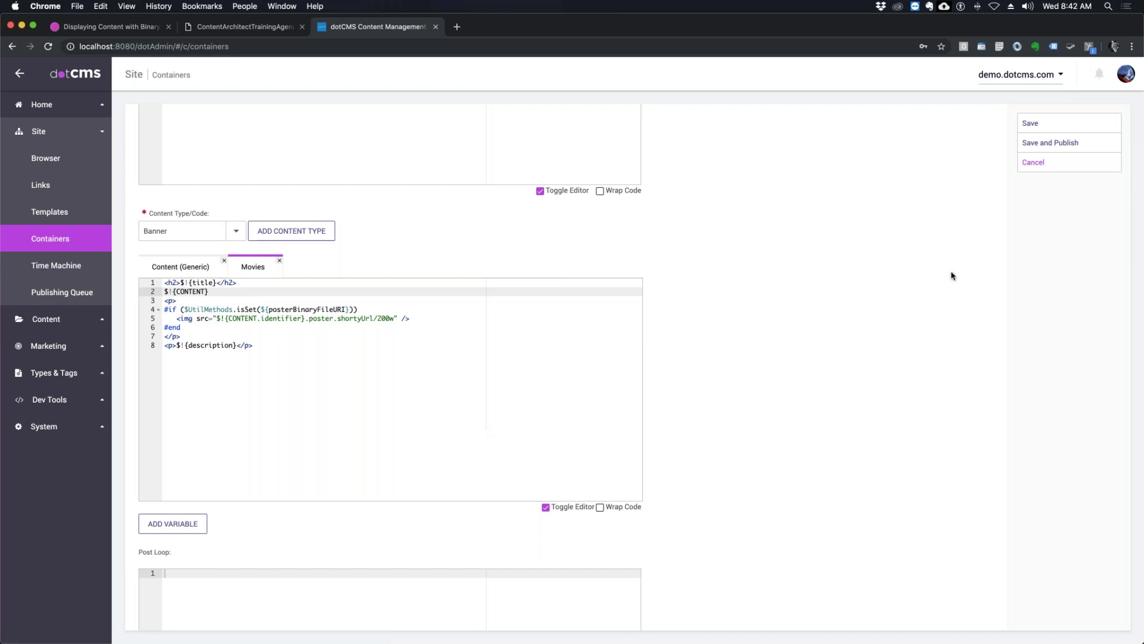
{"action": "left_click", "coordinate": [1054, 143]}
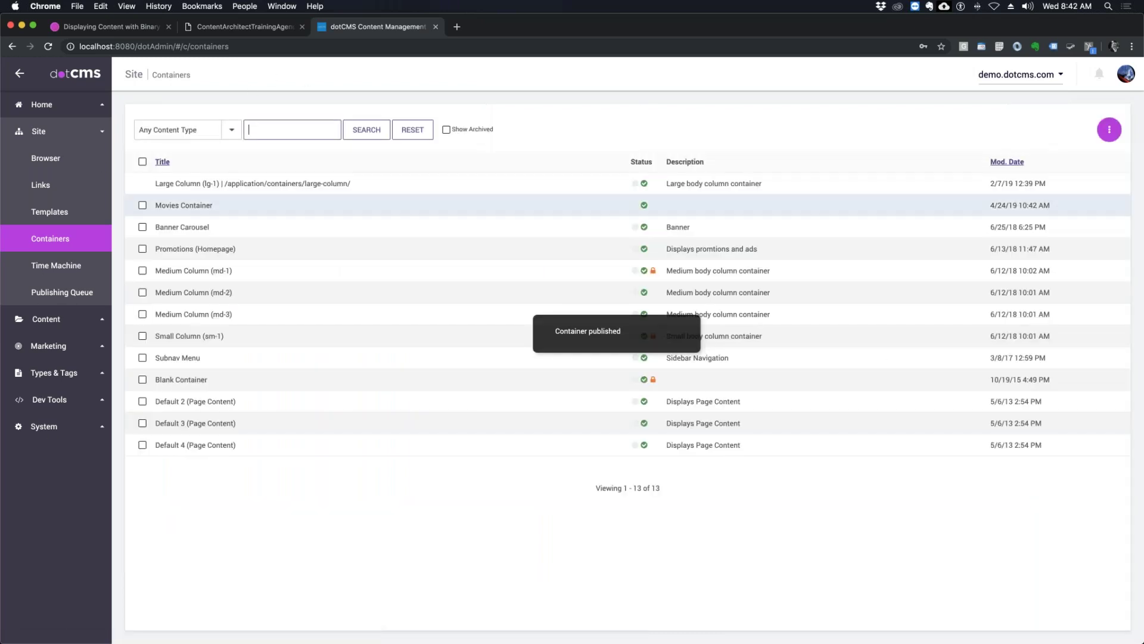
- Open the Site Browser in a new tab and rearrange the dotCMS tabs
{"action": "right_click", "coordinate": [43, 160]}
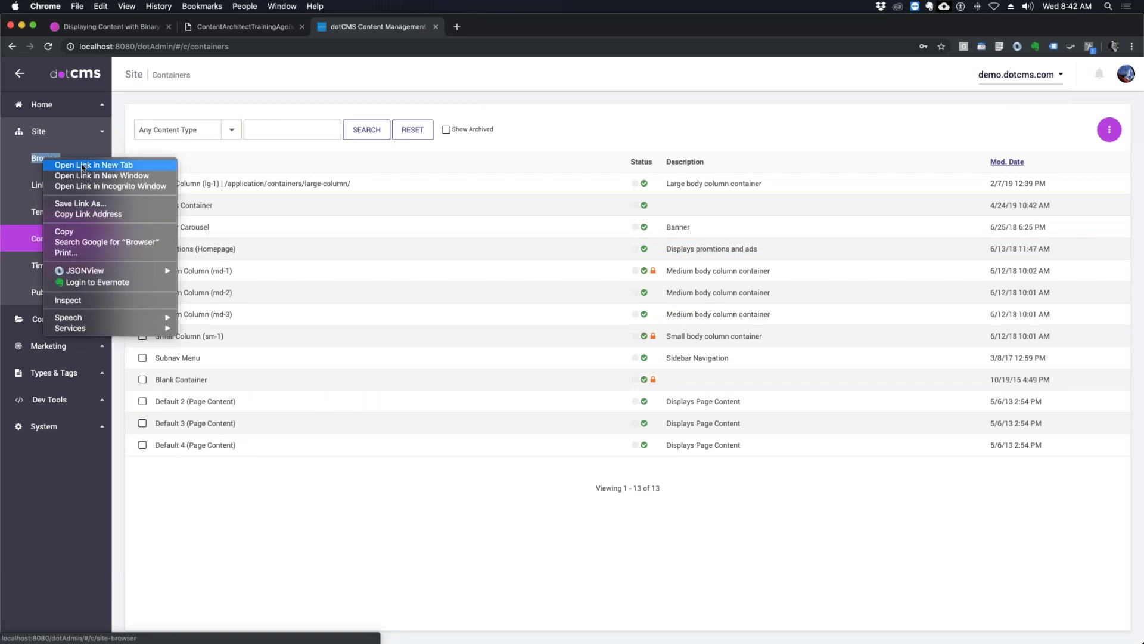
{"action": "left_click", "coordinate": [77, 165]}
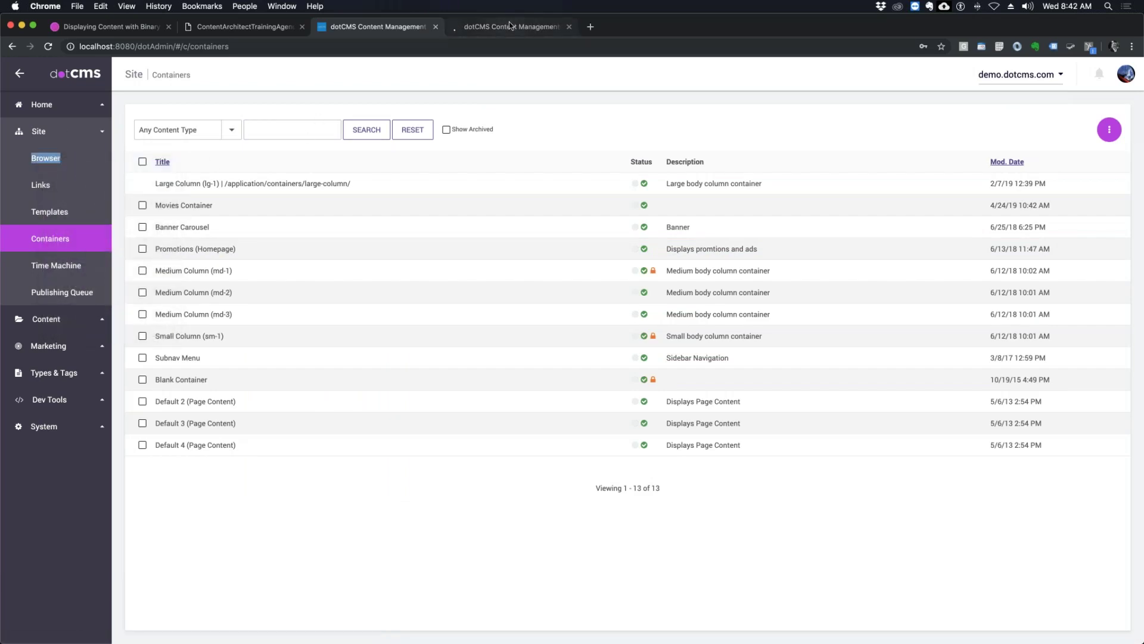
{"action": "left_click_drag", "start_coordinate": [504, 26], "coordinate": [249, 26]}
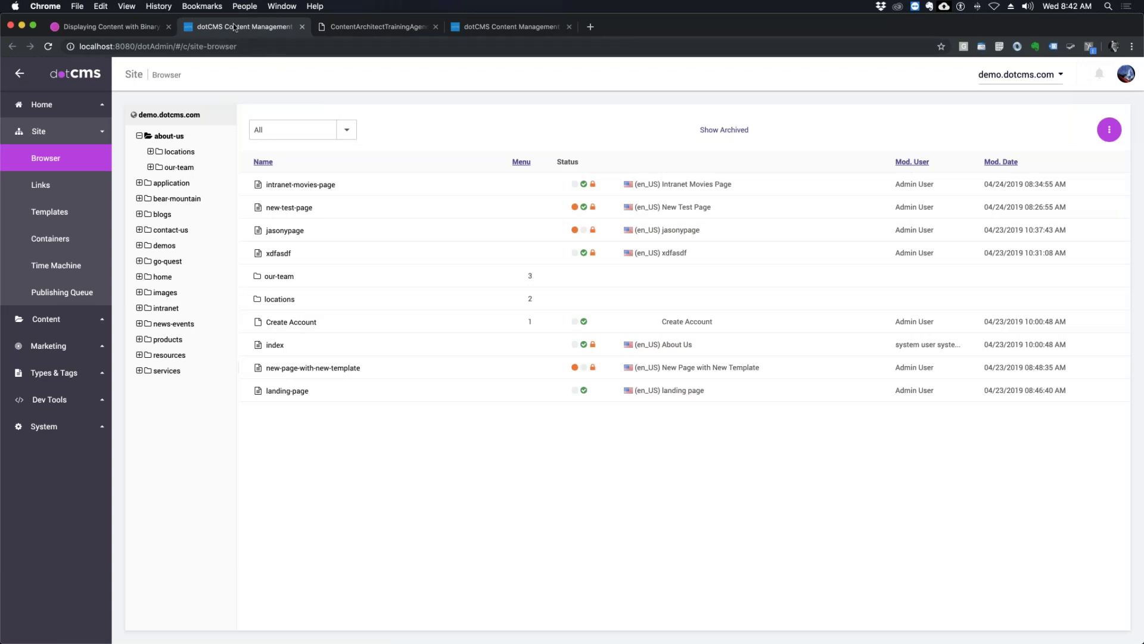
{"action": "left_click_drag", "start_coordinate": [492, 27], "coordinate": [315, 25]}
- Open intranet-movies-page in the page editor, then go back to the site browser tab
{"action": "left_click", "coordinate": [45, 158]}
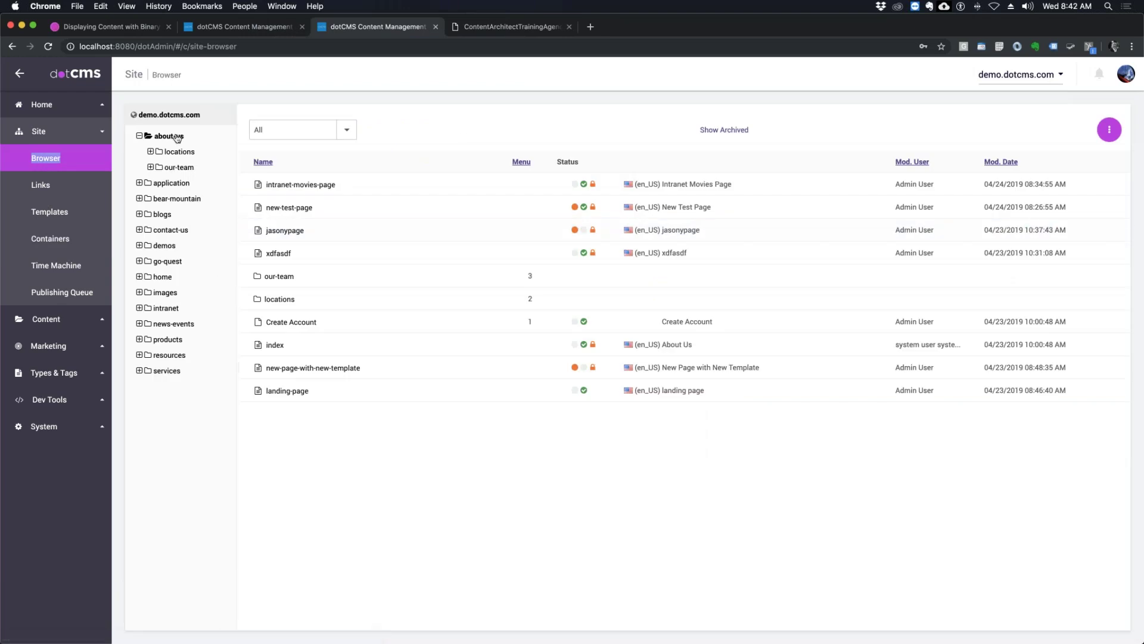
{"action": "left_click", "coordinate": [275, 184]}
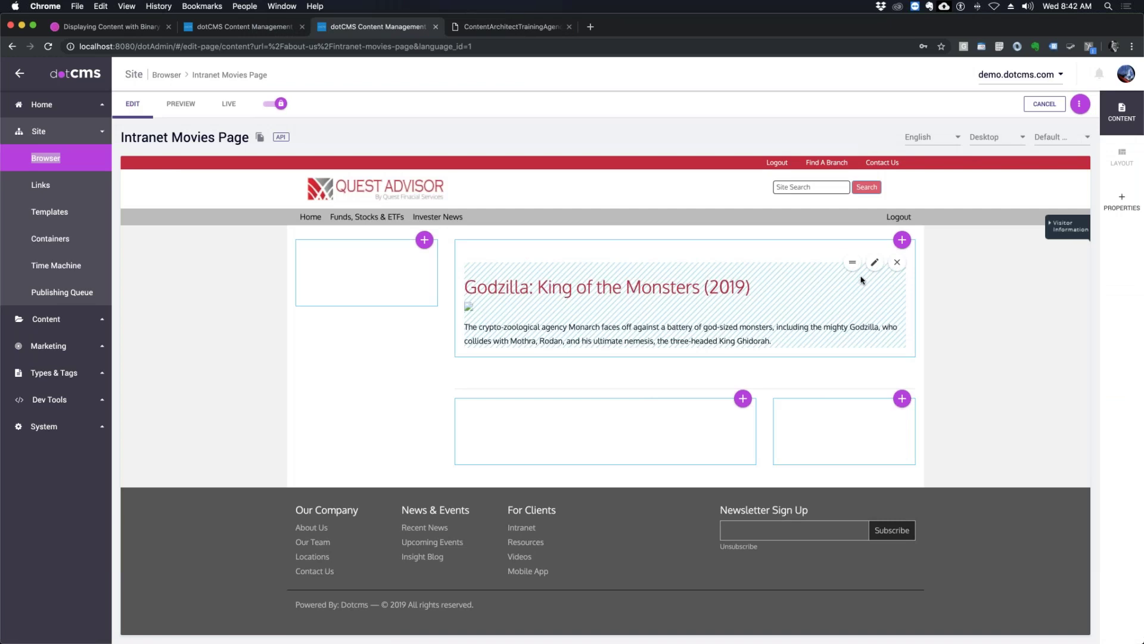
{"action": "left_click", "coordinate": [233, 25]}
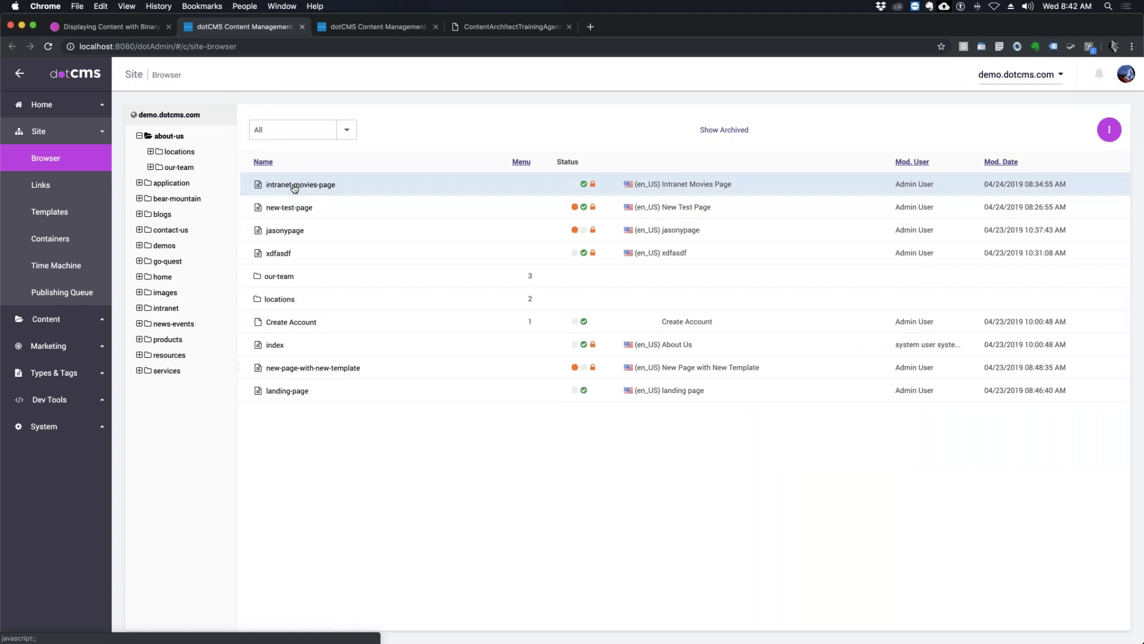
- Restore line 2 of the Movies Container template to $!{CONTENT.identifier} and publish the container
{"action": "left_click", "coordinate": [51, 240]}
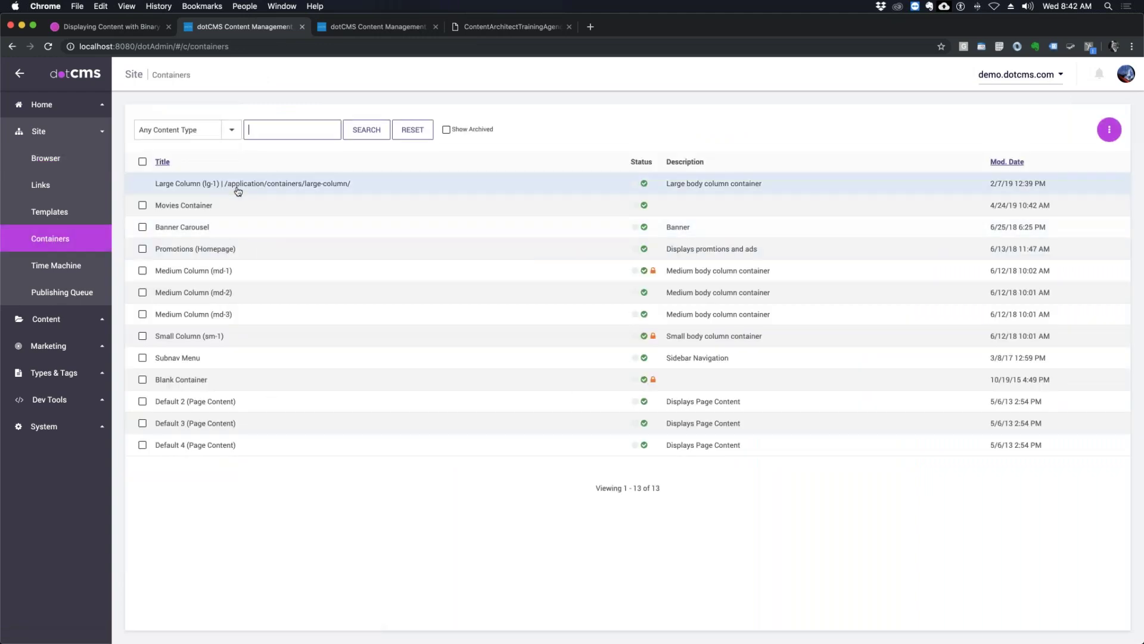
{"action": "left_click", "coordinate": [195, 208]}
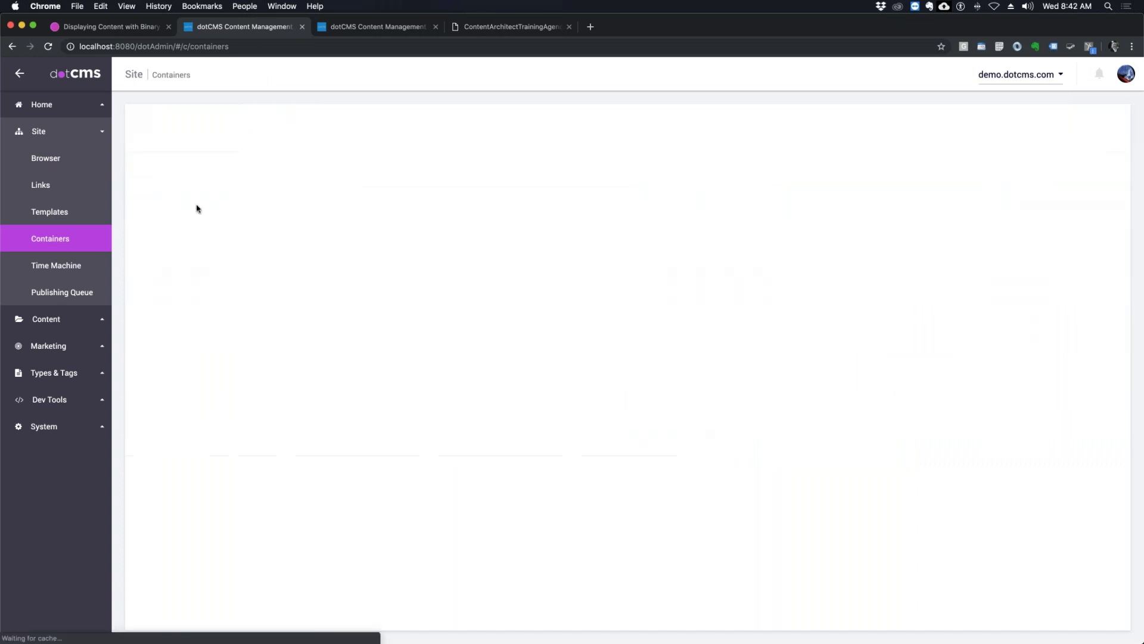
{"action": "scroll", "coordinate": [334, 471], "scroll_direction": "down", "scroll_amount": 10}
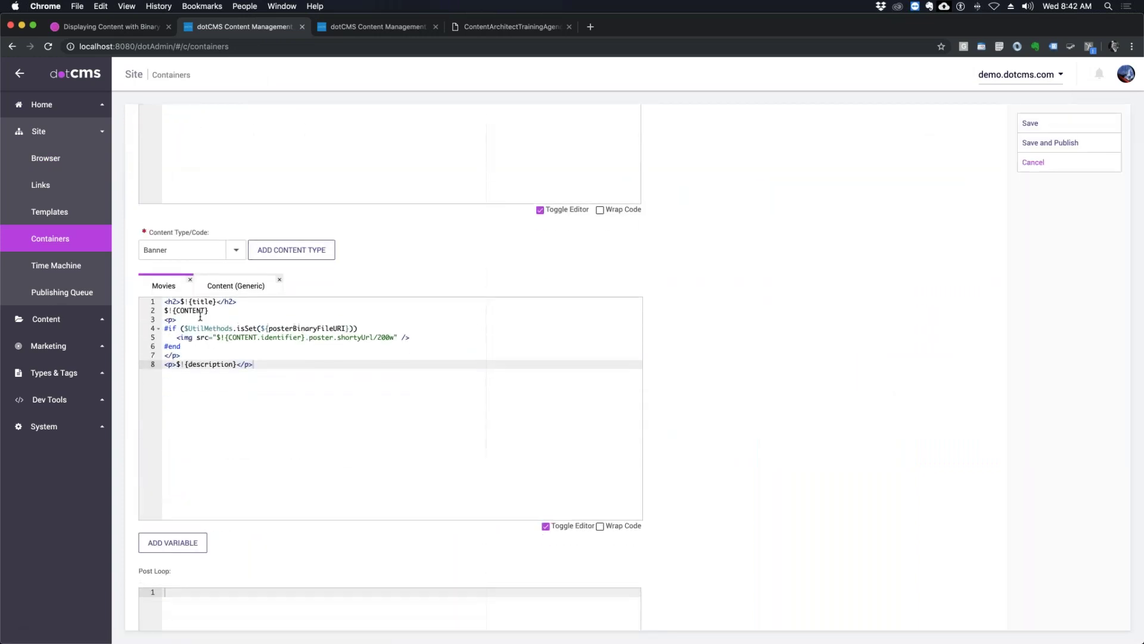
{"action": "left_click", "coordinate": [205, 314]}
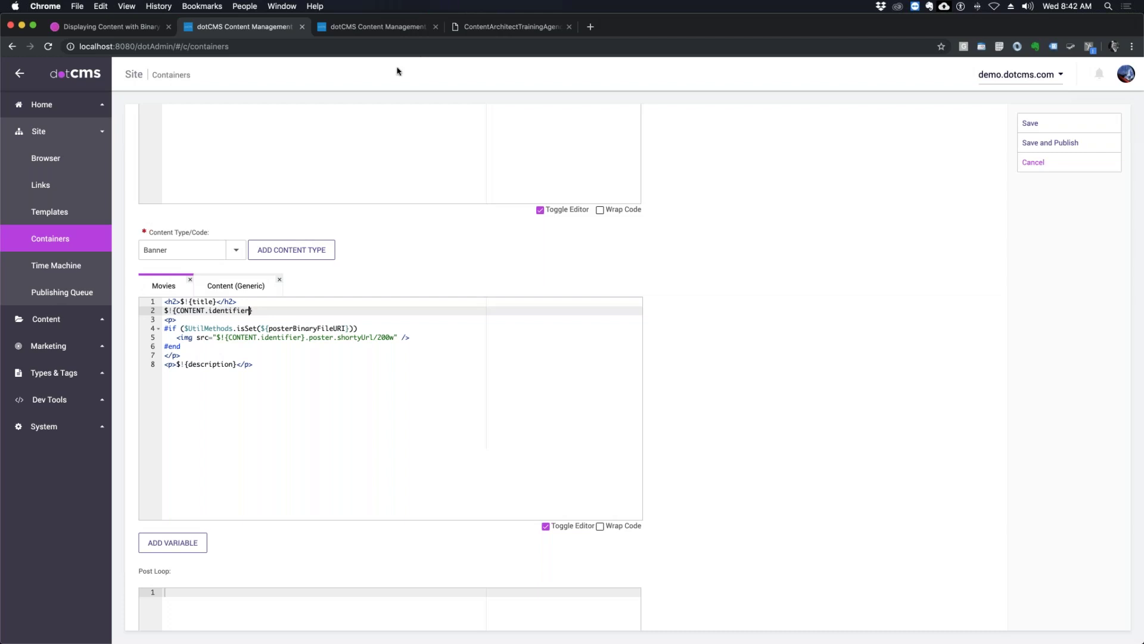
{"action": "left_click", "coordinate": [1060, 143]}
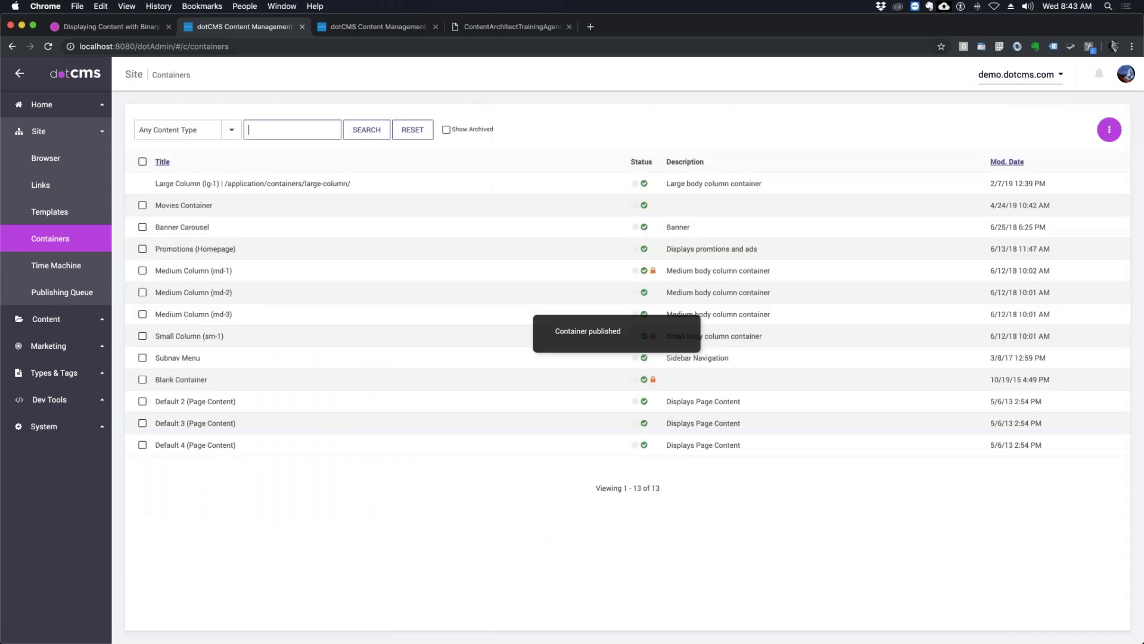
- Reload the Intranet Movies Page to check the change, then return to the containers list
{"action": "left_click", "coordinate": [486, 25]}
{"action": "left_click", "coordinate": [380, 27]}
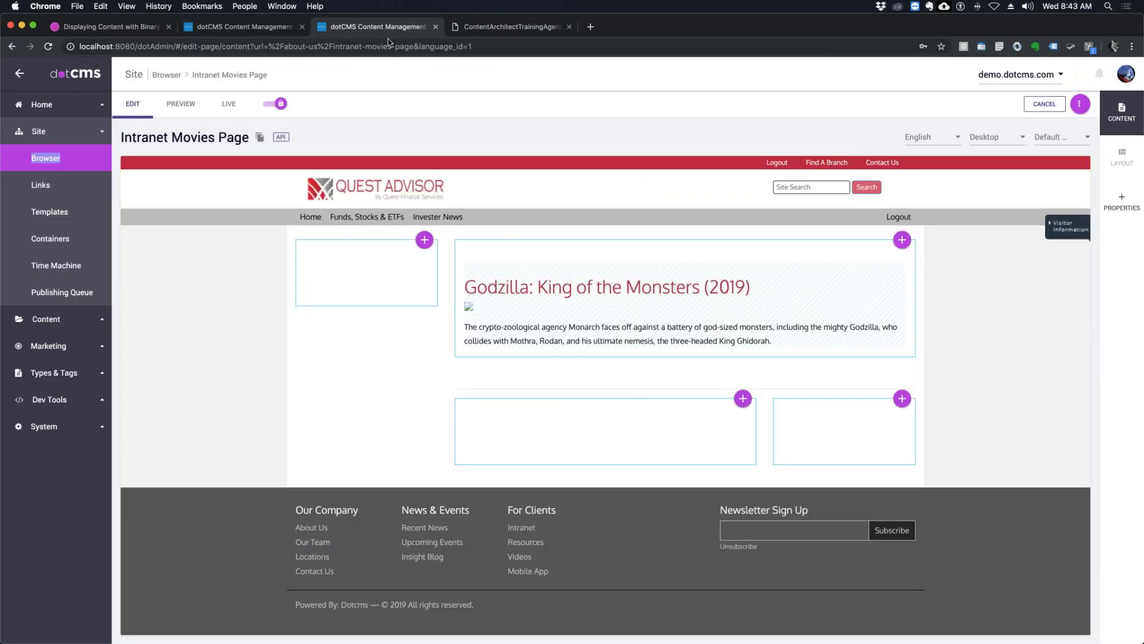
{"action": "key", "text": "super+r"}
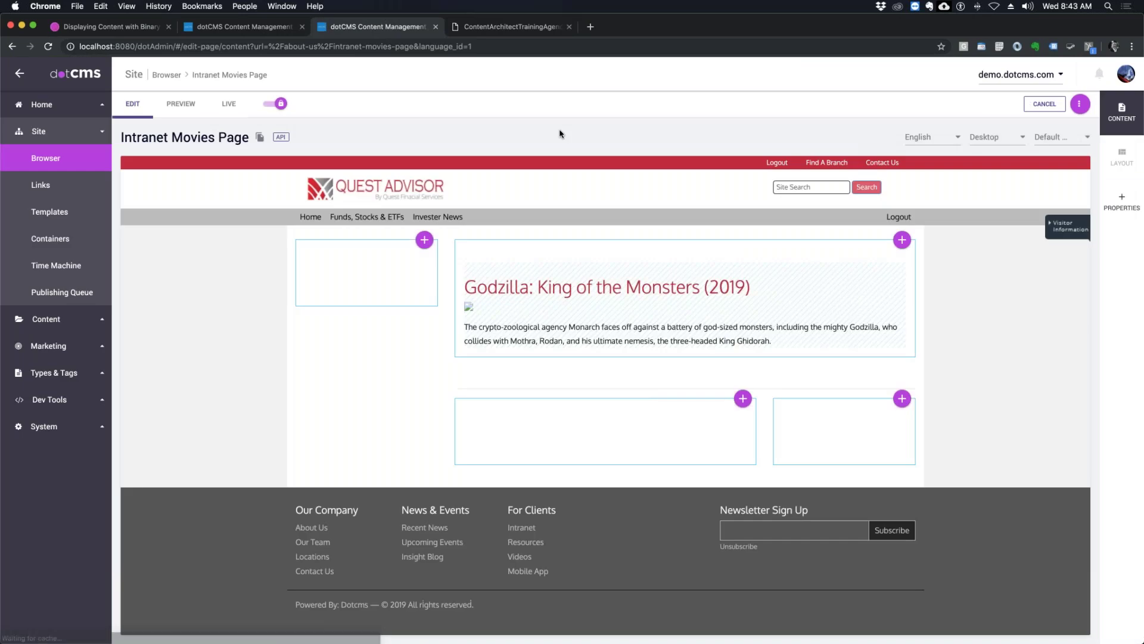
{"action": "left_click", "coordinate": [154, 35]}
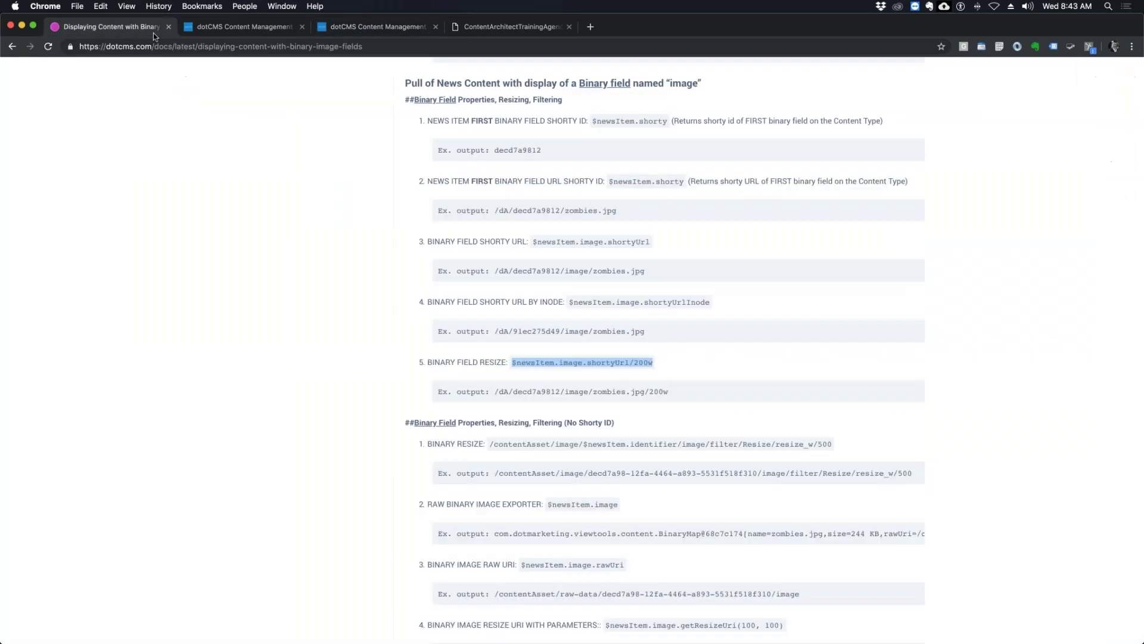
{"action": "left_click", "coordinate": [238, 26]}
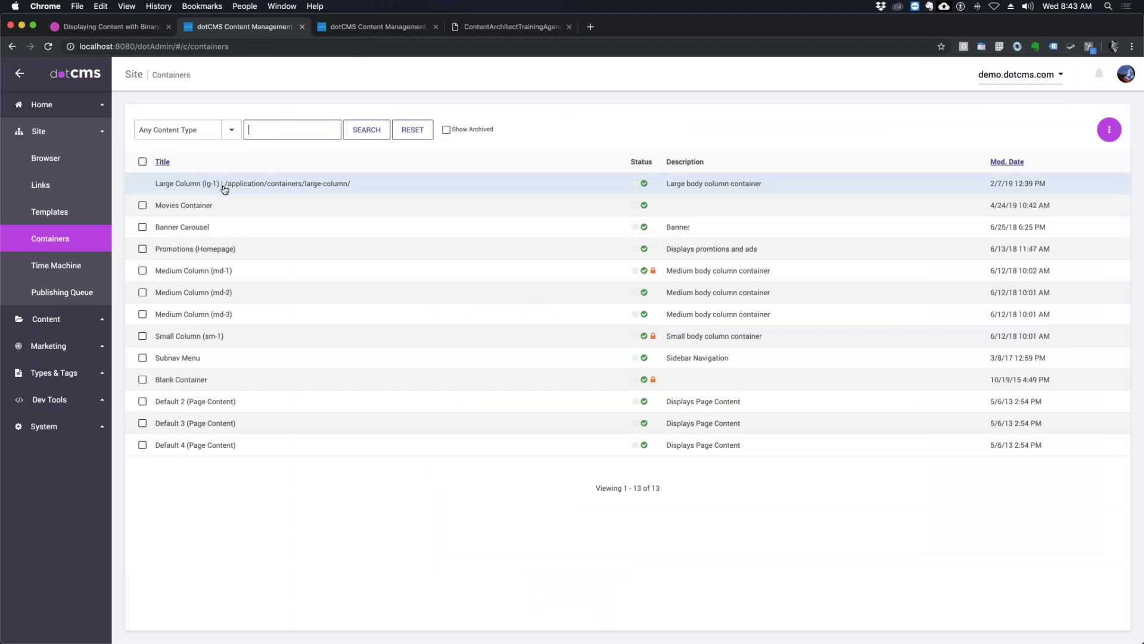
- Edit line 2 of the Movies template to $!{CONTENTLET}, adding LET and removing .identifier
{"action": "left_click", "coordinate": [190, 206]}
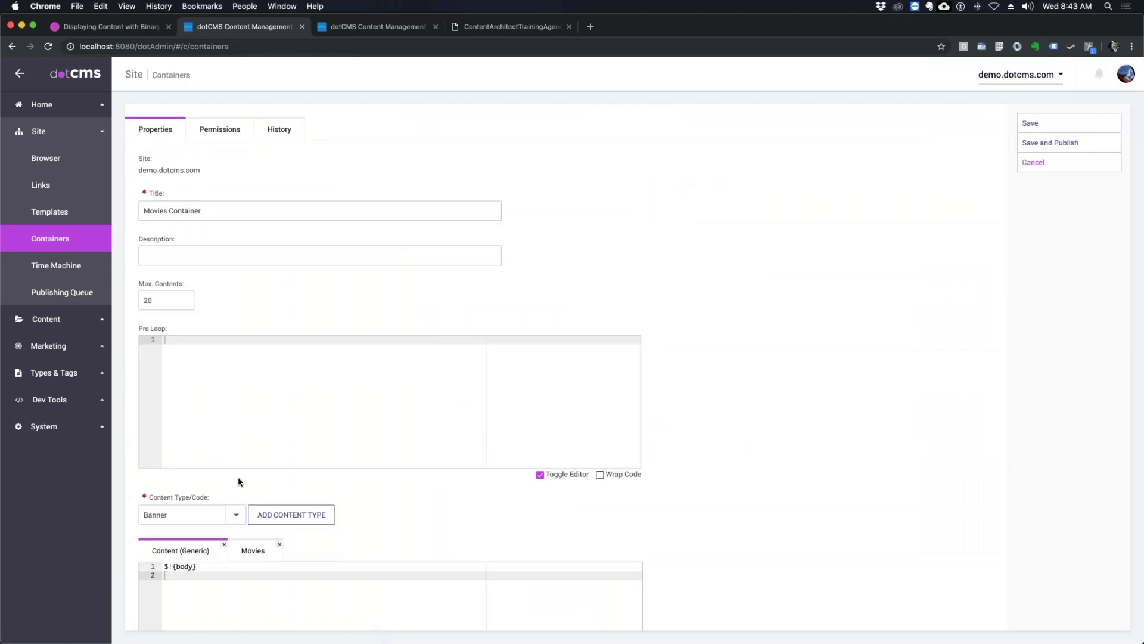
{"action": "scroll", "coordinate": [262, 417], "scroll_direction": "down", "scroll_amount": 5}
{"action": "left_click", "coordinate": [252, 340]}
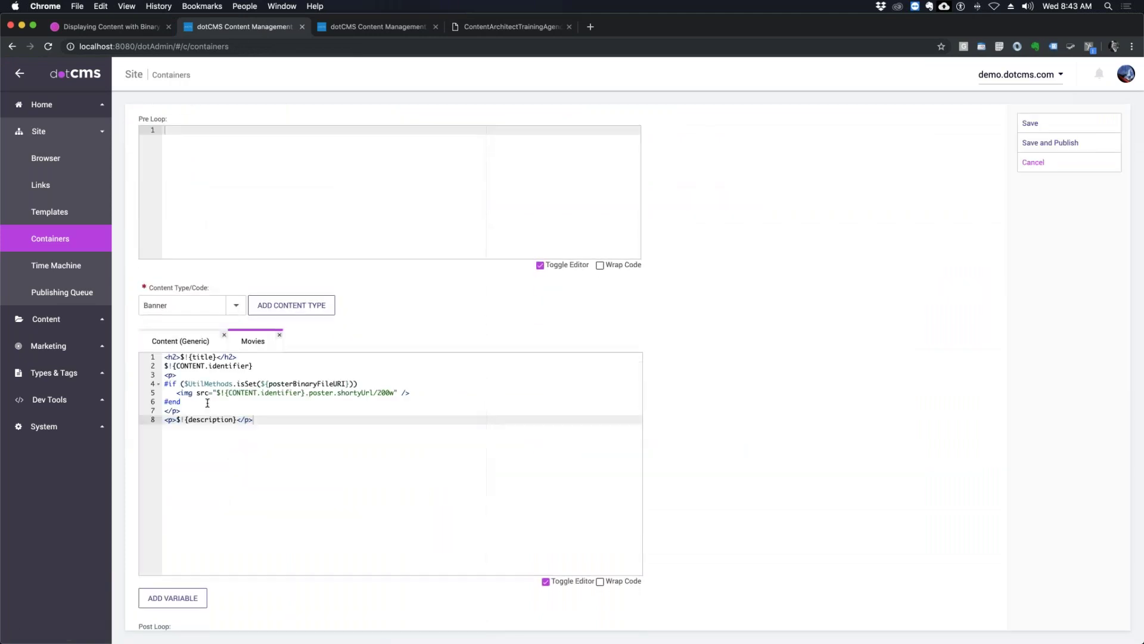
{"action": "left_click", "coordinate": [205, 366]}
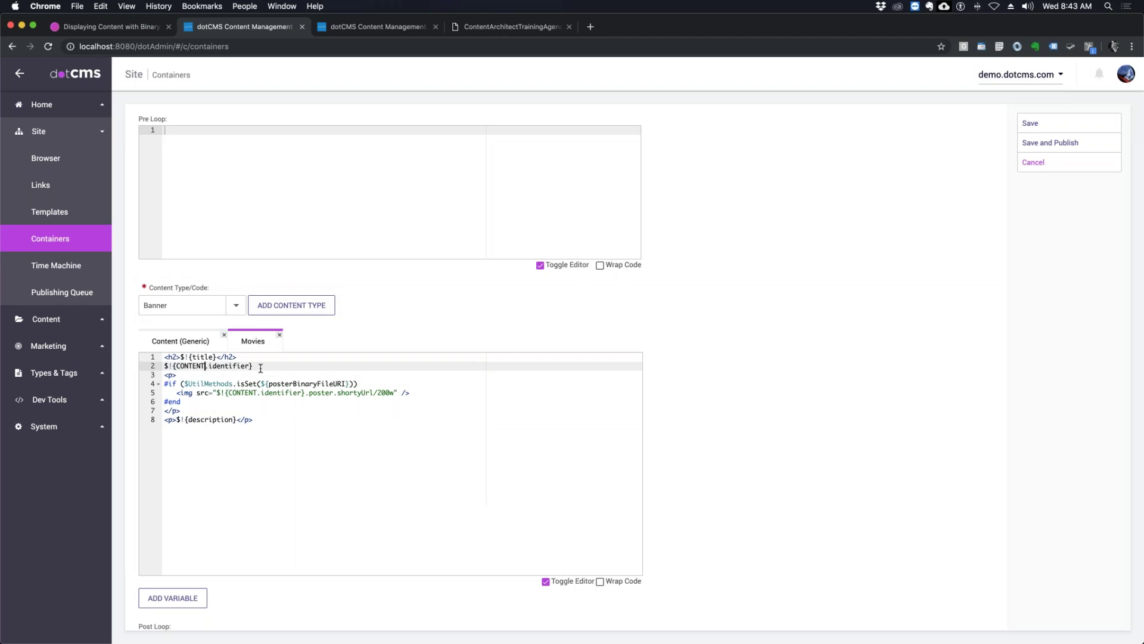
{"action": "type", "text": "LET"}
{"action": "left_click_drag", "start_coordinate": [262, 367], "coordinate": [218, 370]}
{"action": "key", "text": "BackSpace"}
{"action": "left_click", "coordinate": [78, 7]}
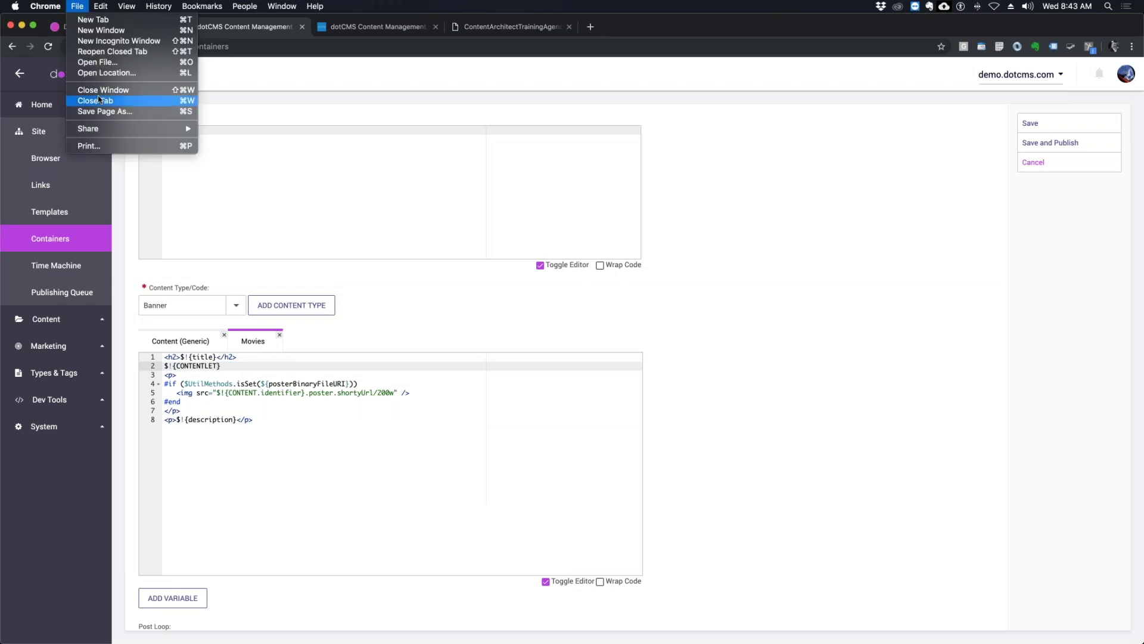
{"action": "left_click", "coordinate": [940, 165]}
- Save and publish the Movies Container, then reload the Intranet Movies Page and select the Godzilla title
{"action": "left_click", "coordinate": [1041, 127]}
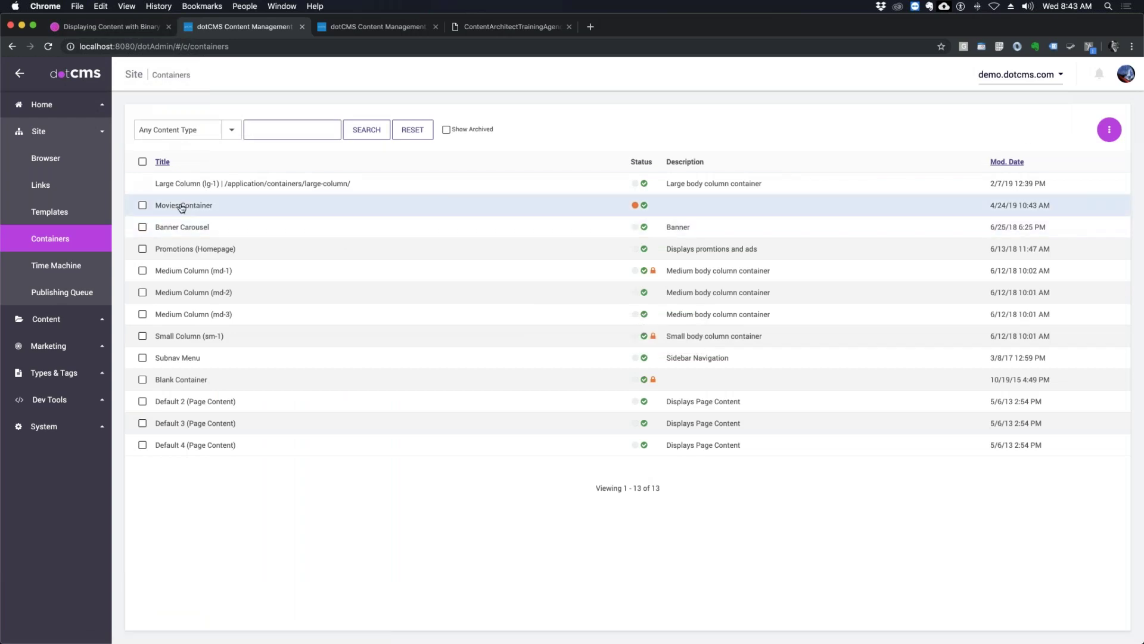
{"action": "left_click", "coordinate": [182, 205]}
{"action": "left_click", "coordinate": [1050, 142]}
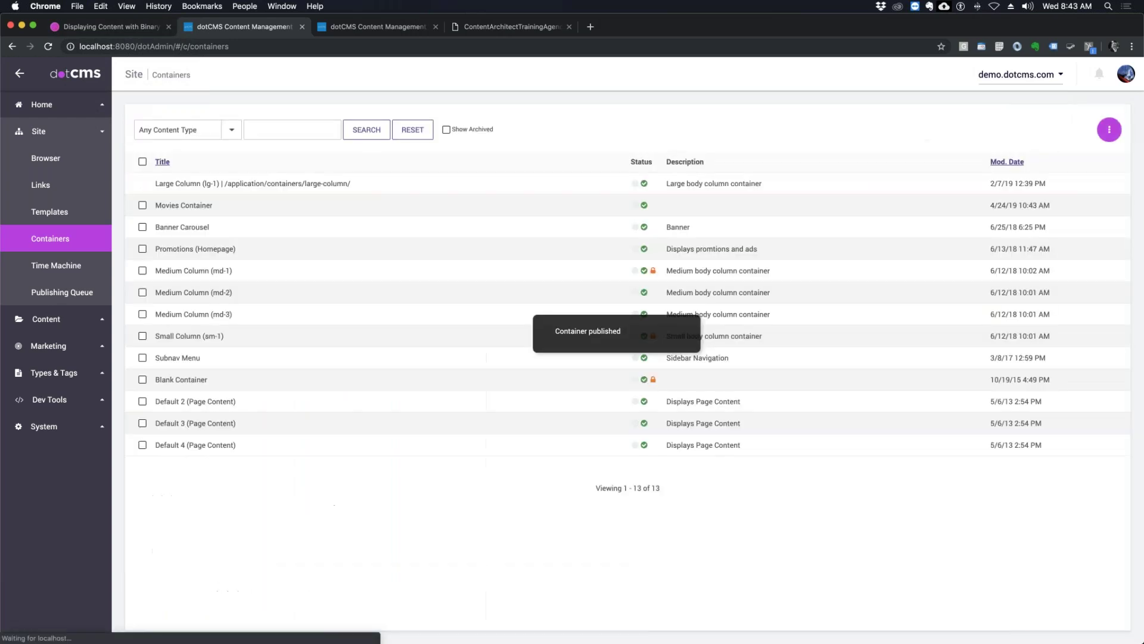
{"action": "left_click", "coordinate": [384, 30]}
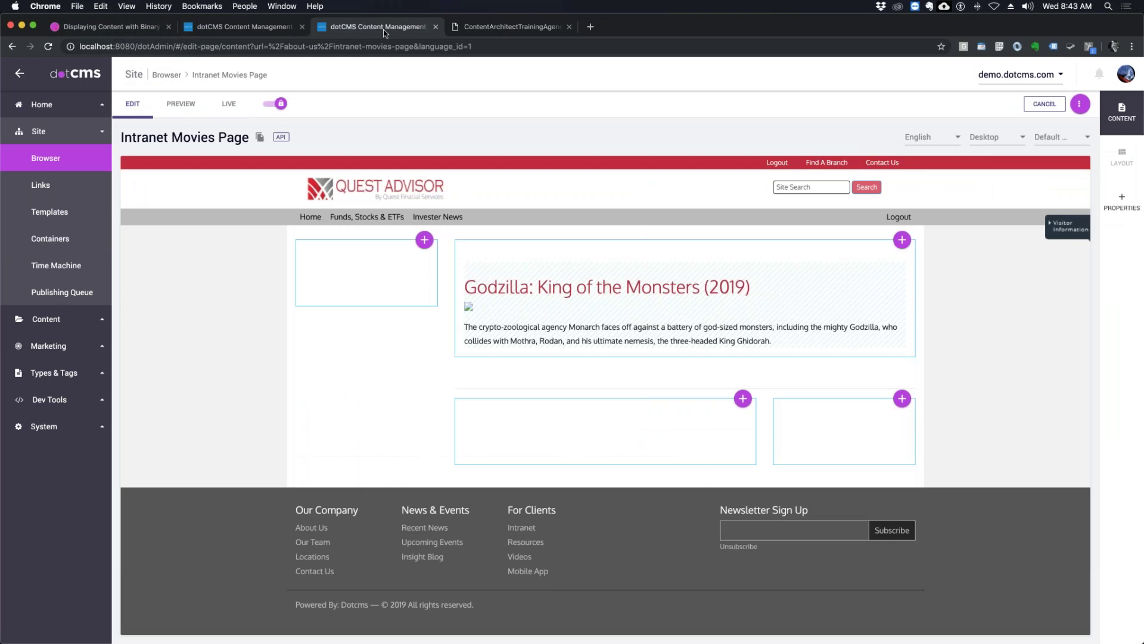
{"action": "key", "text": "super+r"}
{"action": "mouse_move", "coordinate": [782, 346]}
{"action": "left_click_drag", "start_coordinate": [477, 290], "coordinate": [769, 294]}
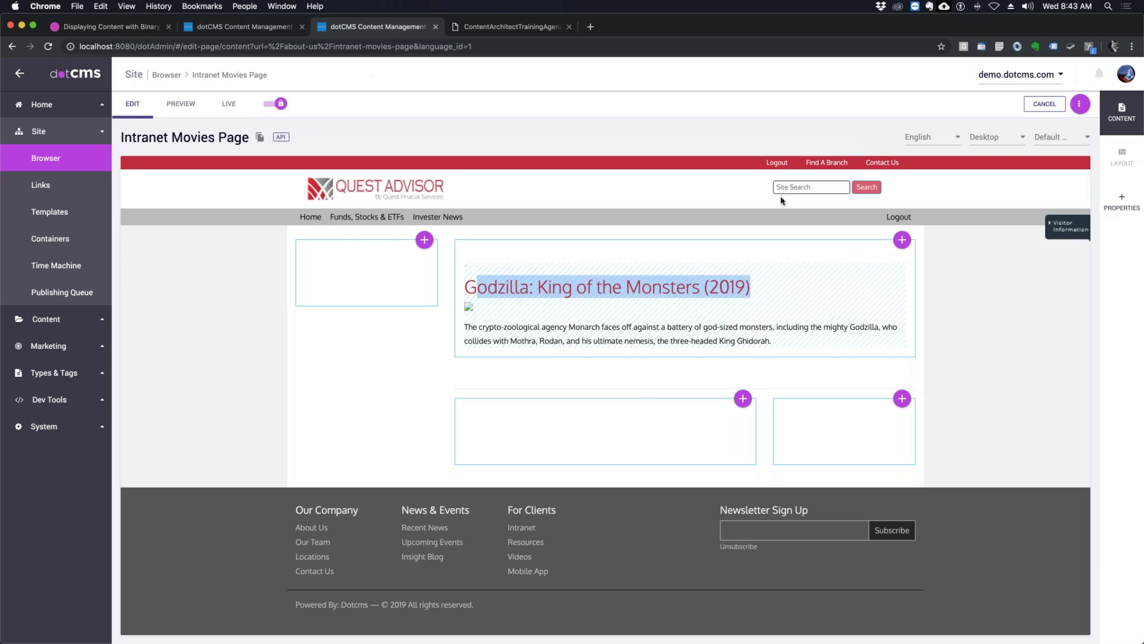
- Reopen the Movies Container and show its Movies template code
{"action": "left_click", "coordinate": [242, 27]}
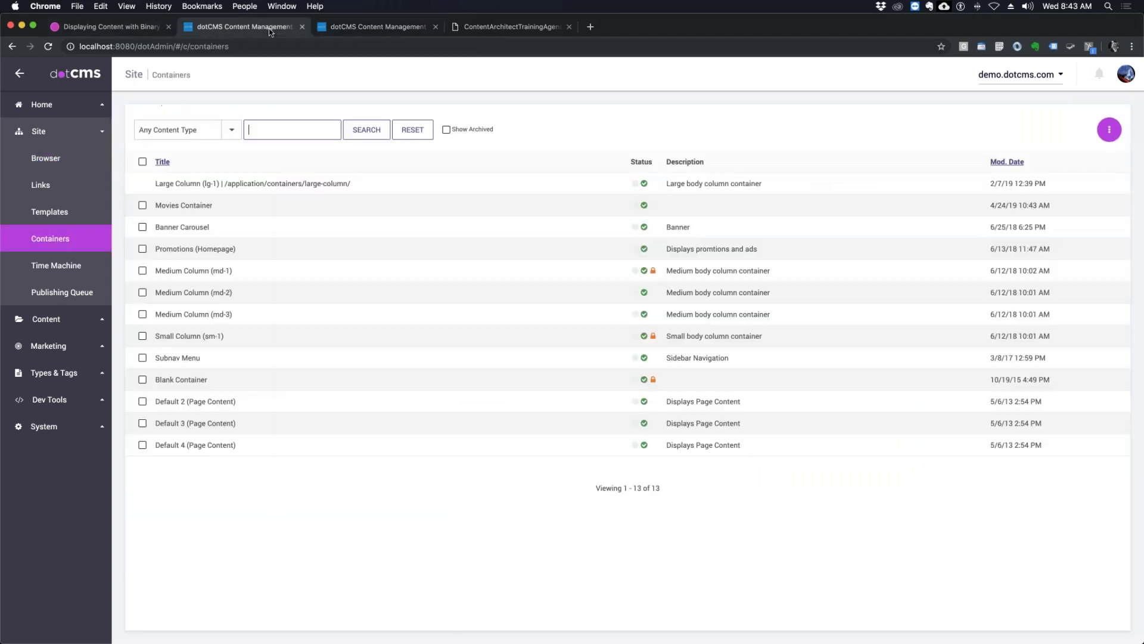
{"action": "left_click", "coordinate": [202, 204]}
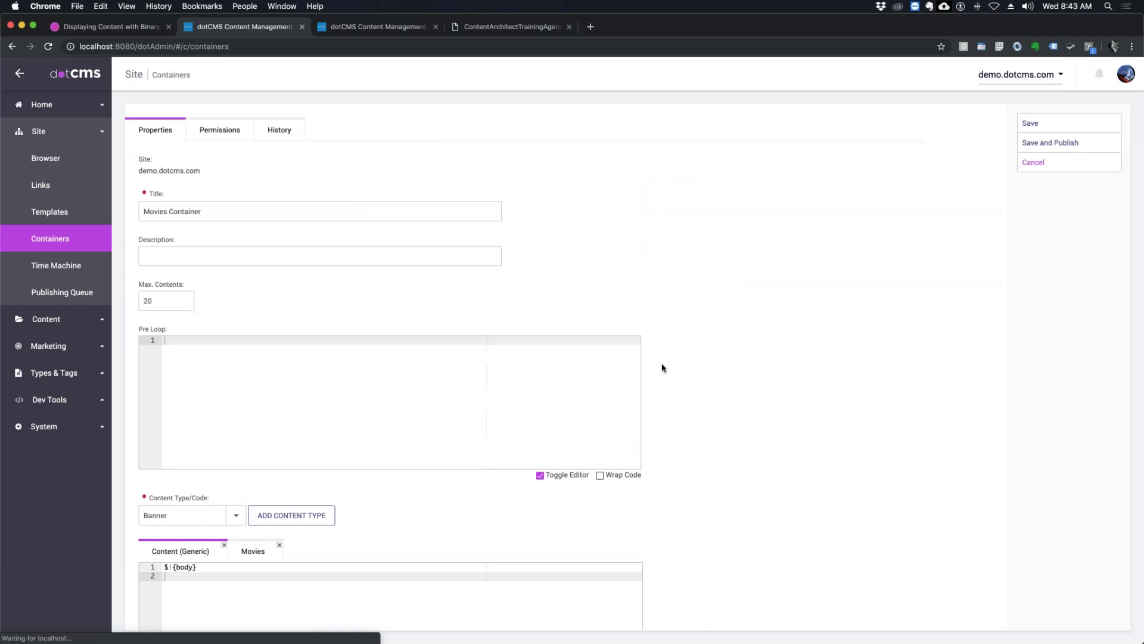
{"action": "scroll", "coordinate": [667, 370], "scroll_direction": "down", "scroll_amount": 5}
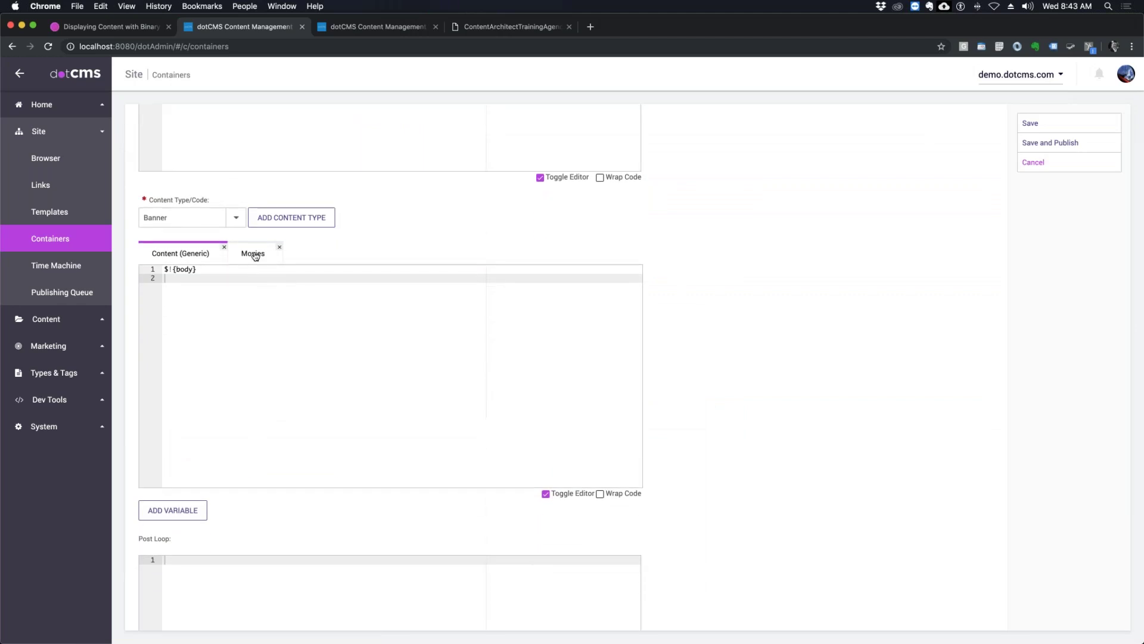
{"action": "left_click", "coordinate": [253, 253]}
- Examine the .poster image source expression on line 5, then select all the template code
{"action": "left_click_drag", "start_coordinate": [332, 307], "coordinate": [218, 306]}
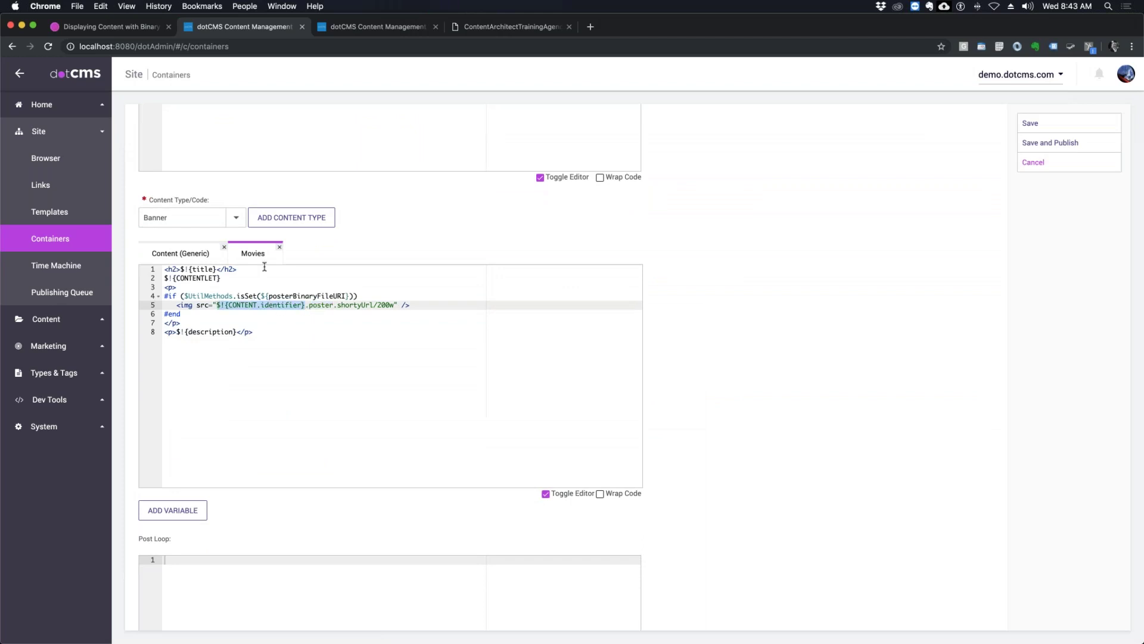
{"action": "left_click", "coordinate": [302, 297]}
{"action": "left_click_drag", "start_coordinate": [306, 306], "coordinate": [395, 306]}
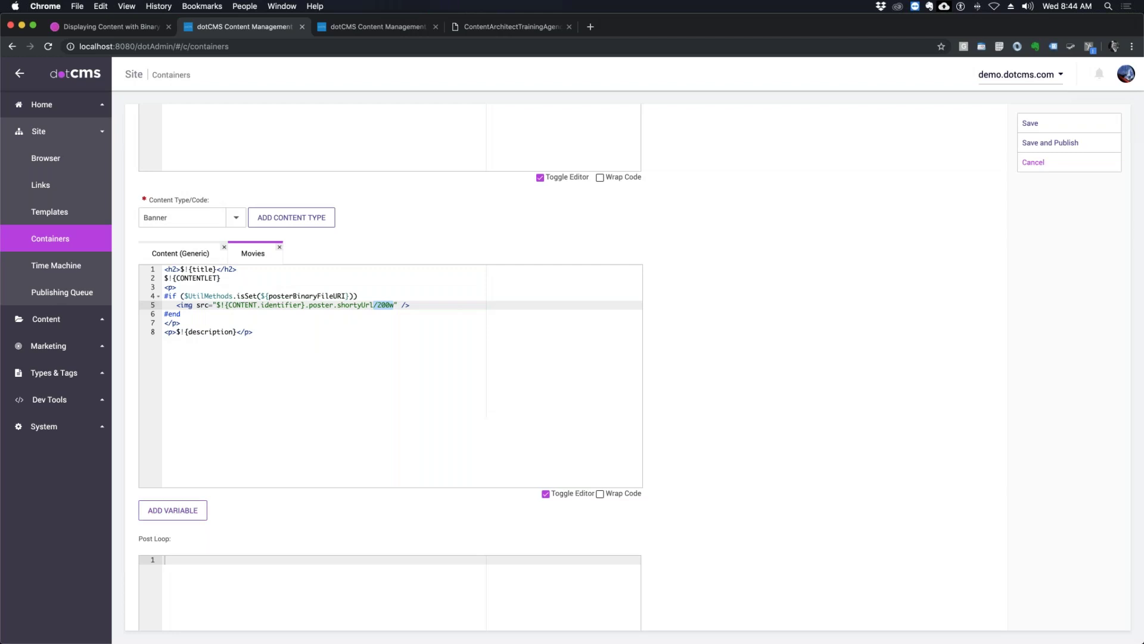
{"action": "left_click", "coordinate": [315, 305]}
{"action": "left_click_drag", "start_coordinate": [216, 306], "coordinate": [387, 305]}
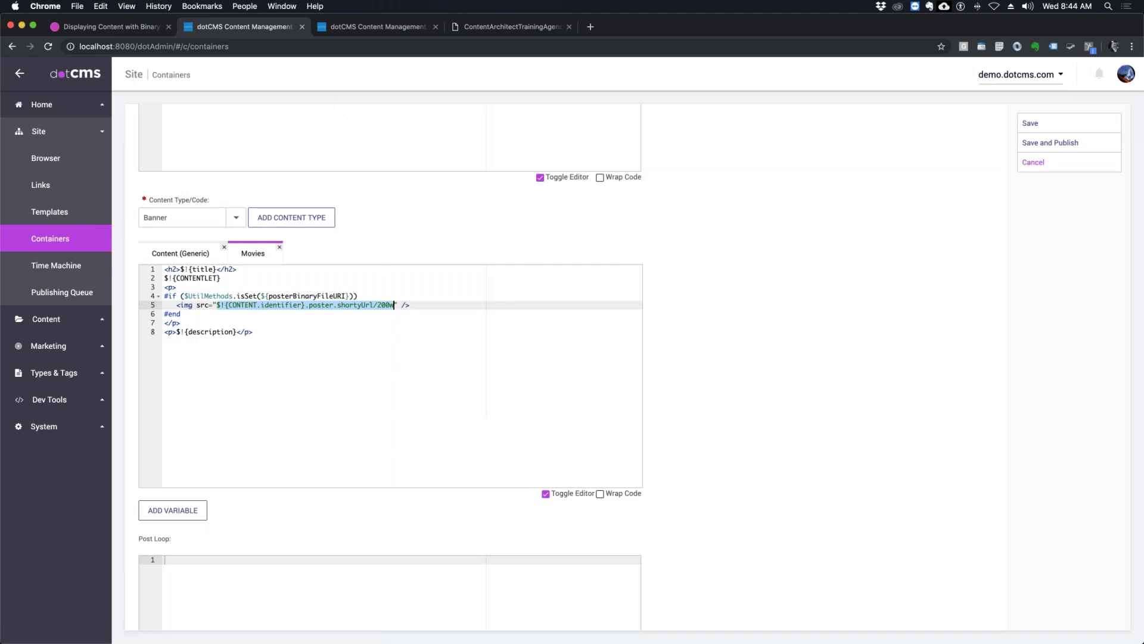
{"action": "key", "text": "super+a"}
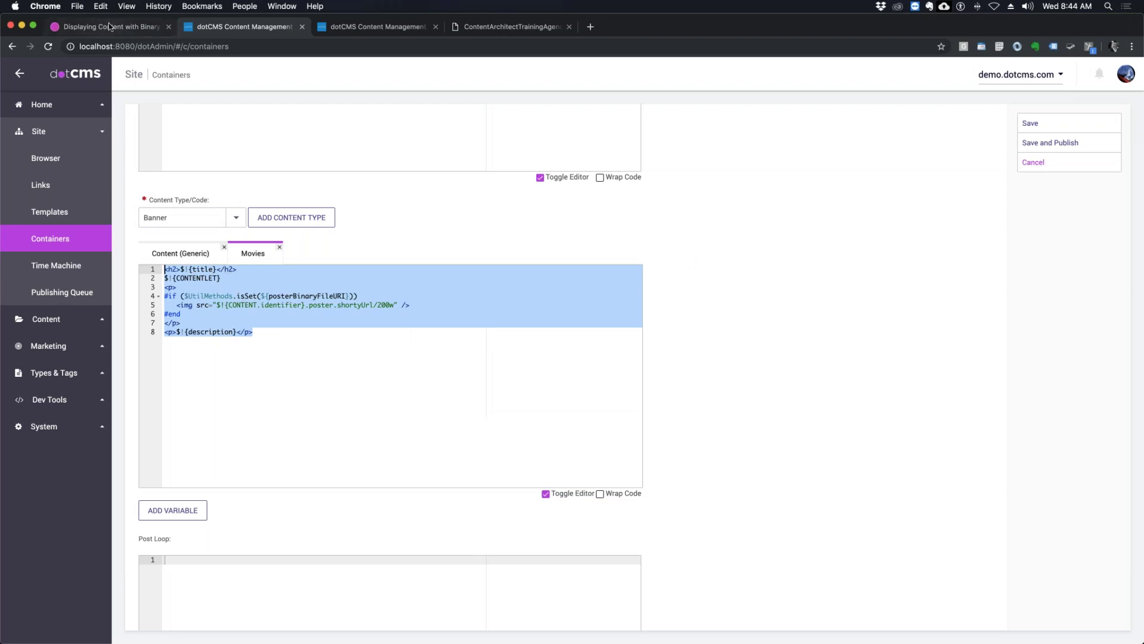
- On the Intranet Movies Page, try adding a widget to the movie container, then close the search
{"action": "left_click", "coordinate": [366, 27]}
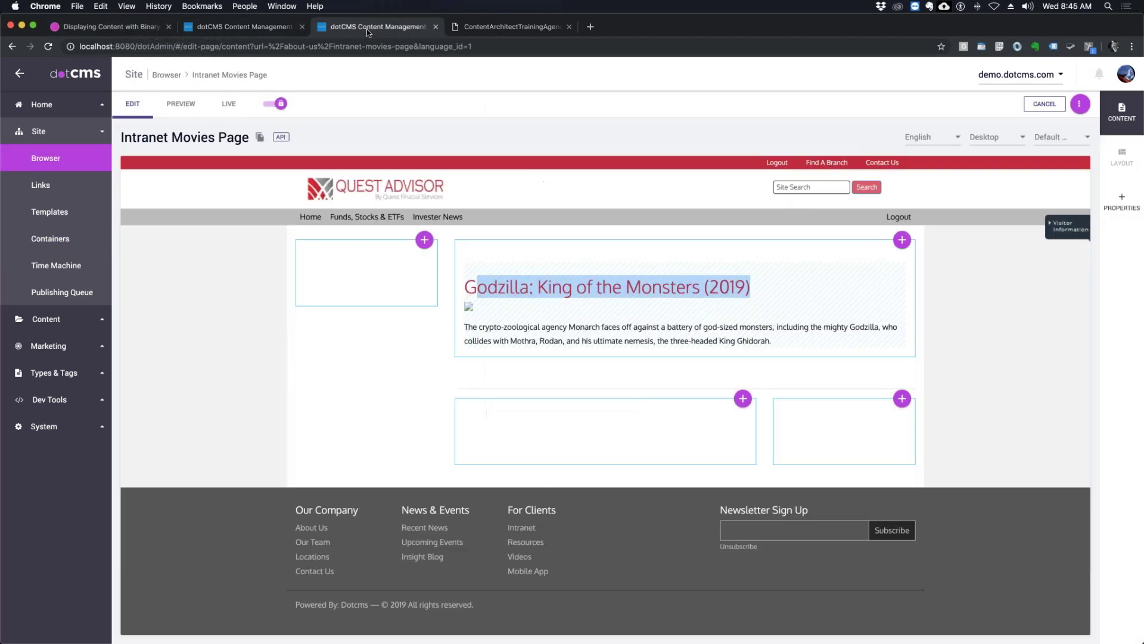
{"action": "left_click", "coordinate": [903, 239]}
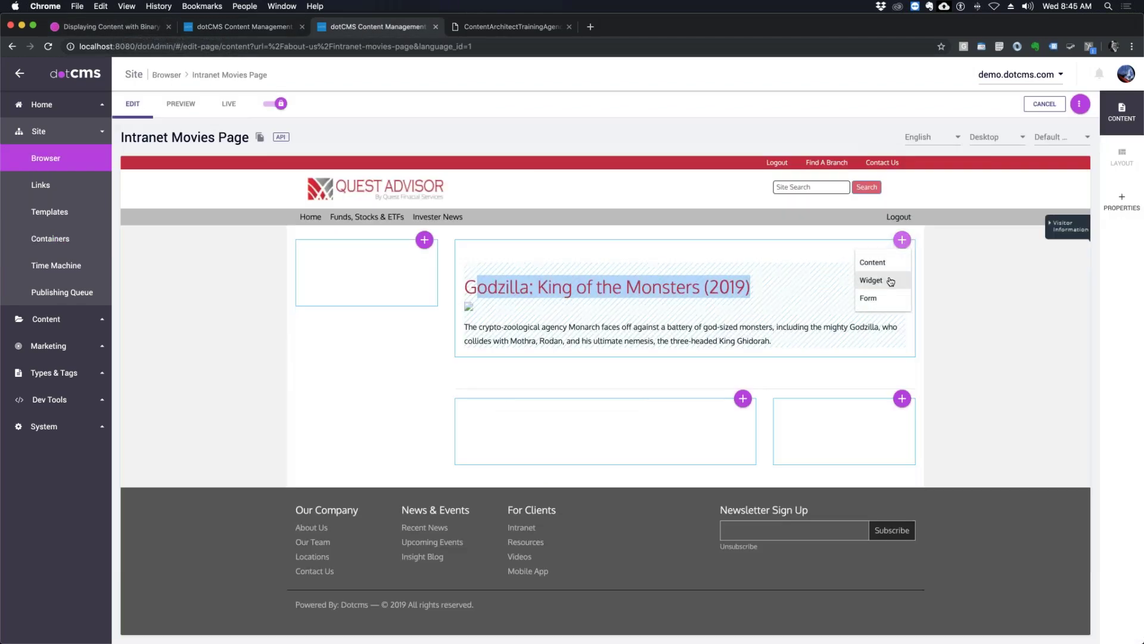
{"action": "left_click", "coordinate": [892, 281]}
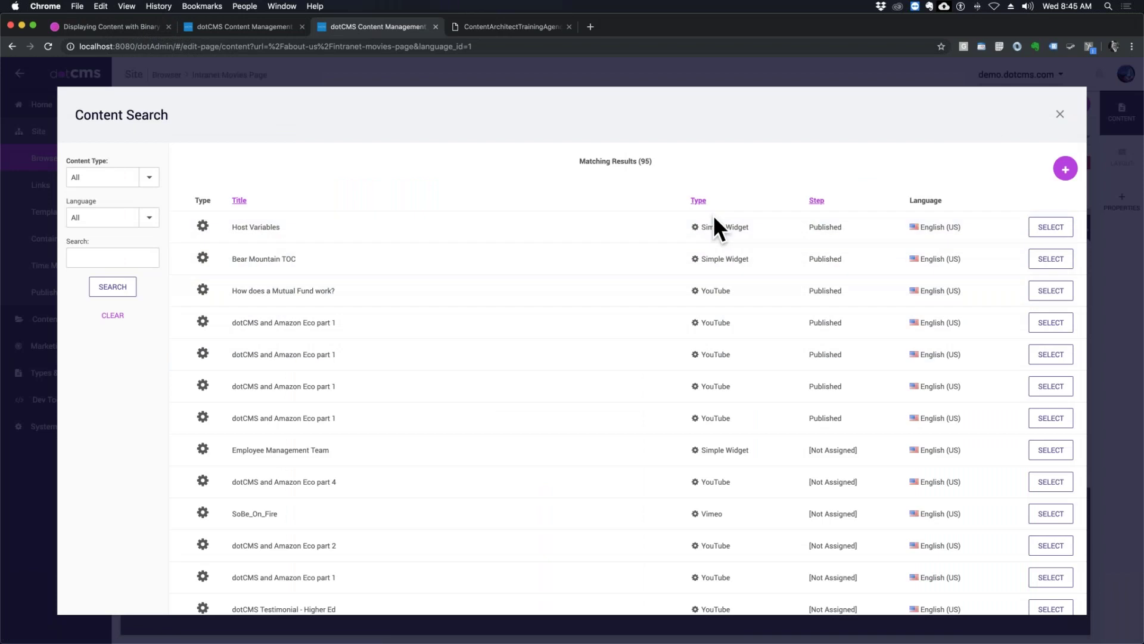
{"action": "left_click", "coordinate": [1090, 173]}
- Start a Personalized News widget, discard it, and reopen the add-widget search for the container
{"action": "left_click", "coordinate": [903, 240]}
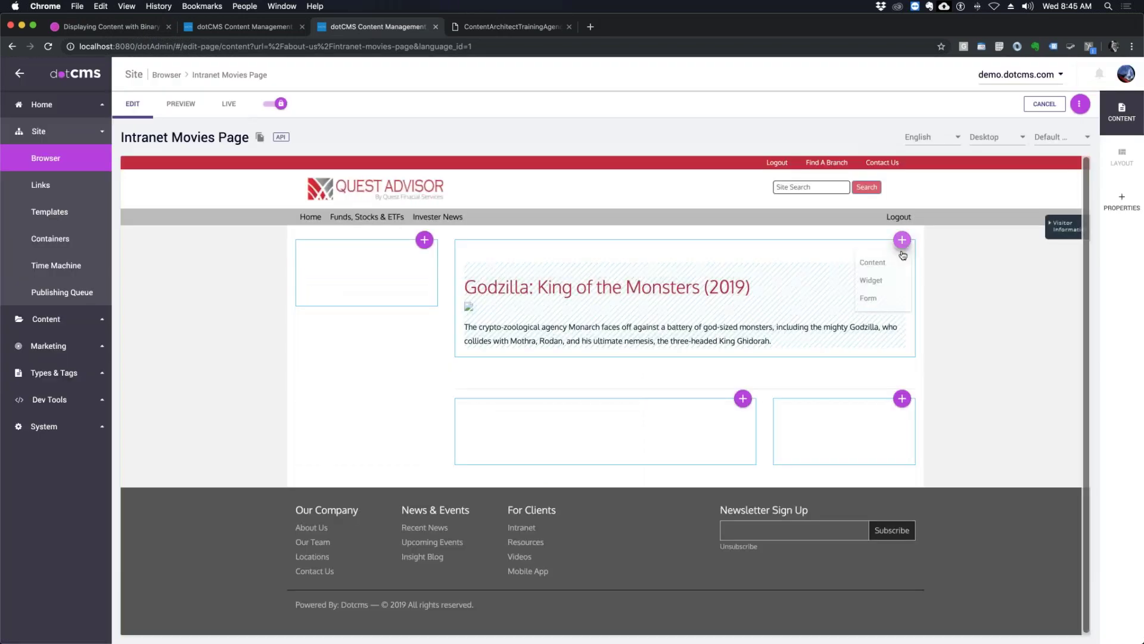
{"action": "left_click", "coordinate": [878, 284]}
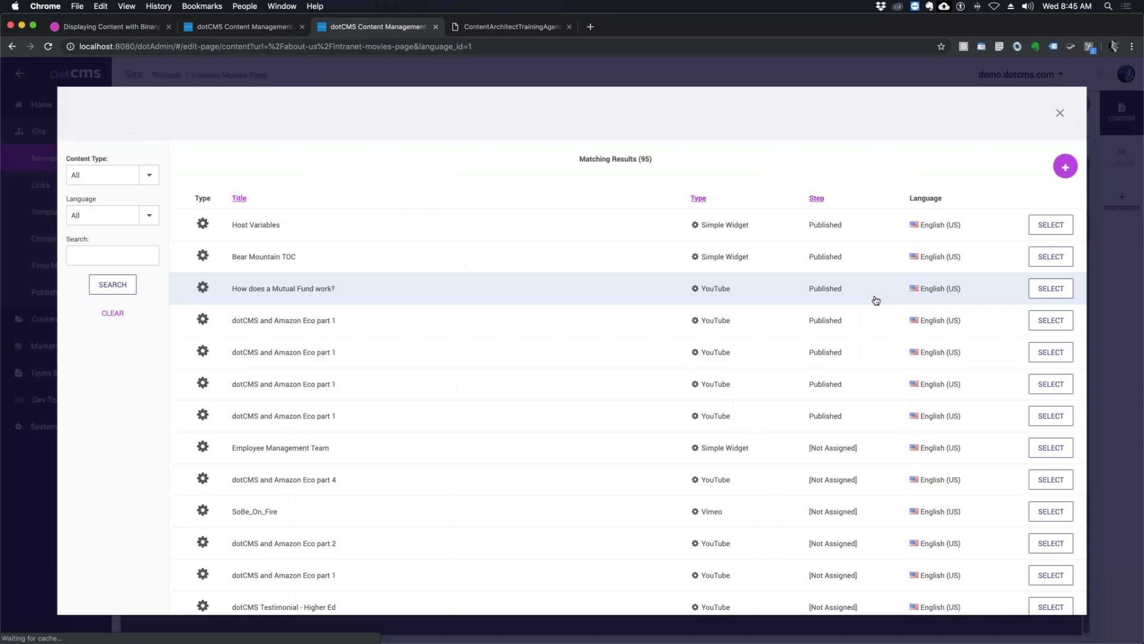
{"action": "left_click", "coordinate": [1070, 169]}
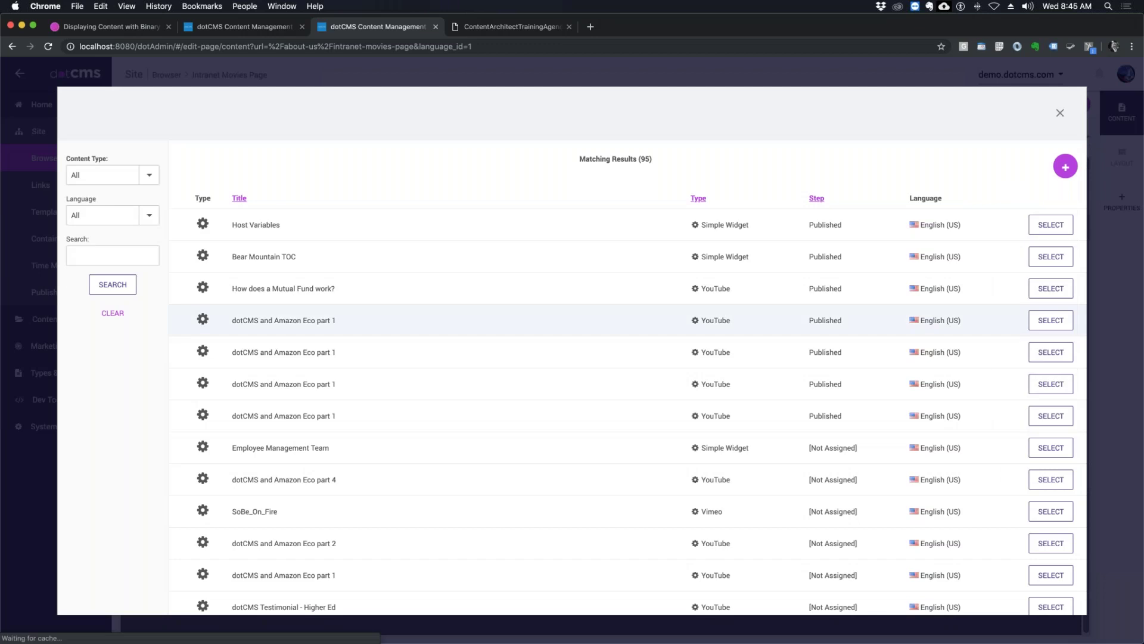
{"action": "left_click", "coordinate": [1031, 311]}
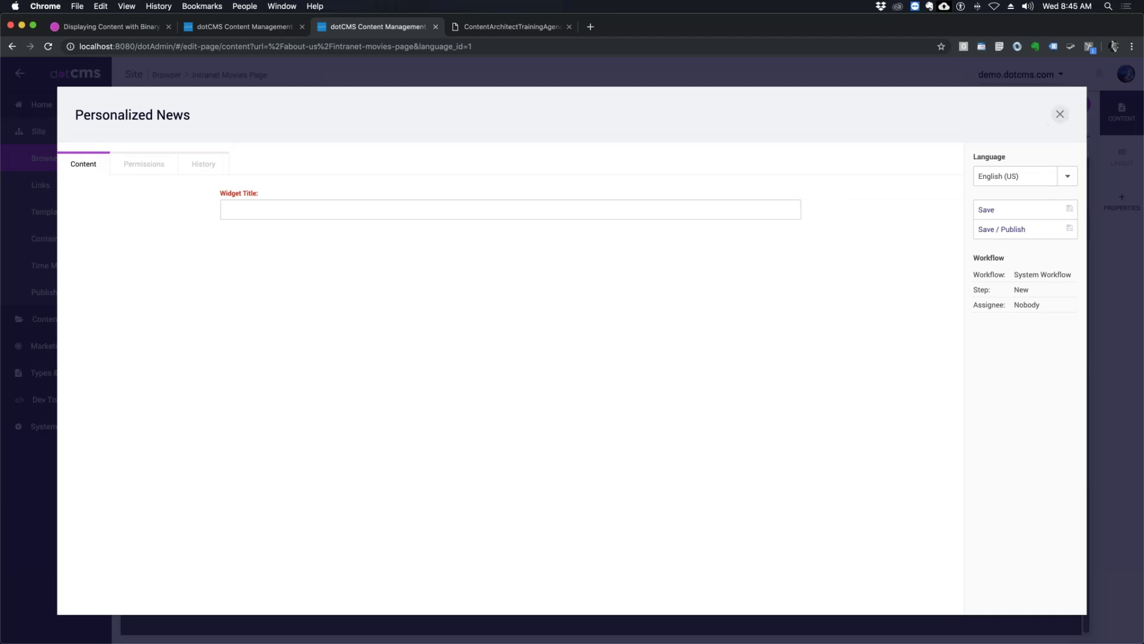
{"action": "left_click", "coordinate": [1061, 114]}
{"action": "left_click", "coordinate": [902, 239]}
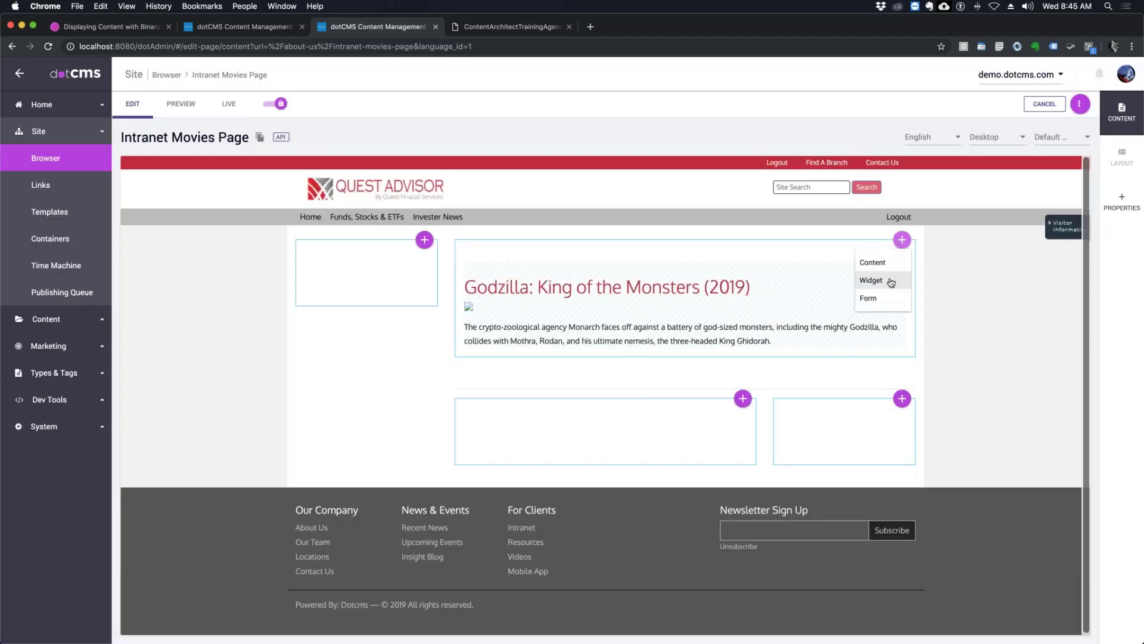
{"action": "left_click", "coordinate": [892, 283]}
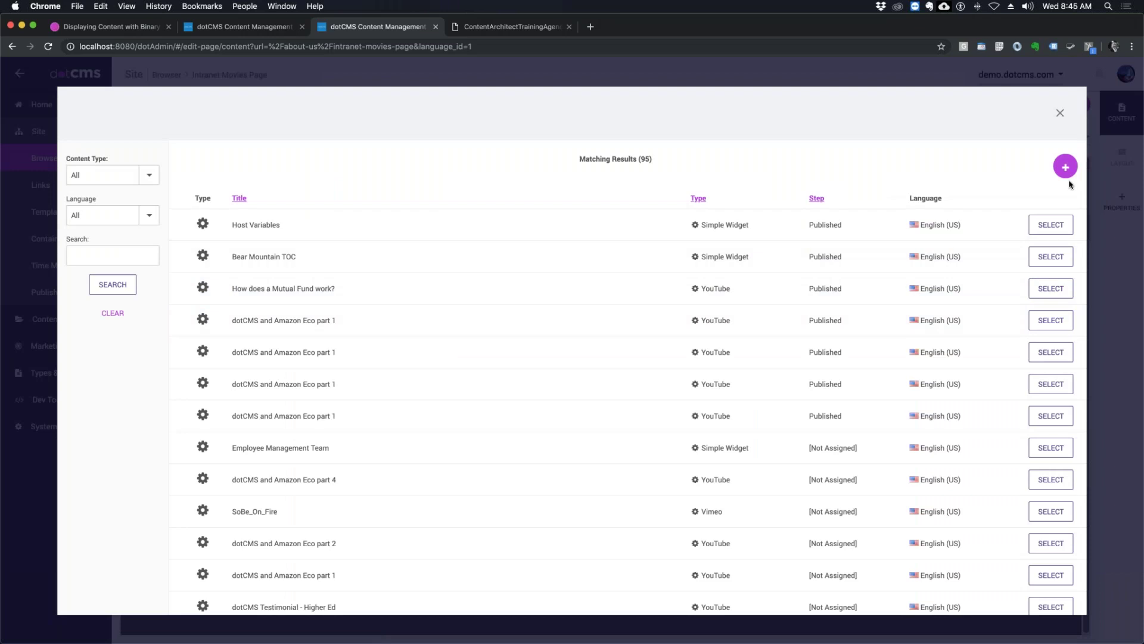
- Start a new News Listing widget and begin entering its Widget Title
{"action": "left_click", "coordinate": [1065, 168]}
{"action": "left_click", "coordinate": [1026, 291]}
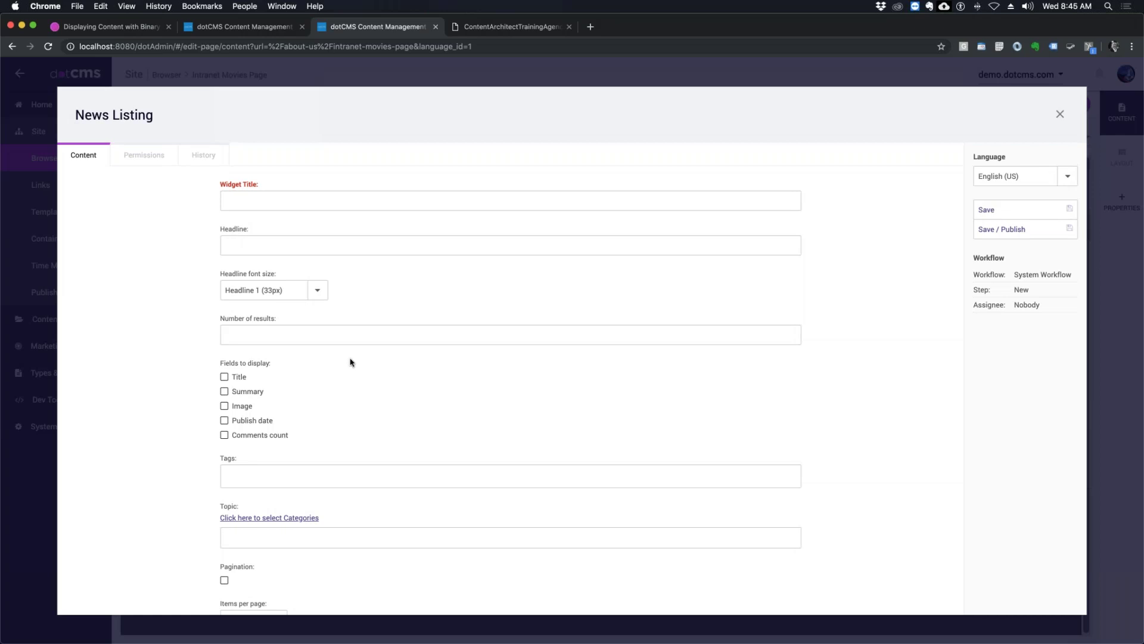
{"action": "left_click", "coordinate": [278, 207]}
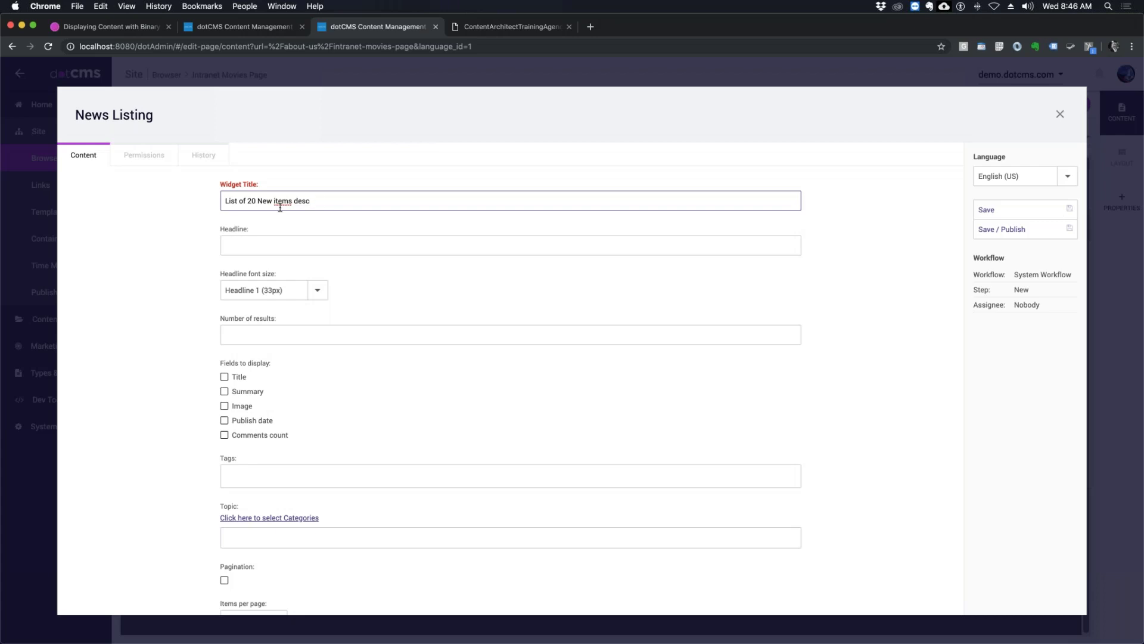
{"action": "type", "text": "g by Publish date"}
- Show Title, Summary and Publish date in the listing and set the topic to Private Banking
{"action": "left_click", "coordinate": [225, 377]}
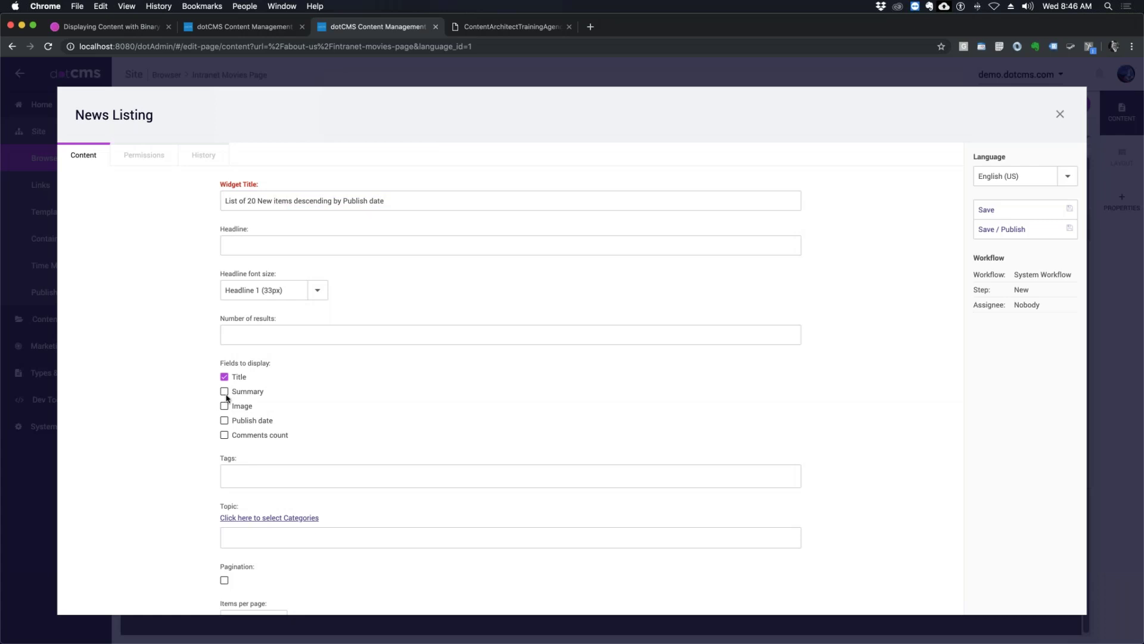
{"action": "left_click", "coordinate": [224, 392]}
{"action": "left_click", "coordinate": [224, 421]}
{"action": "scroll", "coordinate": [333, 437], "scroll_direction": "down", "scroll_amount": 2}
{"action": "scroll", "coordinate": [333, 437], "scroll_direction": "down", "scroll_amount": 3}
{"action": "left_click", "coordinate": [276, 381]}
{"action": "left_click", "coordinate": [397, 403]}
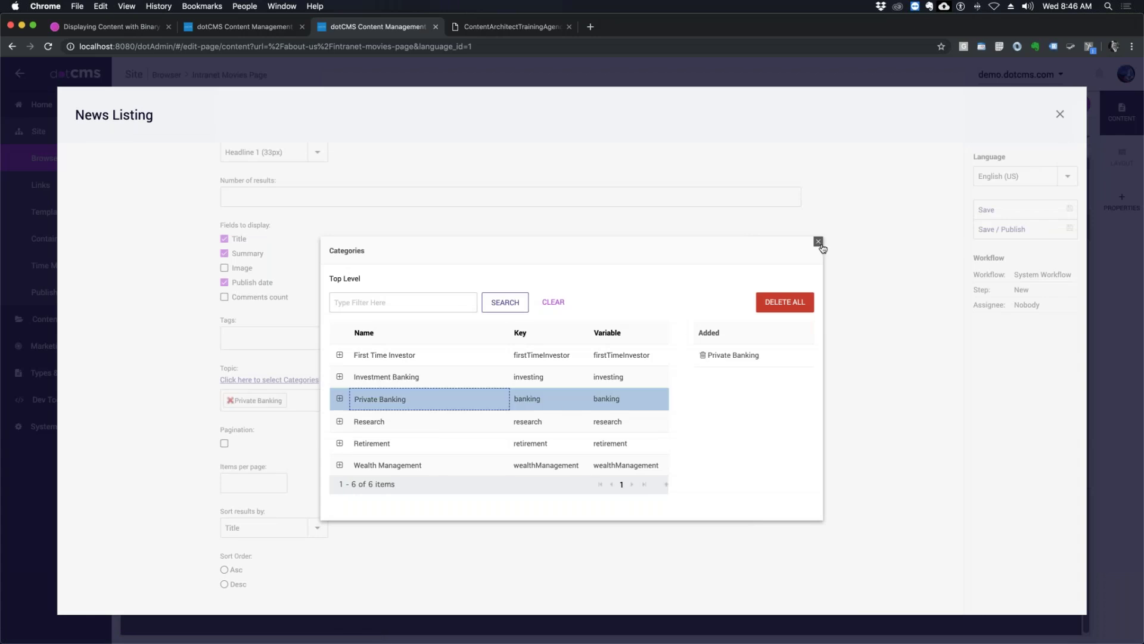
{"action": "left_click", "coordinate": [818, 242]}
- Turn on pagination for the news listing
{"action": "left_click", "coordinate": [238, 477]}
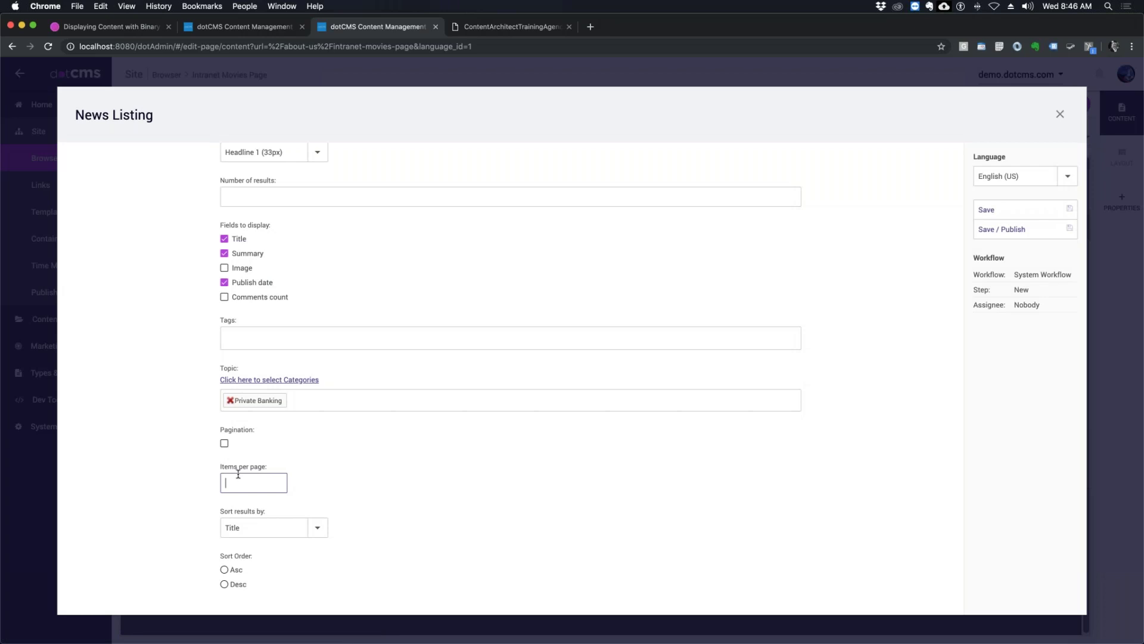
{"action": "left_click", "coordinate": [251, 445]}
{"action": "left_click", "coordinate": [224, 444]}
{"action": "scroll", "coordinate": [450, 512], "scroll_direction": "up", "scroll_amount": 3}
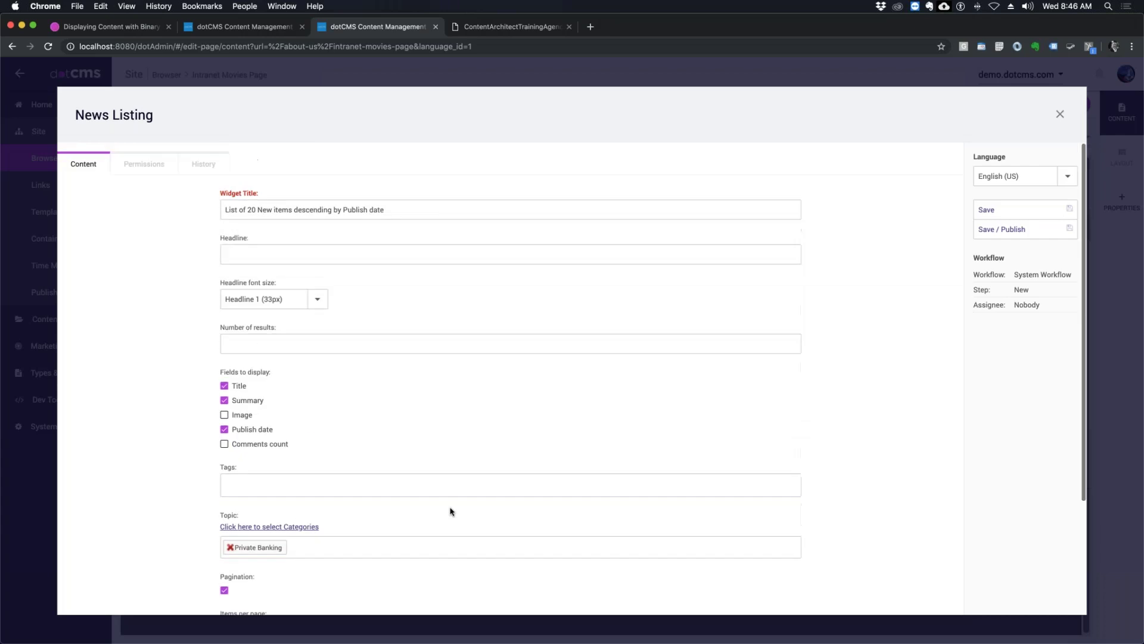
- Set the Headline to Private Banking News by removing the word Latest
{"action": "left_click", "coordinate": [262, 252]}
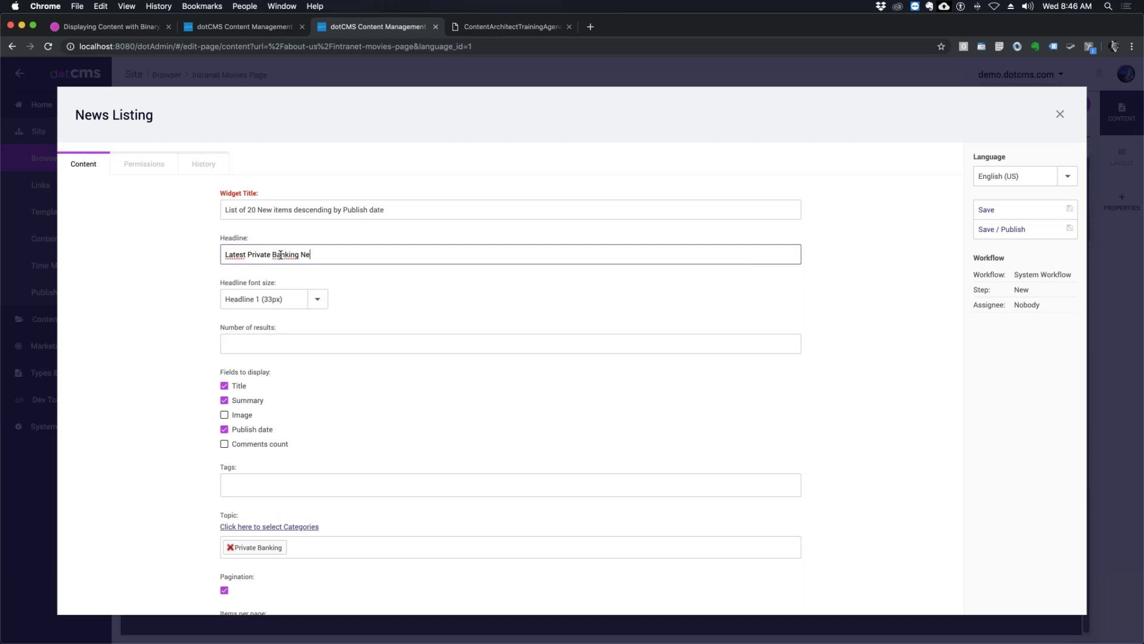
{"action": "left_click_drag", "start_coordinate": [249, 258], "coordinate": [225, 256]}
{"action": "key", "text": "BackSpace"}
{"action": "scroll", "coordinate": [331, 283], "scroll_direction": "down", "scroll_amount": 3}
{"action": "scroll", "coordinate": [356, 258], "scroll_direction": "down", "scroll_amount": 2}
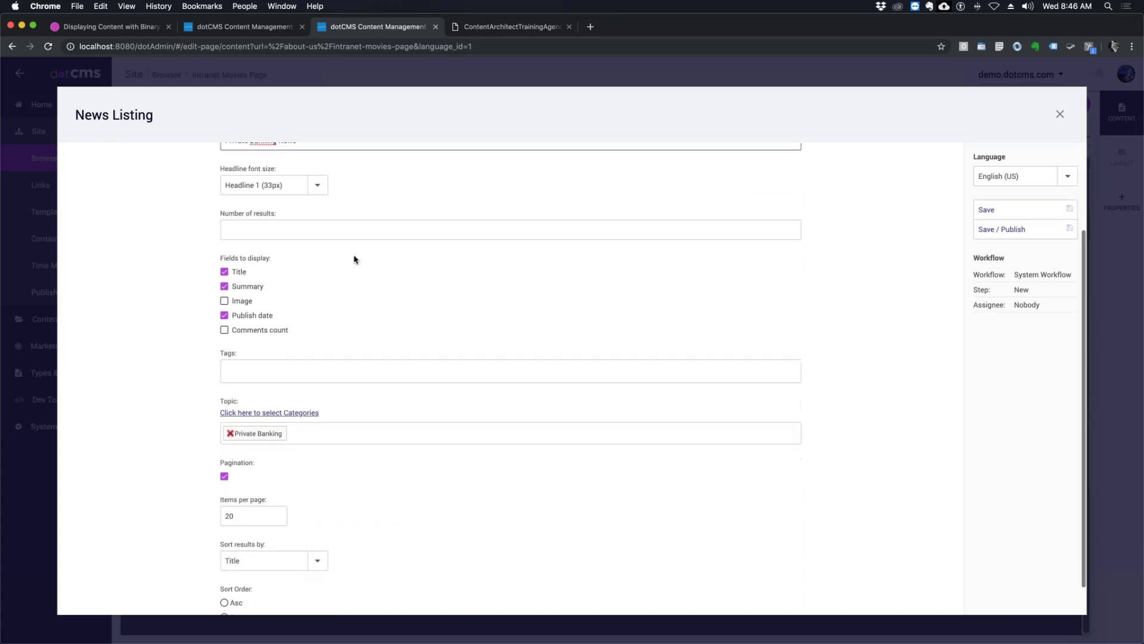
- Set 40 results, 10 items per page, sorted by Publish date descending
{"action": "left_click", "coordinate": [259, 229]}
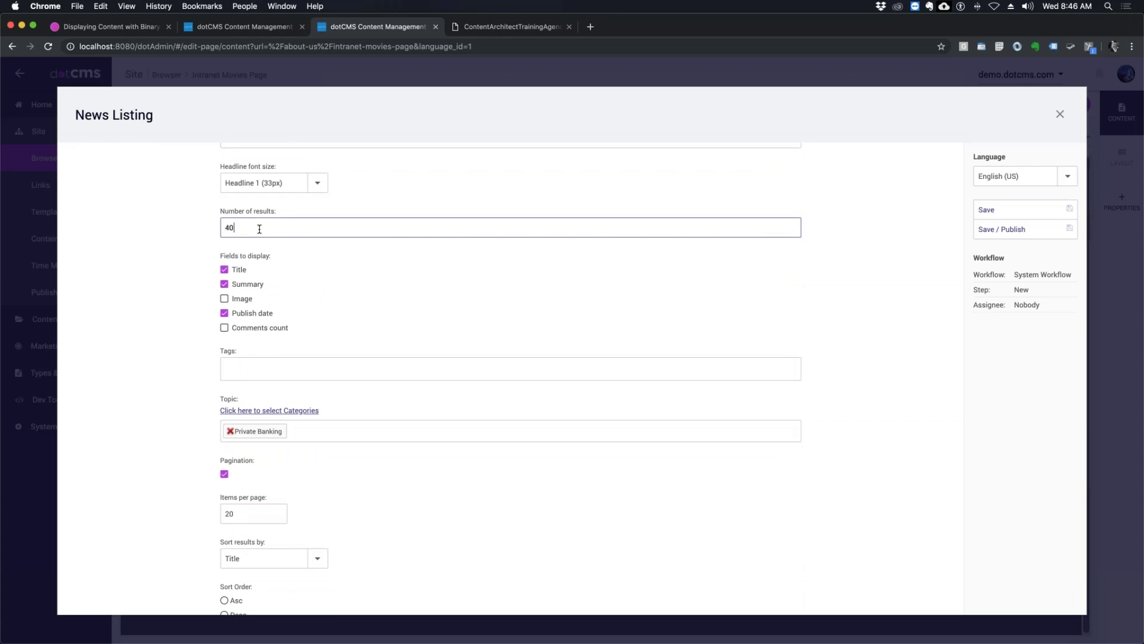
{"action": "scroll", "coordinate": [274, 352], "scroll_direction": "down", "scroll_amount": 1}
{"action": "double_click", "coordinate": [229, 482]}
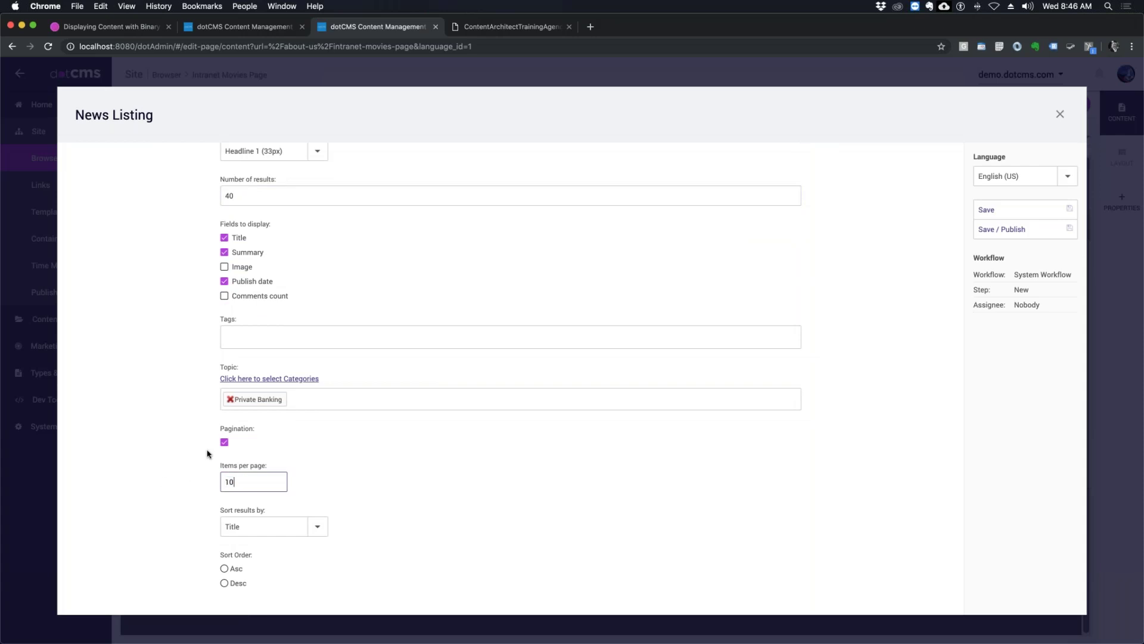
{"action": "left_click", "coordinate": [315, 527]}
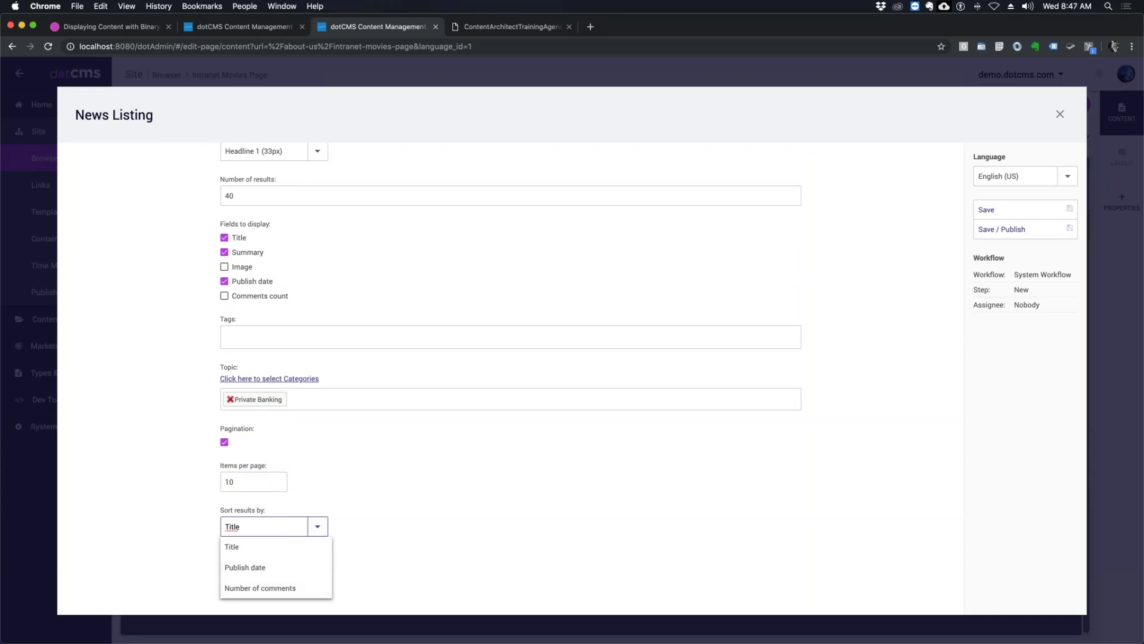
{"action": "left_click", "coordinate": [247, 570]}
{"action": "left_click", "coordinate": [225, 582]}
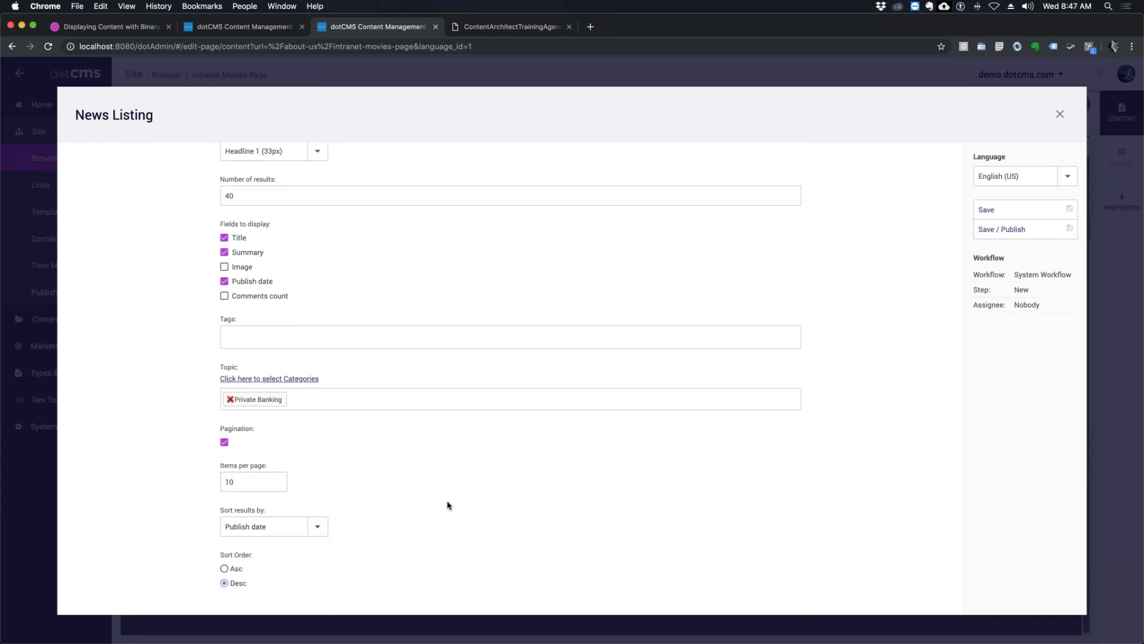
- Change the Widget Title to 'List of 10 New items descending by Publish date'
{"action": "scroll", "coordinate": [354, 232], "scroll_direction": "up", "scroll_amount": 5}
{"action": "left_click_drag", "start_coordinate": [405, 210], "coordinate": [220, 189]}
{"action": "scroll", "coordinate": [221, 358], "scroll_direction": "down", "scroll_amount": 3}
{"action": "left_click_drag", "start_coordinate": [238, 481], "coordinate": [224, 477]}
{"action": "scroll", "coordinate": [284, 213], "scroll_direction": "up", "scroll_amount": 3}
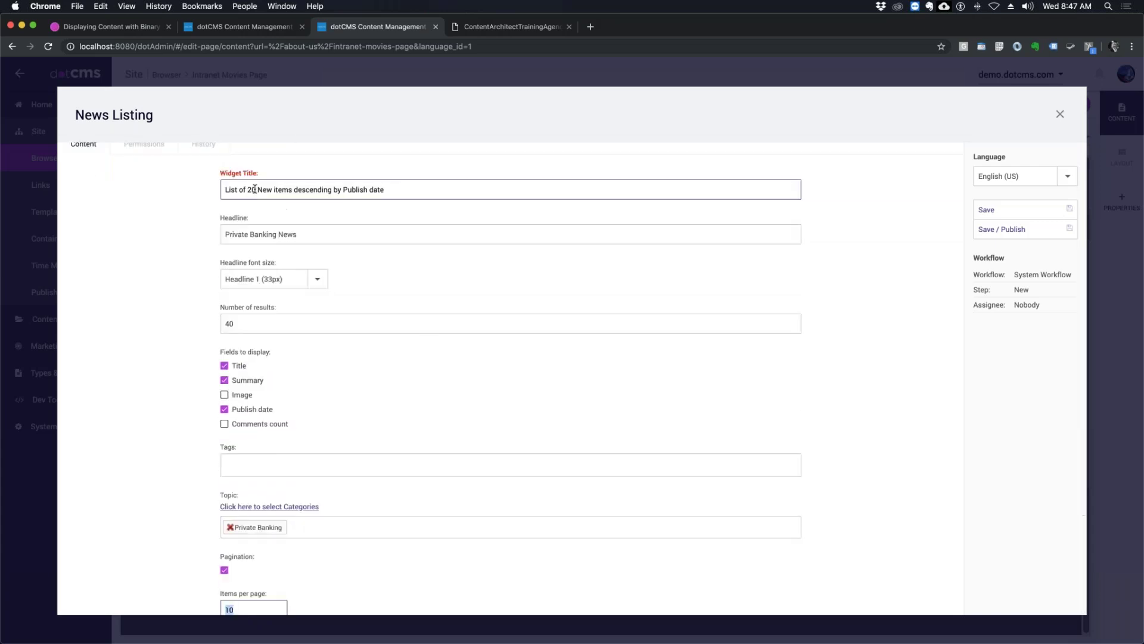
{"action": "left_click_drag", "start_coordinate": [255, 189], "coordinate": [250, 190]}
{"action": "type", "text": "10"}
- Save and publish the News Listing widget and view its template code on the page
{"action": "left_click", "coordinate": [1023, 230]}
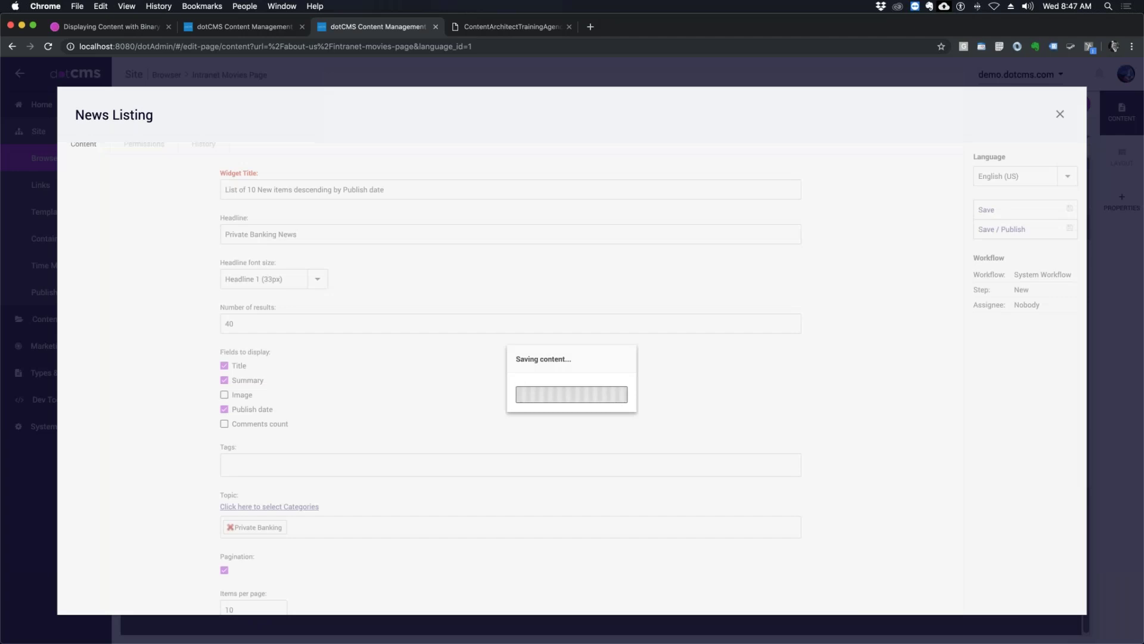
{"action": "left_click", "coordinate": [1060, 115]}
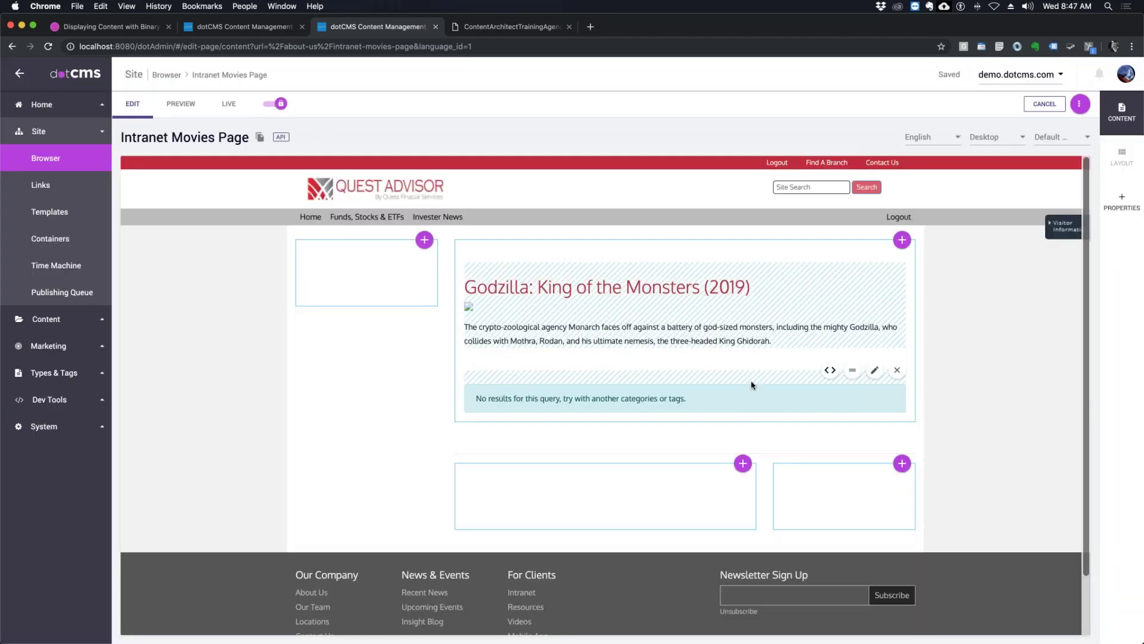
{"action": "mouse_move", "coordinate": [837, 374]}
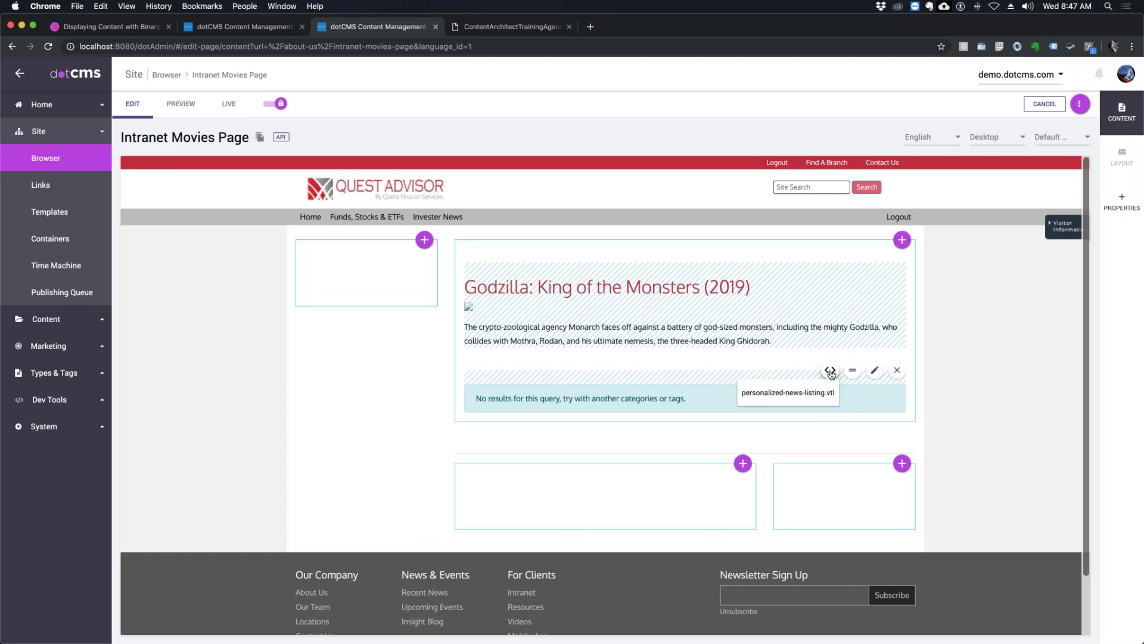
{"action": "left_click", "coordinate": [830, 370]}
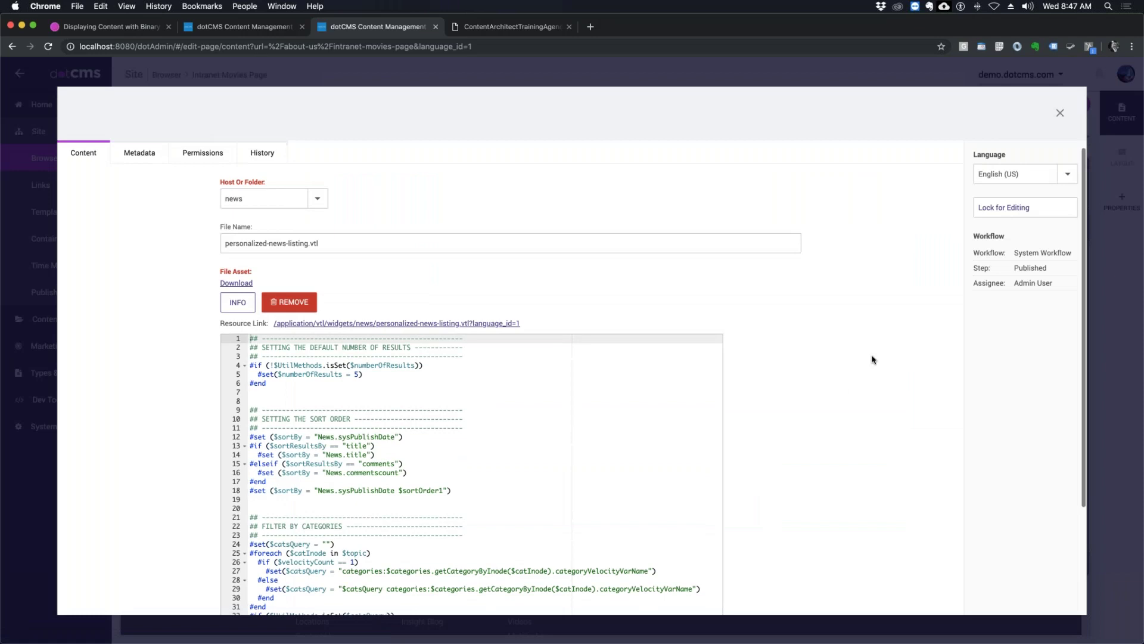
{"action": "left_click", "coordinate": [1060, 113]}
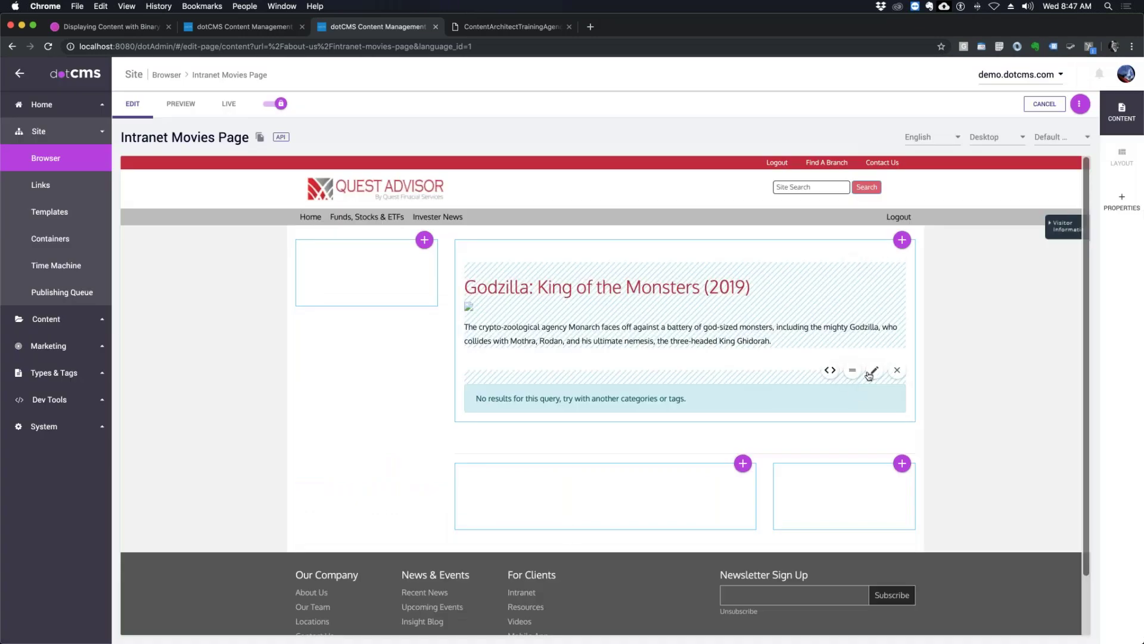
- Add First Time Investor, Investment Banking, Research, Retirement and Wealth Management topics, then republish
{"action": "left_click", "coordinate": [872, 370]}
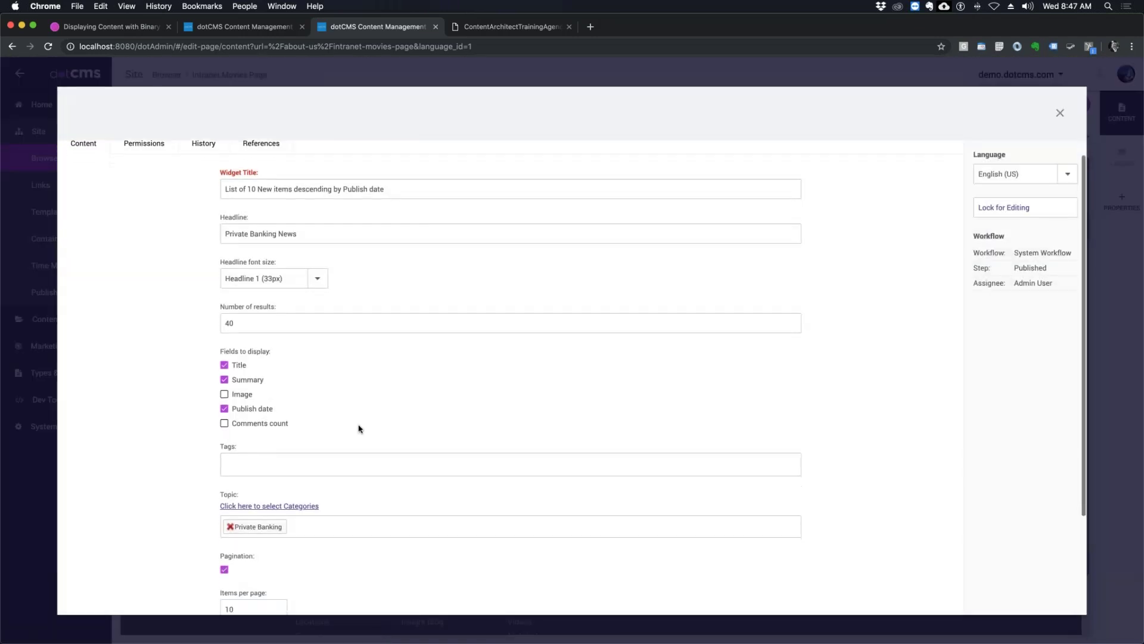
{"action": "scroll", "coordinate": [358, 428], "scroll_direction": "down", "scroll_amount": 3}
{"action": "left_click", "coordinate": [298, 379]}
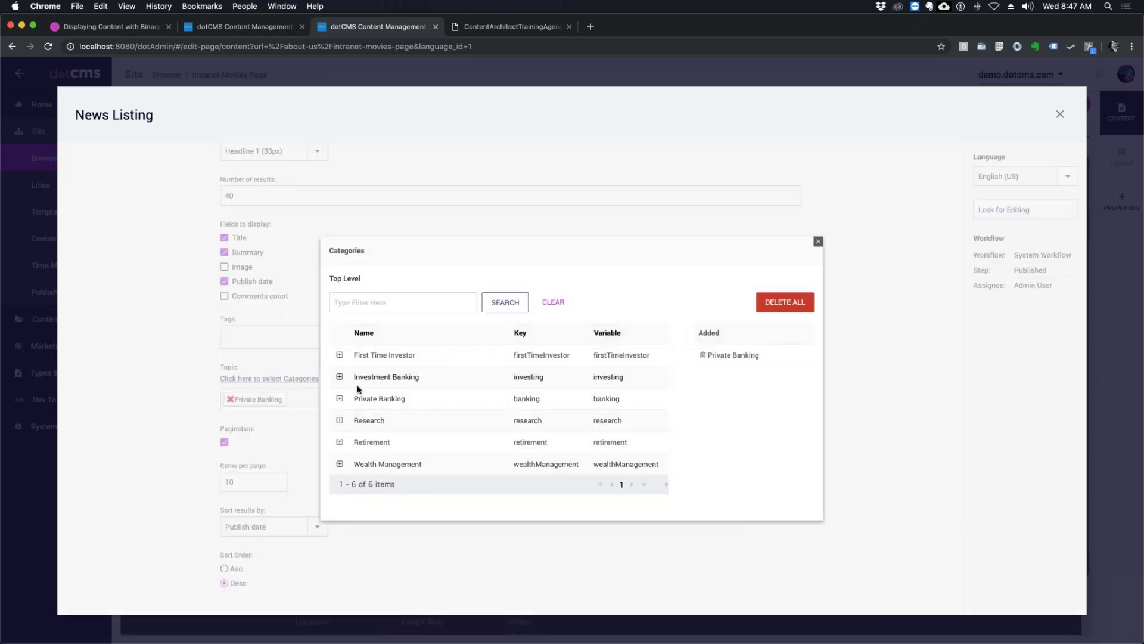
{"action": "left_click", "coordinate": [385, 355]}
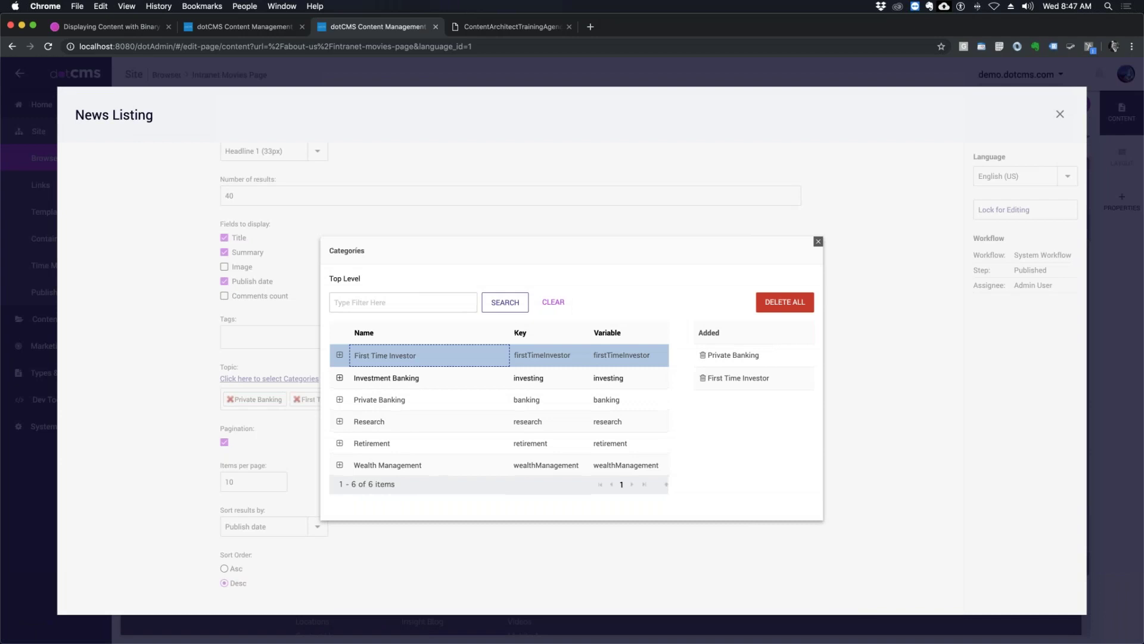
{"action": "left_click", "coordinate": [382, 377]}
{"action": "left_click", "coordinate": [373, 420]}
{"action": "left_click", "coordinate": [371, 444]}
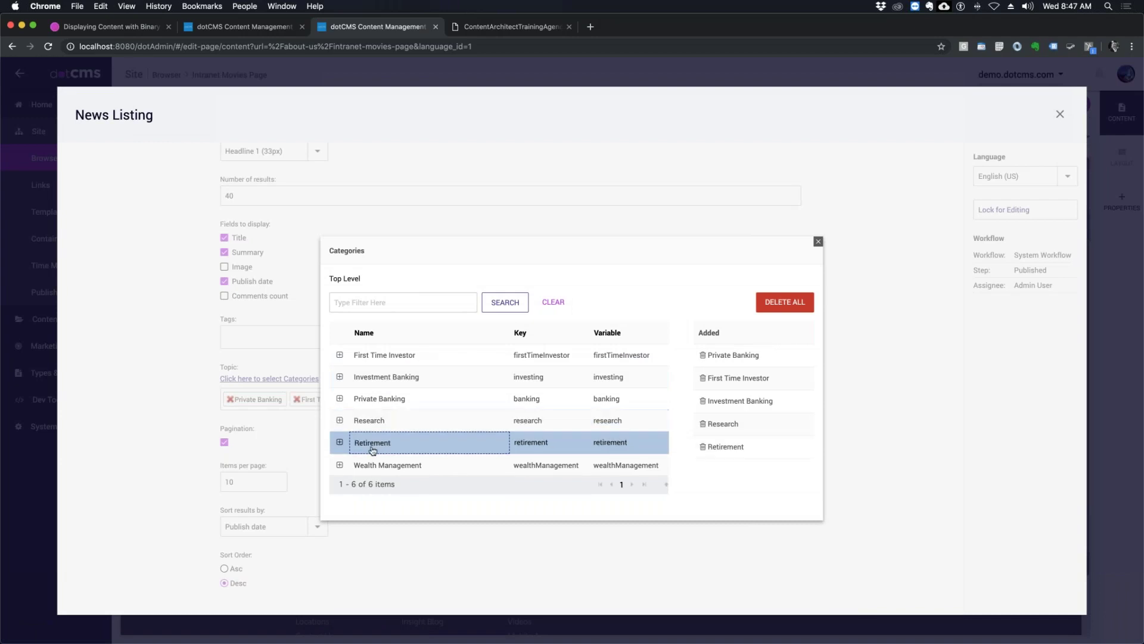
{"action": "left_click", "coordinate": [376, 468]}
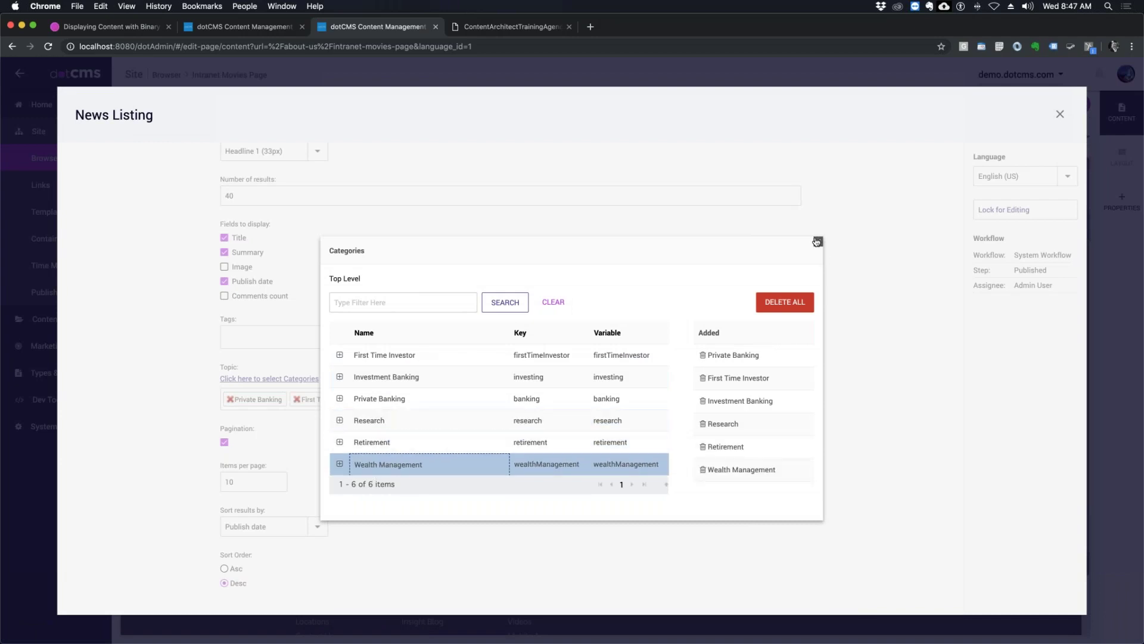
{"action": "left_click", "coordinate": [817, 241]}
{"action": "left_click", "coordinate": [1018, 212]}
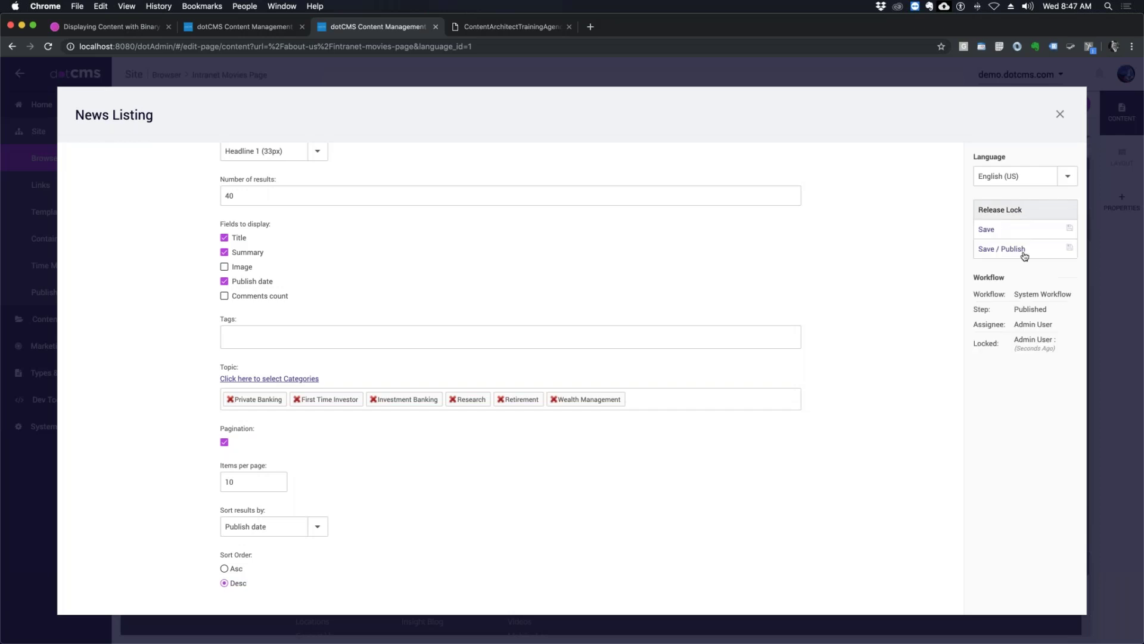
{"action": "left_click", "coordinate": [1024, 255]}
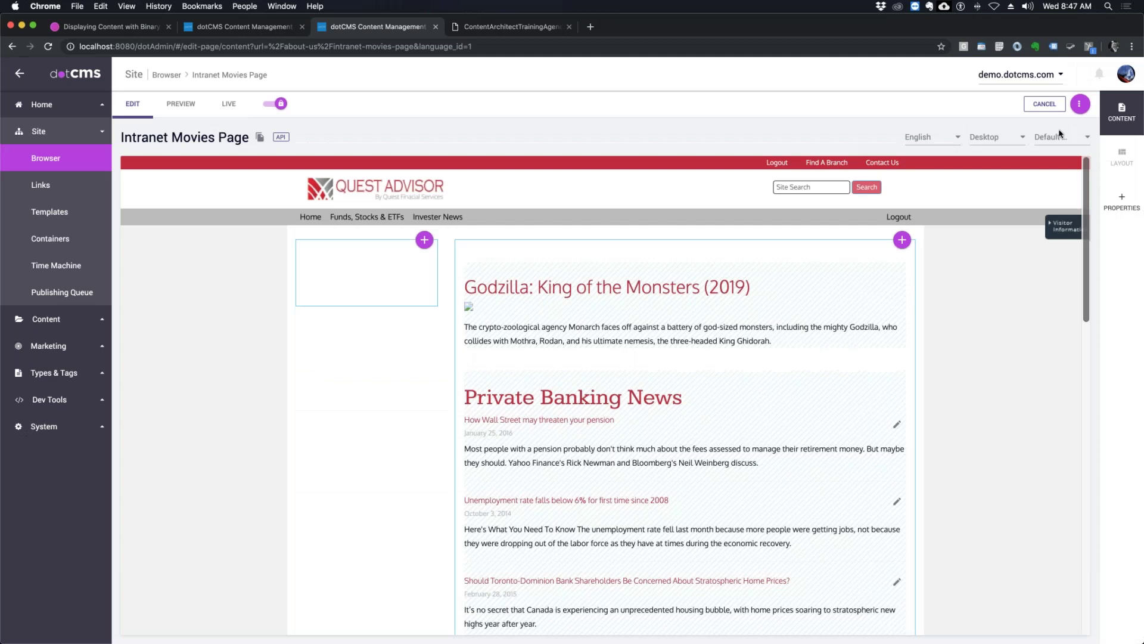
{"action": "scroll", "coordinate": [686, 438], "scroll_direction": "down", "scroll_amount": 7}
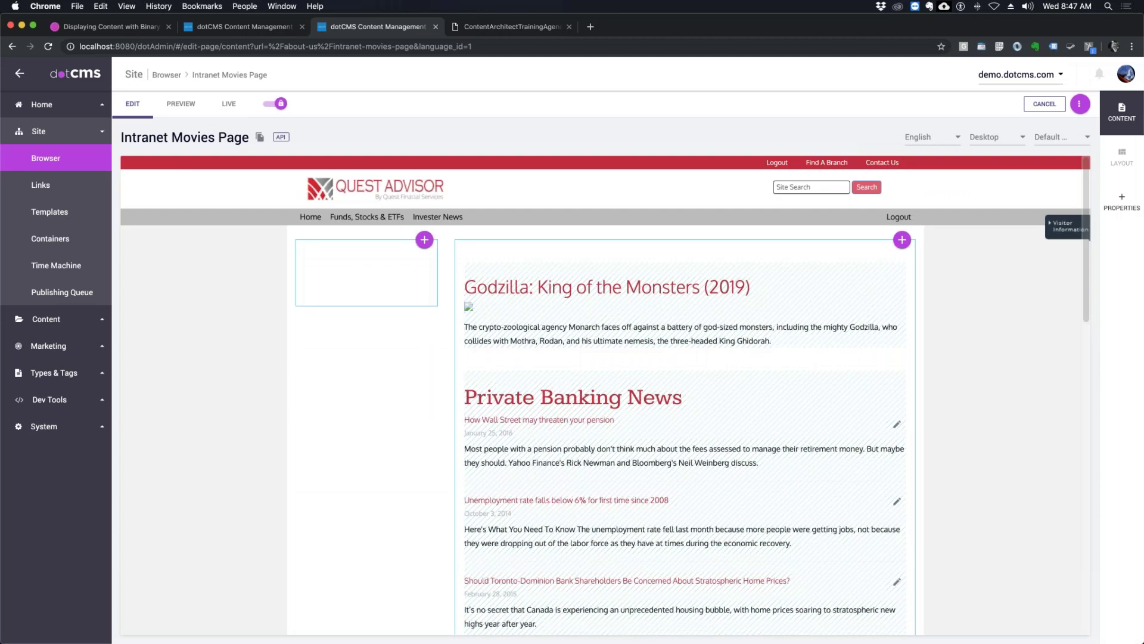
{"action": "left_click", "coordinate": [896, 424]}
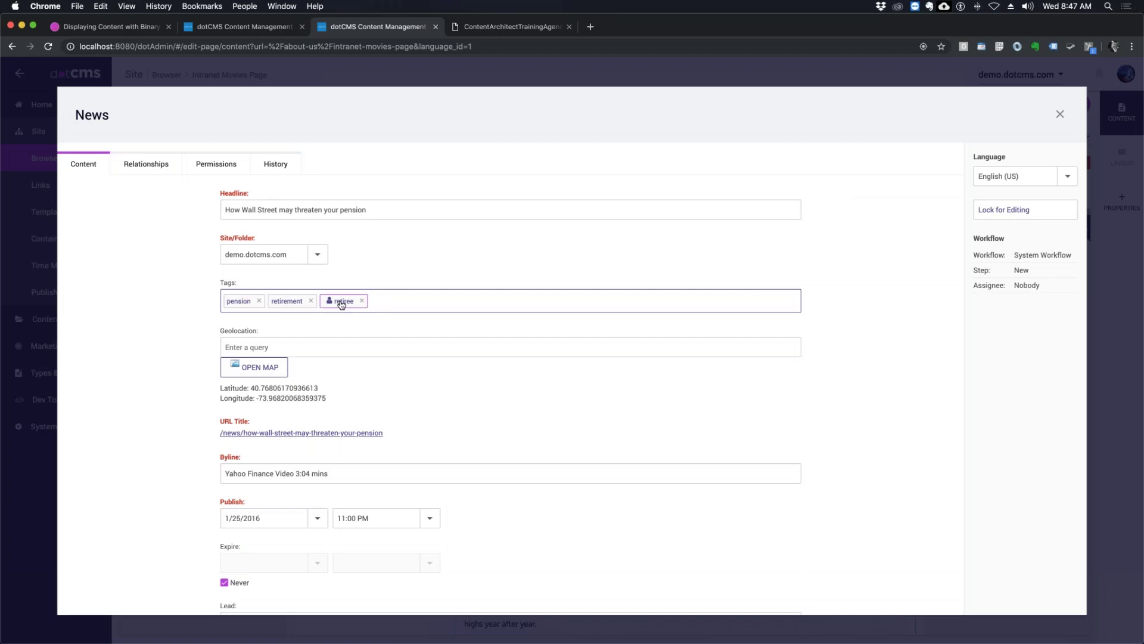
{"action": "scroll", "coordinate": [304, 325], "scroll_direction": "down", "scroll_amount": 5}
{"action": "scroll", "coordinate": [304, 323], "scroll_direction": "down", "scroll_amount": 15}
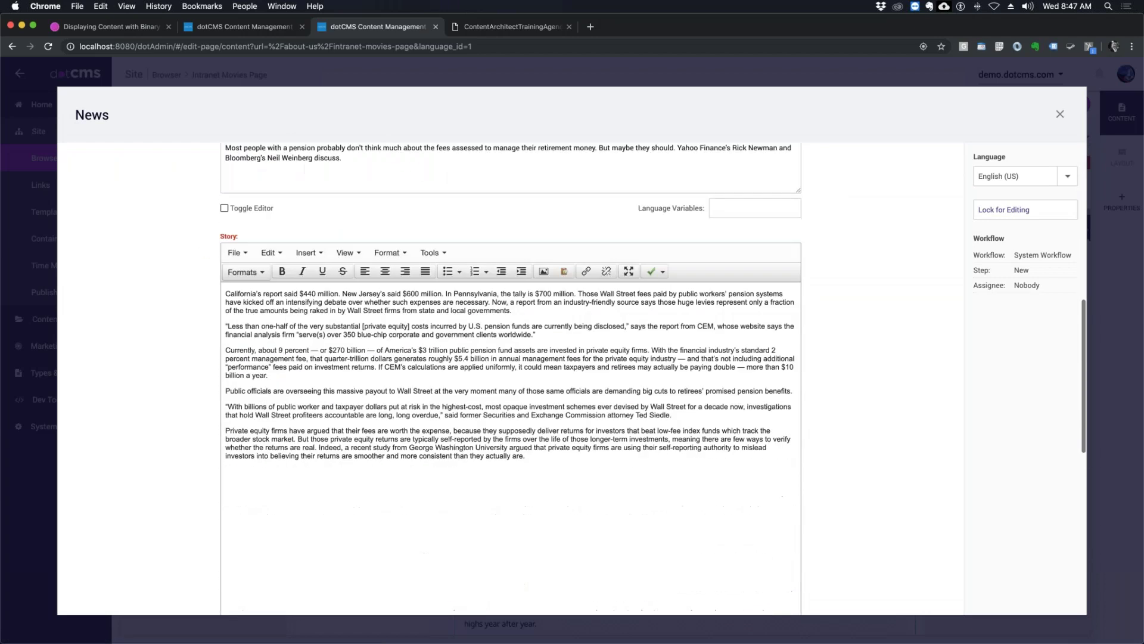
{"action": "scroll", "coordinate": [303, 324], "scroll_direction": "down", "scroll_amount": 2}
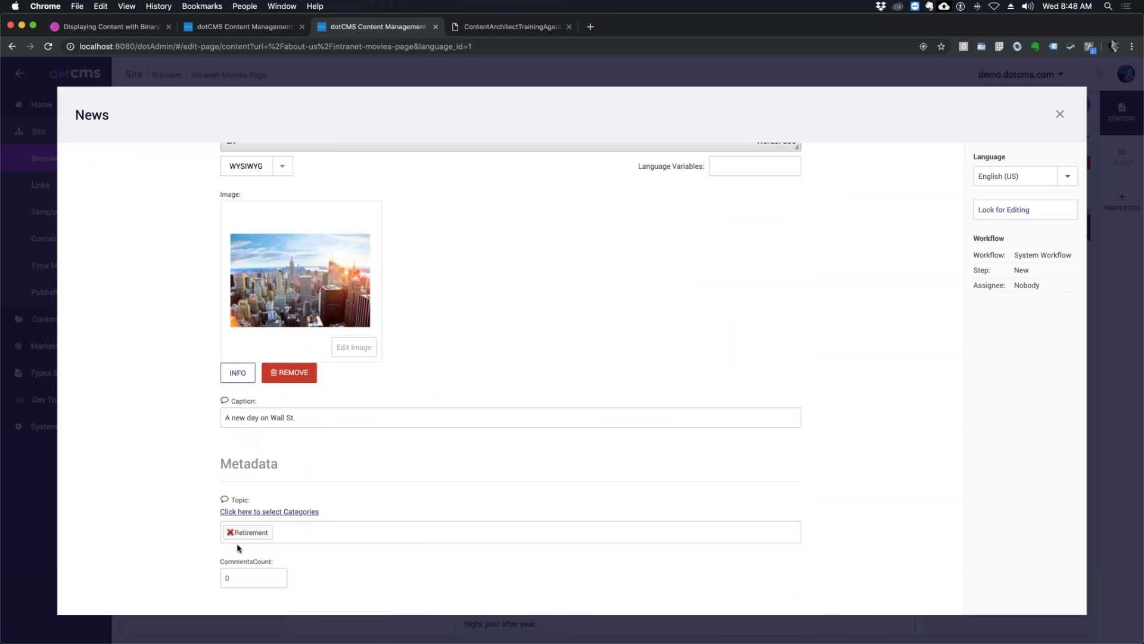
{"action": "left_click", "coordinate": [1060, 114]}
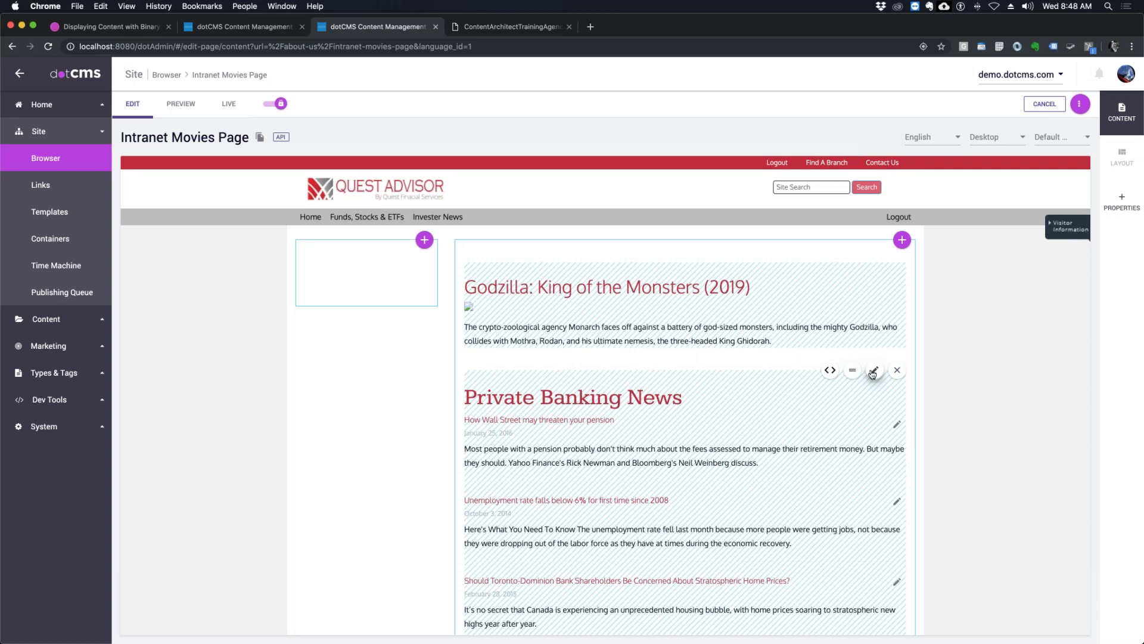
- Change the news listing headline to Retiree Banking News
{"action": "left_click", "coordinate": [874, 371]}
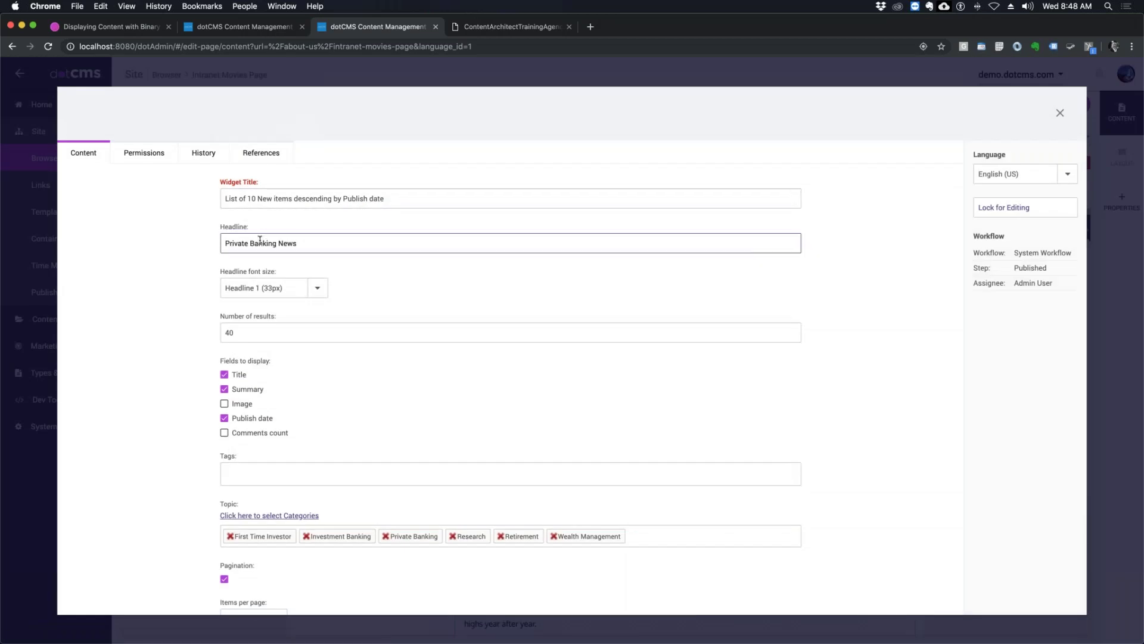
{"action": "left_click_drag", "start_coordinate": [248, 245], "coordinate": [195, 243]}
{"action": "type", "text": "Retirement"}
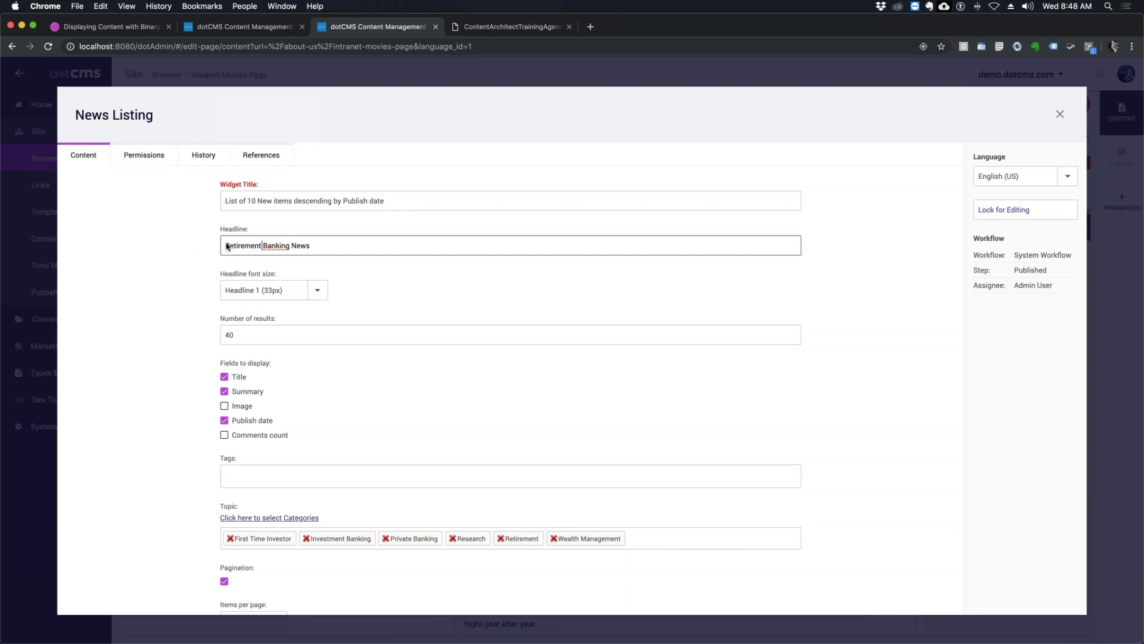
{"action": "scroll", "coordinate": [309, 317], "scroll_direction": "down", "scroll_amount": 2}
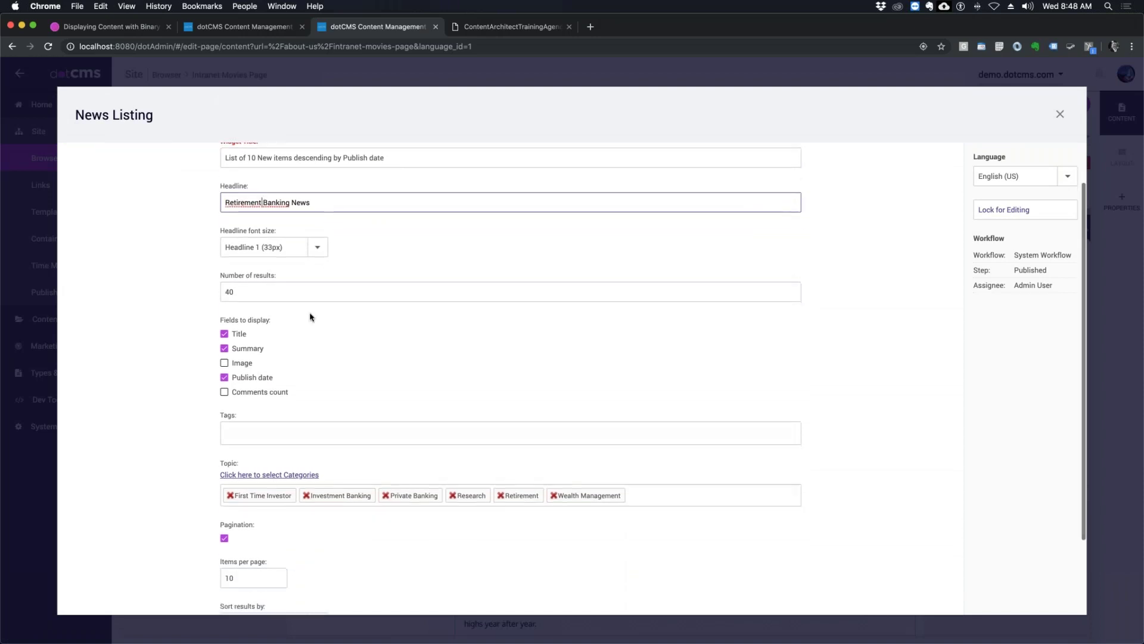
{"action": "scroll", "coordinate": [310, 316], "scroll_direction": "down", "scroll_amount": 1}
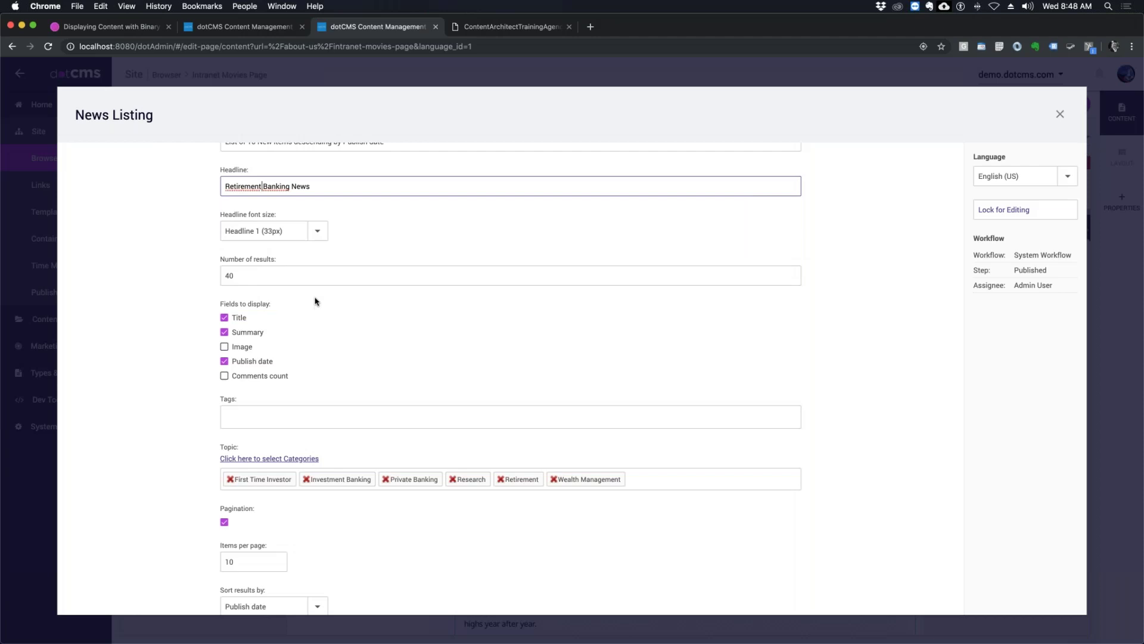
{"action": "left_click_drag", "start_coordinate": [261, 189], "coordinate": [247, 188]}
{"action": "type", "text": "e"}
- Remove every topic except Retirement, then lock, save and publish the listing
{"action": "scroll", "coordinate": [358, 418], "scroll_direction": "down", "scroll_amount": 5}
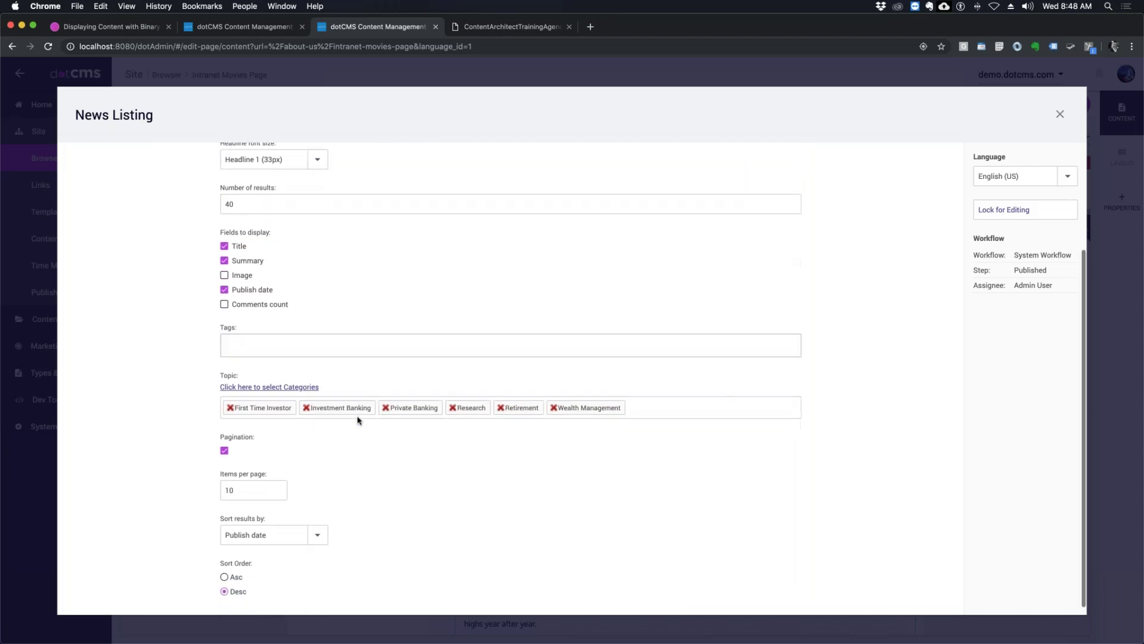
{"action": "left_click", "coordinate": [228, 400]}
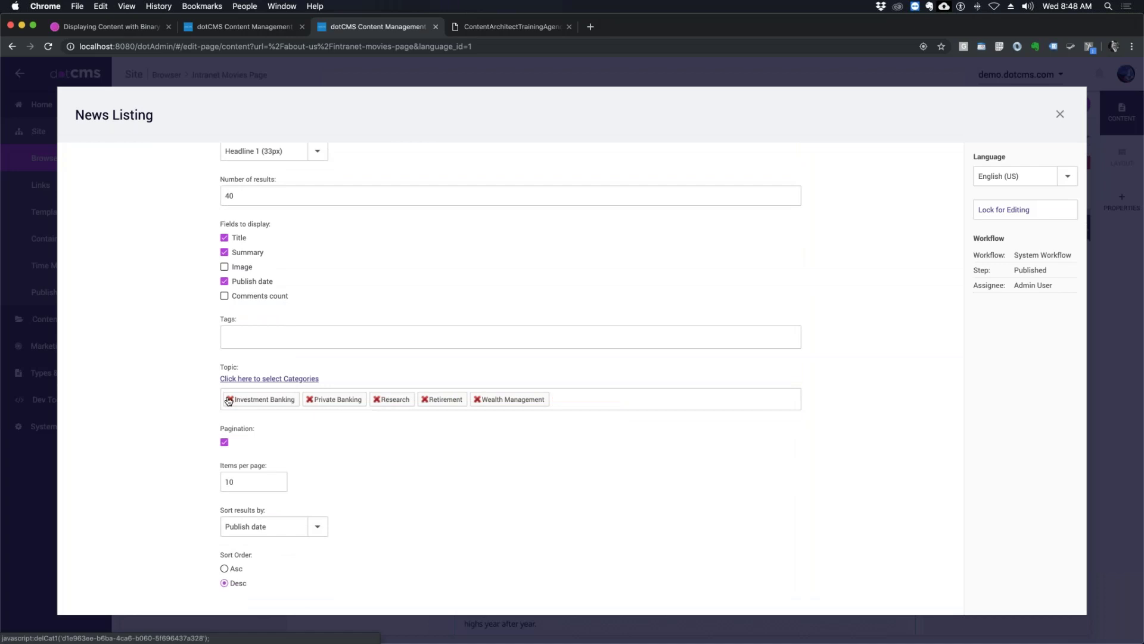
{"action": "left_click", "coordinate": [228, 399]}
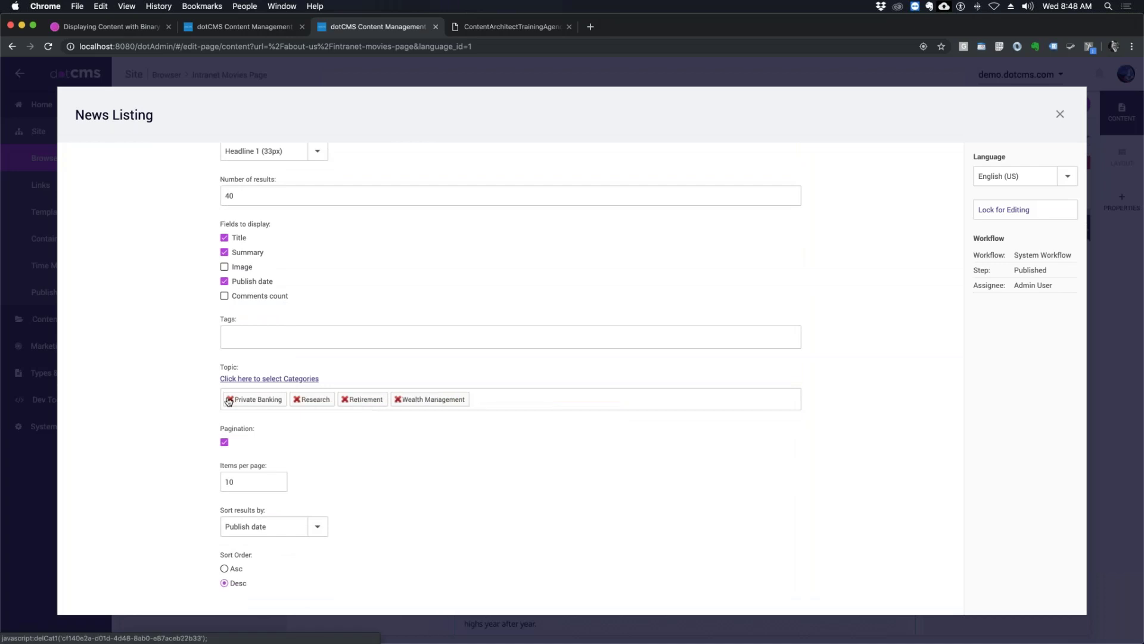
{"action": "left_click", "coordinate": [229, 400]}
{"action": "left_click", "coordinate": [229, 399]}
{"action": "left_click", "coordinate": [279, 399]}
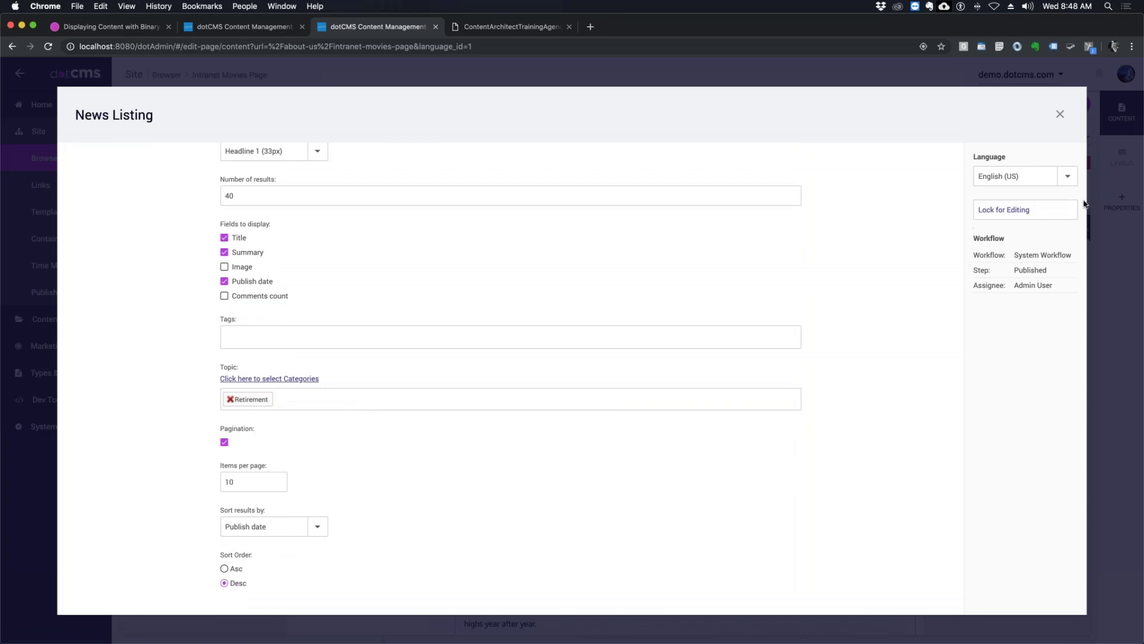
{"action": "left_click", "coordinate": [1037, 210]}
{"action": "left_click", "coordinate": [1009, 249]}
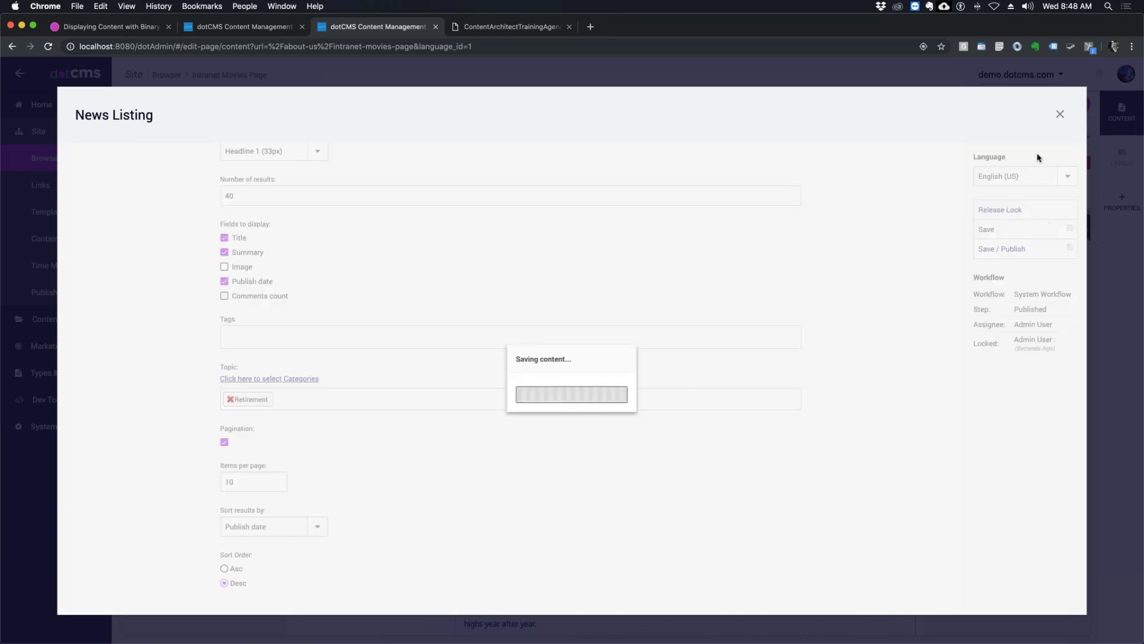
{"action": "left_click", "coordinate": [1061, 115]}
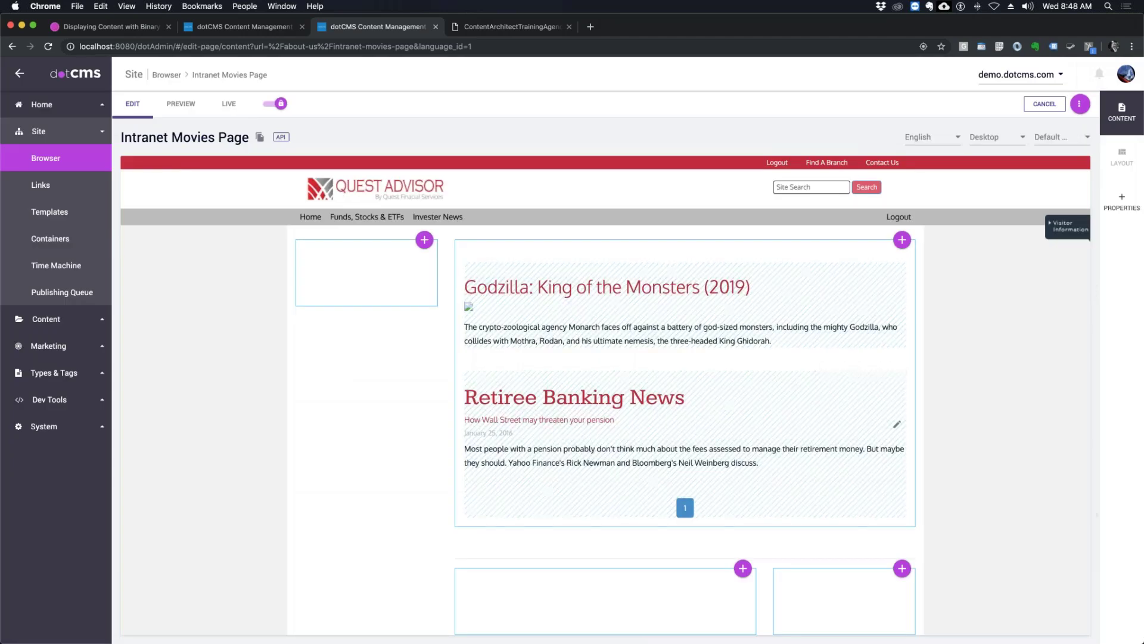
- After checking the container's add menu, follow the 'How Wall Street may threaten your pension' link
{"action": "mouse_move", "coordinate": [813, 408]}
{"action": "mouse_move", "coordinate": [620, 401]}
{"action": "left_click", "coordinate": [903, 241]}
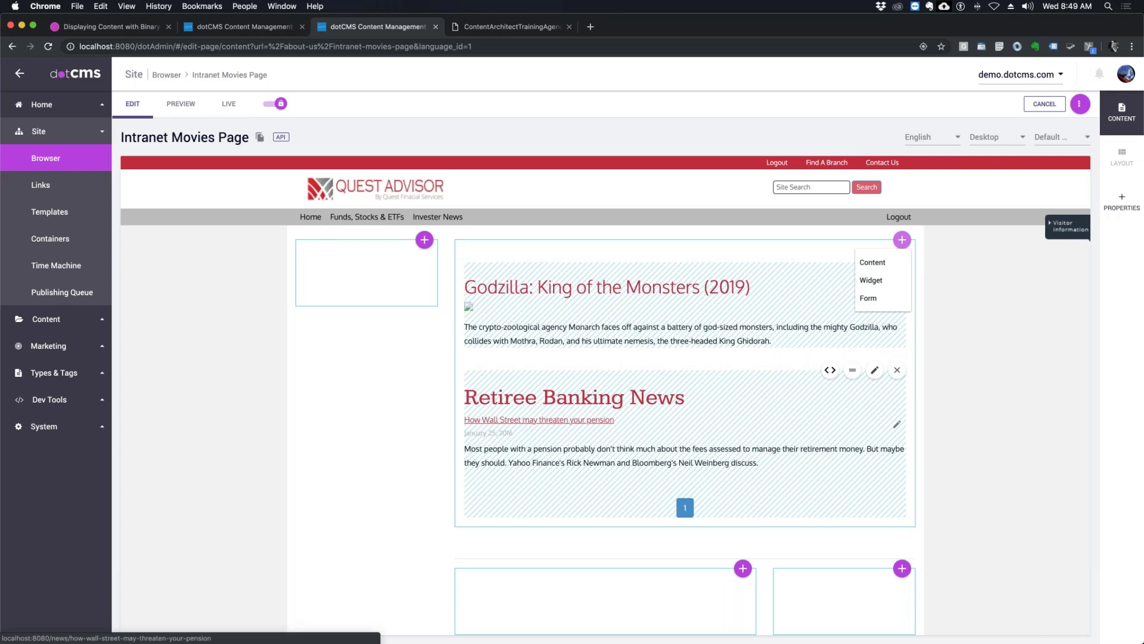
{"action": "left_click", "coordinate": [560, 421]}
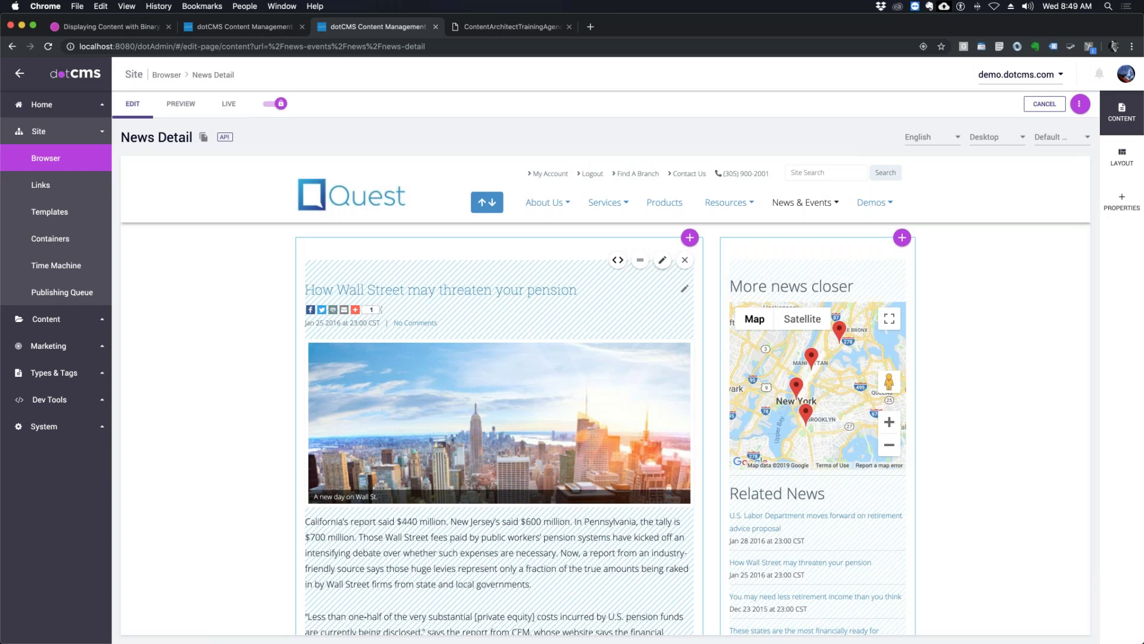
- Open the pension article and check its location map and latitude/longitude values
{"action": "left_click", "coordinate": [684, 290]}
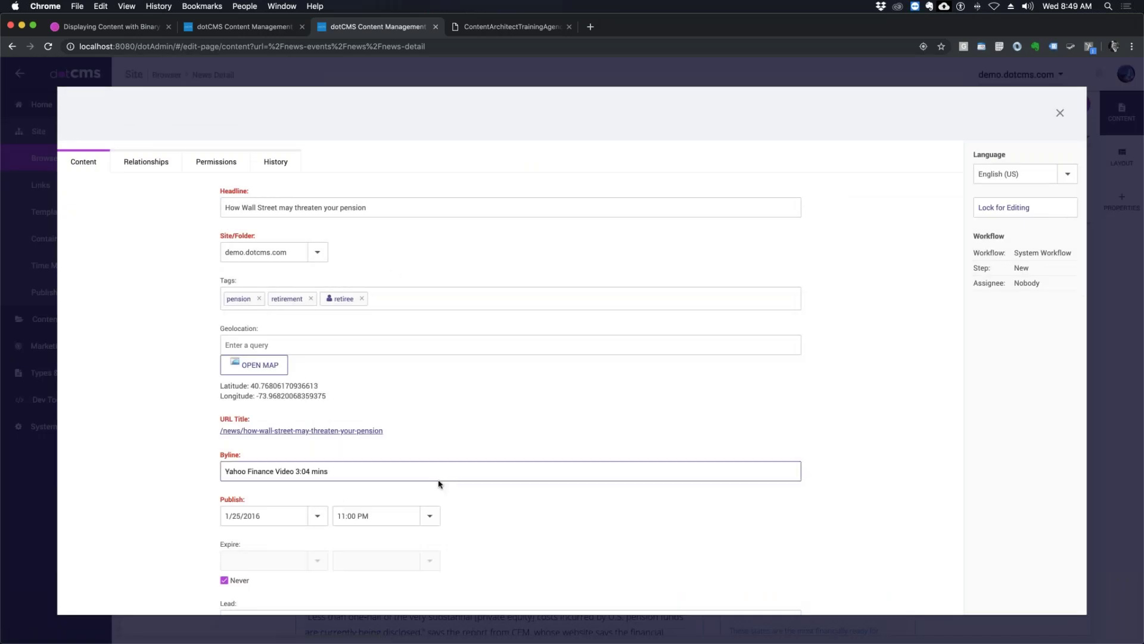
{"action": "left_click", "coordinate": [265, 369]}
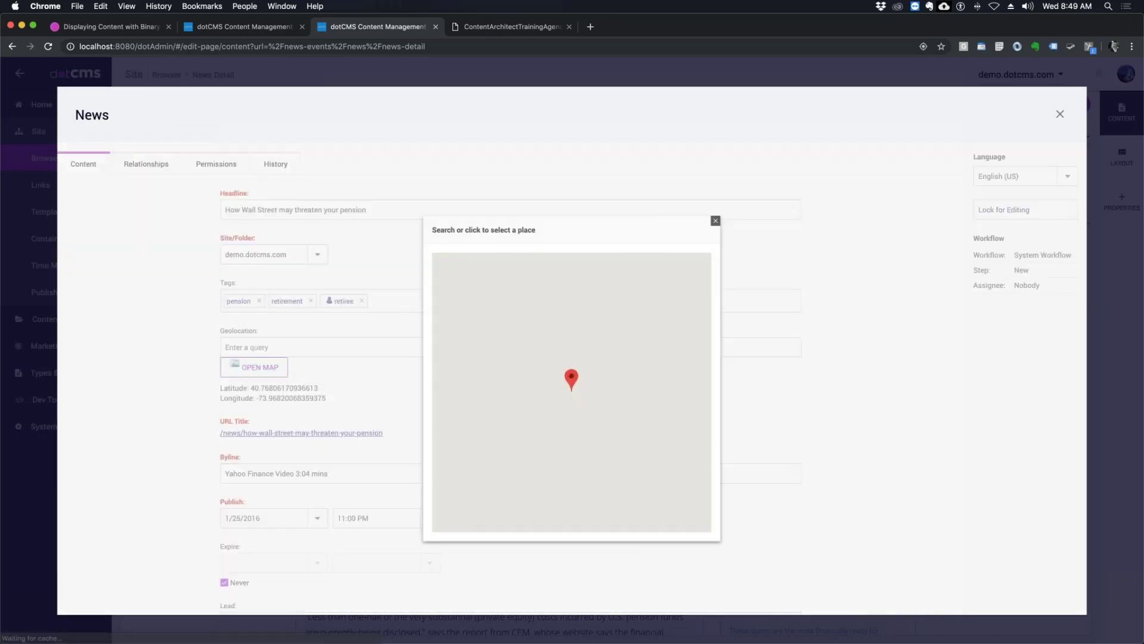
{"action": "left_click", "coordinate": [716, 220]}
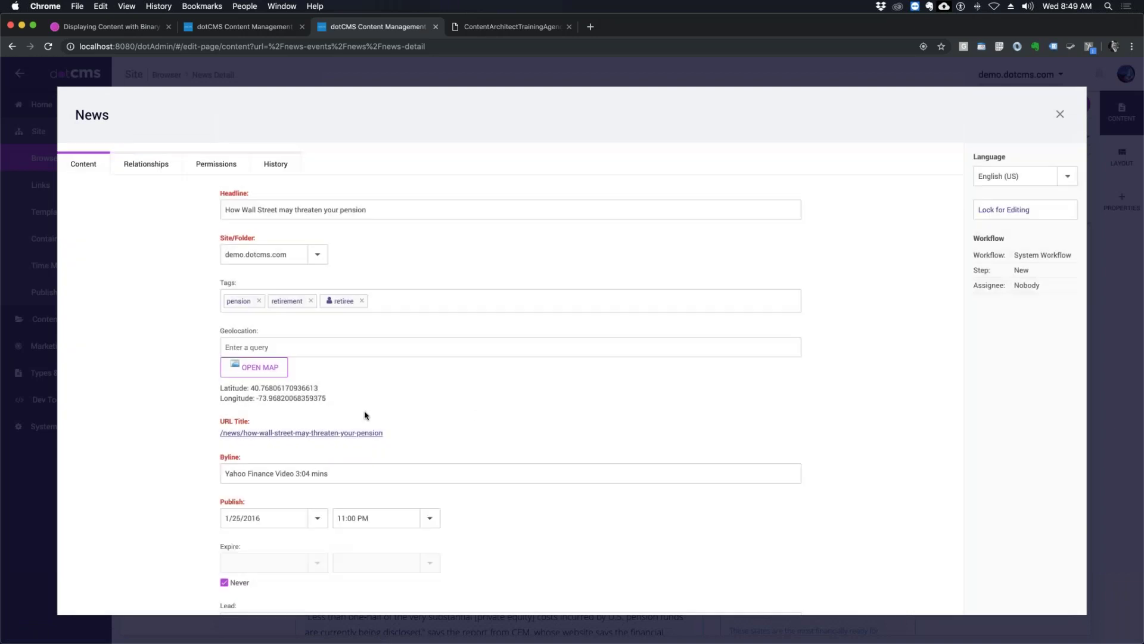
{"action": "left_click_drag", "start_coordinate": [332, 395], "coordinate": [239, 387]}
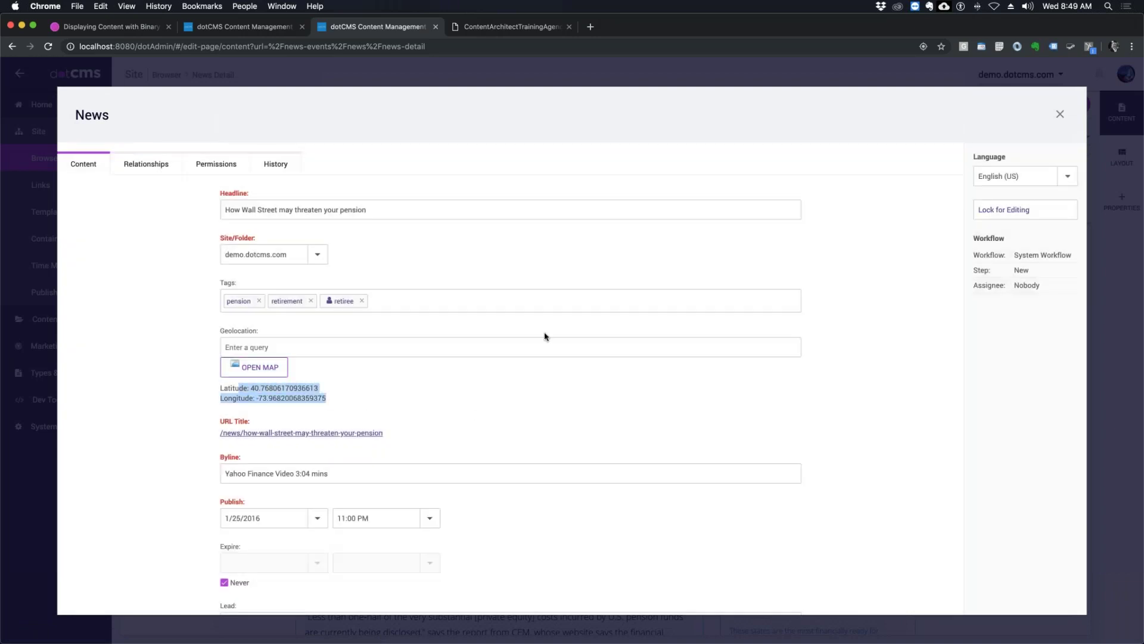
{"action": "left_click", "coordinate": [268, 370]}
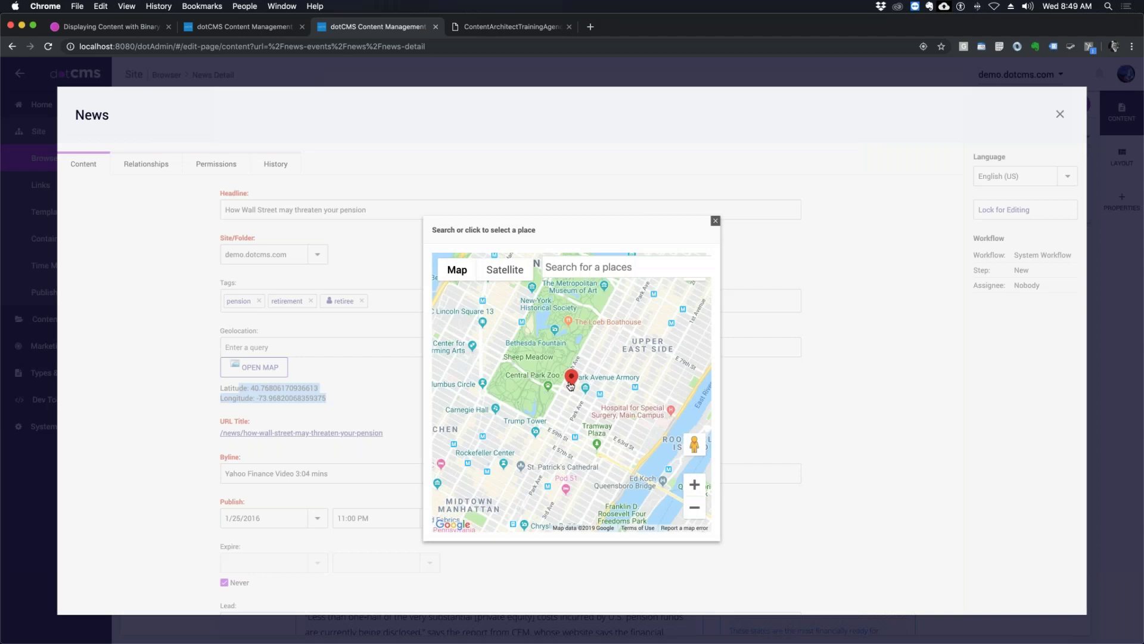
{"action": "left_click", "coordinate": [716, 221]}
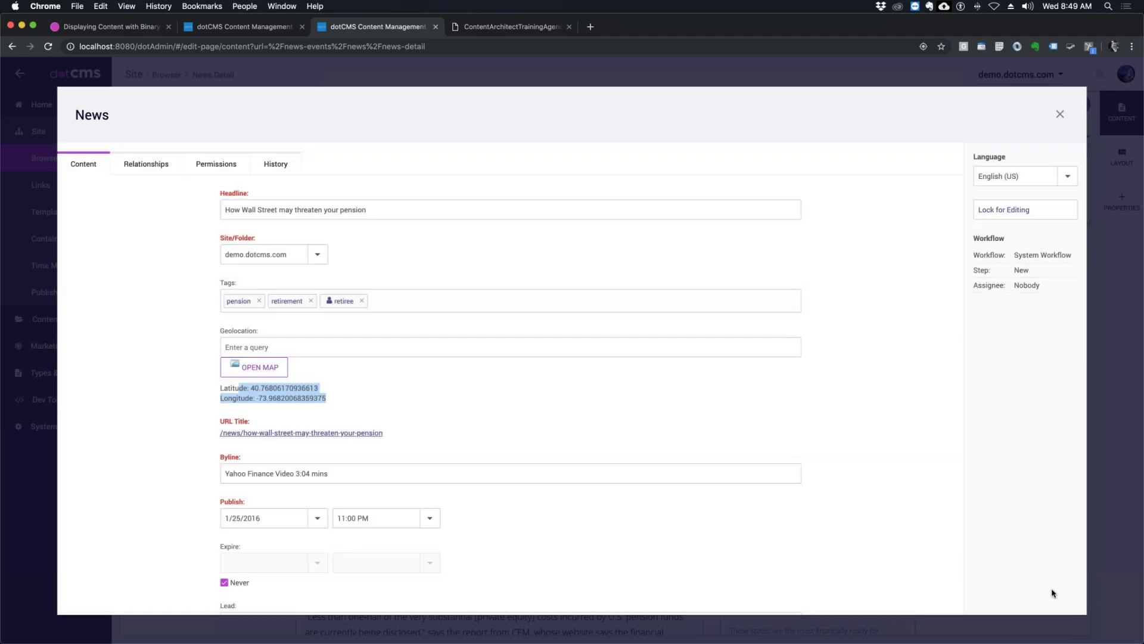
- Read through the article's Story text, Image and Caption fields
{"action": "scroll", "coordinate": [375, 391], "scroll_direction": "down", "scroll_amount": 5}
{"action": "scroll", "coordinate": [370, 388], "scroll_direction": "down", "scroll_amount": 1}
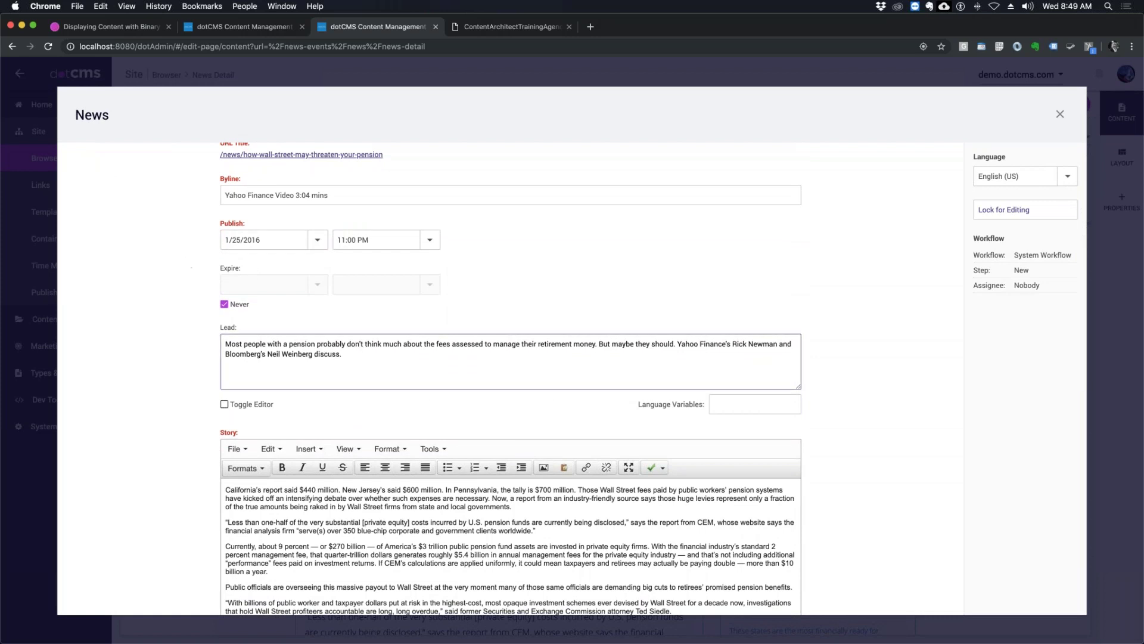
{"action": "scroll", "coordinate": [467, 344], "scroll_direction": "down", "scroll_amount": 5}
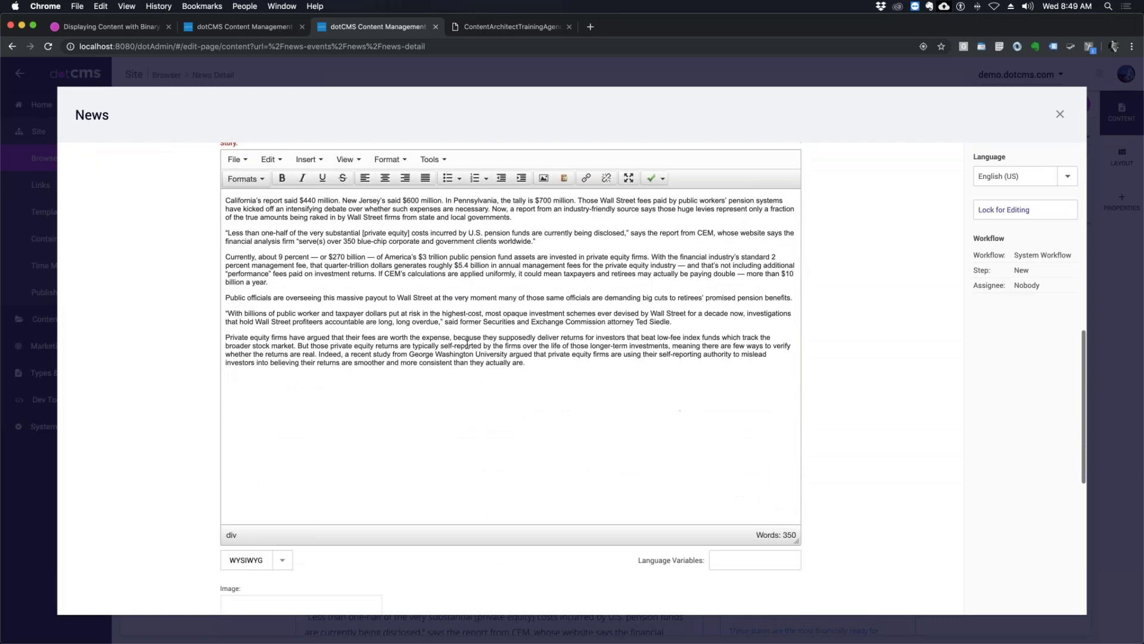
{"action": "scroll", "coordinate": [467, 344], "scroll_direction": "up", "scroll_amount": 1}
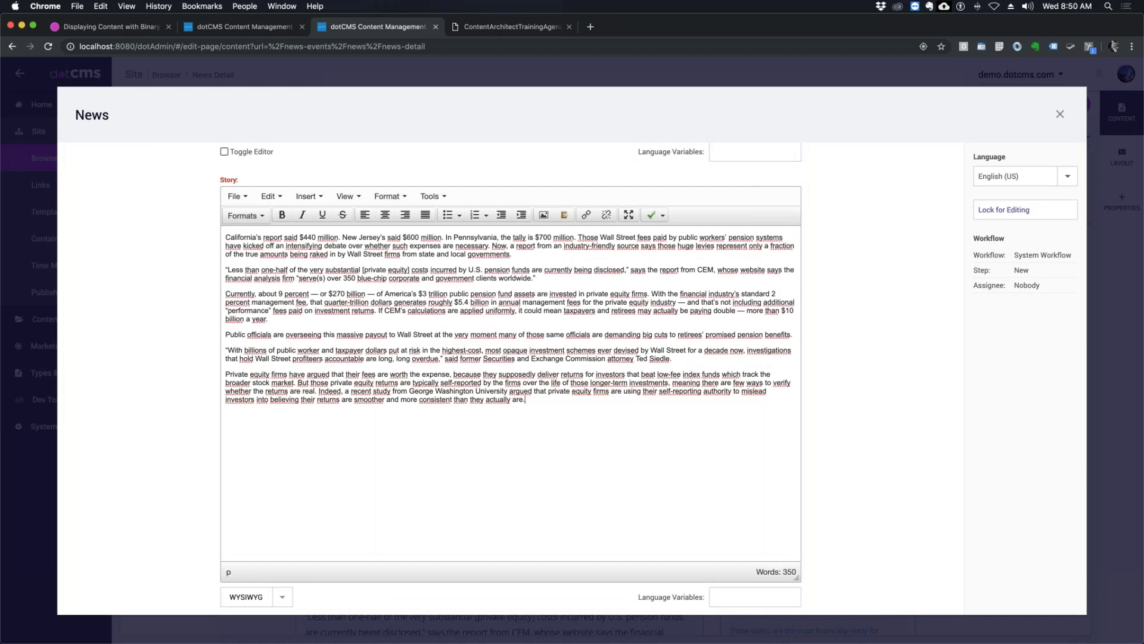
{"action": "left_click_drag", "start_coordinate": [226, 238], "coordinate": [553, 429]}
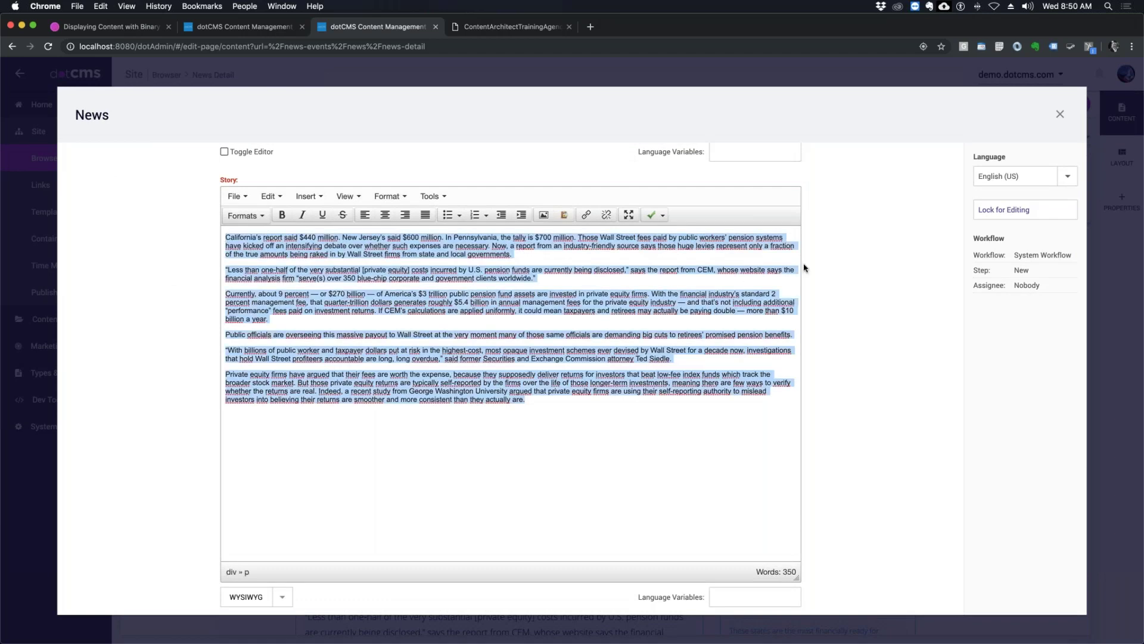
{"action": "left_click", "coordinate": [554, 258]}
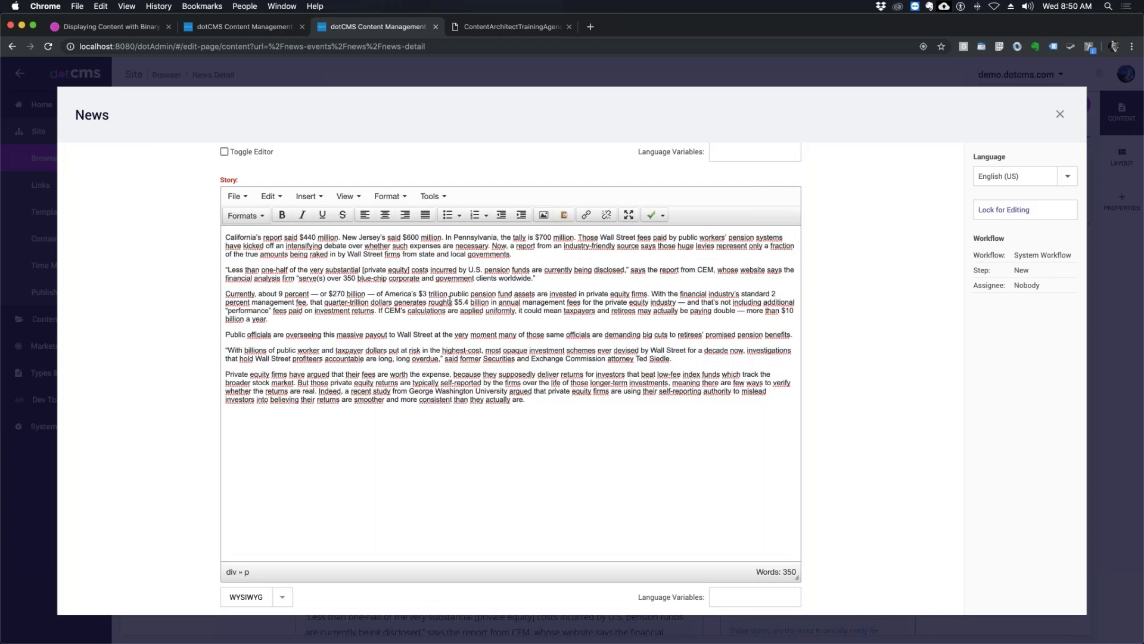
{"action": "scroll", "coordinate": [652, 395], "scroll_direction": "down", "scroll_amount": 3}
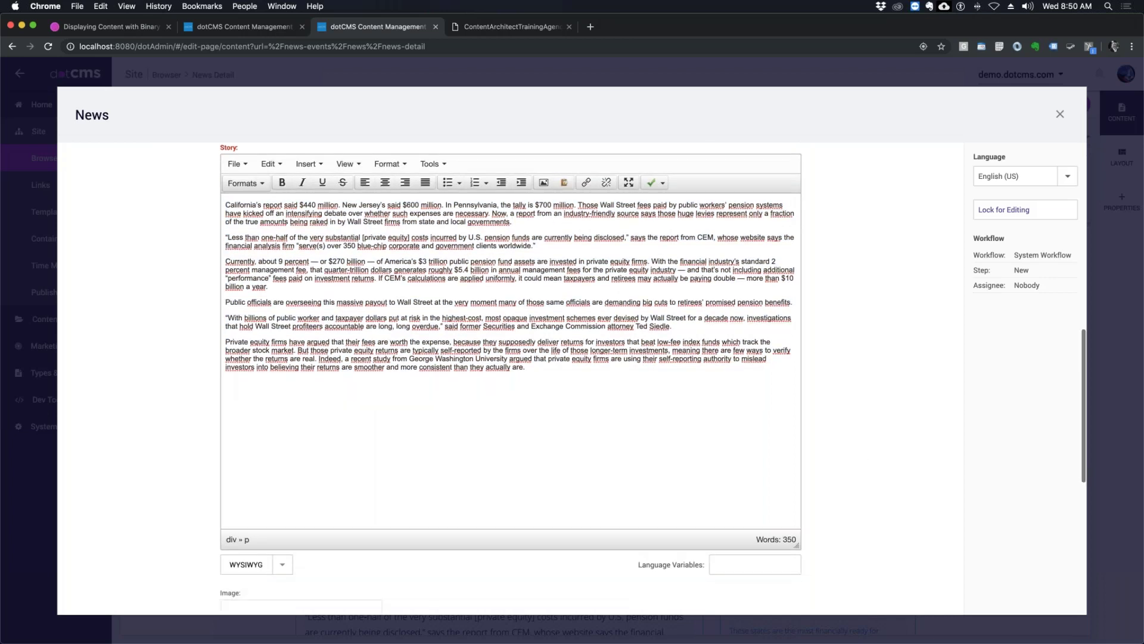
{"action": "scroll", "coordinate": [652, 395], "scroll_direction": "up", "scroll_amount": 3}
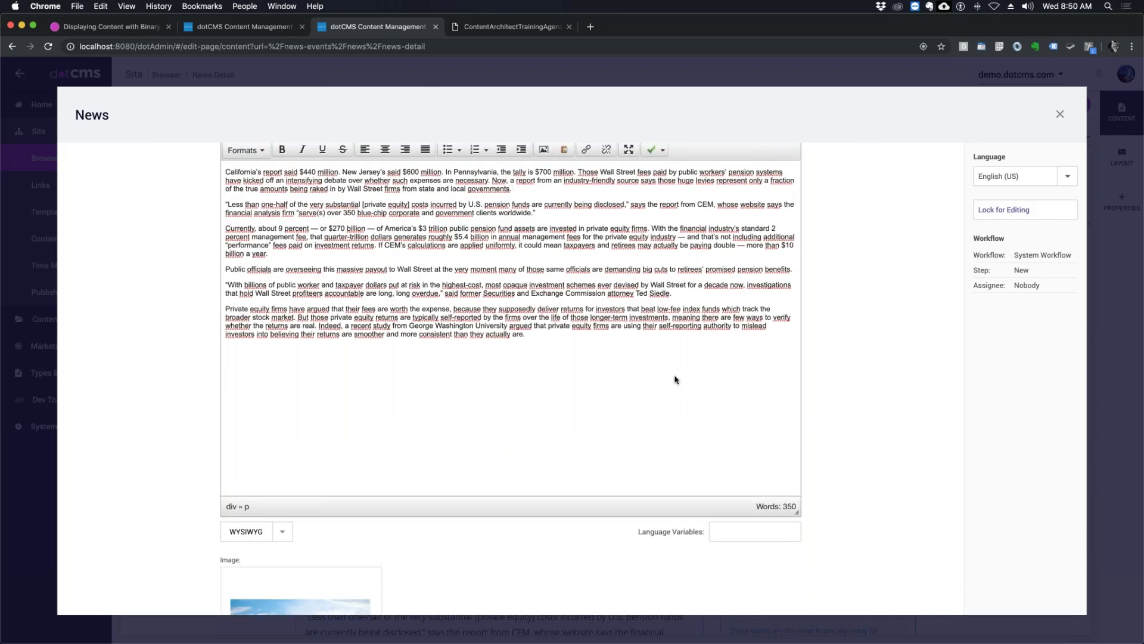
{"action": "scroll", "coordinate": [676, 379], "scroll_direction": "down", "scroll_amount": 4}
{"action": "scroll", "coordinate": [675, 379], "scroll_direction": "down", "scroll_amount": 2}
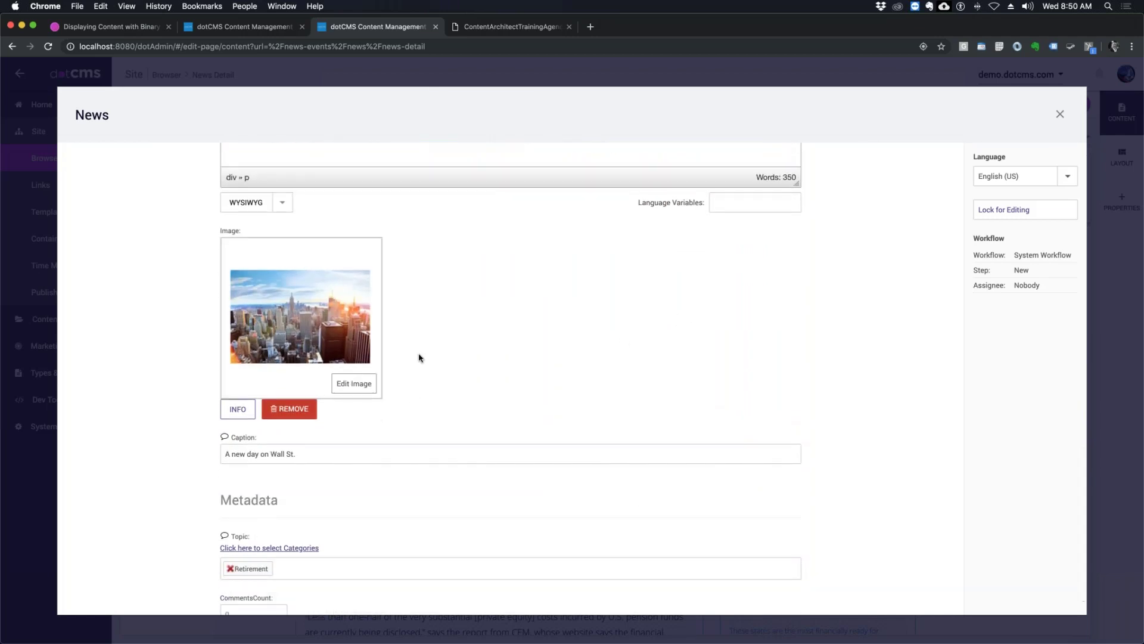
{"action": "scroll", "coordinate": [509, 324], "scroll_direction": "up", "scroll_amount": 7}
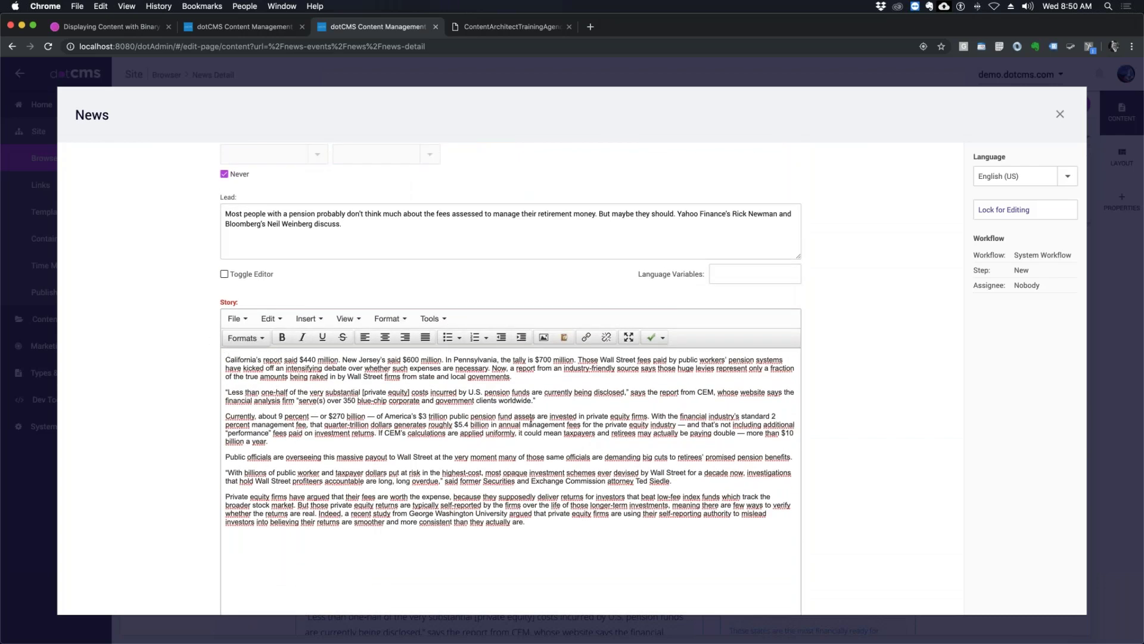
{"action": "scroll", "coordinate": [519, 444], "scroll_direction": "down", "scroll_amount": 6}
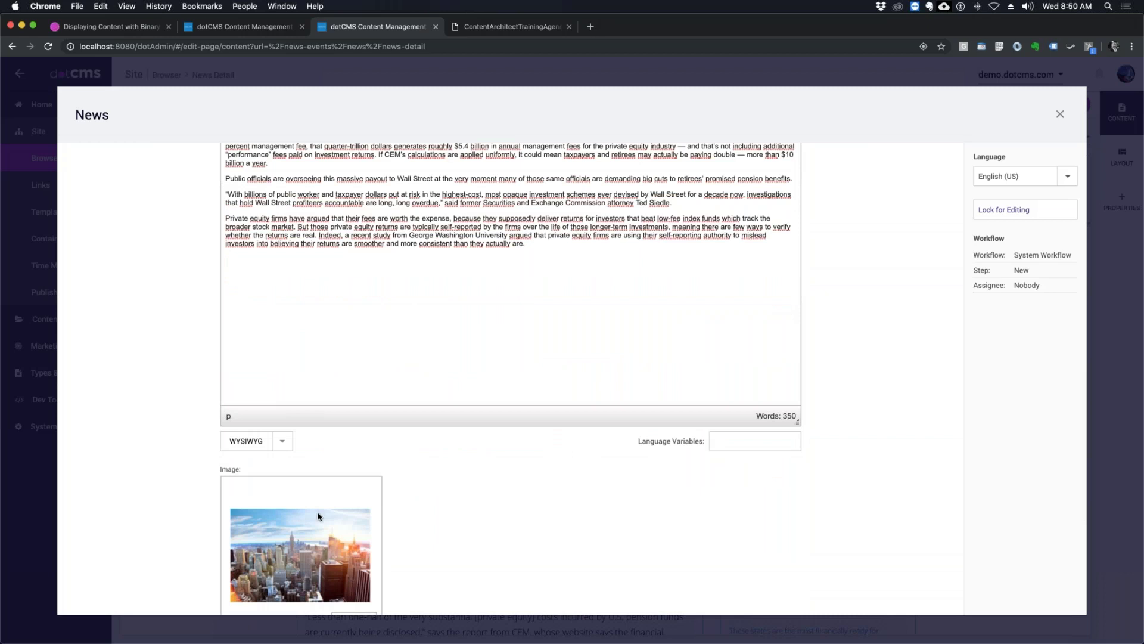
{"action": "scroll", "coordinate": [311, 331], "scroll_direction": "down", "scroll_amount": 1}
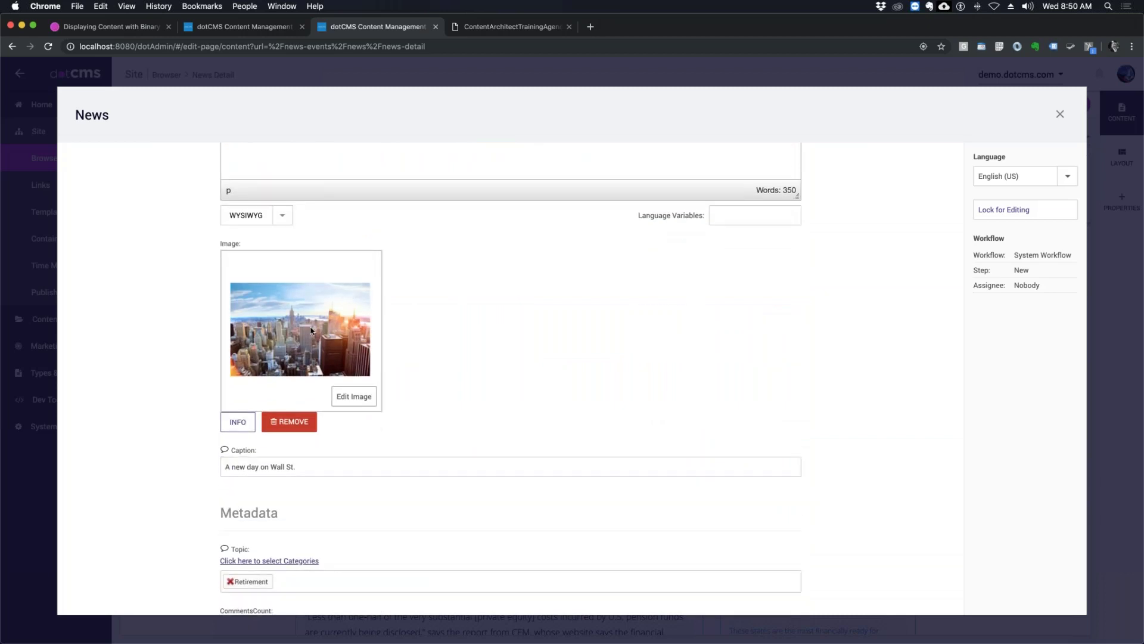
{"action": "scroll", "coordinate": [468, 365], "scroll_direction": "up", "scroll_amount": 7}
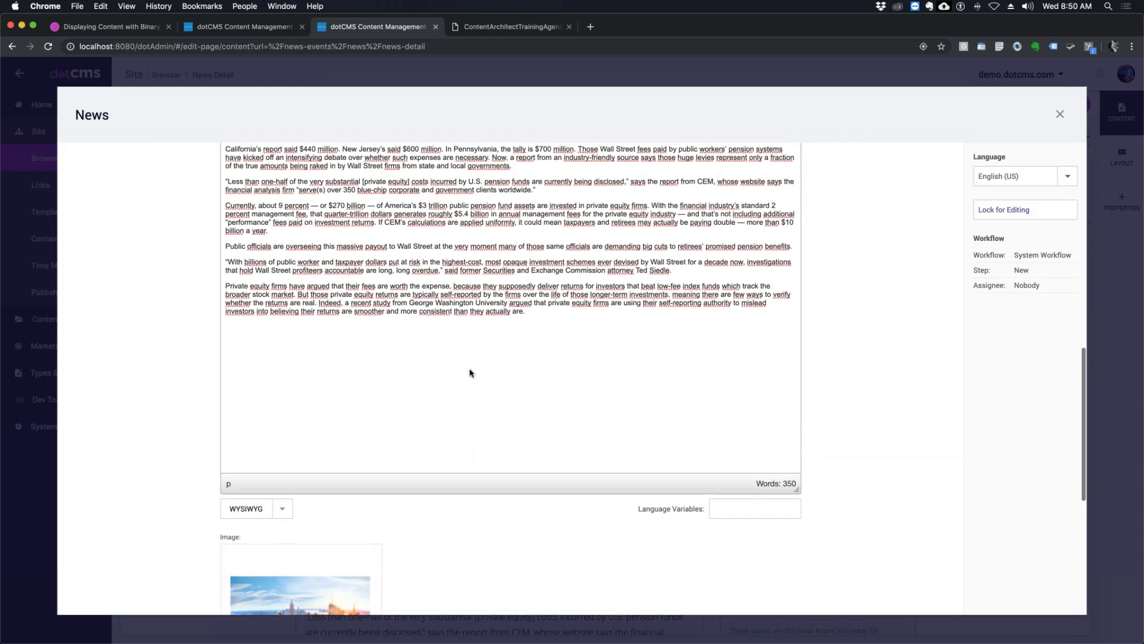
- Look over the remaining Story and Metadata fields, then close the News editor
{"action": "left_click", "coordinate": [400, 291]}
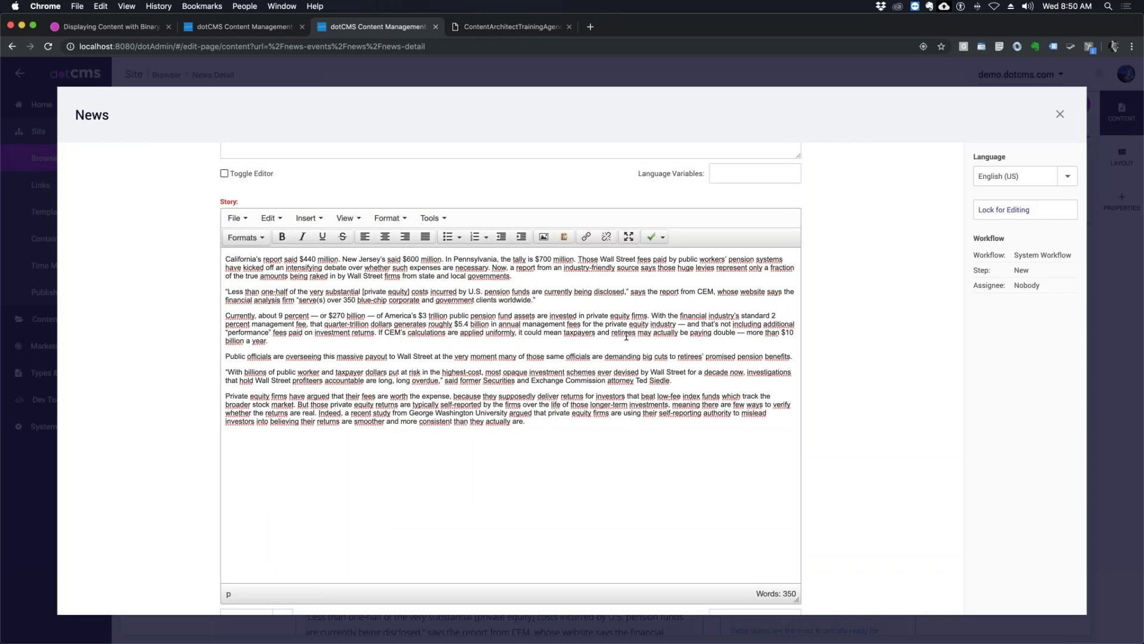
{"action": "scroll", "coordinate": [625, 337], "scroll_direction": "down", "scroll_amount": 10}
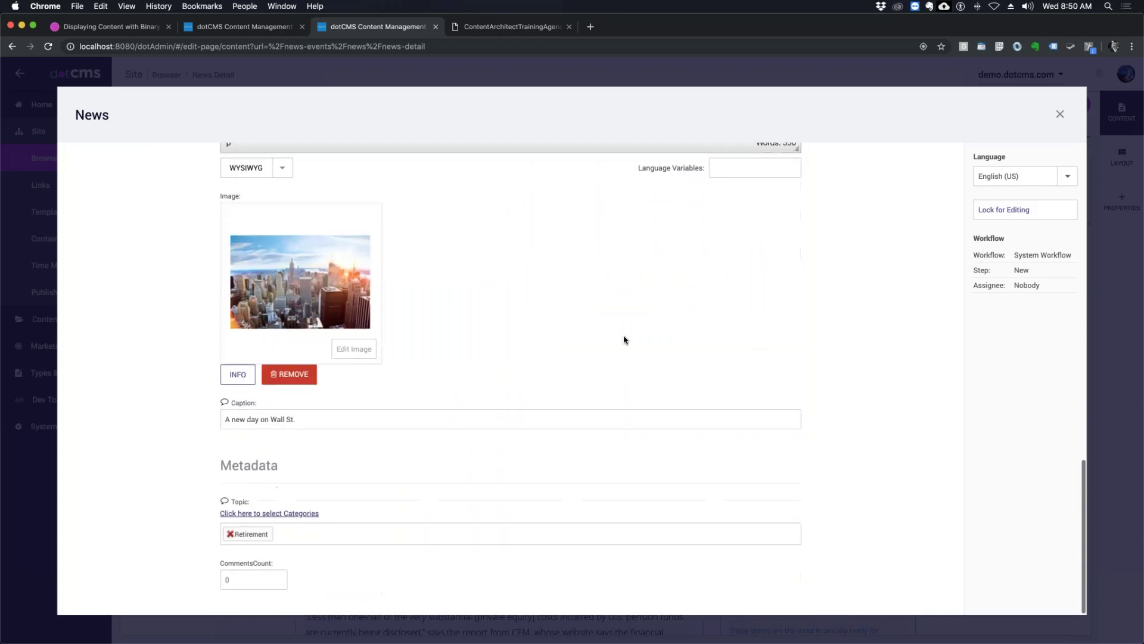
{"action": "scroll", "coordinate": [622, 338], "scroll_direction": "up", "scroll_amount": 8}
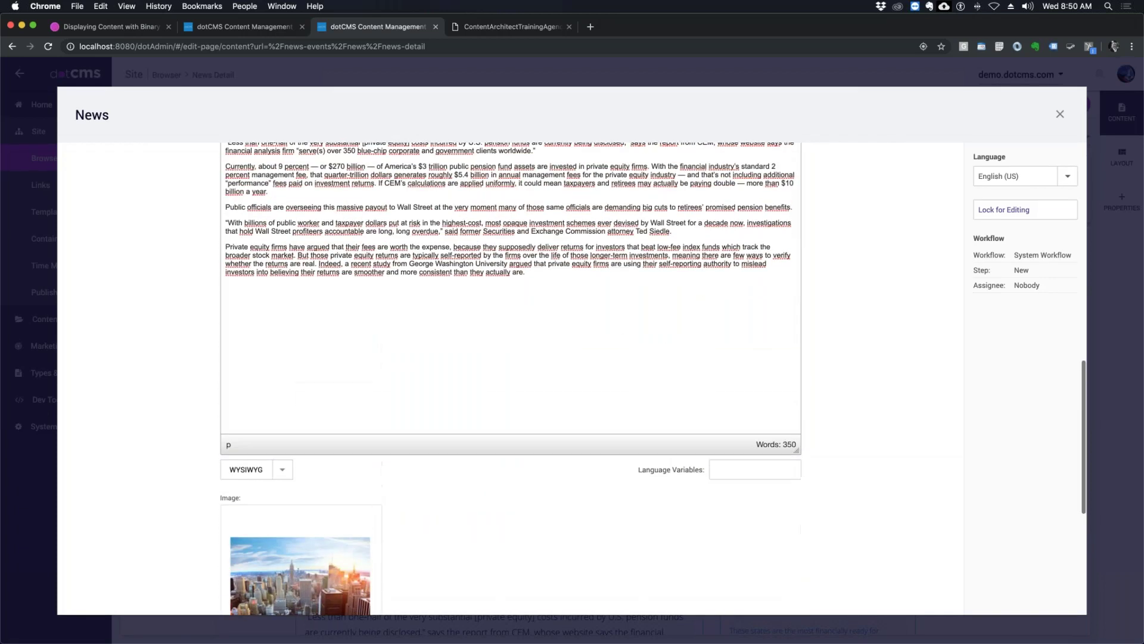
{"action": "scroll", "coordinate": [562, 336], "scroll_direction": "up", "scroll_amount": 10}
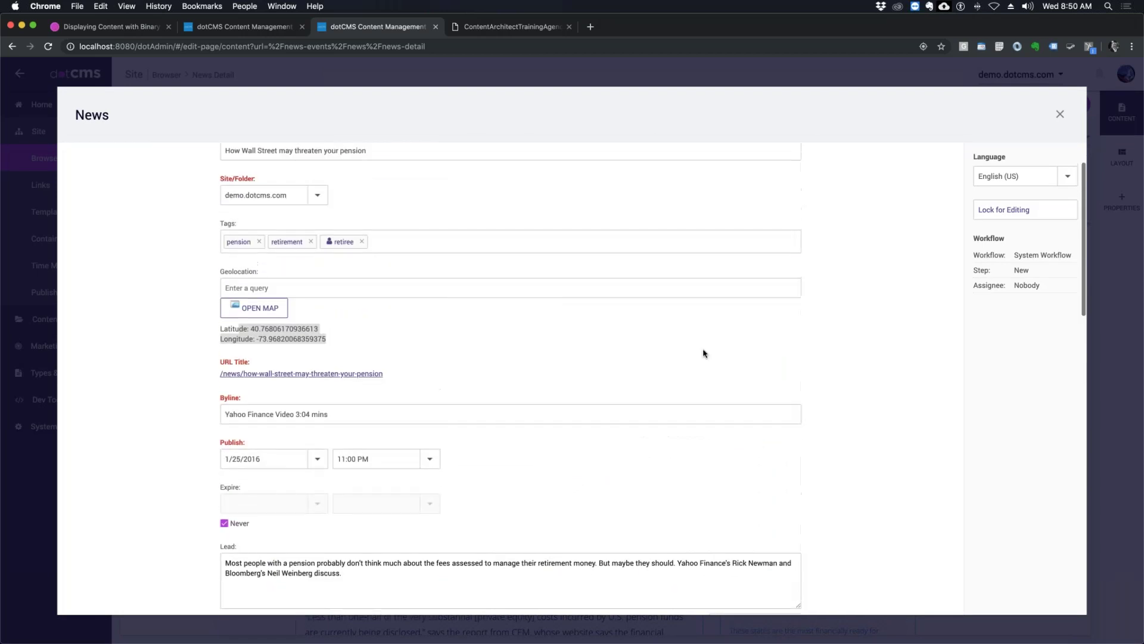
{"action": "left_click", "coordinate": [1060, 114]}
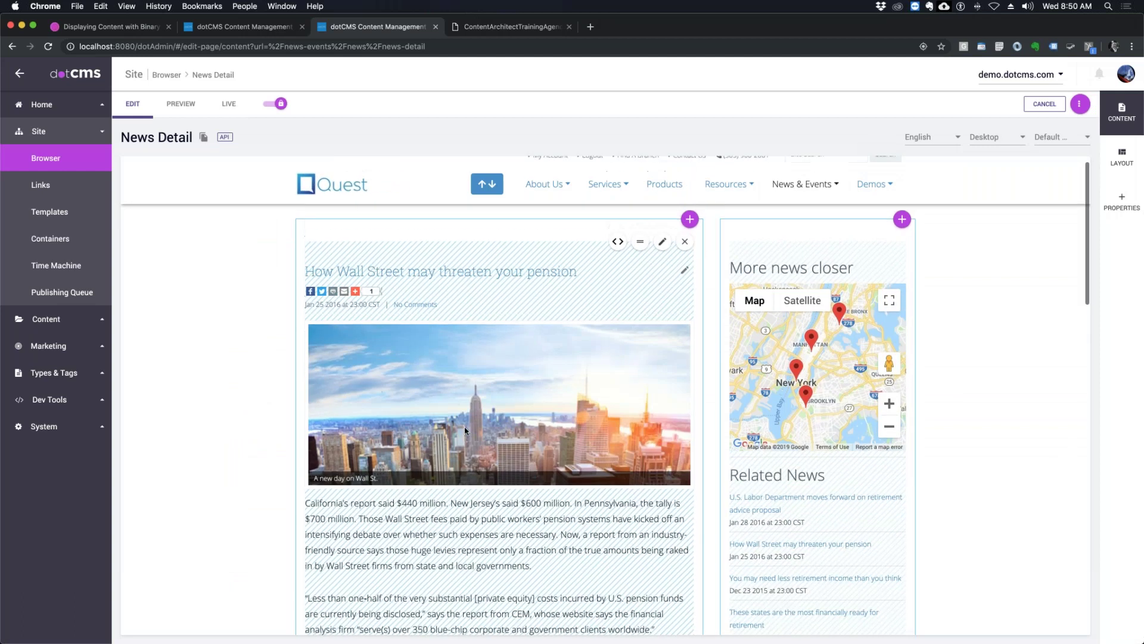
- Scroll through the rendered pension article, then switch to Site > Browser
{"action": "scroll", "coordinate": [500, 358], "scroll_direction": "down", "scroll_amount": 2}
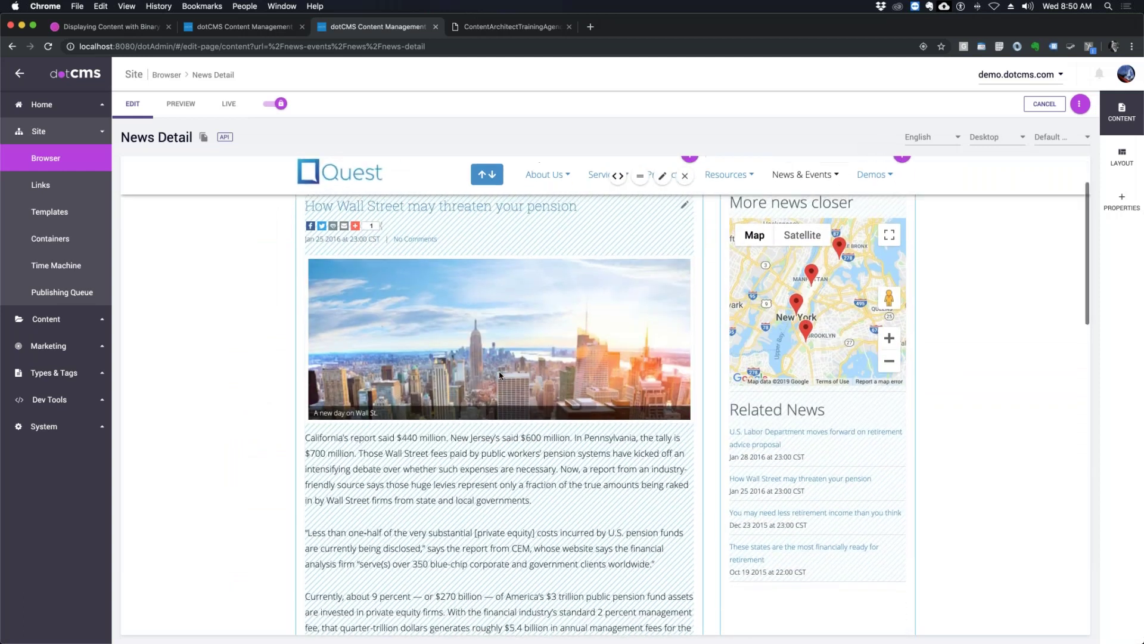
{"action": "scroll", "coordinate": [614, 394], "scroll_direction": "down", "scroll_amount": 7}
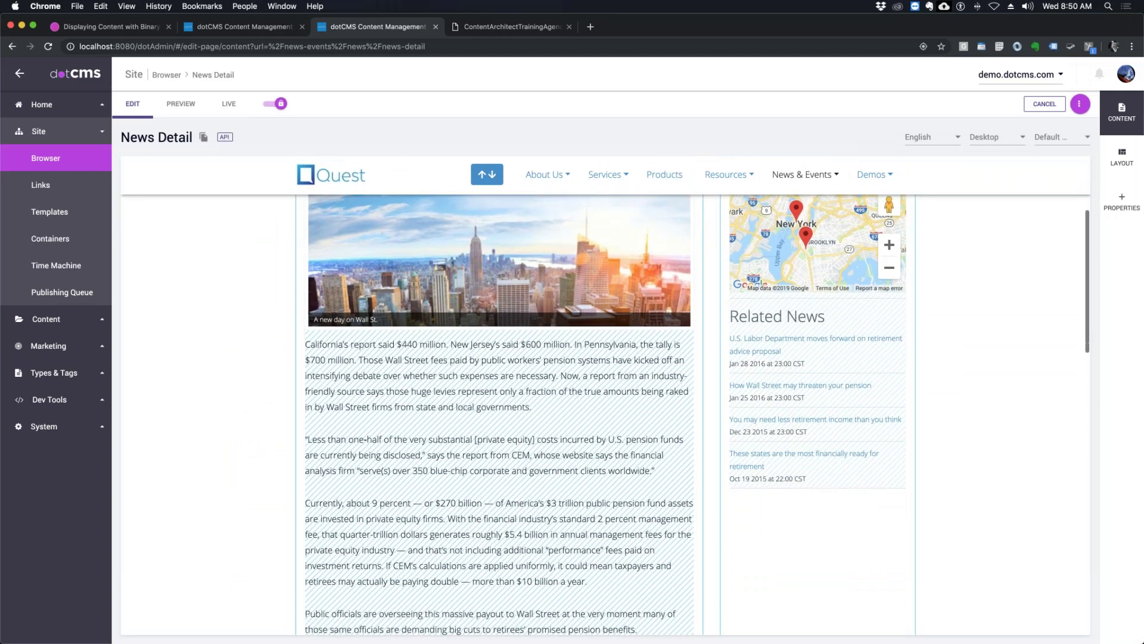
{"action": "scroll", "coordinate": [501, 411], "scroll_direction": "down", "scroll_amount": 6}
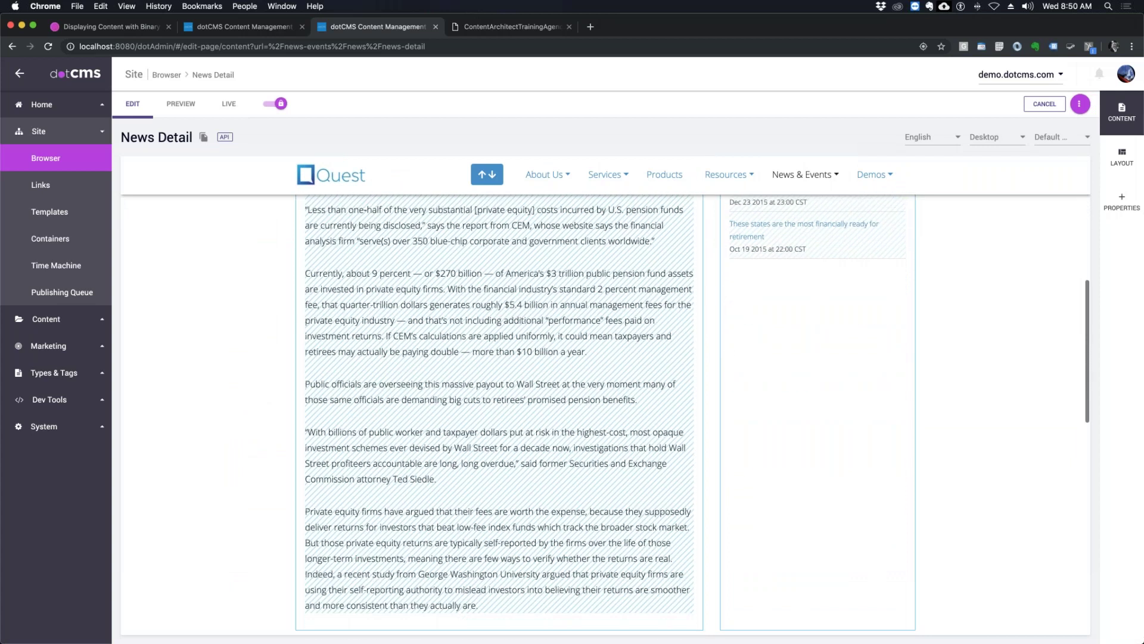
{"action": "scroll", "coordinate": [501, 412], "scroll_direction": "up", "scroll_amount": 8}
{"action": "scroll", "coordinate": [499, 415], "scroll_direction": "up", "scroll_amount": 7}
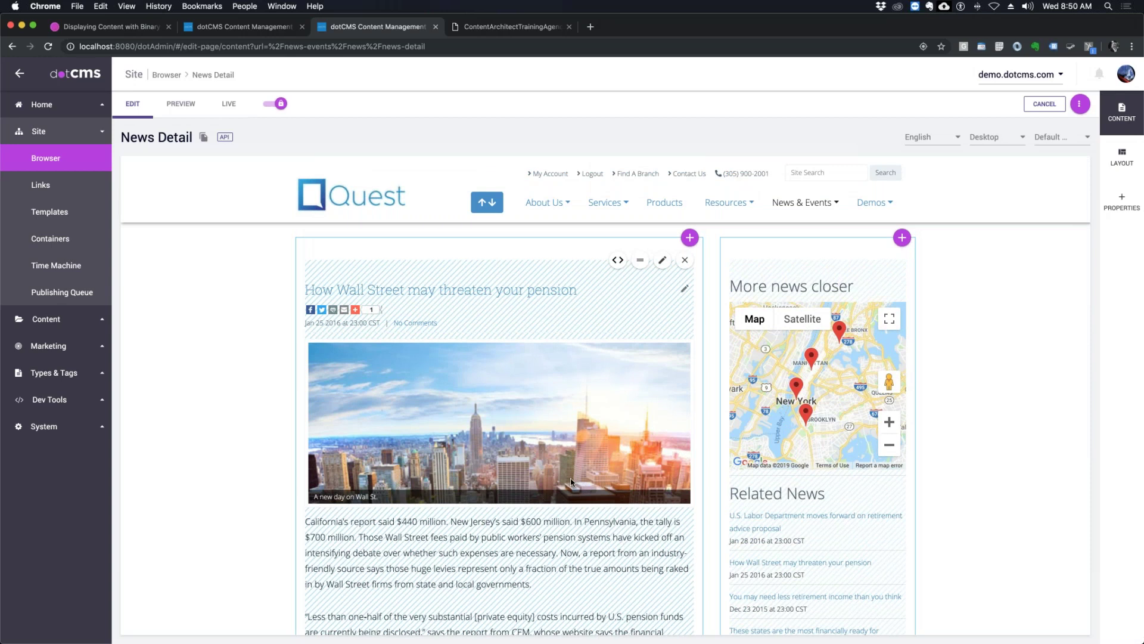
{"action": "scroll", "coordinate": [1029, 413], "scroll_direction": "down", "scroll_amount": 3}
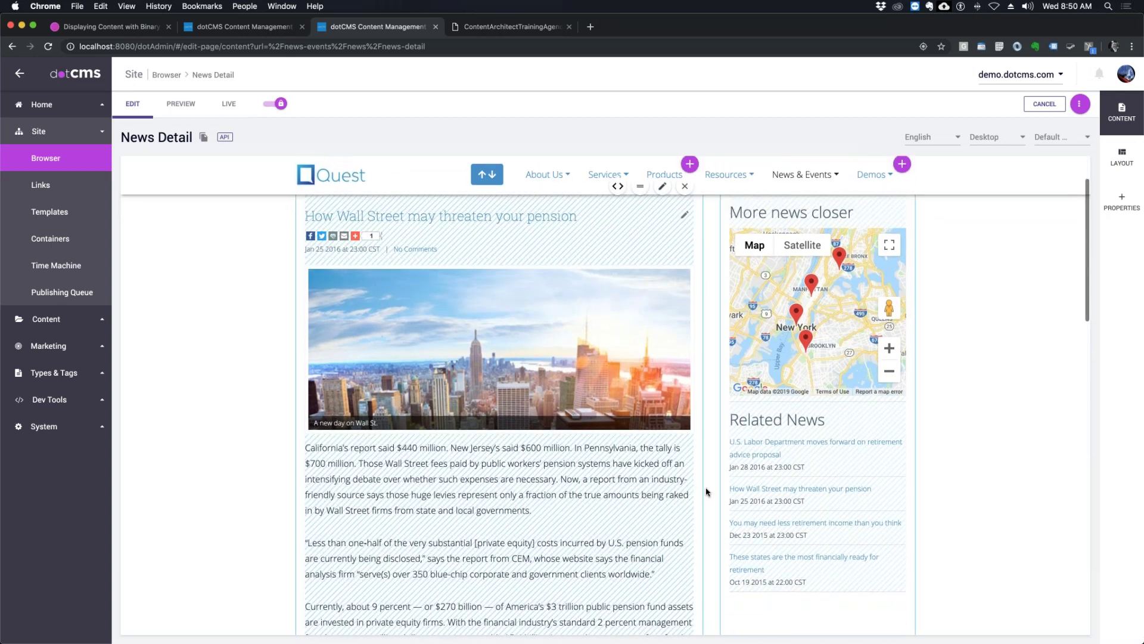
{"action": "scroll", "coordinate": [924, 429], "scroll_direction": "up", "scroll_amount": 3}
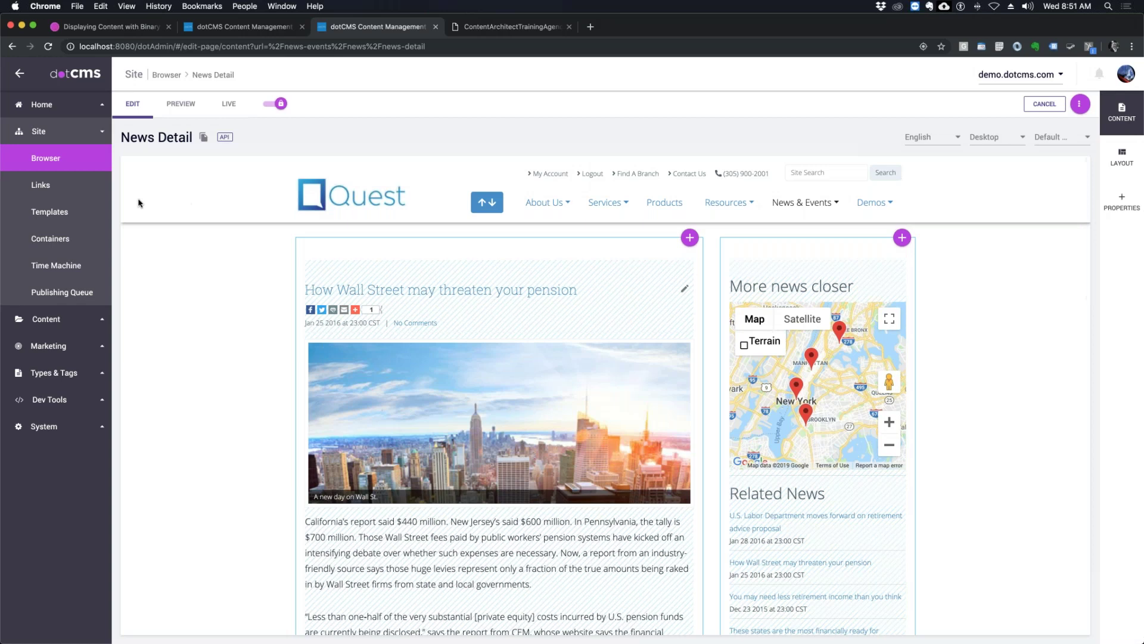
{"action": "left_click", "coordinate": [38, 162]}
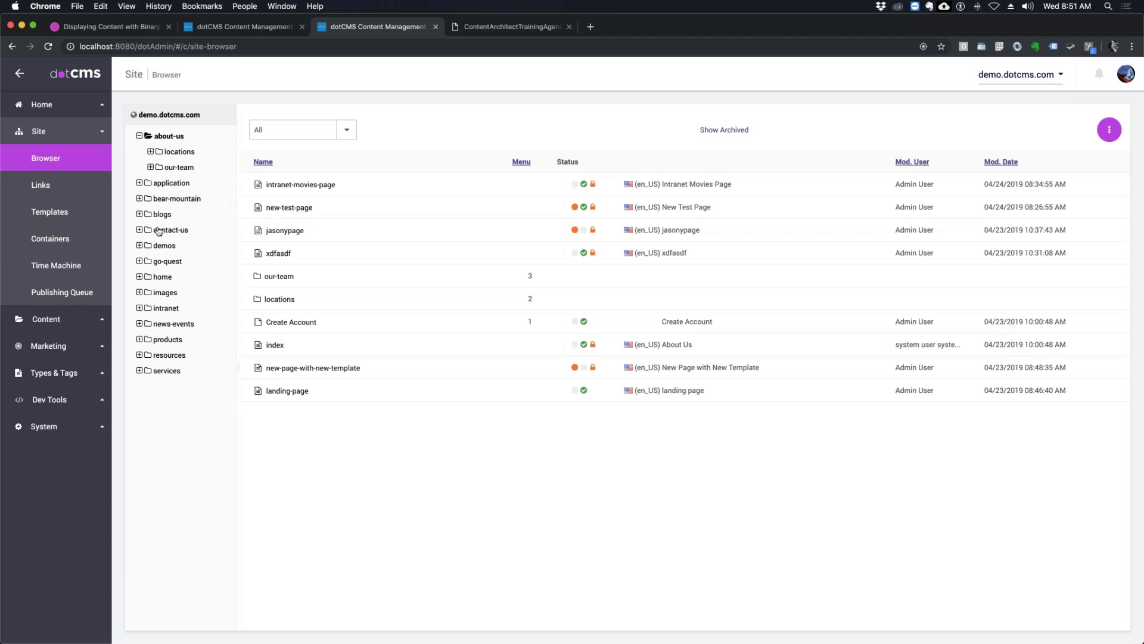
- Open the Movies Container's permissions and add the Publisher / Legal role
{"action": "left_click", "coordinate": [59, 240]}
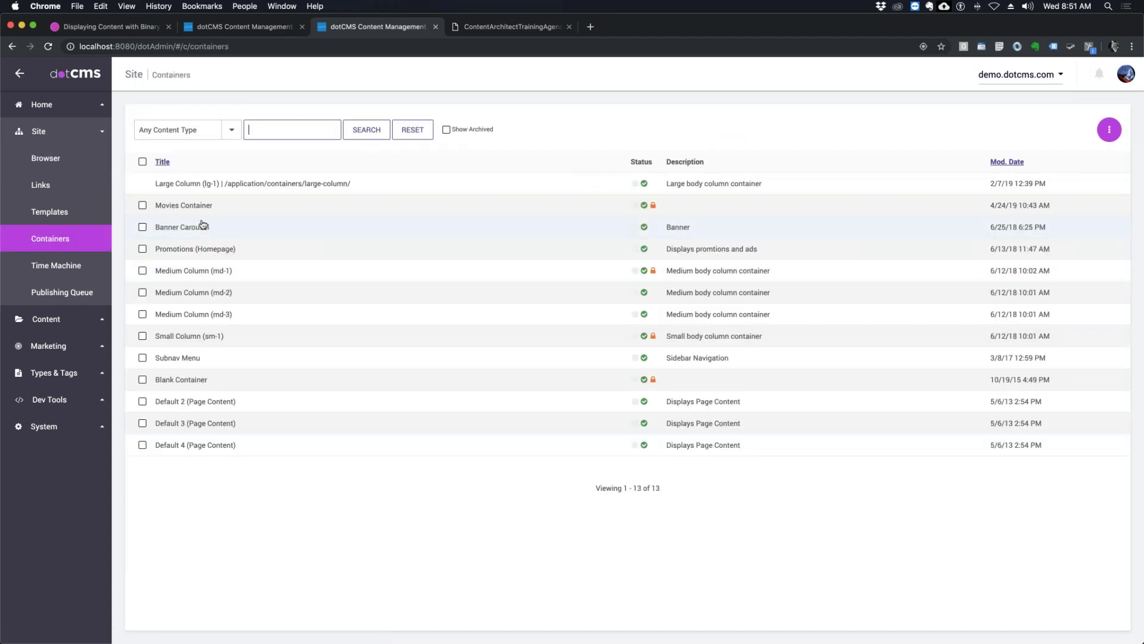
{"action": "left_click", "coordinate": [188, 207]}
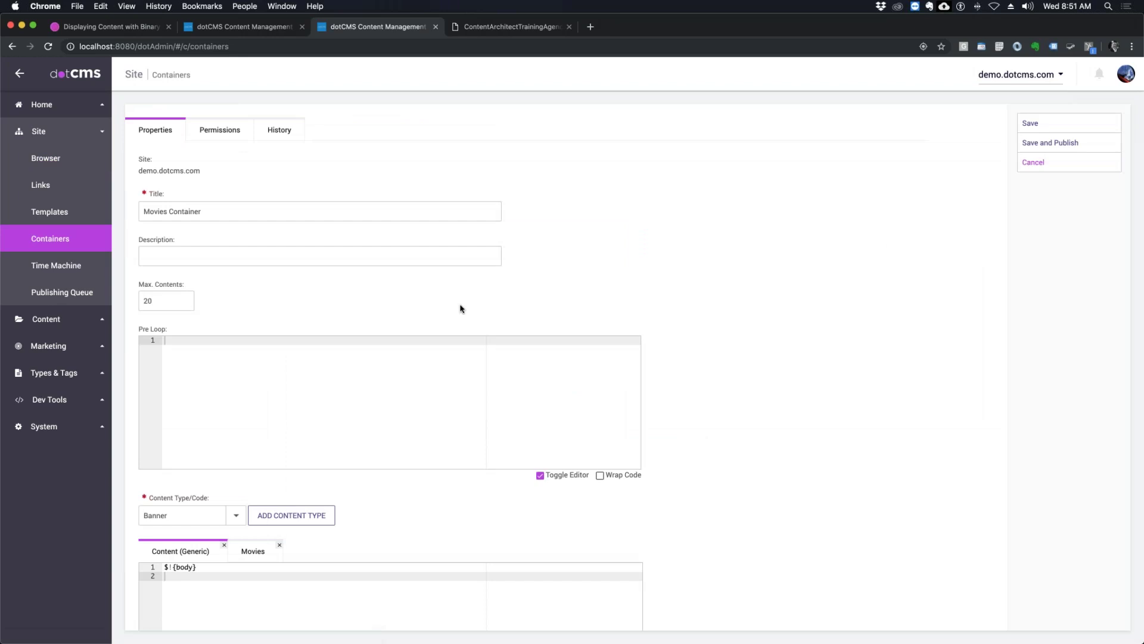
{"action": "left_click", "coordinate": [217, 125]}
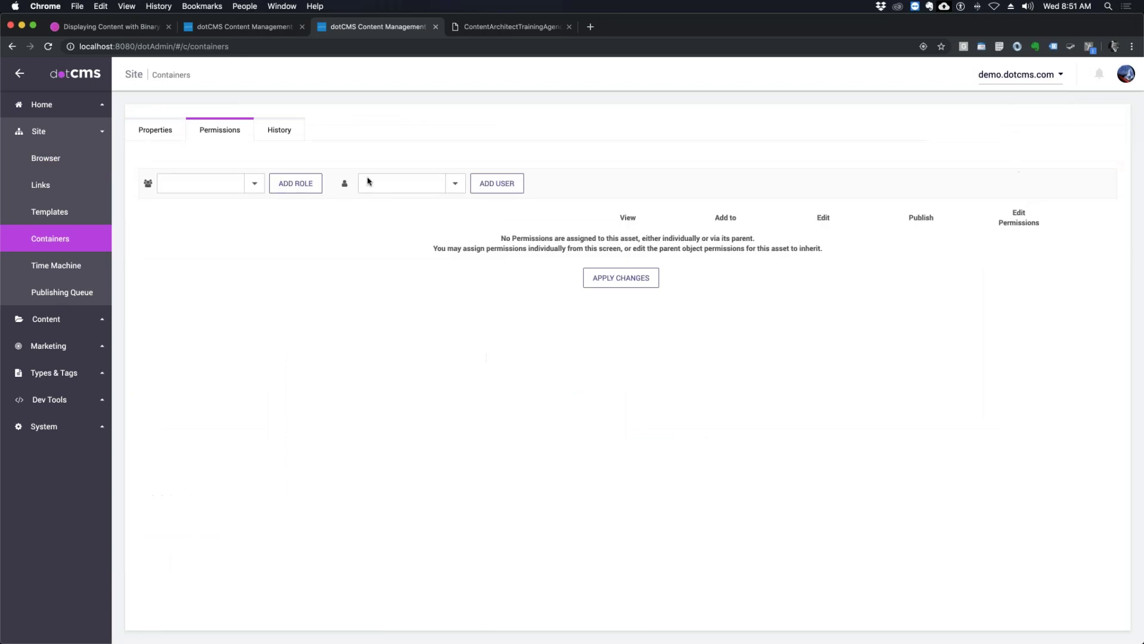
{"action": "left_click", "coordinate": [255, 185]}
{"action": "left_click", "coordinate": [225, 217]}
{"action": "left_click", "coordinate": [295, 184]}
- Set Publisher / Legal's permission checkboxes, apply the changes, and go to Content Types
{"action": "left_click", "coordinate": [922, 239]}
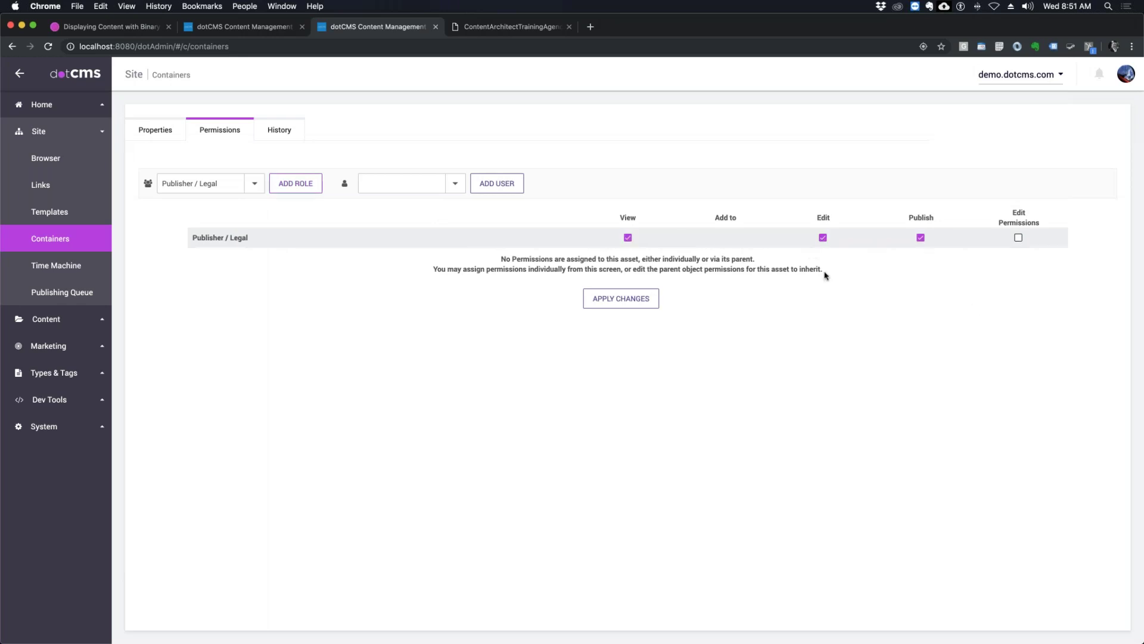
{"action": "left_click", "coordinate": [823, 238]}
{"action": "left_click", "coordinate": [595, 300]}
{"action": "left_click", "coordinate": [61, 373]}
{"action": "left_click", "coordinate": [66, 241]}
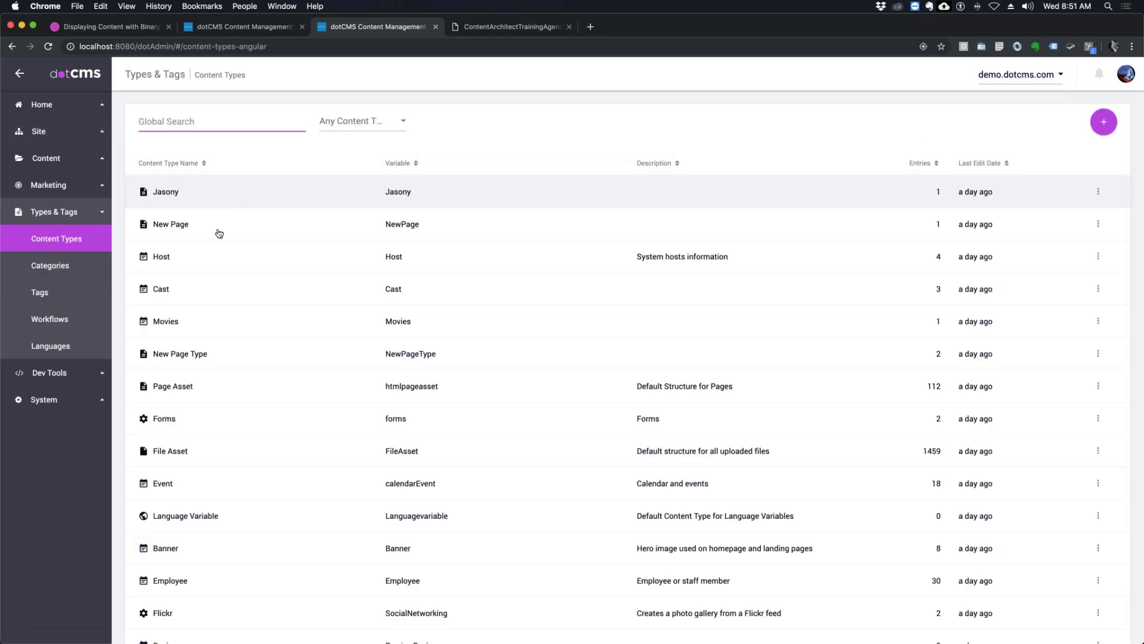
- Open the Movies content type and switch its permissions to Permission Individually
{"action": "left_click", "coordinate": [167, 321]}
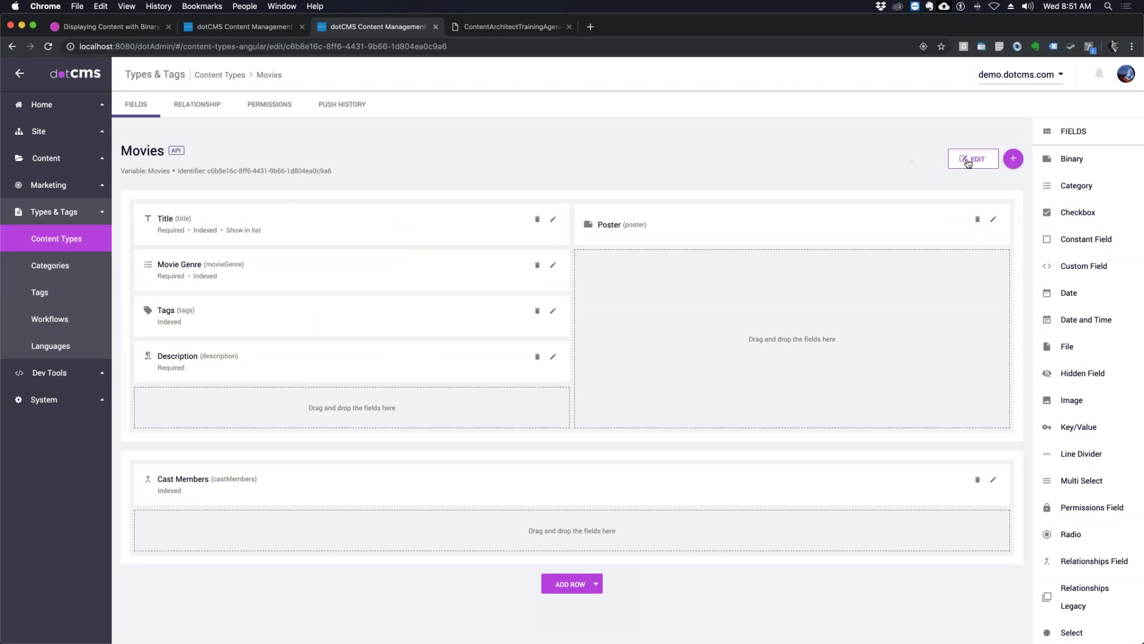
{"action": "left_click", "coordinate": [972, 159]}
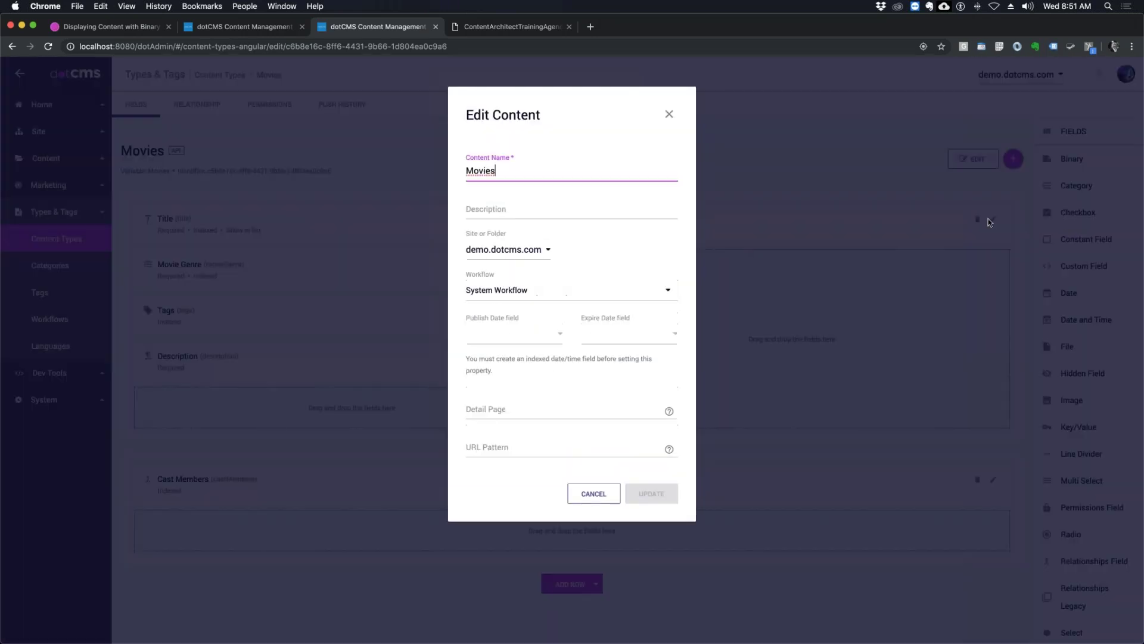
{"action": "left_click", "coordinate": [669, 115]}
{"action": "left_click", "coordinate": [254, 100]}
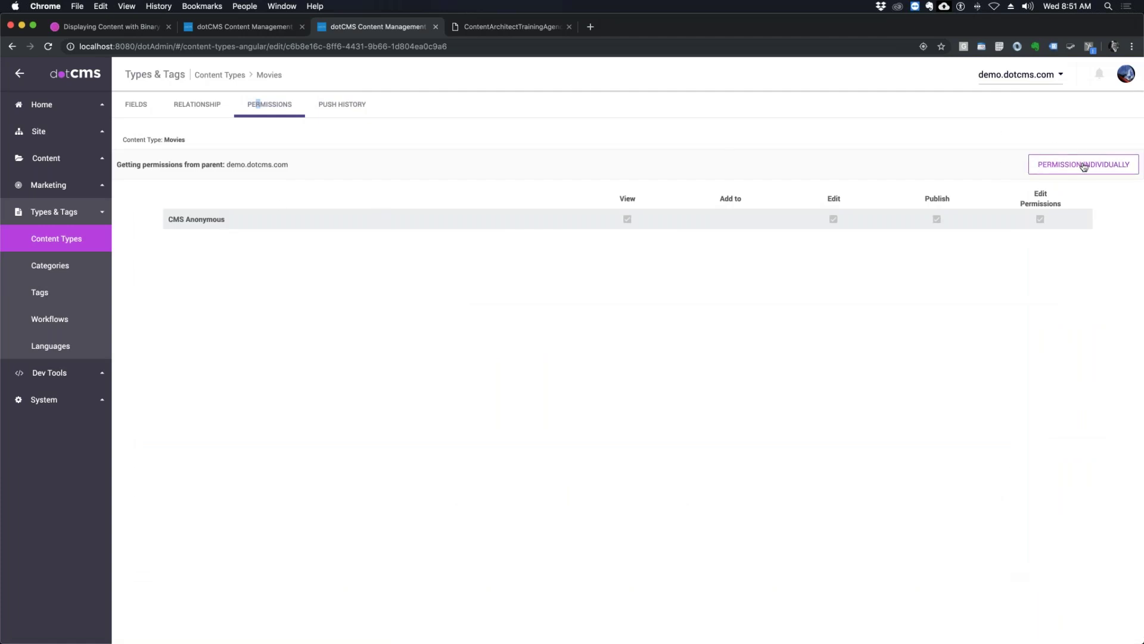
{"action": "left_click", "coordinate": [1086, 164]}
- Add Publisher / Legal with view, edit and publish rights, apply, and return to Content Types
{"action": "left_click", "coordinate": [177, 171]}
{"action": "left_click", "coordinate": [182, 198]}
{"action": "left_click", "coordinate": [270, 166]}
{"action": "left_click", "coordinate": [937, 239]}
{"action": "left_click", "coordinate": [537, 271]}
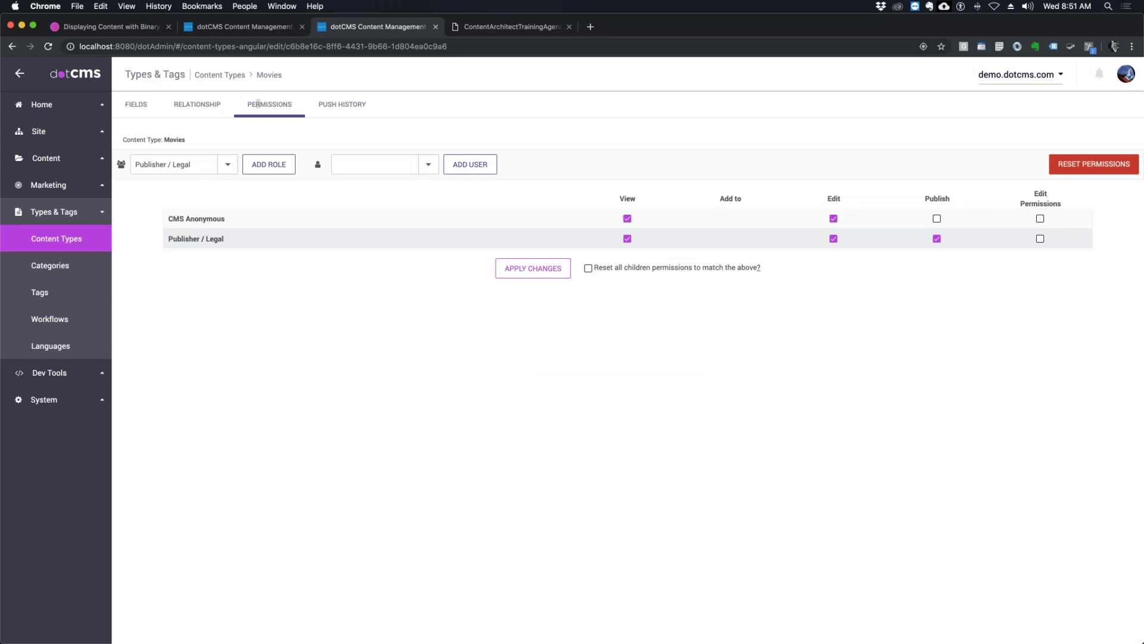
{"action": "left_click", "coordinate": [70, 247]}
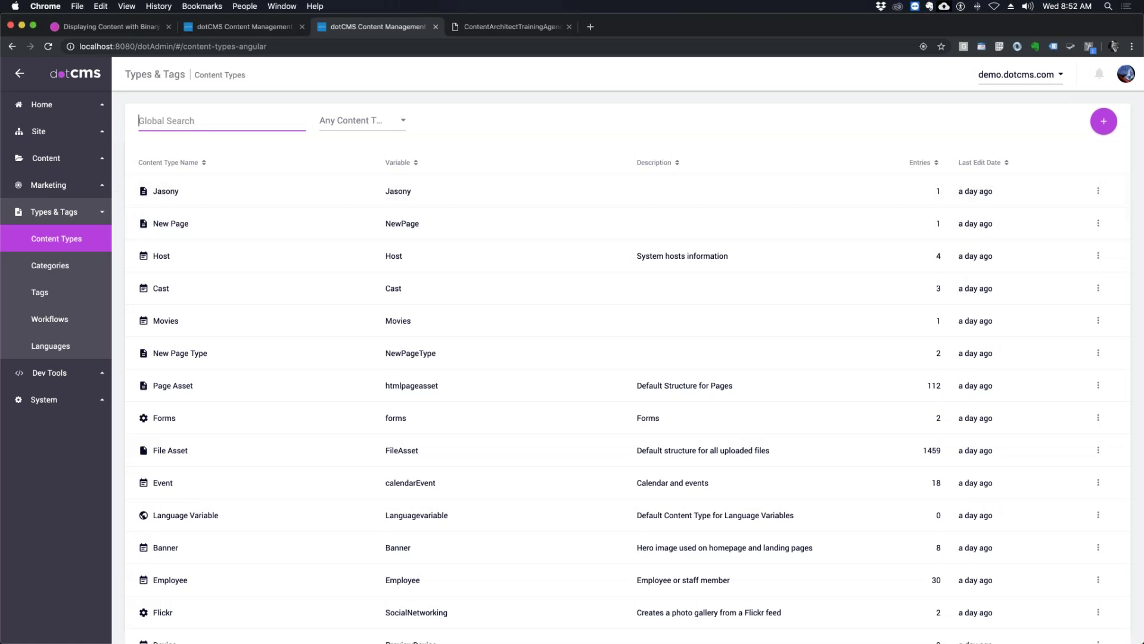
{"action": "left_click", "coordinate": [510, 27]}
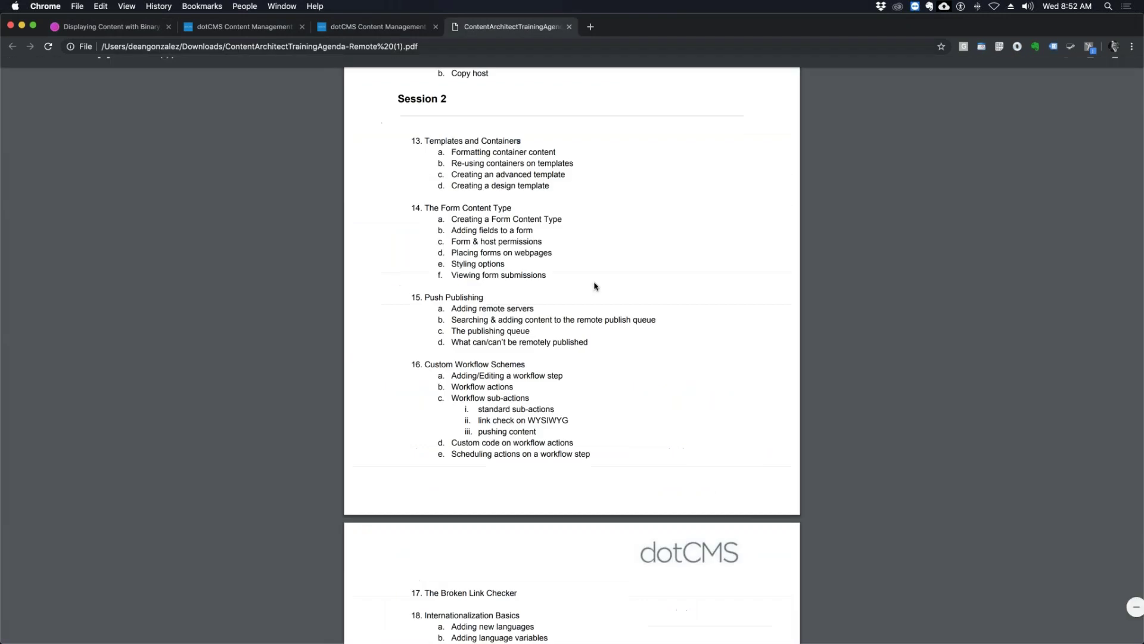
{"action": "scroll", "coordinate": [588, 311], "scroll_direction": "down", "scroll_amount": 1}
{"action": "scroll", "coordinate": [502, 258], "scroll_direction": "up", "scroll_amount": 2}
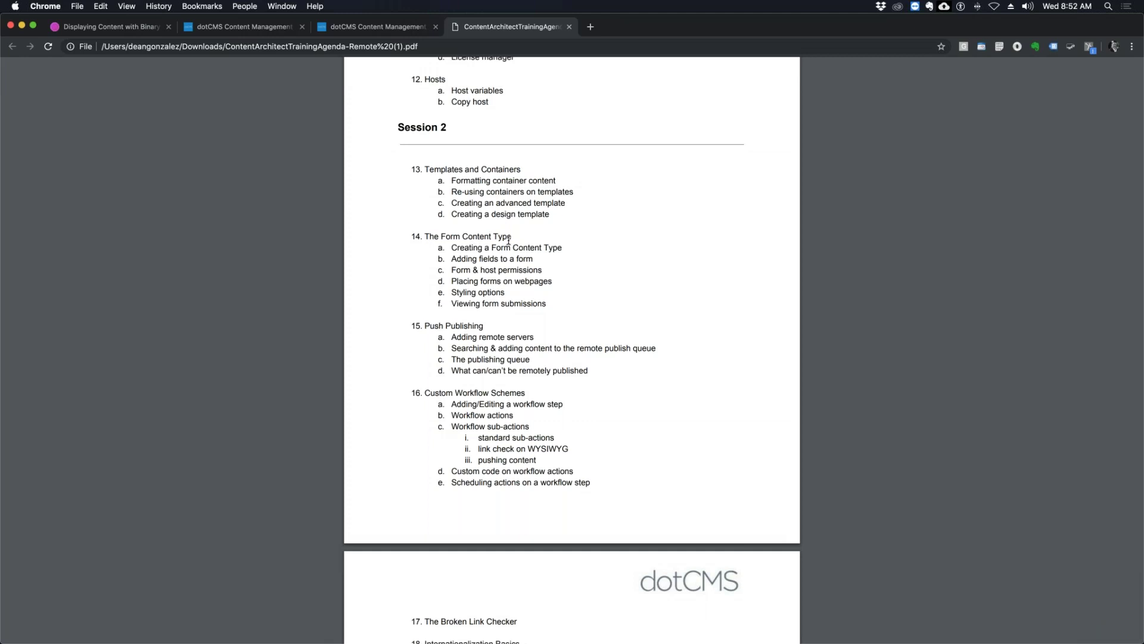
{"action": "left_click_drag", "start_coordinate": [512, 237], "coordinate": [426, 237]}
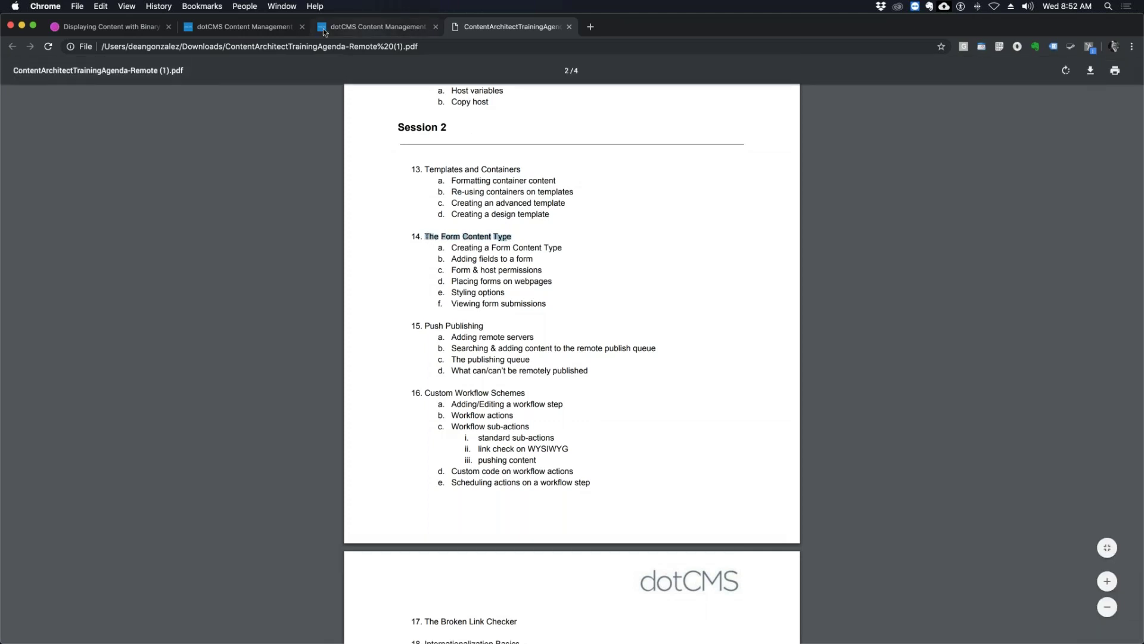
{"action": "left_click", "coordinate": [527, 245]}
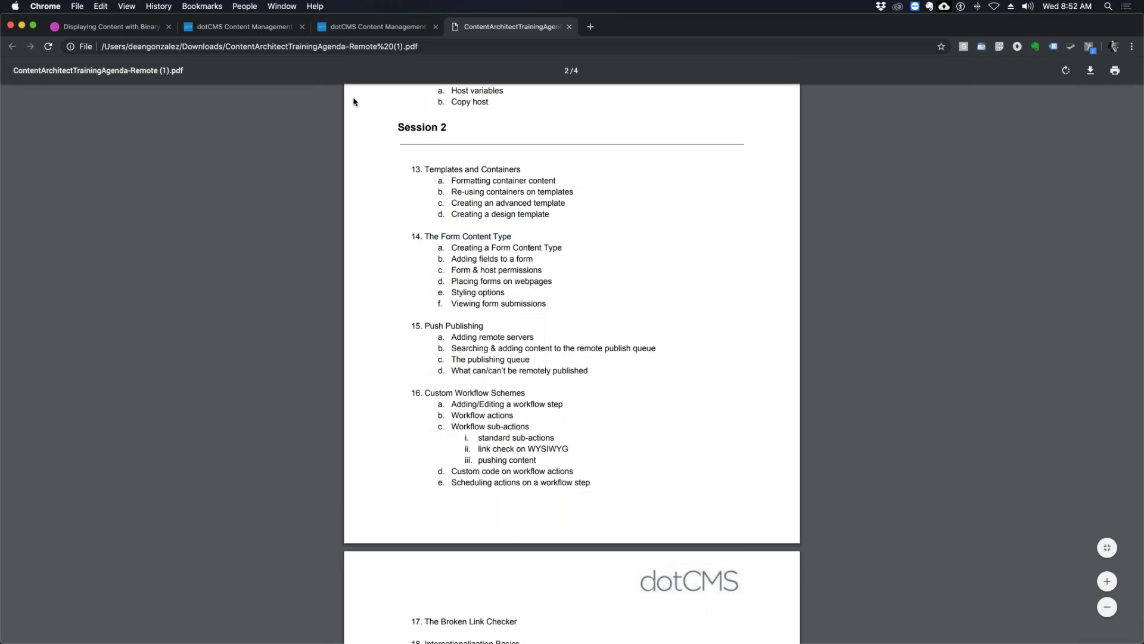
{"action": "left_click", "coordinate": [359, 31]}
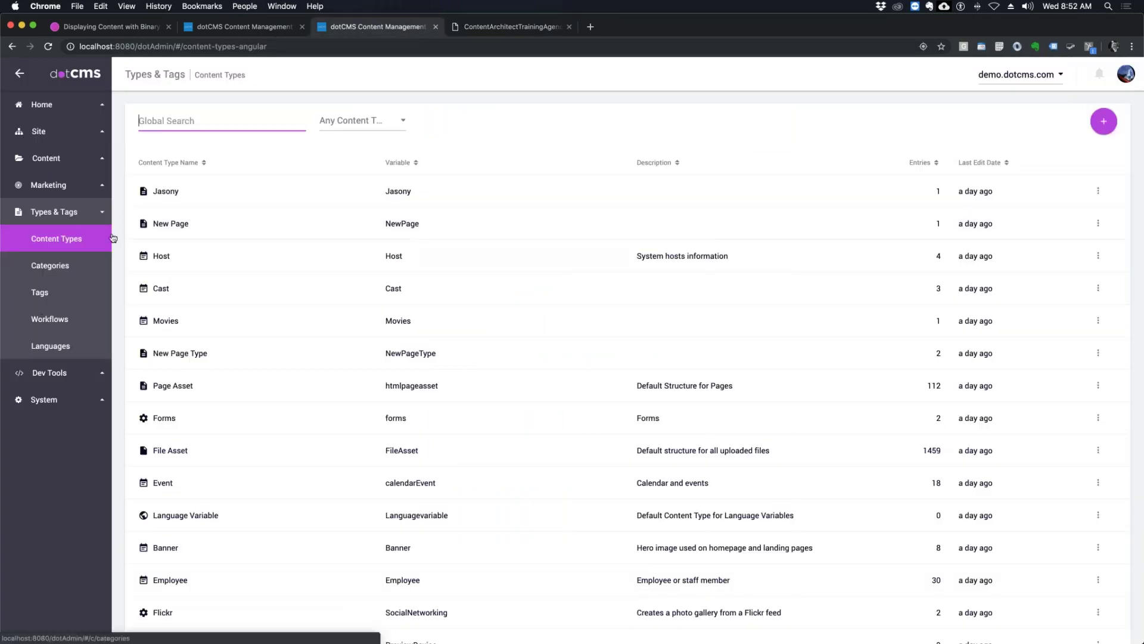
- Search the Content Types list for 'Contact' so only Contact Us remains
{"action": "left_click", "coordinate": [1104, 121]}
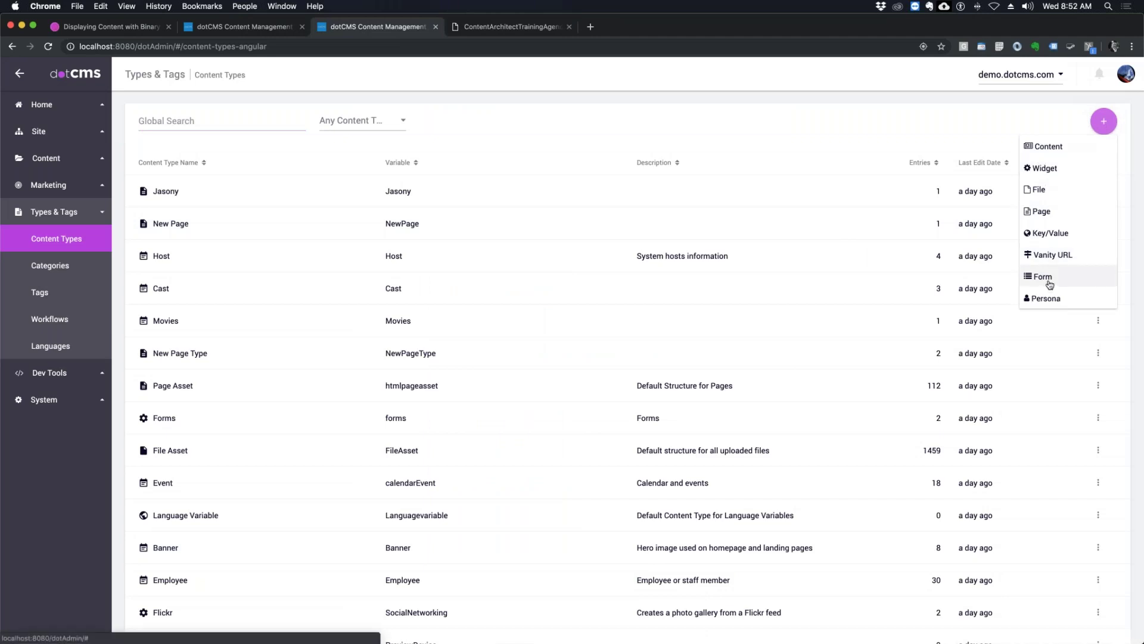
{"action": "left_click", "coordinate": [361, 123]}
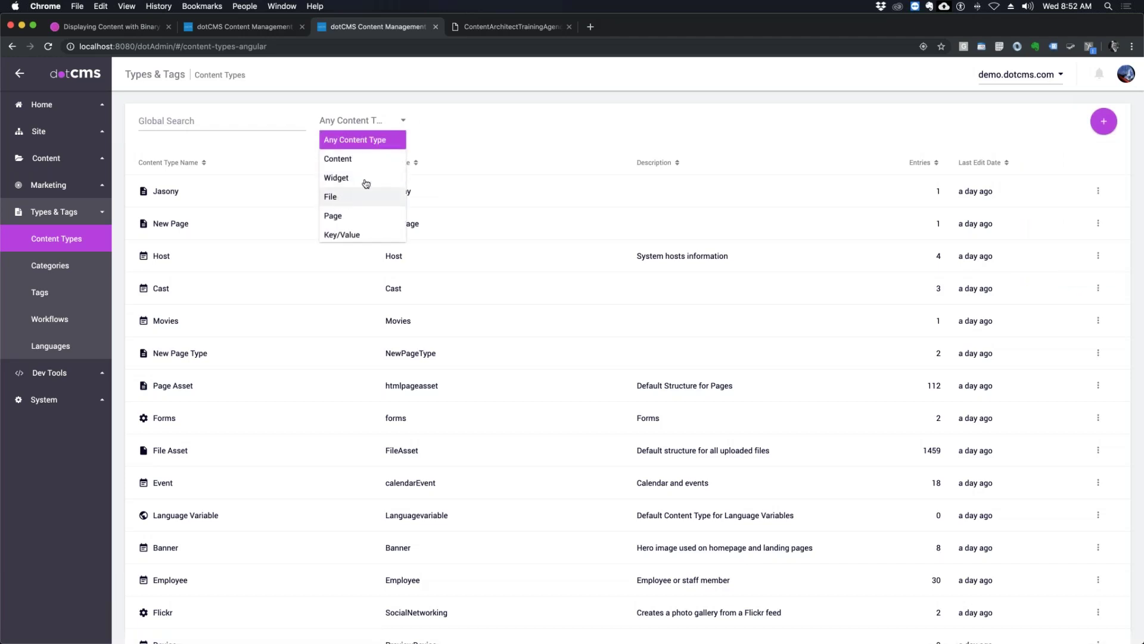
{"action": "left_click", "coordinate": [470, 119]}
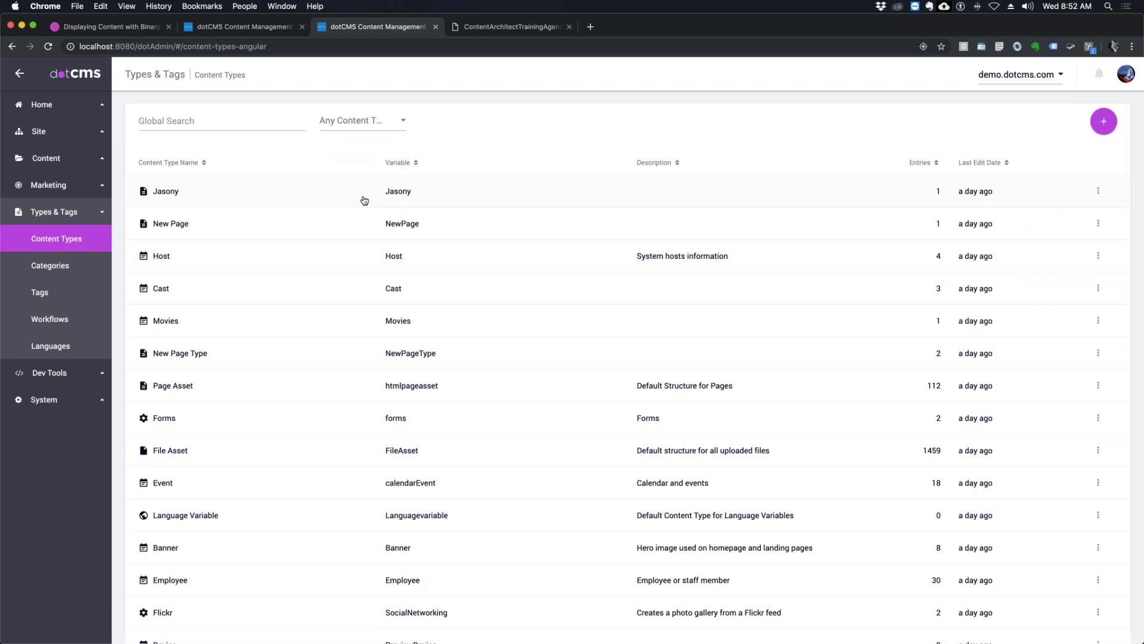
{"action": "scroll", "coordinate": [361, 219], "scroll_direction": "down", "scroll_amount": 15}
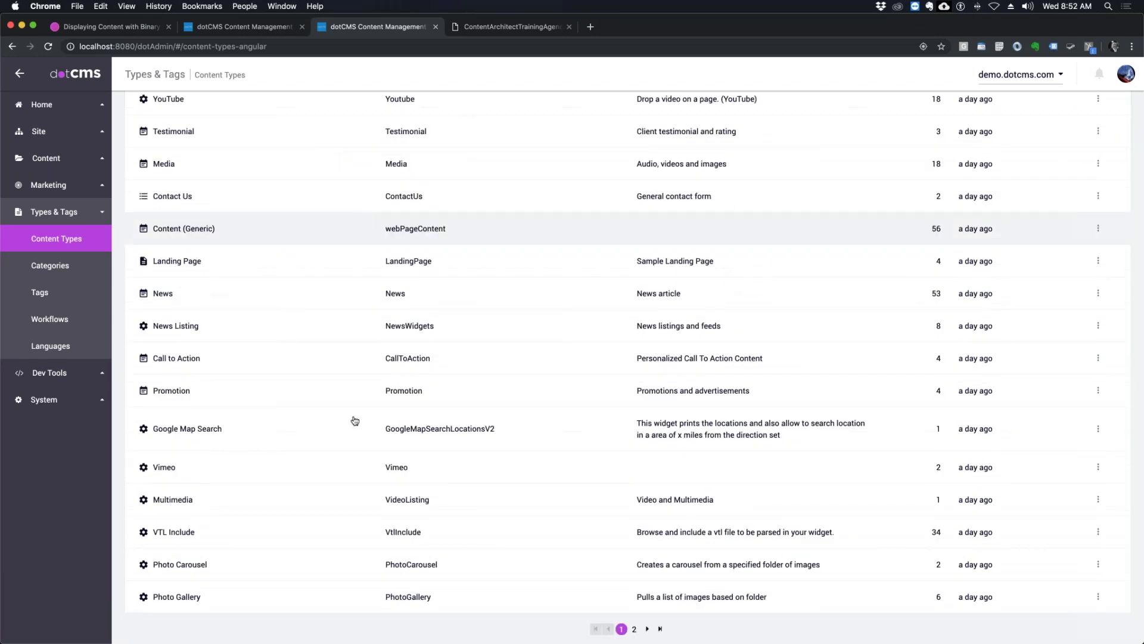
{"action": "scroll", "coordinate": [263, 391], "scroll_direction": "up", "scroll_amount": 15}
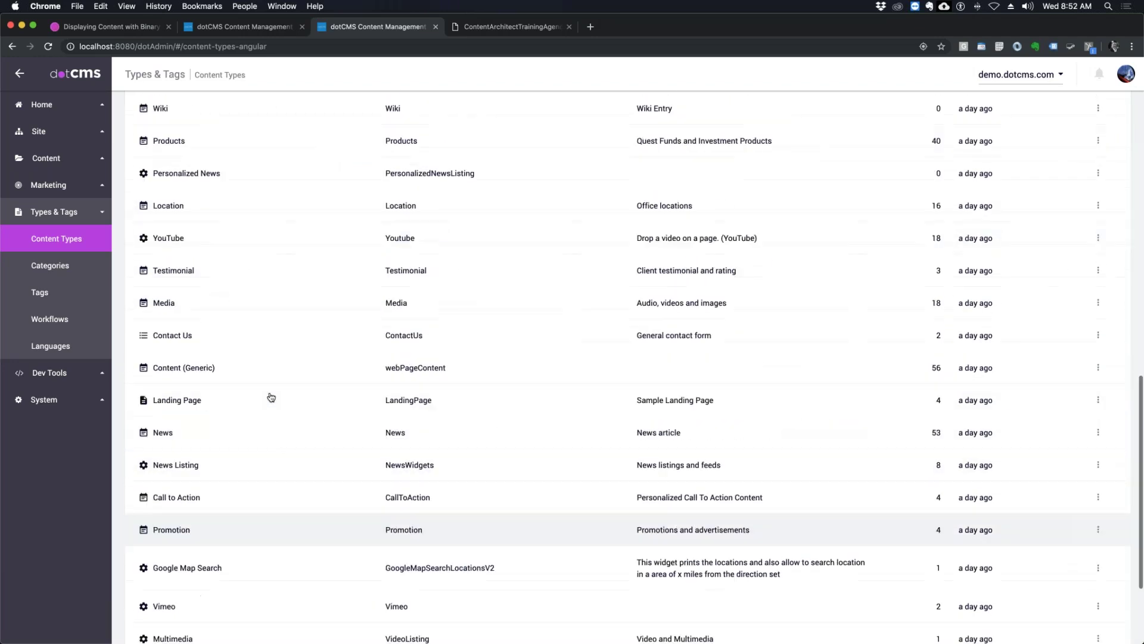
{"action": "left_click", "coordinate": [169, 121]}
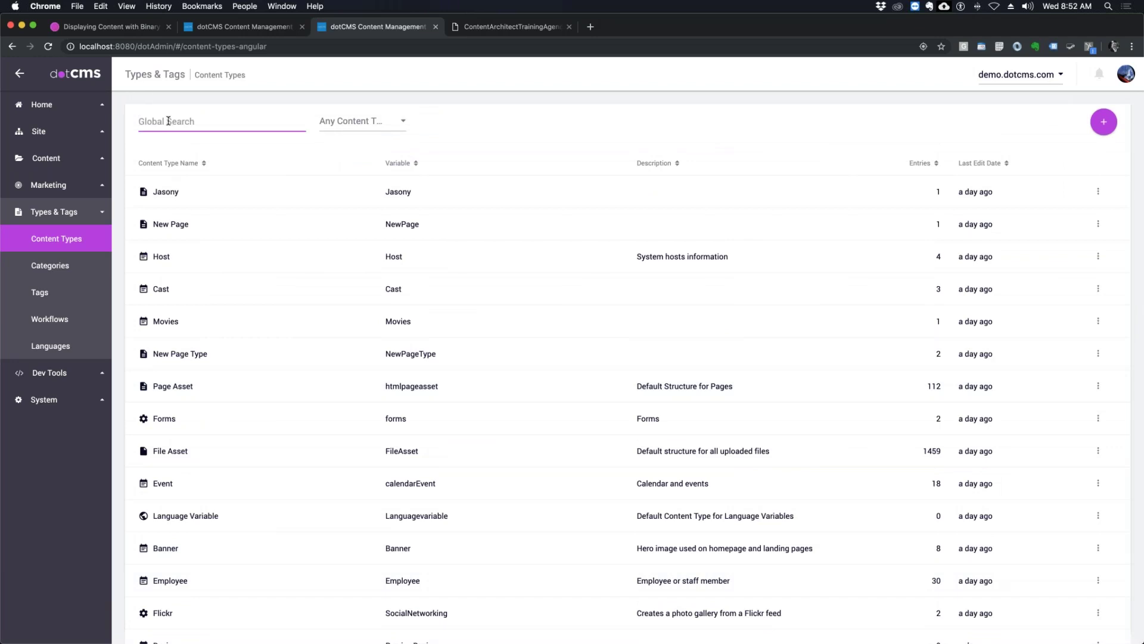
{"action": "type", "text": "Contact"}
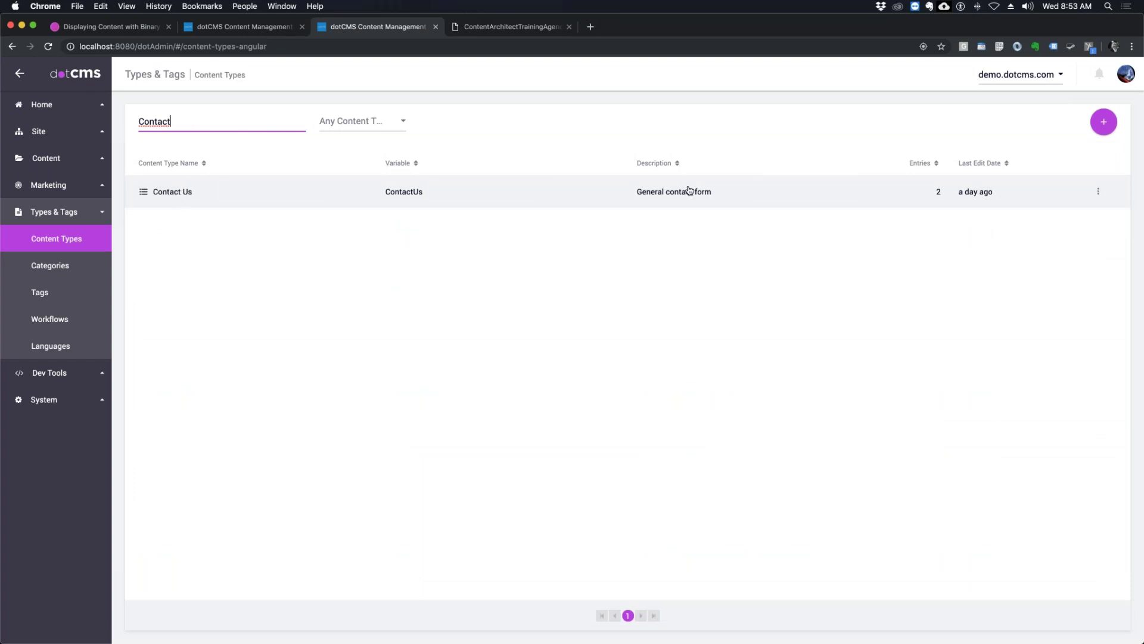
- Open the Contact Us content type, check its settings, and scroll through its fields
{"action": "left_click", "coordinate": [182, 197]}
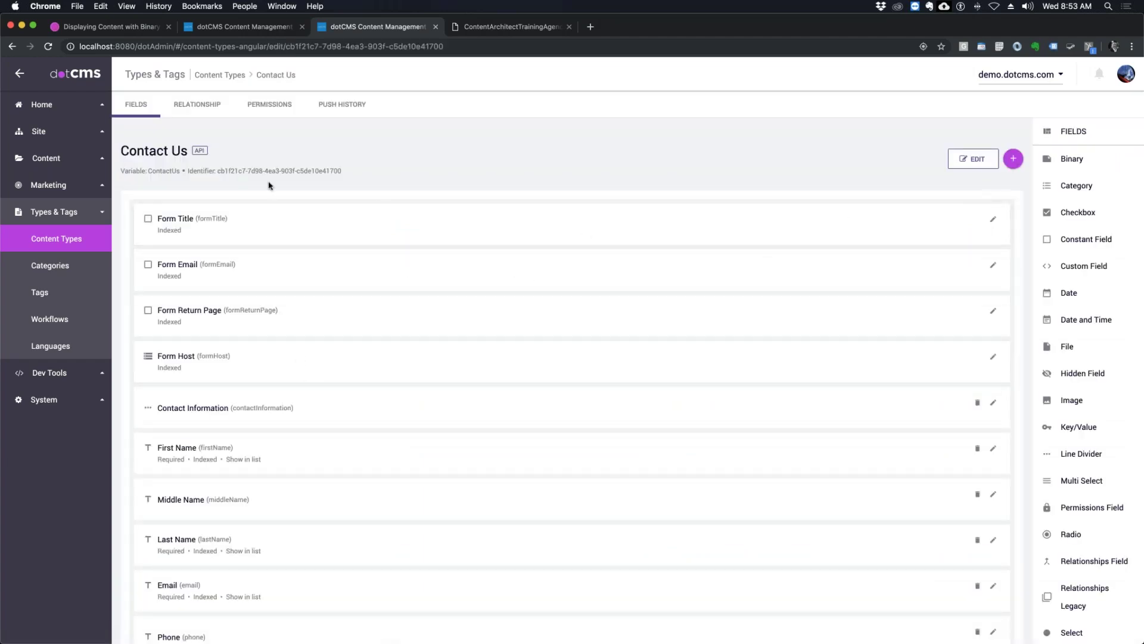
{"action": "left_click", "coordinate": [976, 158]}
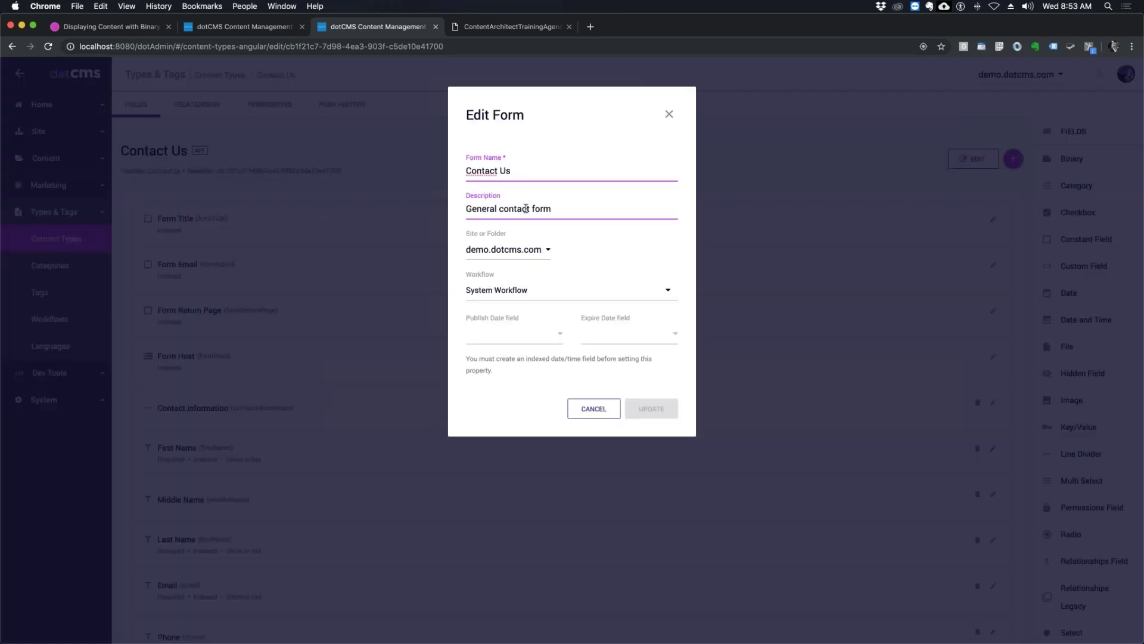
{"action": "left_click", "coordinate": [669, 115]}
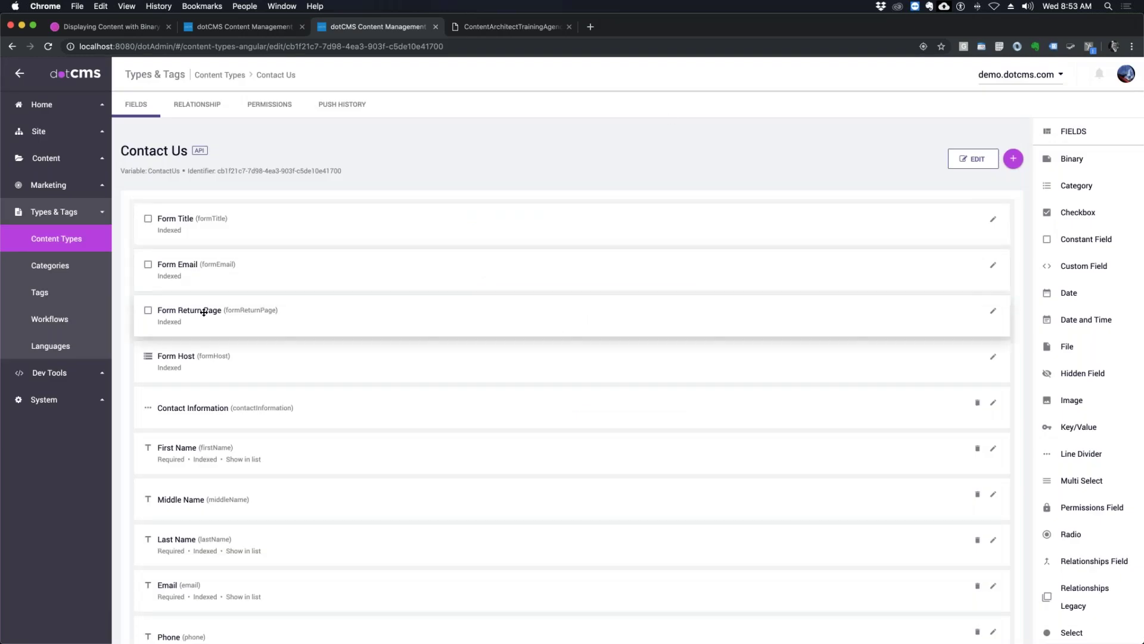
{"action": "scroll", "coordinate": [245, 357], "scroll_direction": "down", "scroll_amount": 5}
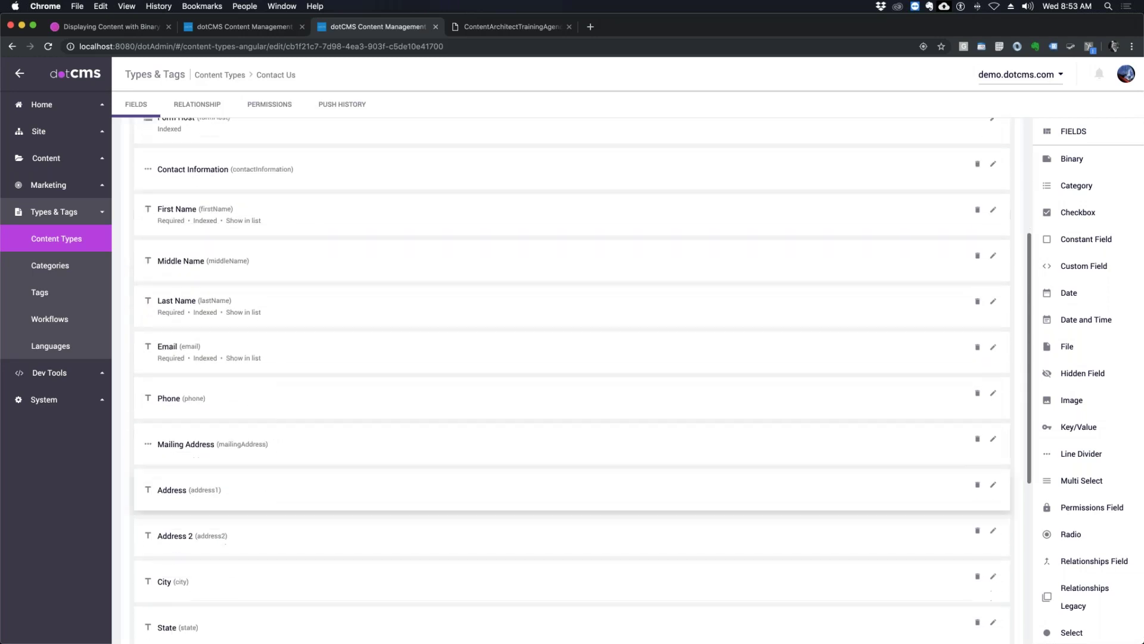
{"action": "scroll", "coordinate": [253, 566], "scroll_direction": "down", "scroll_amount": 5}
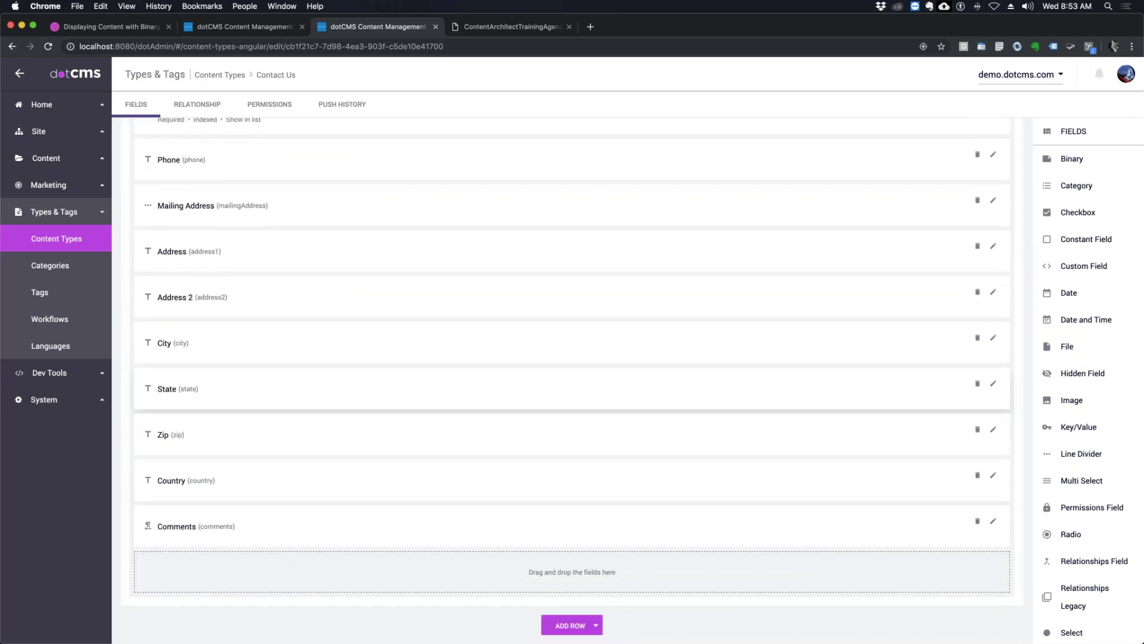
{"action": "scroll", "coordinate": [309, 260], "scroll_direction": "up", "scroll_amount": 3}
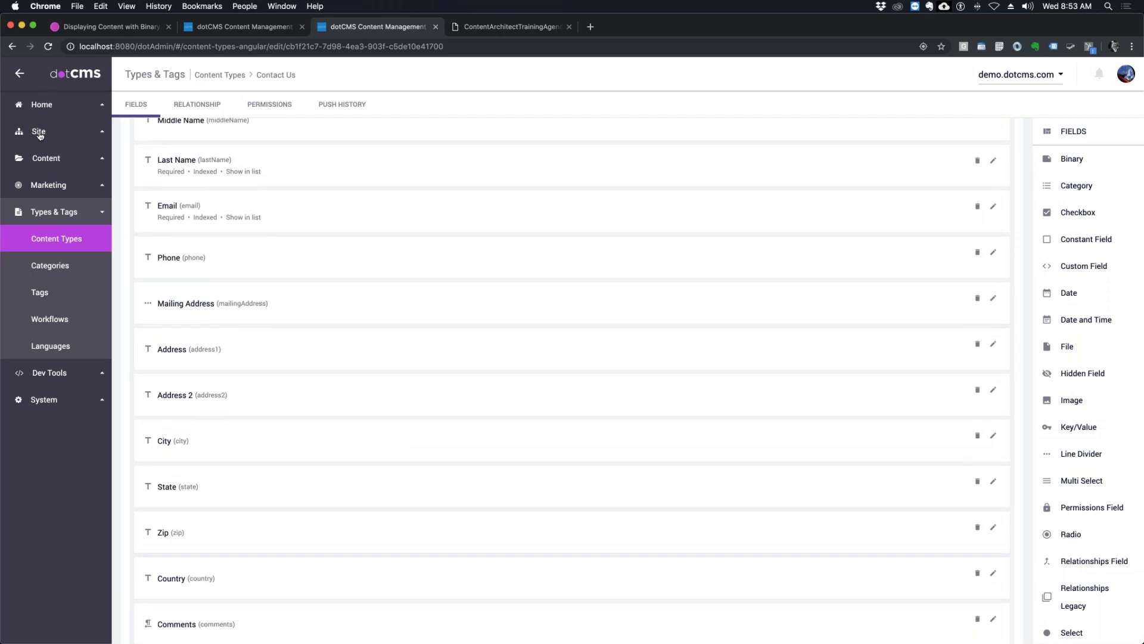
{"action": "scroll", "coordinate": [572, 378], "scroll_direction": "down", "scroll_amount": 2}
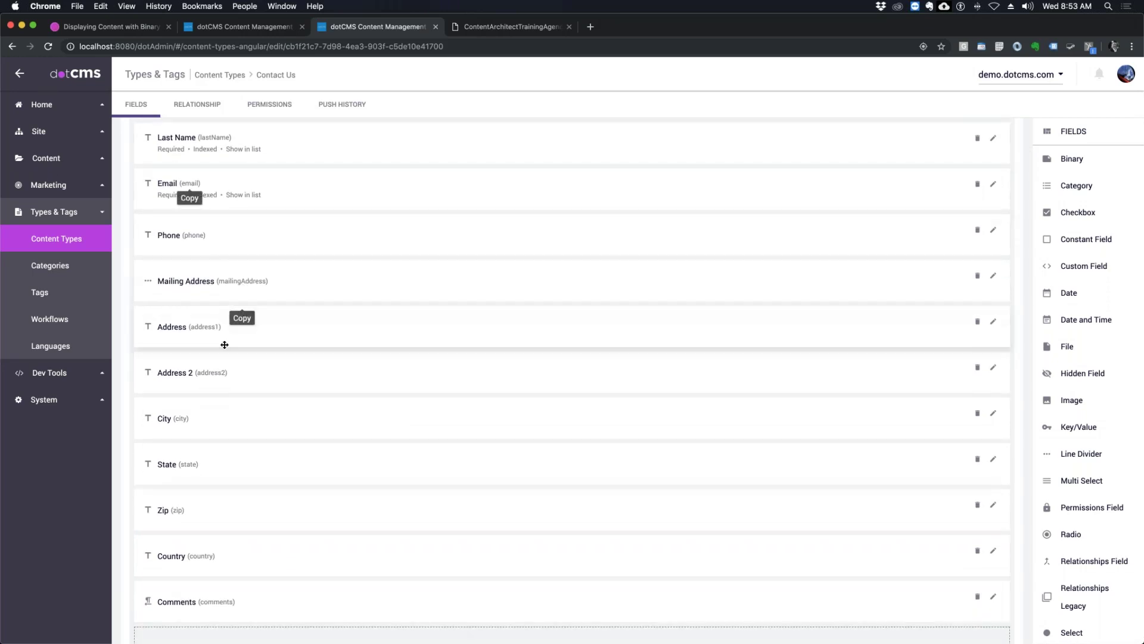
{"action": "scroll", "coordinate": [185, 405], "scroll_direction": "down", "scroll_amount": 2}
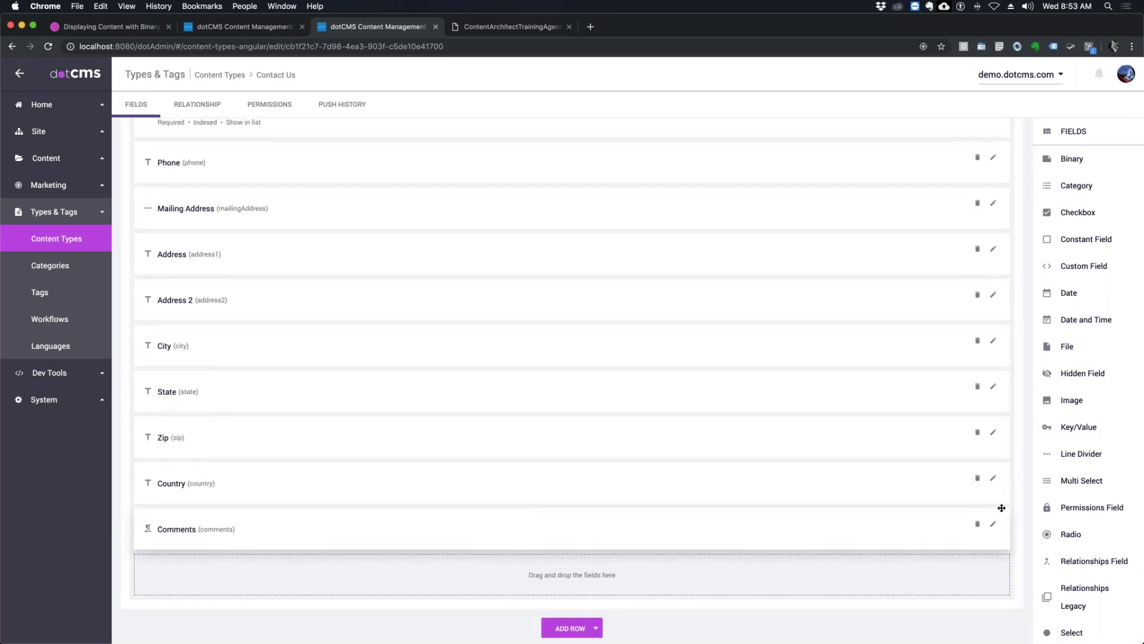
- Check the Country field's settings, then go to Site > Browser
{"action": "left_click", "coordinate": [993, 478]}
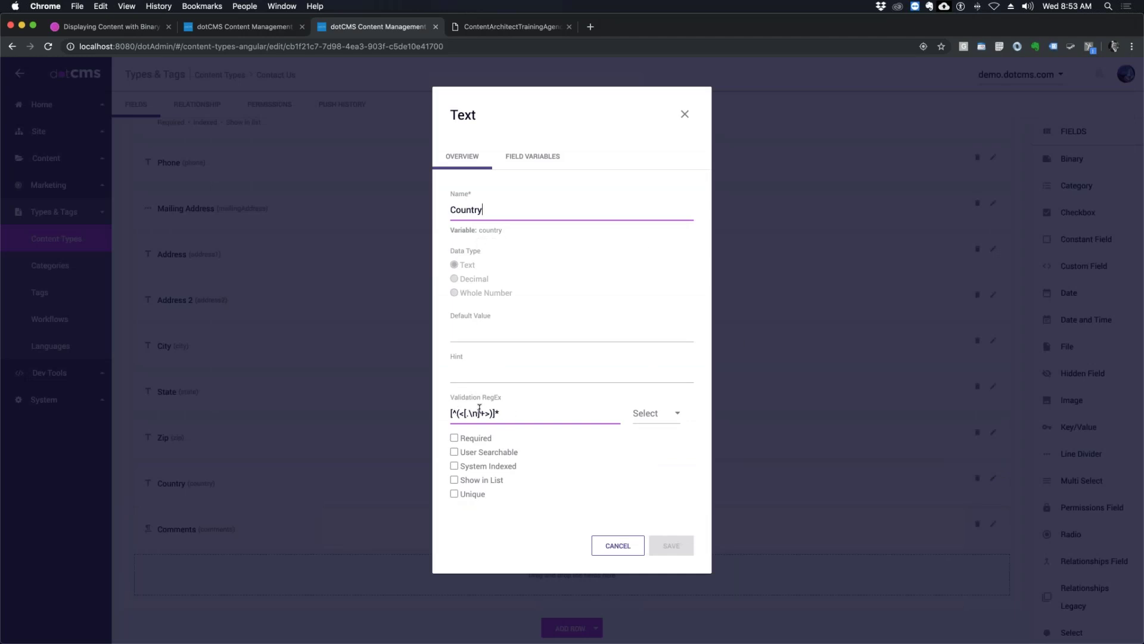
{"action": "left_click", "coordinate": [685, 114]}
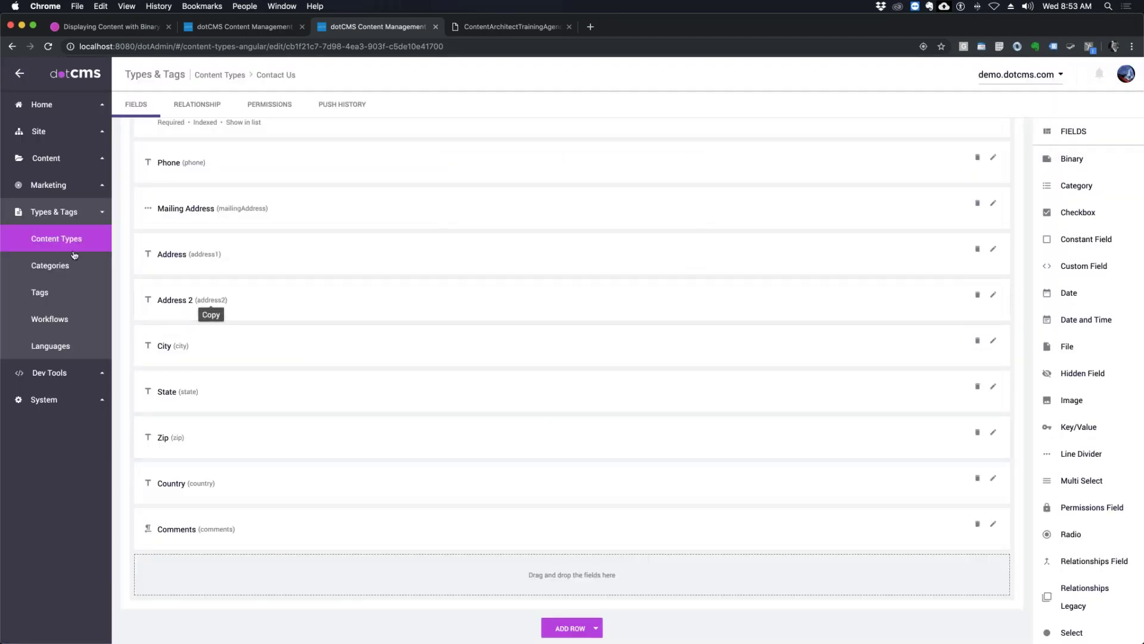
{"action": "left_click", "coordinate": [43, 136]}
{"action": "left_click", "coordinate": [39, 158]}
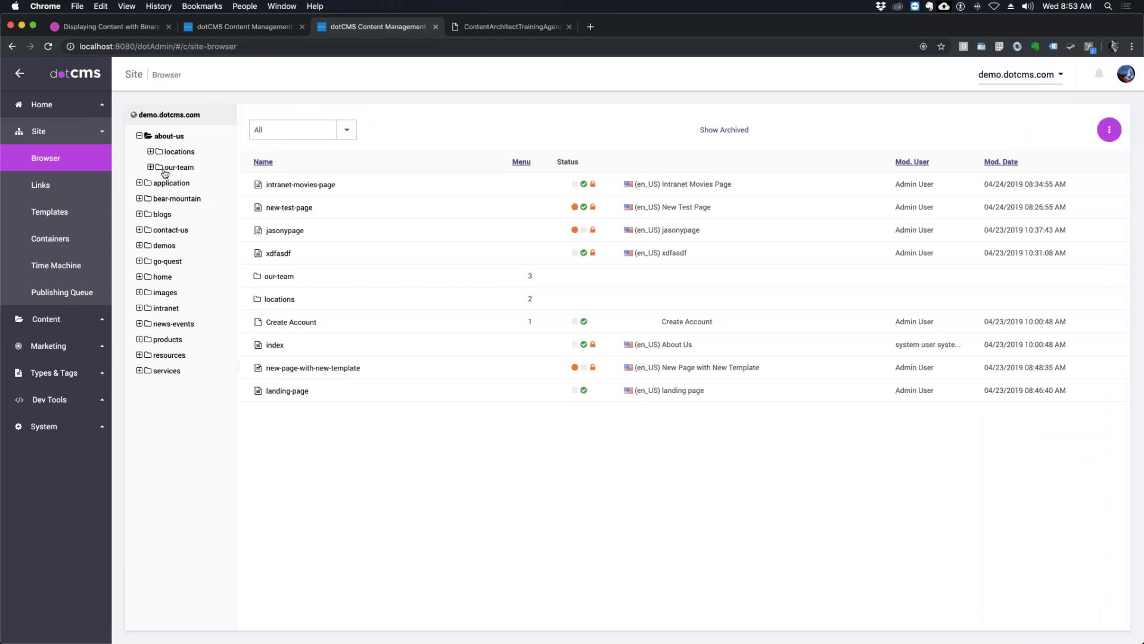
- Open the contact-us folder's index page and switch it to Edit mode
{"action": "left_click", "coordinate": [169, 246]}
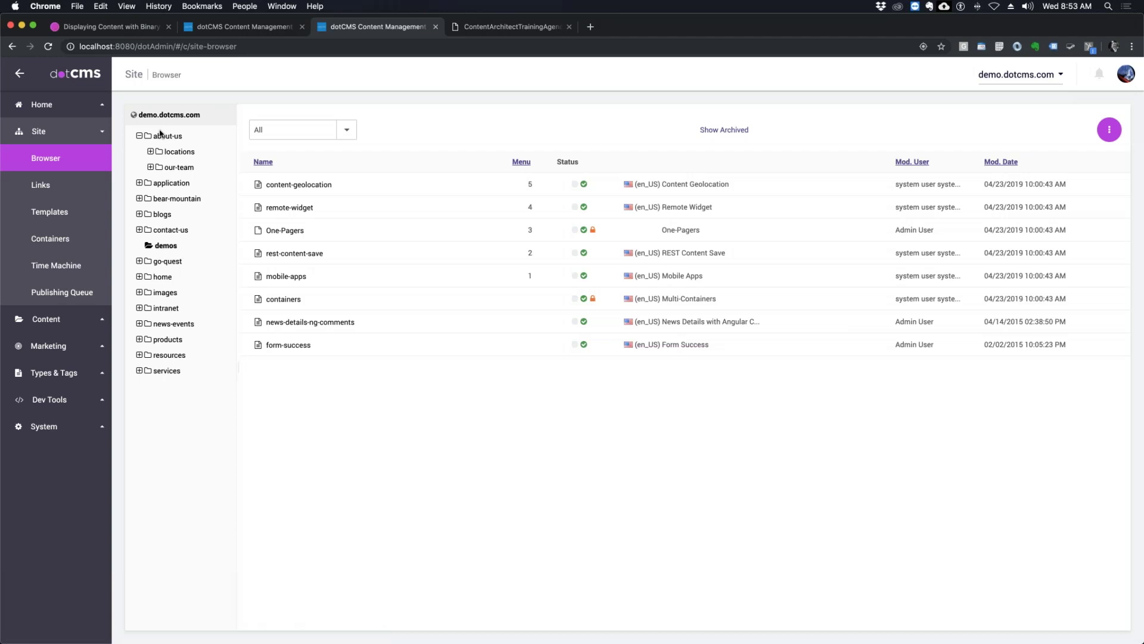
{"action": "left_click", "coordinate": [173, 230]}
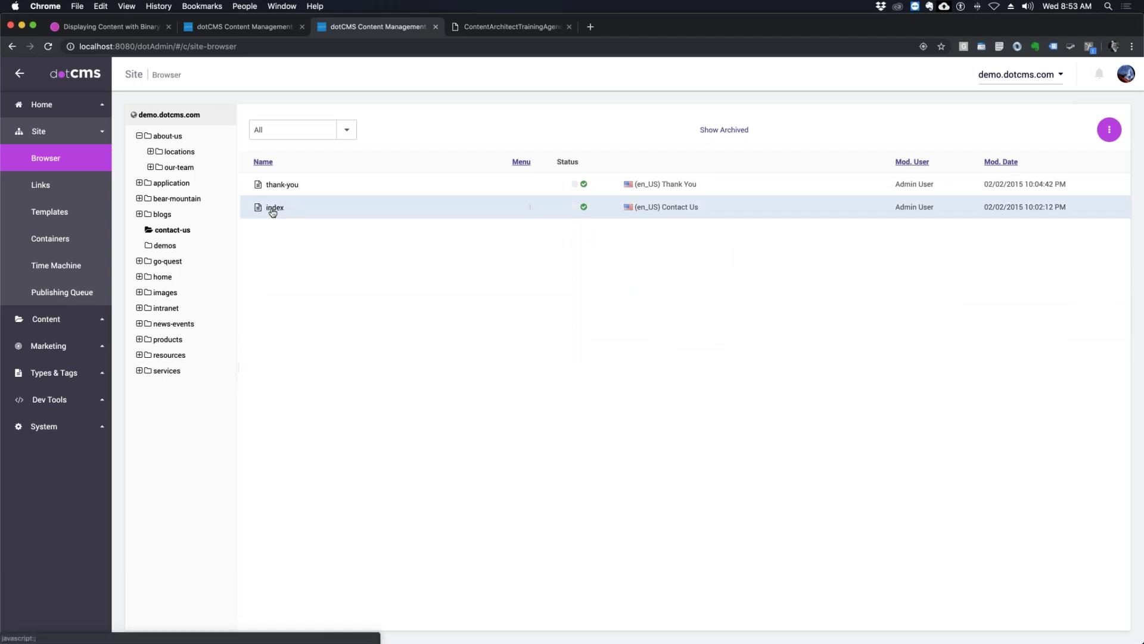
{"action": "left_click", "coordinate": [275, 208]}
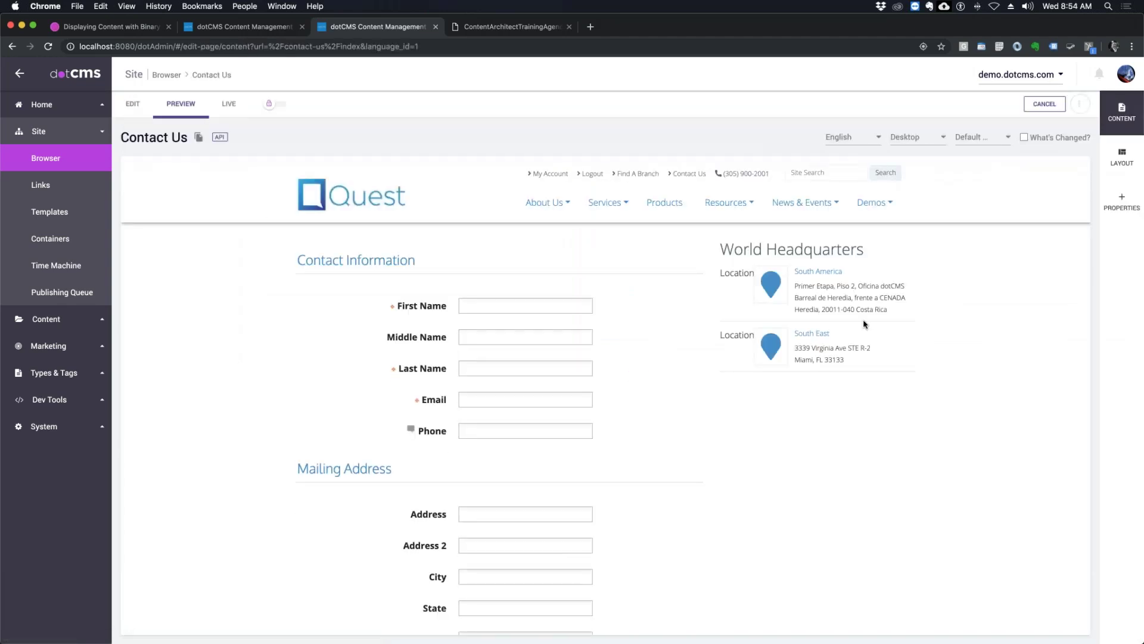
{"action": "scroll", "coordinate": [519, 340], "scroll_direction": "down", "scroll_amount": 3}
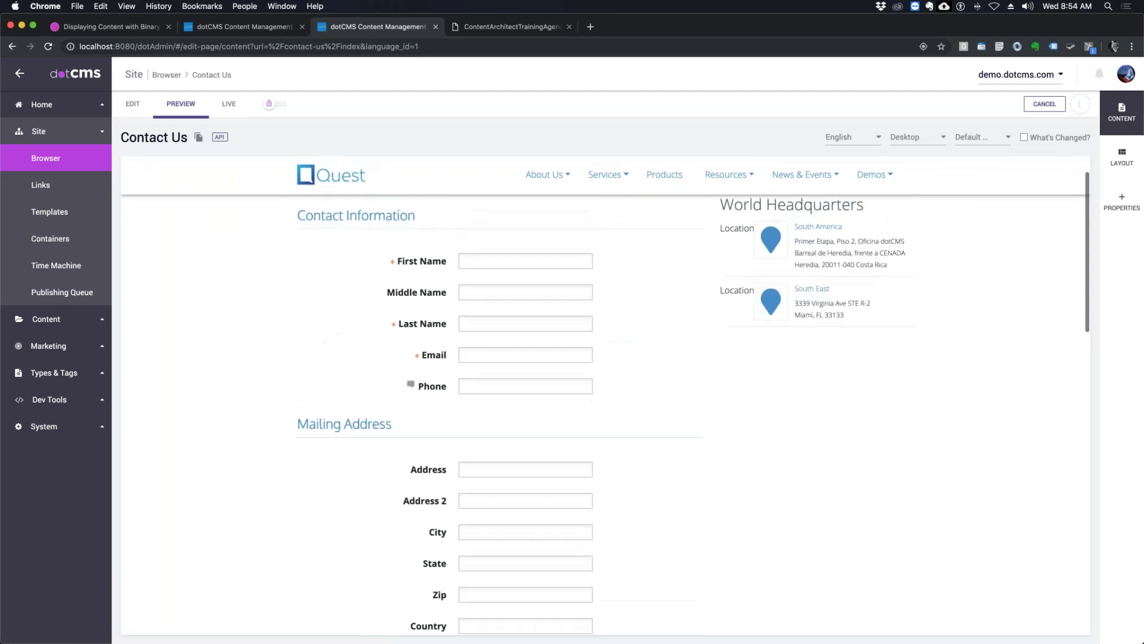
{"action": "scroll", "coordinate": [701, 325], "scroll_direction": "up", "scroll_amount": 3}
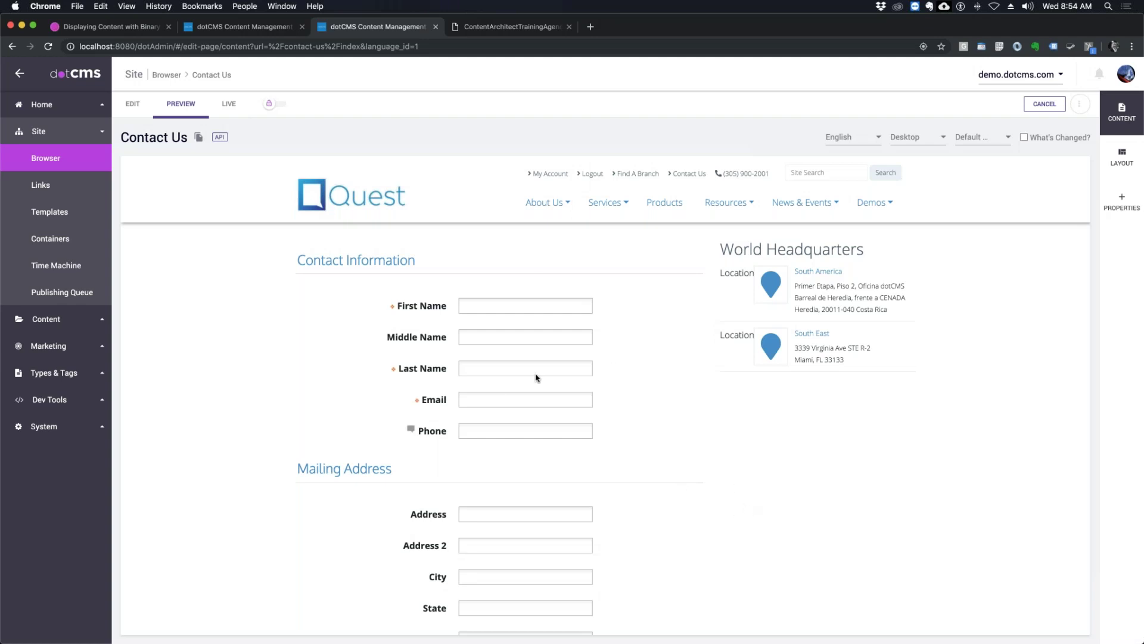
{"action": "left_click", "coordinate": [132, 103]}
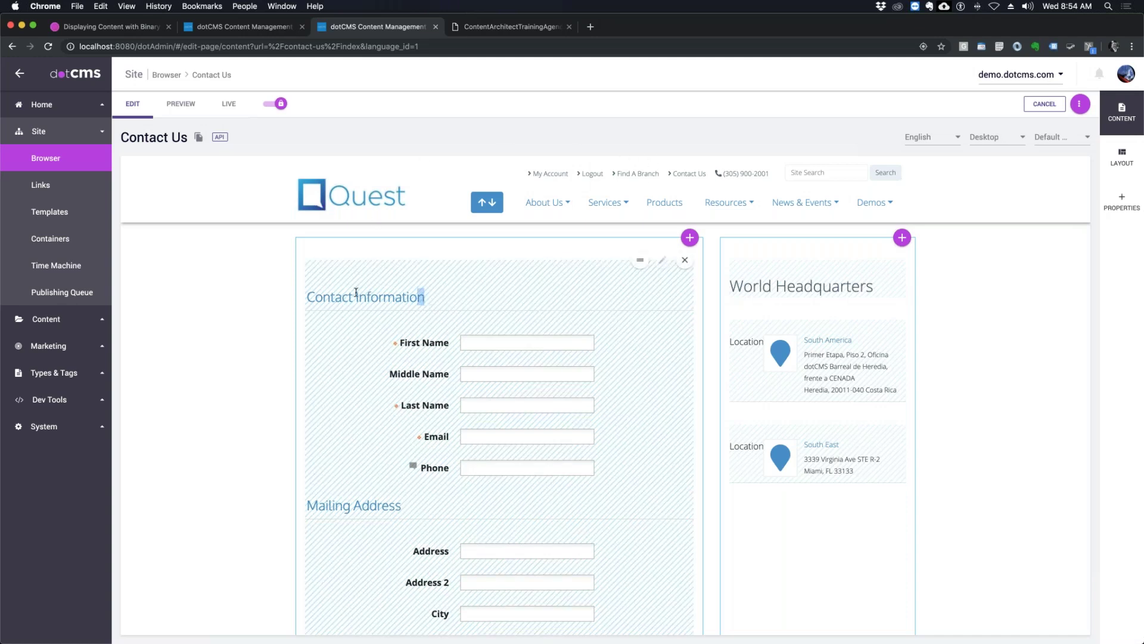
- Inspect the form's Contact Information, First Name and Middle Name fields, then return to Content Types
{"action": "left_click_drag", "start_coordinate": [425, 297], "coordinate": [301, 295]}
{"action": "scroll", "coordinate": [372, 402], "scroll_direction": "down", "scroll_amount": 5}
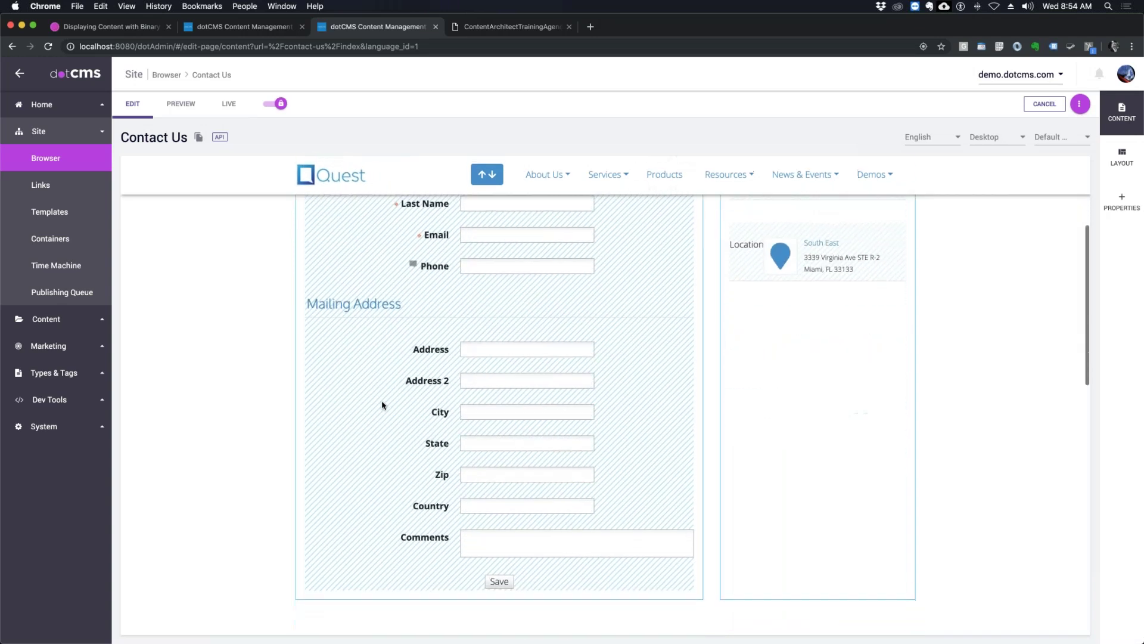
{"action": "scroll", "coordinate": [382, 406], "scroll_direction": "up", "scroll_amount": 5}
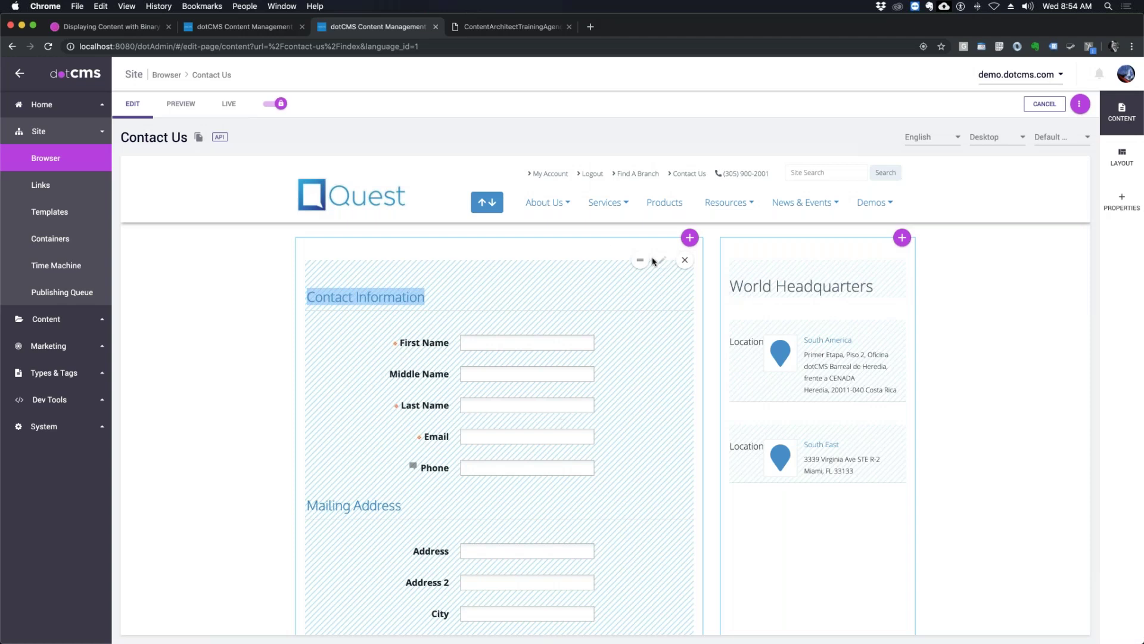
{"action": "scroll", "coordinate": [459, 379], "scroll_direction": "down", "scroll_amount": 5}
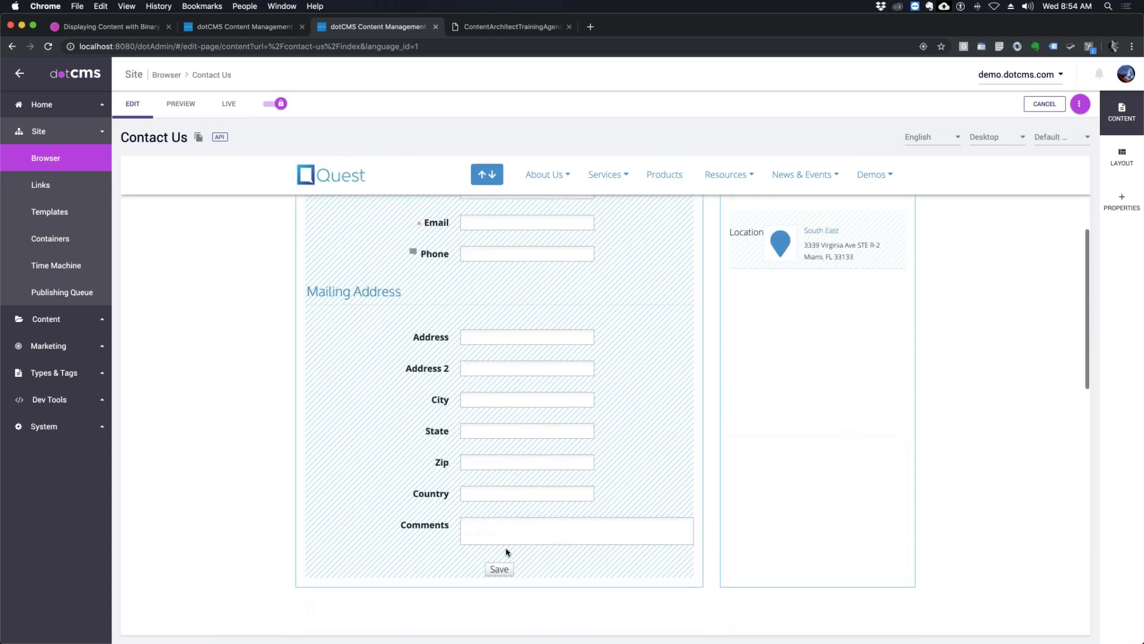
{"action": "scroll", "coordinate": [499, 387], "scroll_direction": "up", "scroll_amount": 5}
{"action": "left_click", "coordinate": [501, 325]}
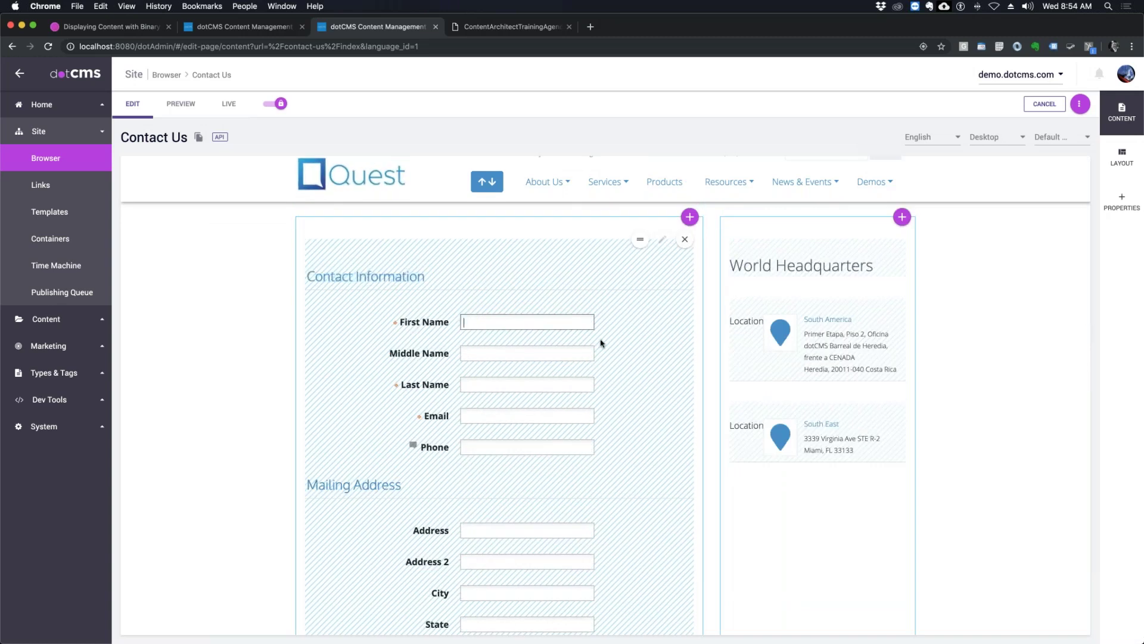
{"action": "left_click_drag", "start_coordinate": [432, 356], "coordinate": [391, 354]}
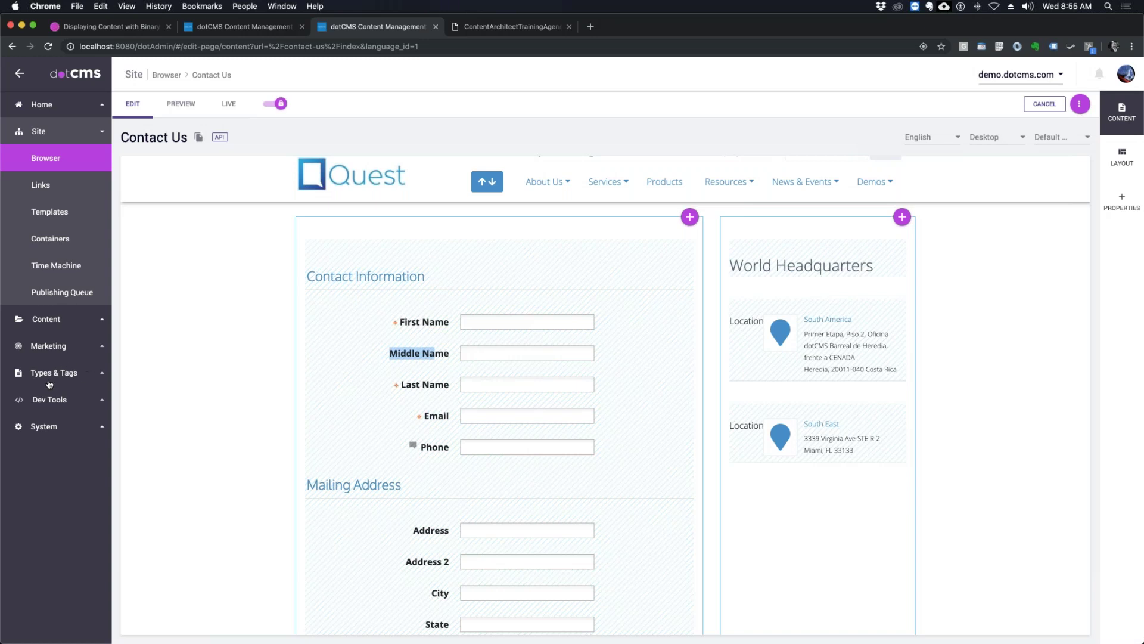
{"action": "left_click", "coordinate": [67, 374]}
{"action": "left_click", "coordinate": [65, 240]}
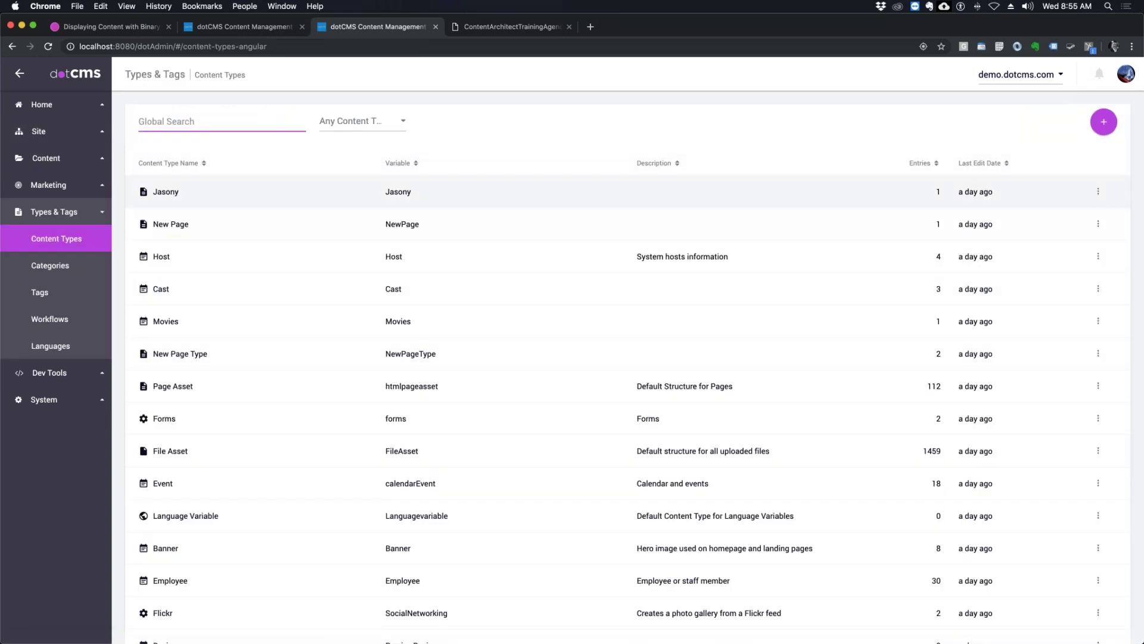
- Create a Form content type named New Form and open its Form Return Page field
{"action": "left_click", "coordinate": [1101, 121]}
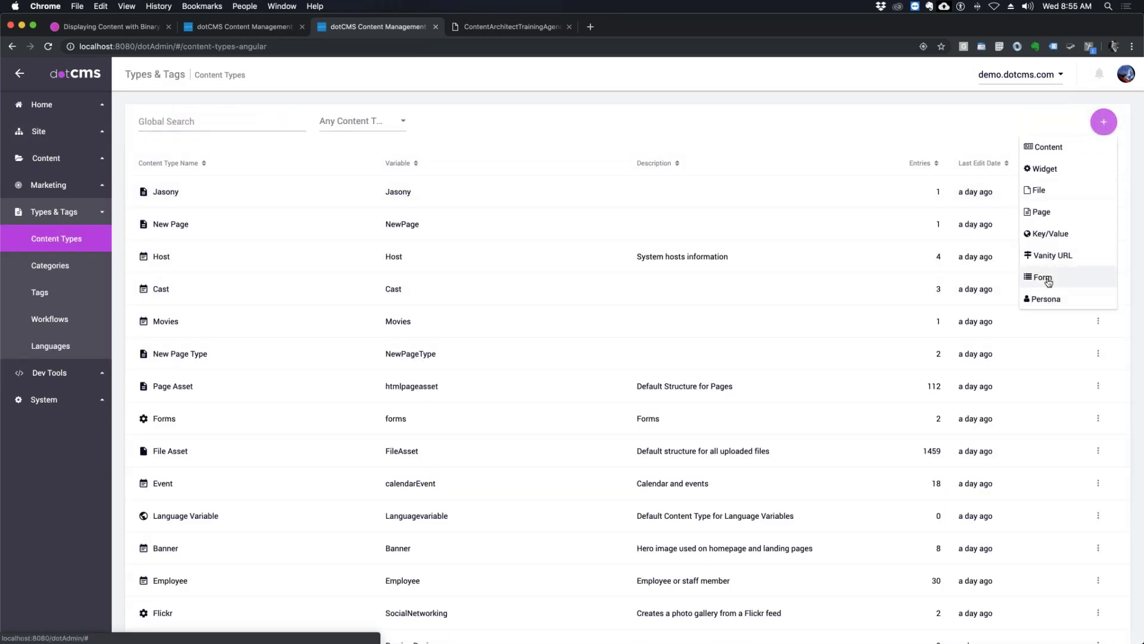
{"action": "left_click", "coordinate": [1044, 278]}
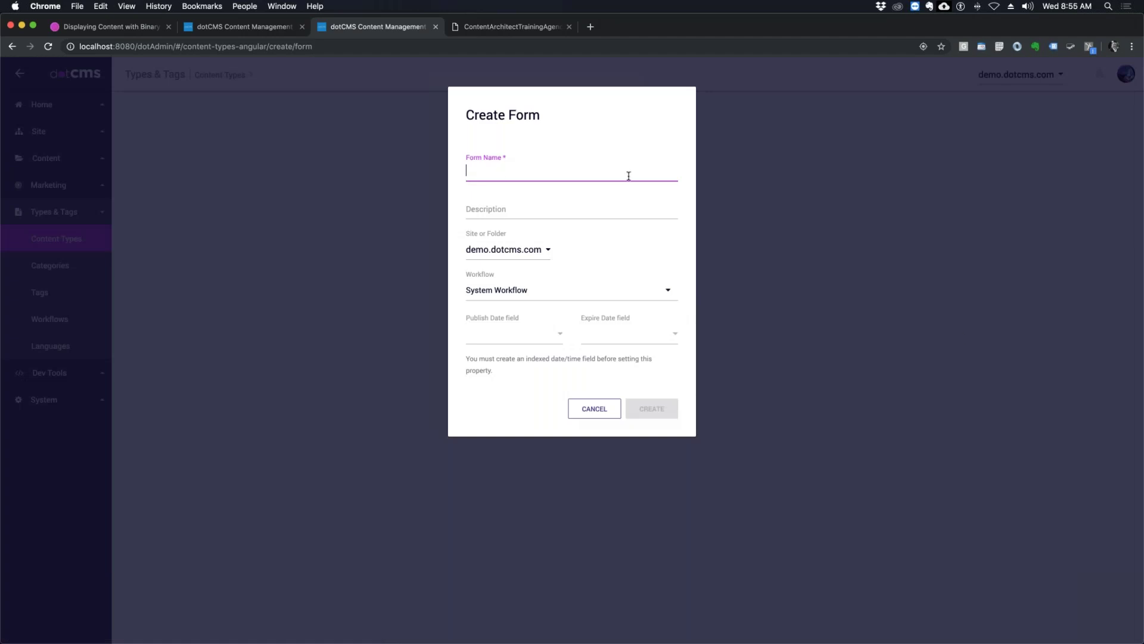
{"action": "type", "text": "New Fomr"}
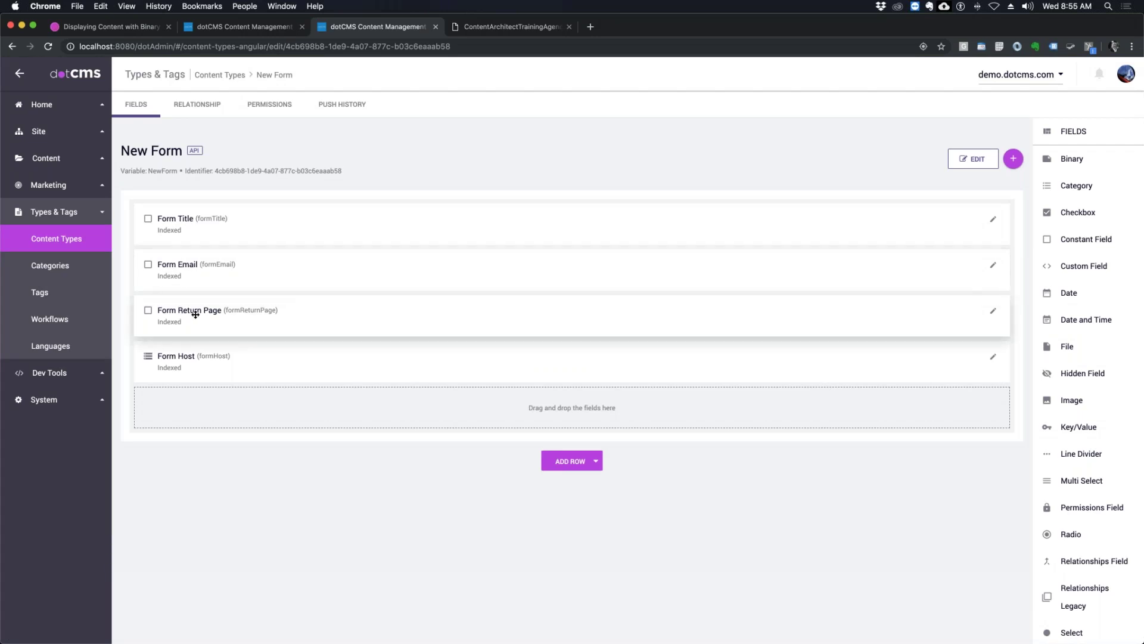
{"action": "left_click", "coordinate": [289, 316]}
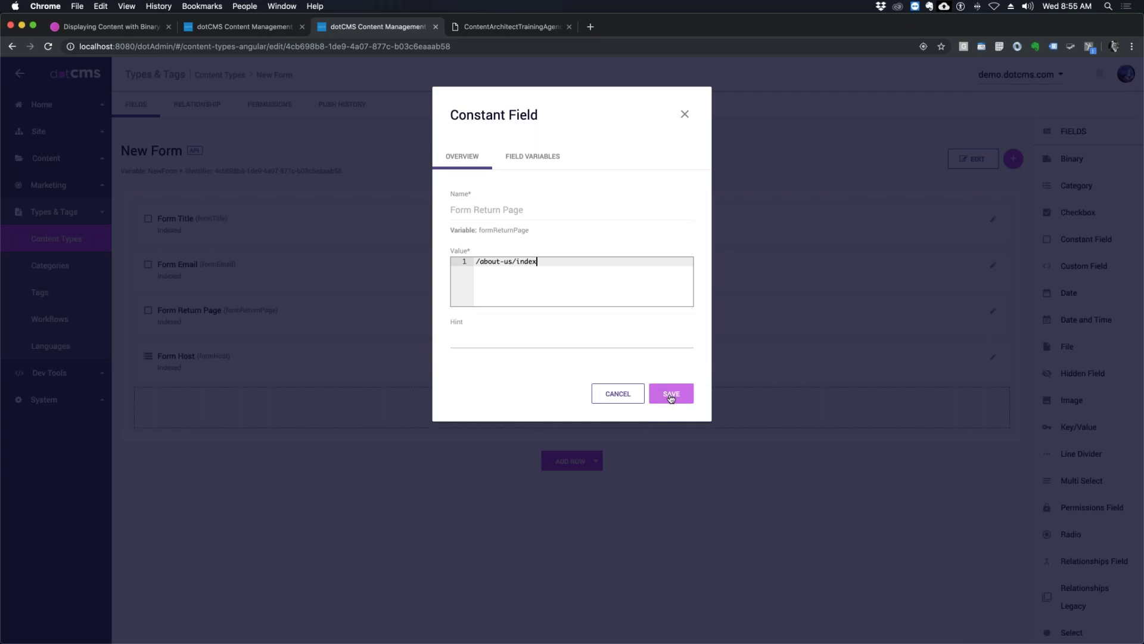
- Save the /about-us/index return page and add a searchable, shown-in-list Movie Title text field
{"action": "left_click", "coordinate": [663, 397]}
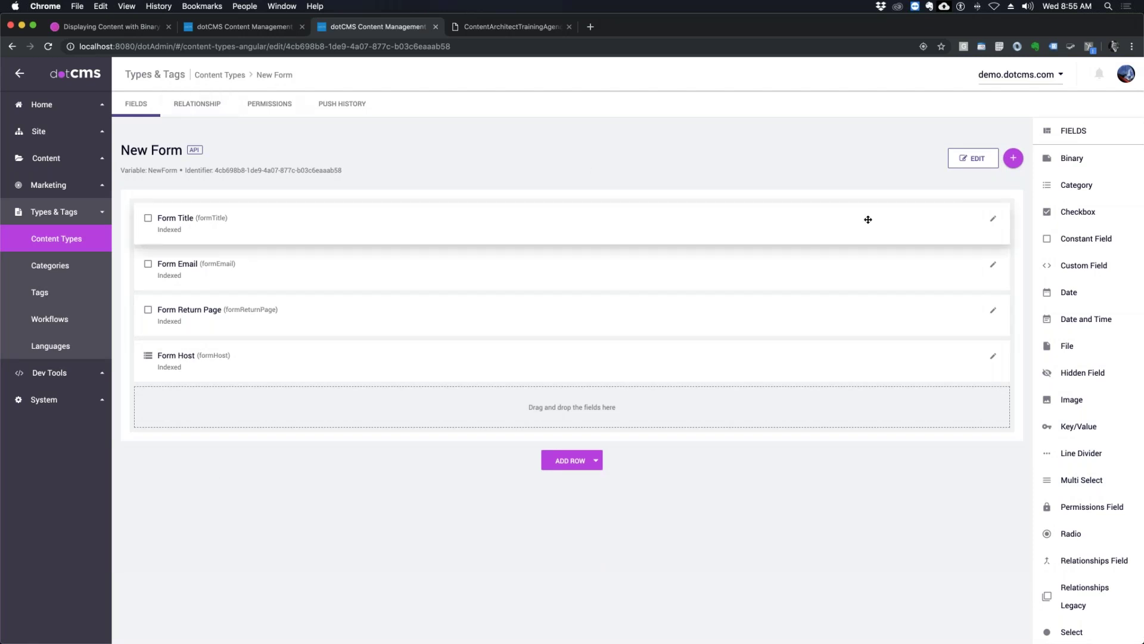
{"action": "scroll", "coordinate": [1067, 405], "scroll_direction": "down", "scroll_amount": 5}
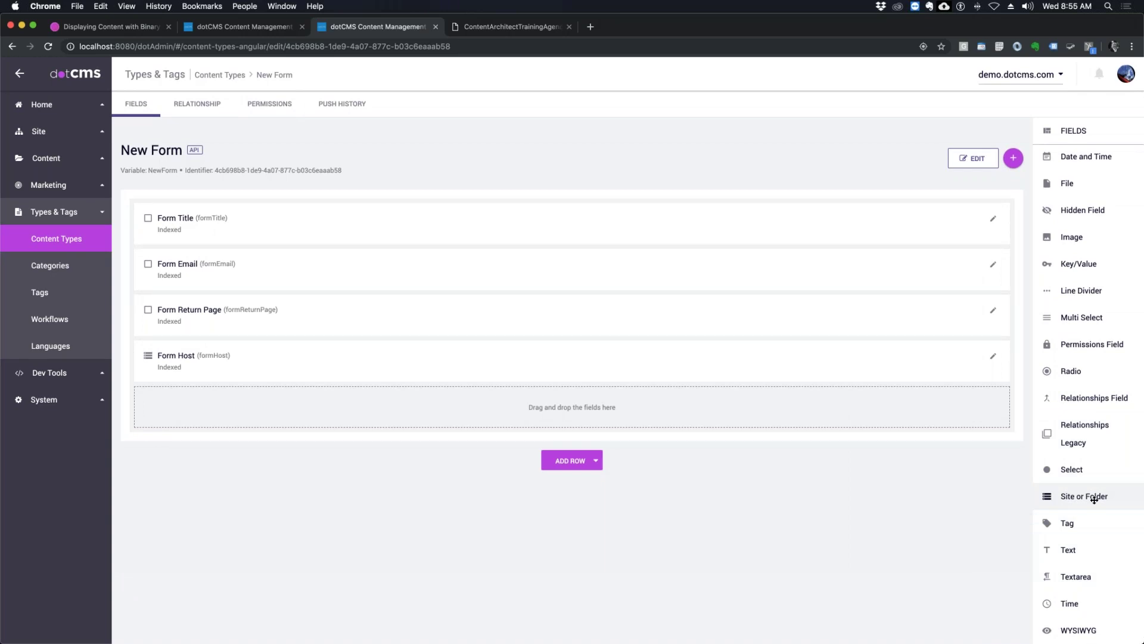
{"action": "left_click_drag", "start_coordinate": [1068, 549], "coordinate": [296, 410]}
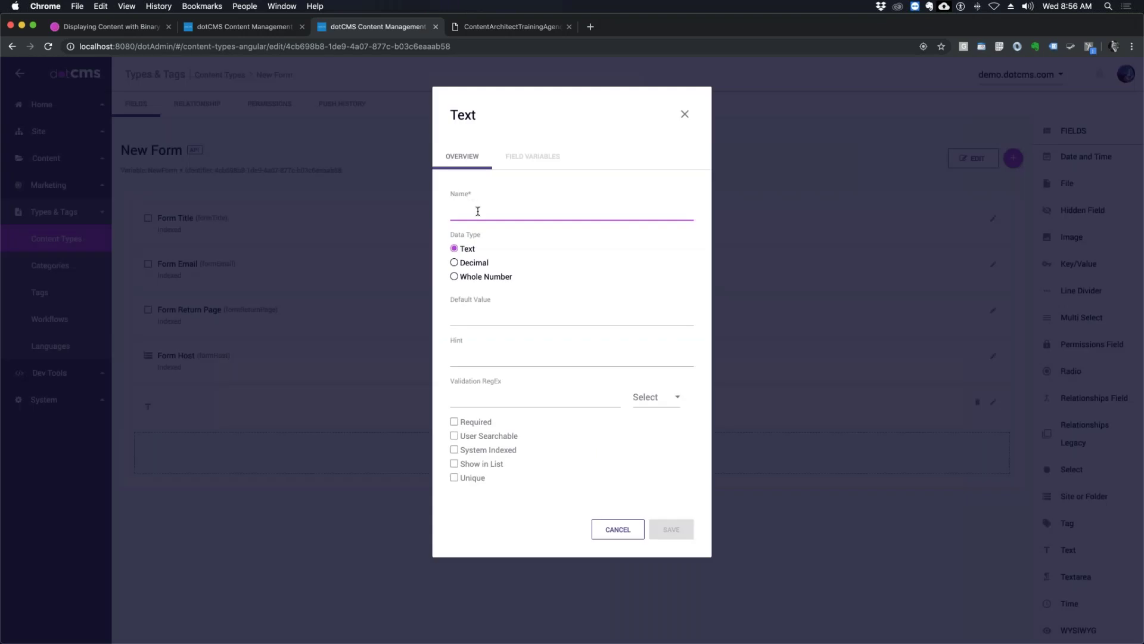
{"action": "type", "text": "Movie Title"}
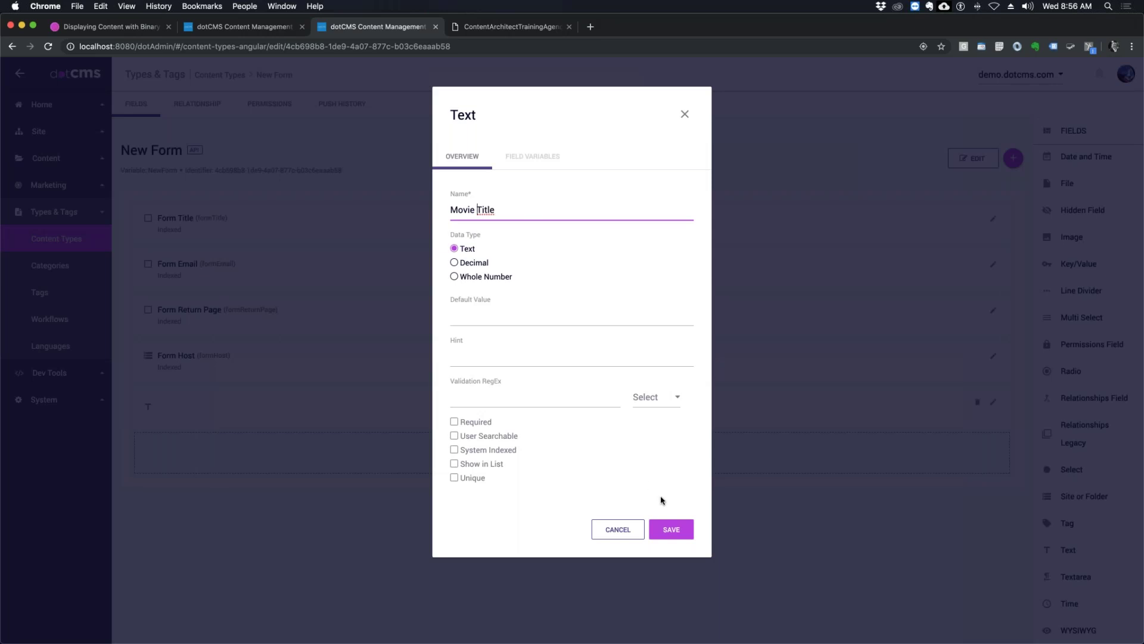
{"action": "left_click", "coordinate": [455, 437]}
{"action": "left_click", "coordinate": [455, 464]}
{"action": "left_click", "coordinate": [657, 536]}
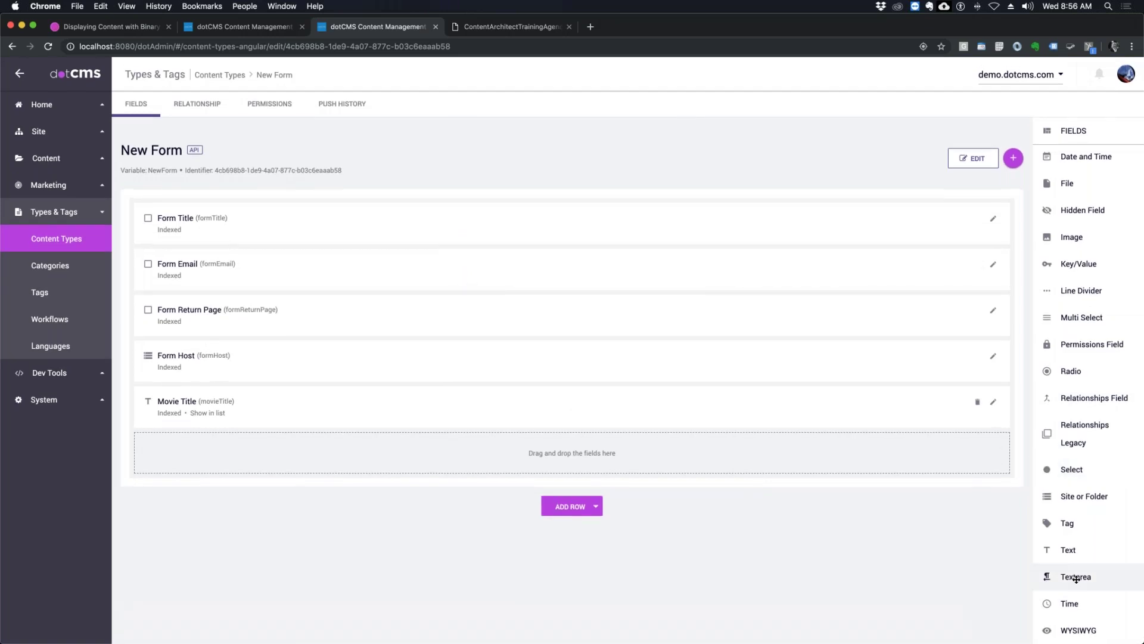
- Add a Textarea field named 'Movie Review' to New Form and save it
{"action": "left_click_drag", "start_coordinate": [1076, 578], "coordinate": [244, 447]}
{"action": "type", "text": "Movie Review"}
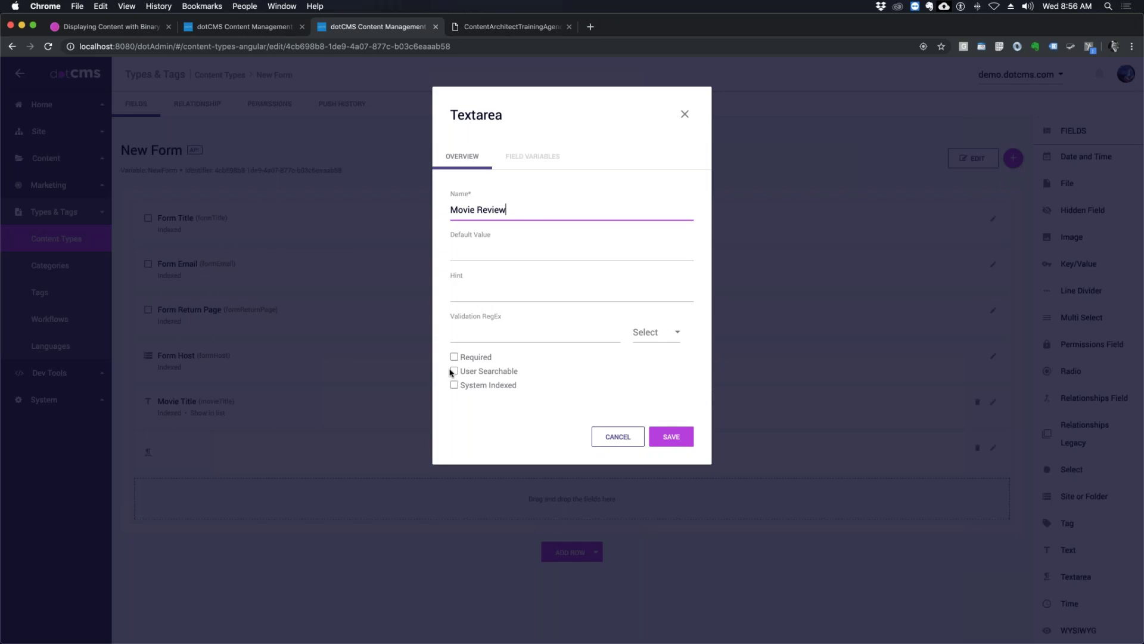
{"action": "left_click", "coordinate": [667, 437]}
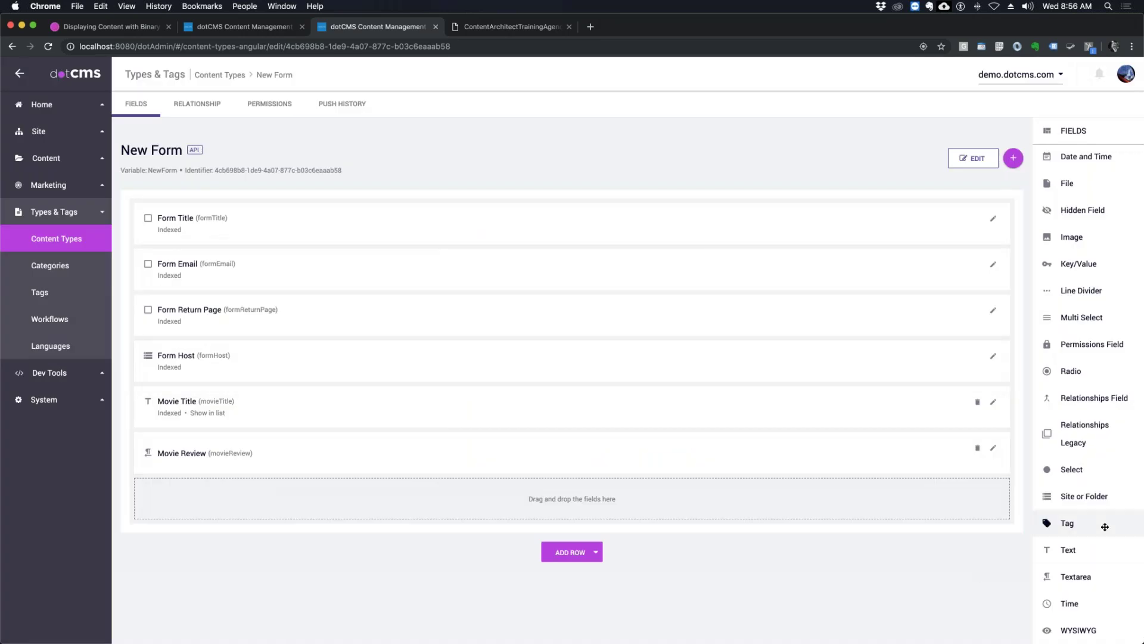
{"action": "scroll", "coordinate": [1094, 457], "scroll_direction": "up", "scroll_amount": 4}
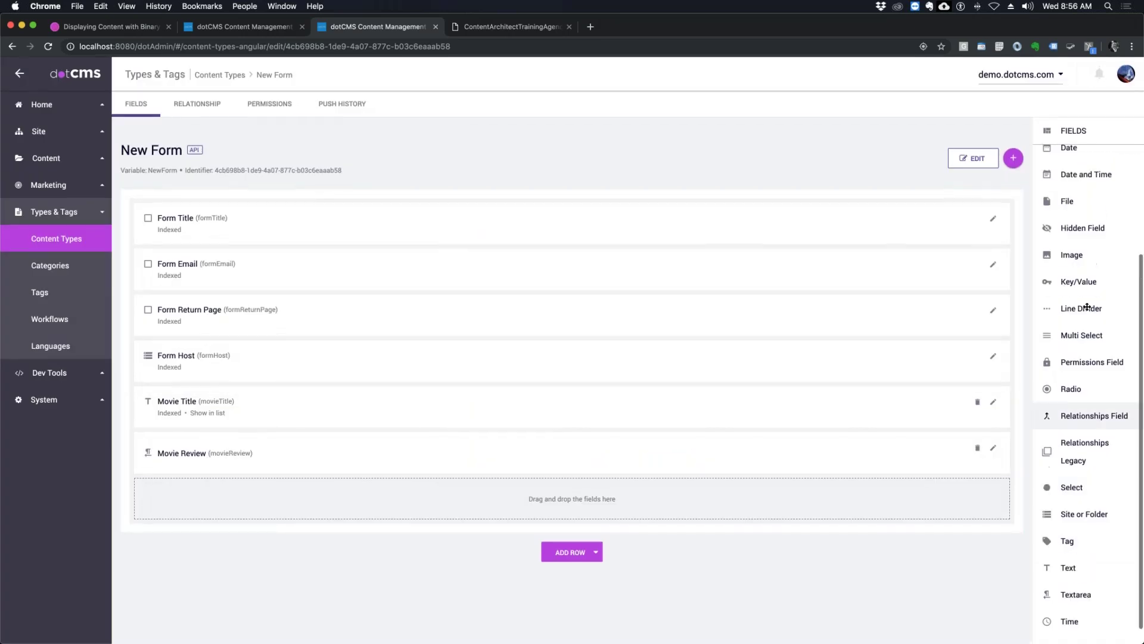
{"action": "scroll", "coordinate": [1096, 360], "scroll_direction": "down", "scroll_amount": 3}
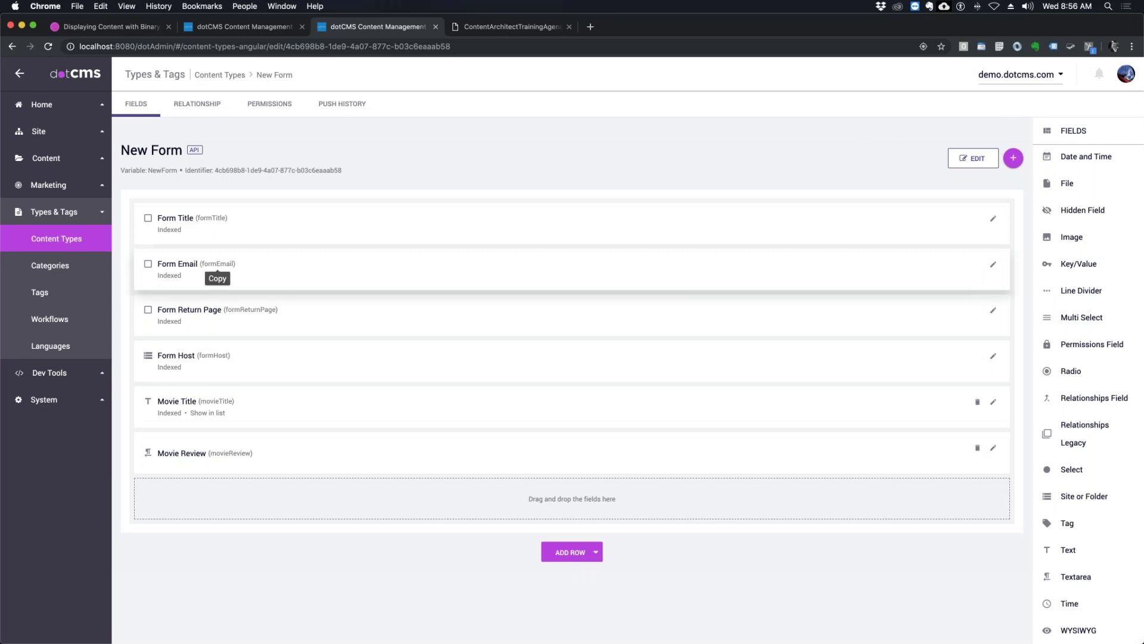
{"action": "left_click", "coordinate": [358, 267]}
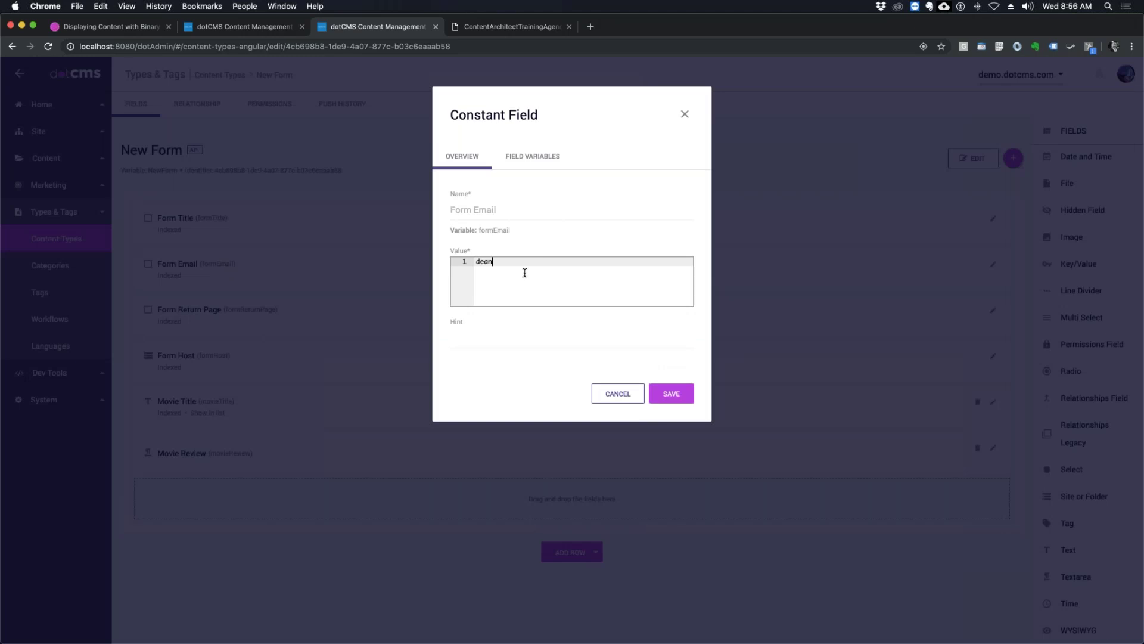
{"action": "type", "text": "@dotcms.com"}
{"action": "left_click", "coordinate": [671, 393]}
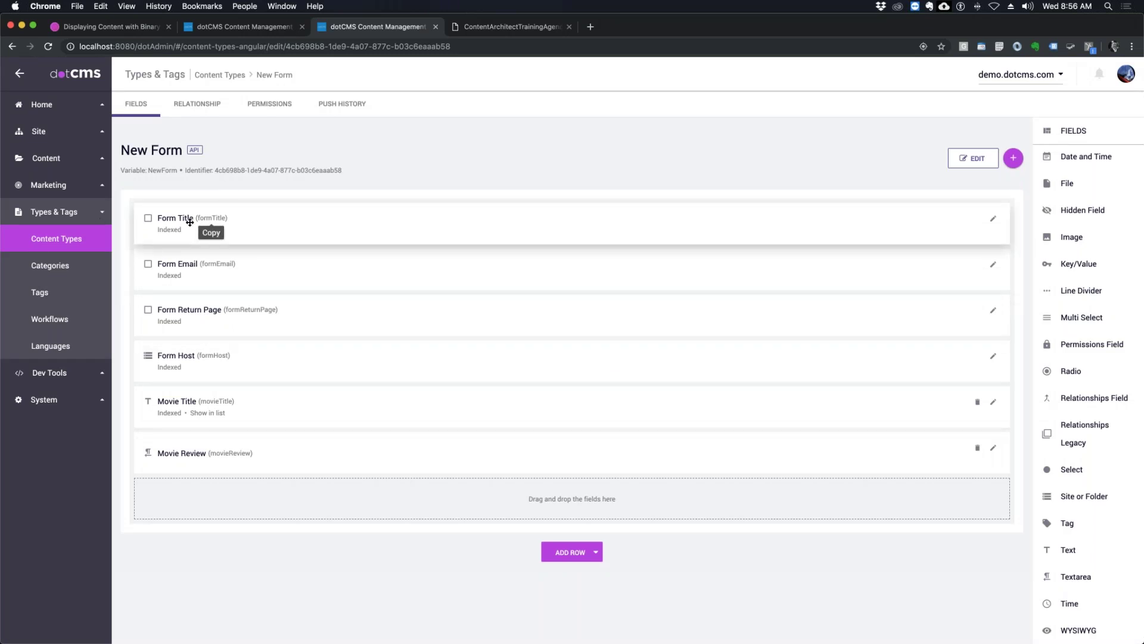
{"action": "left_click", "coordinate": [238, 227]}
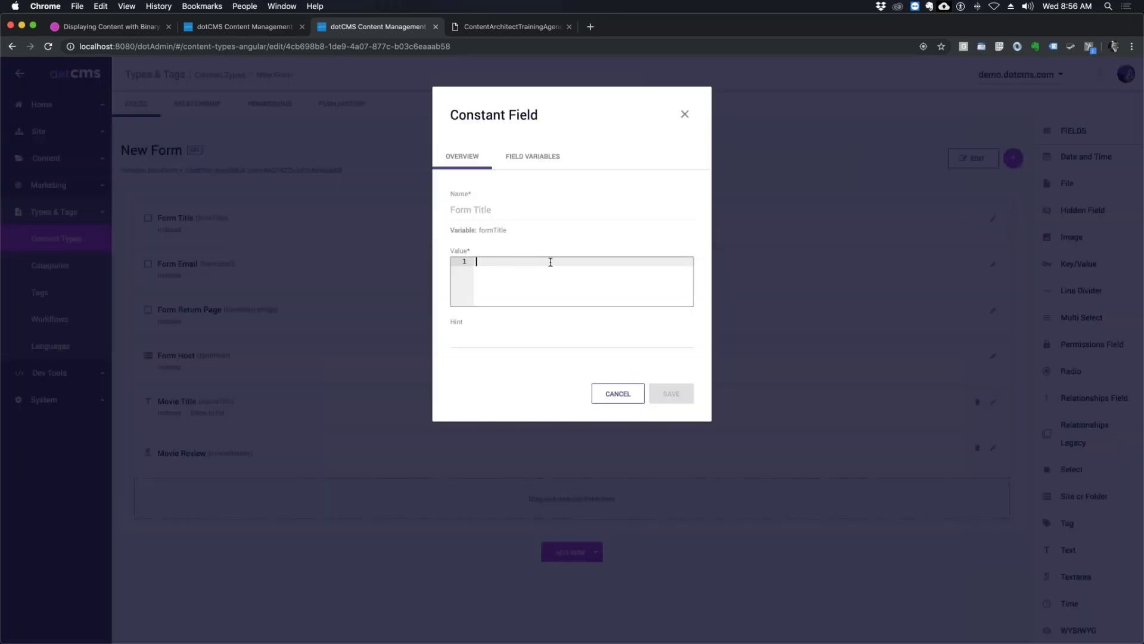
{"action": "type", "text": "Movie Revie Form"}
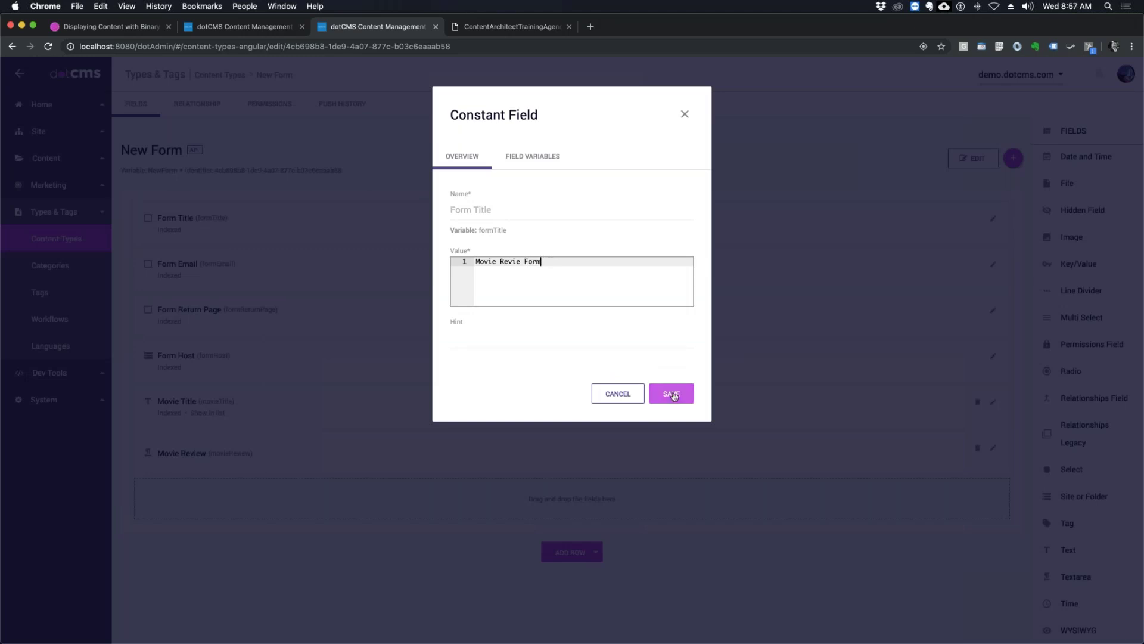
{"action": "left_click", "coordinate": [679, 390]}
{"action": "left_click", "coordinate": [38, 131]}
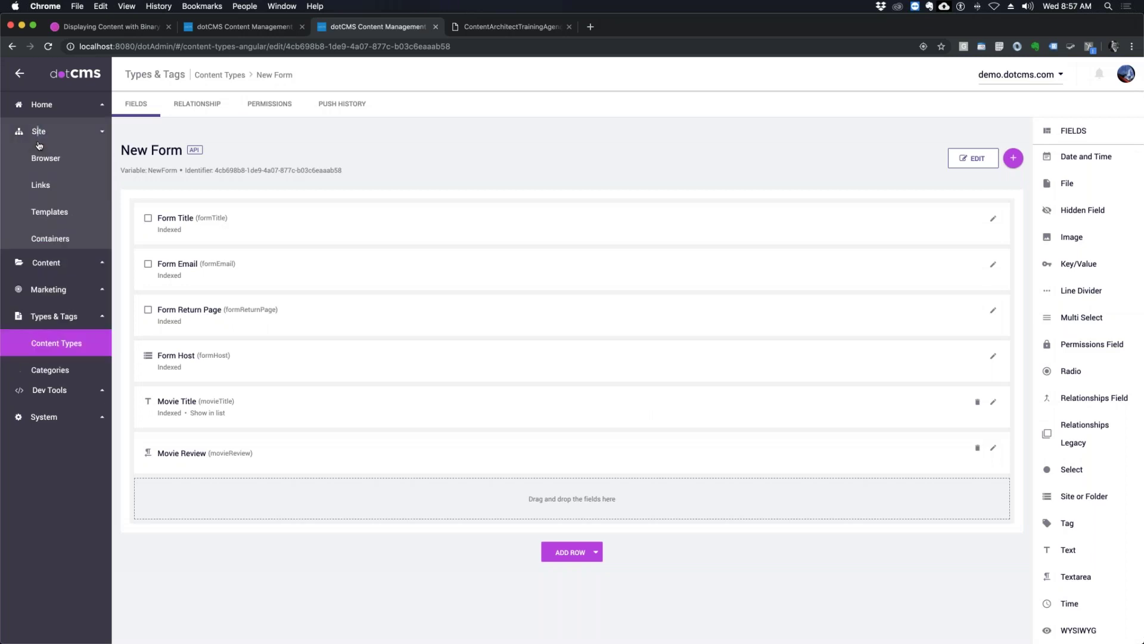
- Open about-us/intranet-movies-page from the Site Browser and remove its Godzilla content
{"action": "left_click", "coordinate": [46, 158]}
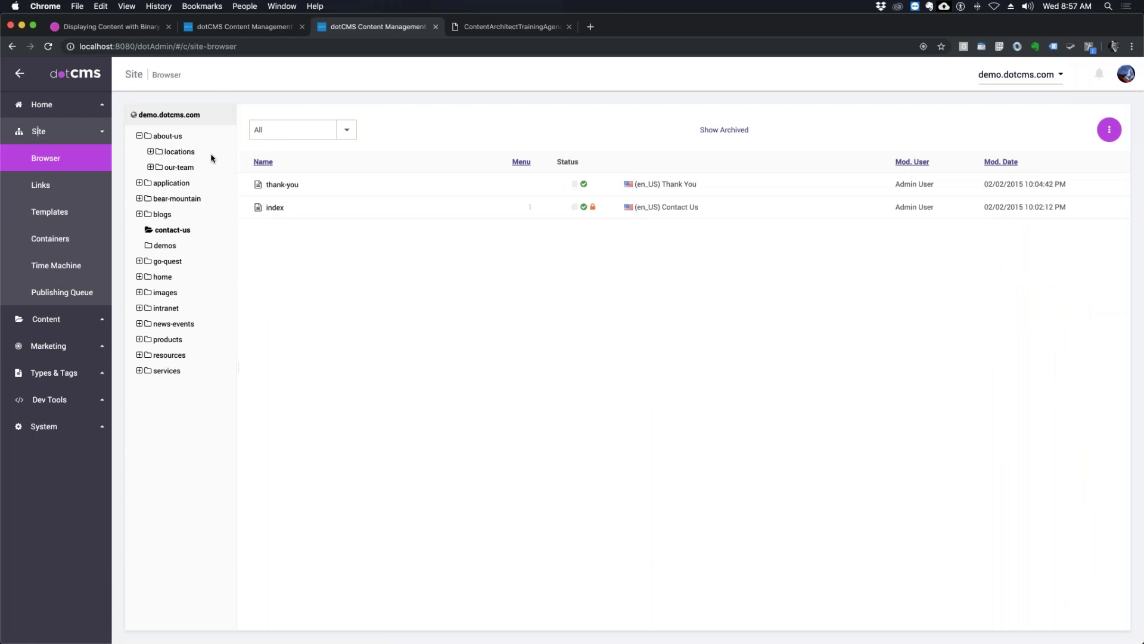
{"action": "left_click", "coordinate": [165, 136]}
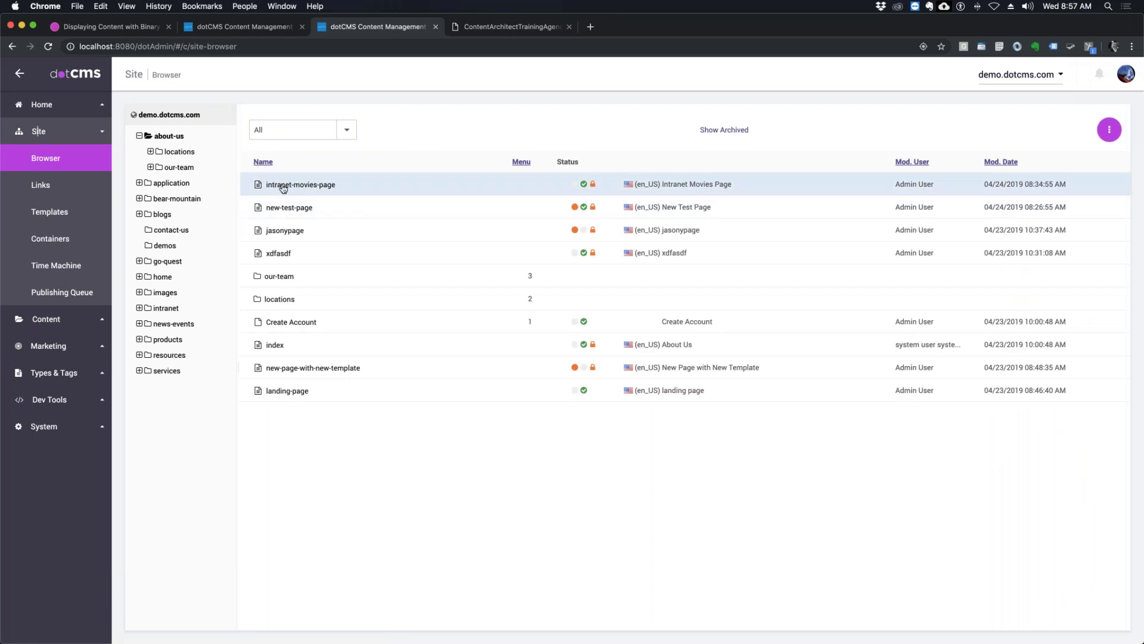
{"action": "left_click", "coordinate": [280, 185]}
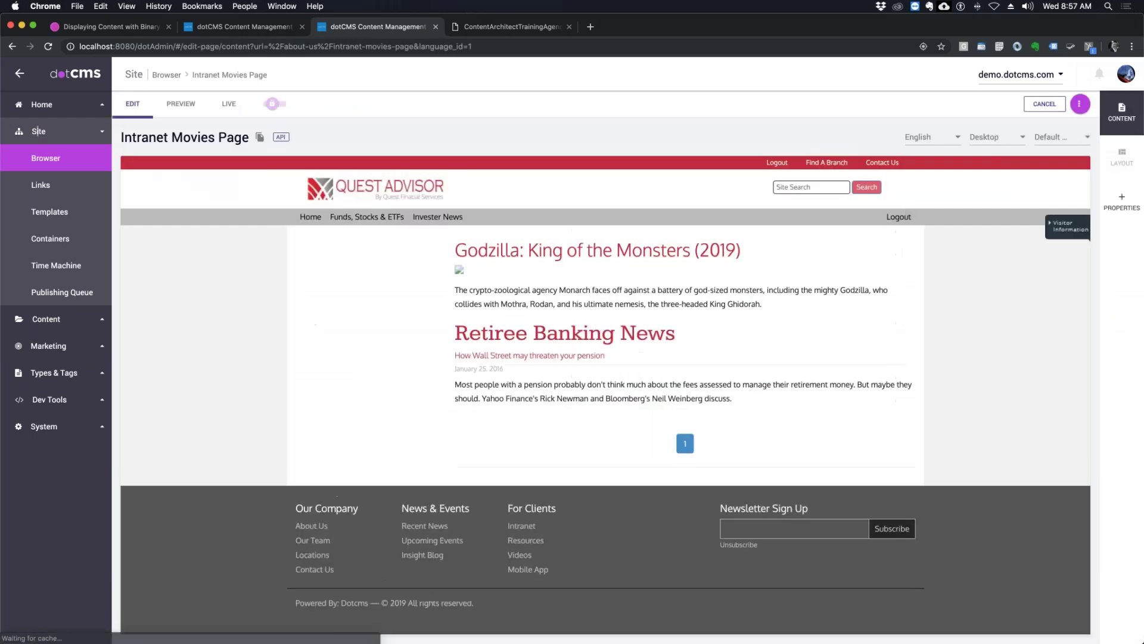
{"action": "left_click", "coordinate": [900, 266]}
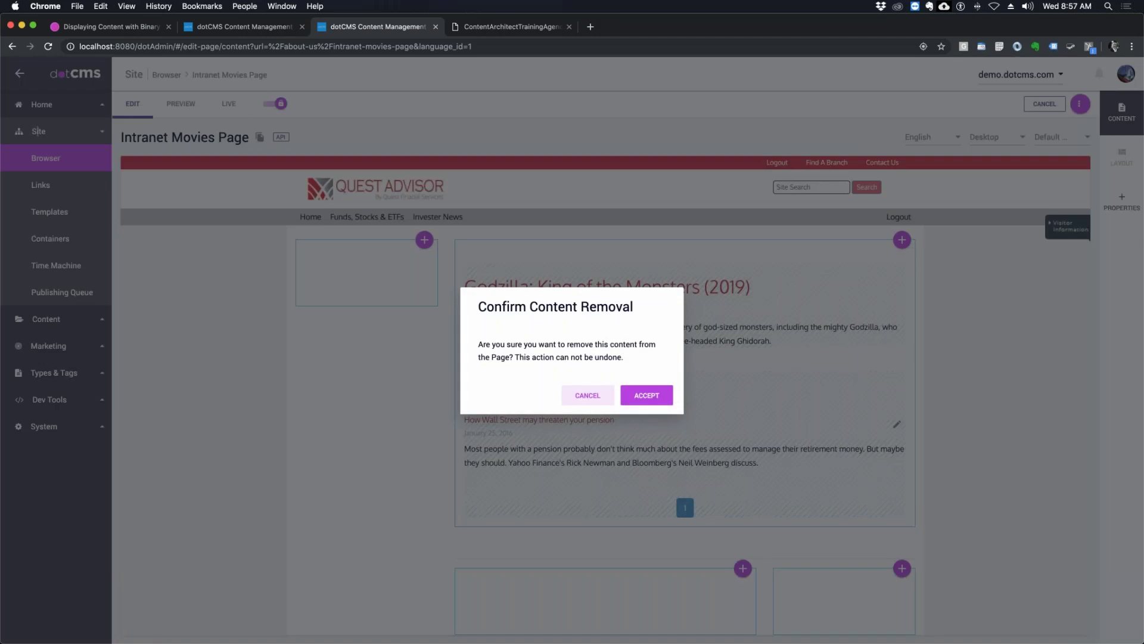
- Confirm removing Godzilla and also remove Retiree Banking News from the page
{"action": "left_click", "coordinate": [646, 395]}
{"action": "left_click", "coordinate": [896, 265]}
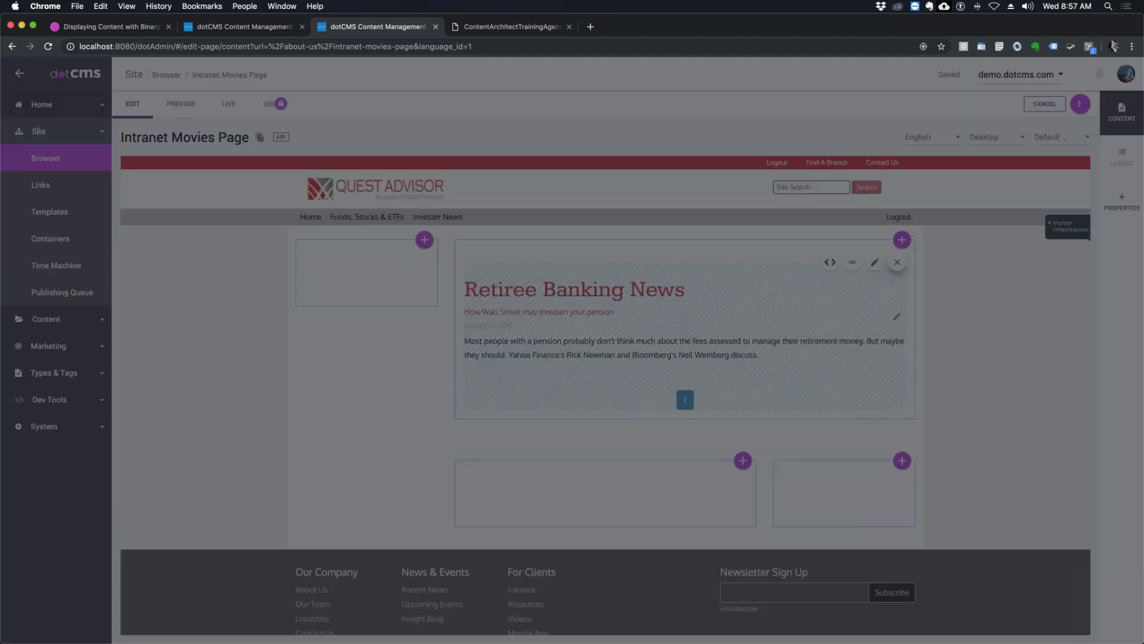
{"action": "left_click", "coordinate": [646, 396]}
- Add New Form to the emptied container, then return to the Site Browser
{"action": "left_click", "coordinate": [902, 240]}
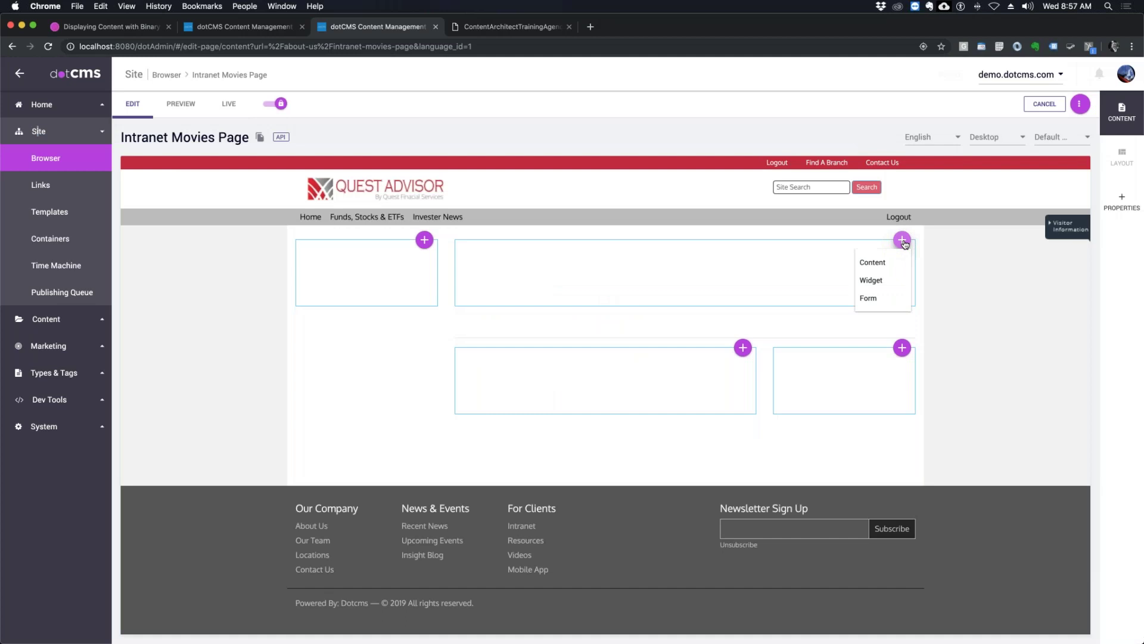
{"action": "left_click", "coordinate": [874, 300]}
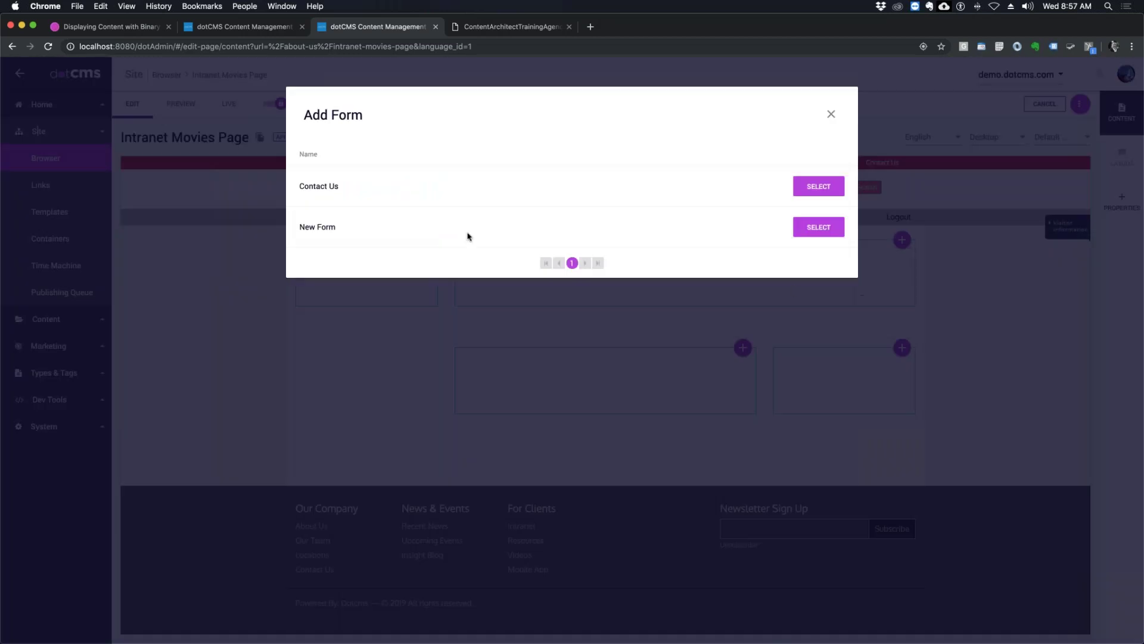
{"action": "left_click", "coordinate": [801, 228]}
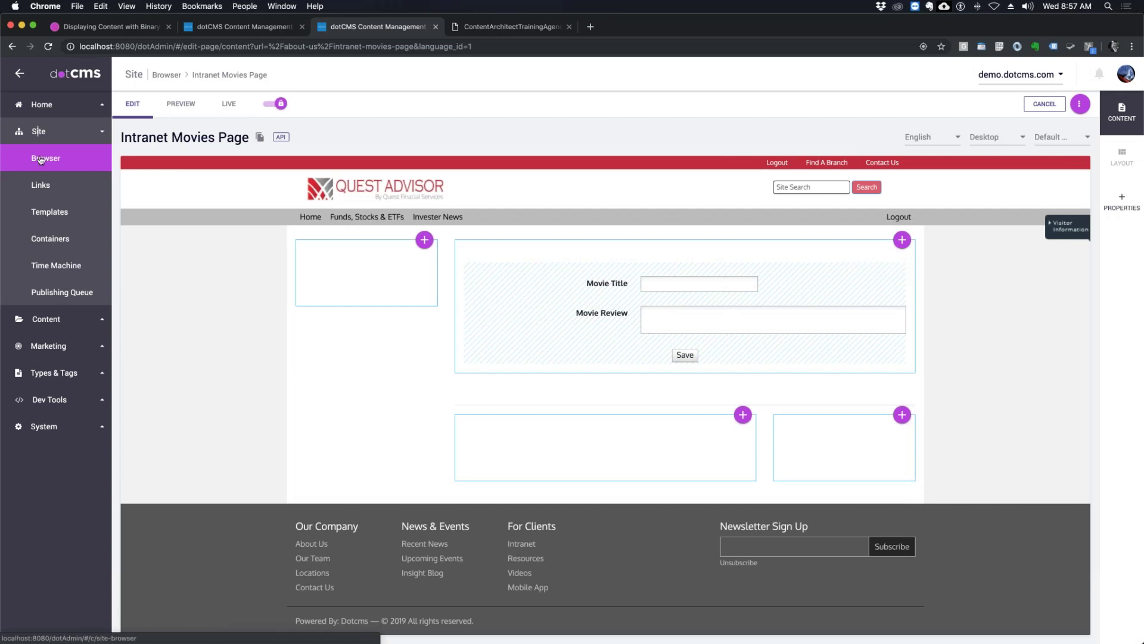
{"action": "mouse_move", "coordinate": [878, 267]}
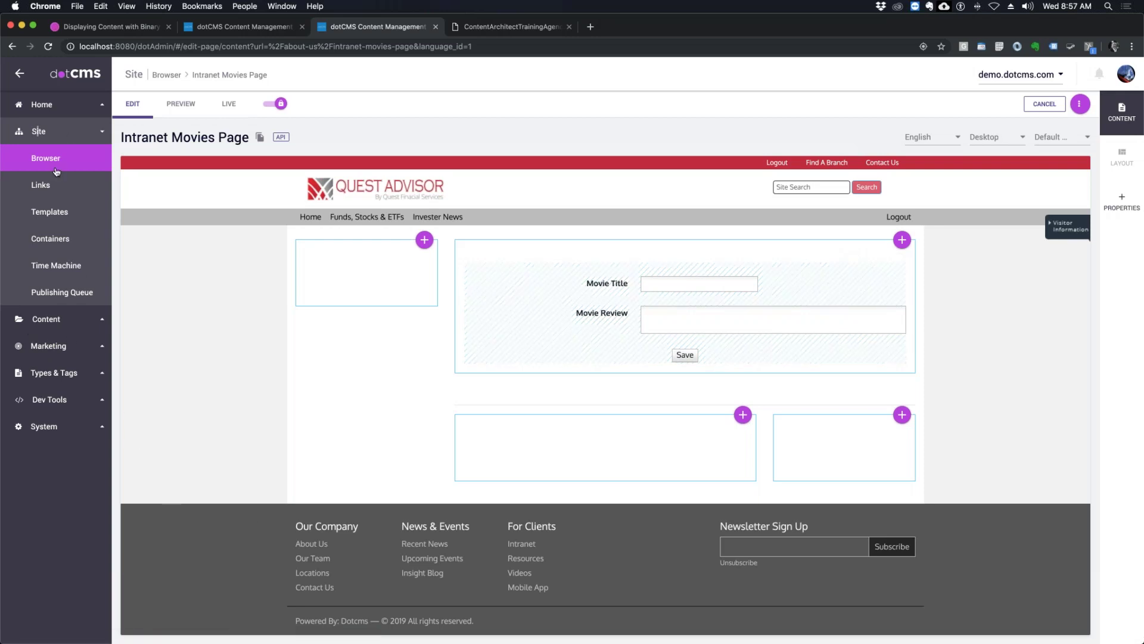
{"action": "left_click", "coordinate": [39, 134]}
{"action": "left_click", "coordinate": [41, 133]}
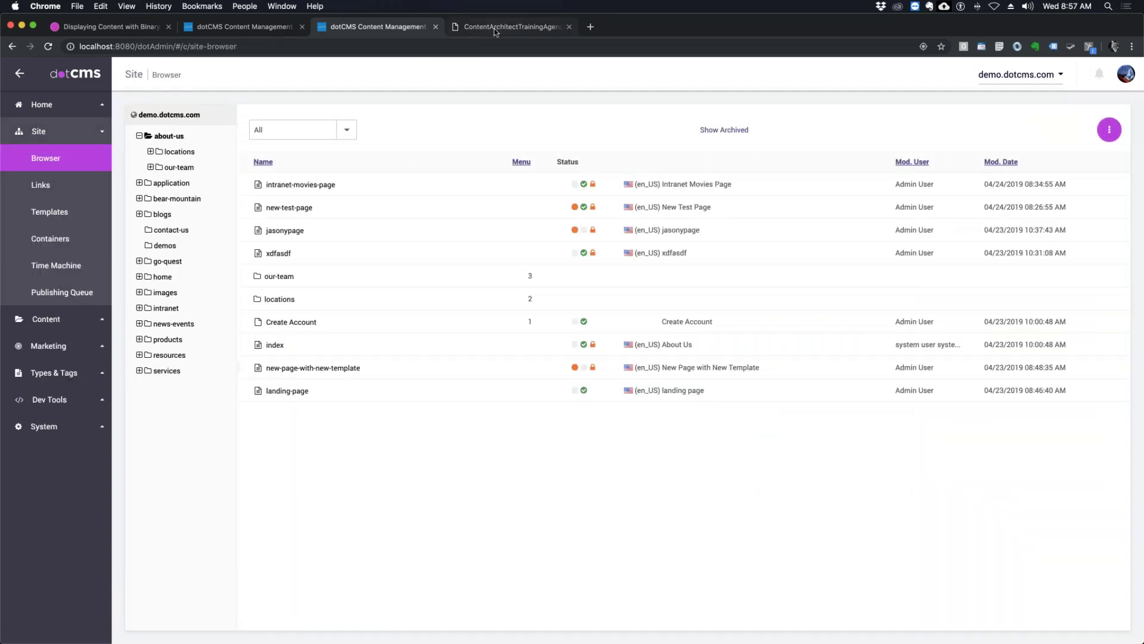
- Search the docs for 'rest' and navigate Web APIs > REST APIs to the Content API
{"action": "left_click", "coordinate": [108, 26]}
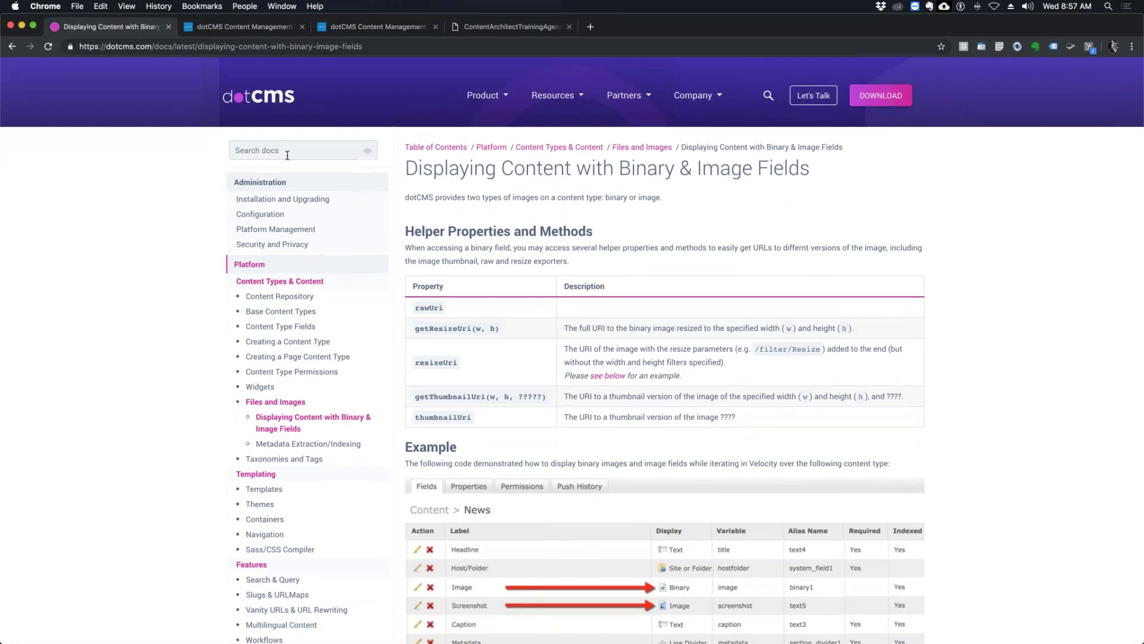
{"action": "left_click", "coordinate": [287, 154]}
{"action": "type", "text": "rest"}
{"action": "key", "text": "Return"}
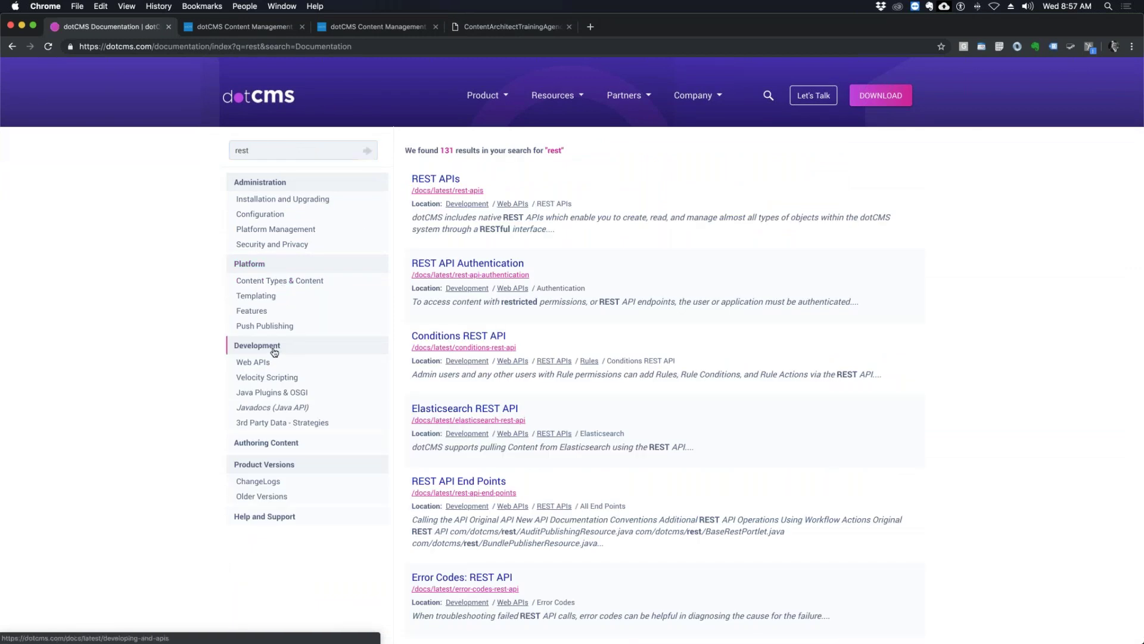
{"action": "left_click", "coordinate": [253, 363]}
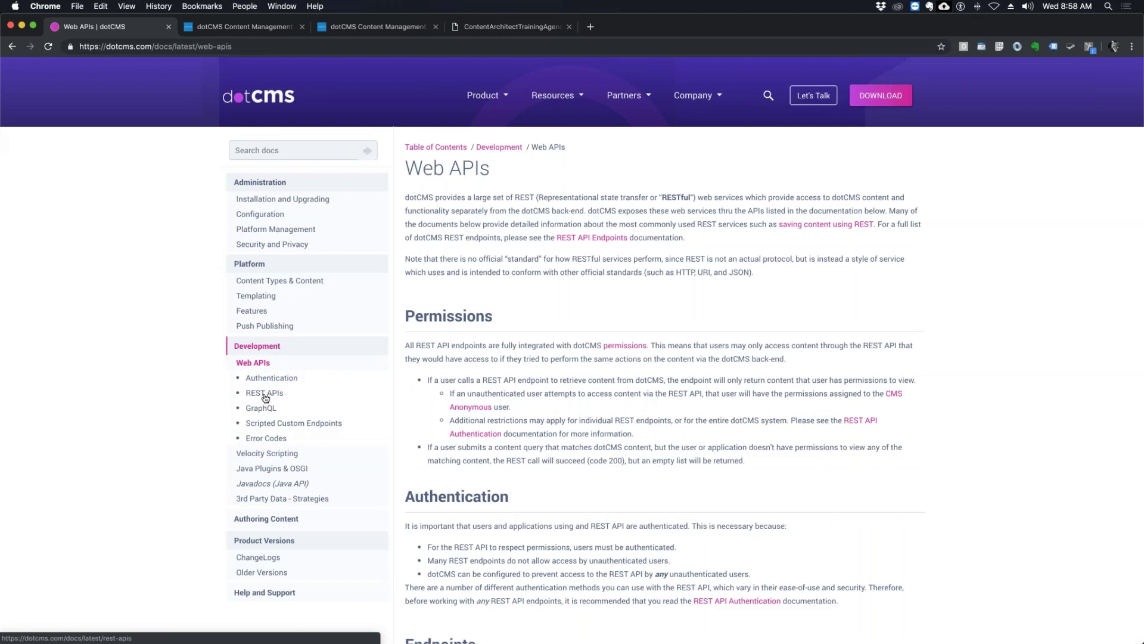
{"action": "left_click", "coordinate": [264, 394]}
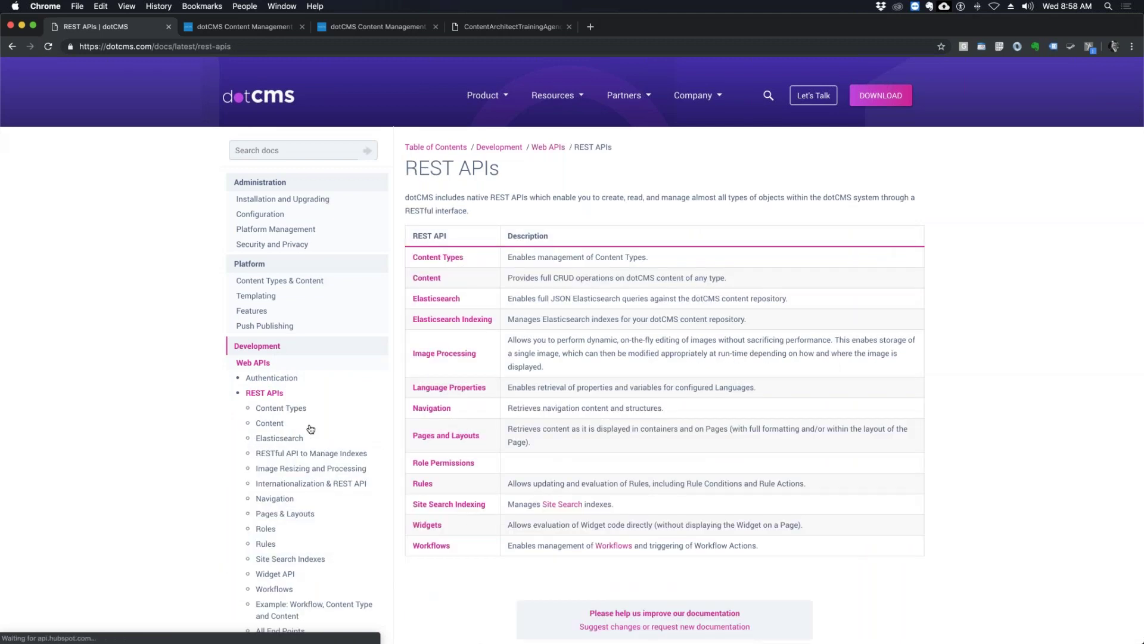
{"action": "scroll", "coordinate": [338, 437], "scroll_direction": "down", "scroll_amount": 1}
{"action": "scroll", "coordinate": [338, 437], "scroll_direction": "down", "scroll_amount": 2}
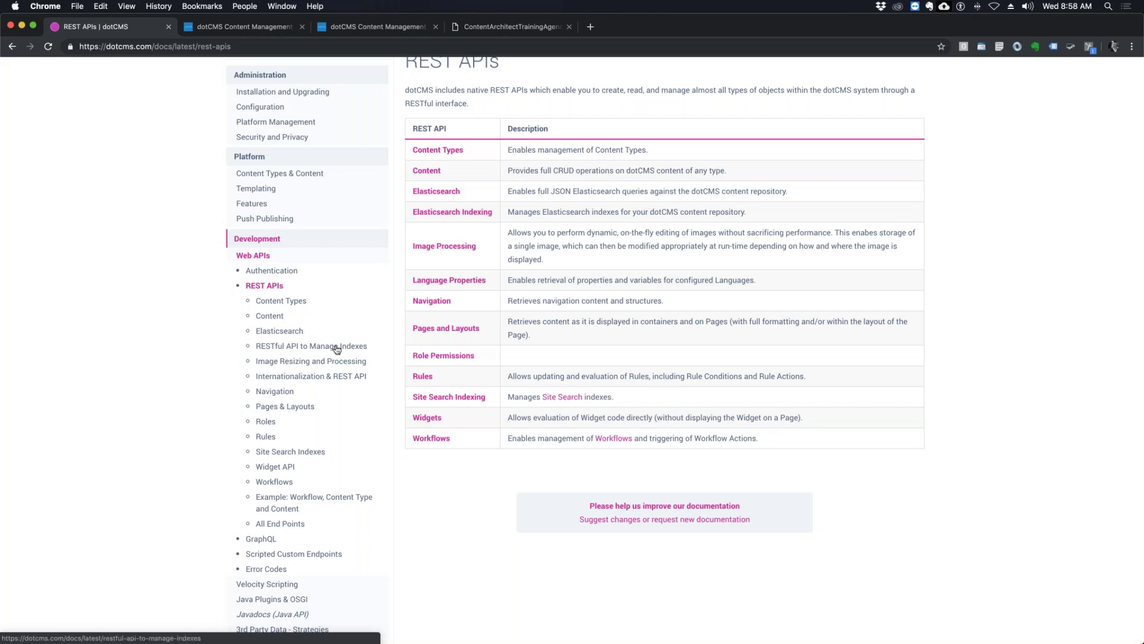
{"action": "left_click", "coordinate": [275, 321]}
- Open the Content API POST example page and scroll through its code
{"action": "left_click", "coordinate": [337, 455]}
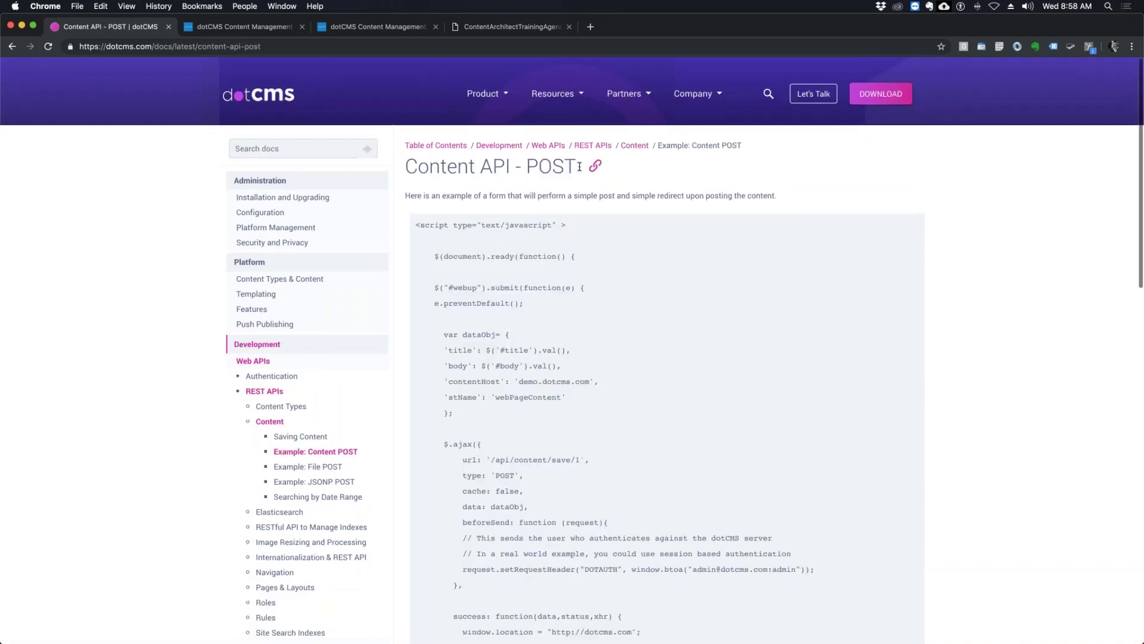
{"action": "left_click_drag", "start_coordinate": [552, 167], "coordinate": [441, 169]}
{"action": "scroll", "coordinate": [567, 319], "scroll_direction": "down", "scroll_amount": 3}
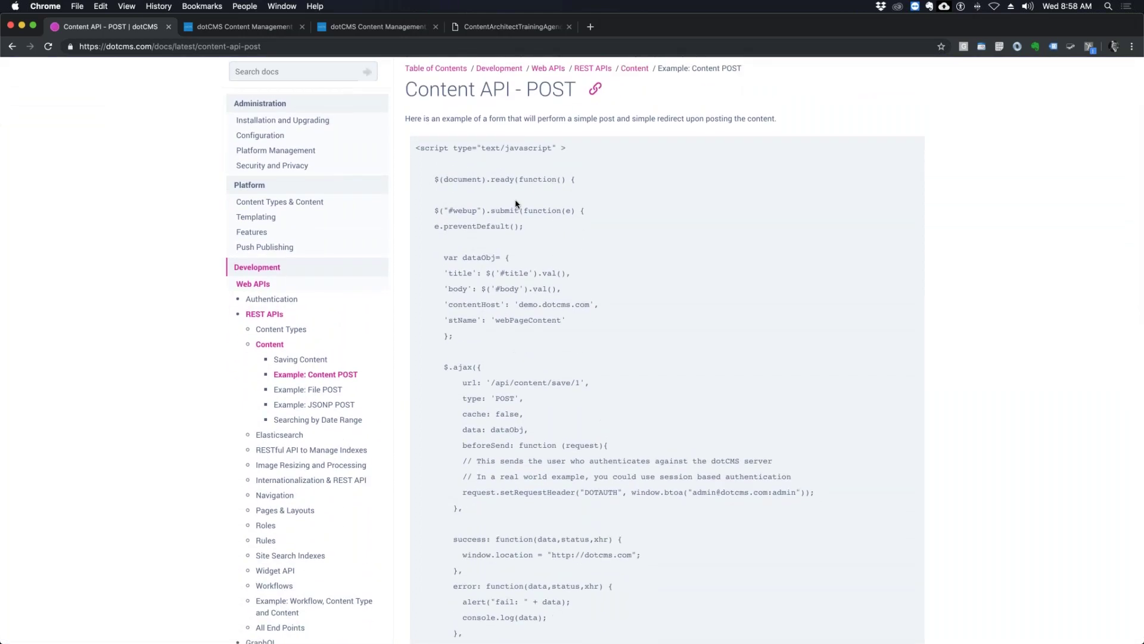
{"action": "scroll", "coordinate": [574, 349], "scroll_direction": "down", "scroll_amount": 8}
{"action": "scroll", "coordinate": [667, 346], "scroll_direction": "down", "scroll_amount": 8}
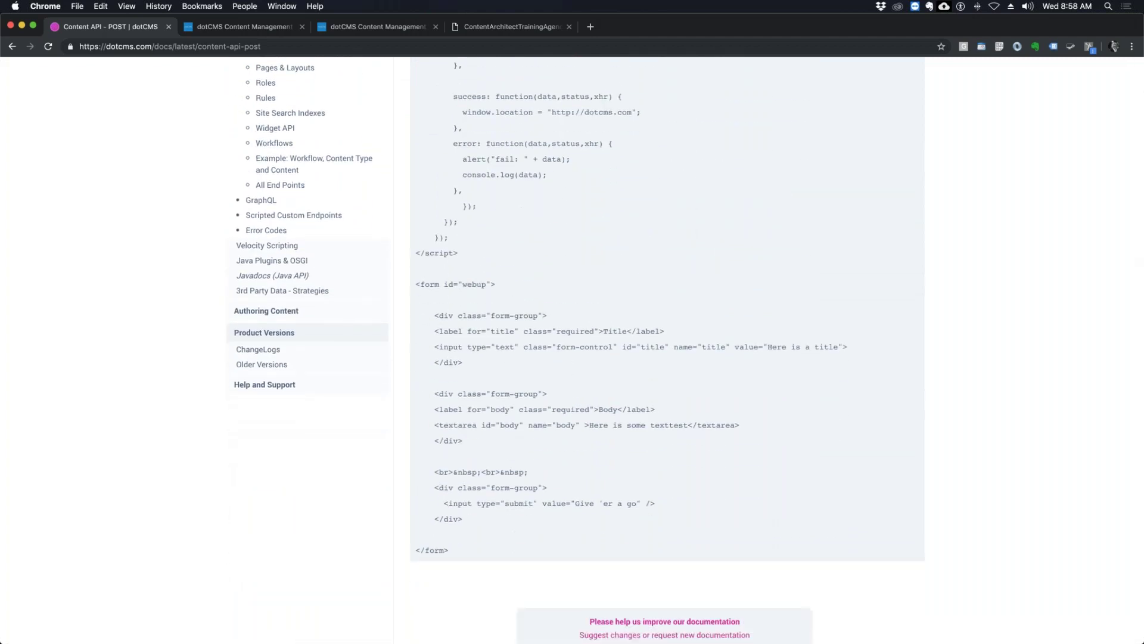
{"action": "scroll", "coordinate": [623, 364], "scroll_direction": "up", "scroll_amount": 11}
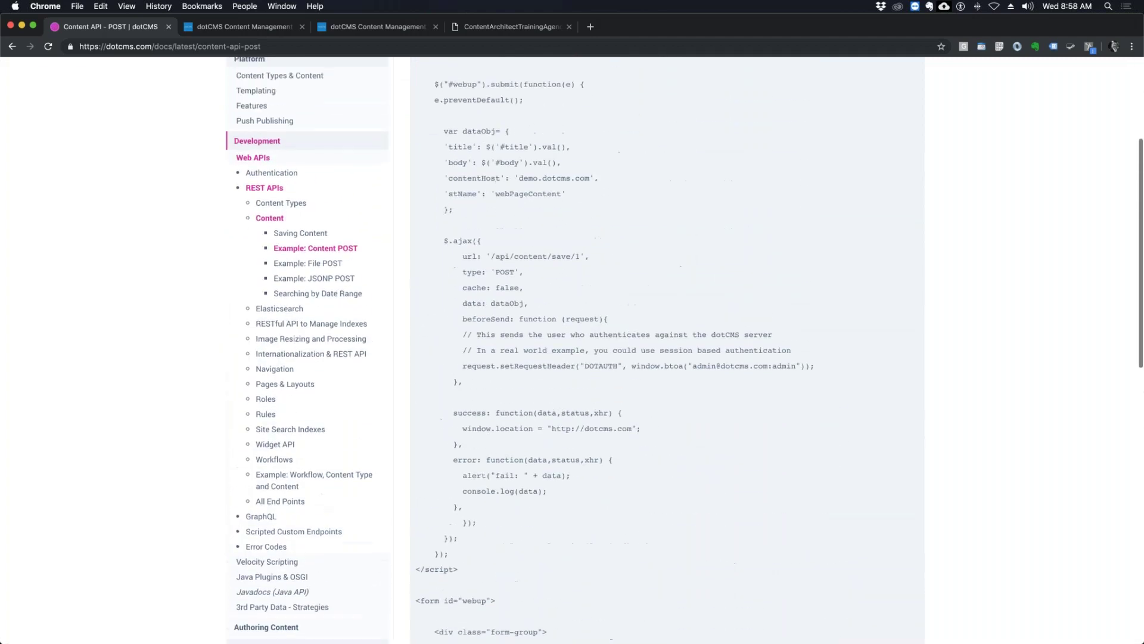
{"action": "scroll", "coordinate": [549, 225], "scroll_direction": "up", "scroll_amount": 1}
{"action": "scroll", "coordinate": [546, 225], "scroll_direction": "up", "scroll_amount": 8}
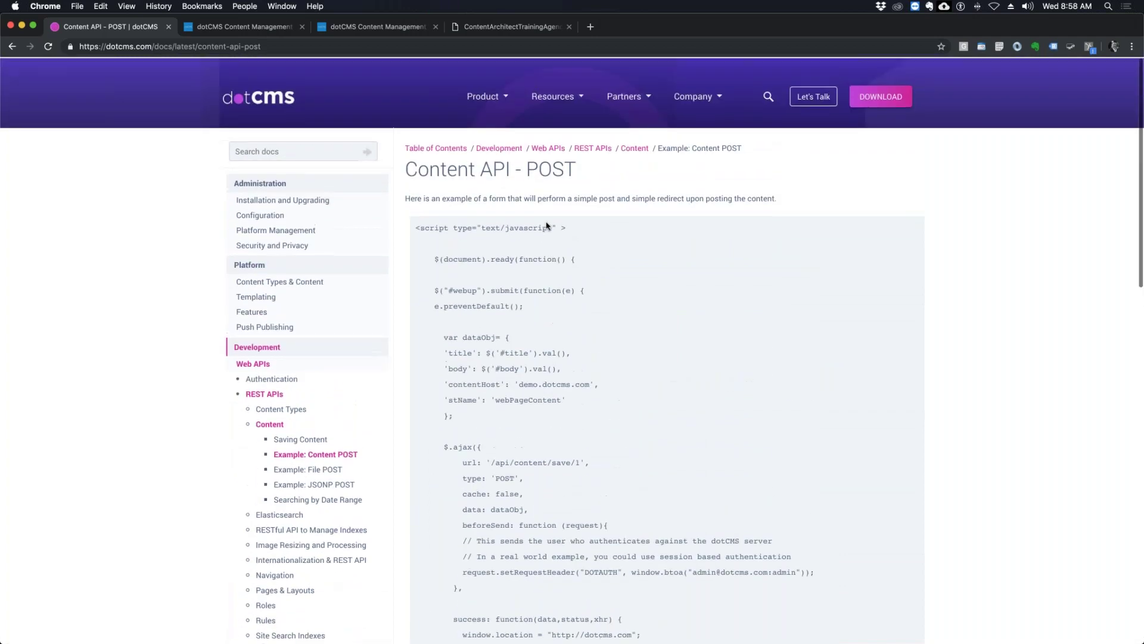
{"action": "scroll", "coordinate": [717, 417], "scroll_direction": "down", "scroll_amount": 3}
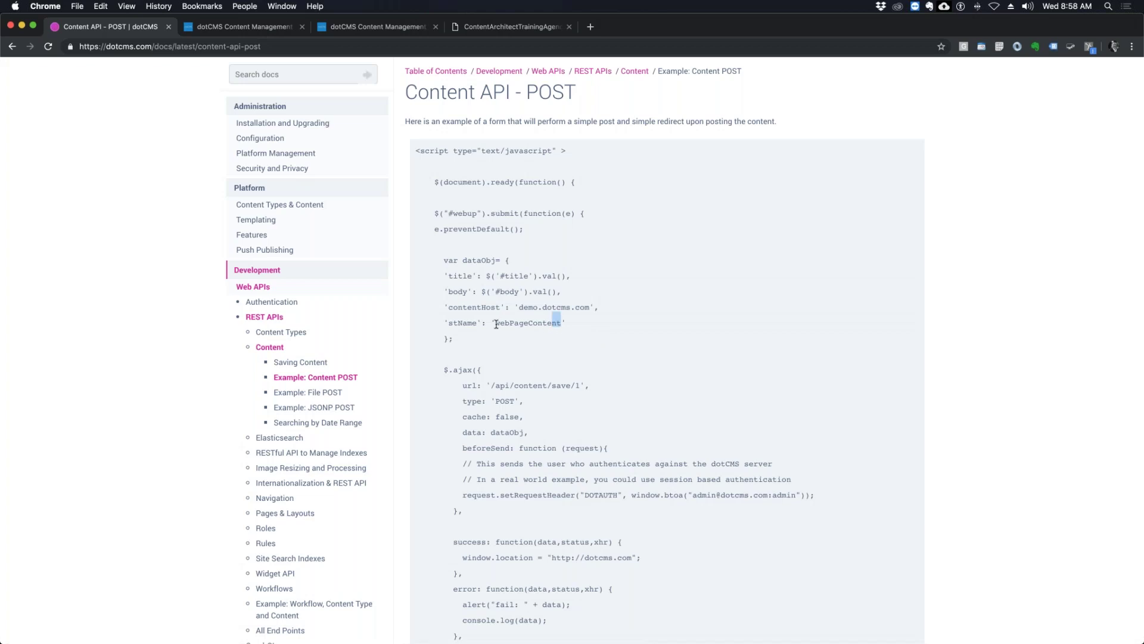
- Highlight the webPageContent stName value, dataObj fields and form HTML, then return to dotCMS
{"action": "left_click_drag", "start_coordinate": [562, 323], "coordinate": [486, 324]}
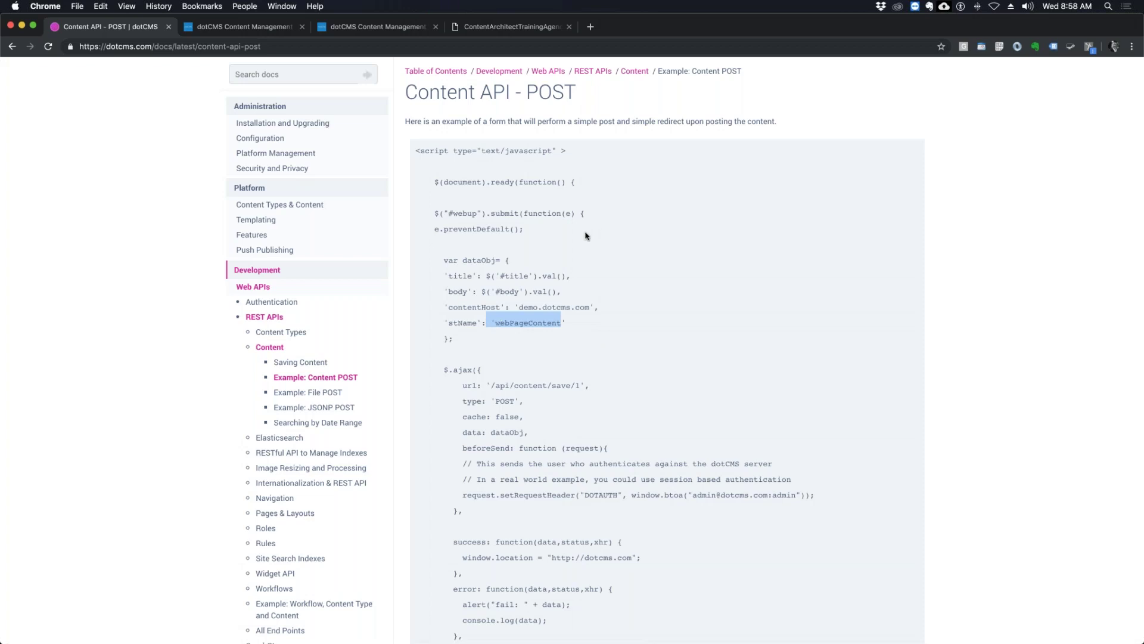
{"action": "left_click", "coordinate": [551, 291]}
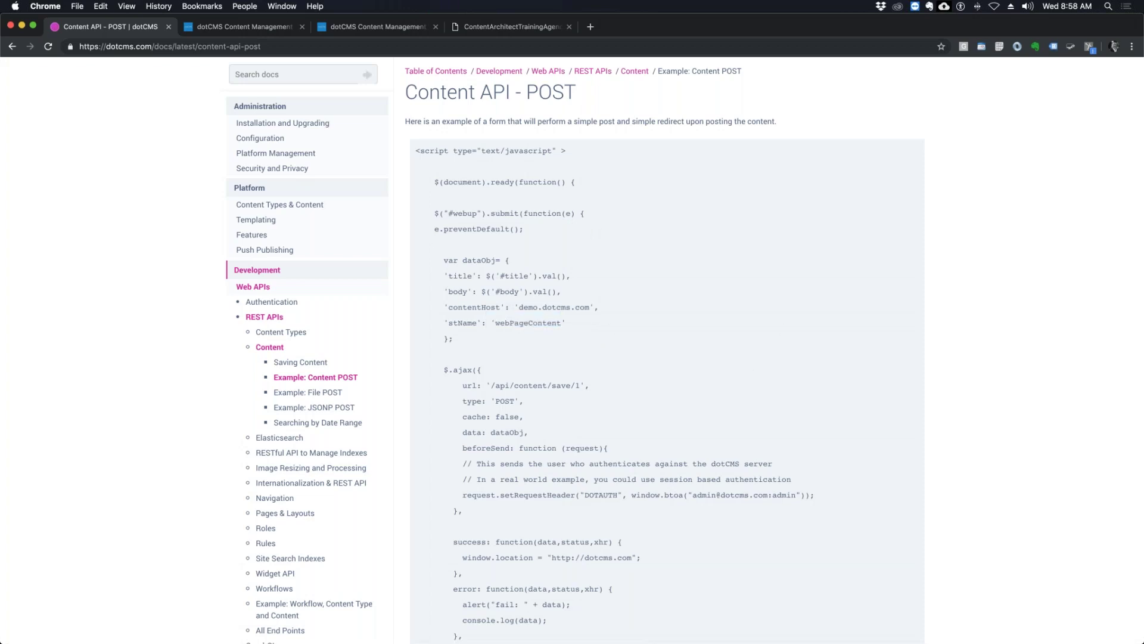
{"action": "left_click_drag", "start_coordinate": [477, 275], "coordinate": [454, 338]}
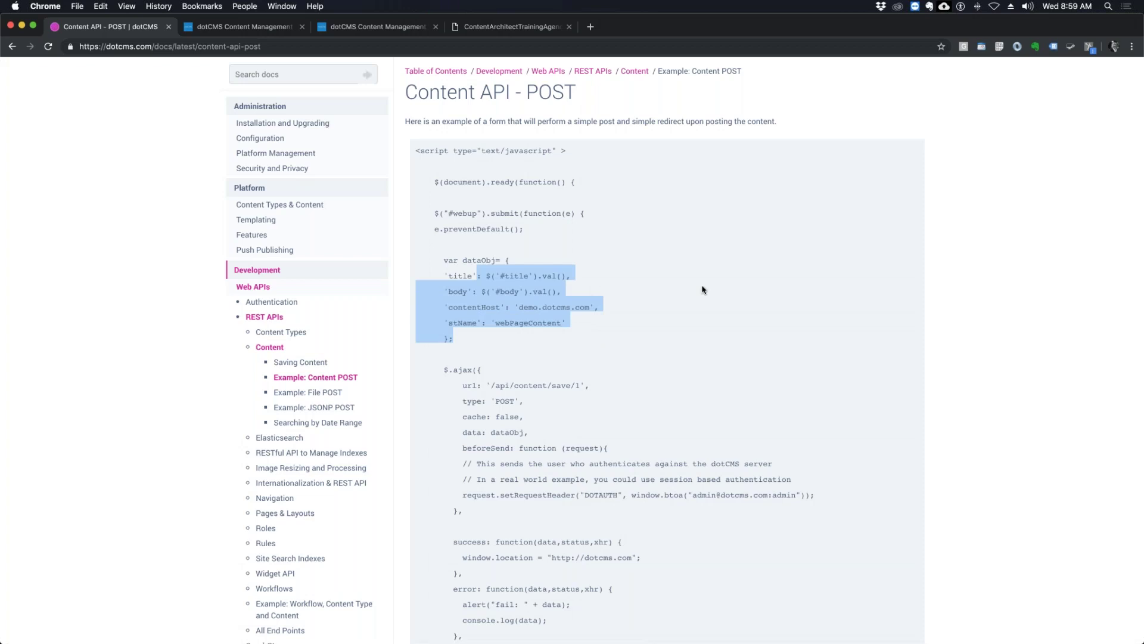
{"action": "scroll", "coordinate": [705, 289], "scroll_direction": "down", "scroll_amount": 4}
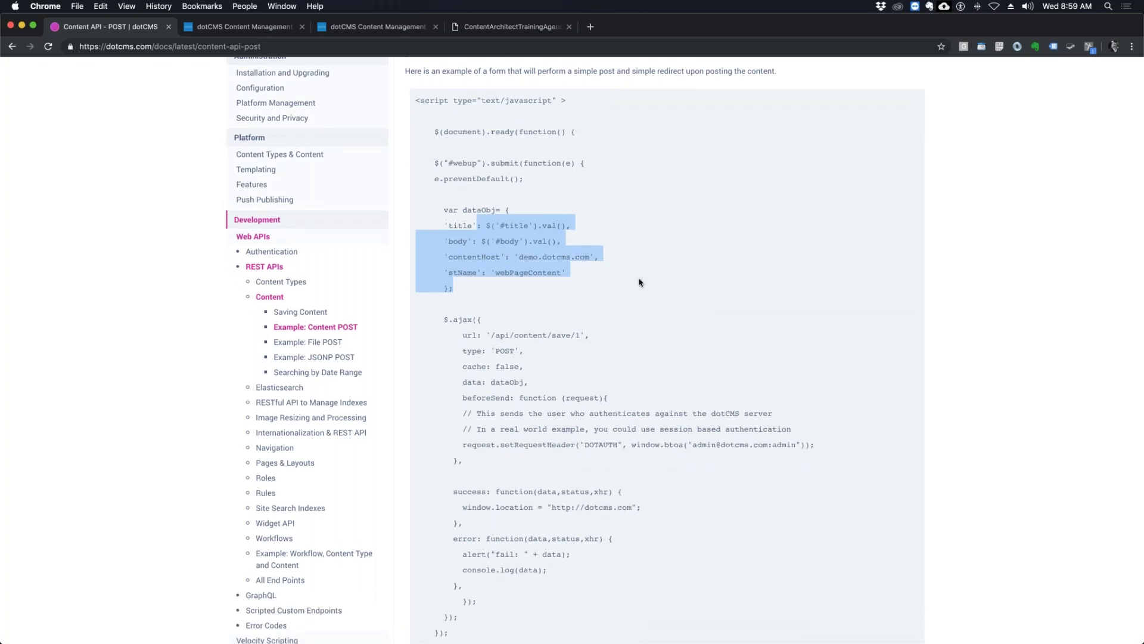
{"action": "scroll", "coordinate": [639, 283], "scroll_direction": "down", "scroll_amount": 14}
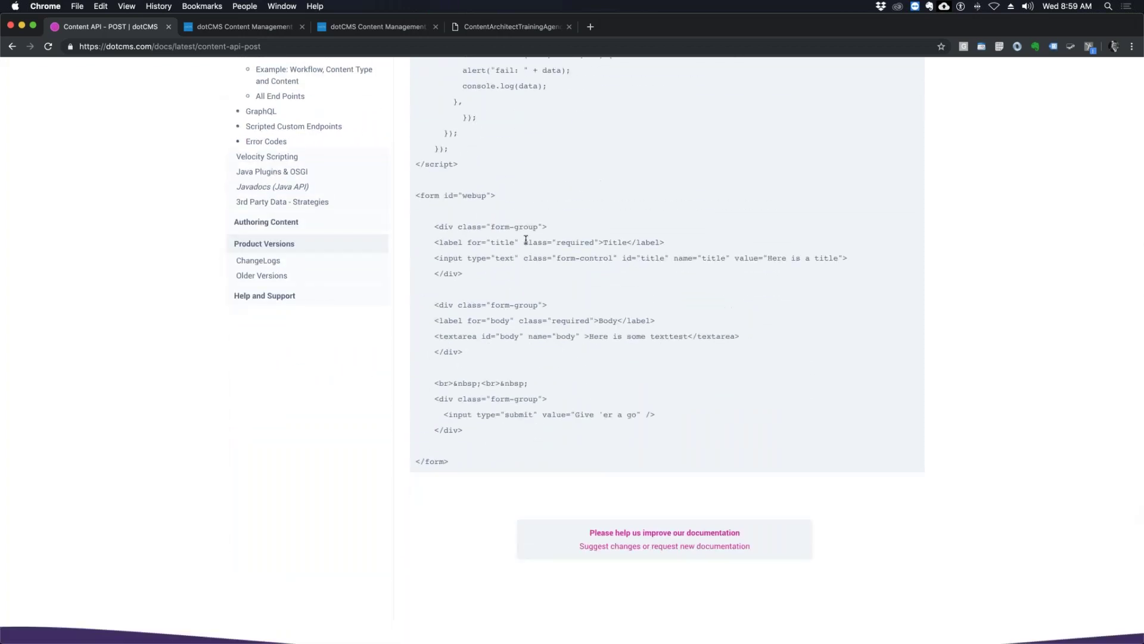
{"action": "left_click_drag", "start_coordinate": [523, 242], "coordinate": [577, 408]}
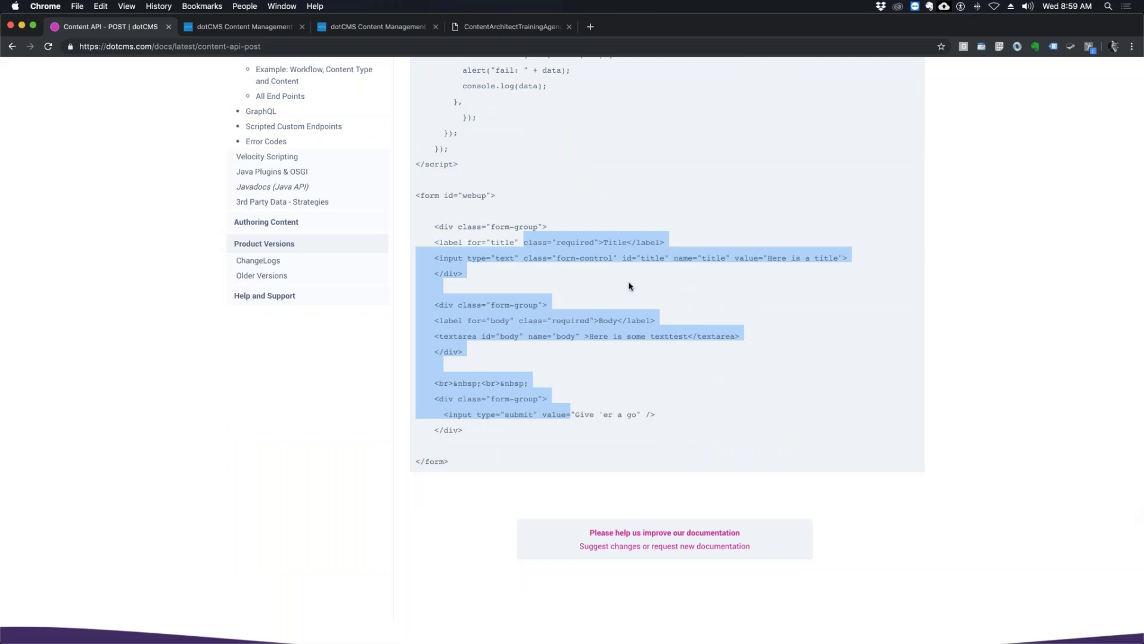
{"action": "left_click", "coordinate": [257, 26]}
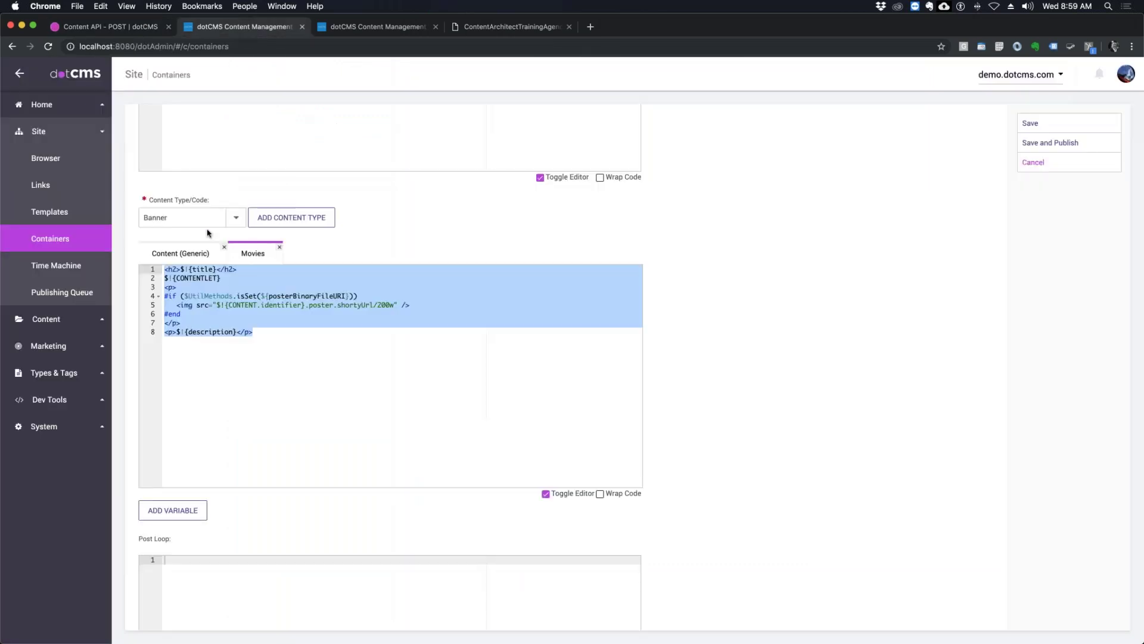
- Open the rest-content-save page in the demos folder from the Site Browser
{"action": "left_click", "coordinate": [46, 158]}
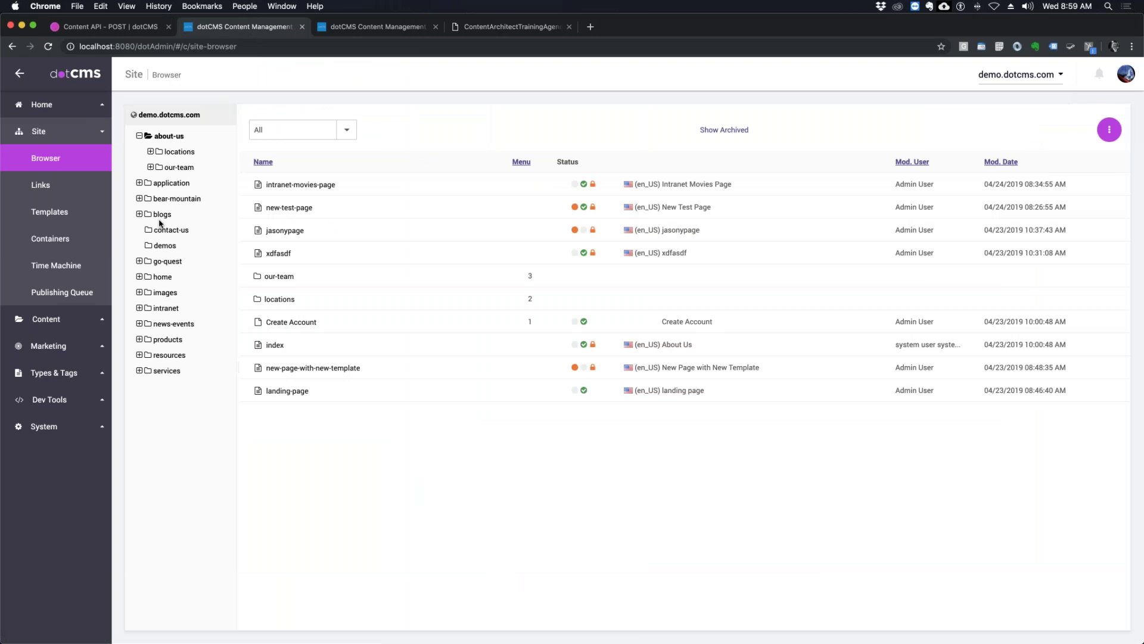
{"action": "left_click", "coordinate": [164, 245]}
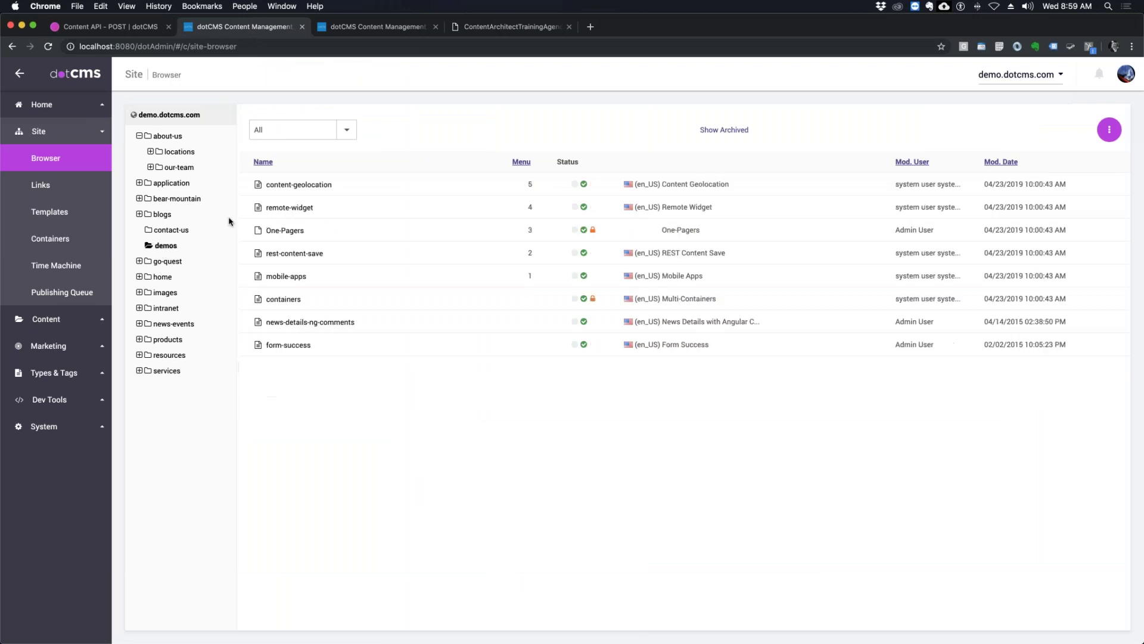
{"action": "left_click", "coordinate": [677, 257]}
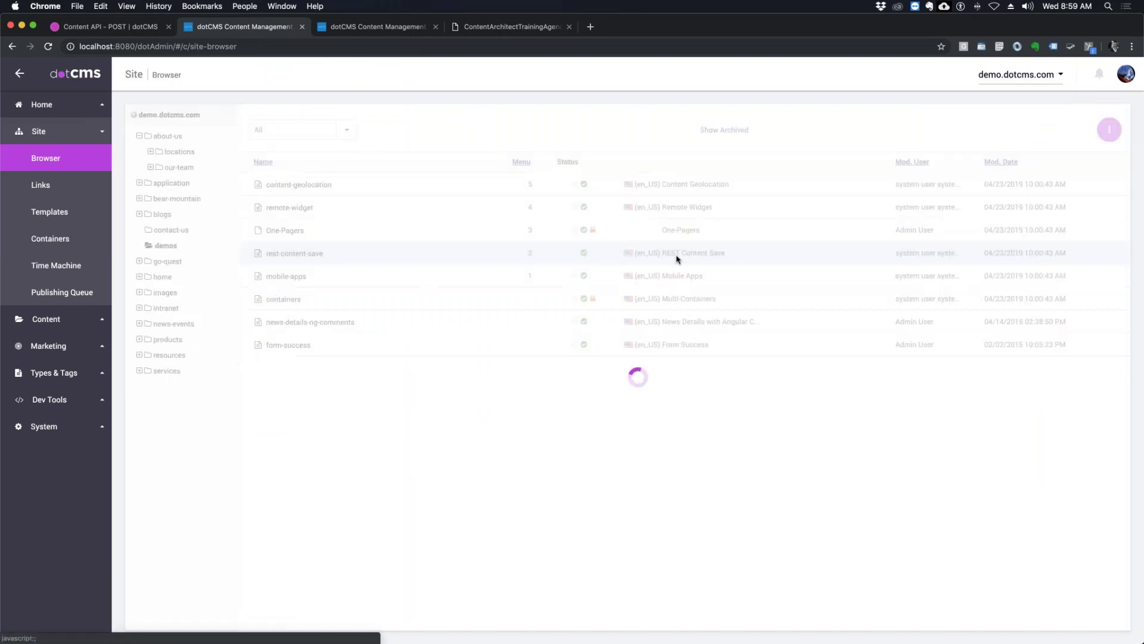
{"action": "scroll", "coordinate": [677, 257], "scroll_direction": "down", "scroll_amount": 1}
{"action": "scroll", "coordinate": [743, 320], "scroll_direction": "down", "scroll_amount": 5}
- Put the page in edit mode and view the Prospectus Request widget's settings without changes
{"action": "left_click", "coordinate": [137, 113]}
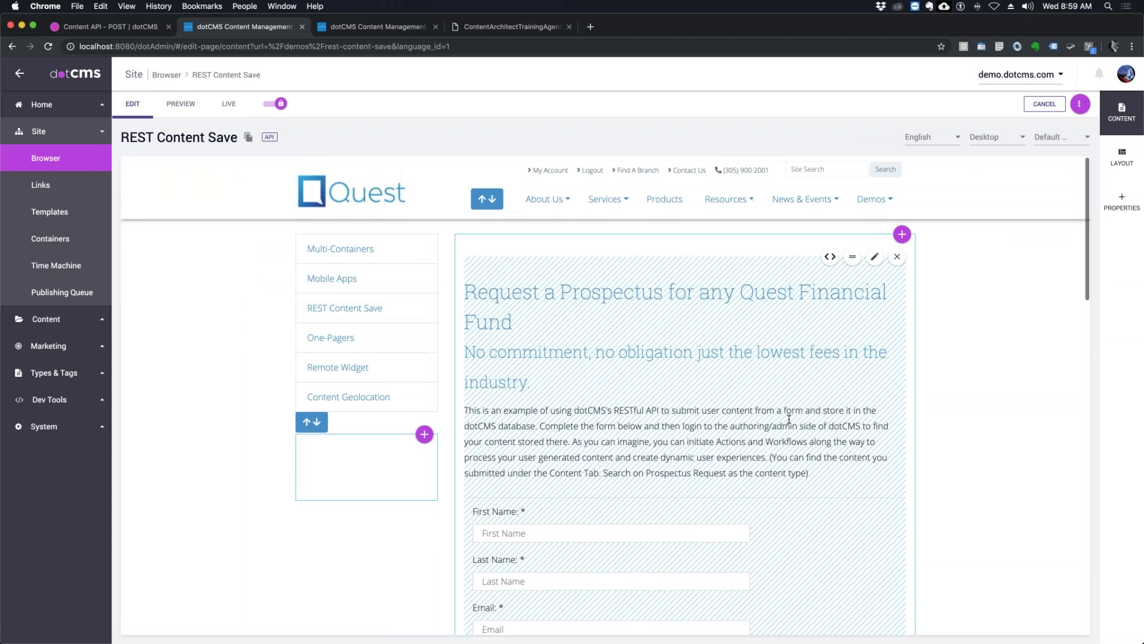
{"action": "scroll", "coordinate": [679, 494], "scroll_direction": "down", "scroll_amount": 10}
{"action": "scroll", "coordinate": [687, 508], "scroll_direction": "up", "scroll_amount": 10}
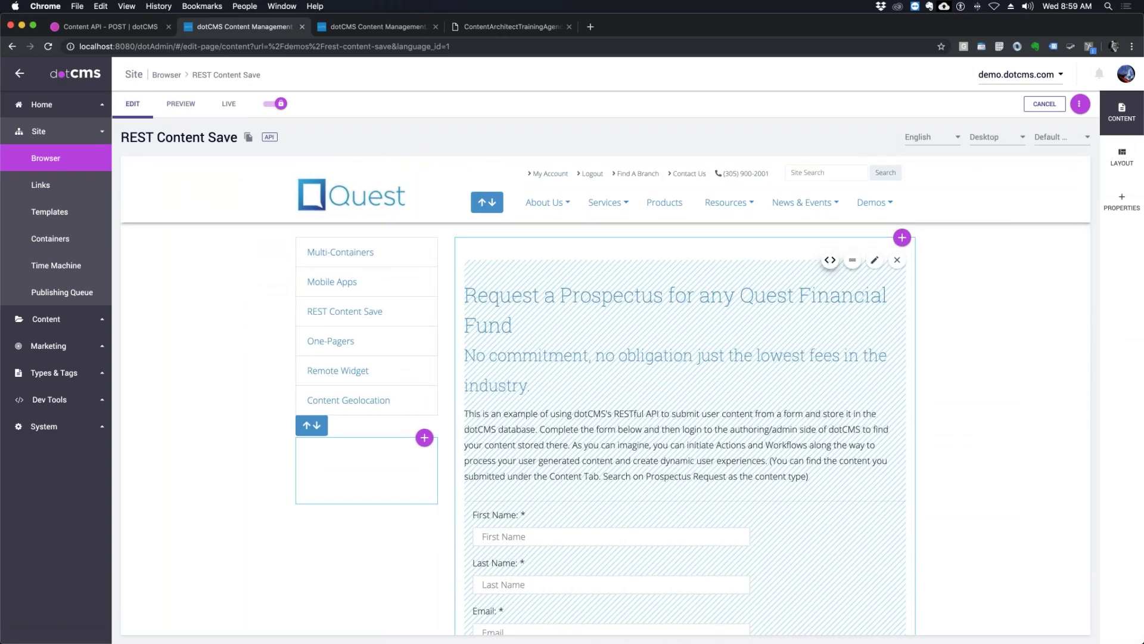
{"action": "left_click", "coordinate": [874, 260]}
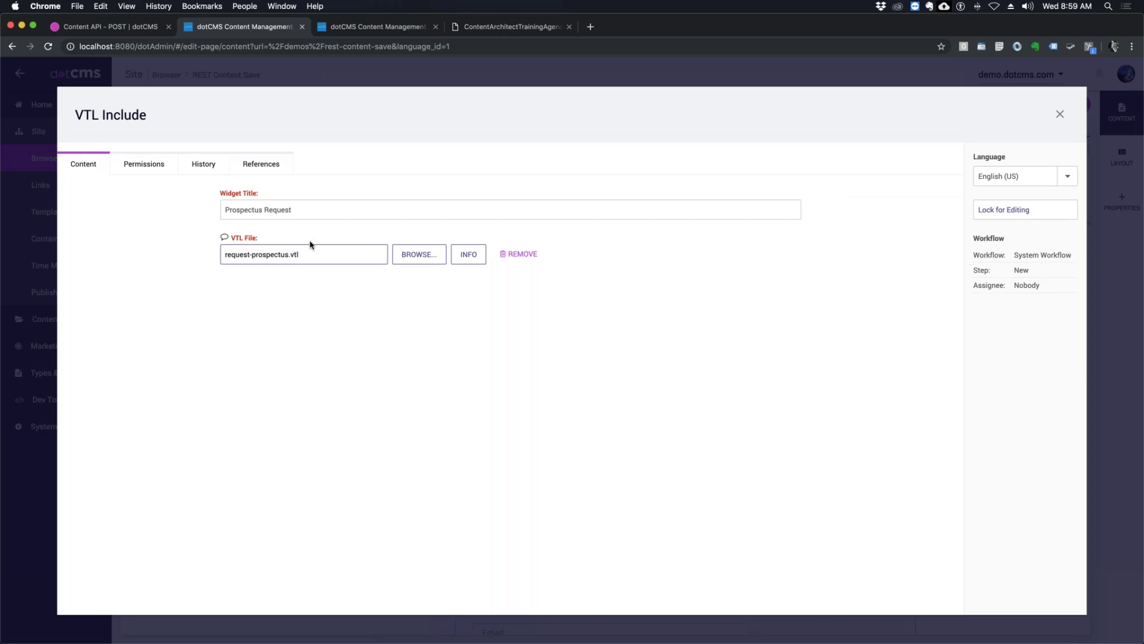
{"action": "left_click", "coordinate": [1059, 114]}
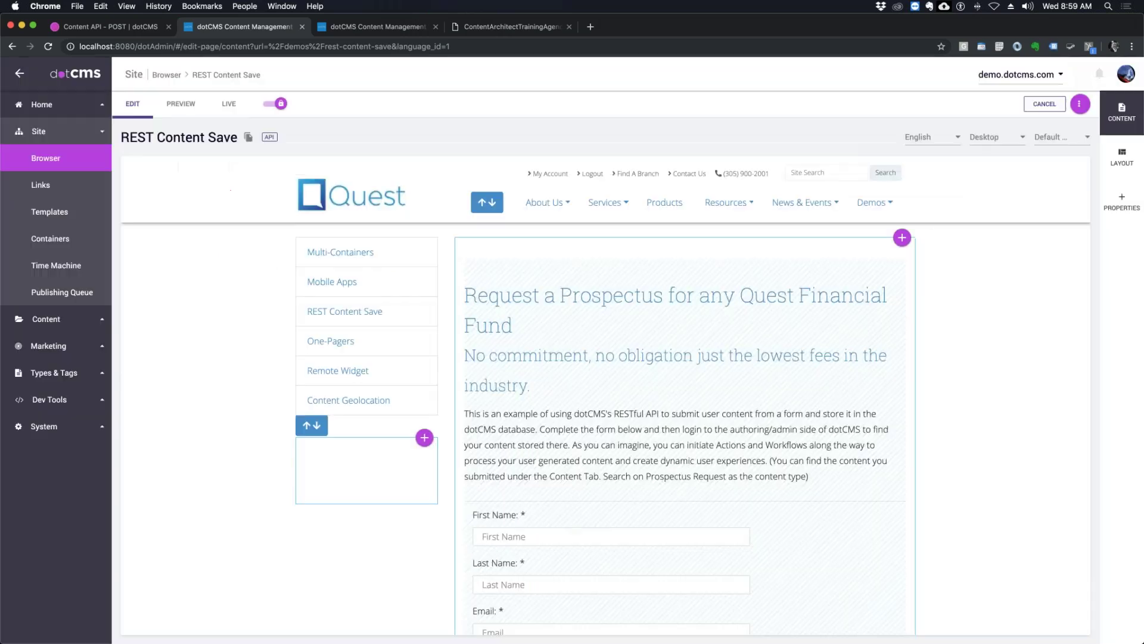
{"action": "left_click", "coordinate": [829, 262]}
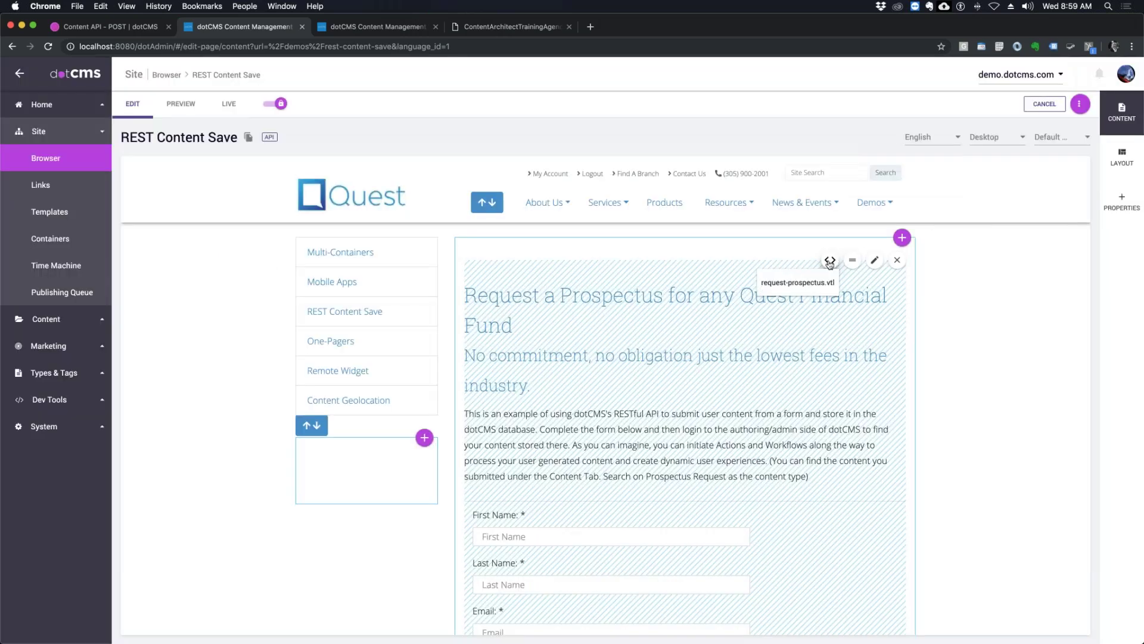
{"action": "left_click", "coordinate": [806, 287]}
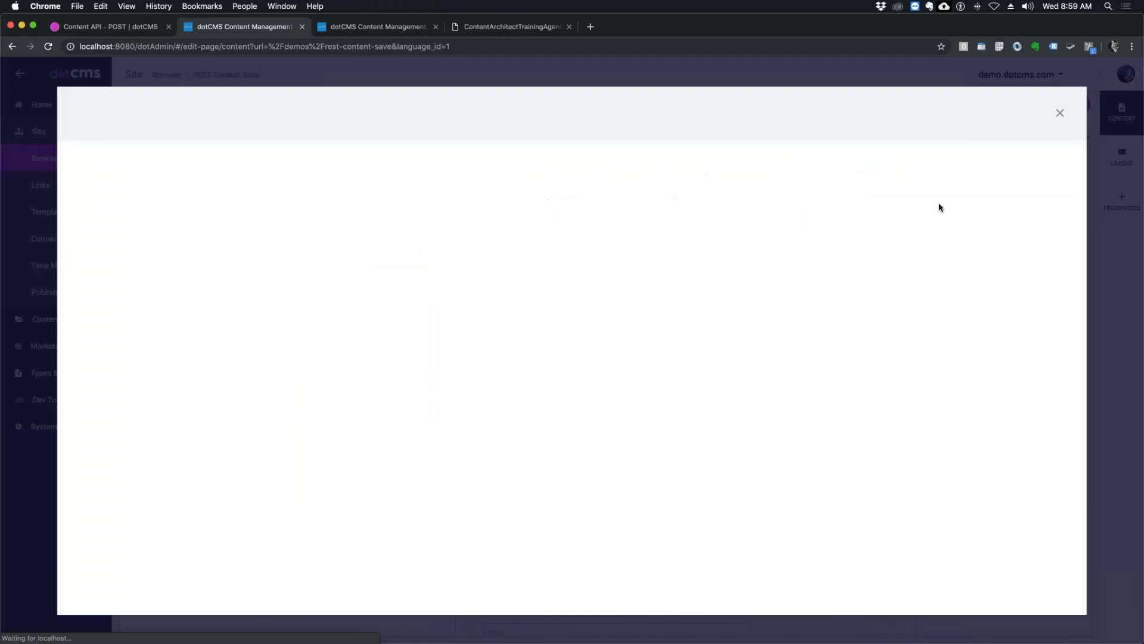
{"action": "scroll", "coordinate": [574, 463], "scroll_direction": "down", "scroll_amount": 5}
{"action": "scroll", "coordinate": [574, 463], "scroll_direction": "down", "scroll_amount": 10}
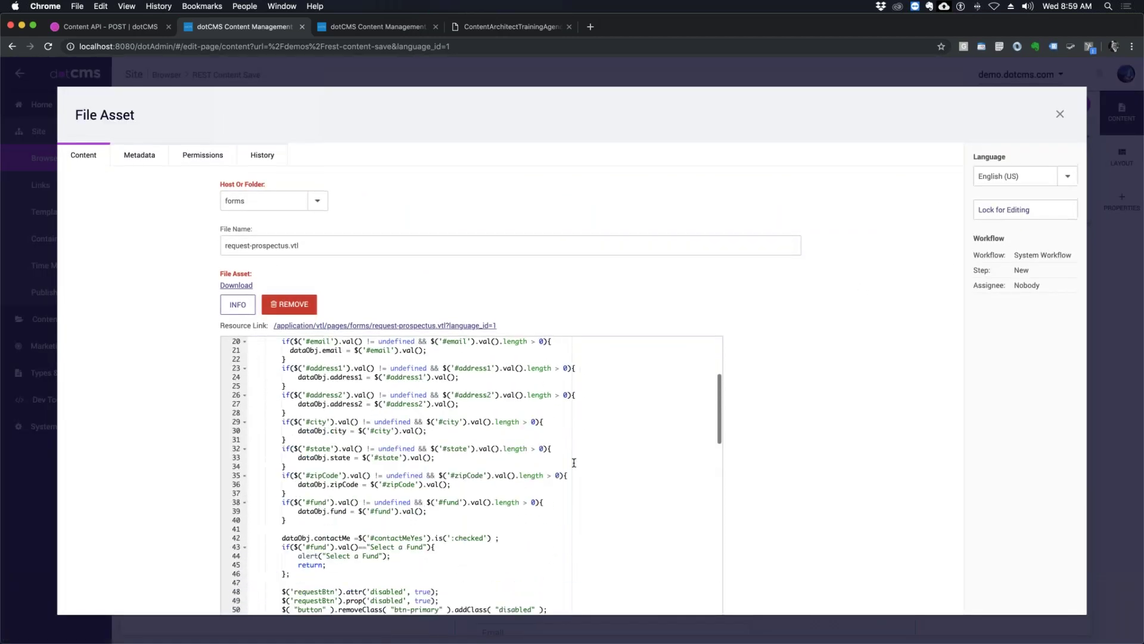
{"action": "scroll", "coordinate": [574, 462], "scroll_direction": "down", "scroll_amount": 12}
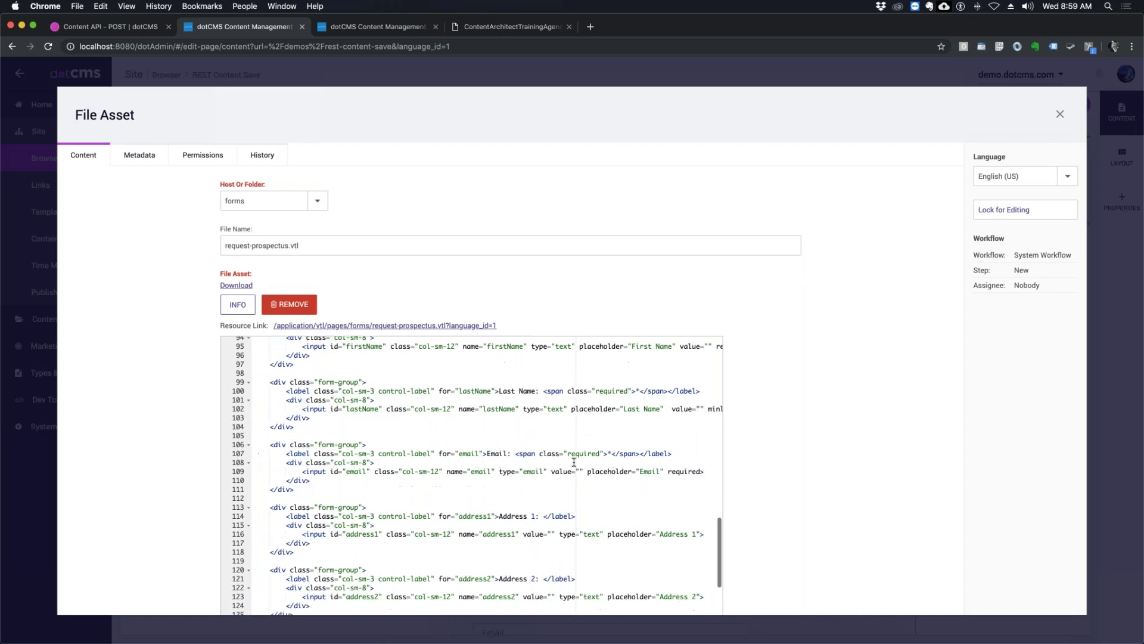
{"action": "scroll", "coordinate": [574, 463], "scroll_direction": "down", "scroll_amount": 2}
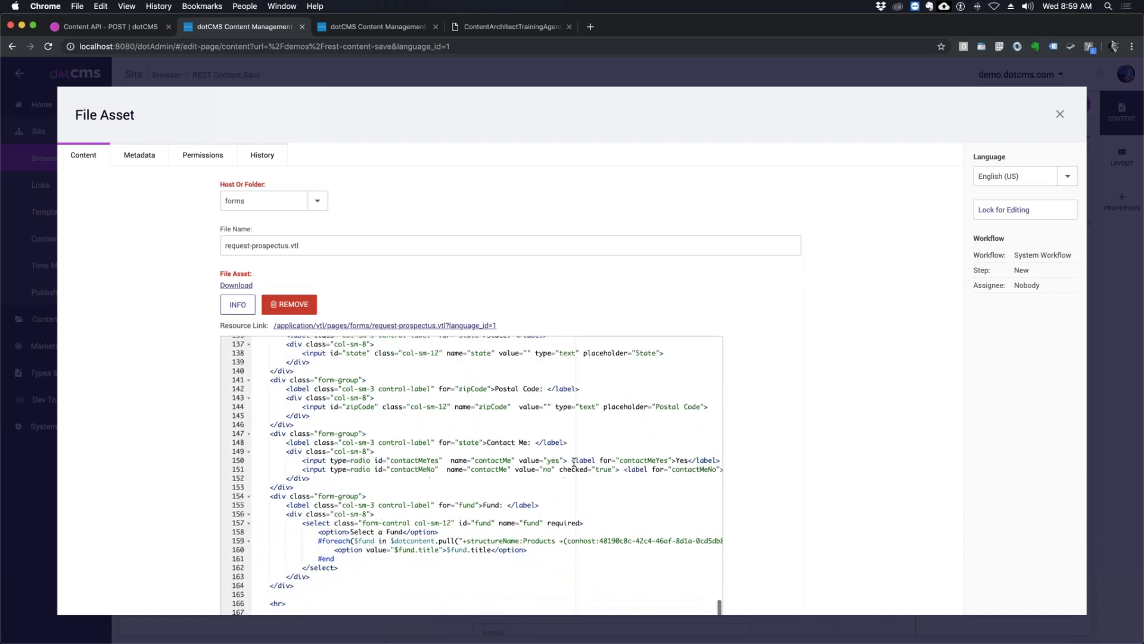
{"action": "scroll", "coordinate": [574, 462], "scroll_direction": "up", "scroll_amount": 20}
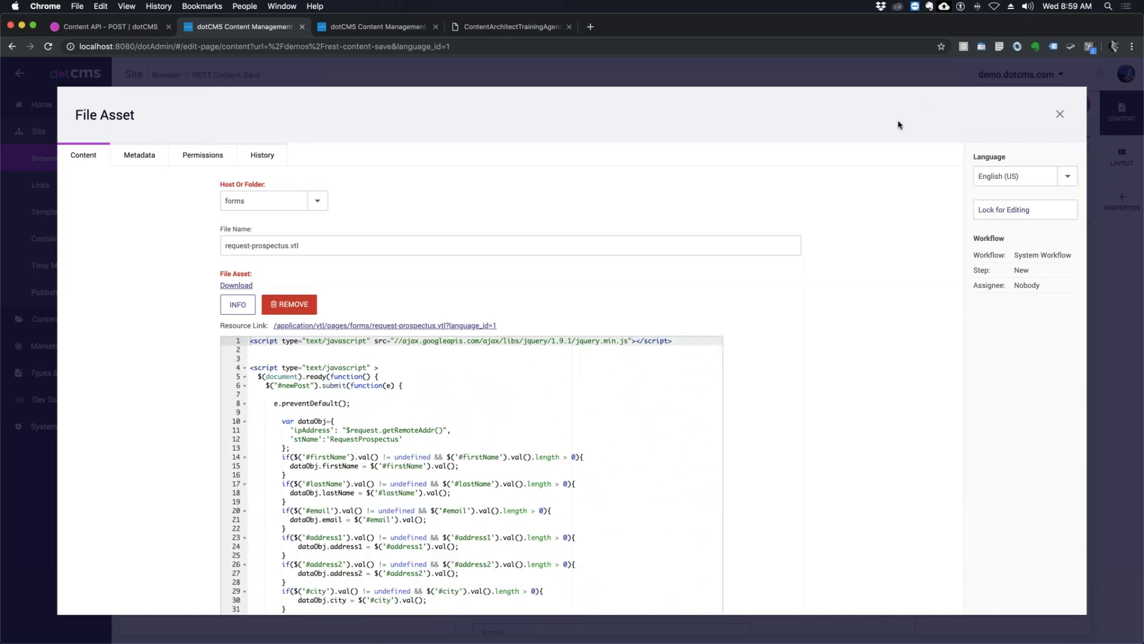
{"action": "left_click", "coordinate": [1059, 114]}
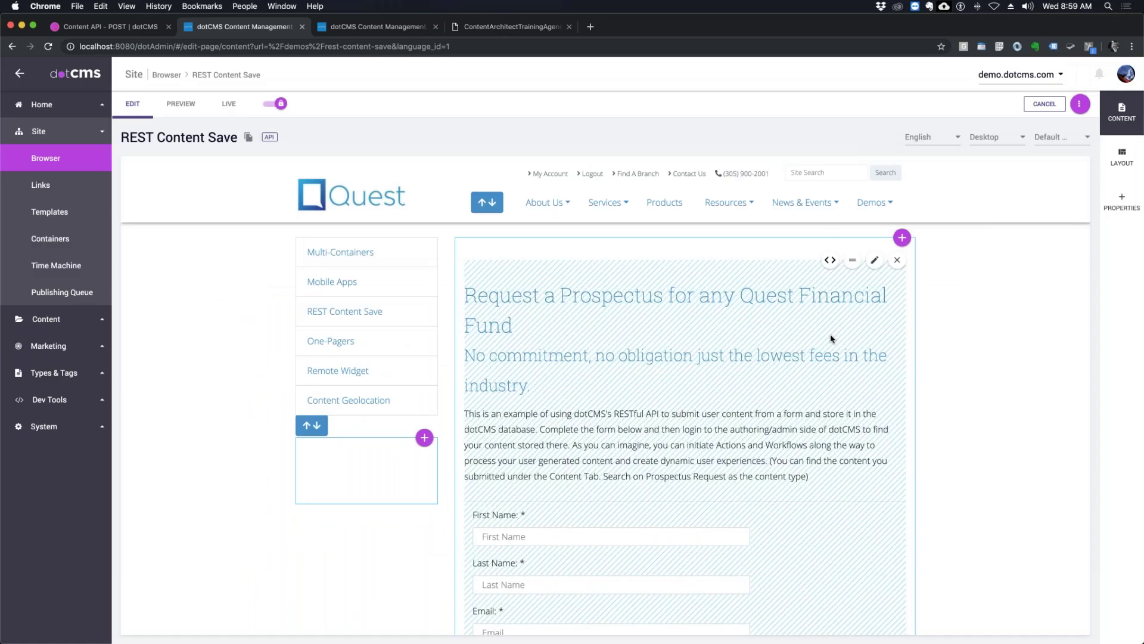
{"action": "scroll", "coordinate": [712, 568], "scroll_direction": "down", "scroll_amount": 5}
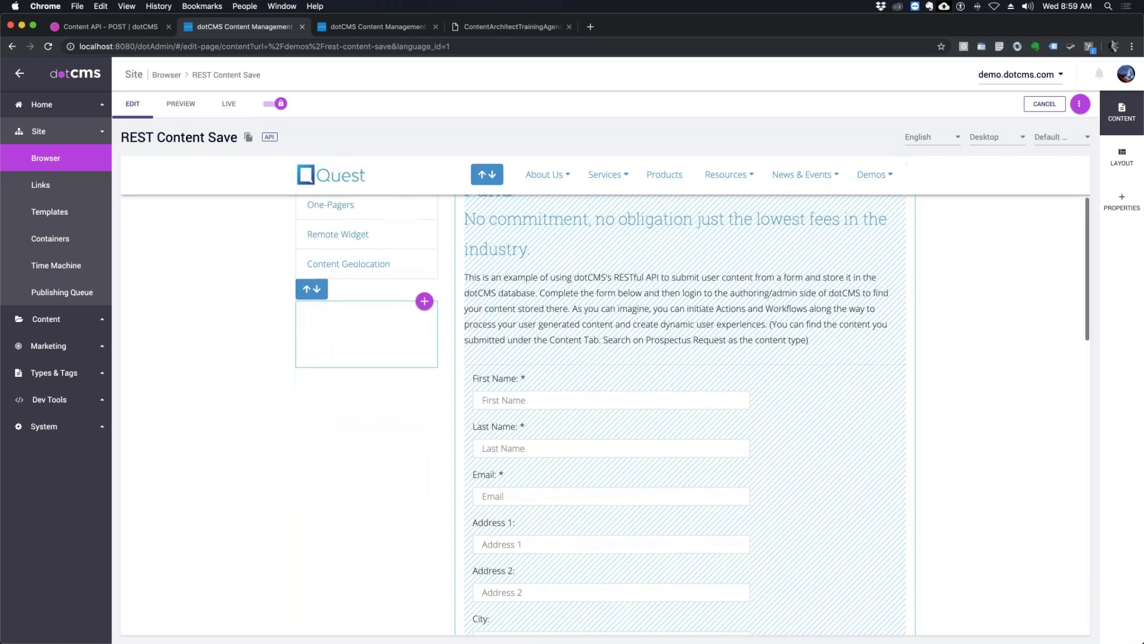
{"action": "scroll", "coordinate": [688, 344], "scroll_direction": "up", "scroll_amount": 5}
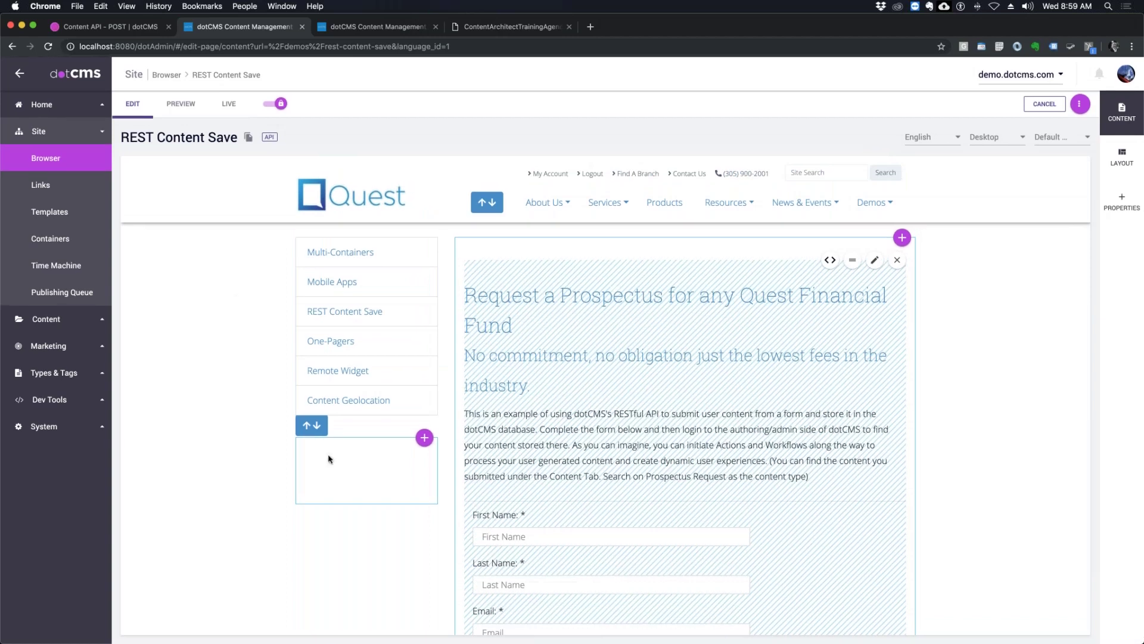
- Return to the ContentArchitectTrainingAgenda PDF and scroll down to Session 3 Permissions
{"action": "left_click", "coordinate": [28, 155]}
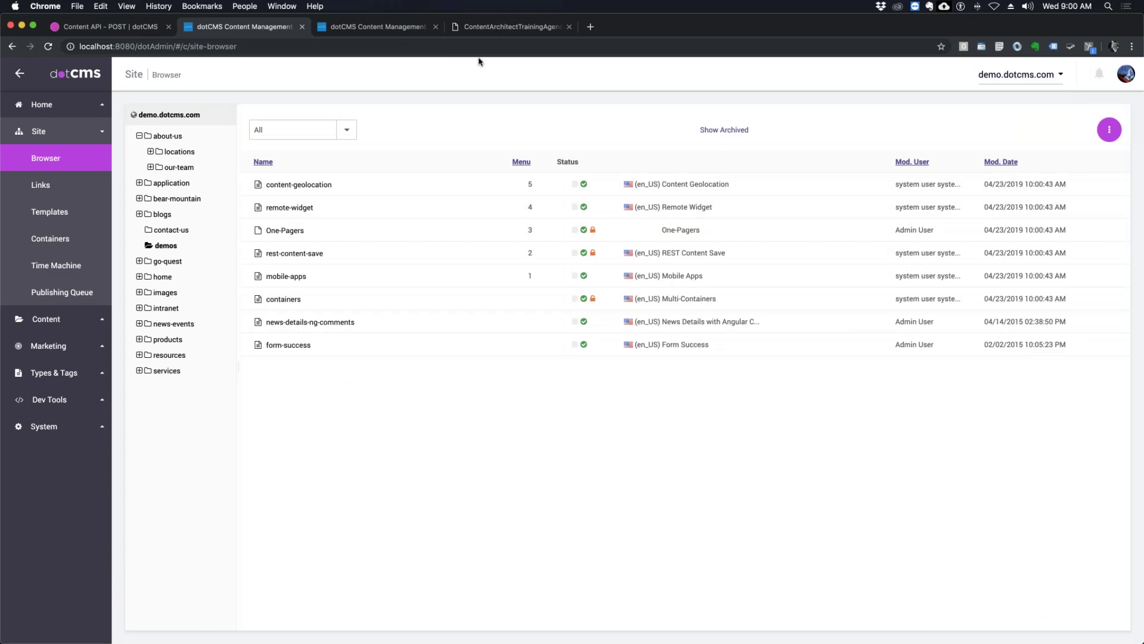
{"action": "left_click", "coordinate": [488, 26]}
{"action": "scroll", "coordinate": [585, 218], "scroll_direction": "down", "scroll_amount": 1}
{"action": "scroll", "coordinate": [585, 218], "scroll_direction": "down", "scroll_amount": 5}
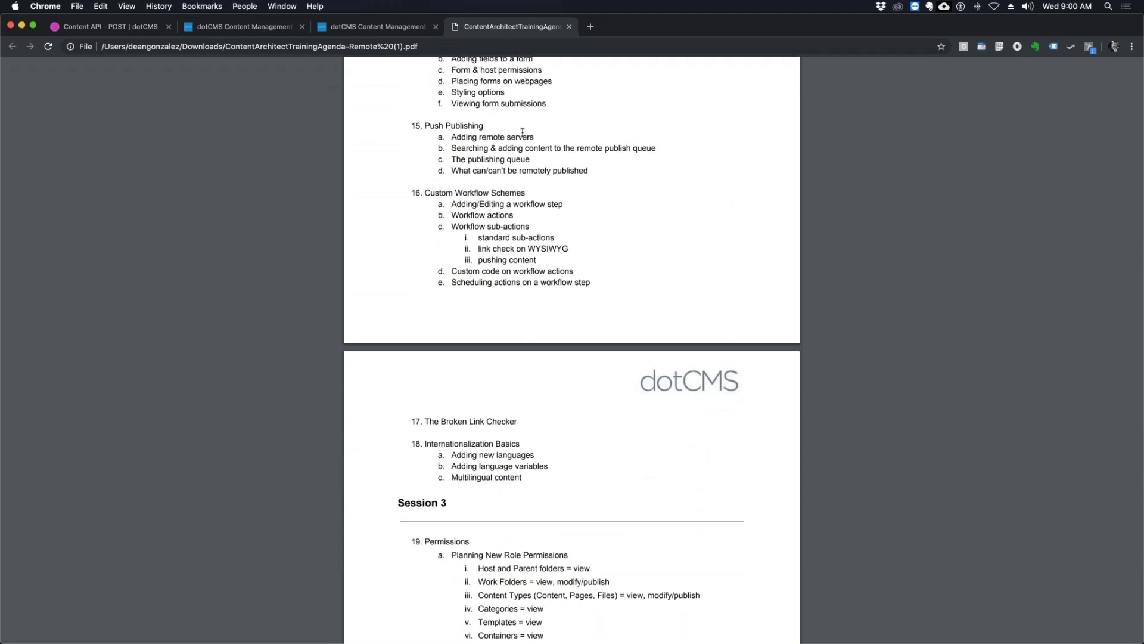
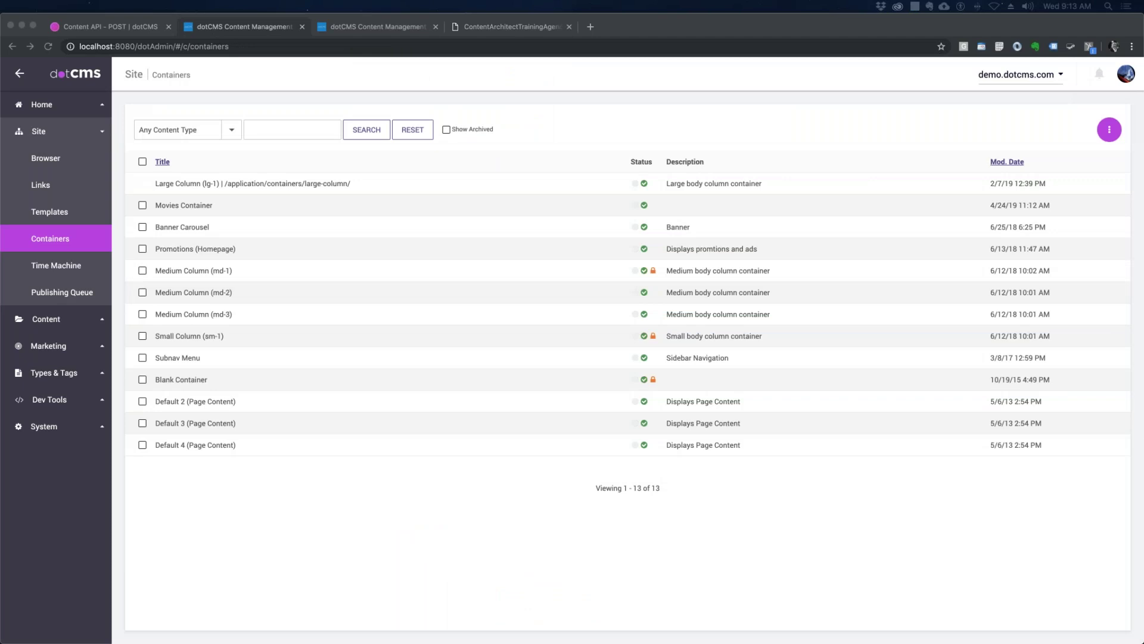
- Review the Push Publishing topics in the training agenda PDF
{"action": "left_click", "coordinate": [494, 26]}
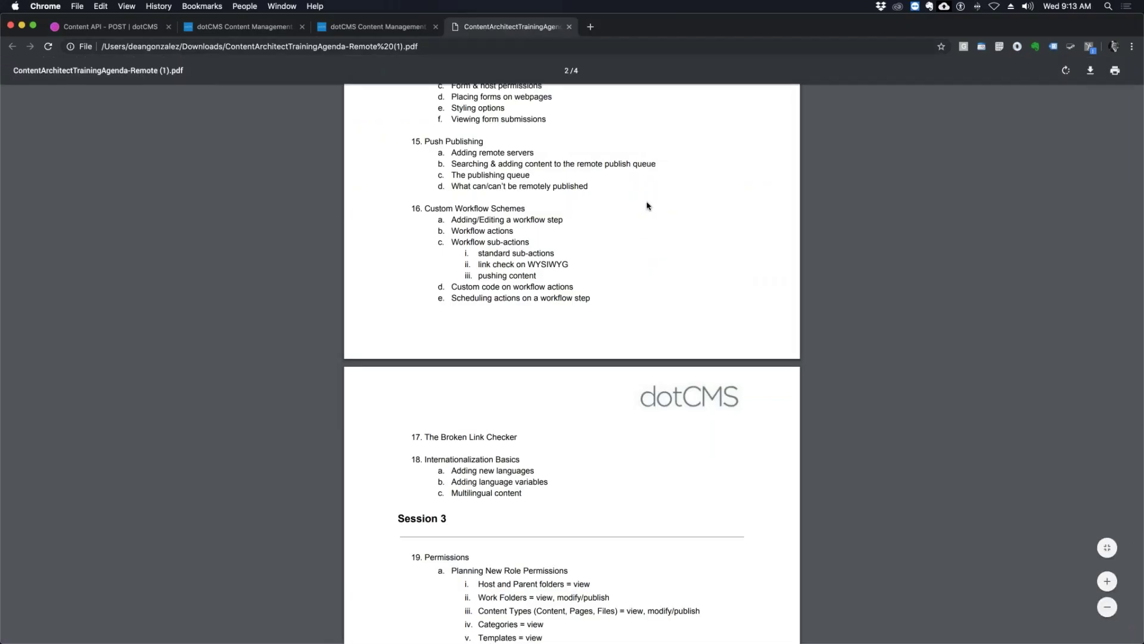
{"action": "scroll", "coordinate": [577, 212], "scroll_direction": "up", "scroll_amount": 3}
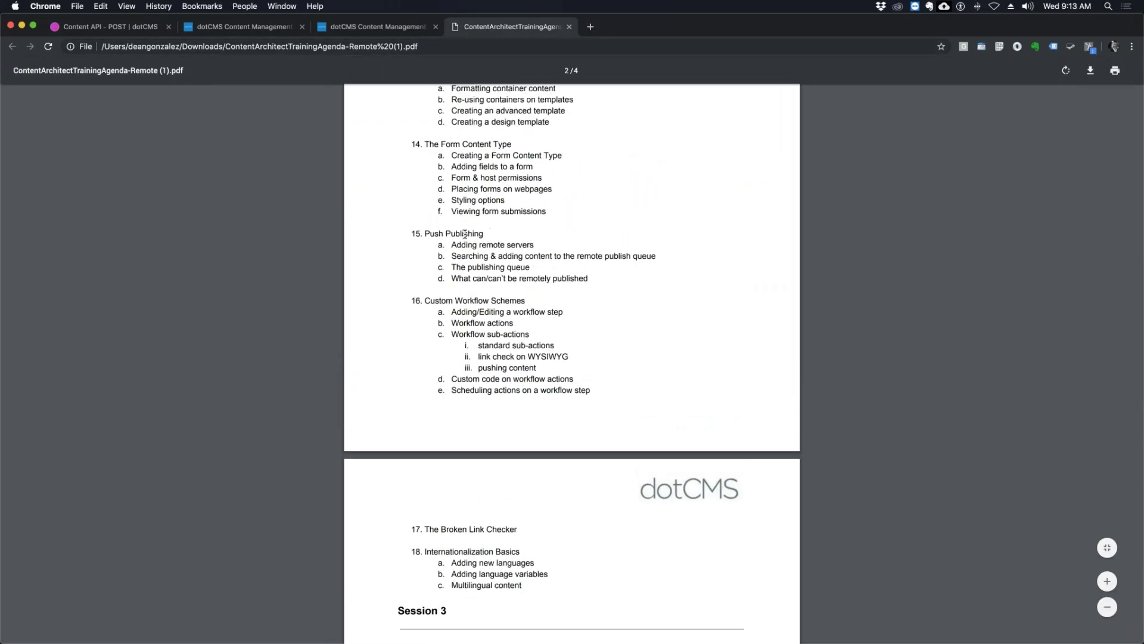
{"action": "left_click_drag", "start_coordinate": [423, 233], "coordinate": [603, 280]}
{"action": "left_click", "coordinate": [541, 211]}
{"action": "left_click", "coordinate": [232, 27]}
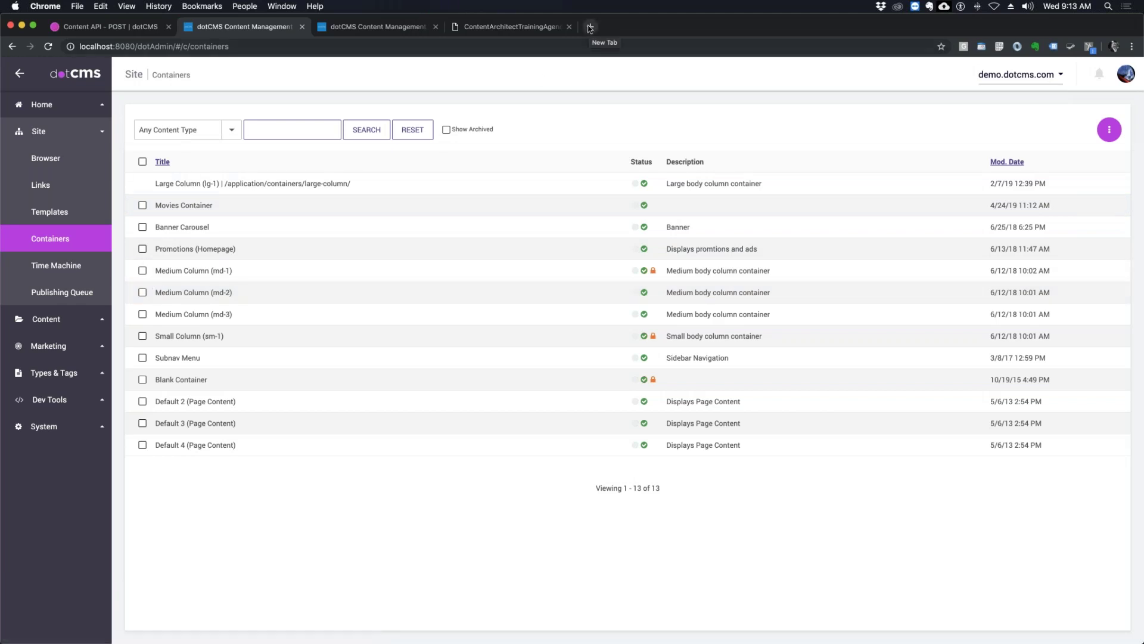
- Narrow the browser window and place a new incognito window on the right
{"action": "left_click", "coordinate": [590, 28]}
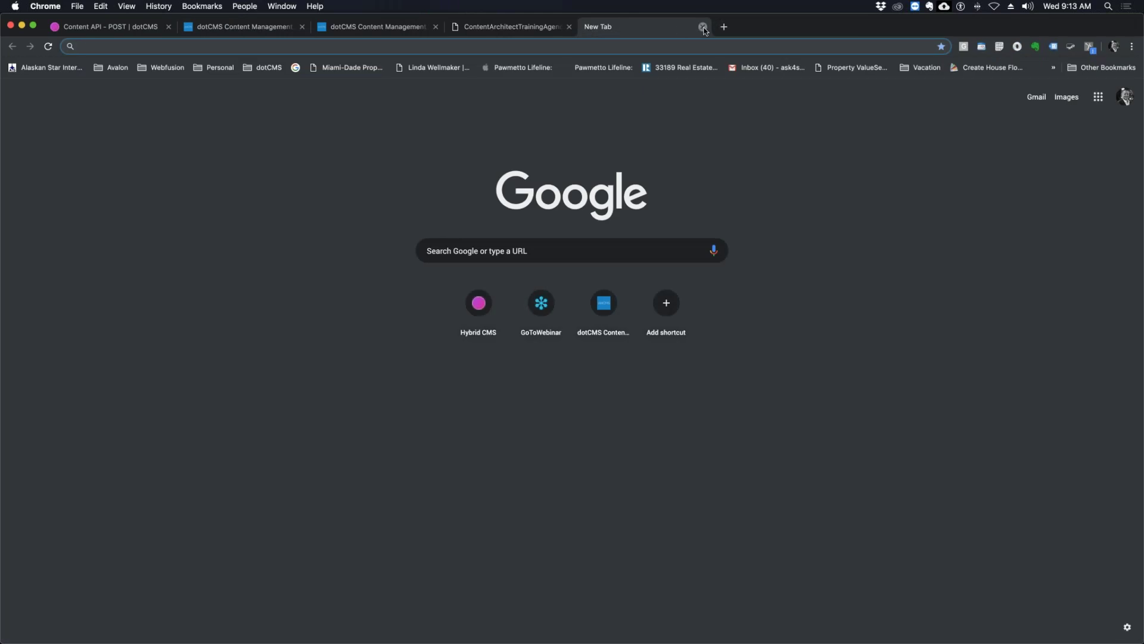
{"action": "left_click", "coordinate": [703, 27]}
{"action": "left_click_drag", "start_coordinate": [1136, 640], "coordinate": [631, 620]}
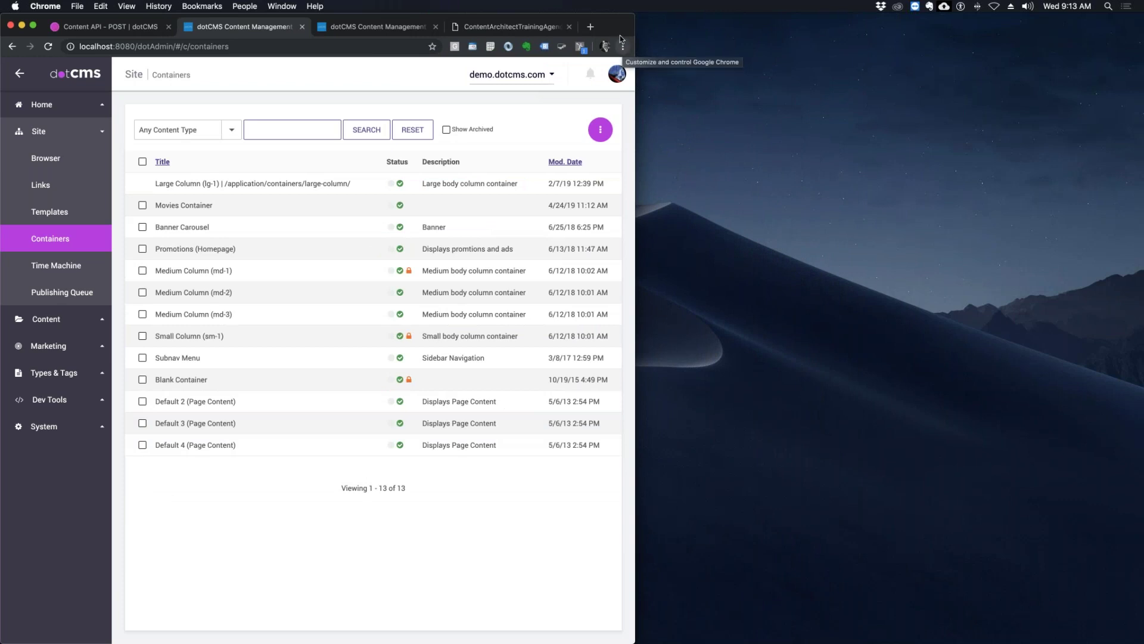
{"action": "left_click", "coordinate": [624, 49]}
{"action": "left_click", "coordinate": [477, 98]}
{"action": "left_click_drag", "start_coordinate": [342, 31], "coordinate": [831, 10]}
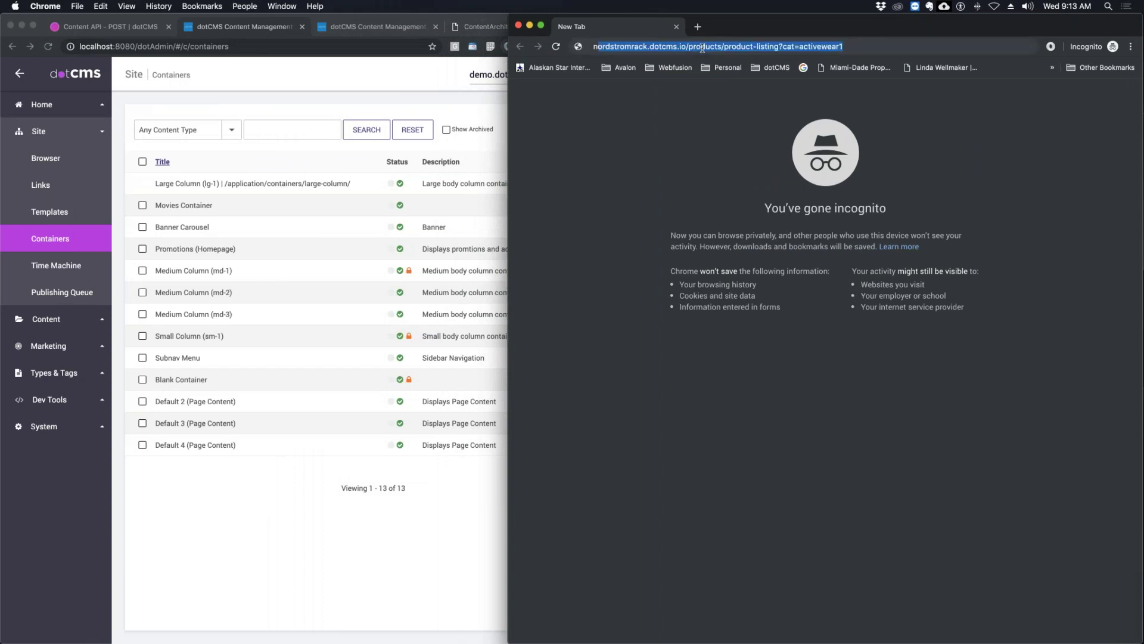
- Load nordstromrack.dotcms.io/admin in the incognito window
{"action": "type", "text": "no"}
{"action": "left_click_drag", "start_coordinate": [682, 47], "coordinate": [870, 51]}
{"action": "type", "text": "/admin"}
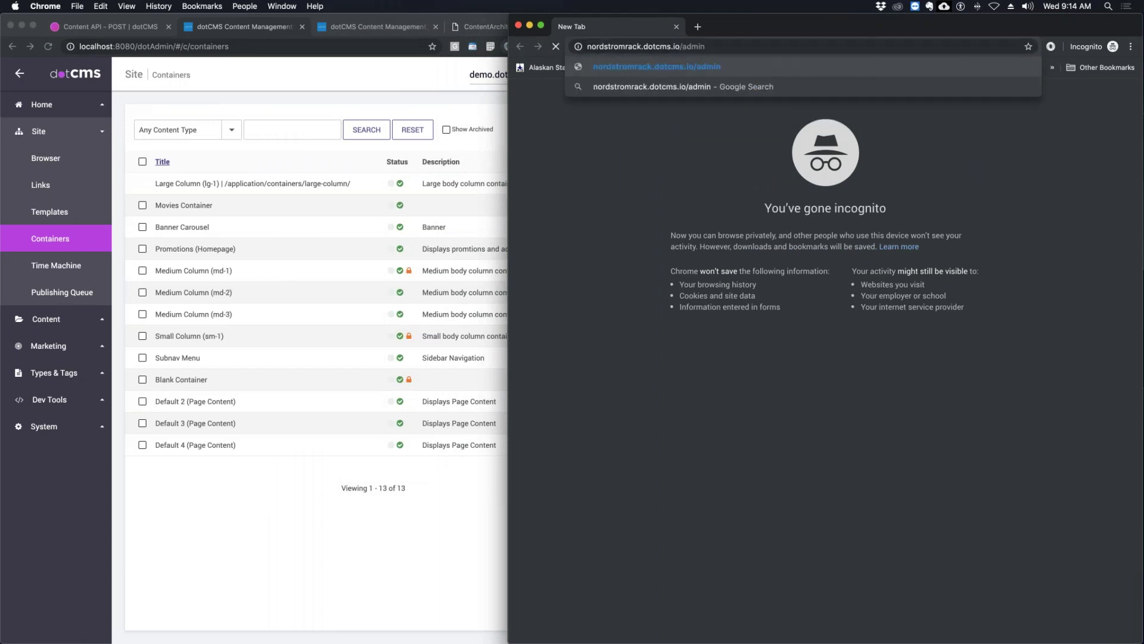
{"action": "key", "text": "Return"}
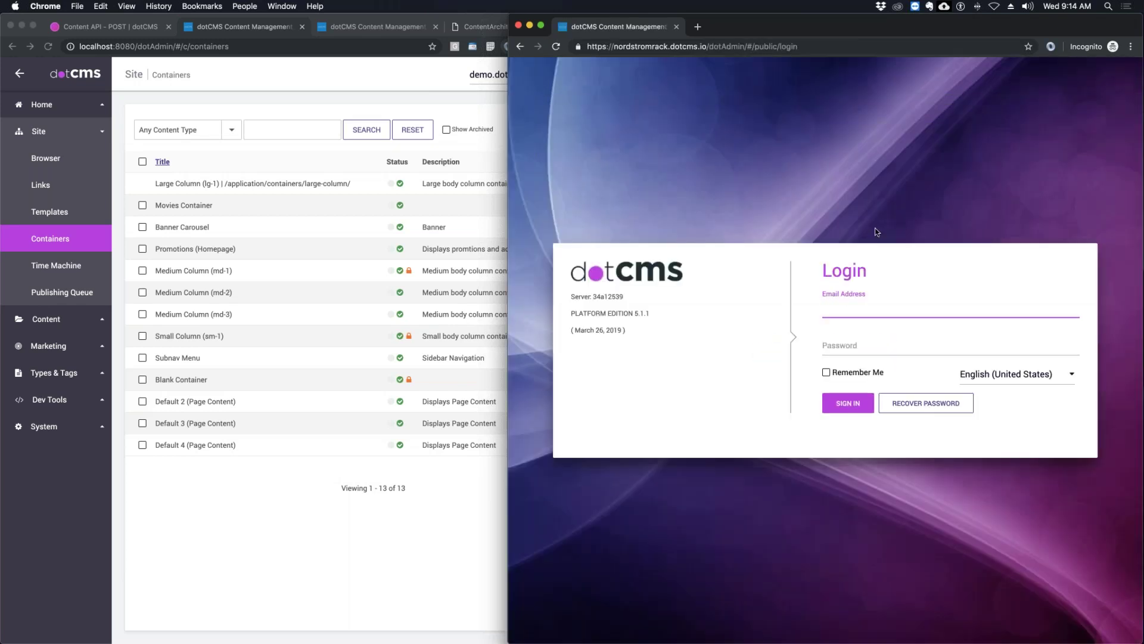
- Sign in to the nordstromrack admin with the admin e-mail and password
{"action": "left_click", "coordinate": [846, 307]}
{"action": "left_click", "coordinate": [852, 349]}
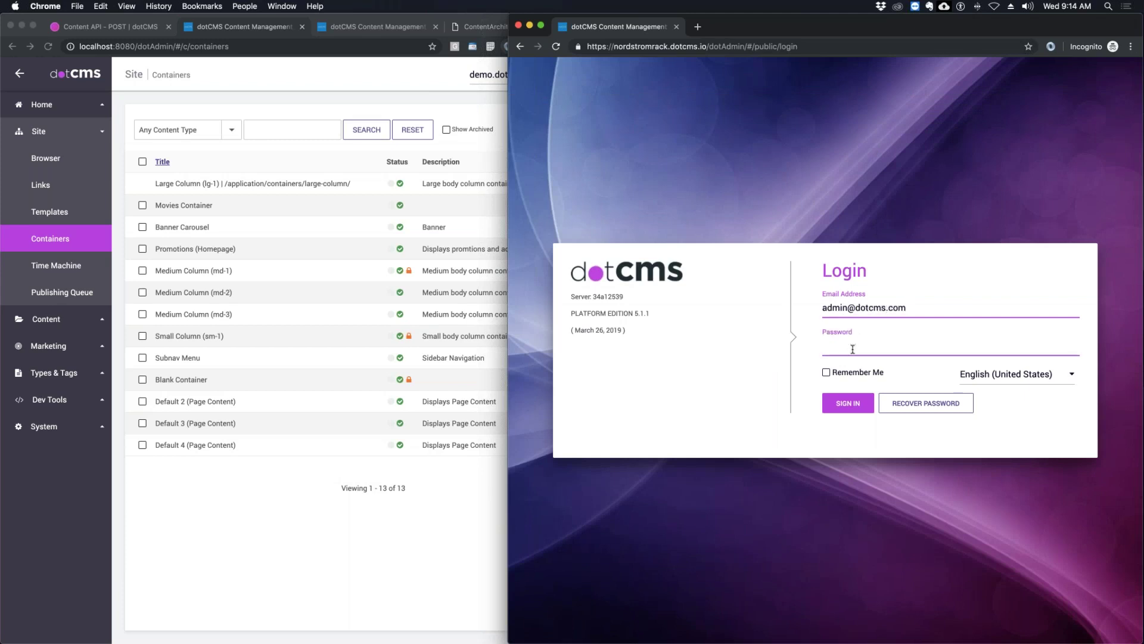
{"action": "double_click", "coordinate": [827, 344]}
{"action": "key", "text": "Return"}
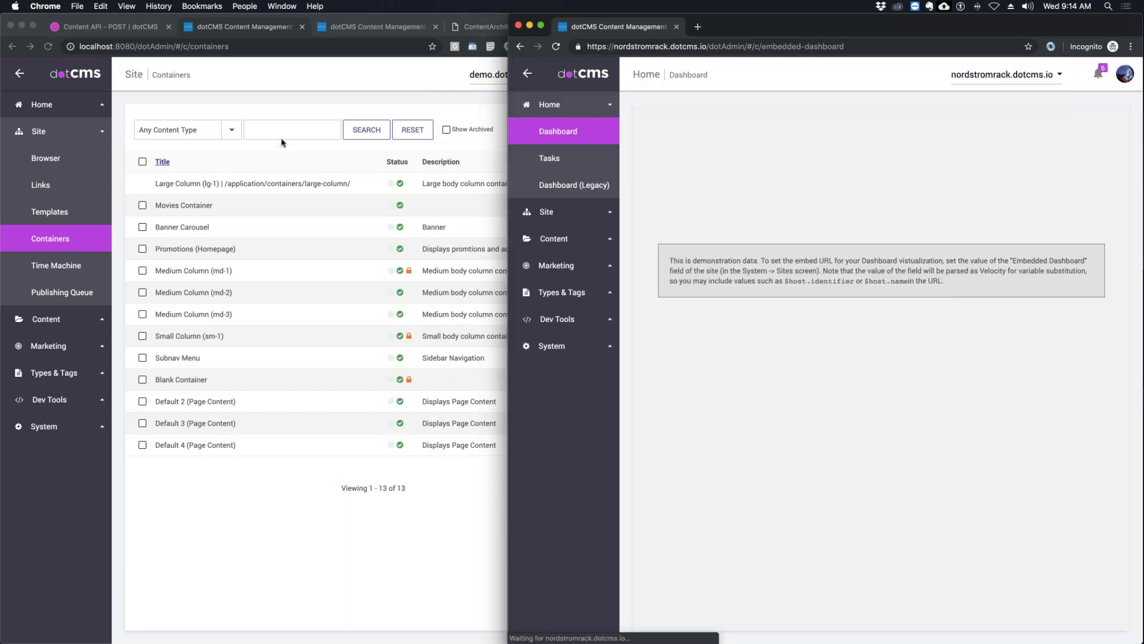
{"action": "left_click", "coordinate": [392, 189]}
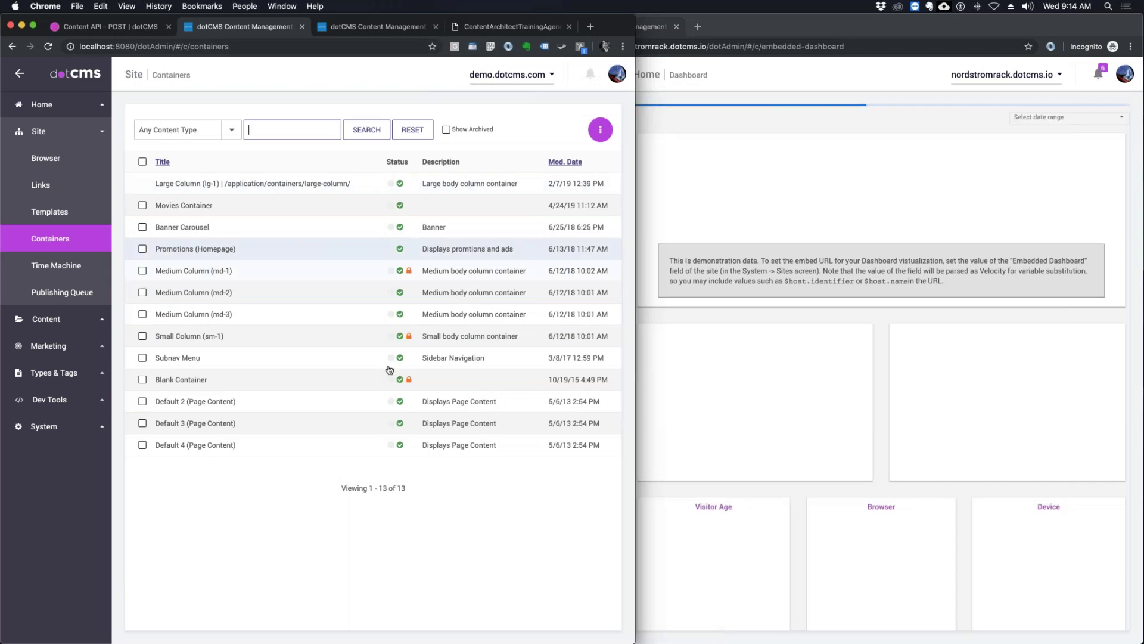
- Open System > Configuration > Publishing Environments on the nordstromrack server
{"action": "left_click", "coordinate": [767, 82]}
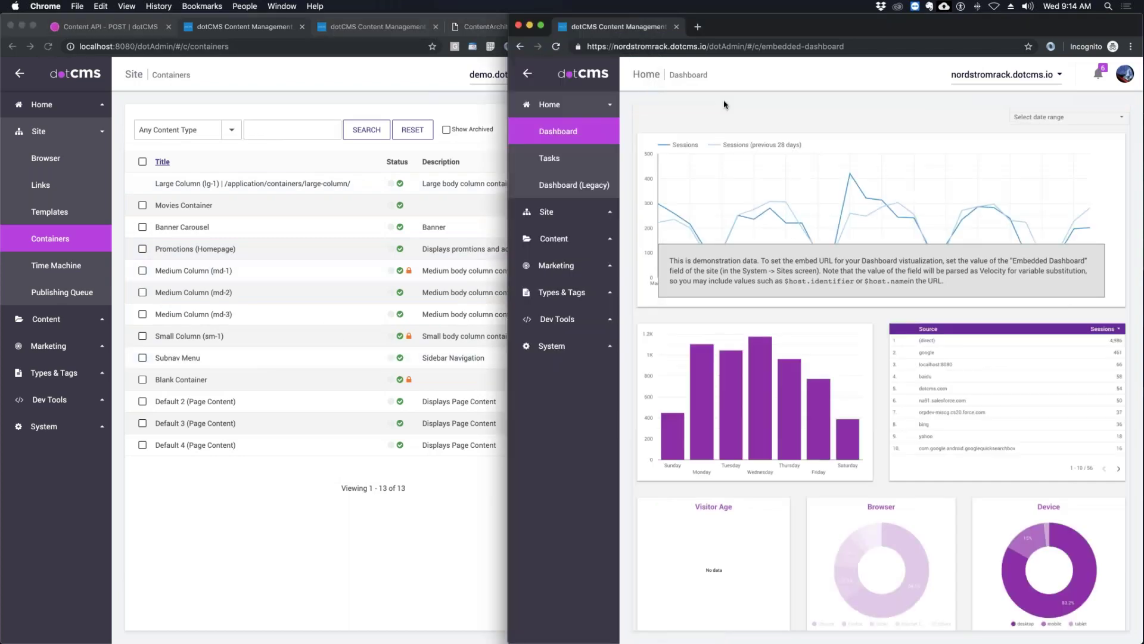
{"action": "mouse_move", "coordinate": [733, 375]}
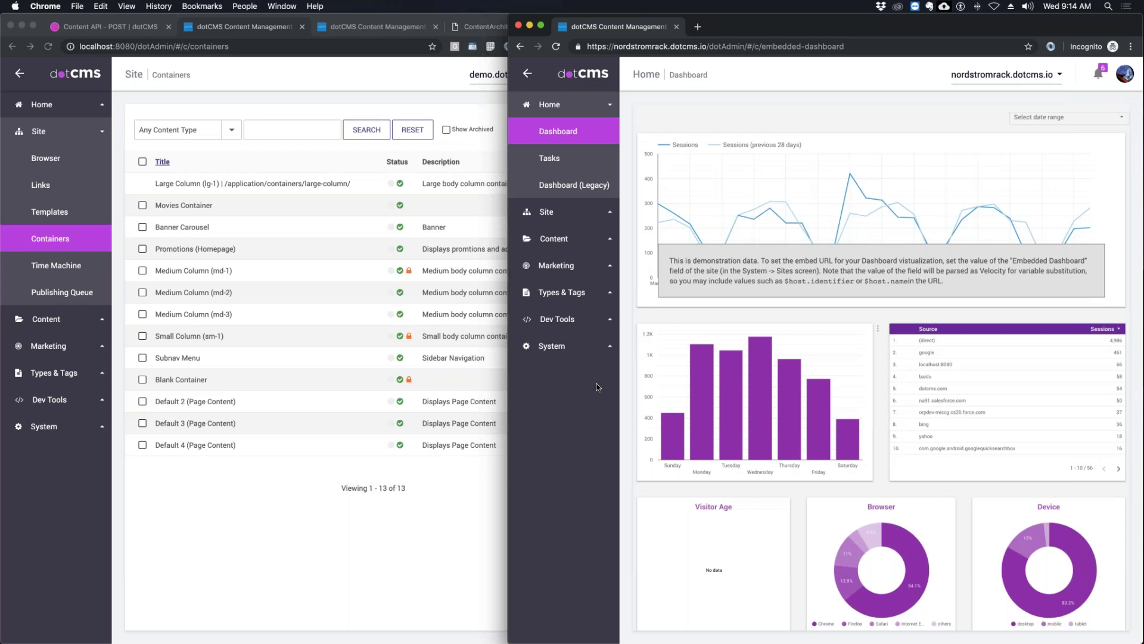
{"action": "left_click", "coordinate": [553, 347]}
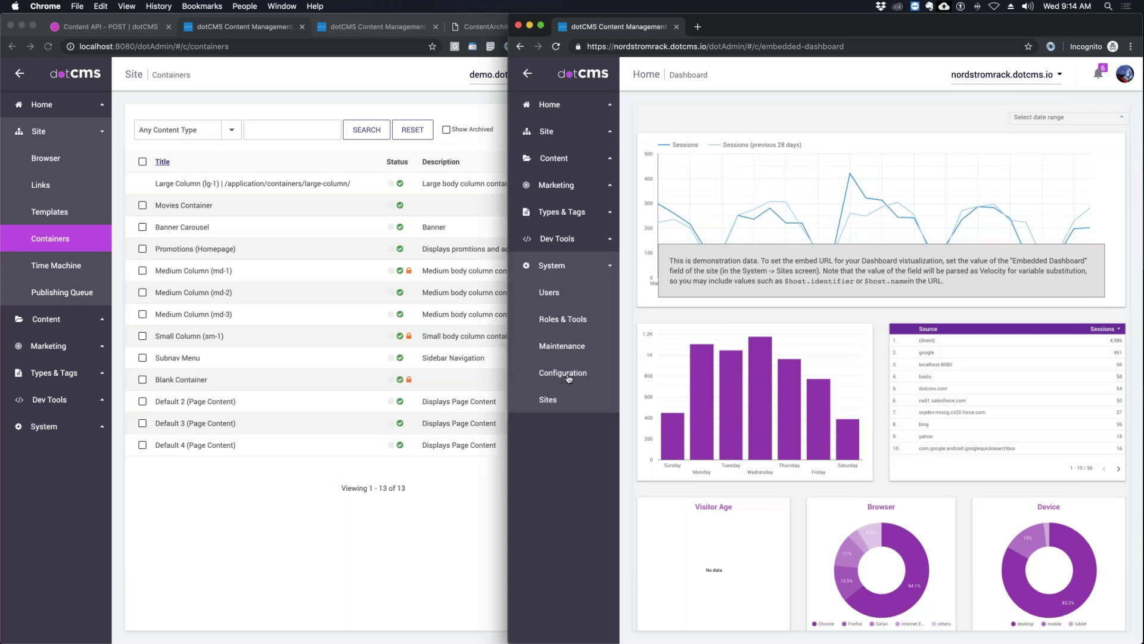
{"action": "left_click", "coordinate": [564, 374]}
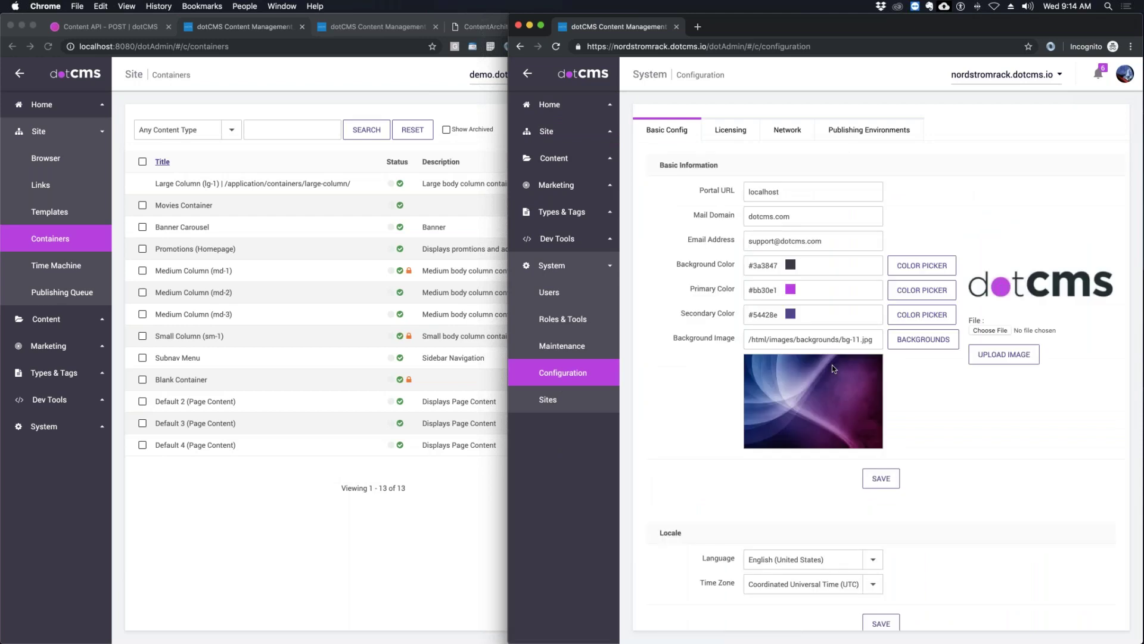
{"action": "left_click", "coordinate": [854, 133]}
- Open the same Publishing Environments tab on the local dotCMS instance
{"action": "left_click", "coordinate": [344, 112]}
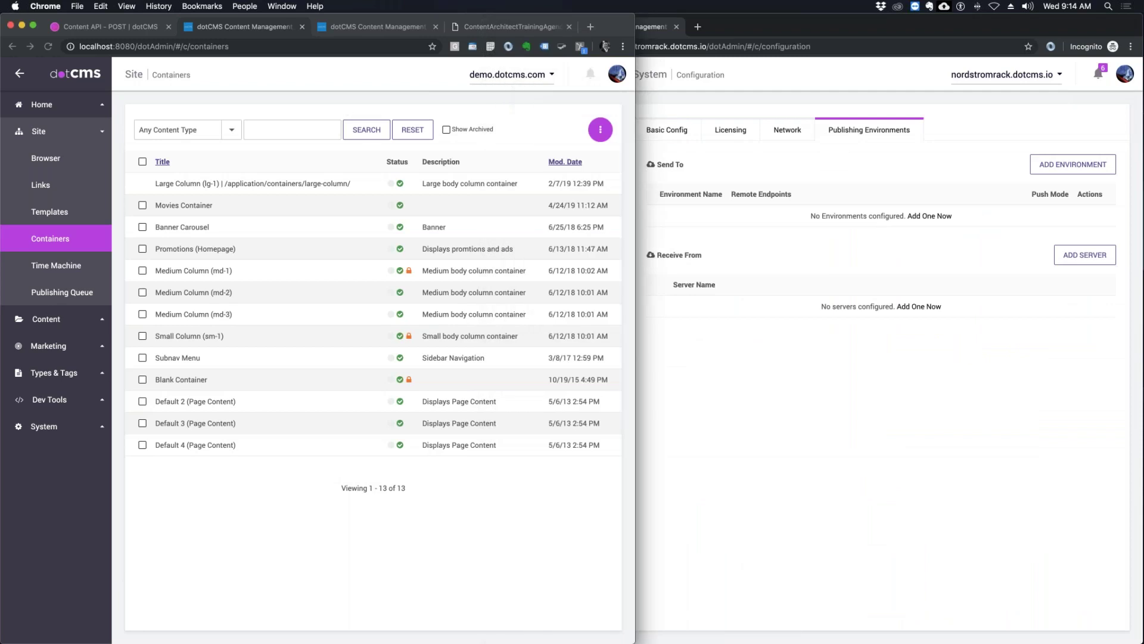
{"action": "left_click", "coordinate": [44, 426]}
{"action": "left_click", "coordinate": [57, 372]}
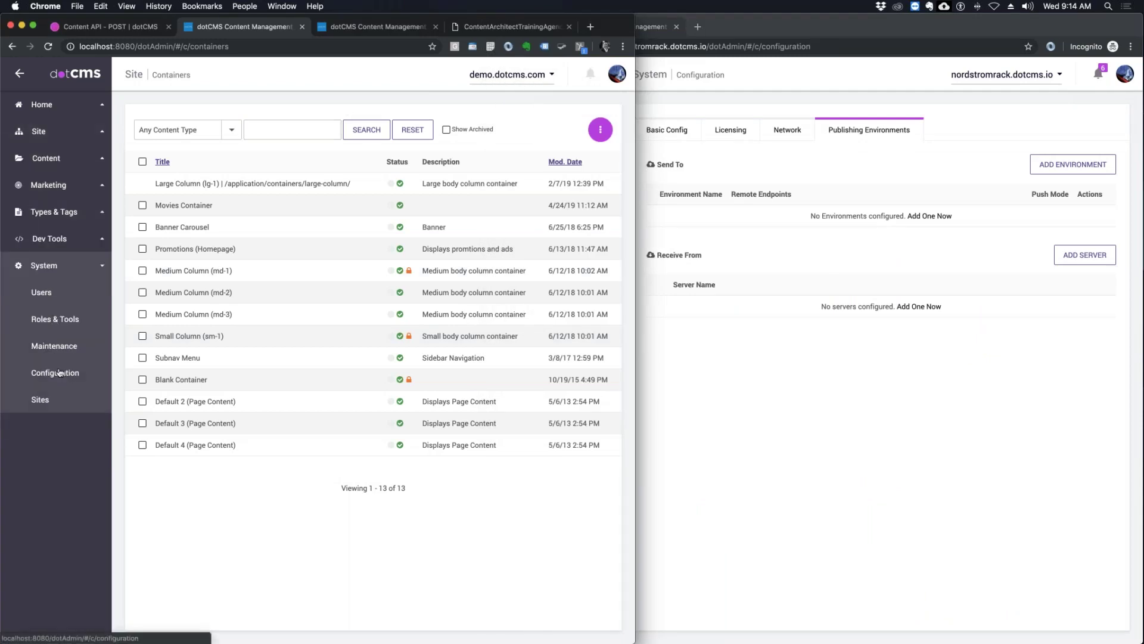
{"action": "left_click", "coordinate": [368, 132]}
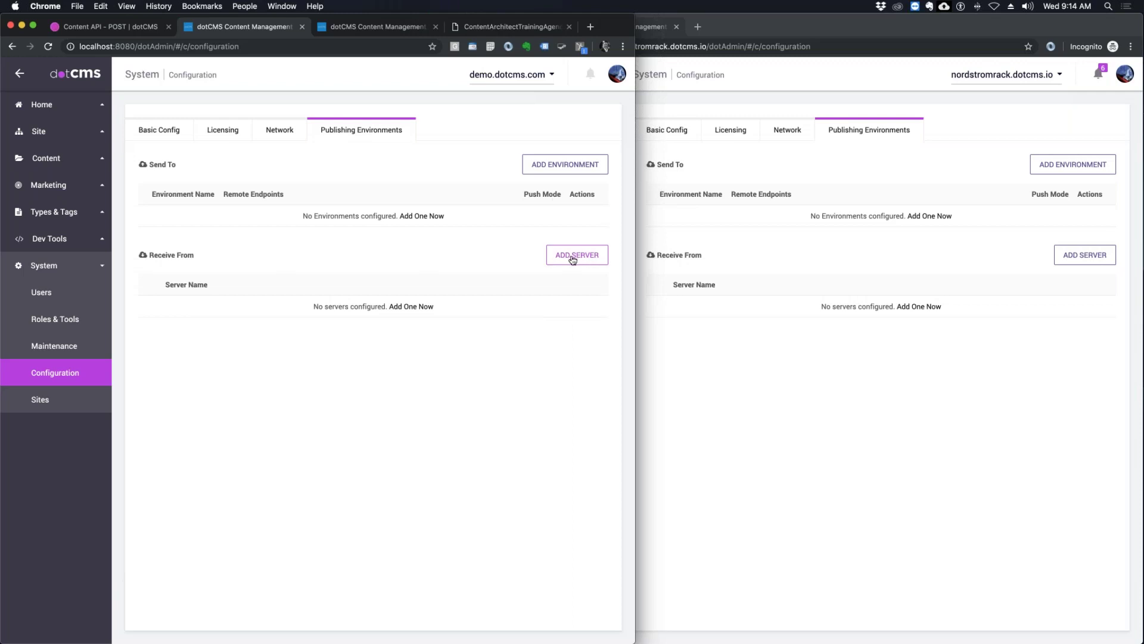
{"action": "left_click_drag", "start_coordinate": [188, 169], "coordinate": [148, 165]}
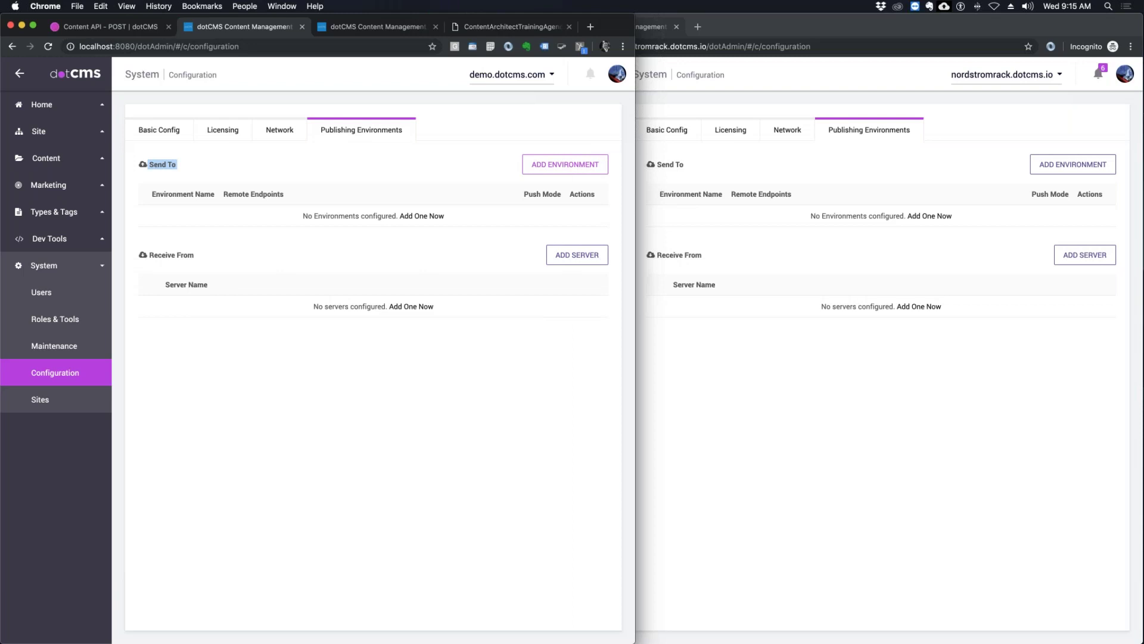
- Create and save 'Amazon Production' with Push to One Endpoint, sendable by Admin User
{"action": "left_click", "coordinate": [572, 166]}
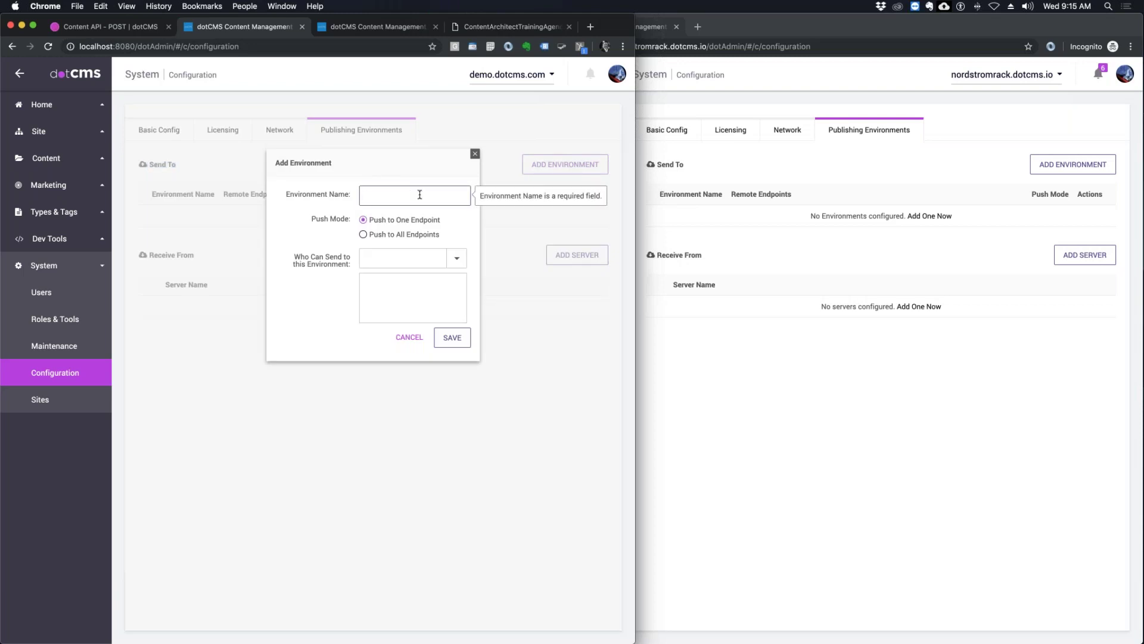
{"action": "type", "text": "Prod"}
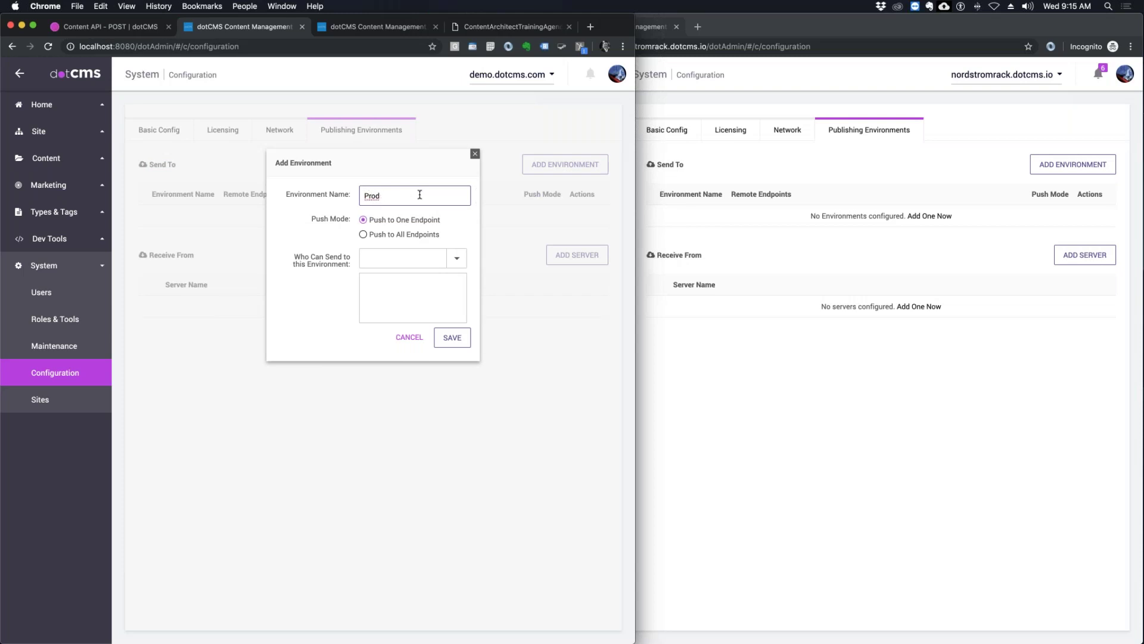
{"action": "left_click", "coordinate": [364, 196]}
{"action": "type", "text": "Amazon Production"}
{"action": "left_click", "coordinate": [363, 234]}
{"action": "triple_click", "coordinate": [414, 195]}
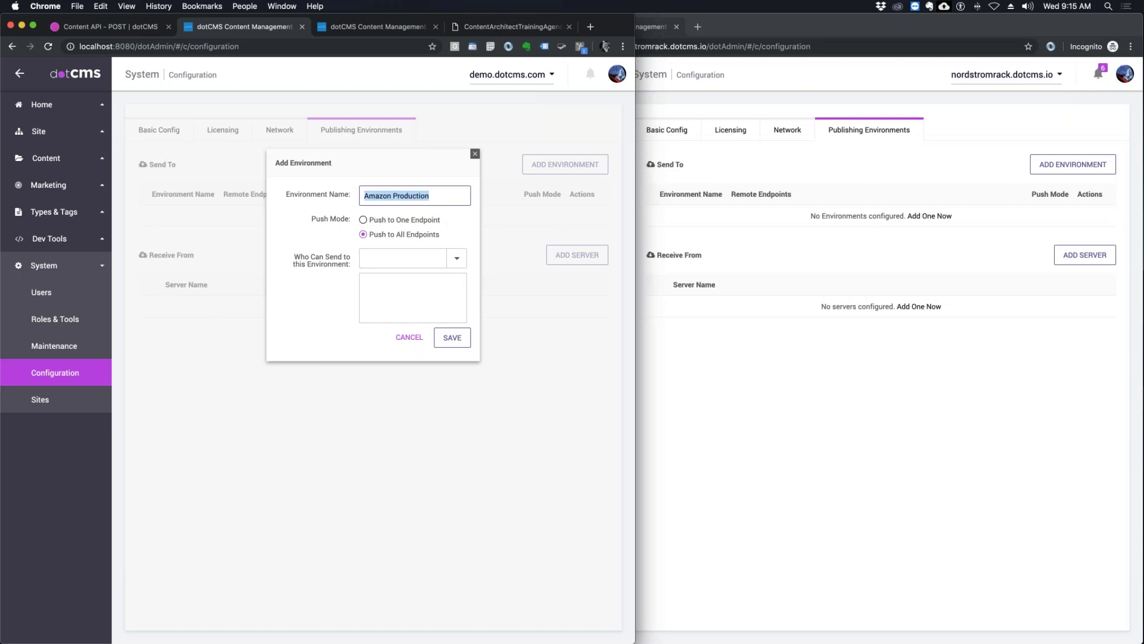
{"action": "left_click_drag", "start_coordinate": [442, 237], "coordinate": [374, 236]}
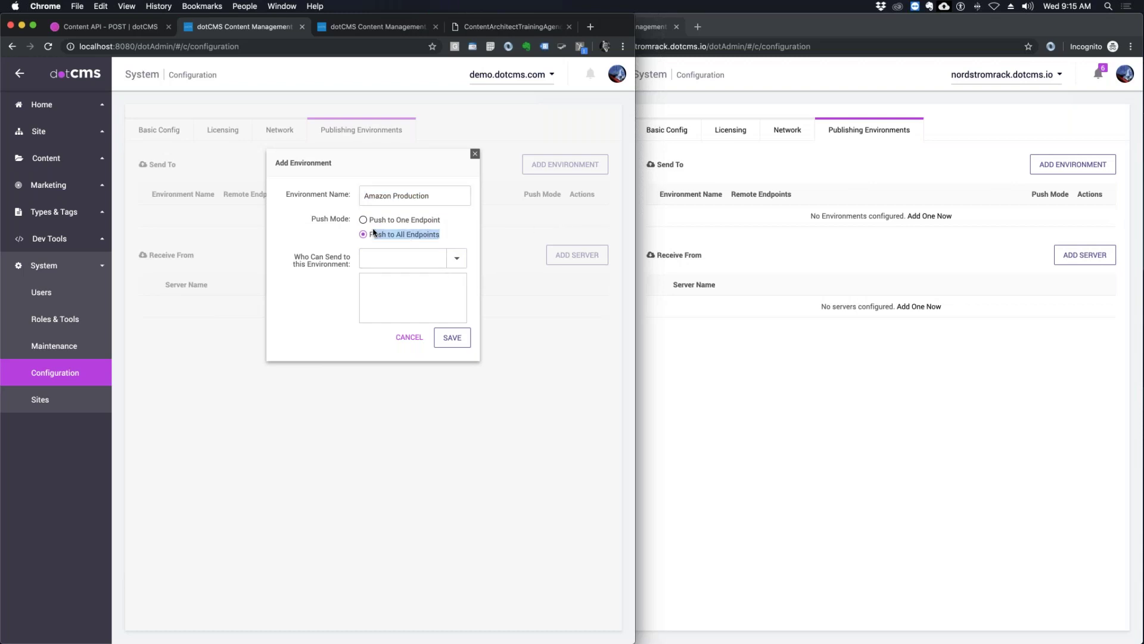
{"action": "left_click", "coordinate": [362, 220]}
{"action": "left_click", "coordinate": [457, 258]}
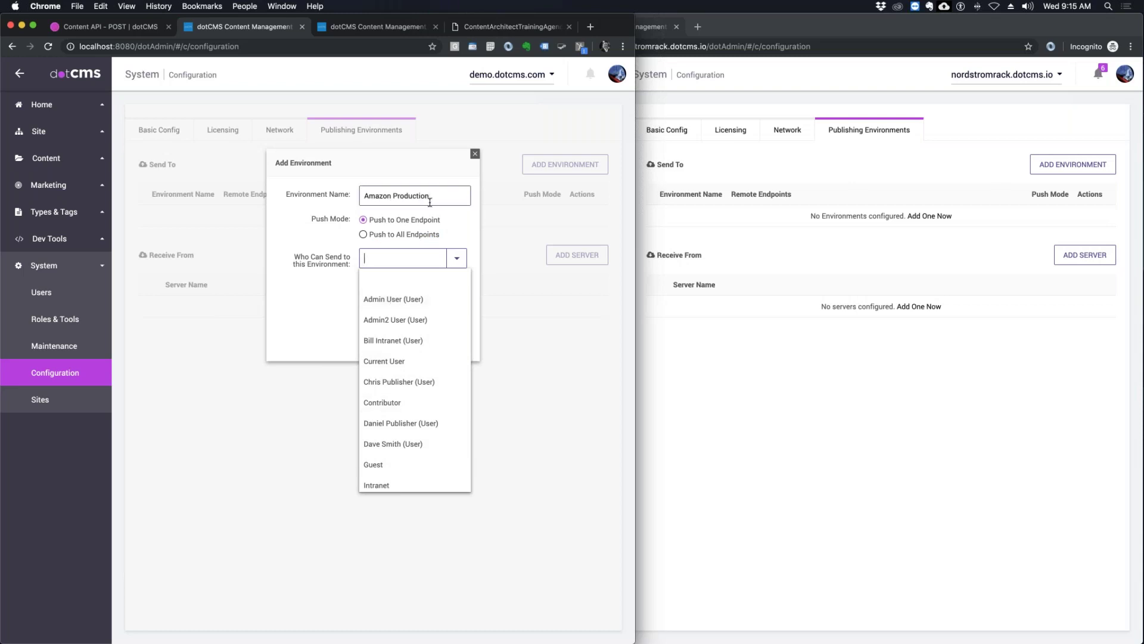
{"action": "left_click", "coordinate": [403, 299]}
{"action": "left_click", "coordinate": [452, 338]}
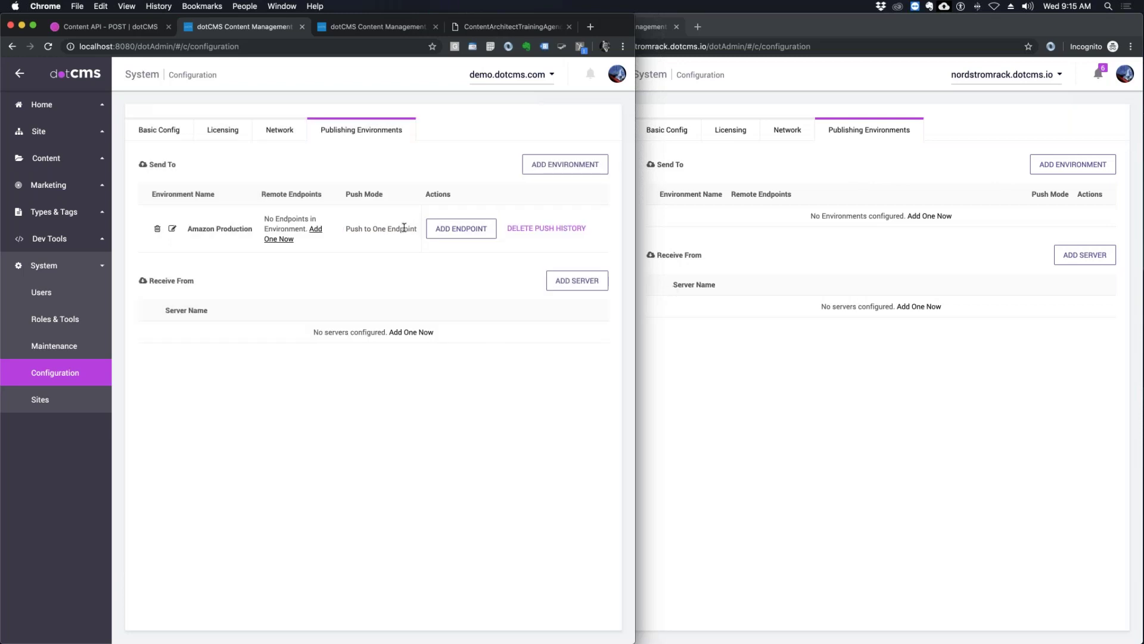
- Start an Amazon Production endpoint of type Dynamic dotCMS HTTPS on port 443
{"action": "left_click_drag", "start_coordinate": [635, 341], "coordinate": [682, 340]}
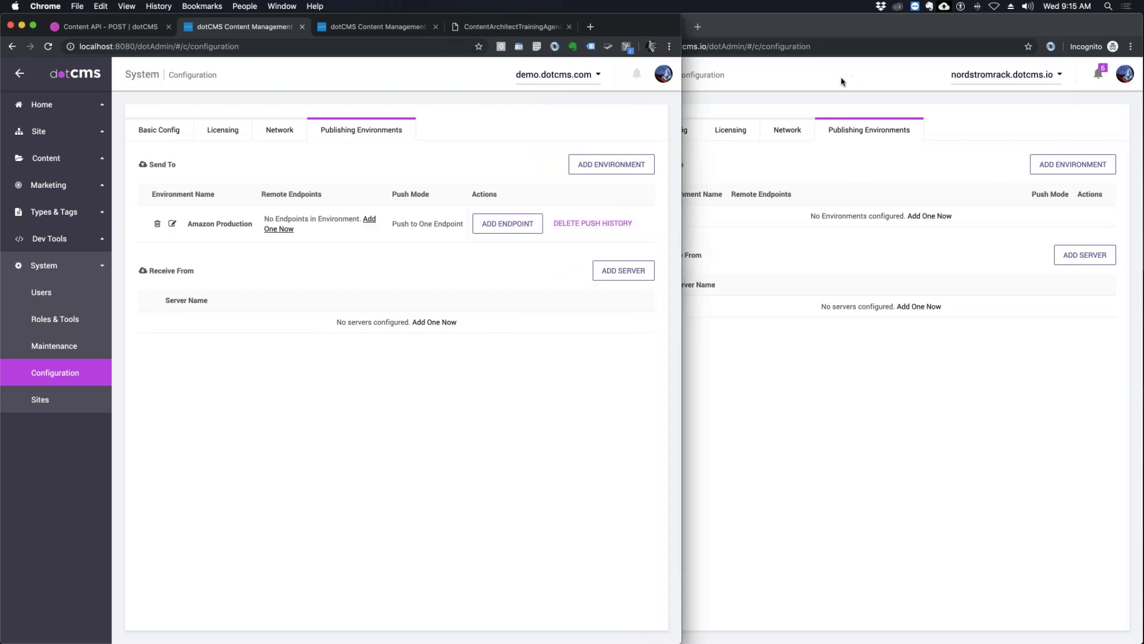
{"action": "left_click", "coordinate": [842, 81]}
{"action": "left_click", "coordinate": [664, 48]}
{"action": "left_click", "coordinate": [707, 47]}
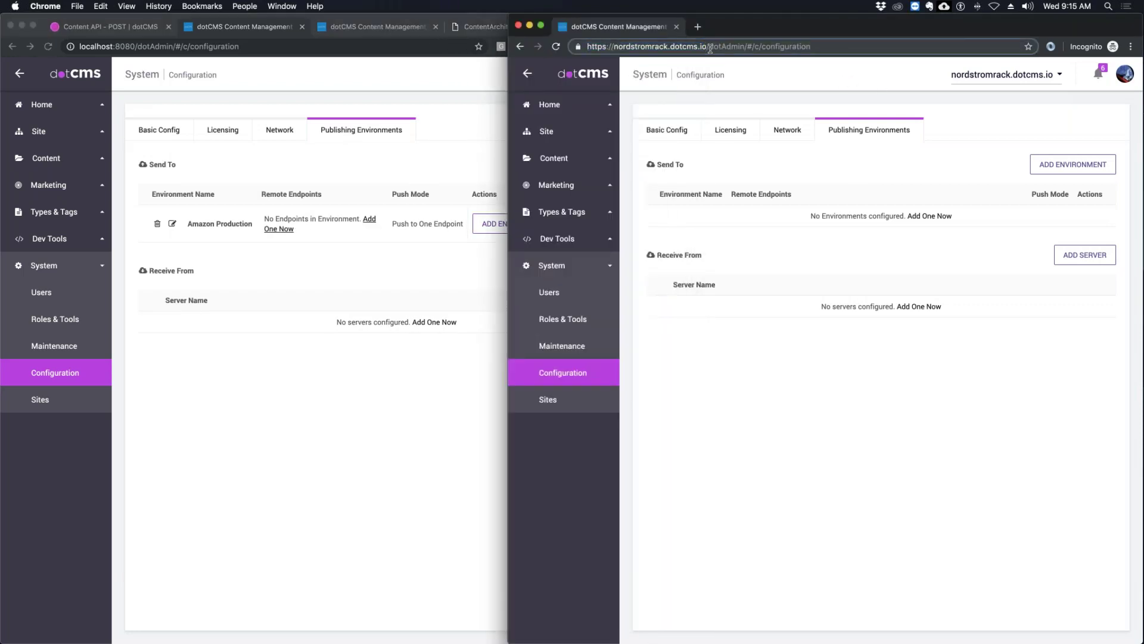
{"action": "left_click_drag", "start_coordinate": [707, 47], "coordinate": [615, 49]}
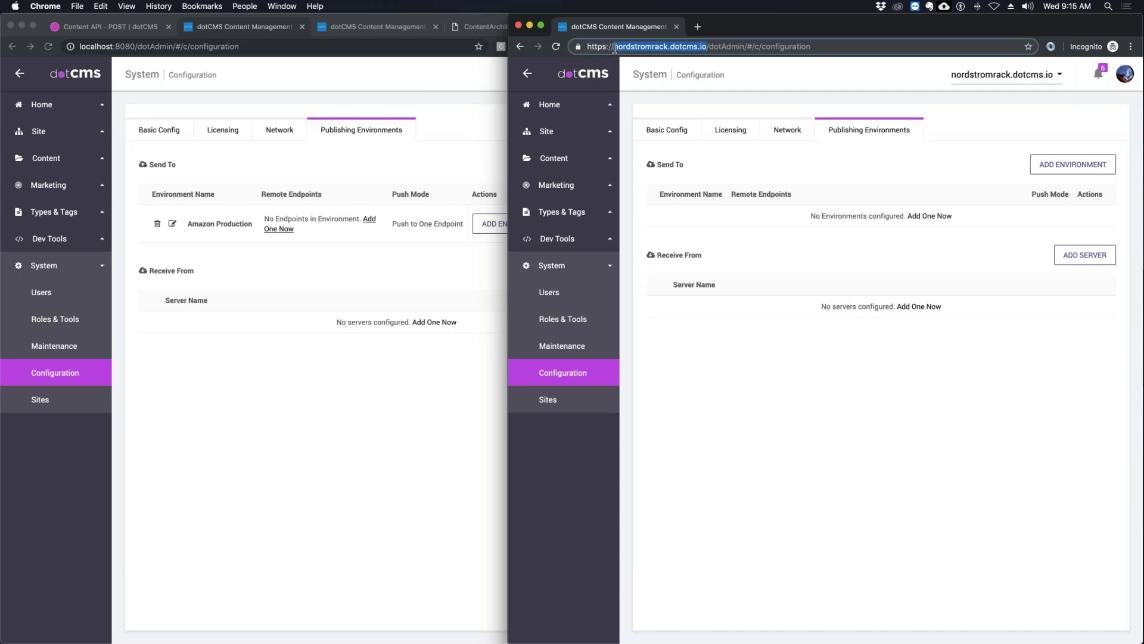
{"action": "left_click", "coordinate": [414, 265]}
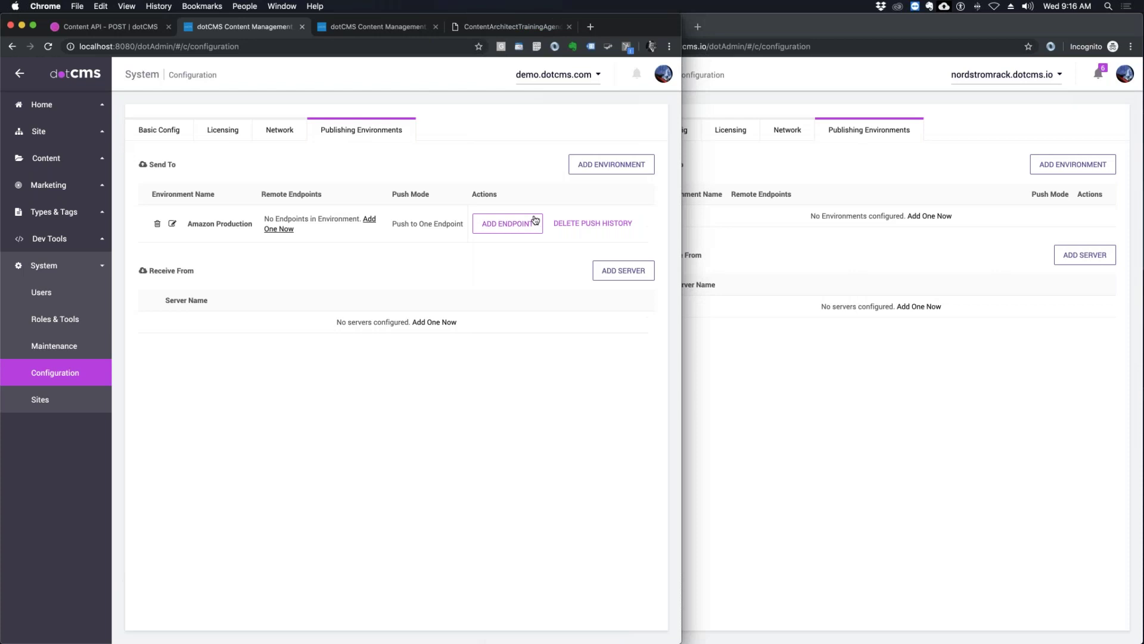
{"action": "left_click", "coordinate": [530, 222]}
{"action": "left_click", "coordinate": [413, 247]}
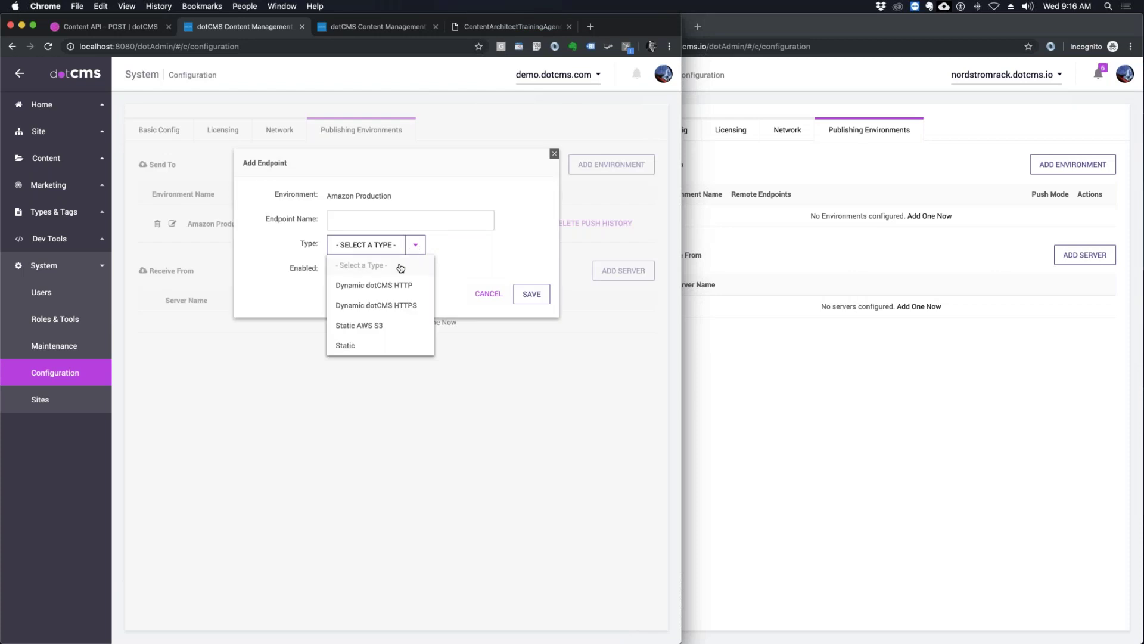
{"action": "left_click", "coordinate": [384, 310]}
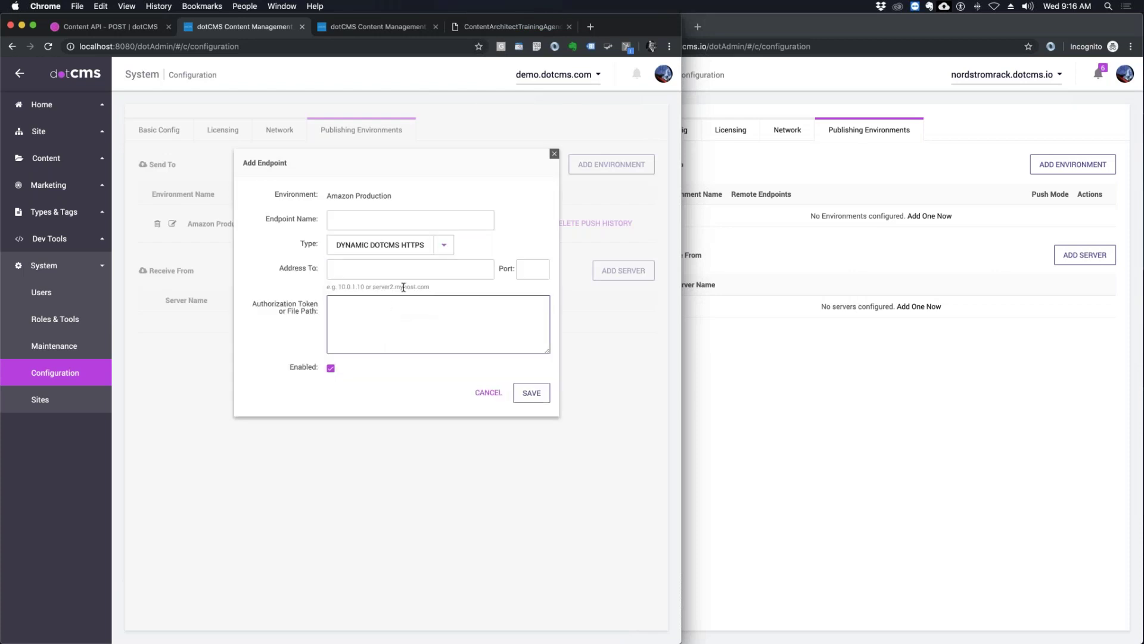
{"action": "left_click", "coordinate": [530, 273]}
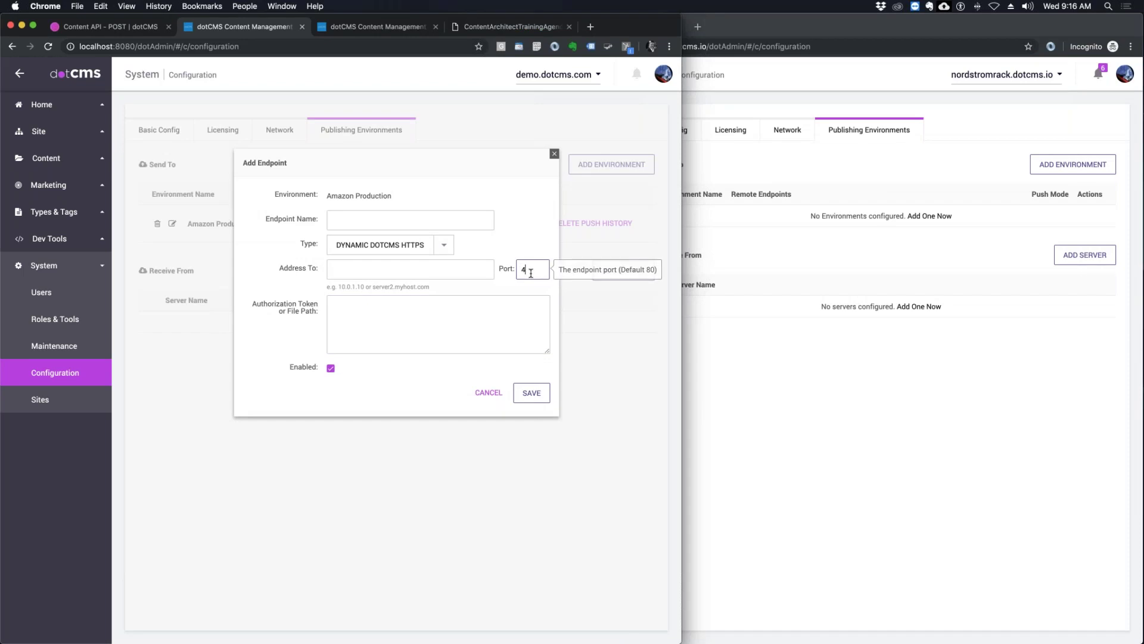
{"action": "type", "text": "443"}
{"action": "left_click", "coordinate": [414, 219]}
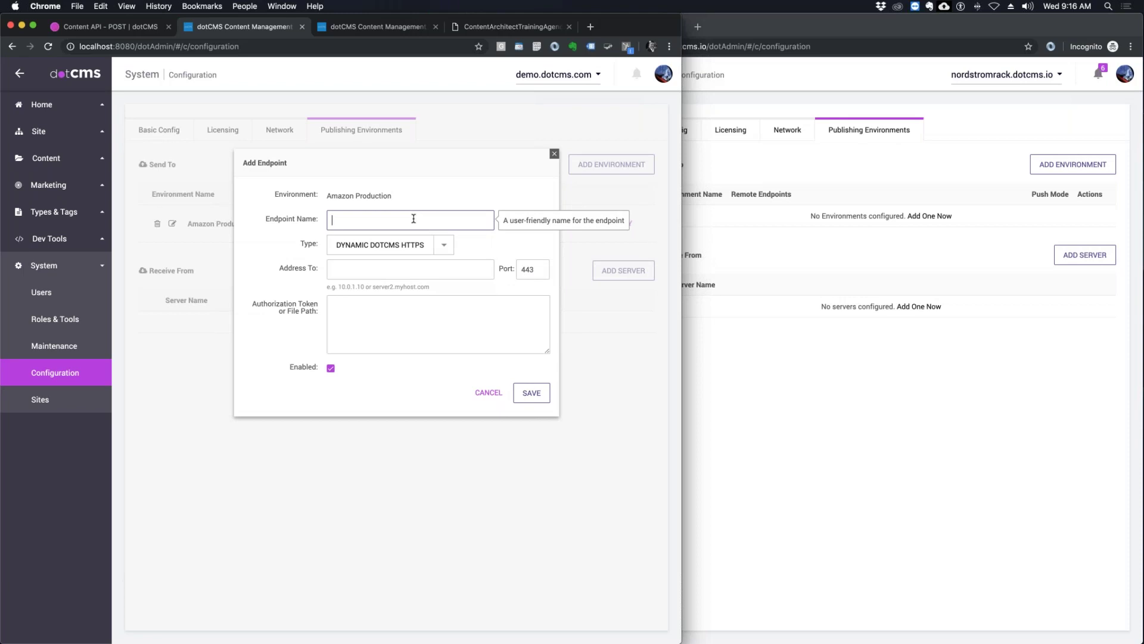
- Copy nordstromrack.dotcms.io and paste it as the endpoint name and address
{"action": "left_click", "coordinate": [745, 29]}
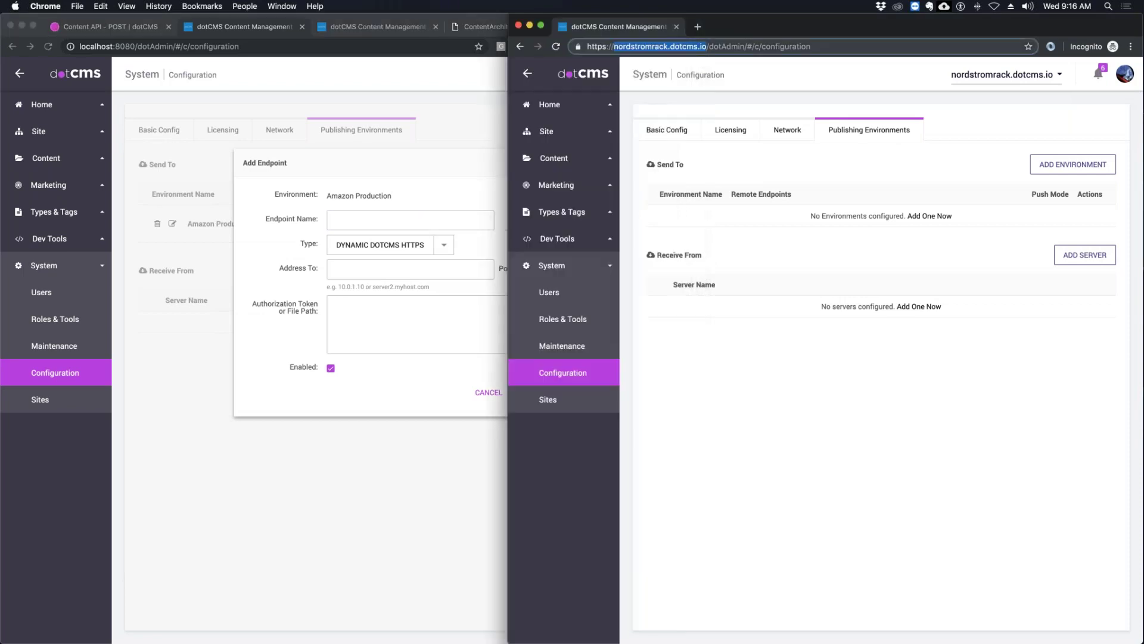
{"action": "left_click", "coordinate": [699, 46]}
{"action": "left_click_drag", "start_coordinate": [706, 47], "coordinate": [616, 50]}
{"action": "key", "text": "super+c"}
{"action": "left_click", "coordinate": [366, 224]}
{"action": "key", "text": "super+v"}
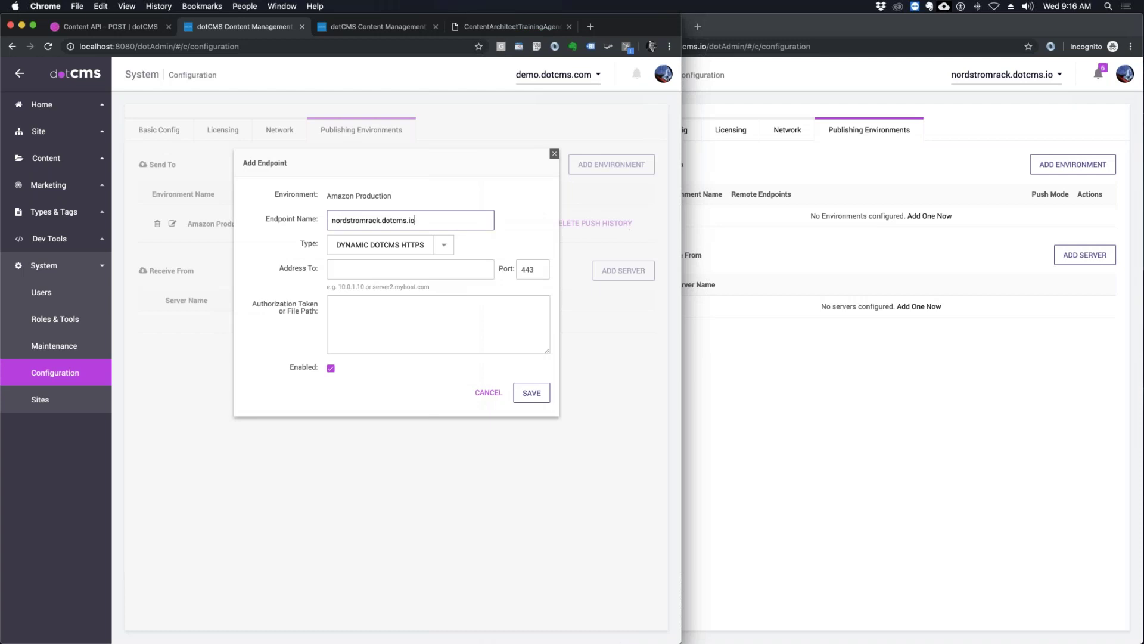
{"action": "left_click", "coordinate": [355, 269]}
{"action": "key", "text": "super+v"}
- Enter an authorization token and save the endpoint
{"action": "left_click", "coordinate": [353, 305]}
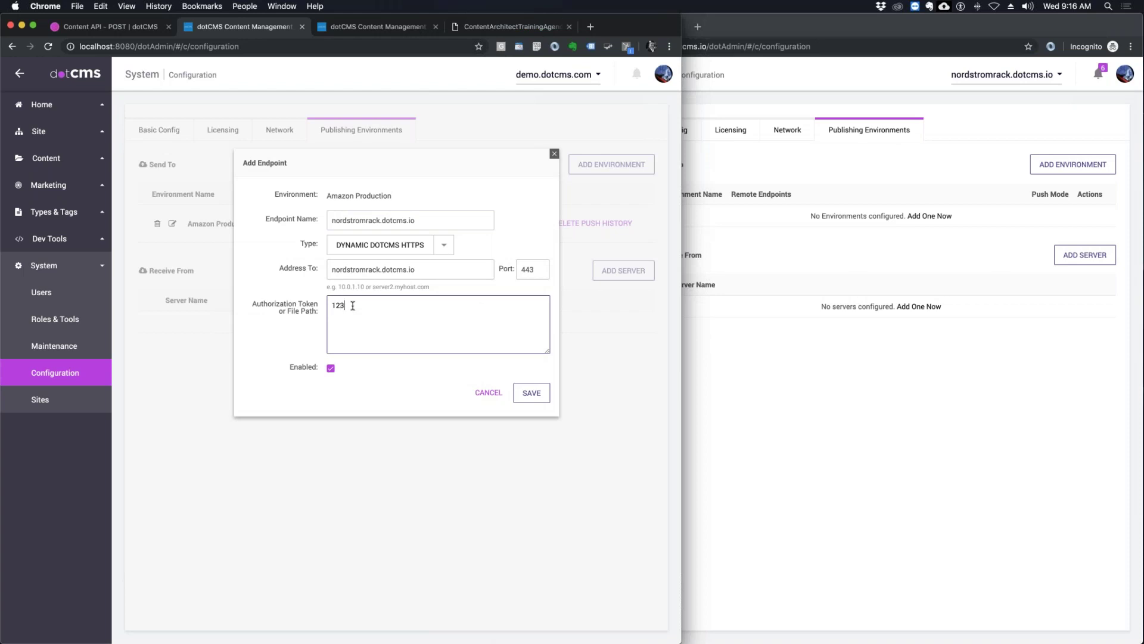
{"action": "left_click_drag", "start_coordinate": [356, 306], "coordinate": [332, 305]}
{"action": "left_click", "coordinate": [529, 395]}
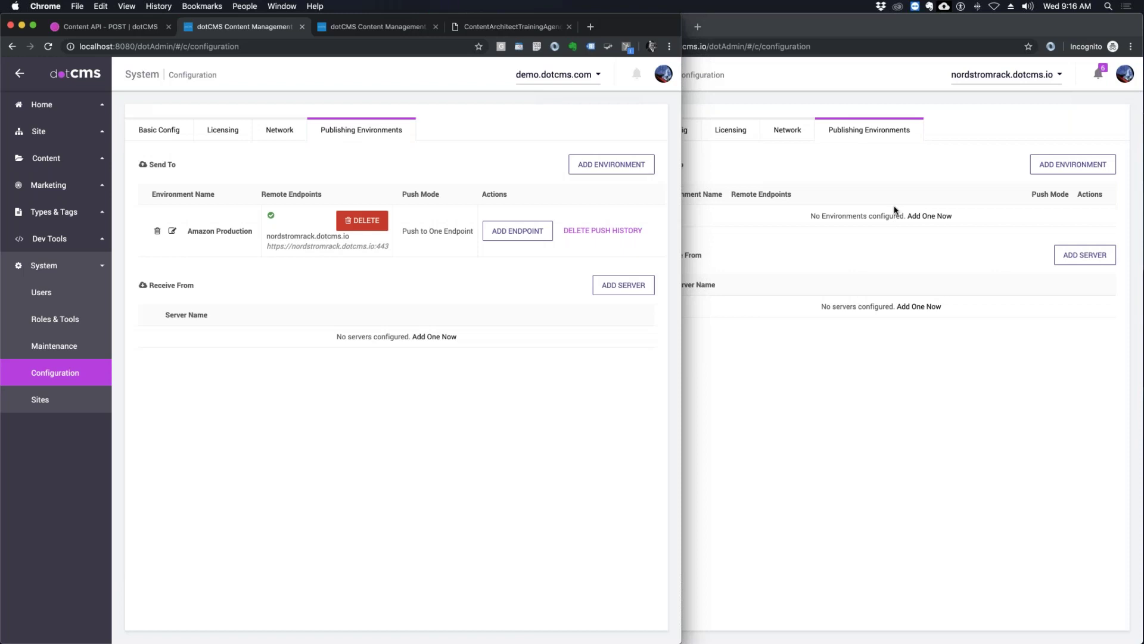
{"action": "left_click", "coordinate": [860, 149]}
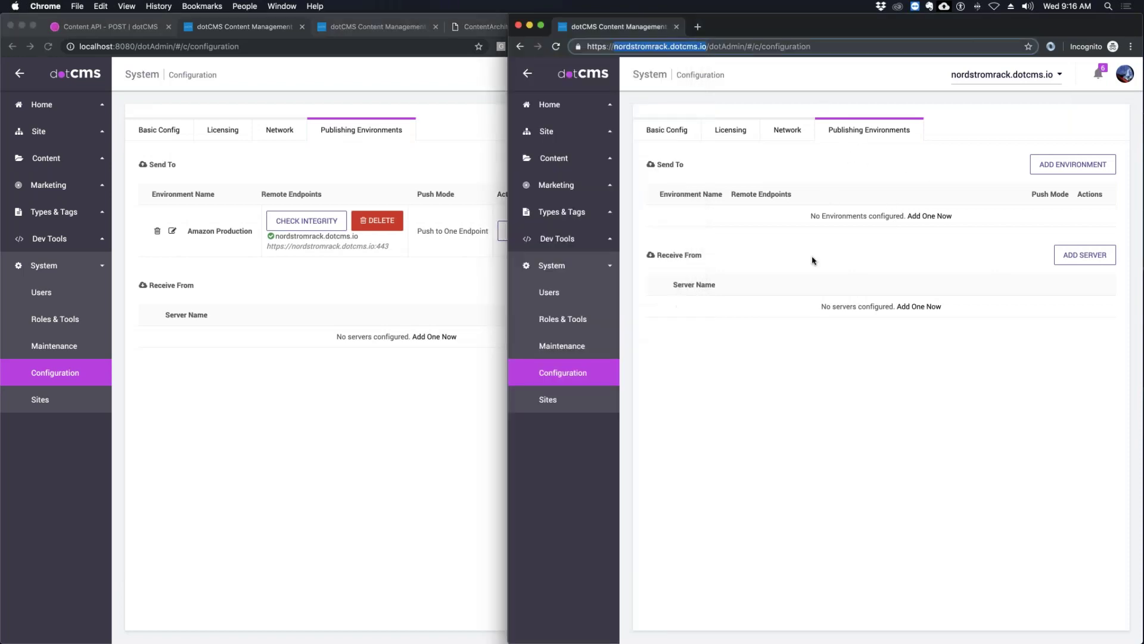
{"action": "left_click", "coordinate": [398, 72]}
{"action": "key", "text": "super+t"}
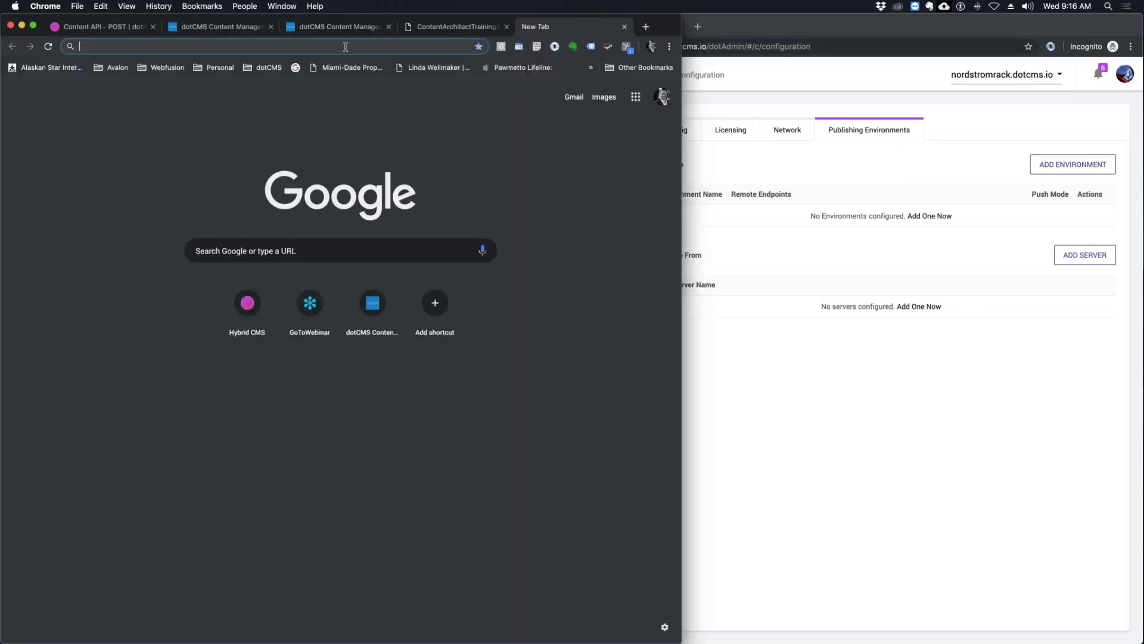
- Search Google for 'what is my ip' and select the public IP shown
{"action": "type", "text": "what is my ip"}
{"action": "key", "text": "Return"}
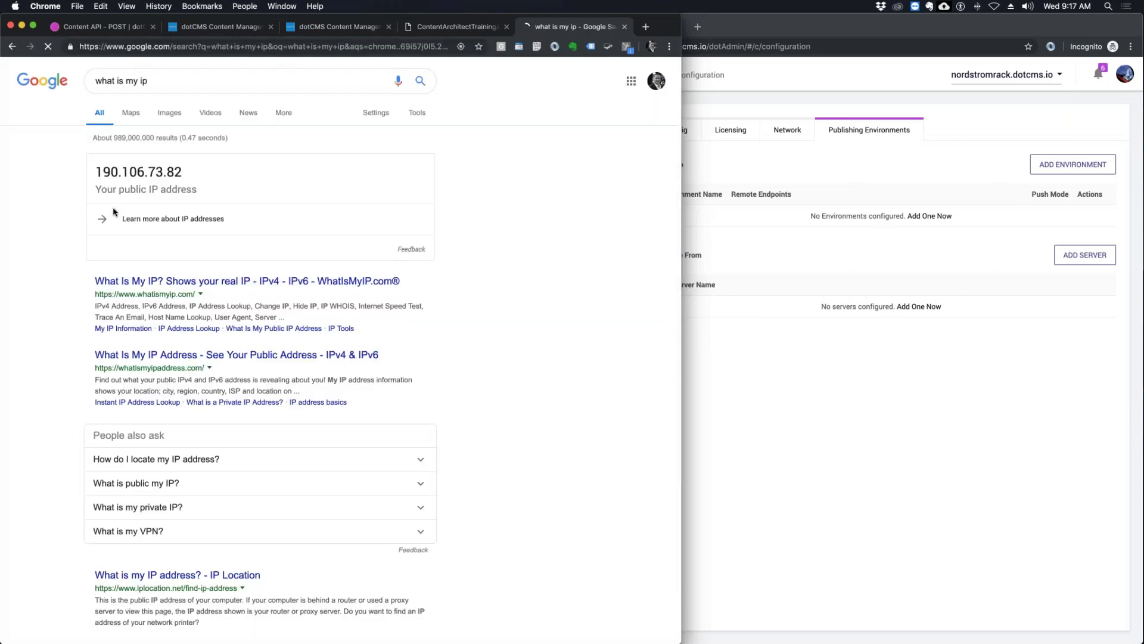
{"action": "left_click_drag", "start_coordinate": [184, 172], "coordinate": [98, 172]}
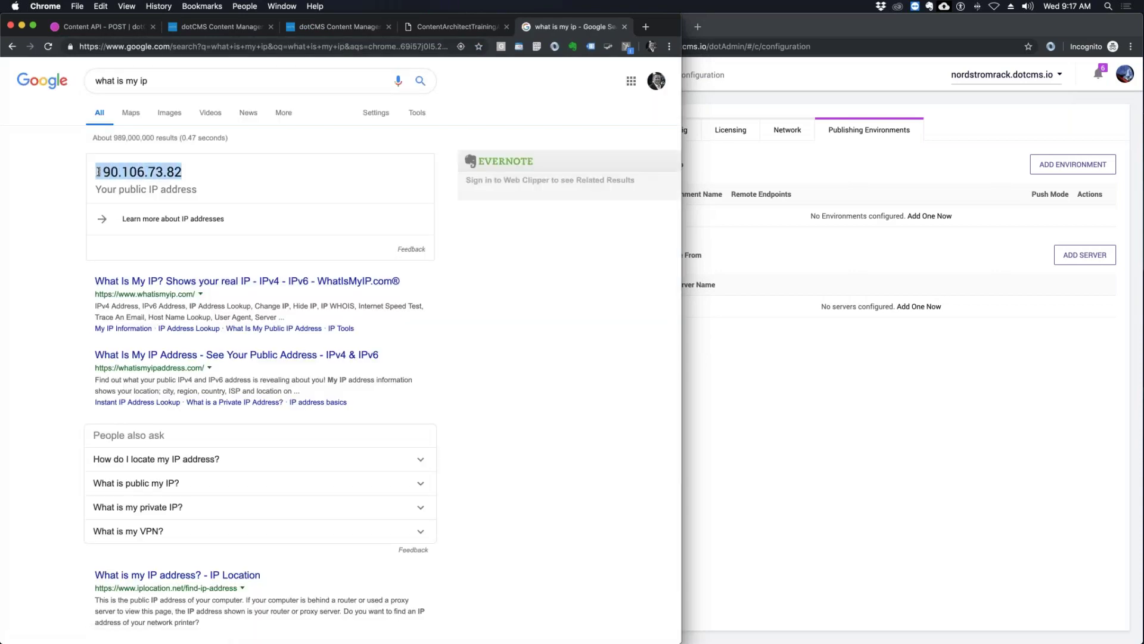
- On nordstromrack, save a receive-from server with a computer name, the pasted IP and a token
{"action": "left_click", "coordinate": [843, 258]}
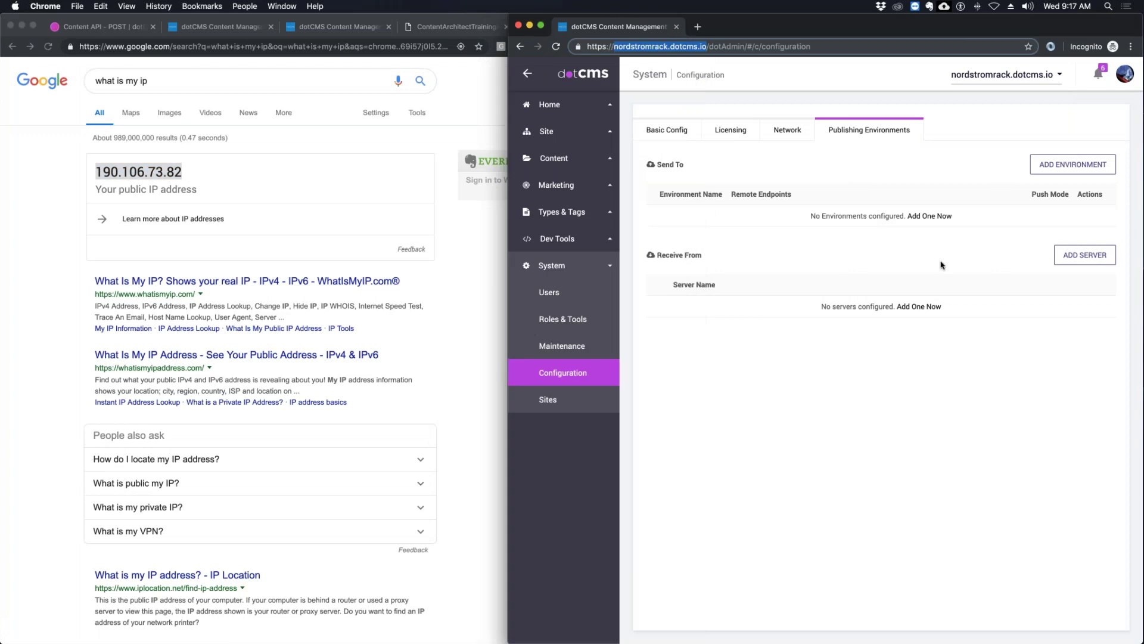
{"action": "left_click", "coordinate": [1088, 254]}
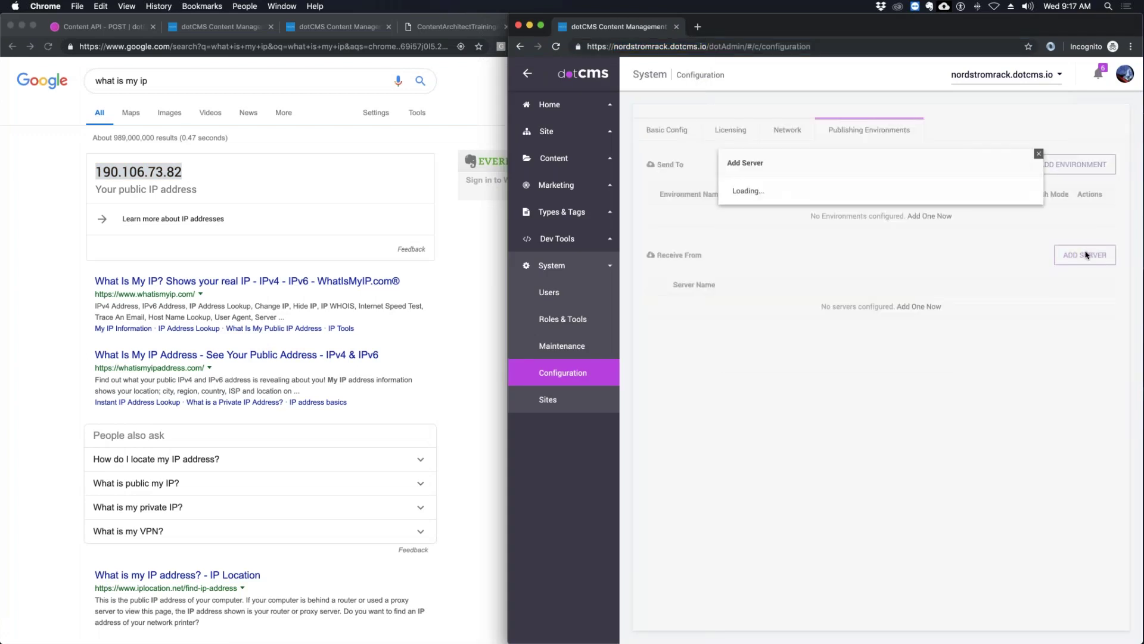
{"action": "left_click", "coordinate": [850, 198]}
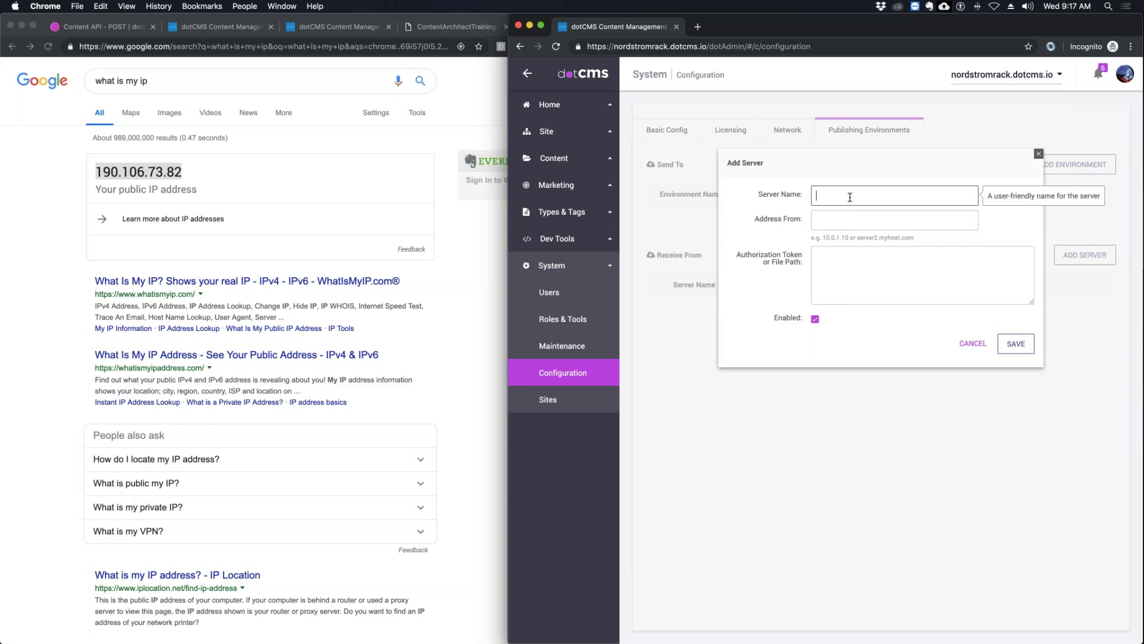
{"action": "type", "text": "Deans Computer"}
{"action": "left_click", "coordinate": [814, 220]}
{"action": "key", "text": "super+v"}
{"action": "left_click", "coordinate": [878, 256]}
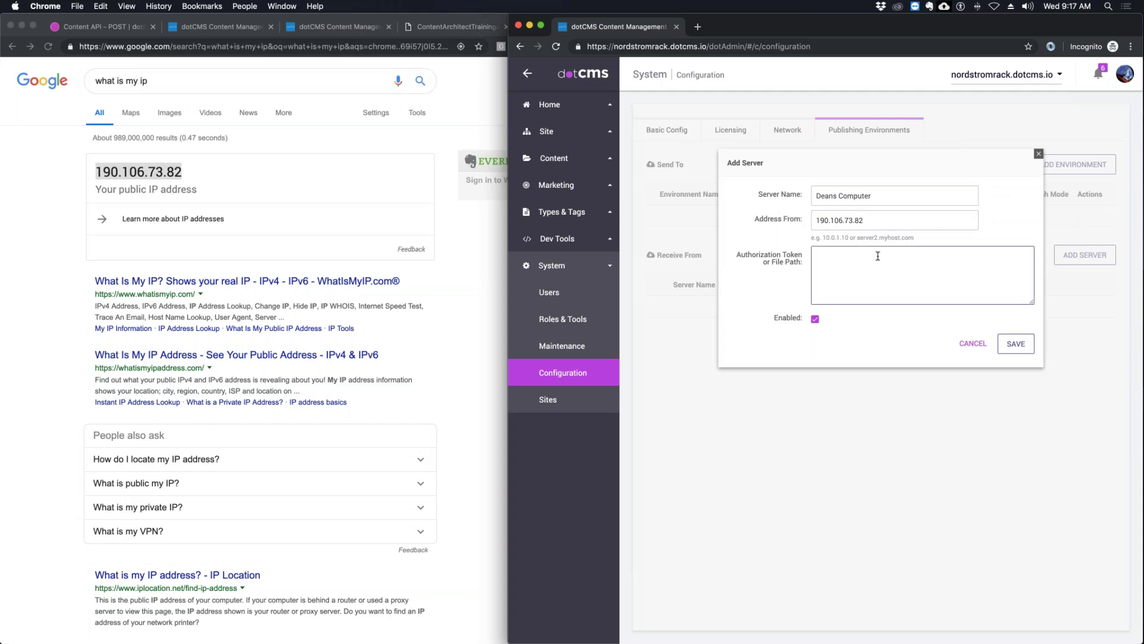
{"action": "left_click_drag", "start_coordinate": [847, 255], "coordinate": [820, 254]}
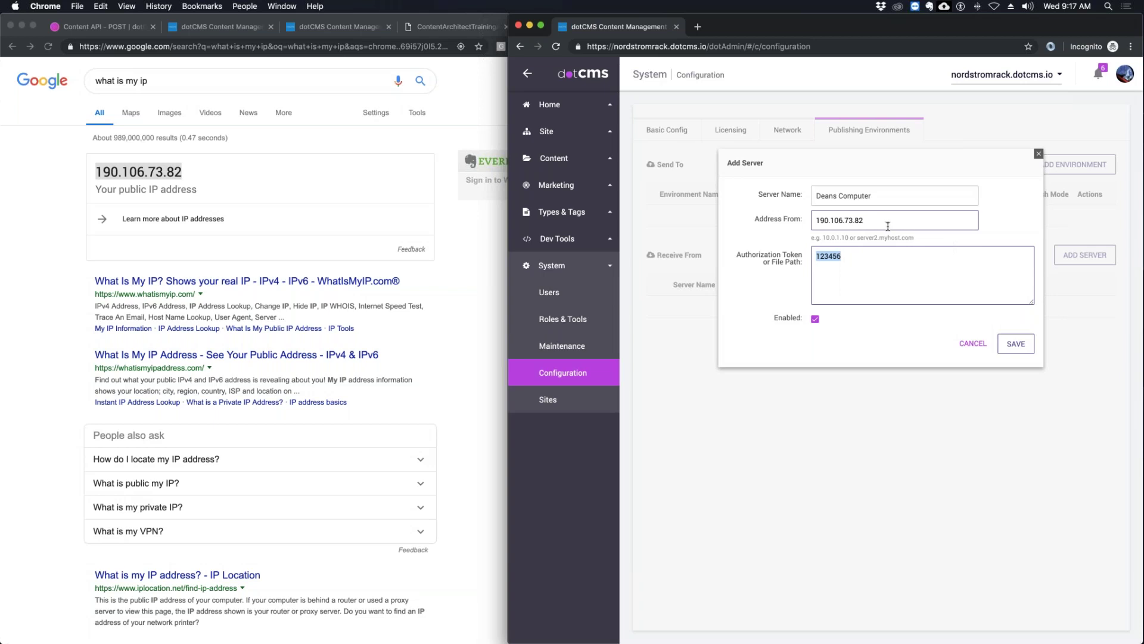
{"action": "left_click", "coordinate": [1007, 350]}
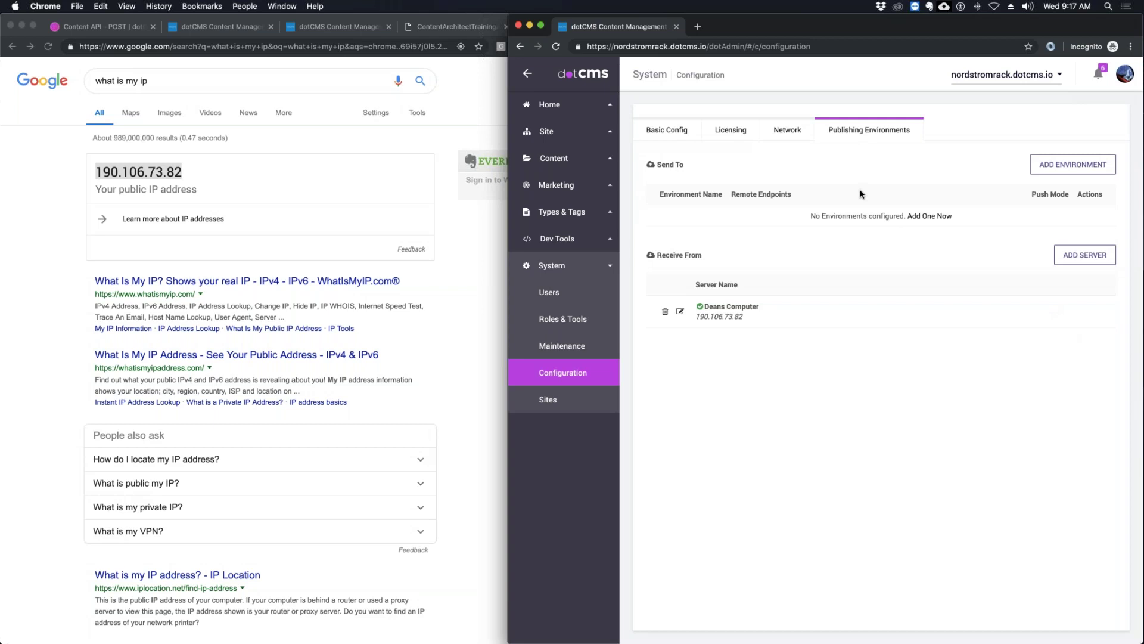
- Reload the local configuration page and show its Publishing Environments
{"action": "left_click", "coordinate": [587, 139]}
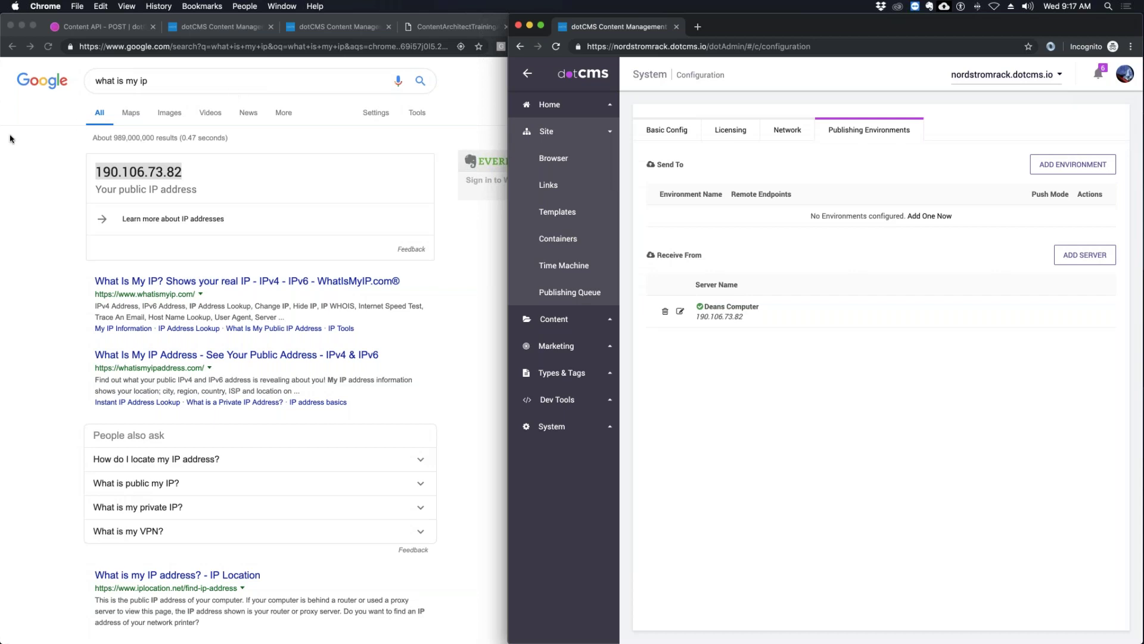
{"action": "left_click", "coordinate": [102, 89]}
{"action": "left_click", "coordinate": [198, 30]}
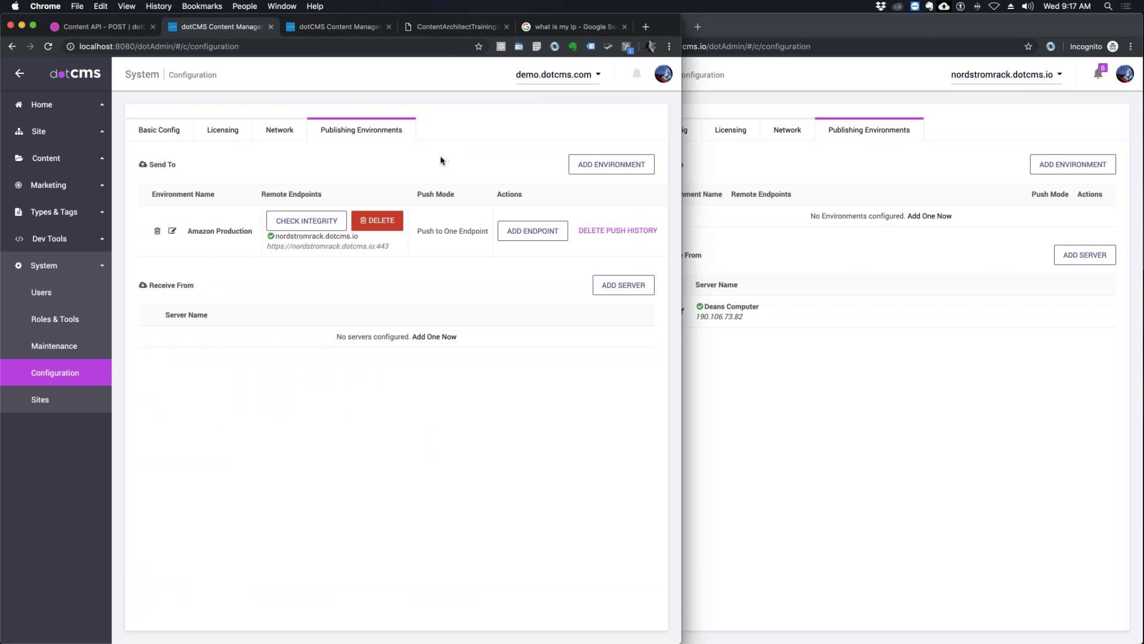
{"action": "key", "text": "super+r"}
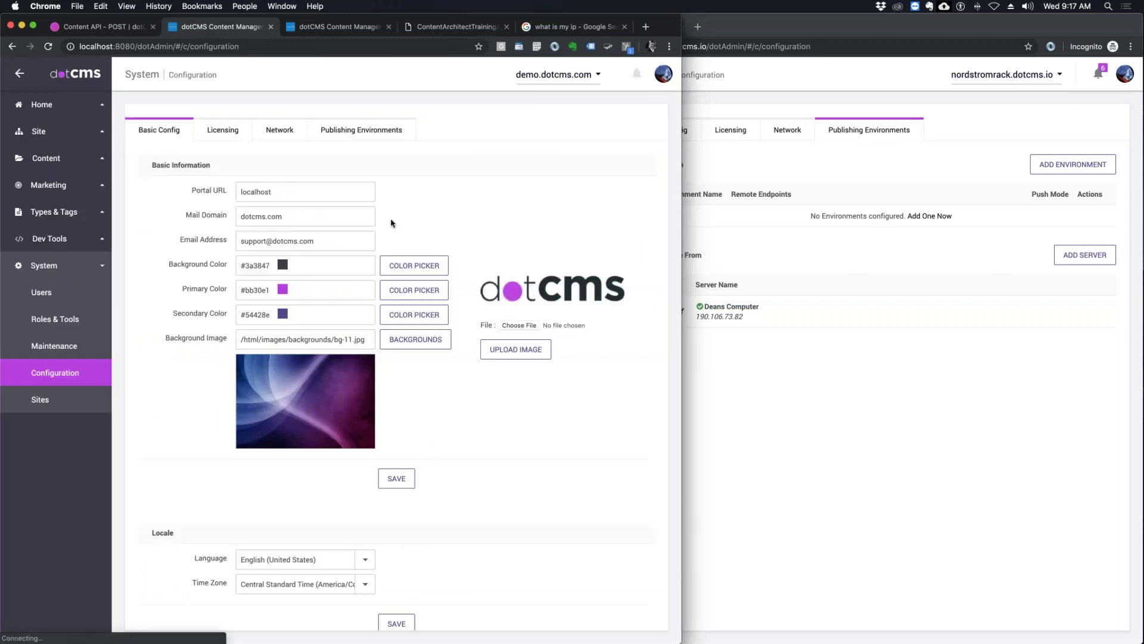
{"action": "left_click", "coordinate": [347, 131]}
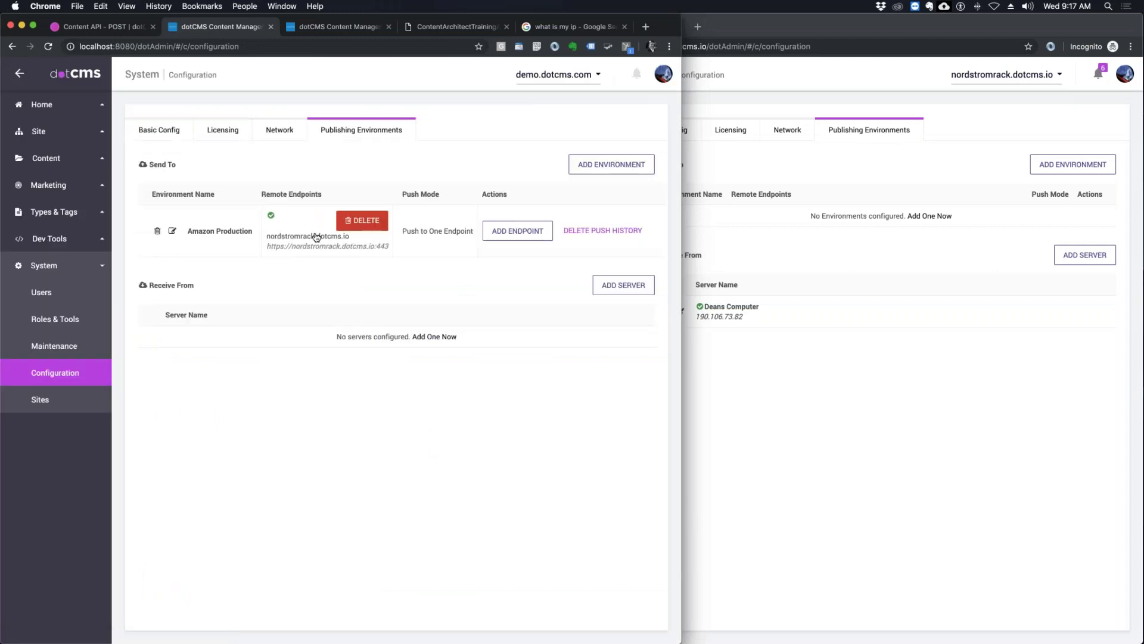
- Widen the local window and view the actions for demo.dotcms.com in the Site Browser
{"action": "left_click", "coordinate": [826, 106]}
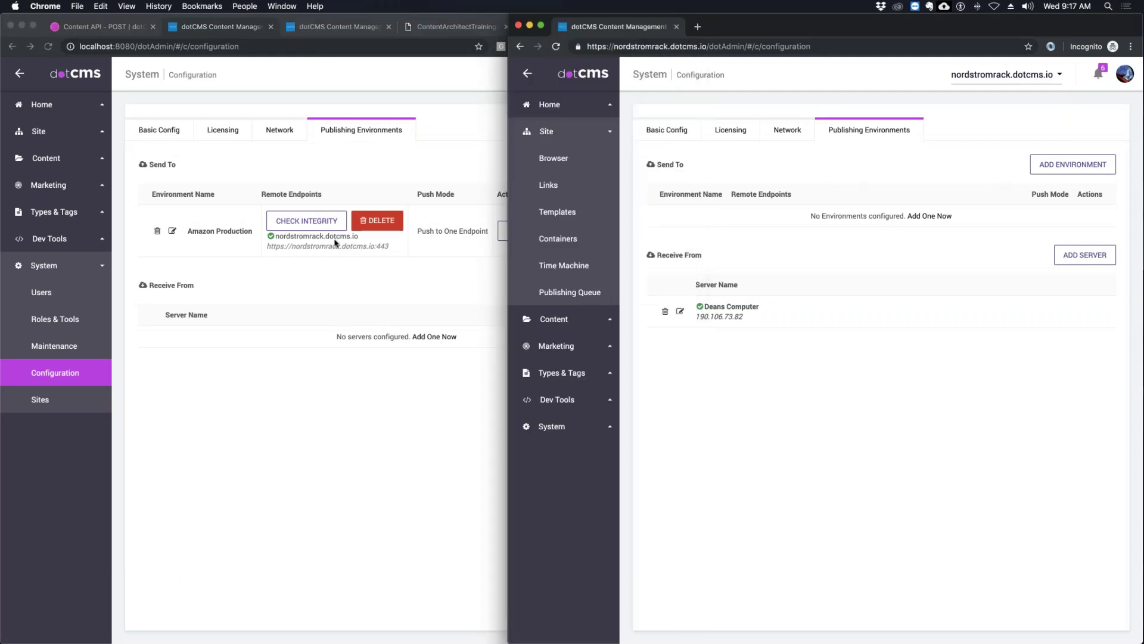
{"action": "left_click", "coordinate": [442, 368]}
{"action": "left_click_drag", "start_coordinate": [682, 309], "coordinate": [708, 375]}
{"action": "left_click", "coordinate": [53, 135]}
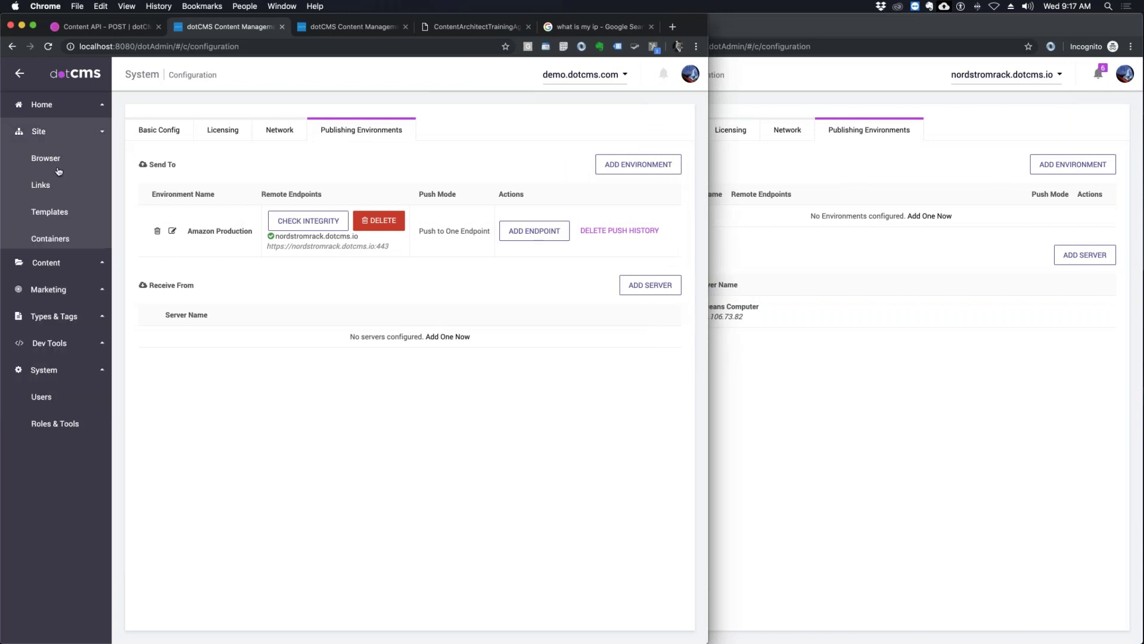
{"action": "left_click", "coordinate": [80, 157]}
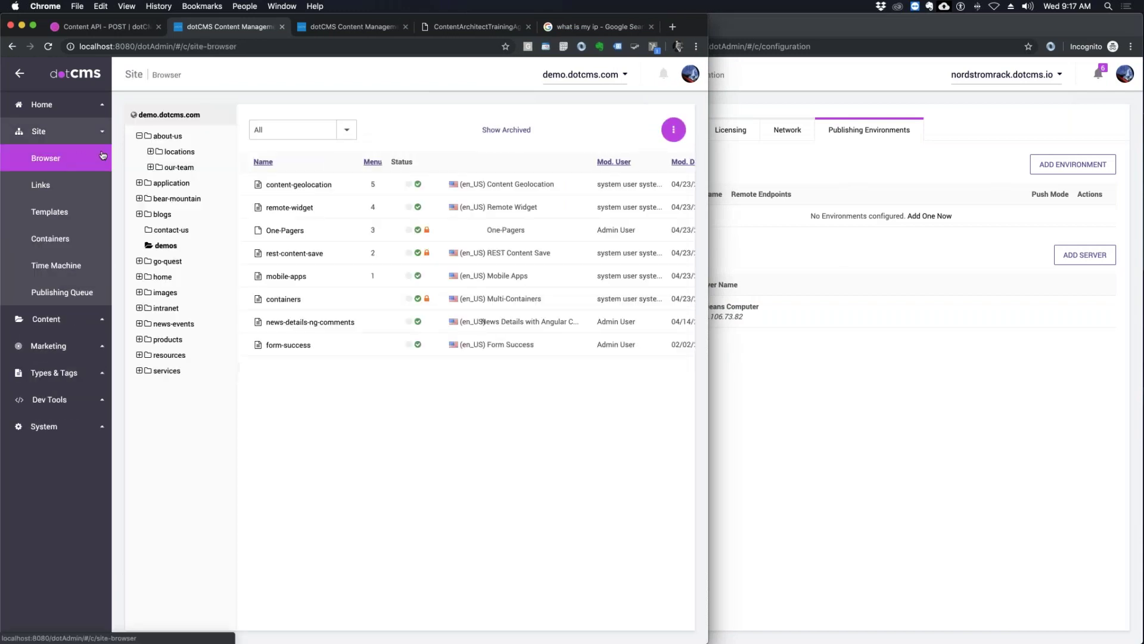
{"action": "right_click", "coordinate": [160, 115]}
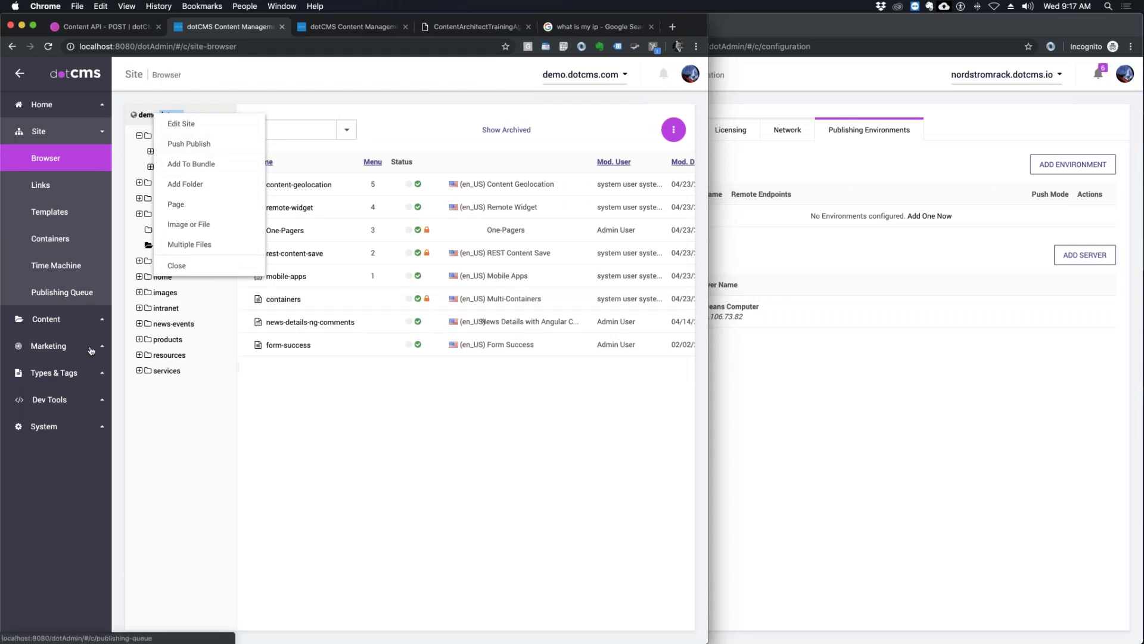
- Run Check Integrity on Amazon Production's nordstromrack endpoint
{"action": "left_click", "coordinate": [64, 427]}
{"action": "left_click", "coordinate": [54, 375]}
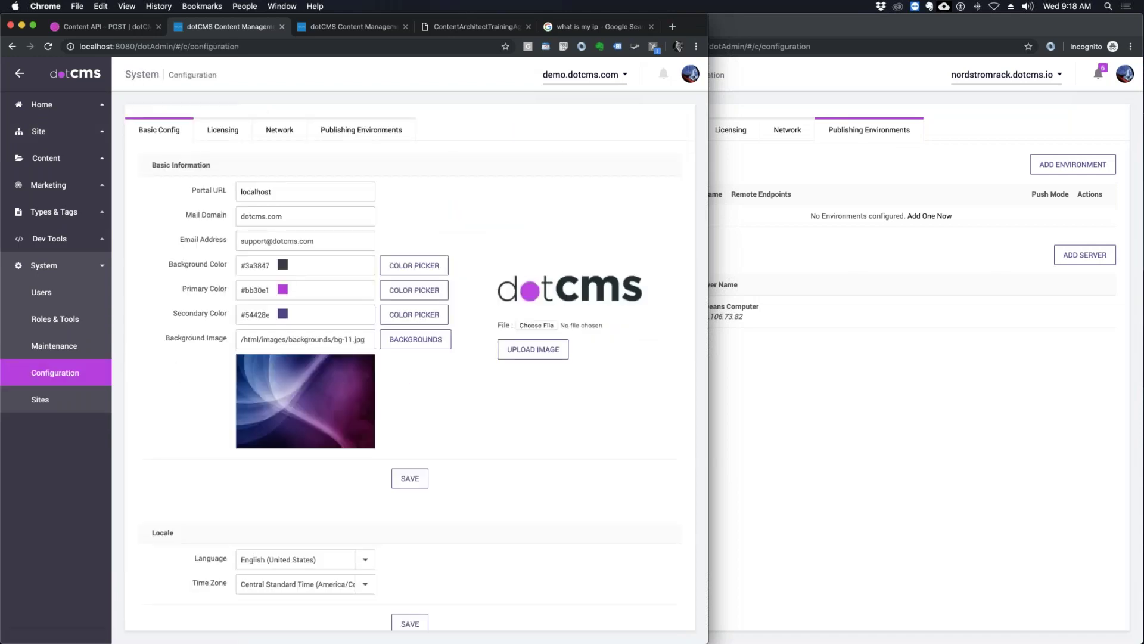
{"action": "left_click", "coordinate": [352, 130]}
{"action": "left_click", "coordinate": [308, 221]}
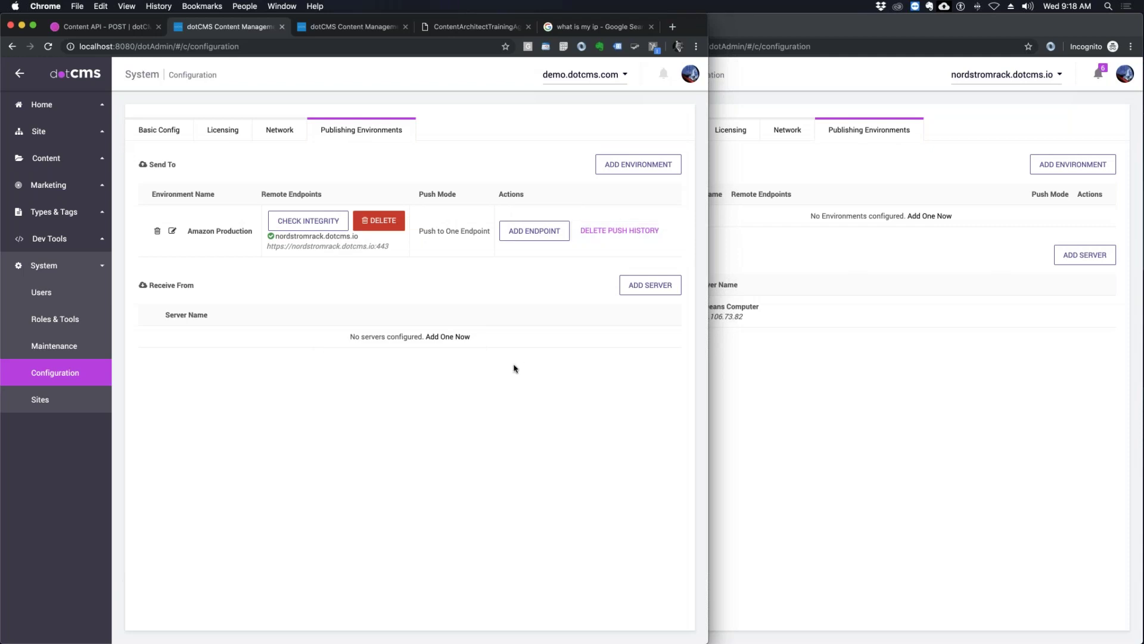
- Search the nordstromrack content types for 'mov'
{"action": "left_click", "coordinate": [846, 356]}
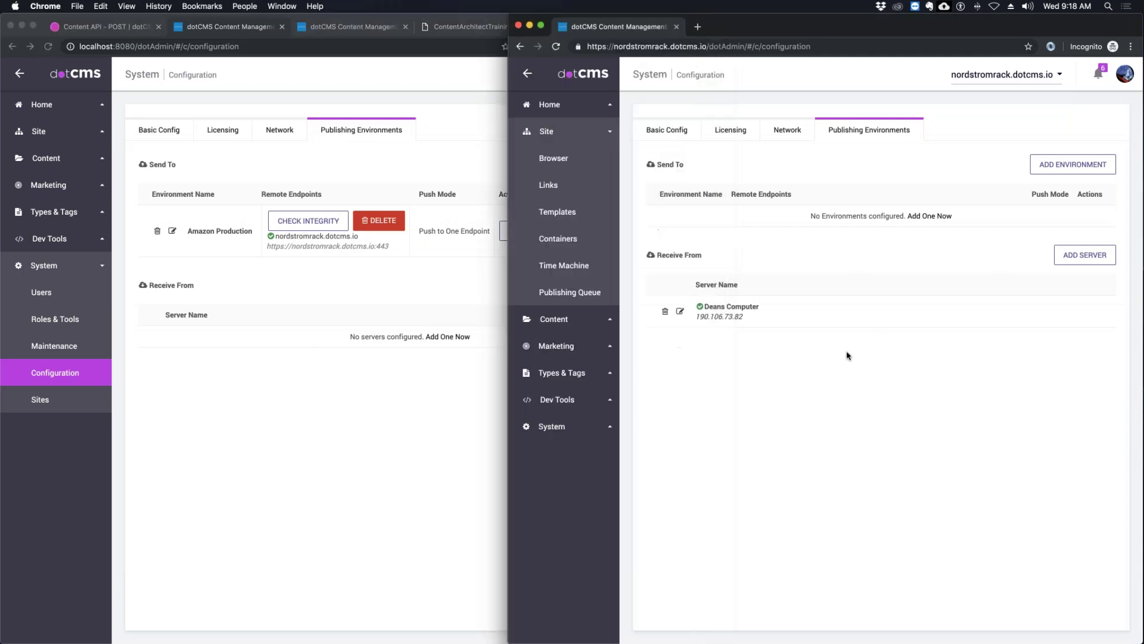
{"action": "left_click", "coordinate": [570, 374]}
{"action": "left_click", "coordinate": [564, 238]}
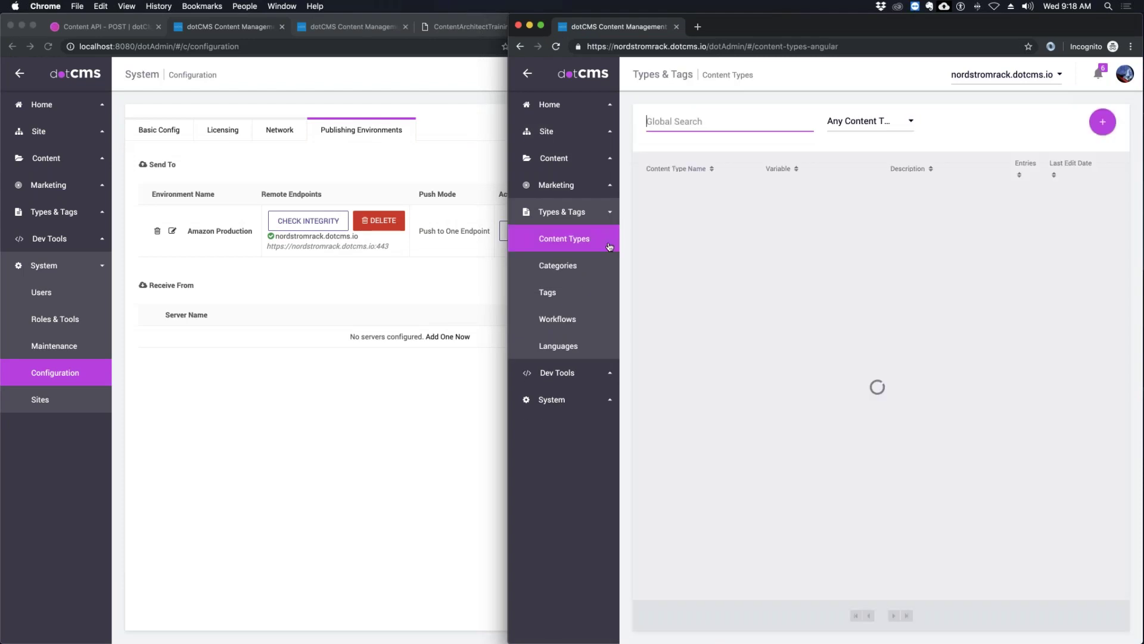
{"action": "left_click", "coordinate": [695, 119]}
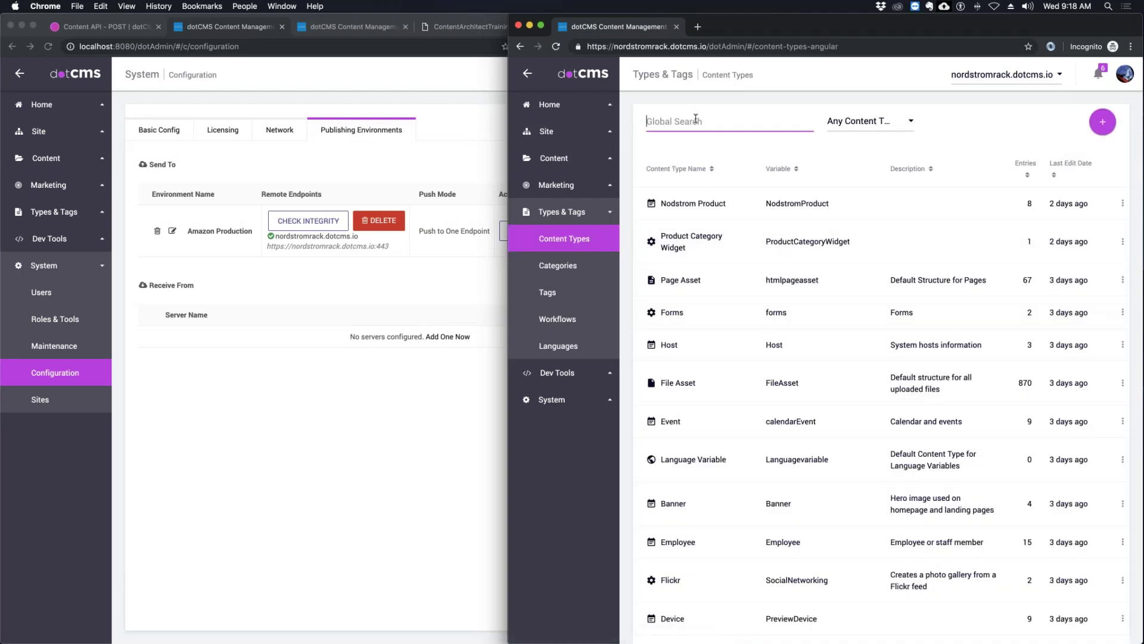
{"action": "type", "text": "mov"}
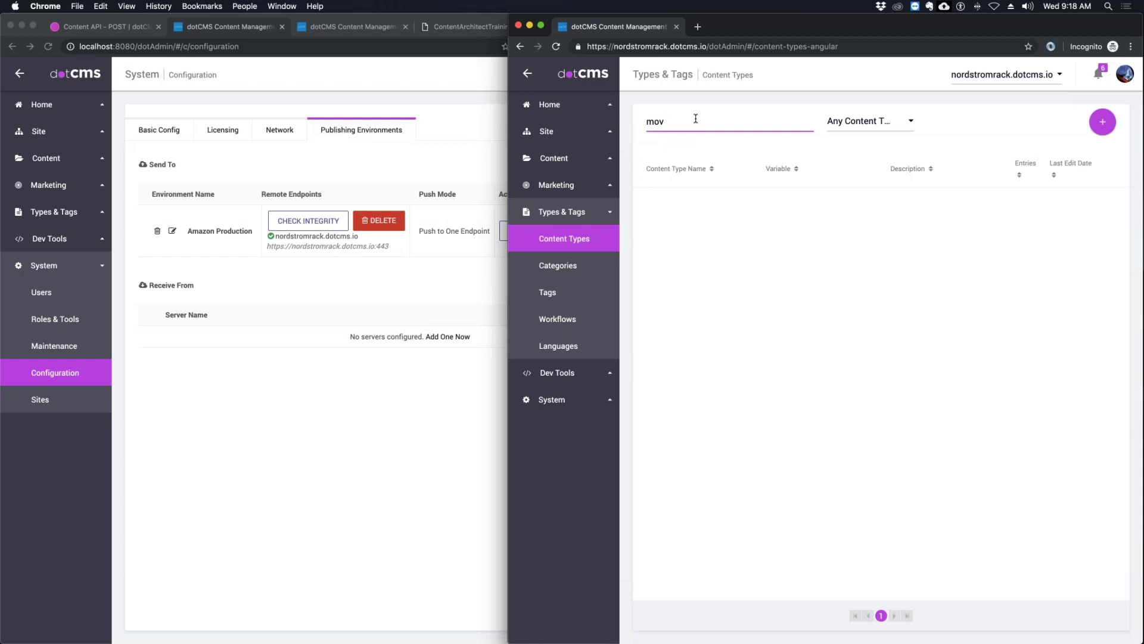
- Open Content > Search on the local demo.dotcms.com site
{"action": "left_click", "coordinate": [209, 453]}
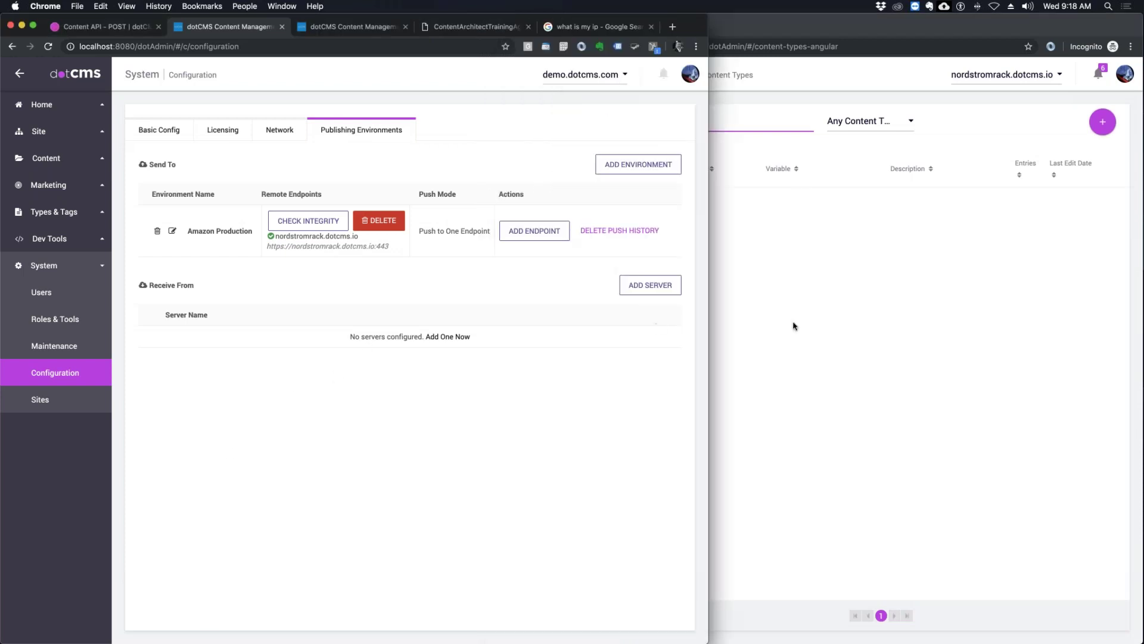
{"action": "left_click", "coordinate": [858, 335]}
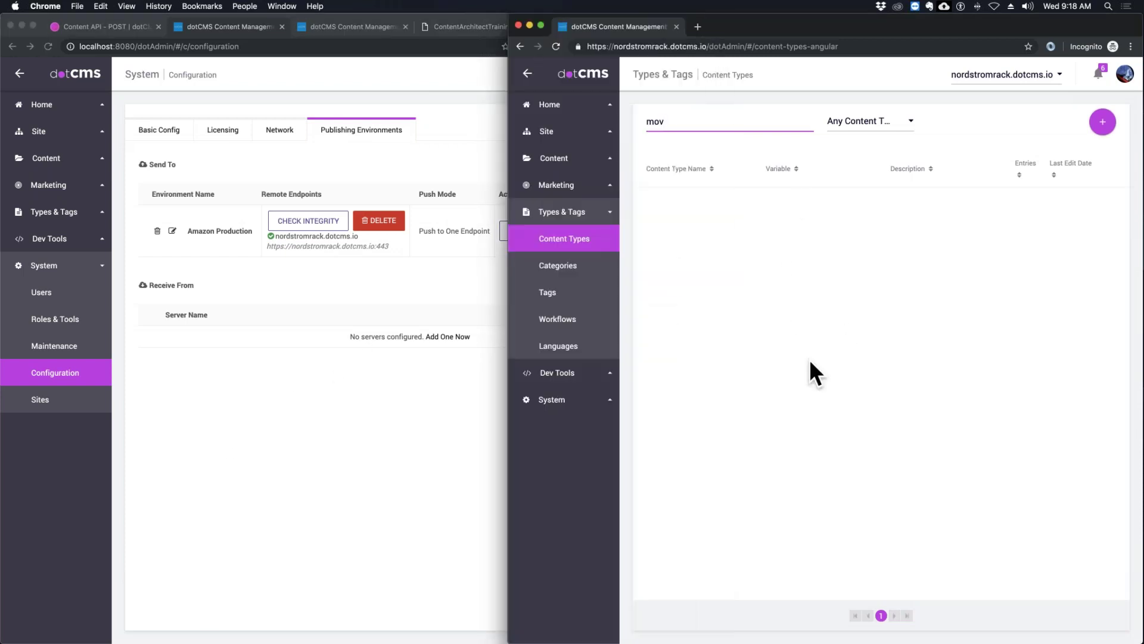
{"action": "left_click", "coordinate": [410, 469]}
{"action": "left_click", "coordinate": [37, 132]}
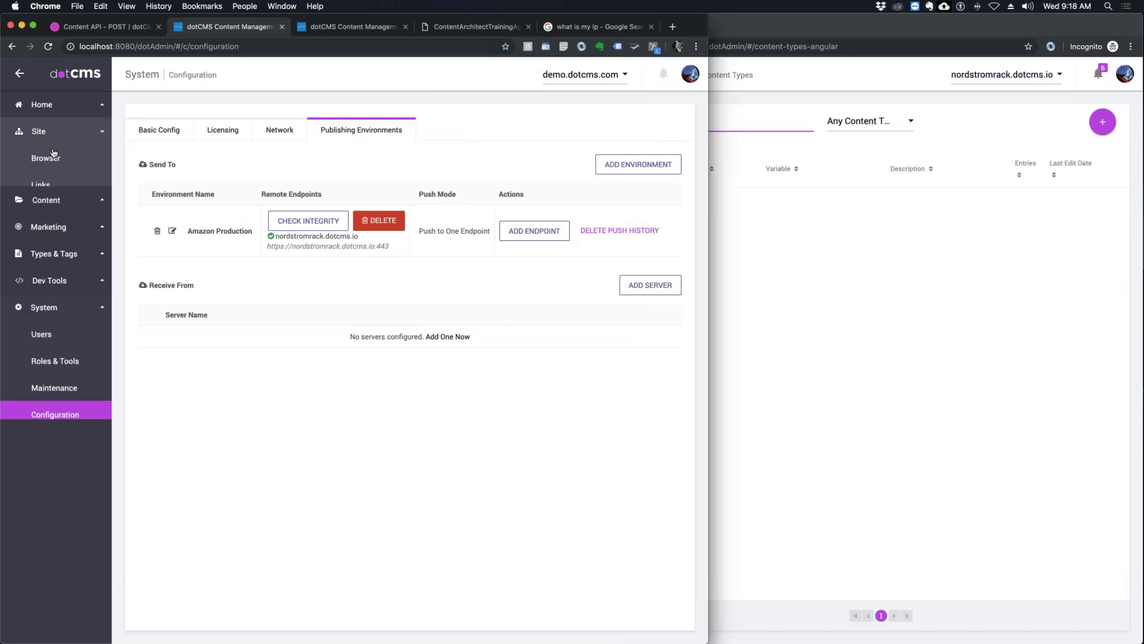
{"action": "left_click", "coordinate": [48, 319]}
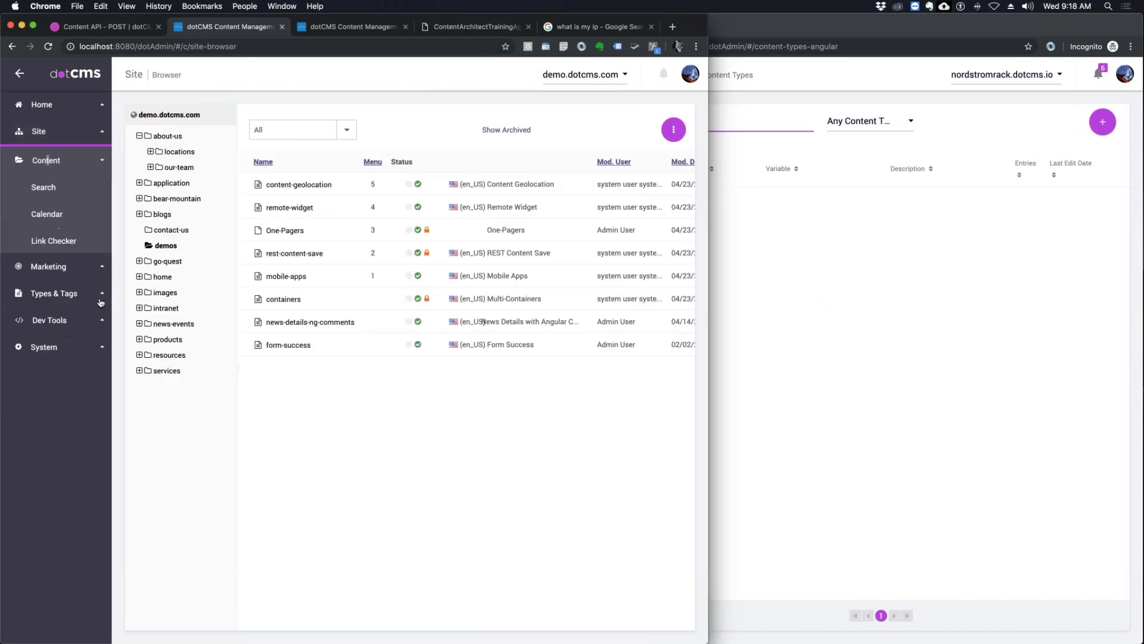
{"action": "left_click", "coordinate": [52, 186]}
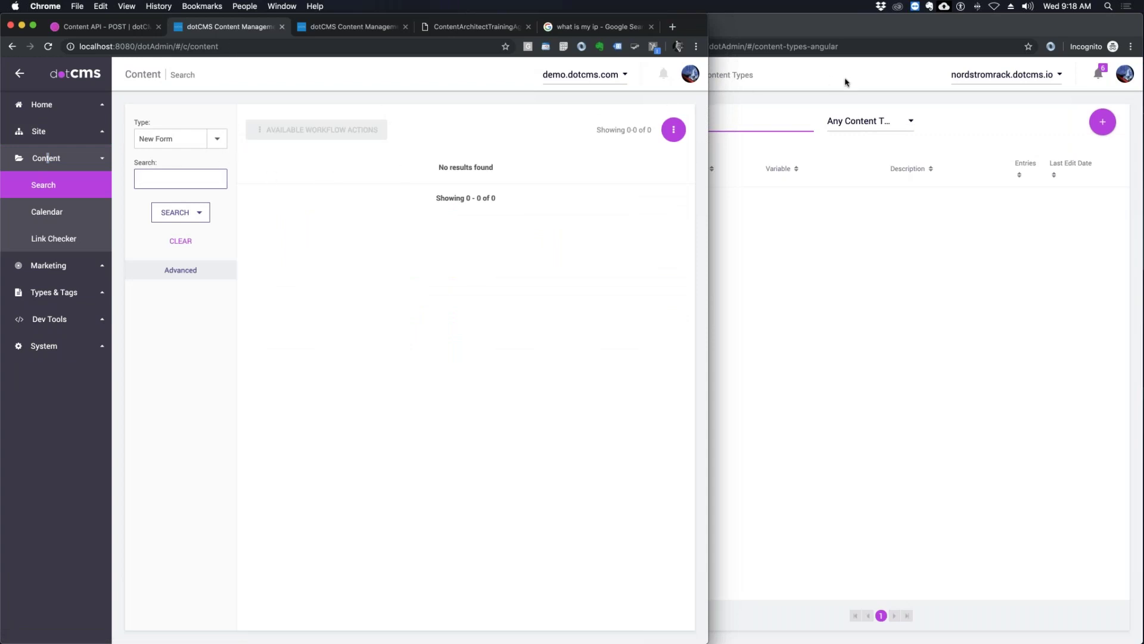
{"action": "left_click", "coordinate": [727, 264]}
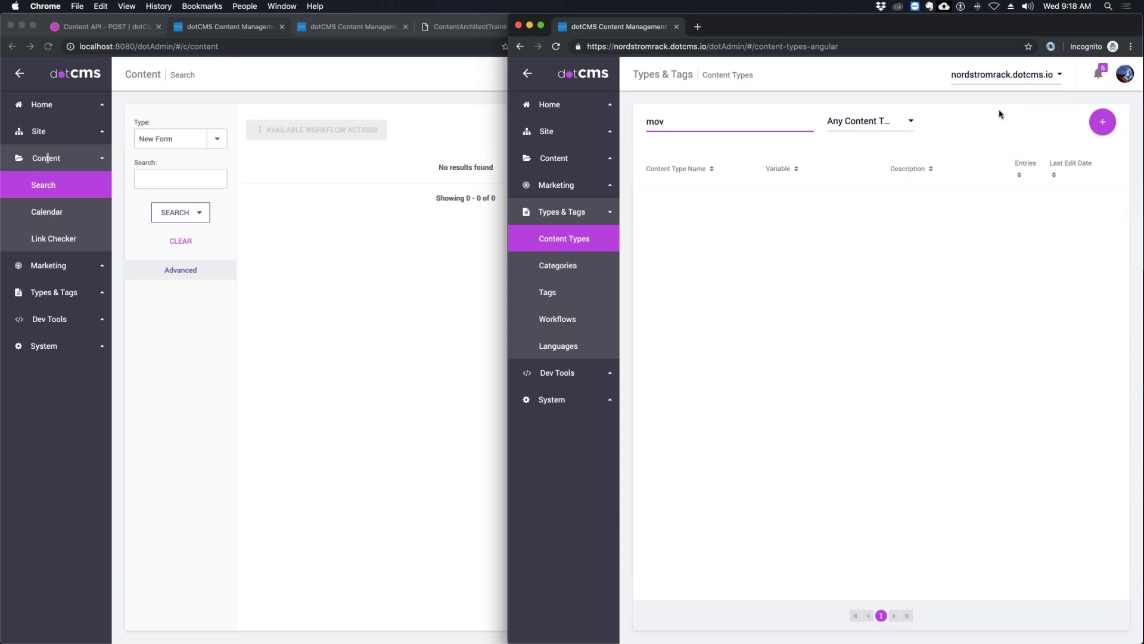
{"action": "left_click", "coordinate": [459, 301]}
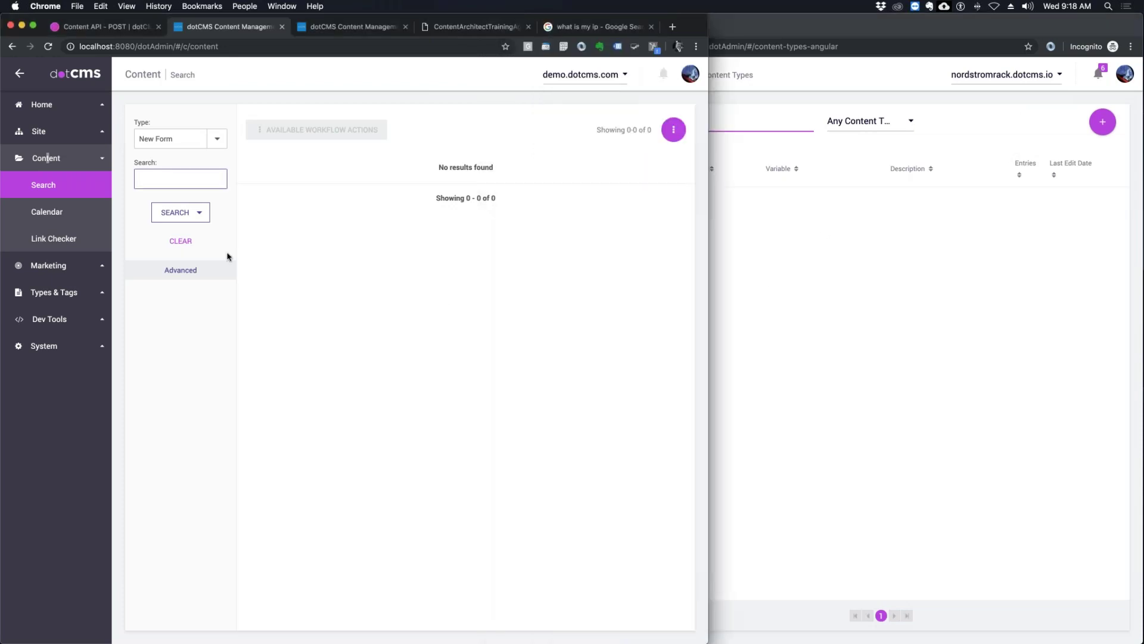
- Filter to Movies, open and close the Godzilla: King of the Monsters (2019) editor, then select it
{"action": "left_click", "coordinate": [158, 143]}
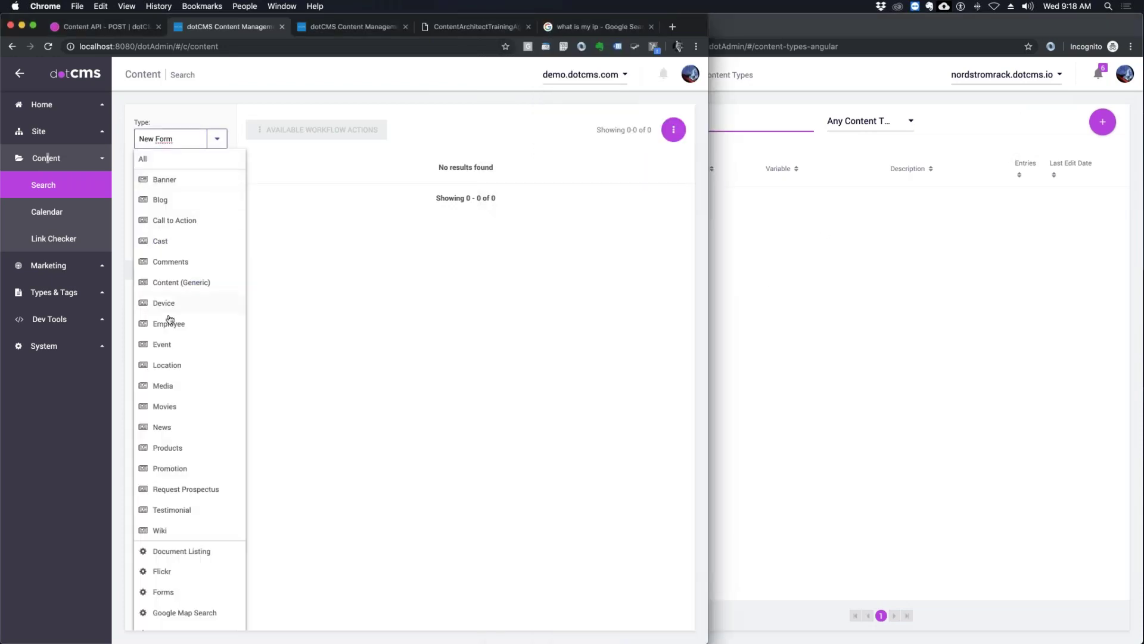
{"action": "left_click", "coordinate": [174, 407]}
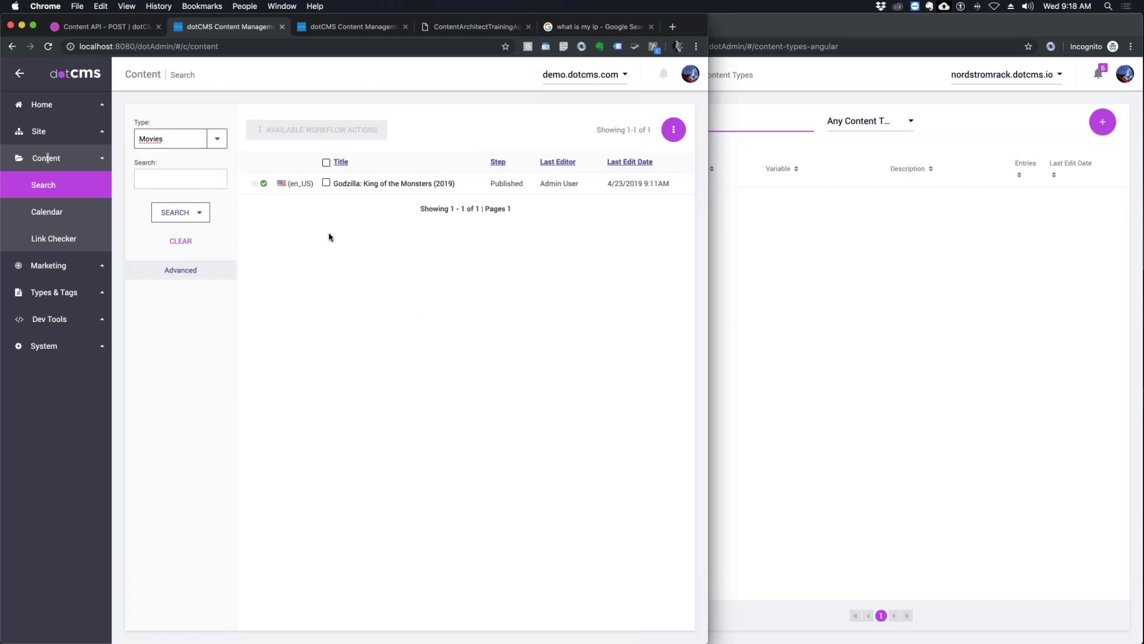
{"action": "left_click", "coordinate": [326, 184]}
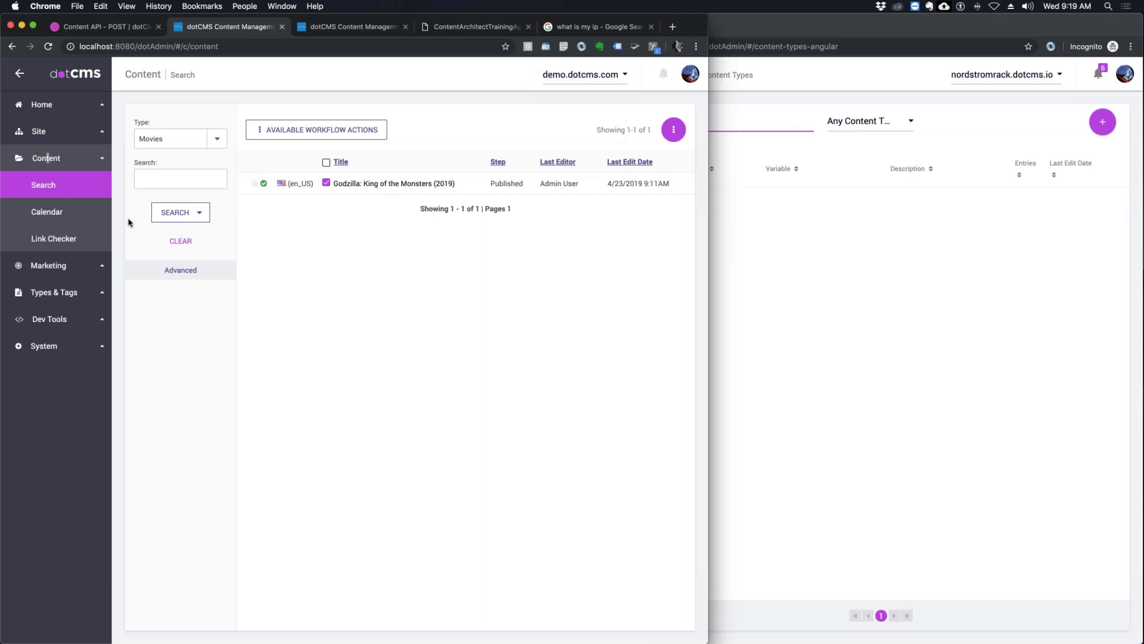
{"action": "left_click", "coordinate": [393, 184]}
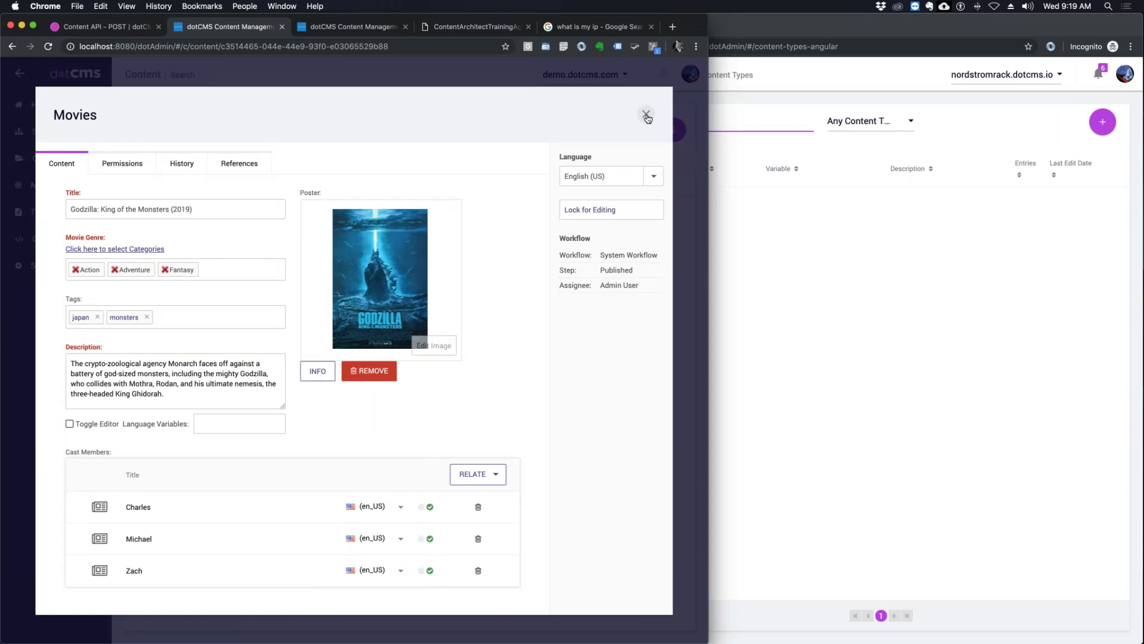
{"action": "left_click", "coordinate": [647, 116]}
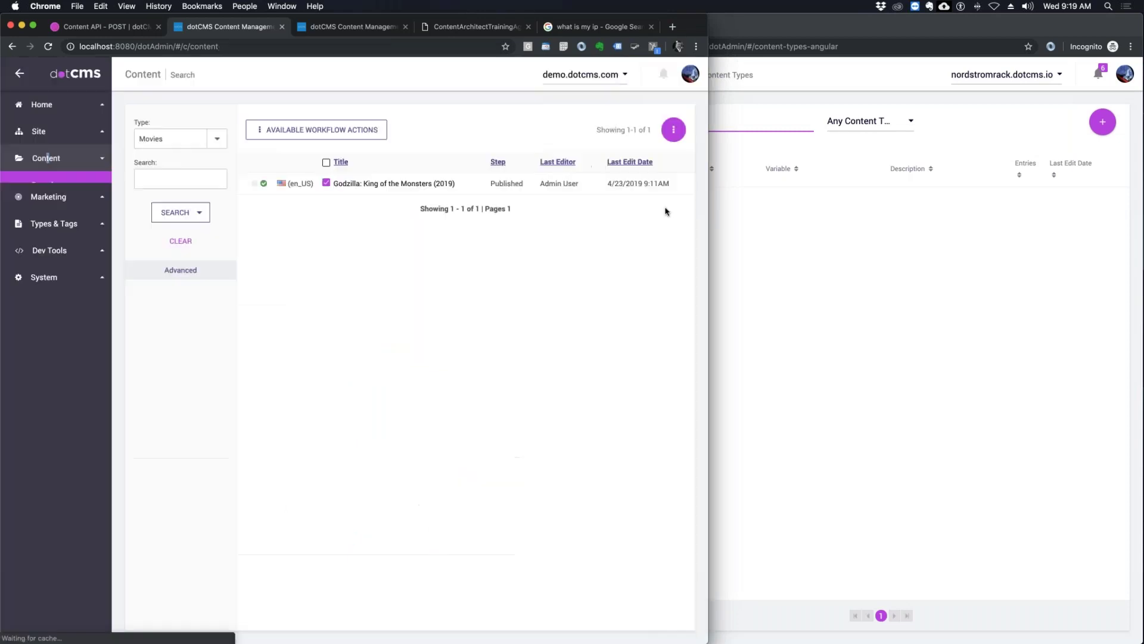
{"action": "left_click", "coordinate": [327, 183]}
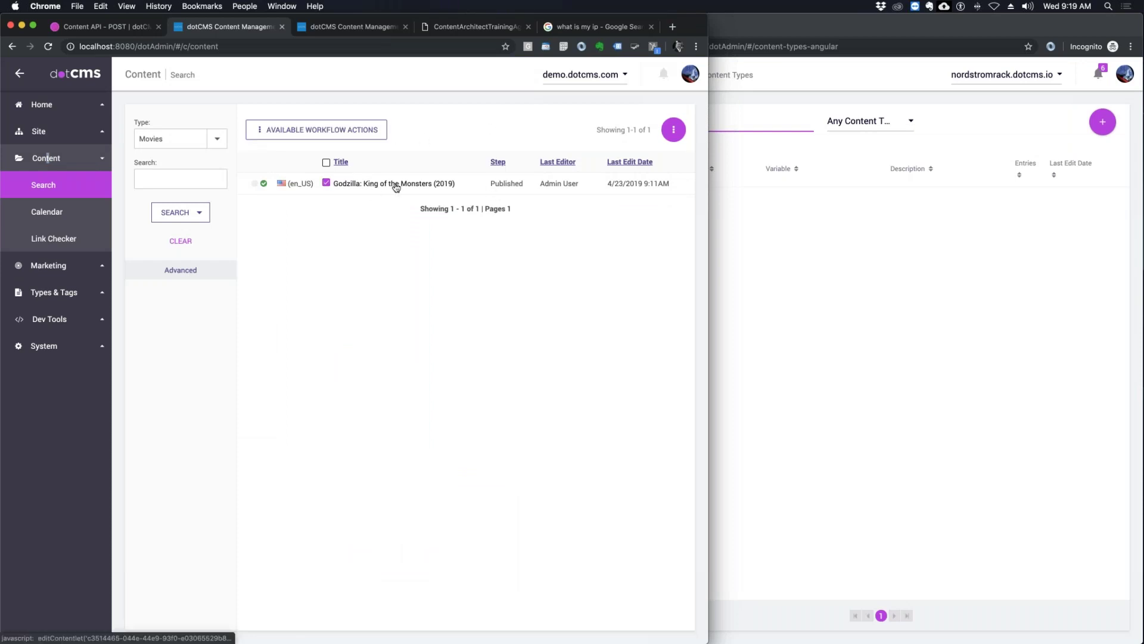
- Open Push Publish for Godzilla, review the Amazon Production target, and choose Remove
{"action": "left_click", "coordinate": [336, 130]}
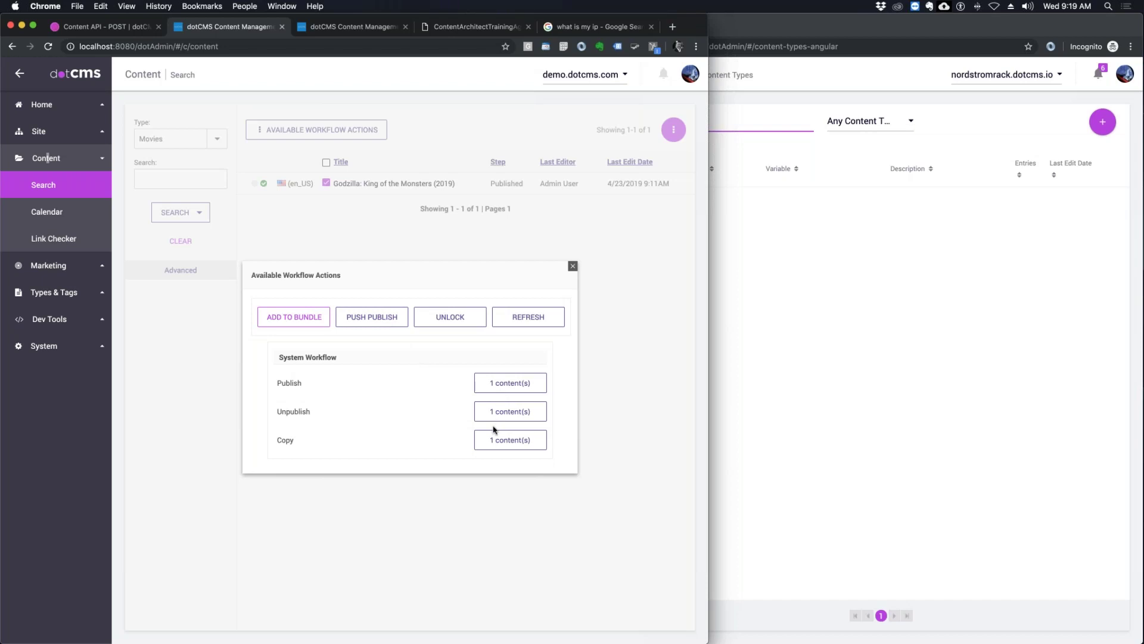
{"action": "left_click", "coordinate": [376, 320]}
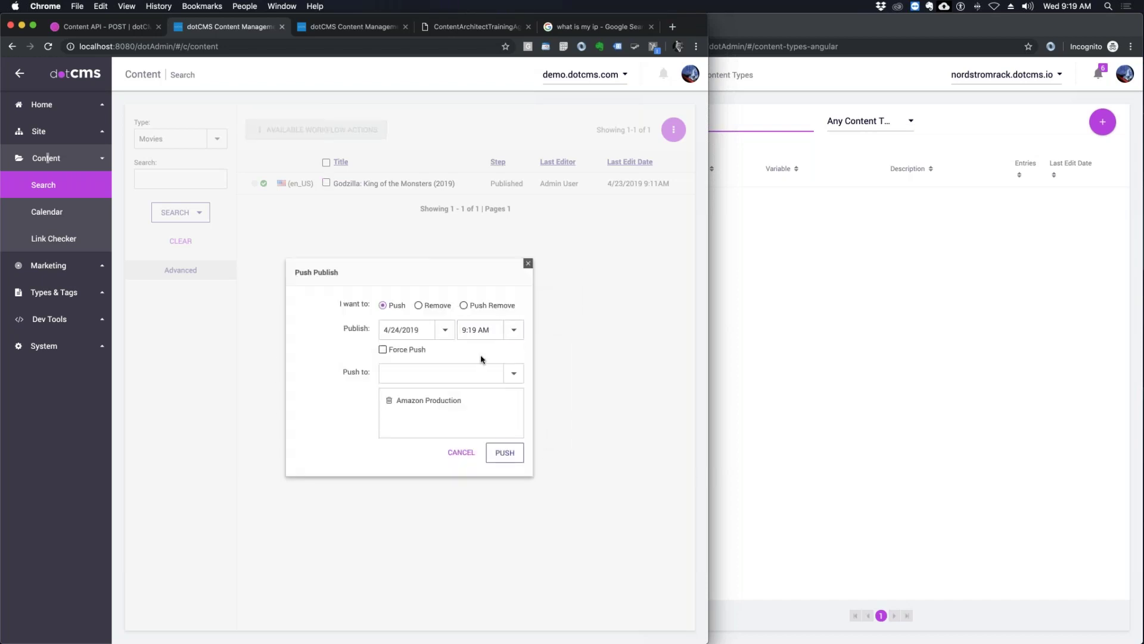
{"action": "left_click_drag", "start_coordinate": [465, 405], "coordinate": [395, 400]}
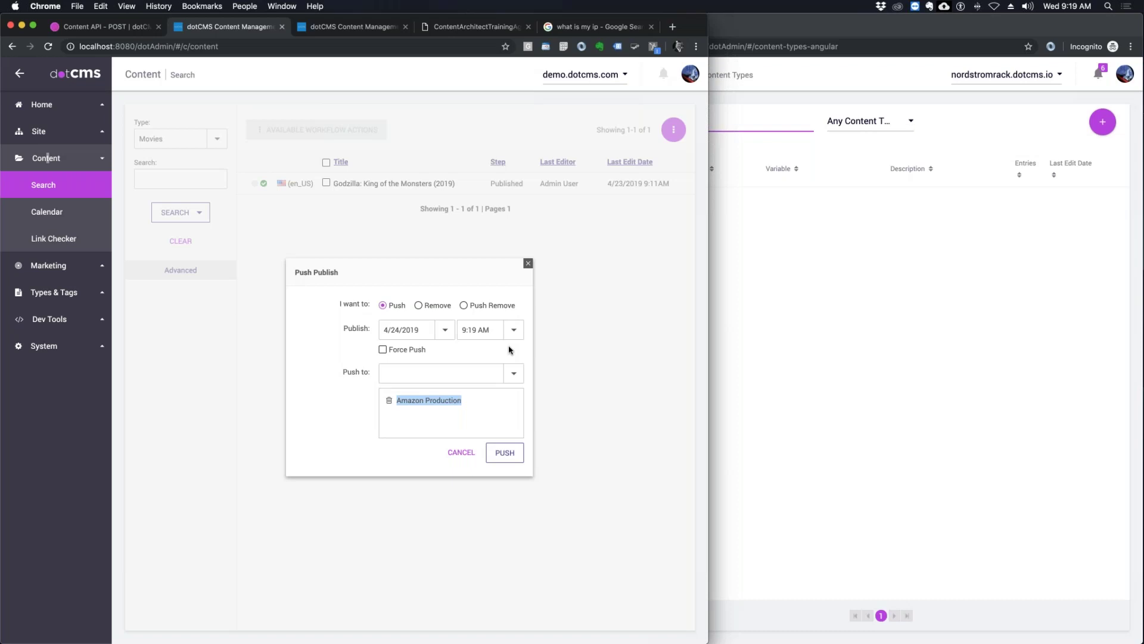
{"action": "left_click", "coordinate": [514, 373]}
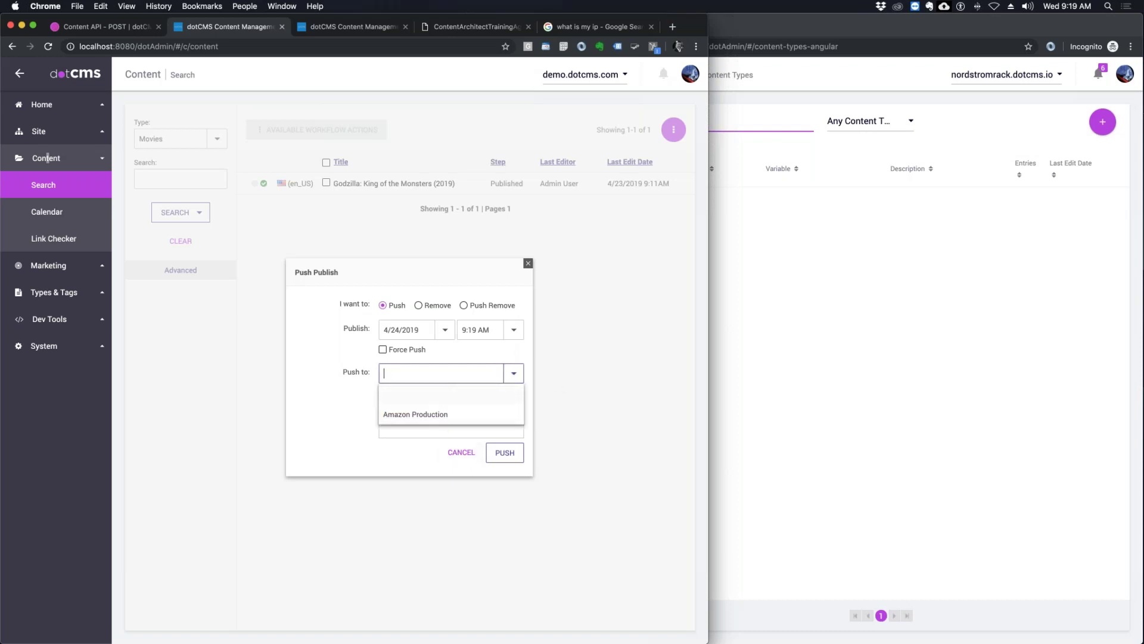
{"action": "left_click_drag", "start_coordinate": [455, 274], "coordinate": [454, 274]}
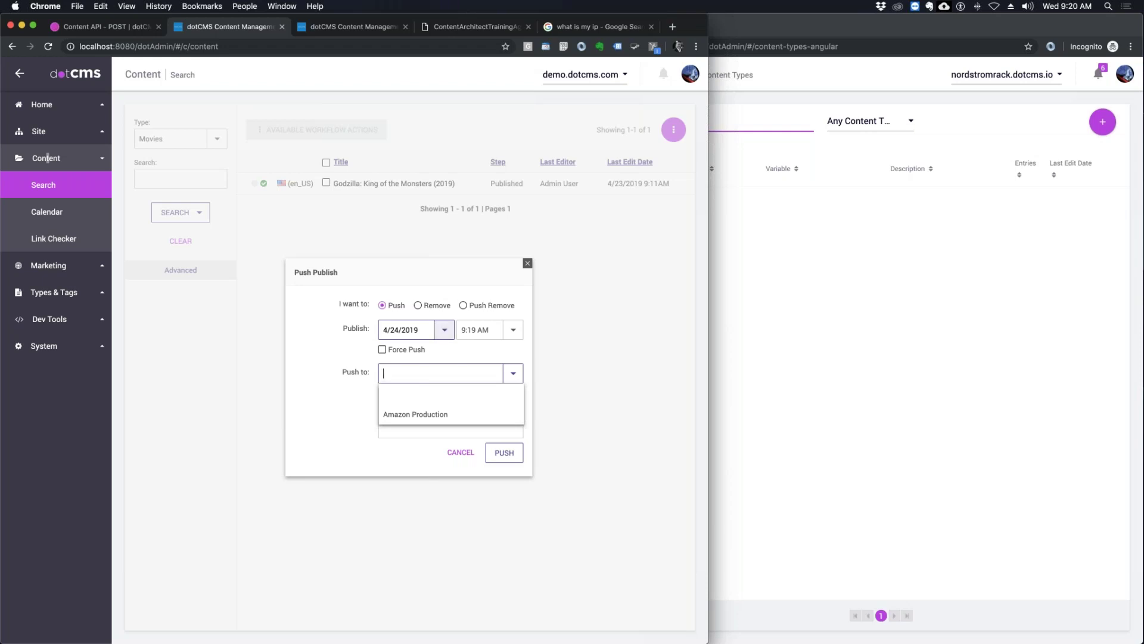
{"action": "left_click", "coordinate": [418, 305]}
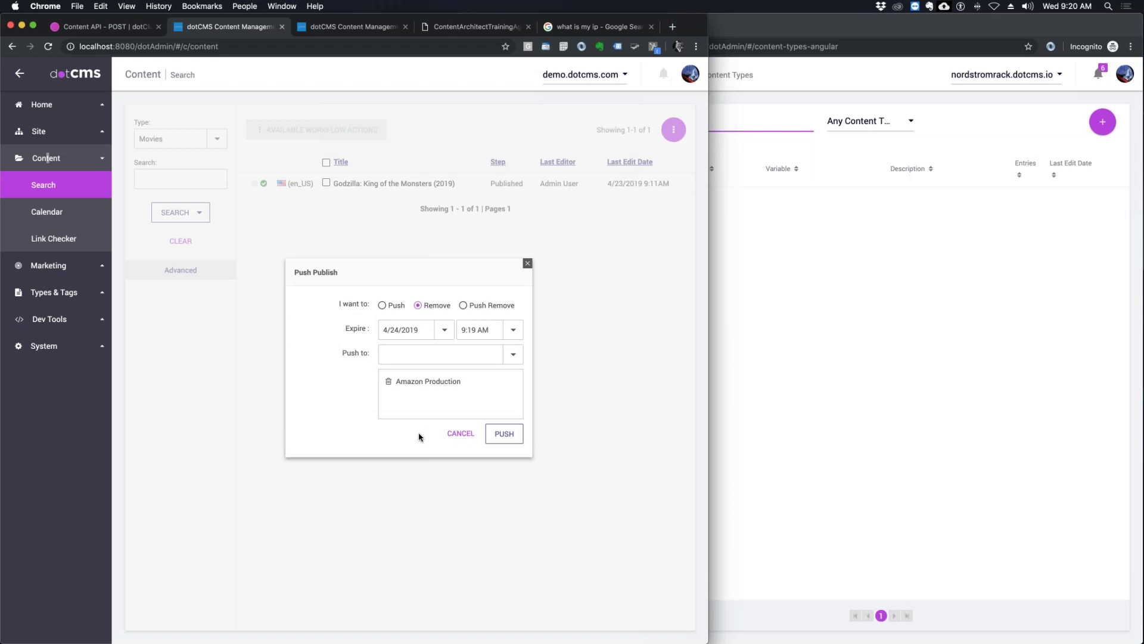
- Try Push Remove, check the publish and expire date pickers, revert to Push, and close the dialog
{"action": "left_click", "coordinate": [466, 306]}
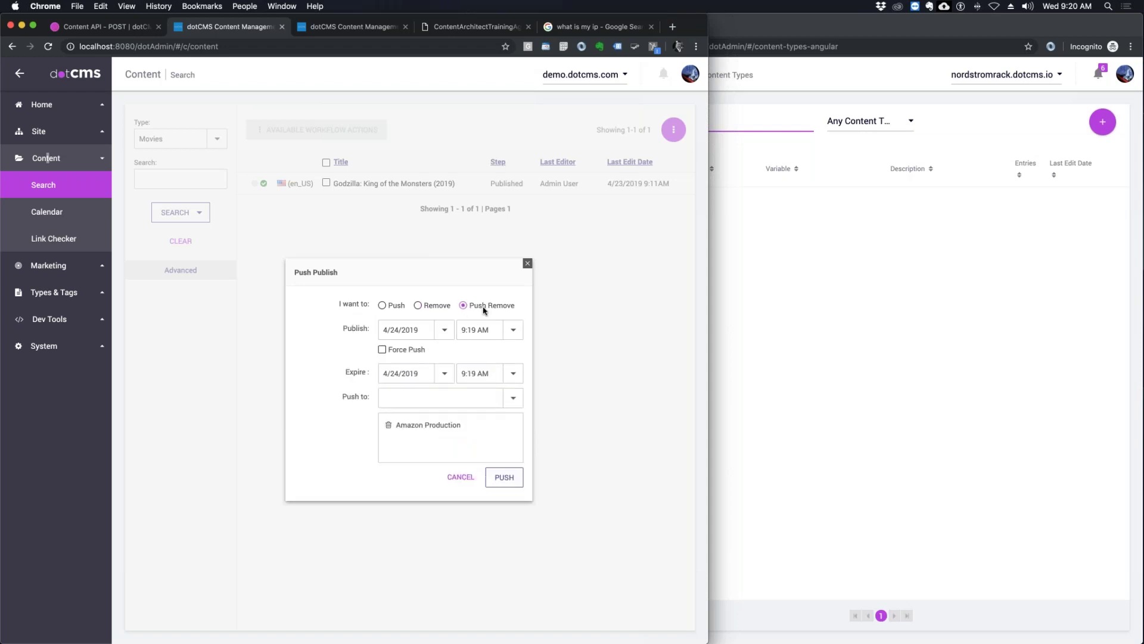
{"action": "left_click", "coordinate": [406, 330]}
{"action": "left_click", "coordinate": [445, 329]}
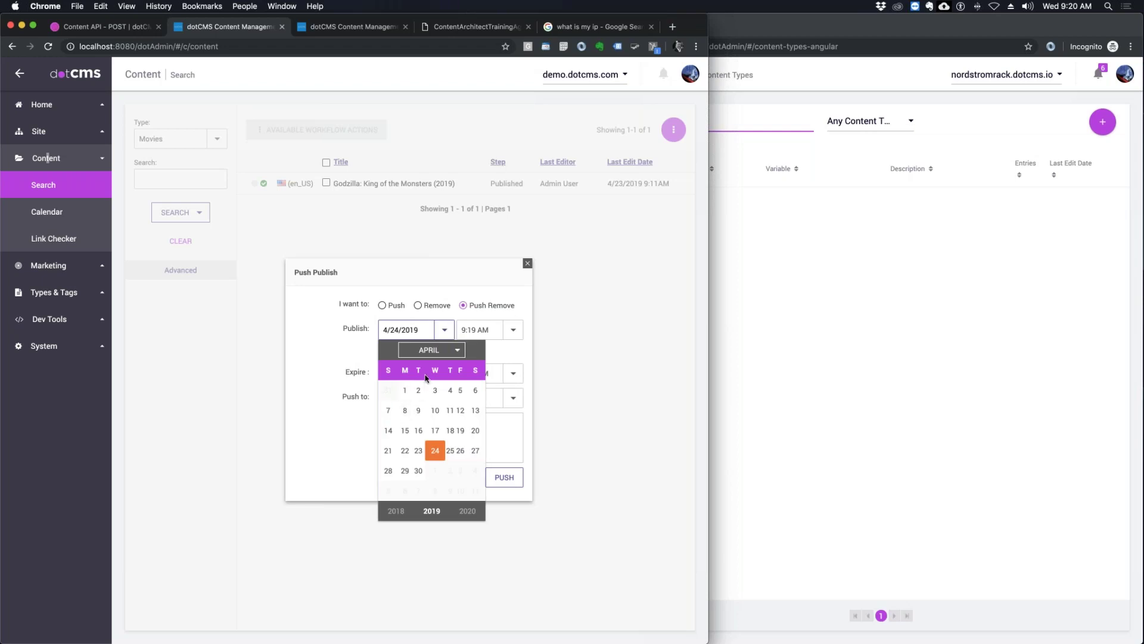
{"action": "left_click", "coordinate": [346, 343]}
{"action": "left_click", "coordinate": [451, 377]}
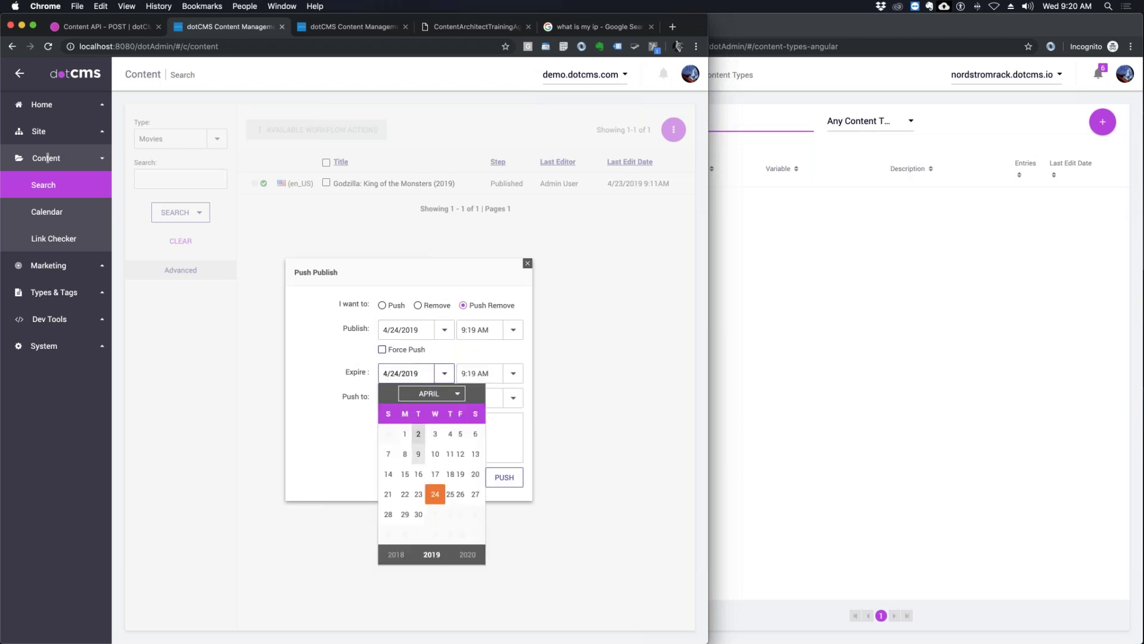
{"action": "key", "text": "Escape"}
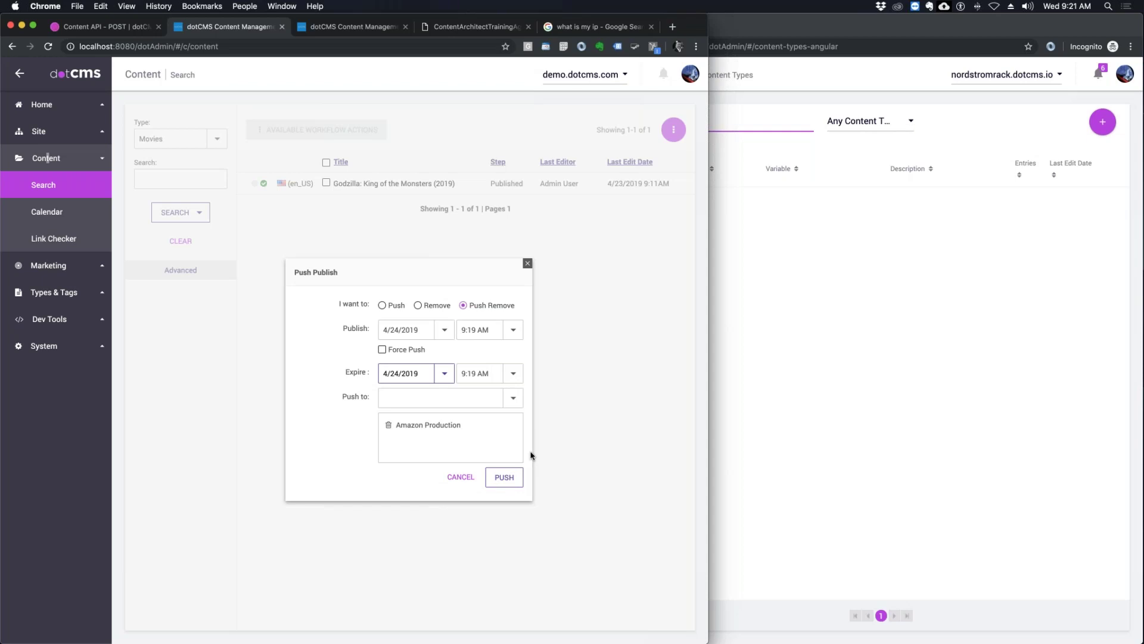
{"action": "left_click", "coordinate": [382, 305]}
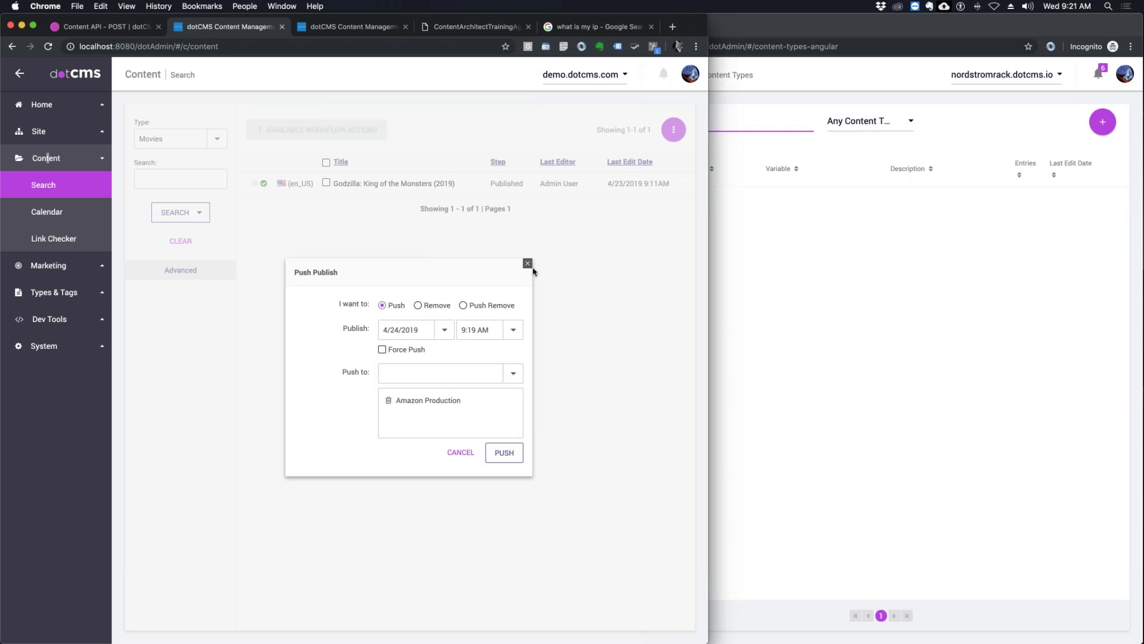
{"action": "left_click", "coordinate": [528, 266]}
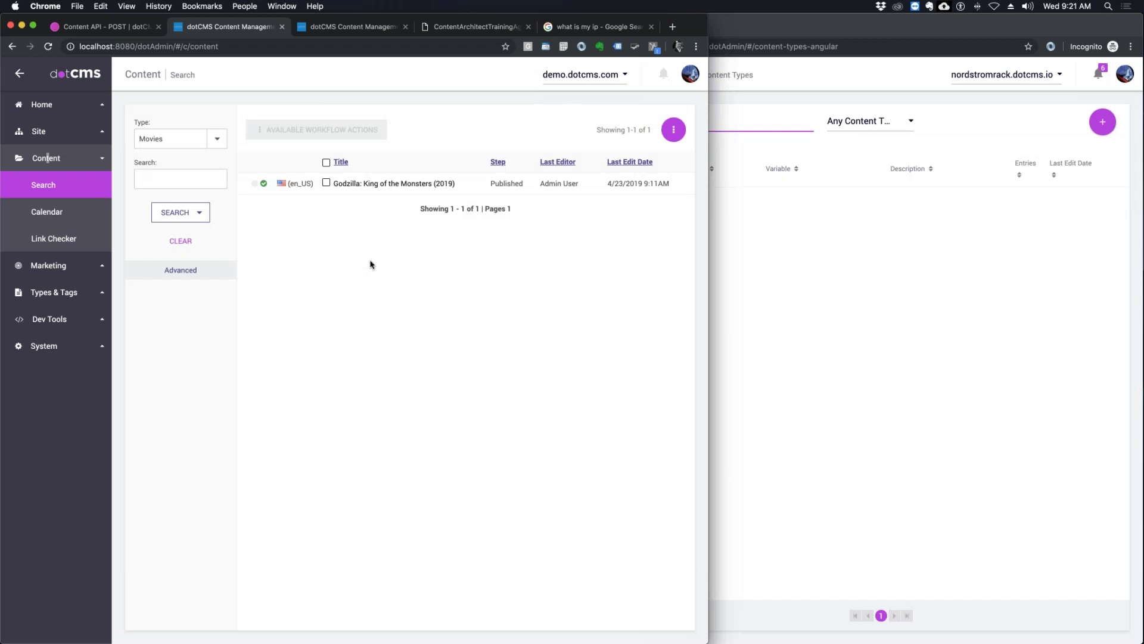
- Push publish the Godzilla movie and see its pending bundle scheduled for 04/24/2019 09:21AM
{"action": "right_click", "coordinate": [352, 187]}
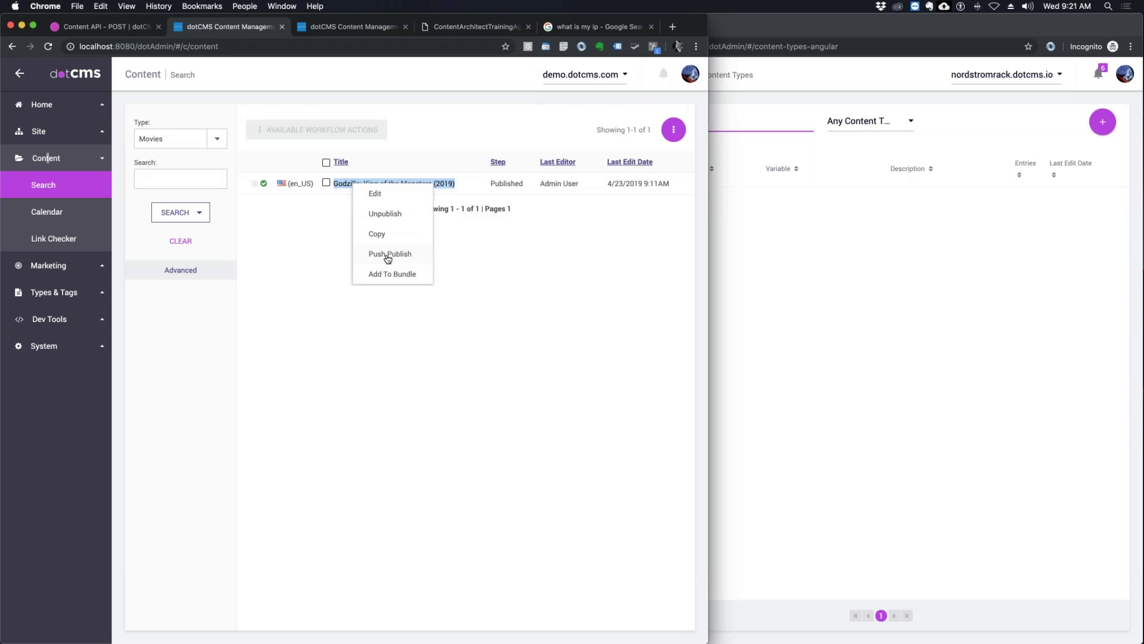
{"action": "left_click", "coordinate": [388, 256]}
{"action": "left_click", "coordinate": [504, 454]}
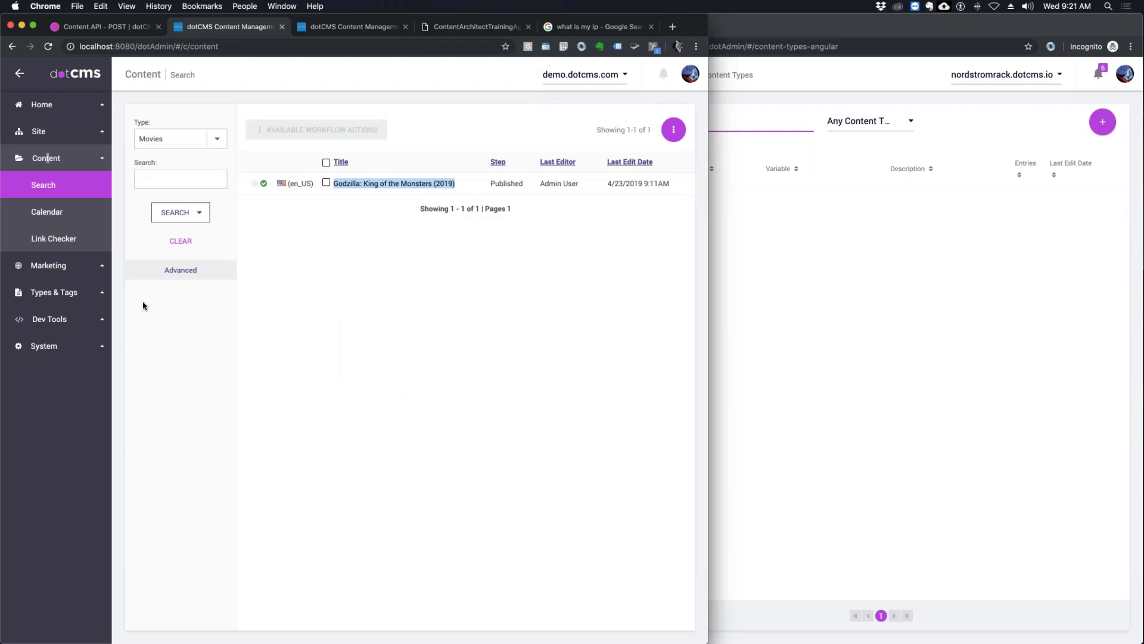
{"action": "left_click", "coordinate": [42, 131]}
{"action": "left_click", "coordinate": [63, 293]}
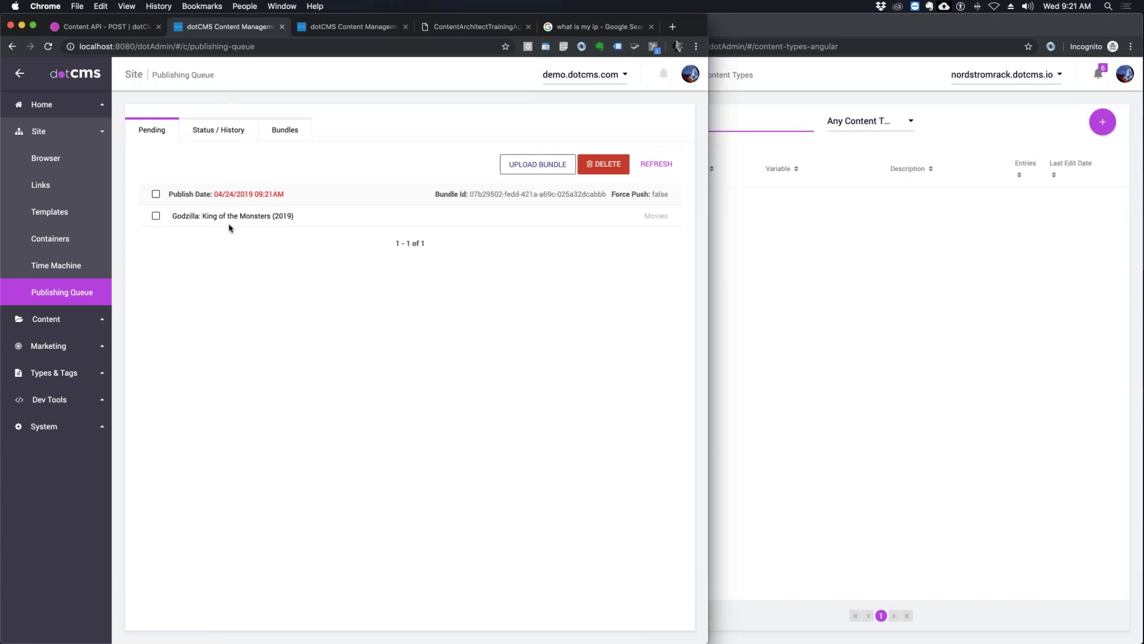
- Refresh Status / History so the Godzilla bundle moves from Bundle sent to Success
{"action": "left_click_drag", "start_coordinate": [304, 217], "coordinate": [170, 216]}
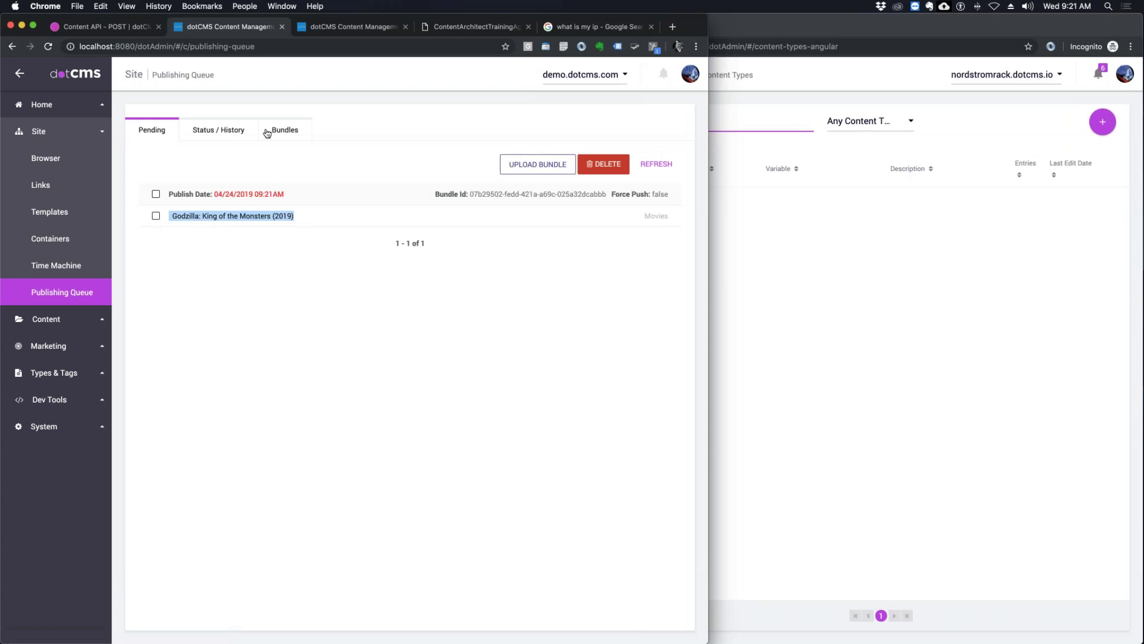
{"action": "left_click", "coordinate": [235, 130]}
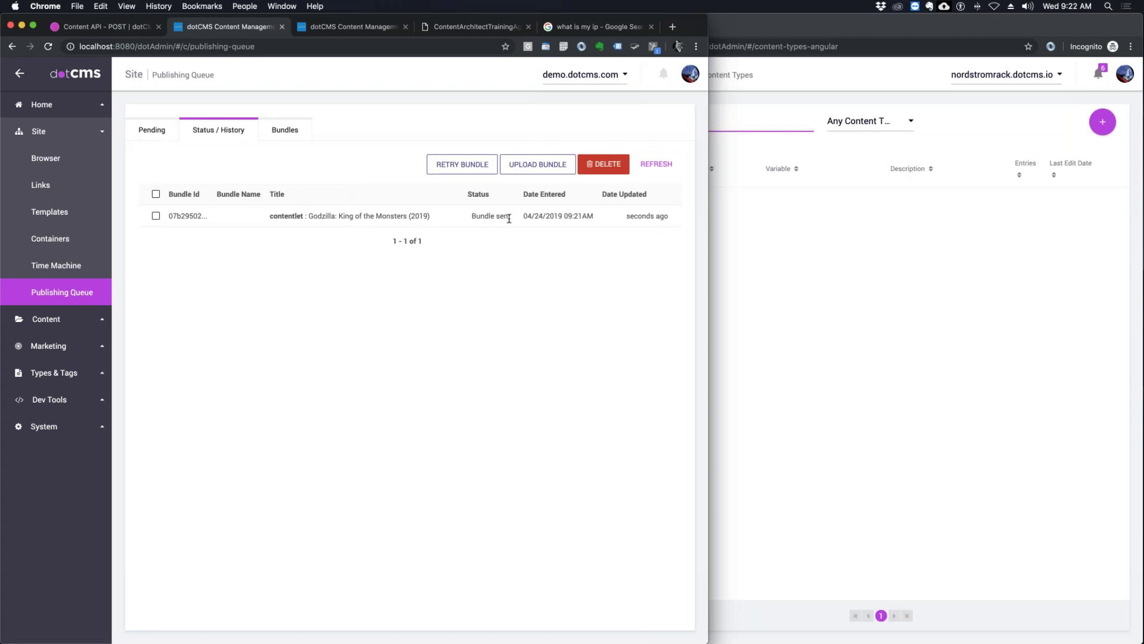
{"action": "triple_click", "coordinate": [487, 217]}
{"action": "left_click", "coordinate": [665, 167]}
- Check the Godzilla bundle detail, confirming the nordstromrack.dotcms.io push reported 'Everything ok'
{"action": "double_click", "coordinate": [491, 215]}
{"action": "left_click", "coordinate": [402, 218]}
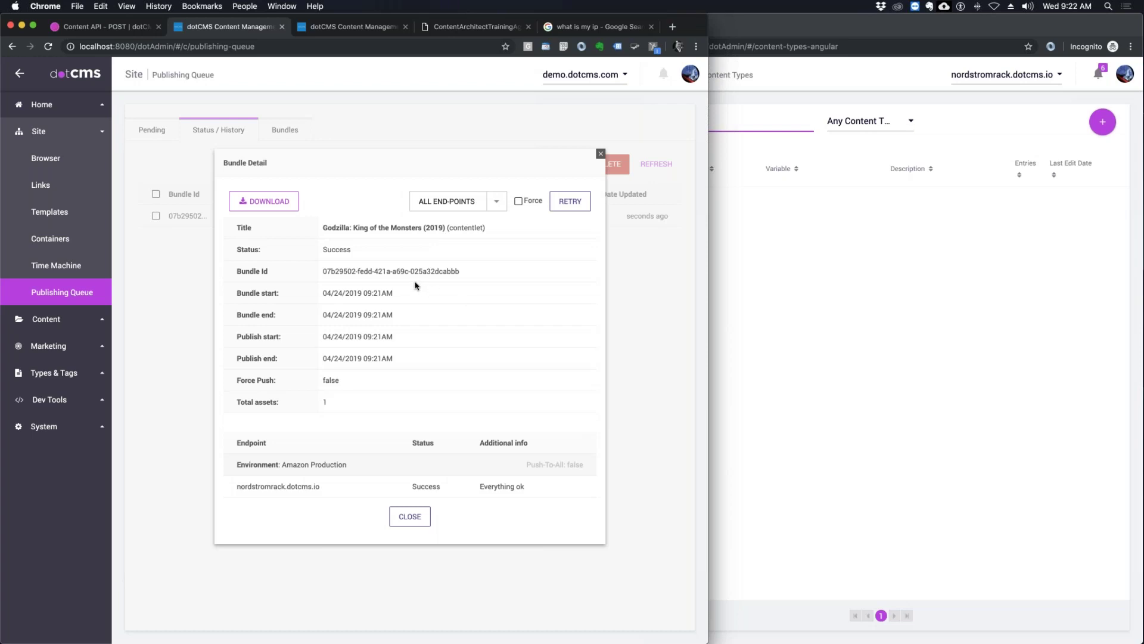
{"action": "left_click", "coordinate": [601, 153]}
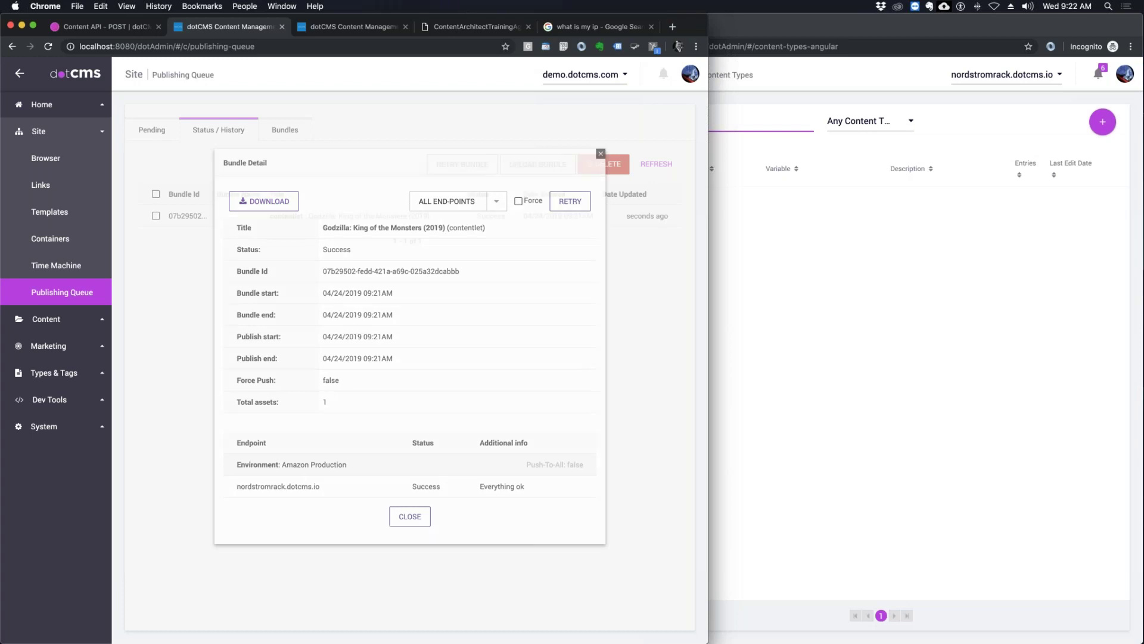
{"action": "left_click", "coordinate": [847, 275]}
- Reload the nordstromrack.dotcms.io site and open its Content Search
{"action": "double_click", "coordinate": [675, 123]}
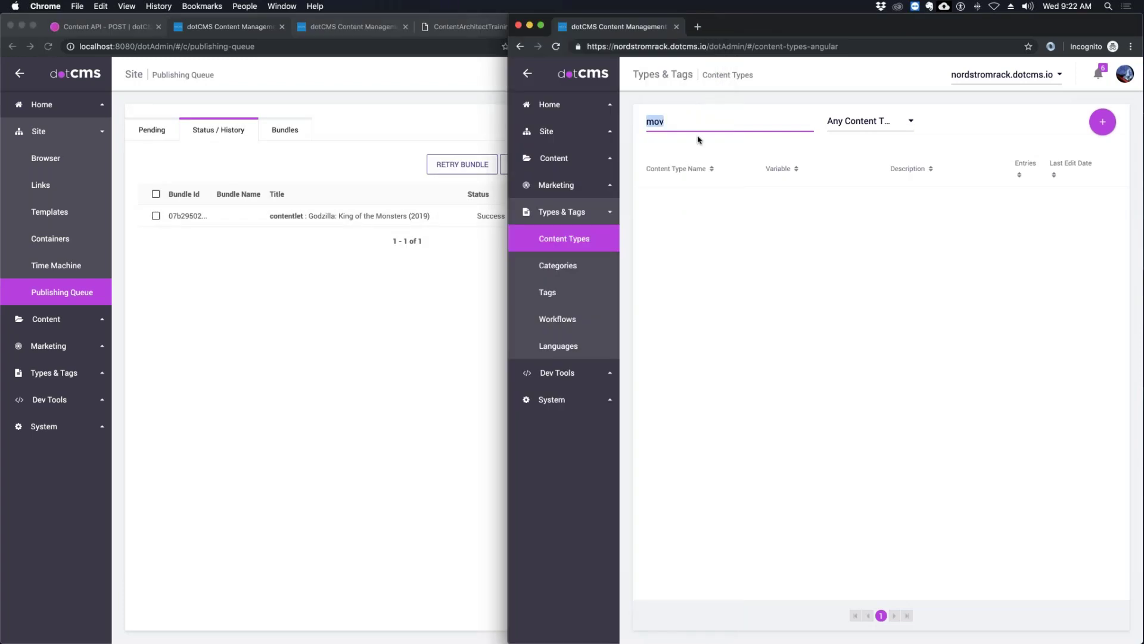
{"action": "key", "text": "super+r"}
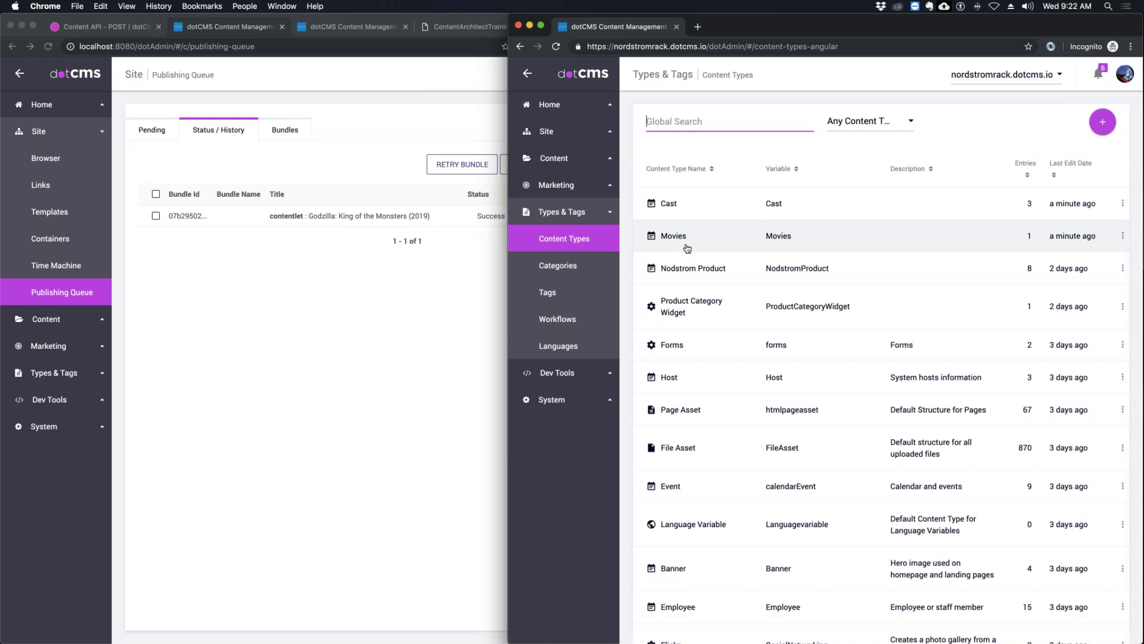
{"action": "left_click", "coordinate": [561, 160]}
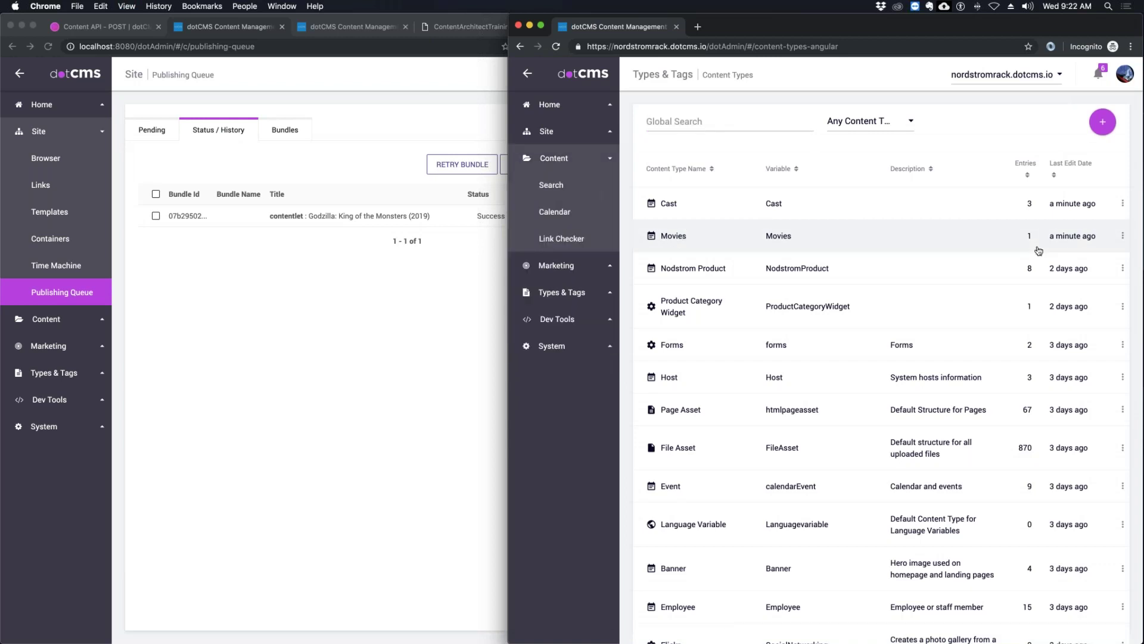
{"action": "left_click", "coordinate": [554, 186]}
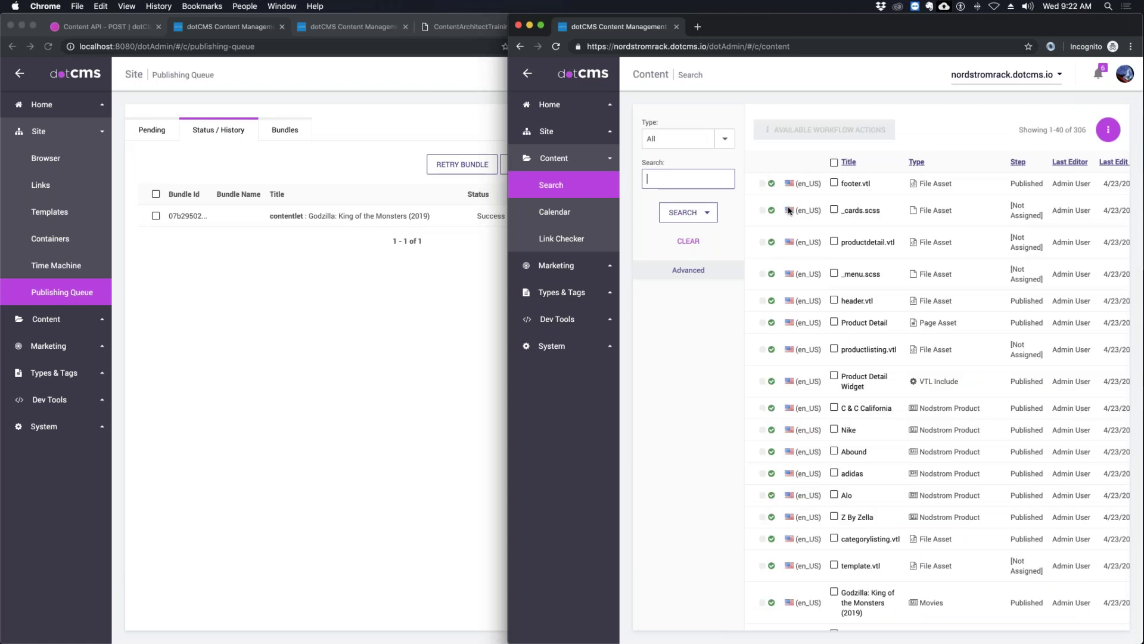
- Filter to Movies and confirm the Godzilla entry is Published with poster, genres and cast
{"action": "left_click", "coordinate": [723, 138]}
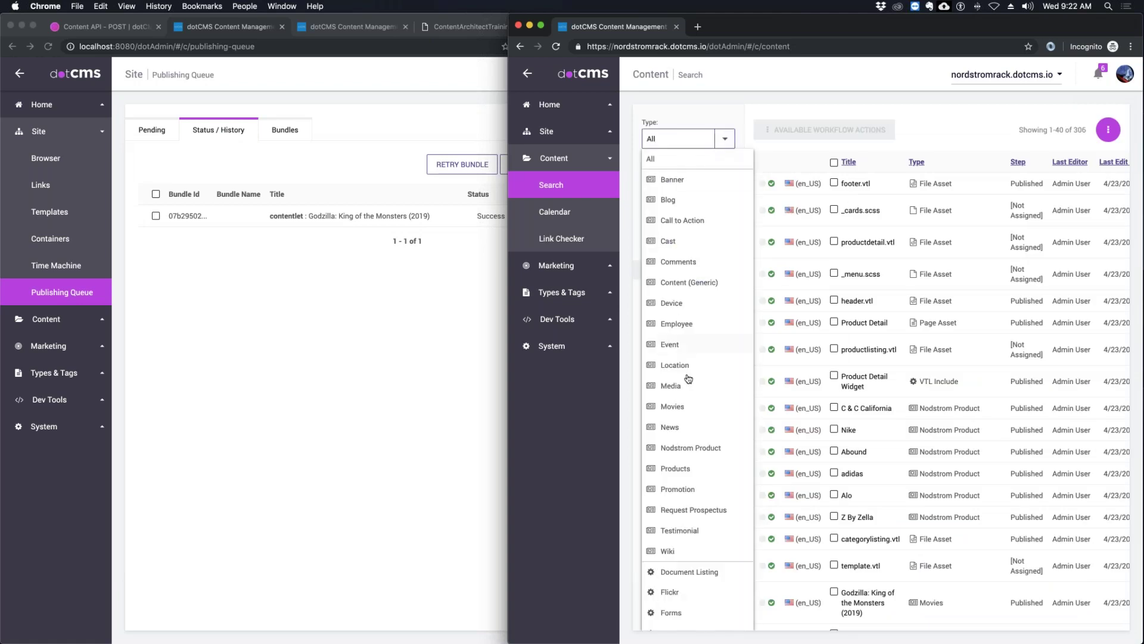
{"action": "left_click", "coordinate": [674, 406]}
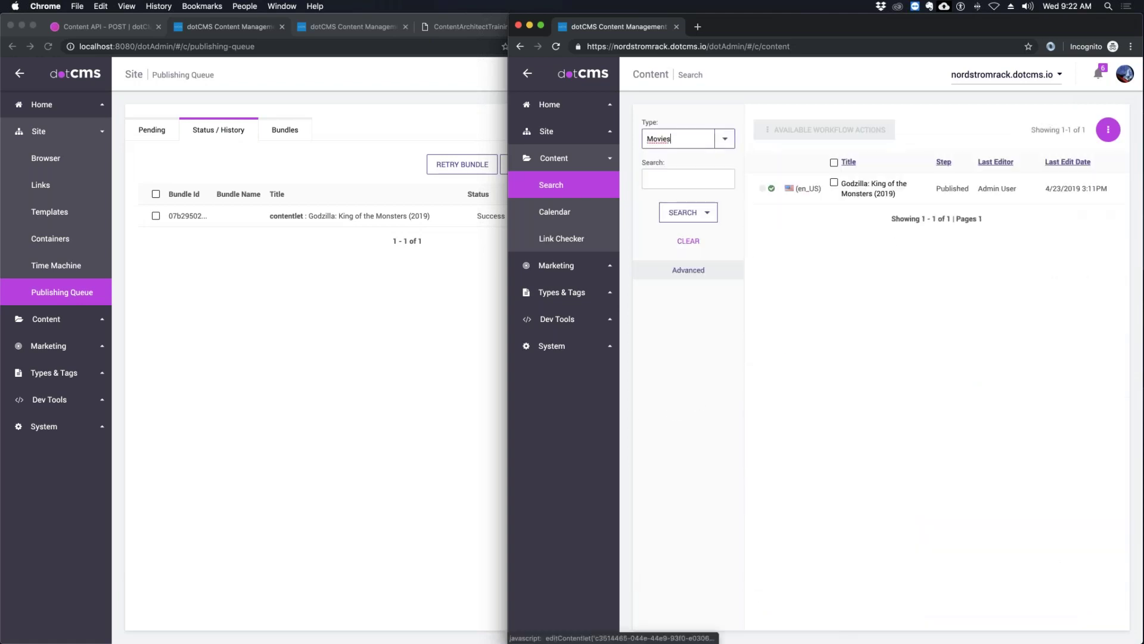
{"action": "left_click", "coordinate": [1104, 197]}
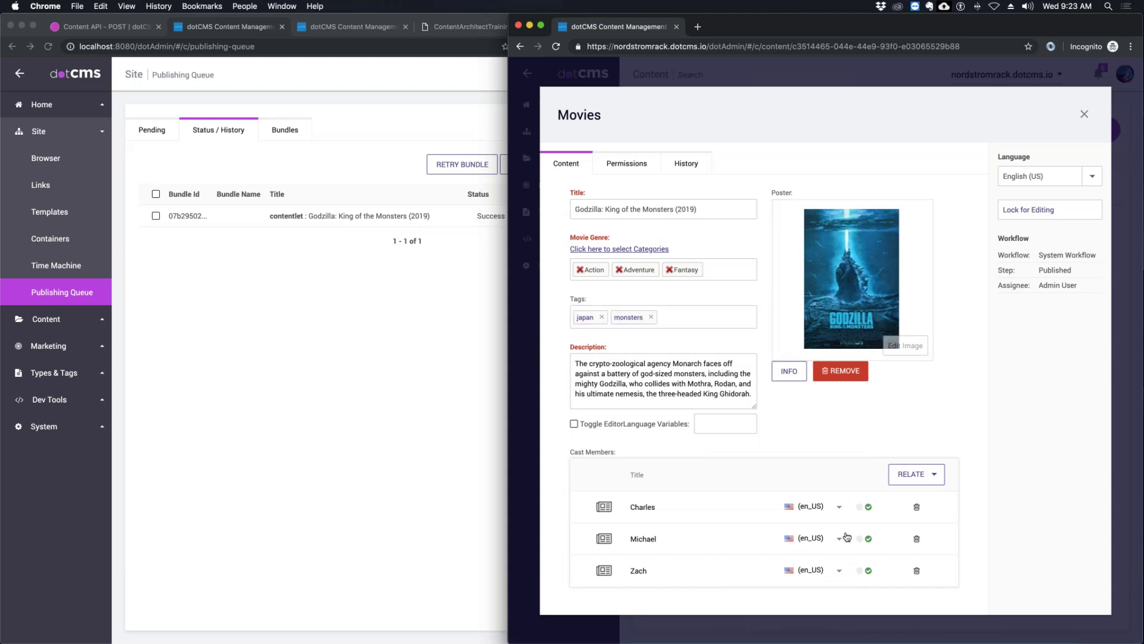
{"action": "left_click", "coordinate": [1085, 115]}
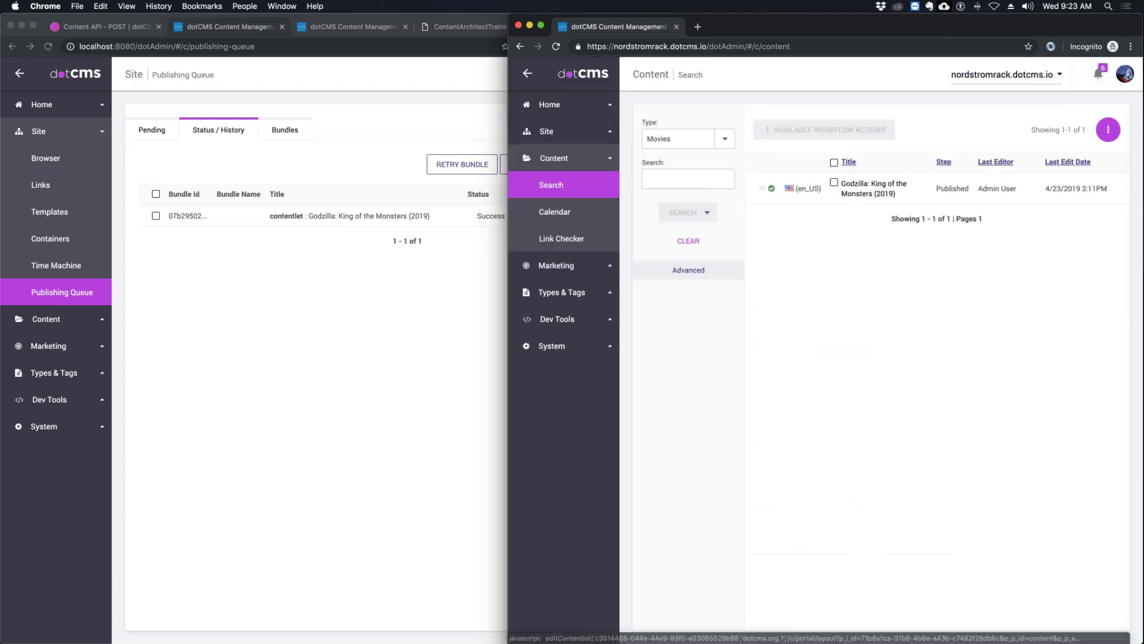
- Open the Categories list on the nordstromrack.dotcms.io site
{"action": "left_click", "coordinate": [576, 293]}
{"action": "left_click", "coordinate": [578, 239]}
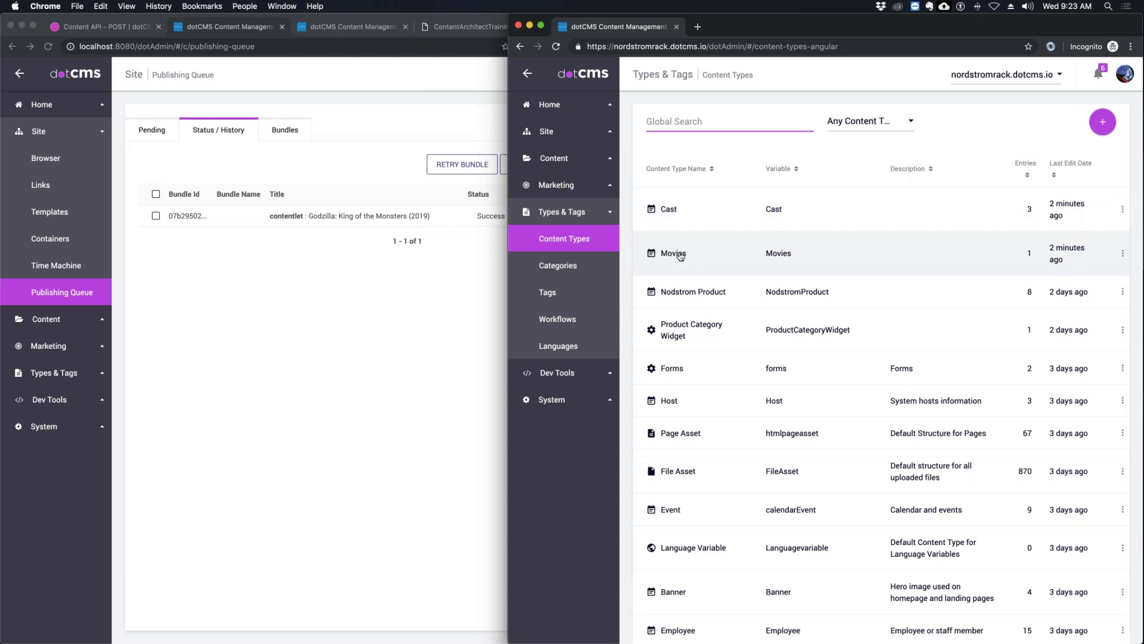
{"action": "left_click", "coordinate": [582, 267]}
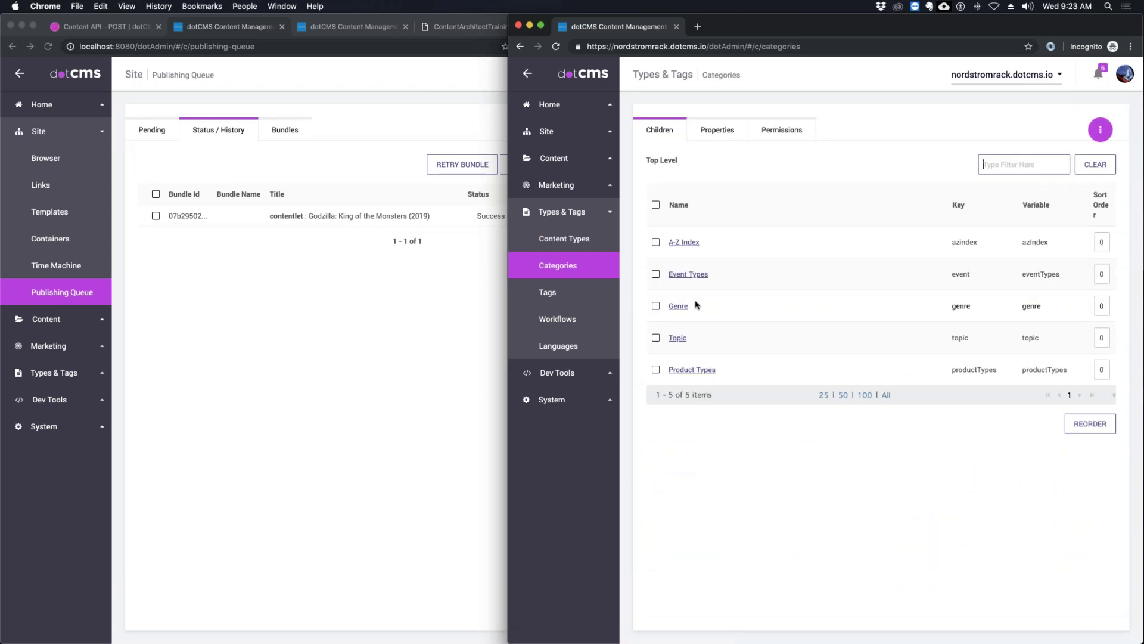
- On local demo.dotcms.com, open the Godzilla movie from the Movies content search
{"action": "left_click", "coordinate": [342, 256]}
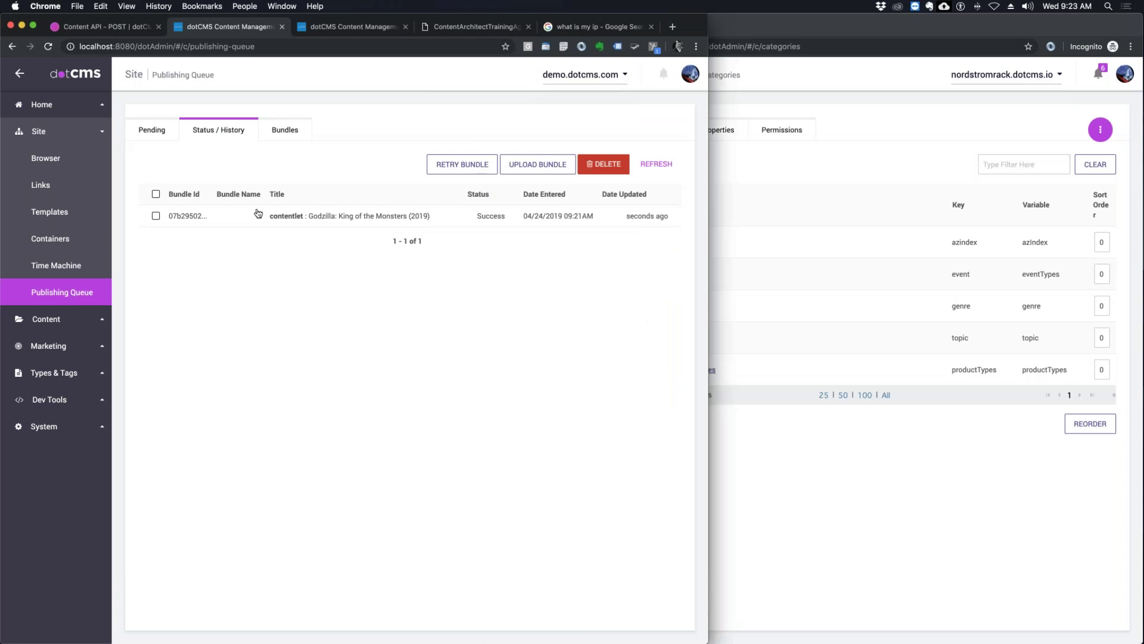
{"action": "left_click", "coordinate": [48, 318]}
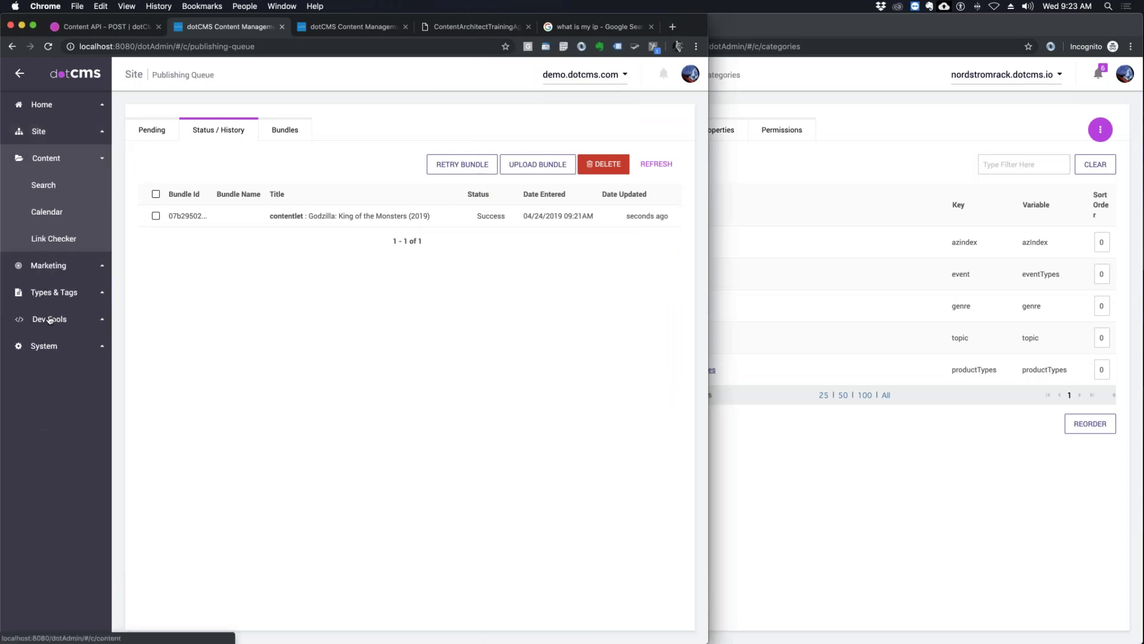
{"action": "left_click", "coordinate": [43, 192]}
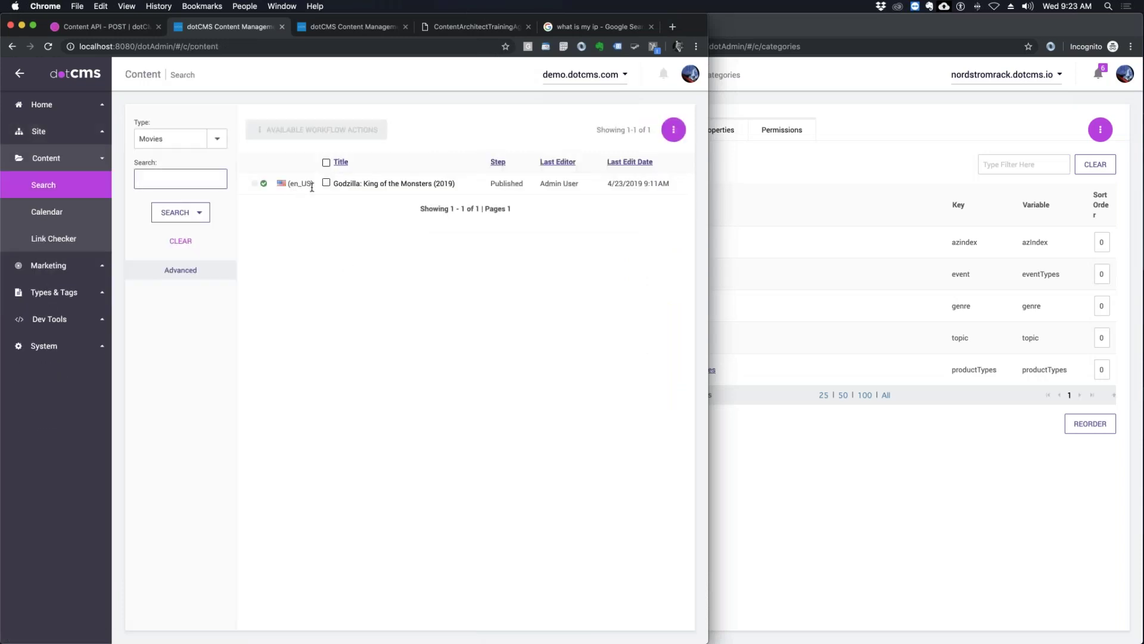
{"action": "left_click", "coordinate": [364, 183]}
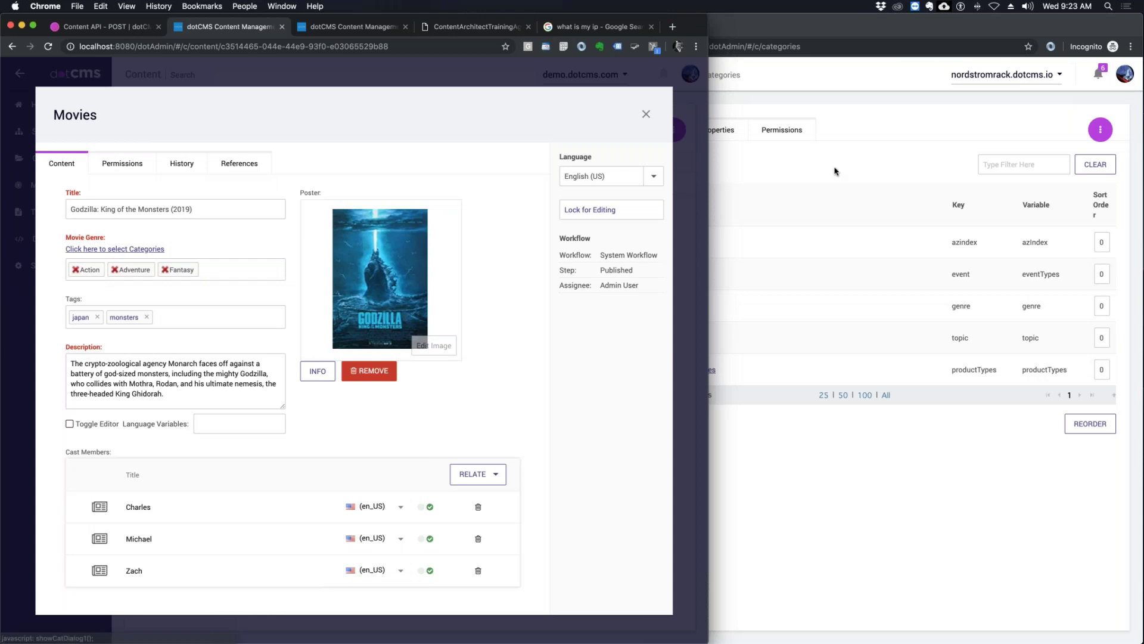
- Drill into Genre categories, show more per page, open Sci-Fi, and return to Top Level
{"action": "left_click", "coordinate": [739, 271]}
{"action": "left_click", "coordinate": [677, 307]}
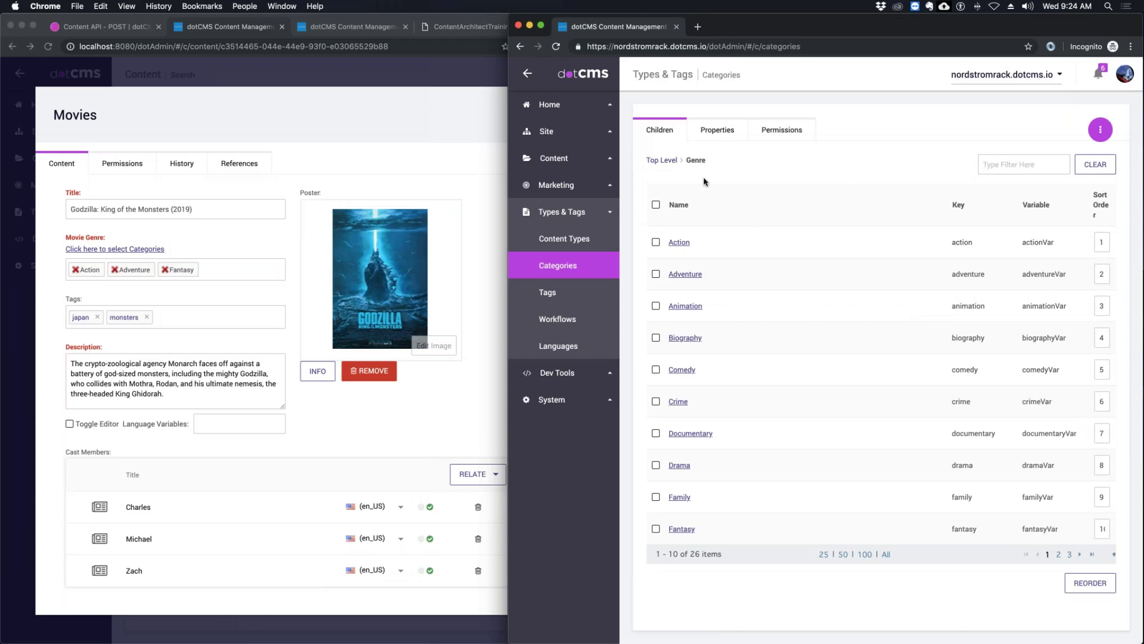
{"action": "triple_click", "coordinate": [680, 158]}
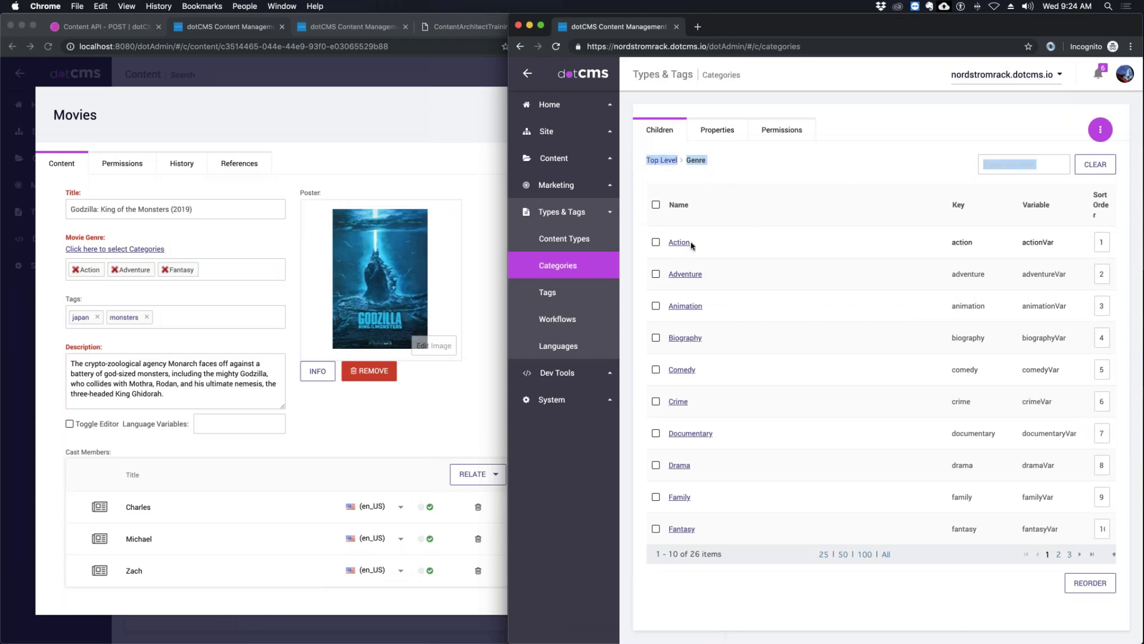
{"action": "left_click", "coordinate": [842, 554]}
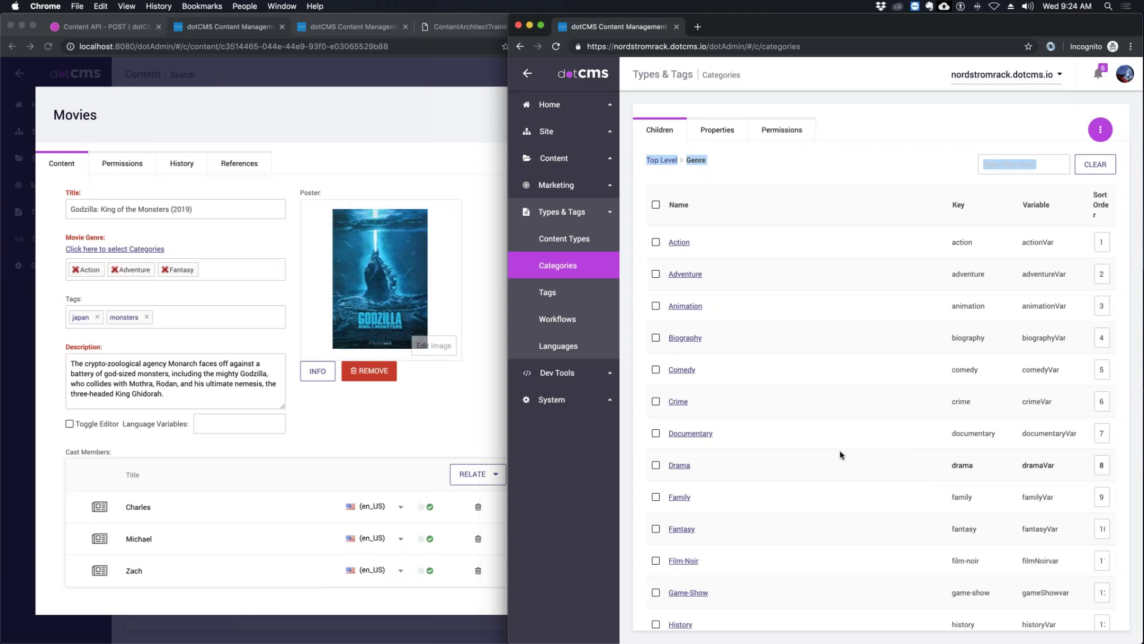
{"action": "scroll", "coordinate": [840, 454], "scroll_direction": "down", "scroll_amount": 10}
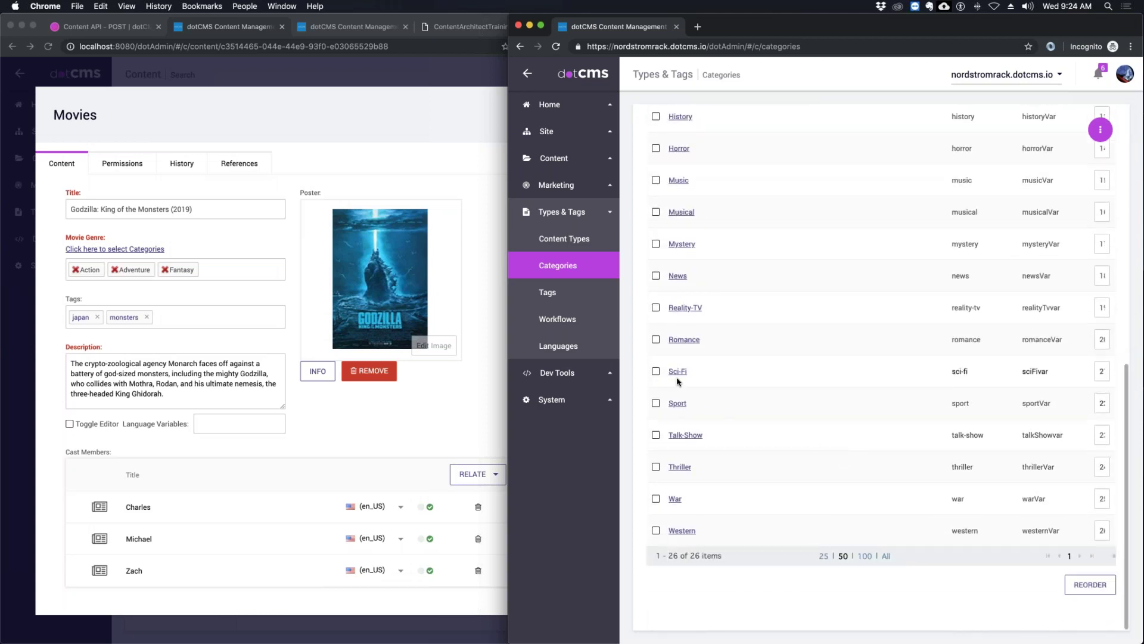
{"action": "left_click", "coordinate": [678, 372]}
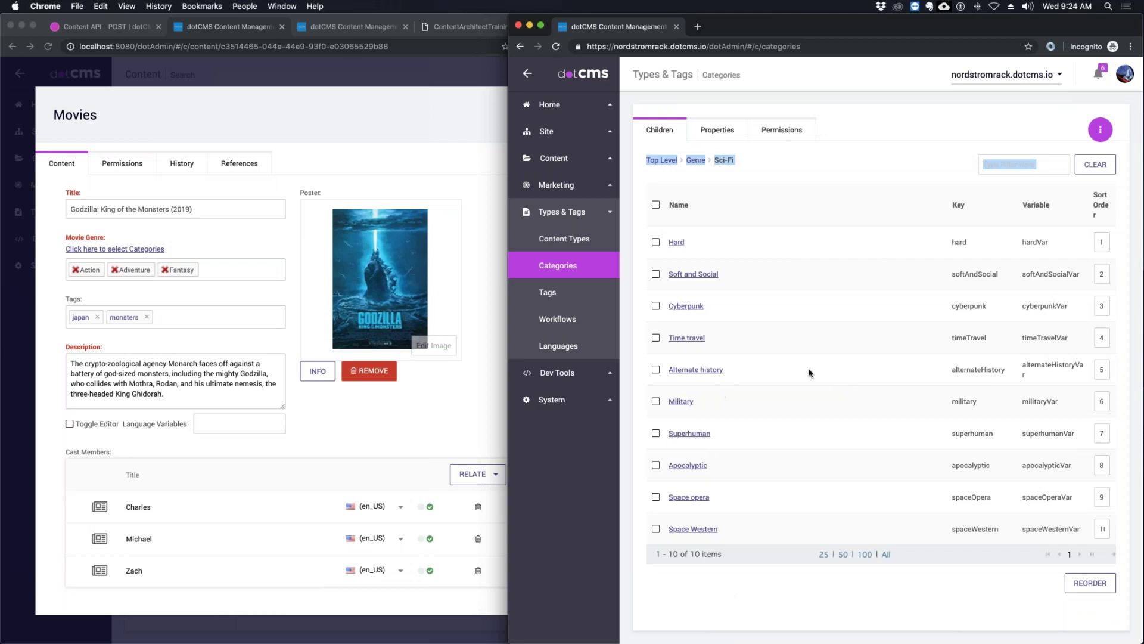
{"action": "left_click", "coordinate": [662, 160]}
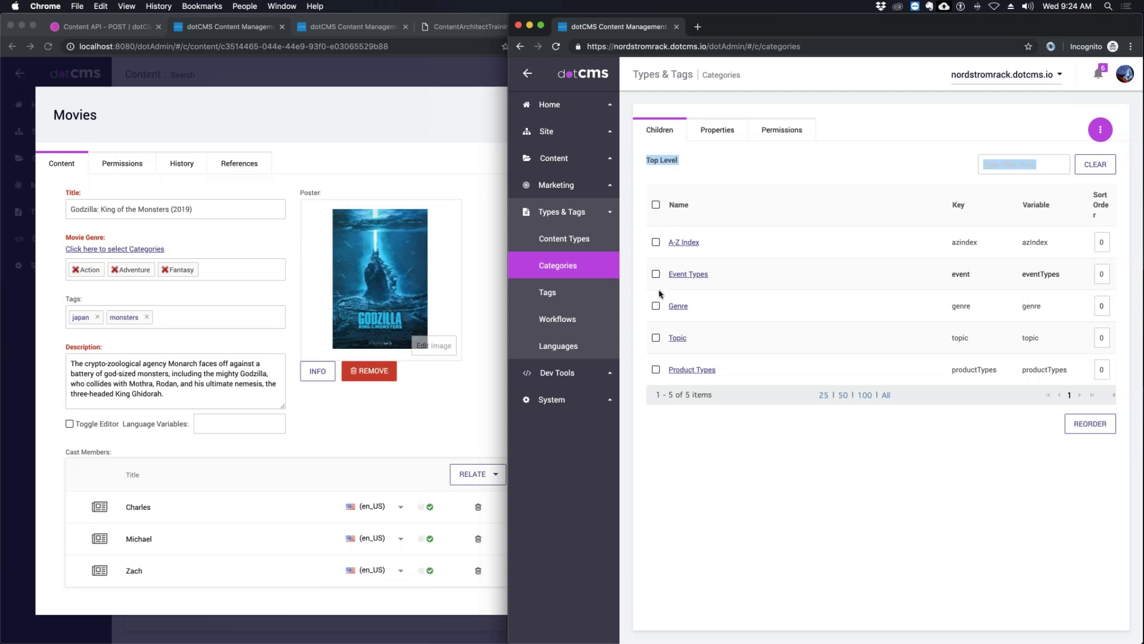
{"action": "left_click", "coordinate": [555, 269]}
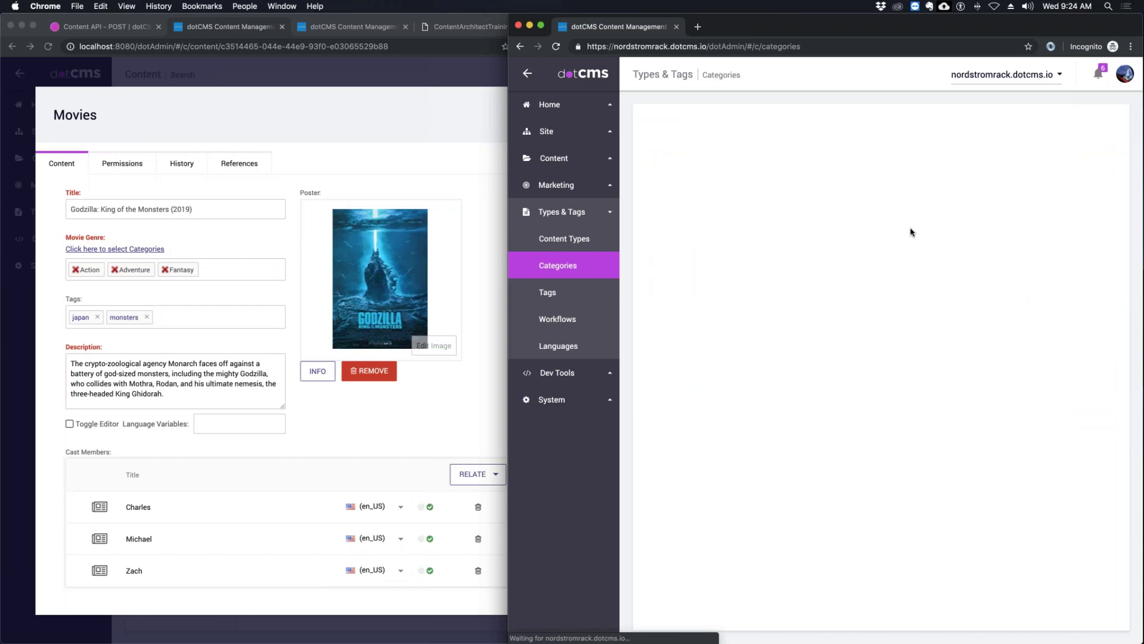
- Look at the Movies content type's fields, then go back to Categories
{"action": "left_click", "coordinate": [582, 239]}
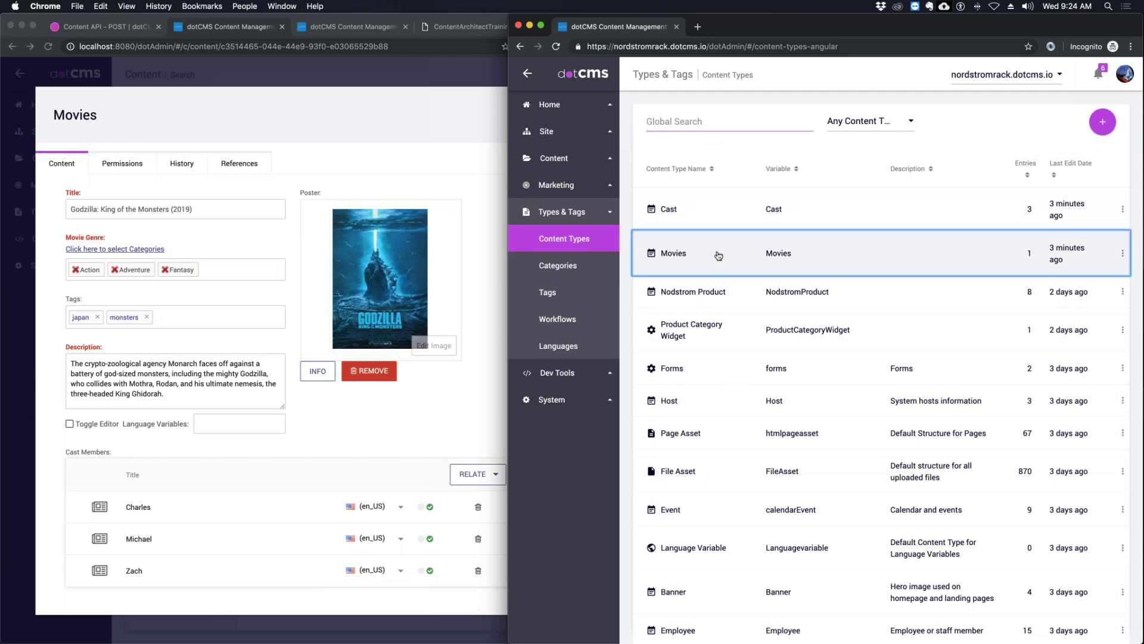
{"action": "left_click", "coordinate": [674, 253]}
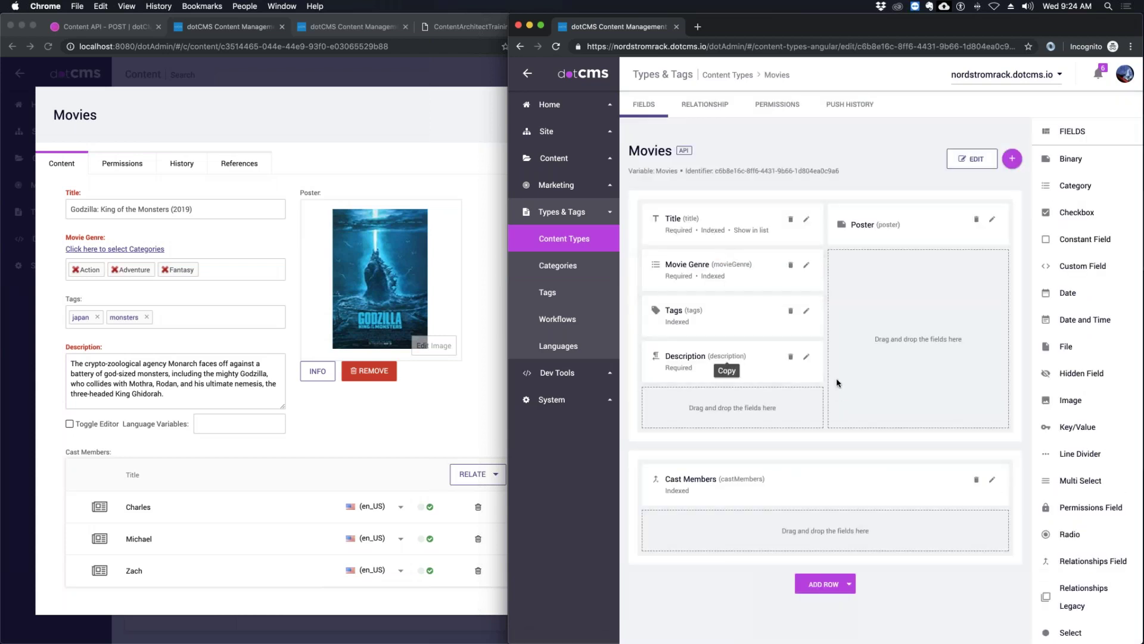
{"action": "left_click", "coordinate": [557, 265]}
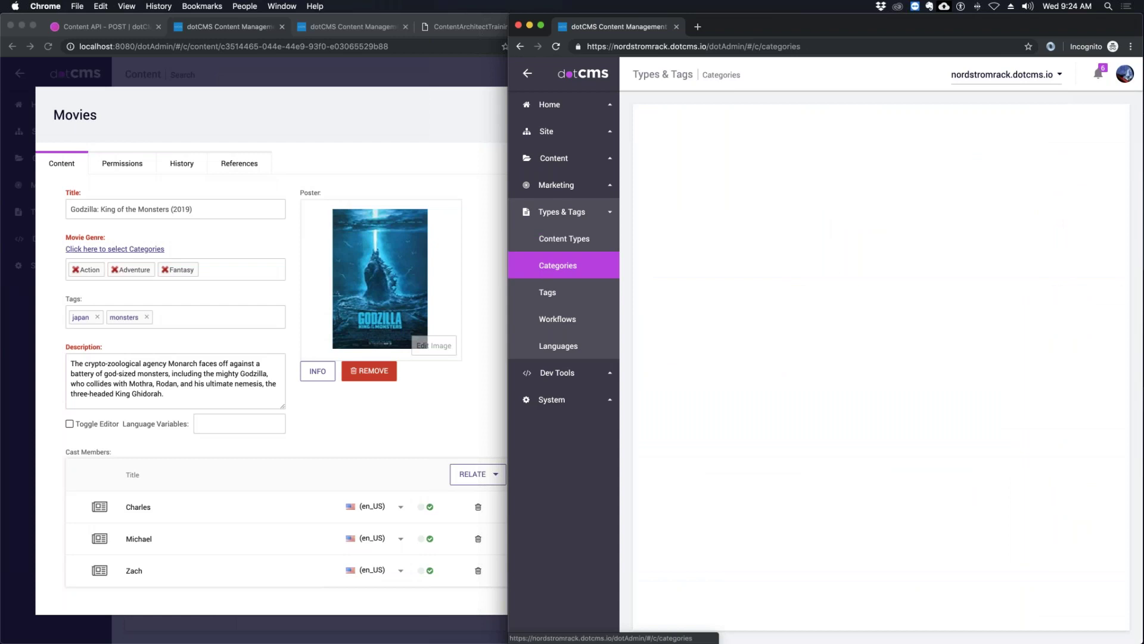
- Reopen Genre in a widened window at 50 categories per page, then return to Top Level
{"action": "left_click", "coordinate": [679, 307]}
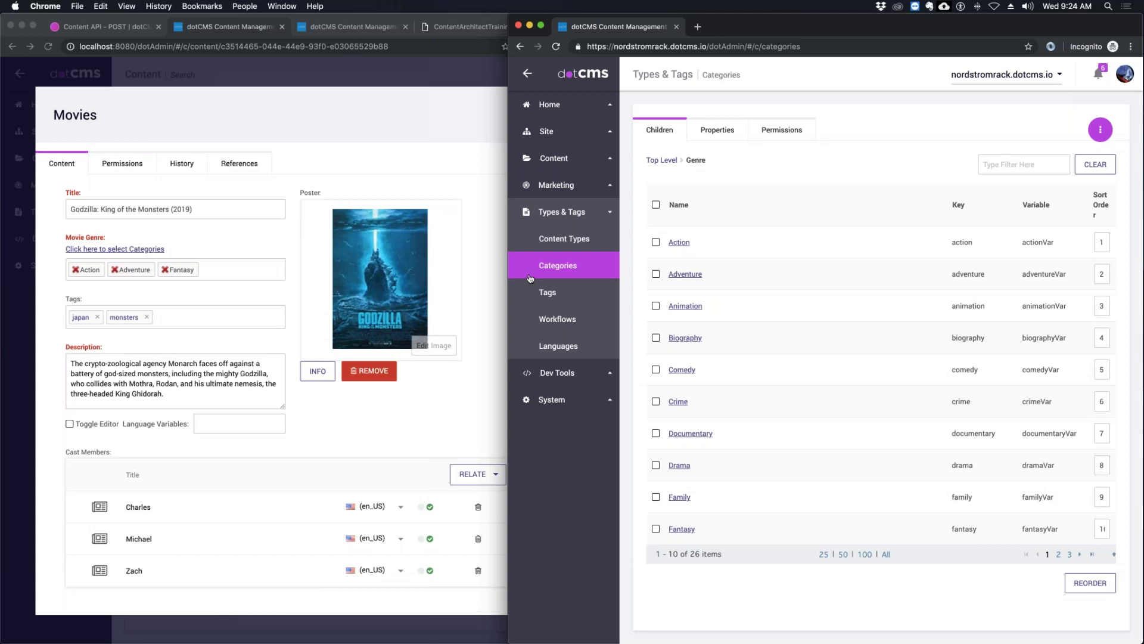
{"action": "left_click_drag", "start_coordinate": [509, 234], "coordinate": [384, 234]}
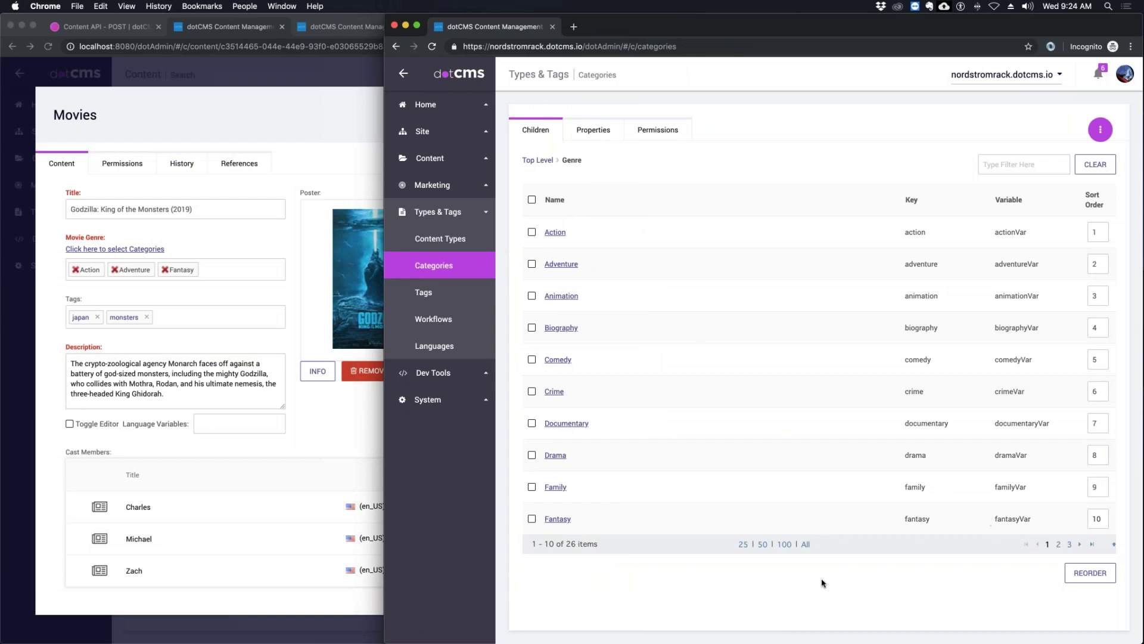
{"action": "left_click", "coordinate": [763, 544]}
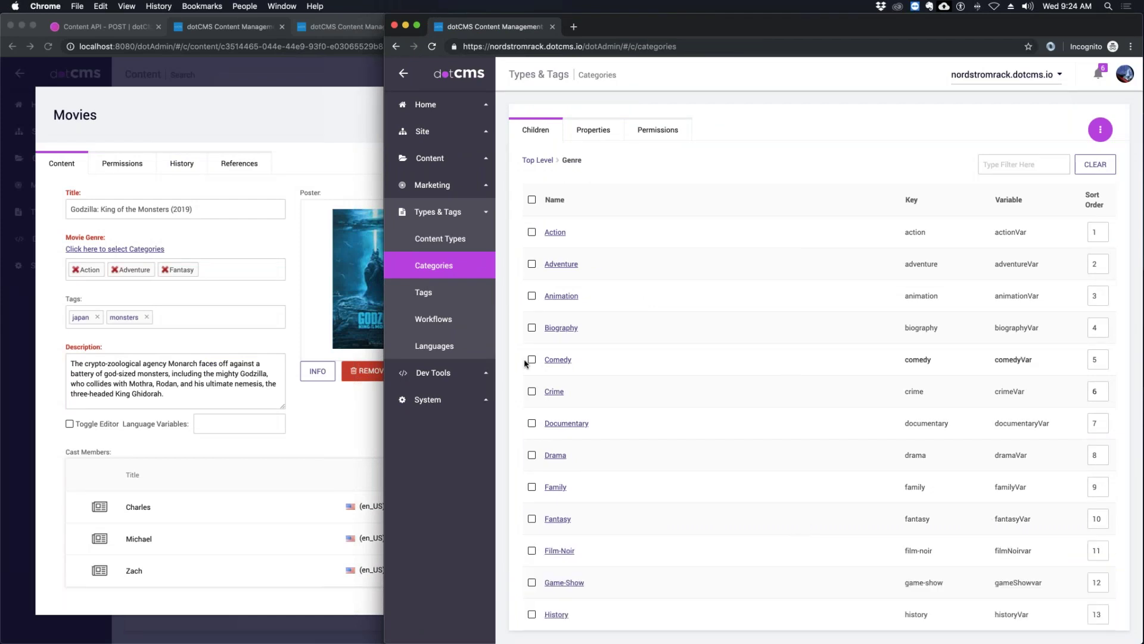
{"action": "scroll", "coordinate": [602, 518], "scroll_direction": "down", "scroll_amount": 5}
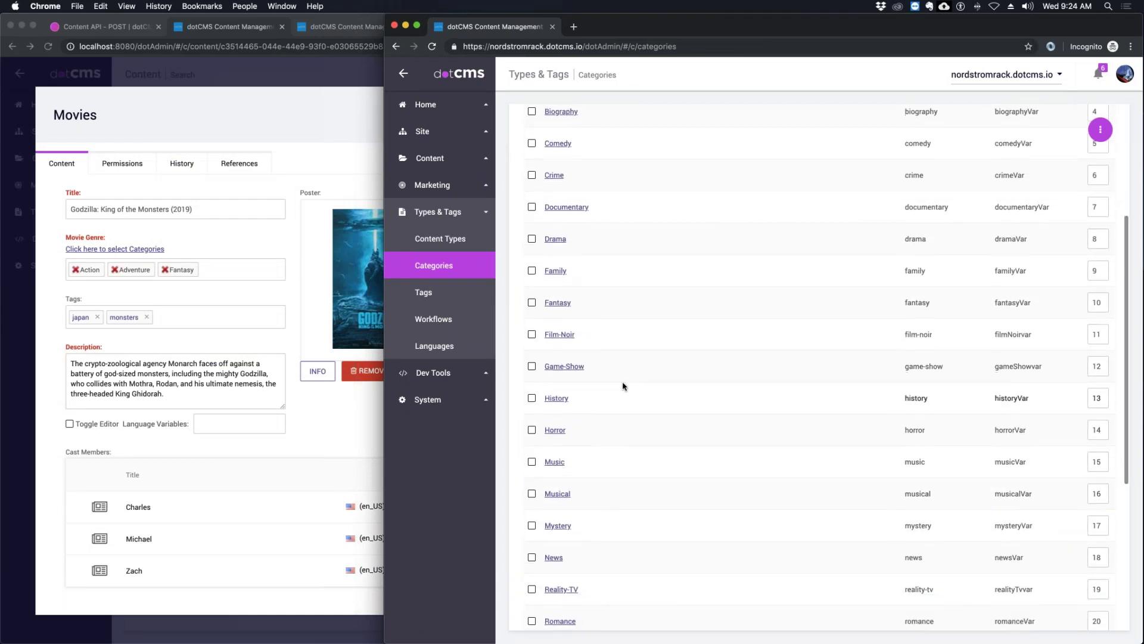
{"action": "scroll", "coordinate": [613, 388], "scroll_direction": "down", "scroll_amount": 1}
{"action": "scroll", "coordinate": [612, 388], "scroll_direction": "up", "scroll_amount": 8}
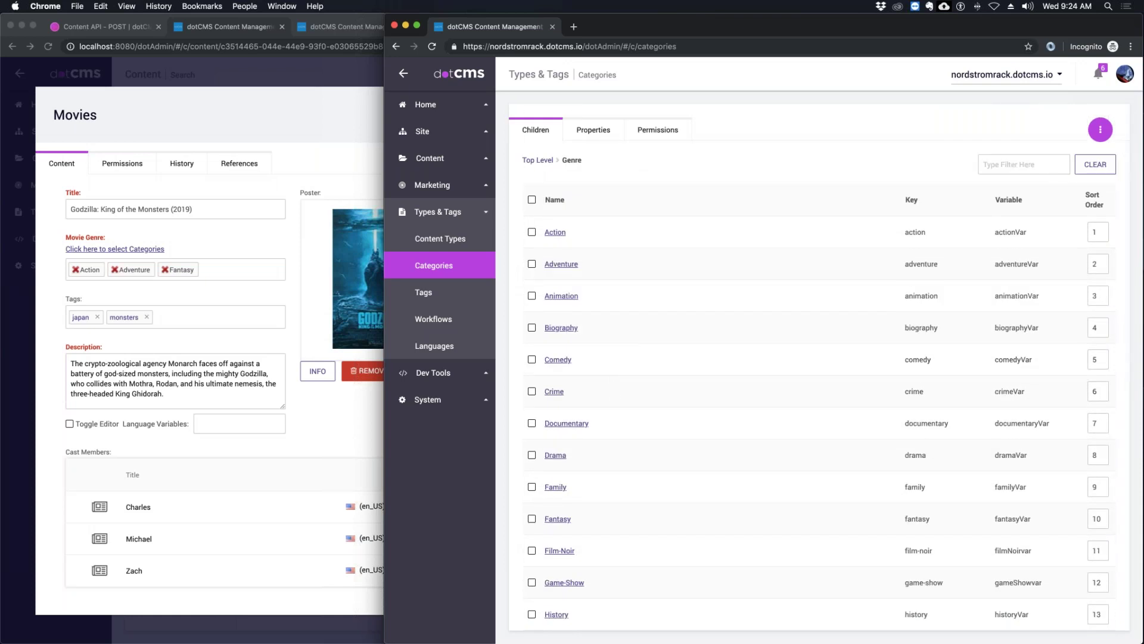
{"action": "left_click", "coordinate": [538, 160]}
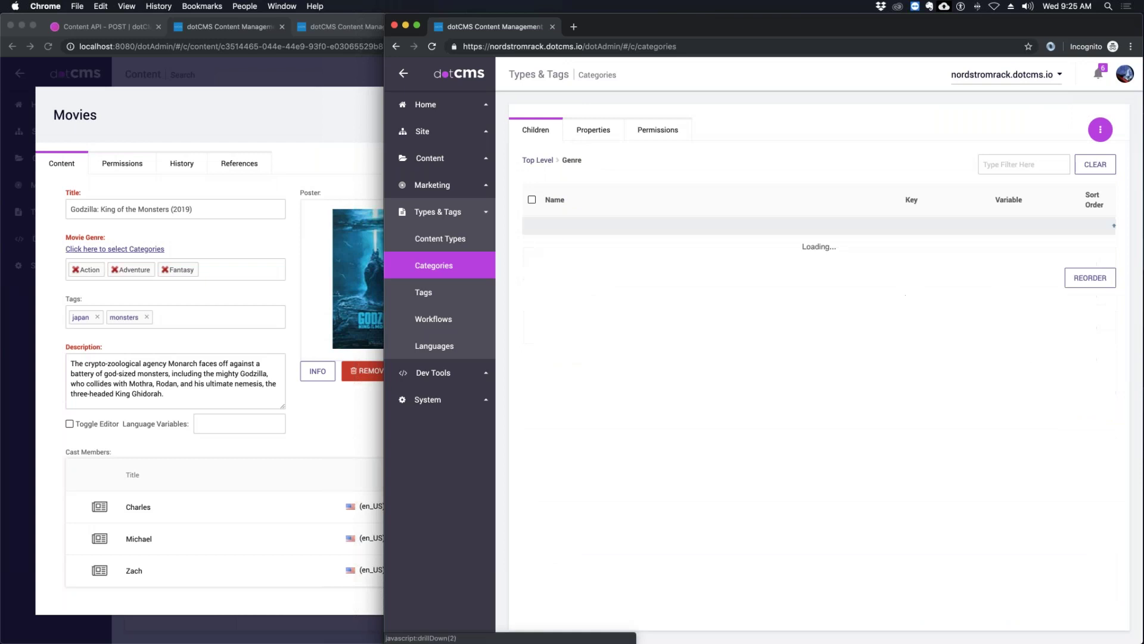
- List all 26 genres on one page, open Sci-Fi subgenres, and finish on Content Types
{"action": "left_click", "coordinate": [554, 296]}
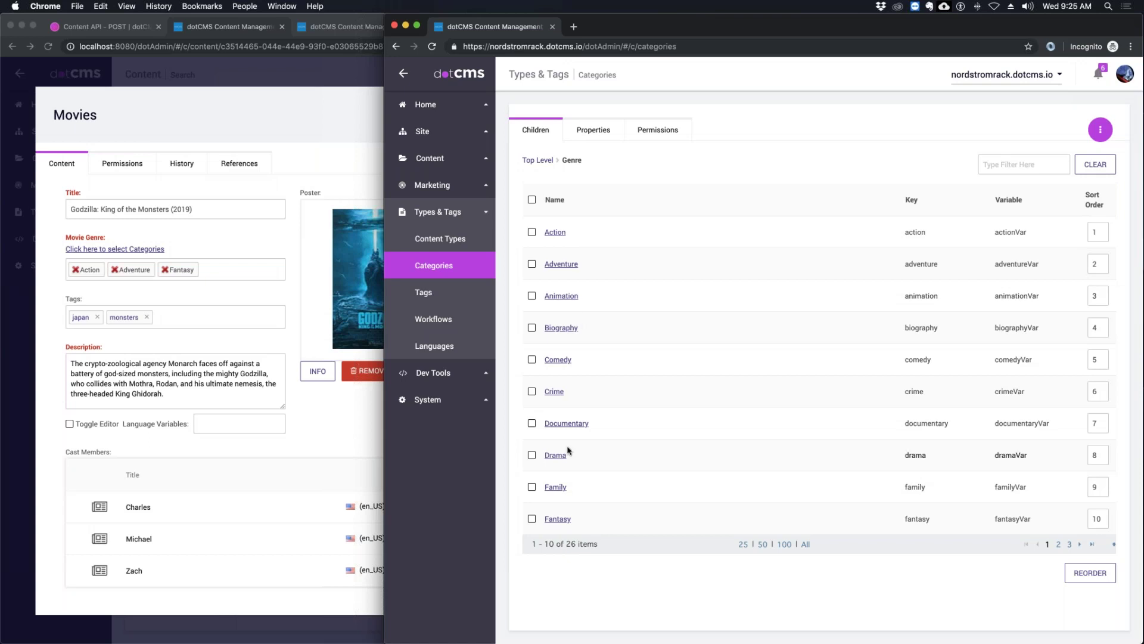
{"action": "left_click", "coordinate": [763, 544]}
{"action": "scroll", "coordinate": [667, 498], "scroll_direction": "down", "scroll_amount": 5}
{"action": "scroll", "coordinate": [667, 499], "scroll_direction": "down", "scroll_amount": 5}
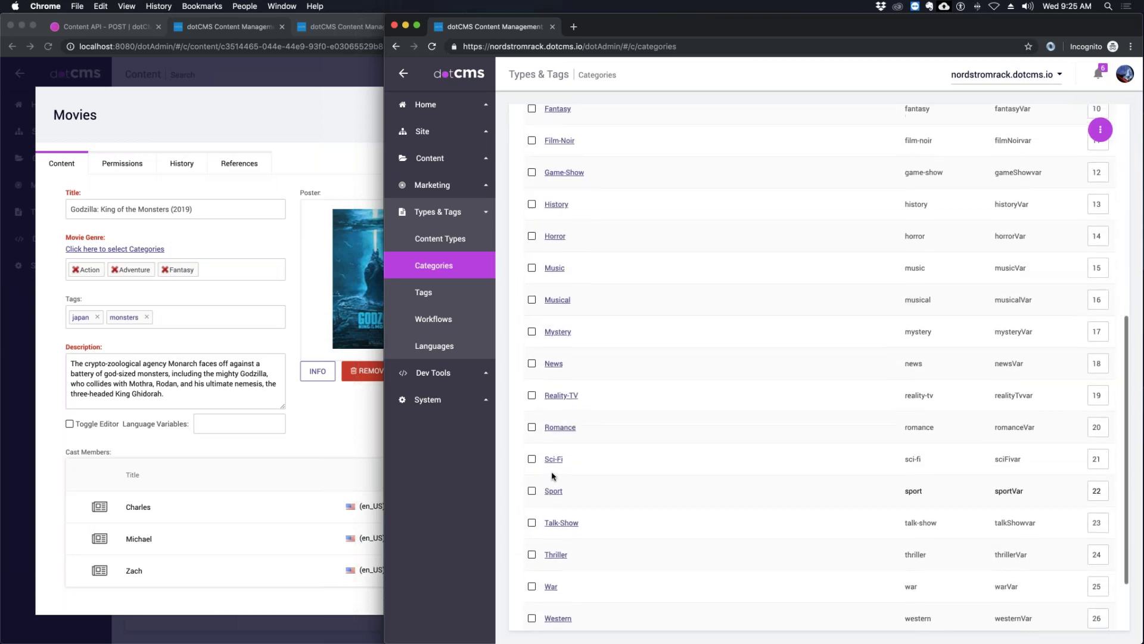
{"action": "left_click", "coordinate": [553, 391]}
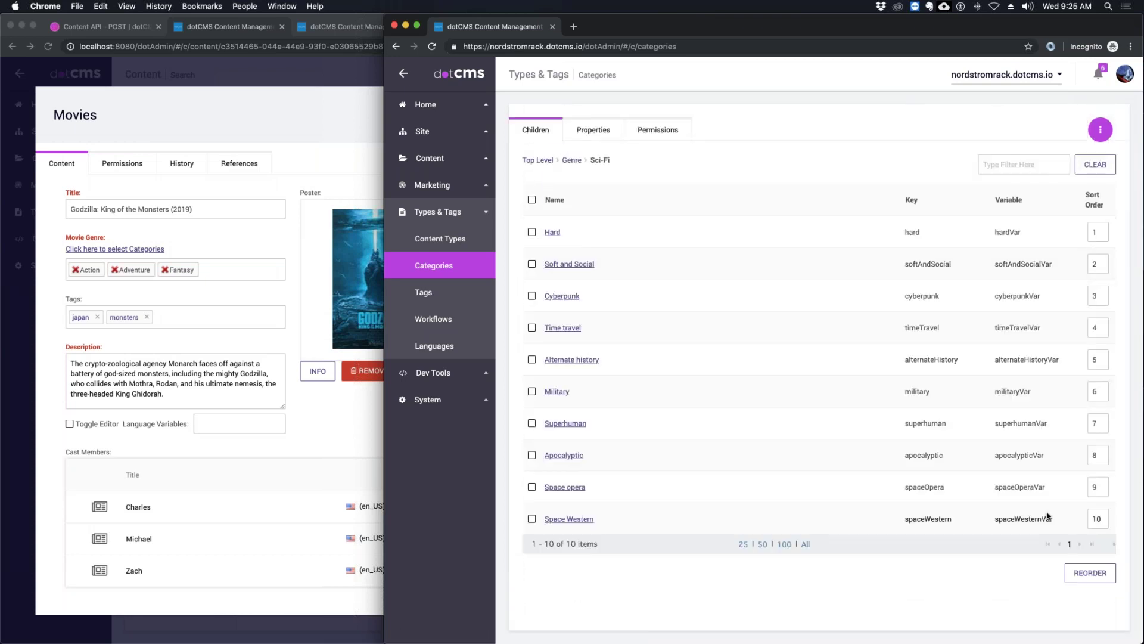
{"action": "left_click", "coordinate": [538, 159]}
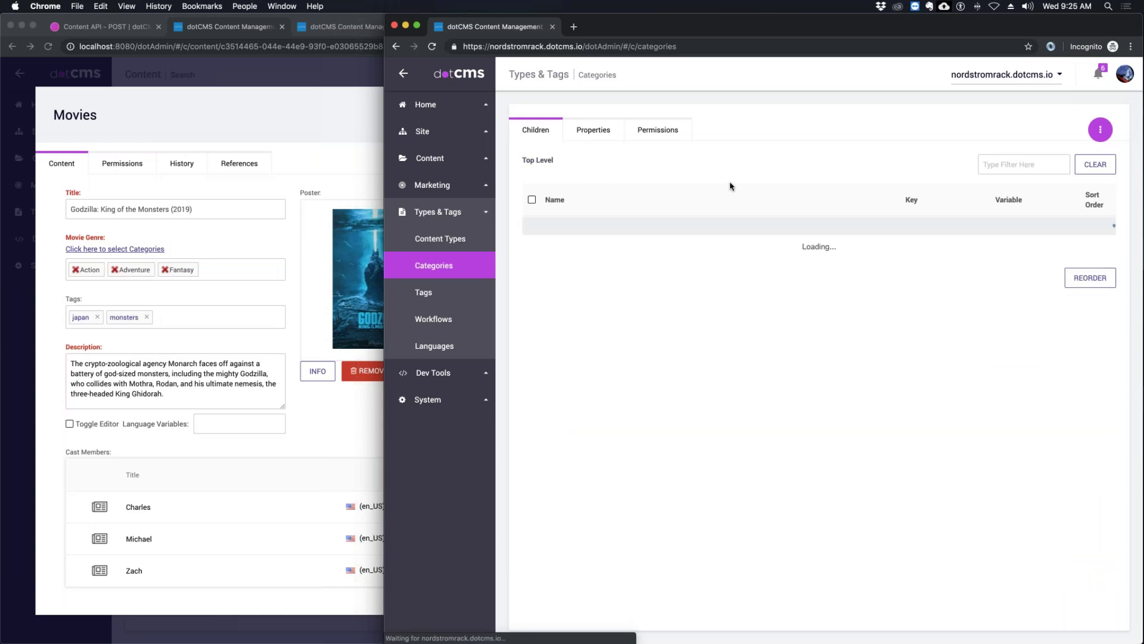
{"action": "left_click", "coordinate": [455, 237]}
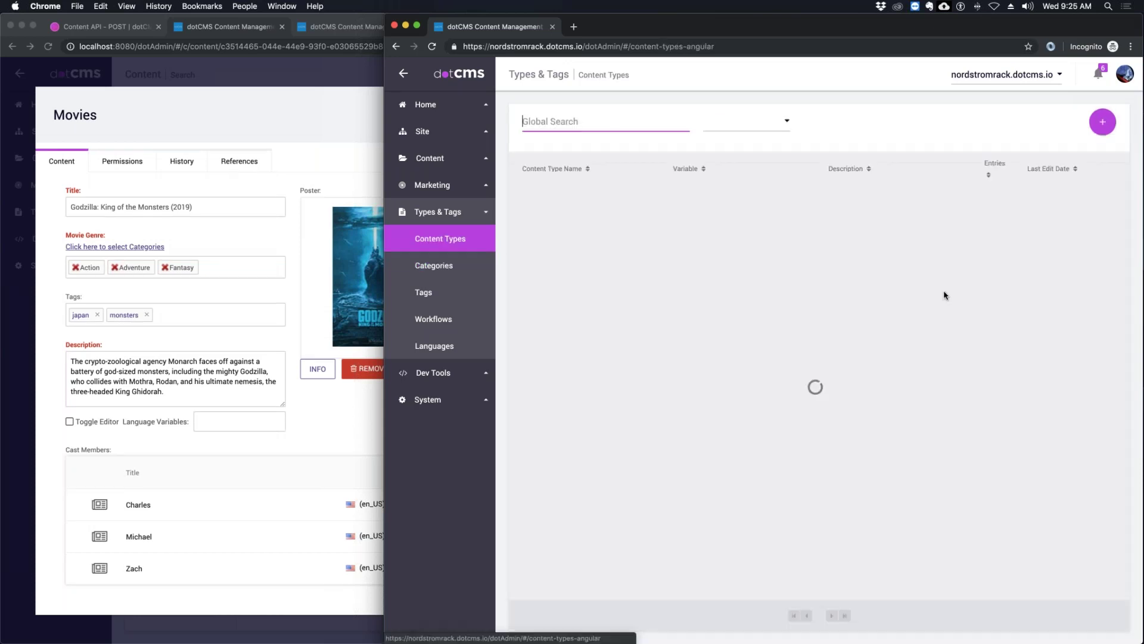
- Review Godzilla's History tab and the bundle id it was pushed under
{"action": "left_click", "coordinate": [298, 122]}
{"action": "left_click", "coordinate": [646, 116]}
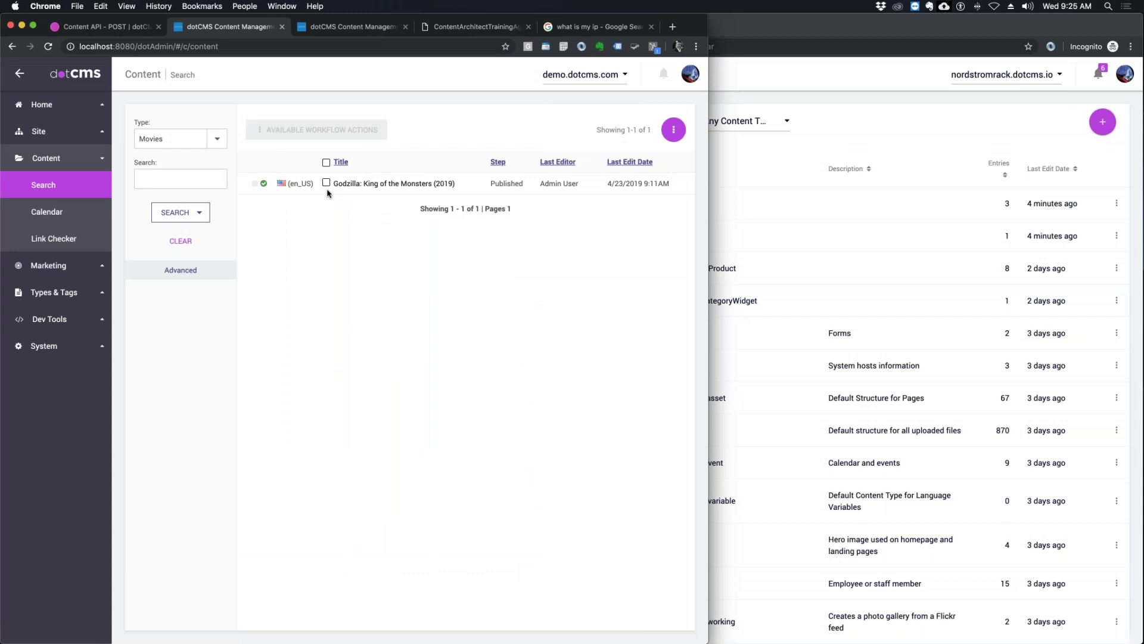
{"action": "left_click", "coordinate": [358, 184]}
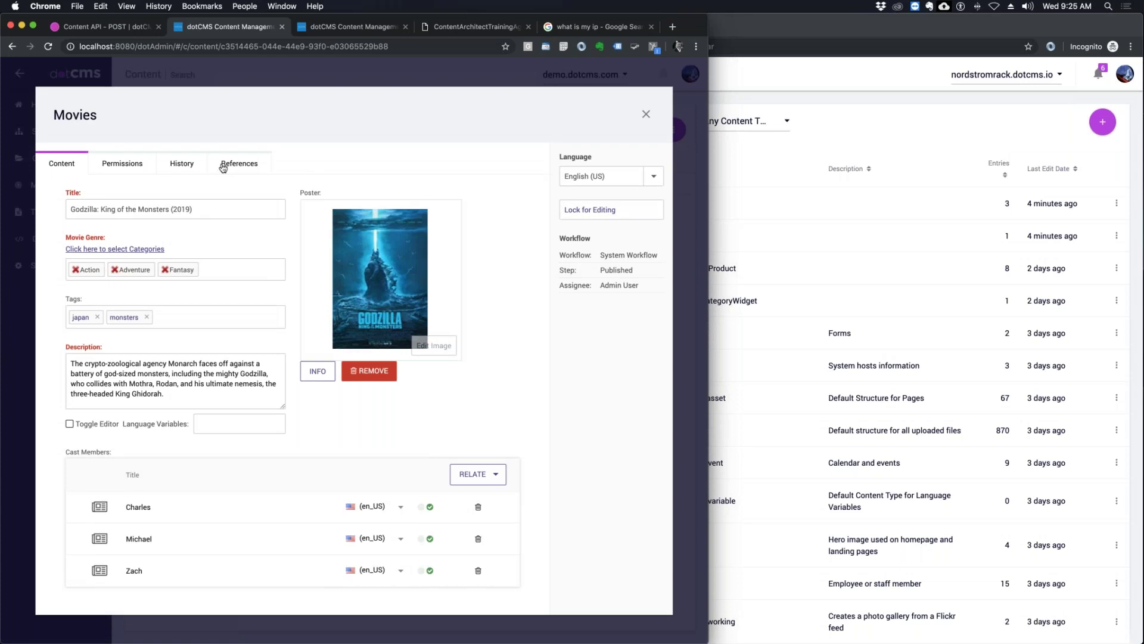
{"action": "left_click", "coordinate": [198, 167]}
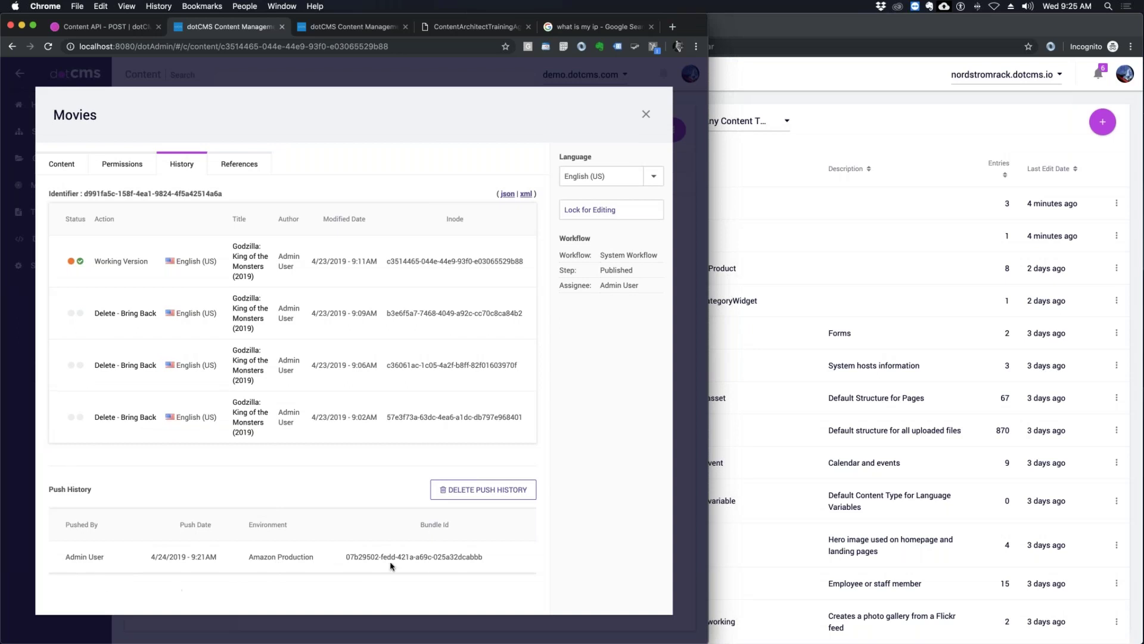
{"action": "left_click_drag", "start_coordinate": [485, 558], "coordinate": [353, 548]}
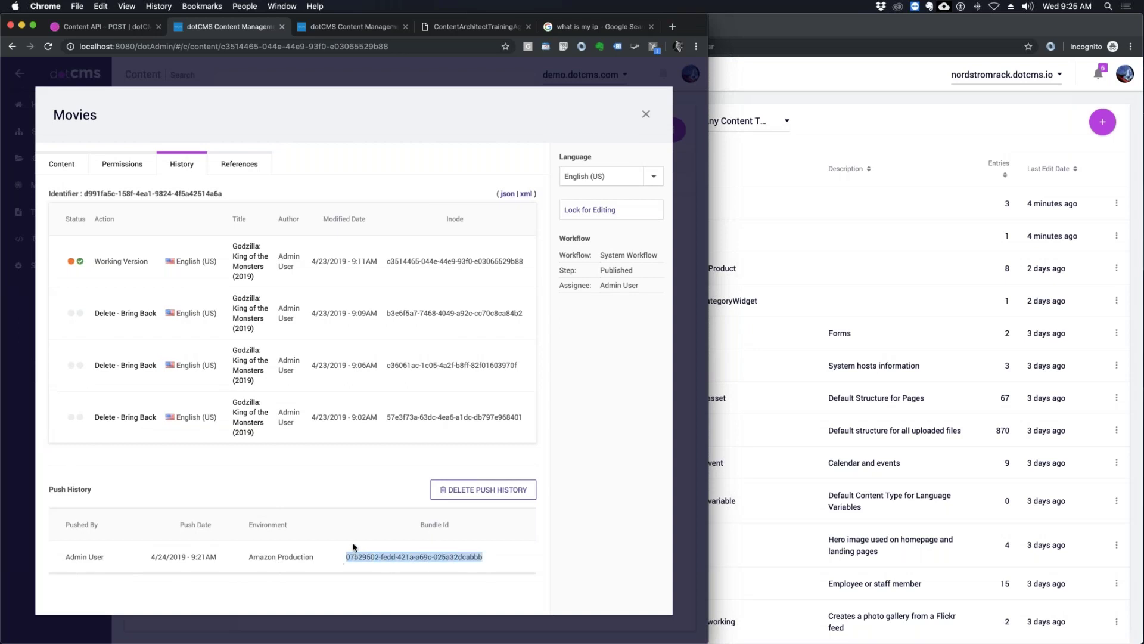
{"action": "left_click", "coordinate": [644, 115]}
- Bring up Push Publish options for Godzilla, then cancel without pushing
{"action": "left_click", "coordinate": [326, 183]}
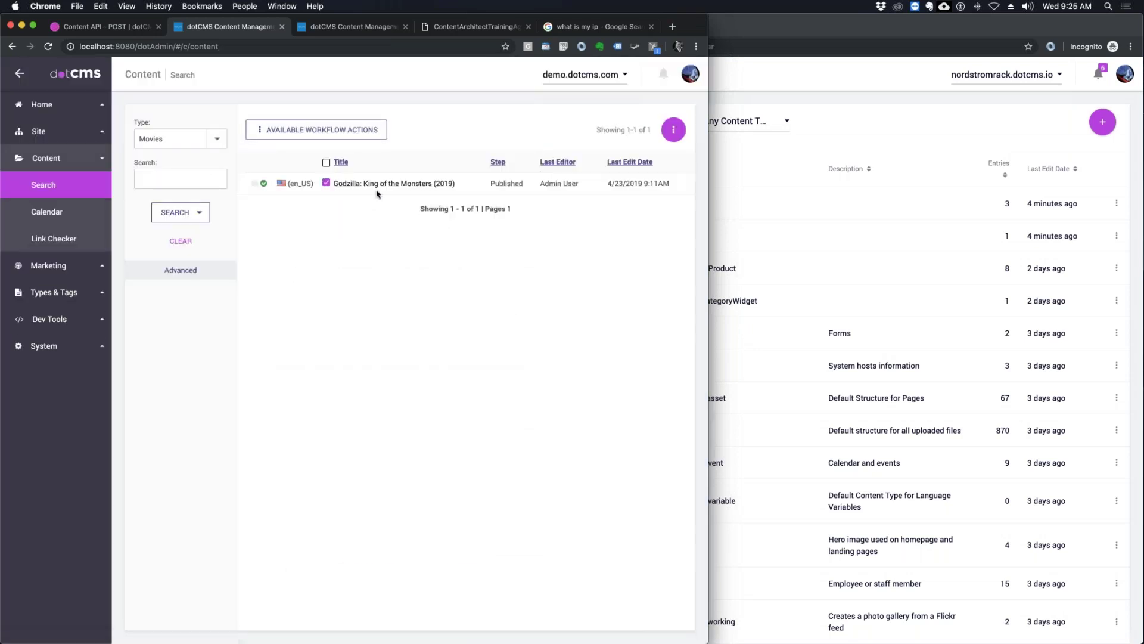
{"action": "left_click", "coordinate": [316, 130]}
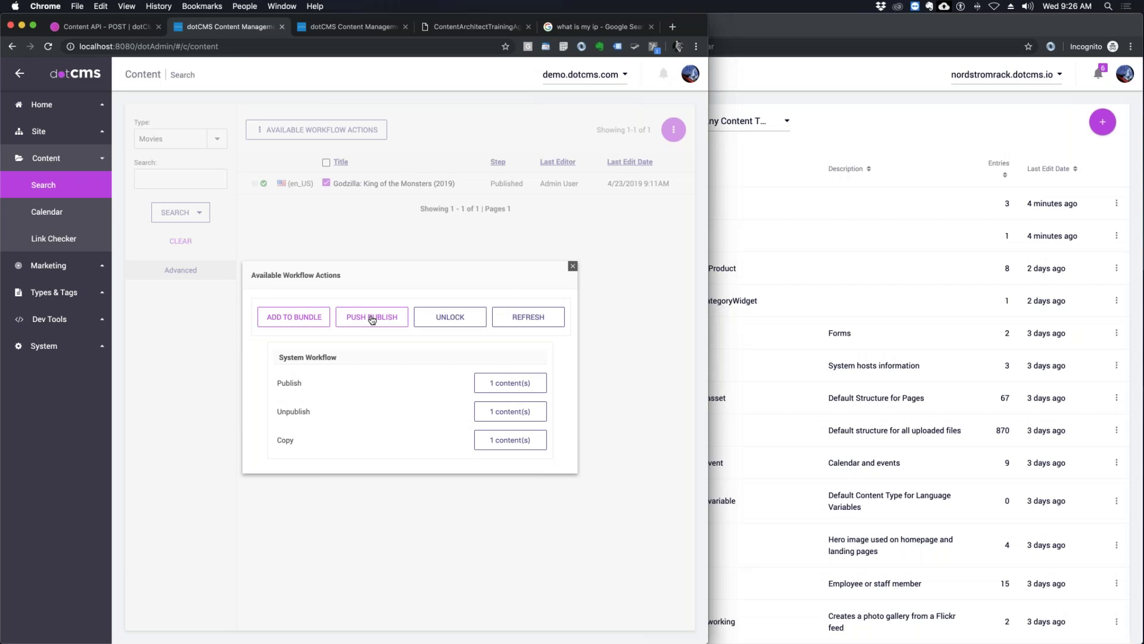
{"action": "left_click", "coordinate": [372, 320]}
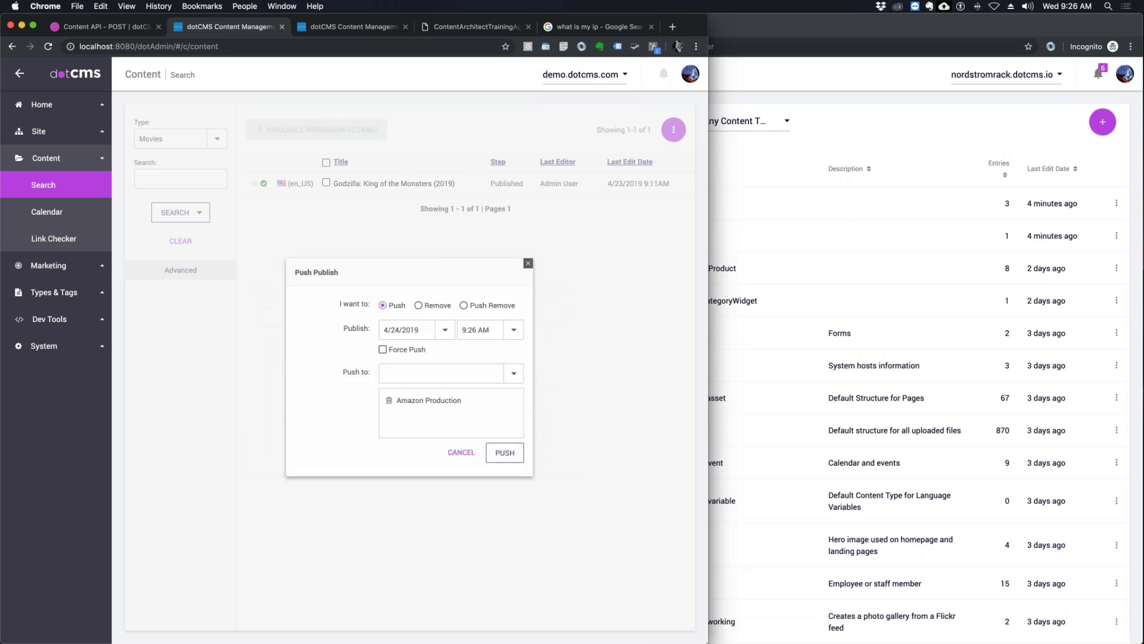
{"action": "left_click", "coordinate": [528, 263]}
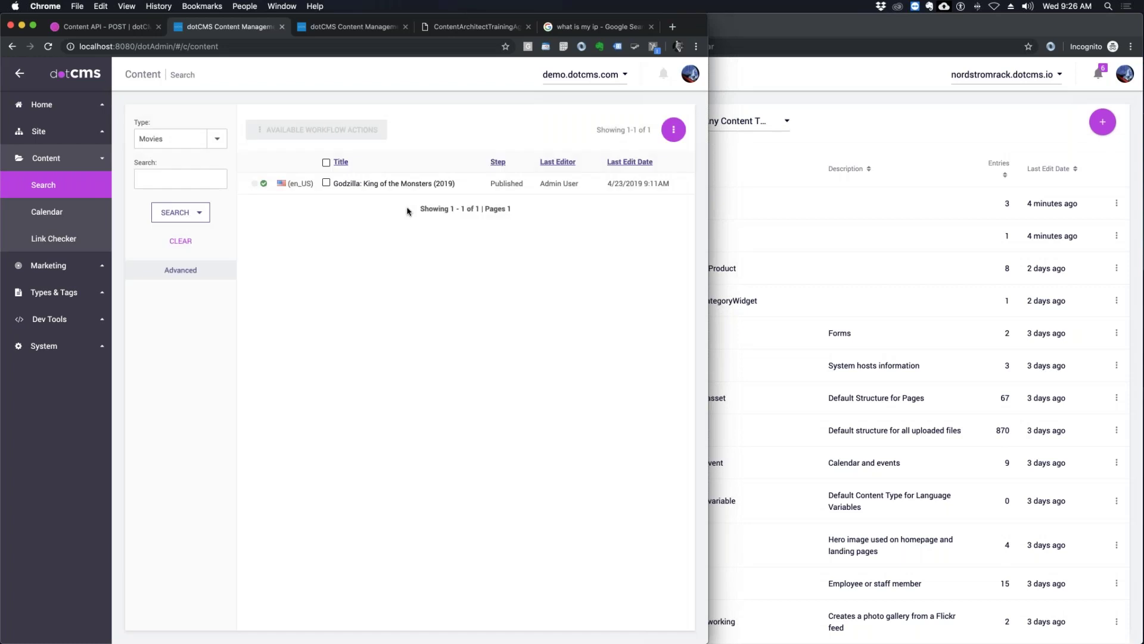
{"action": "left_click", "coordinate": [217, 139]}
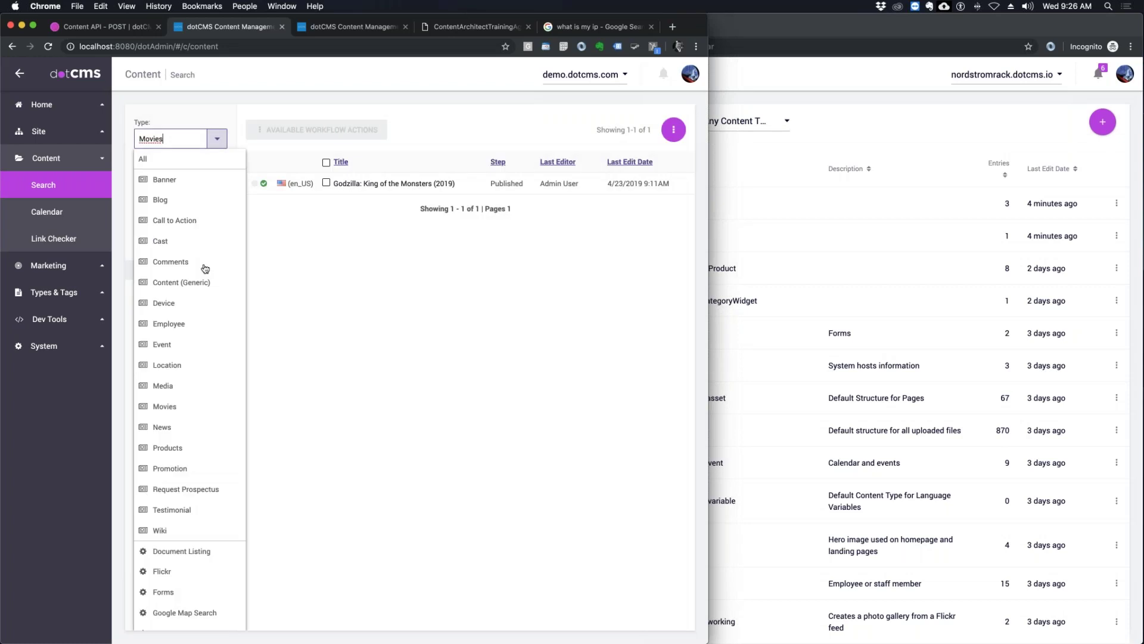
- Switch the content search Type to News, select all 27 items, and preview their workflow actions
{"action": "left_click", "coordinate": [162, 427]}
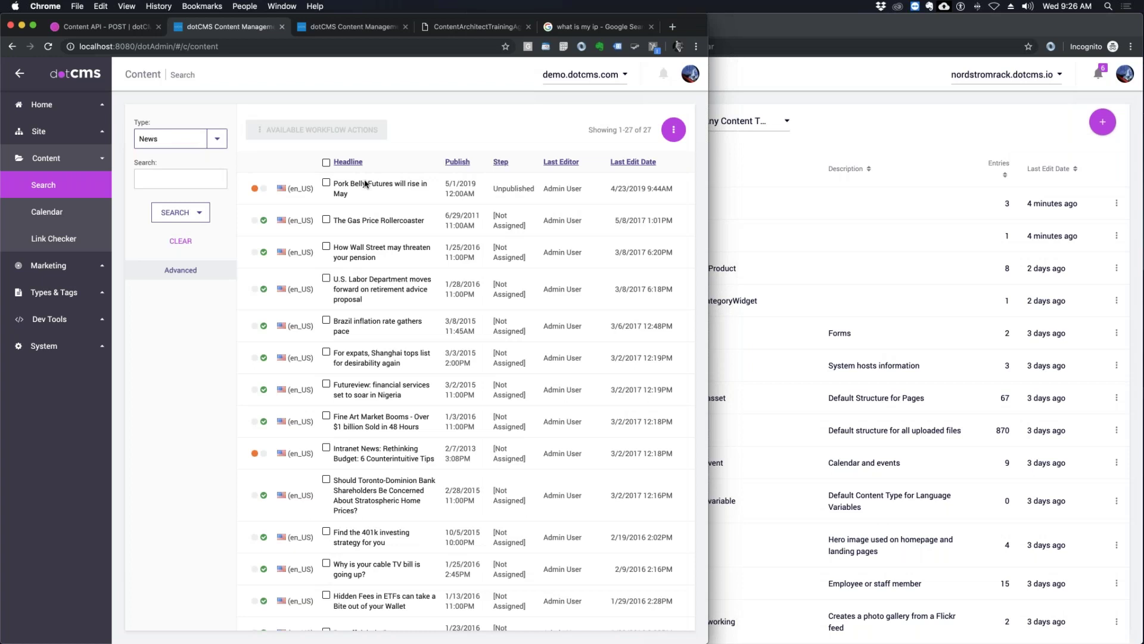
{"action": "left_click", "coordinate": [326, 163]}
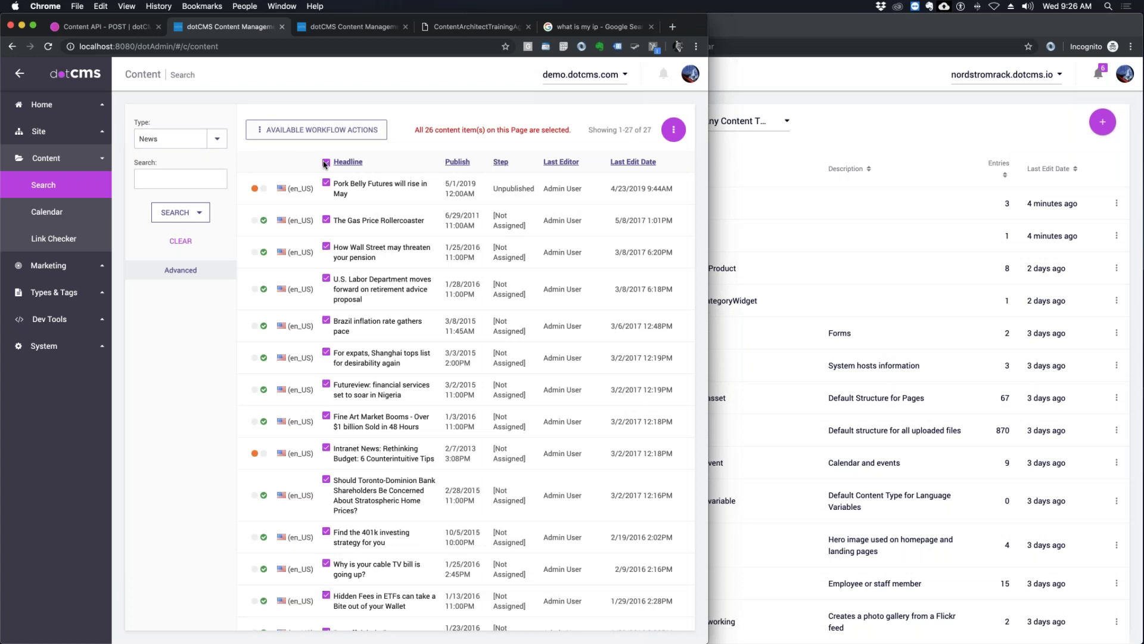
{"action": "left_click", "coordinate": [326, 126]}
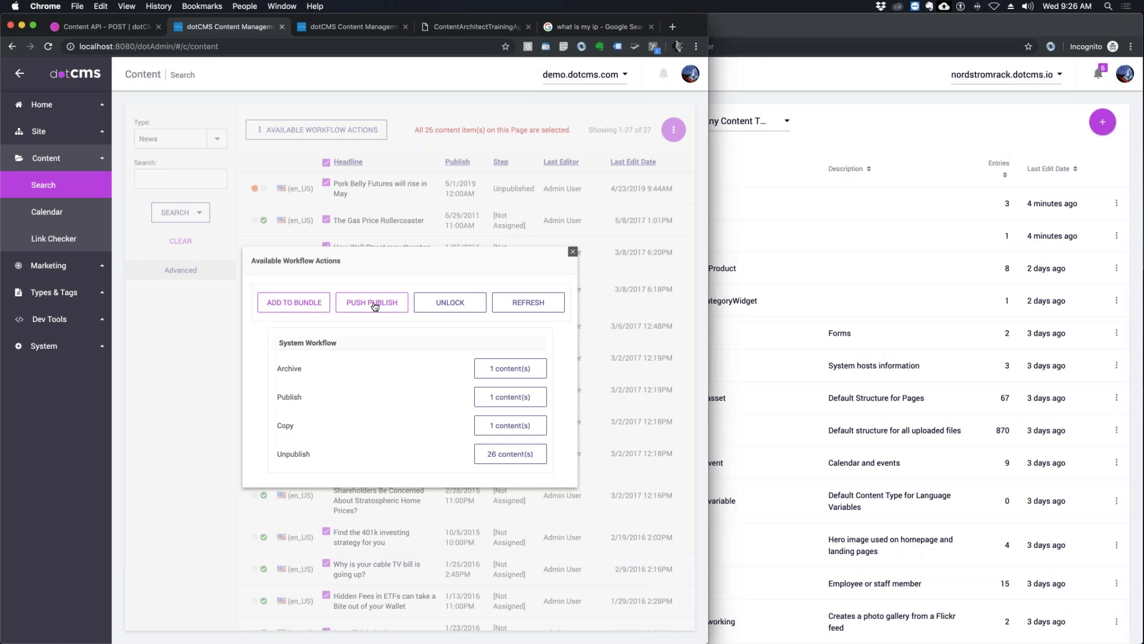
{"action": "left_click", "coordinate": [573, 251]}
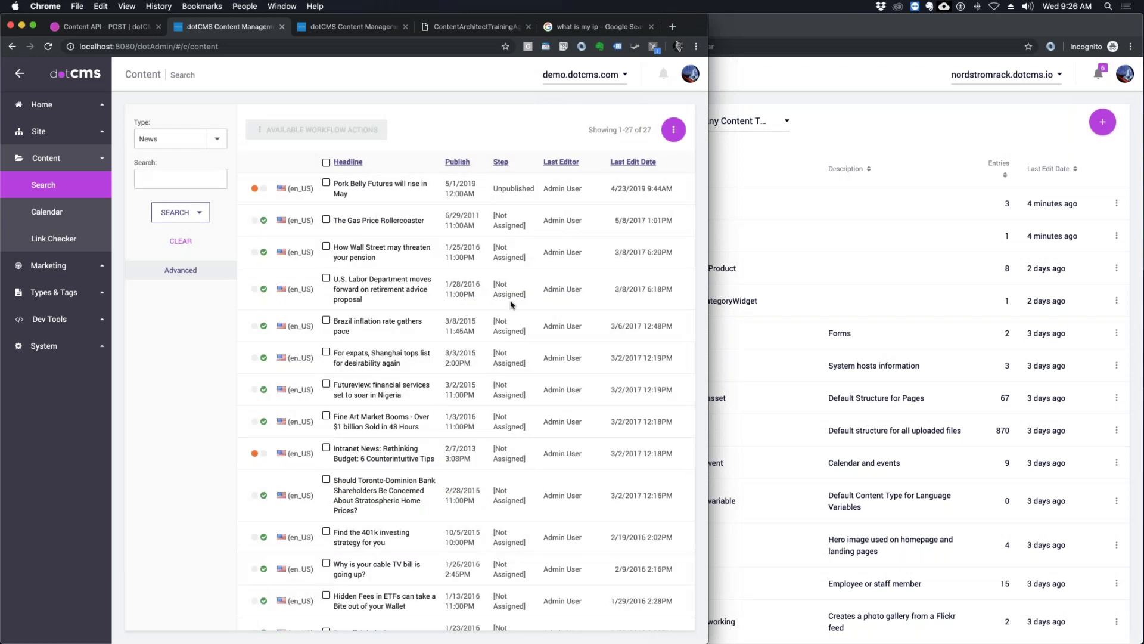
{"action": "left_click", "coordinate": [912, 197]}
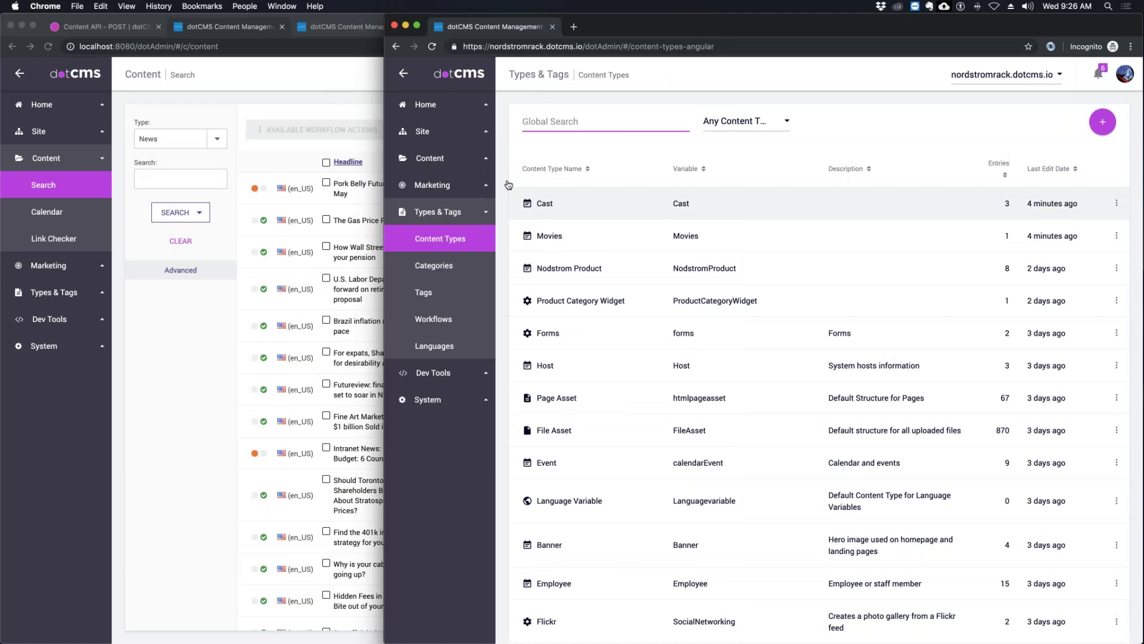
- Select all 26 News items and list their workflow actions, including push publish and unpublish
{"action": "left_click", "coordinate": [345, 138]}
{"action": "left_click", "coordinate": [327, 162]}
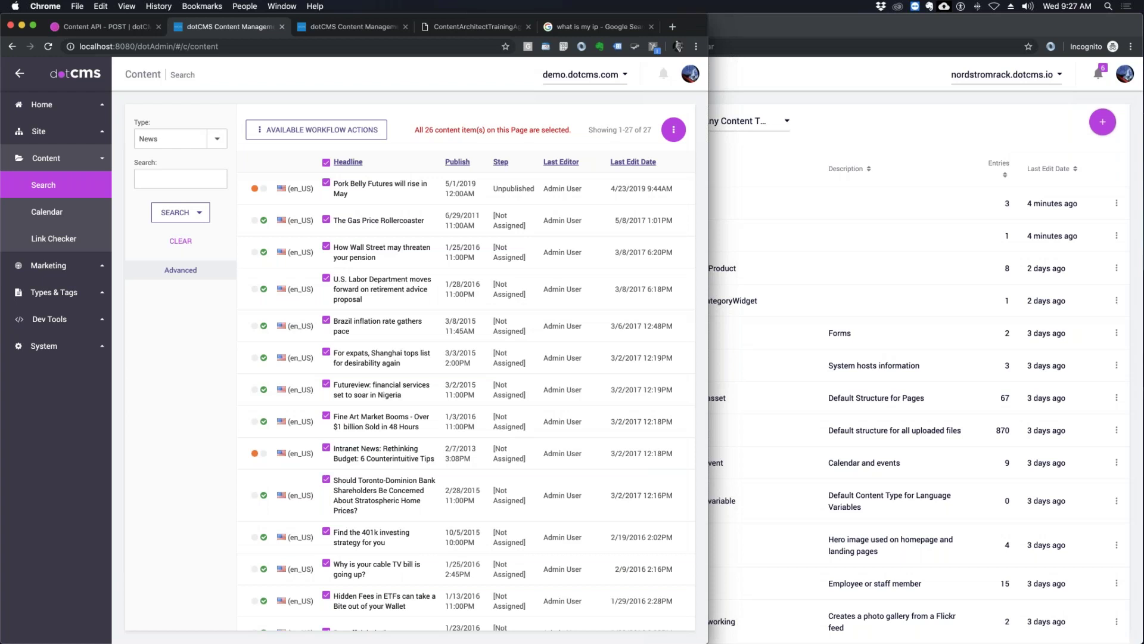
{"action": "left_click", "coordinate": [315, 130]}
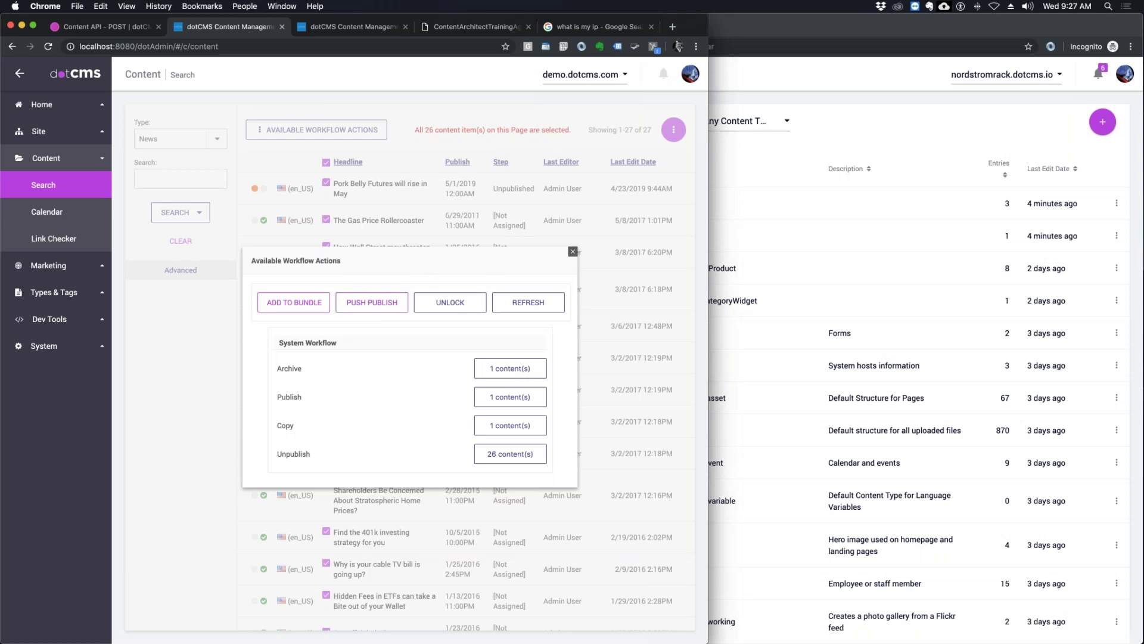
- Preview Push Publish options for the selected News items, then cancel
{"action": "left_click", "coordinate": [375, 307]}
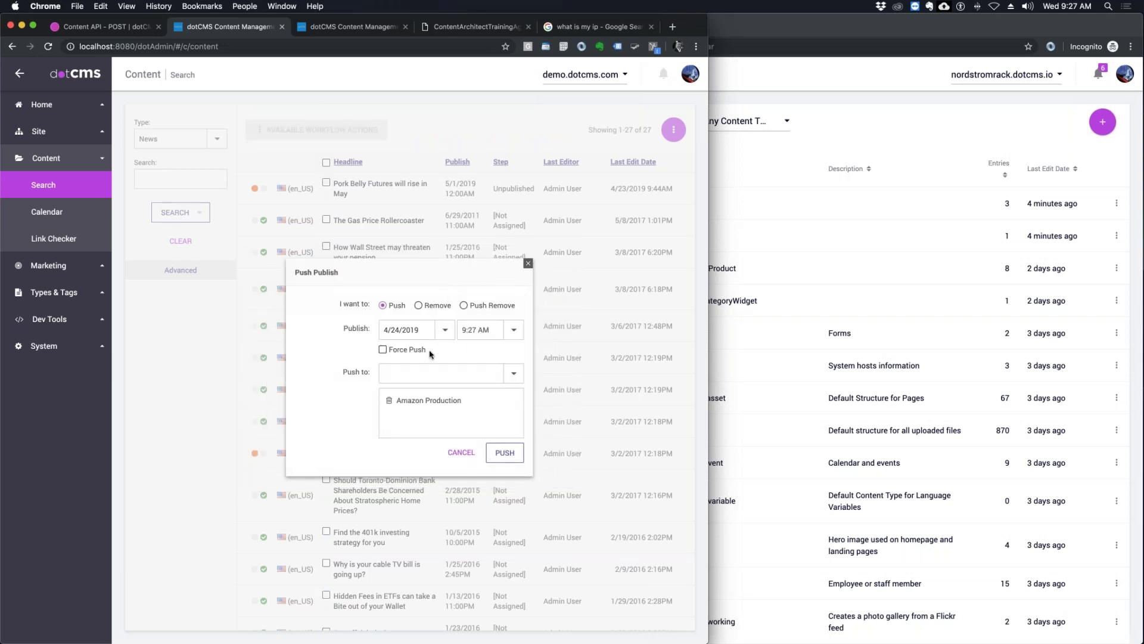
{"action": "left_click_drag", "start_coordinate": [424, 351], "coordinate": [388, 350]}
{"action": "left_click", "coordinate": [528, 263]}
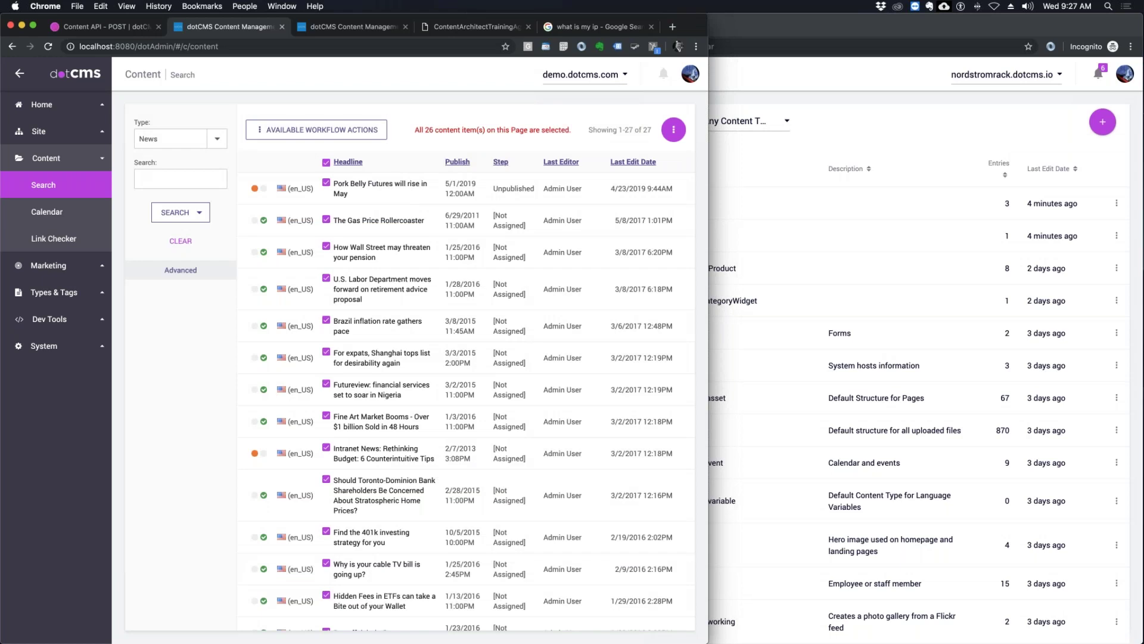
- Open Content Search on nordstromrack.dotcms.io, showing only the published Godzilla movie
{"action": "left_click", "coordinate": [873, 137]}
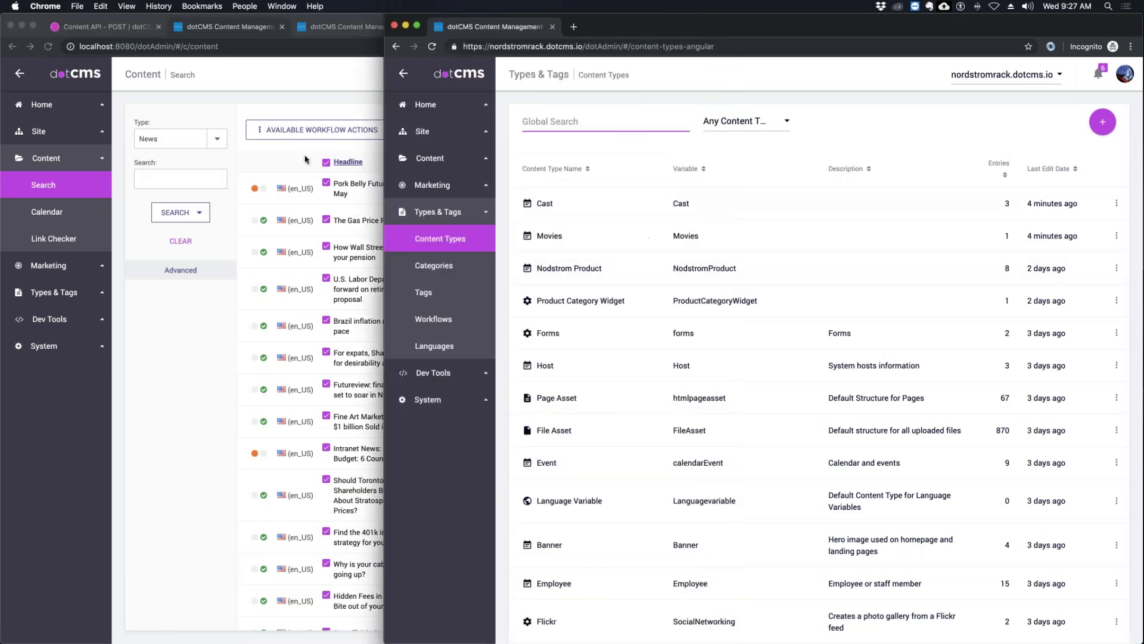
{"action": "left_click", "coordinate": [278, 148]}
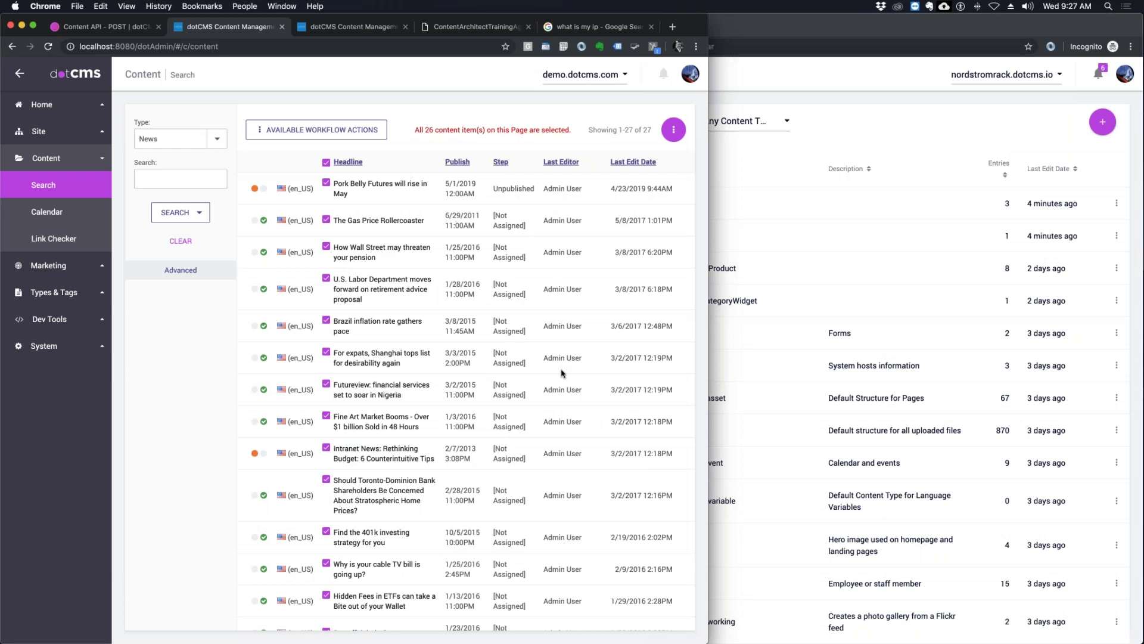
{"action": "left_click", "coordinate": [824, 217]}
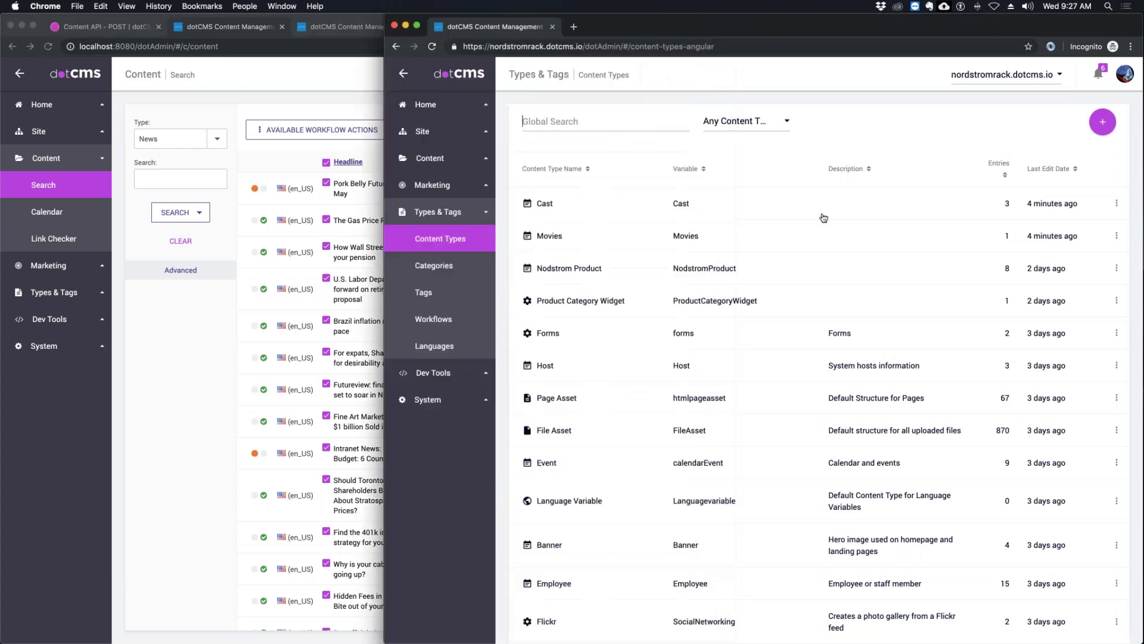
{"action": "left_click", "coordinate": [438, 158]}
{"action": "left_click", "coordinate": [427, 185]}
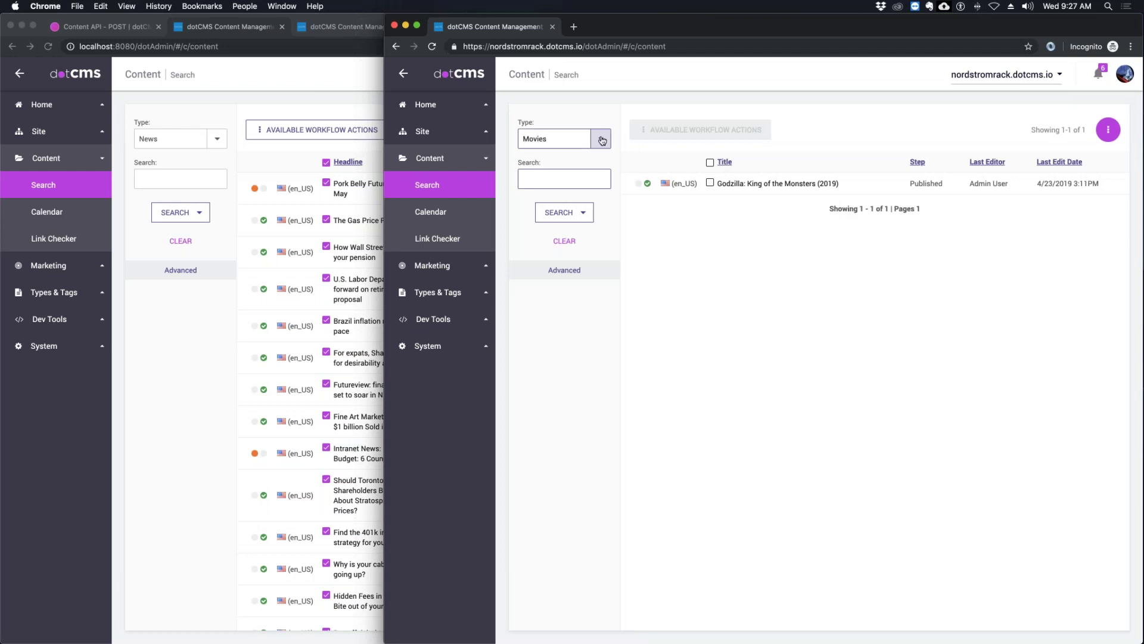
- Unpublish the Godzilla movie on nordstromrack.dotcms.io through Available Workflow Actions
{"action": "left_click", "coordinate": [260, 86]}
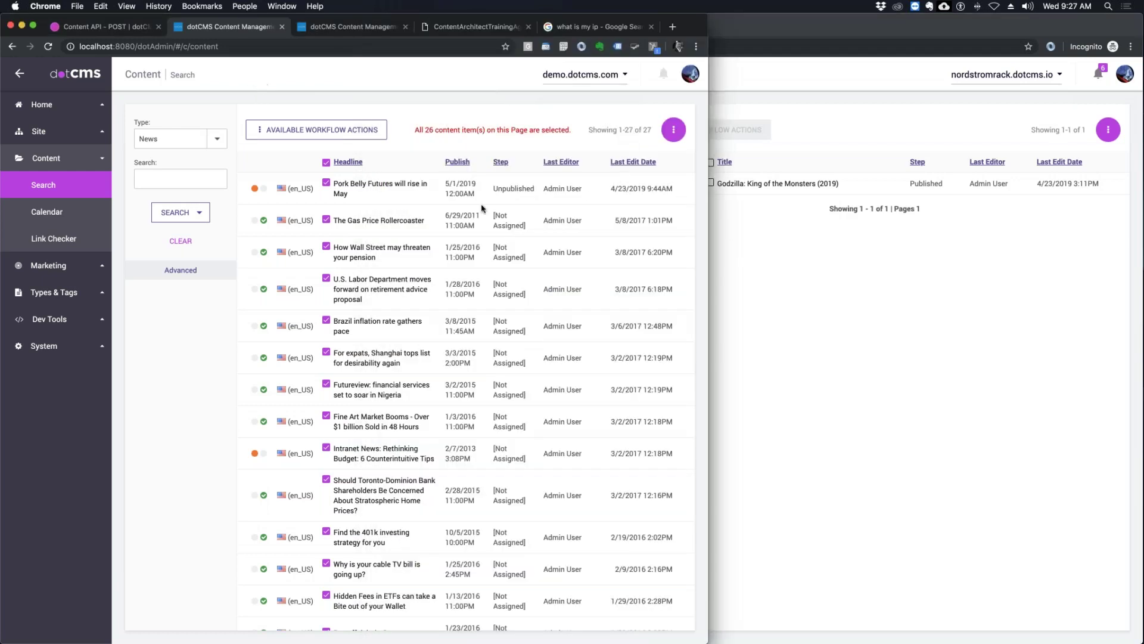
{"action": "left_click", "coordinate": [775, 130]}
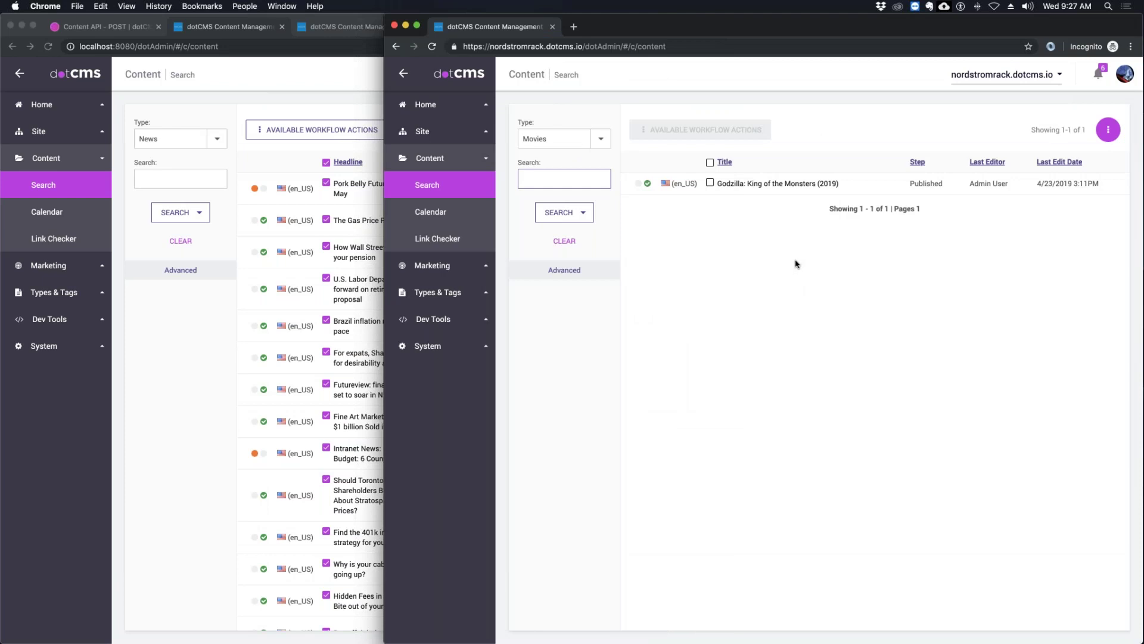
{"action": "left_click", "coordinate": [710, 162]}
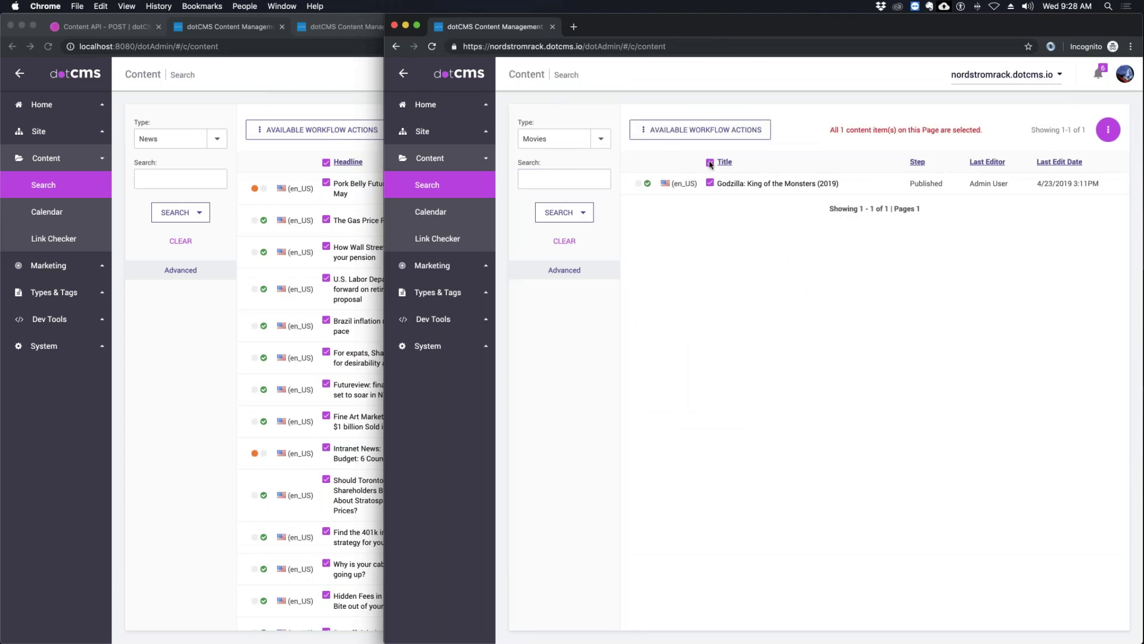
{"action": "left_click", "coordinate": [741, 130]}
{"action": "left_click", "coordinate": [912, 412]}
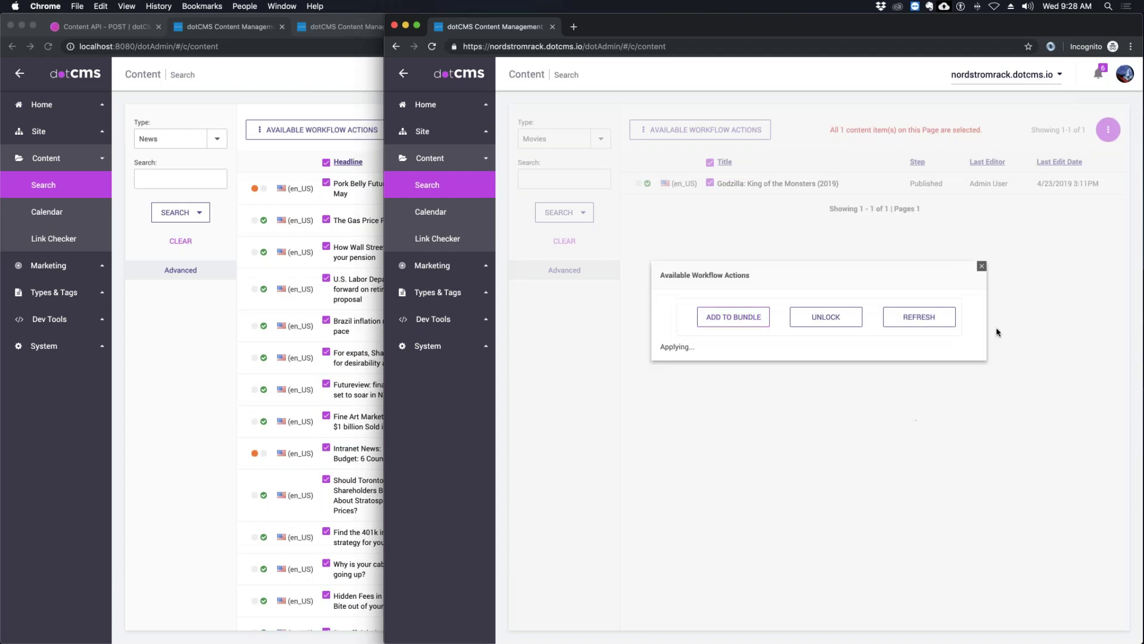
{"action": "left_click", "coordinate": [982, 268]}
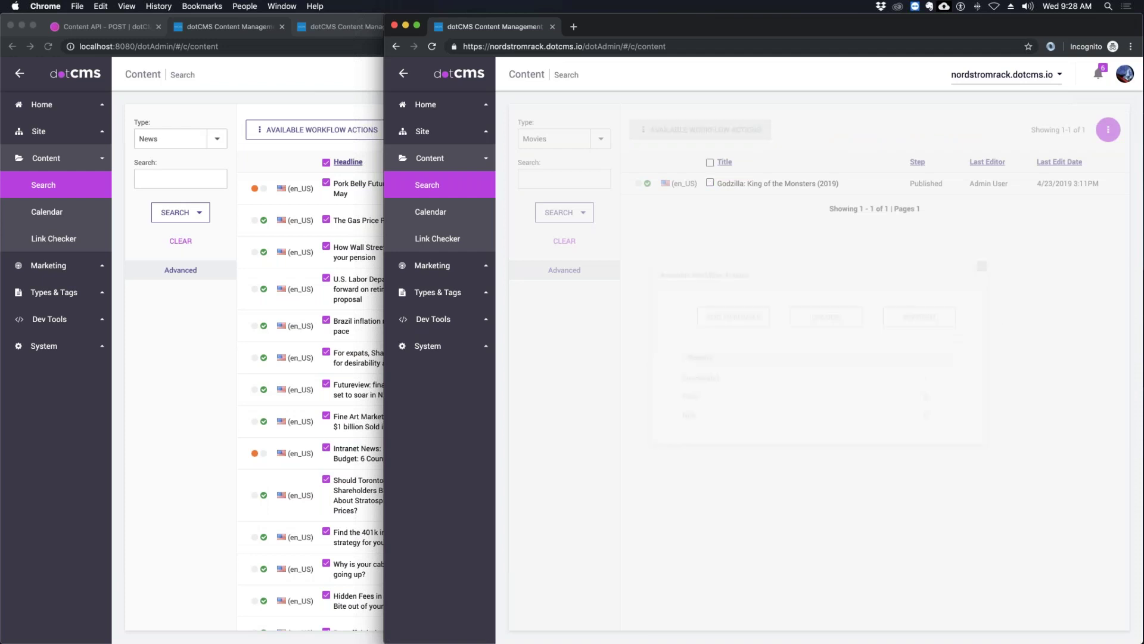
- Archive the unpublished Godzilla movie, leaving the Movies search empty
{"action": "left_click", "coordinate": [709, 183]}
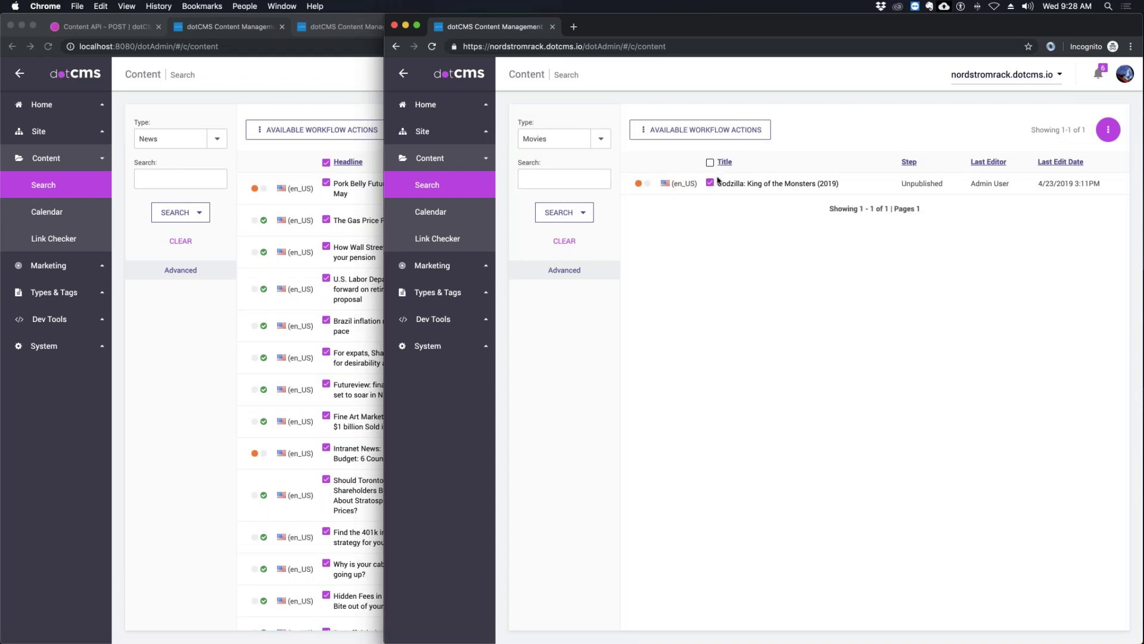
{"action": "left_click", "coordinate": [712, 131]}
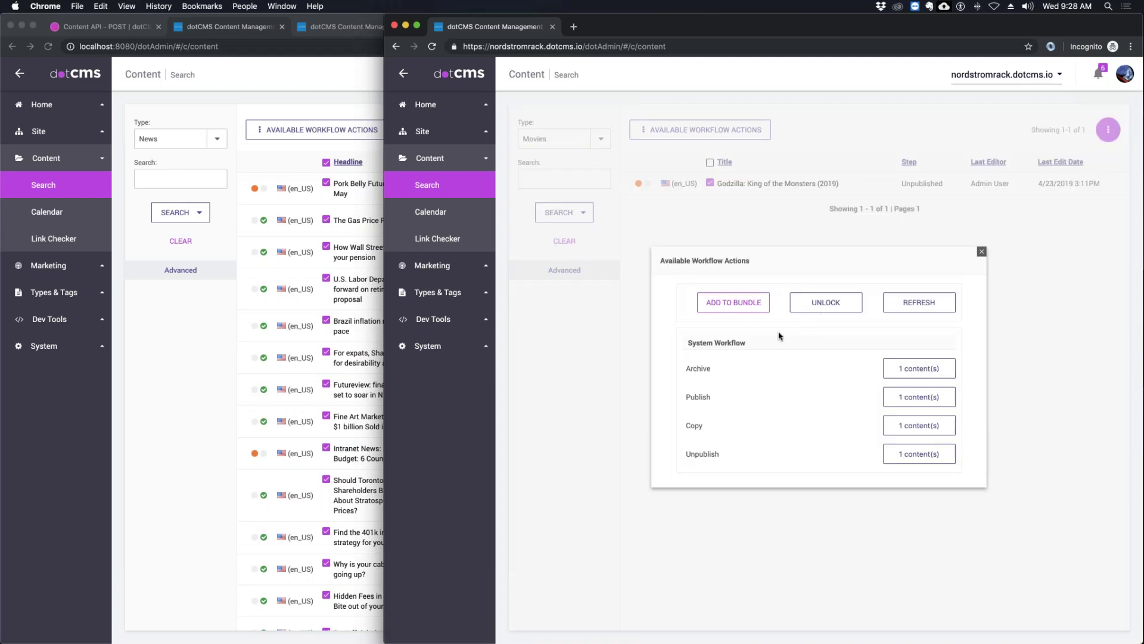
{"action": "left_click", "coordinate": [916, 366]}
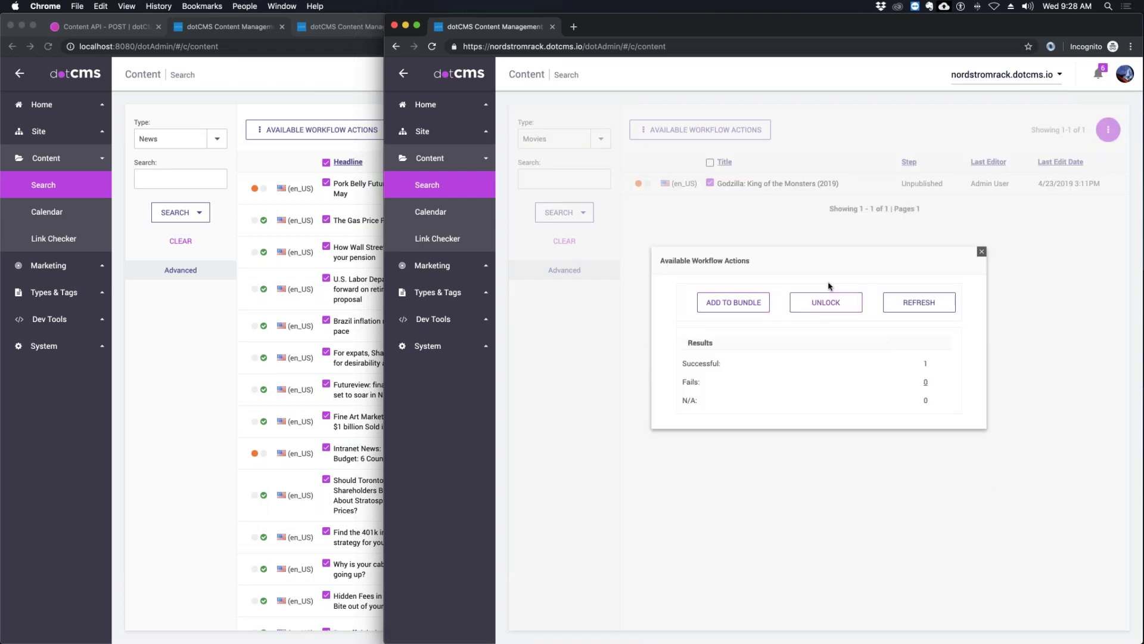
{"action": "left_click", "coordinate": [982, 251]}
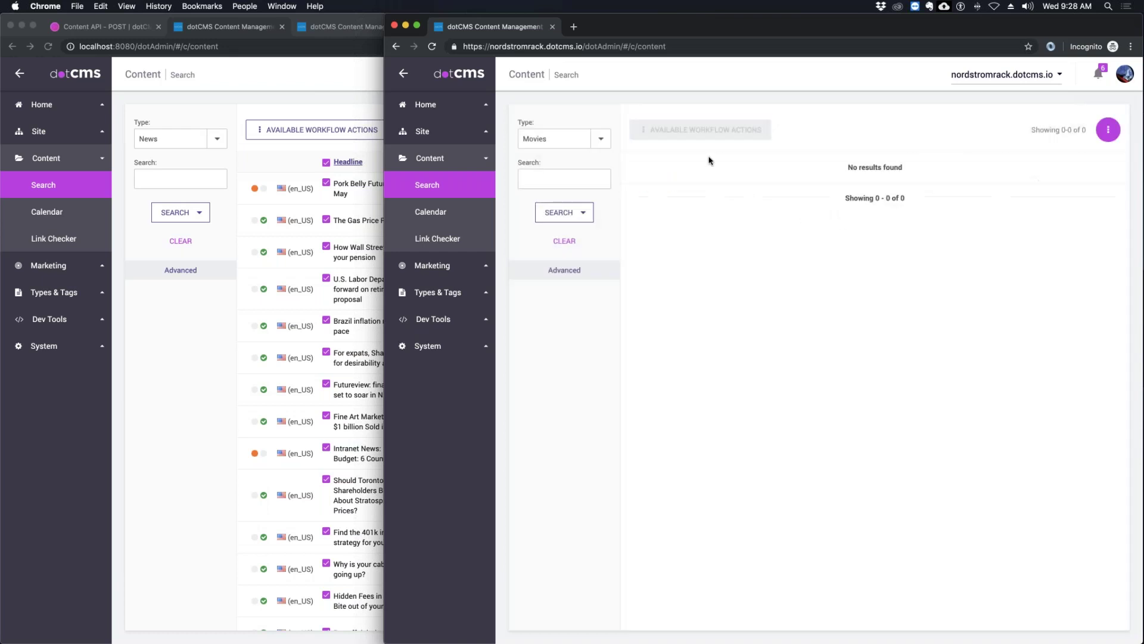
{"action": "left_click", "coordinate": [558, 273]}
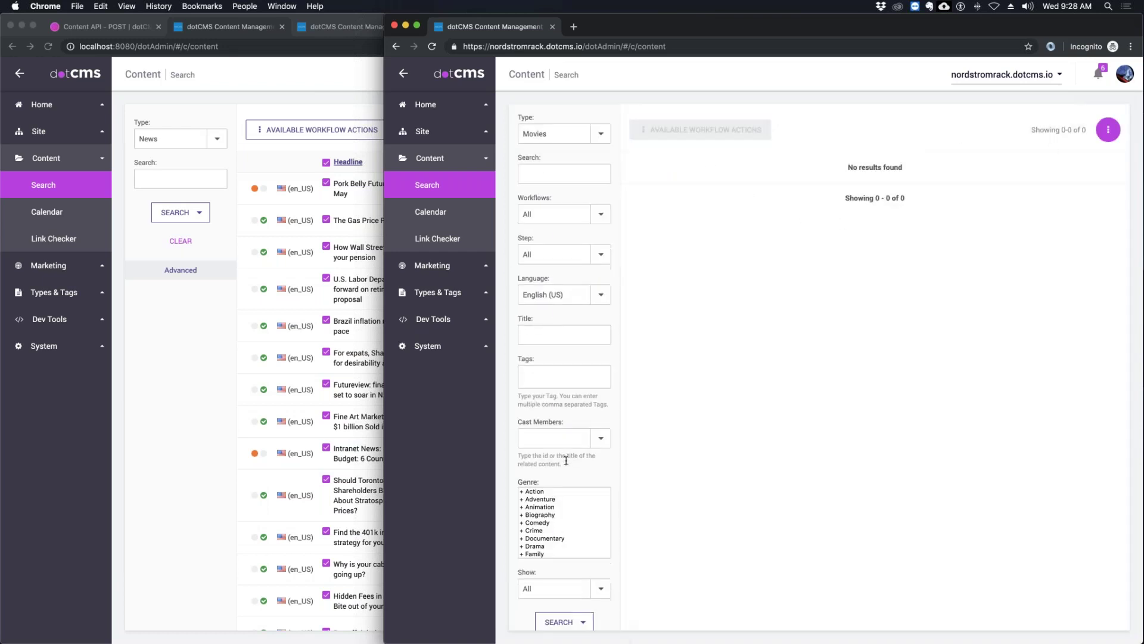
- Filter nordstromrack content to Archived and permanently delete the Godzilla: King of the Monsters (2019) movie
{"action": "scroll", "coordinate": [596, 525], "scroll_direction": "down", "scroll_amount": 2}
{"action": "left_click", "coordinate": [601, 531]}
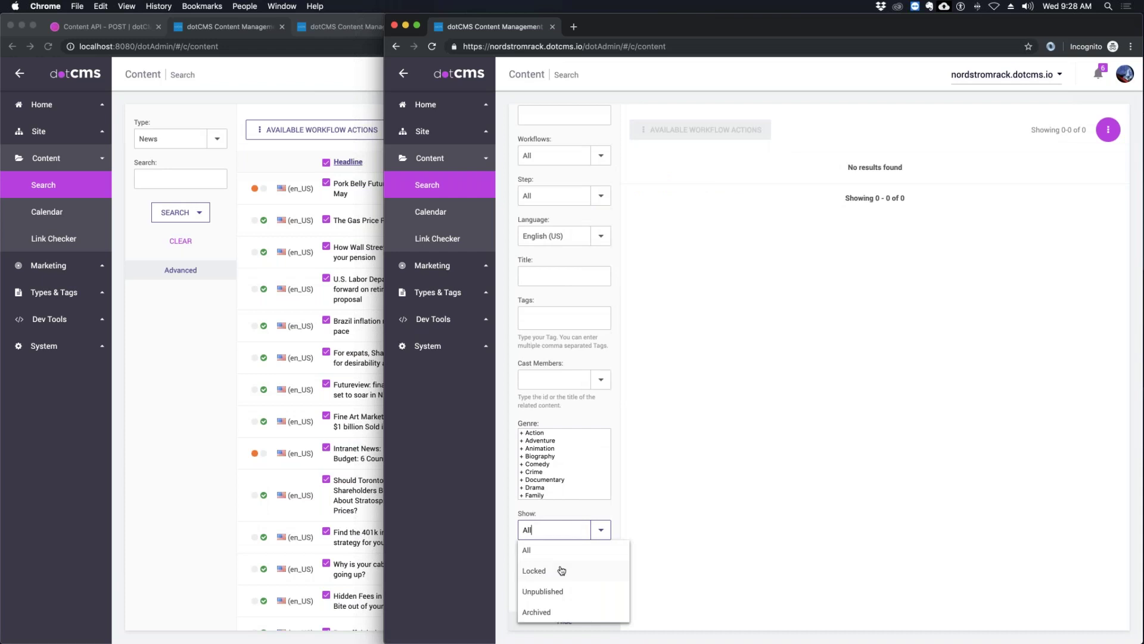
{"action": "left_click", "coordinate": [543, 615]}
{"action": "left_click", "coordinate": [710, 162]}
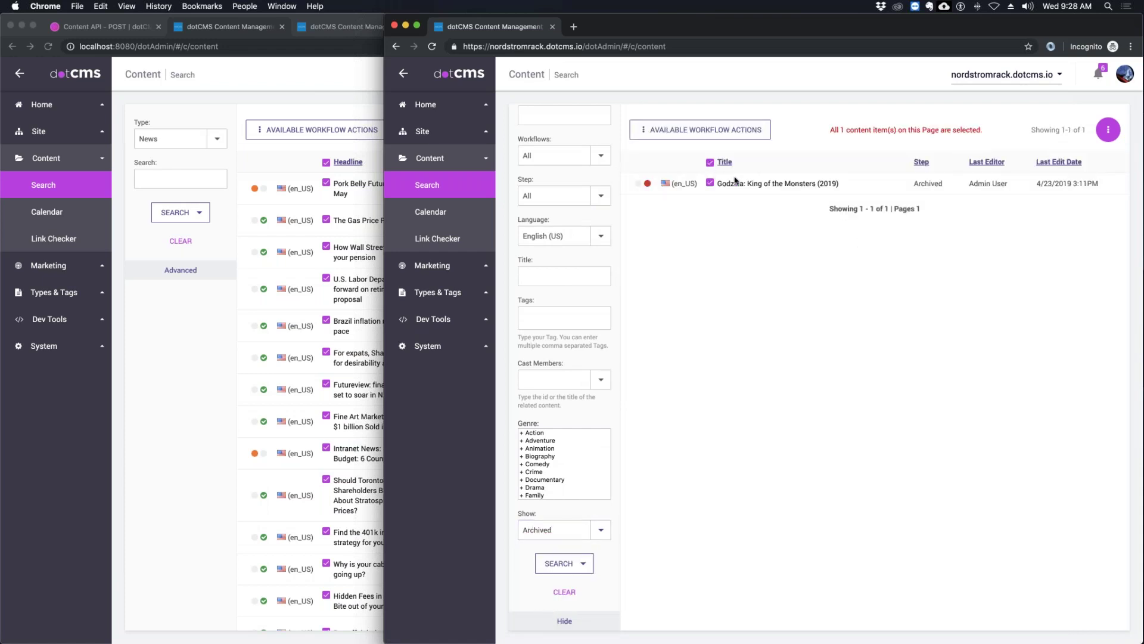
{"action": "left_click", "coordinate": [737, 130]}
{"action": "left_click", "coordinate": [901, 427]}
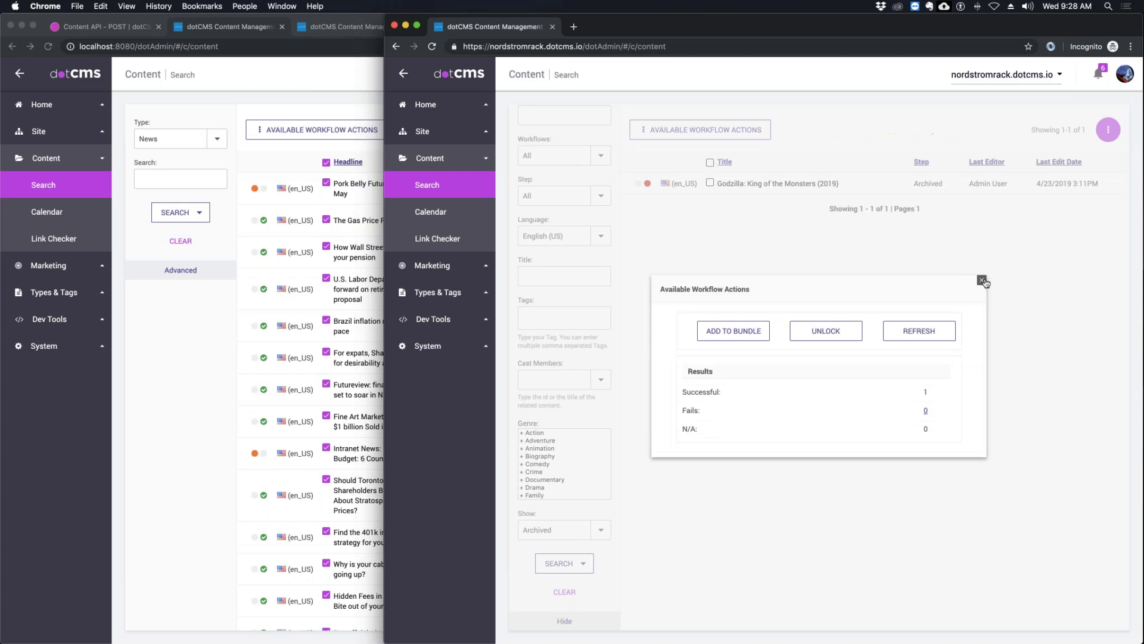
{"action": "left_click", "coordinate": [982, 281]}
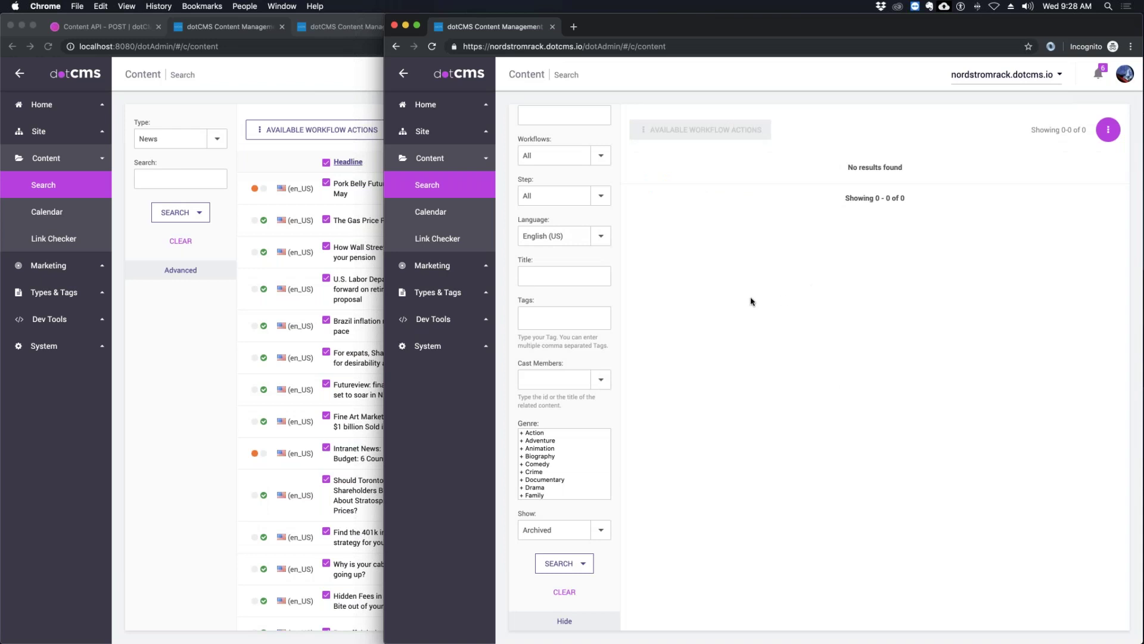
{"action": "left_click", "coordinate": [160, 378]}
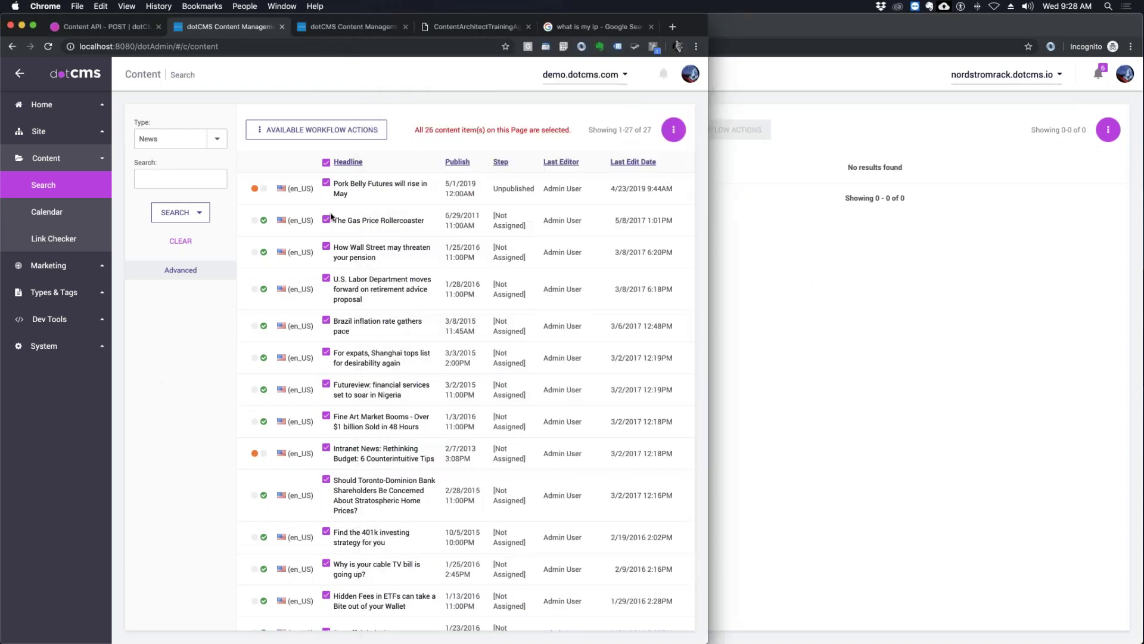
- Filter the local content search to Movies and review the Godzilla movie's workflow actions
{"action": "left_click", "coordinate": [216, 139]}
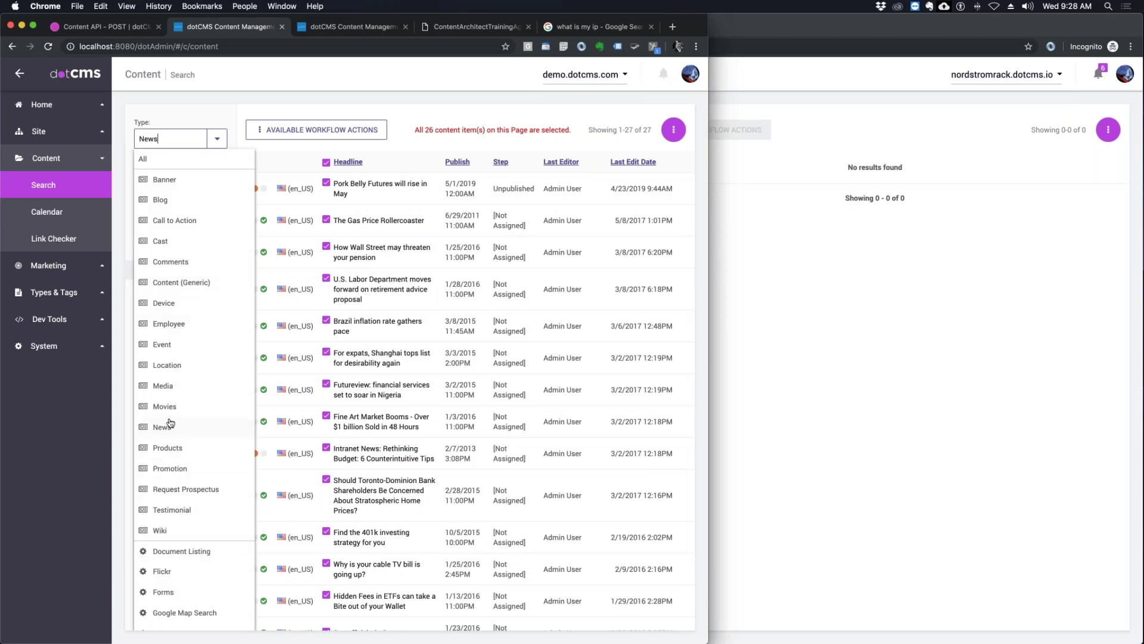
{"action": "left_click", "coordinate": [167, 408]}
{"action": "left_click", "coordinate": [326, 183]}
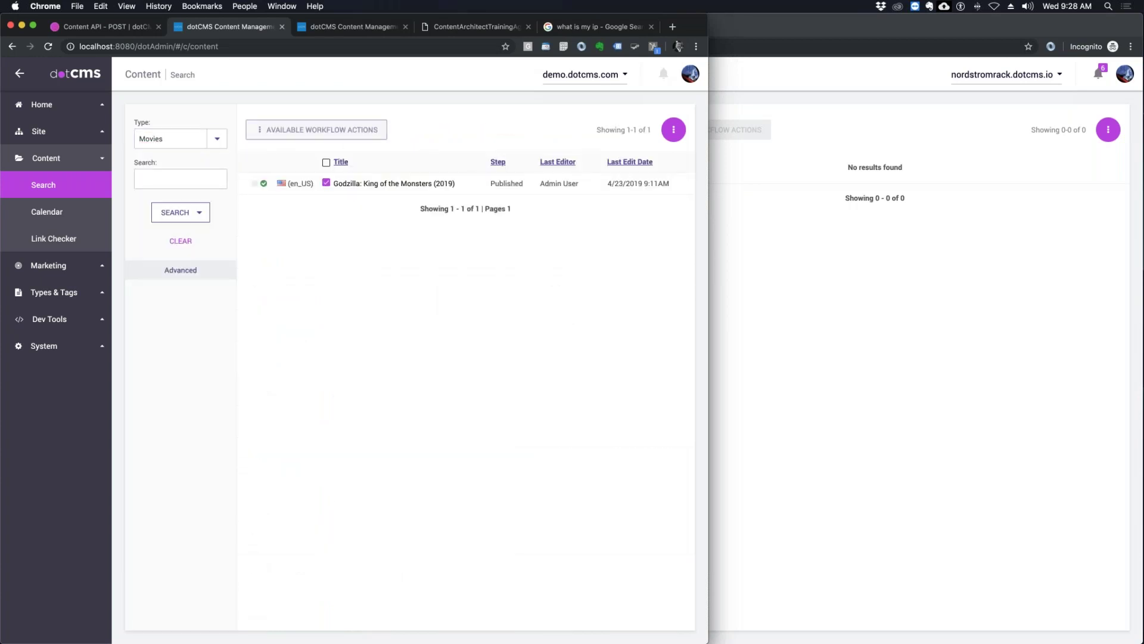
{"action": "left_click", "coordinate": [348, 133]}
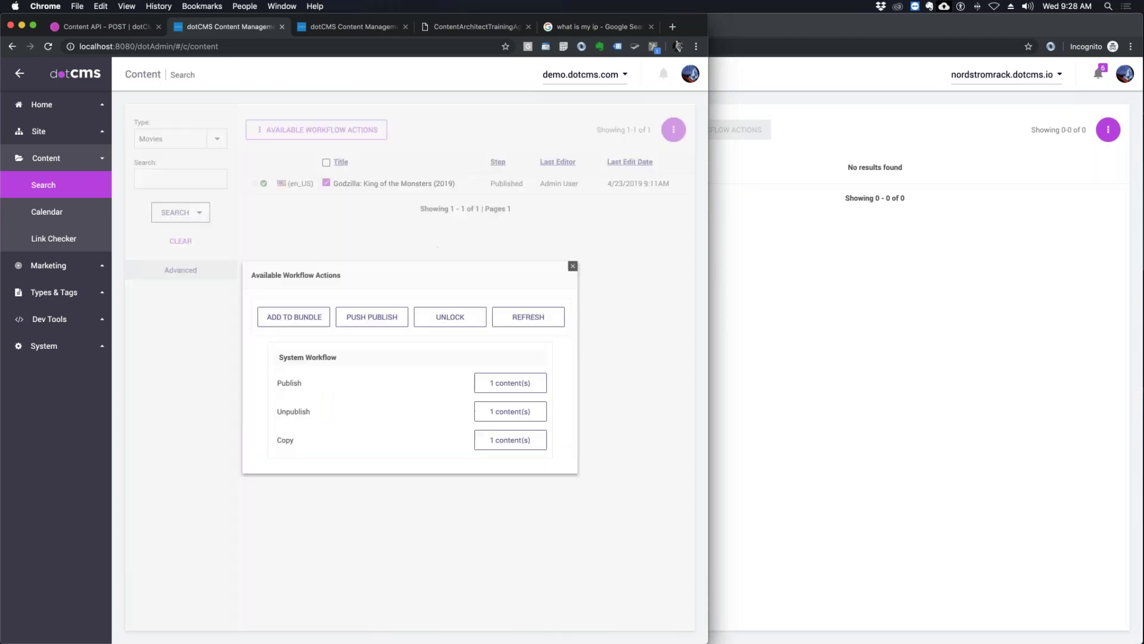
{"action": "left_click", "coordinate": [369, 322]}
{"action": "left_click", "coordinate": [573, 266]}
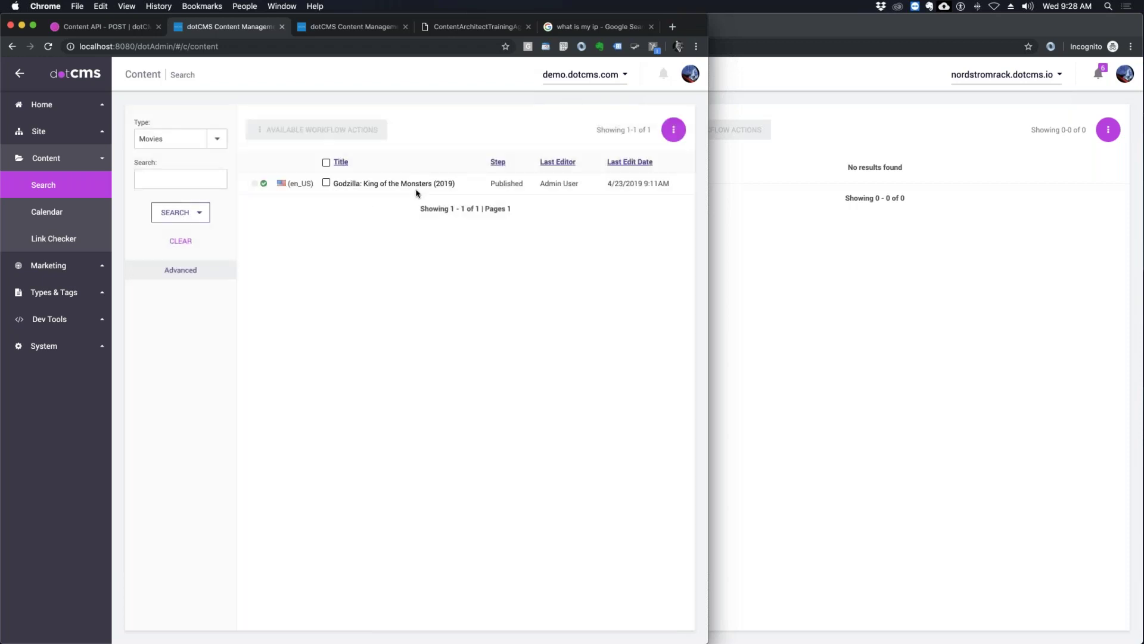
- Compare with the nordstromrack window, then reselect the Godzilla movie locally
{"action": "left_click", "coordinate": [950, 246]}
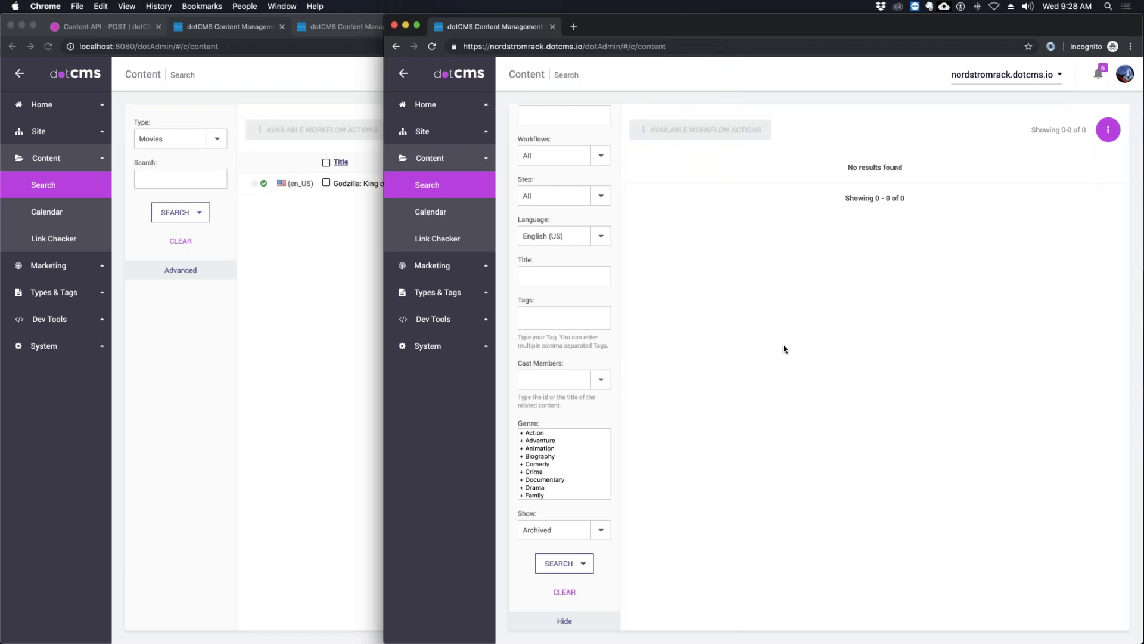
{"action": "left_click", "coordinate": [284, 255]}
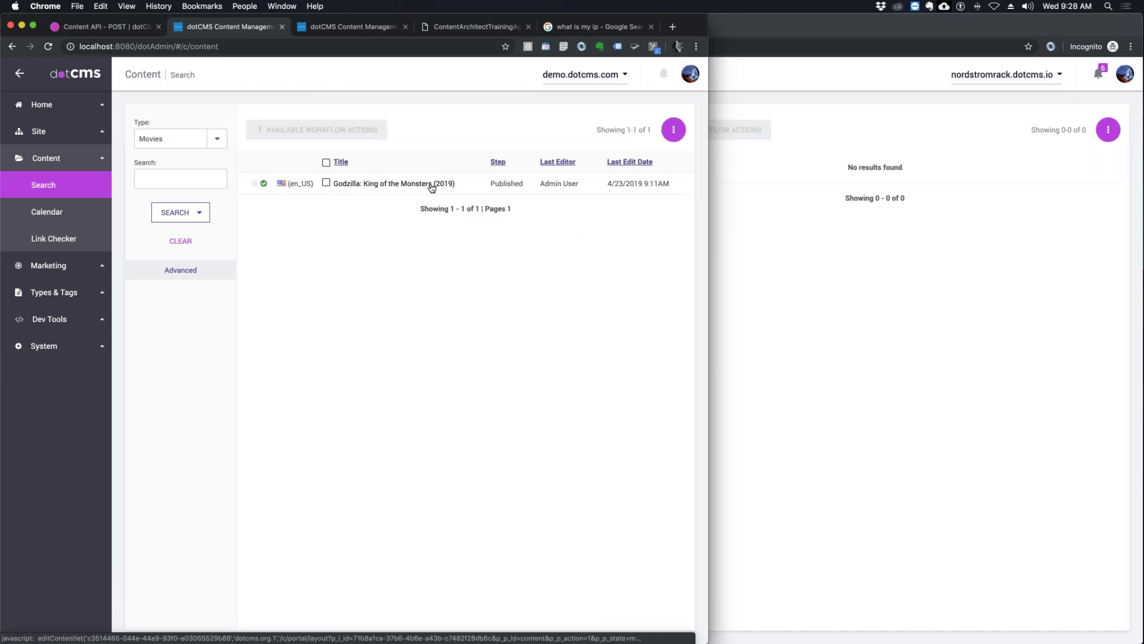
{"action": "left_click", "coordinate": [326, 183]}
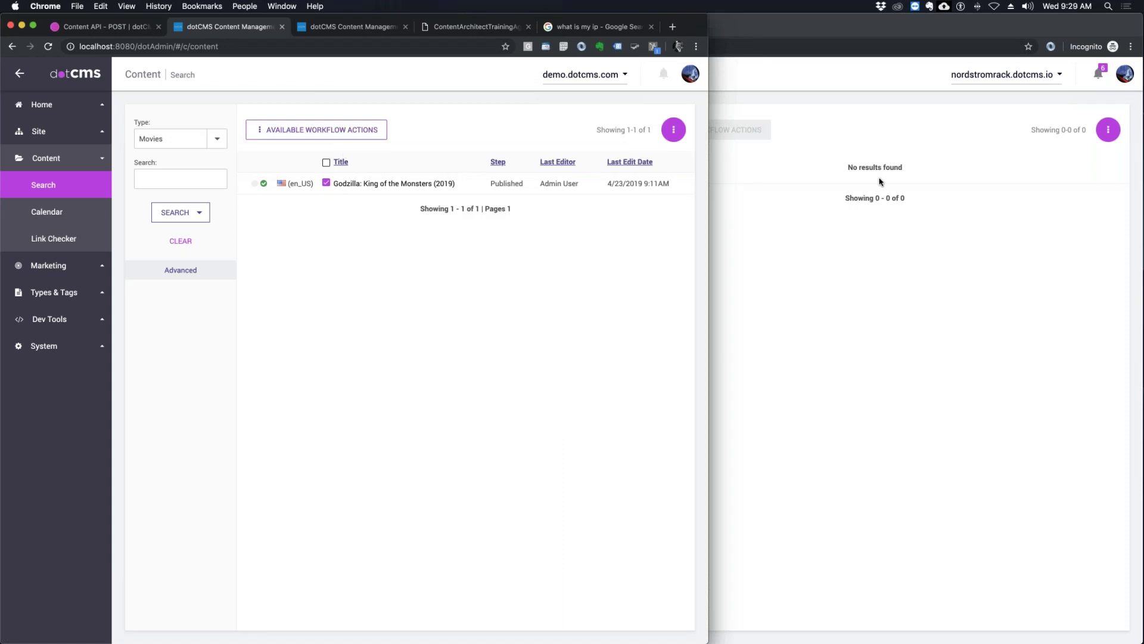
- Push Publish the Godzilla movie to Amazon Production with Force Push on, then view the Publishing Queue
{"action": "left_click", "coordinate": [819, 270]}
{"action": "left_click", "coordinate": [300, 309]}
{"action": "left_click", "coordinate": [327, 133]}
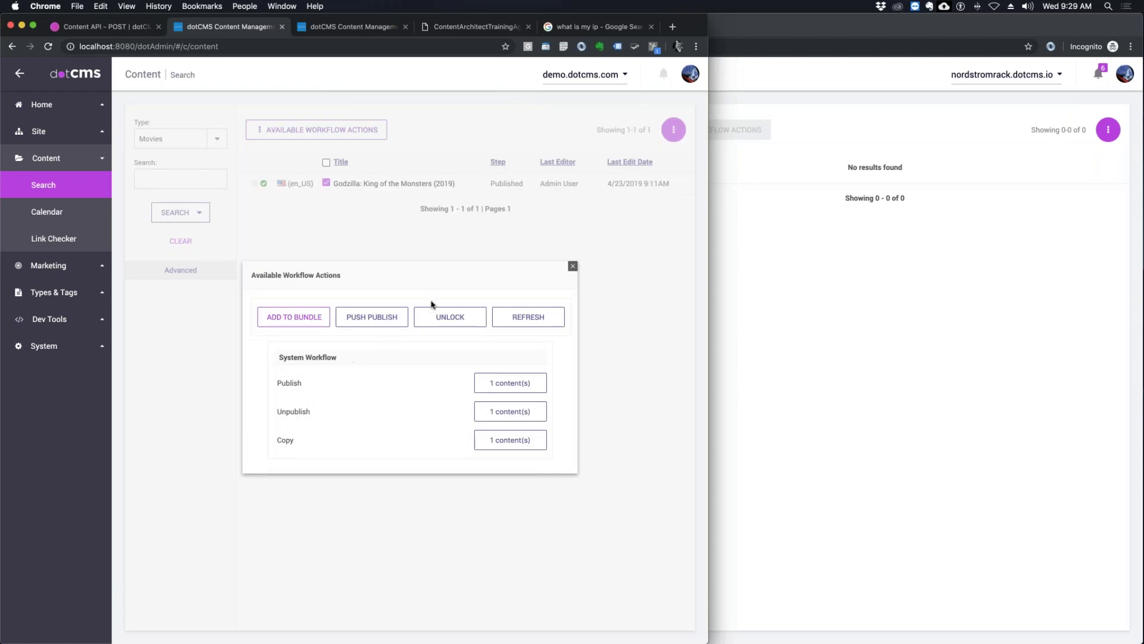
{"action": "left_click", "coordinate": [384, 318]}
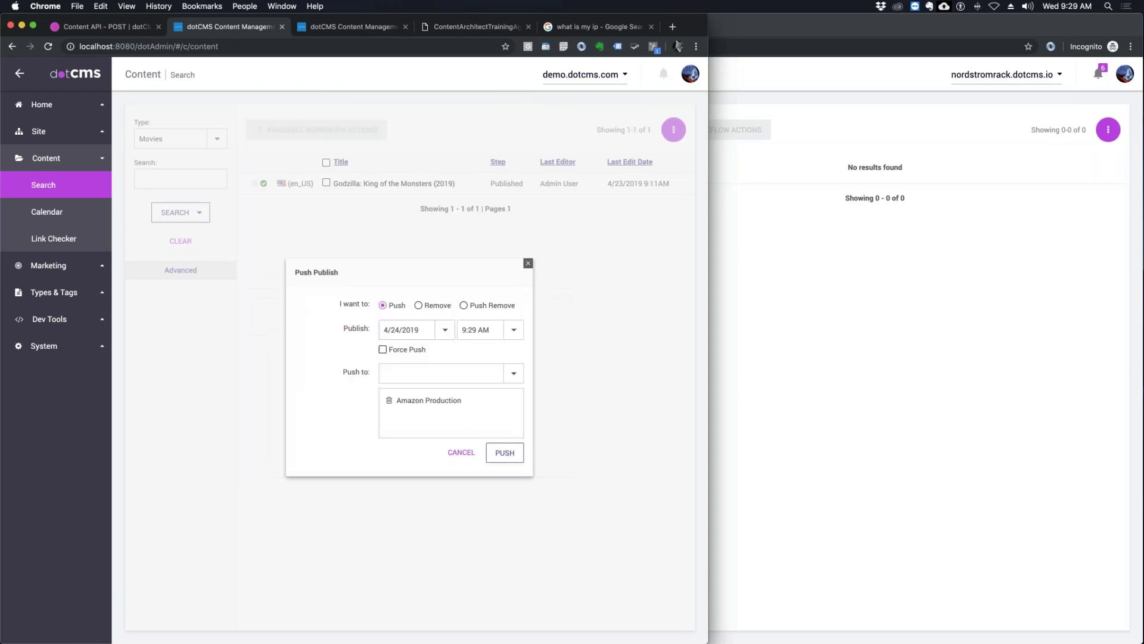
{"action": "left_click", "coordinate": [383, 349]}
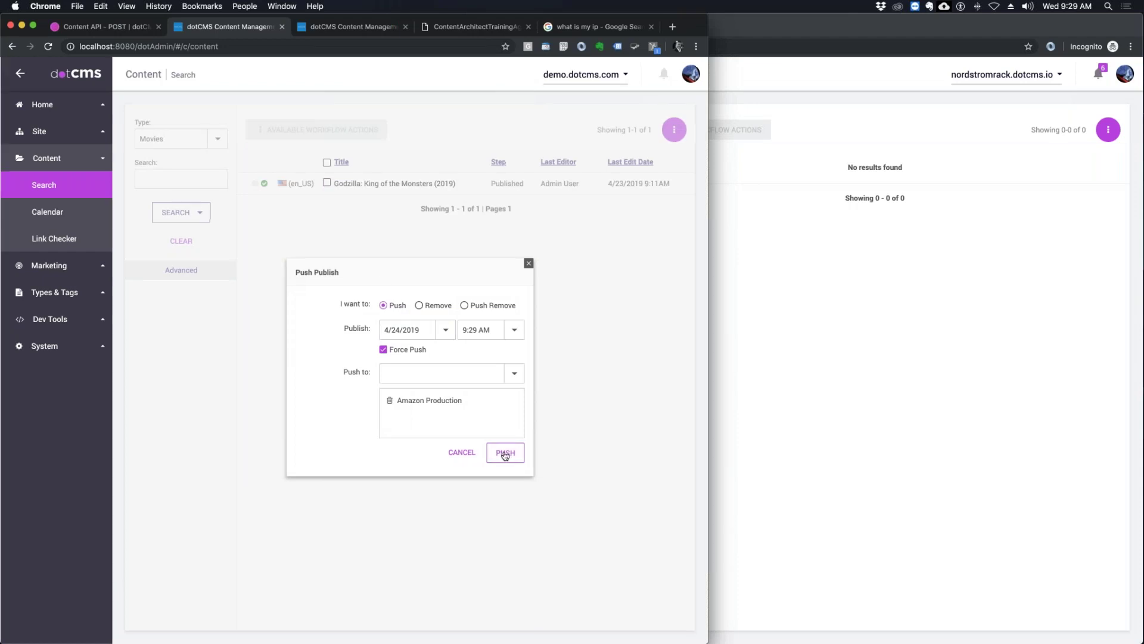
{"action": "left_click", "coordinate": [505, 453]}
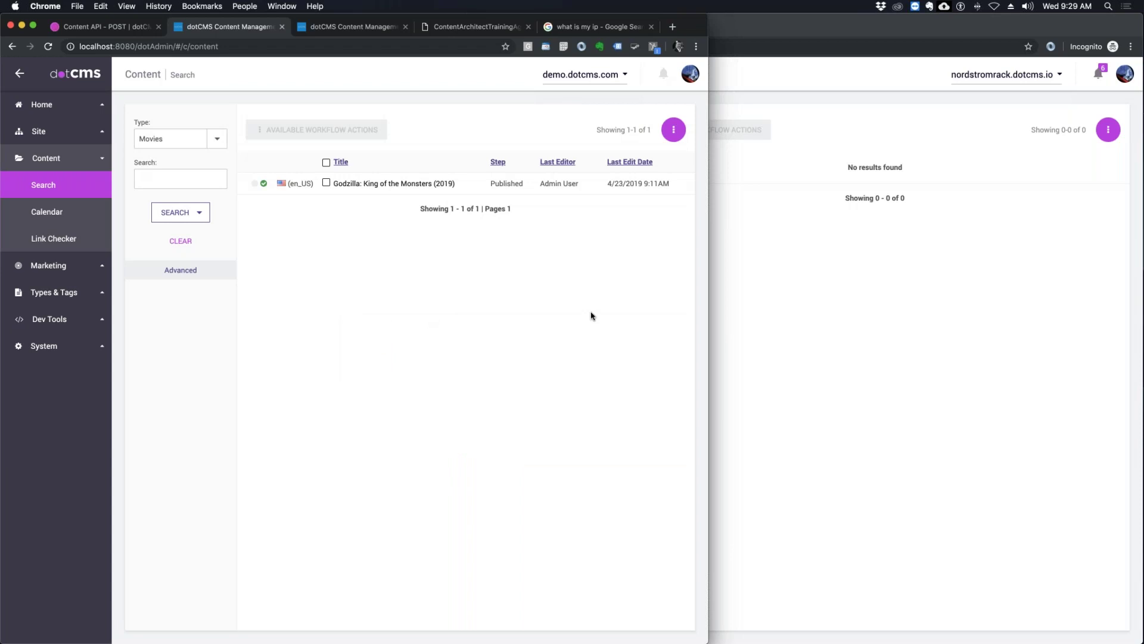
{"action": "left_click", "coordinate": [50, 132]}
{"action": "left_click", "coordinate": [69, 293]}
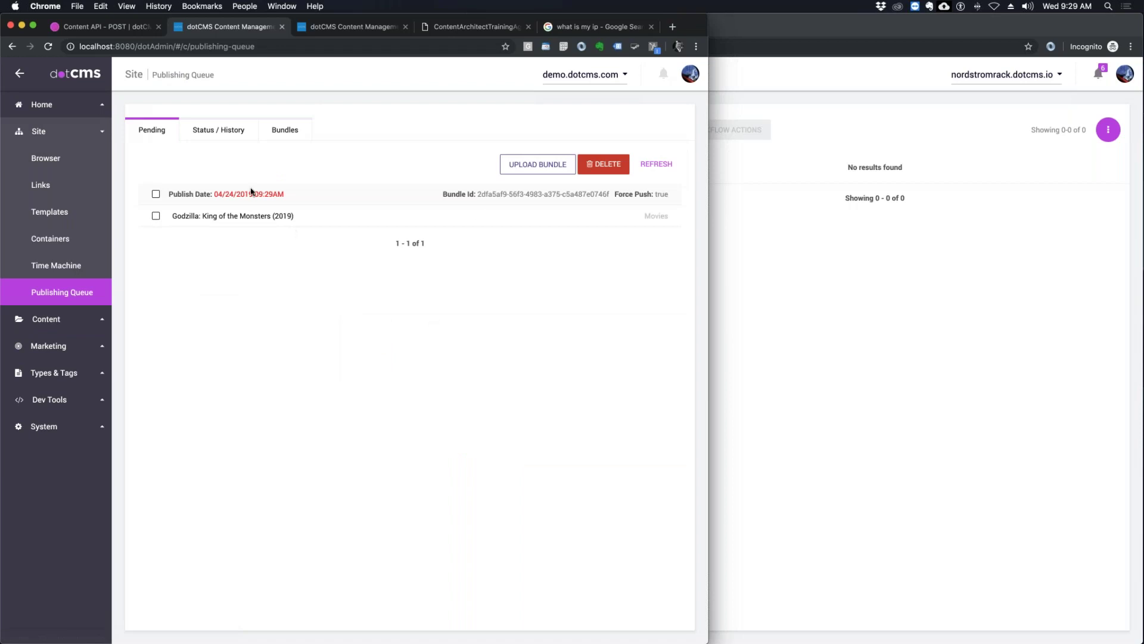
- Delete the earlier successful bundle from Status / History and refresh the list
{"action": "left_click", "coordinate": [212, 130]}
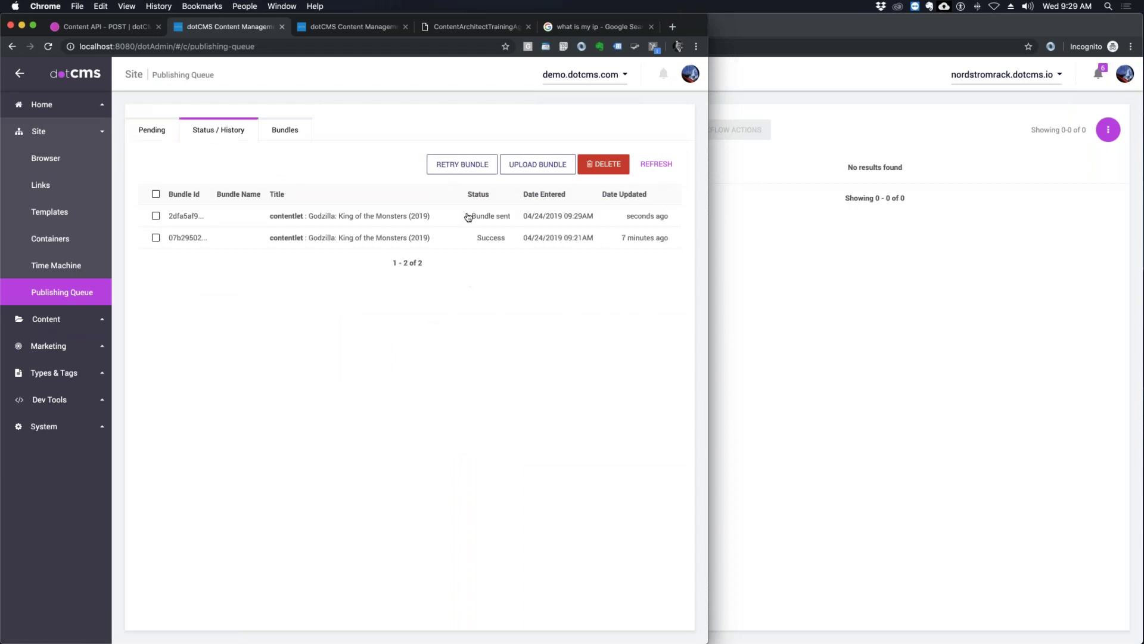
{"action": "left_click", "coordinate": [663, 165]}
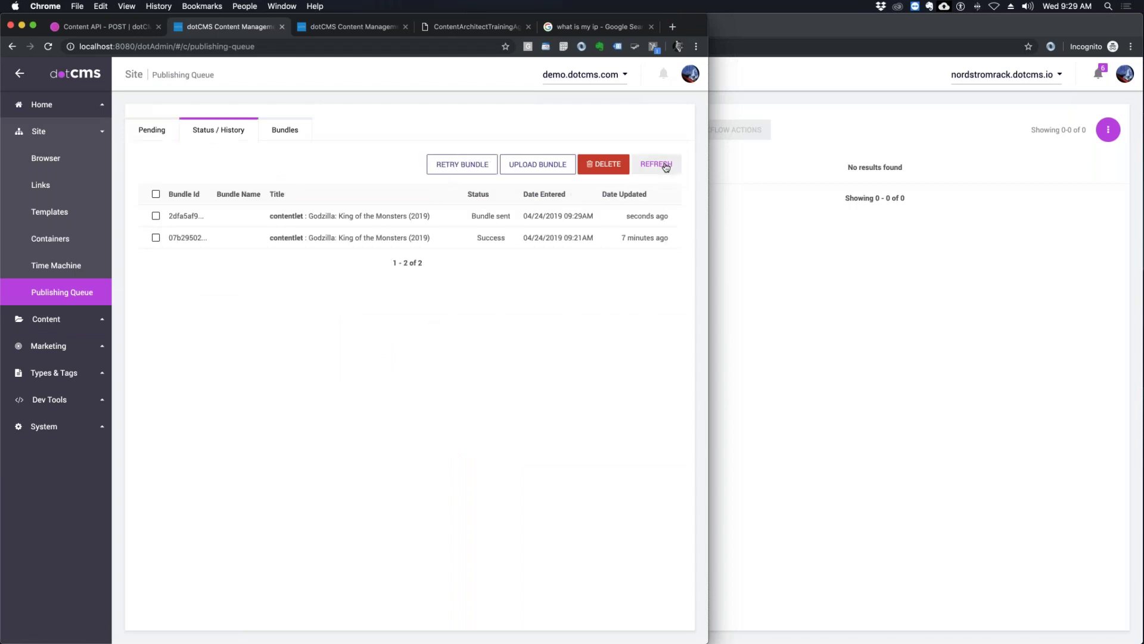
{"action": "left_click", "coordinate": [665, 167]}
{"action": "left_click", "coordinate": [156, 238]}
{"action": "left_click", "coordinate": [605, 168]}
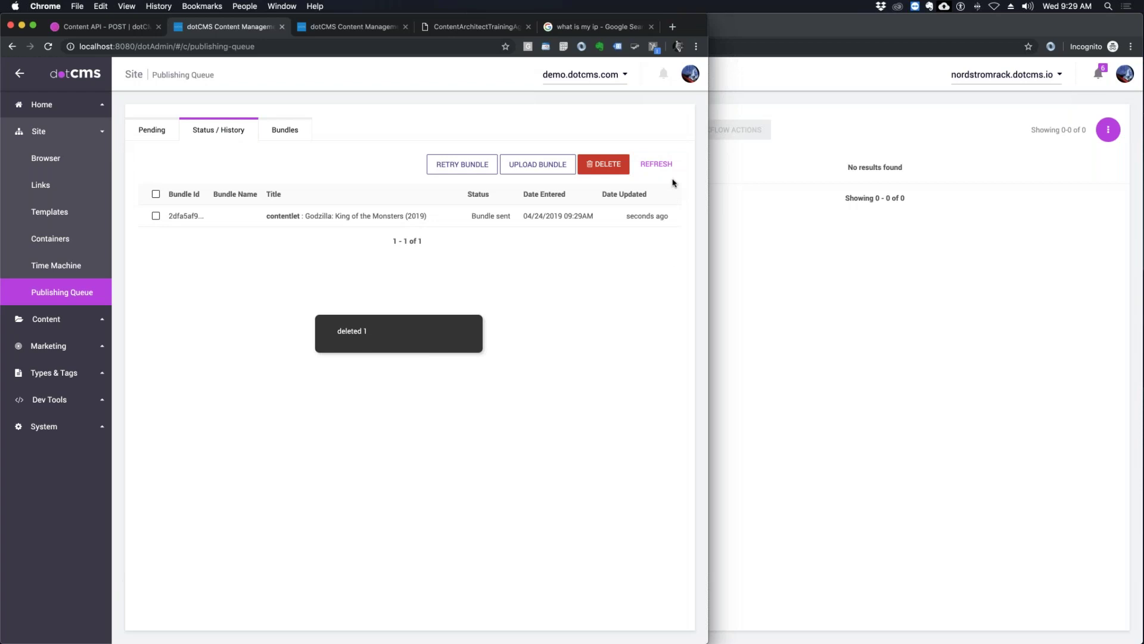
{"action": "left_click", "coordinate": [659, 166]}
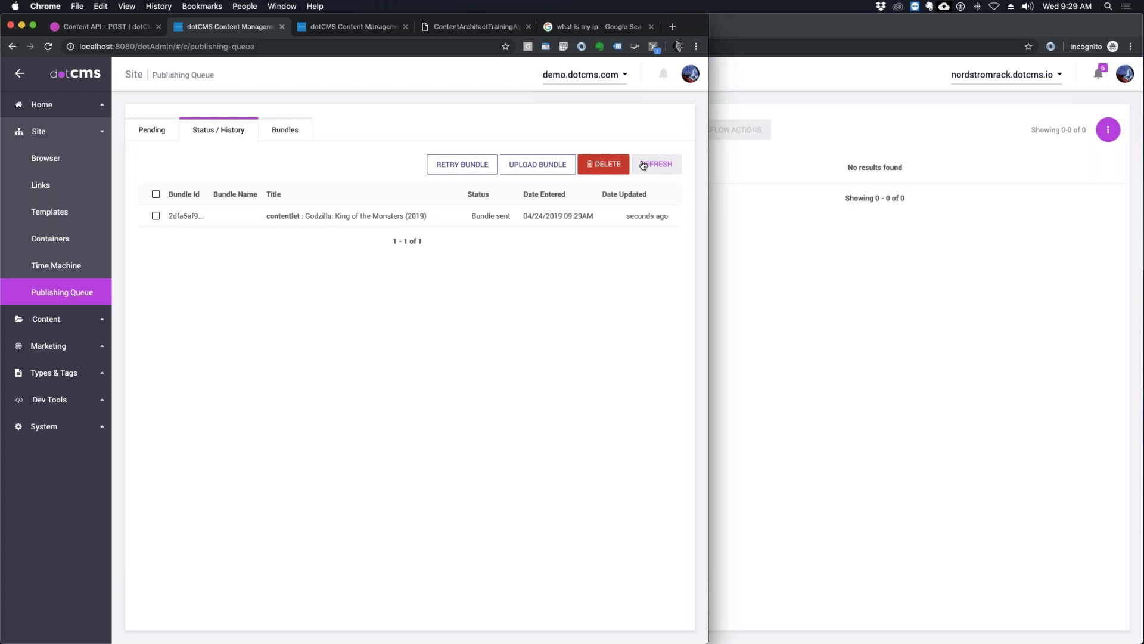
- Reload nordstromrack's content search and refresh the local history to confirm the Godzilla bundle was sent
{"action": "left_click", "coordinate": [822, 229]}
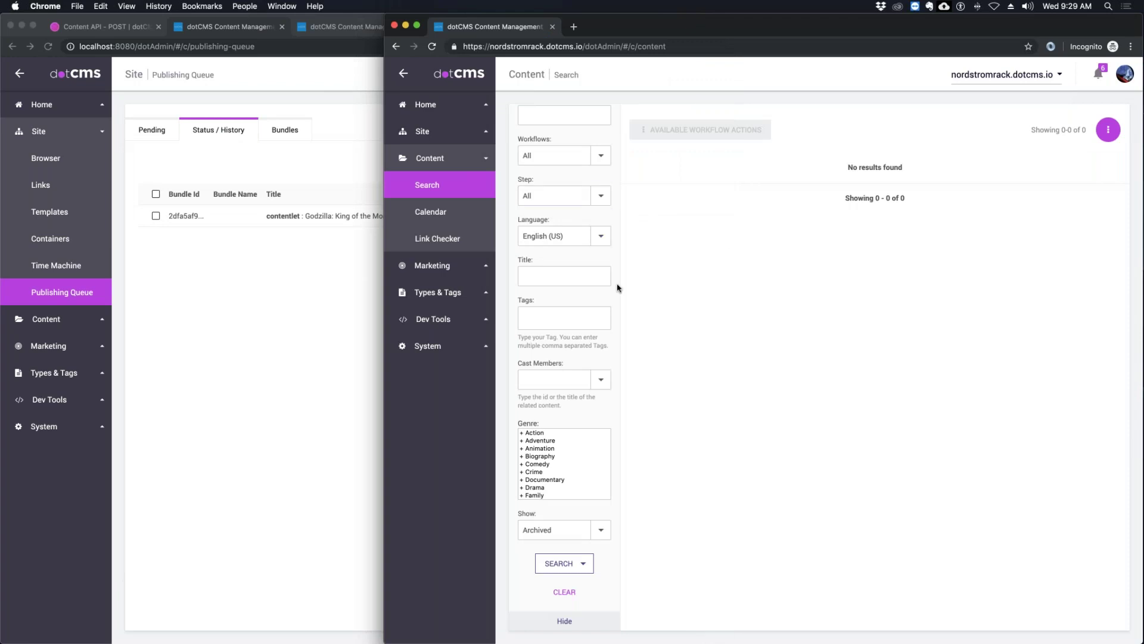
{"action": "key", "text": "super+r"}
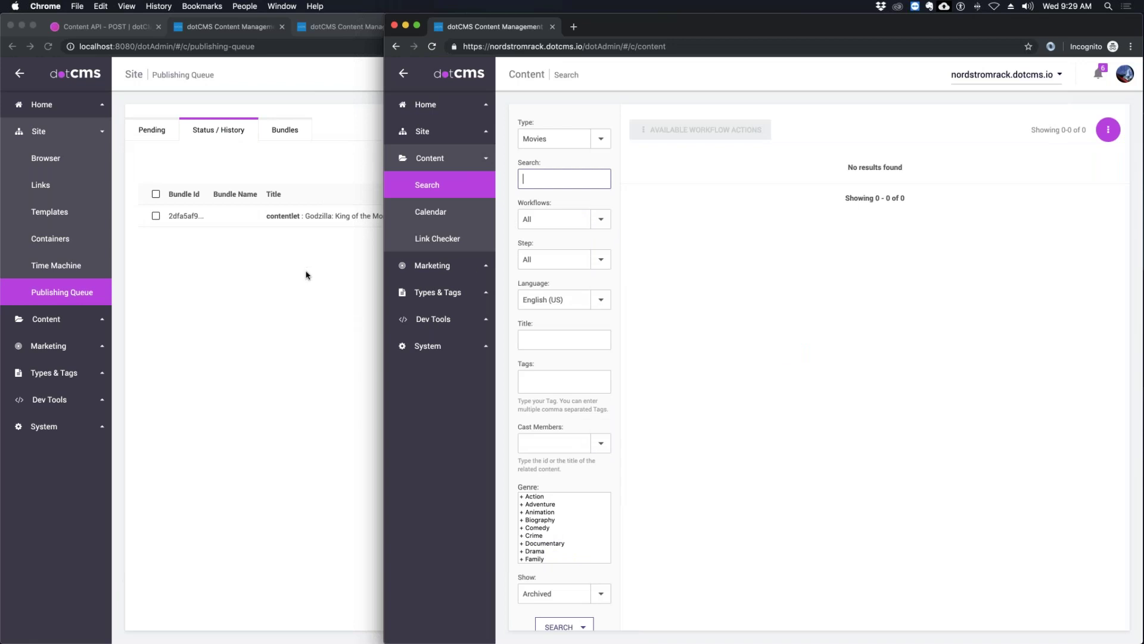
{"action": "left_click", "coordinate": [294, 253]}
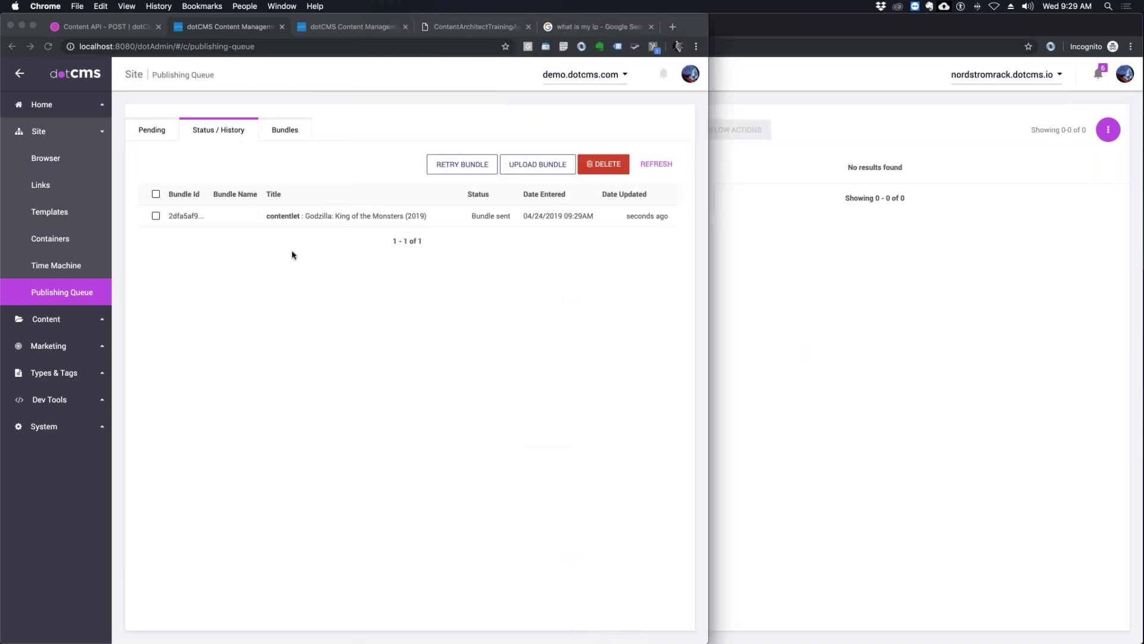
{"action": "left_click", "coordinate": [655, 164]}
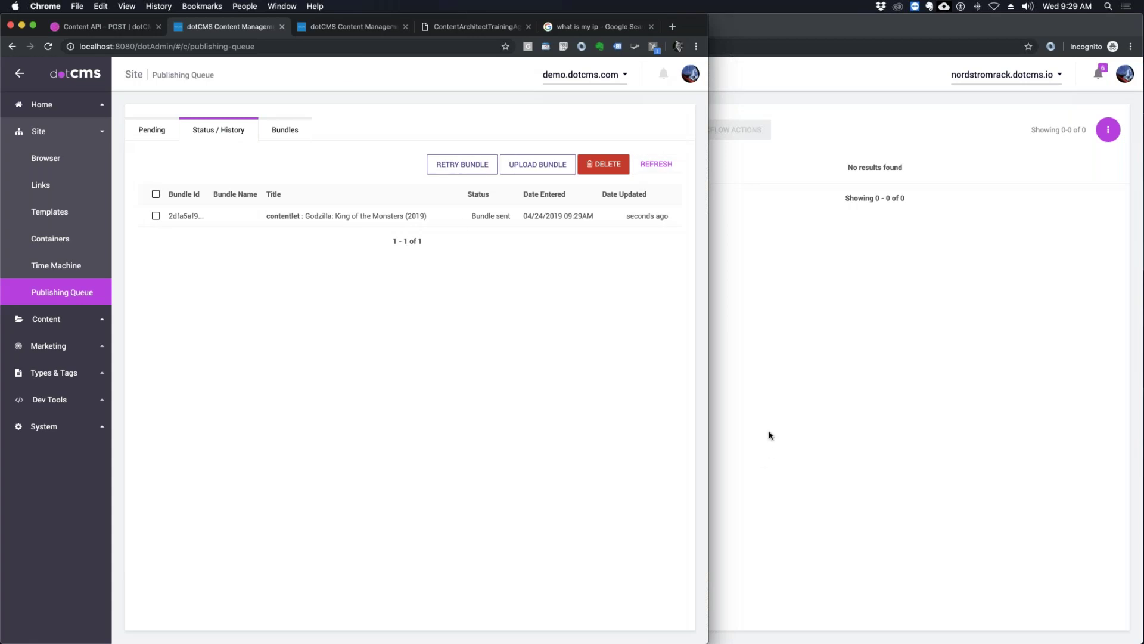
{"action": "left_click", "coordinate": [823, 376]}
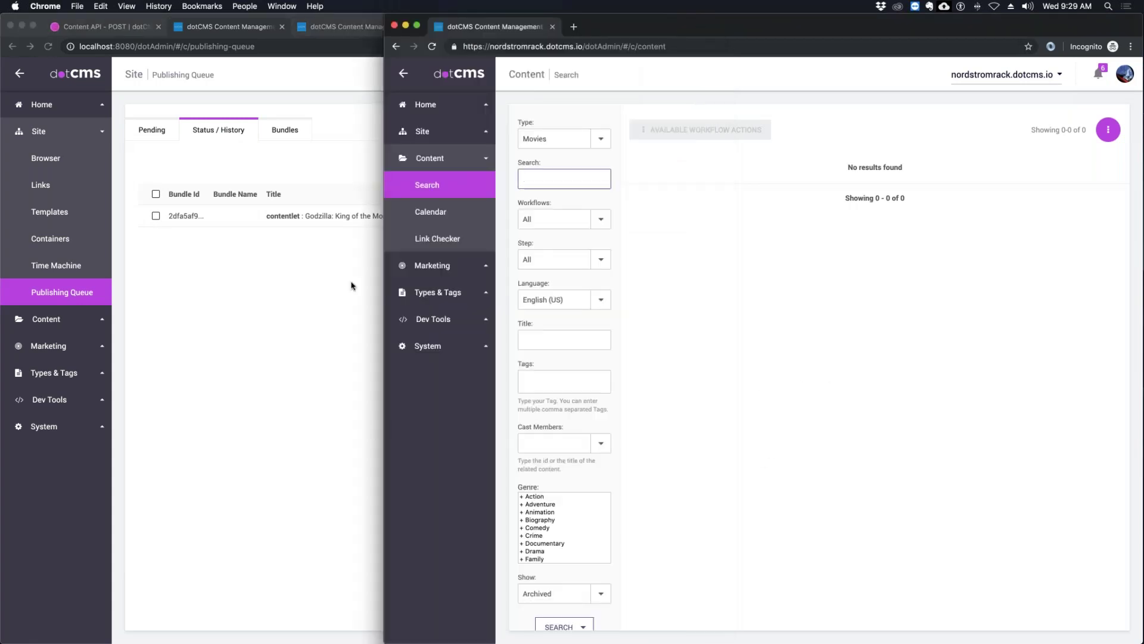
{"action": "left_click", "coordinate": [349, 285]}
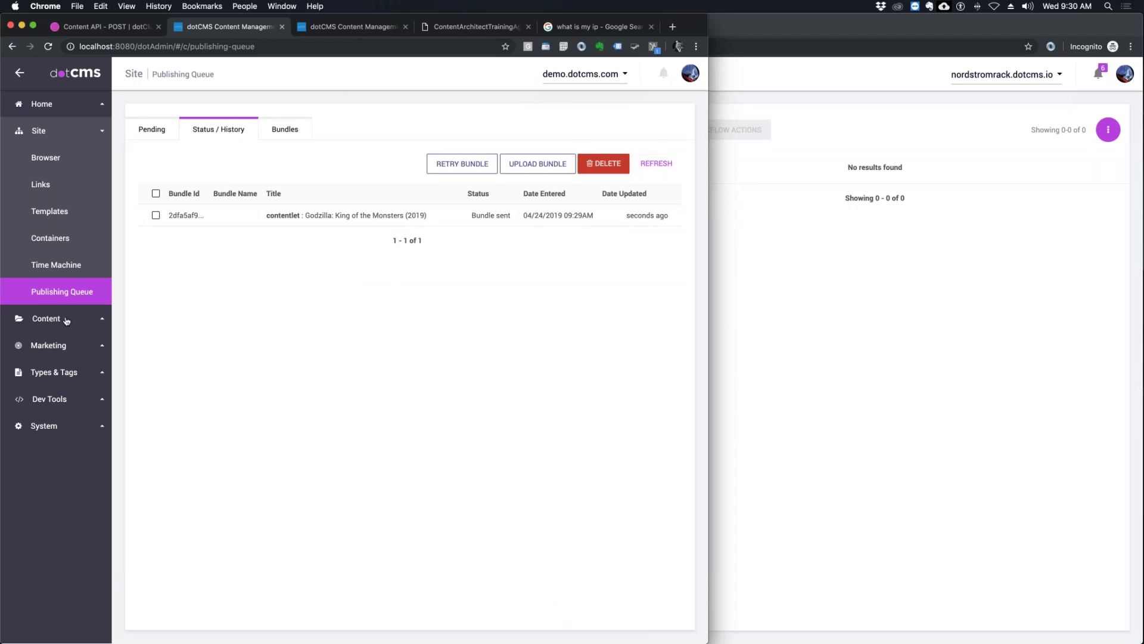
- Open the Workflows list, checking the agenda's Custom Workflow Schemes item and the Content API docs
{"action": "left_click", "coordinate": [55, 373]}
{"action": "left_click", "coordinate": [63, 317]}
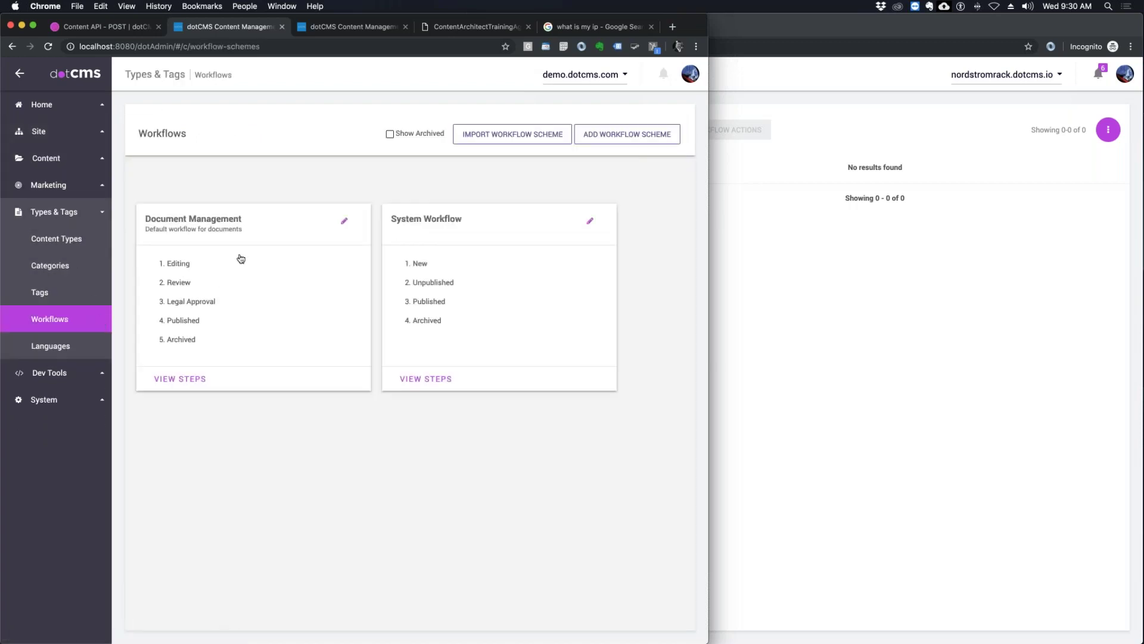
{"action": "left_click", "coordinate": [458, 27]}
{"action": "left_click_drag", "start_coordinate": [287, 311], "coordinate": [206, 299]}
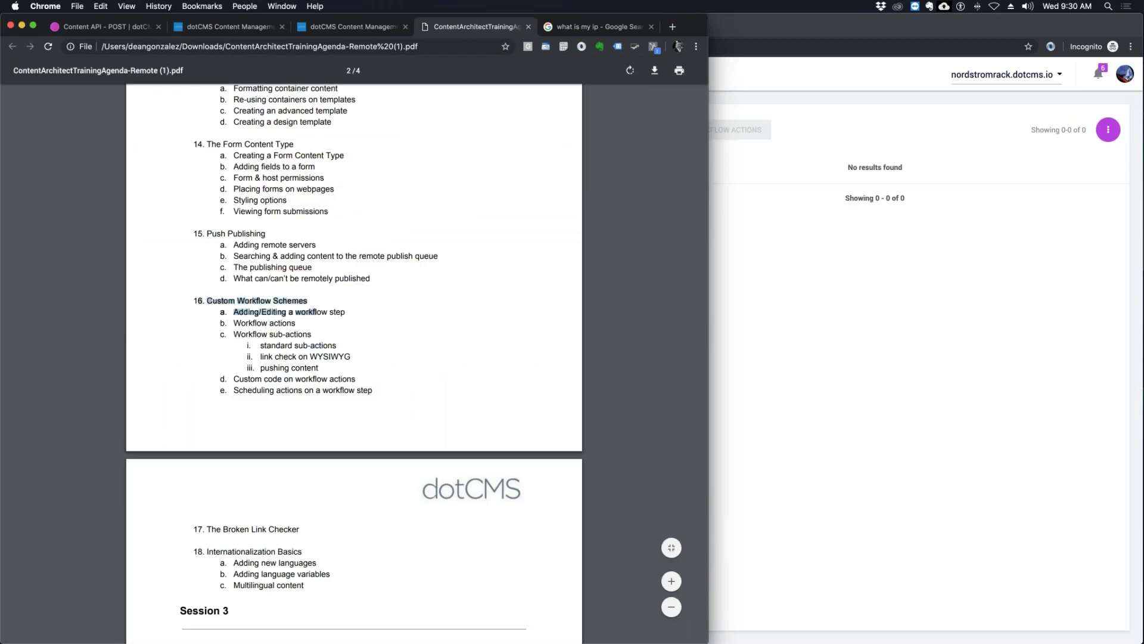
{"action": "left_click", "coordinate": [115, 28]}
{"action": "scroll", "coordinate": [368, 355], "scroll_direction": "down", "scroll_amount": 1}
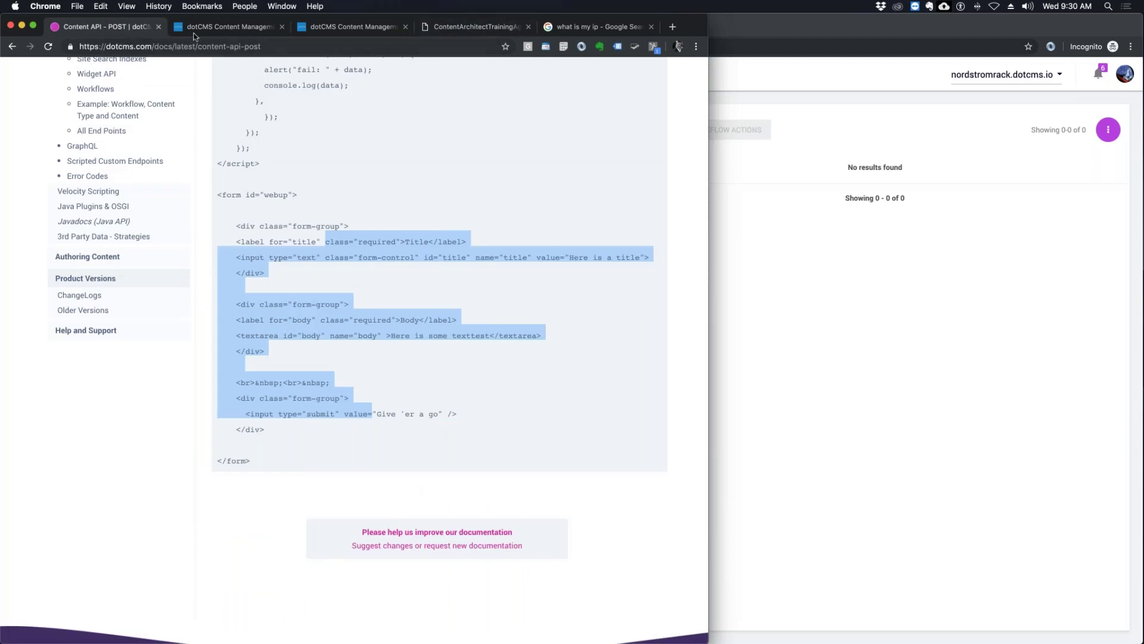
- Open the System Workflow board, widen the window, and add an action to the Published step
{"action": "left_click", "coordinate": [199, 32]}
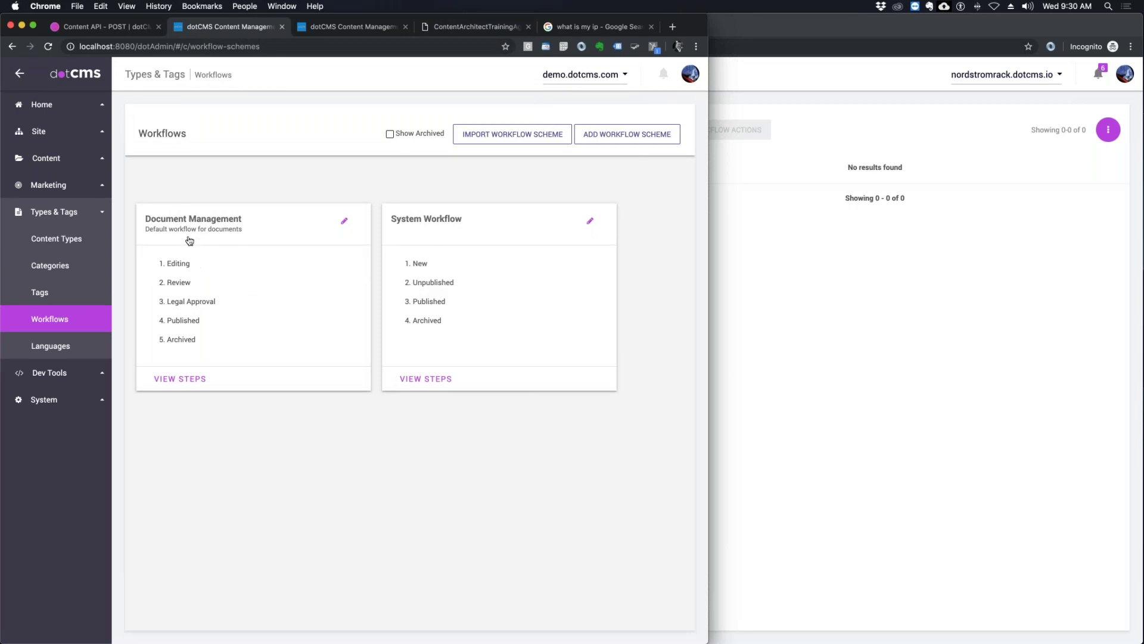
{"action": "left_click", "coordinate": [469, 302]}
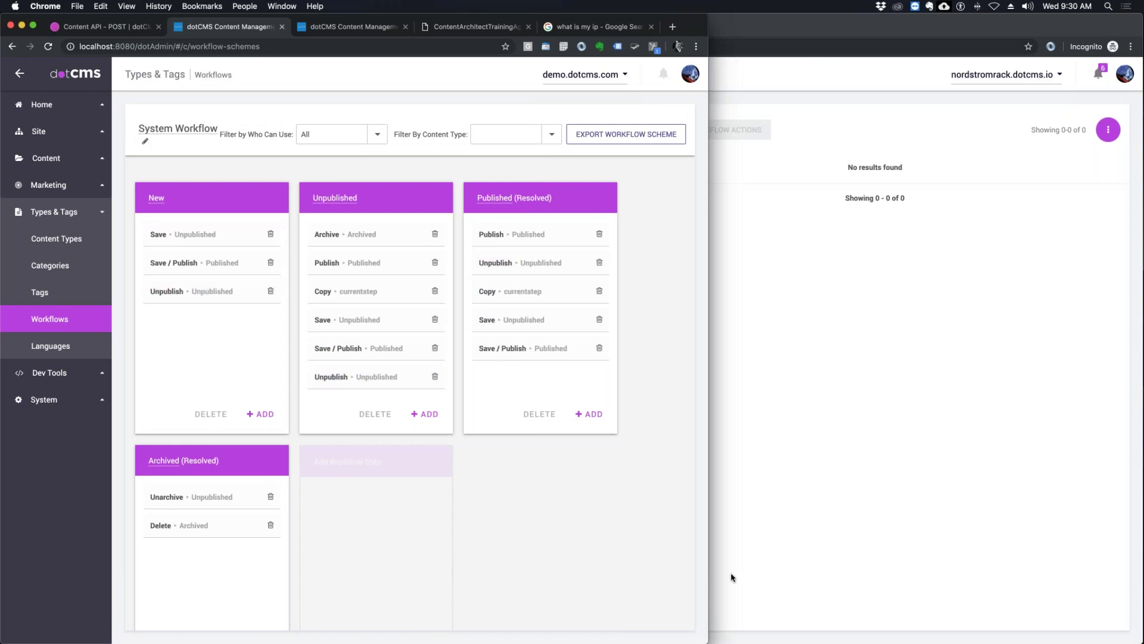
{"action": "left_click_drag", "start_coordinate": [710, 564], "coordinate": [934, 554]}
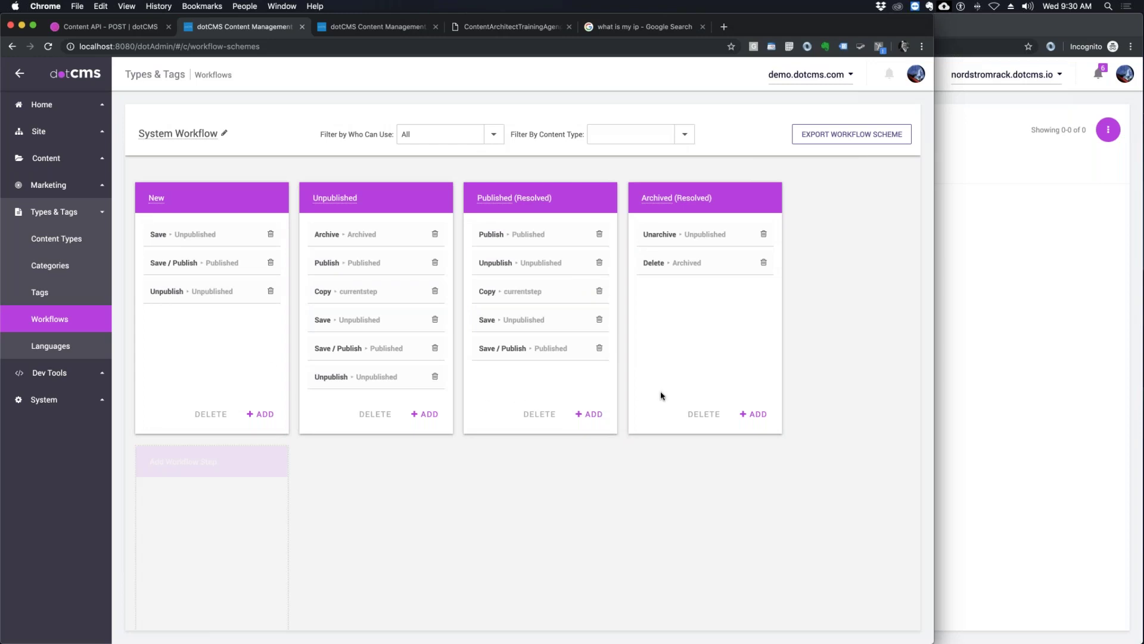
{"action": "left_click", "coordinate": [590, 415]}
- Name the new Published-step action 'Push to Prod' and save it
{"action": "left_click", "coordinate": [199, 183]}
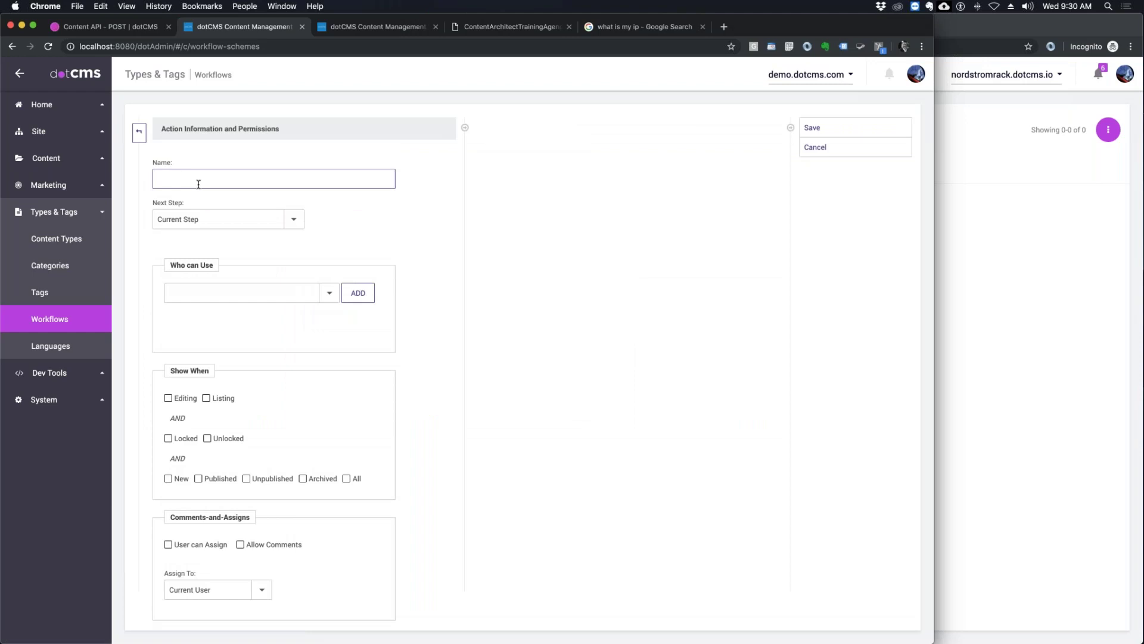
{"action": "type", "text": "Push to Prod"}
{"action": "key", "text": "Return"}
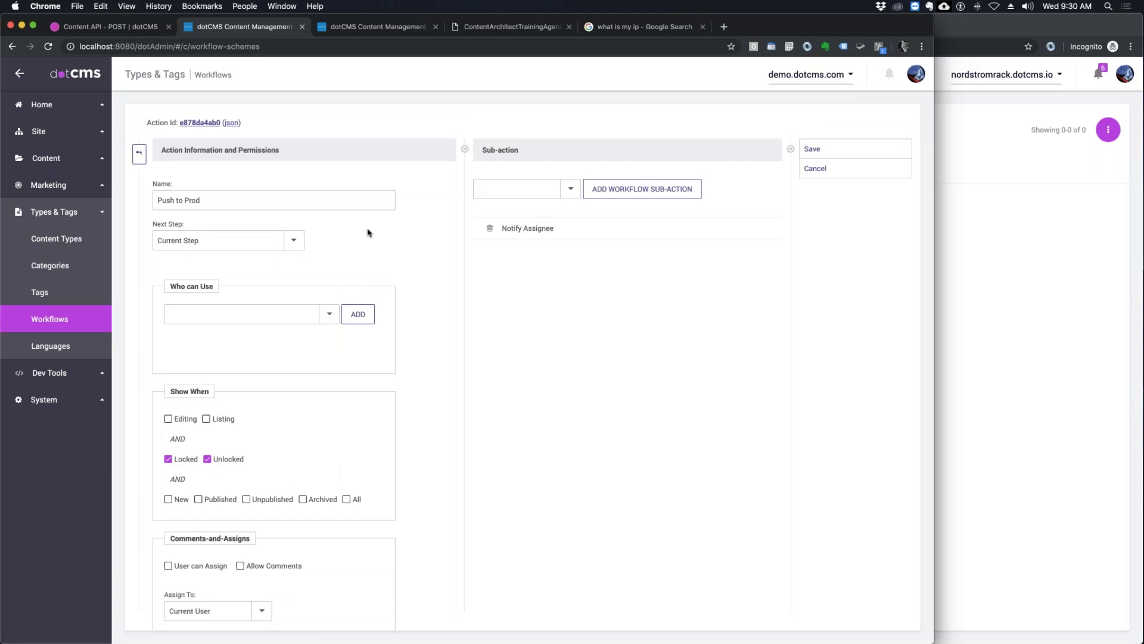
- Let Admin User use the action and show it for Editing, Listing and Published content
{"action": "left_click", "coordinate": [322, 314]}
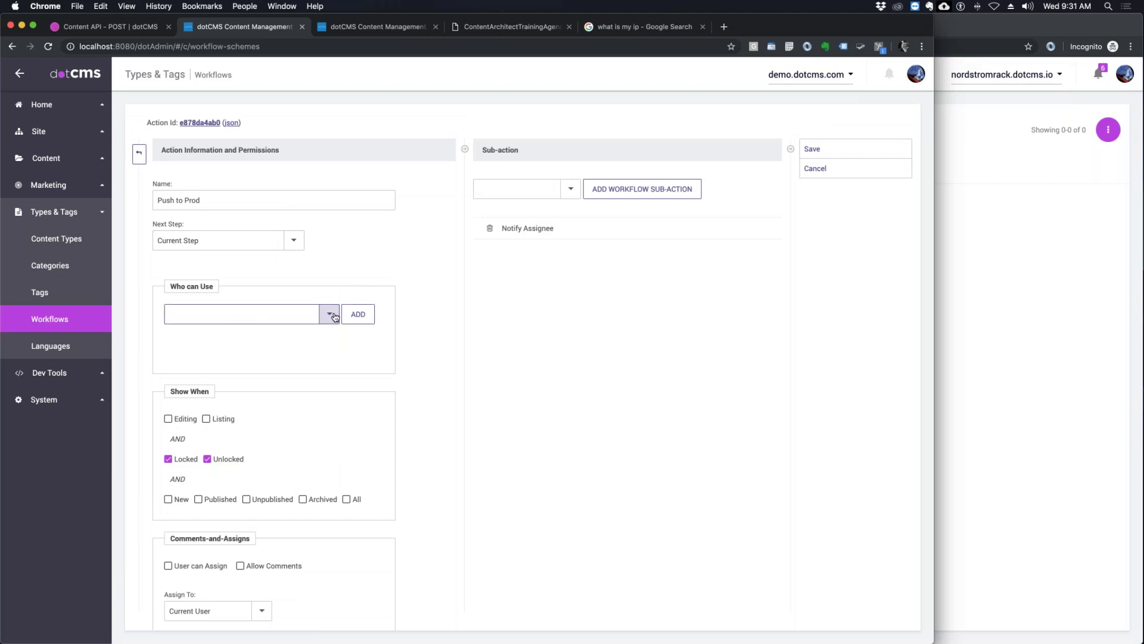
{"action": "left_click", "coordinate": [329, 314]}
{"action": "left_click", "coordinate": [195, 334]}
{"action": "left_click", "coordinate": [358, 314]}
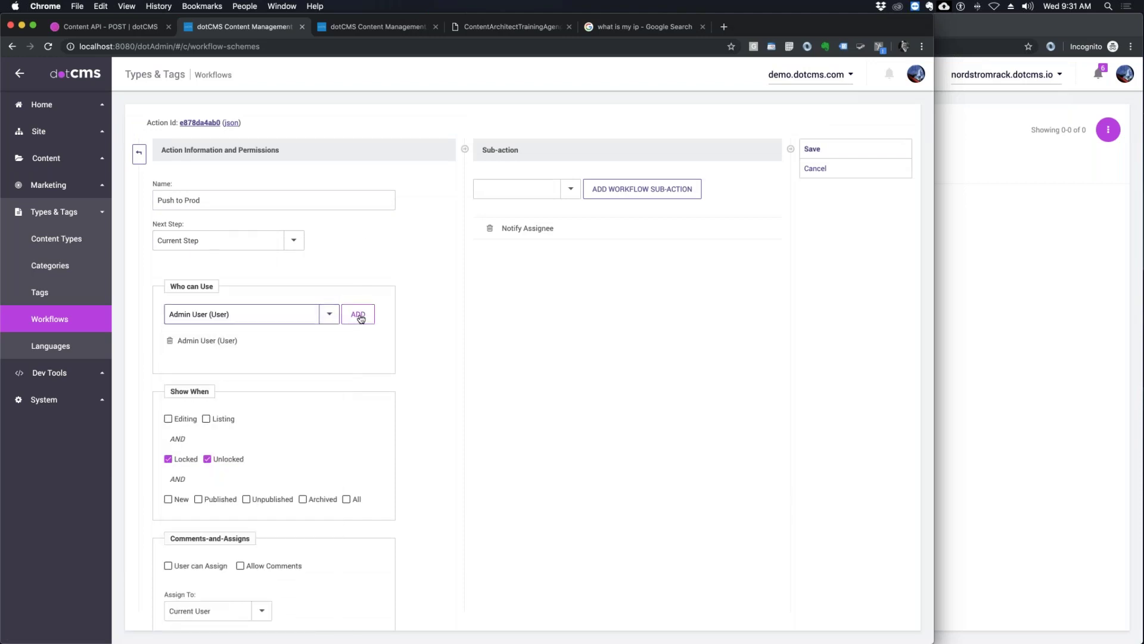
{"action": "scroll", "coordinate": [323, 374], "scroll_direction": "down", "scroll_amount": 3}
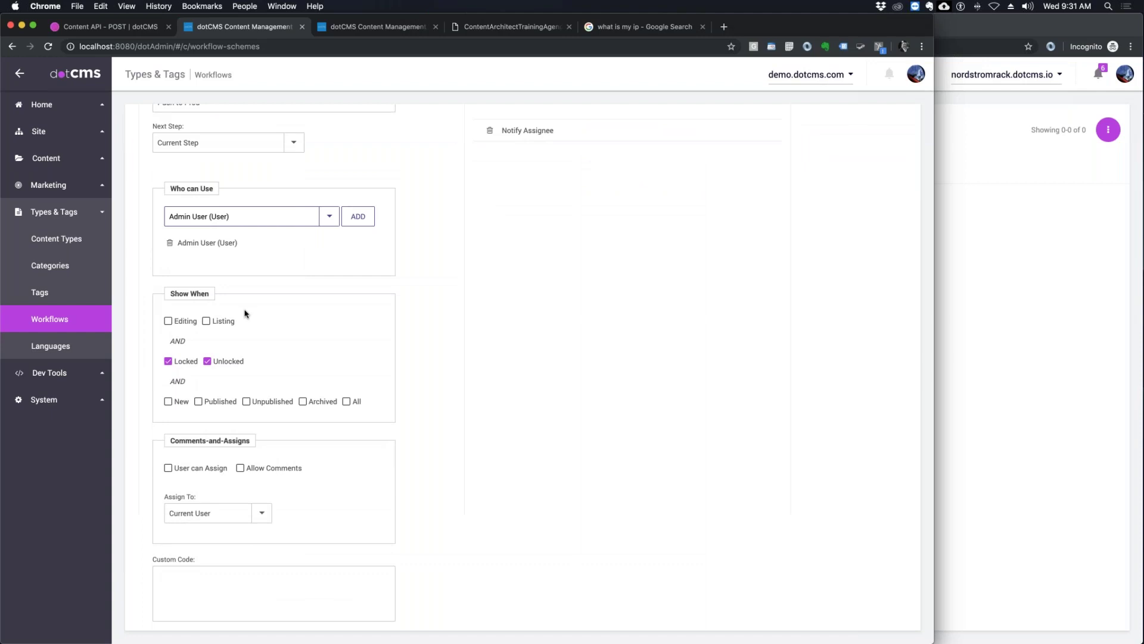
{"action": "left_click", "coordinate": [169, 321]}
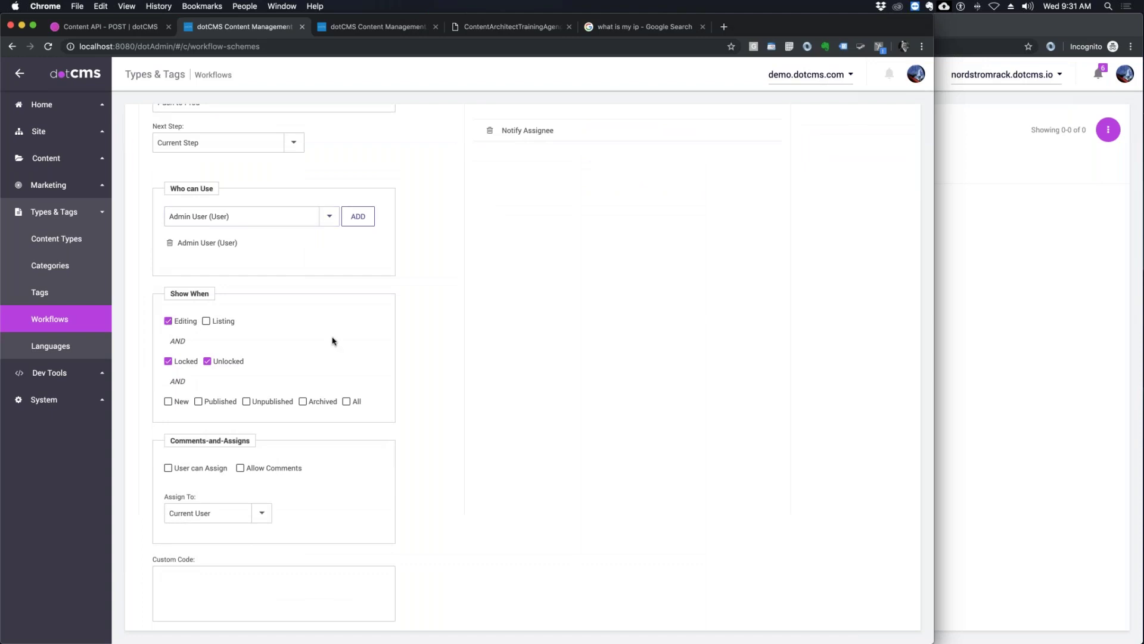
{"action": "left_click", "coordinate": [207, 321]}
{"action": "left_click", "coordinate": [199, 401]}
{"action": "scroll", "coordinate": [280, 467], "scroll_direction": "down", "scroll_amount": 1}
{"action": "scroll", "coordinate": [564, 286], "scroll_direction": "up", "scroll_amount": 4}
- Add Save content and Publish content sub-actions and also show the action for New and Unpublished content
{"action": "left_click", "coordinate": [571, 189]}
{"action": "scroll", "coordinate": [500, 477], "scroll_direction": "down", "scroll_amount": 5}
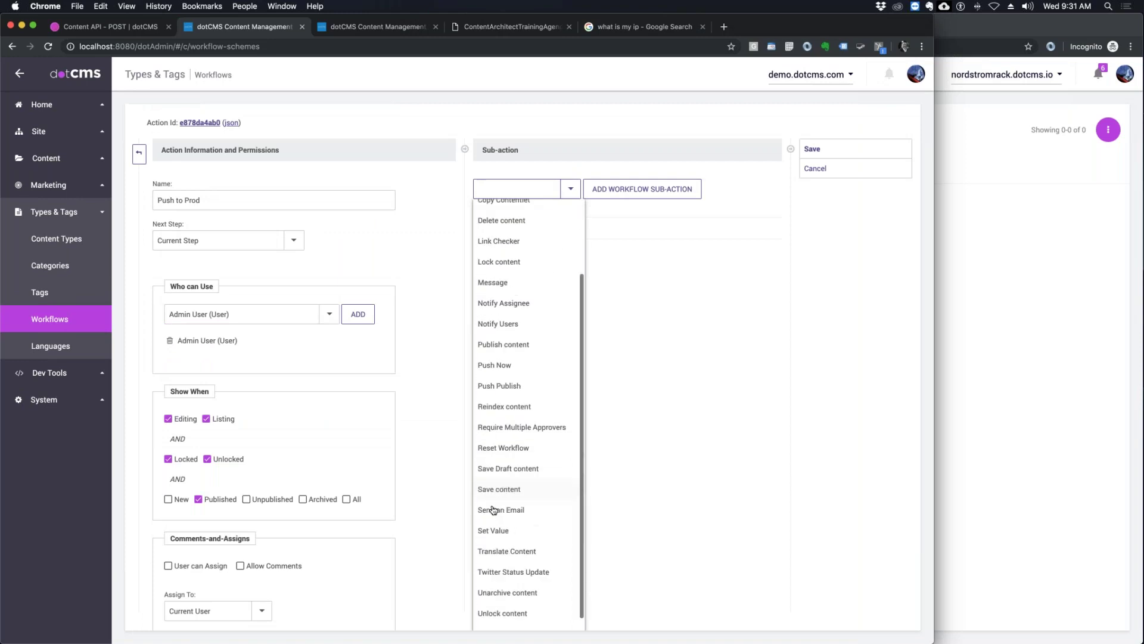
{"action": "left_click", "coordinate": [505, 475]}
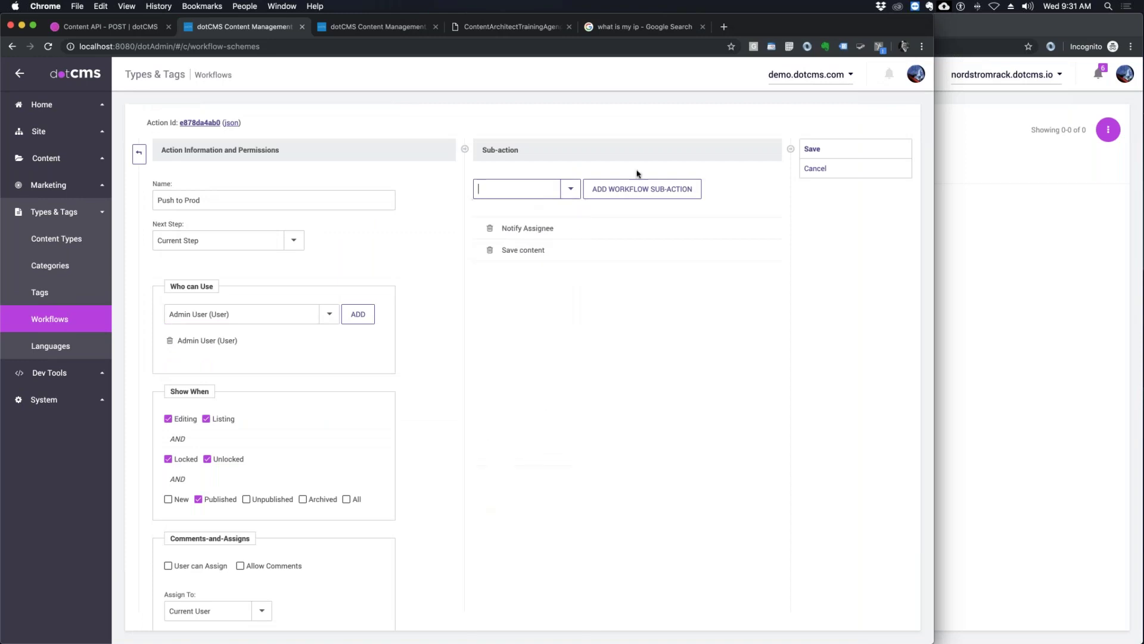
{"action": "left_click", "coordinate": [571, 190]}
{"action": "scroll", "coordinate": [522, 387], "scroll_direction": "down", "scroll_amount": 5}
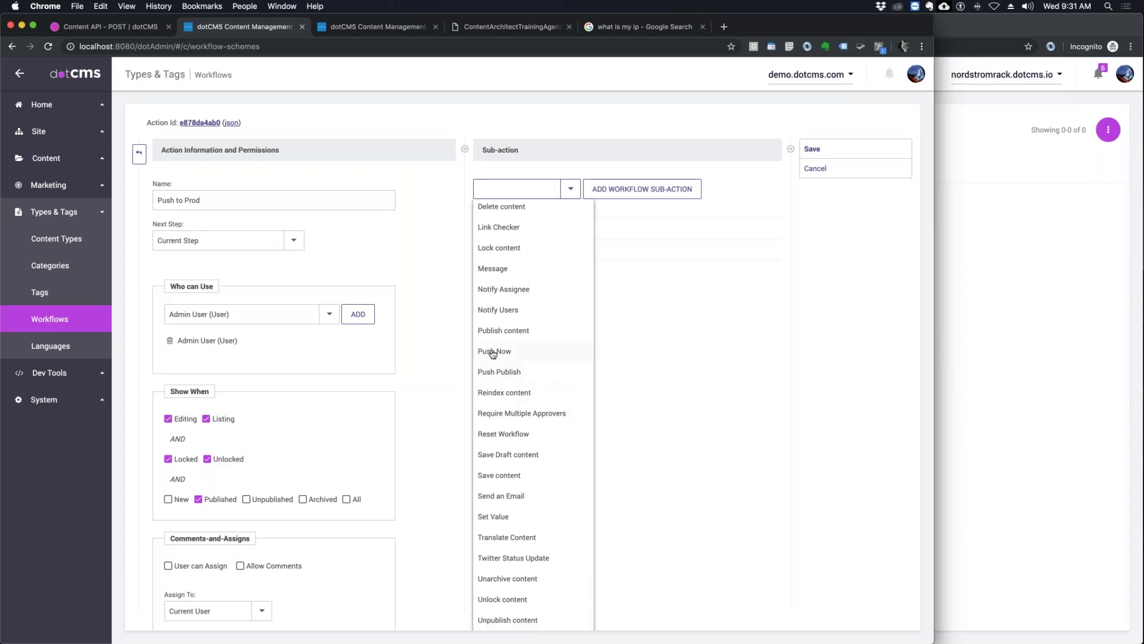
{"action": "left_click", "coordinate": [498, 332]}
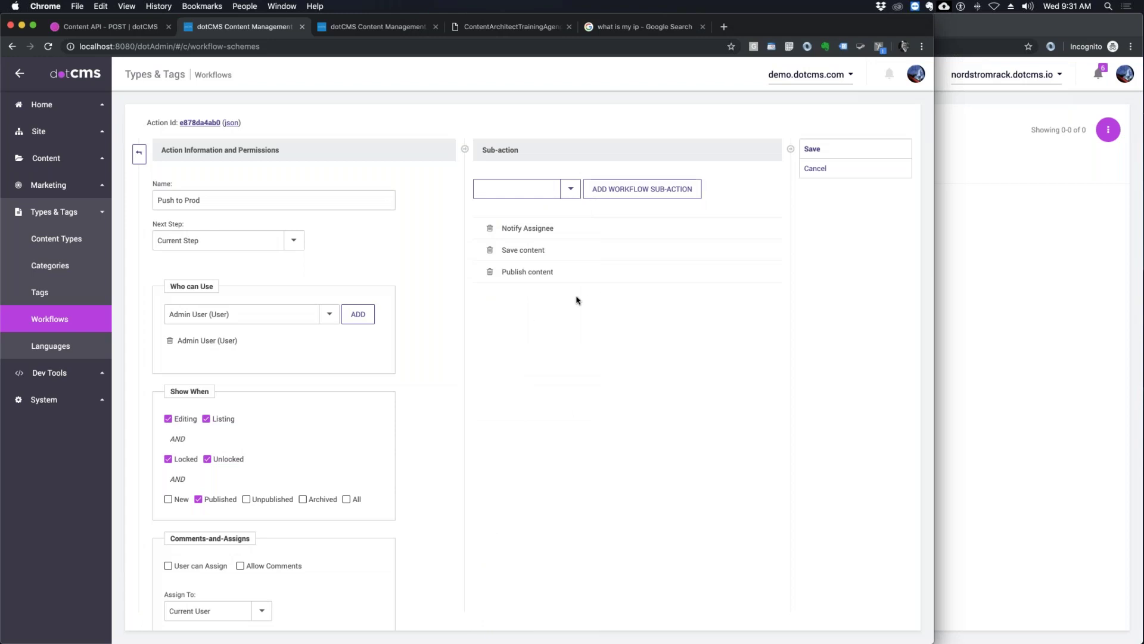
{"action": "left_click", "coordinate": [169, 499]}
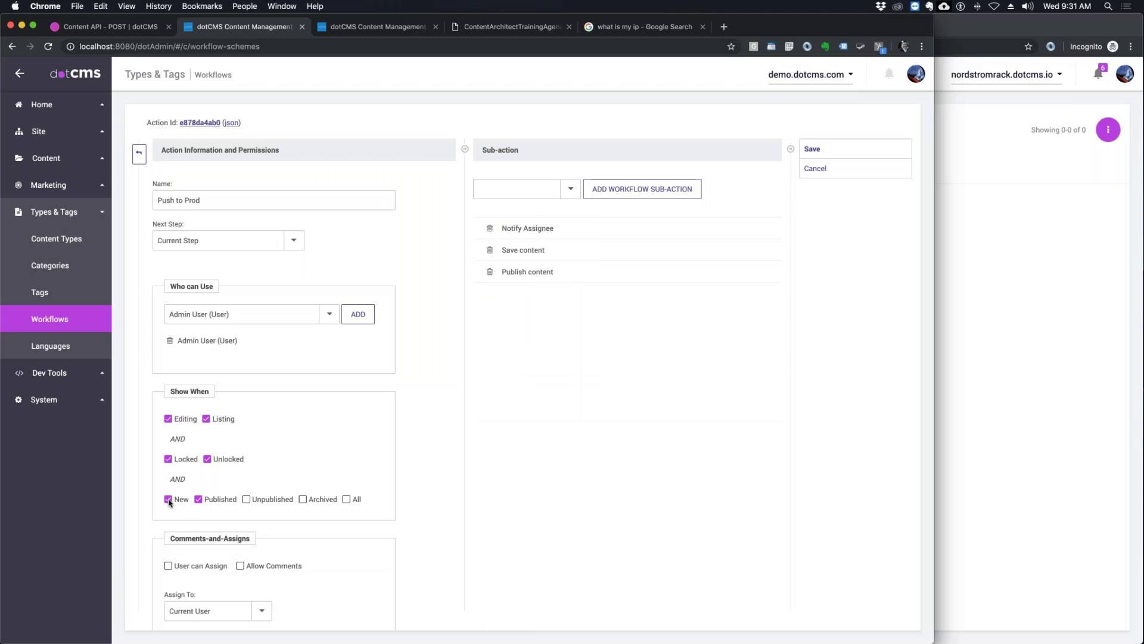
{"action": "left_click", "coordinate": [246, 500]}
- Replace the Notify Assignee sub-action with Push Now and save the Push to Prod action
{"action": "left_click", "coordinate": [490, 229]}
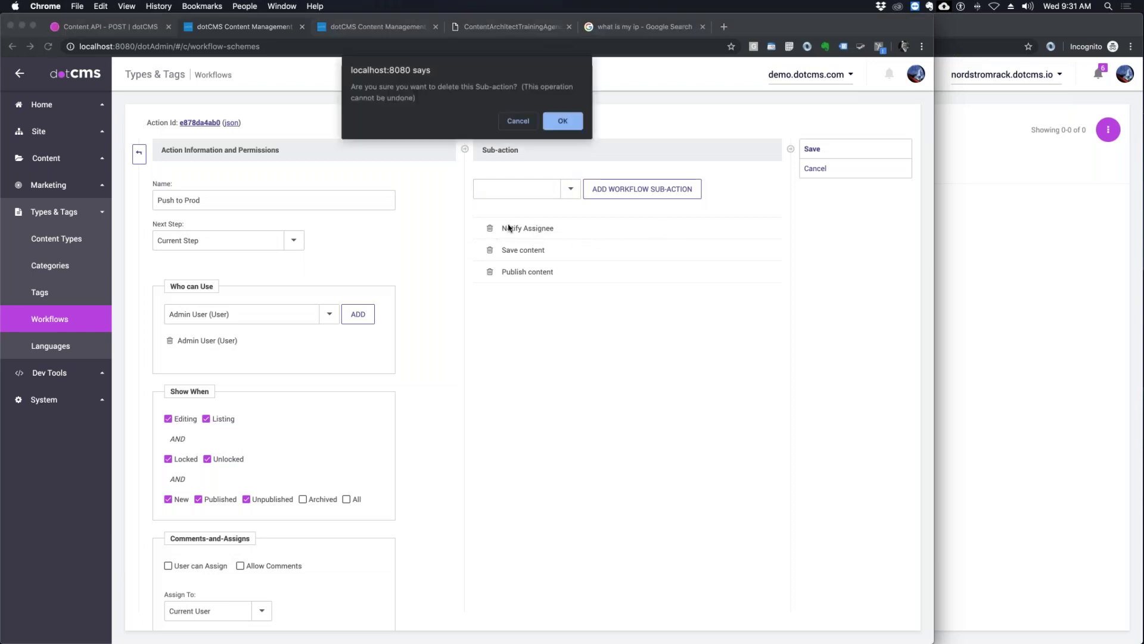
{"action": "left_click", "coordinate": [562, 122]}
{"action": "left_click", "coordinate": [570, 189]}
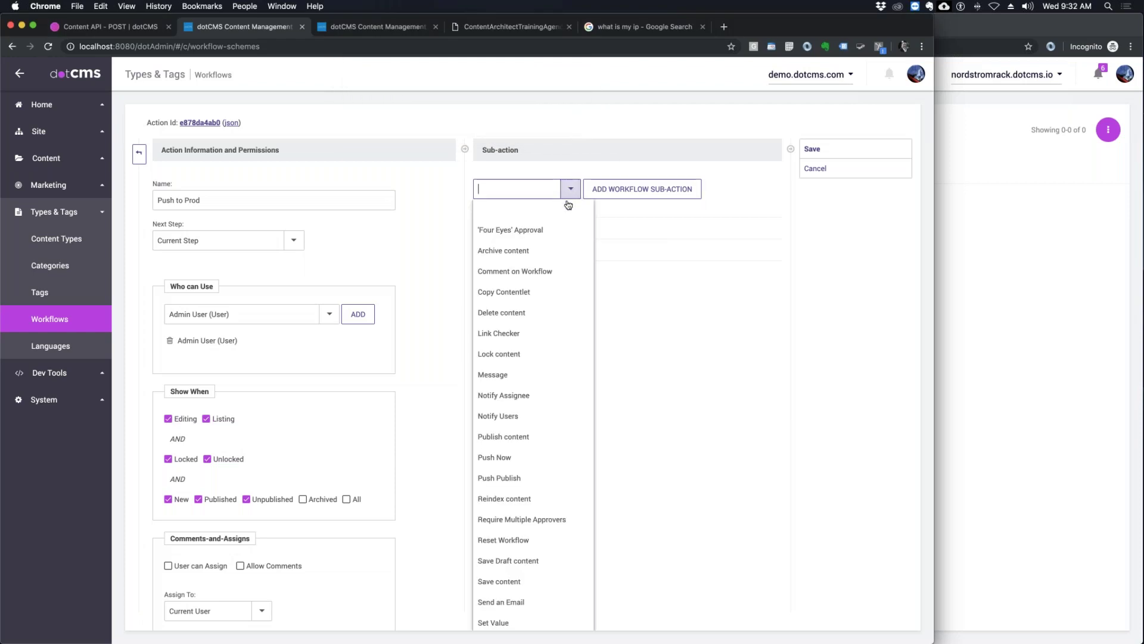
{"action": "scroll", "coordinate": [497, 379], "scroll_direction": "down", "scroll_amount": 4}
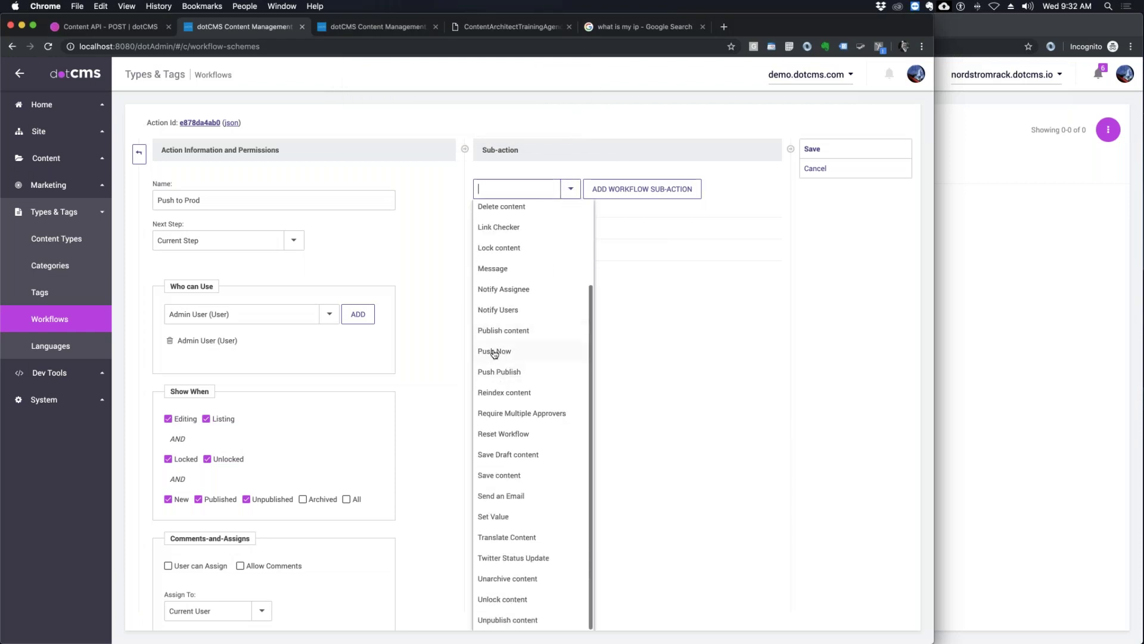
{"action": "left_click", "coordinate": [497, 353]}
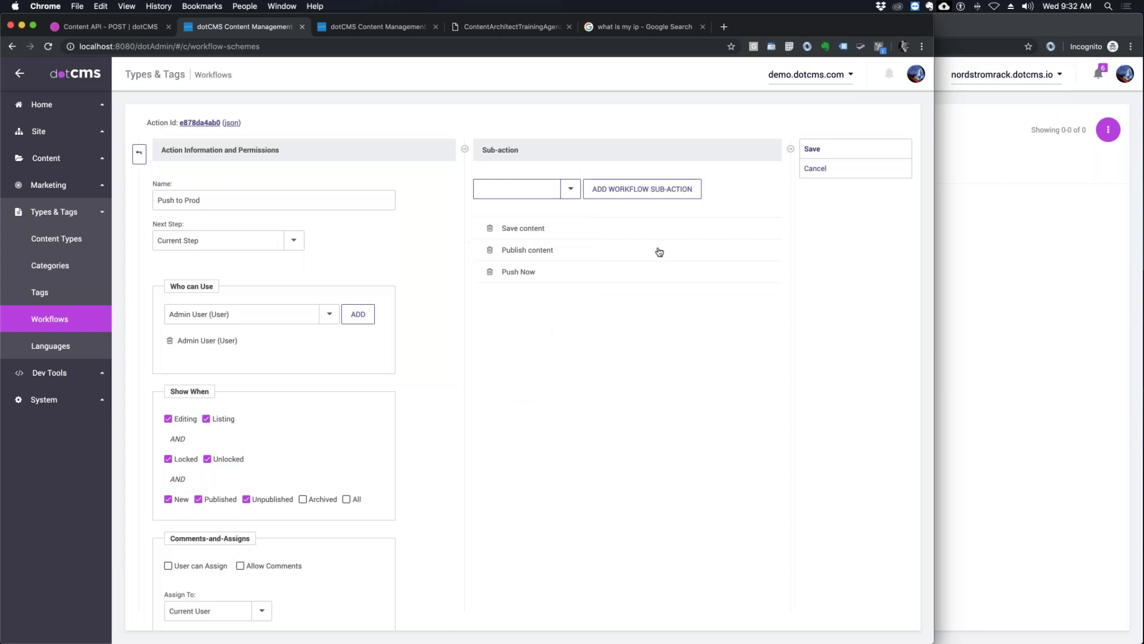
{"action": "left_click", "coordinate": [813, 149]}
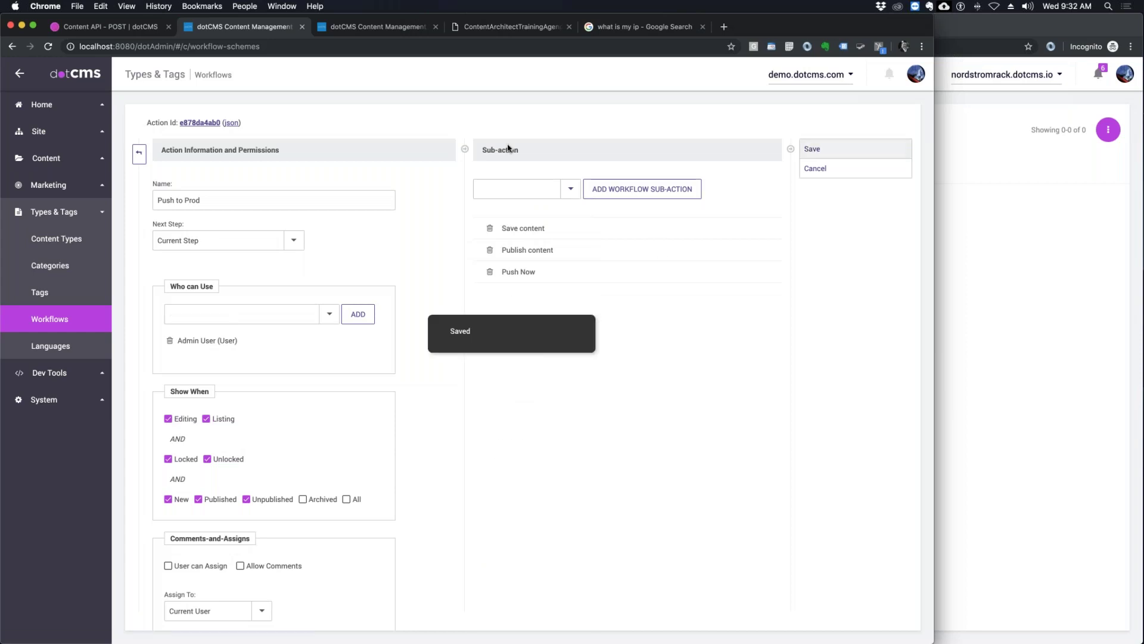
{"action": "left_click", "coordinate": [359, 28]}
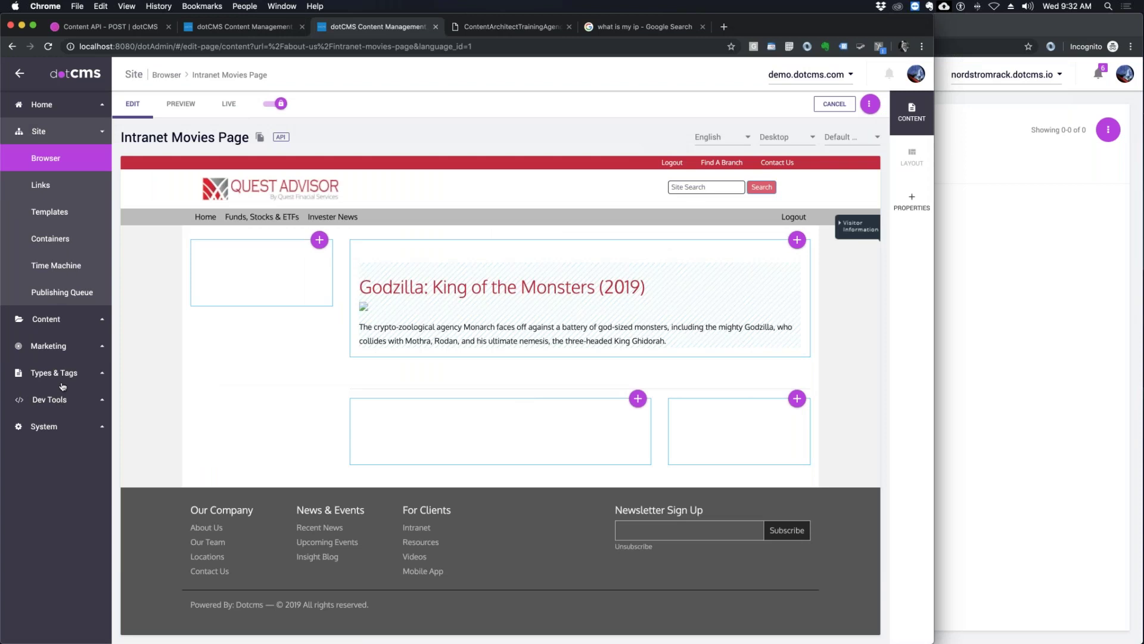
- Copy the Amazon Production environment name from System Configuration's Publishing Environments
{"action": "left_click", "coordinate": [45, 429]}
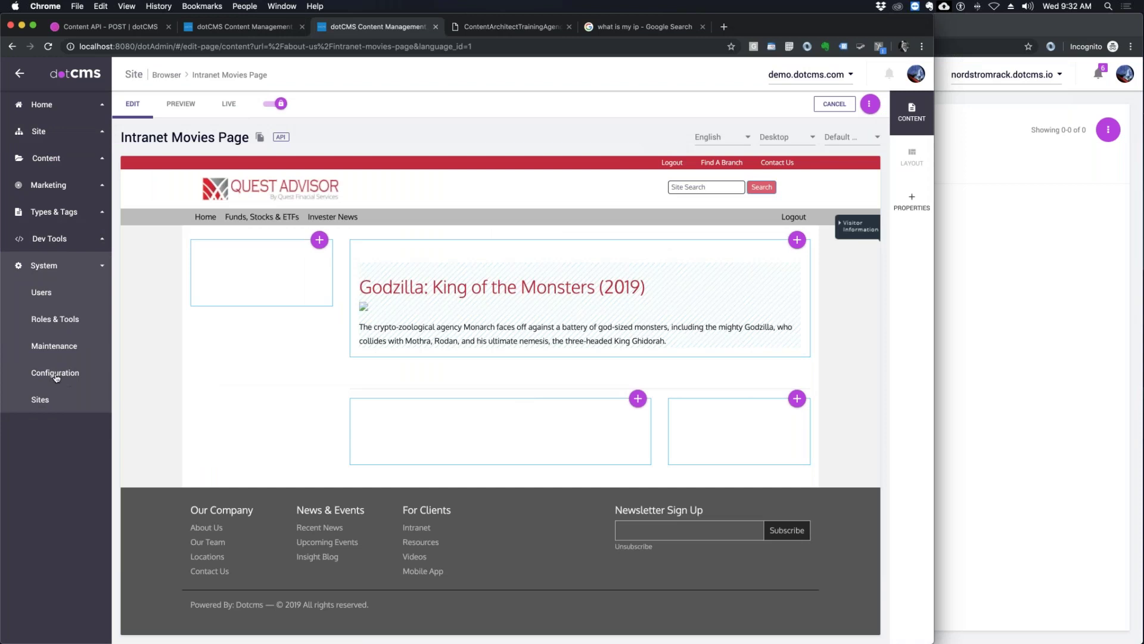
{"action": "left_click", "coordinate": [55, 375]}
{"action": "left_click", "coordinate": [354, 134]}
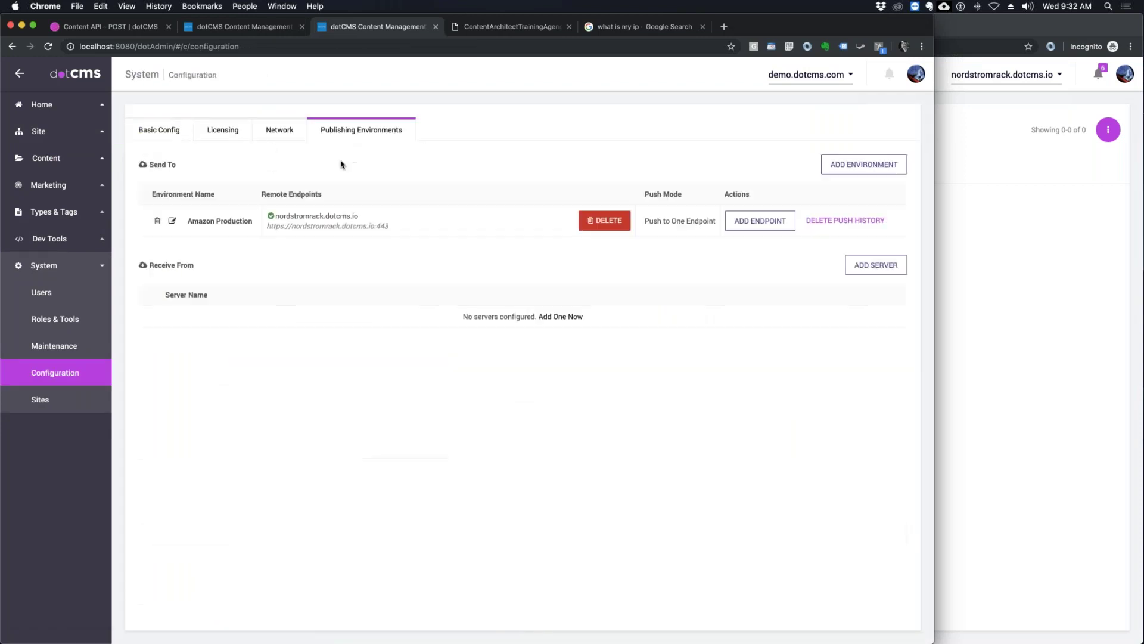
{"action": "left_click", "coordinate": [173, 222]}
{"action": "left_click_drag", "start_coordinate": [586, 197], "coordinate": [431, 185]}
{"action": "key", "text": "super+c"}
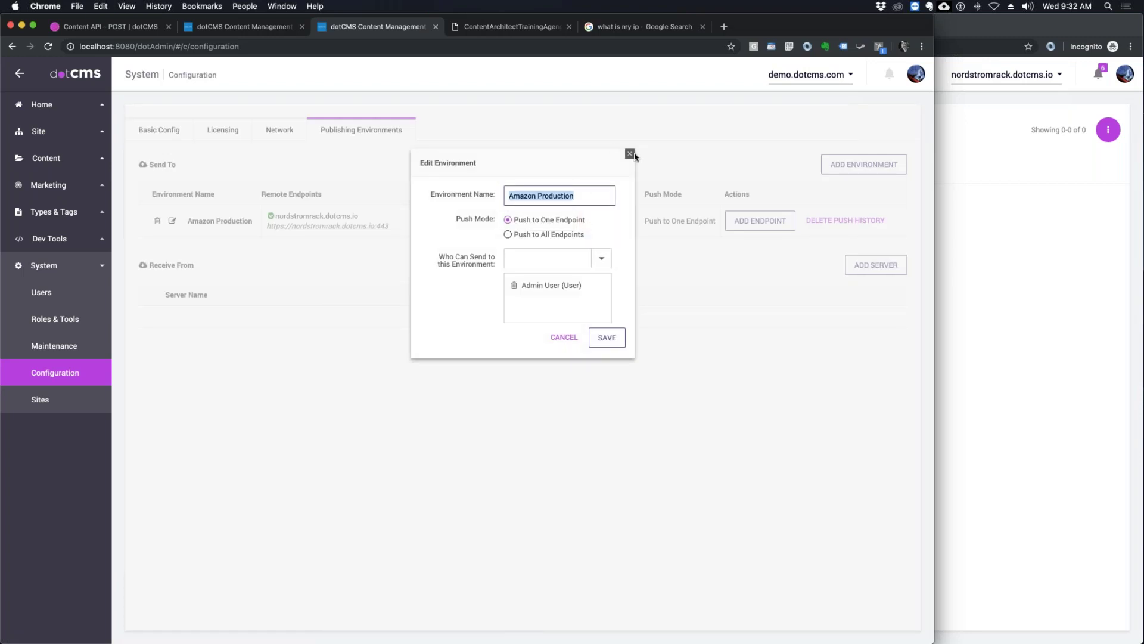
{"action": "left_click", "coordinate": [630, 154]}
- Paste Amazon Production into the Push Now sub-action's environment parameter and save it
{"action": "left_click", "coordinate": [230, 27]}
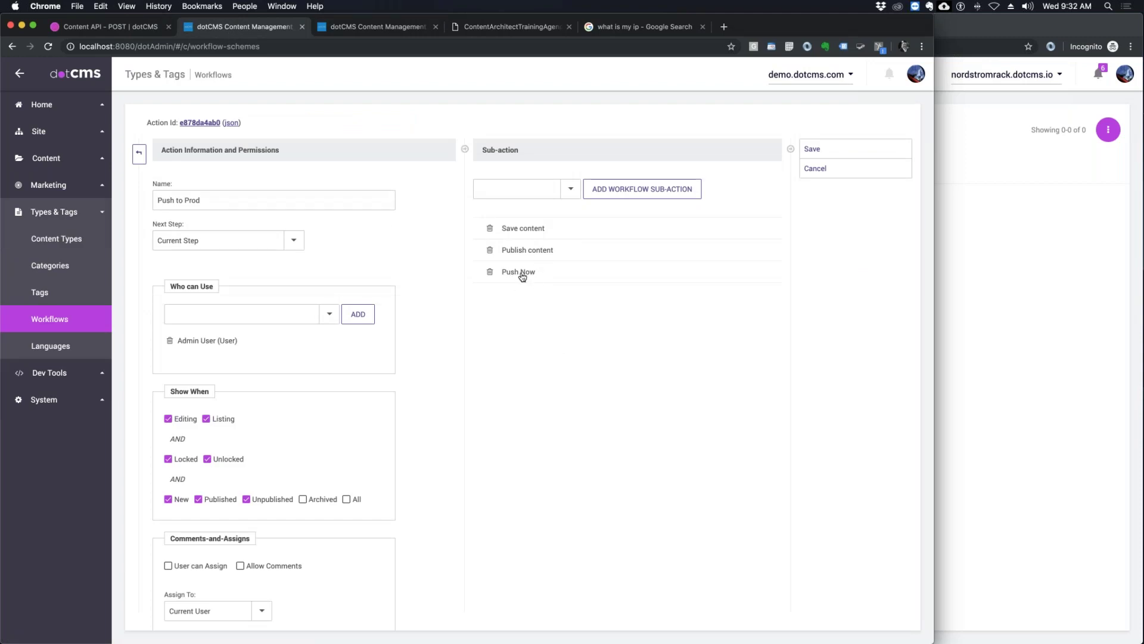
{"action": "left_click", "coordinate": [521, 275]}
{"action": "key", "text": "super+v"}
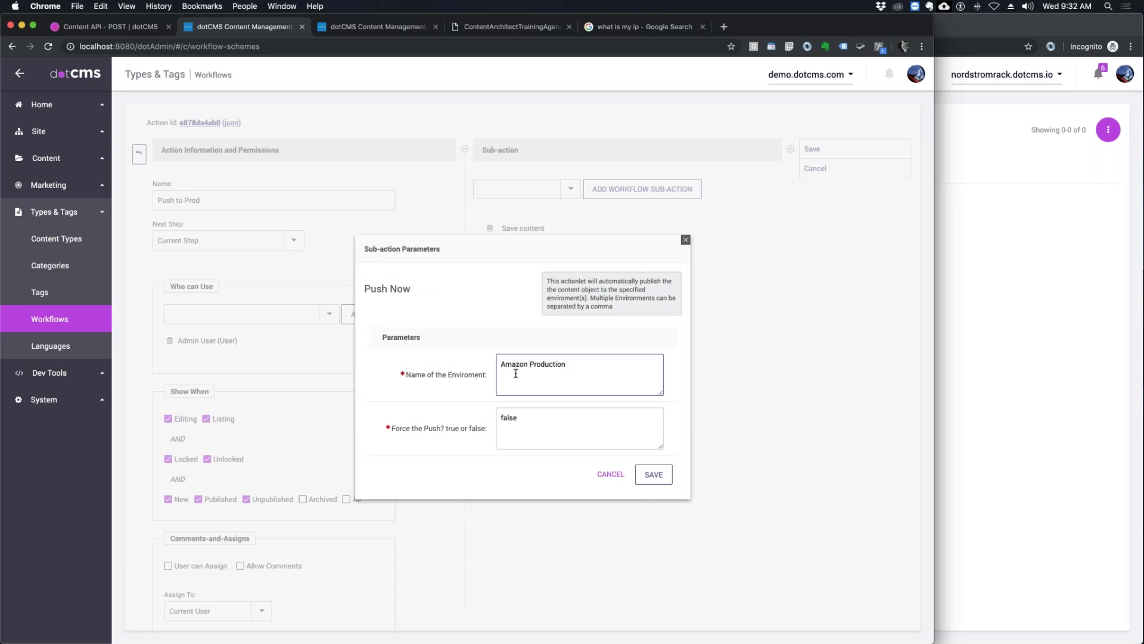
{"action": "left_click_drag", "start_coordinate": [436, 428], "coordinate": [393, 428]}
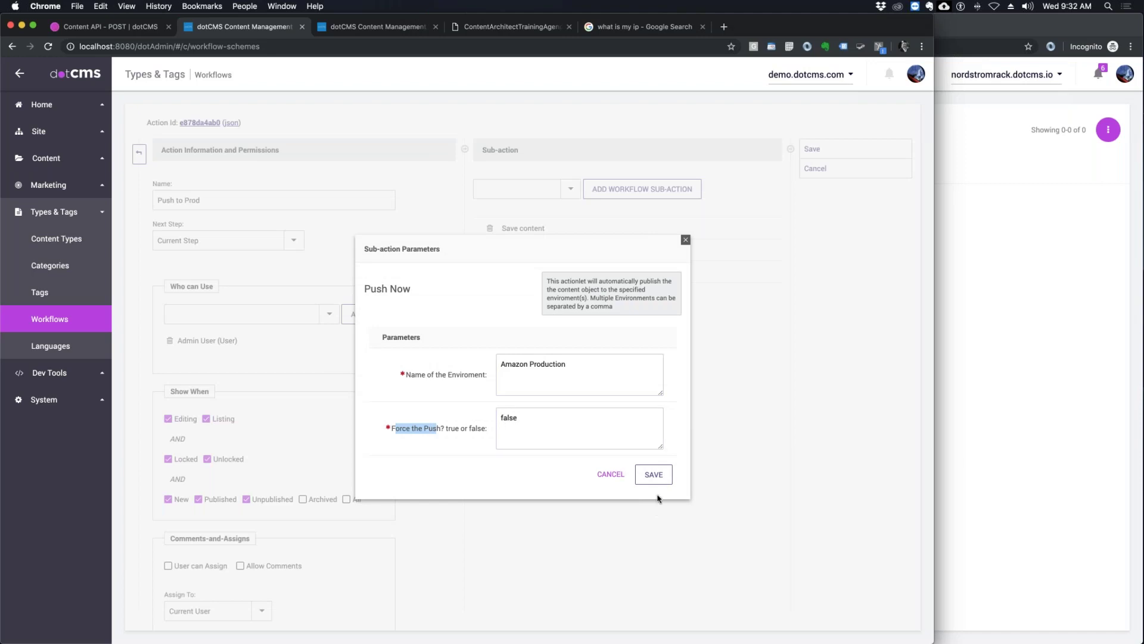
{"action": "left_click", "coordinate": [658, 476]}
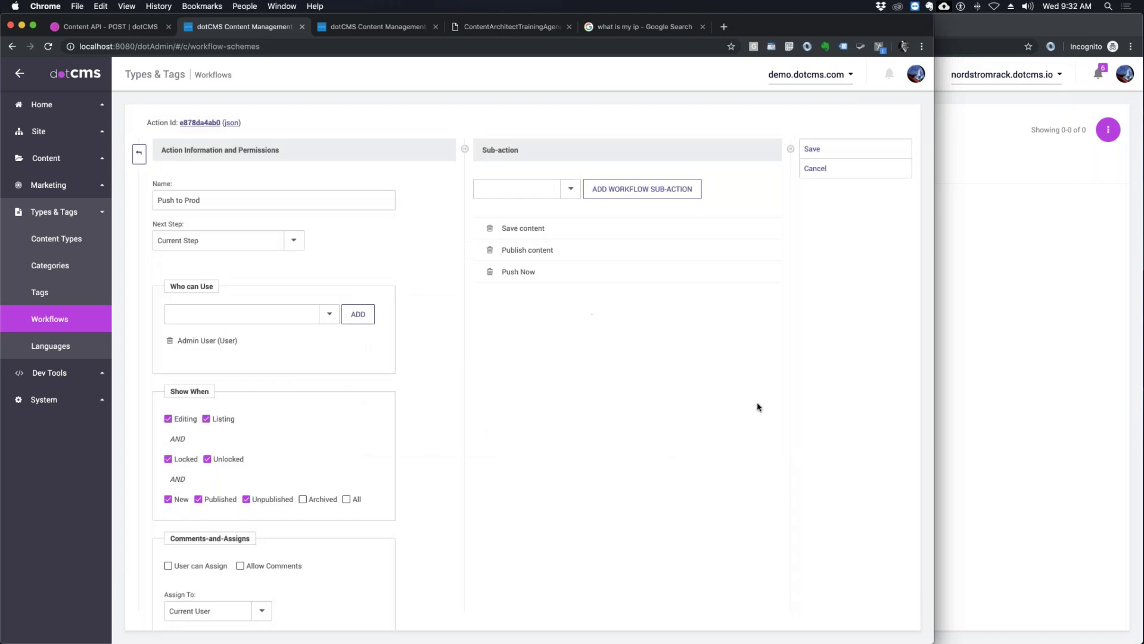
{"action": "left_click", "coordinate": [45, 158]}
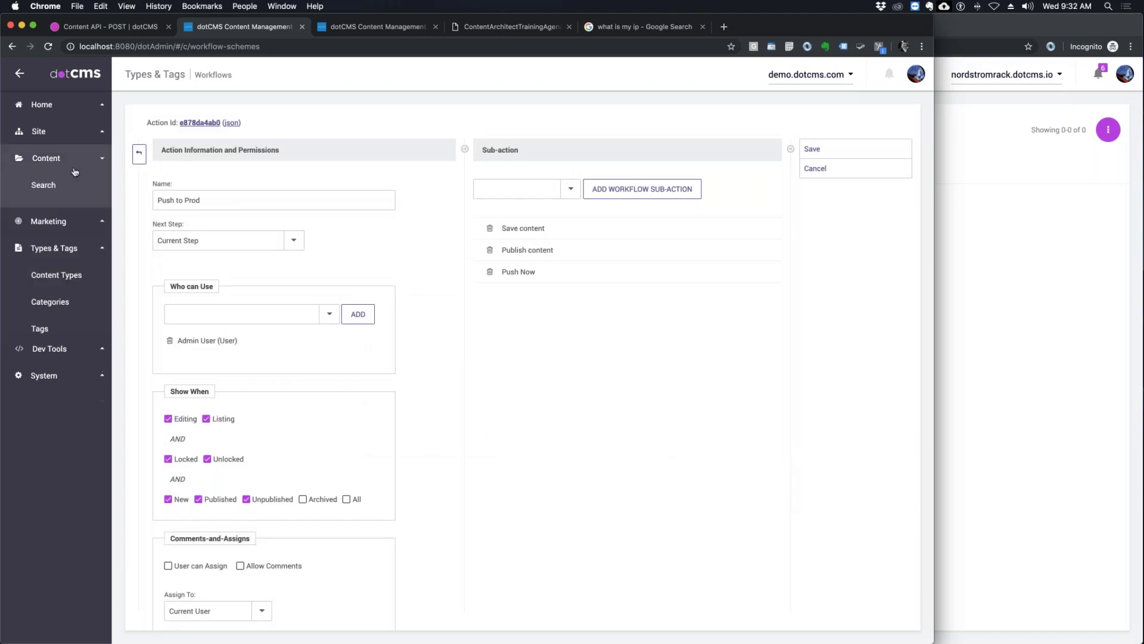
- In Content Search, review the Godzilla movie's actions, then start a new Movies entry
{"action": "left_click", "coordinate": [63, 185]}
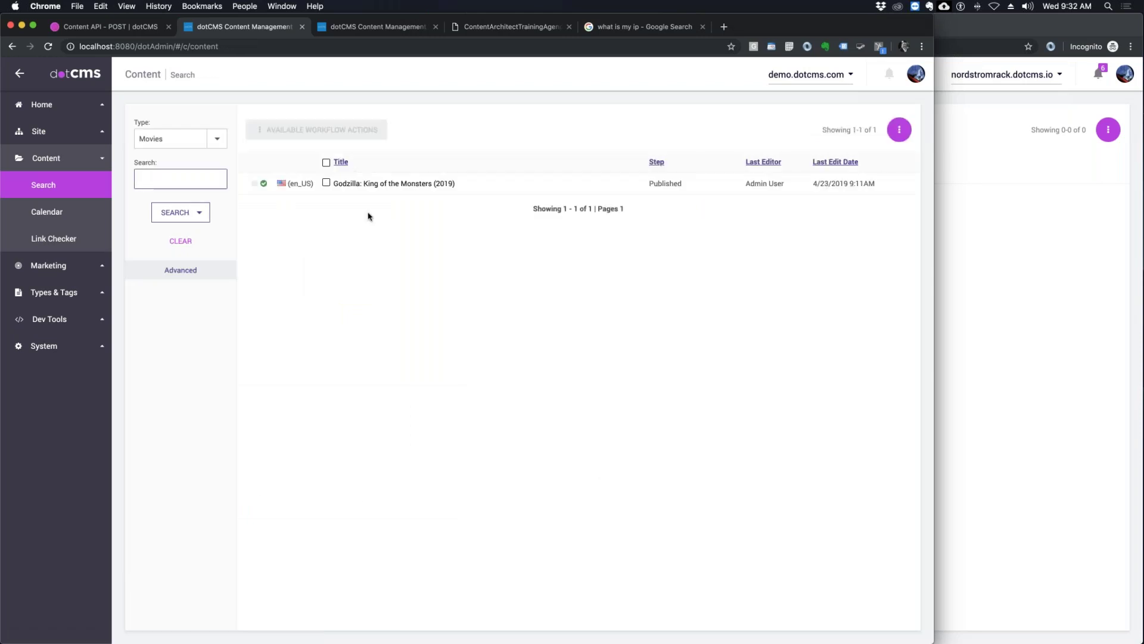
{"action": "left_click", "coordinate": [162, 139]}
{"action": "key", "text": "Down"}
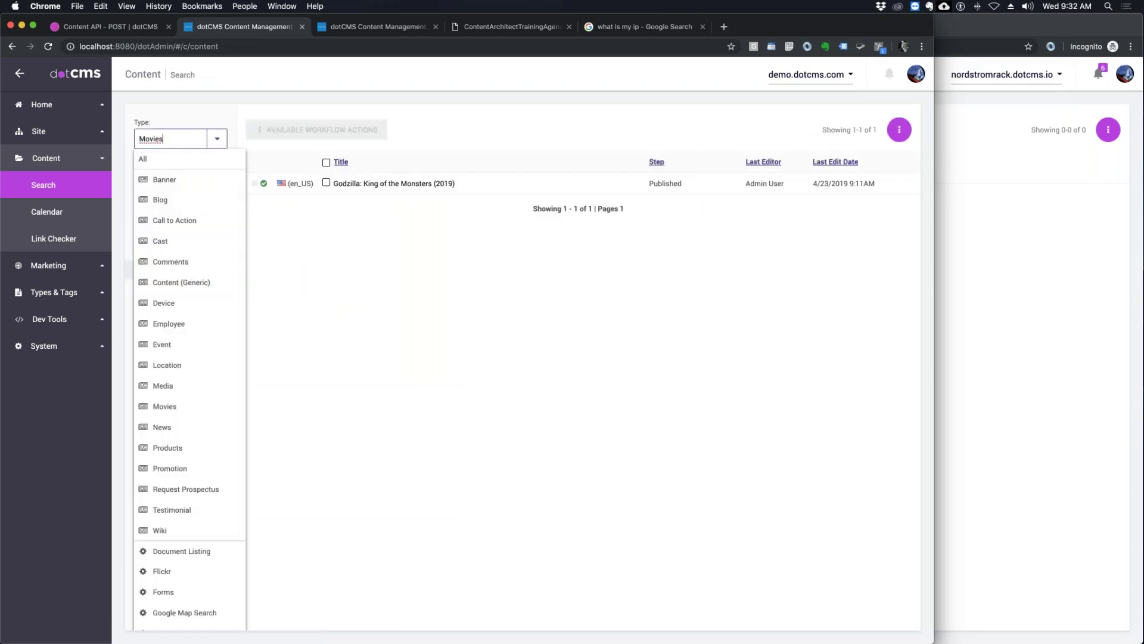
{"action": "left_click", "coordinate": [380, 217]}
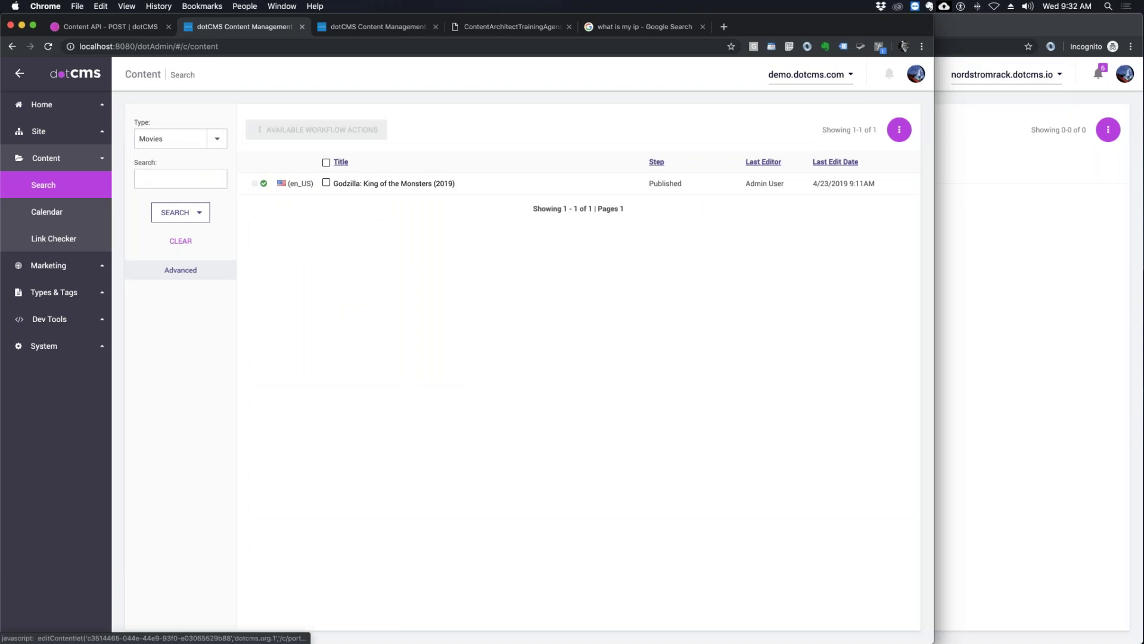
{"action": "right_click", "coordinate": [363, 185]}
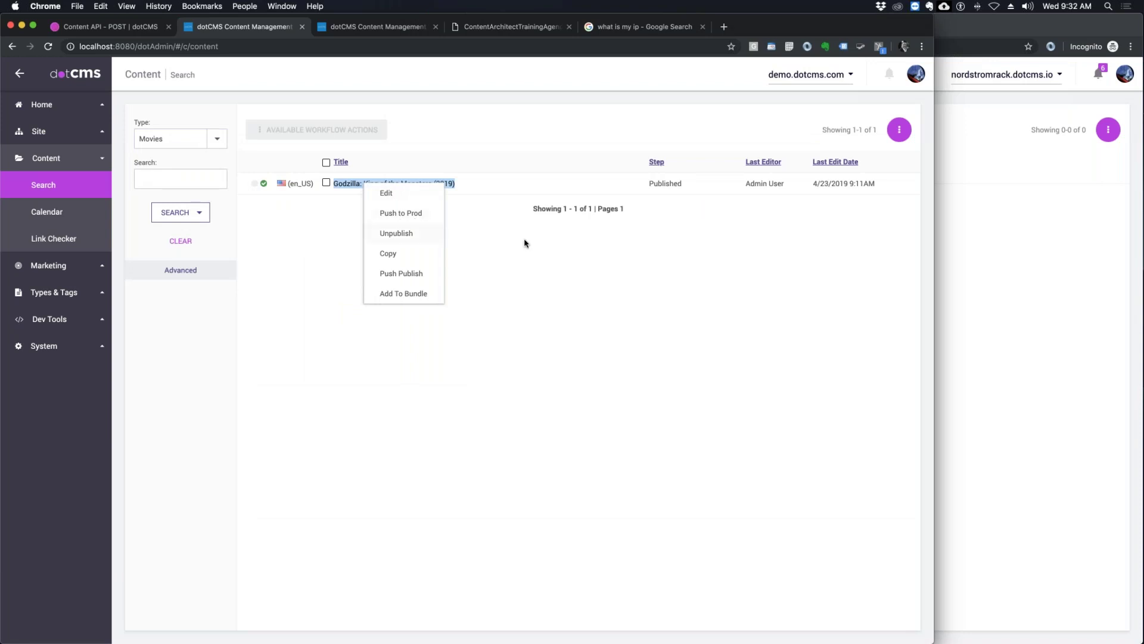
{"action": "left_click", "coordinate": [518, 262]}
{"action": "left_click", "coordinate": [900, 129]}
{"action": "left_click", "coordinate": [878, 154]}
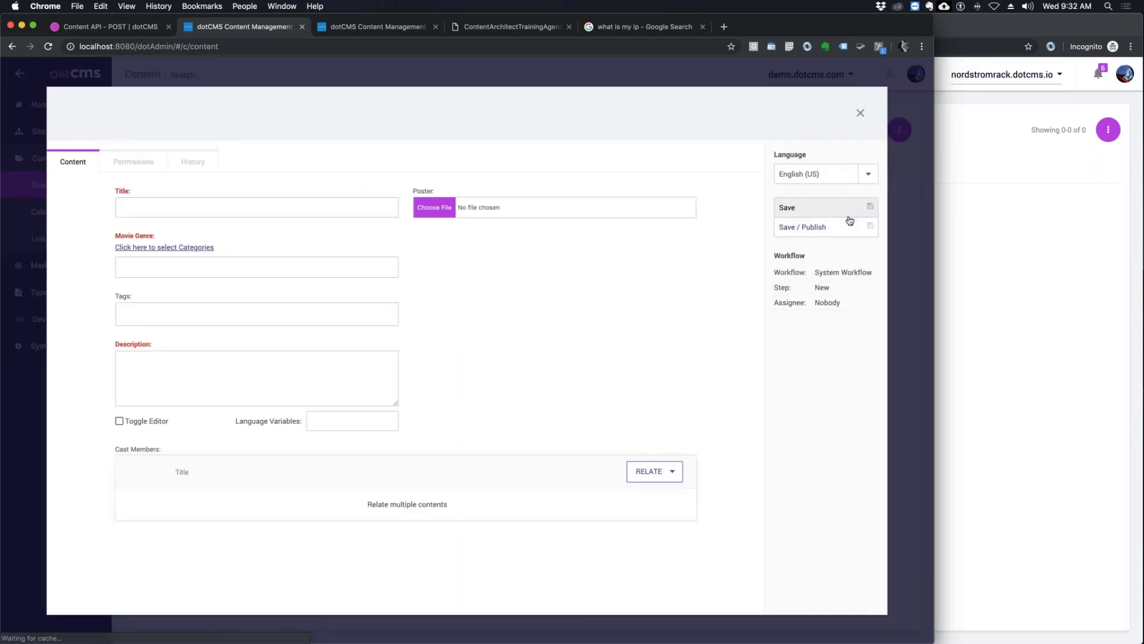
- Browse to Desktop Stuff > Desktop > Cleanup > Demo > Posters and pick Ratatouille.jpg as the poster
{"action": "left_click", "coordinate": [435, 207]}
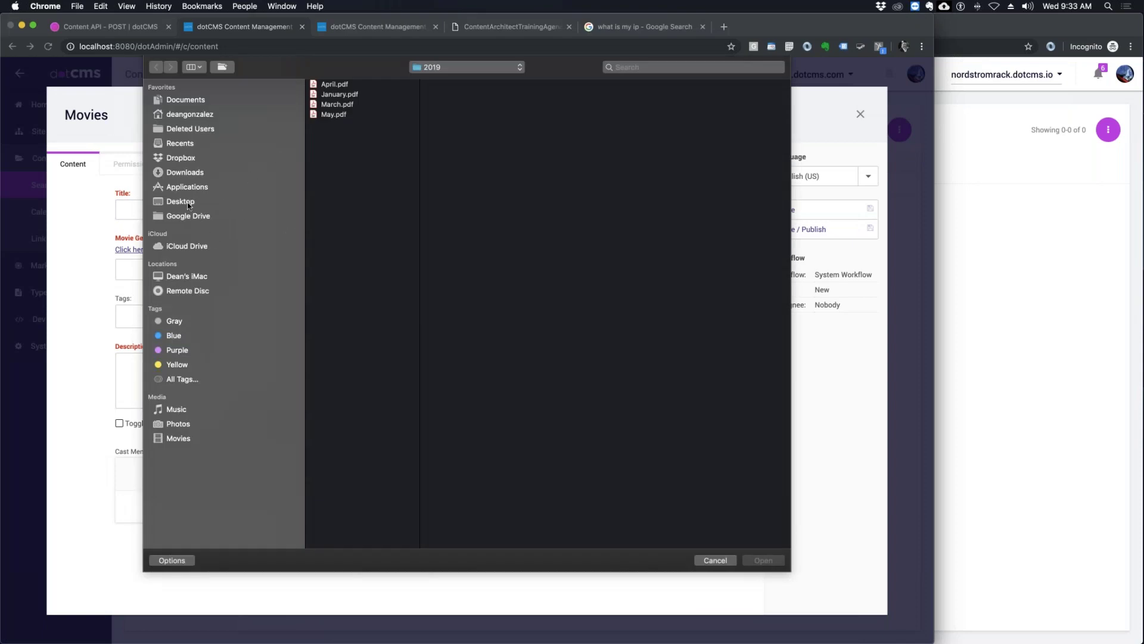
{"action": "left_click", "coordinate": [190, 276]}
{"action": "left_click", "coordinate": [384, 85]}
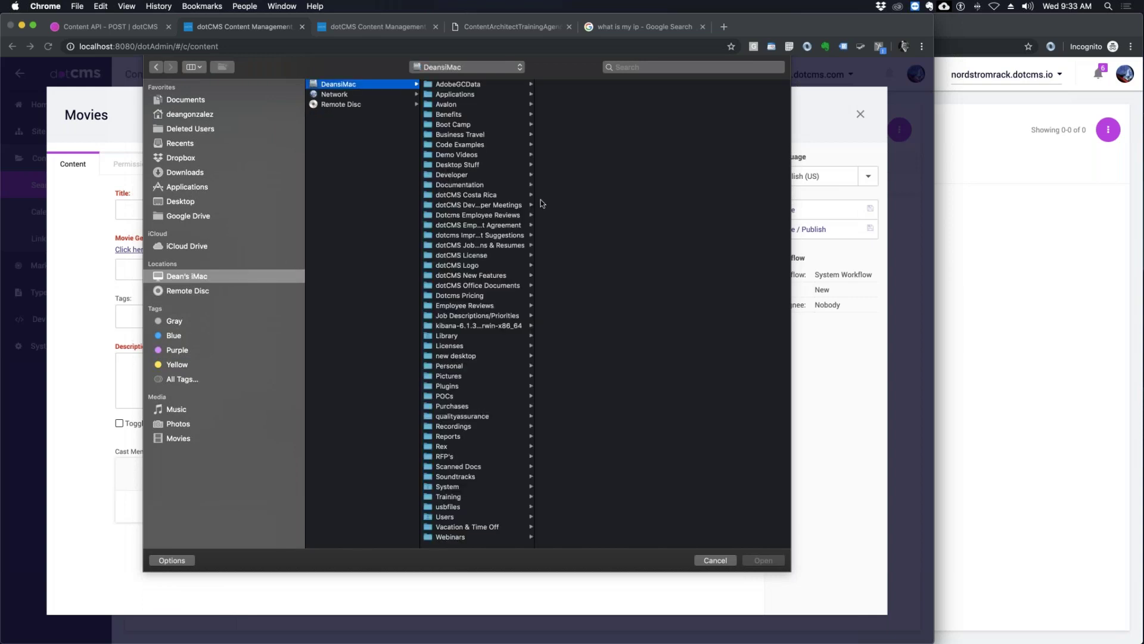
{"action": "left_click", "coordinate": [480, 166]}
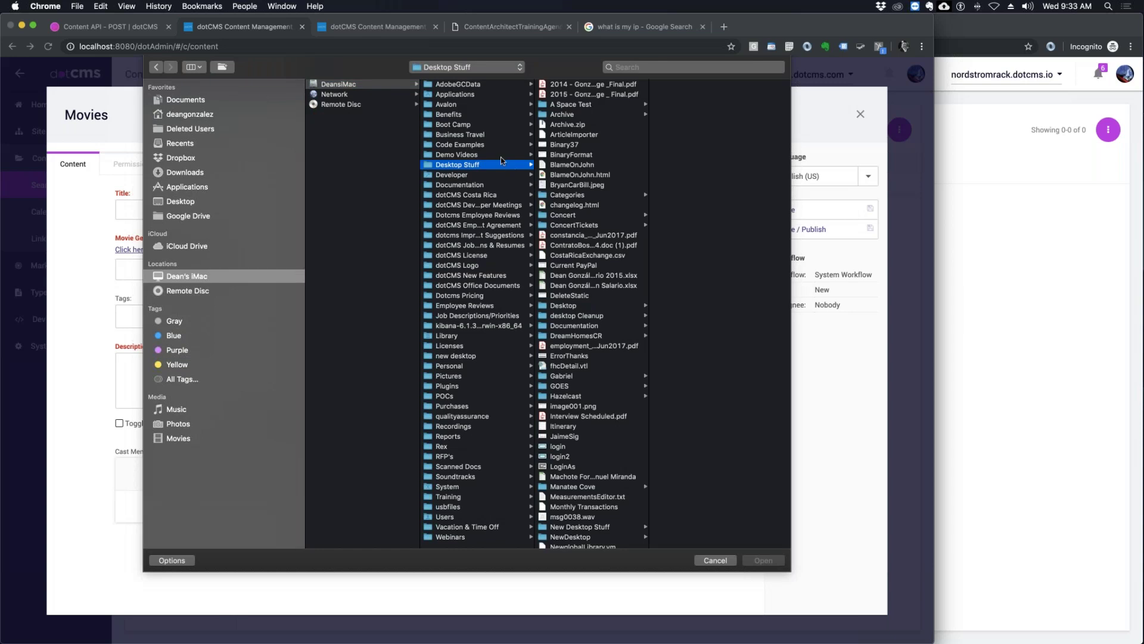
{"action": "left_click", "coordinate": [631, 305]}
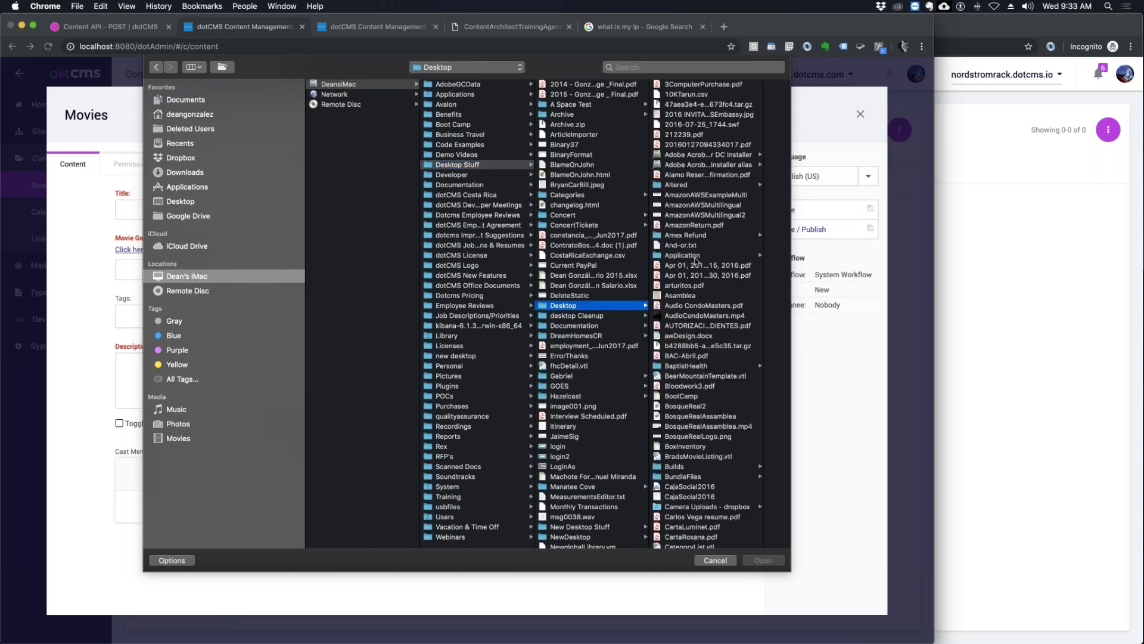
{"action": "scroll", "coordinate": [698, 401], "scroll_direction": "down", "scroll_amount": 2}
{"action": "scroll", "coordinate": [698, 401], "scroll_direction": "down", "scroll_amount": 10}
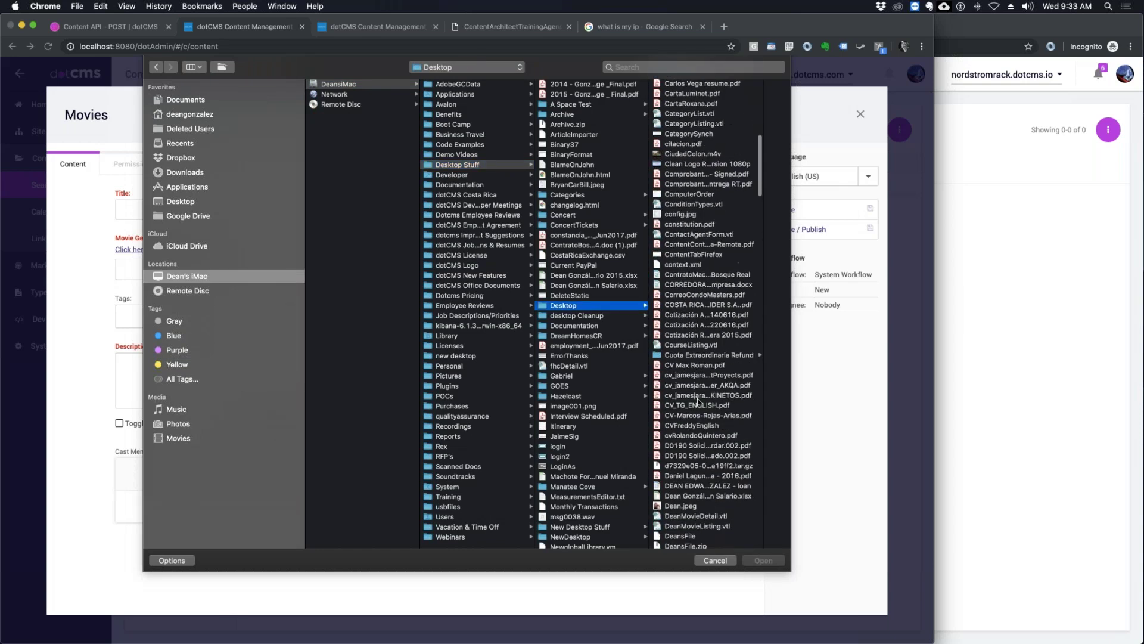
{"action": "scroll", "coordinate": [699, 402], "scroll_direction": "down", "scroll_amount": 3}
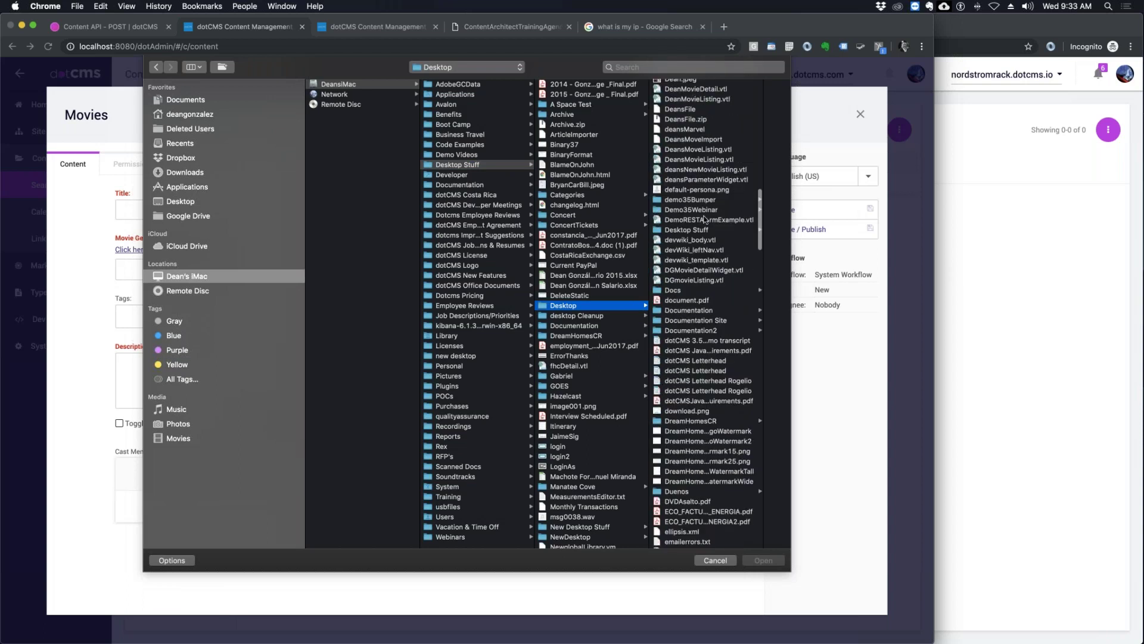
{"action": "left_click", "coordinate": [580, 316]}
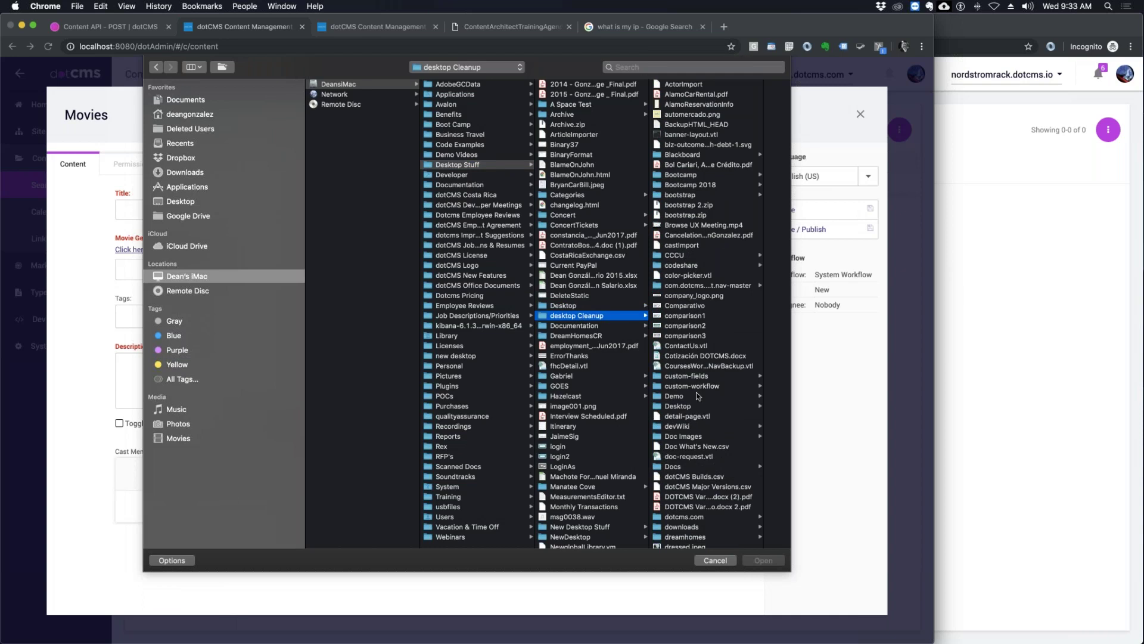
{"action": "scroll", "coordinate": [698, 396], "scroll_direction": "down", "scroll_amount": 2}
{"action": "left_click", "coordinate": [697, 346]}
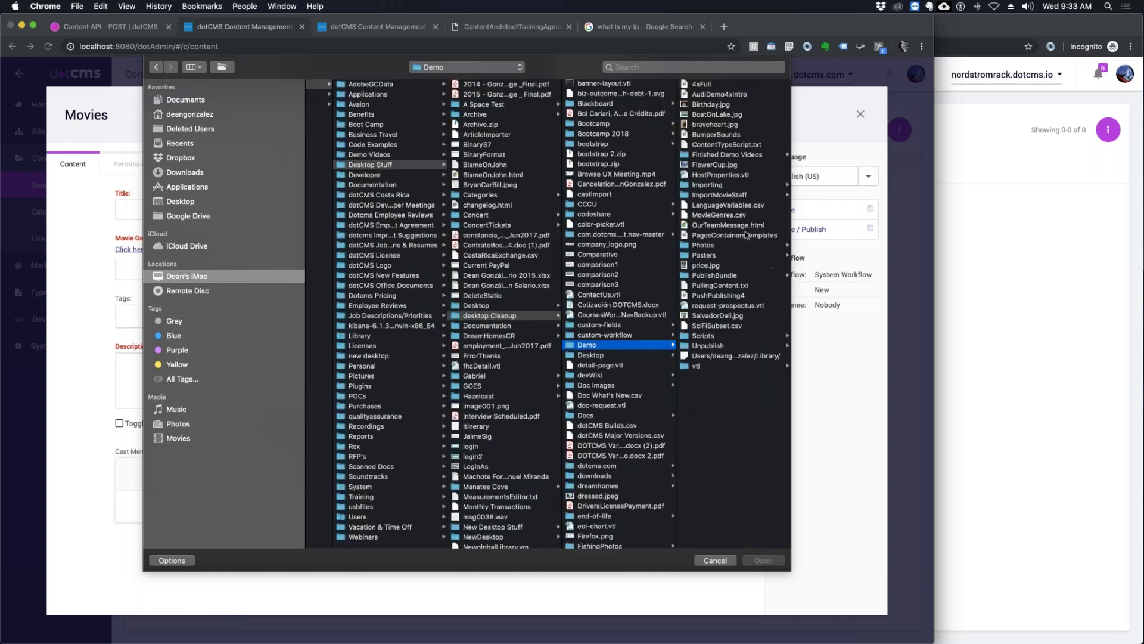
{"action": "left_click", "coordinate": [727, 257]}
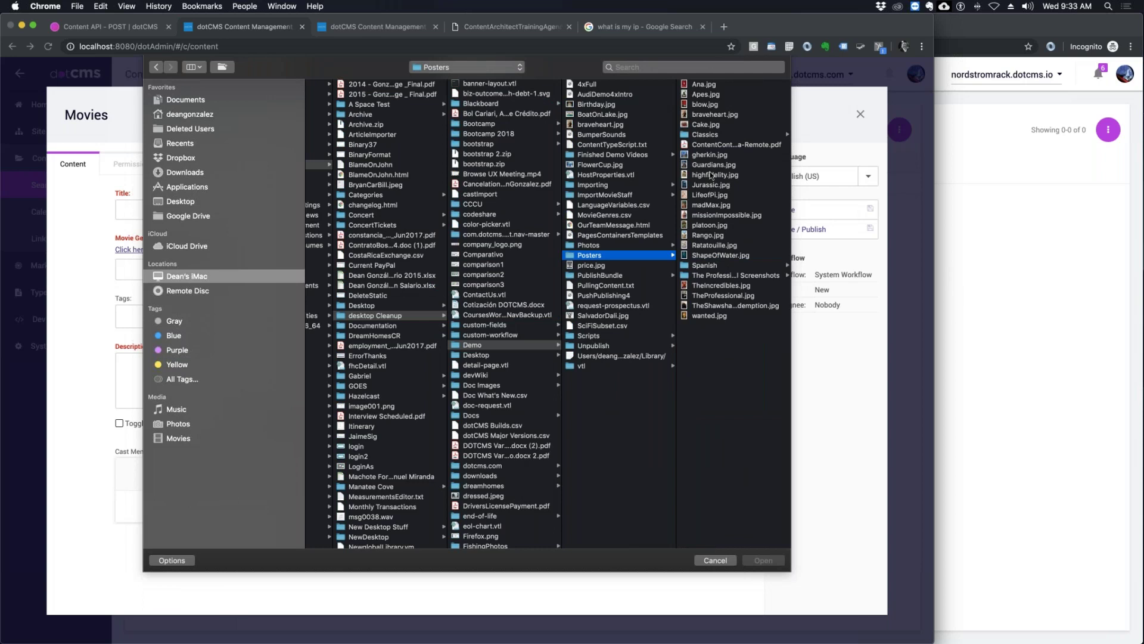
{"action": "double_click", "coordinate": [713, 245]}
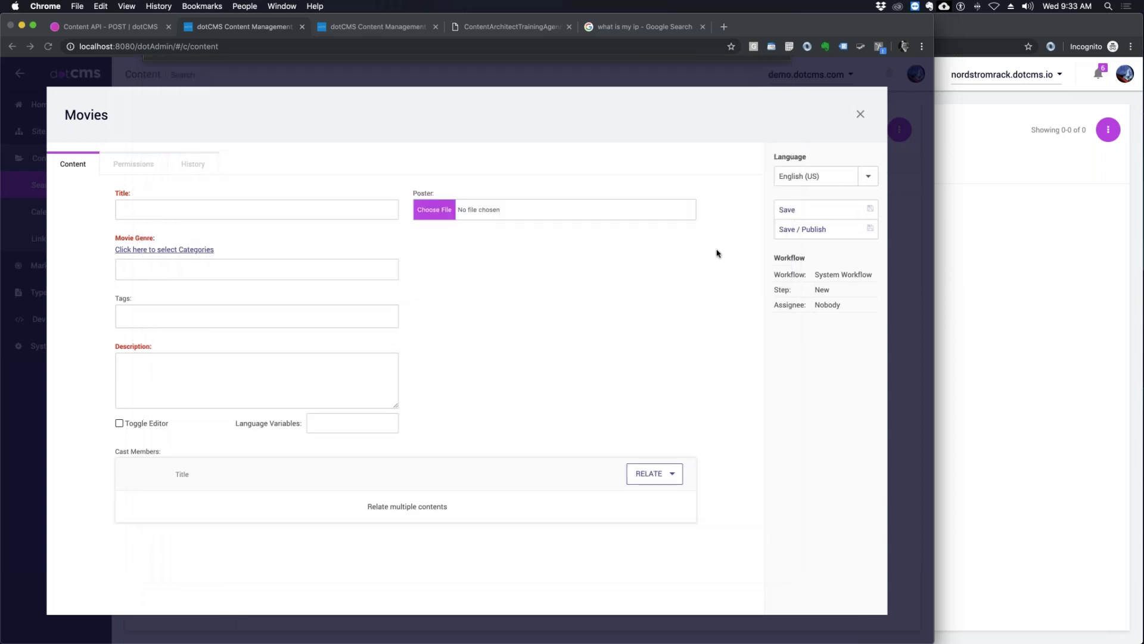
- Title the movie Ratatouille, give it Animation and Comedy genres, and tag it Pixar
{"action": "left_click", "coordinate": [219, 206]}
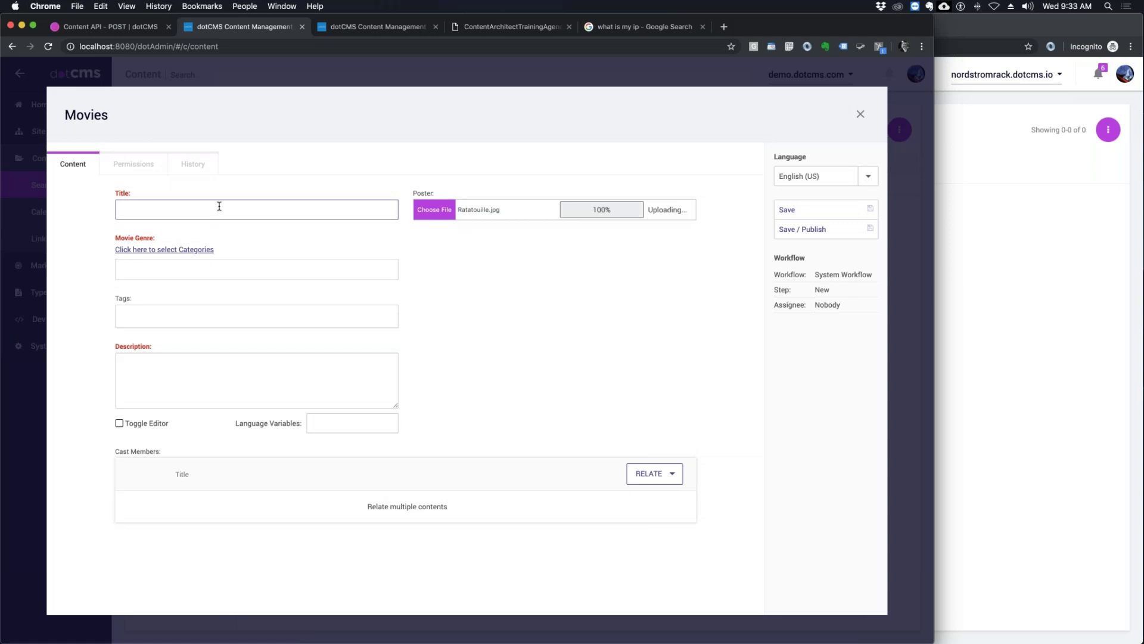
{"action": "type", "text": "Ratatoille"}
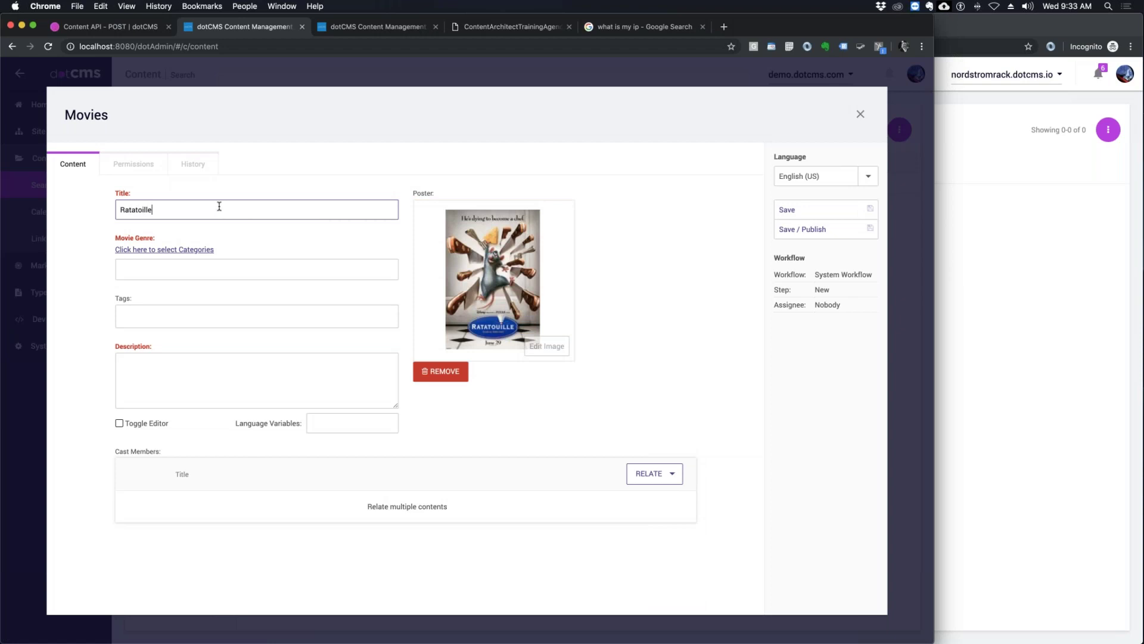
{"action": "left_click", "coordinate": [185, 251]}
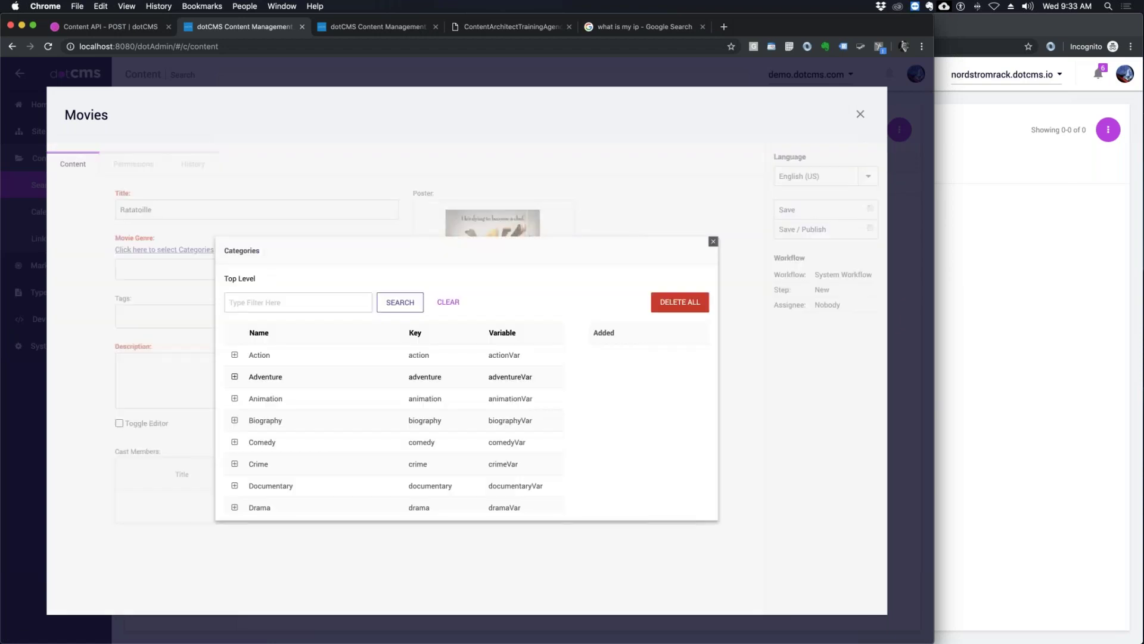
{"action": "left_click", "coordinate": [265, 399]}
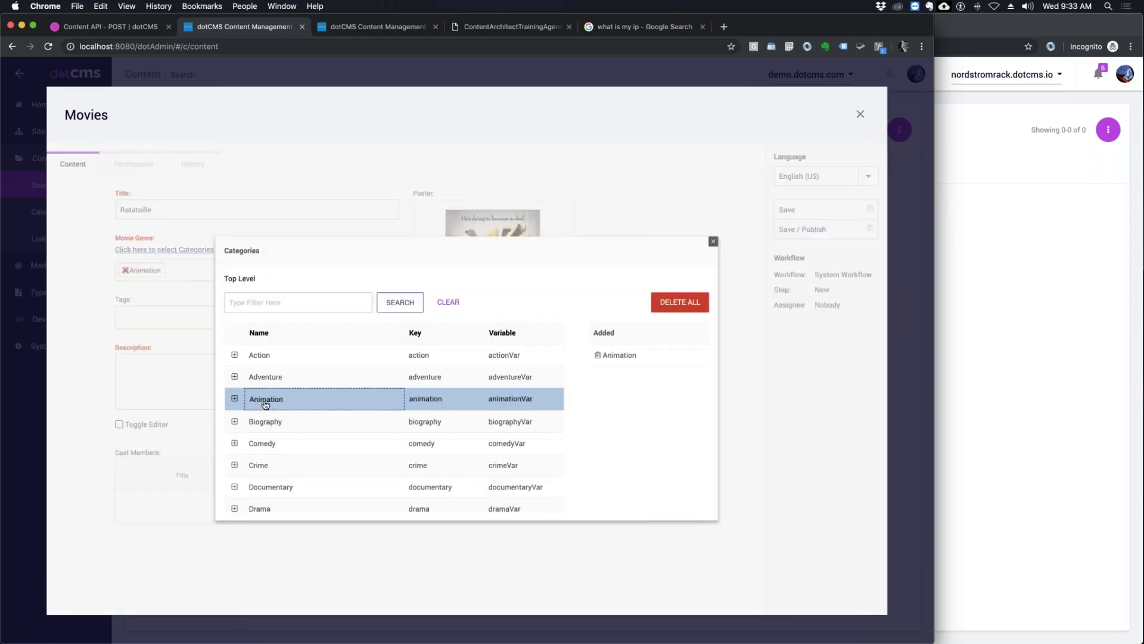
{"action": "left_click", "coordinate": [263, 445]}
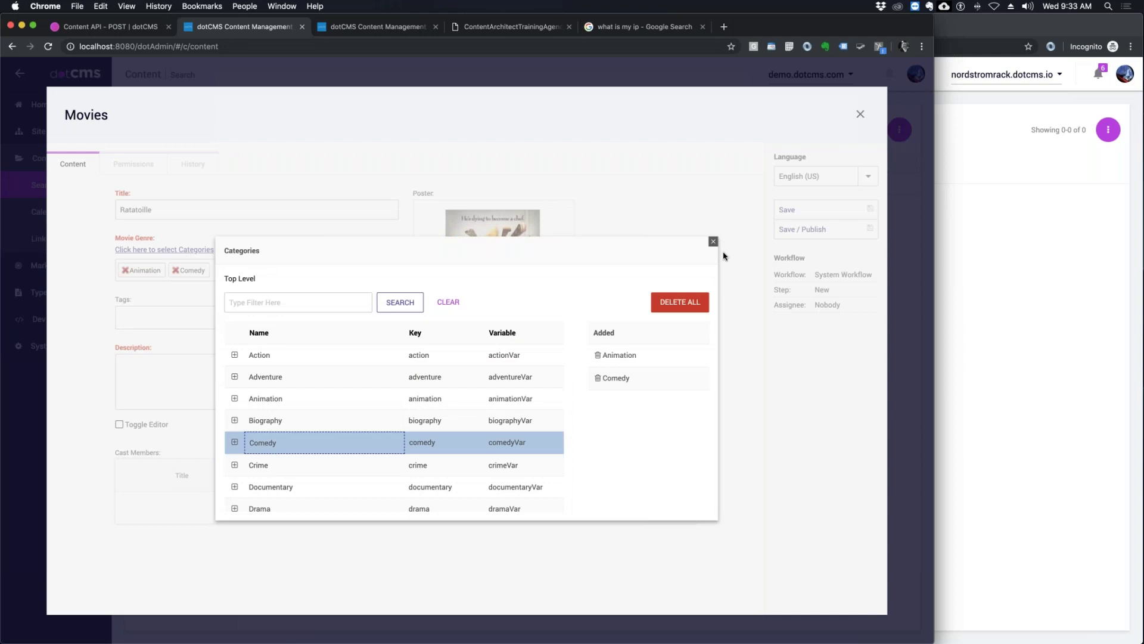
{"action": "left_click", "coordinate": [714, 241]}
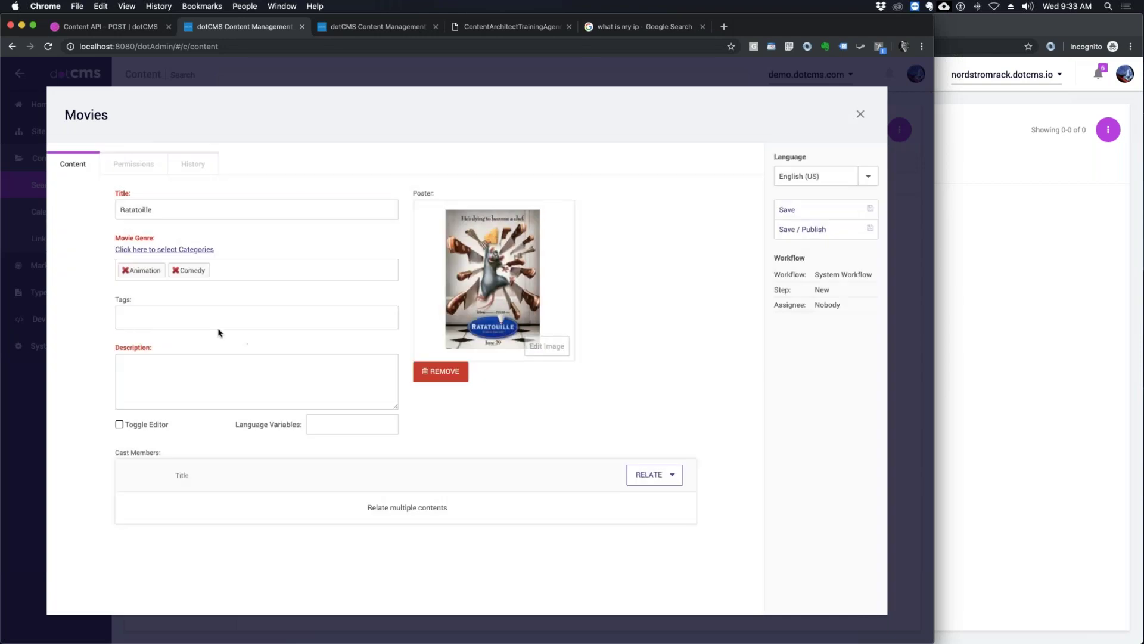
{"action": "left_click", "coordinate": [158, 318]}
{"action": "type", "text": "Pixar"}
{"action": "key", "text": "Return"}
- Write the description about cooking and believing in one's self, then Save / Publish the movie
{"action": "left_click", "coordinate": [247, 383]}
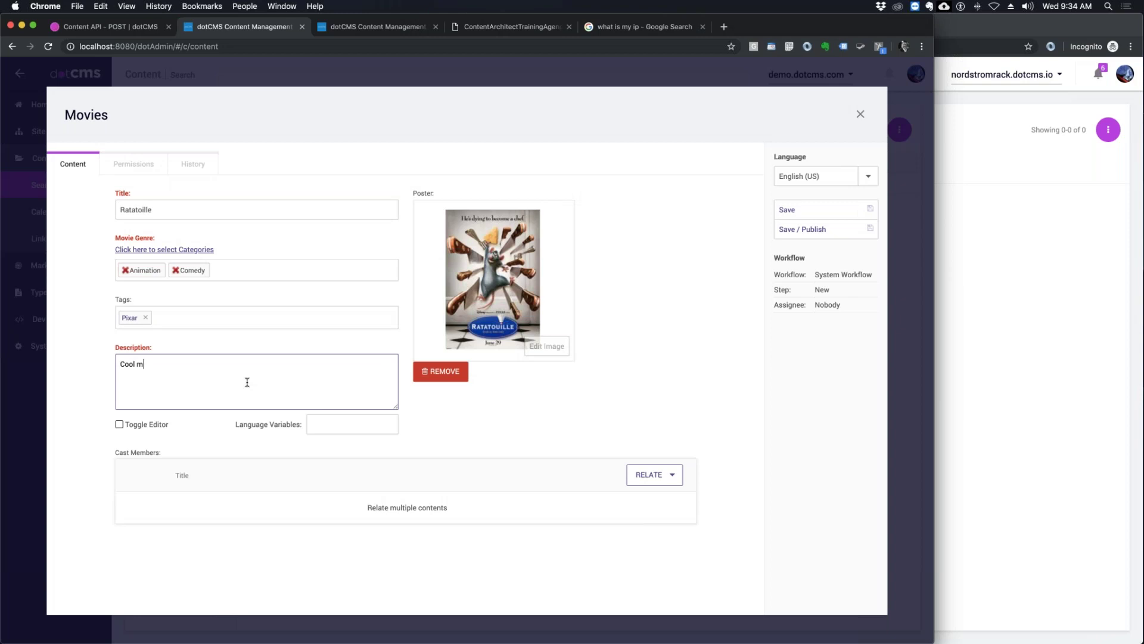
{"action": "type", "text": "Cool movie about cooking and how to believ"}
{"action": "type", "text": "e in one's self."}
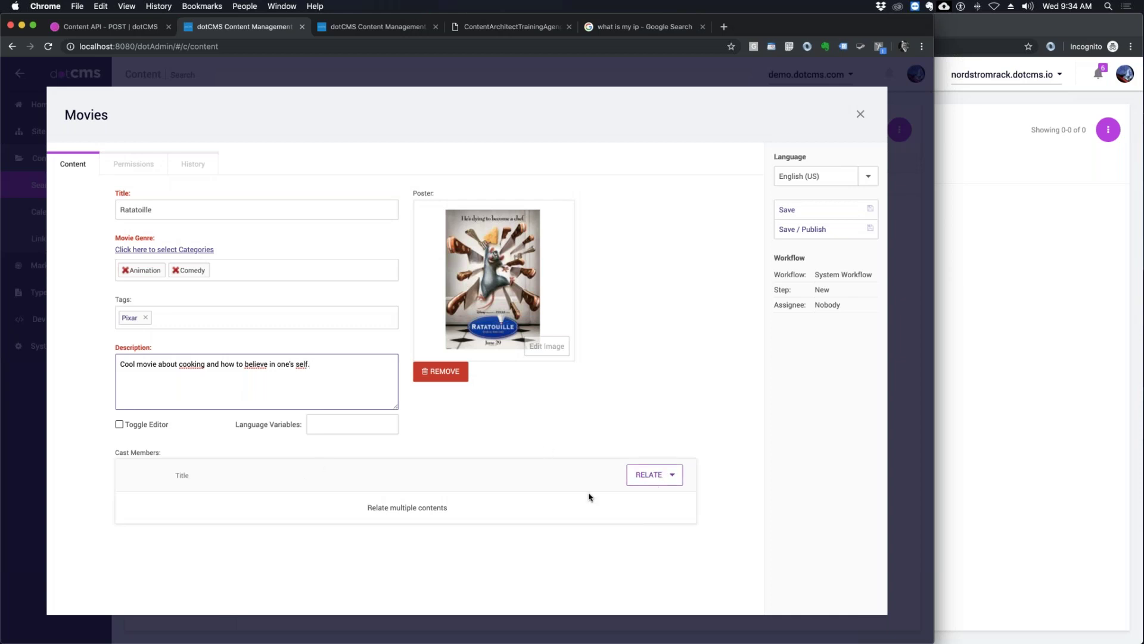
{"action": "left_click", "coordinate": [801, 230]}
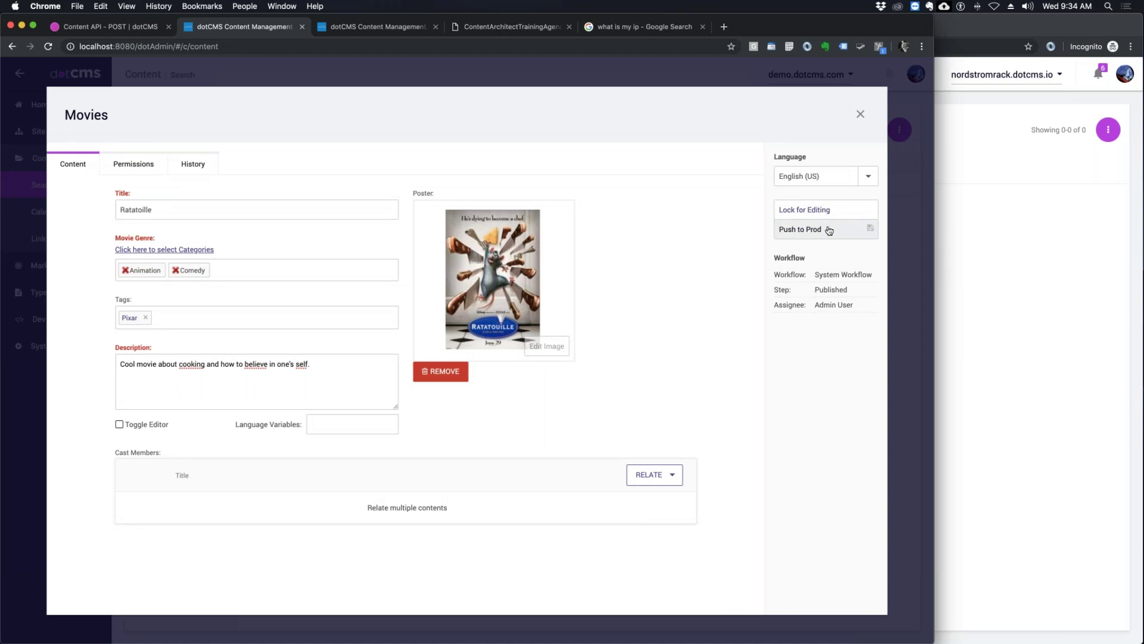
- Back out of the Push to Prod action twice and close the Ratatouille movie editor
{"action": "left_click", "coordinate": [796, 229]}
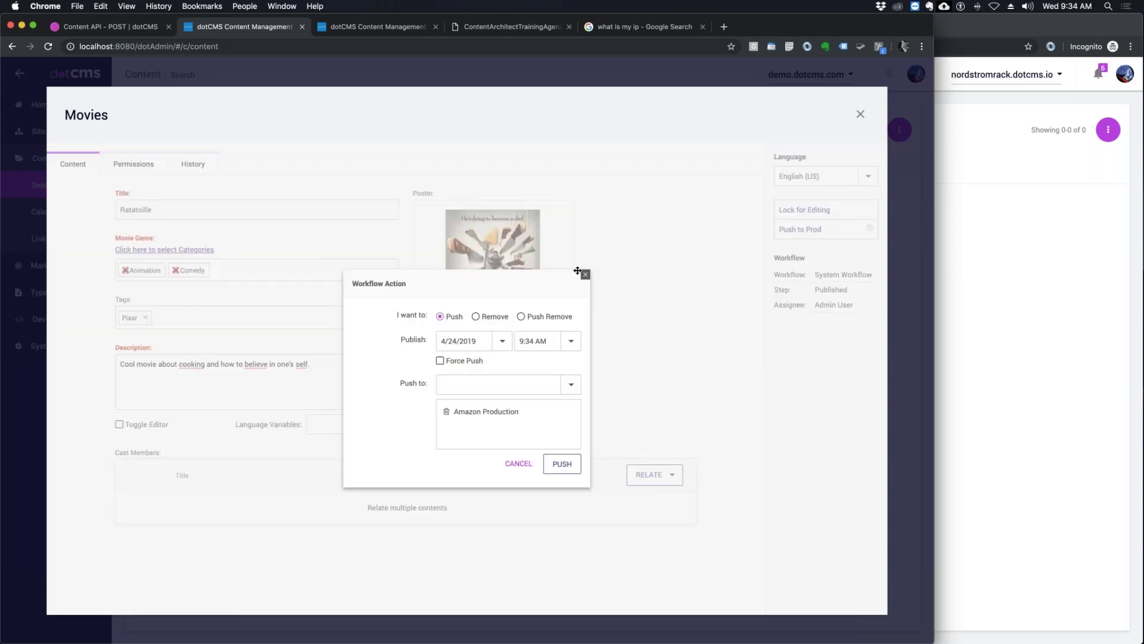
{"action": "left_click", "coordinate": [584, 273]}
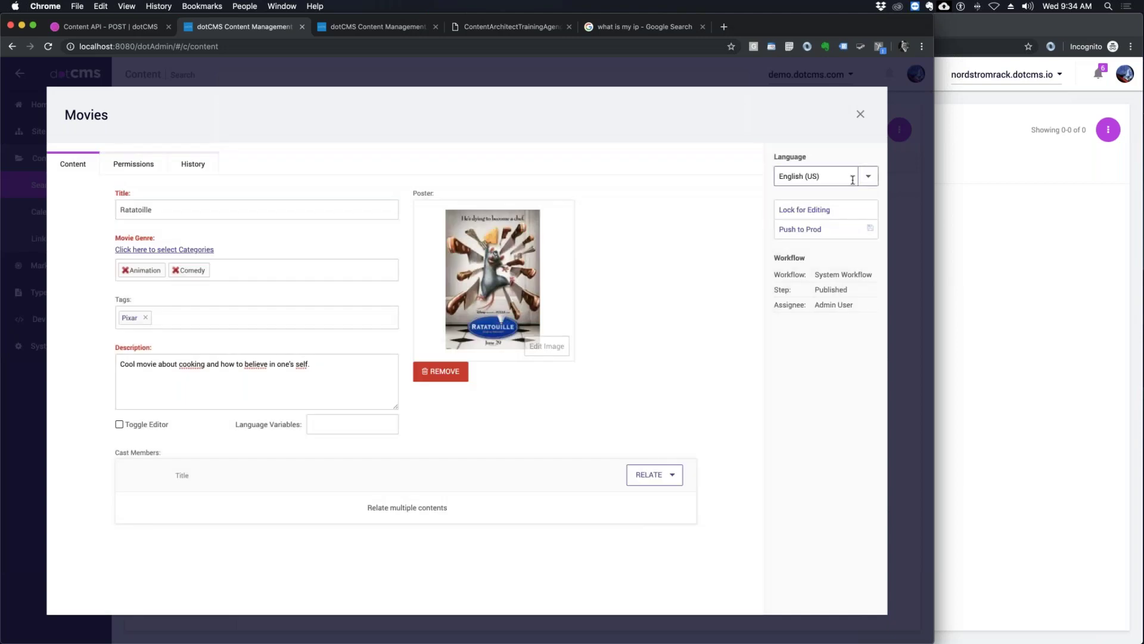
{"action": "left_click", "coordinate": [805, 210]}
{"action": "left_click", "coordinate": [834, 229]}
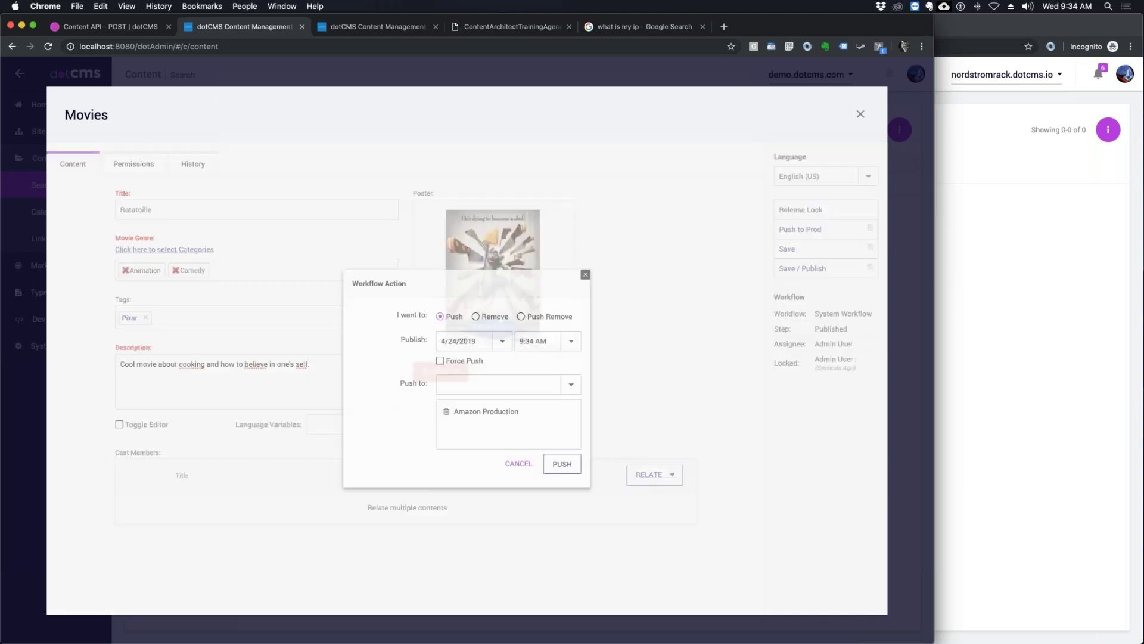
{"action": "left_click", "coordinate": [586, 274]}
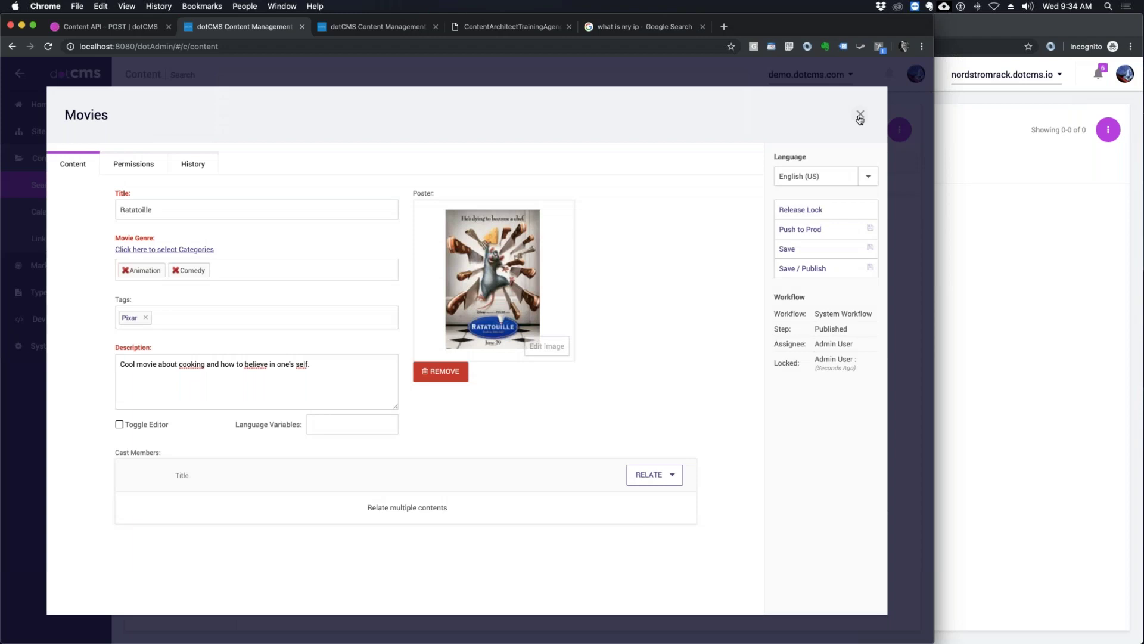
{"action": "left_click", "coordinate": [860, 114]}
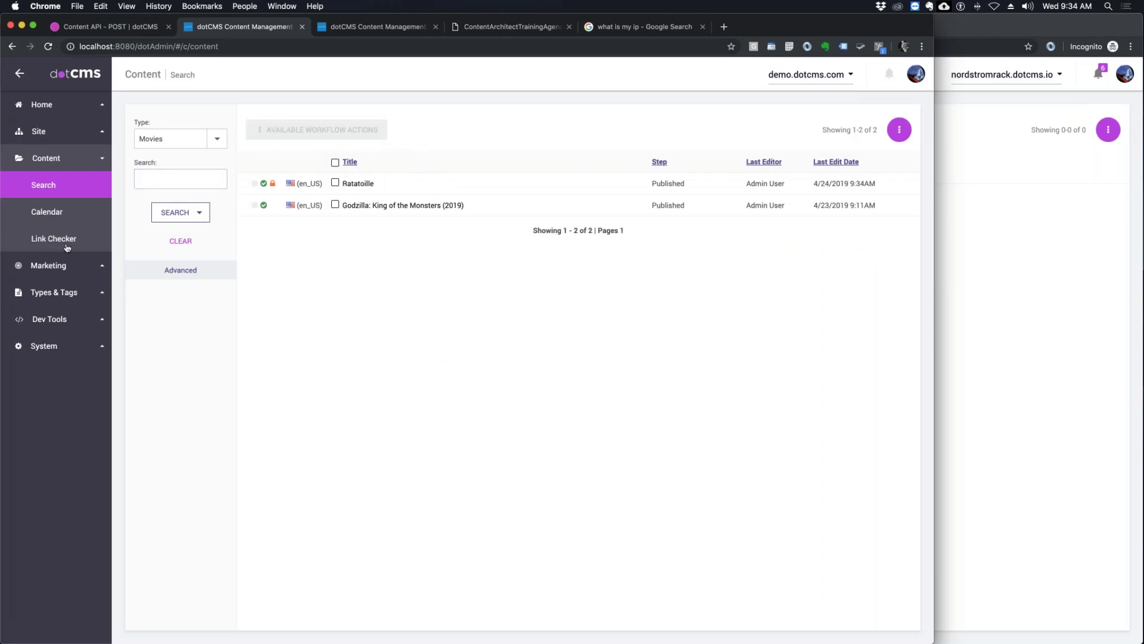
- In the other dotCMS session, open the System Workflow under Types & Tags > Workflows
{"action": "left_click", "coordinate": [356, 27]}
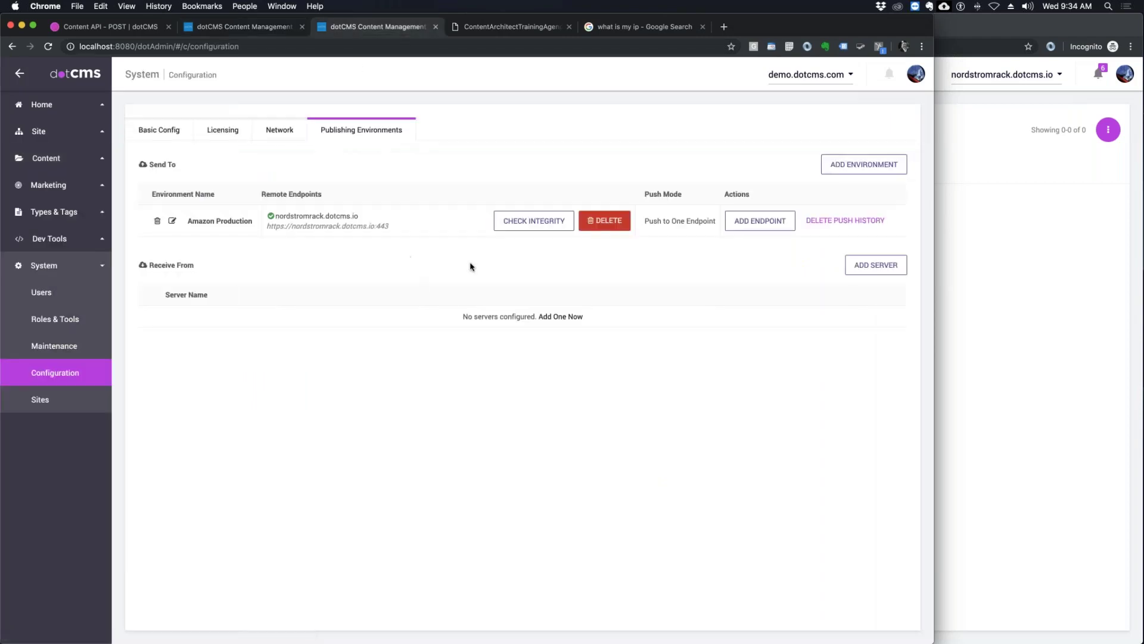
{"action": "left_click", "coordinate": [54, 212]}
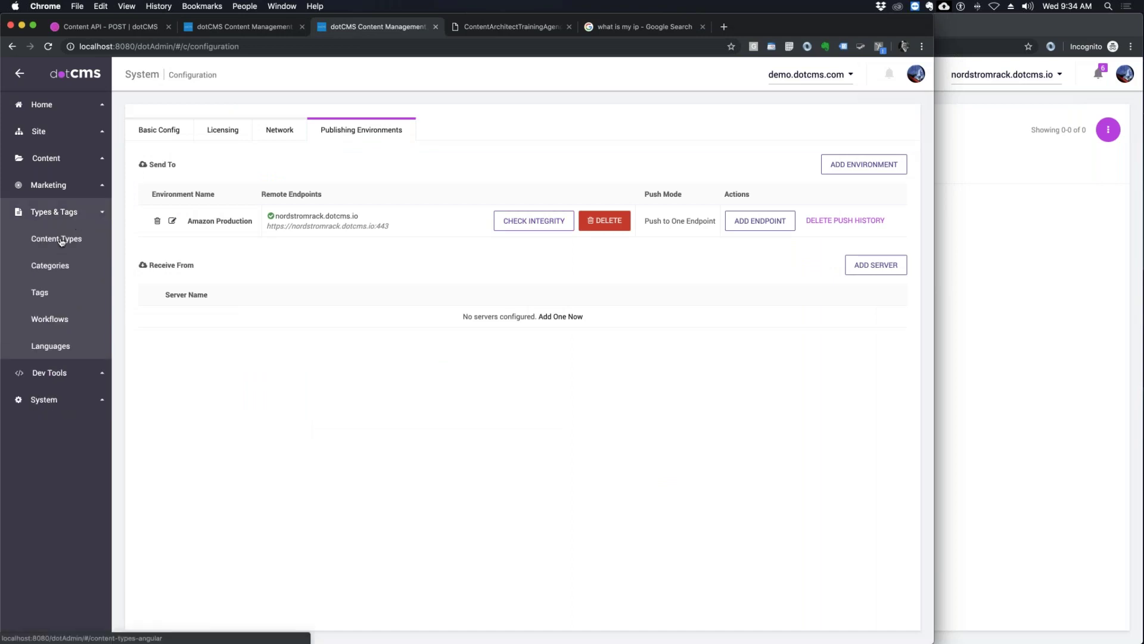
{"action": "left_click", "coordinate": [71, 324]}
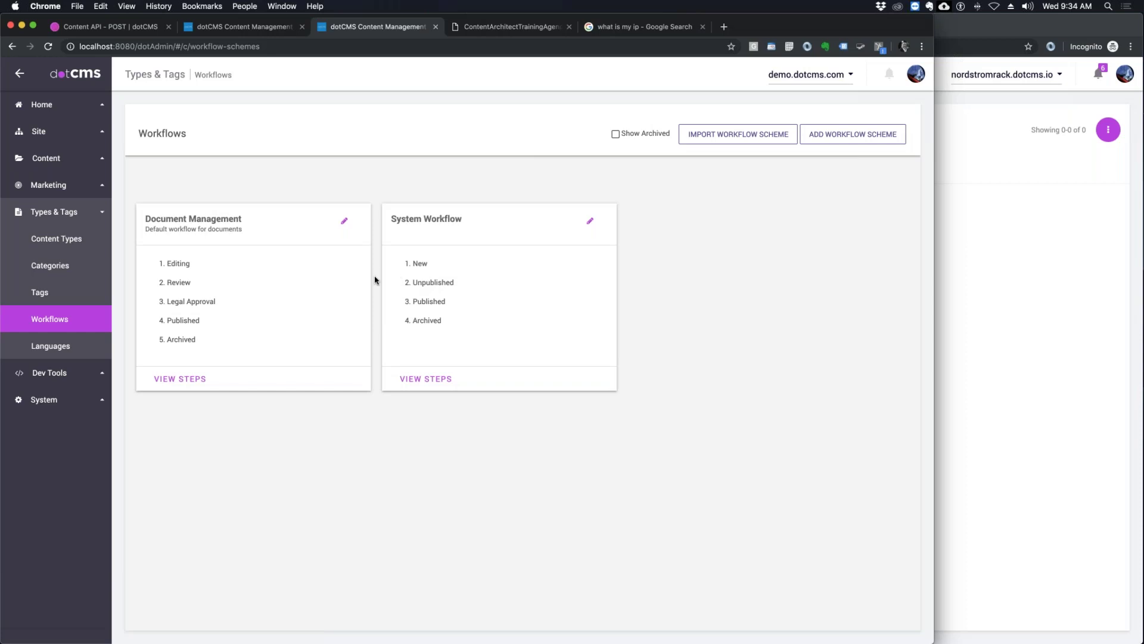
{"action": "left_click", "coordinate": [444, 276]}
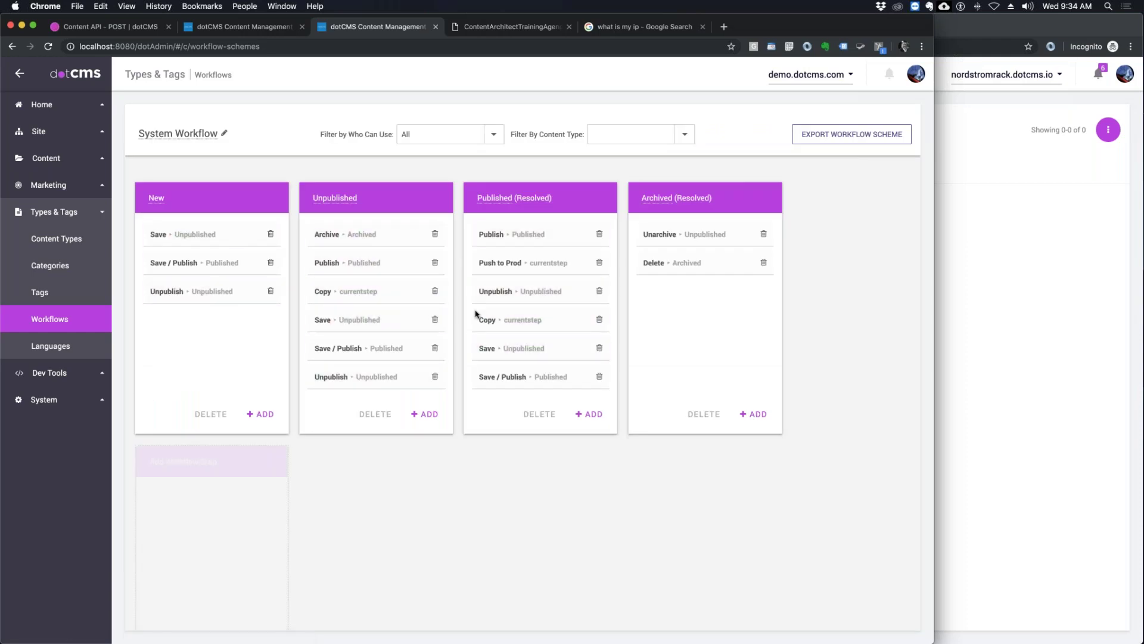
- Open the Push to Prod action and review the Push Now sub-action's parameters
{"action": "left_click", "coordinate": [512, 263]}
{"action": "left_click", "coordinate": [525, 271]}
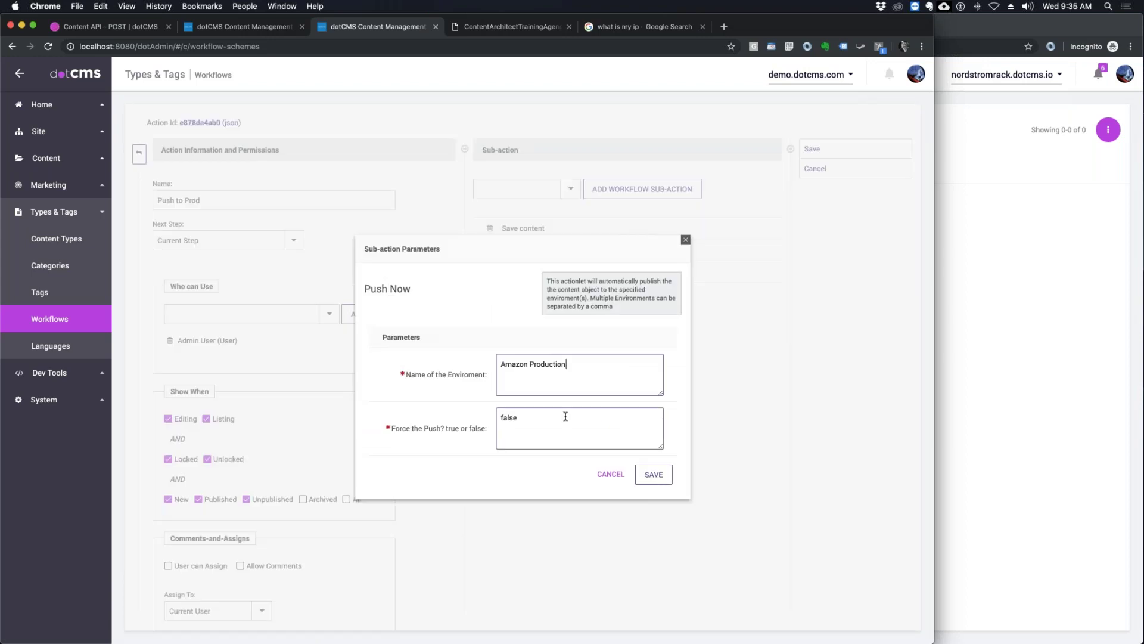
{"action": "left_click", "coordinate": [686, 239]}
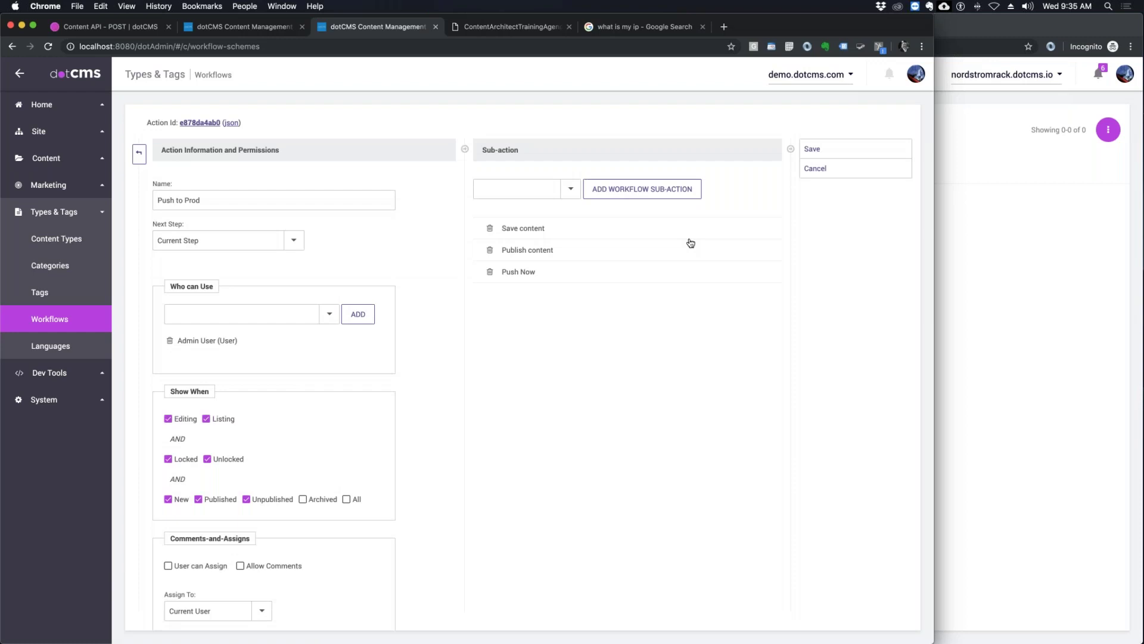
{"action": "left_click", "coordinate": [528, 272]}
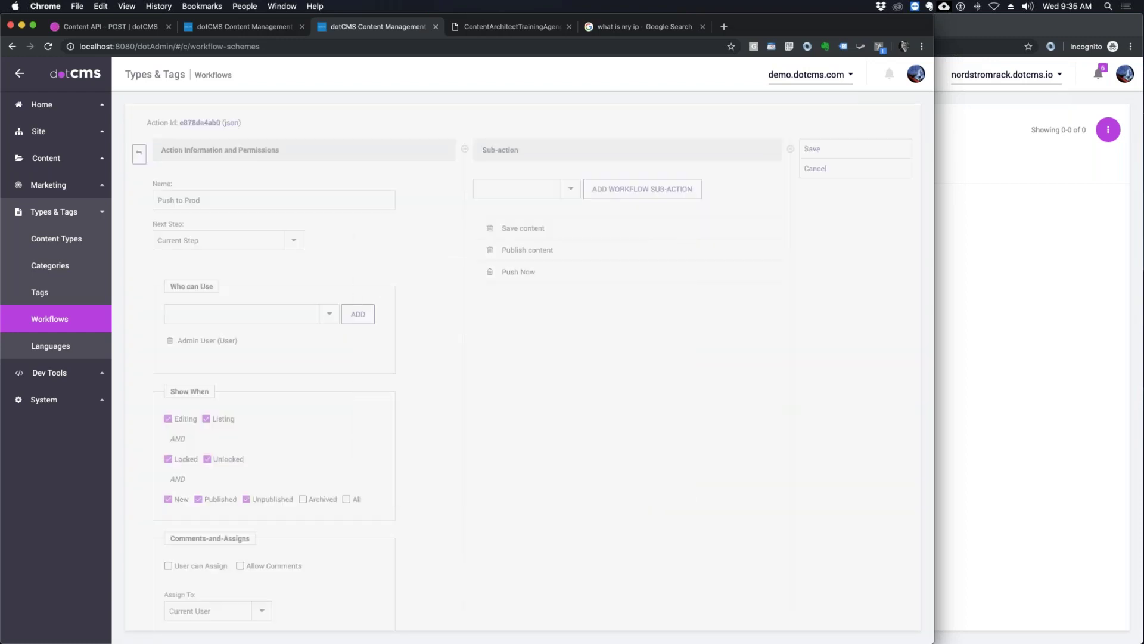
{"action": "left_click", "coordinate": [685, 239]}
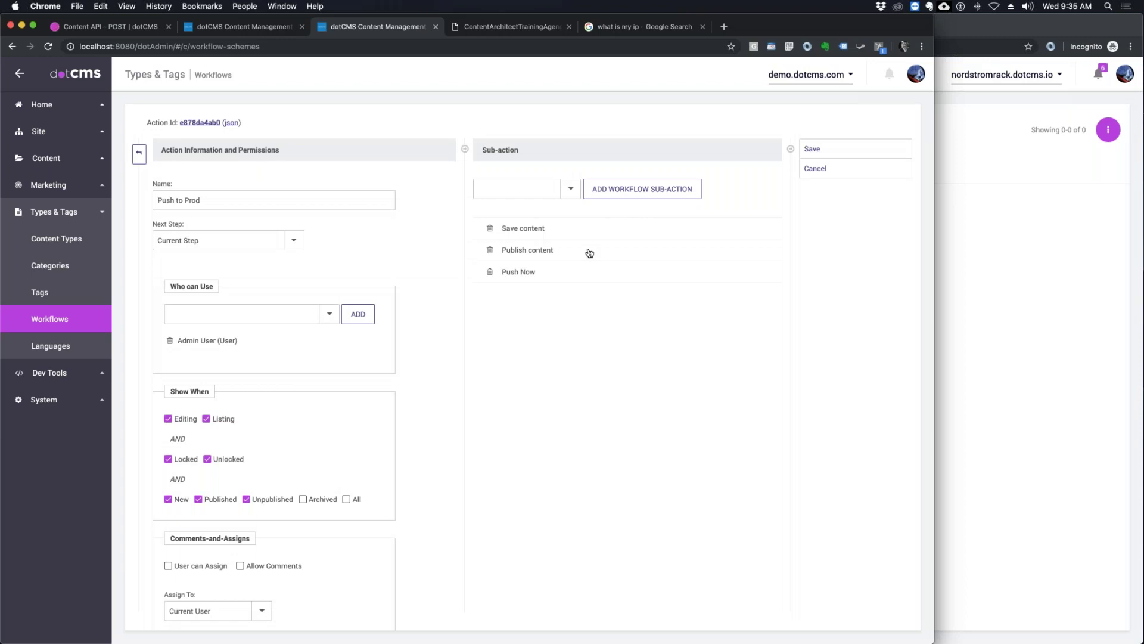
{"action": "left_click", "coordinate": [504, 271]}
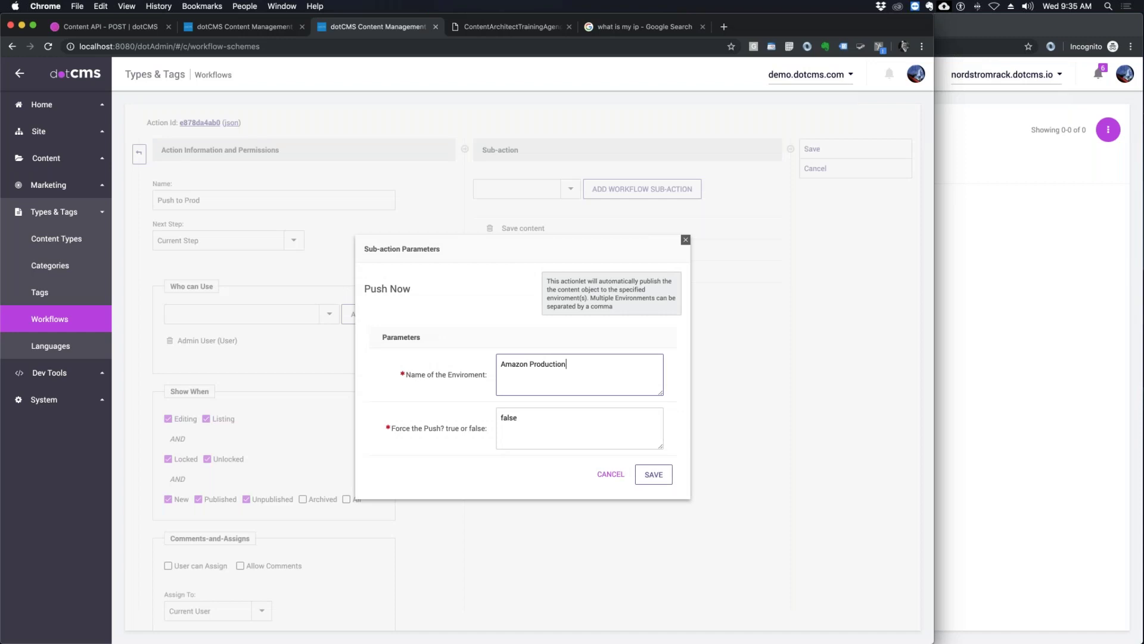
{"action": "left_click", "coordinate": [686, 240]}
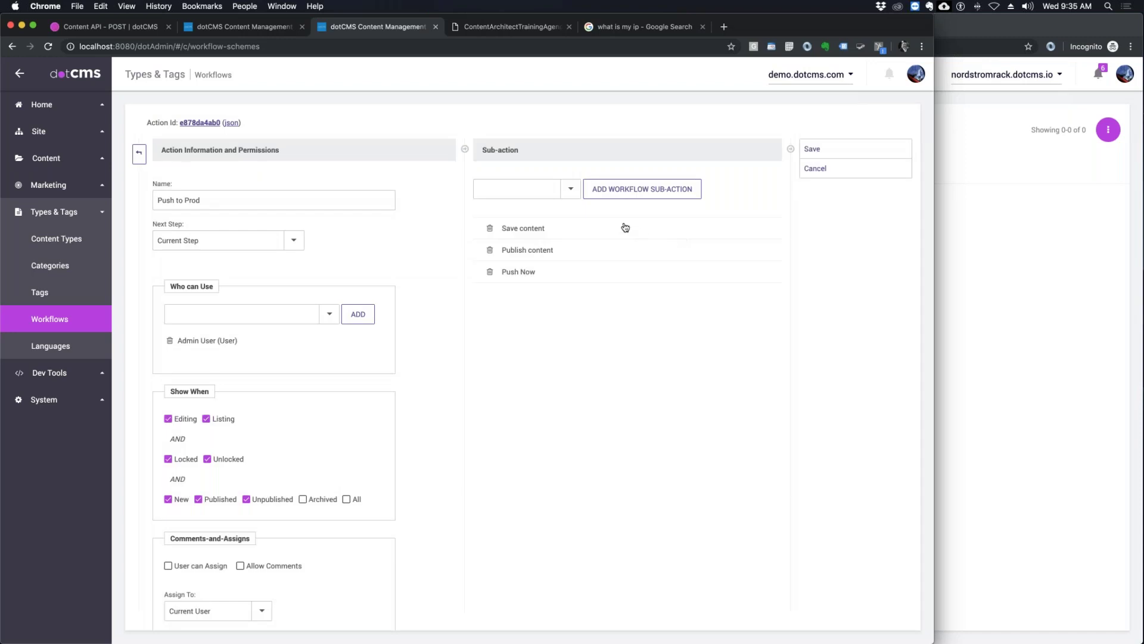
- Add Push Publish as a sub-action and check its parameters
{"action": "left_click", "coordinate": [569, 190]}
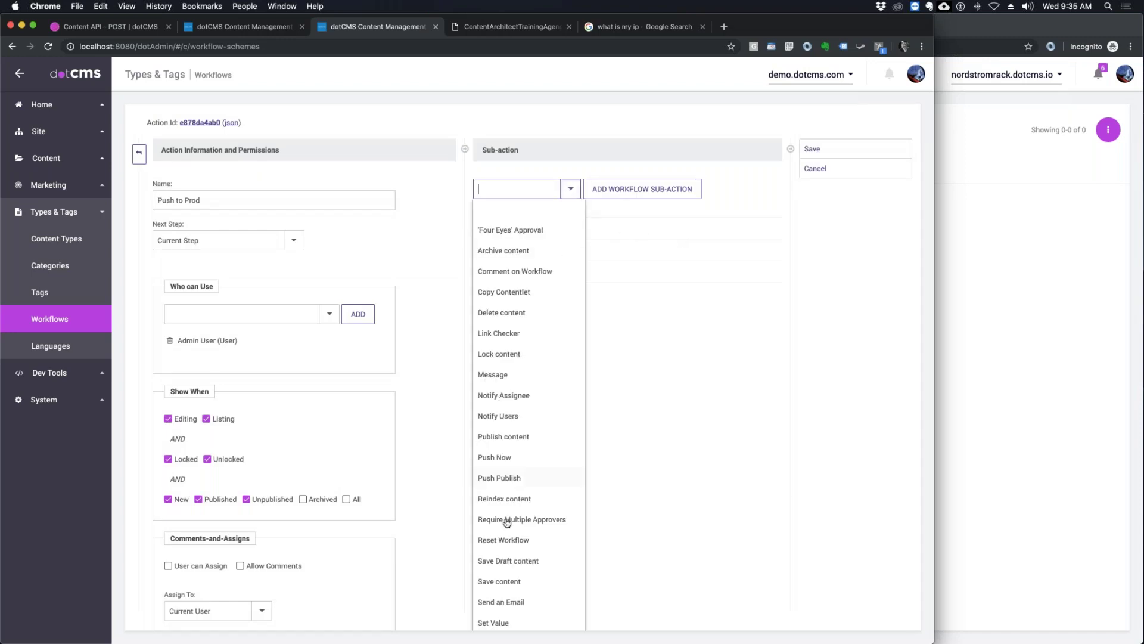
{"action": "scroll", "coordinate": [521, 519], "scroll_direction": "down", "scroll_amount": 1}
{"action": "left_click", "coordinate": [505, 460]}
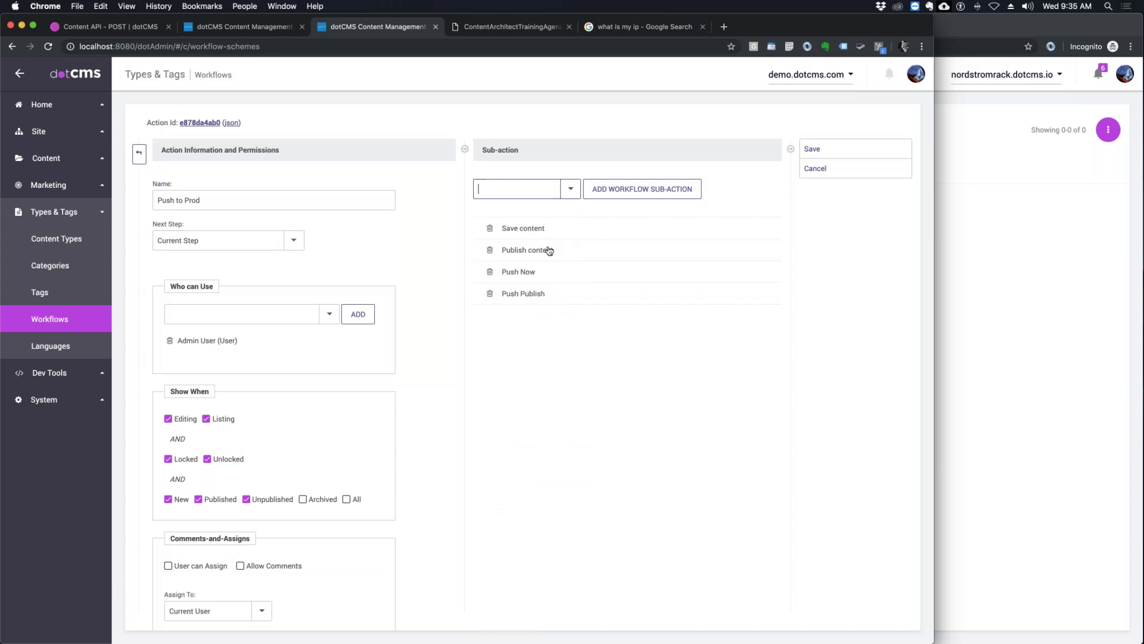
{"action": "left_click", "coordinate": [522, 295]}
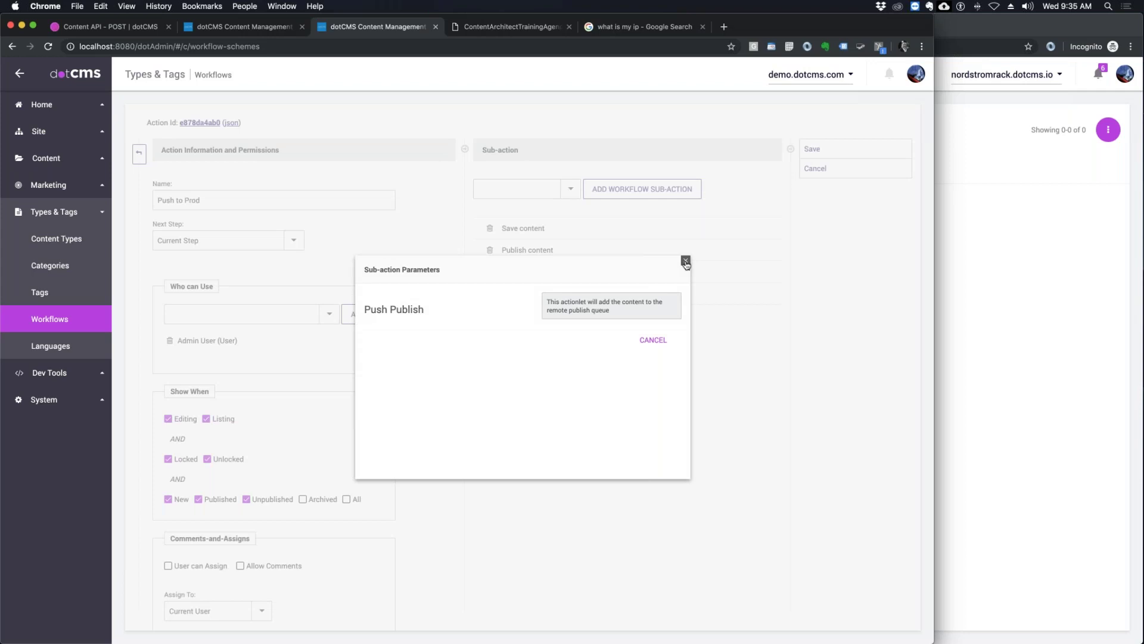
{"action": "left_click", "coordinate": [685, 262]}
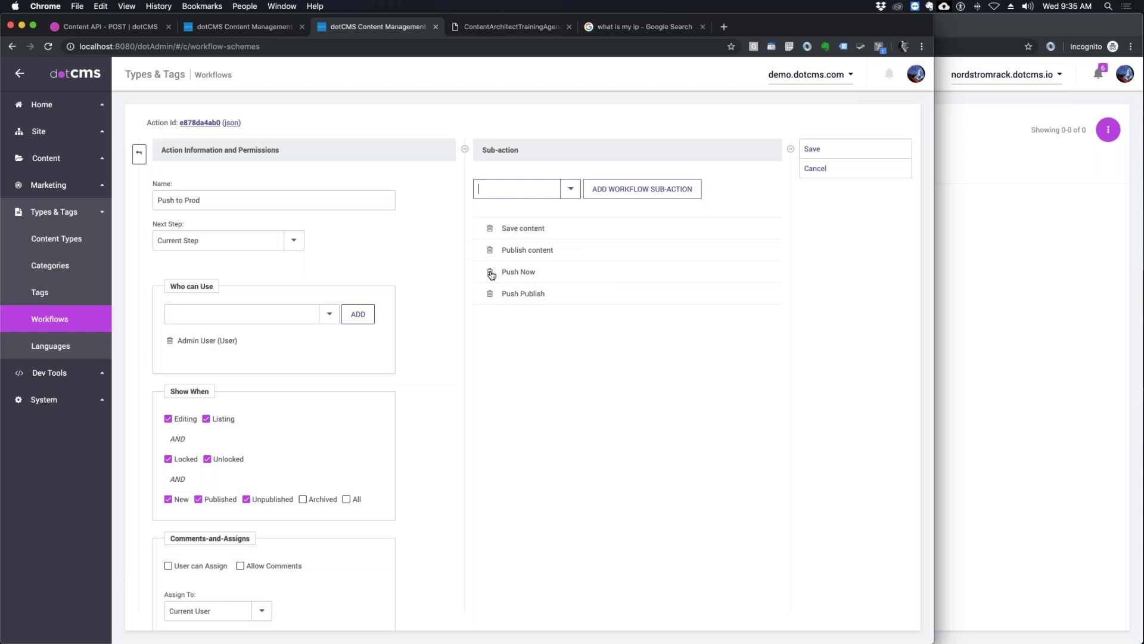
- Delete the Push Now sub-action from Push to Prod, then go to Content > Search
{"action": "left_click", "coordinate": [490, 272]}
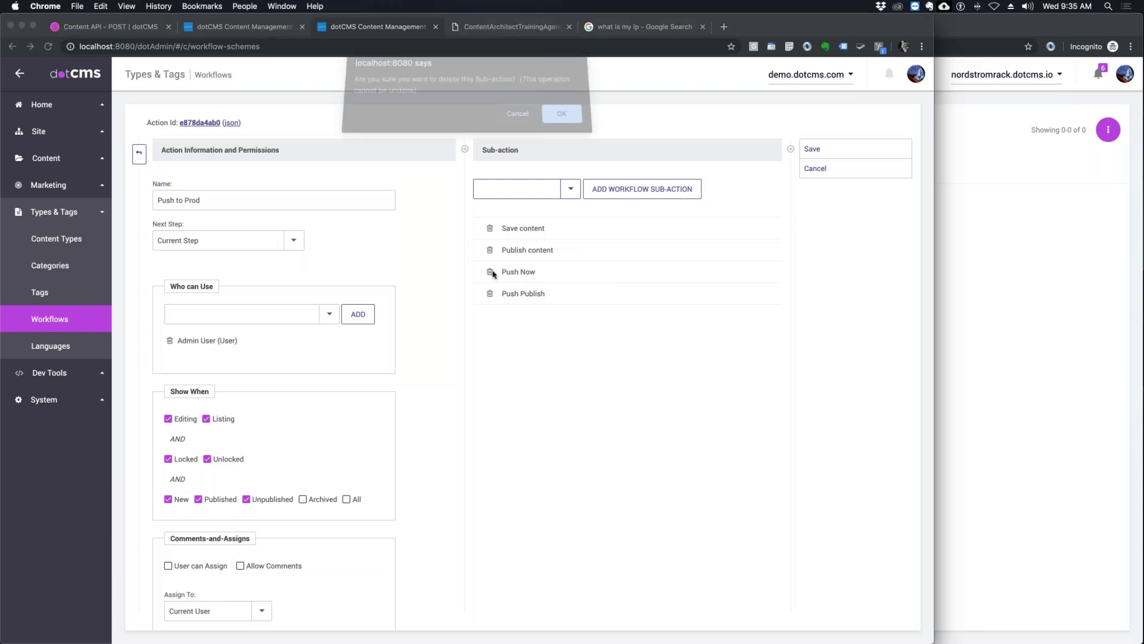
{"action": "left_click", "coordinate": [572, 121]}
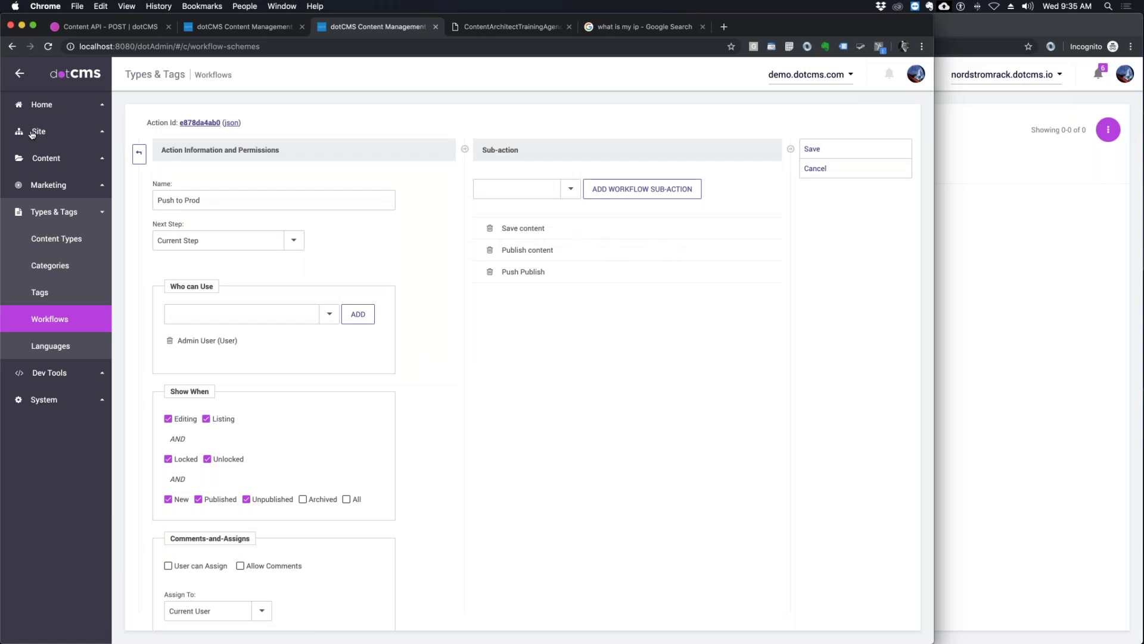
{"action": "left_click", "coordinate": [42, 160]}
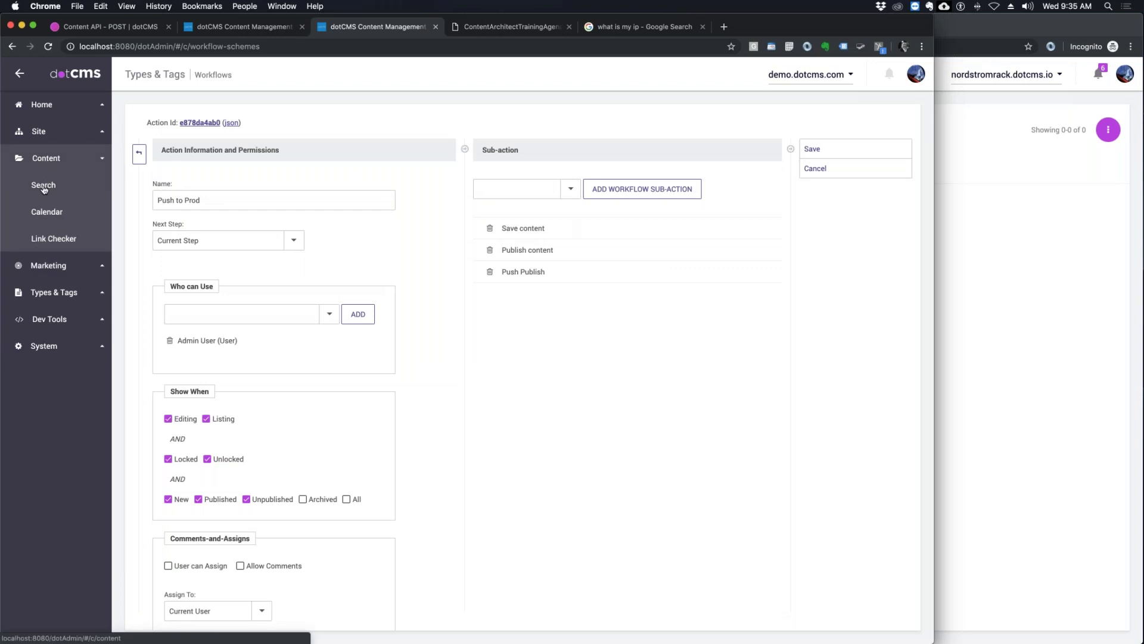
{"action": "left_click", "coordinate": [43, 189]}
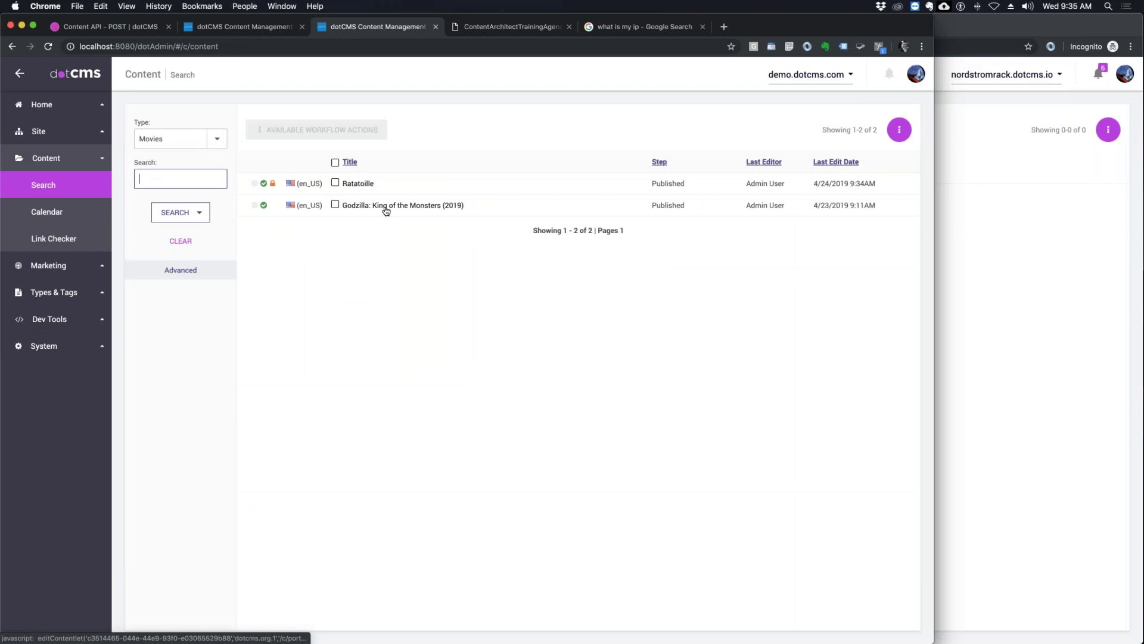
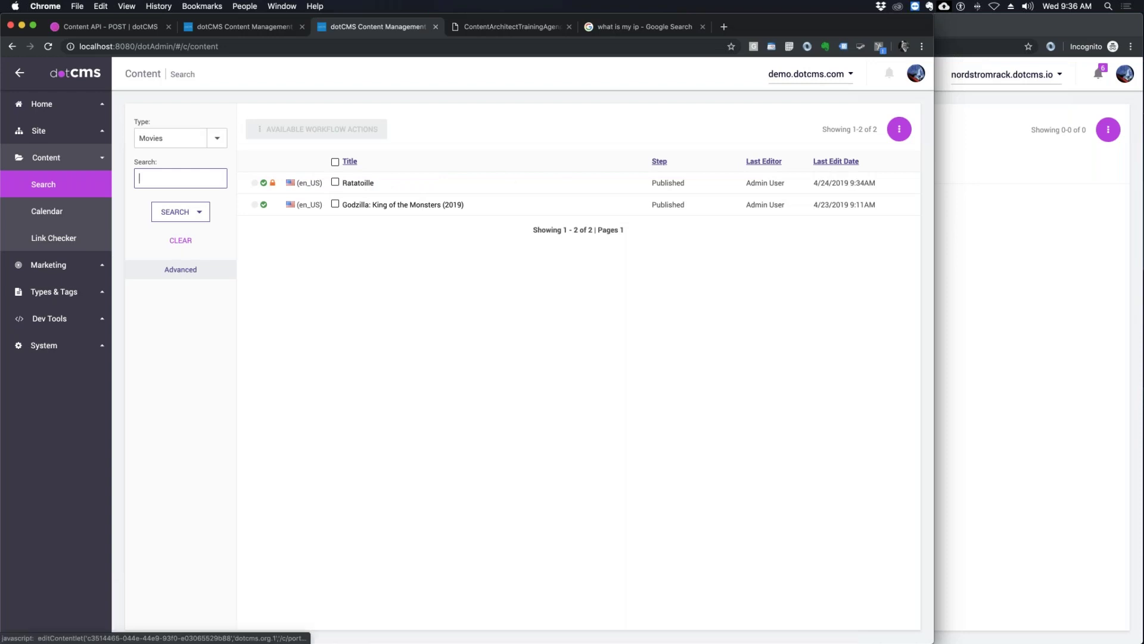
- Open the System Workflow's Push to Prod action for editing
{"action": "left_click", "coordinate": [63, 298]}
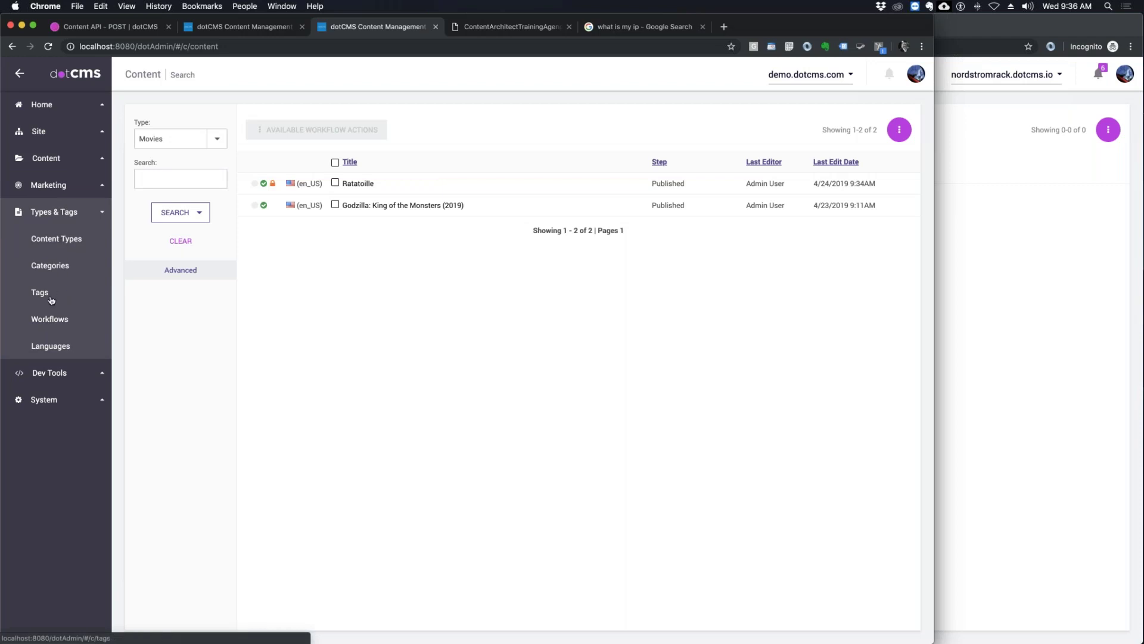
{"action": "left_click", "coordinate": [48, 319]}
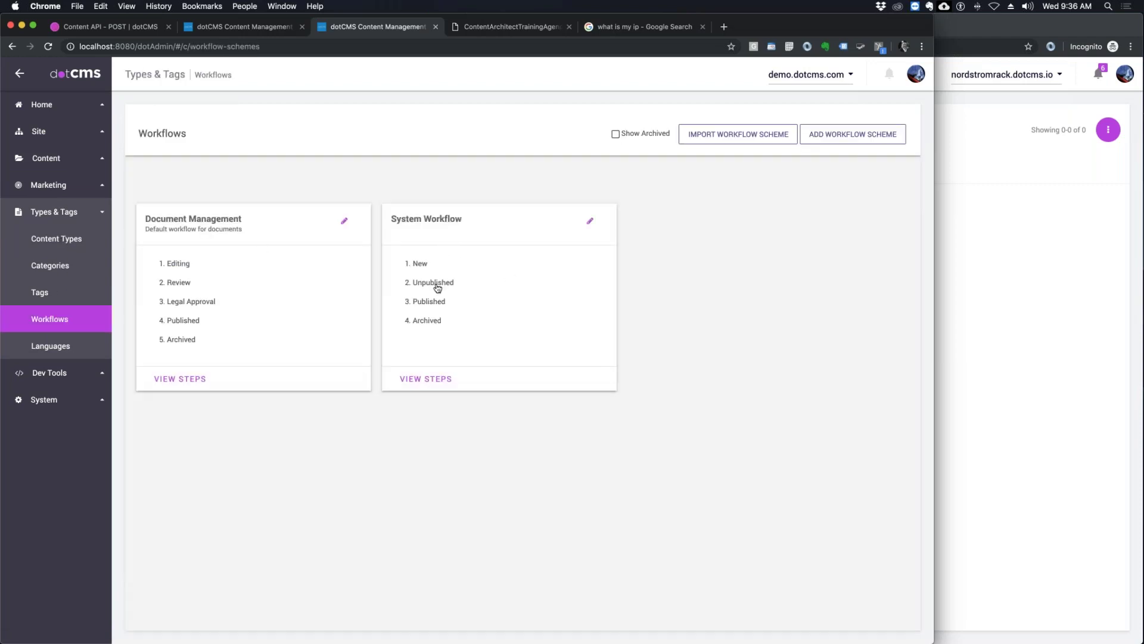
{"action": "left_click", "coordinate": [437, 286]}
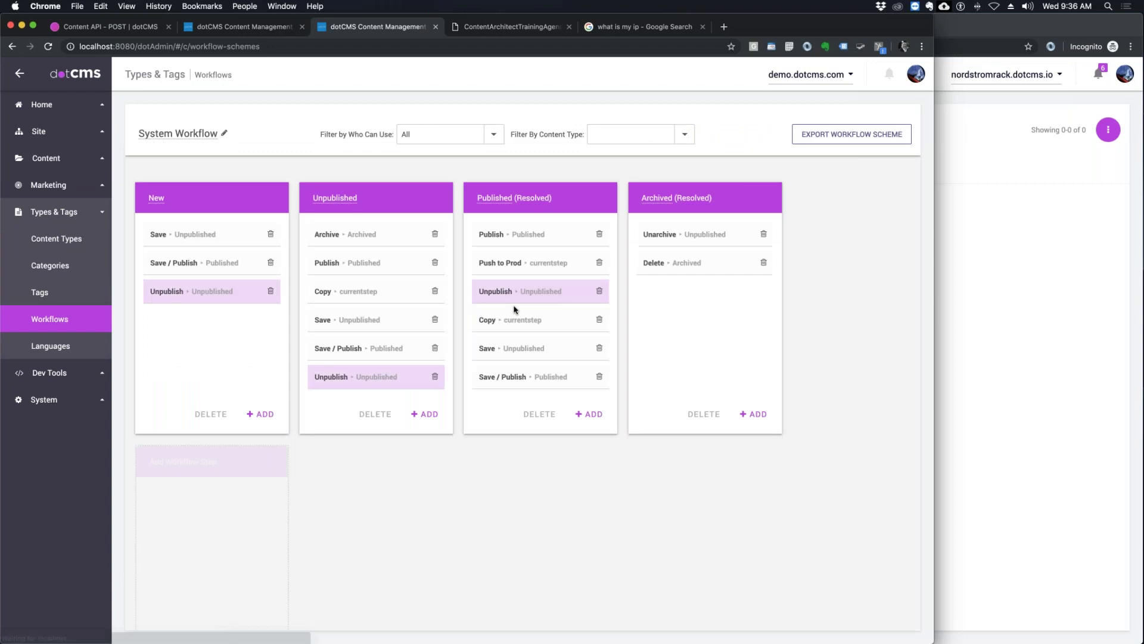
{"action": "left_click", "coordinate": [511, 268]}
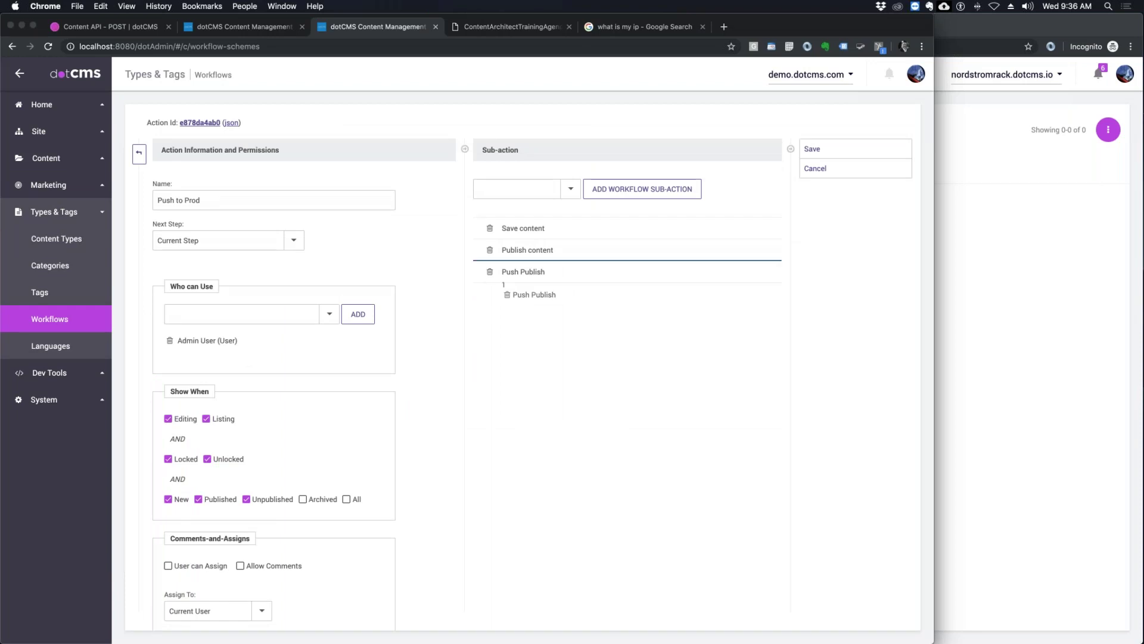
- Replace the Push Publish sub-action with Push Now targeting Amazon Production
{"action": "left_click", "coordinate": [489, 272]}
{"action": "left_click", "coordinate": [563, 121]}
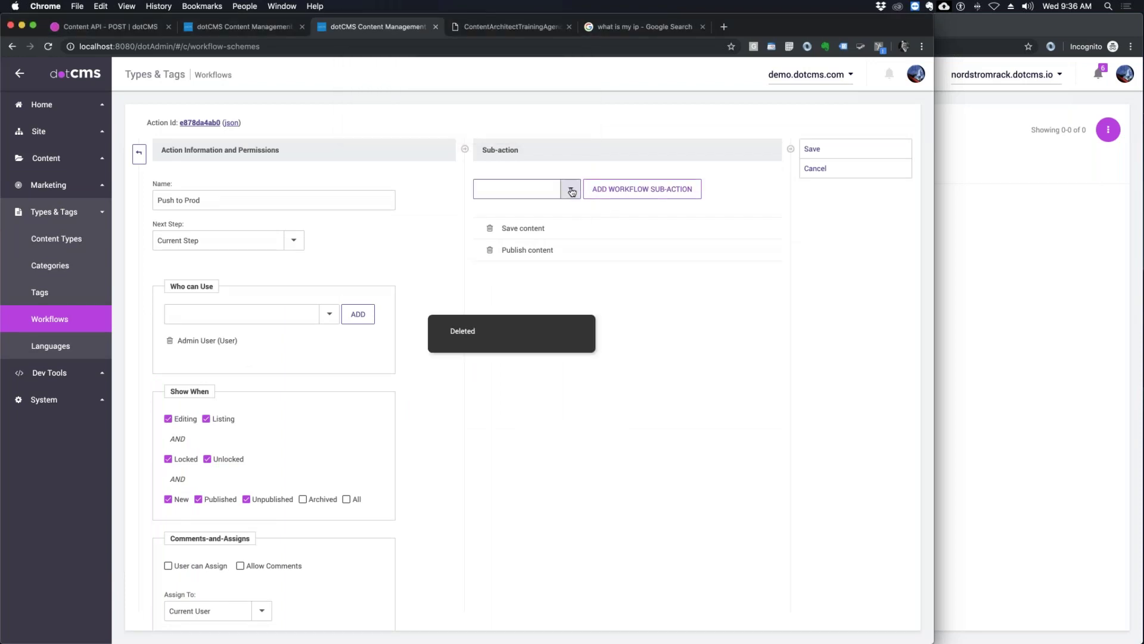
{"action": "left_click", "coordinate": [572, 190]}
{"action": "left_click", "coordinate": [511, 458]}
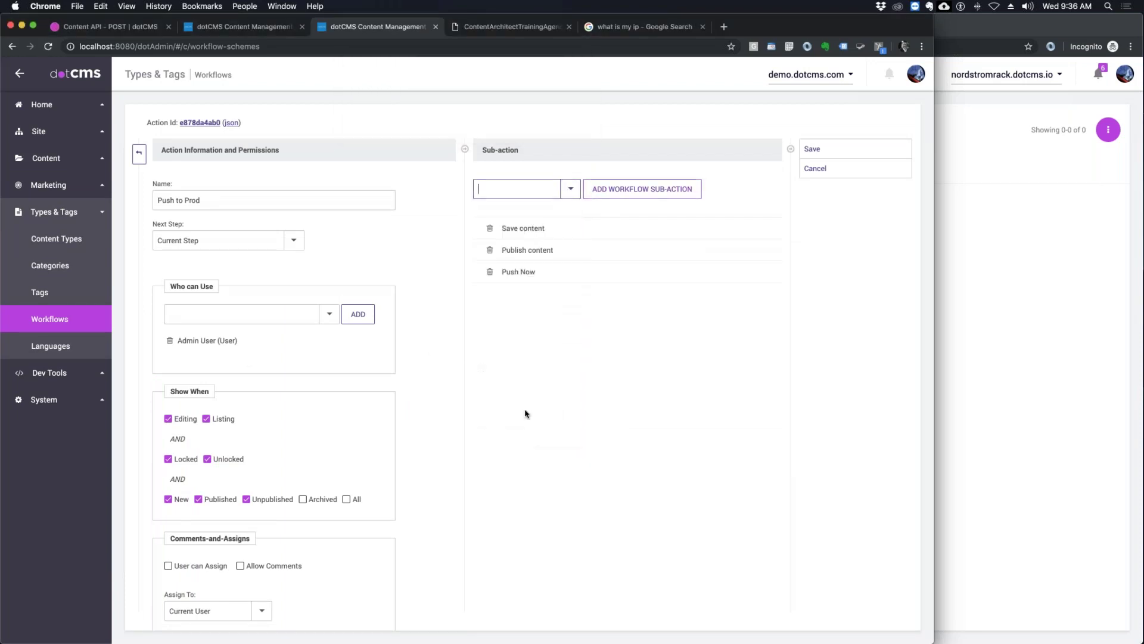
{"action": "left_click", "coordinate": [532, 270]}
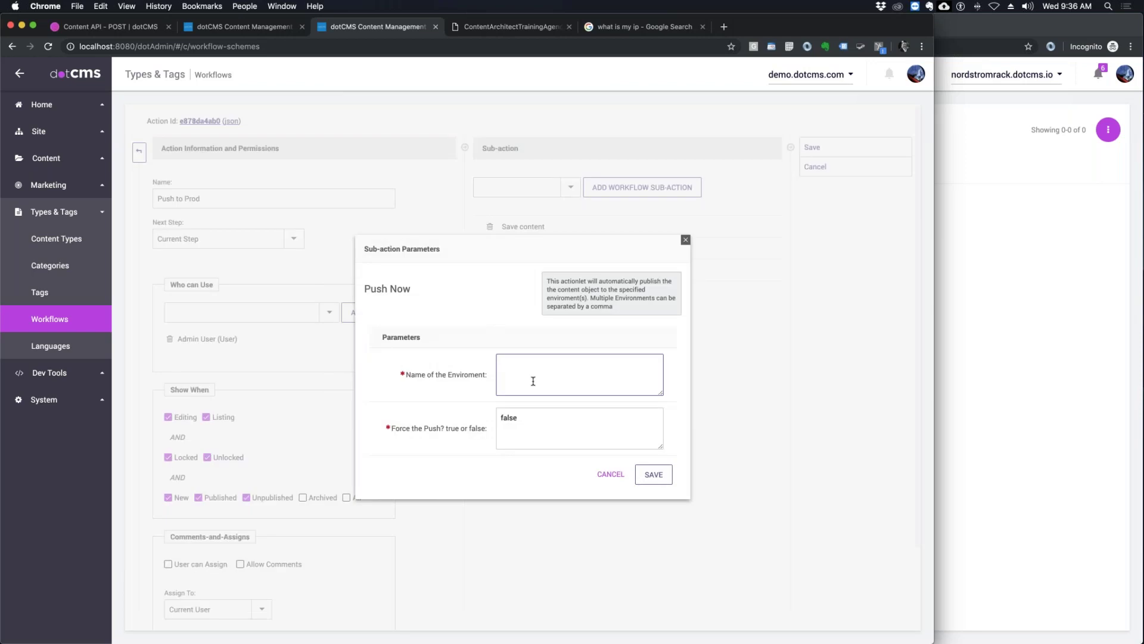
{"action": "type", "text": "Amazon Production"}
{"action": "left_click", "coordinate": [653, 477]}
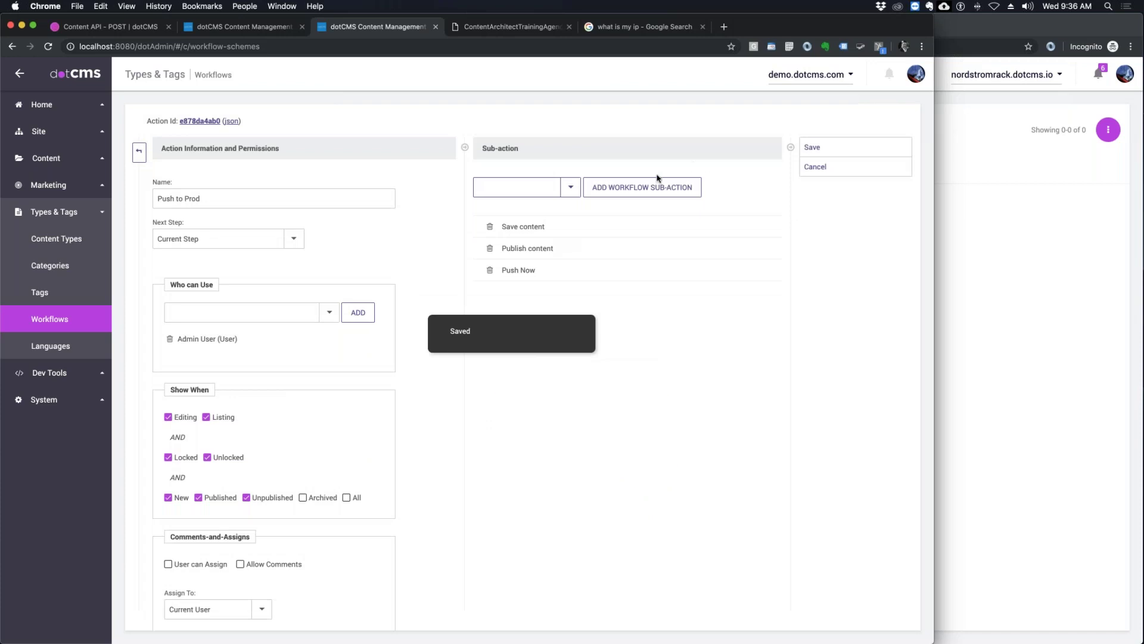
- Make Push to Prod show for all content states and save the action
{"action": "scroll", "coordinate": [246, 399], "scroll_direction": "down", "scroll_amount": 1}
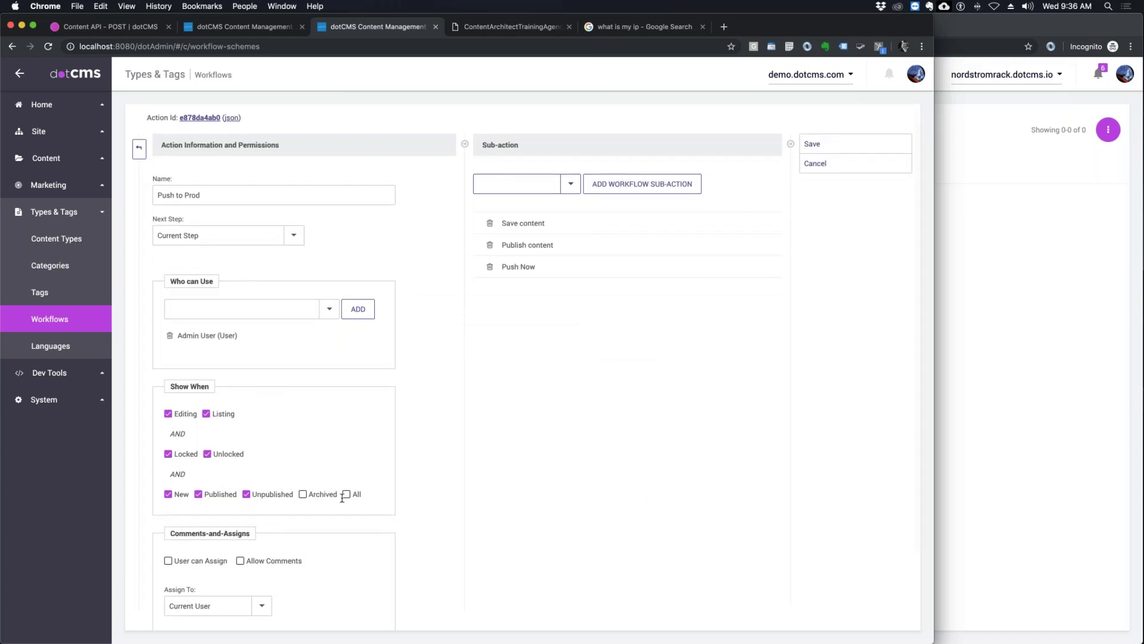
{"action": "left_click", "coordinate": [346, 494]}
{"action": "left_click", "coordinate": [839, 144]}
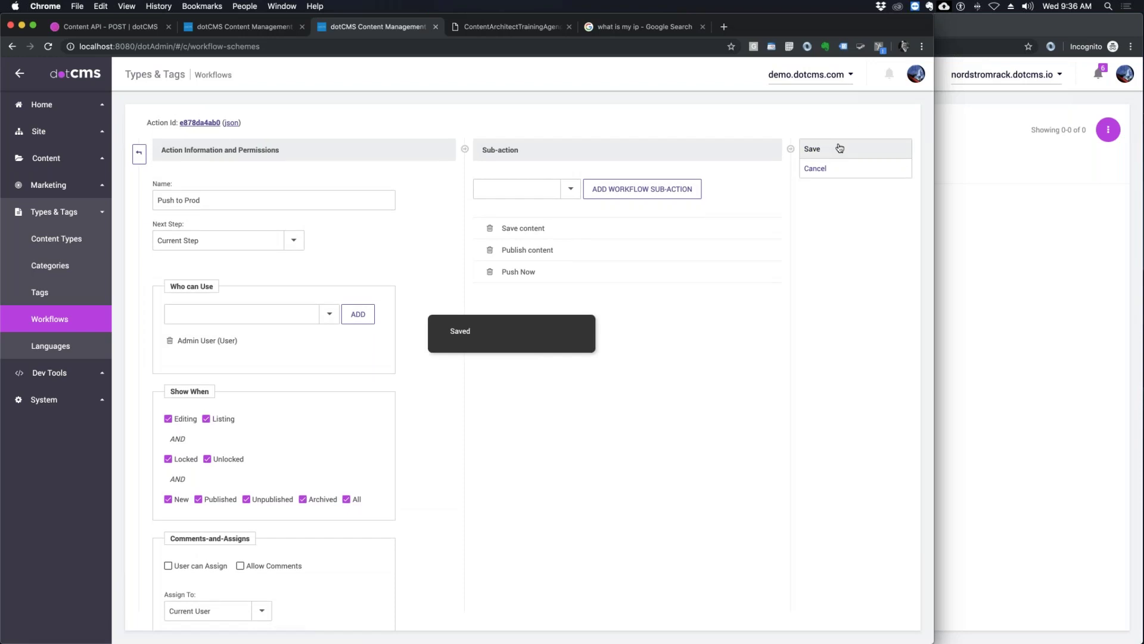
{"action": "left_click", "coordinate": [42, 143]}
{"action": "left_click", "coordinate": [46, 319]}
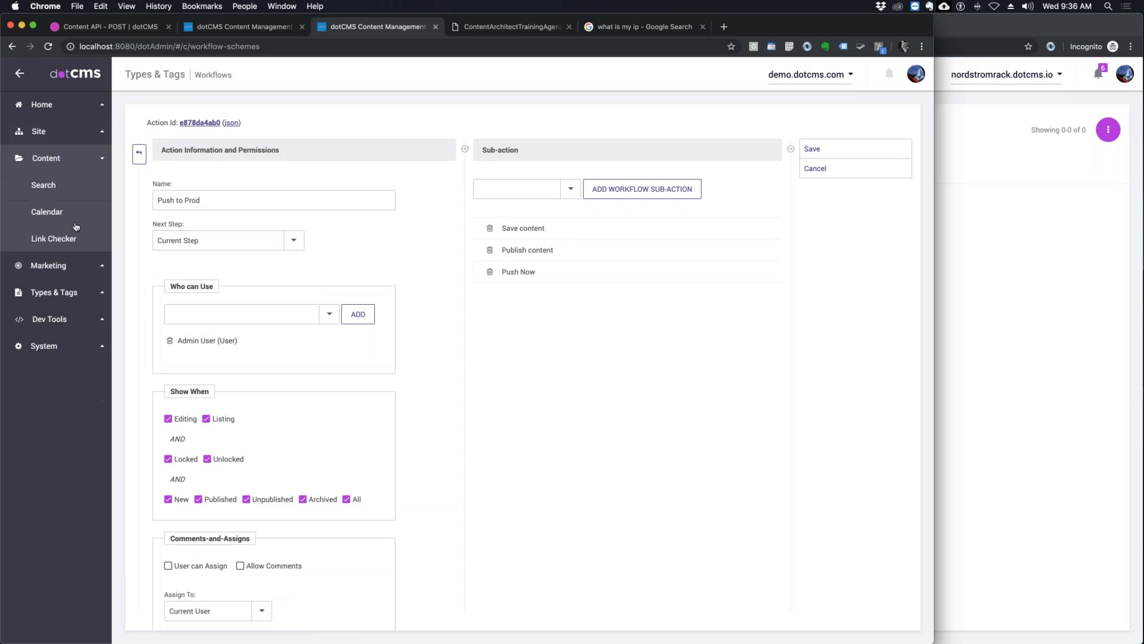
{"action": "left_click", "coordinate": [45, 184]}
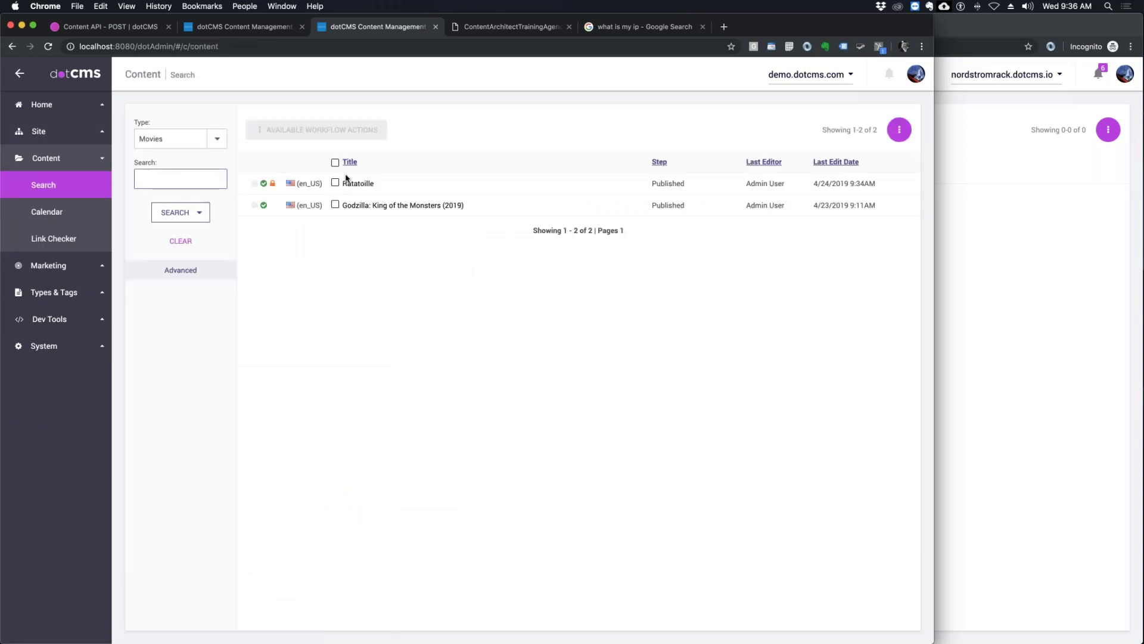
{"action": "right_click", "coordinate": [360, 186]}
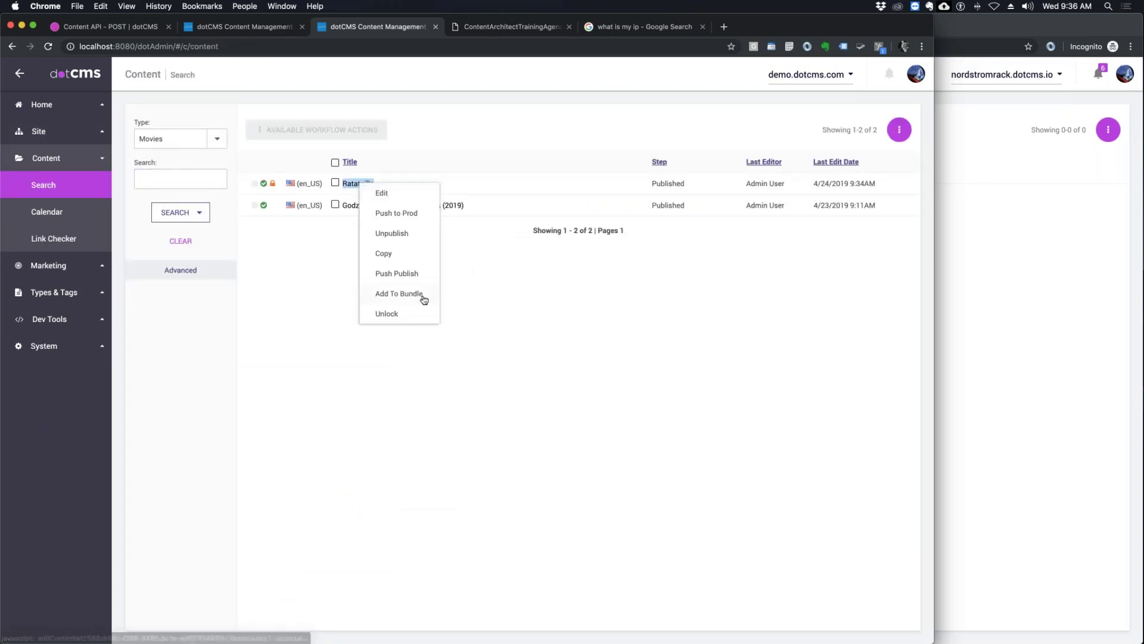
{"action": "left_click", "coordinate": [396, 314]}
{"action": "left_click", "coordinate": [352, 184]}
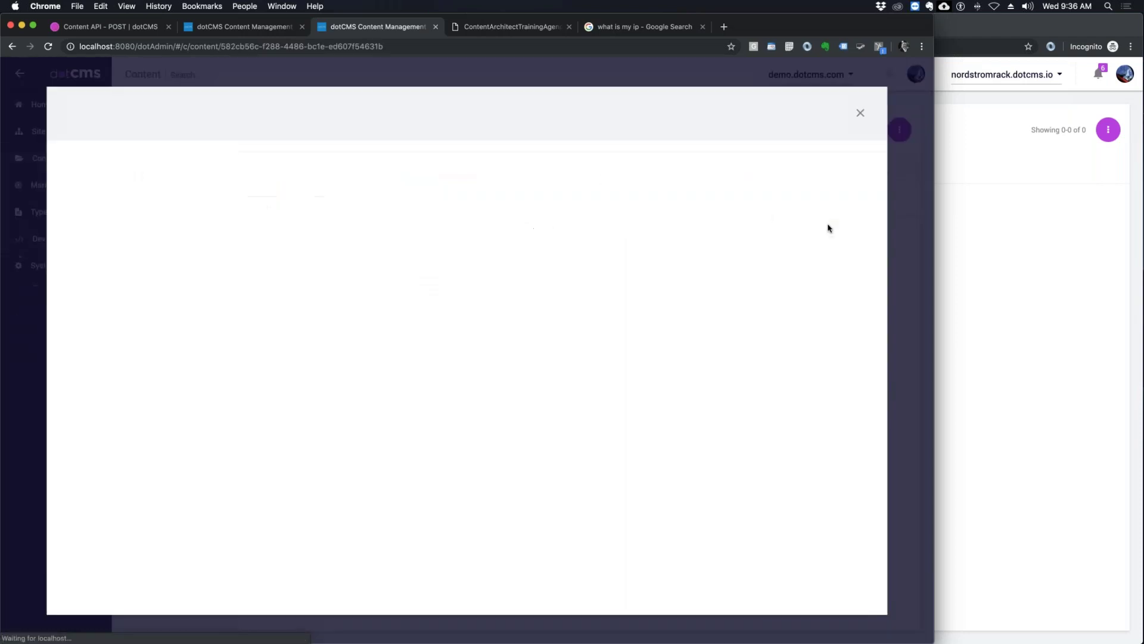
{"action": "left_click", "coordinate": [811, 214]}
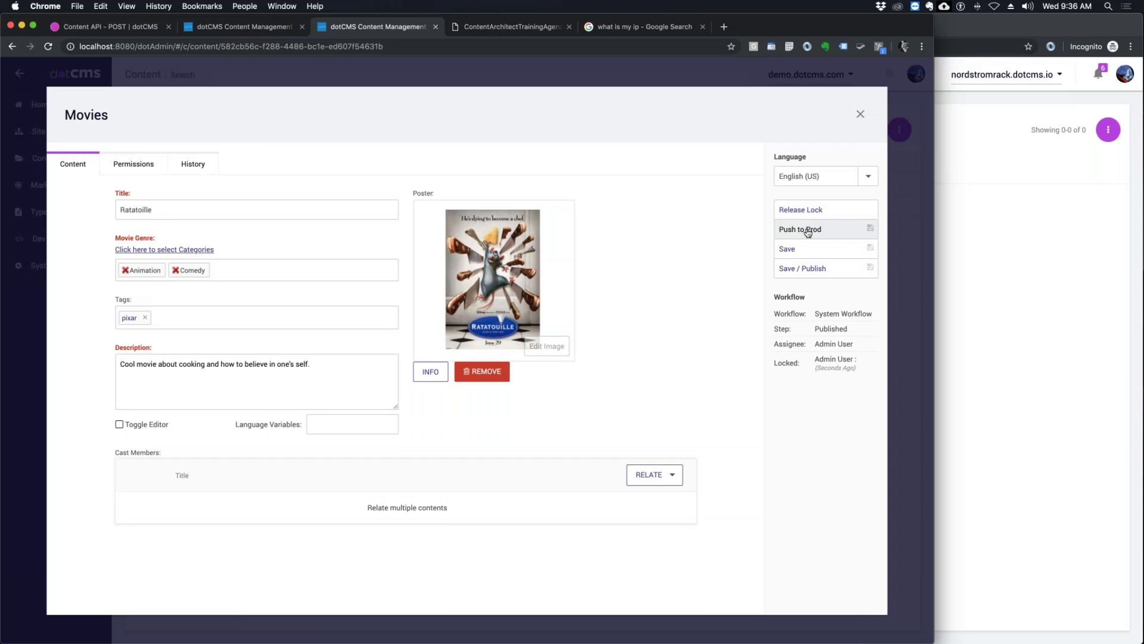
{"action": "left_click", "coordinate": [808, 232]}
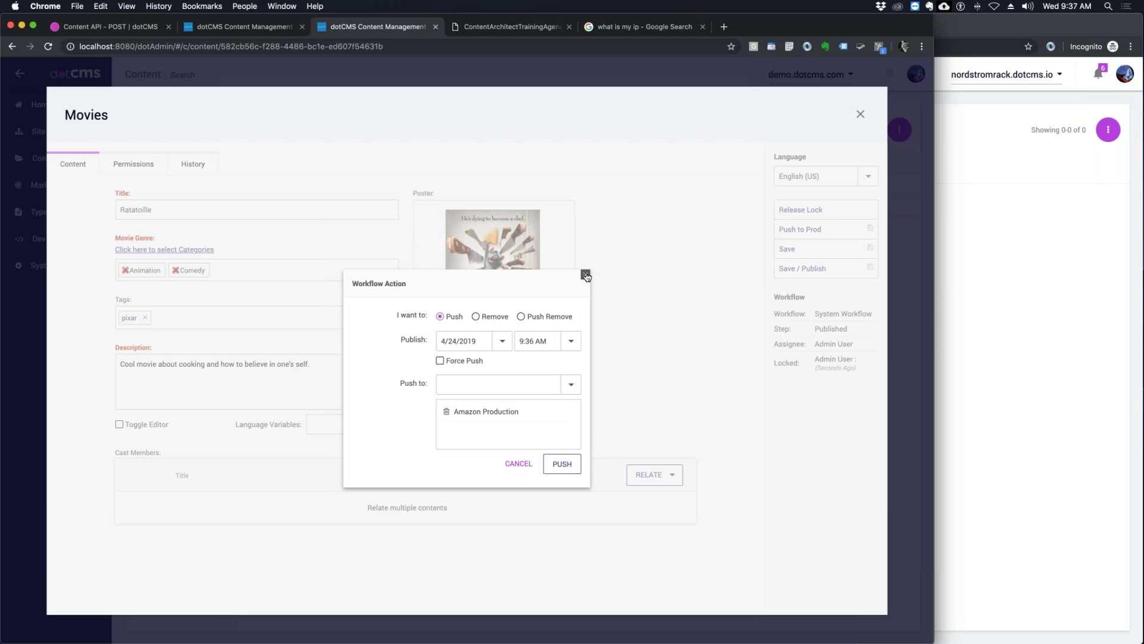
{"action": "left_click", "coordinate": [586, 275]}
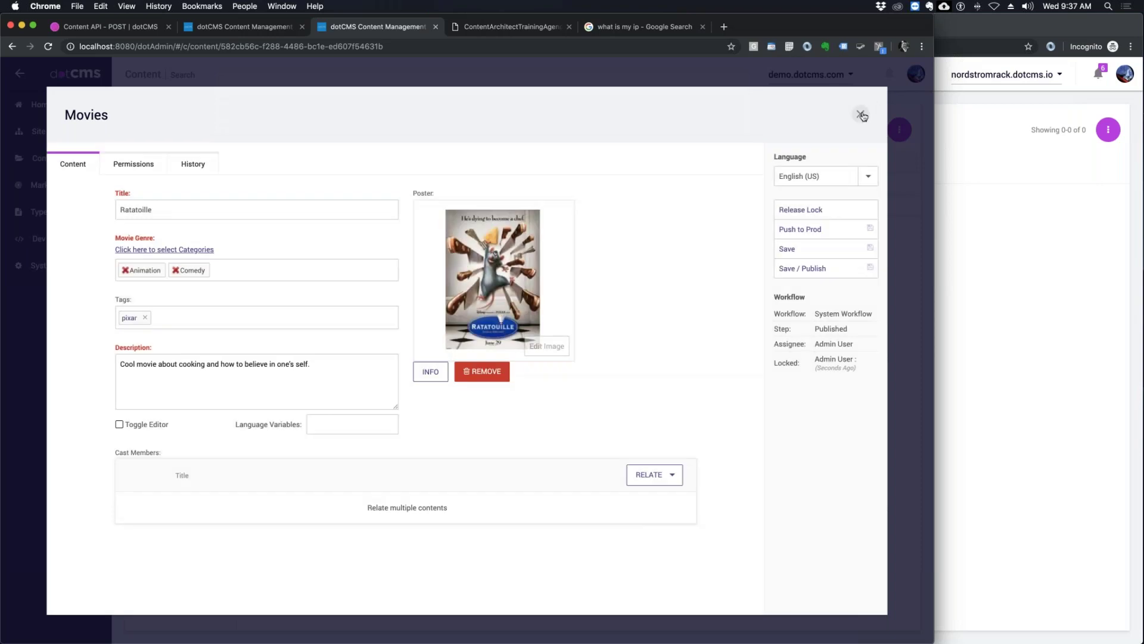
{"action": "left_click", "coordinate": [861, 114]}
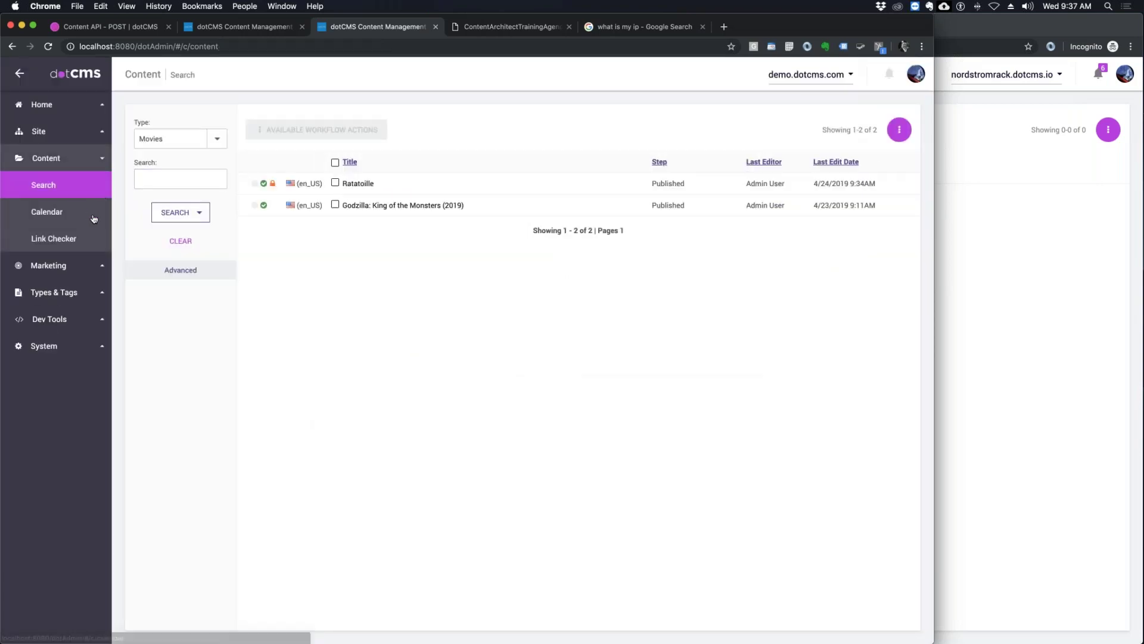
- Open the System Workflow's Push to Prod action for editing
{"action": "left_click", "coordinate": [47, 293]}
{"action": "left_click", "coordinate": [48, 319]}
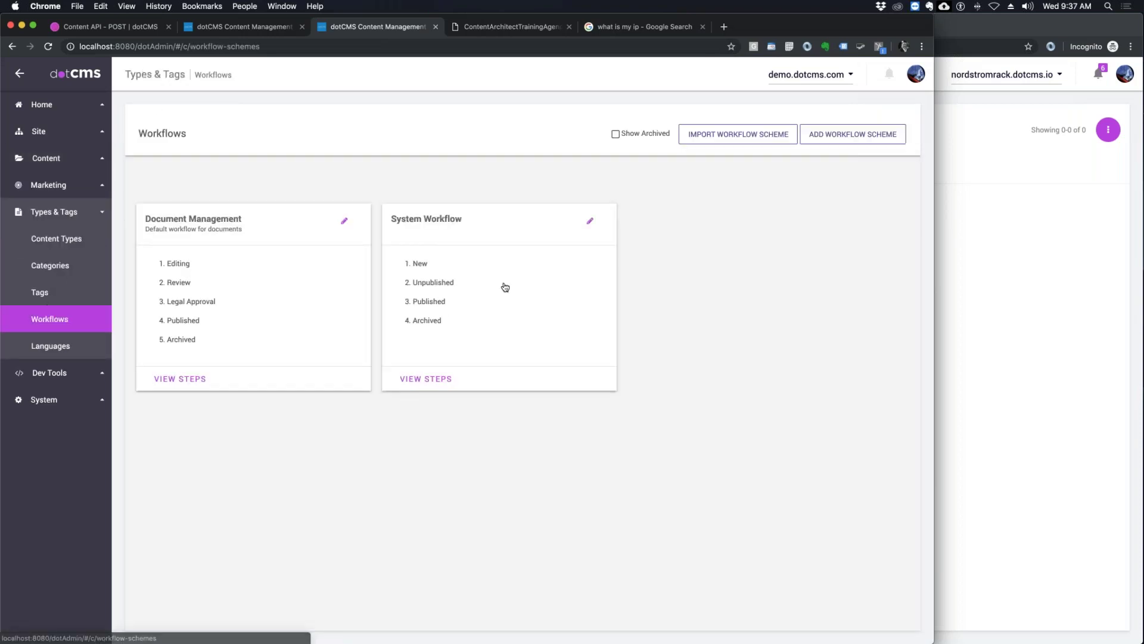
{"action": "left_click", "coordinate": [447, 291]}
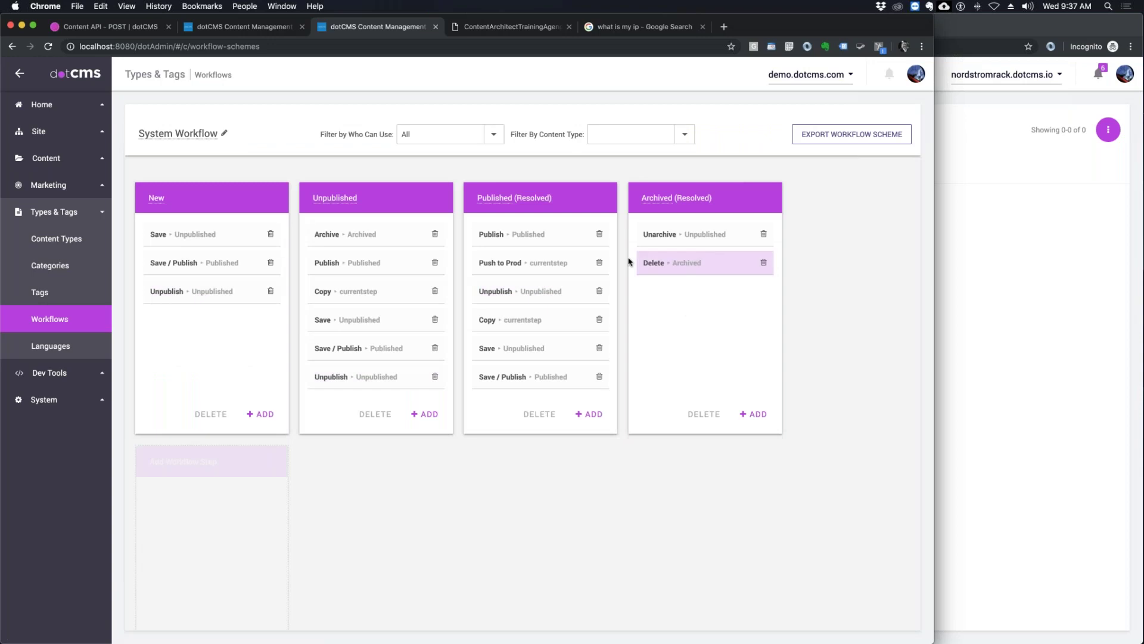
{"action": "left_click", "coordinate": [538, 263]}
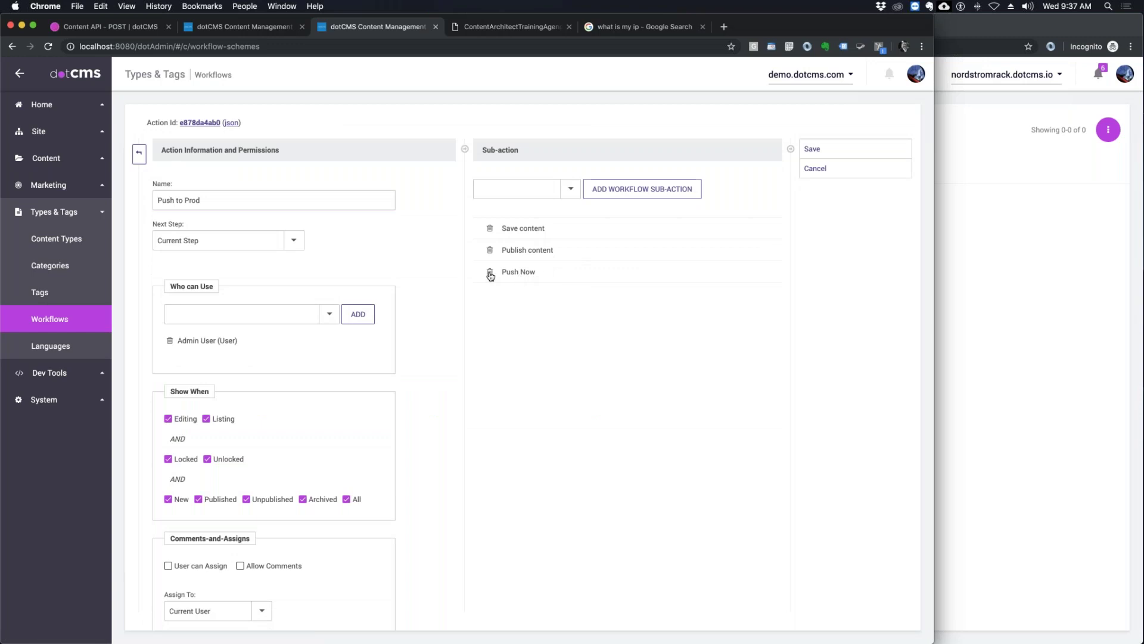
- Swap the Push Now sub-action for Push Publish, save, and return to Content Search
{"action": "left_click", "coordinate": [490, 273]}
{"action": "left_click", "coordinate": [563, 121]}
{"action": "left_click", "coordinate": [570, 189]}
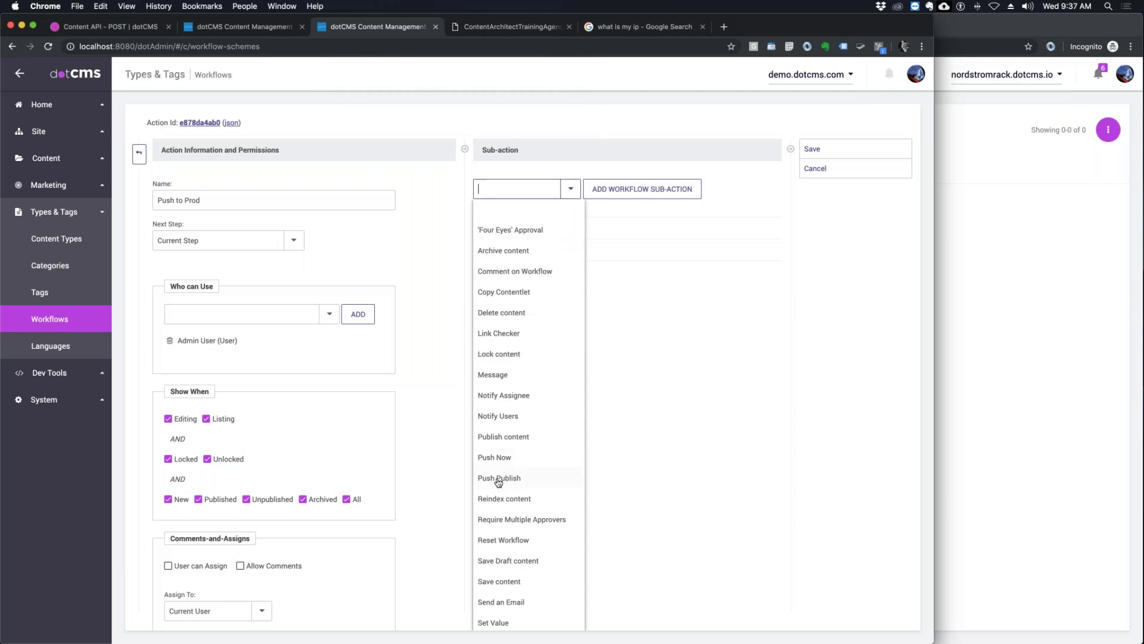
{"action": "left_click", "coordinate": [500, 480]}
{"action": "left_click", "coordinate": [813, 150]}
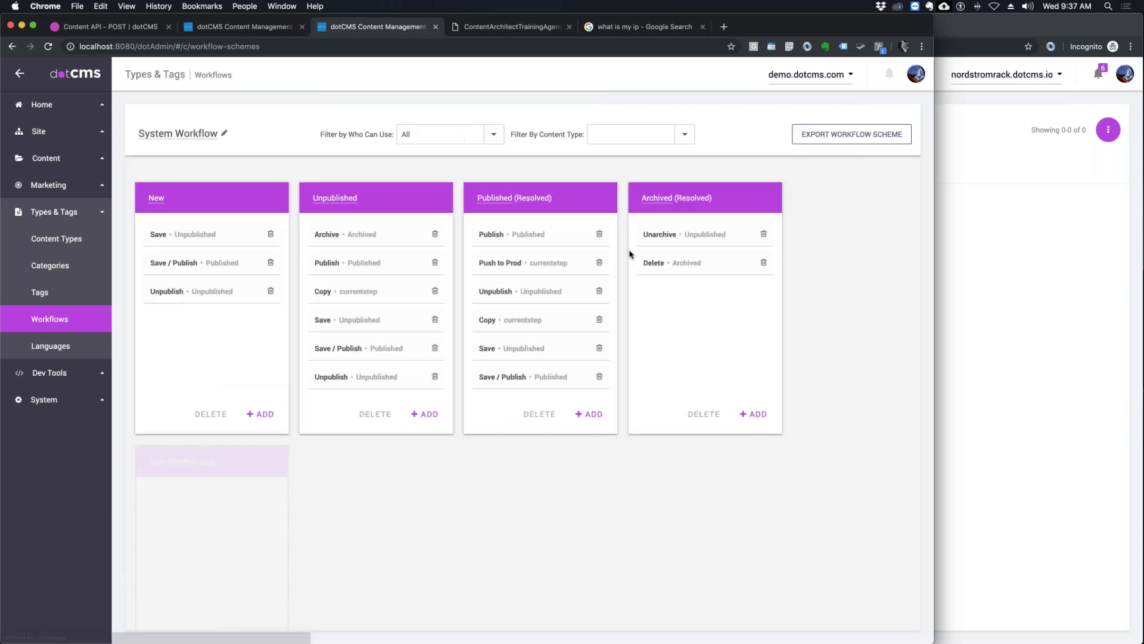
{"action": "left_click", "coordinate": [46, 158]}
{"action": "left_click", "coordinate": [44, 185]}
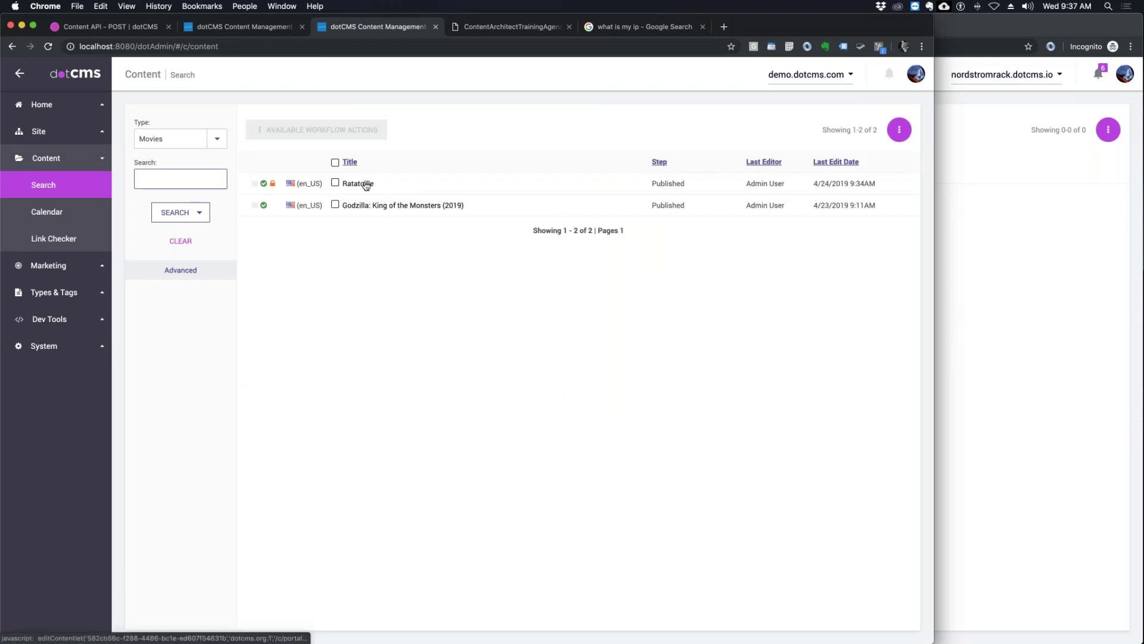
{"action": "left_click", "coordinate": [365, 184]}
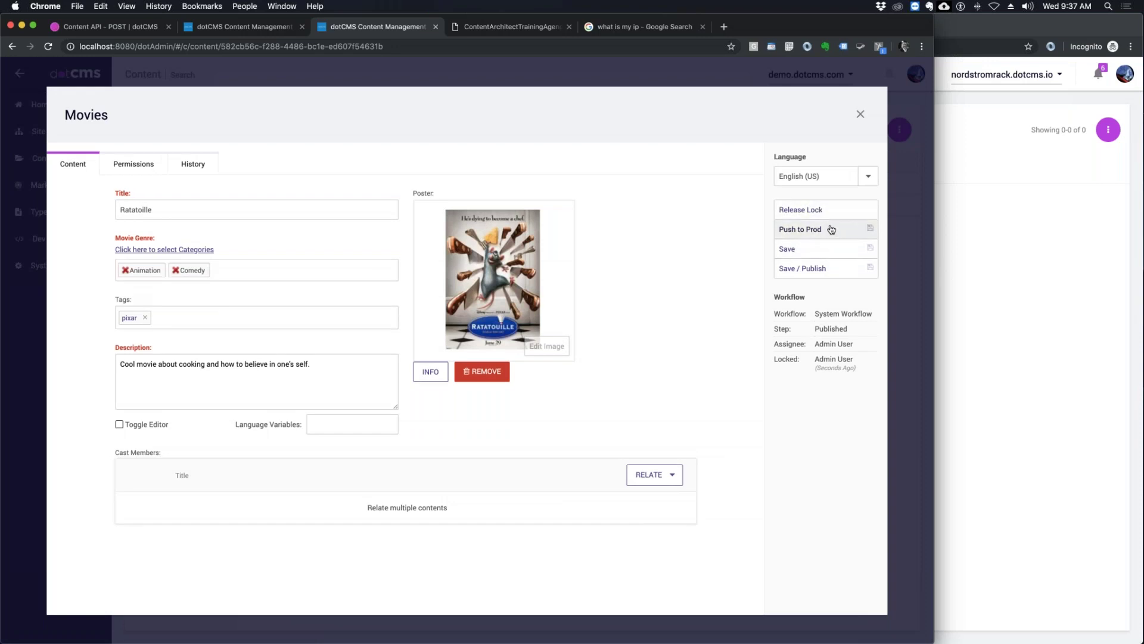
{"action": "left_click", "coordinate": [812, 233]}
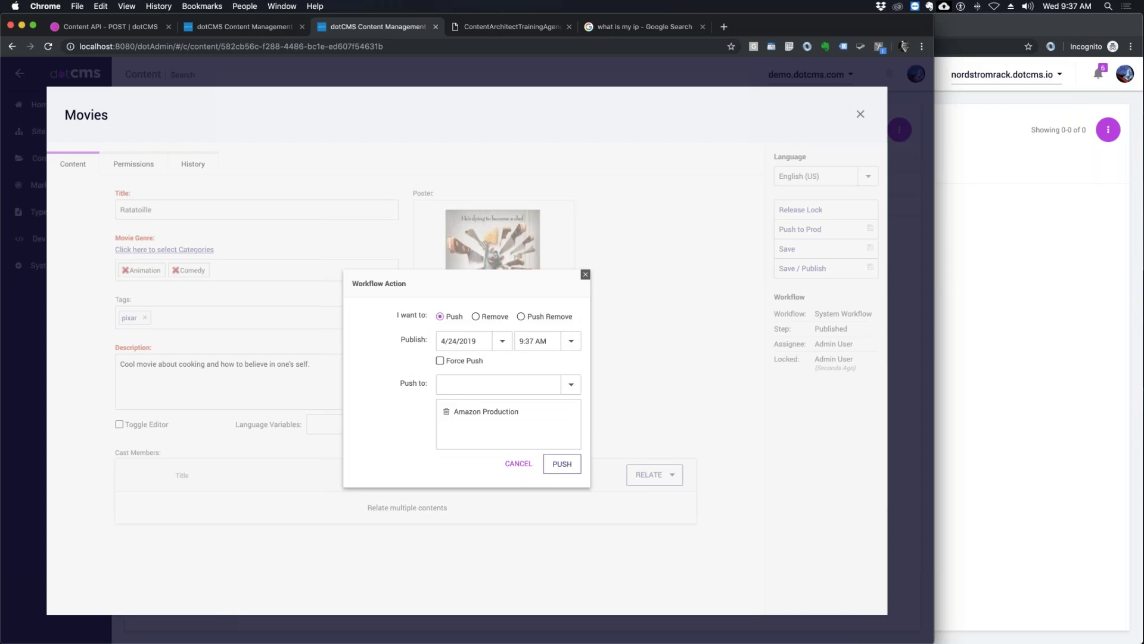
{"action": "left_click_drag", "start_coordinate": [521, 415], "coordinate": [457, 412]}
{"action": "left_click", "coordinate": [586, 274]}
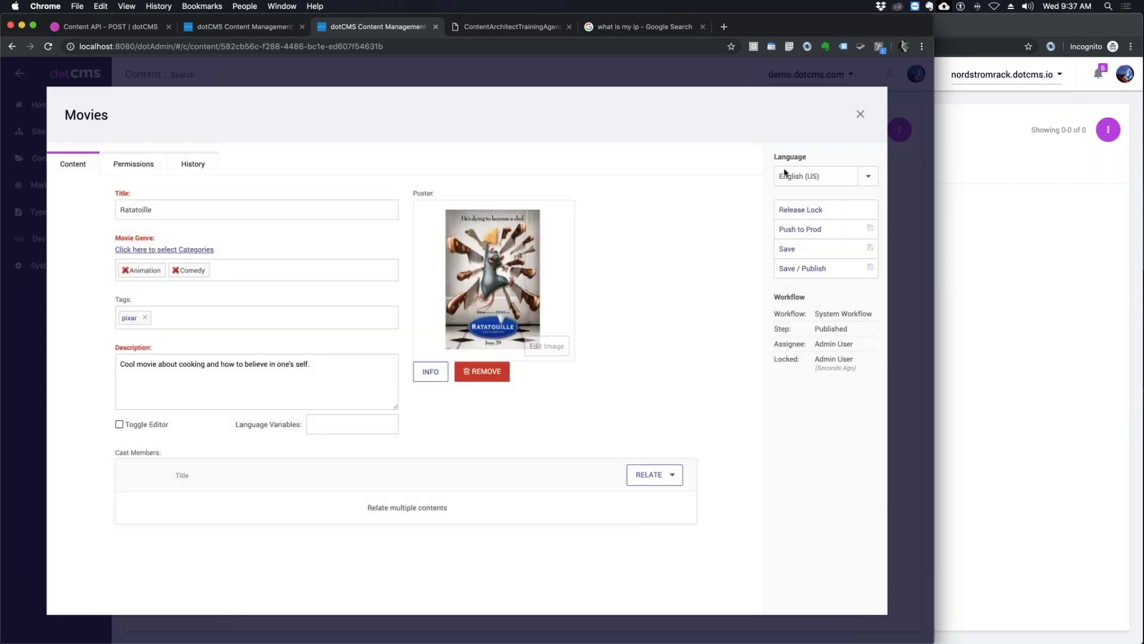
{"action": "left_click", "coordinate": [860, 114]}
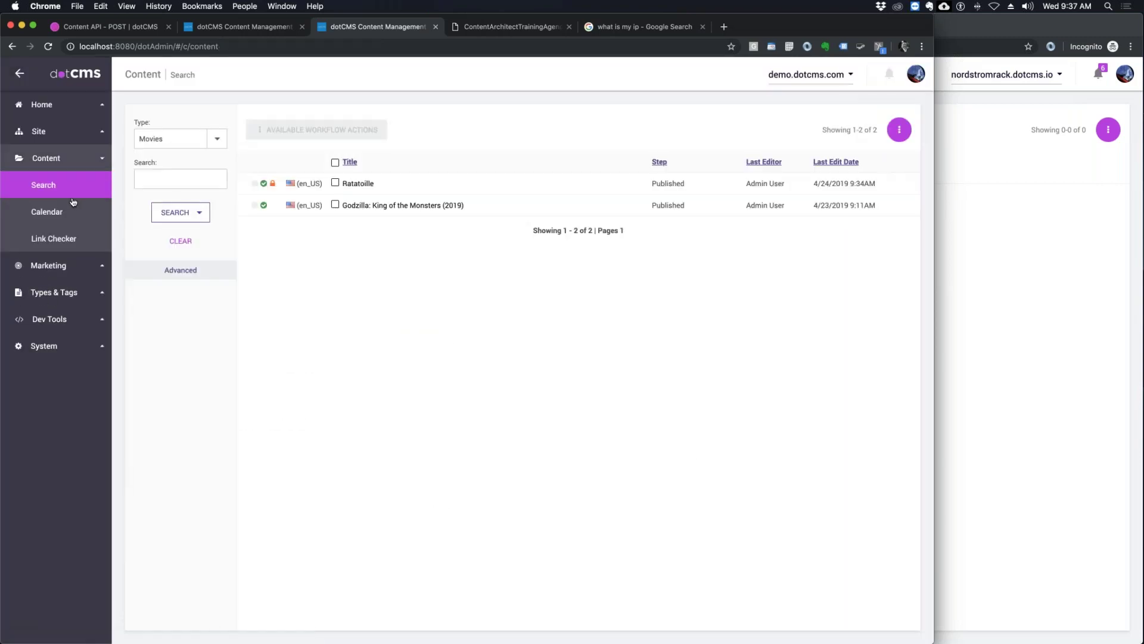
- Save the Amazon Production publishing environment with Admin User allowed to send
{"action": "left_click", "coordinate": [49, 347]}
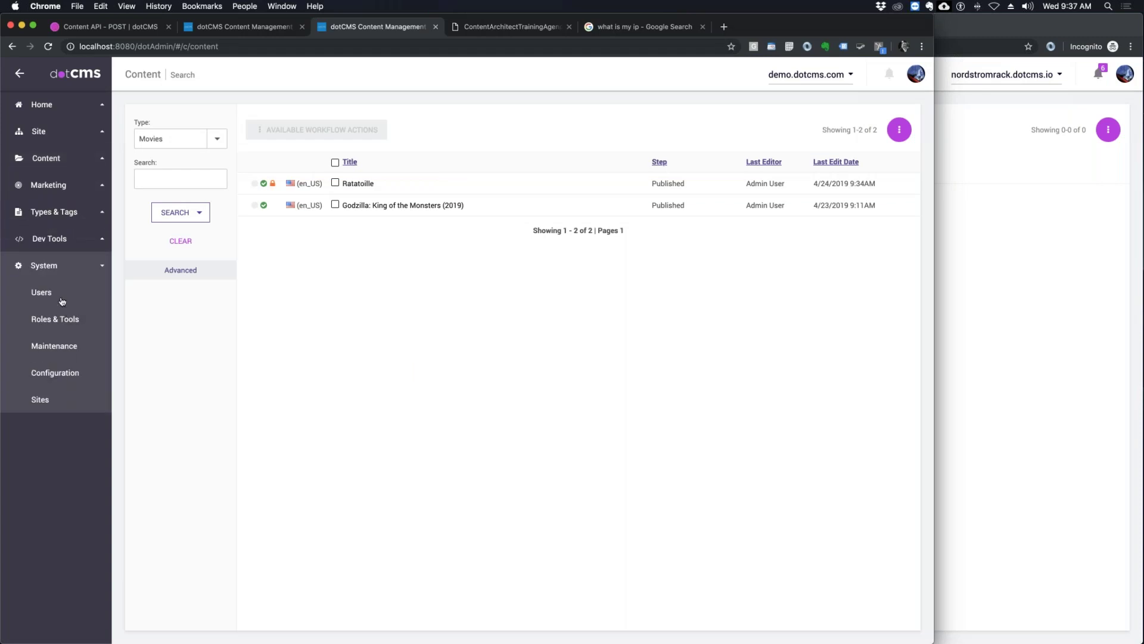
{"action": "left_click", "coordinate": [59, 370]}
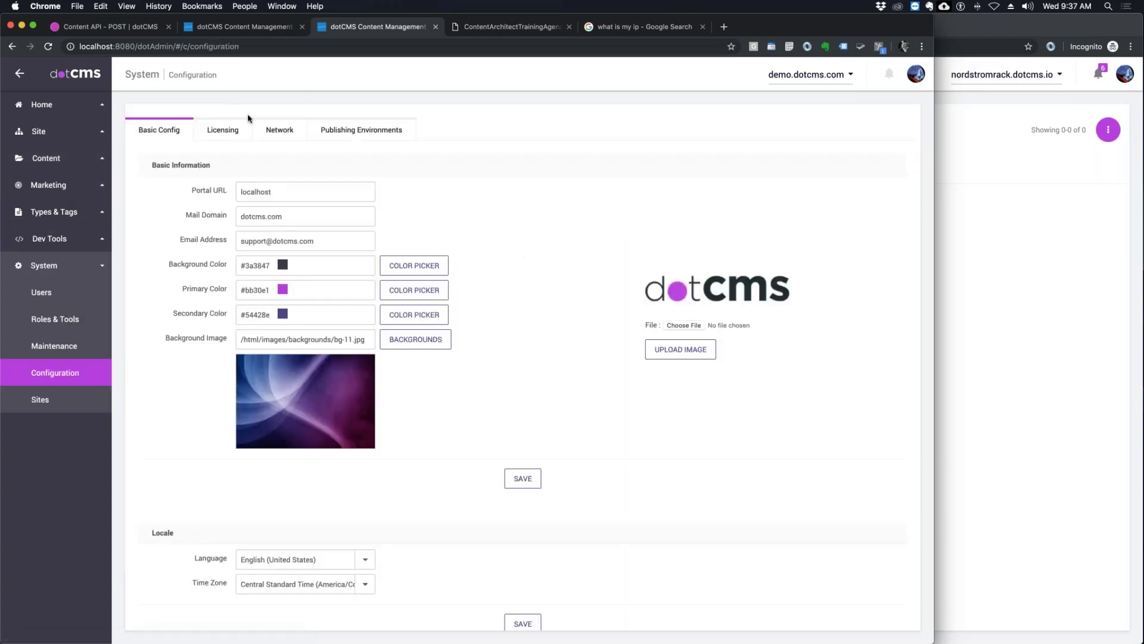
{"action": "left_click", "coordinate": [369, 136]}
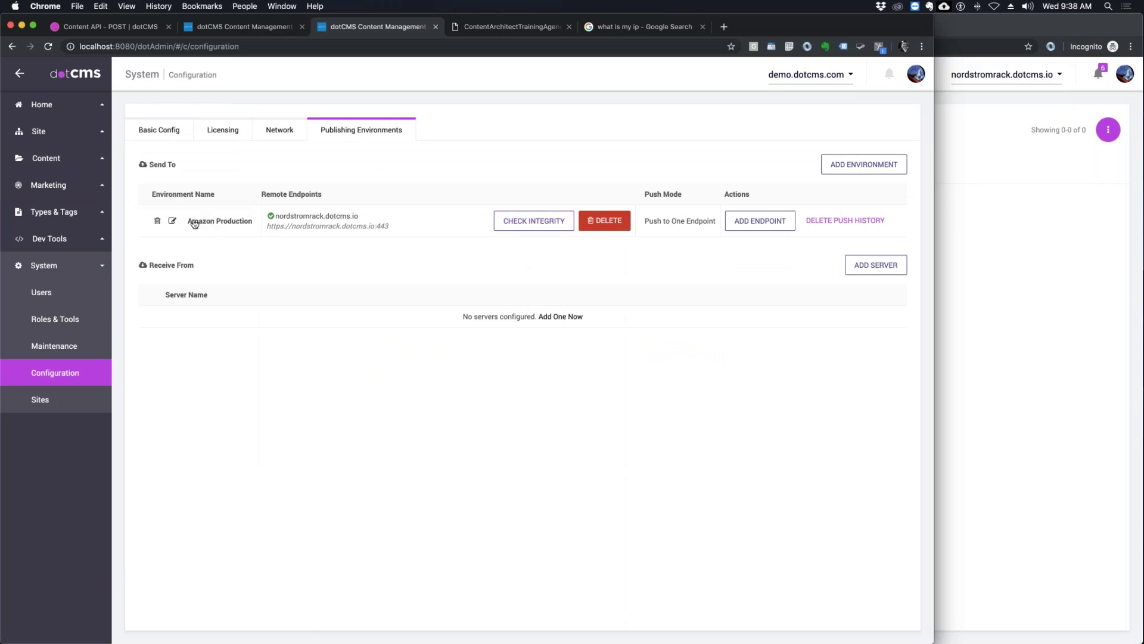
{"action": "left_click", "coordinate": [173, 222]}
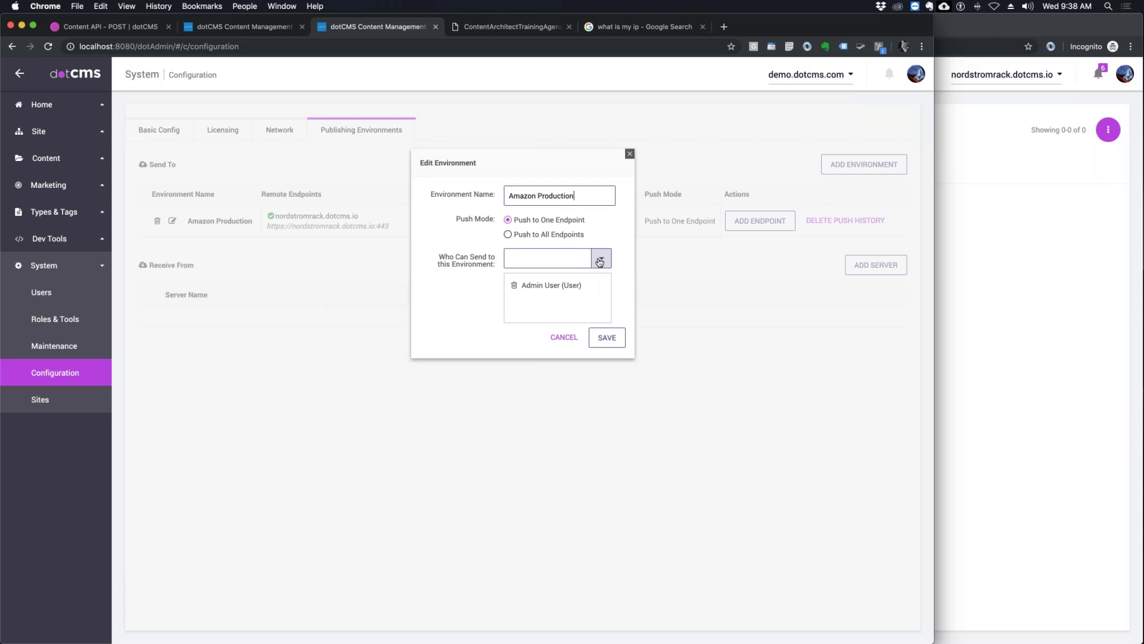
{"action": "left_click", "coordinate": [606, 337]}
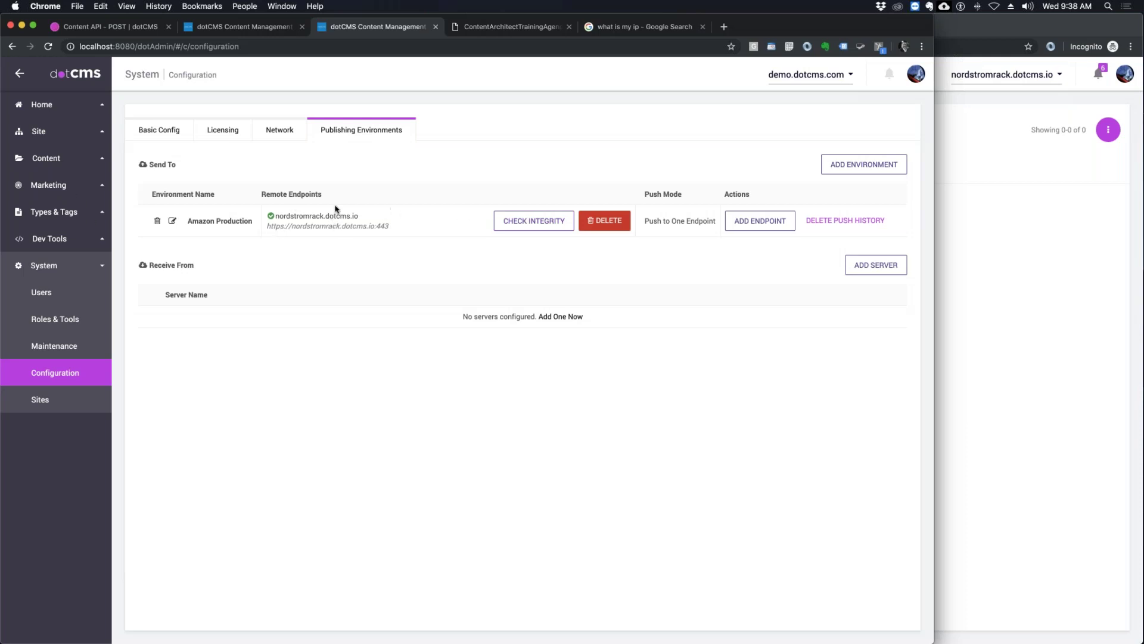
{"action": "left_click", "coordinate": [53, 213]}
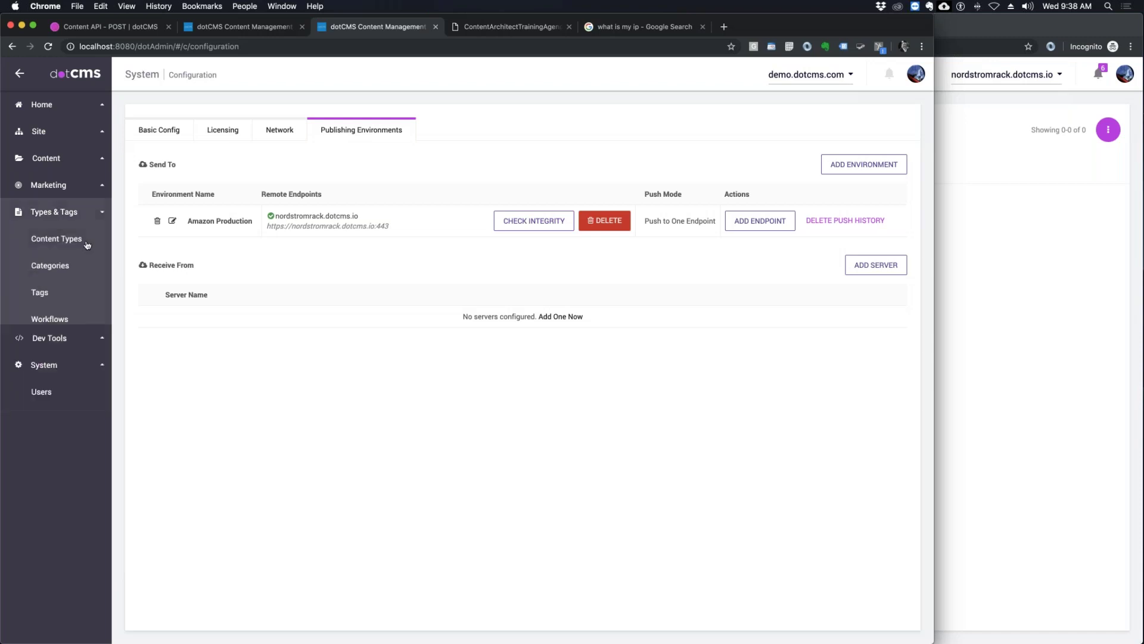
- Push the Godzilla movie to production using Push to Prod from Content Search
{"action": "left_click", "coordinate": [64, 242]}
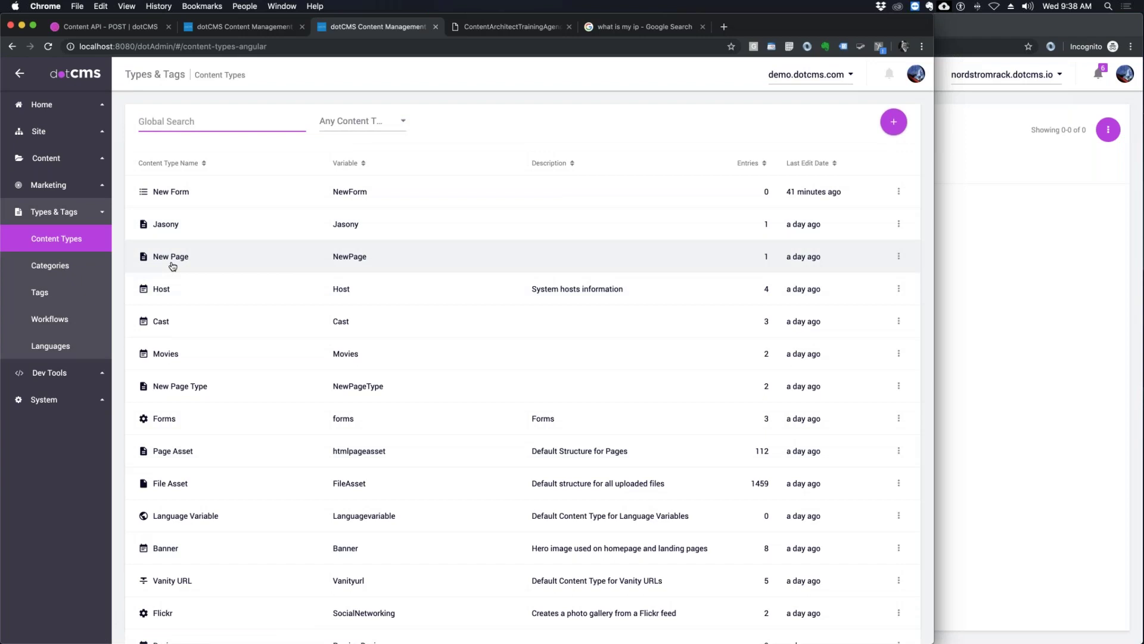
{"action": "left_click", "coordinate": [229, 358]}
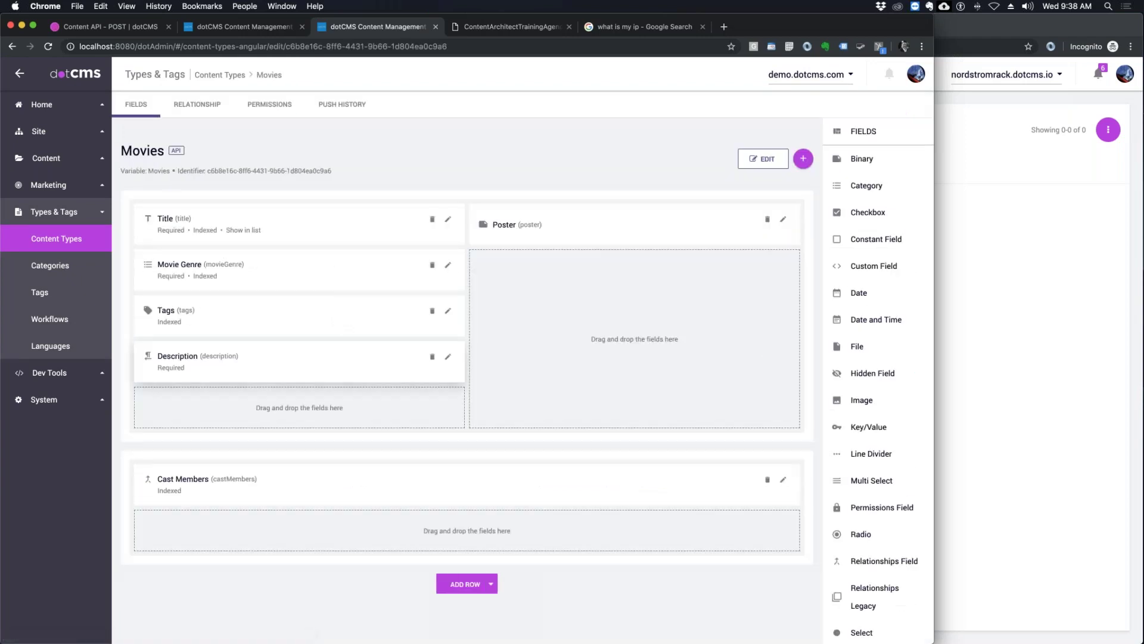
{"action": "left_click", "coordinate": [50, 159]}
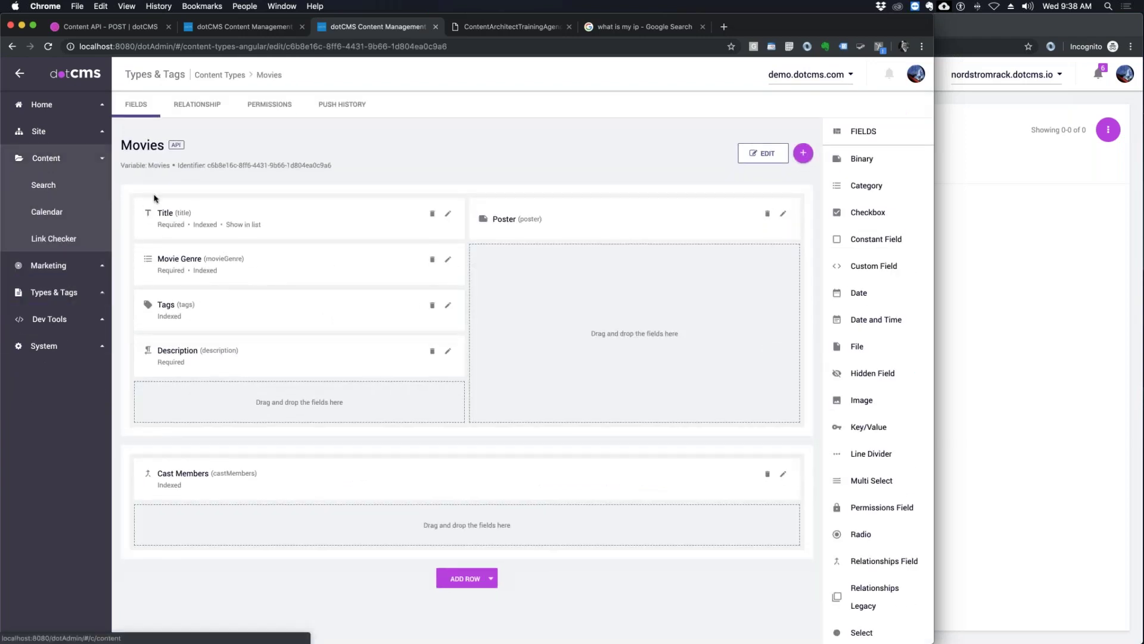
{"action": "left_click", "coordinate": [50, 184]}
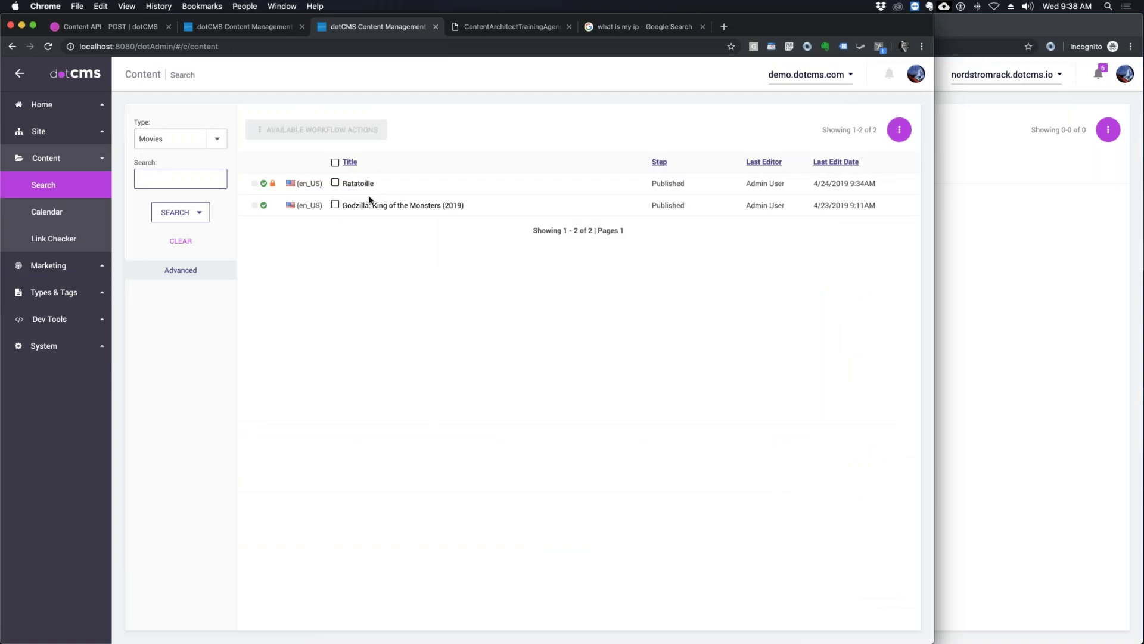
{"action": "right_click", "coordinate": [392, 208]}
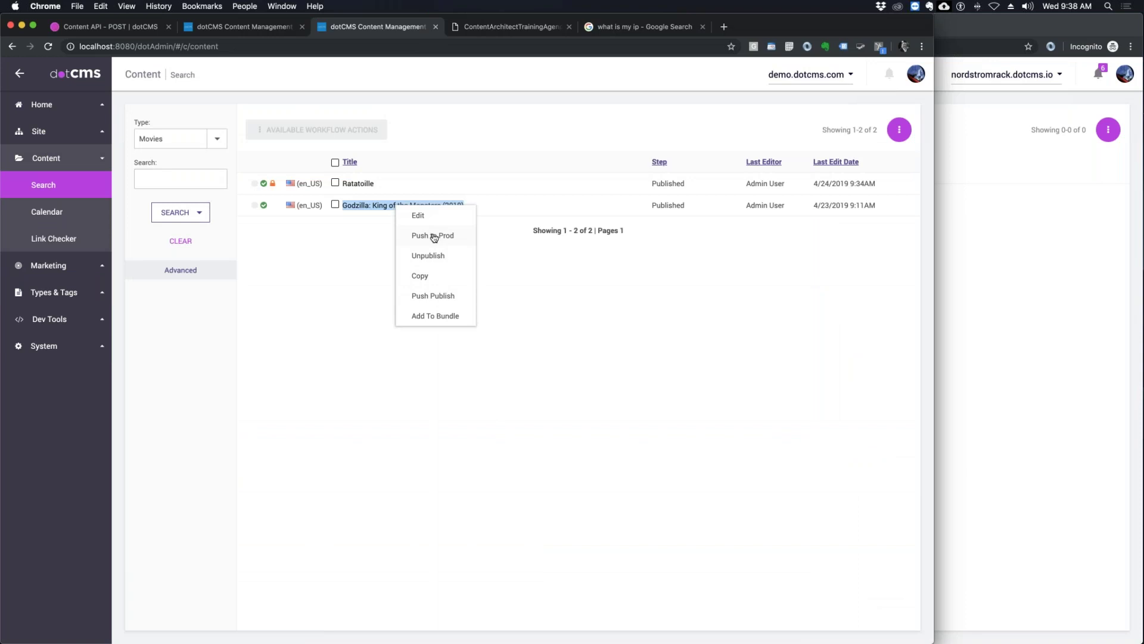
{"action": "left_click", "coordinate": [442, 237]}
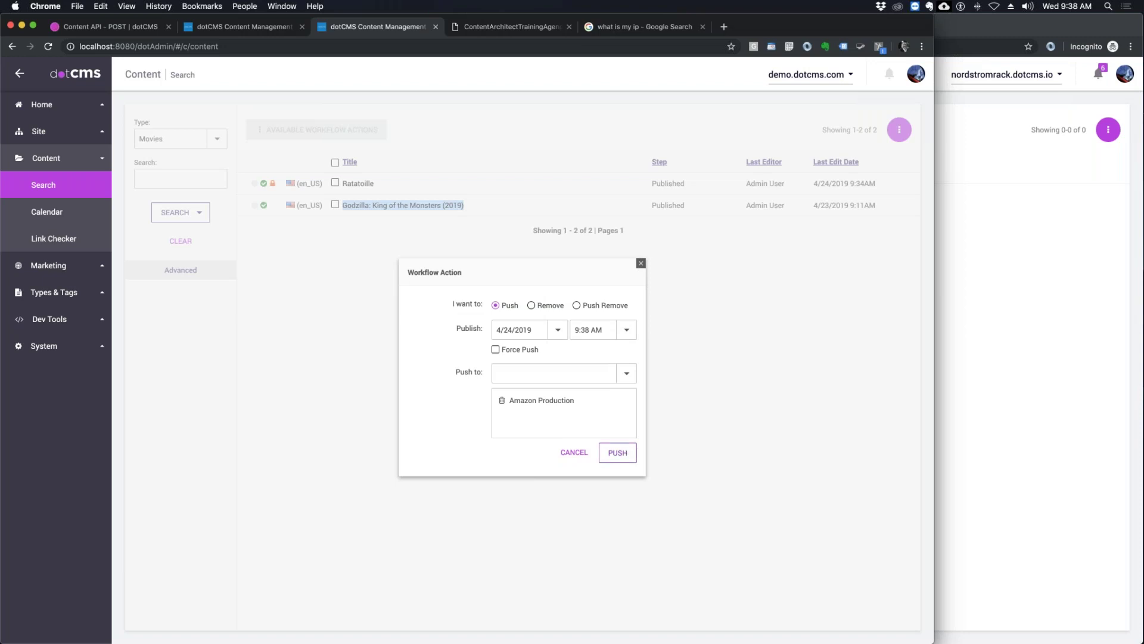
{"action": "left_click", "coordinate": [618, 453]}
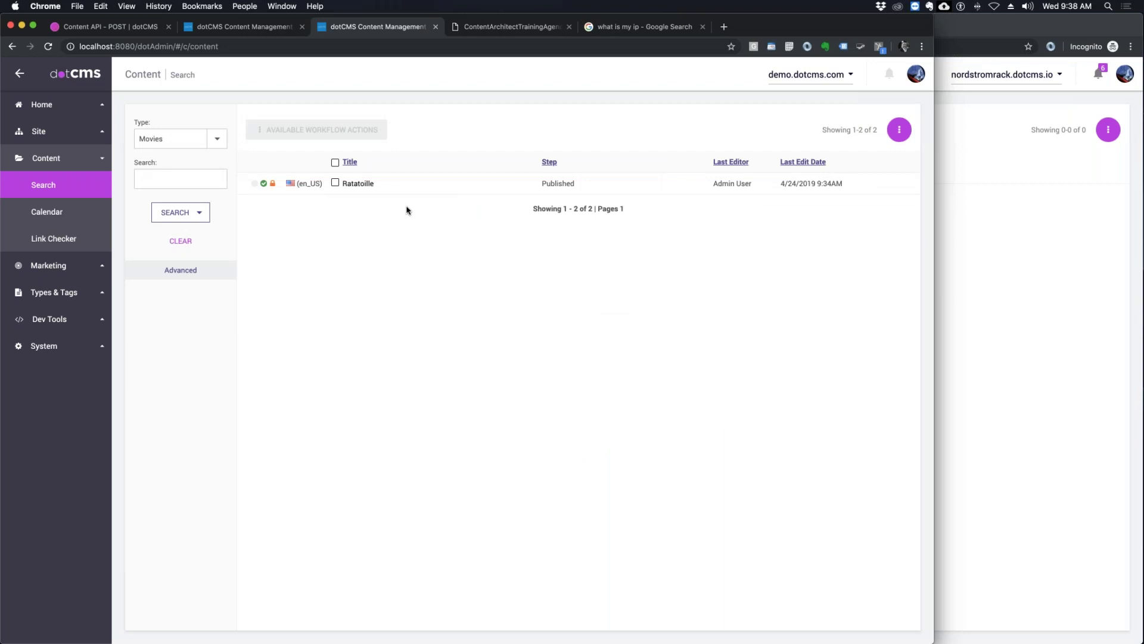
- Clear the content search and reload the Movies results
{"action": "left_click", "coordinate": [179, 242]}
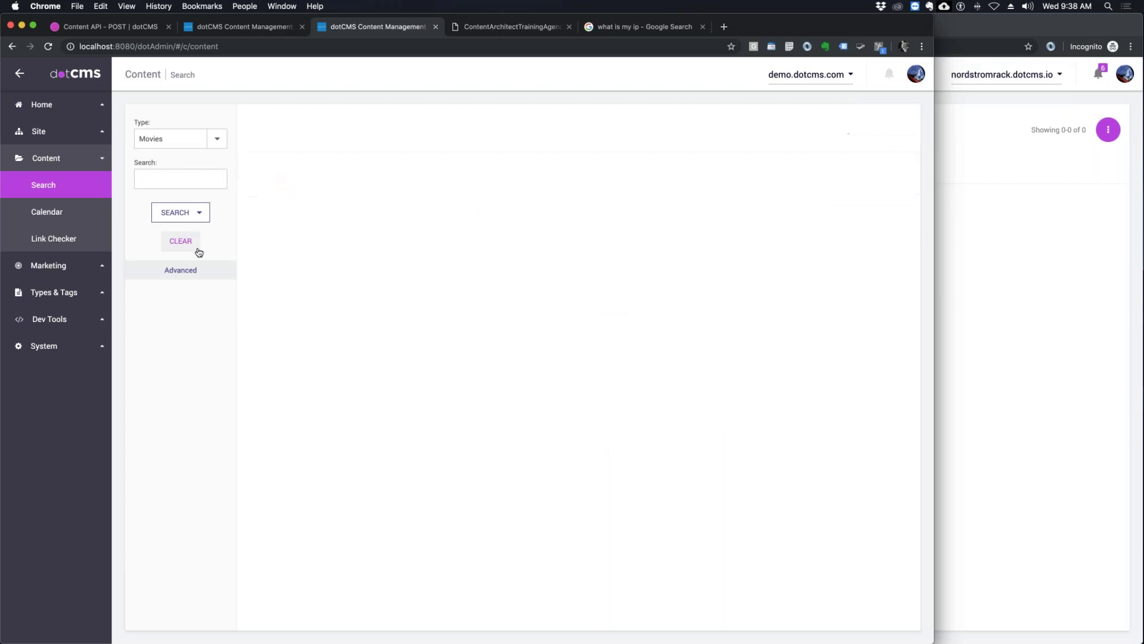
{"action": "left_click", "coordinate": [190, 272]}
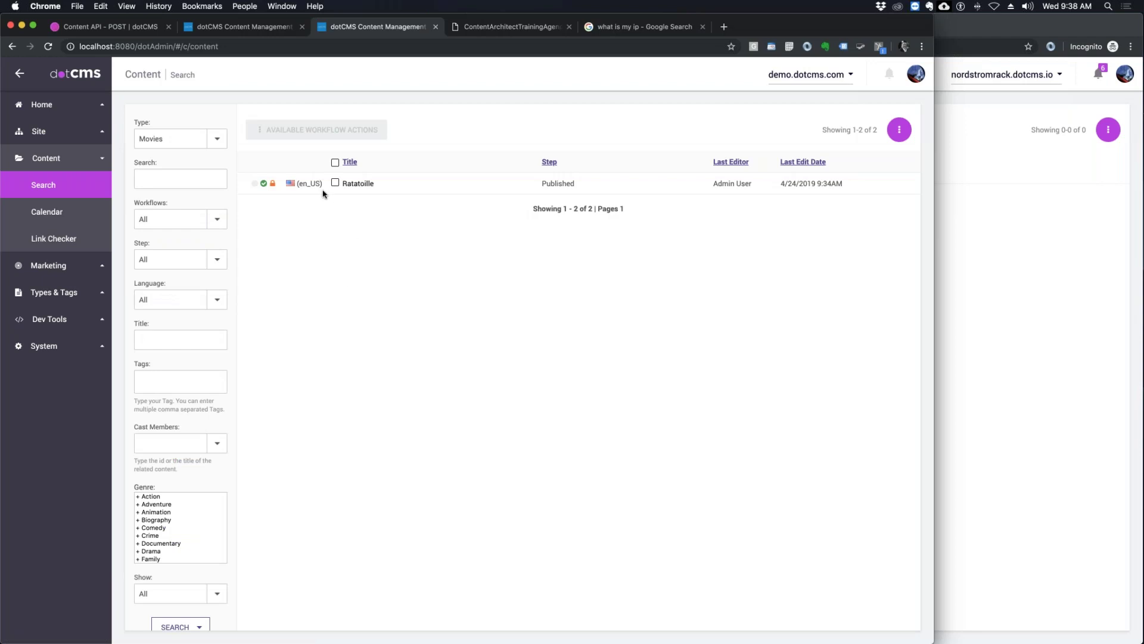
{"action": "left_click", "coordinate": [45, 188]}
- Check the agenda PDF and Content API docs, then return to System Configuration
{"action": "left_click", "coordinate": [500, 27]}
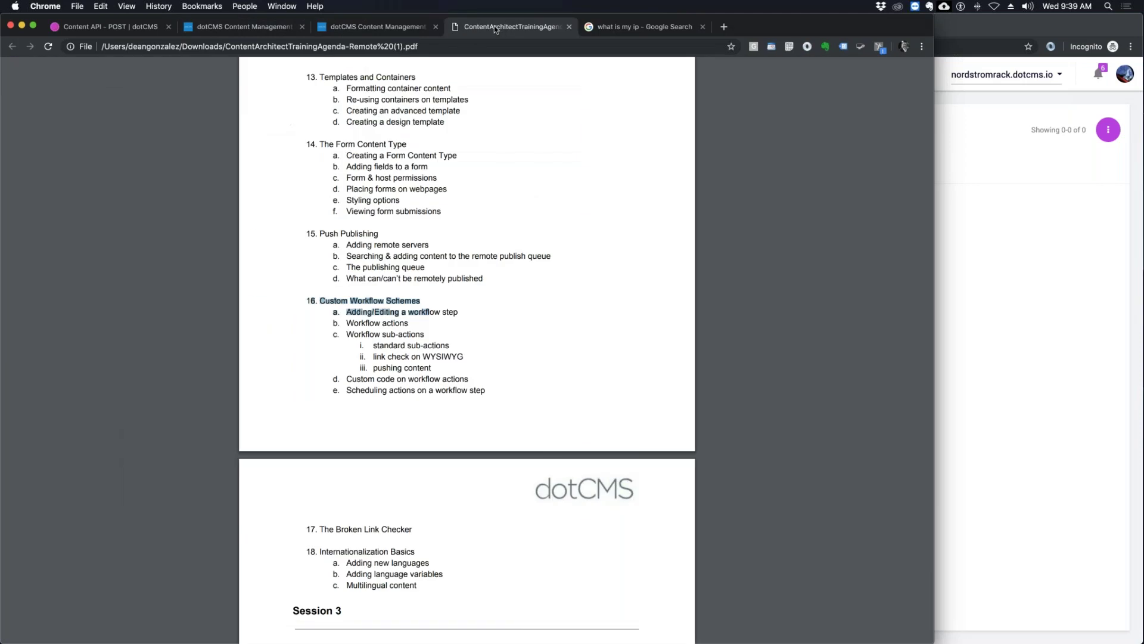
{"action": "left_click", "coordinate": [467, 345]}
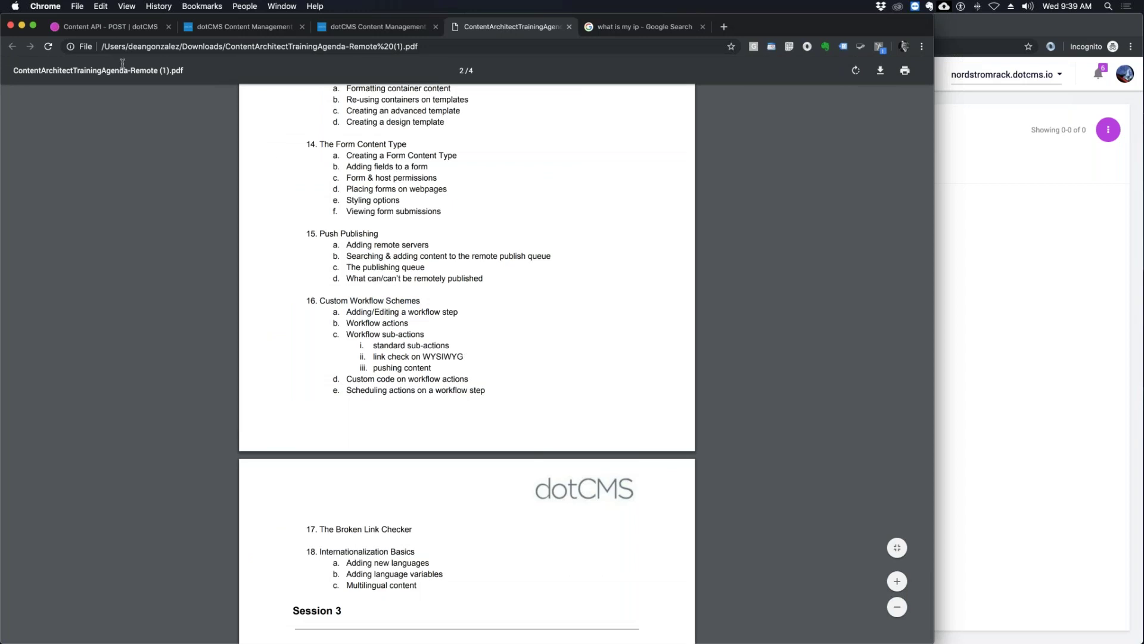
{"action": "left_click", "coordinate": [137, 27]}
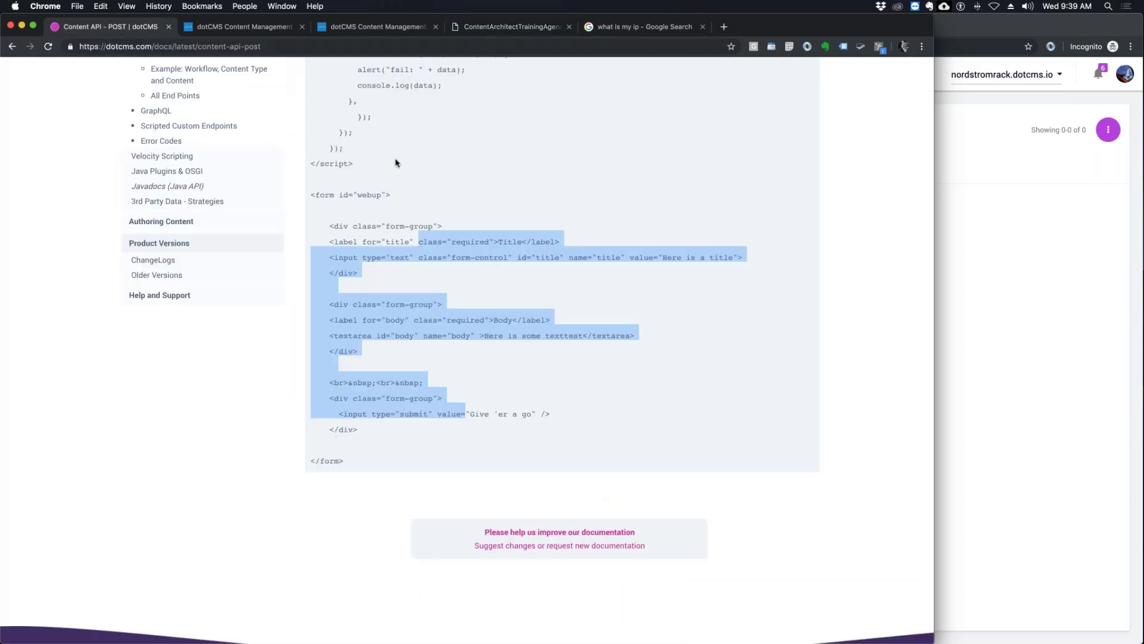
{"action": "left_click", "coordinate": [251, 26]}
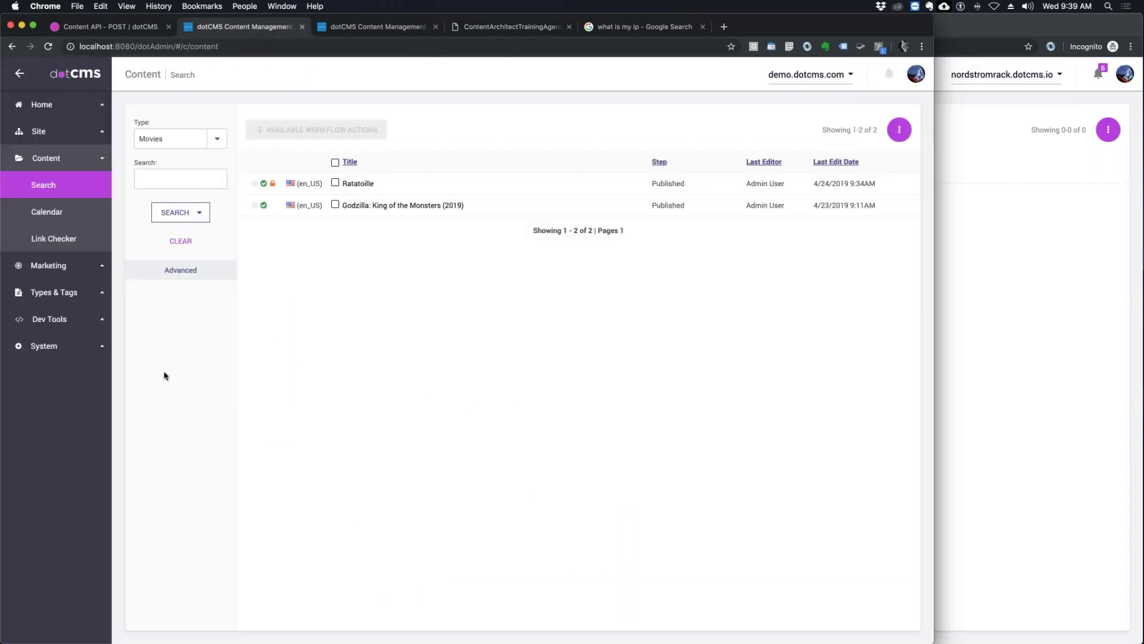
{"action": "left_click", "coordinate": [60, 294]}
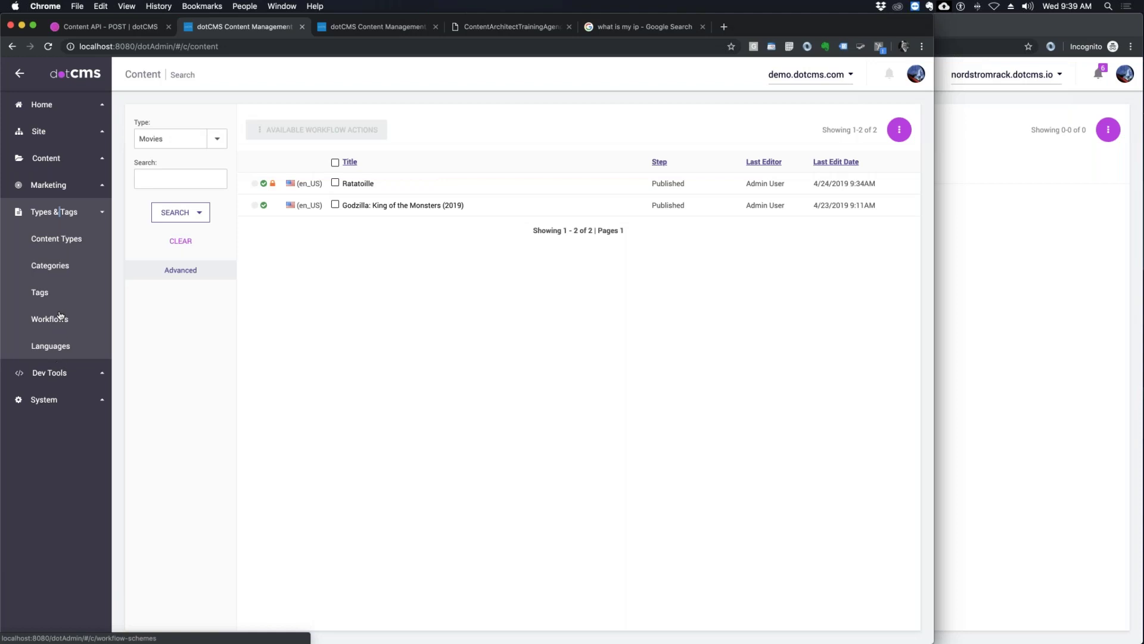
{"action": "left_click", "coordinate": [59, 401]}
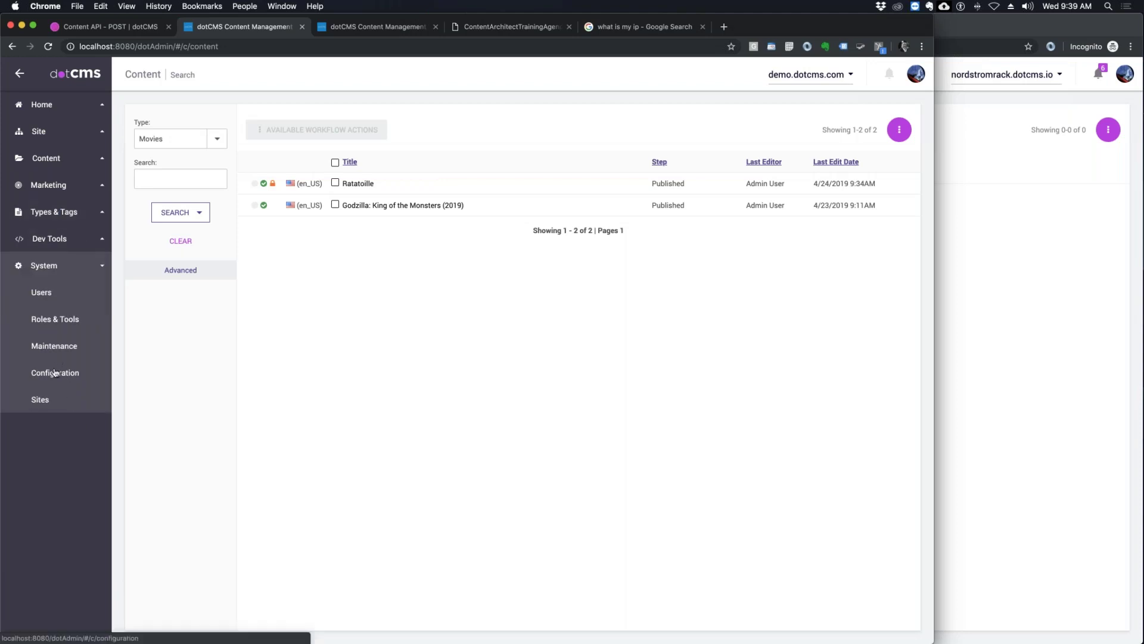
{"action": "left_click", "coordinate": [55, 373]}
- Add a 'Static Push' publishing environment that Admin User can send to
{"action": "left_click", "coordinate": [335, 127]}
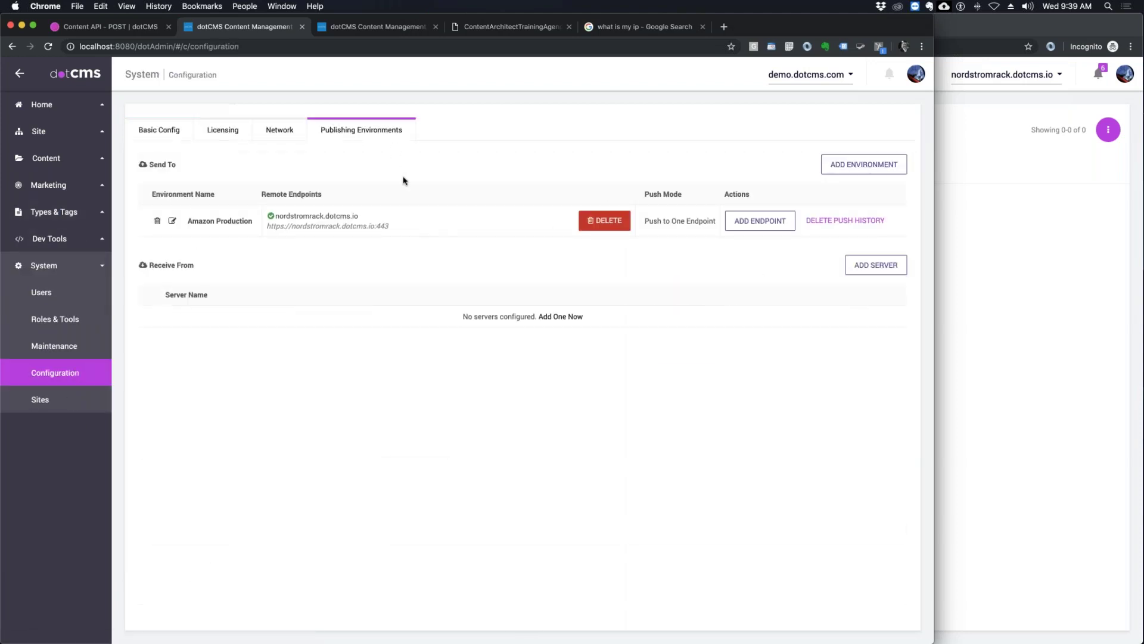
{"action": "left_click", "coordinate": [871, 164]}
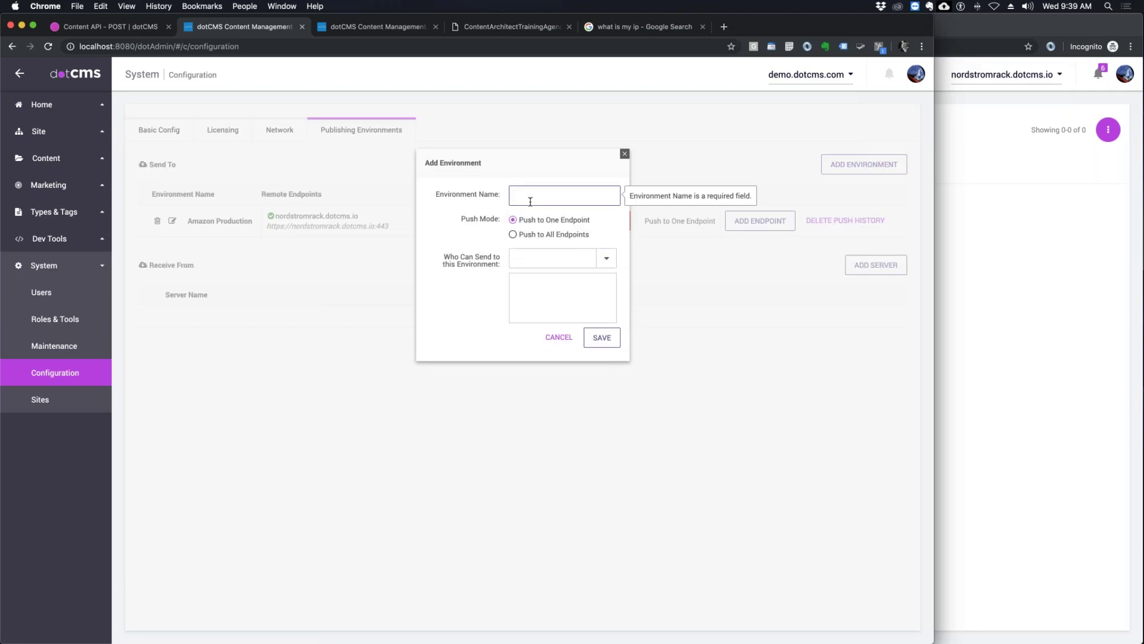
{"action": "type", "text": "STat"}
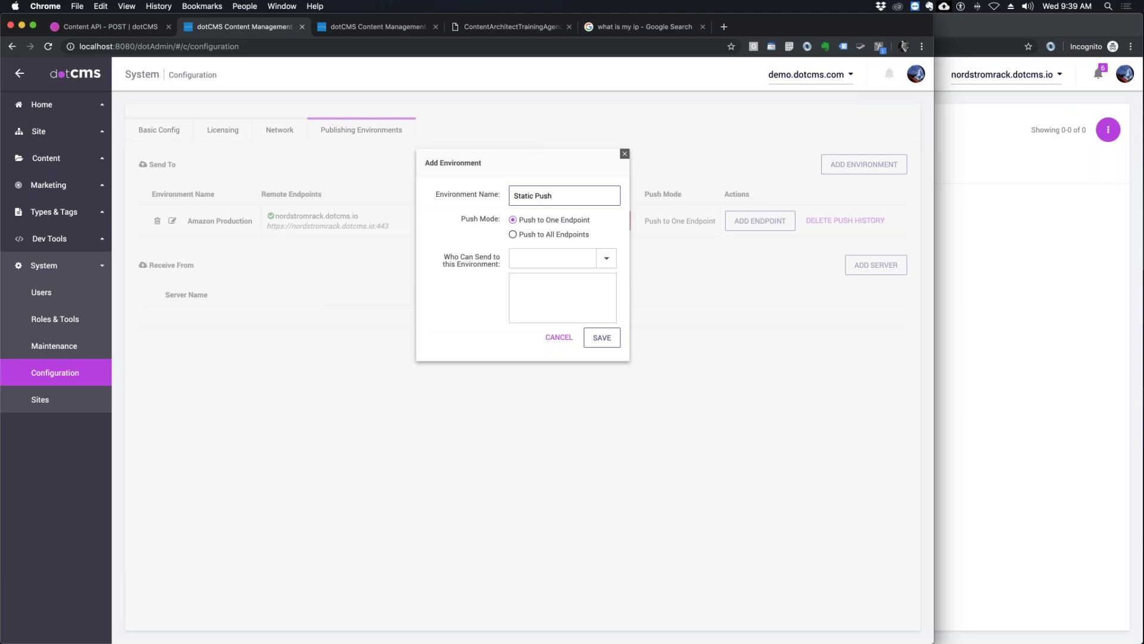
{"action": "left_click", "coordinate": [606, 263]}
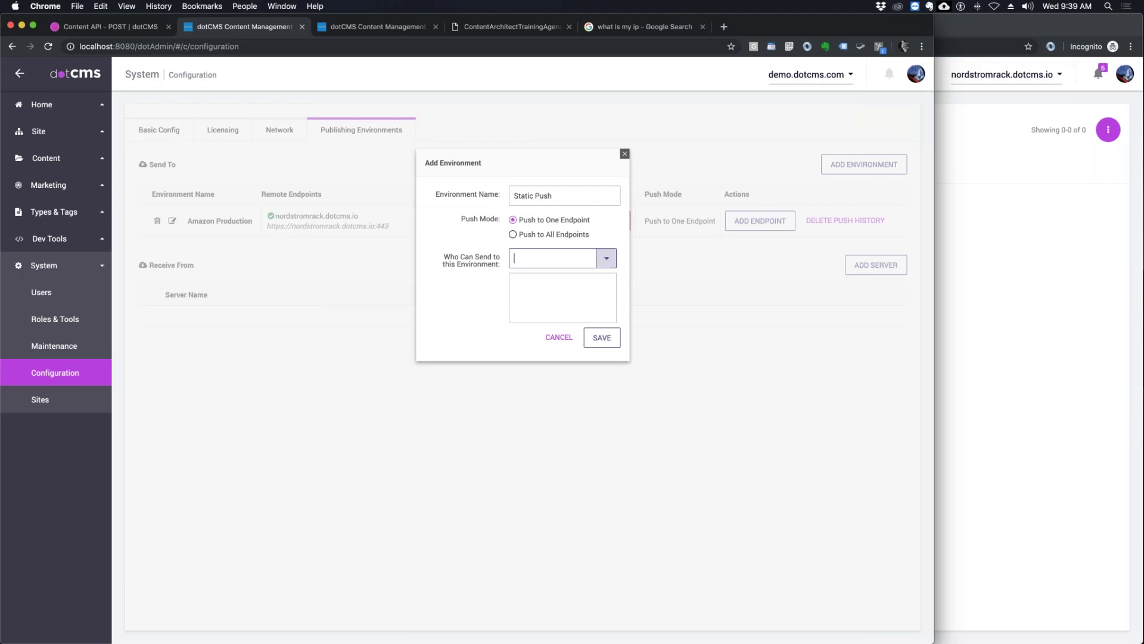
{"action": "left_click", "coordinate": [537, 301]}
{"action": "left_click", "coordinate": [602, 337]}
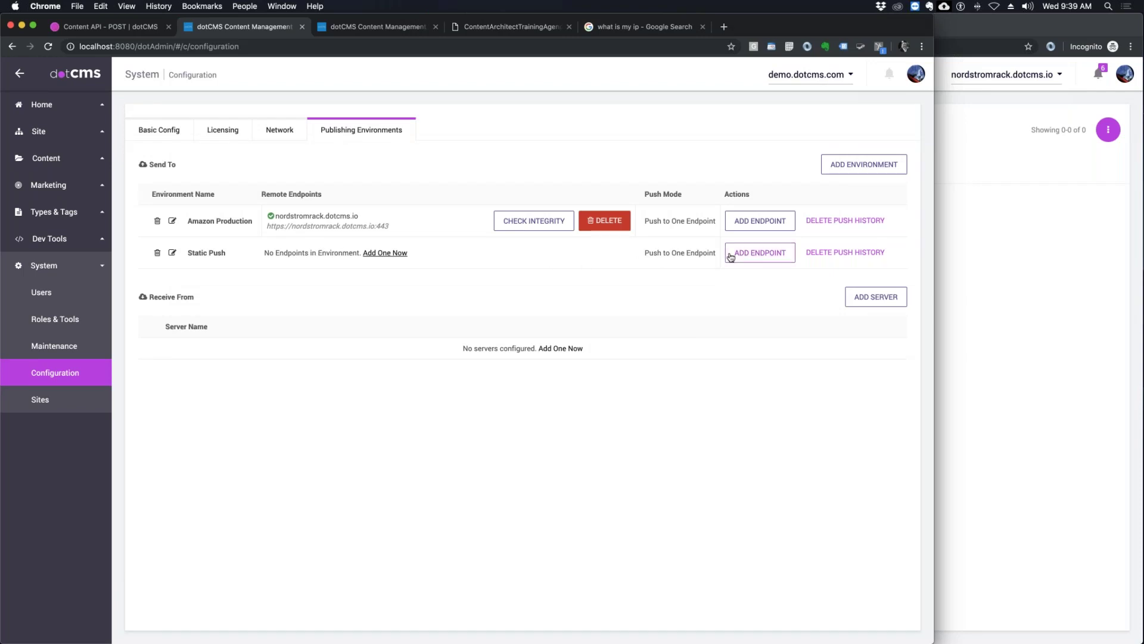
- Start a Static AWS S3 endpoint for Static Push and select its prefilled properties
{"action": "left_click", "coordinate": [754, 257]}
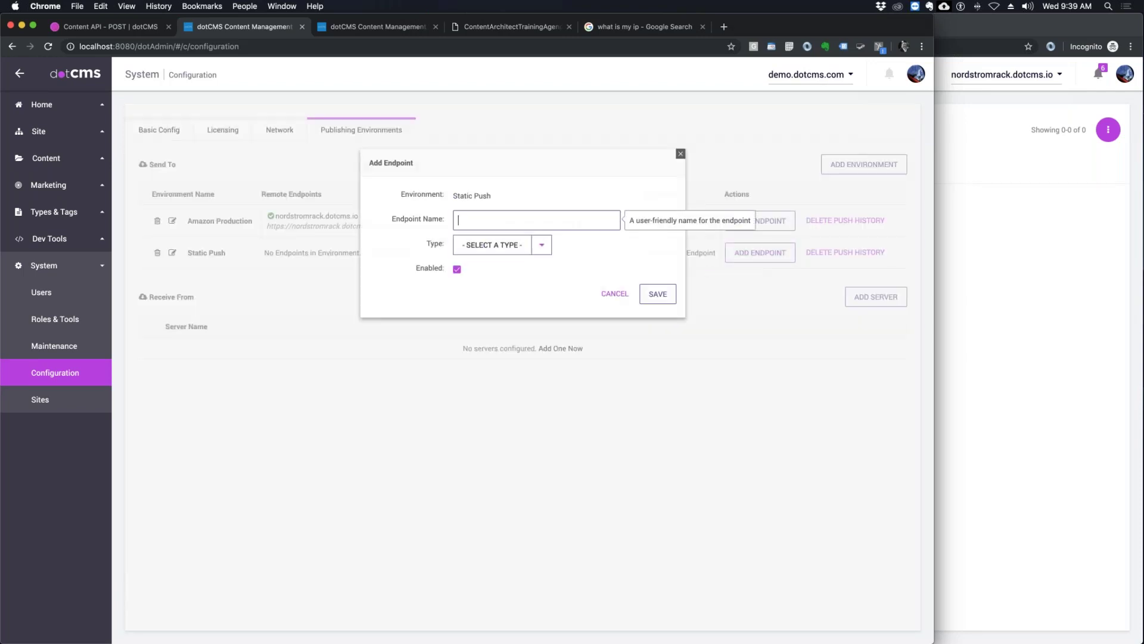
{"action": "left_click", "coordinate": [541, 244]}
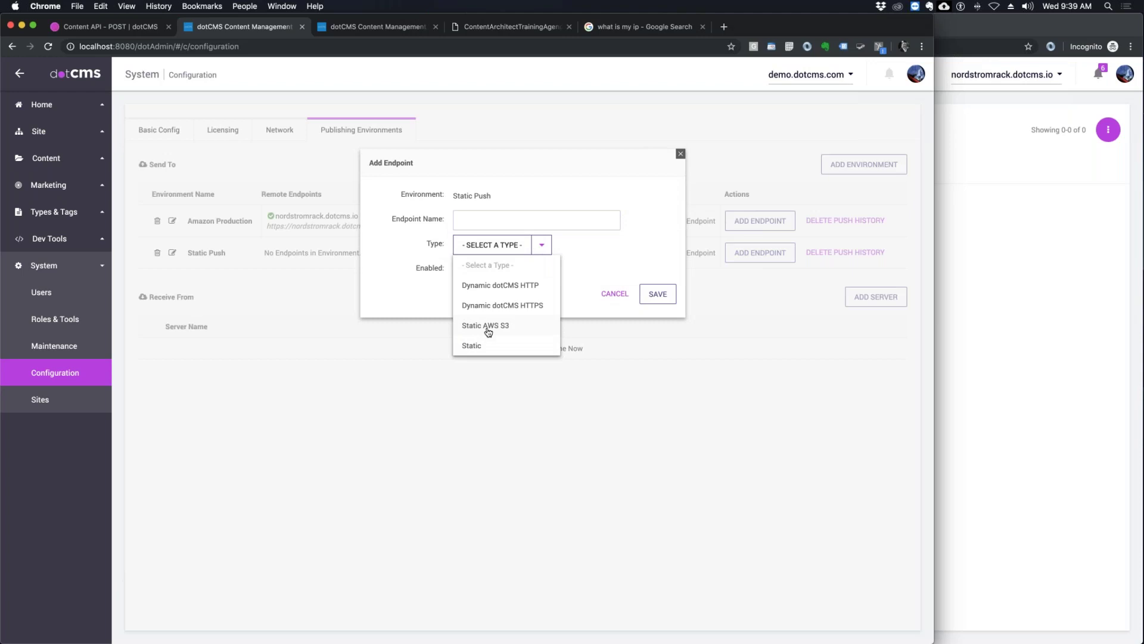
{"action": "left_click", "coordinate": [486, 326]}
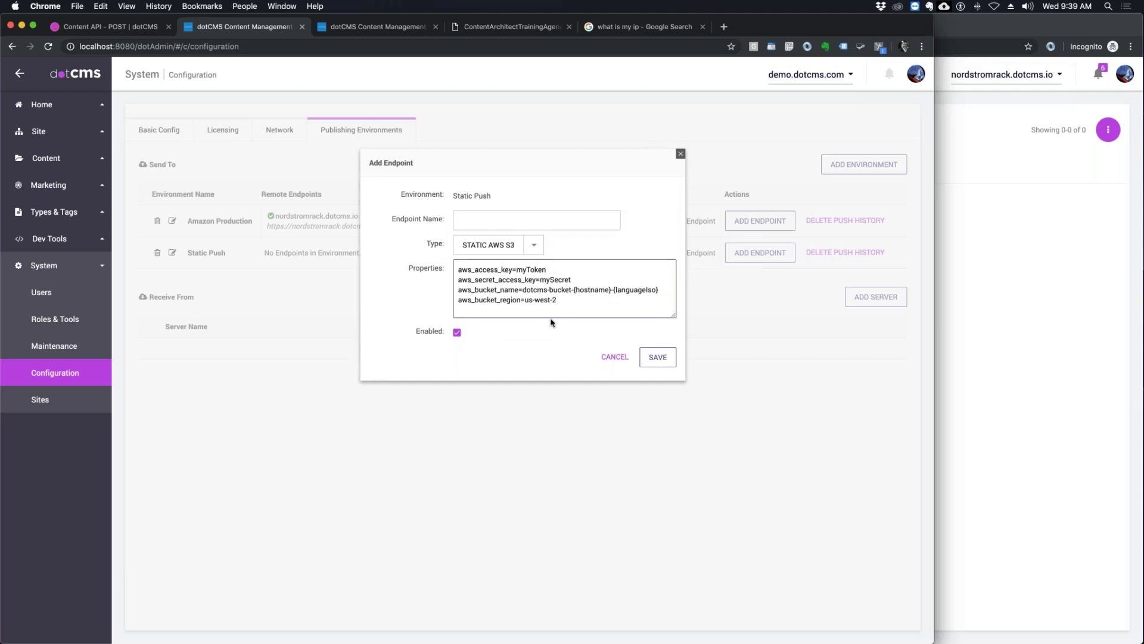
{"action": "left_click_drag", "start_coordinate": [569, 304], "coordinate": [424, 244]}
- Review the access key, secret key, bucket name and region properties, then cancel the endpoint
{"action": "left_click", "coordinate": [526, 226]}
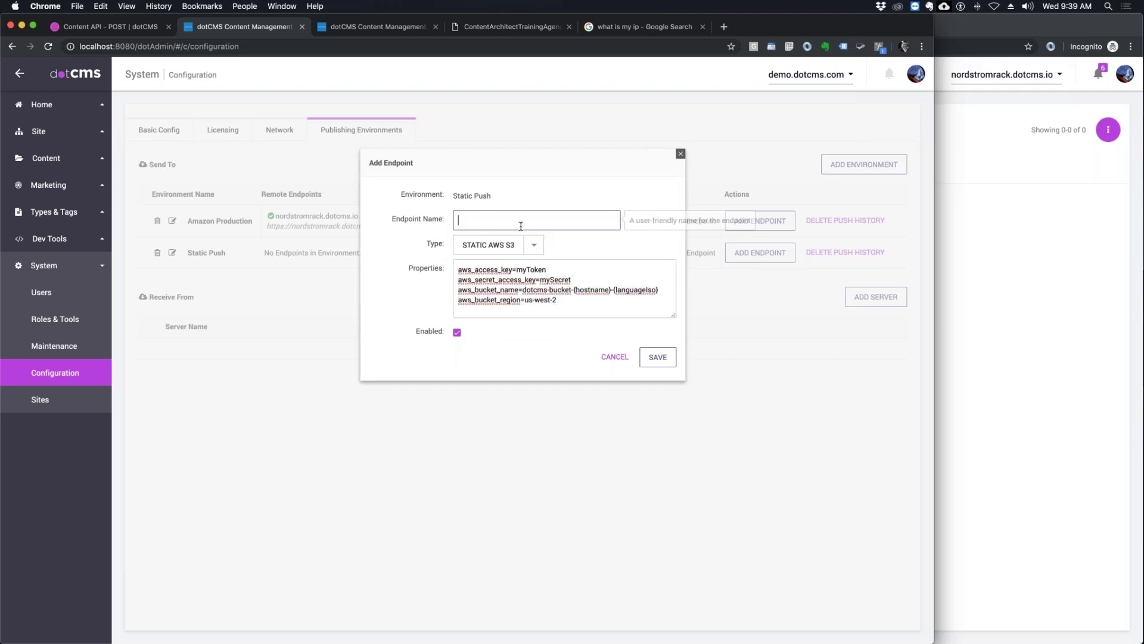
{"action": "left_click", "coordinate": [546, 269]}
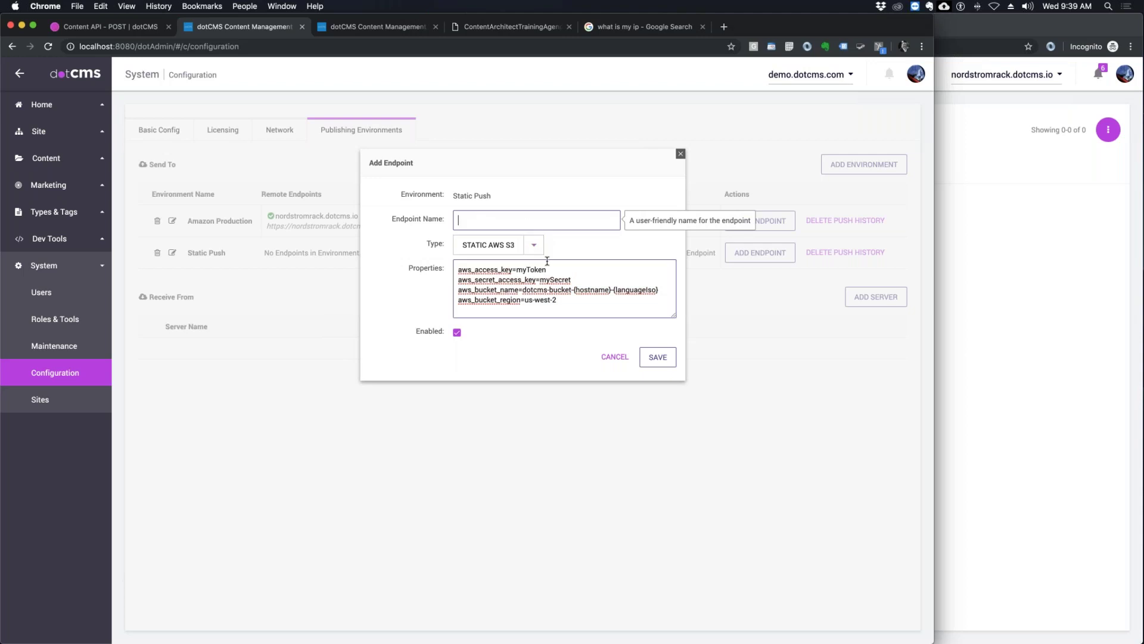
{"action": "left_click_drag", "start_coordinate": [516, 269], "coordinate": [539, 281]}
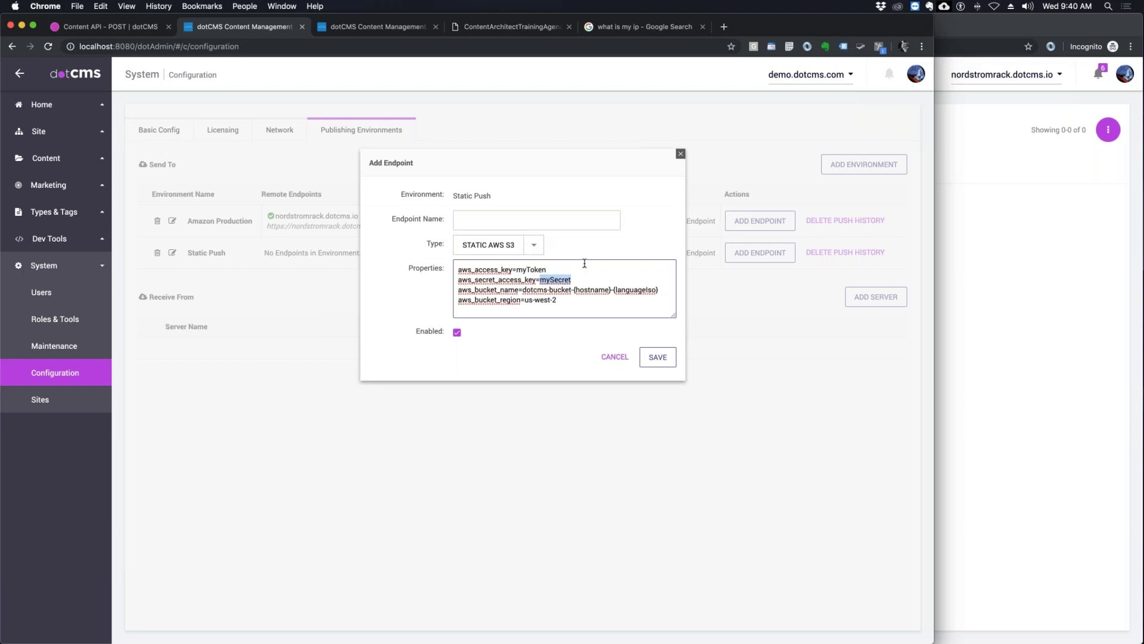
{"action": "left_click", "coordinate": [621, 289]}
{"action": "left_click_drag", "start_coordinate": [658, 290], "coordinate": [574, 291]}
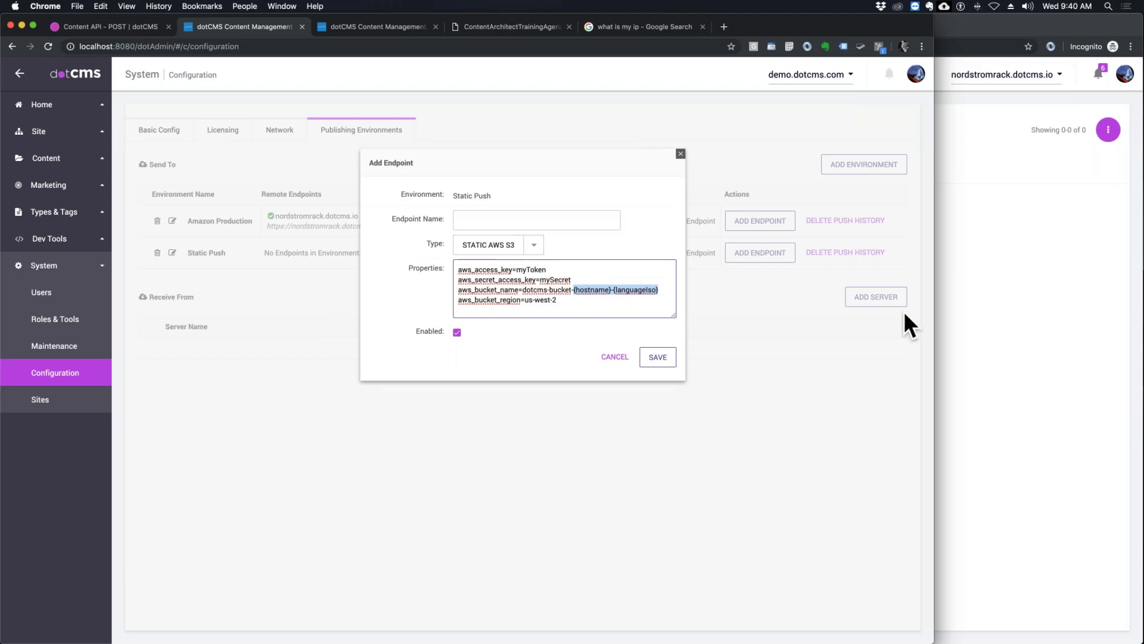
{"action": "left_click", "coordinate": [612, 285]}
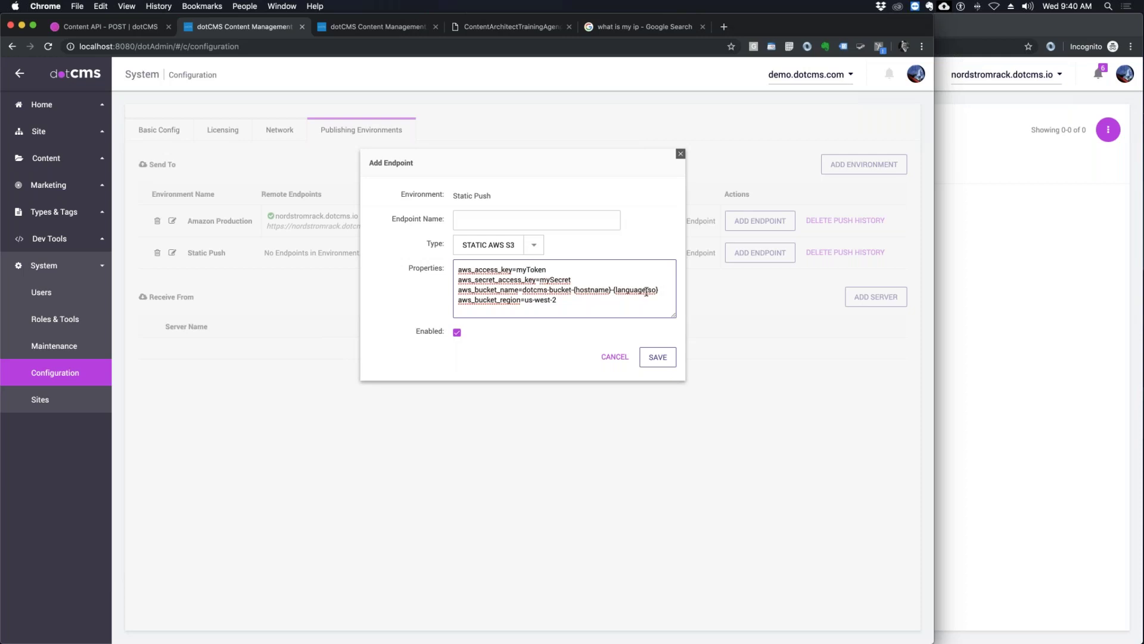
{"action": "left_click_drag", "start_coordinate": [612, 291], "coordinate": [578, 292]}
{"action": "left_click_drag", "start_coordinate": [554, 301], "coordinate": [423, 301]}
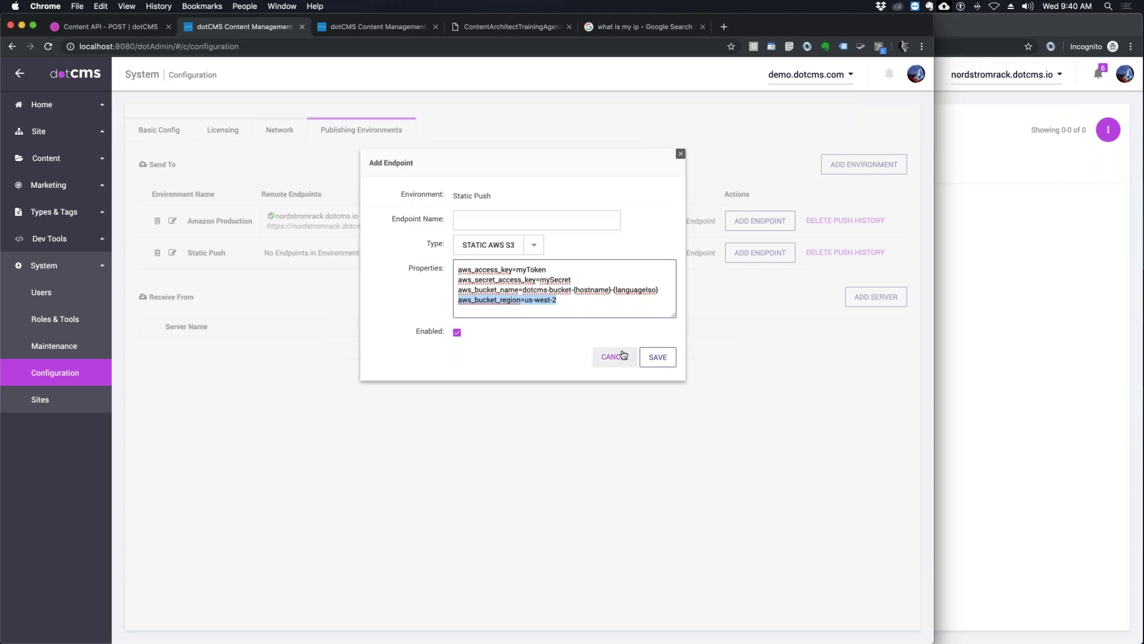
{"action": "left_click", "coordinate": [594, 299]}
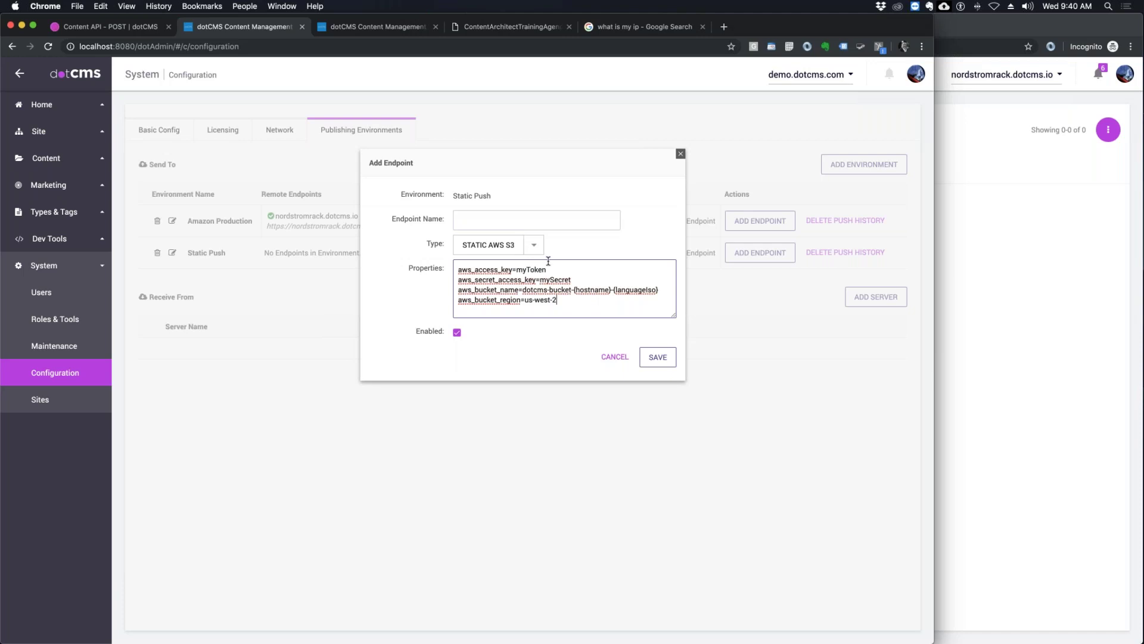
{"action": "left_click", "coordinate": [614, 356]}
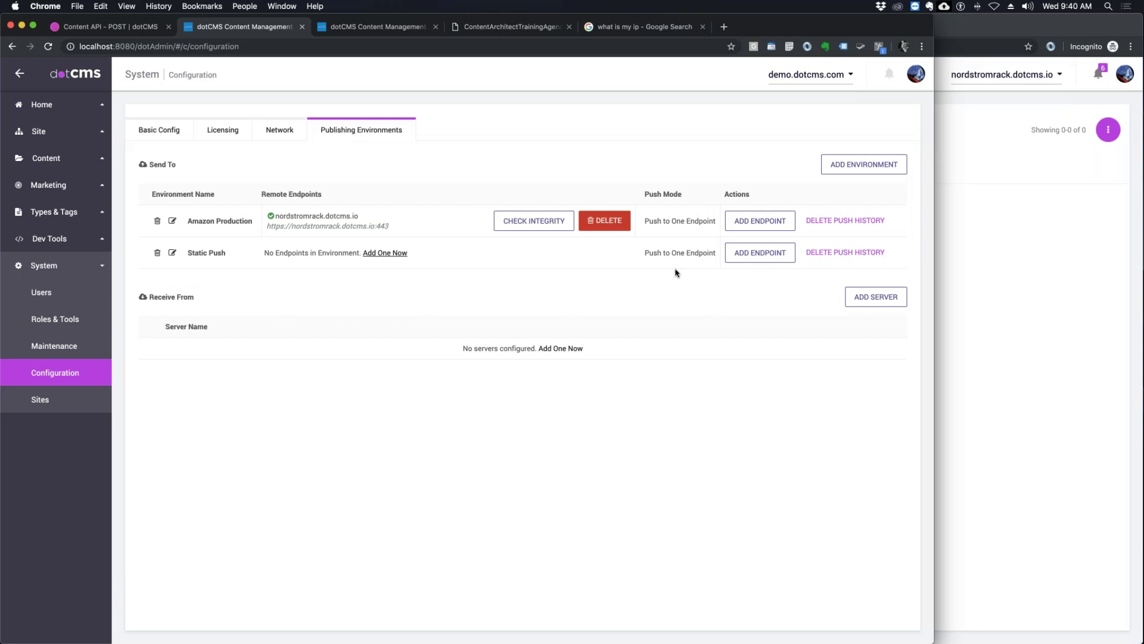
- Scroll through the training agenda PDF, then return to dotCMS Workflows
{"action": "left_click", "coordinate": [483, 34]}
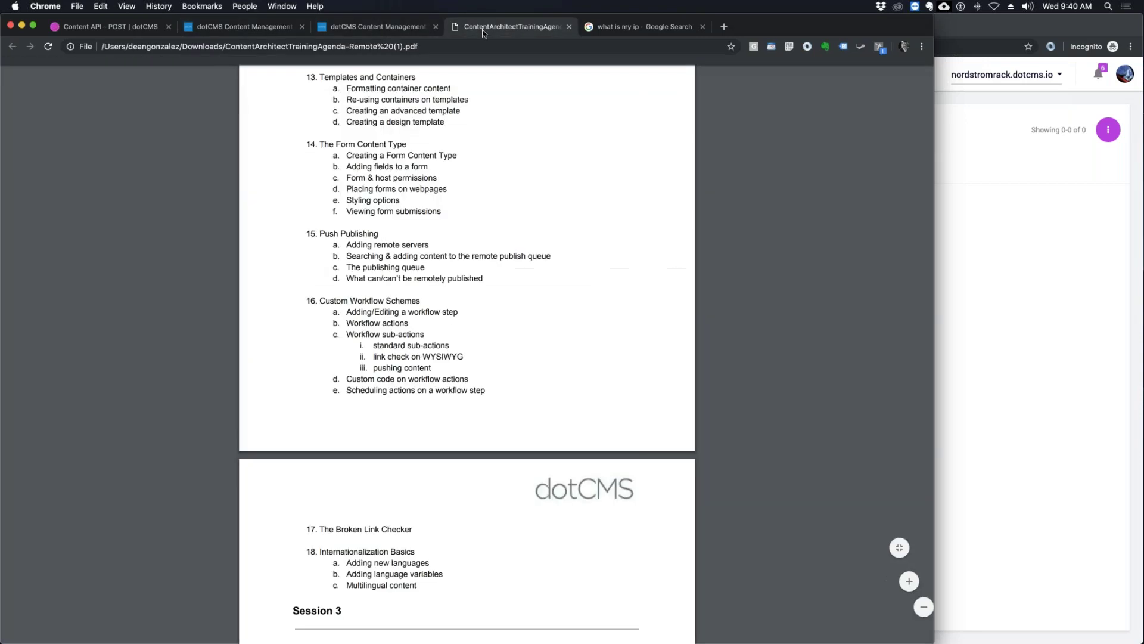
{"action": "scroll", "coordinate": [516, 307], "scroll_direction": "down", "scroll_amount": 3}
{"action": "scroll", "coordinate": [515, 297], "scroll_direction": "down", "scroll_amount": 4}
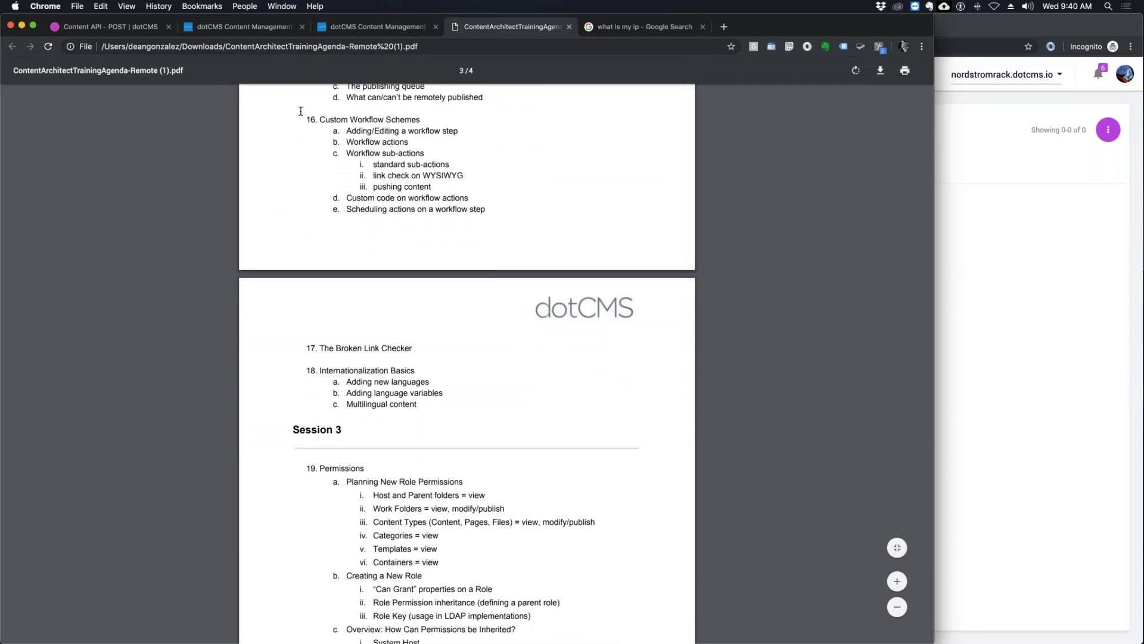
{"action": "left_click", "coordinate": [125, 29]}
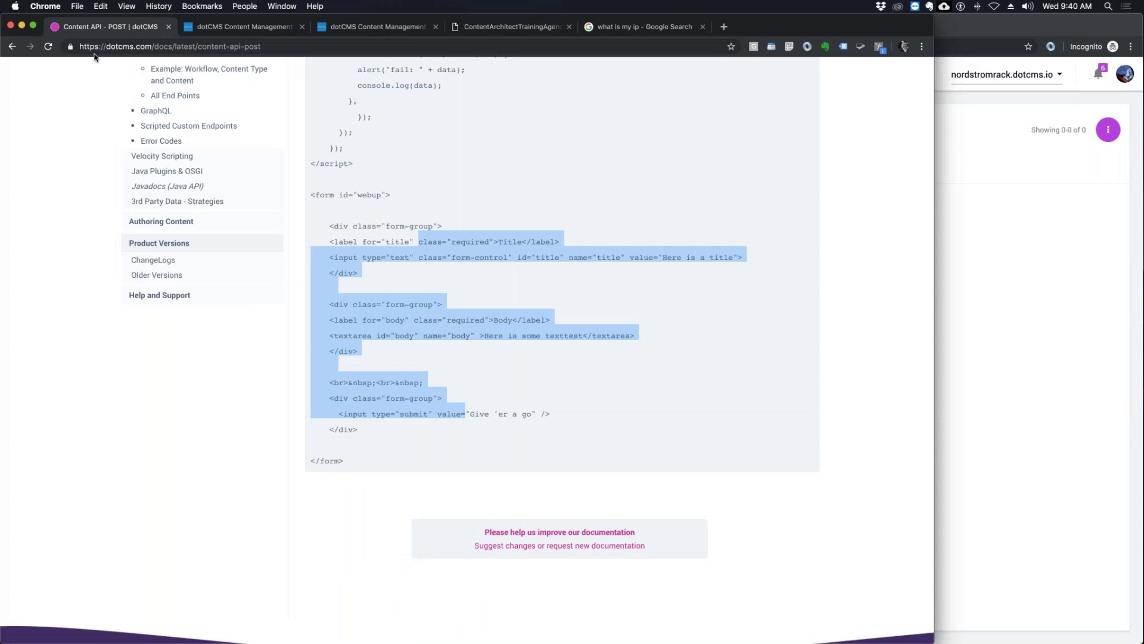
{"action": "left_click", "coordinate": [226, 28]}
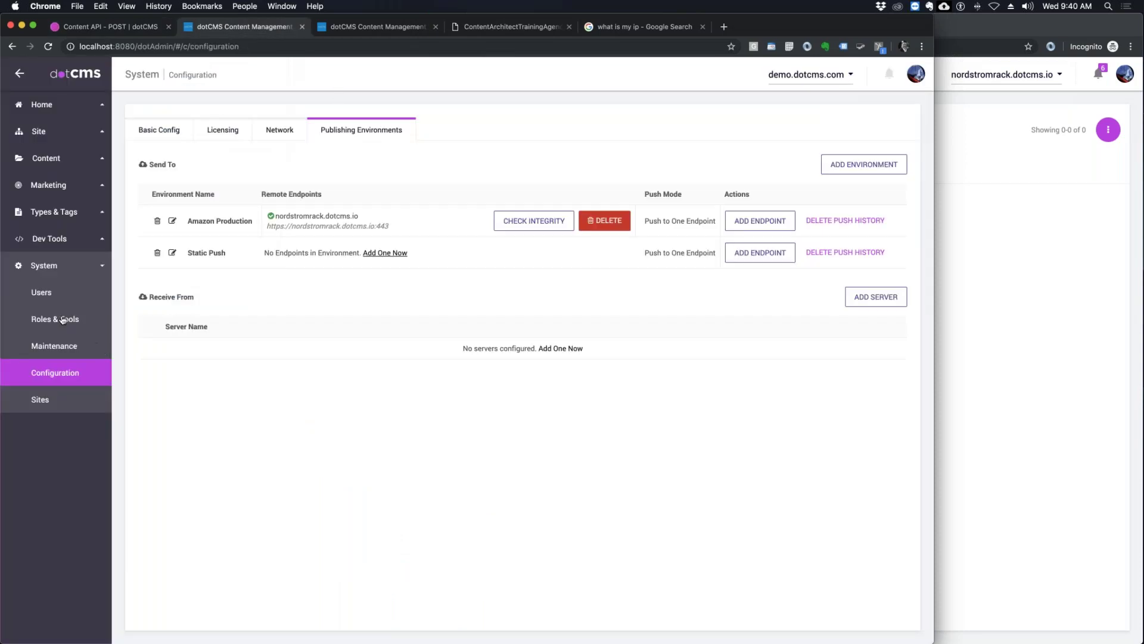
{"action": "left_click", "coordinate": [59, 213]}
{"action": "left_click", "coordinate": [50, 319]}
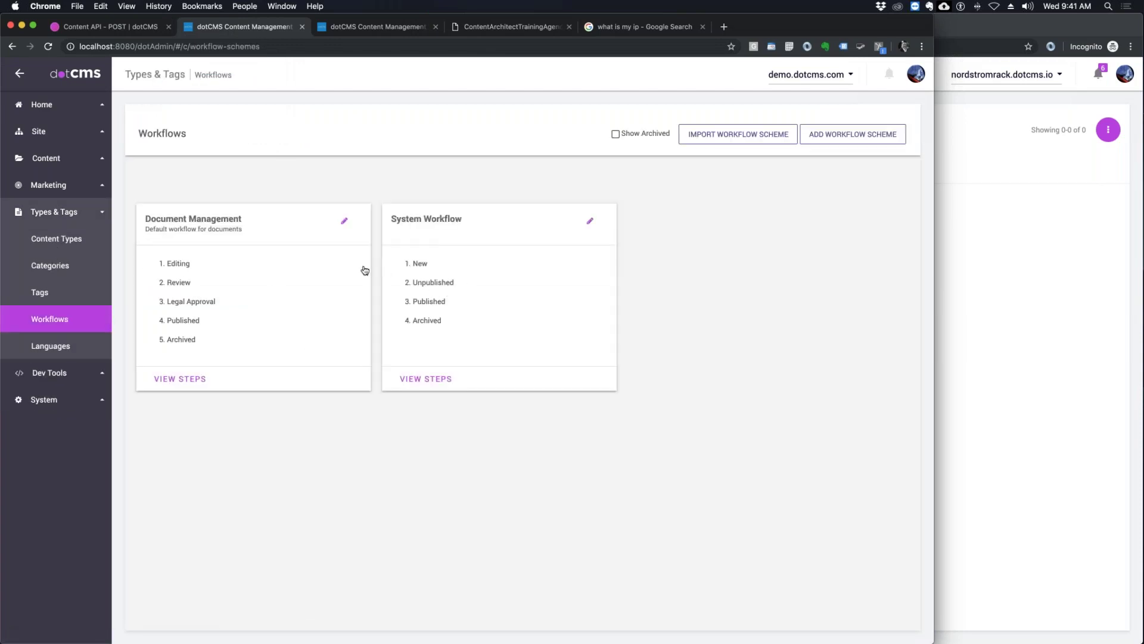
- Open the Document Management scheme and widen the browser so all steps fit
{"action": "left_click", "coordinate": [235, 300]}
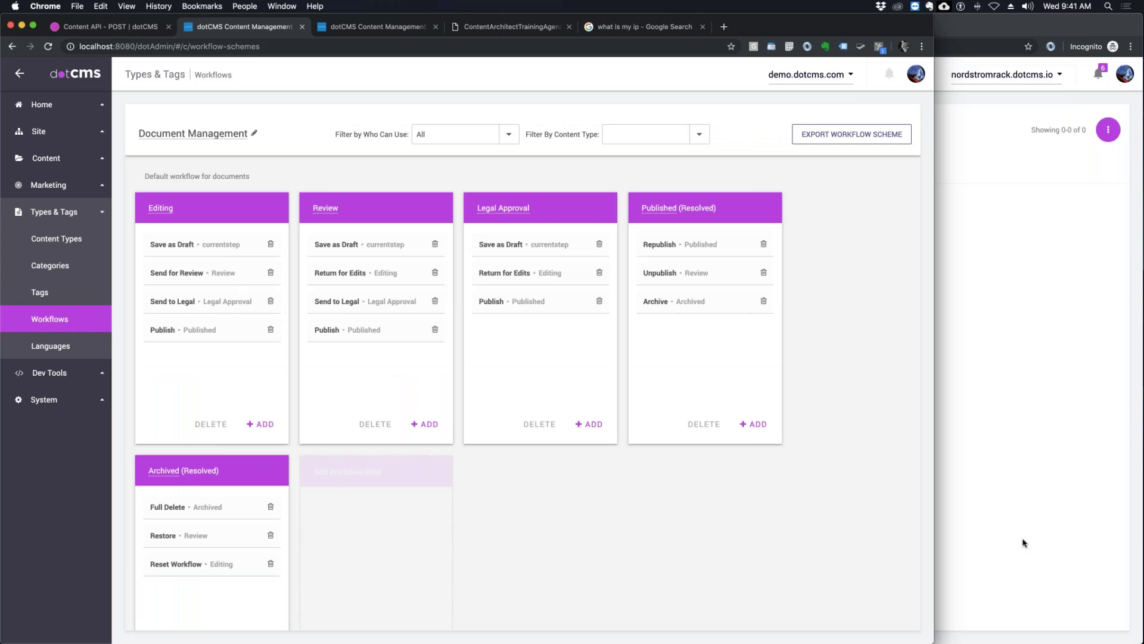
{"action": "left_click", "coordinate": [1009, 505]}
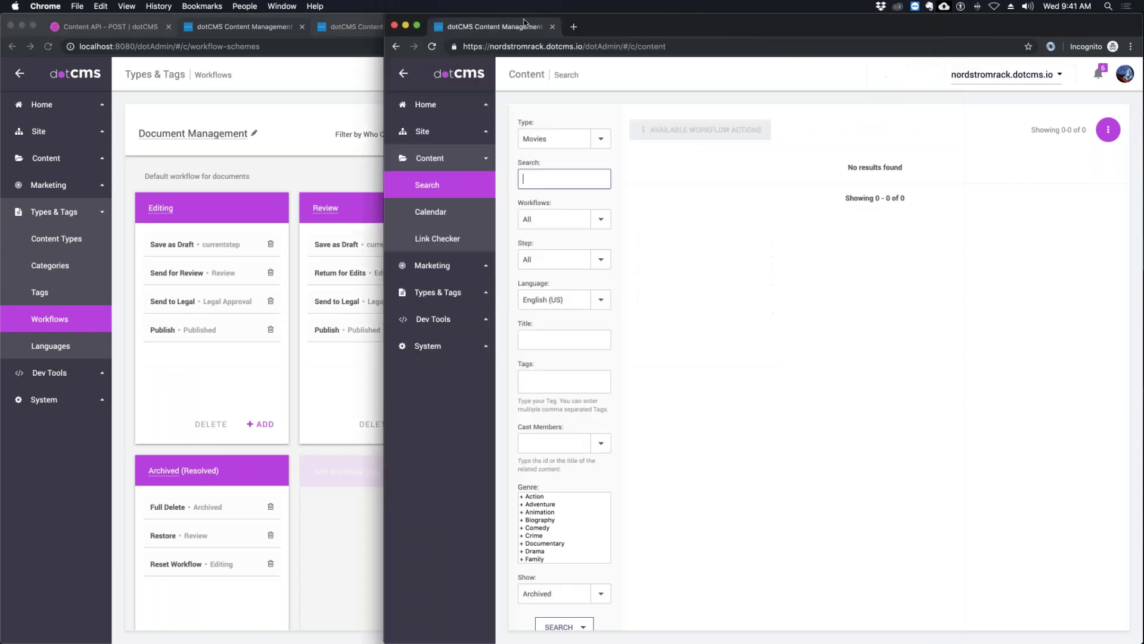
{"action": "left_click", "coordinate": [552, 27]}
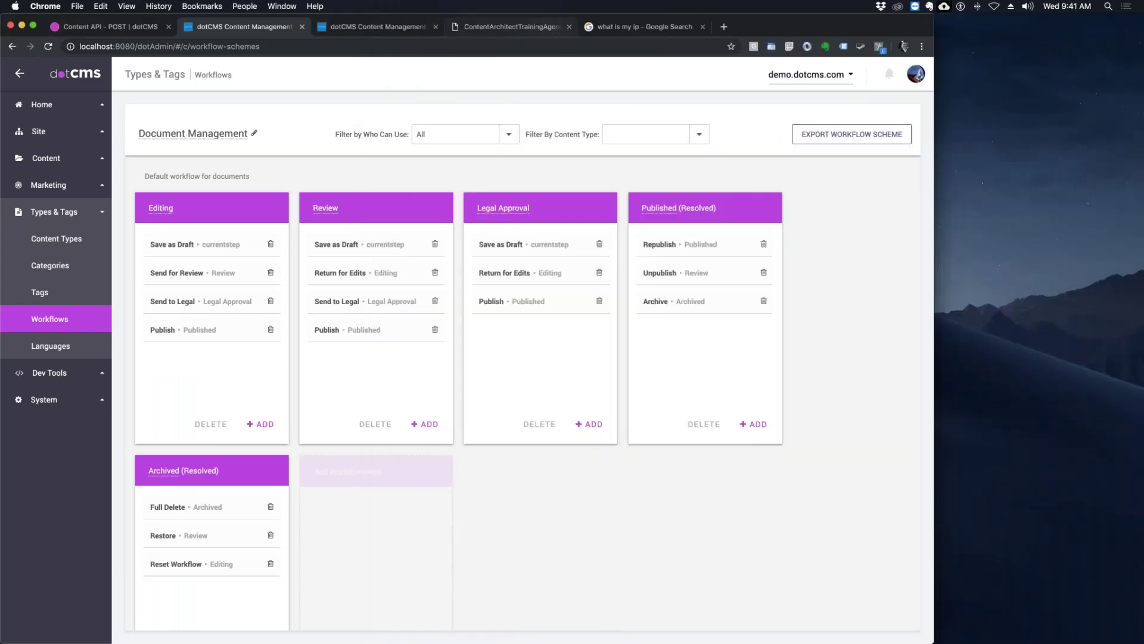
{"action": "left_click_drag", "start_coordinate": [935, 343], "coordinate": [1143, 340]}
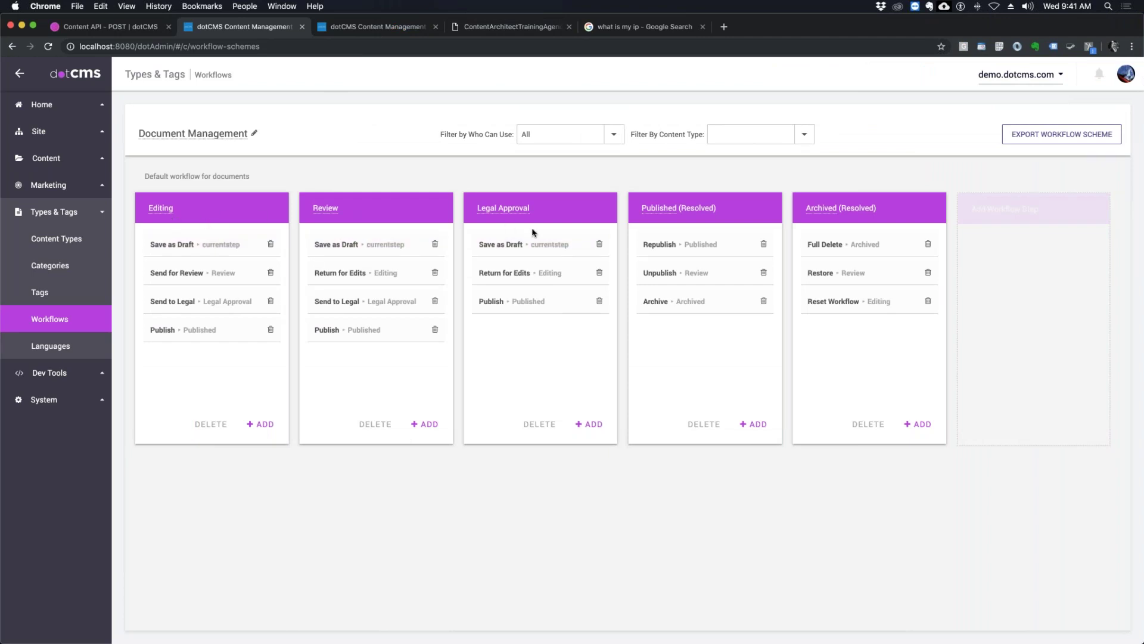
- Add a trial 'new step', try adding an action, then delete the step
{"action": "left_click", "coordinate": [1014, 212]}
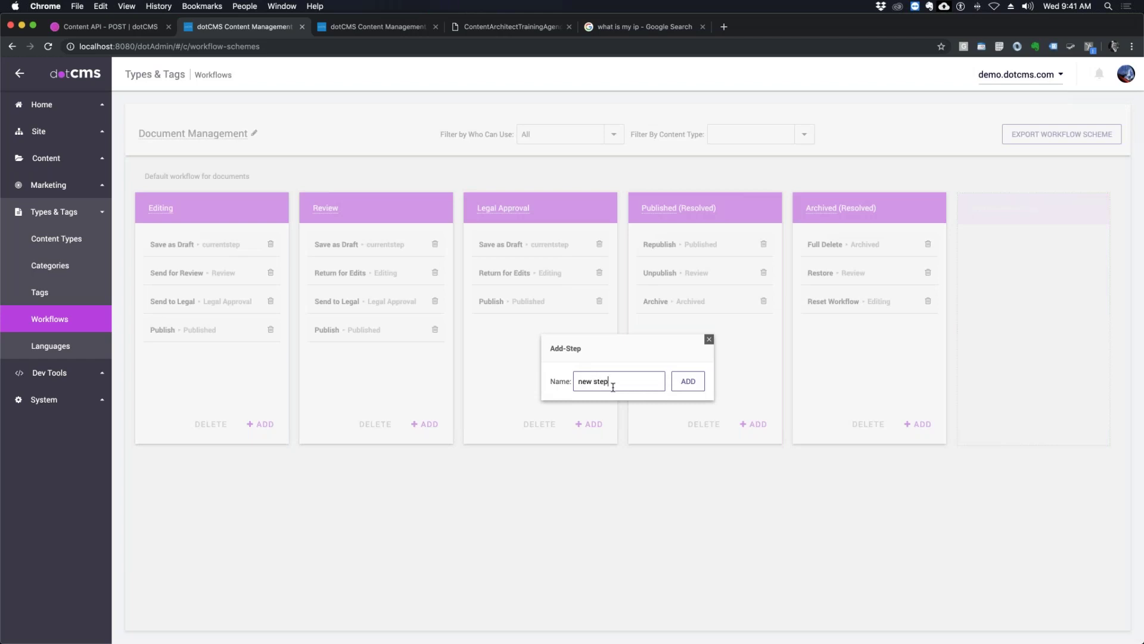
{"action": "key", "text": "Return"}
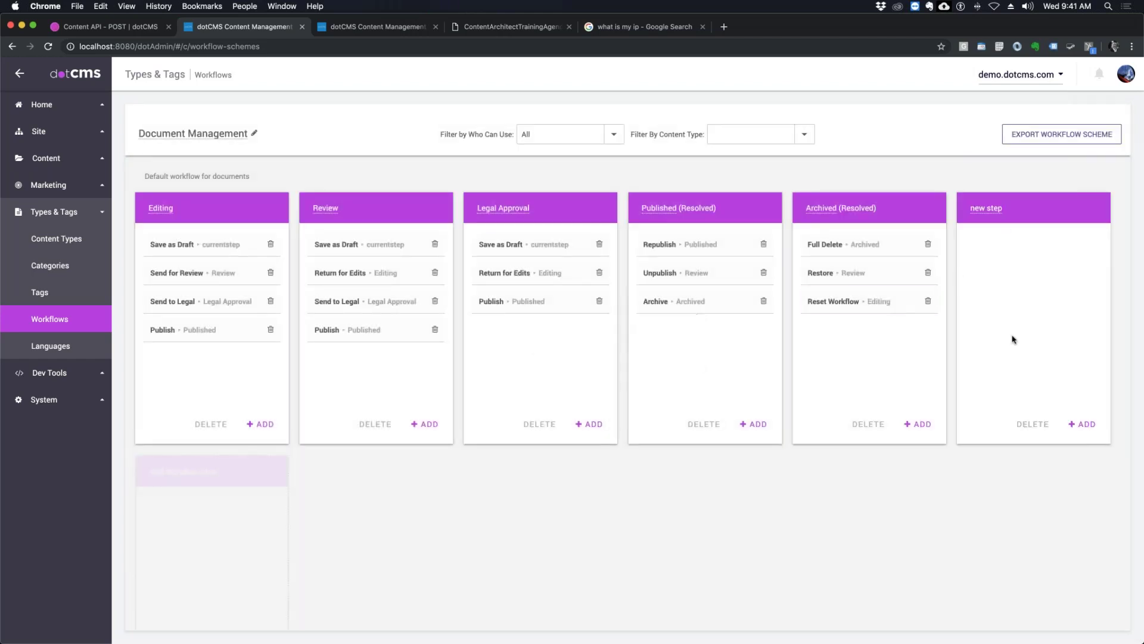
{"action": "left_click", "coordinate": [1083, 426]}
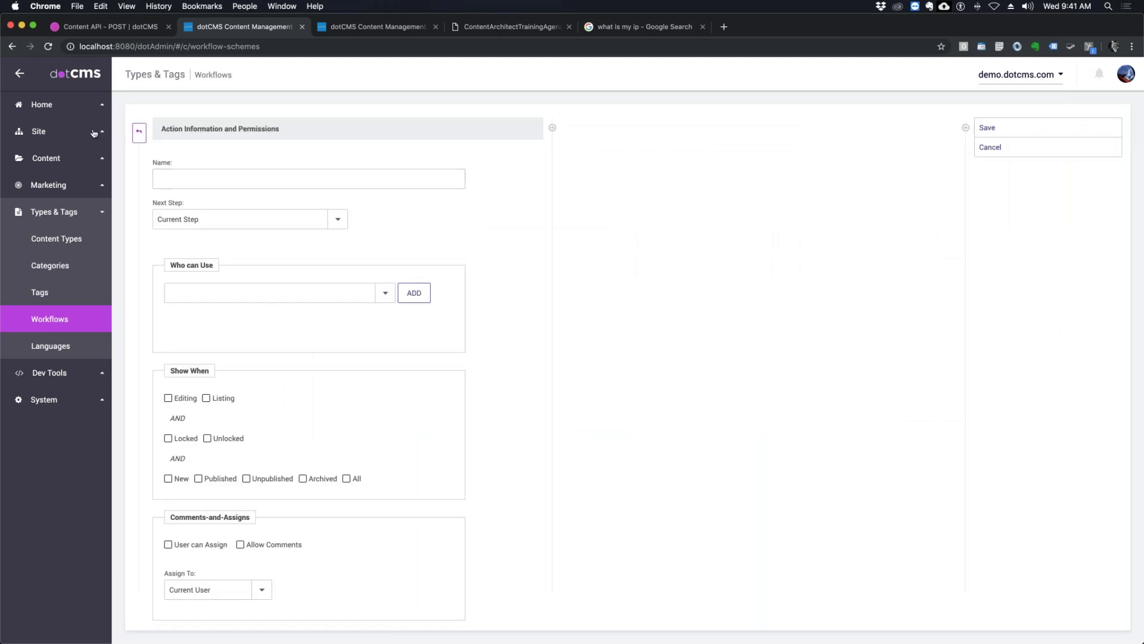
{"action": "left_click", "coordinate": [139, 133]}
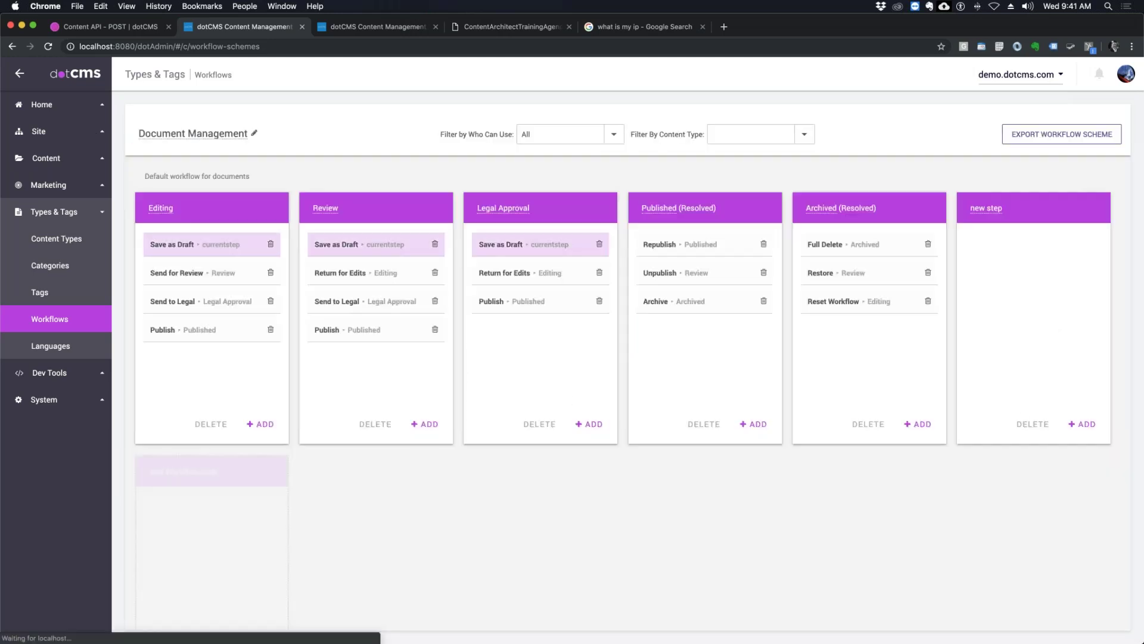
{"action": "left_click", "coordinate": [1033, 424]}
{"action": "left_click", "coordinate": [668, 121]}
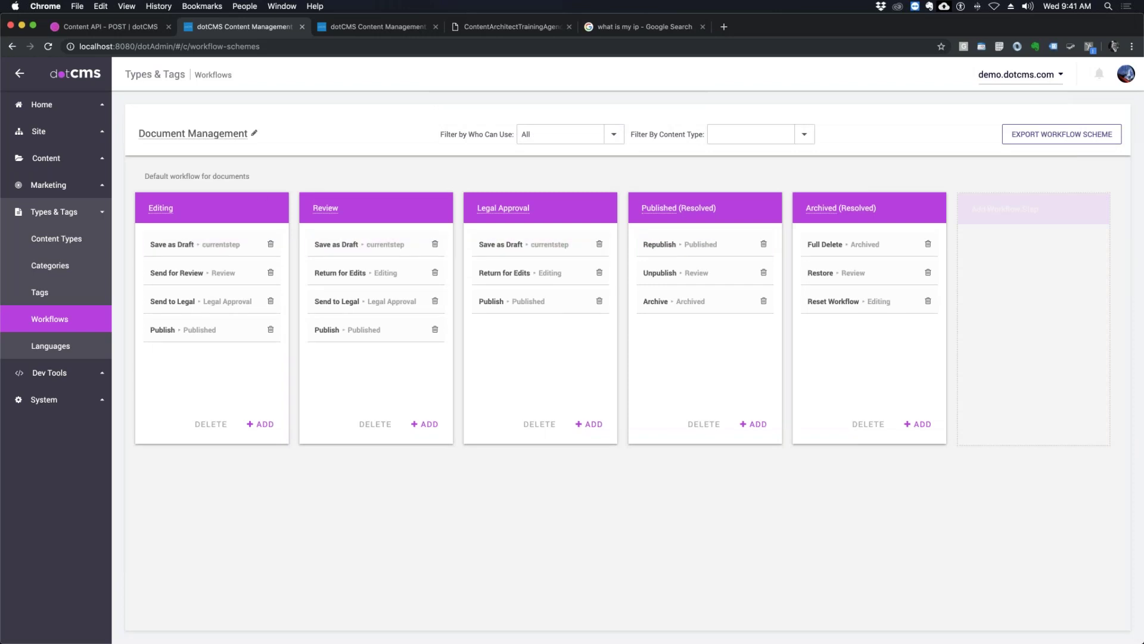
- Filter Document Management actions to a contributor user and the Document content type
{"action": "left_click", "coordinate": [613, 137]}
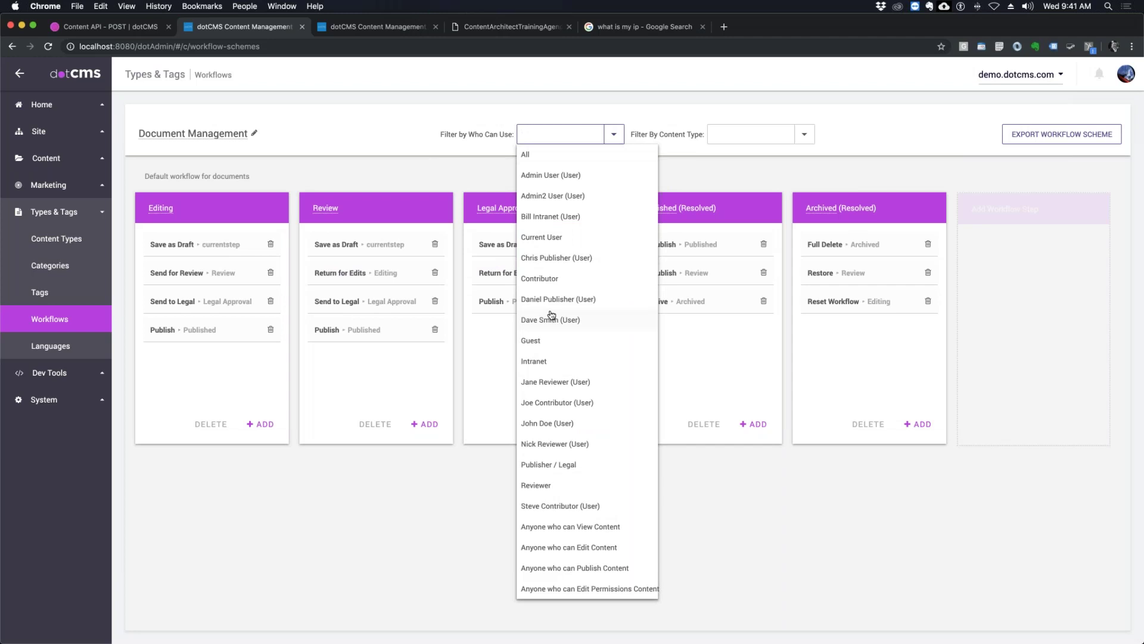
{"action": "left_click", "coordinate": [562, 407]}
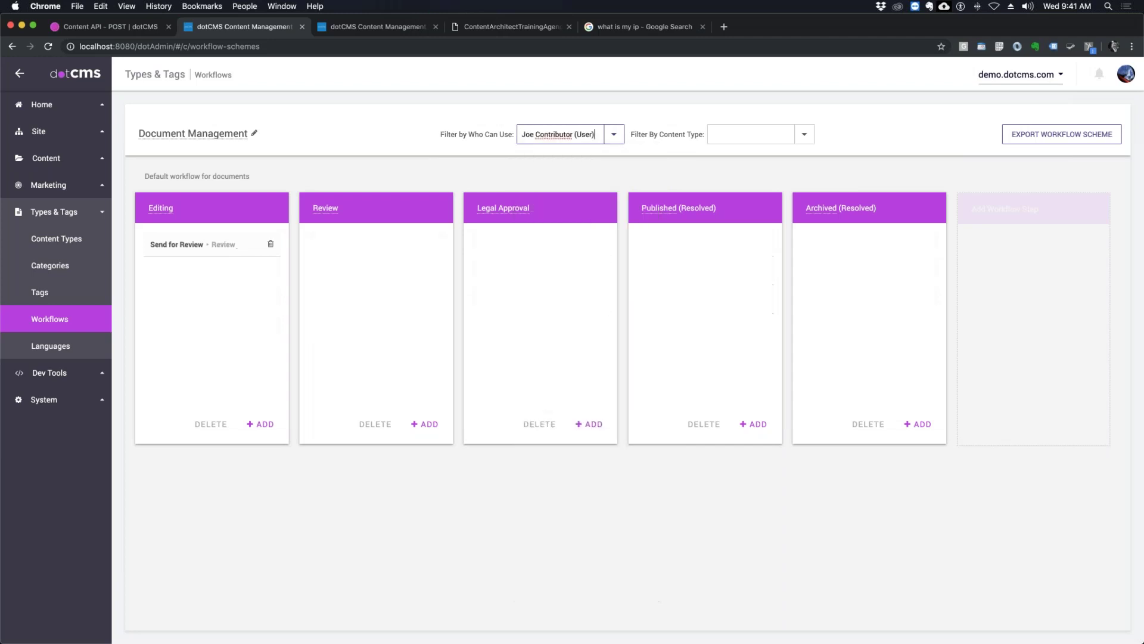
{"action": "left_click", "coordinate": [804, 135]}
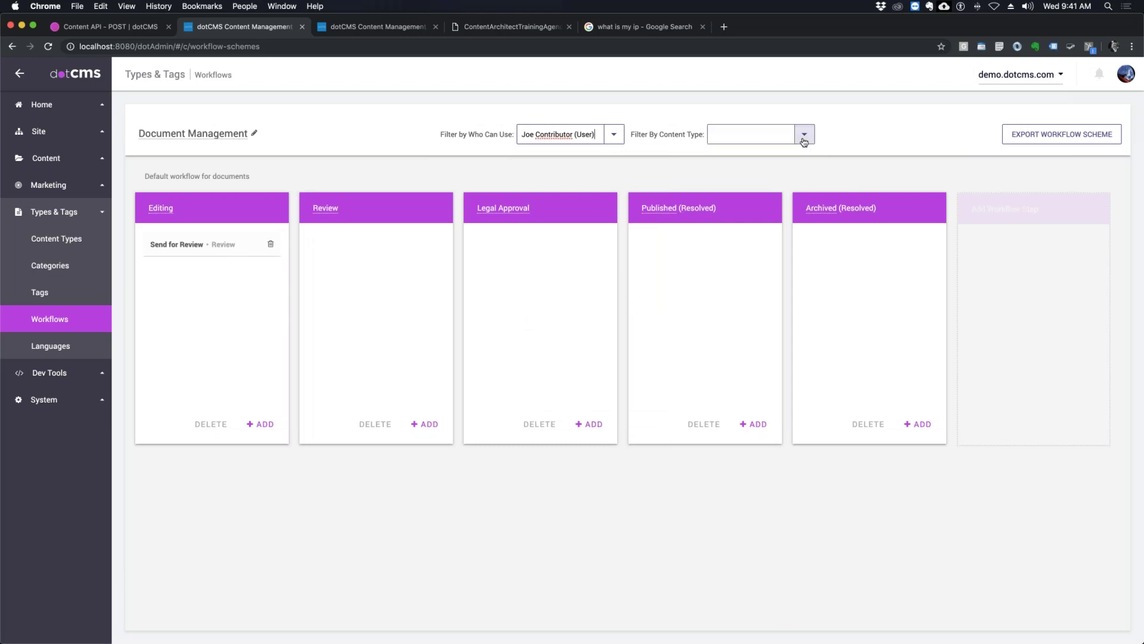
{"action": "left_click", "coordinate": [738, 155]}
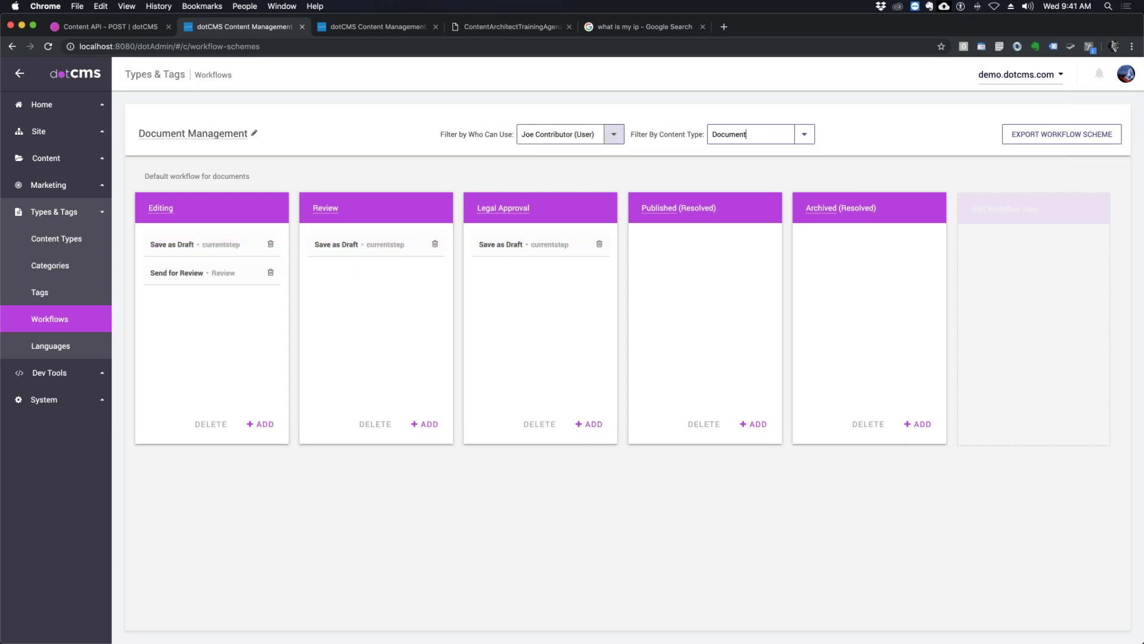
- Preview the actions available to a reviewer user and the Publisher / Legal role
{"action": "left_click", "coordinate": [614, 134]}
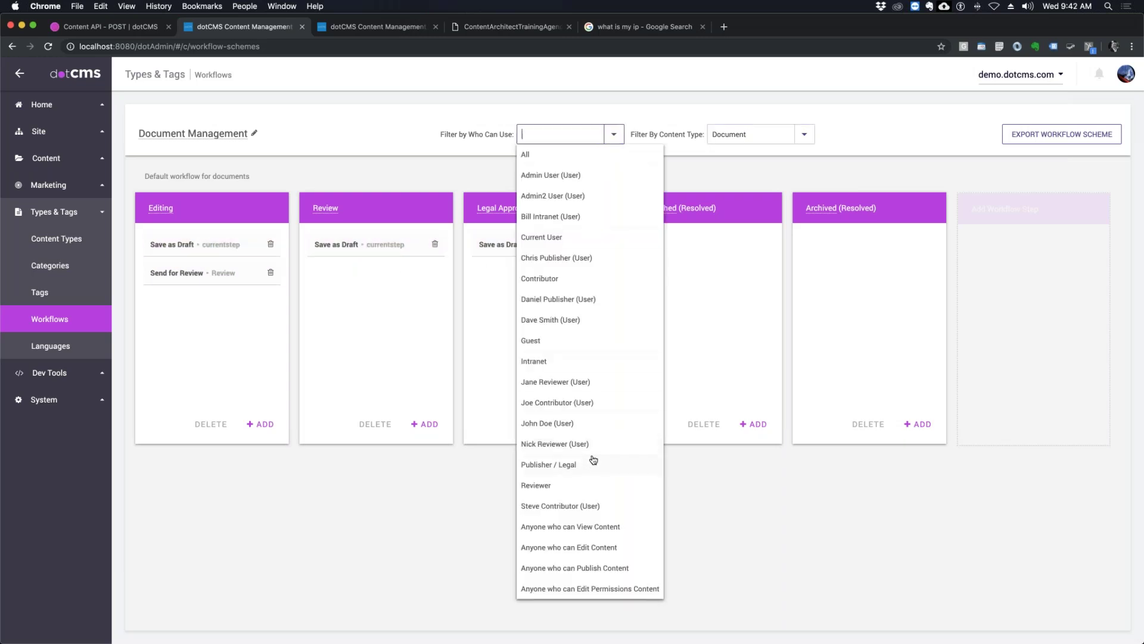
{"action": "left_click", "coordinate": [554, 382]}
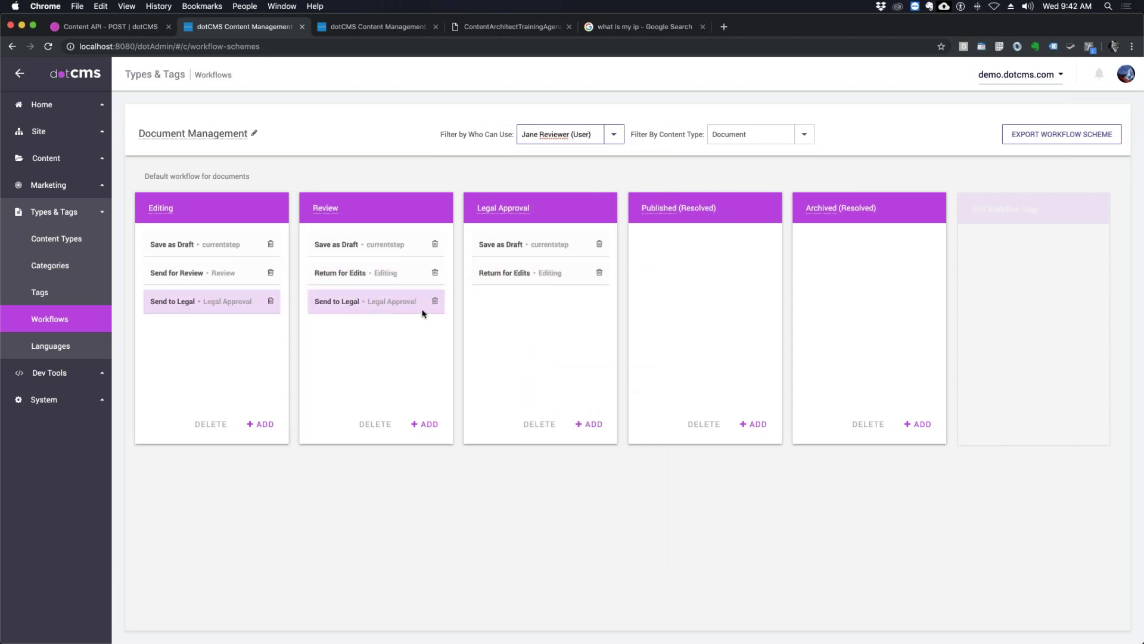
{"action": "left_click", "coordinate": [613, 141]}
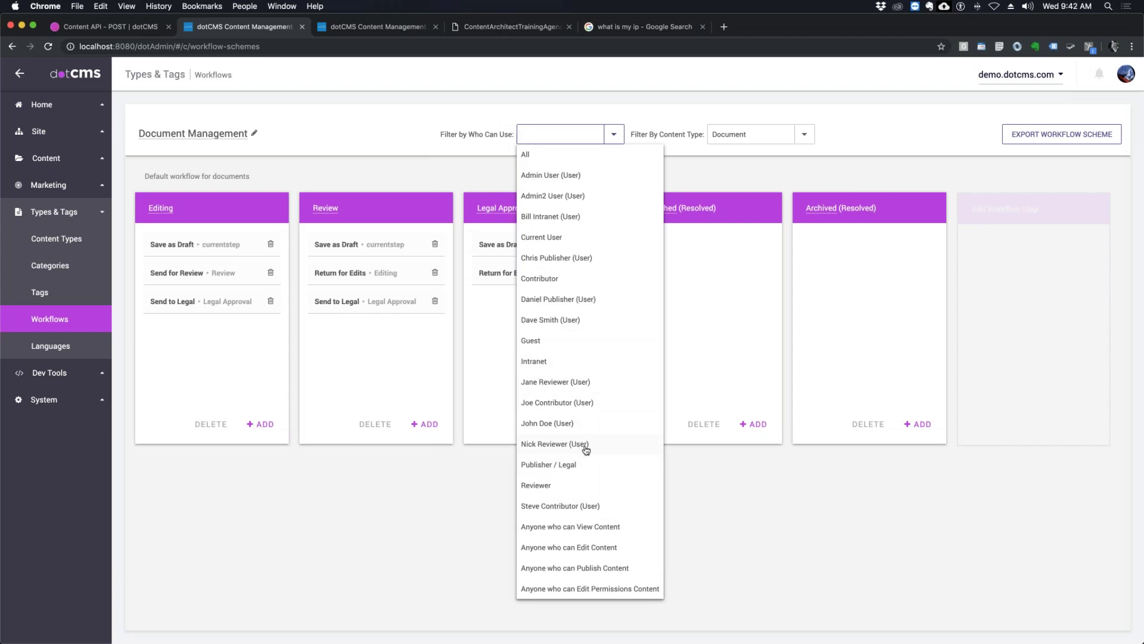
{"action": "left_click", "coordinate": [549, 467]}
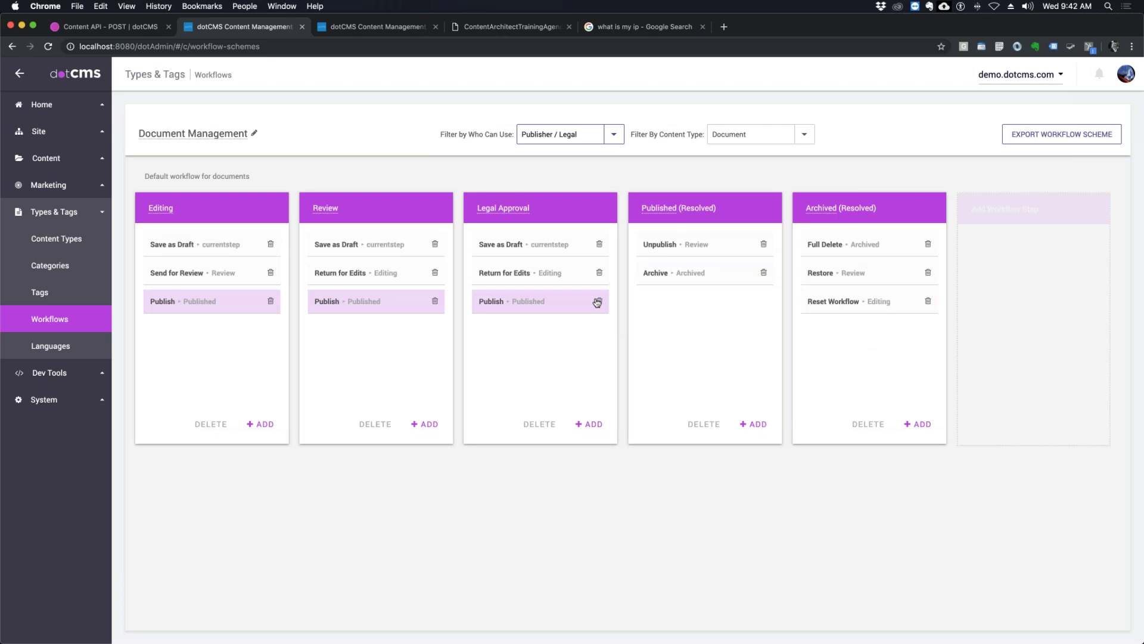
- Reset the filters to All users and the Document type, dismissing the add-step dialog
{"action": "left_click", "coordinate": [612, 139]}
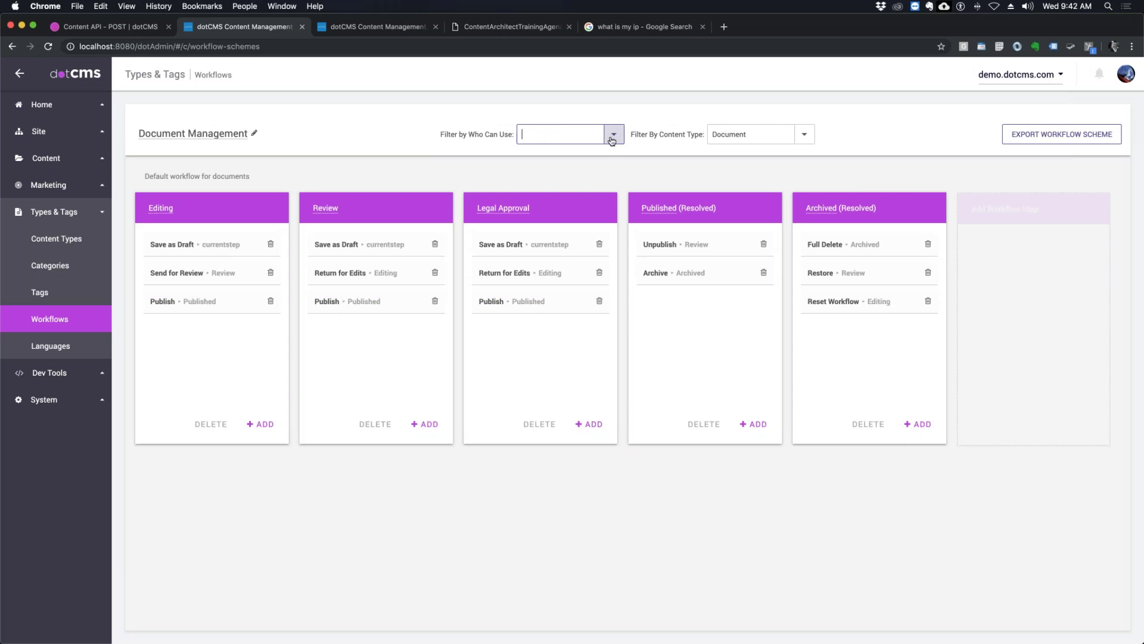
{"action": "left_click", "coordinate": [612, 139]}
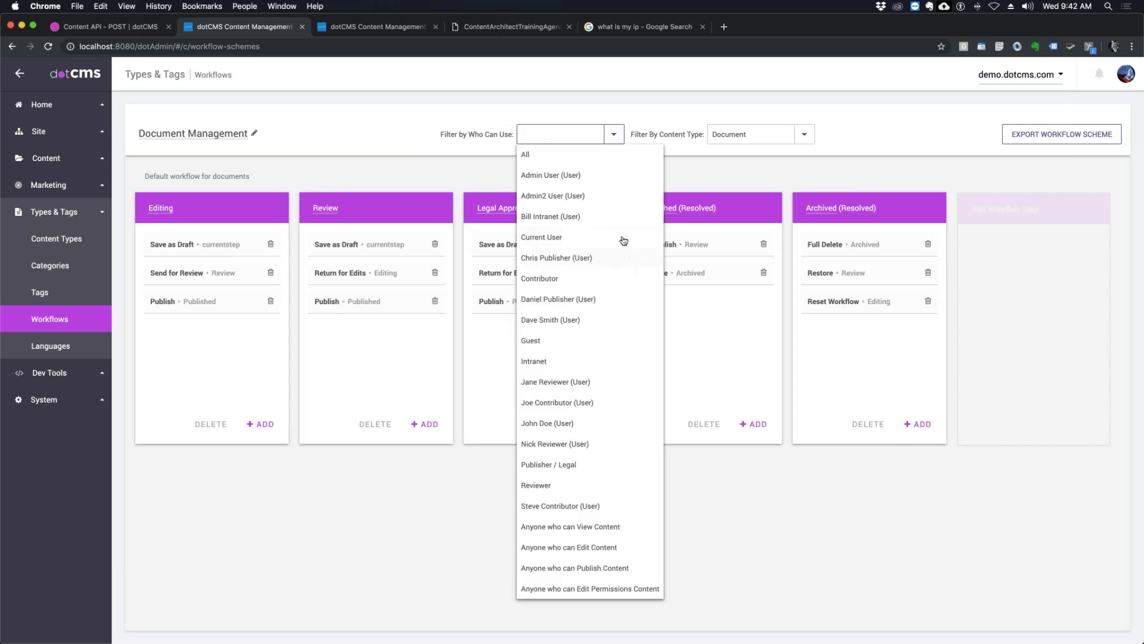
{"action": "left_click", "coordinate": [544, 158]}
{"action": "left_click", "coordinate": [804, 134]}
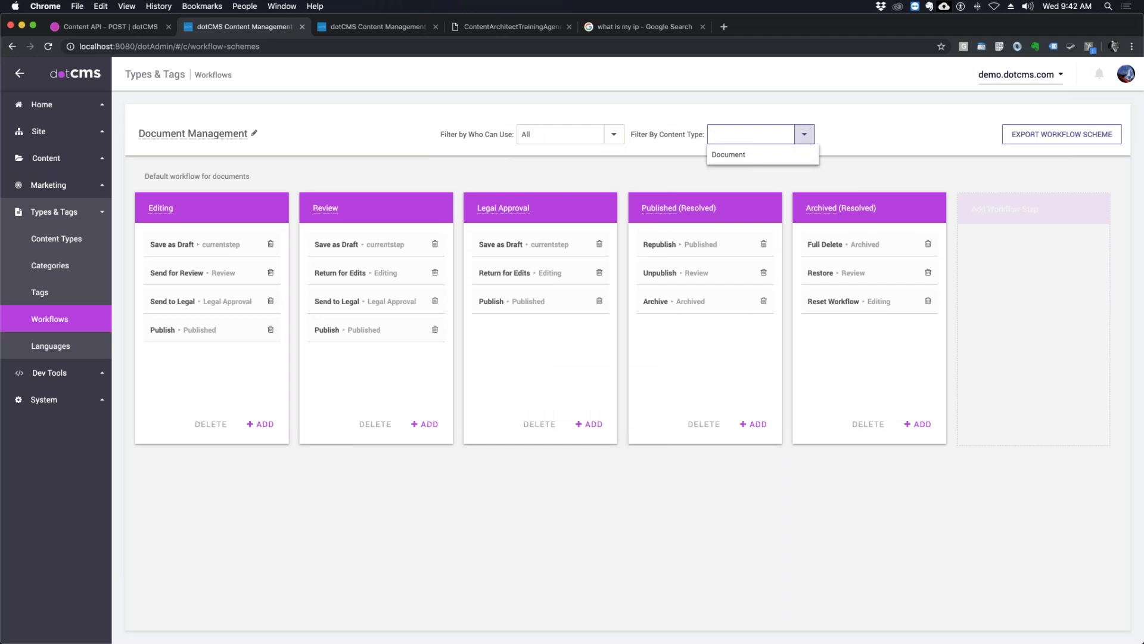
{"action": "left_click", "coordinate": [731, 156]}
{"action": "left_click", "coordinate": [1064, 344]}
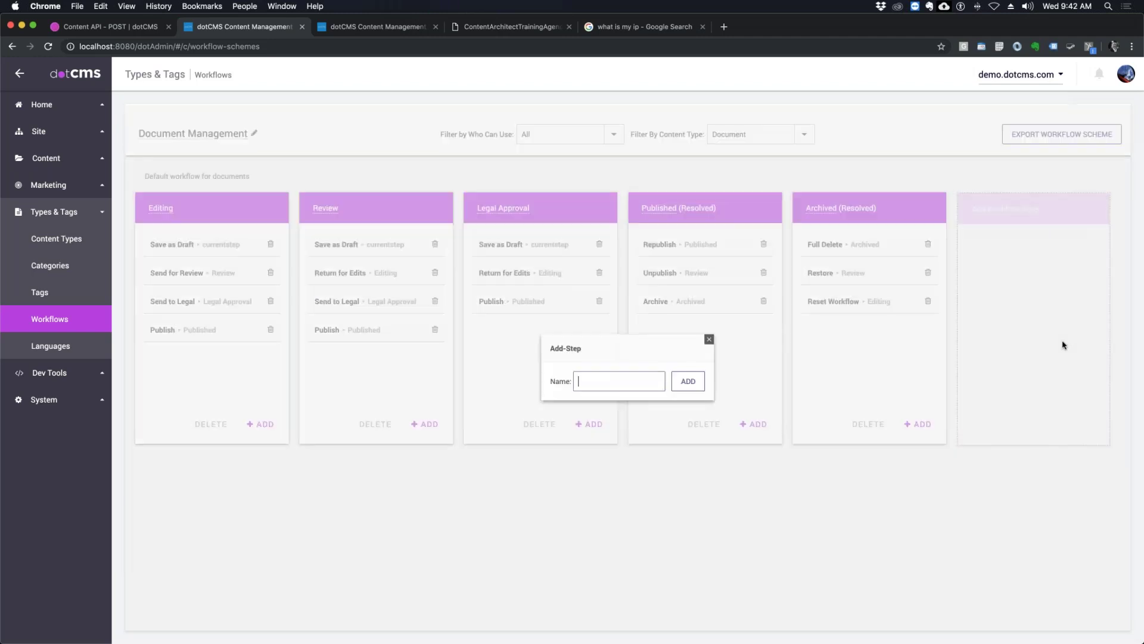
{"action": "left_click", "coordinate": [709, 339]}
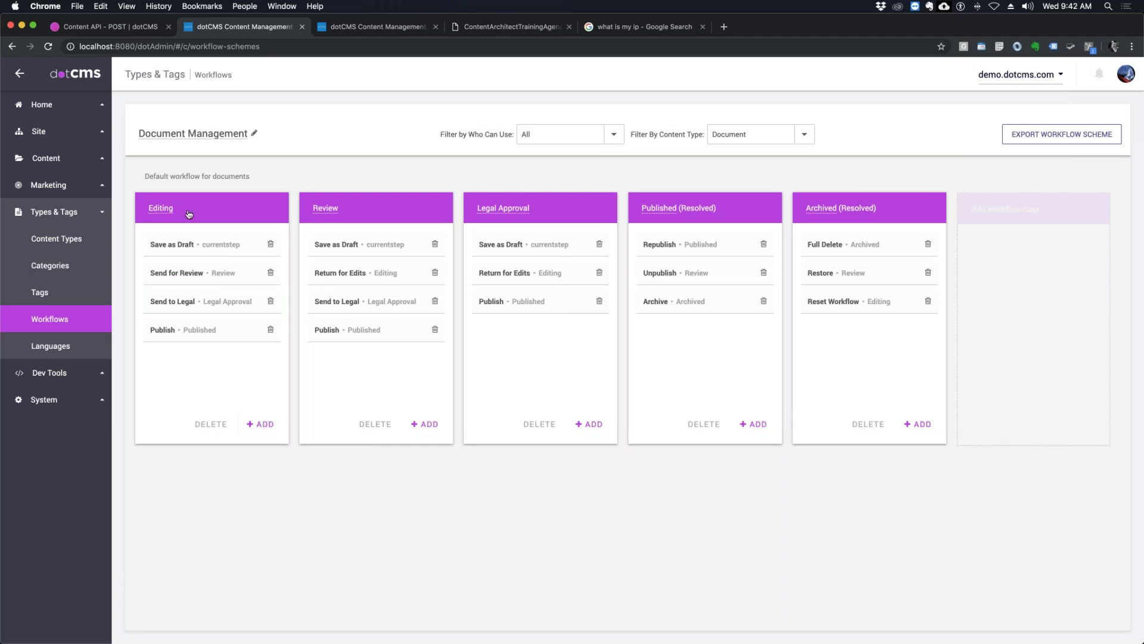
- Create a 'Push to Production' action for Publisher / Legal, shown in all states
{"action": "left_click", "coordinate": [271, 425]}
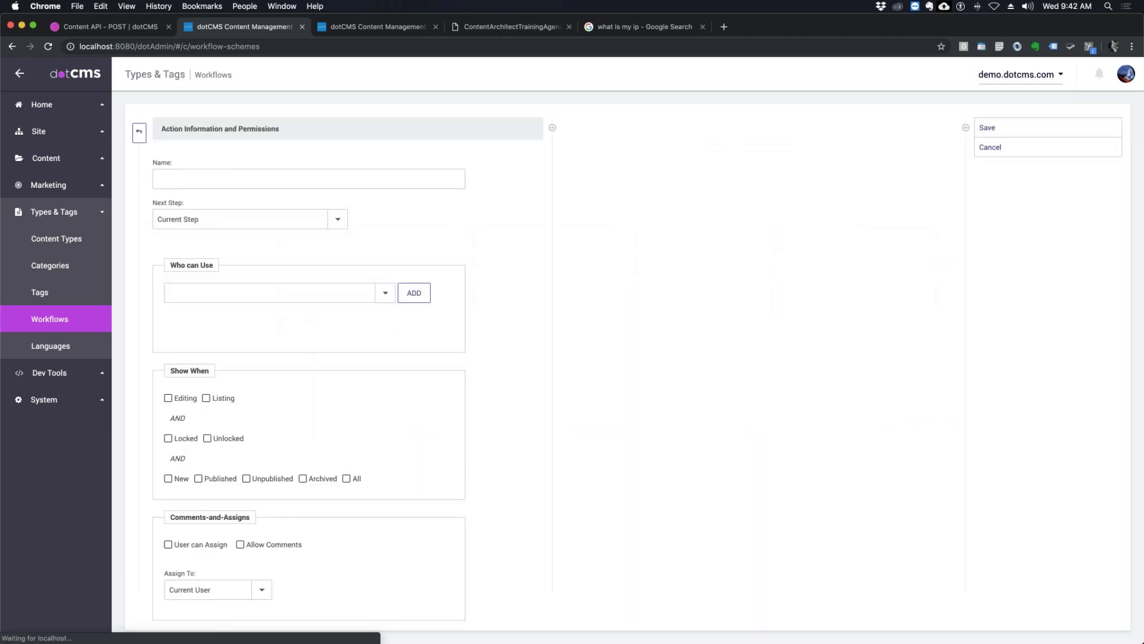
{"action": "left_click", "coordinate": [195, 178]}
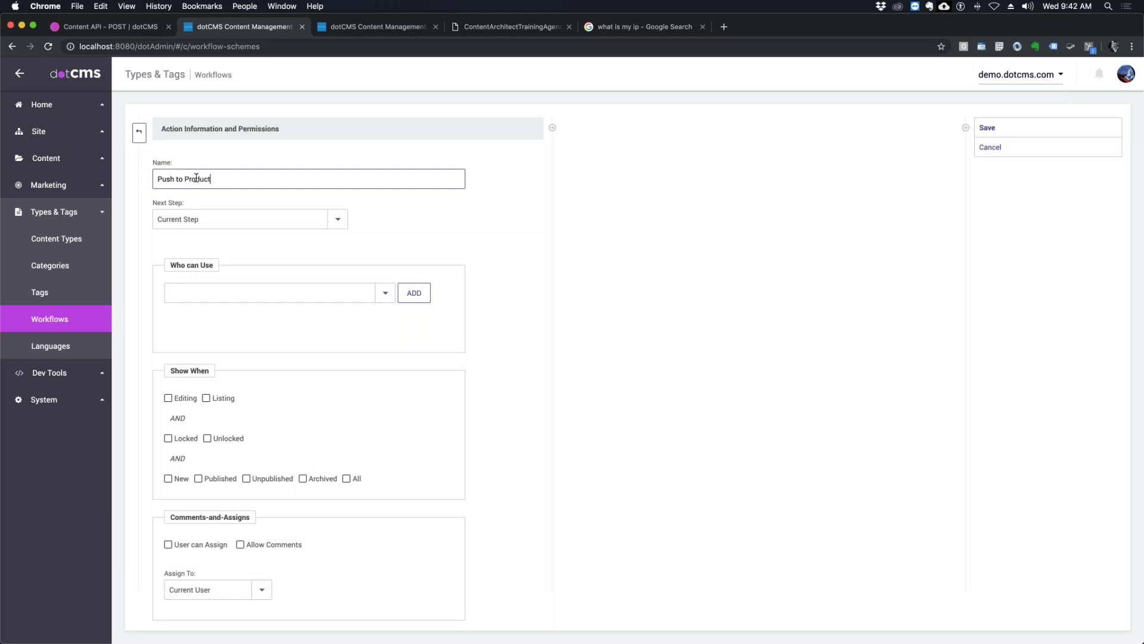
{"action": "type", "text": "Push to Production"}
{"action": "key", "text": "Return"}
{"action": "left_click", "coordinate": [385, 314]}
{"action": "scroll", "coordinate": [223, 517], "scroll_direction": "down", "scroll_amount": 3}
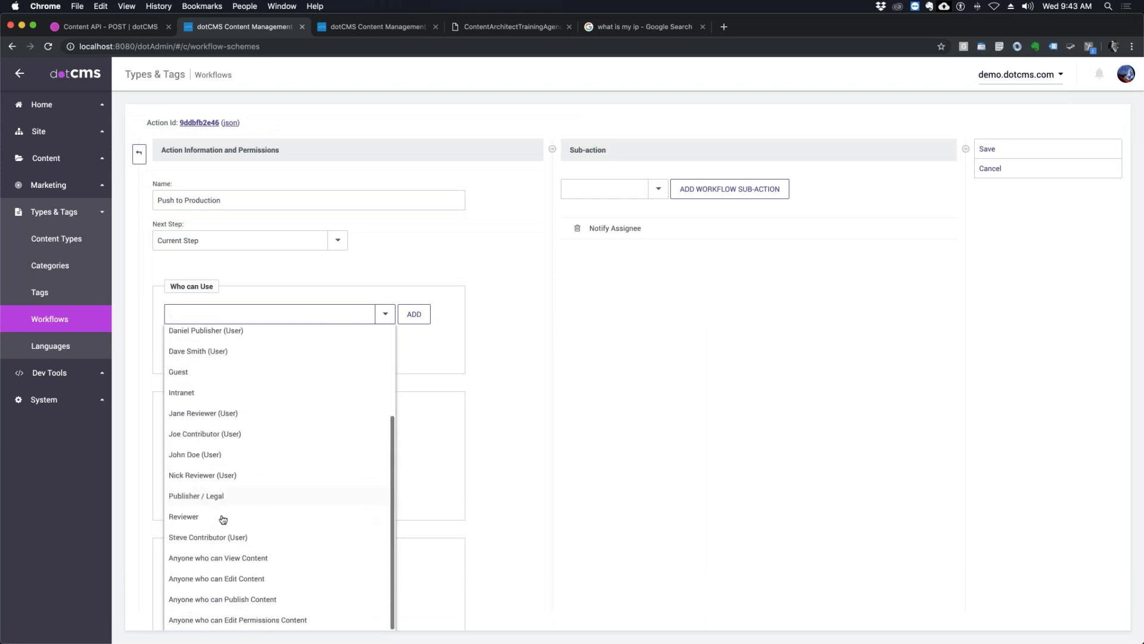
{"action": "left_click", "coordinate": [212, 498]}
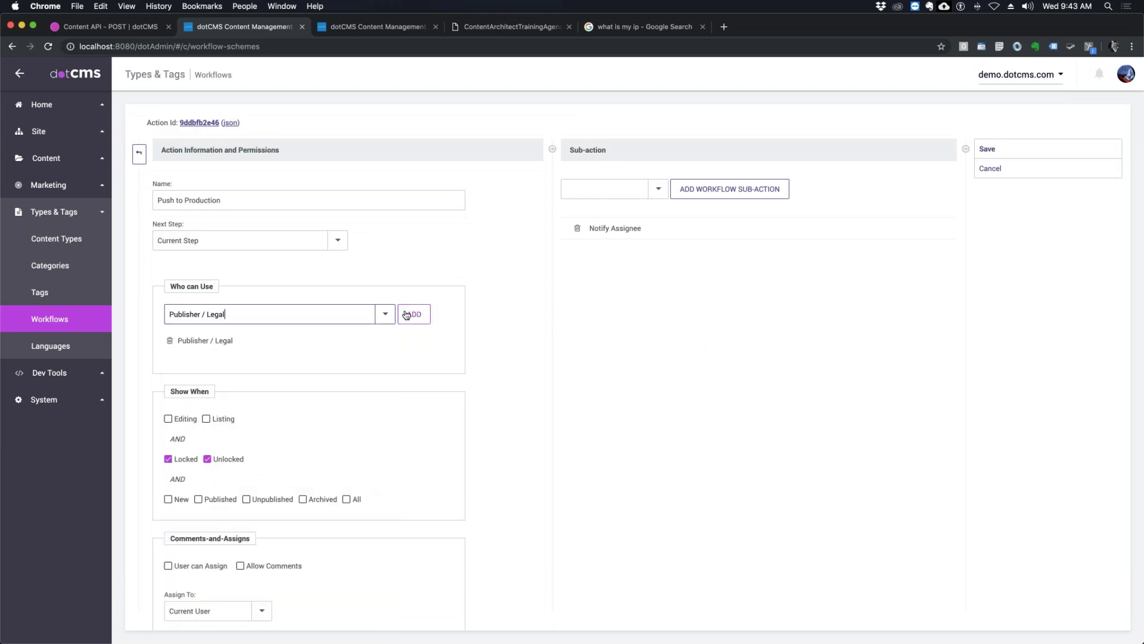
{"action": "left_click", "coordinate": [346, 499]}
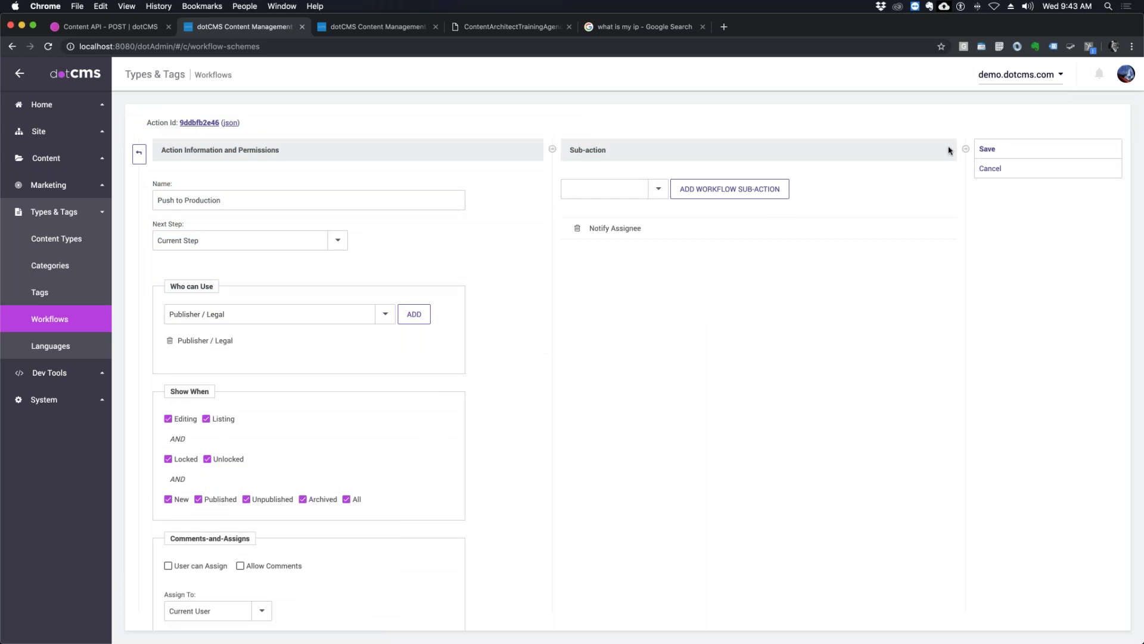
{"action": "left_click", "coordinate": [989, 149]}
- Add Save content and Push Now (environment Amazon Production) sub-actions
{"action": "left_click", "coordinate": [661, 185]}
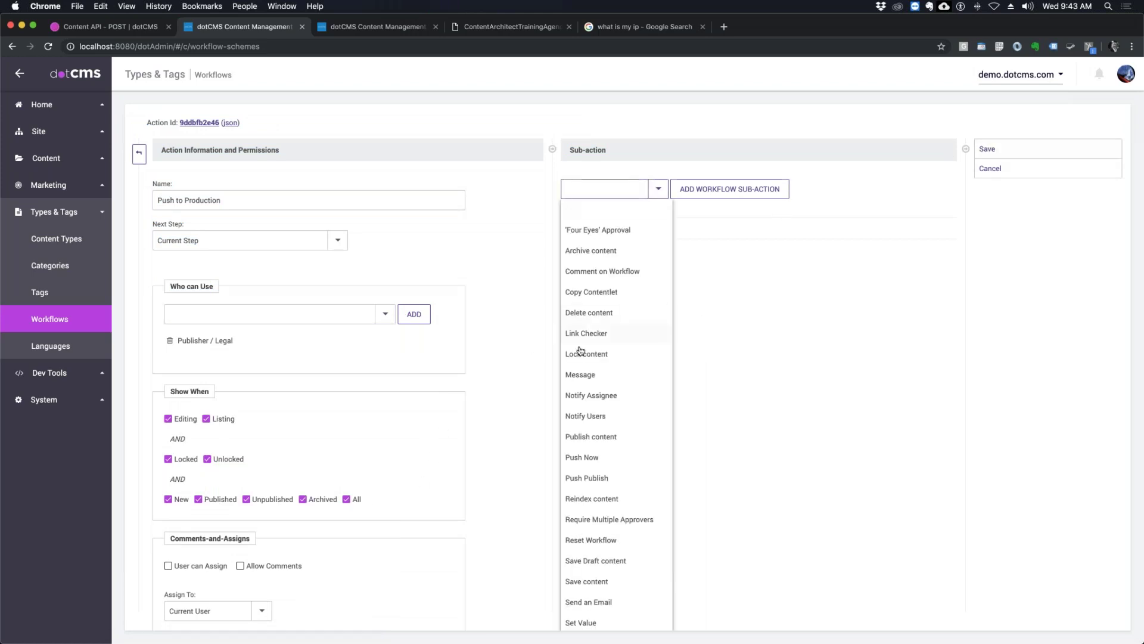
{"action": "scroll", "coordinate": [622, 411], "scroll_direction": "down", "scroll_amount": 2}
{"action": "scroll", "coordinate": [620, 429], "scroll_direction": "down", "scroll_amount": 3}
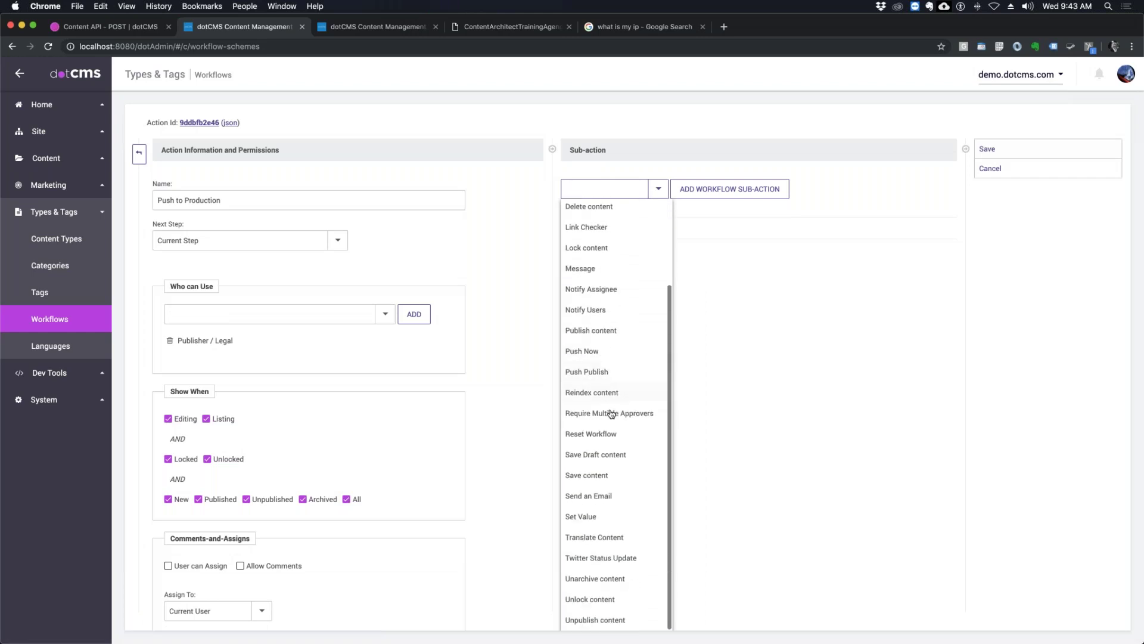
{"action": "left_click", "coordinate": [602, 479]}
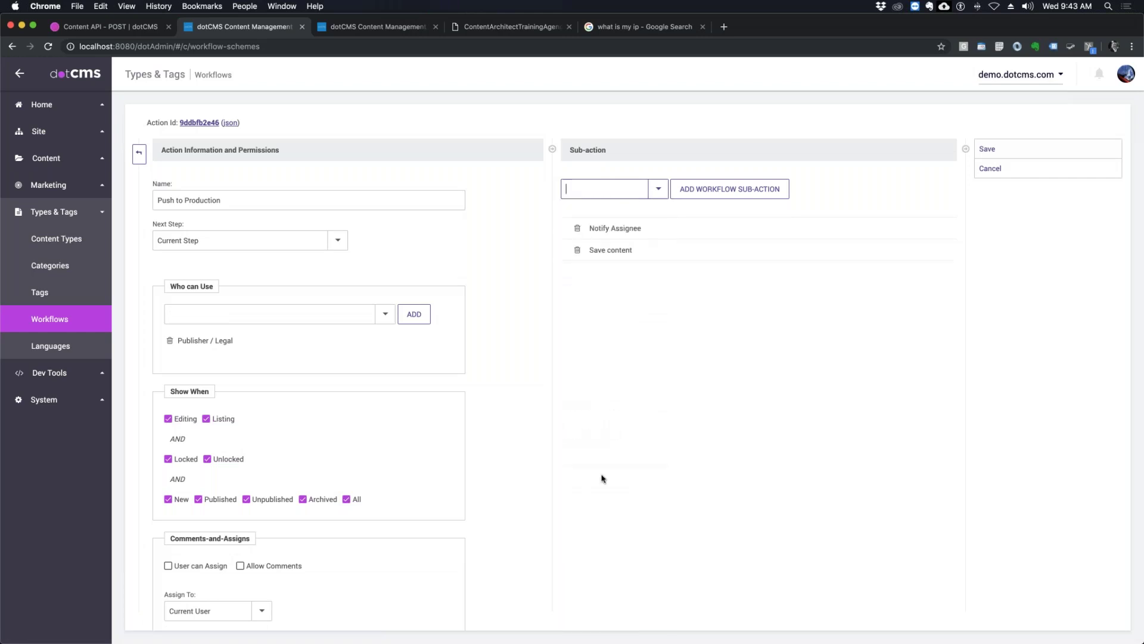
{"action": "left_click", "coordinate": [658, 189]}
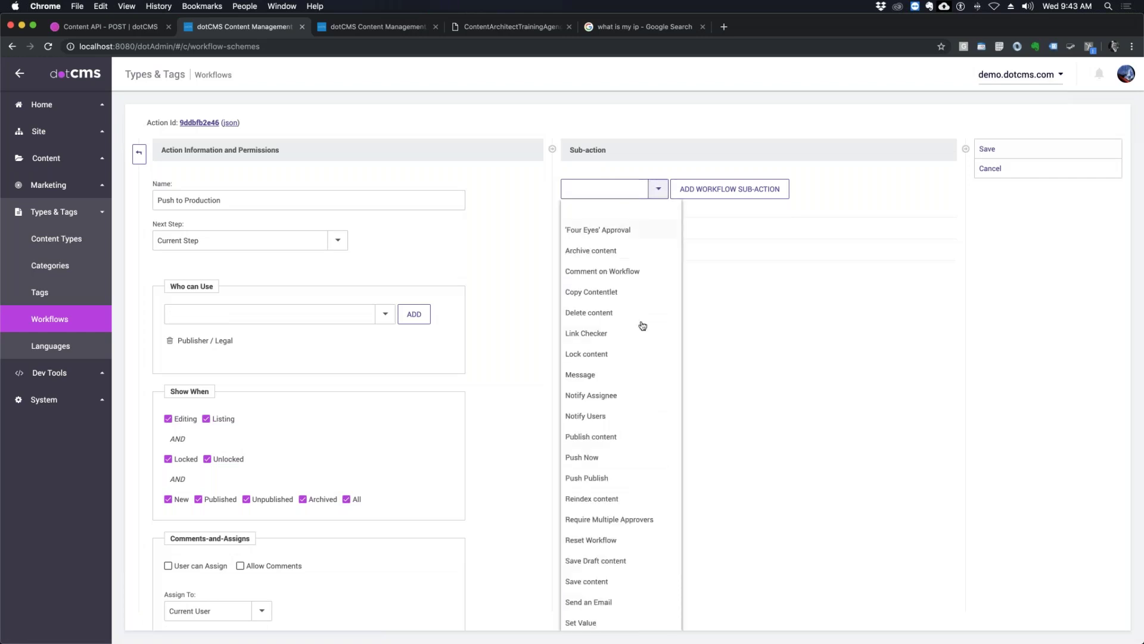
{"action": "left_click", "coordinate": [588, 458]}
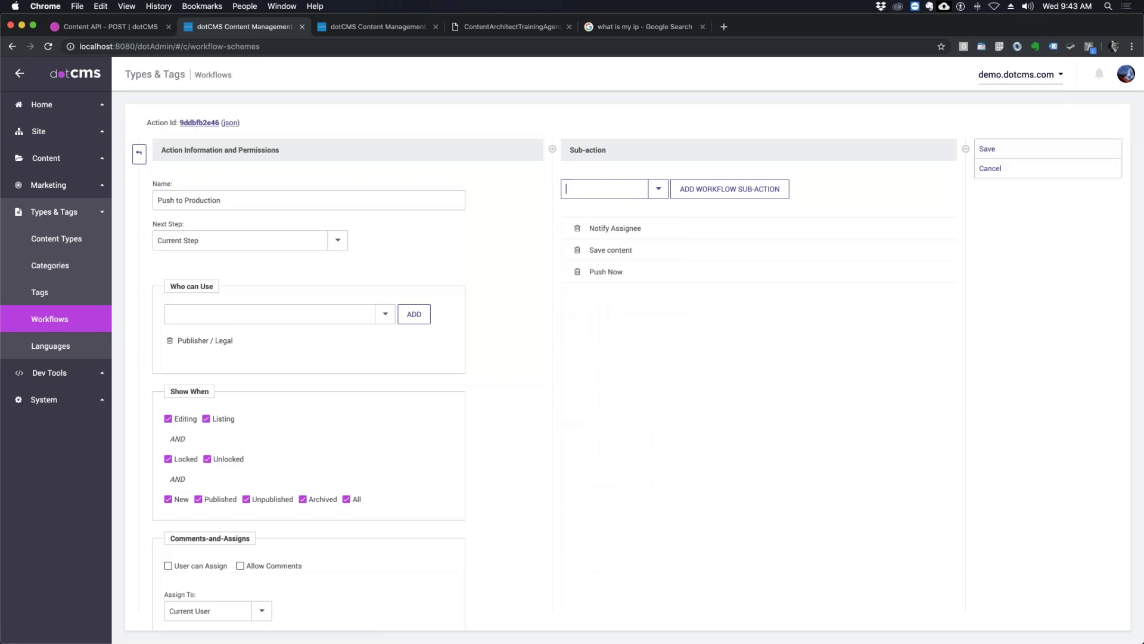
{"action": "type", "text": "Amazon Production"}
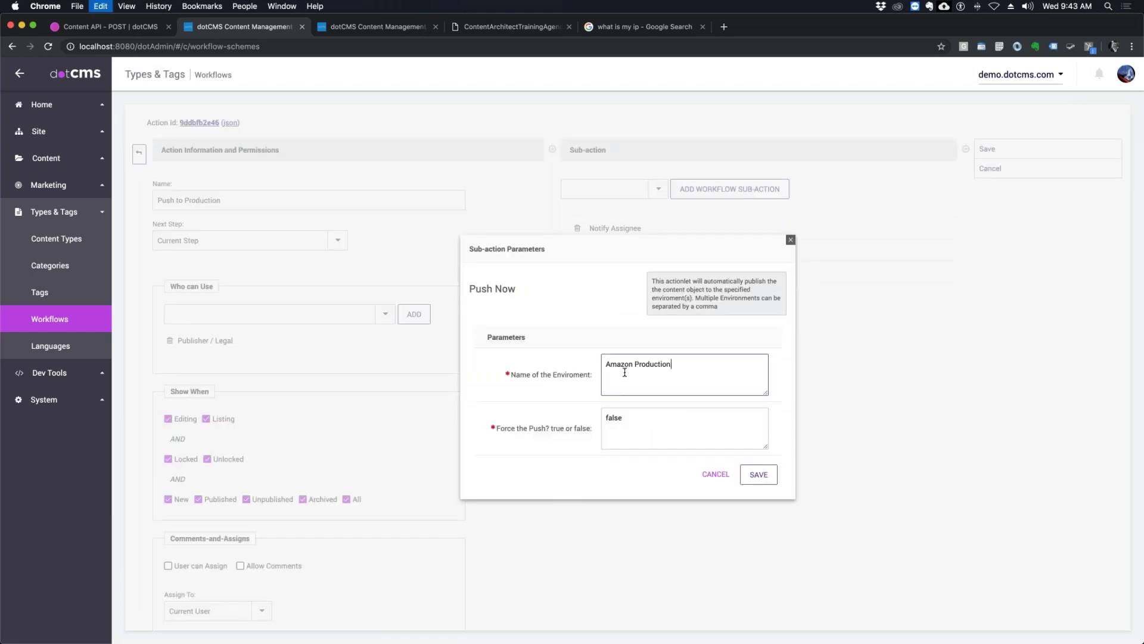
{"action": "left_click", "coordinate": [759, 475]}
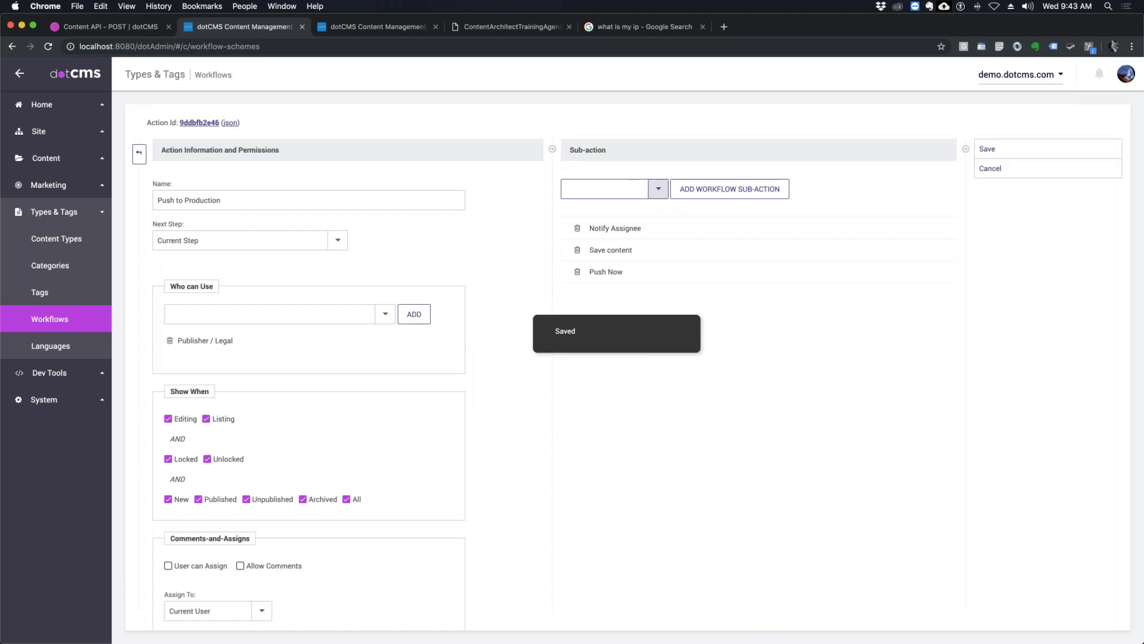
- Replace the Push Publish sub-action with Publish content
{"action": "left_click", "coordinate": [660, 189]}
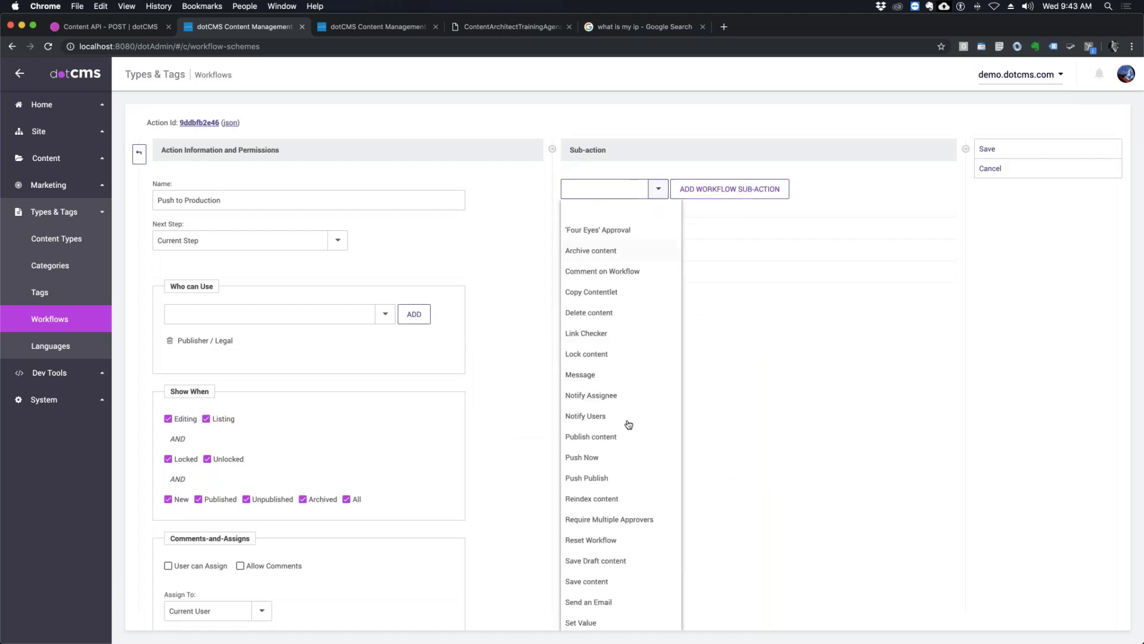
{"action": "left_click", "coordinate": [596, 479]}
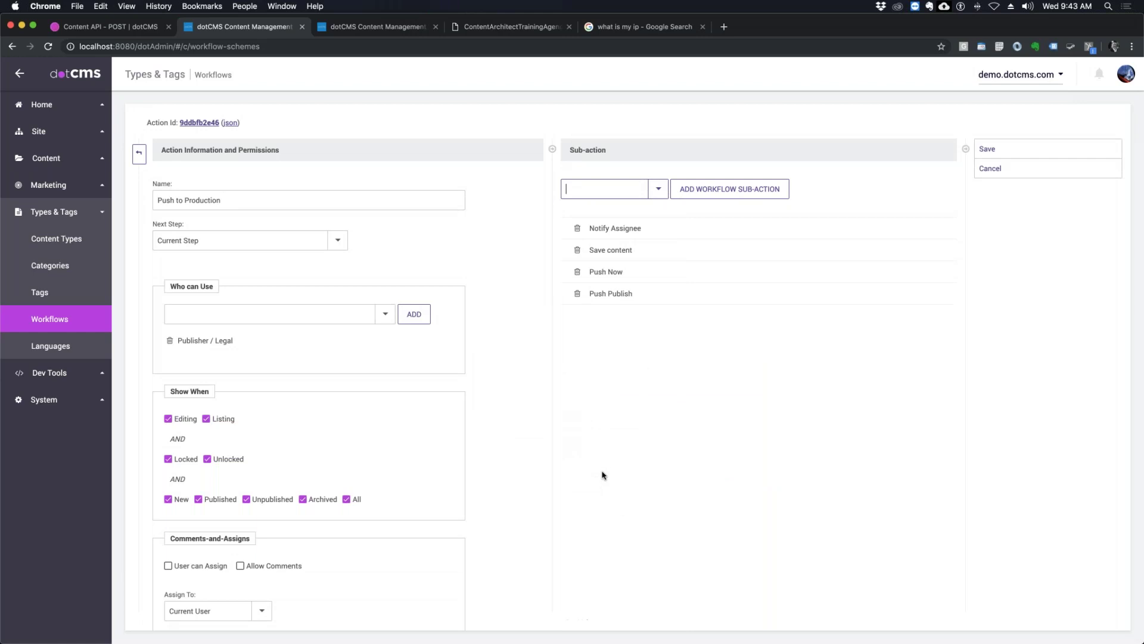
{"action": "left_click", "coordinate": [576, 293]}
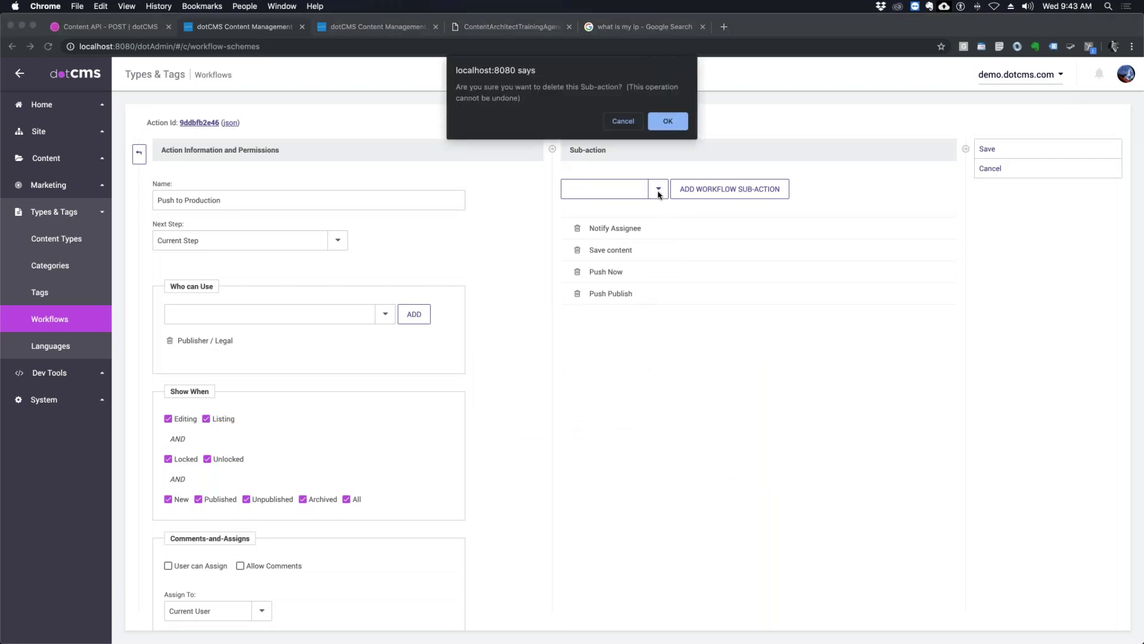
{"action": "left_click", "coordinate": [677, 125]}
{"action": "left_click", "coordinate": [659, 189]}
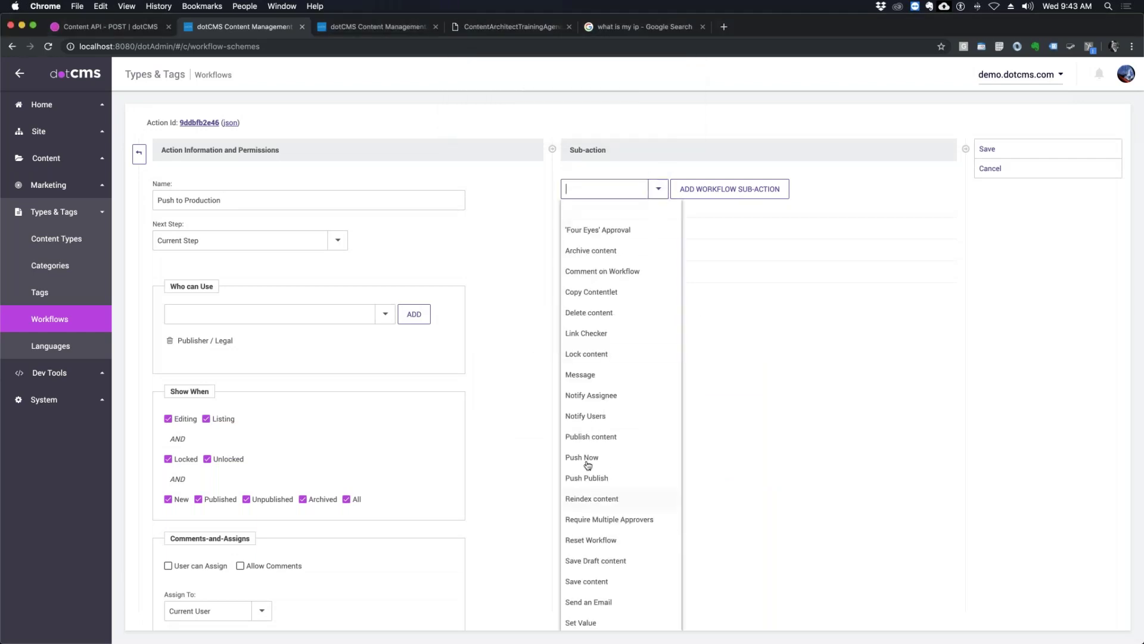
{"action": "left_click", "coordinate": [580, 438]}
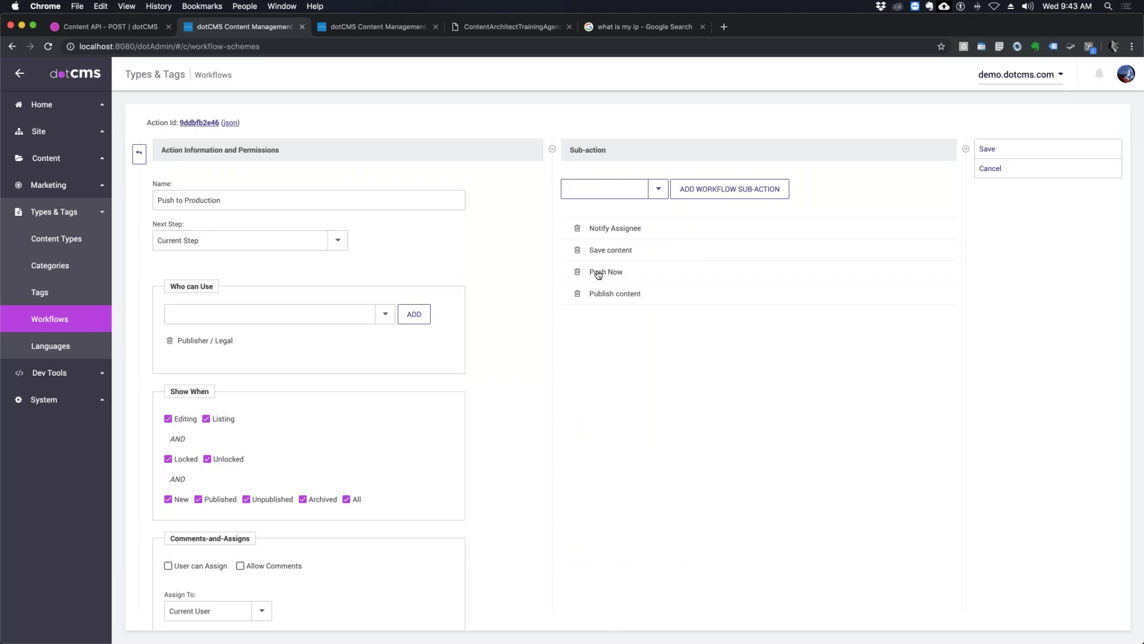
- Remove Notify Assignee, move Publish content above Push Now, and save the action
{"action": "left_click", "coordinate": [576, 229]}
{"action": "left_click", "coordinate": [668, 127]}
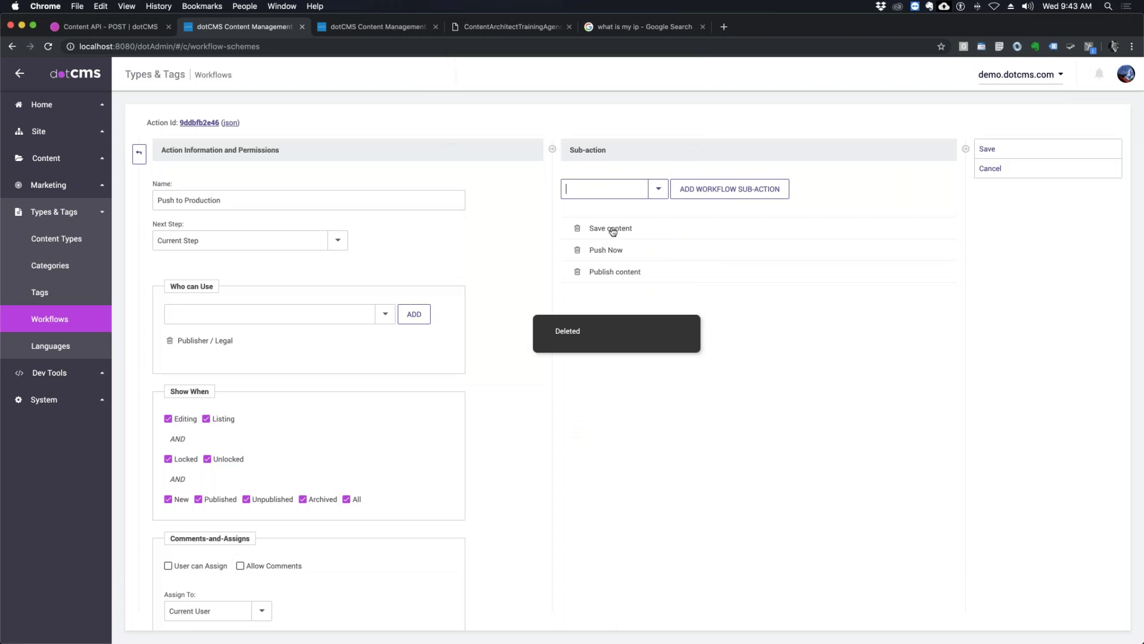
{"action": "mouse_move", "coordinate": [605, 273]}
{"action": "left_mouse_down"}
{"action": "mouse_move", "coordinate": [606, 235]}
{"action": "mouse_move", "coordinate": [611, 255]}
{"action": "left_mouse_up"}
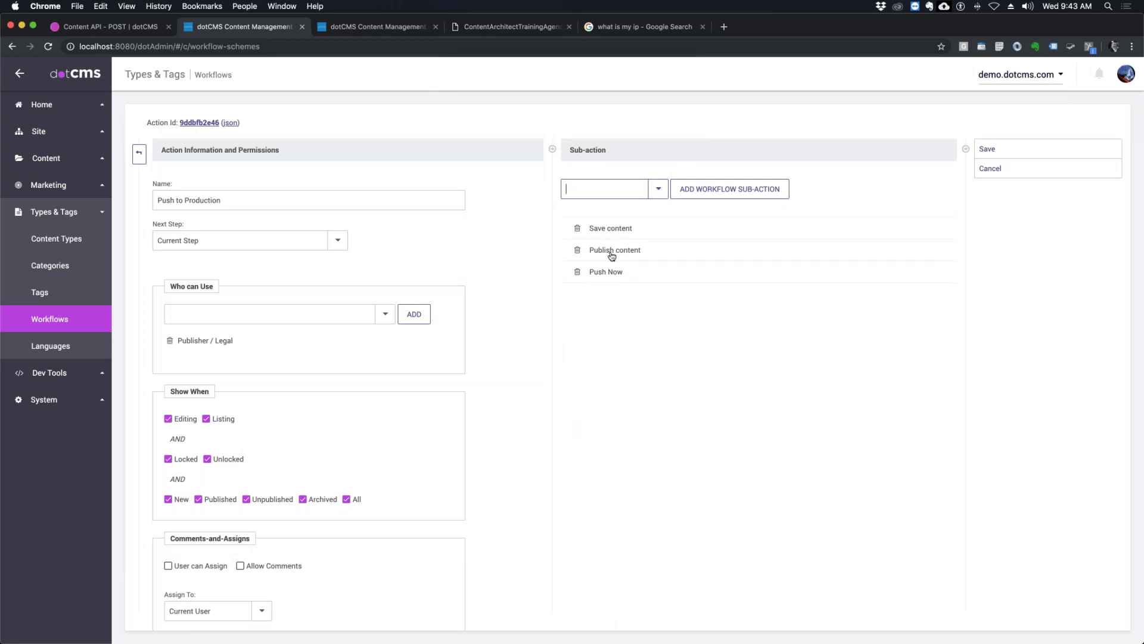
{"action": "left_click", "coordinate": [989, 151]}
{"action": "scroll", "coordinate": [415, 312], "scroll_direction": "down", "scroll_amount": 3}
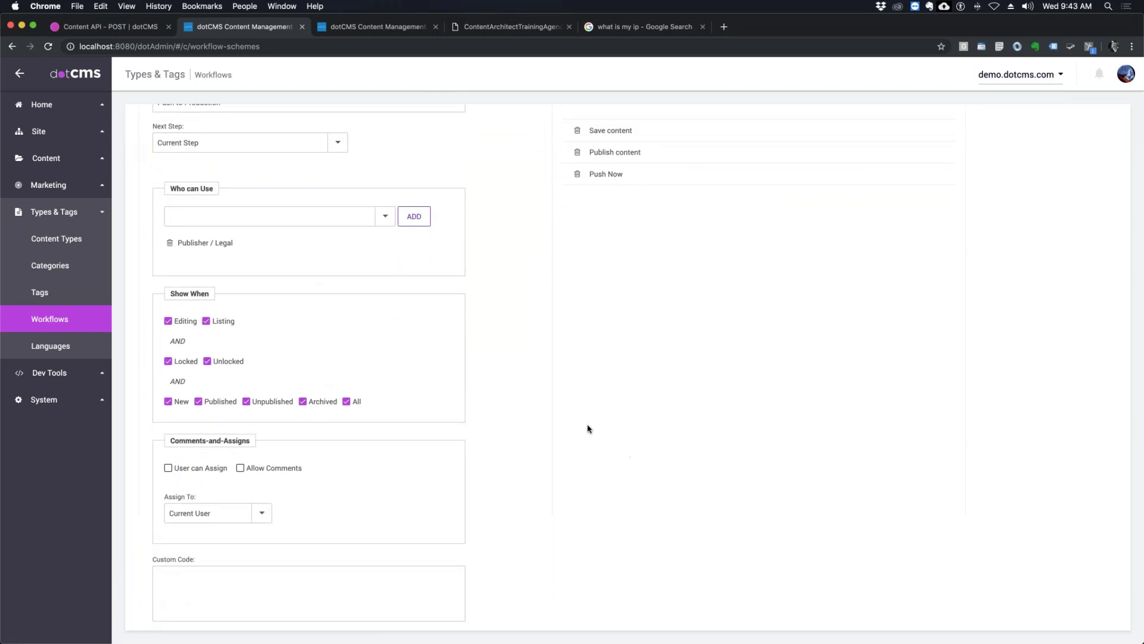
{"action": "scroll", "coordinate": [396, 301], "scroll_direction": "up", "scroll_amount": 3}
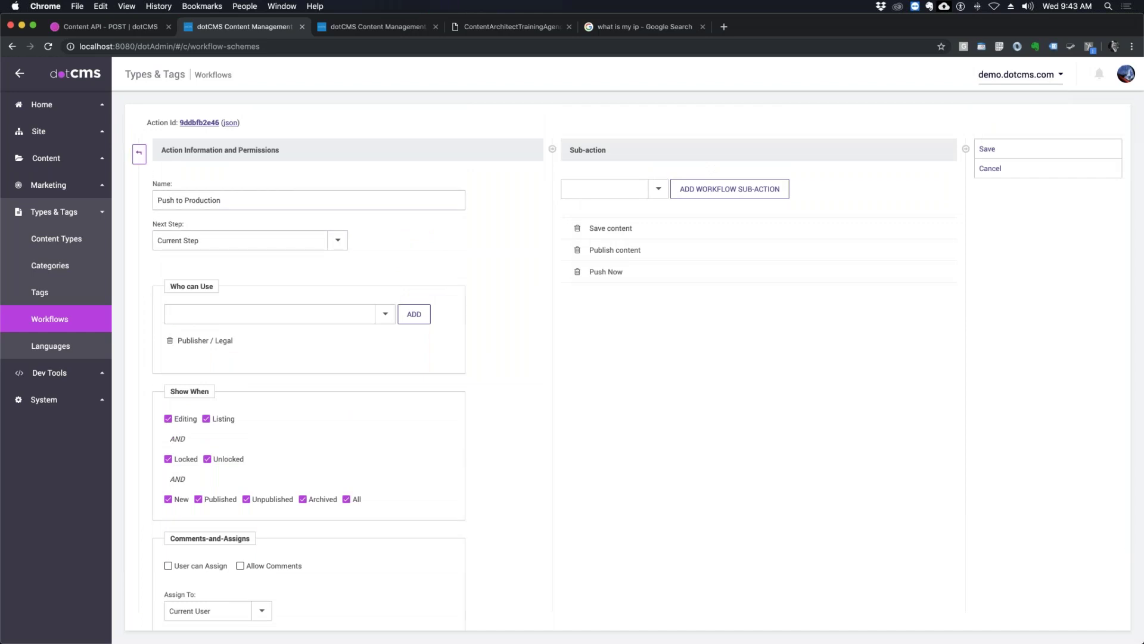
- Move Push to Production to the end of the Editing step and add it to Published
{"action": "left_click", "coordinate": [139, 154]}
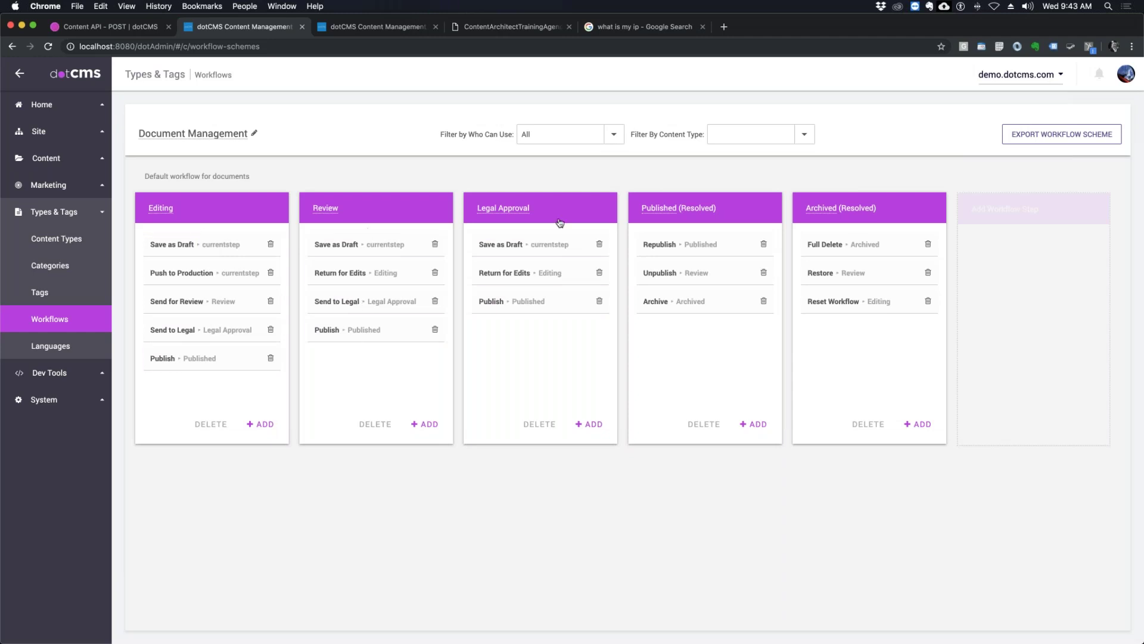
{"action": "left_click_drag", "start_coordinate": [198, 360], "coordinate": [185, 379]}
{"action": "left_click_drag", "start_coordinate": [199, 276], "coordinate": [540, 391]}
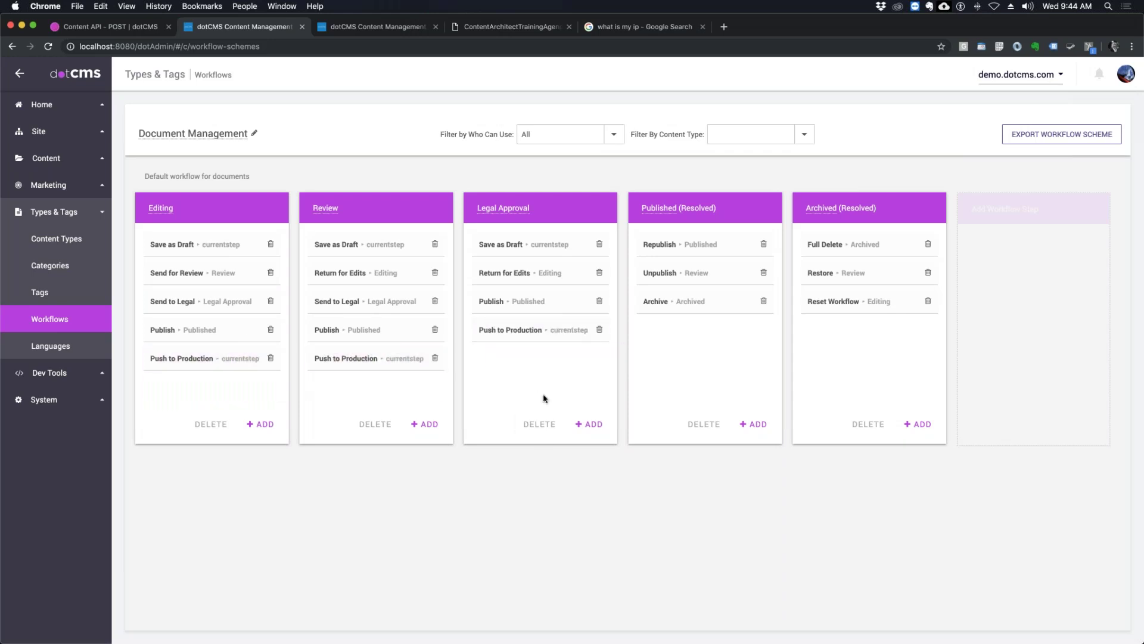
{"action": "left_click_drag", "start_coordinate": [526, 329], "coordinate": [662, 334]}
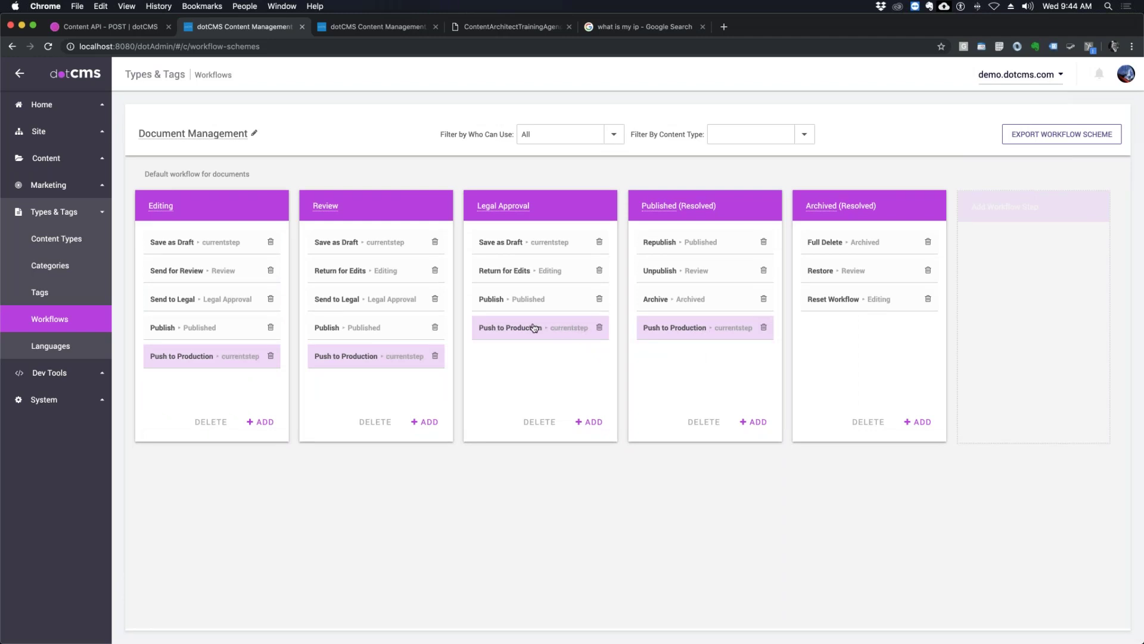
{"action": "left_click", "coordinate": [536, 327]}
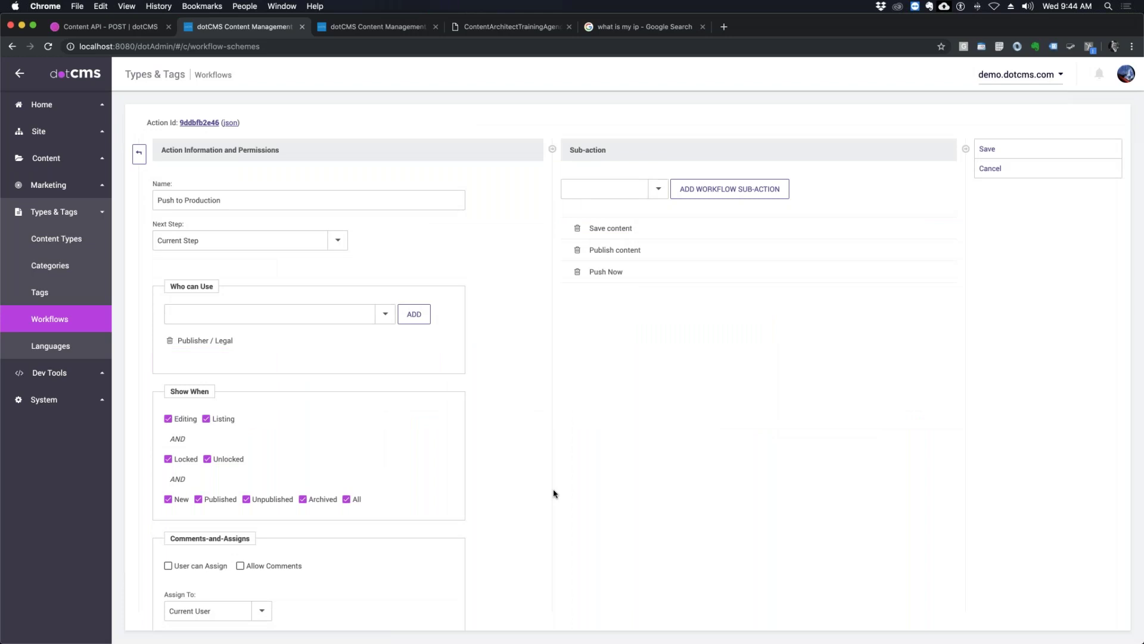
{"action": "left_click", "coordinate": [1013, 170]}
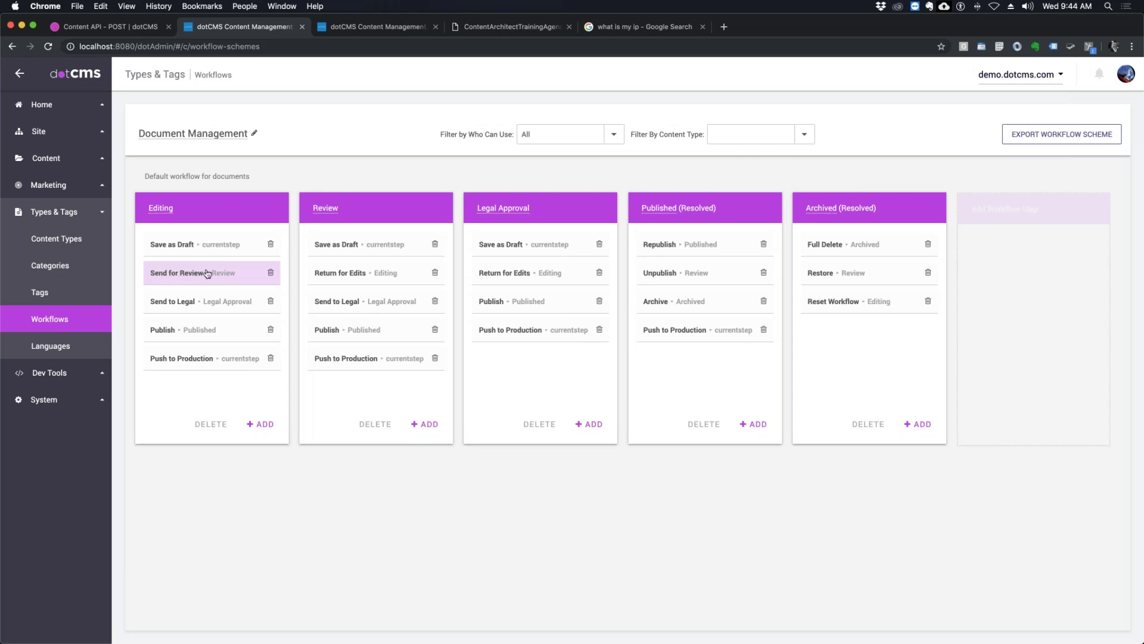
- In the Send for Review action, review the Link Checker parameters and delete the Send an Email sub-action
{"action": "left_click", "coordinate": [193, 273]}
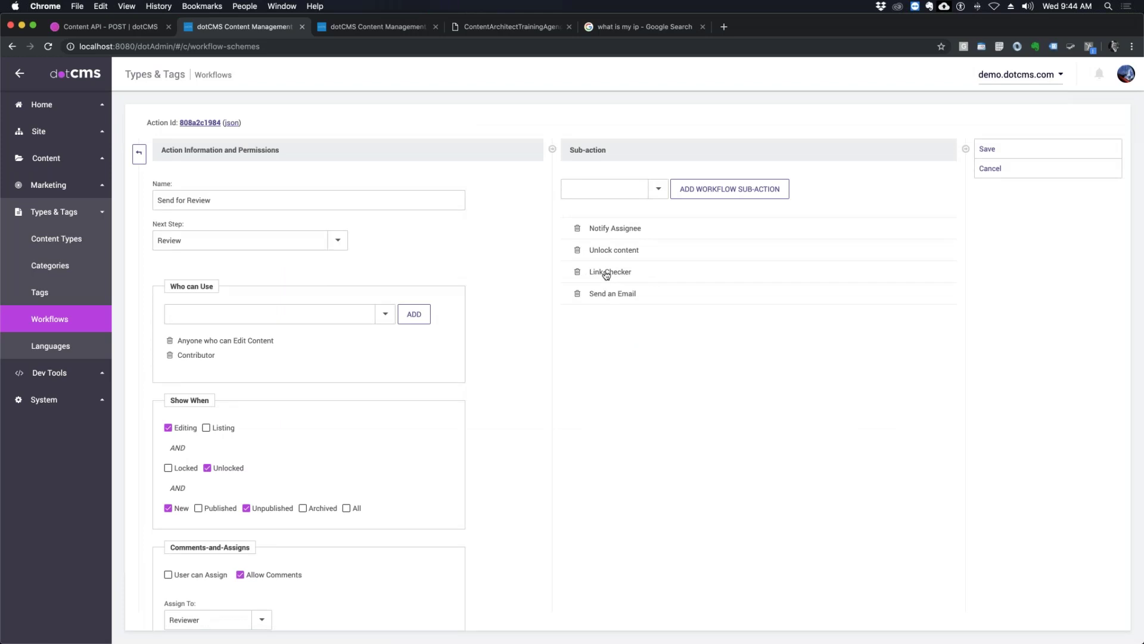
{"action": "left_click", "coordinate": [628, 272]}
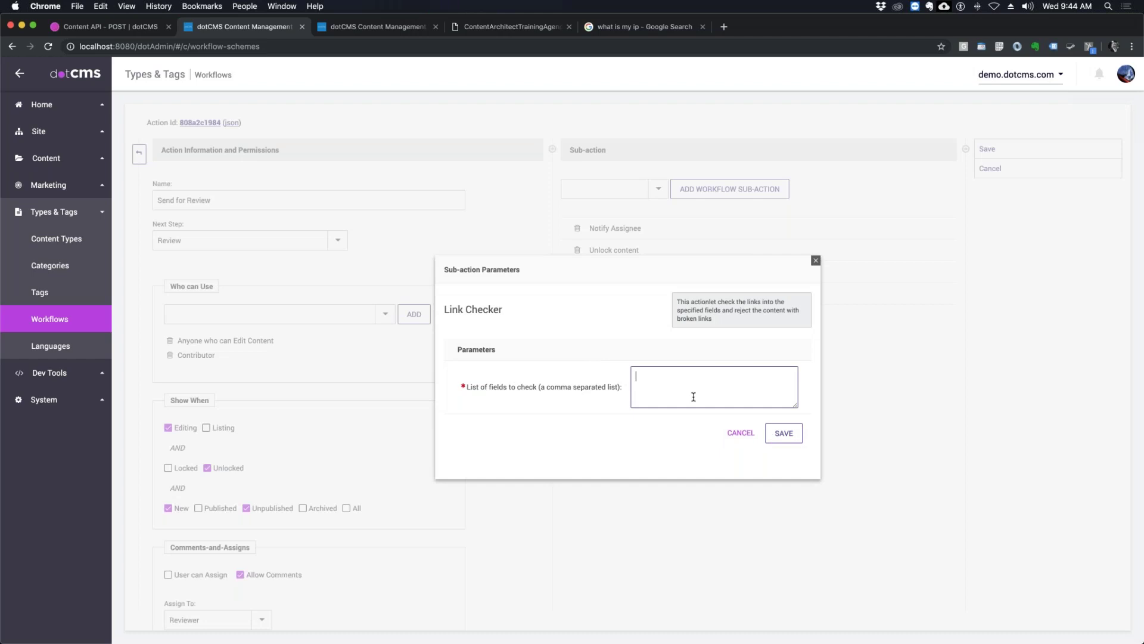
{"action": "left_click", "coordinate": [741, 432]}
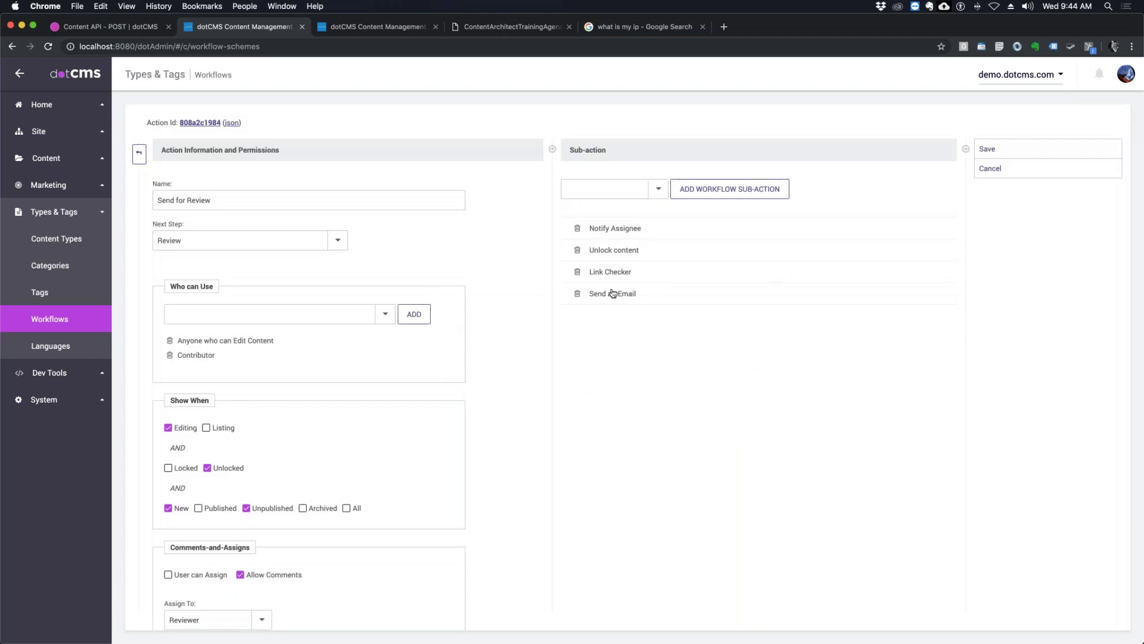
{"action": "left_click", "coordinate": [577, 293]}
{"action": "left_click", "coordinate": [671, 123]}
- Try adding a 'Four Eyes' Approval sub-action, inspect its parameters, then delete it
{"action": "left_click", "coordinate": [660, 192]}
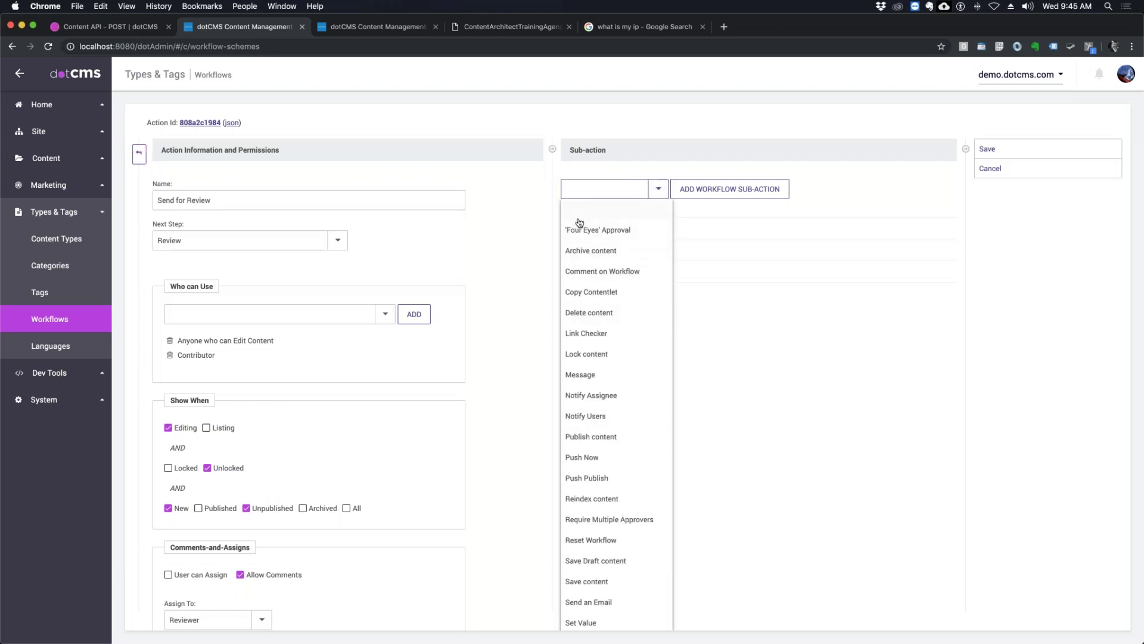
{"action": "left_click", "coordinate": [602, 231]}
{"action": "left_click", "coordinate": [620, 295]}
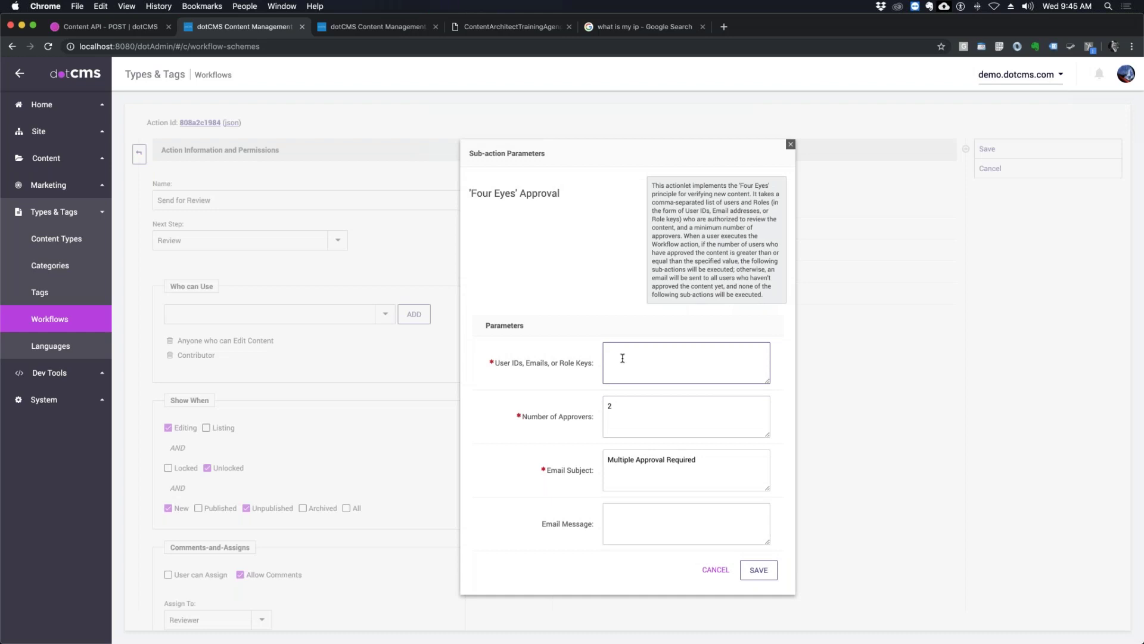
{"action": "double_click", "coordinate": [635, 411]}
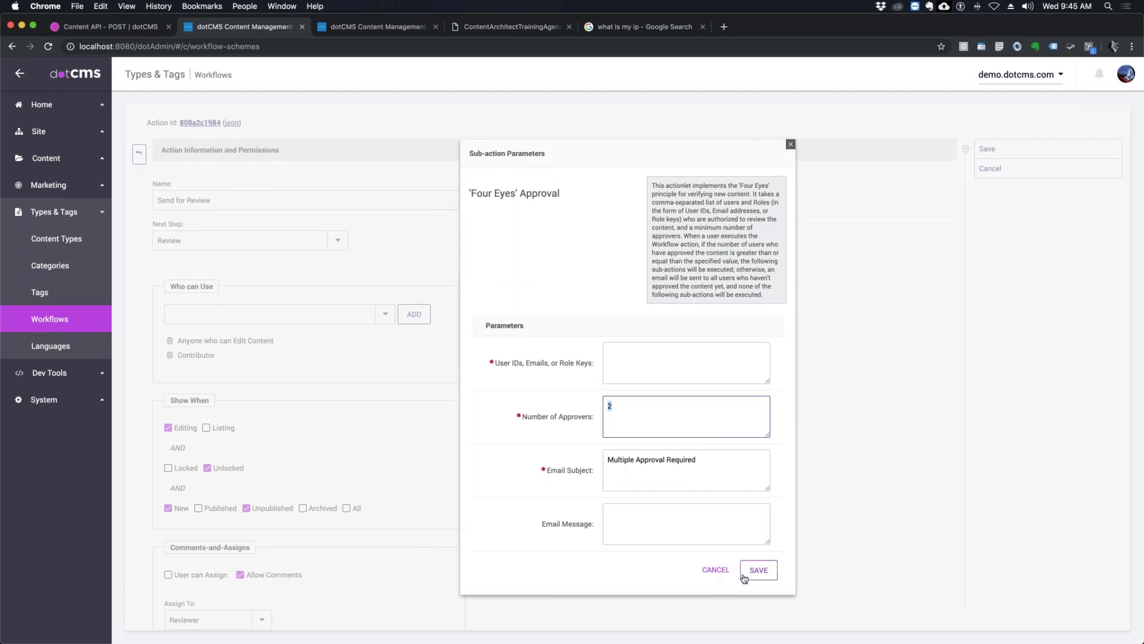
{"action": "left_click", "coordinate": [663, 527]}
{"action": "left_click", "coordinate": [717, 571]}
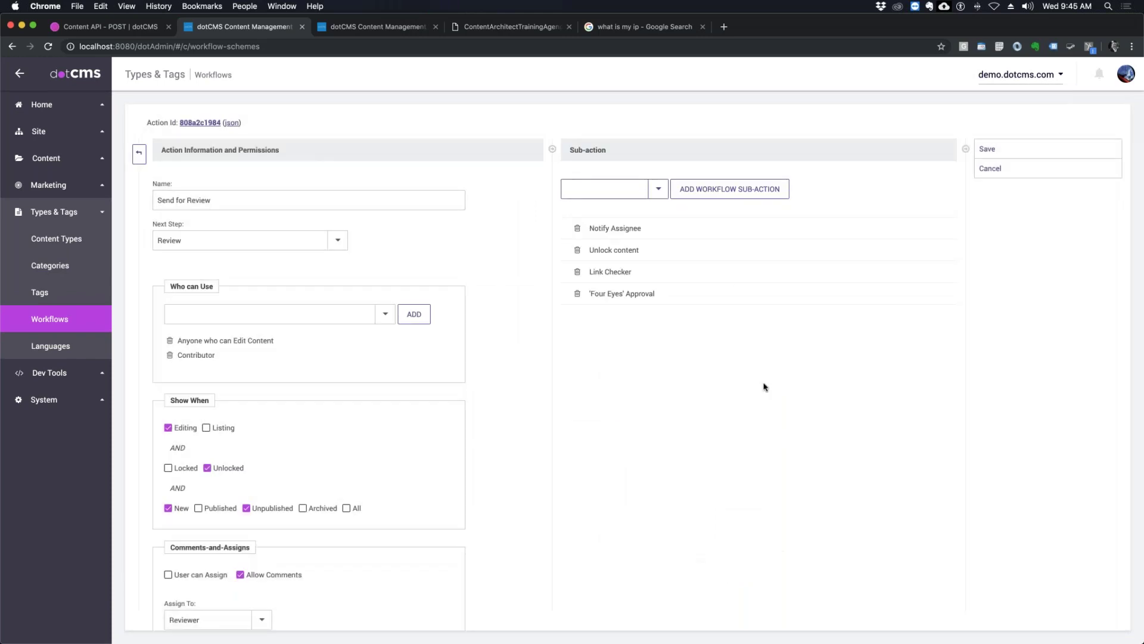
{"action": "left_click", "coordinate": [577, 293]}
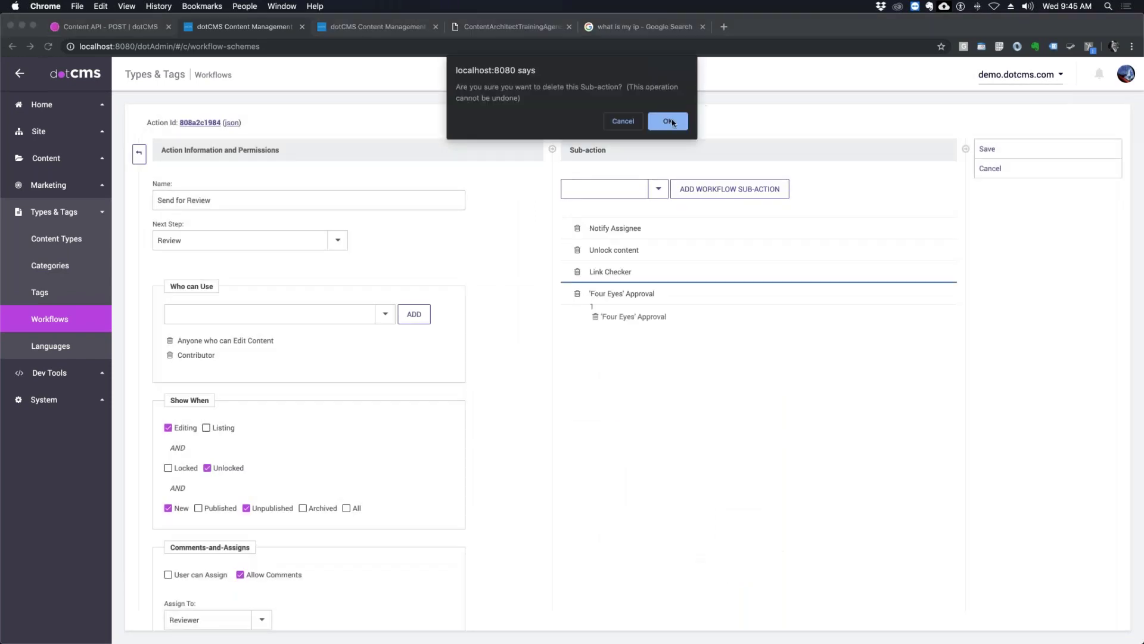
{"action": "left_click", "coordinate": [681, 117]}
- Add a Translate Content sub-action, inspect its parameters, then delete it
{"action": "left_click", "coordinate": [658, 189]}
{"action": "scroll", "coordinate": [620, 466], "scroll_direction": "down", "scroll_amount": 3}
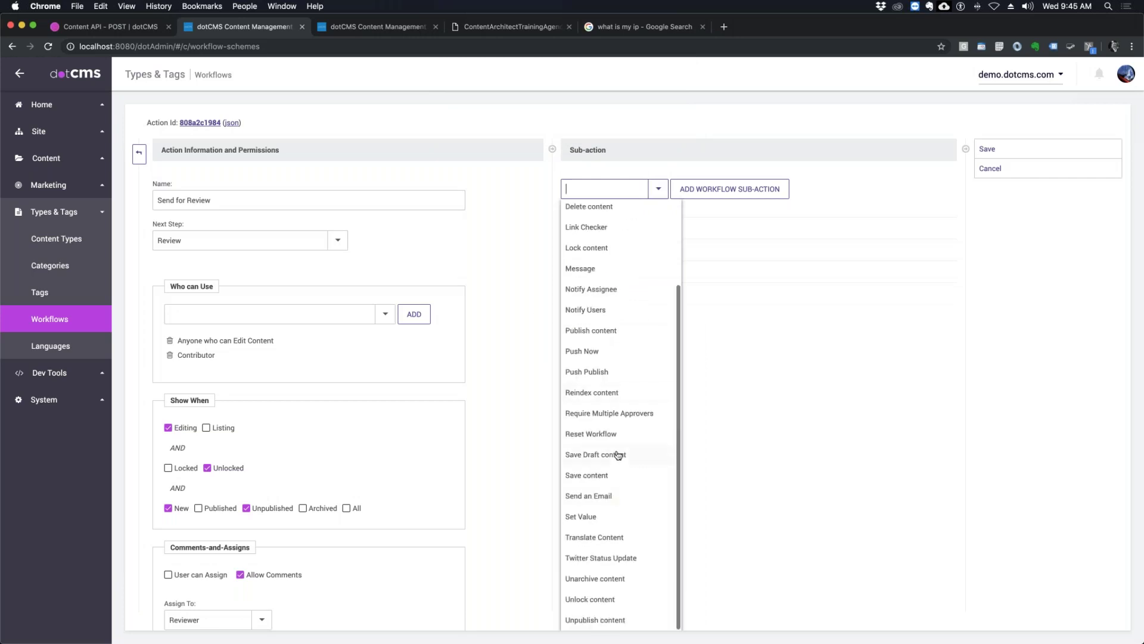
{"action": "left_click", "coordinate": [598, 537]}
{"action": "left_click", "coordinate": [636, 298]}
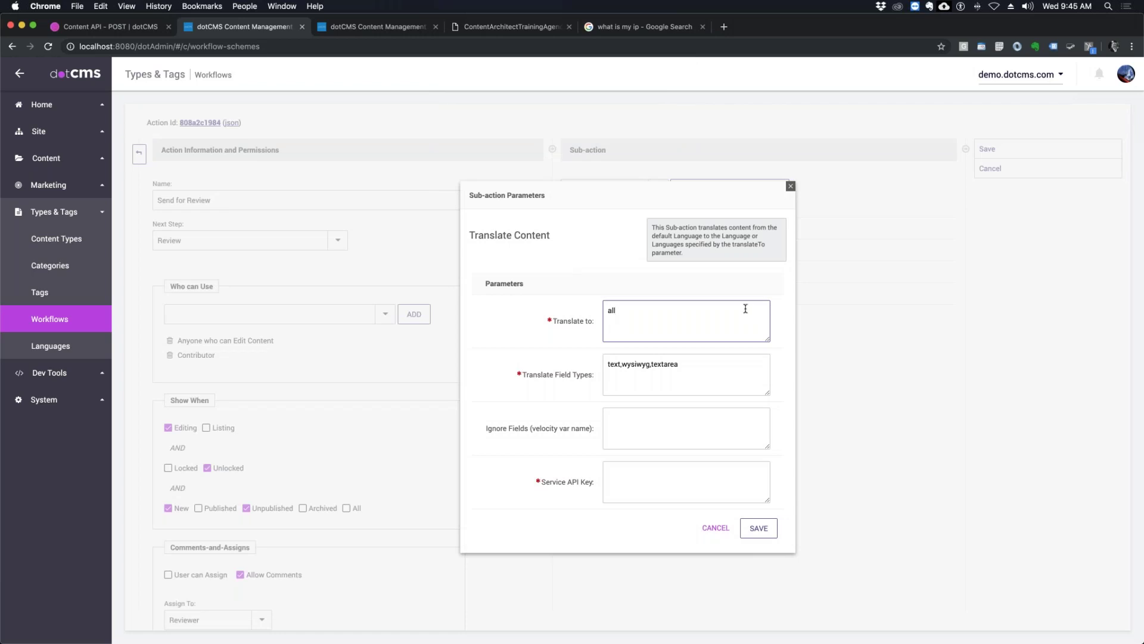
{"action": "left_click", "coordinate": [639, 484]}
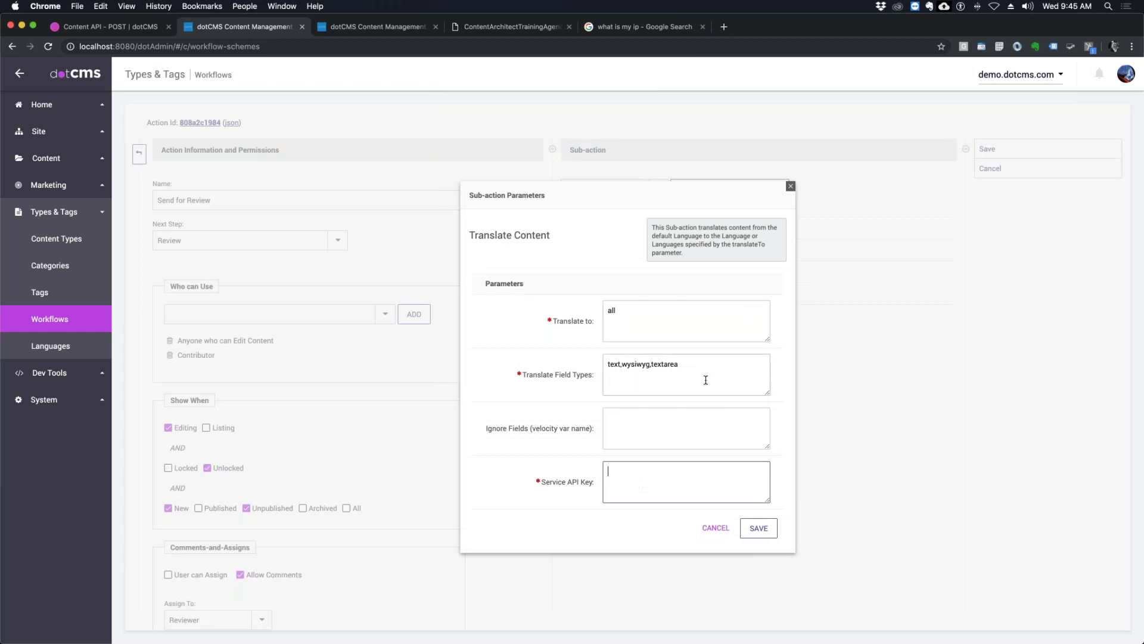
{"action": "left_click", "coordinate": [791, 186]}
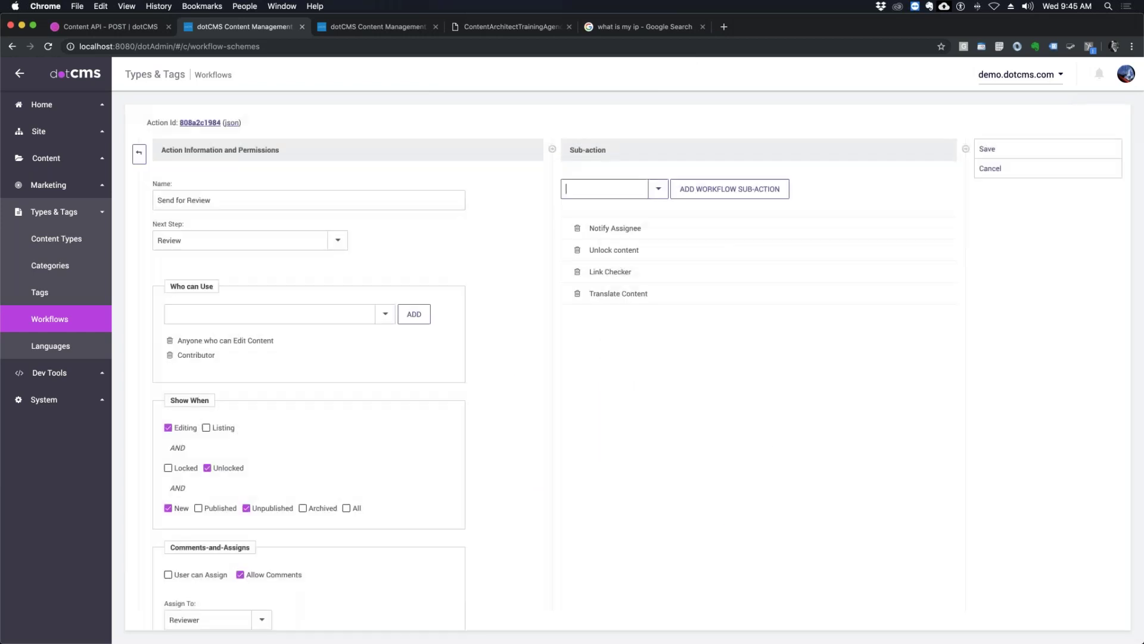
{"action": "left_click", "coordinate": [577, 293]}
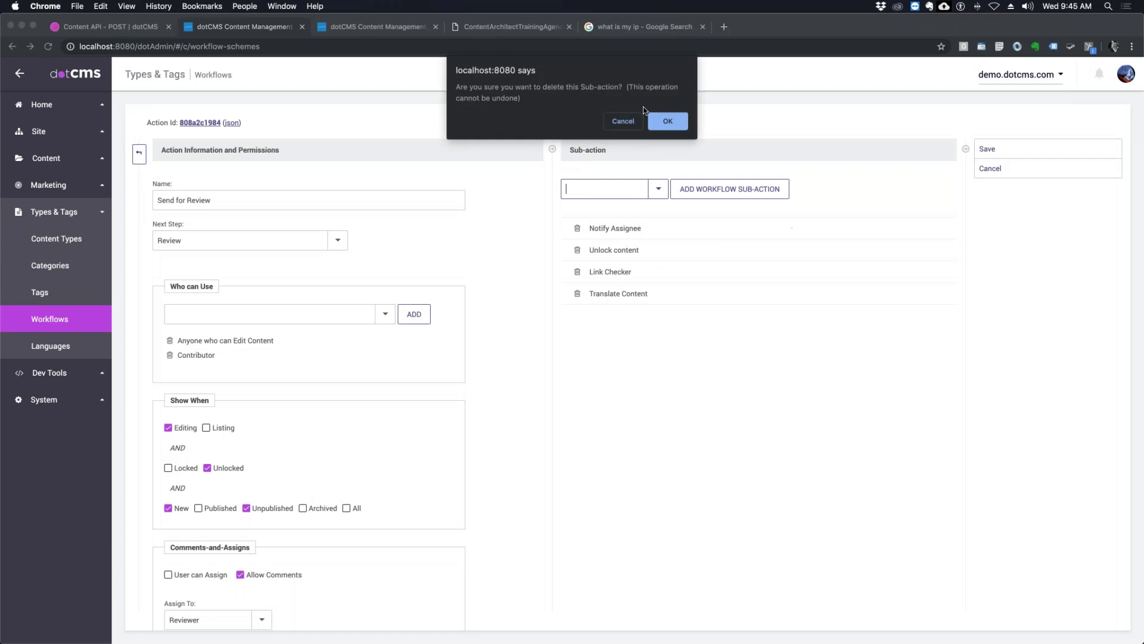
{"action": "left_click", "coordinate": [662, 122]}
- Save Send for Review without any new sub-action and return to the workflow board
{"action": "left_click", "coordinate": [659, 189]}
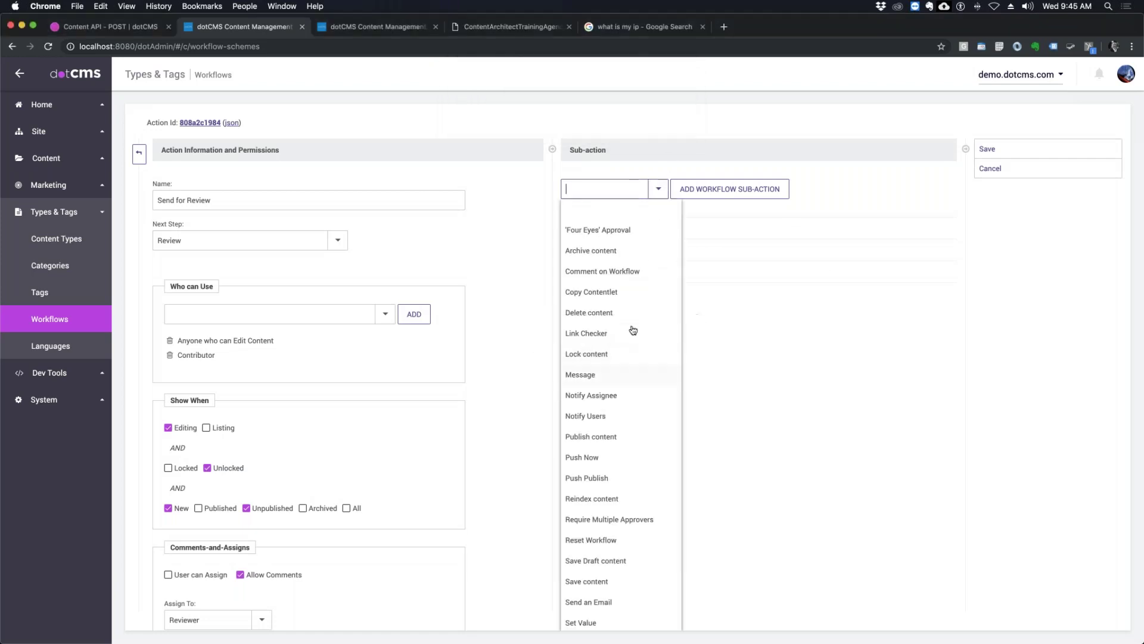
{"action": "scroll", "coordinate": [640, 396], "scroll_direction": "down", "scroll_amount": 3}
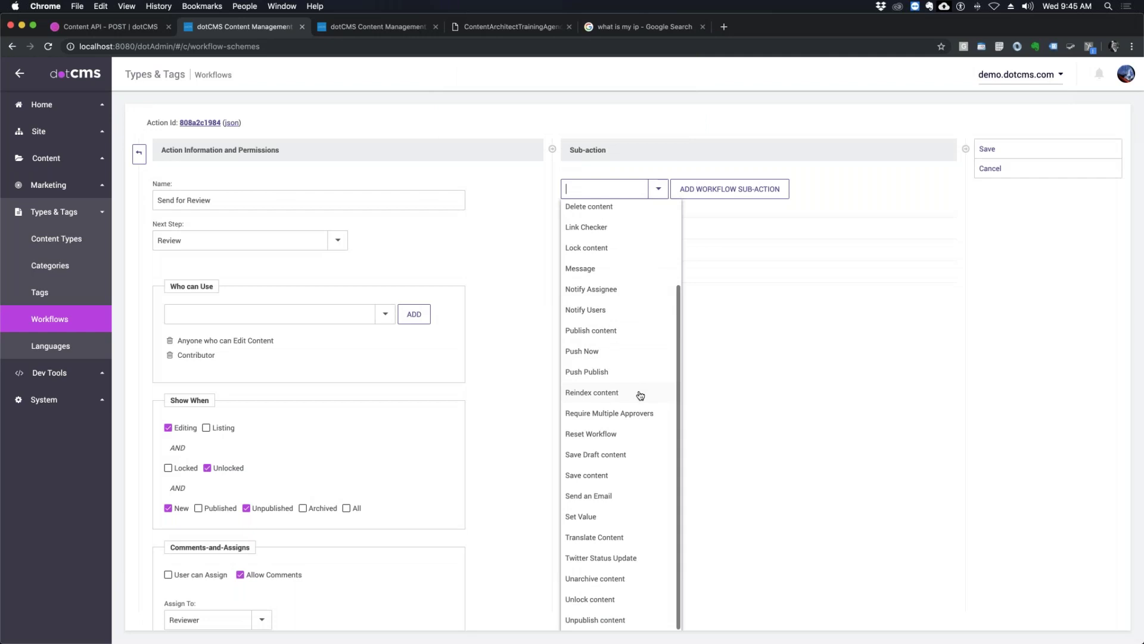
{"action": "scroll", "coordinate": [640, 390], "scroll_direction": "up", "scroll_amount": 4}
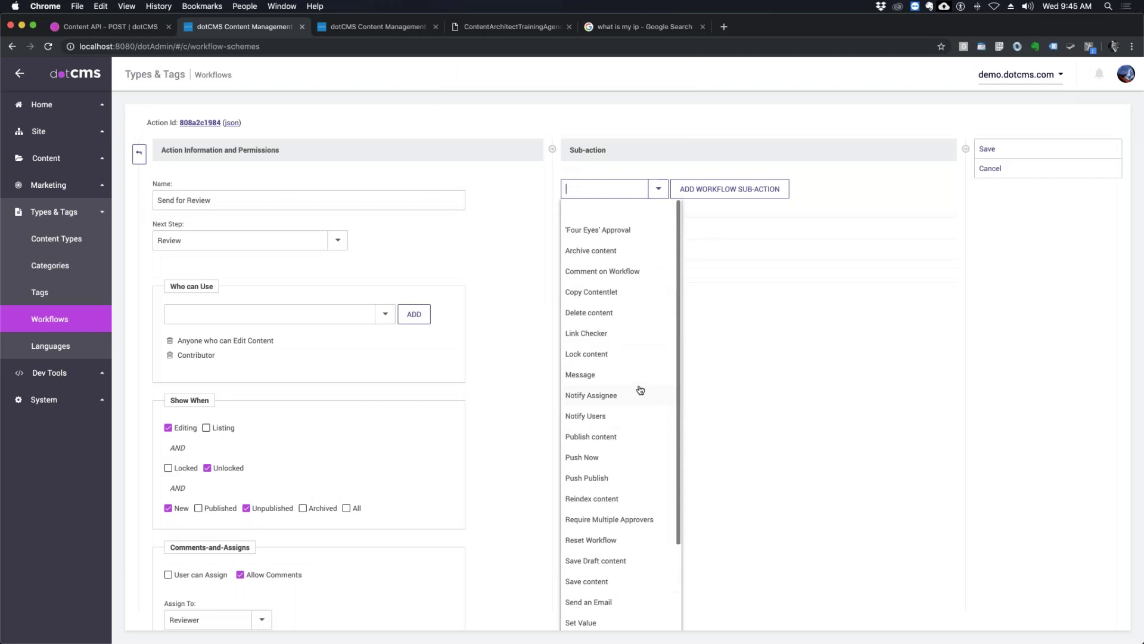
{"action": "left_click", "coordinate": [720, 158]}
{"action": "left_click", "coordinate": [992, 149]}
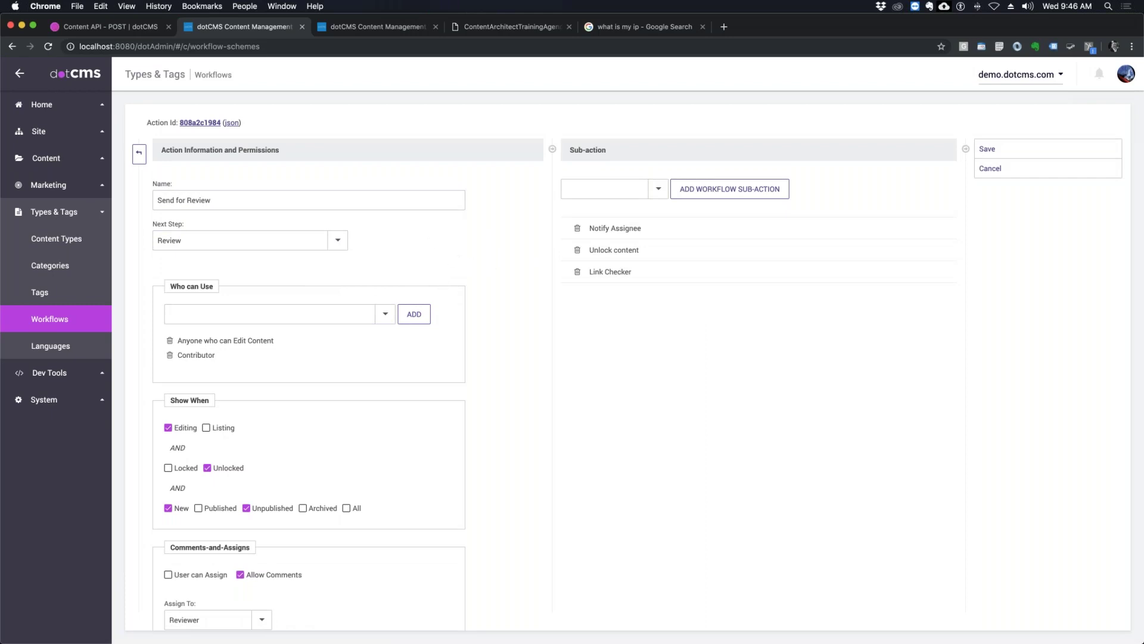
{"action": "left_click", "coordinate": [139, 153]}
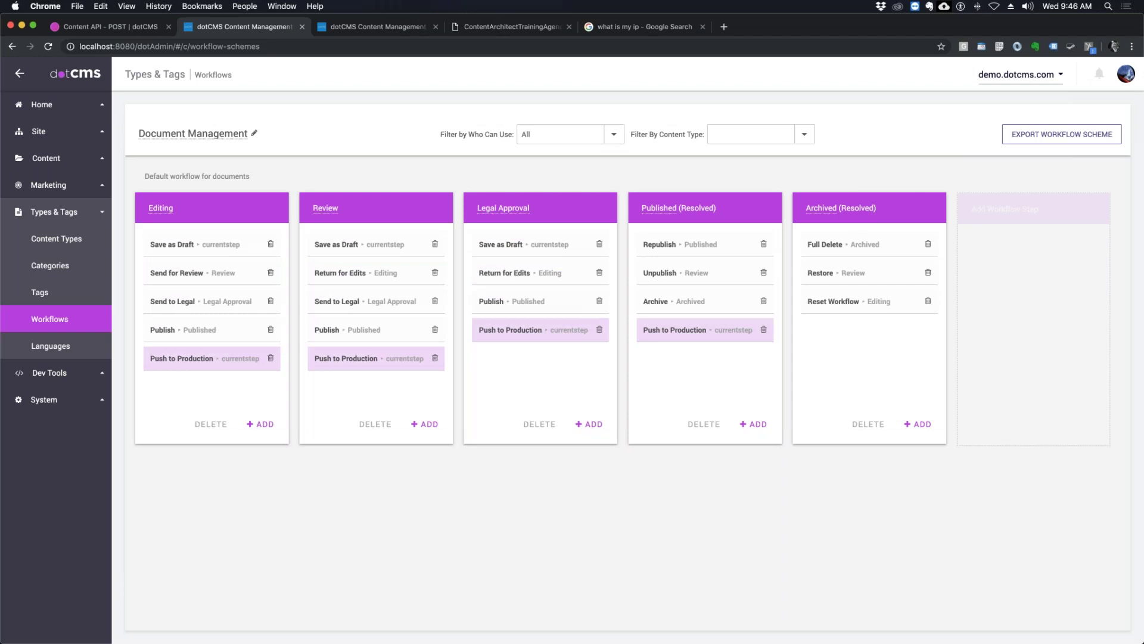
- Cancel a Login As attempt, then search Content Types for 'Do' and open Document
{"action": "left_click", "coordinate": [1126, 73]}
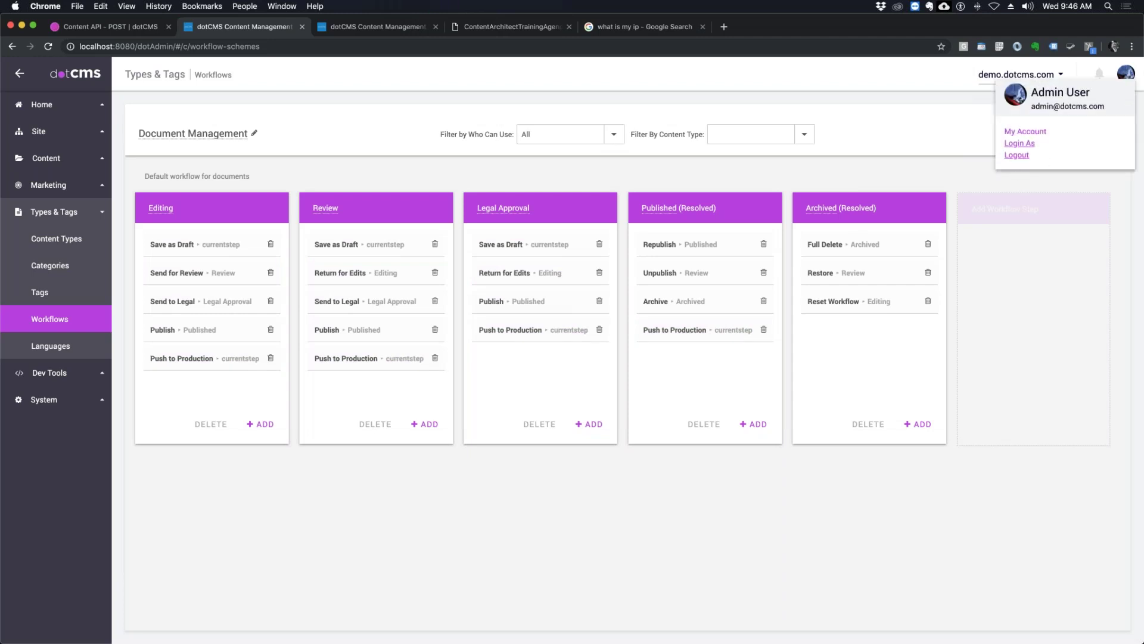
{"action": "left_click", "coordinate": [1028, 144]}
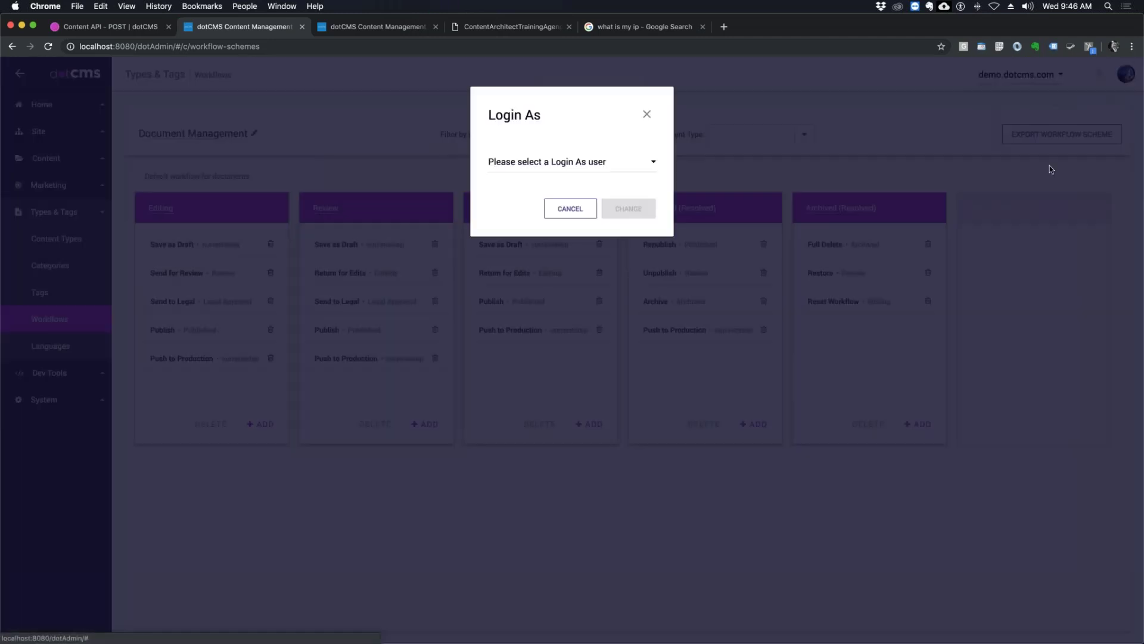
{"action": "left_click", "coordinate": [567, 207]}
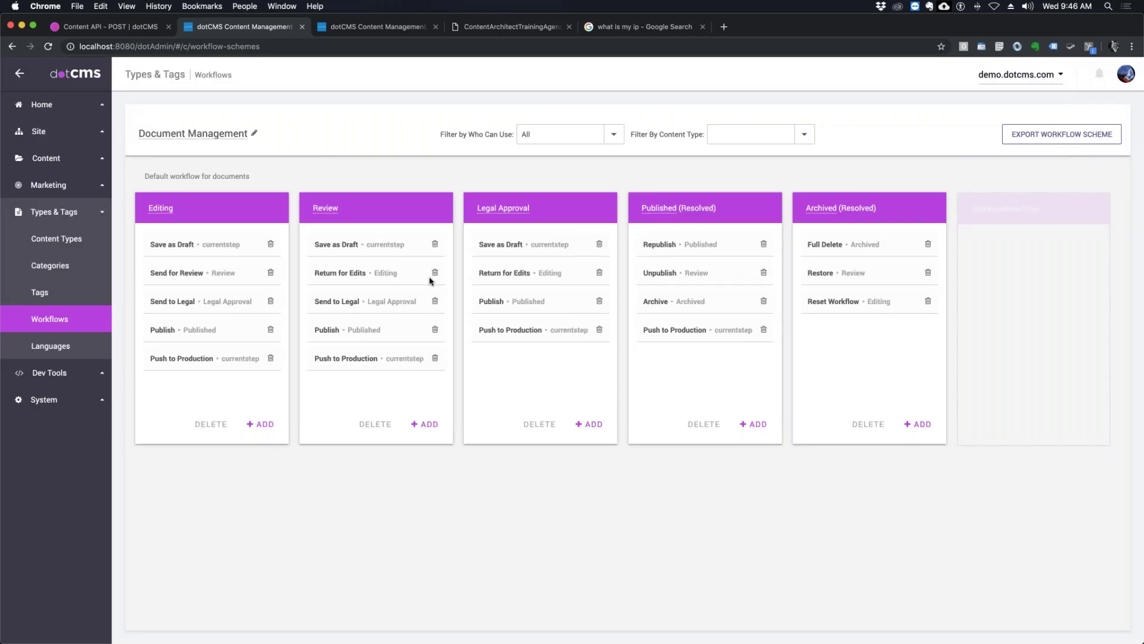
{"action": "left_click", "coordinate": [62, 238]}
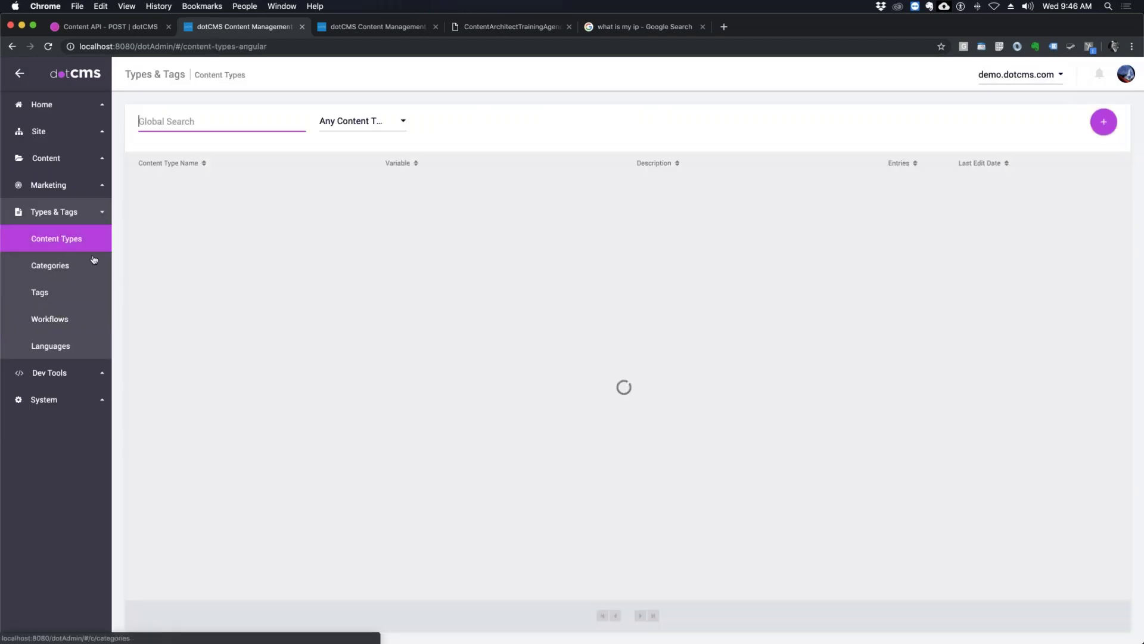
{"action": "scroll", "coordinate": [204, 347], "scroll_direction": "down", "scroll_amount": 1}
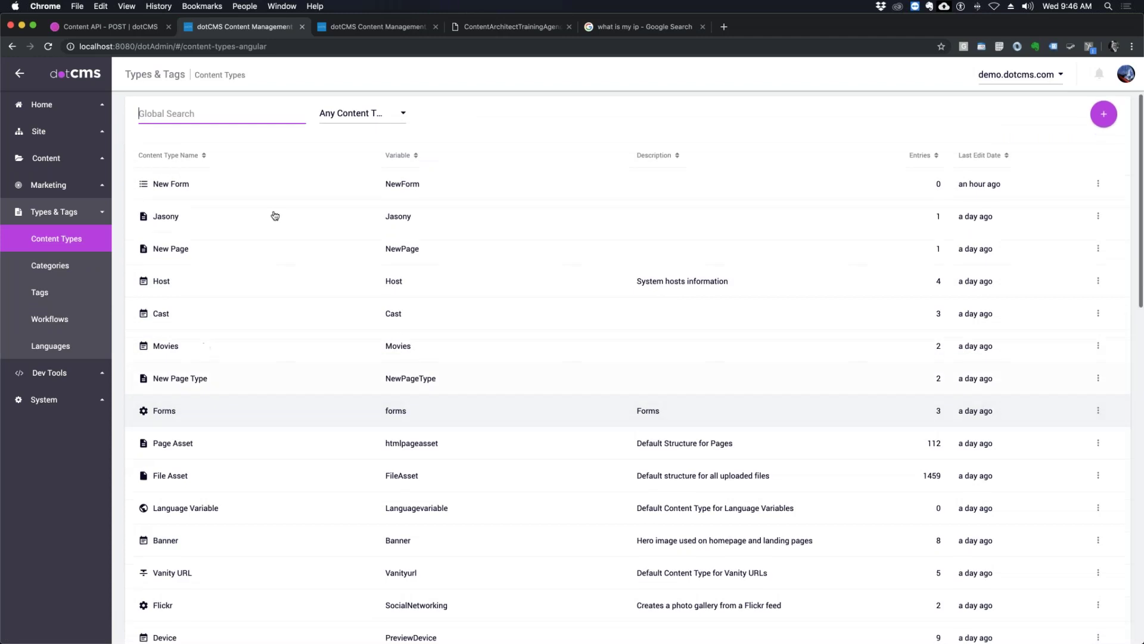
{"action": "type", "text": "Docum"}
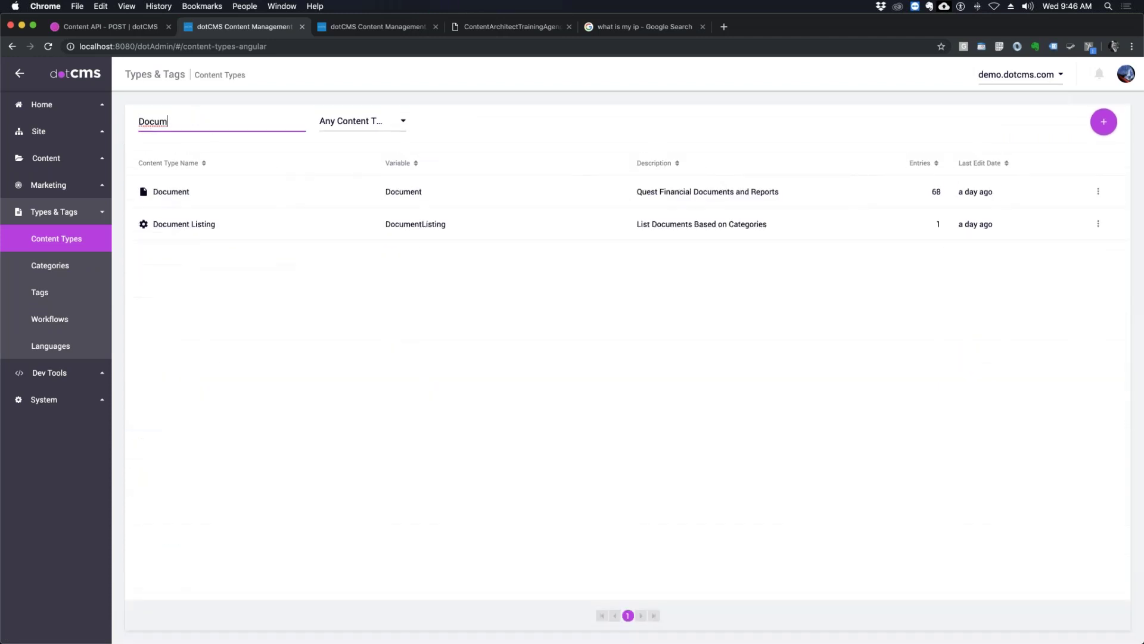
{"action": "left_click", "coordinate": [174, 191]}
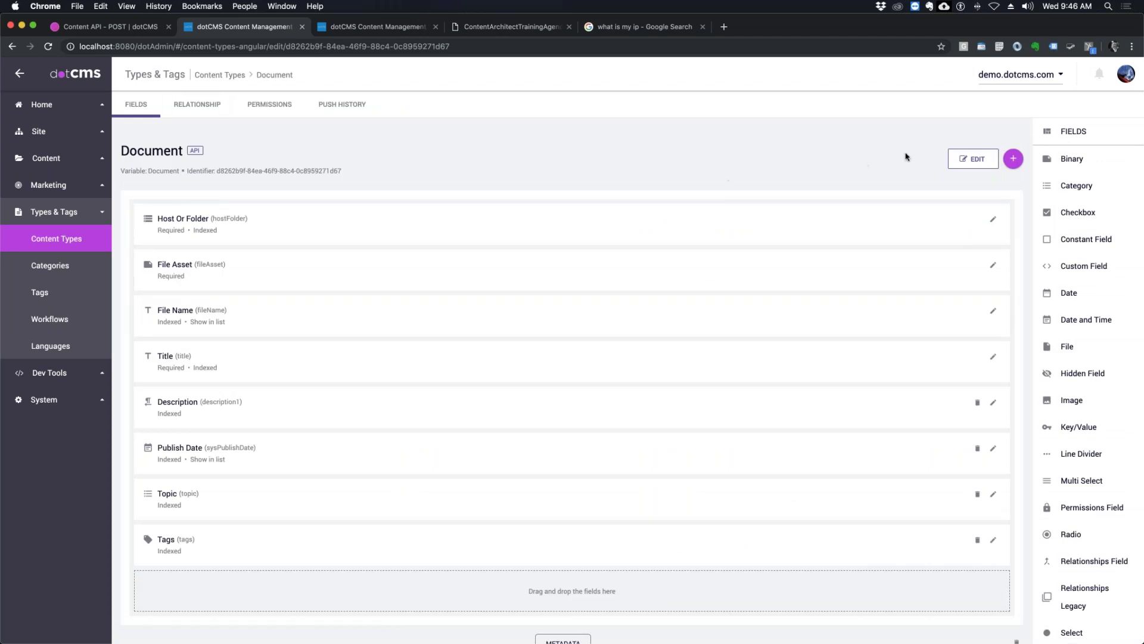
- Add System Workflow to the Document content type's workflows and update it
{"action": "left_click", "coordinate": [974, 159]}
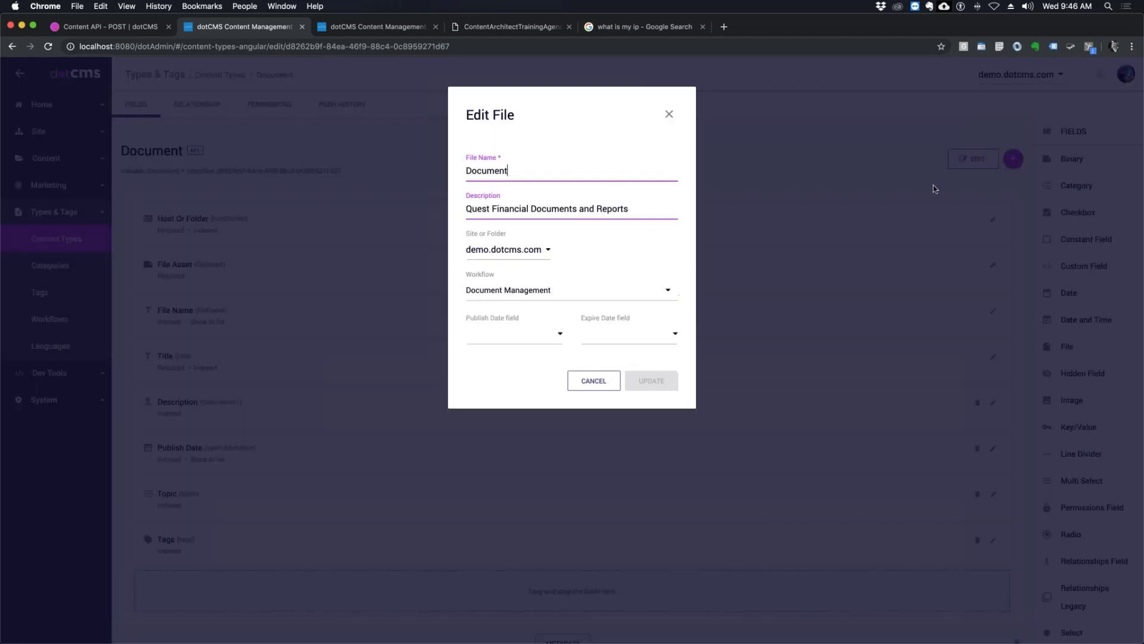
{"action": "left_click", "coordinate": [646, 291]}
{"action": "key", "text": "Escape"}
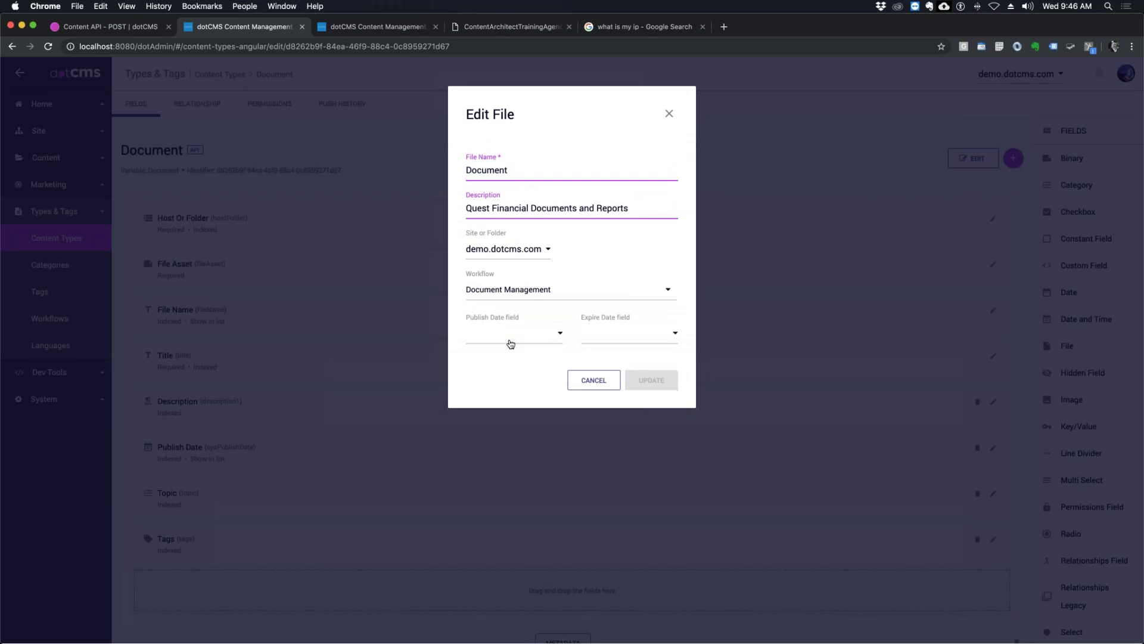
{"action": "left_click", "coordinate": [528, 293]}
{"action": "key", "text": "Escape"}
{"action": "left_click", "coordinate": [599, 293]}
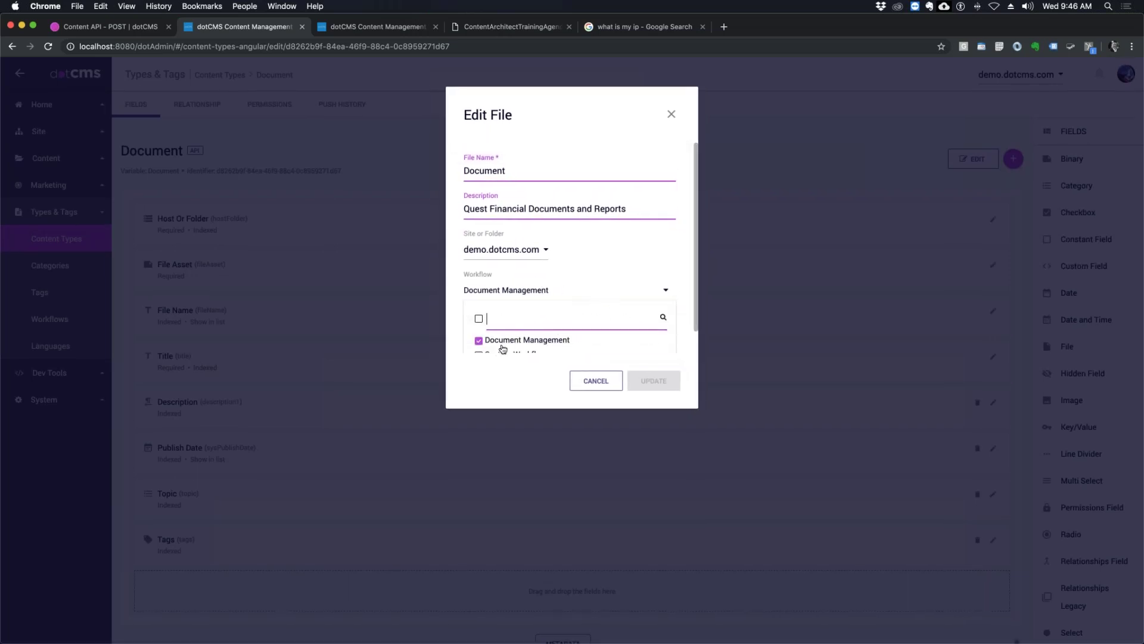
{"action": "key", "text": "Escape"}
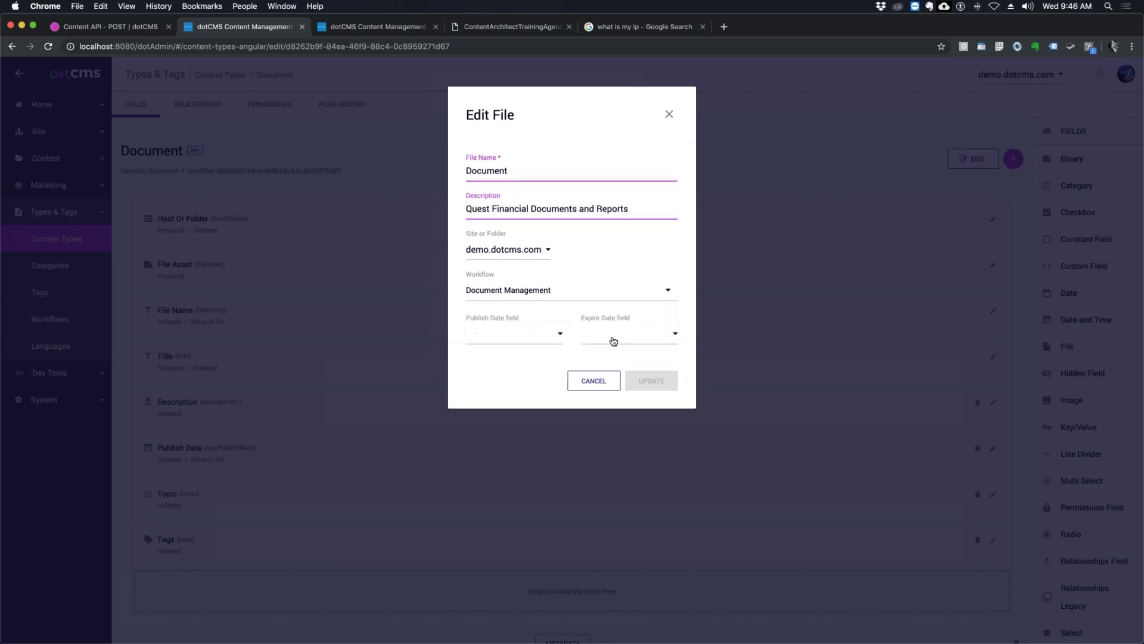
{"action": "left_click", "coordinate": [668, 293]}
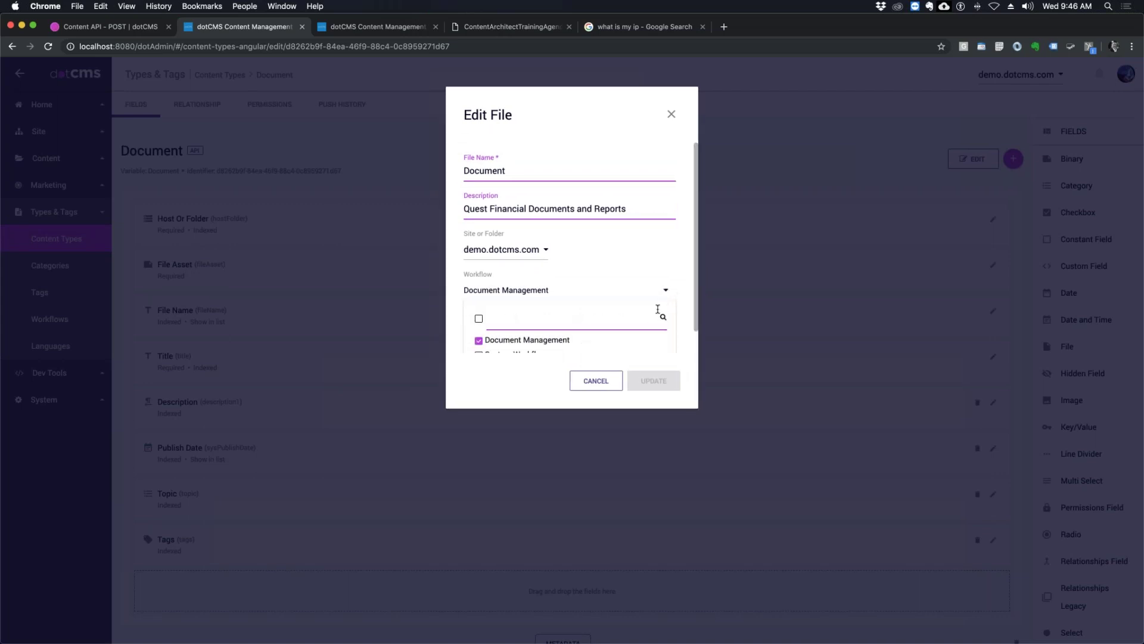
{"action": "key", "text": "Escape"}
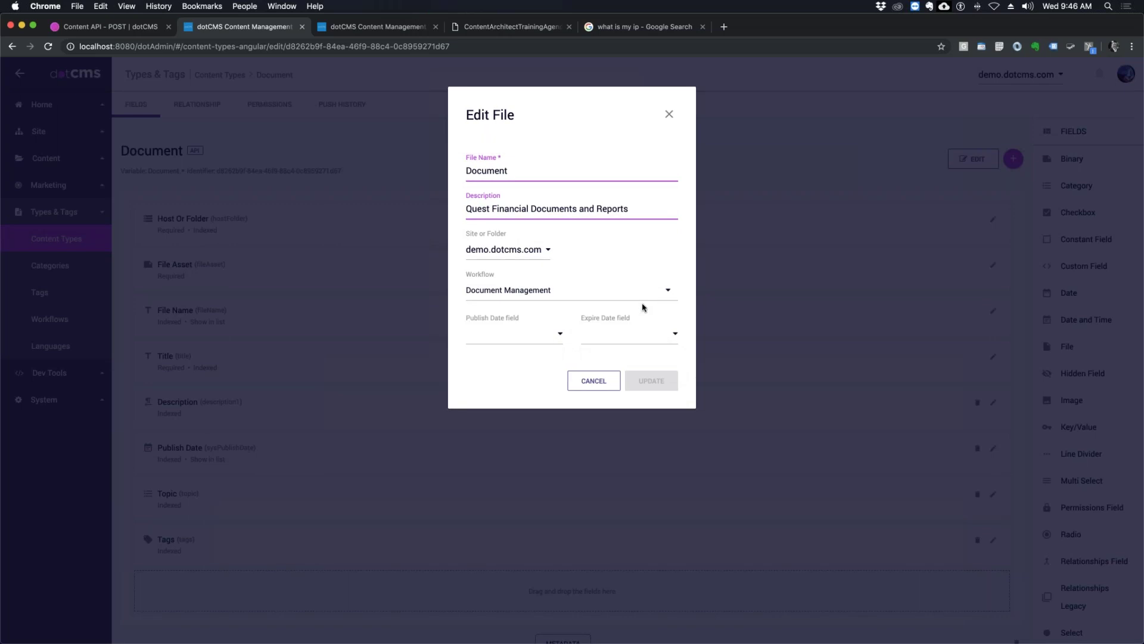
{"action": "left_click", "coordinate": [665, 292]}
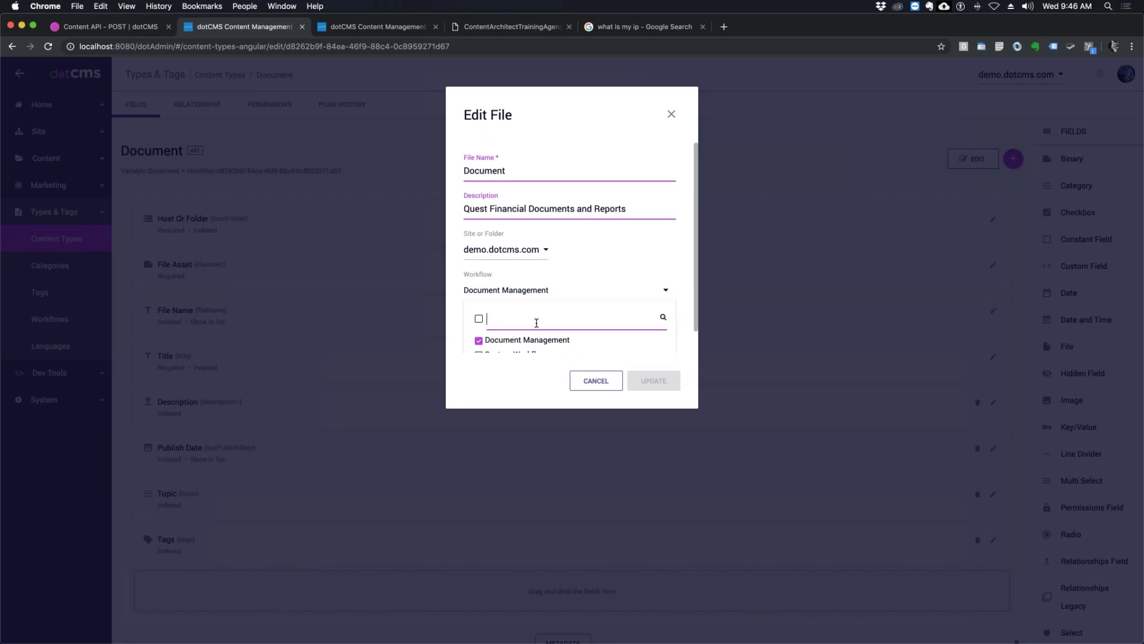
{"action": "type", "text": "sy"}
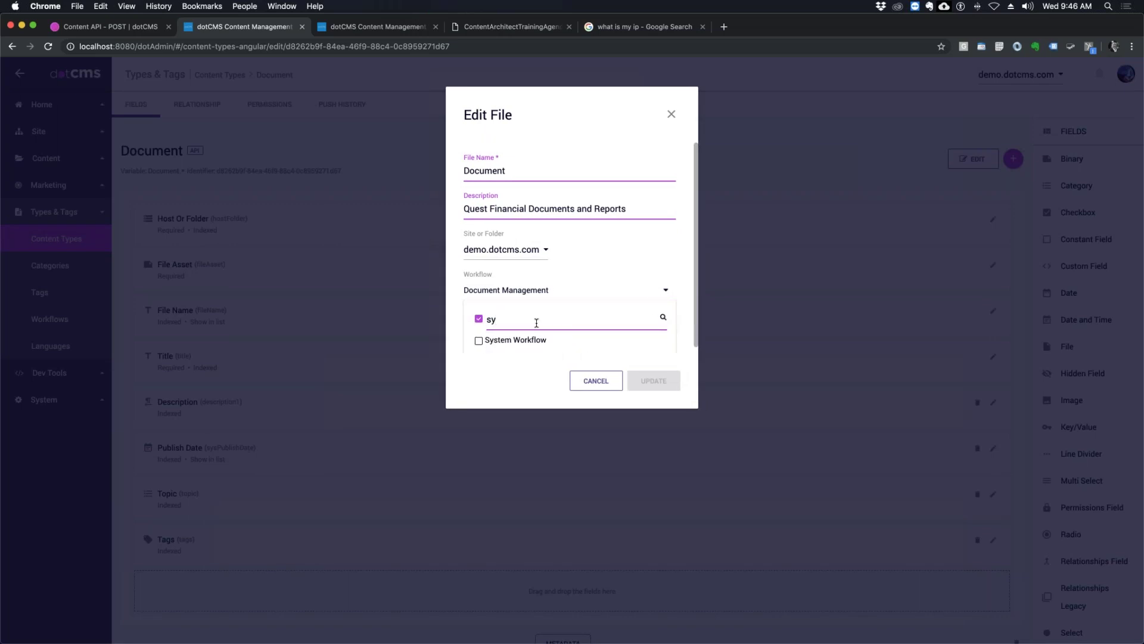
{"action": "left_click", "coordinate": [479, 341]}
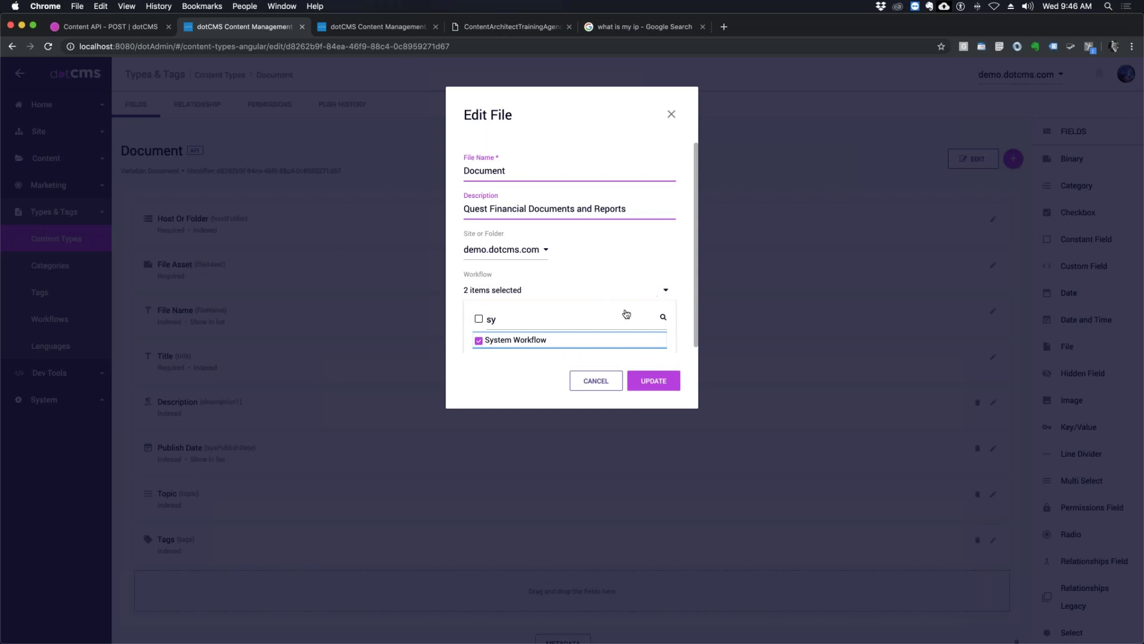
{"action": "left_click", "coordinate": [654, 380]}
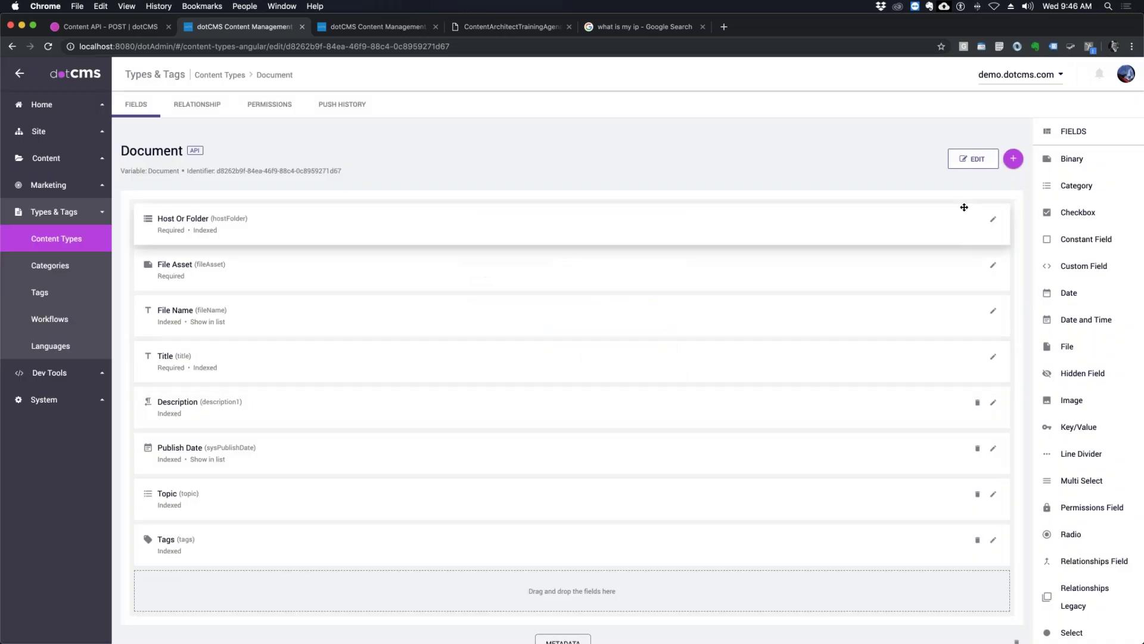
- Narrow the Document type's workflow to Document Management only and update it
{"action": "left_click", "coordinate": [974, 162]}
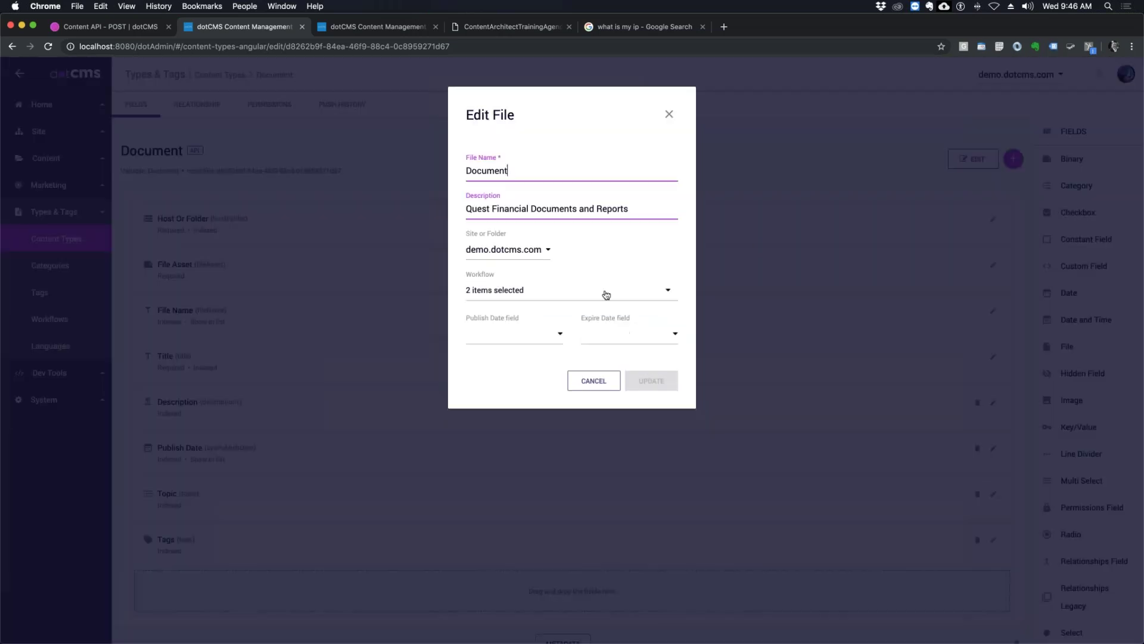
{"action": "left_click", "coordinate": [517, 293]}
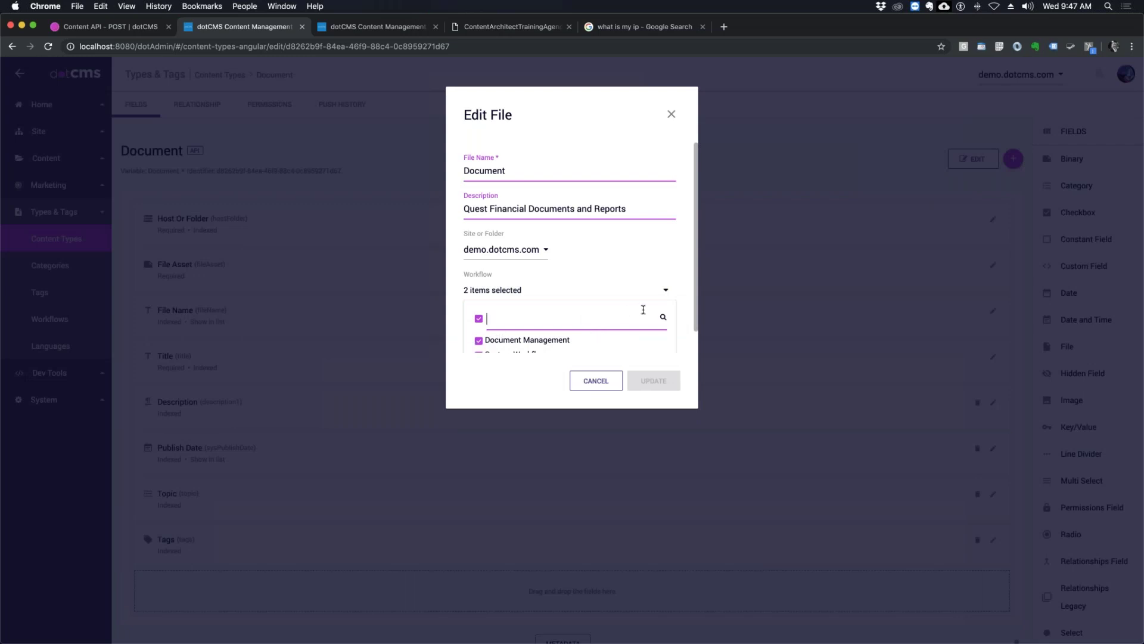
{"action": "left_click", "coordinate": [644, 270]}
{"action": "left_click", "coordinate": [530, 292]}
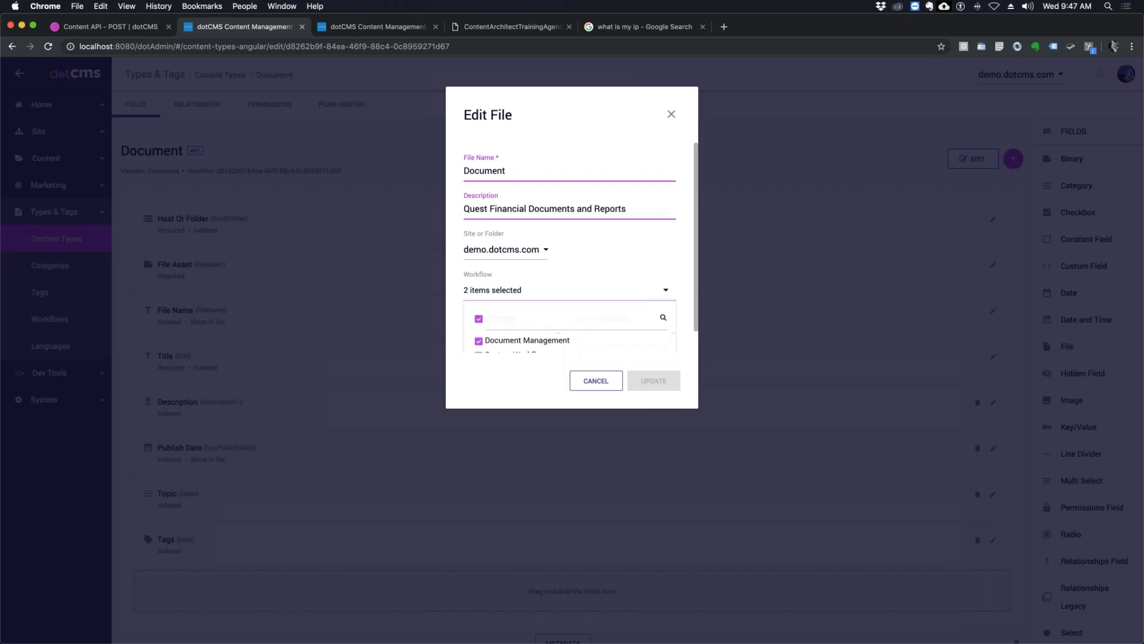
{"action": "left_click", "coordinate": [481, 354]}
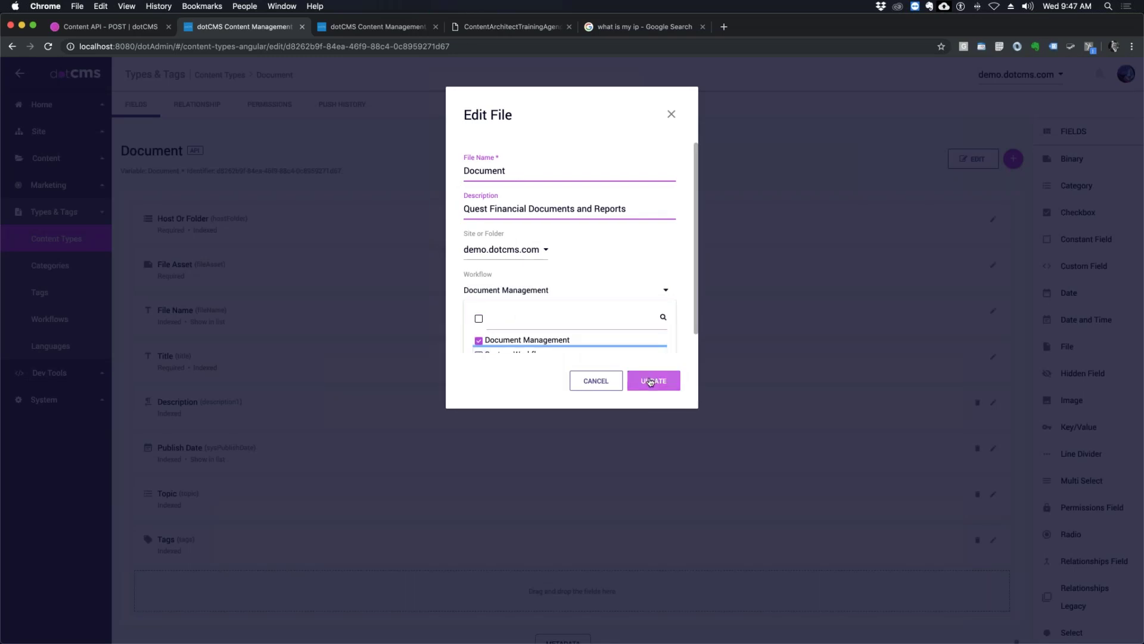
{"action": "left_click", "coordinate": [647, 370]}
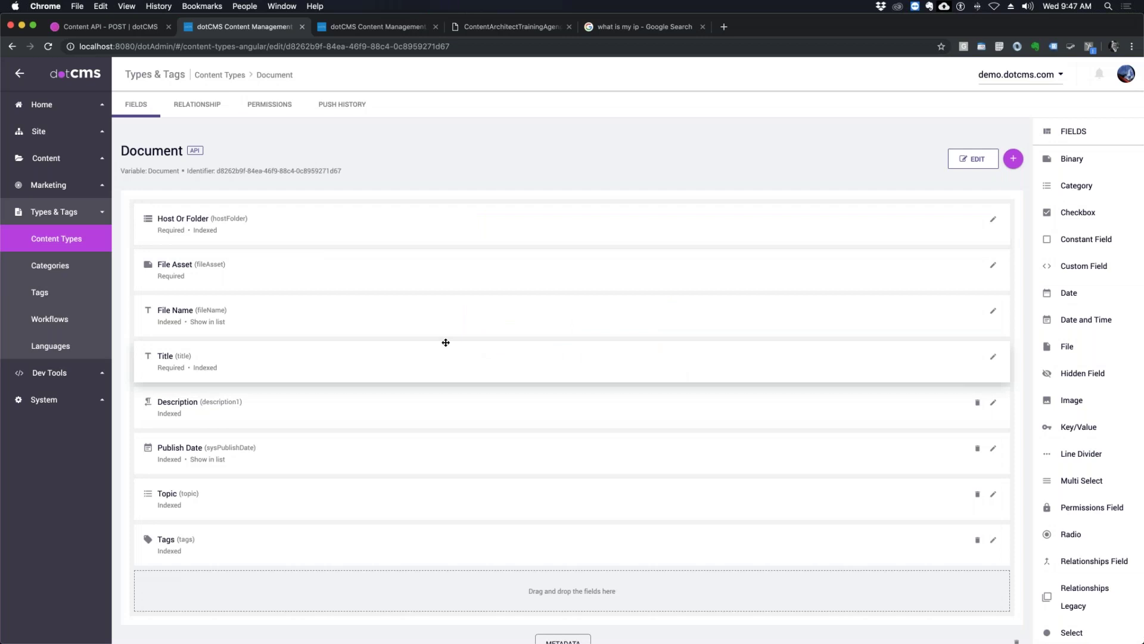
- Log in as the contributor user via Login As
{"action": "left_click", "coordinate": [1125, 74]}
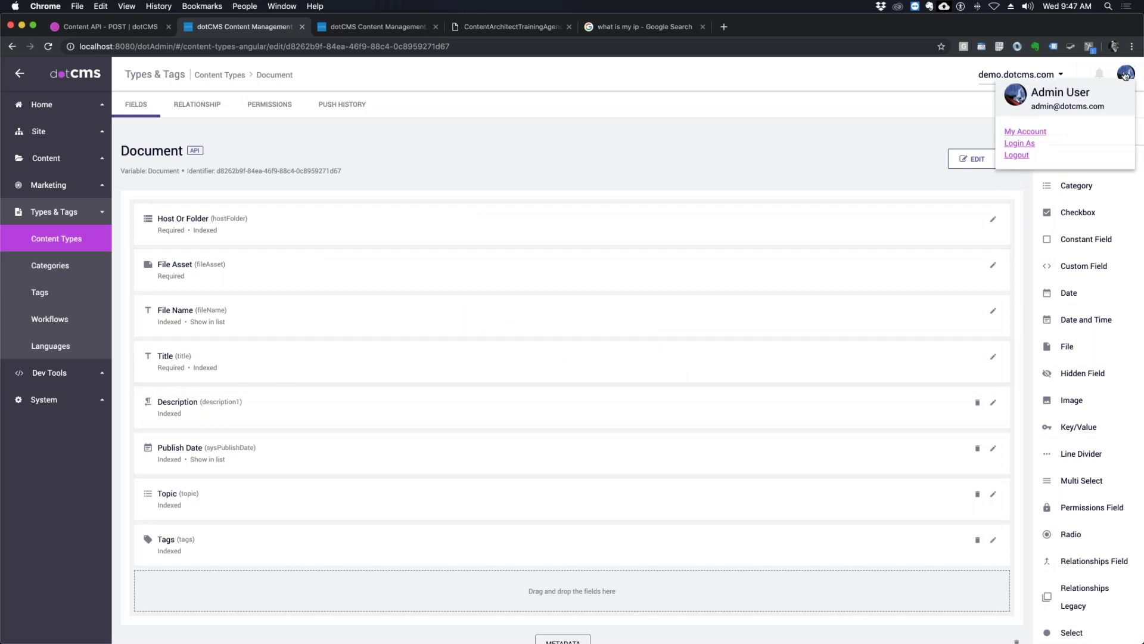
{"action": "left_click", "coordinate": [1021, 143]}
{"action": "left_click", "coordinate": [608, 163]}
{"action": "type", "text": "joe"}
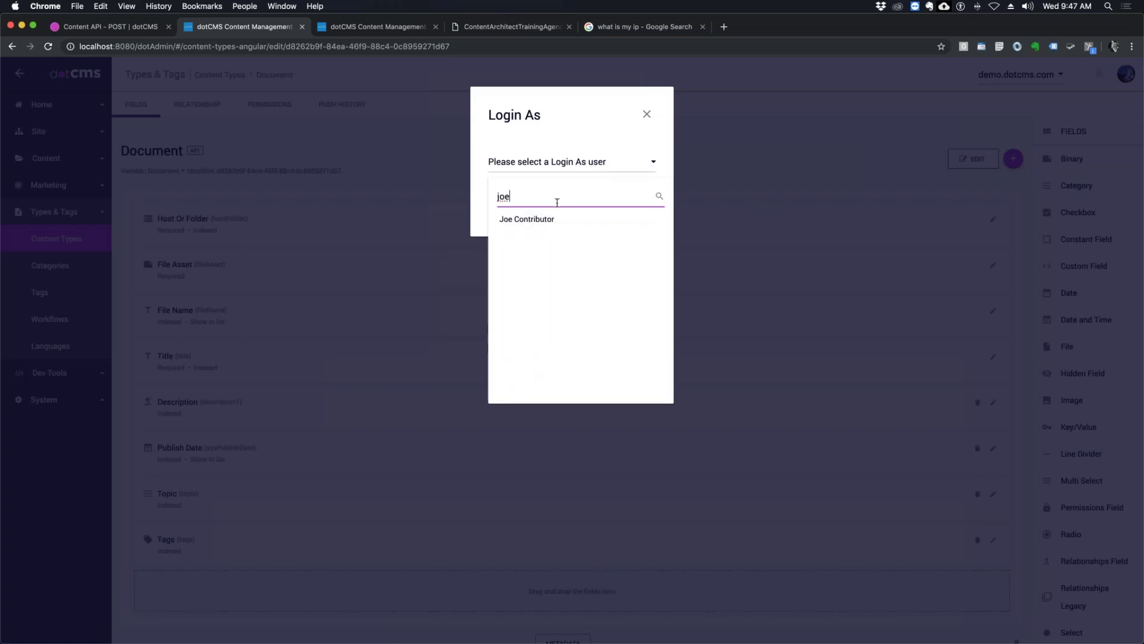
{"action": "left_click", "coordinate": [555, 220]}
{"action": "left_click", "coordinate": [628, 205]}
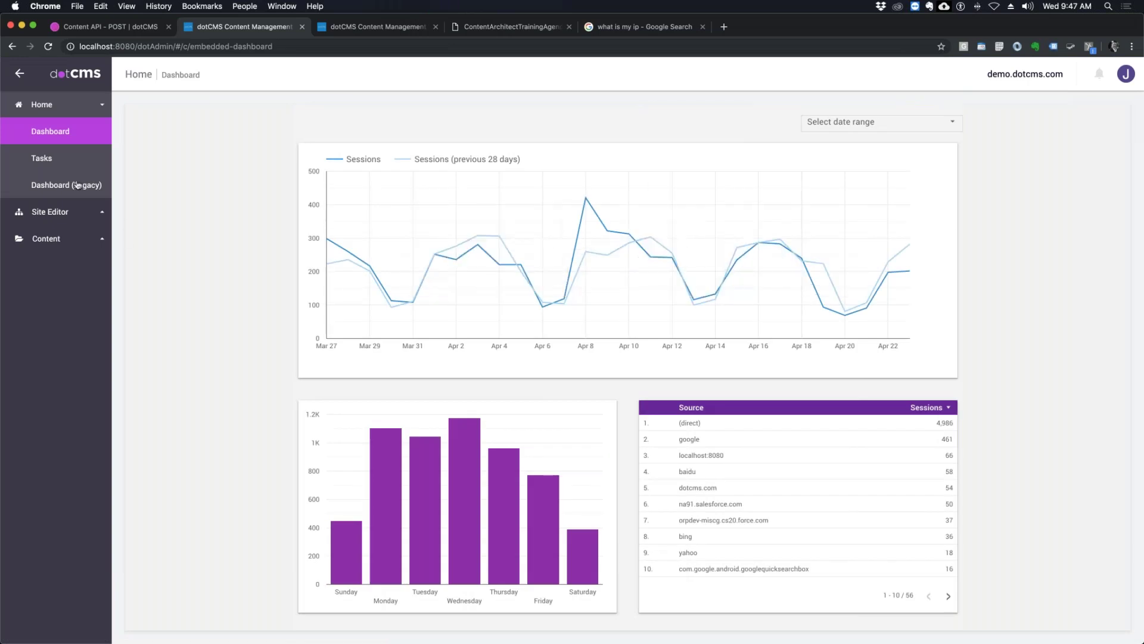
- Start a new Document from Content Search and upload Guardians.jpg as its file
{"action": "left_click", "coordinate": [56, 241]}
{"action": "left_click", "coordinate": [44, 185]}
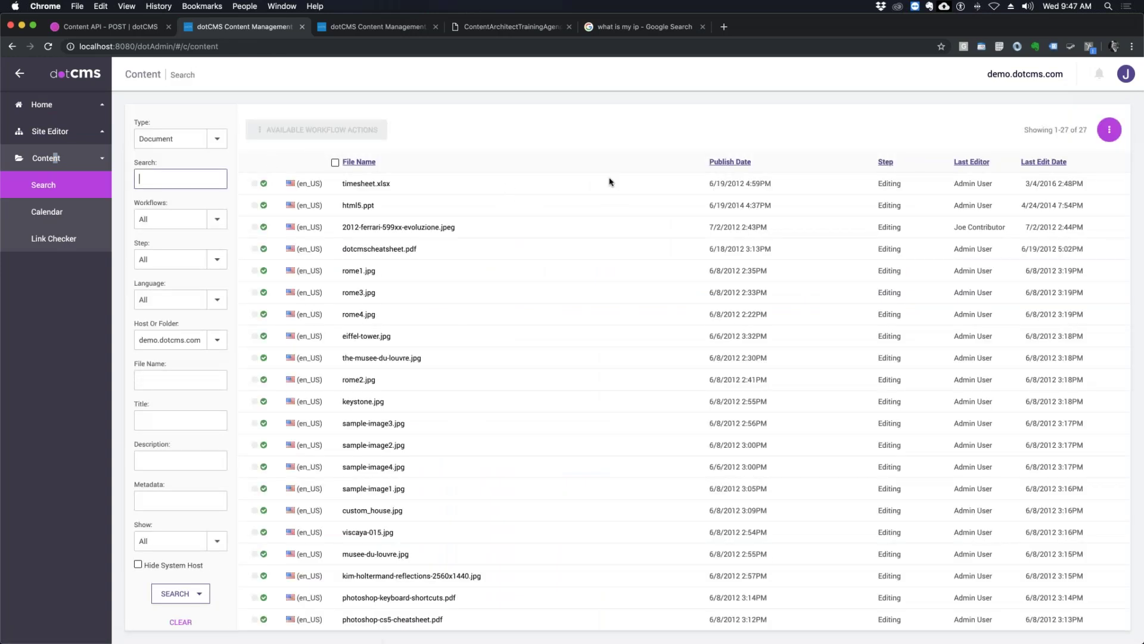
{"action": "left_click", "coordinate": [1110, 130]}
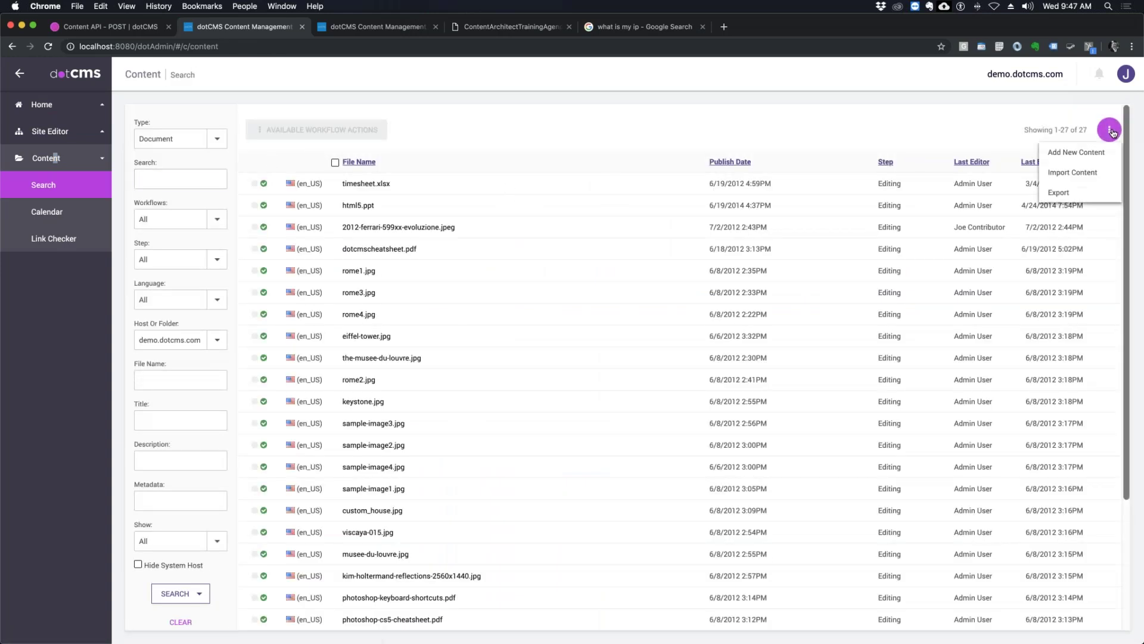
{"action": "left_click", "coordinate": [1078, 153]}
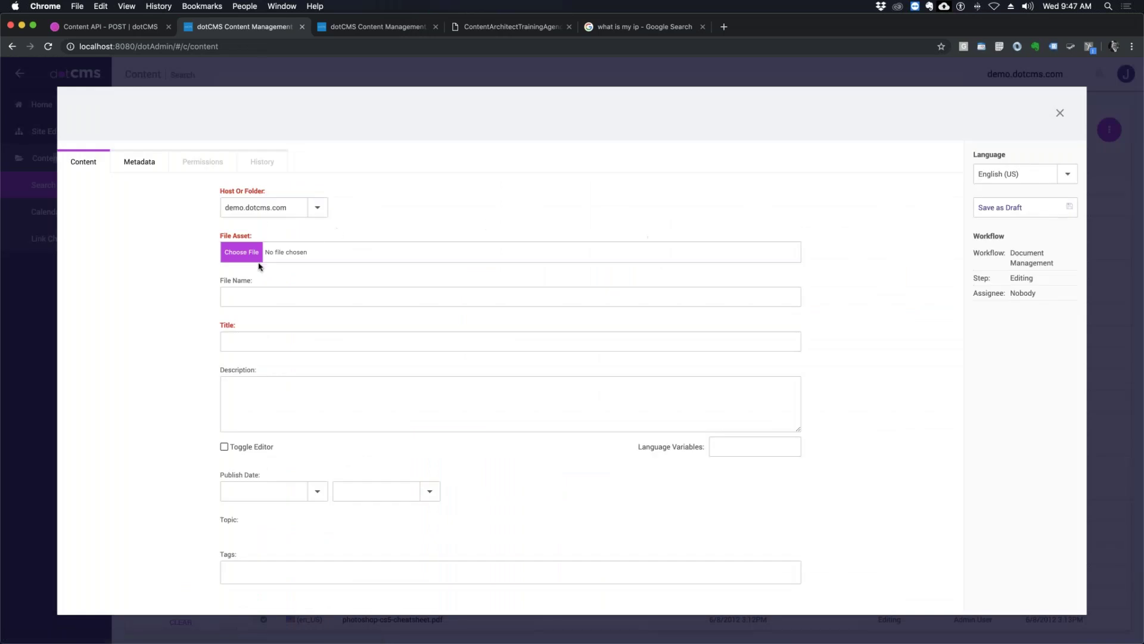
{"action": "left_click", "coordinate": [360, 256]}
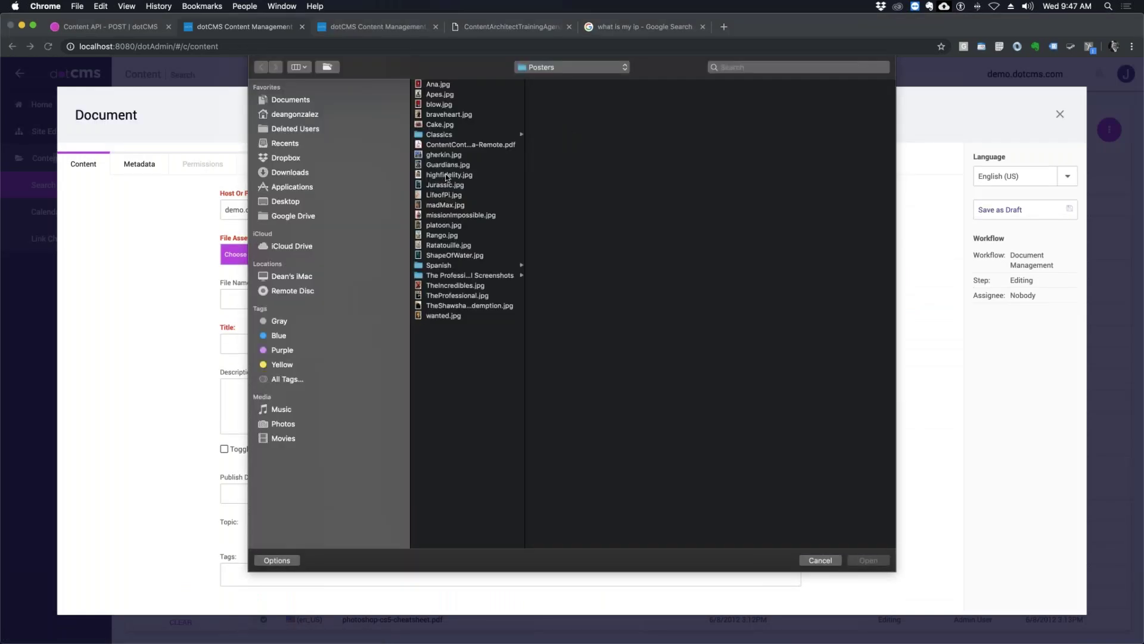
{"action": "double_click", "coordinate": [448, 165]}
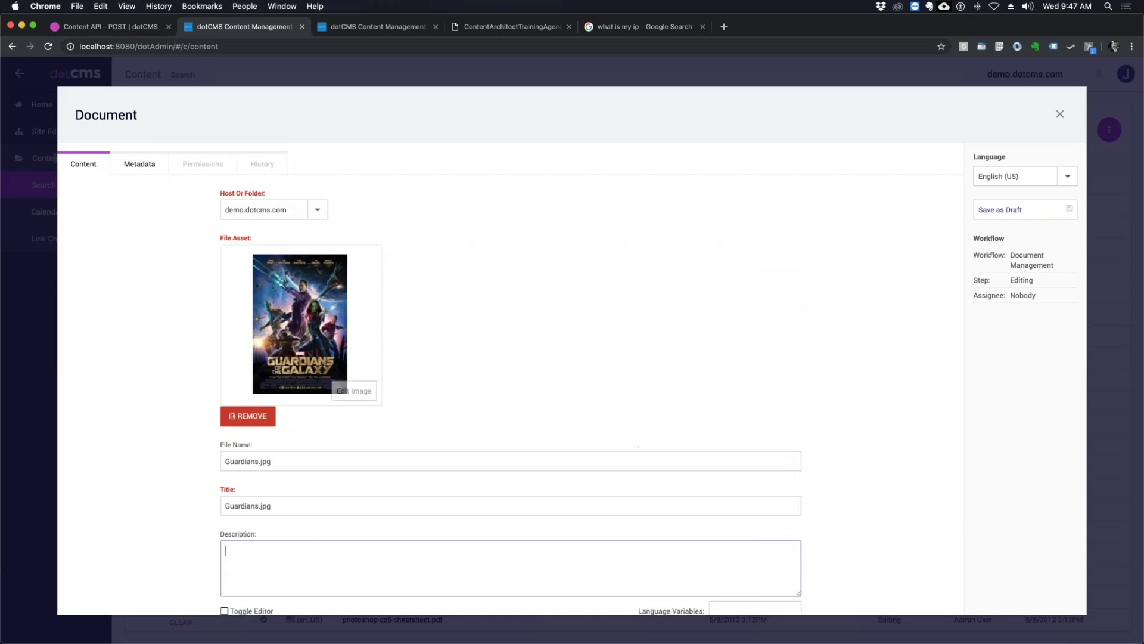
- Describe it as good marvel movie, place it in resources, and save as a locked draft
{"action": "scroll", "coordinate": [262, 501], "scroll_direction": "down", "scroll_amount": 2}
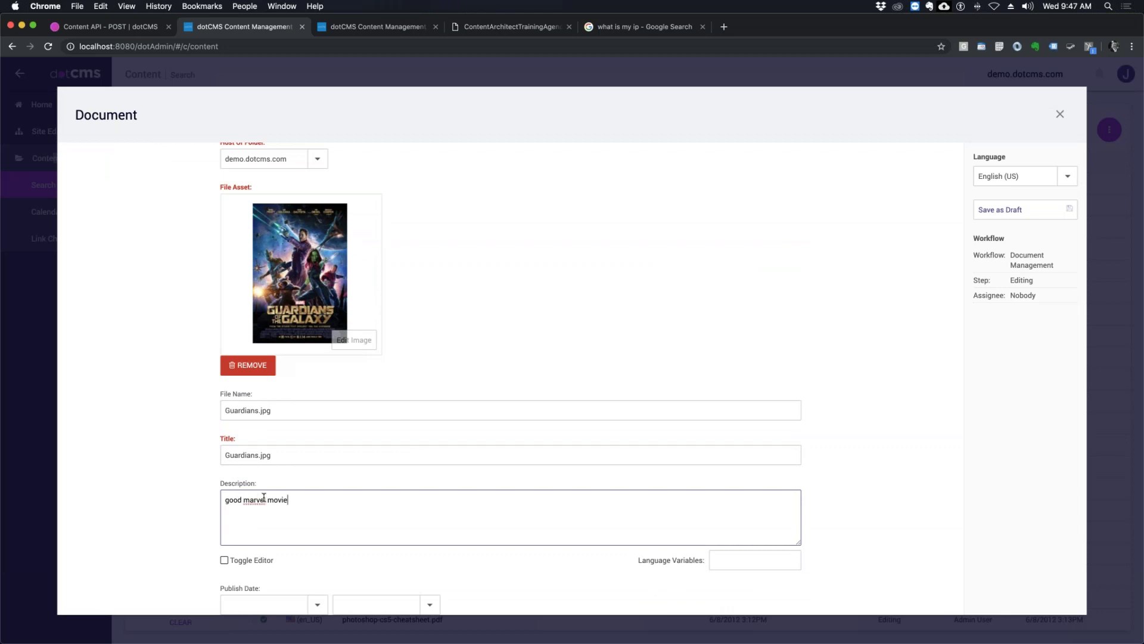
{"action": "scroll", "coordinate": [263, 497], "scroll_direction": "down", "scroll_amount": 4}
{"action": "left_click", "coordinate": [303, 499]}
{"action": "key", "text": "Tab"}
{"action": "key", "text": "Tab"}
{"action": "key", "text": "Tab"}
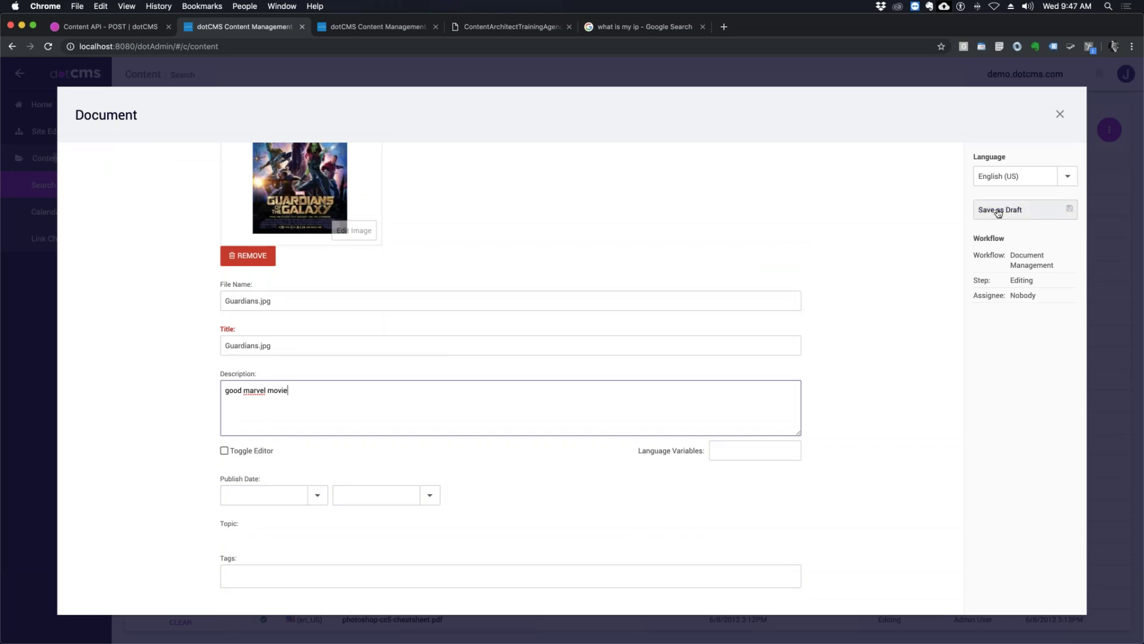
{"action": "left_click", "coordinate": [998, 212]}
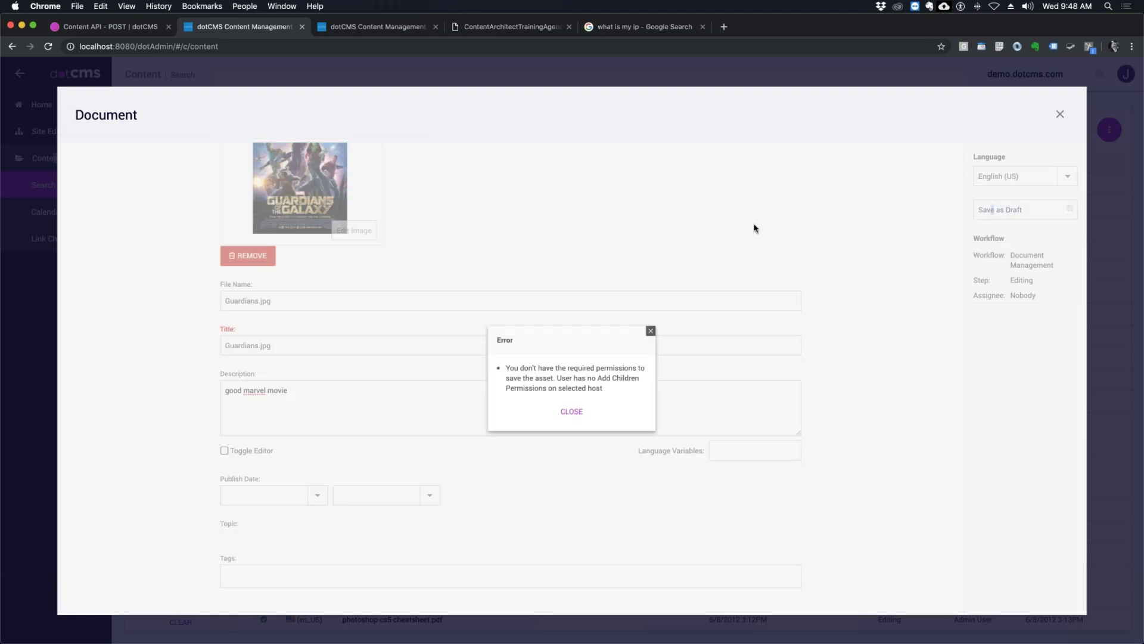
{"action": "left_click", "coordinate": [651, 330]}
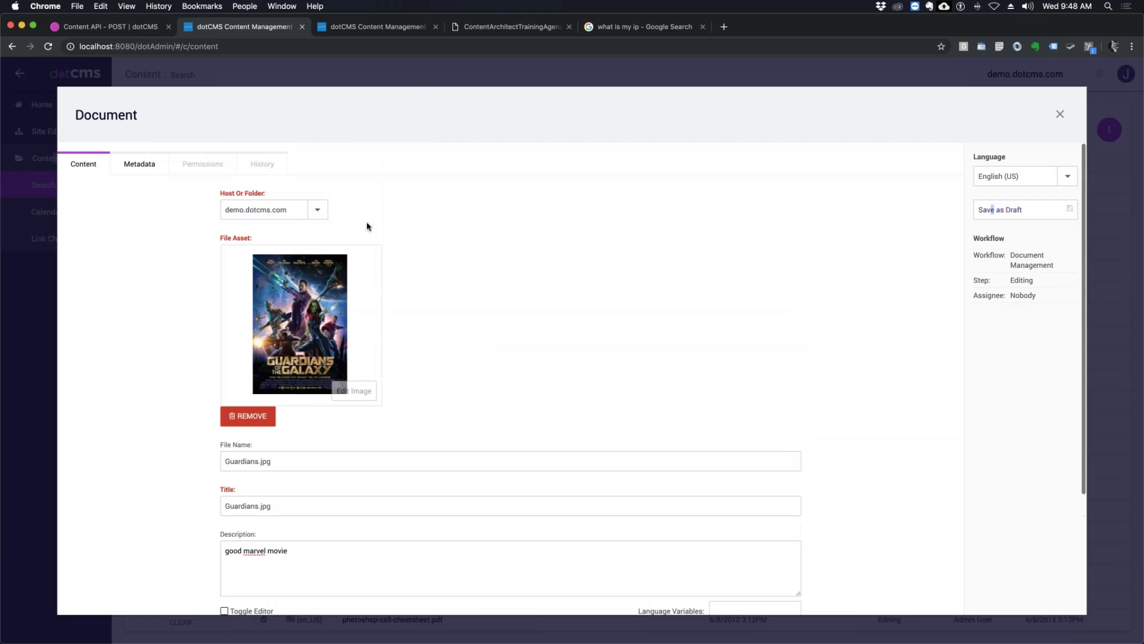
{"action": "left_click", "coordinate": [303, 211]}
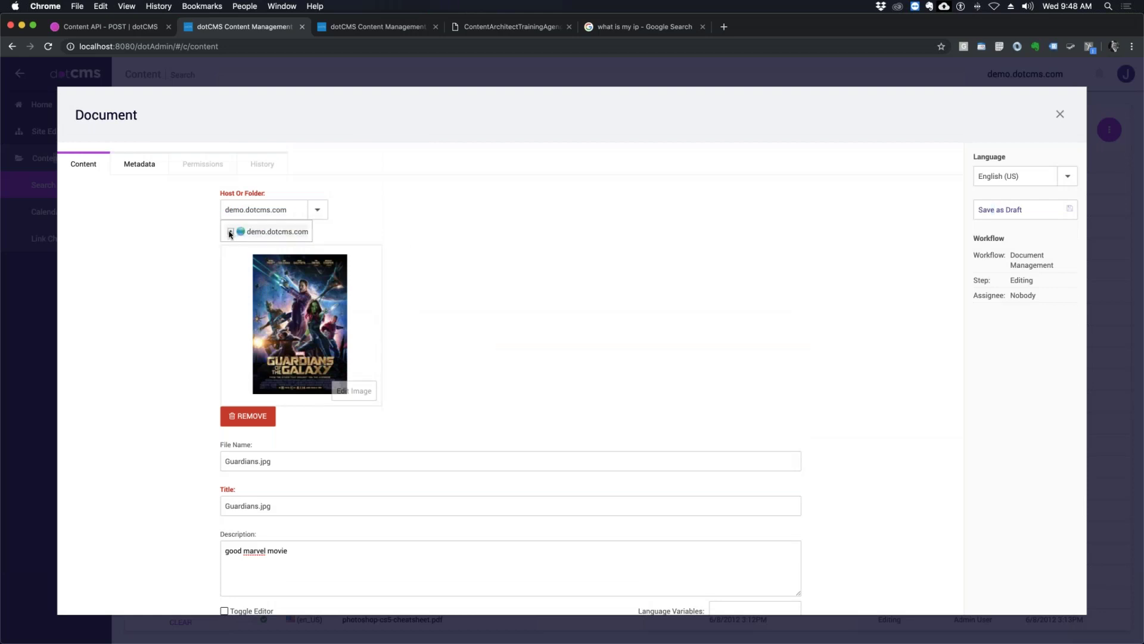
{"action": "left_click", "coordinate": [273, 245]}
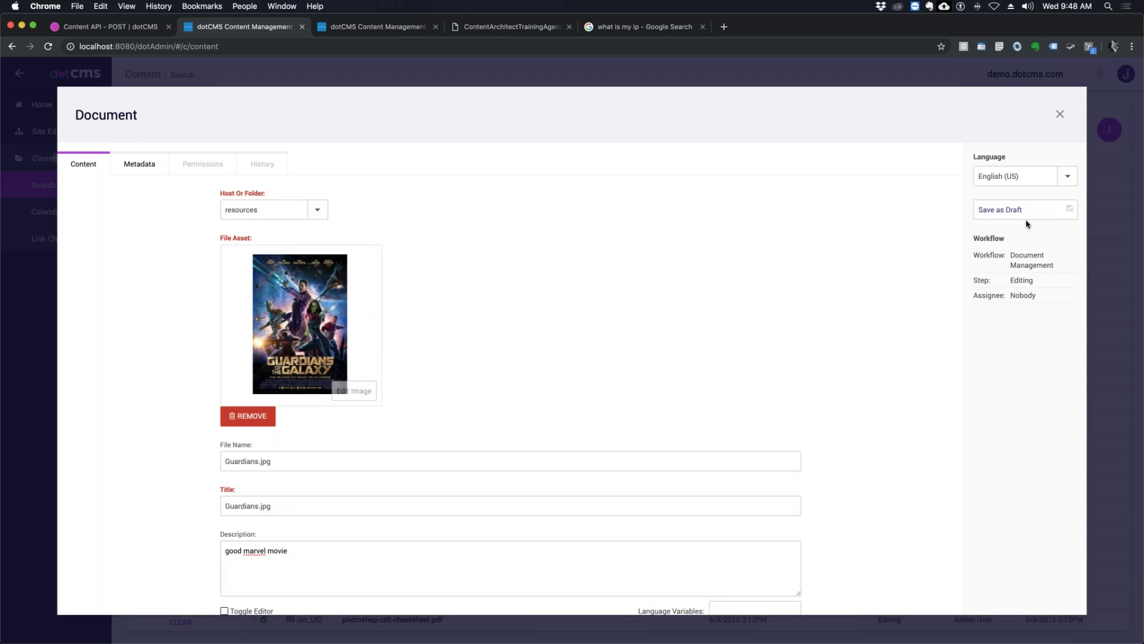
{"action": "left_click", "coordinate": [1007, 212]}
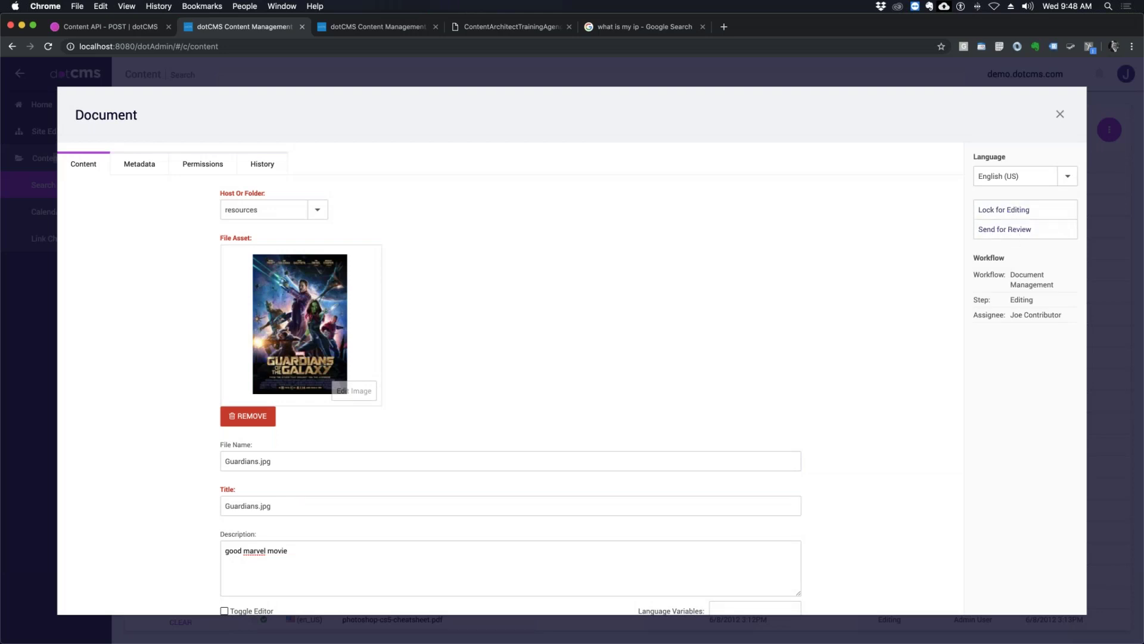
{"action": "left_click", "coordinate": [1013, 213]}
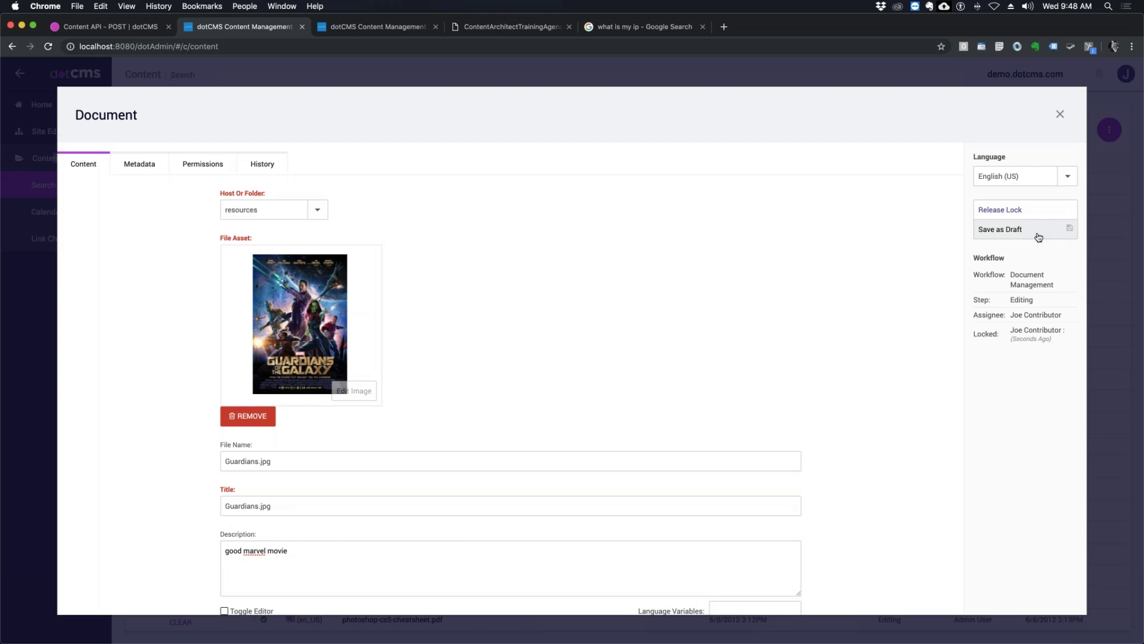
{"action": "left_click", "coordinate": [1008, 232]}
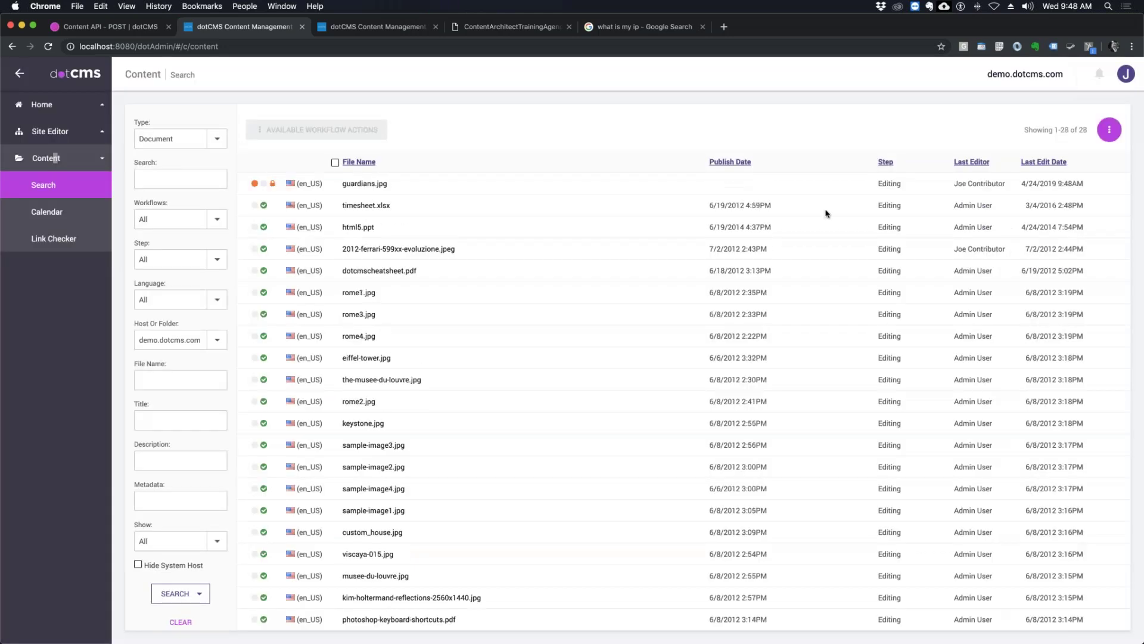
- Release the lock on guardians.jpg and send it for review with a comment
{"action": "left_click", "coordinate": [374, 185]}
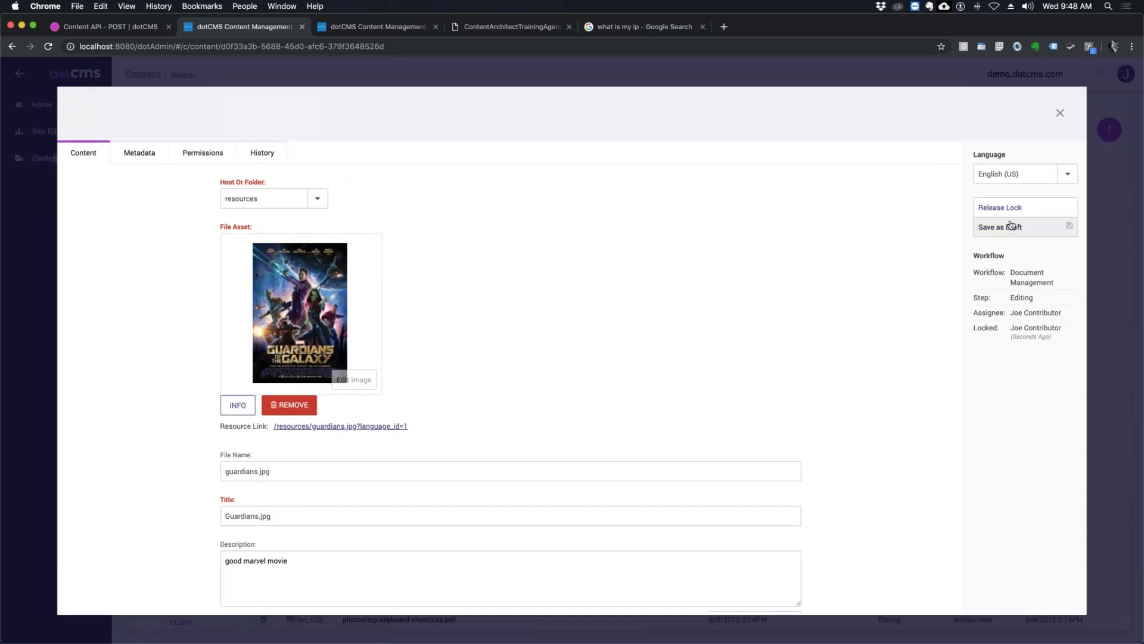
{"action": "left_click", "coordinate": [1010, 212]}
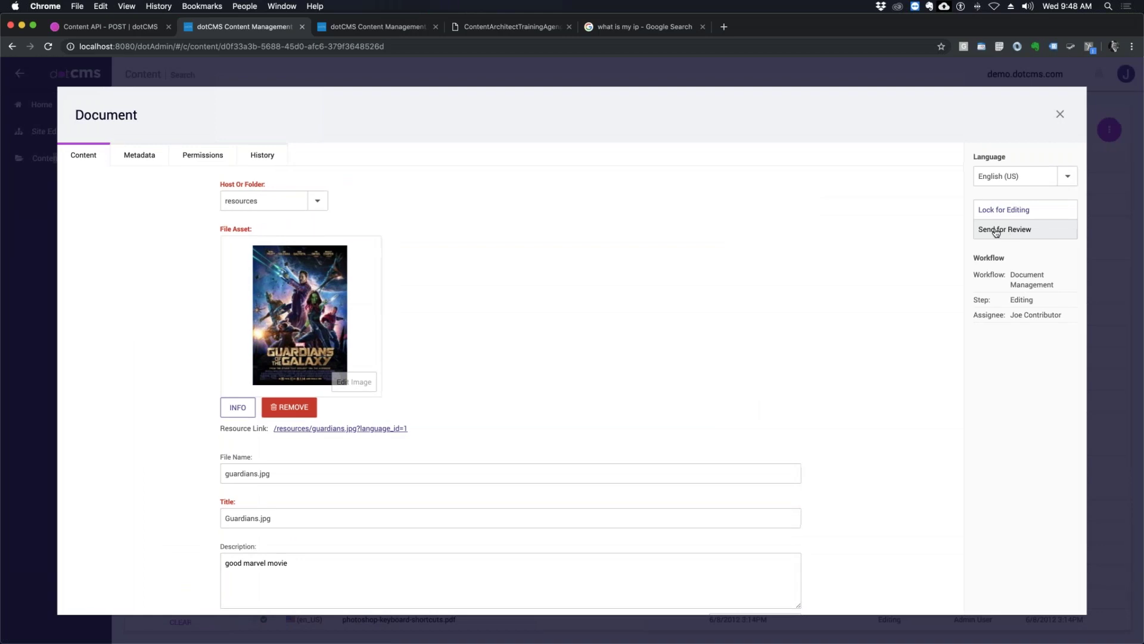
{"action": "scroll", "coordinate": [521, 327], "scroll_direction": "down", "scroll_amount": 2}
{"action": "left_click", "coordinate": [1025, 228]}
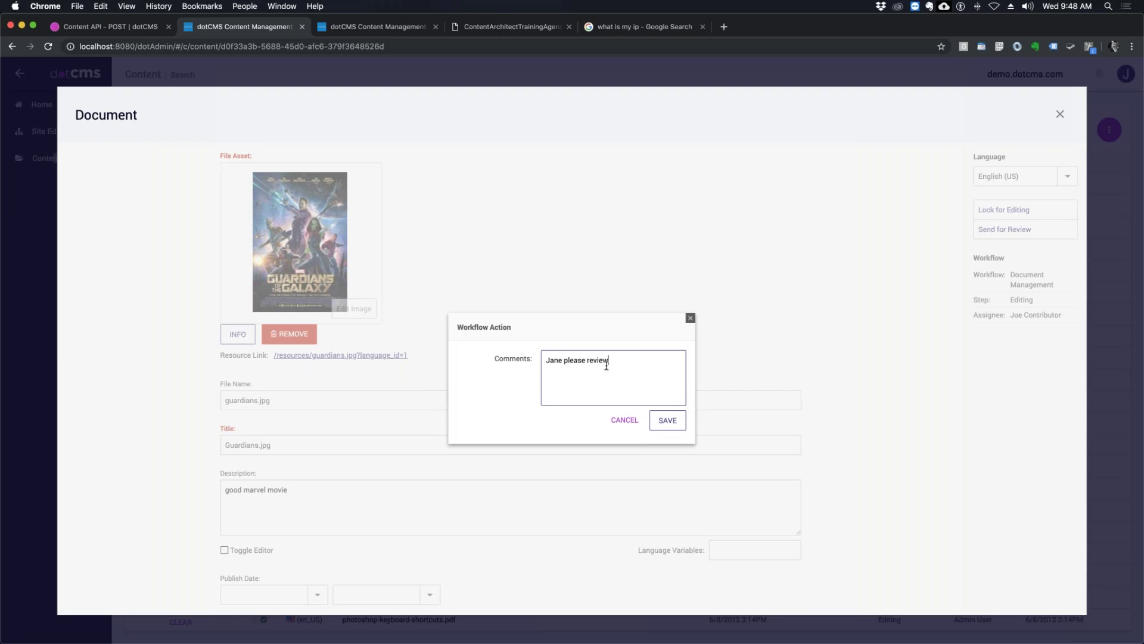
{"action": "left_click", "coordinate": [668, 420]}
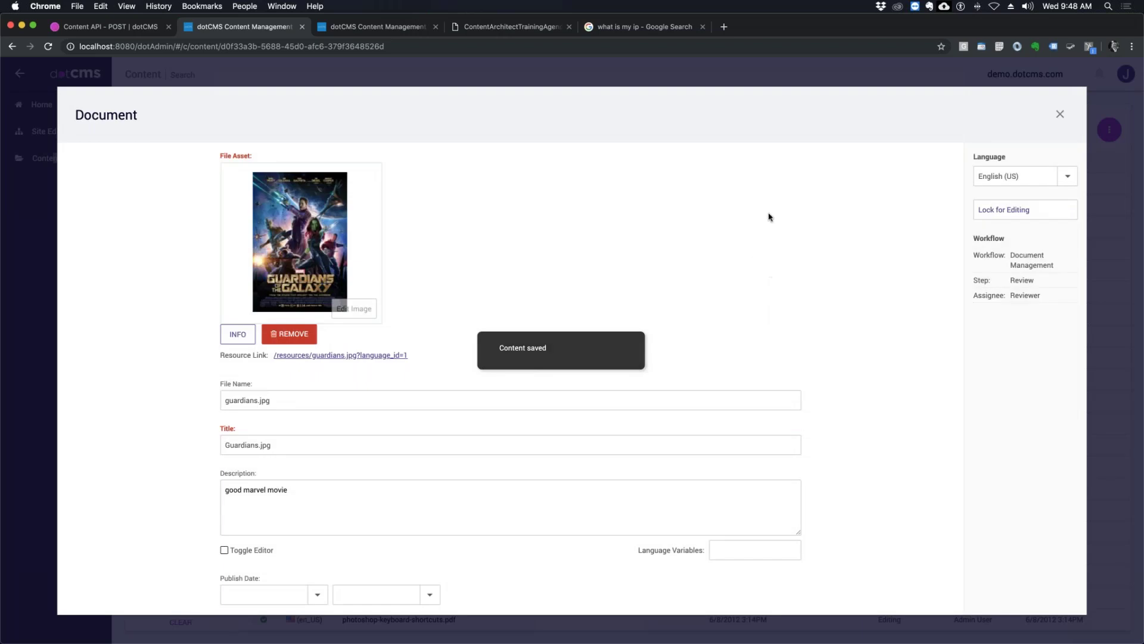
{"action": "left_click", "coordinate": [1059, 114]}
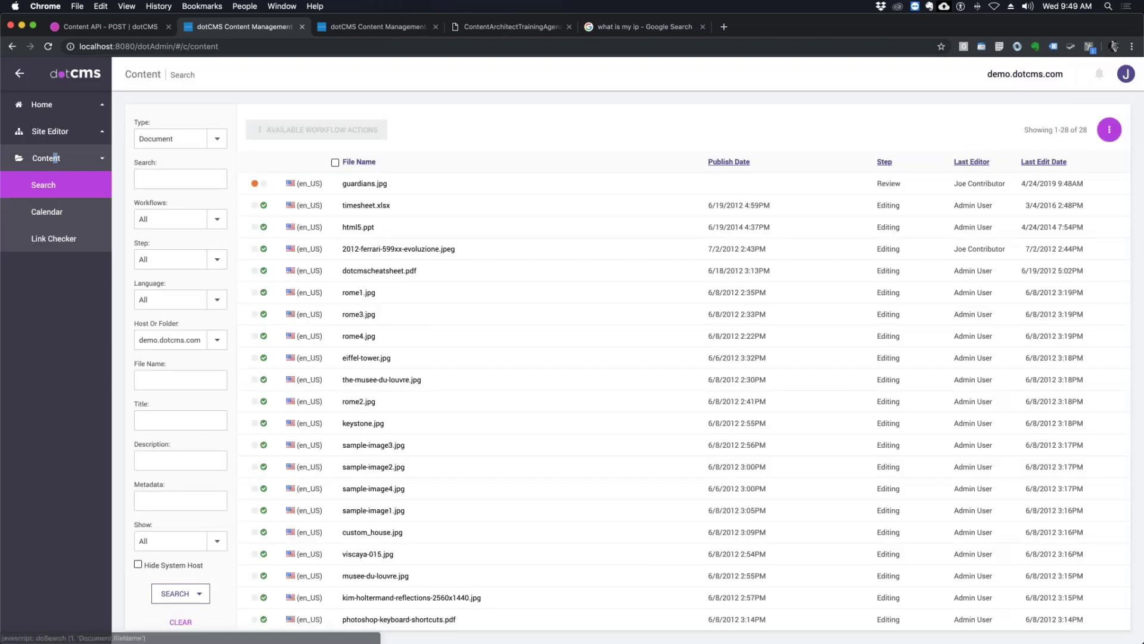
- Reopen guardians.jpg and lock it for editing again
{"action": "left_click", "coordinate": [365, 184]}
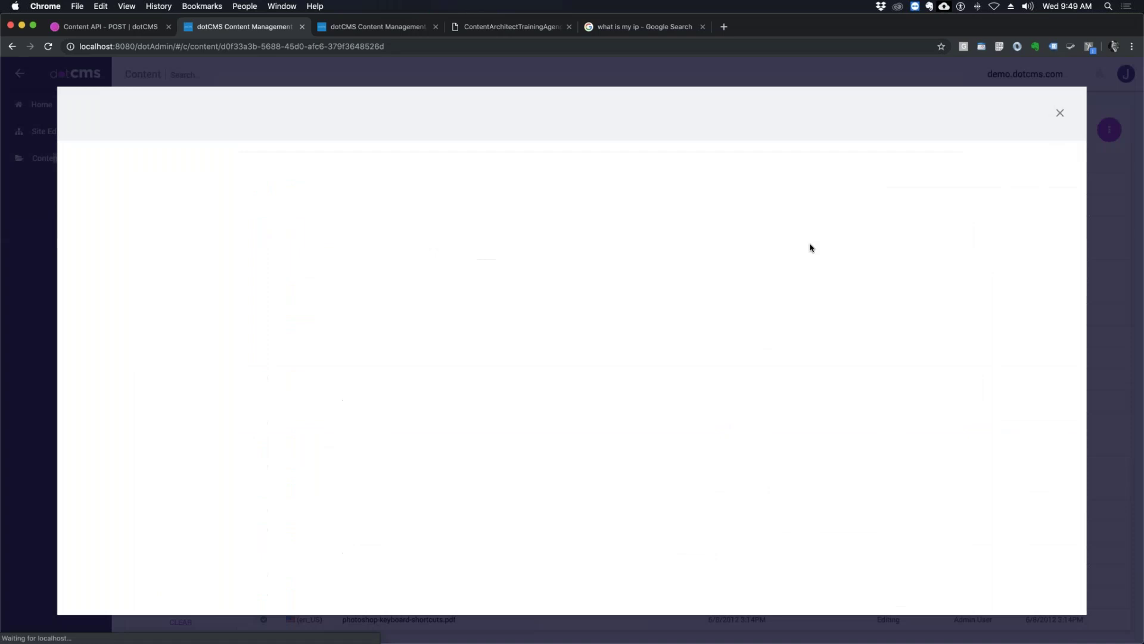
{"action": "left_click_drag", "start_coordinate": [1035, 281], "coordinate": [1011, 297]}
{"action": "left_click", "coordinate": [1019, 211]}
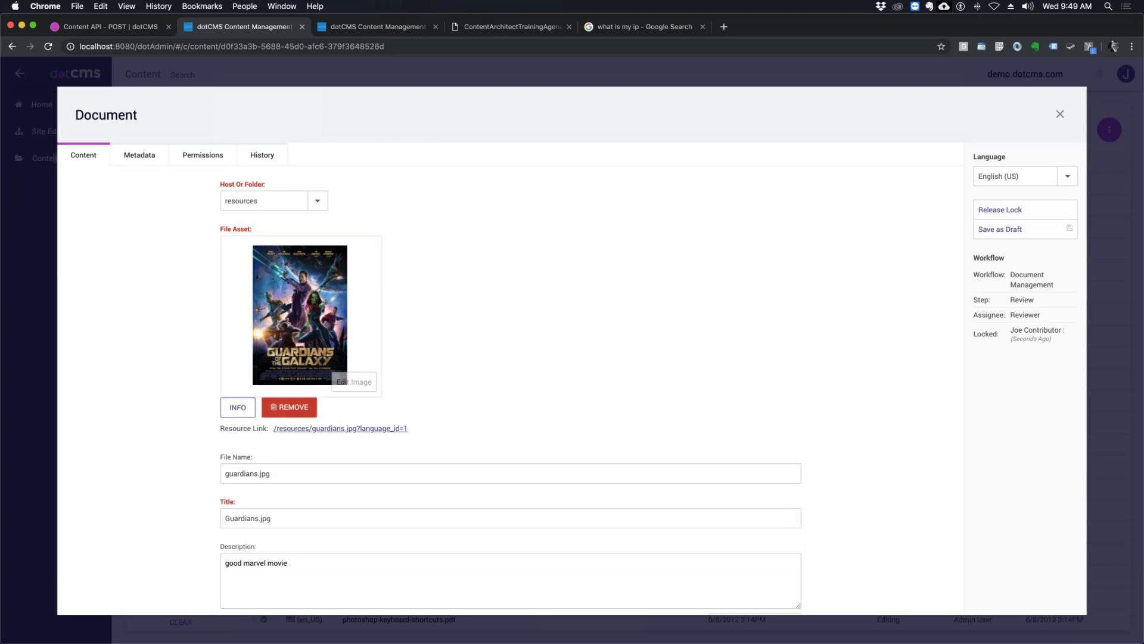
{"action": "left_click", "coordinate": [1060, 115]}
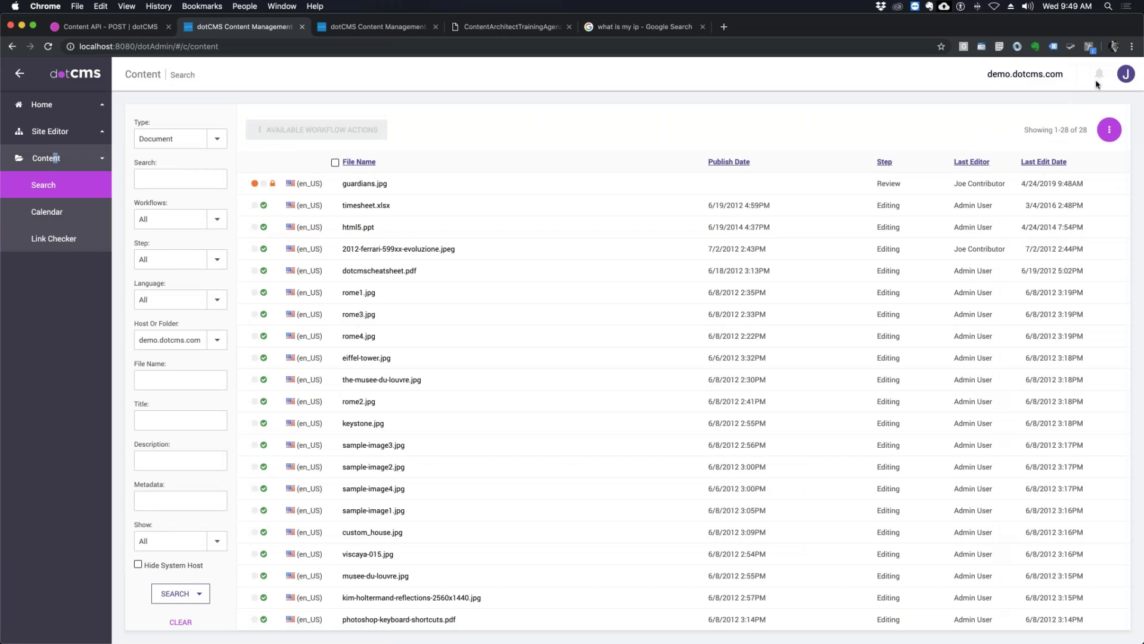
{"action": "left_click", "coordinate": [1126, 74]}
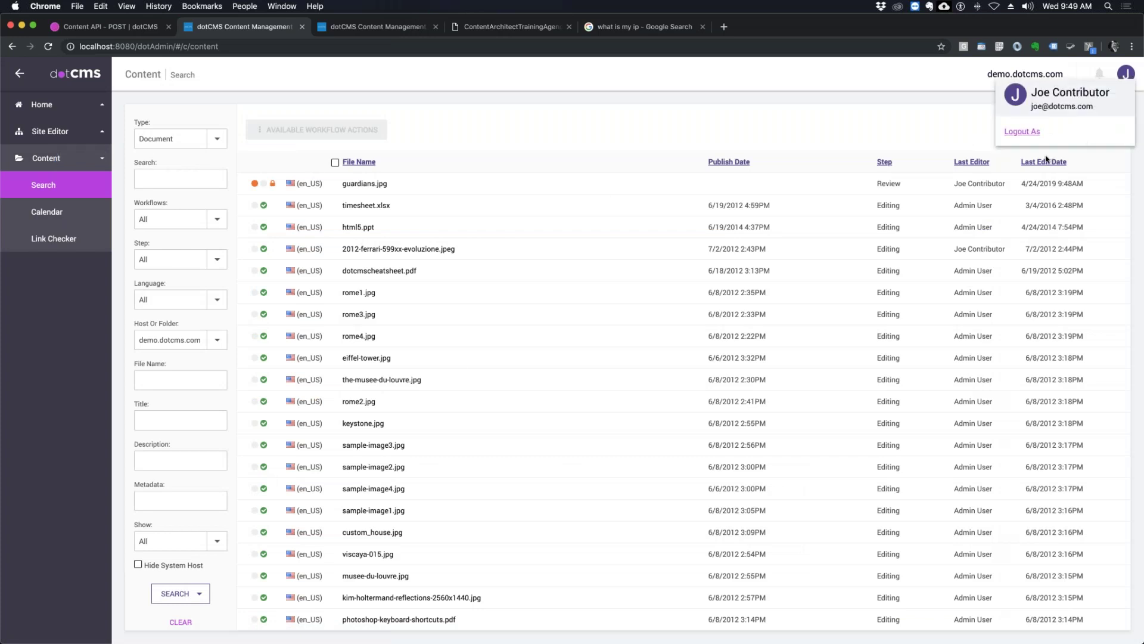
- Reopen guardians.jpg and release its lock
{"action": "right_click", "coordinate": [357, 183]}
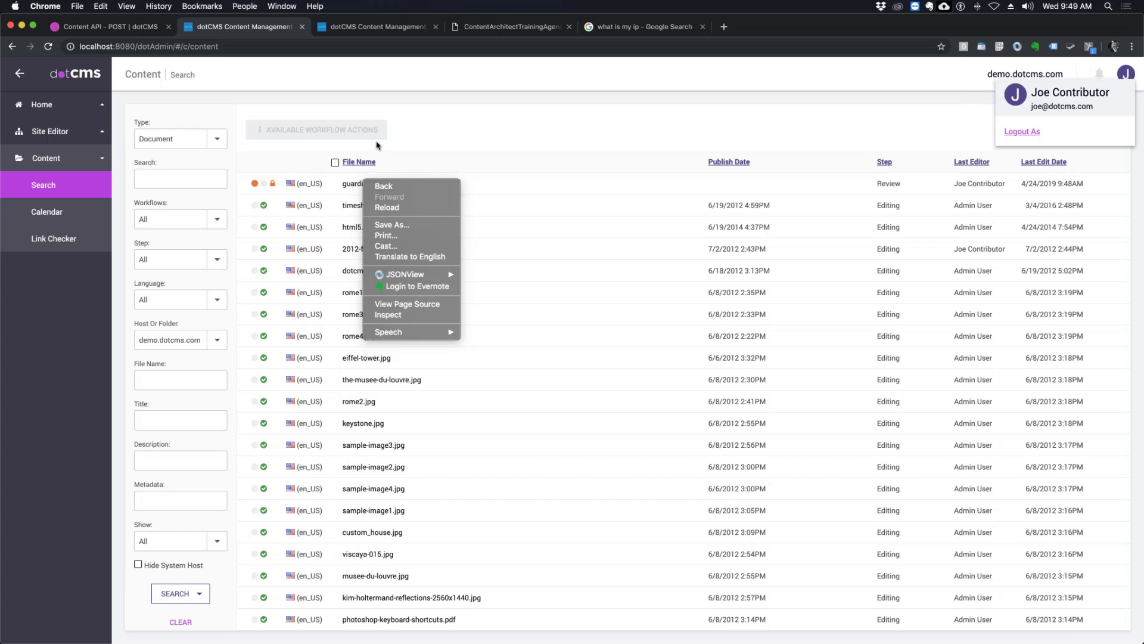
{"action": "left_click", "coordinate": [376, 143]}
{"action": "left_click", "coordinate": [357, 183]}
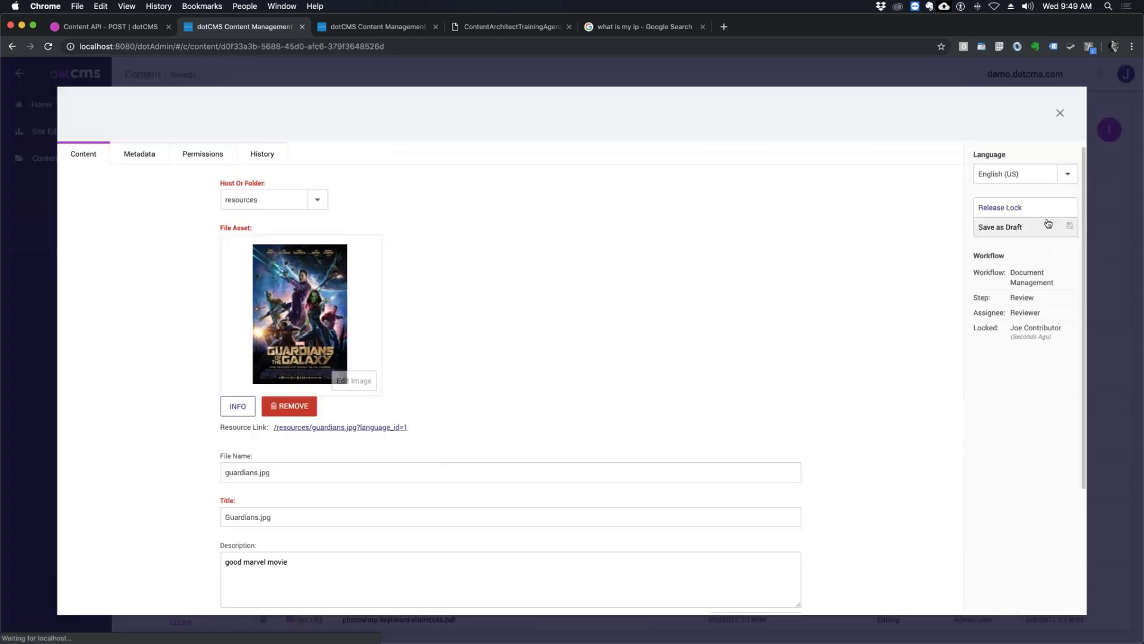
{"action": "left_click", "coordinate": [1029, 210]}
{"action": "left_click", "coordinate": [1060, 113]}
- Log out of the contributor session and log in as the reviewer user
{"action": "left_click", "coordinate": [1125, 77]}
{"action": "left_click", "coordinate": [1022, 131]}
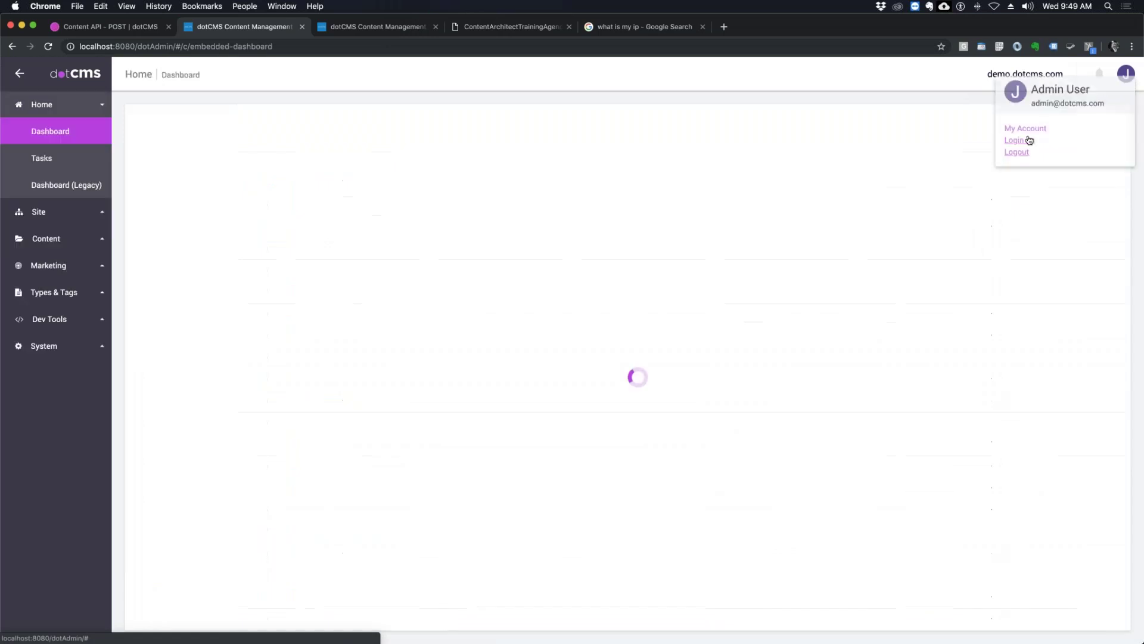
{"action": "left_click", "coordinate": [1125, 77]}
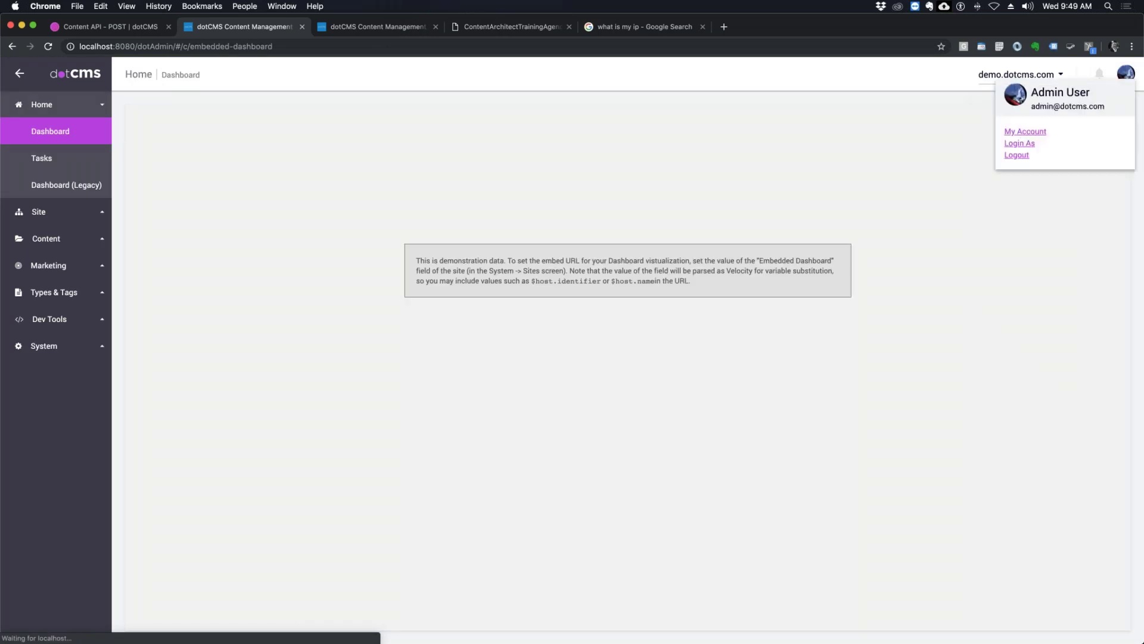
{"action": "left_click", "coordinate": [1019, 143]}
{"action": "left_click", "coordinate": [556, 161]}
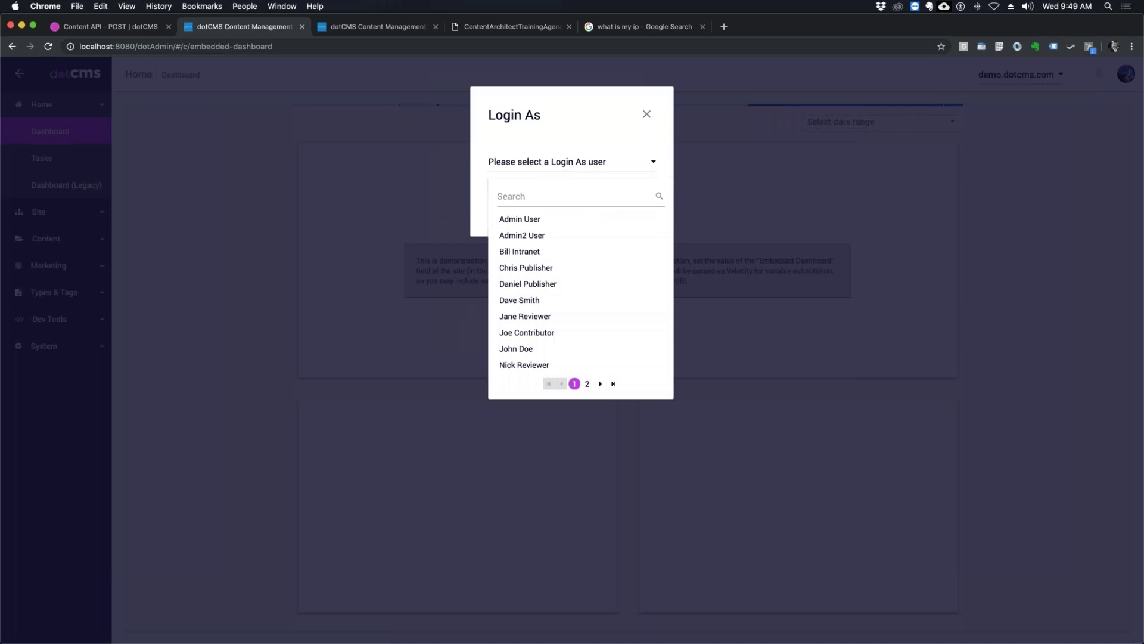
{"action": "left_click", "coordinate": [525, 198]}
{"action": "type", "text": "Jane"}
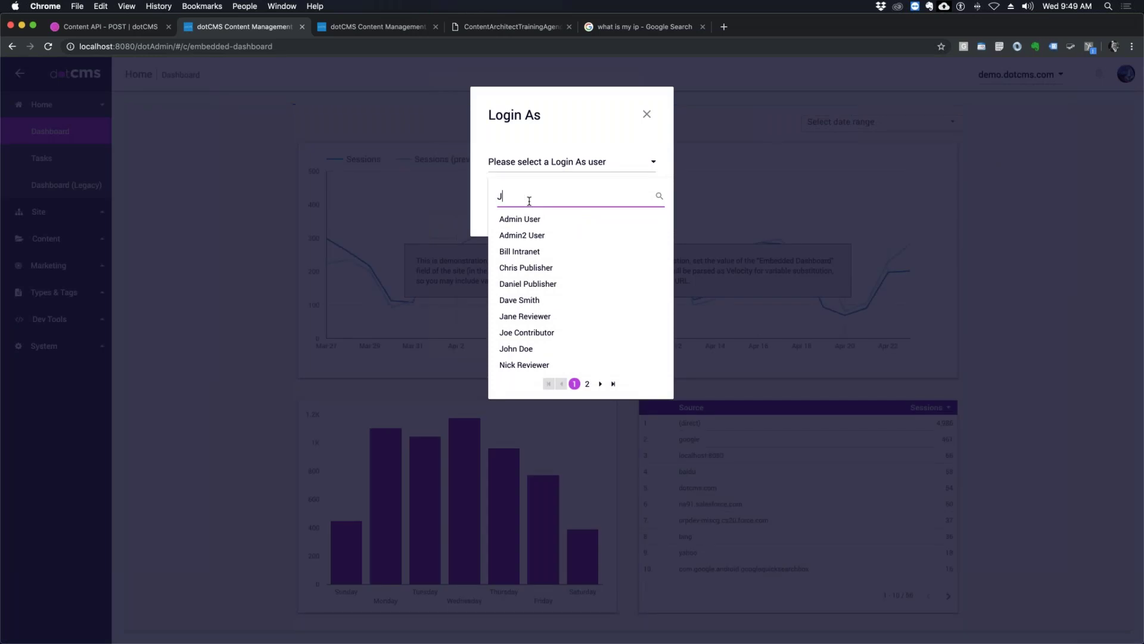
{"action": "left_click", "coordinate": [525, 218]}
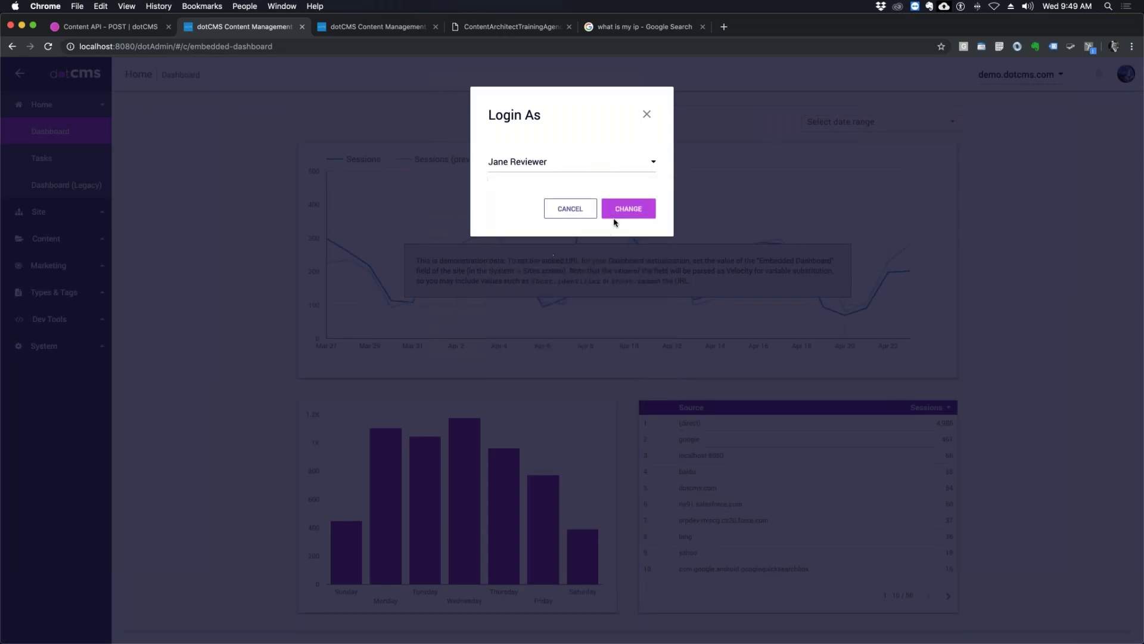
{"action": "left_click", "coordinate": [629, 209]}
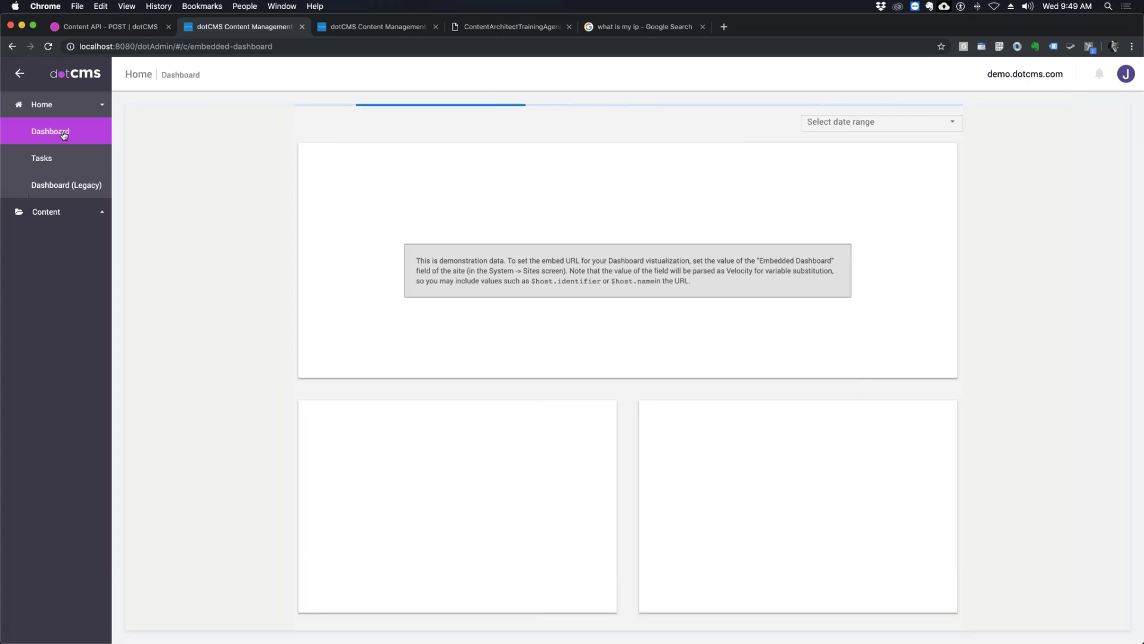
{"action": "left_click", "coordinate": [53, 156]}
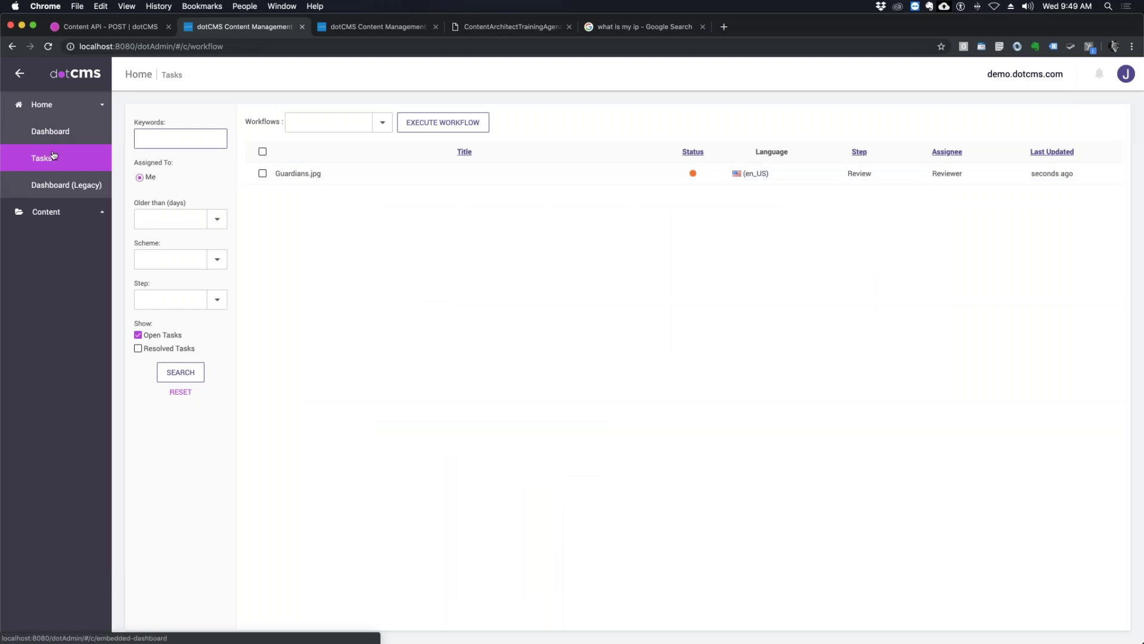
- Open the Guardians.jpg review task and edit its content
{"action": "left_click", "coordinate": [315, 177]}
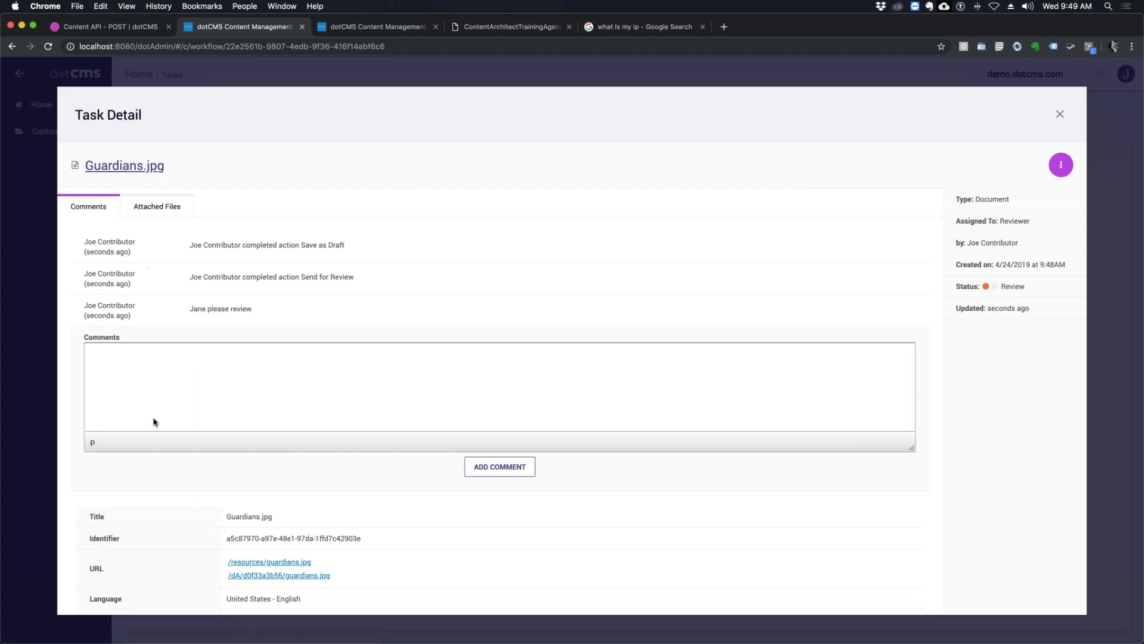
{"action": "scroll", "coordinate": [154, 427], "scroll_direction": "down", "scroll_amount": 4}
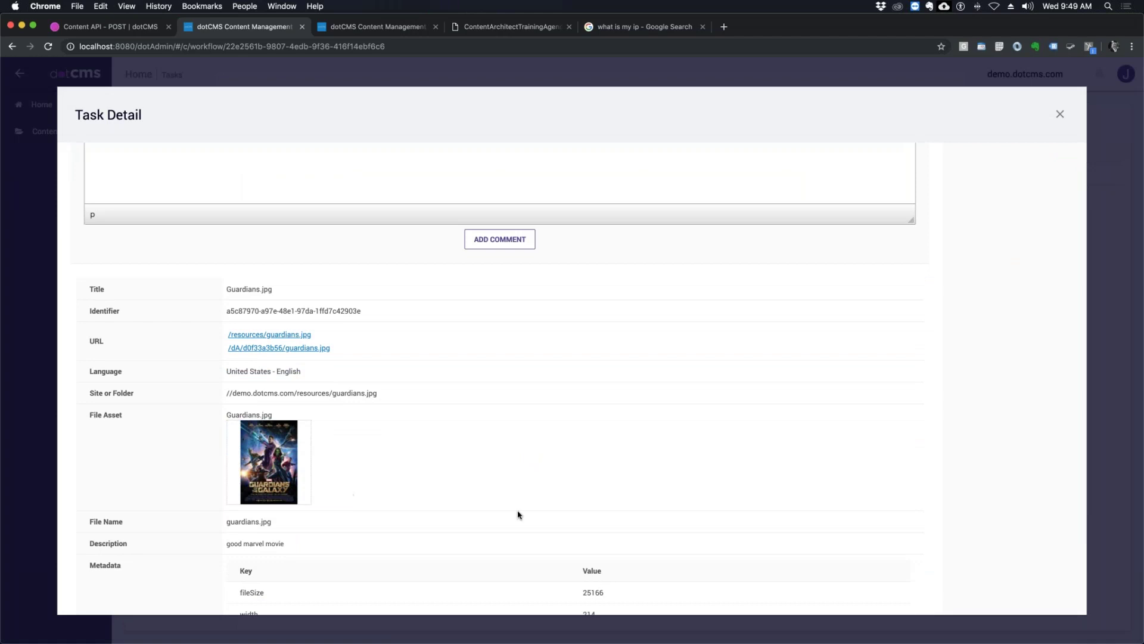
{"action": "scroll", "coordinate": [517, 514], "scroll_direction": "down", "scroll_amount": 2}
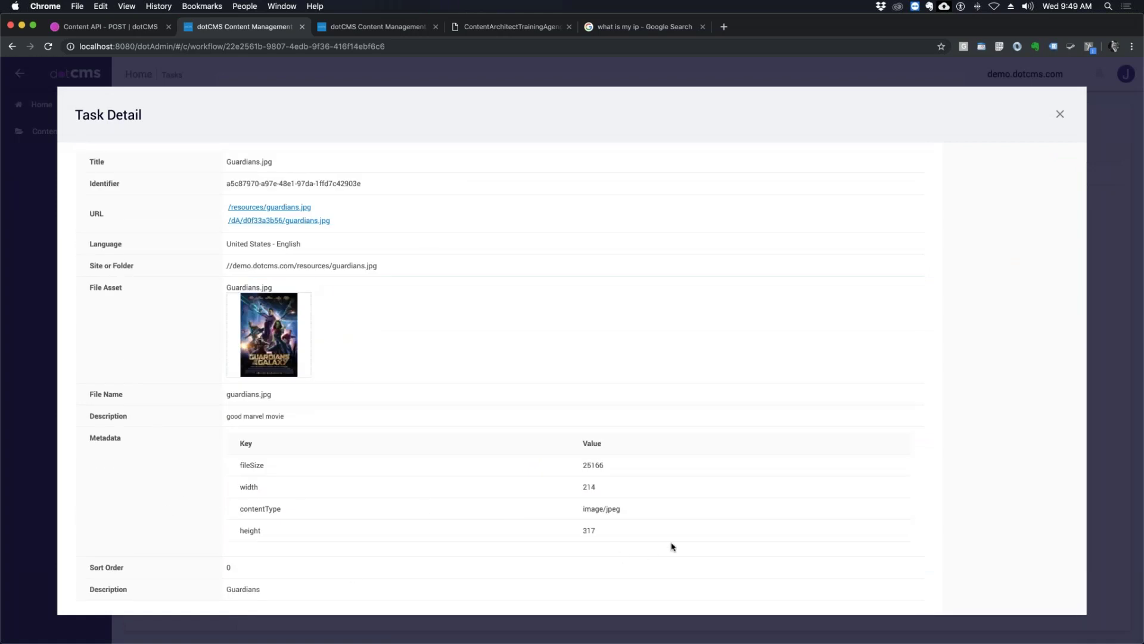
{"action": "scroll", "coordinate": [496, 529], "scroll_direction": "up", "scroll_amount": 6}
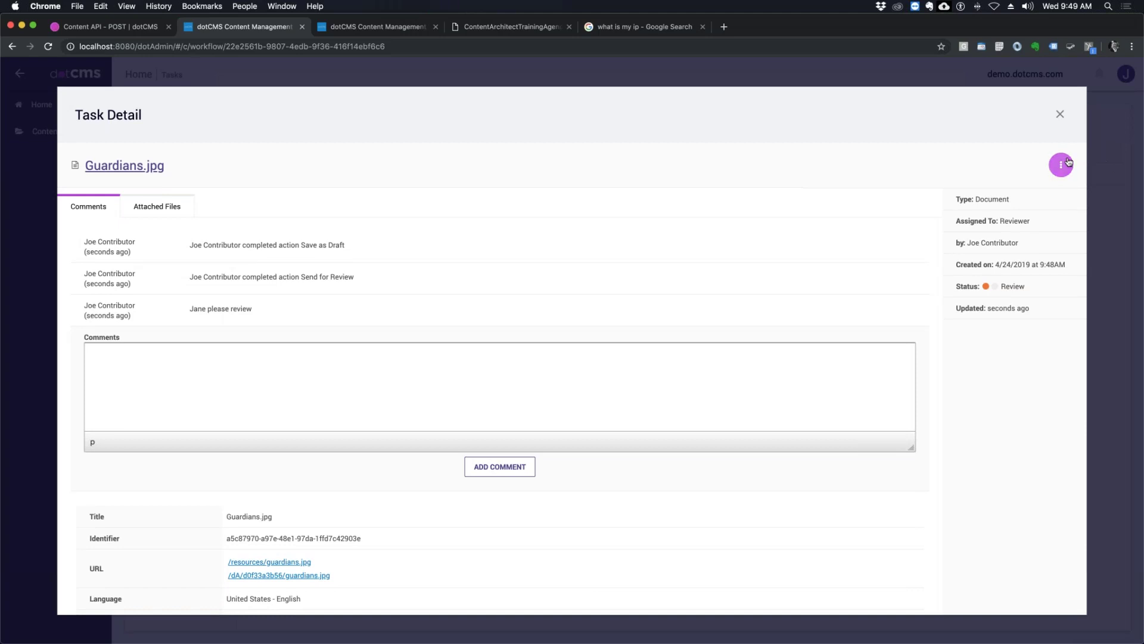
{"action": "left_click", "coordinate": [1061, 165]}
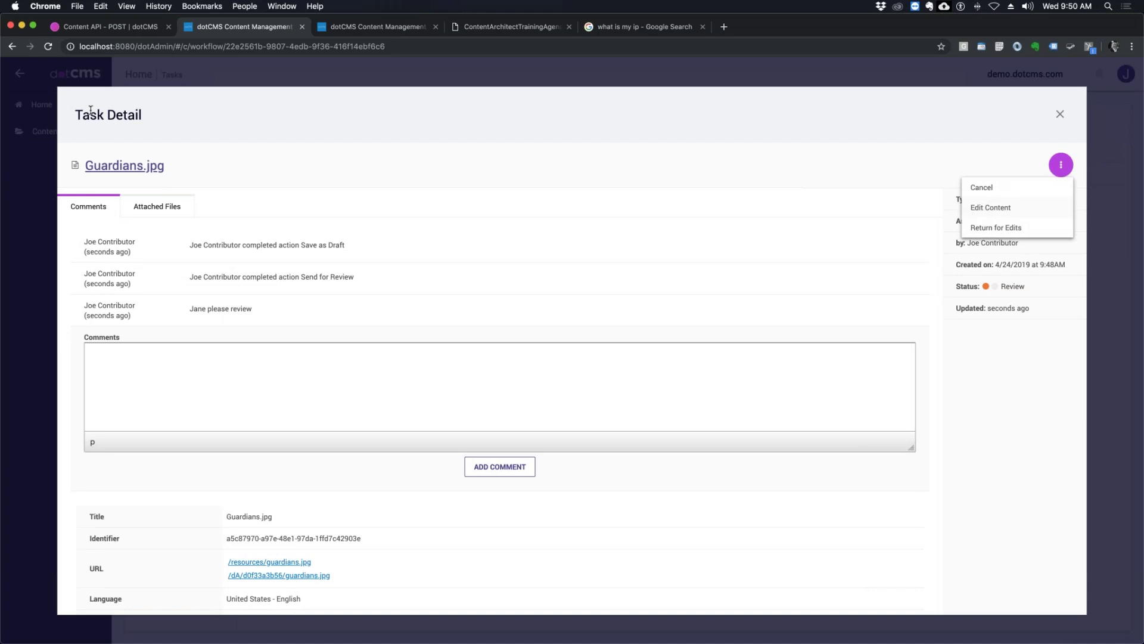
{"action": "left_click", "coordinate": [1017, 210]}
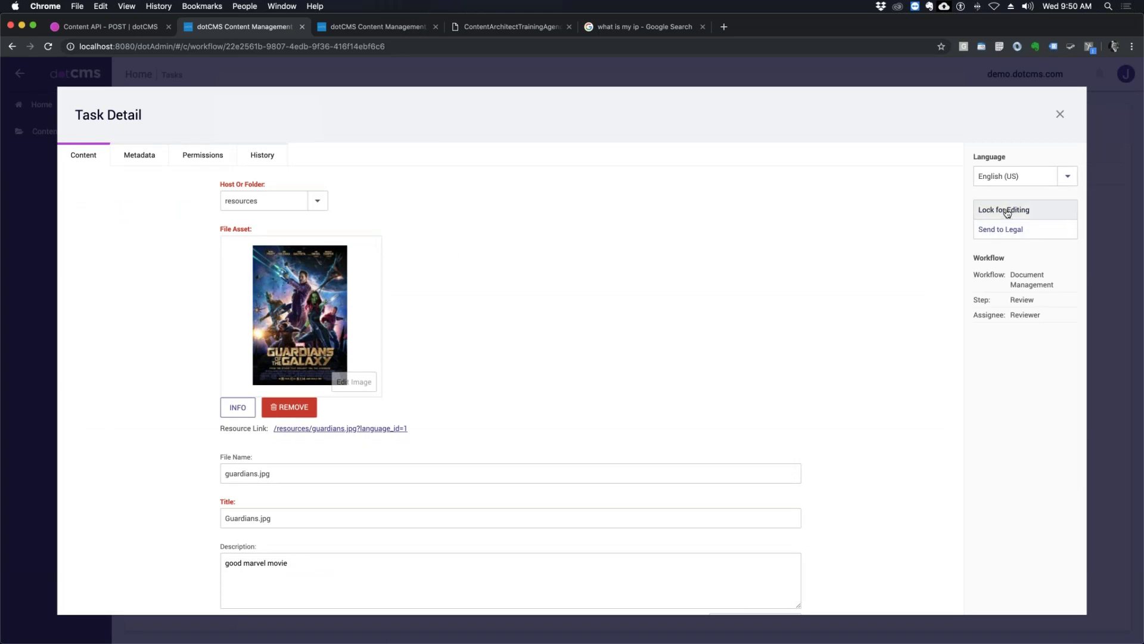
- Send Guardians.jpg to Legal with the comment 'Please publish'
{"action": "left_click", "coordinate": [1022, 211]}
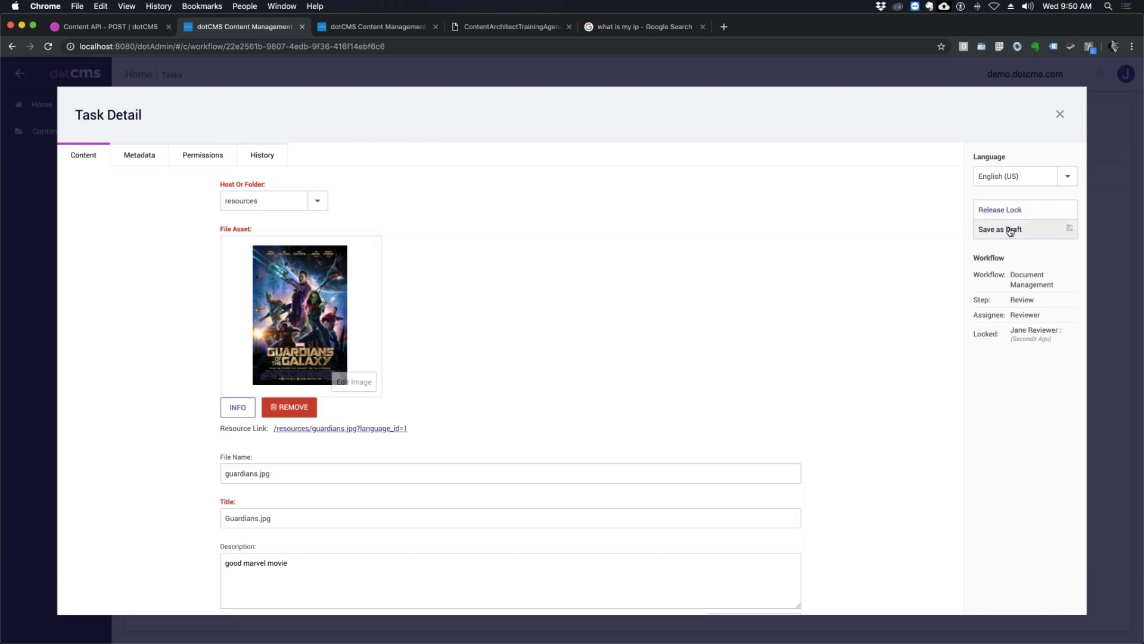
{"action": "left_click", "coordinate": [1012, 210]}
{"action": "left_click", "coordinate": [1045, 231]}
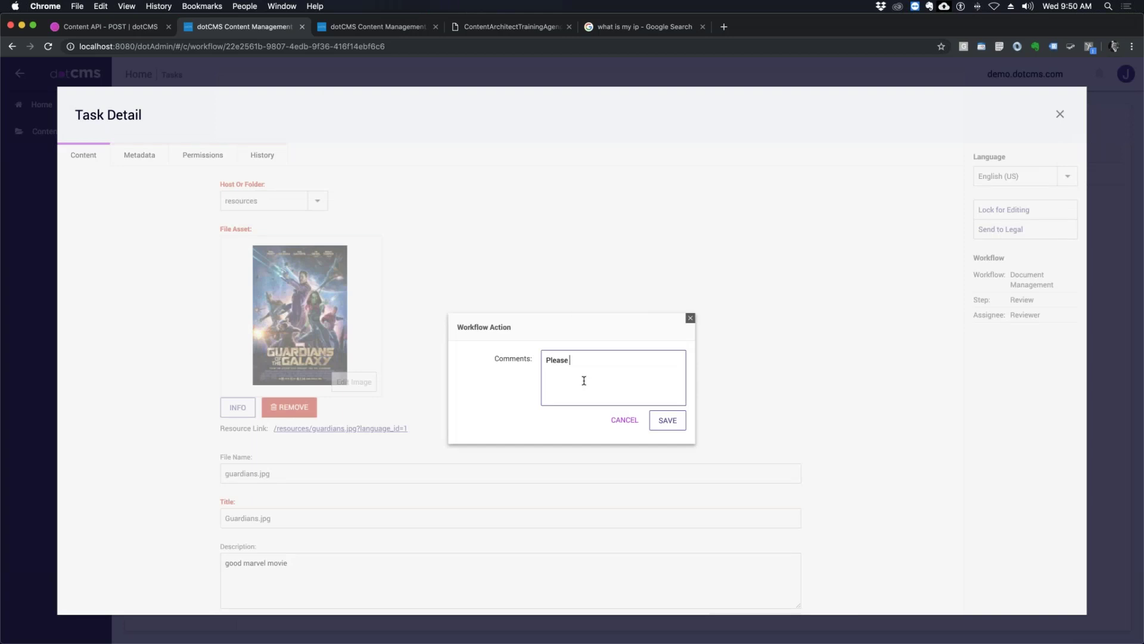
{"action": "type", "text": "Please publish"}
{"action": "left_click", "coordinate": [668, 420]}
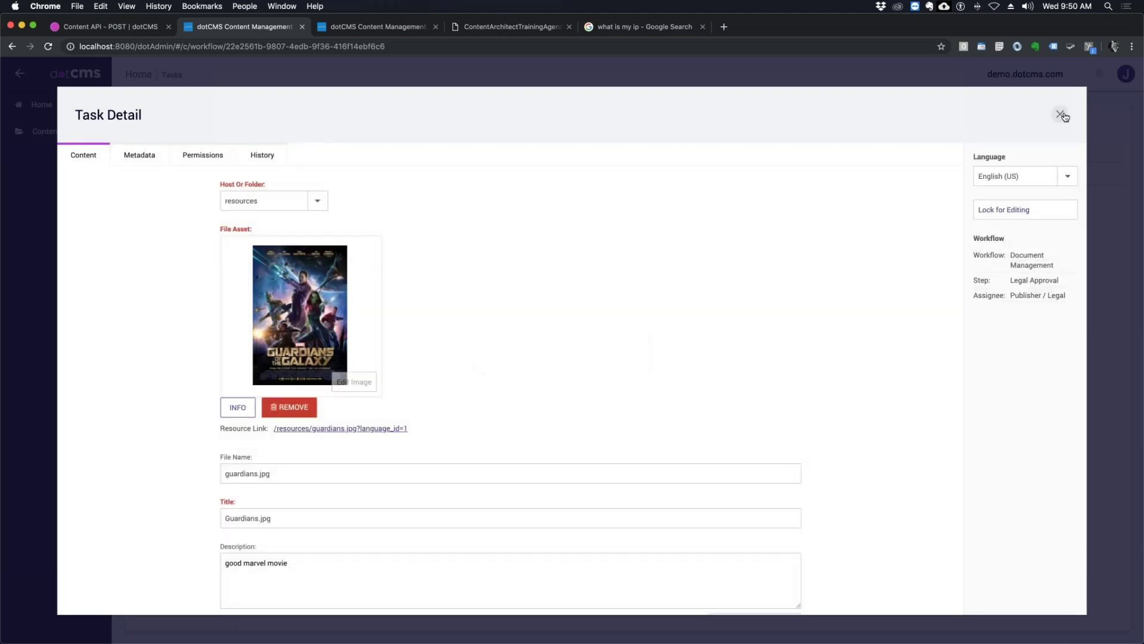
{"action": "left_click", "coordinate": [1059, 114]}
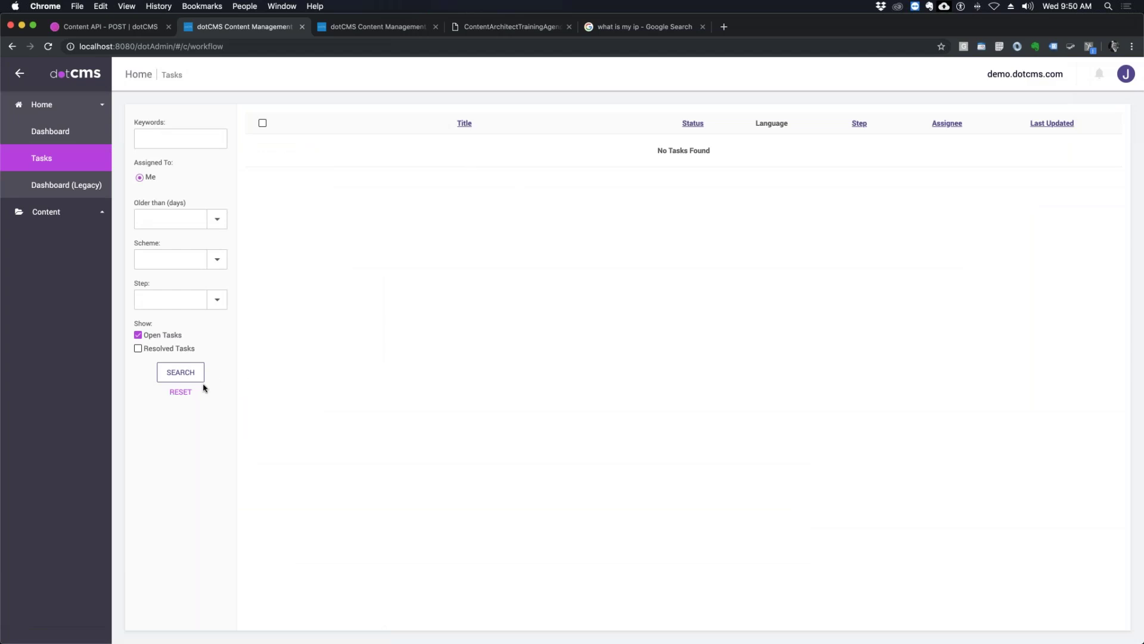
- Check guardians.jpg's current workflow step from Content Search
{"action": "left_click", "coordinate": [184, 374]}
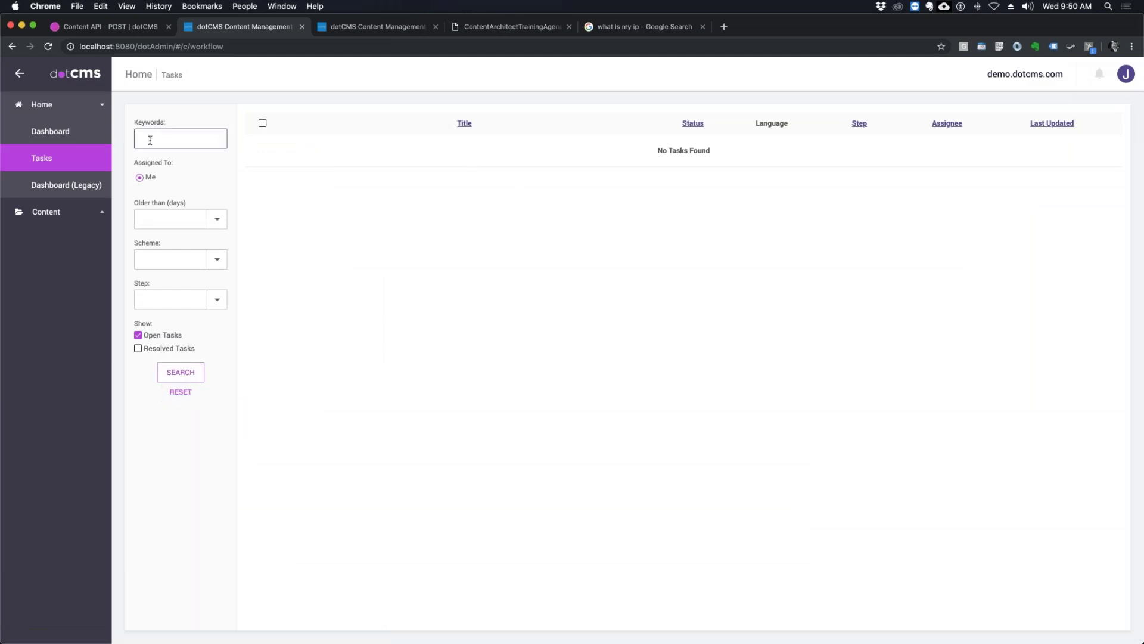
{"action": "left_click", "coordinate": [46, 212]}
{"action": "left_click", "coordinate": [53, 160]}
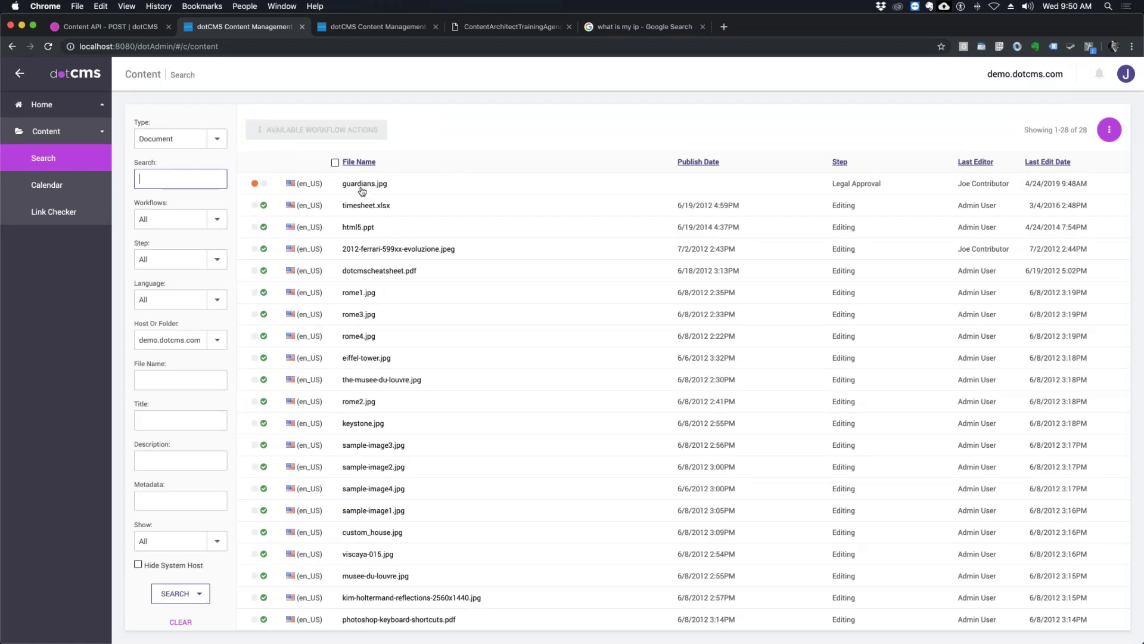
{"action": "left_click", "coordinate": [362, 188]}
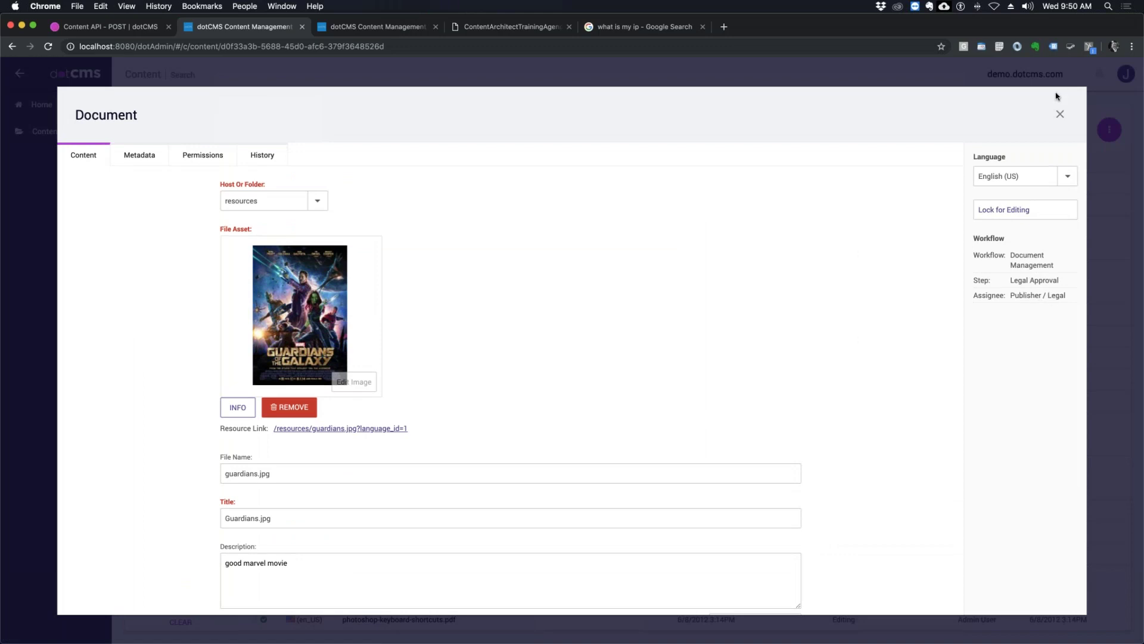
{"action": "left_click", "coordinate": [1060, 114]}
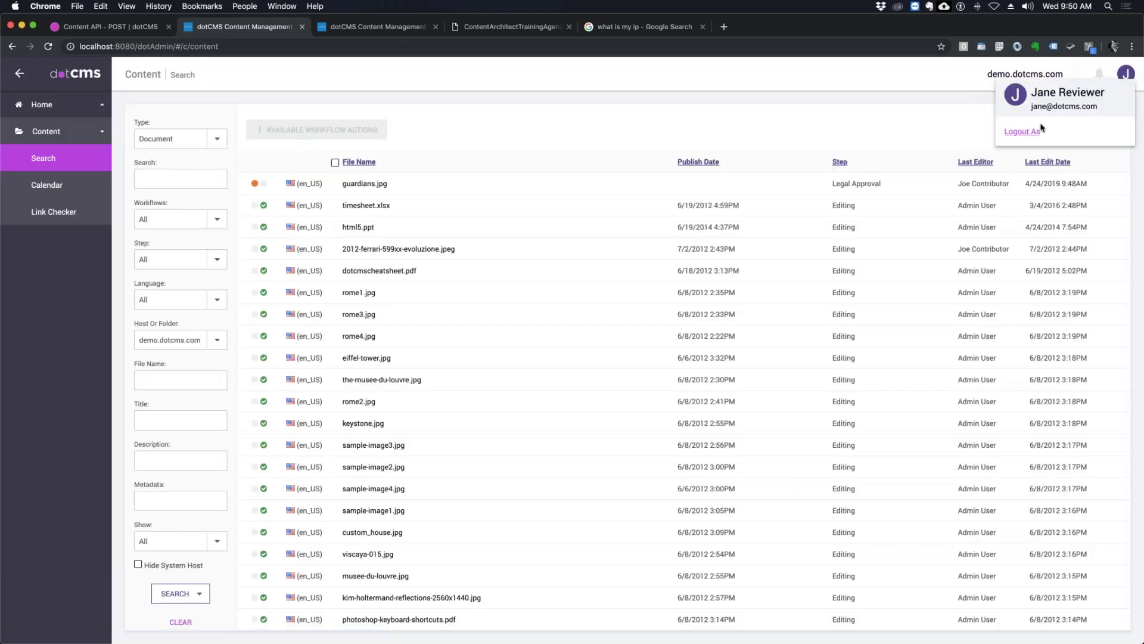
- Log out of the reviewer session and bring up the Login As user list
{"action": "left_click", "coordinate": [1023, 131]}
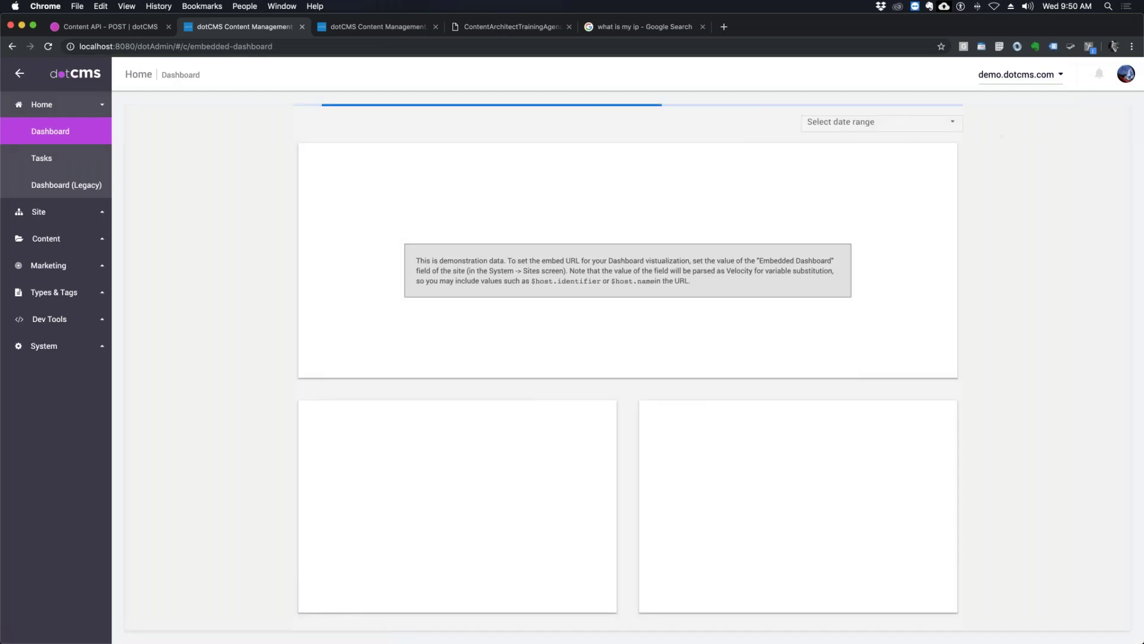
{"action": "left_click", "coordinate": [1126, 73]}
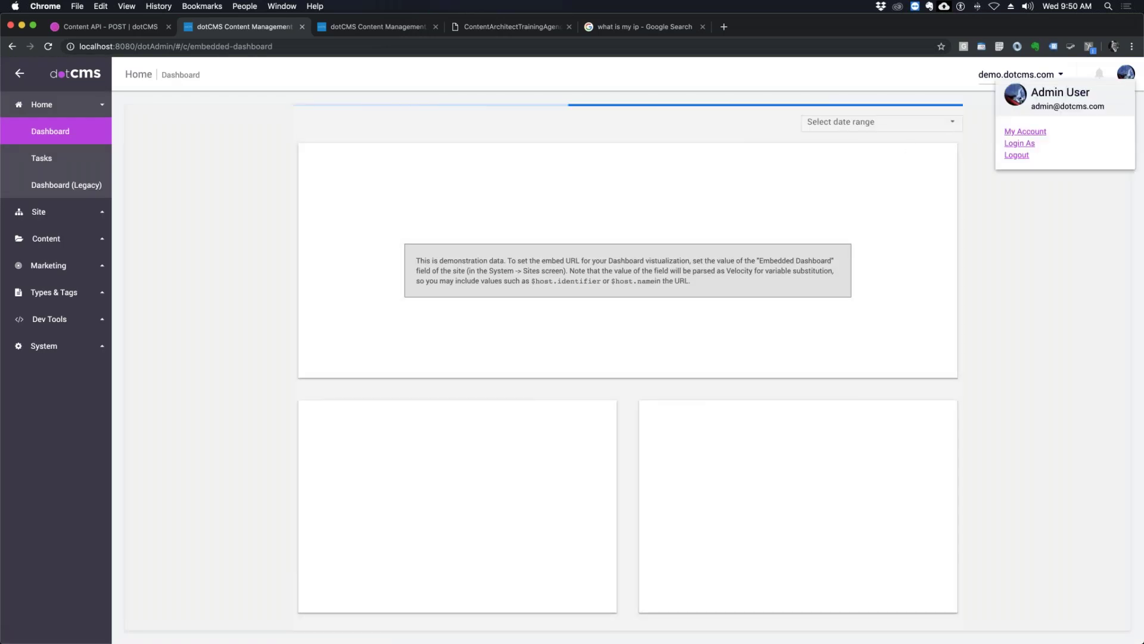
{"action": "left_click", "coordinate": [1019, 143]}
{"action": "left_click", "coordinate": [592, 166]}
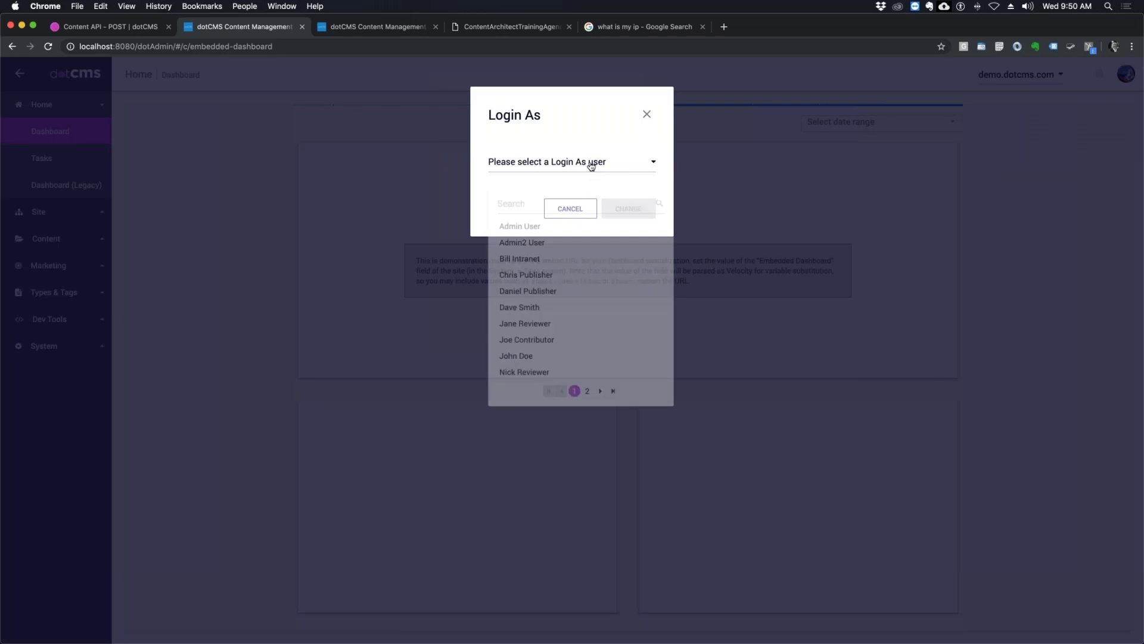
{"action": "left_click", "coordinate": [536, 194]}
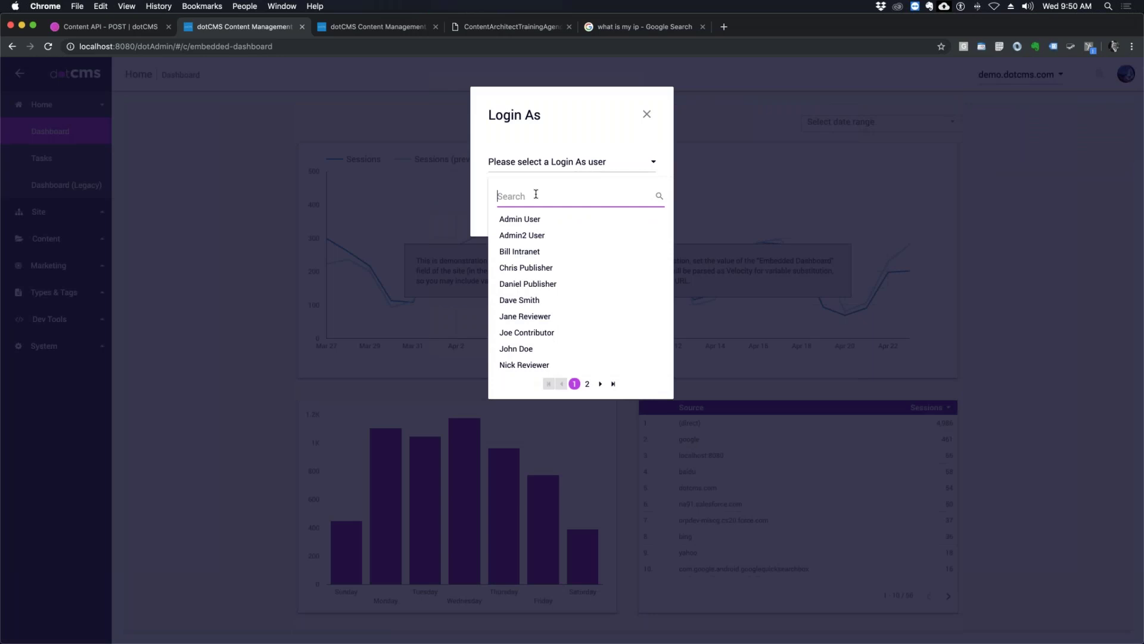
- Switch to the publisher user and open the Tasks list
{"action": "left_click", "coordinate": [525, 267]}
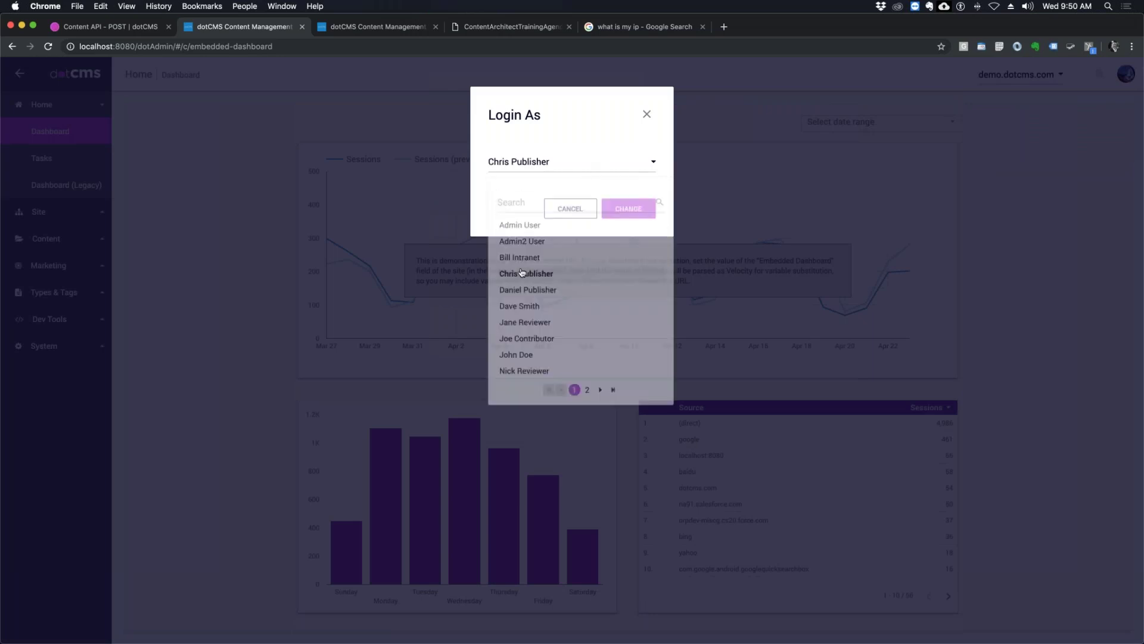
{"action": "left_click", "coordinate": [628, 208]}
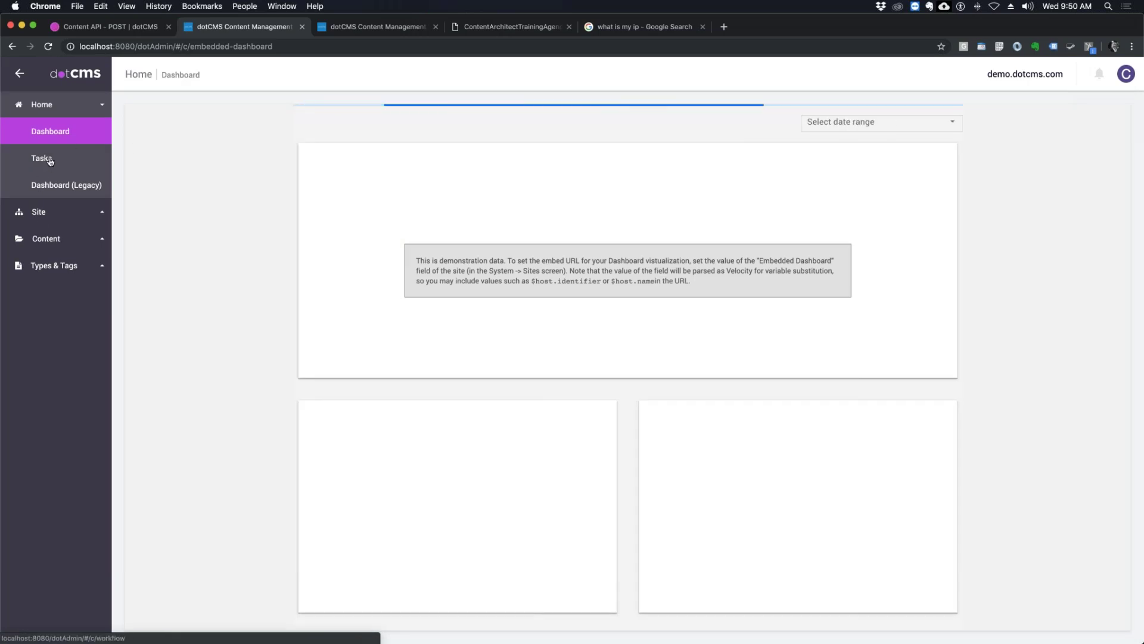
{"action": "left_click", "coordinate": [41, 158]}
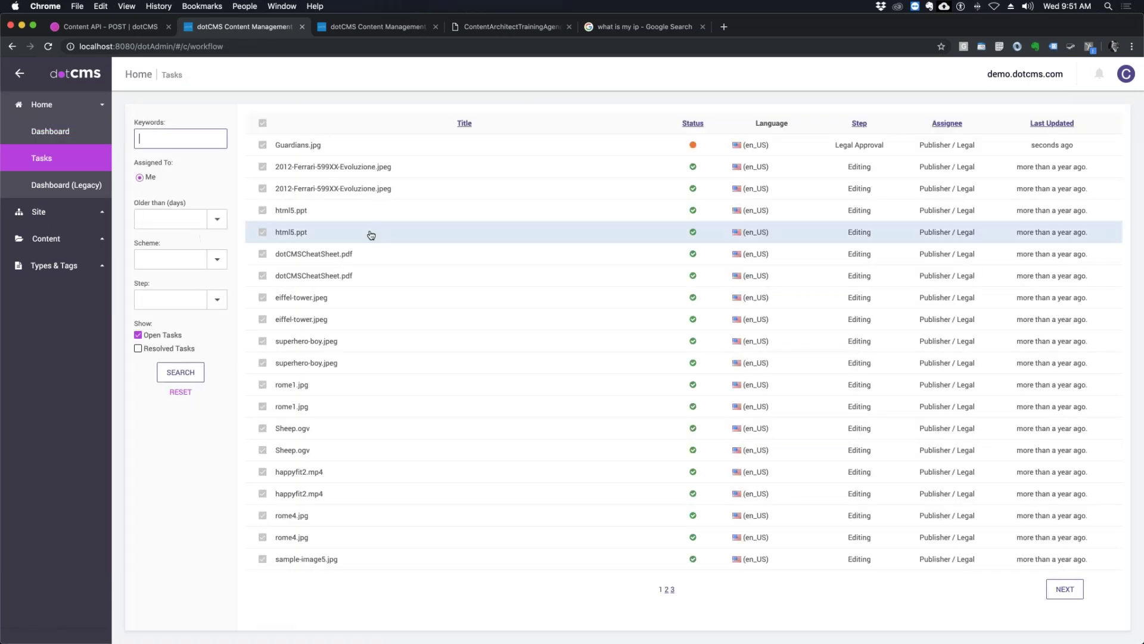
- Publish the Guardians.jpg task via Edit Content and close the Task Detail
{"action": "left_click", "coordinate": [320, 147]}
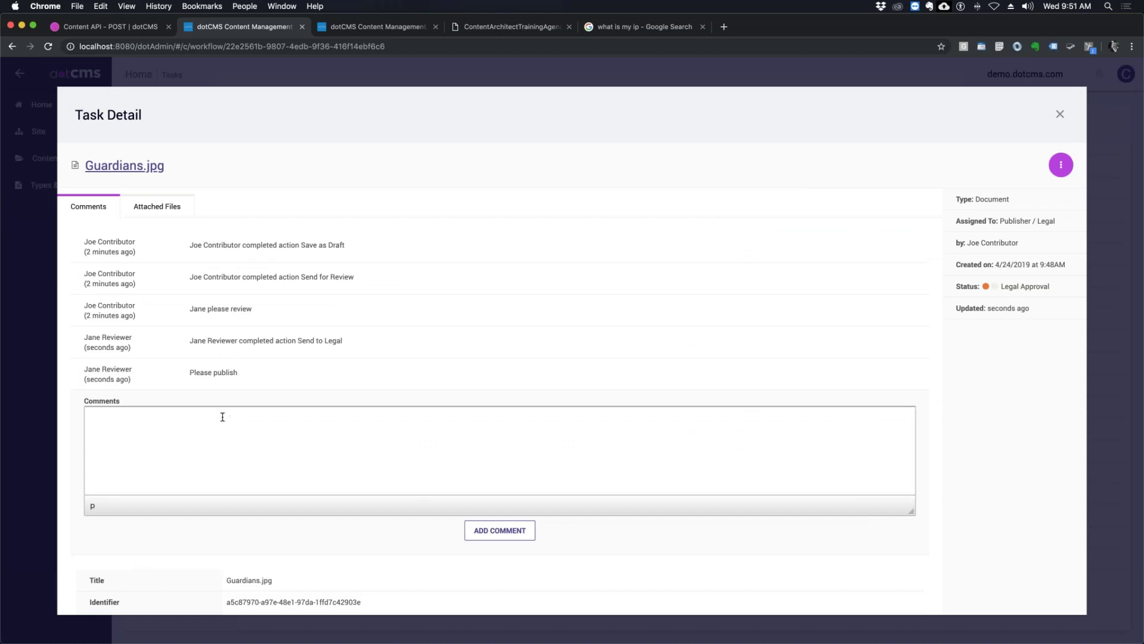
{"action": "left_click_drag", "start_coordinate": [232, 372], "coordinate": [186, 372]}
{"action": "scroll", "coordinate": [617, 375], "scroll_direction": "down", "scroll_amount": 1}
{"action": "scroll", "coordinate": [618, 375], "scroll_direction": "down", "scroll_amount": 1}
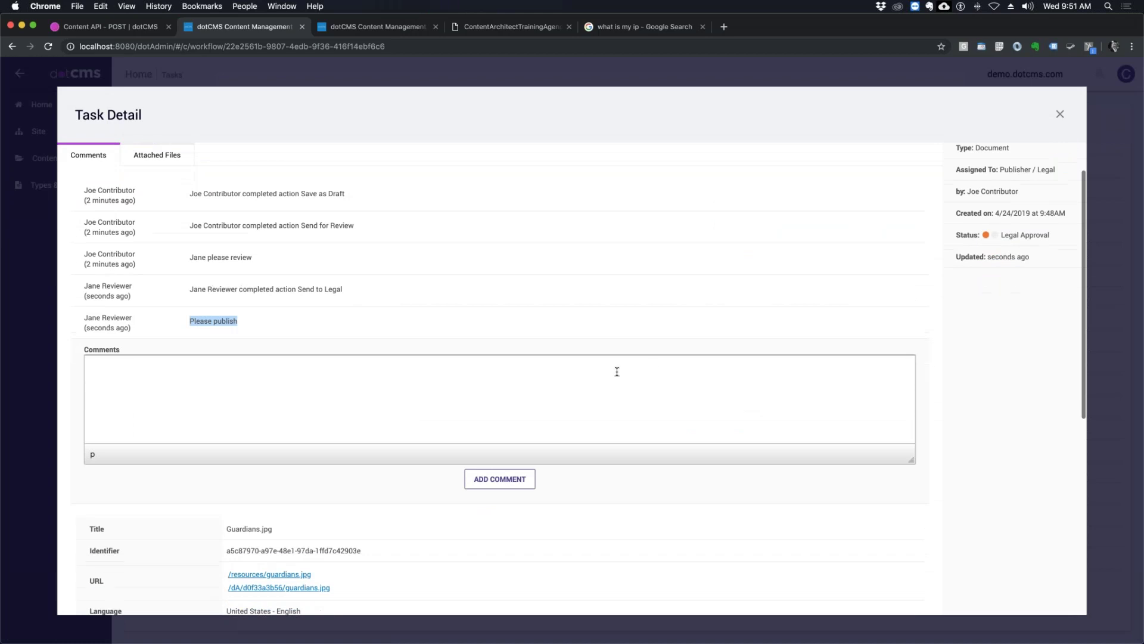
{"action": "scroll", "coordinate": [1054, 122], "scroll_direction": "up", "scroll_amount": 2}
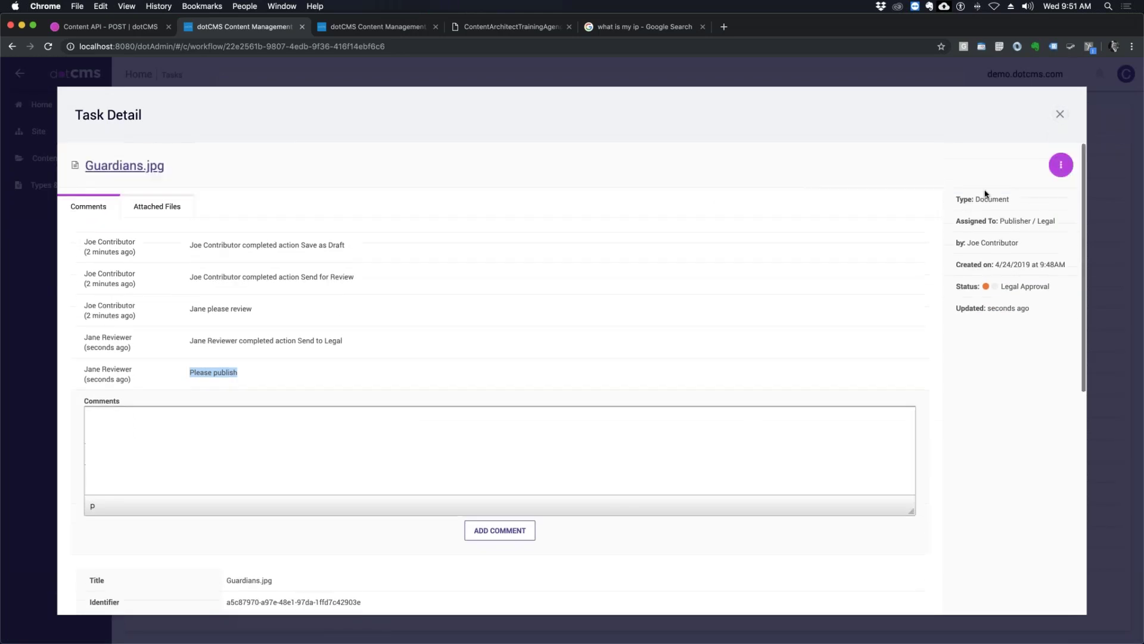
{"action": "left_click", "coordinate": [1061, 164]}
{"action": "left_click", "coordinate": [997, 210]}
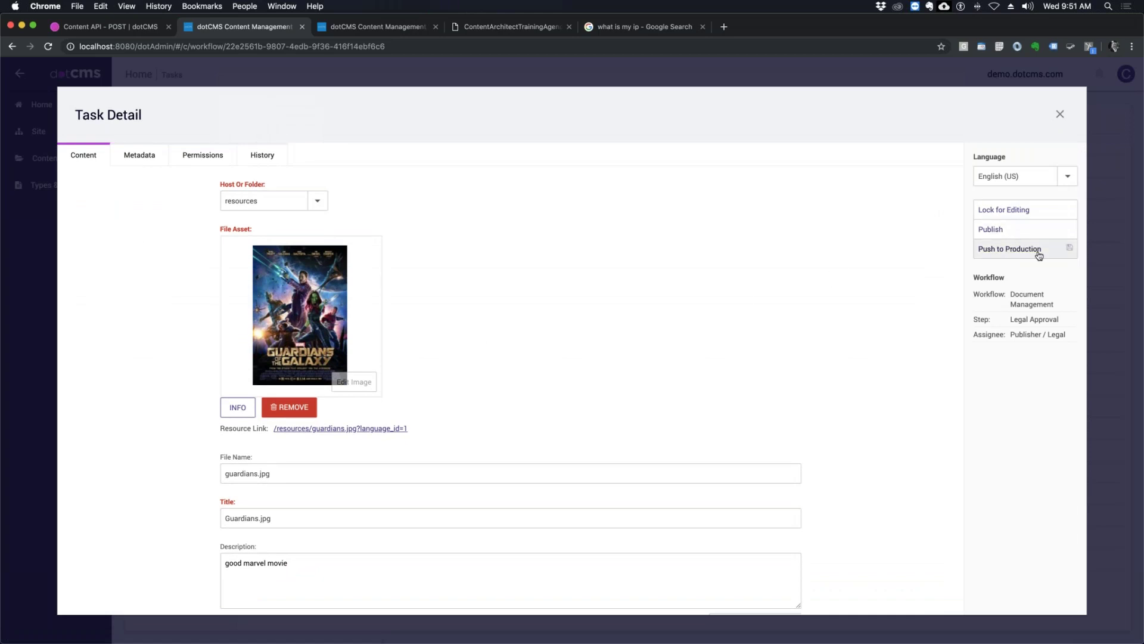
{"action": "left_click", "coordinate": [992, 231]}
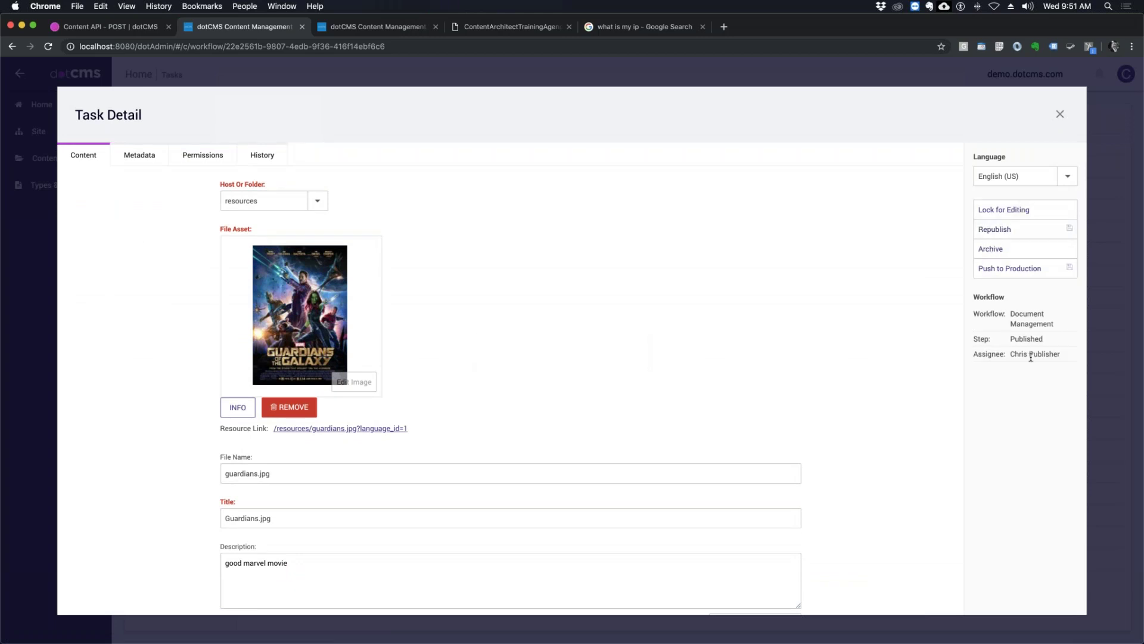
{"action": "left_click", "coordinate": [1060, 114]}
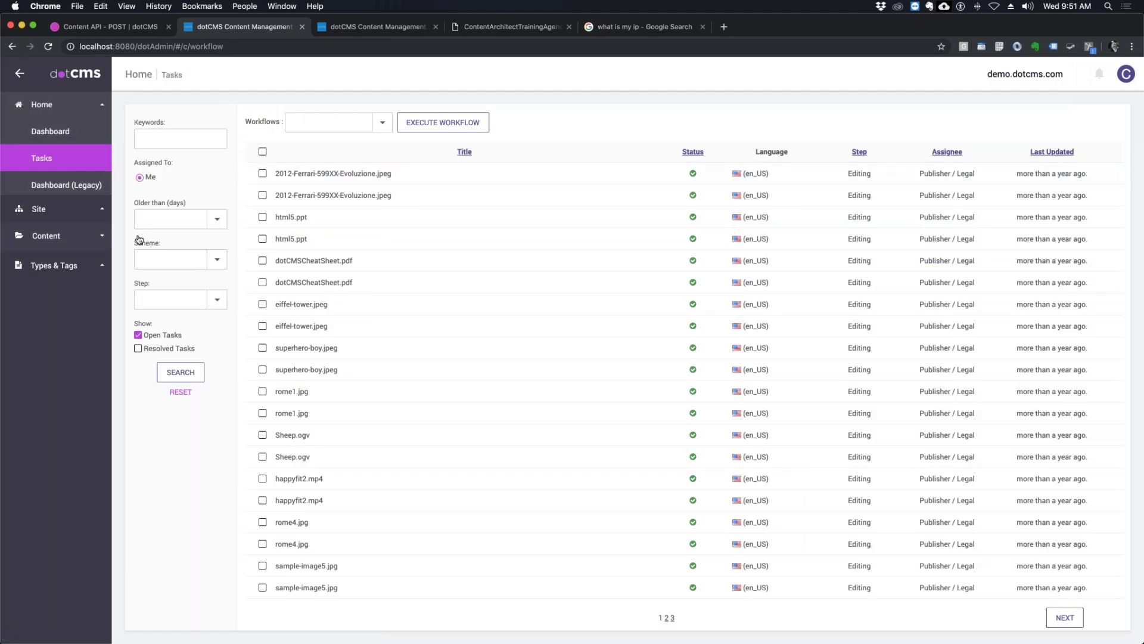
{"action": "left_click", "coordinate": [47, 240]}
- Open guardians.jpg from Content Search, lock it for editing, and close it
{"action": "left_click", "coordinate": [58, 184]}
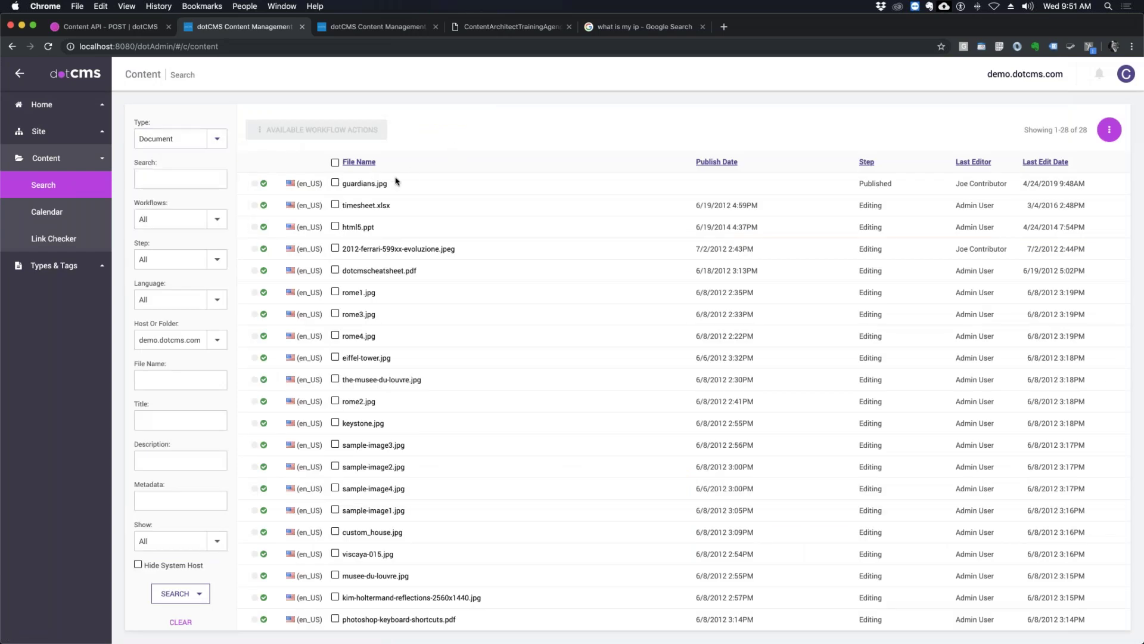
{"action": "double_click", "coordinate": [349, 184]}
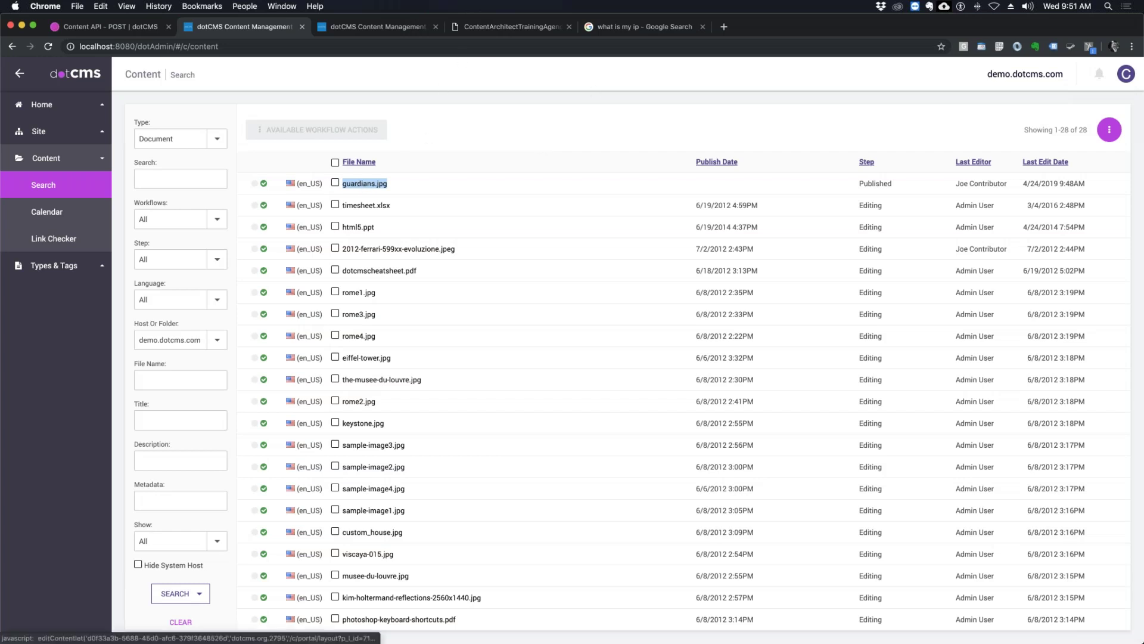
{"action": "left_click", "coordinate": [361, 186]}
{"action": "left_click", "coordinate": [1015, 208]}
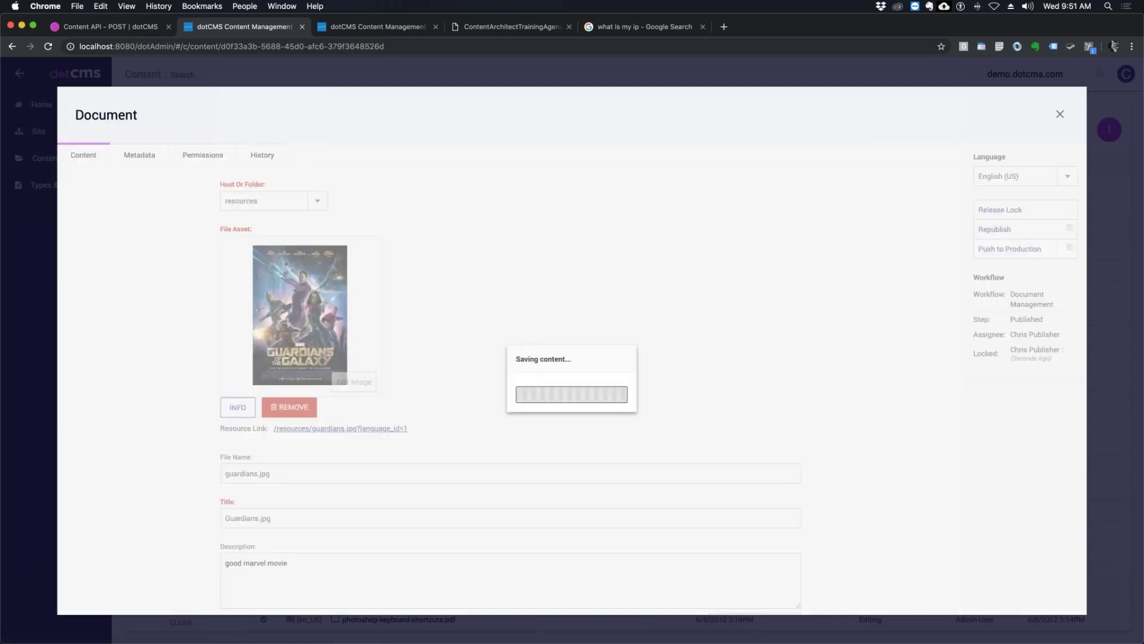
{"action": "left_click", "coordinate": [1058, 115]}
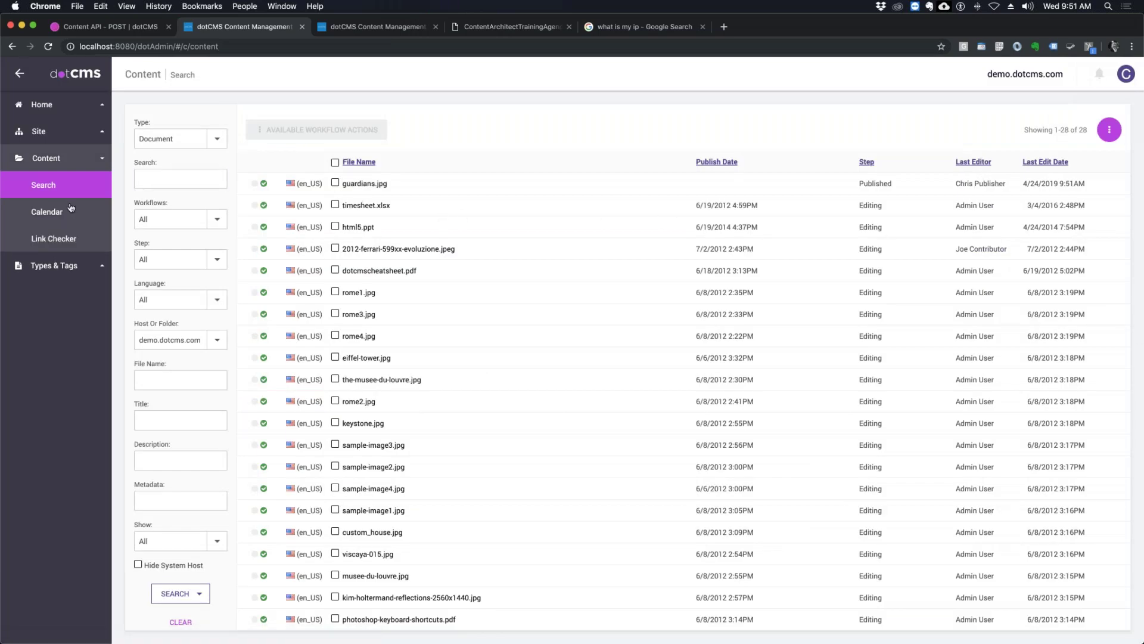
- Rerun the search to confirm guardians.jpg shows Published, last edited by the publisher
{"action": "left_click", "coordinate": [60, 186]}
{"action": "scroll", "coordinate": [333, 191], "scroll_direction": "down", "scroll_amount": 1}
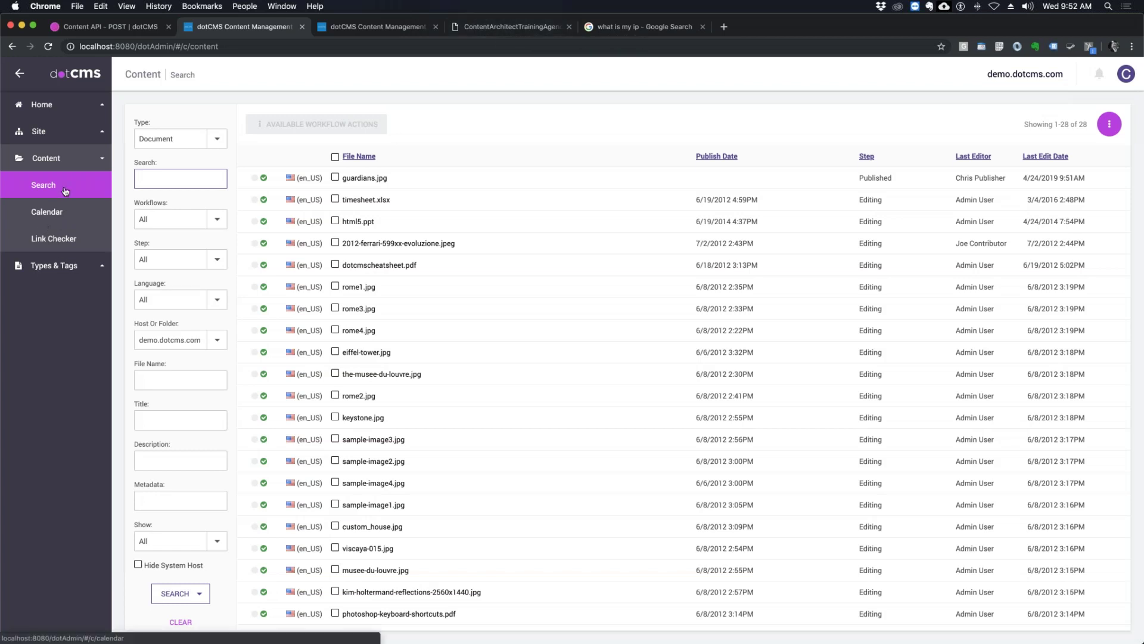
{"action": "left_click", "coordinate": [43, 266]}
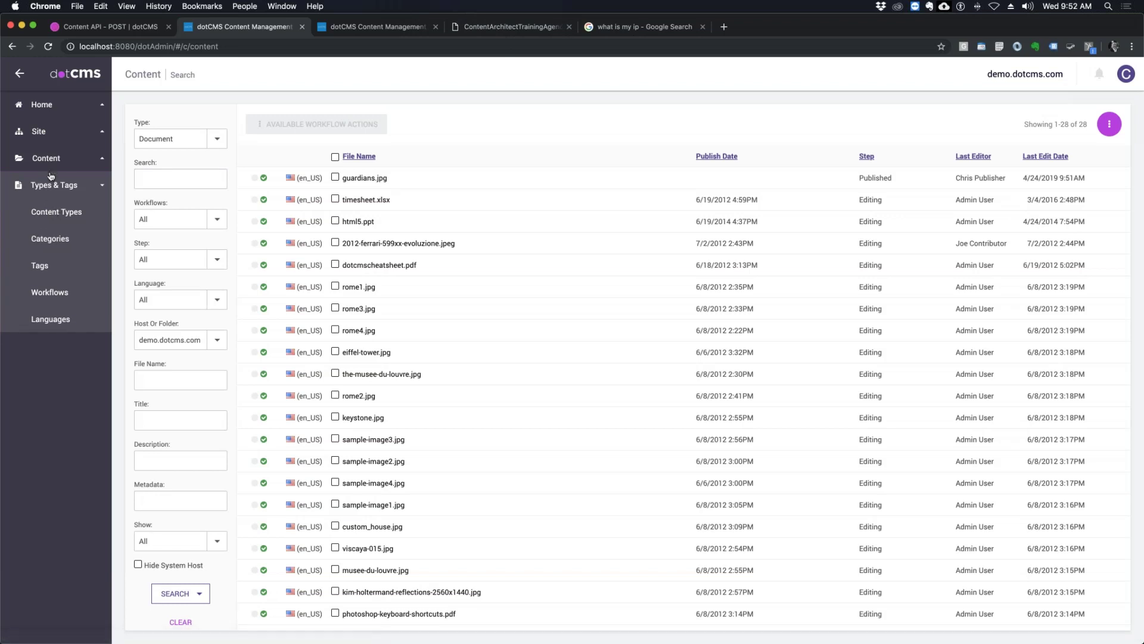
{"action": "left_click", "coordinate": [1128, 76]}
- Log out of the publisher account and view the empty Dev Tools Plugins page
{"action": "left_click", "coordinate": [1034, 127]}
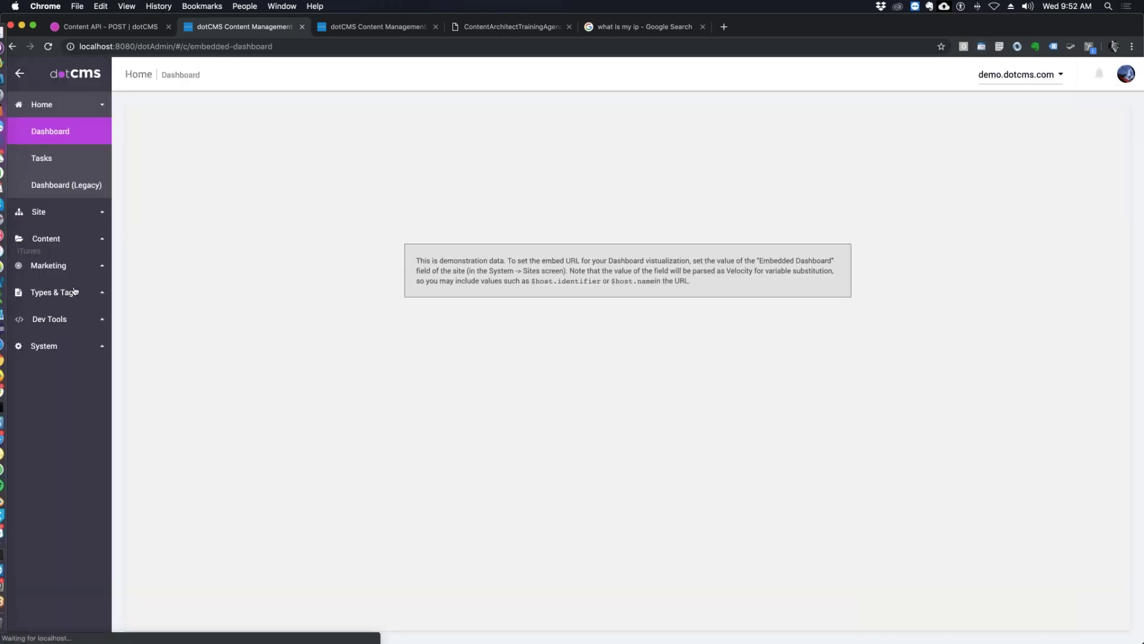
{"action": "left_click", "coordinate": [44, 321]}
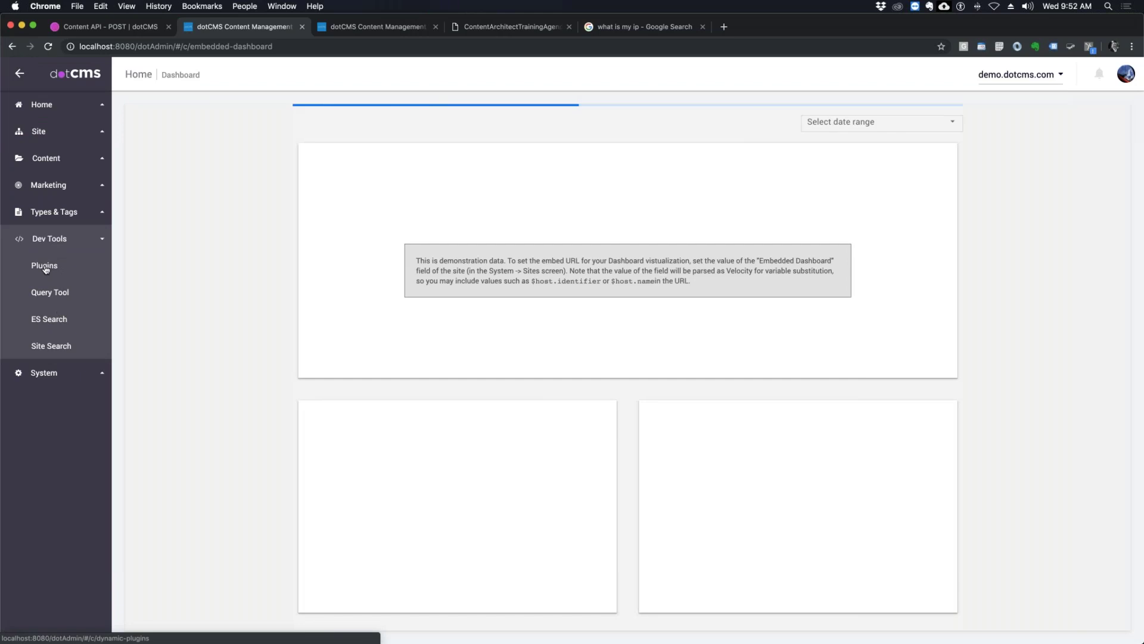
{"action": "left_click", "coordinate": [45, 267]}
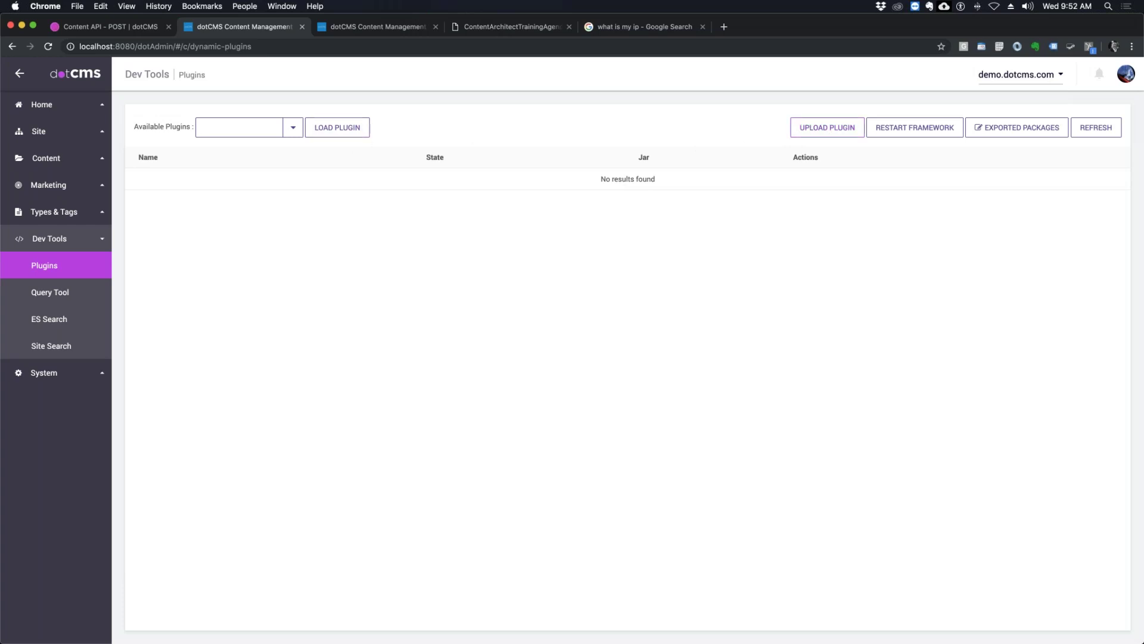
{"action": "left_click", "coordinate": [824, 128]}
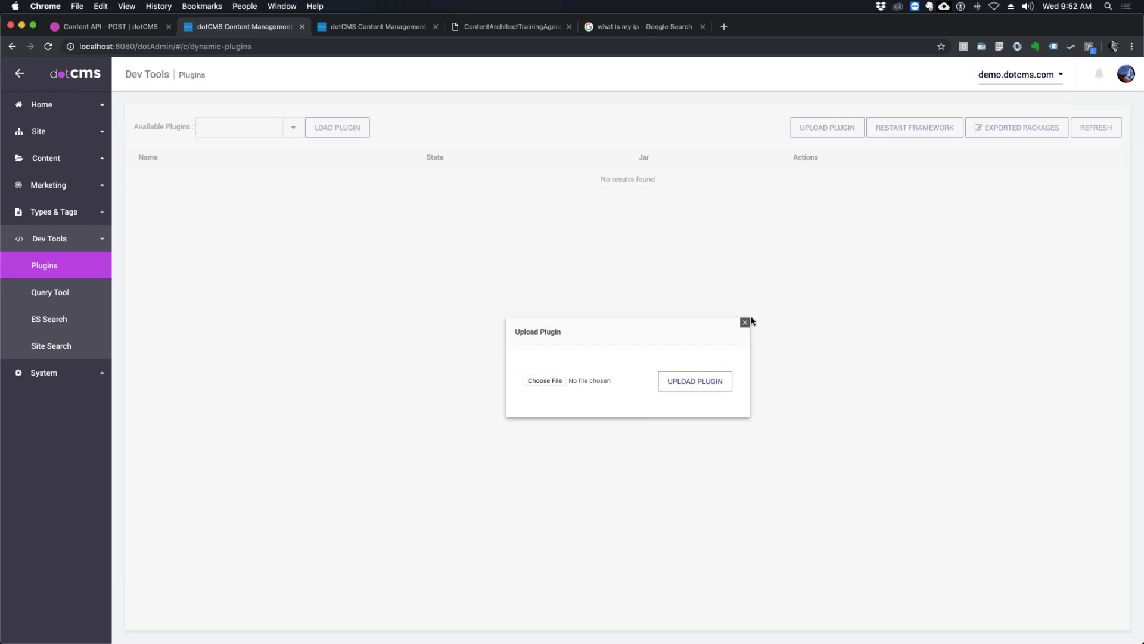
{"action": "left_click", "coordinate": [744, 323]}
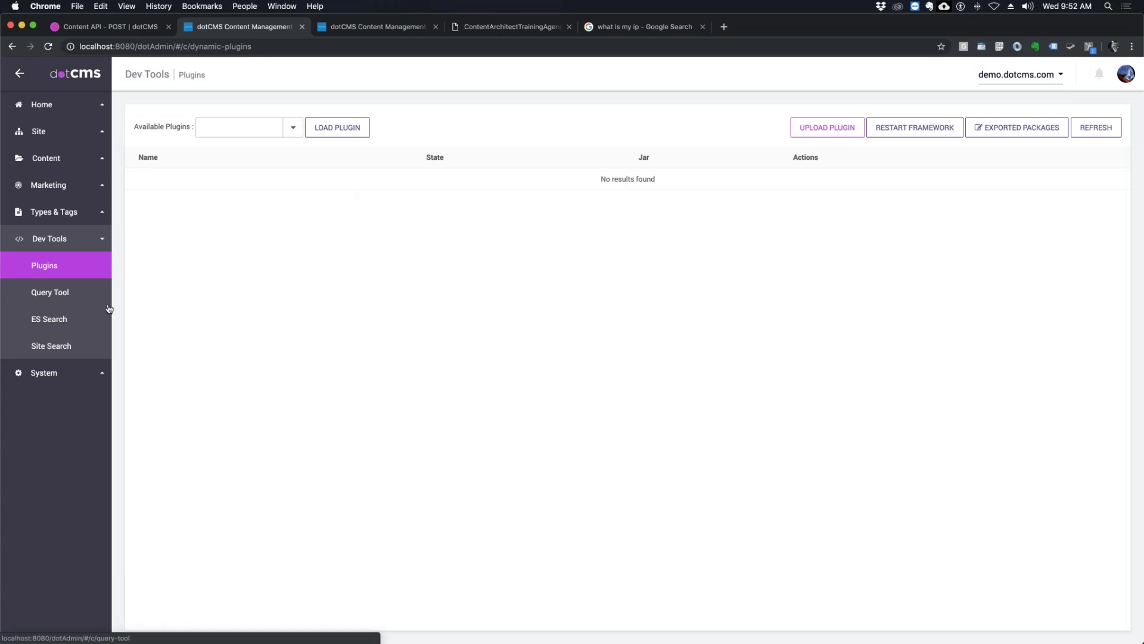
{"action": "left_click", "coordinate": [471, 26]}
{"action": "scroll", "coordinate": [690, 243], "scroll_direction": "down", "scroll_amount": 3}
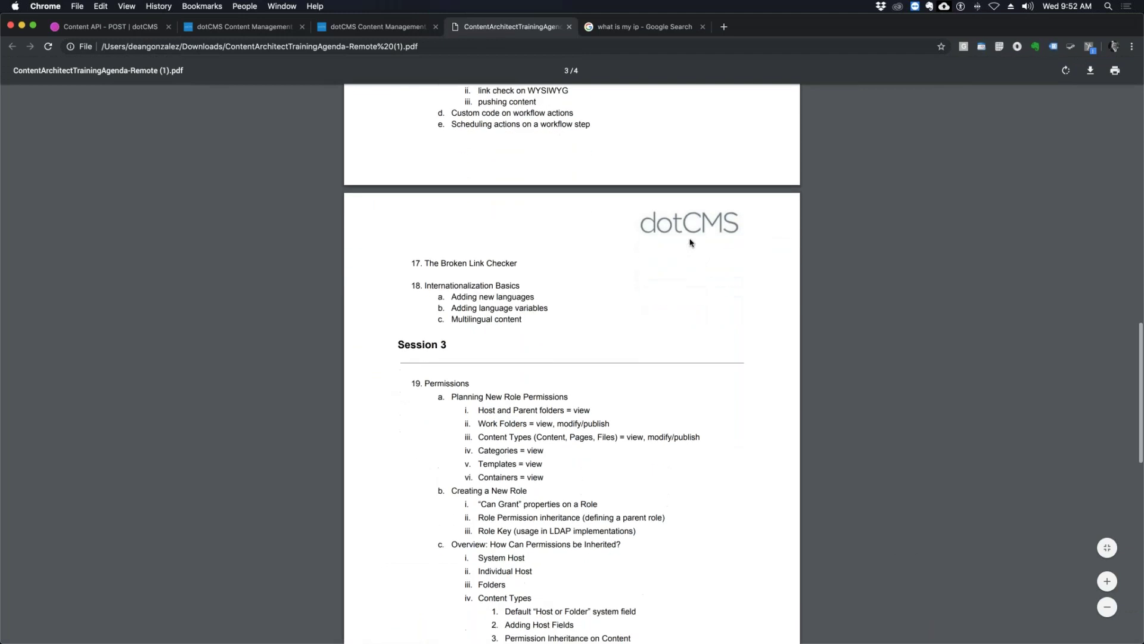
{"action": "scroll", "coordinate": [527, 250], "scroll_direction": "up", "scroll_amount": 3}
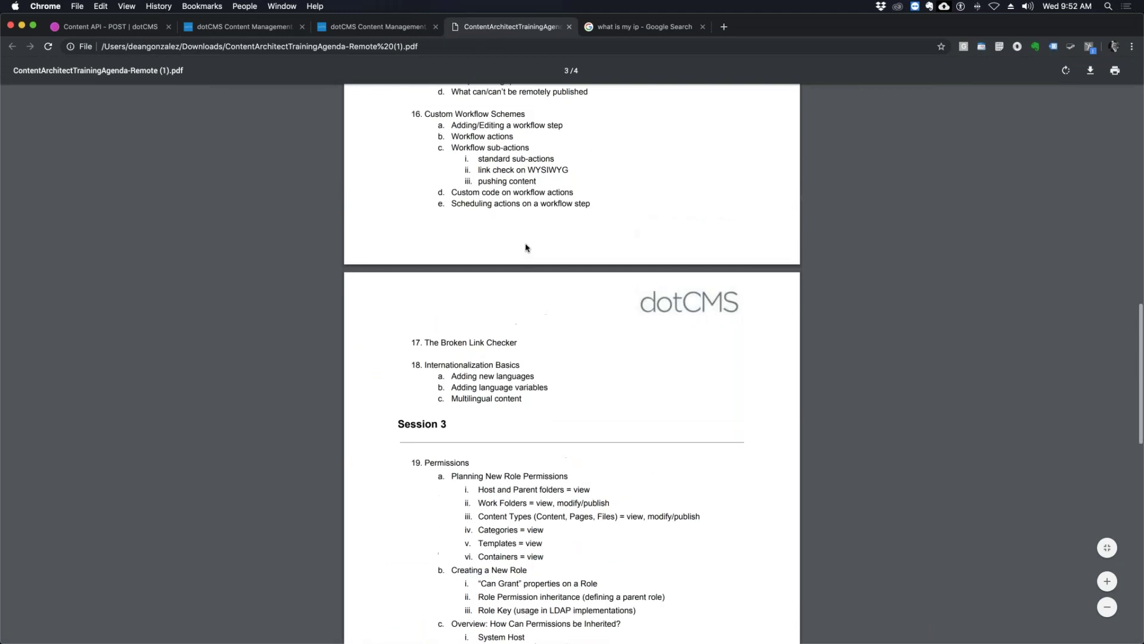
{"action": "left_click_drag", "start_coordinate": [490, 342], "coordinate": [428, 342]}
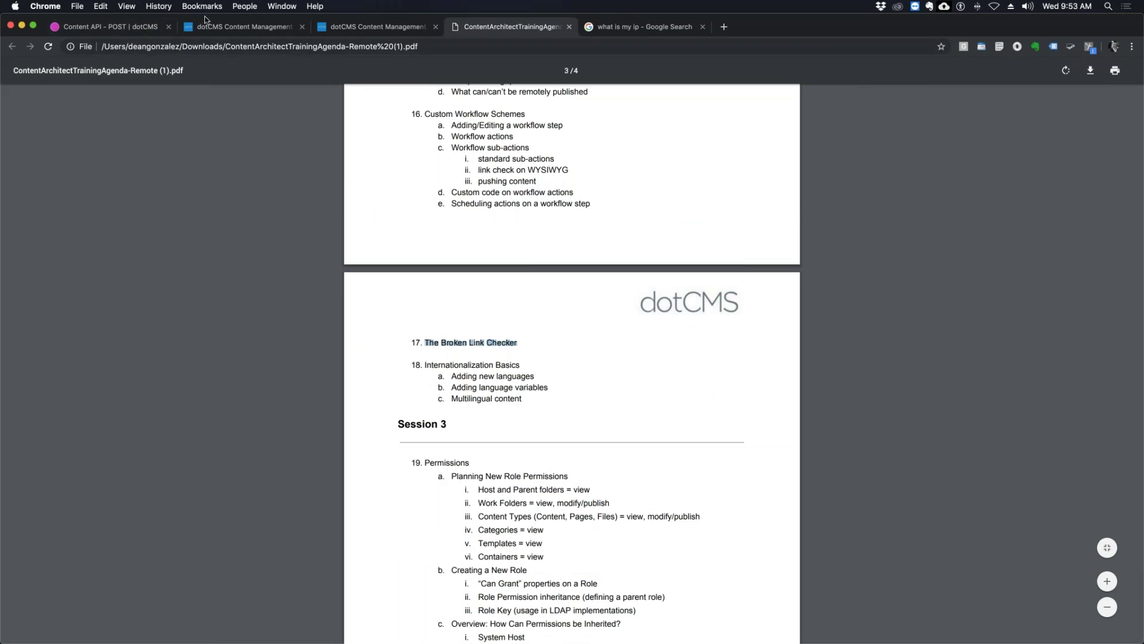
{"action": "left_click", "coordinate": [239, 27]}
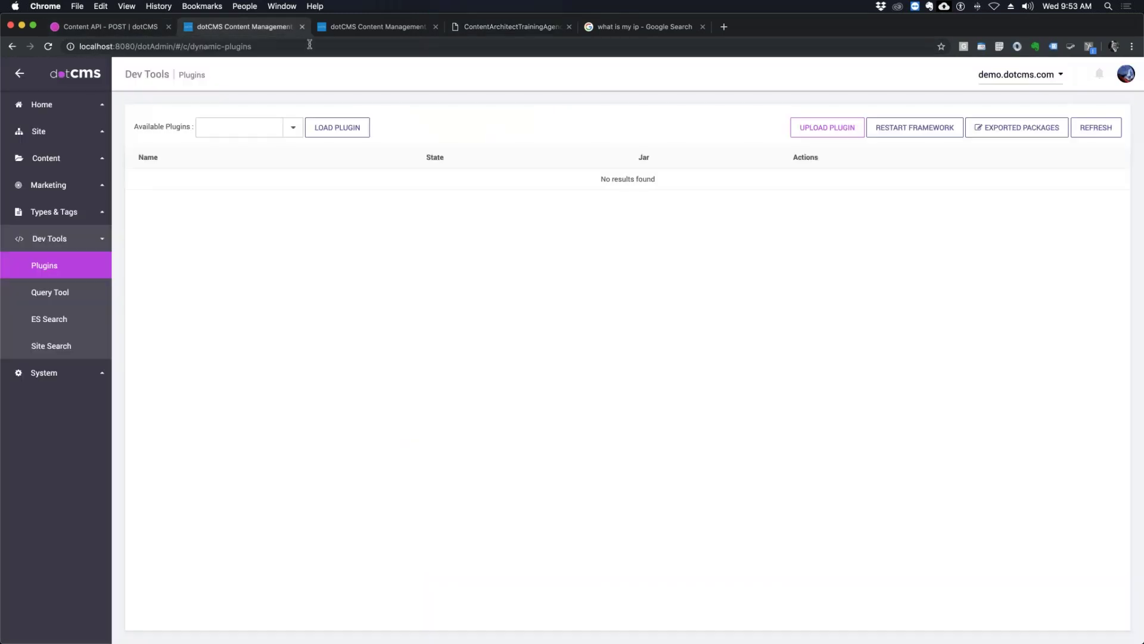
- Add a user-searchable WYSIWYG field 'Extended Description' below Title in the Document type
{"action": "left_click", "coordinate": [66, 212]}
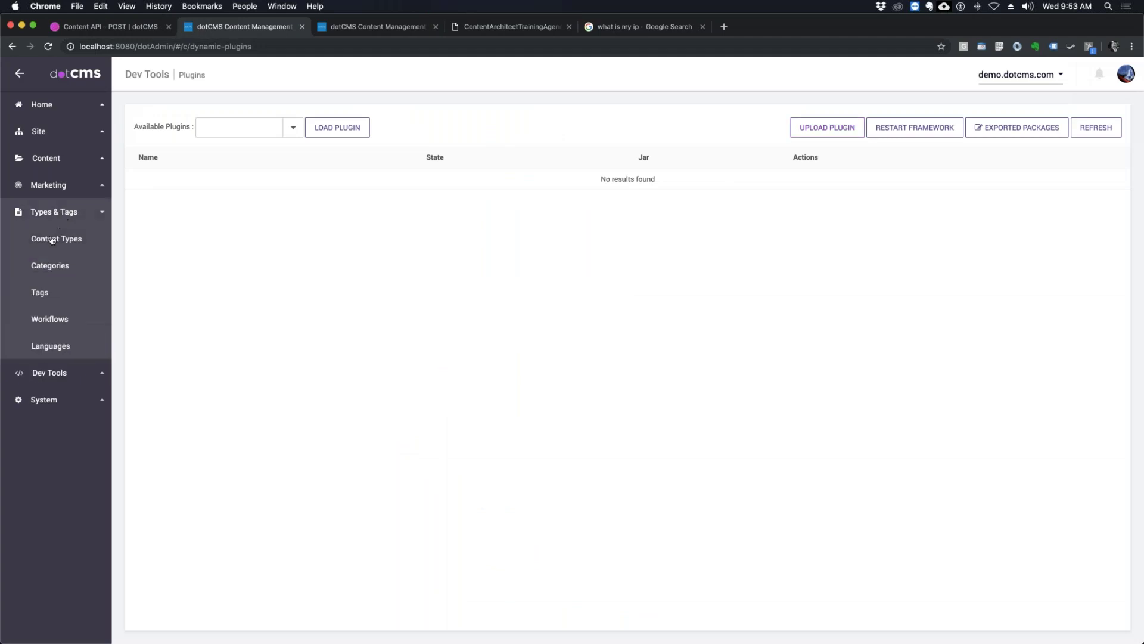
{"action": "left_click", "coordinate": [52, 240]}
{"action": "left_click", "coordinate": [186, 191]}
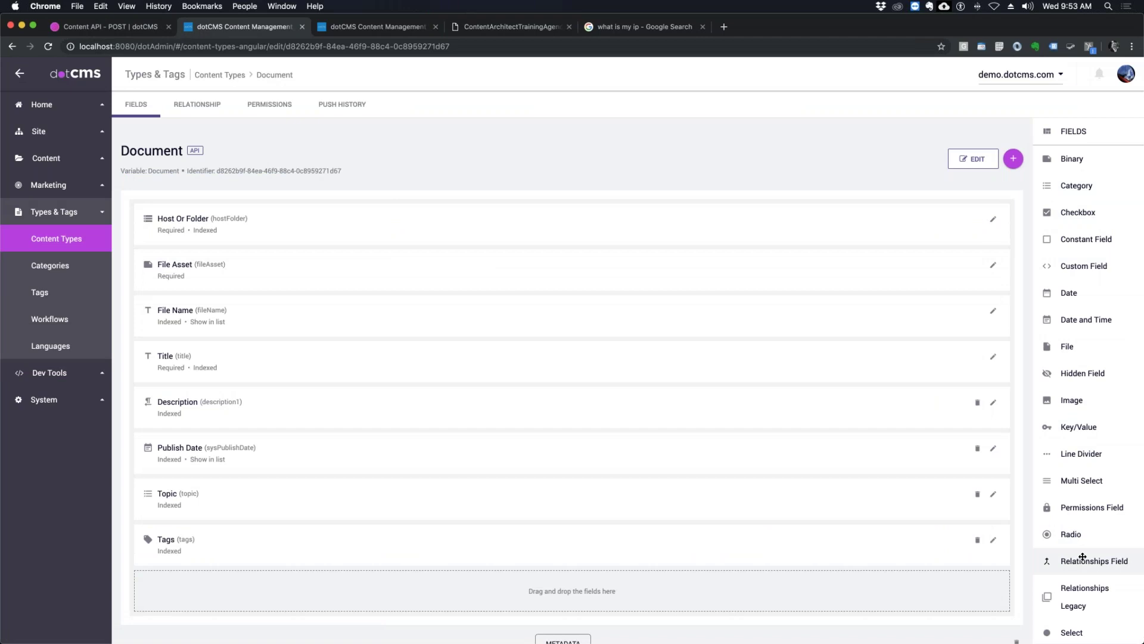
{"action": "scroll", "coordinate": [1083, 578], "scroll_direction": "down", "scroll_amount": 5}
{"action": "left_click_drag", "start_coordinate": [1071, 632], "coordinate": [208, 392]}
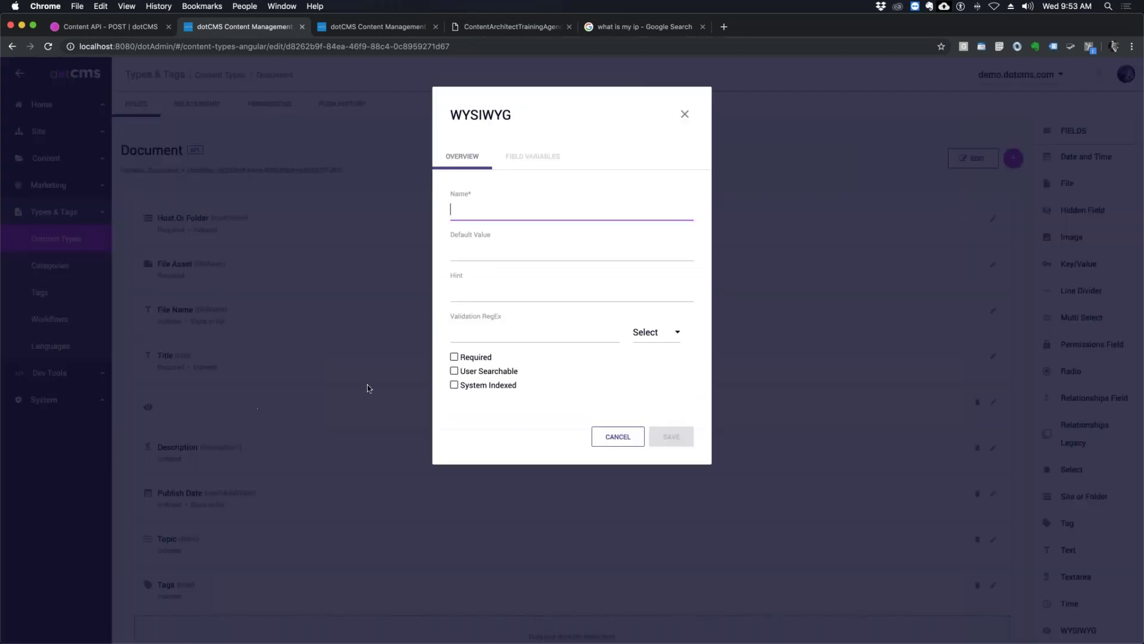
{"action": "type", "text": "Extended Description"}
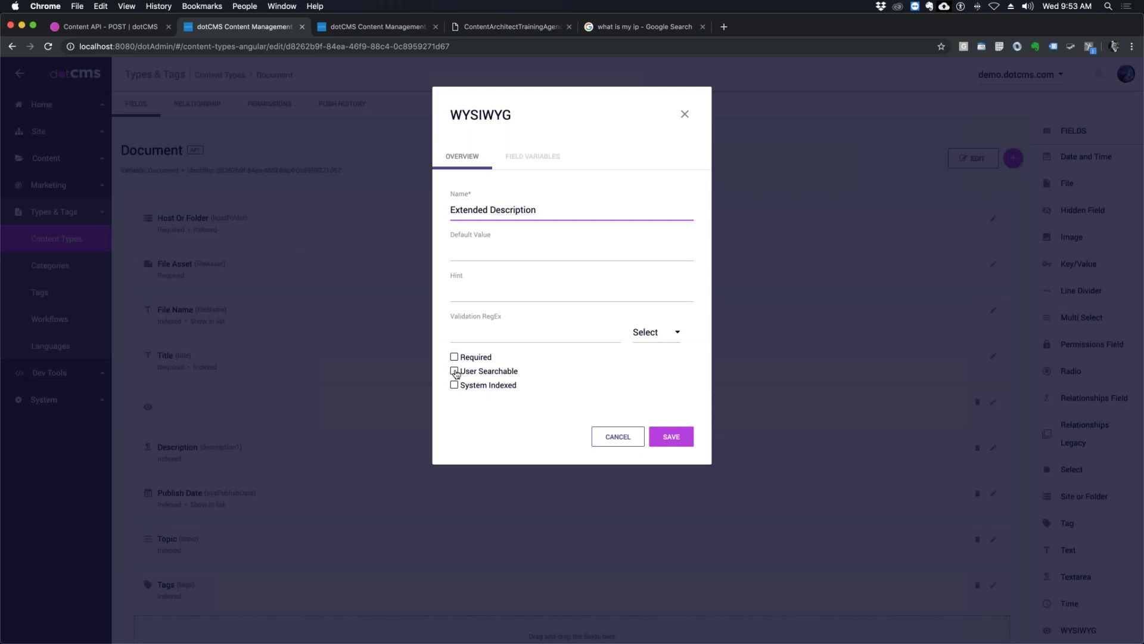
{"action": "left_click", "coordinate": [454, 371]}
{"action": "left_click", "coordinate": [671, 437]}
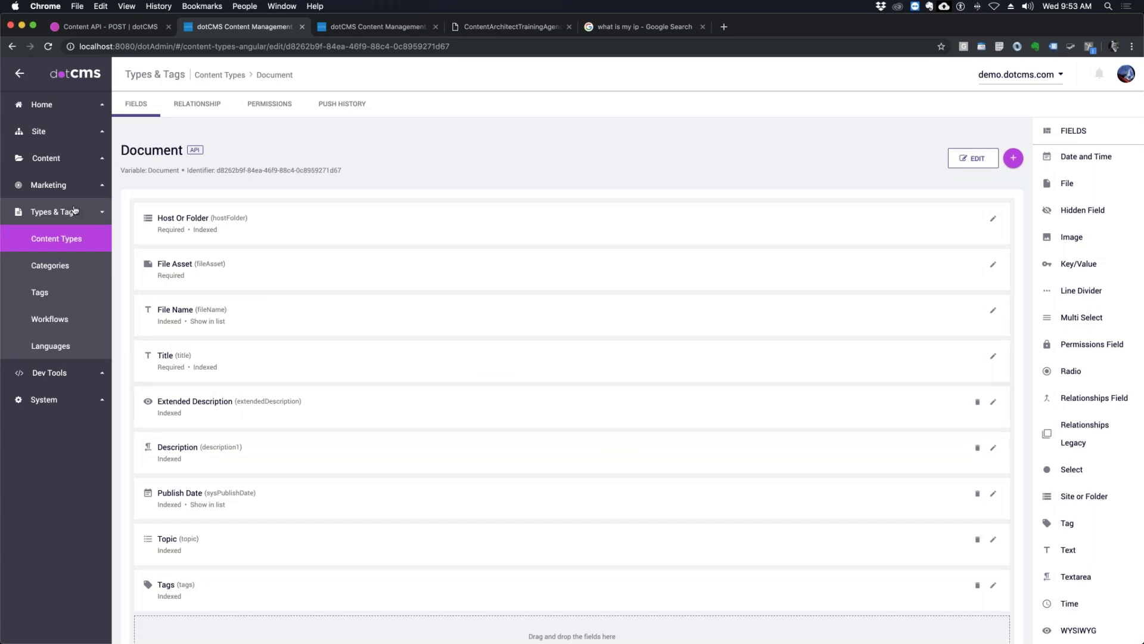
{"action": "left_click", "coordinate": [44, 159]}
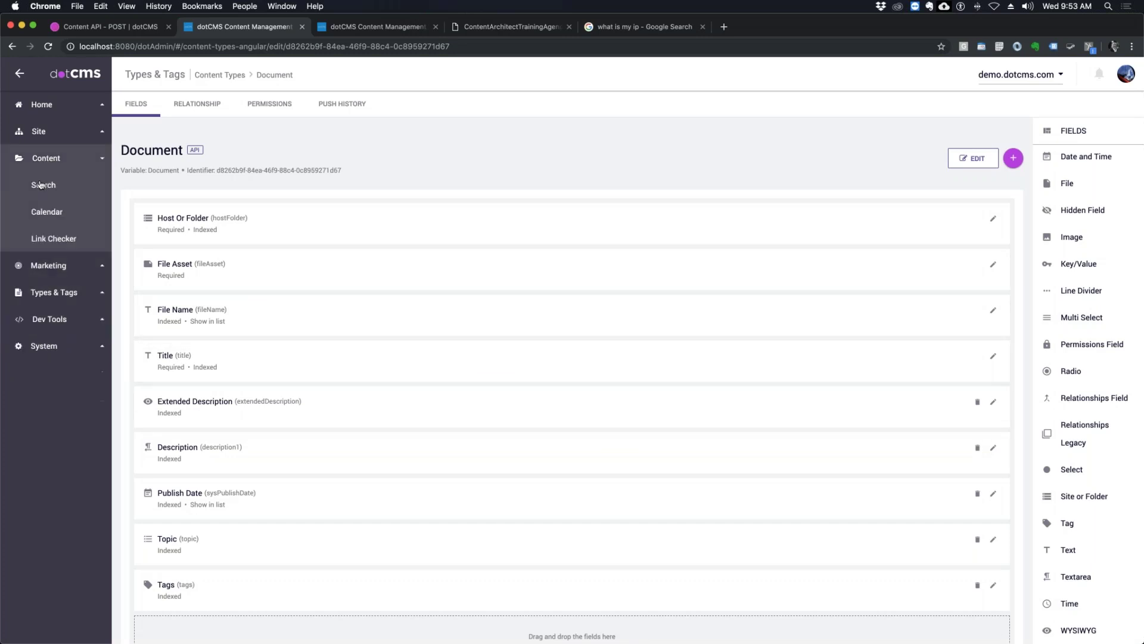
- Log in as the contributor user through the avatar menu's Login As
{"action": "left_click", "coordinate": [42, 185]}
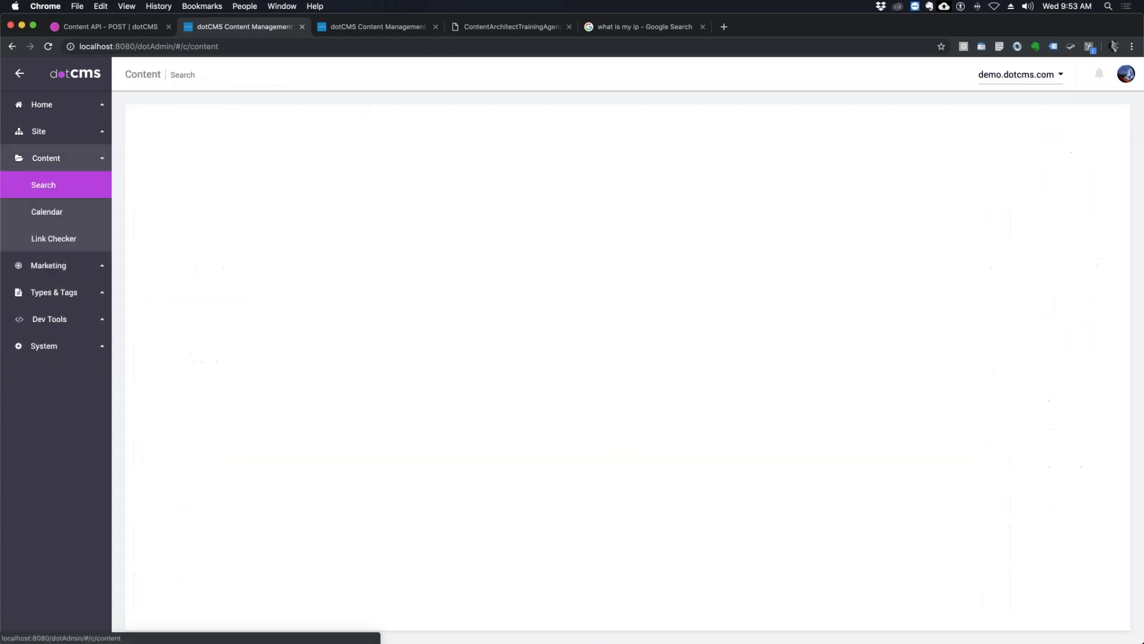
{"action": "left_click", "coordinate": [1126, 74]}
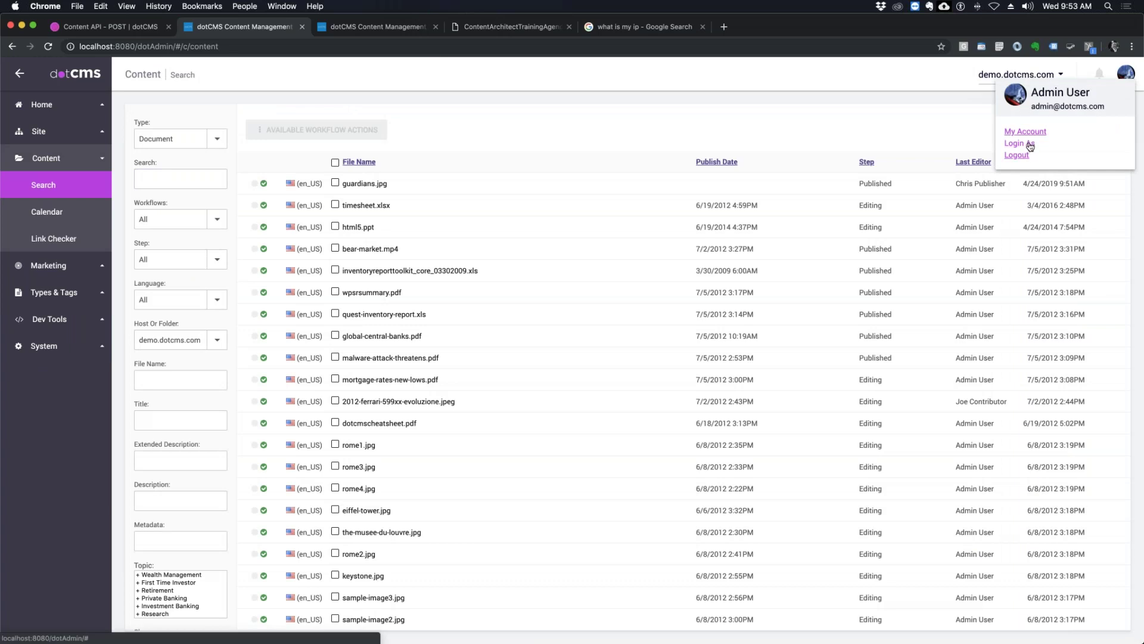
{"action": "left_click", "coordinate": [1029, 144]}
{"action": "left_click", "coordinate": [551, 165]}
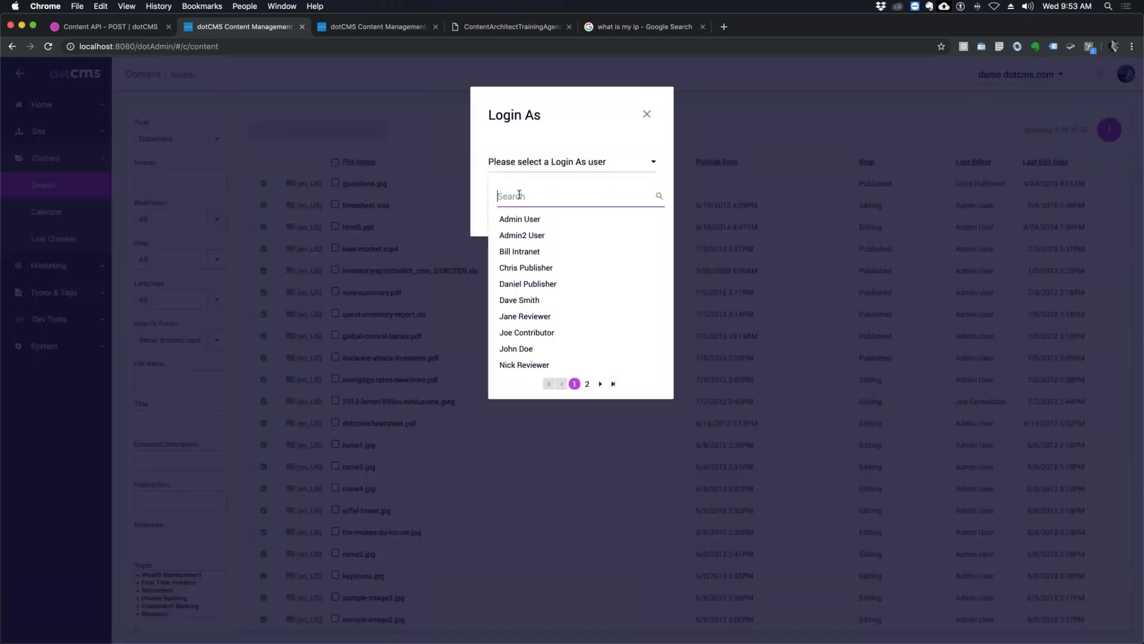
{"action": "type", "text": "Joe"}
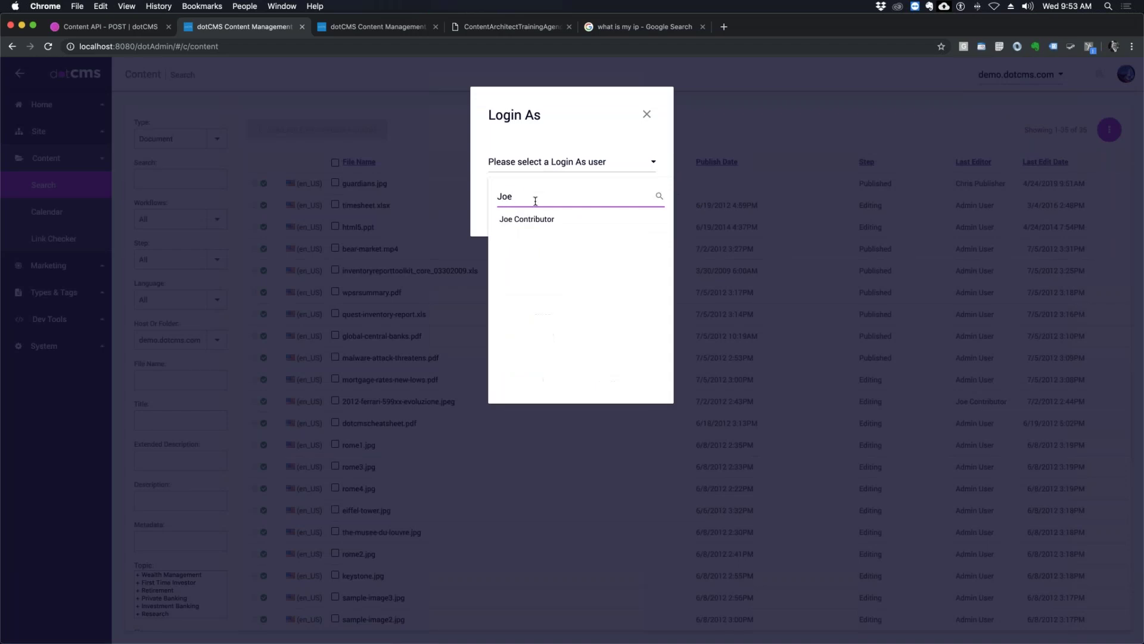
{"action": "left_click", "coordinate": [527, 219]}
{"action": "left_click", "coordinate": [633, 214]}
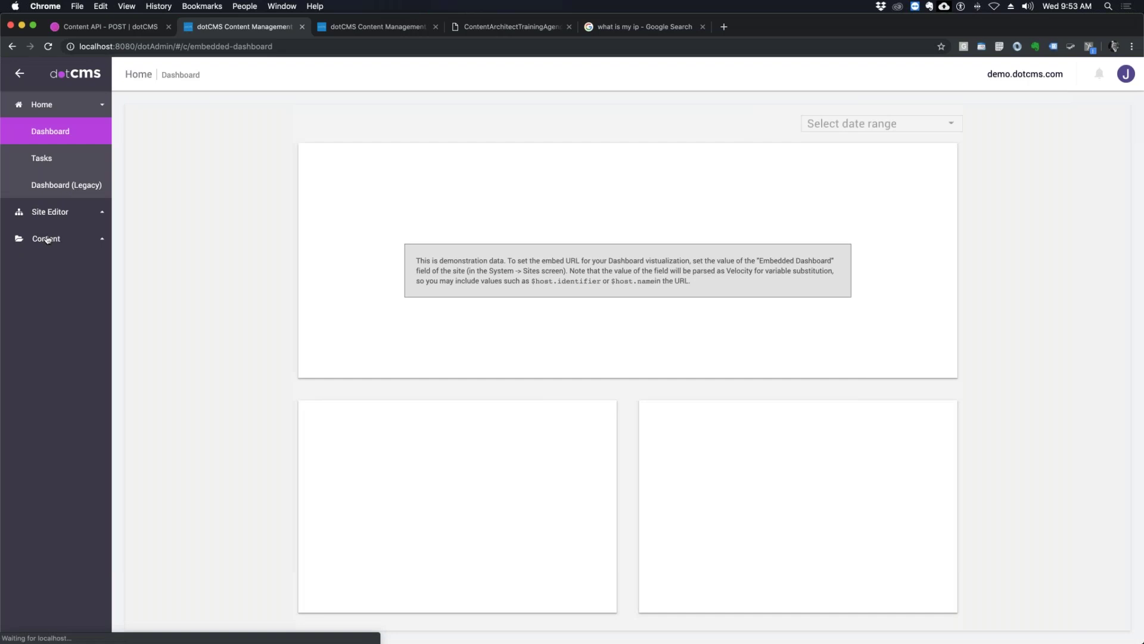
- Check the guardians.jpg document's details in Content Search
{"action": "left_click", "coordinate": [47, 239]}
{"action": "left_click", "coordinate": [43, 184]}
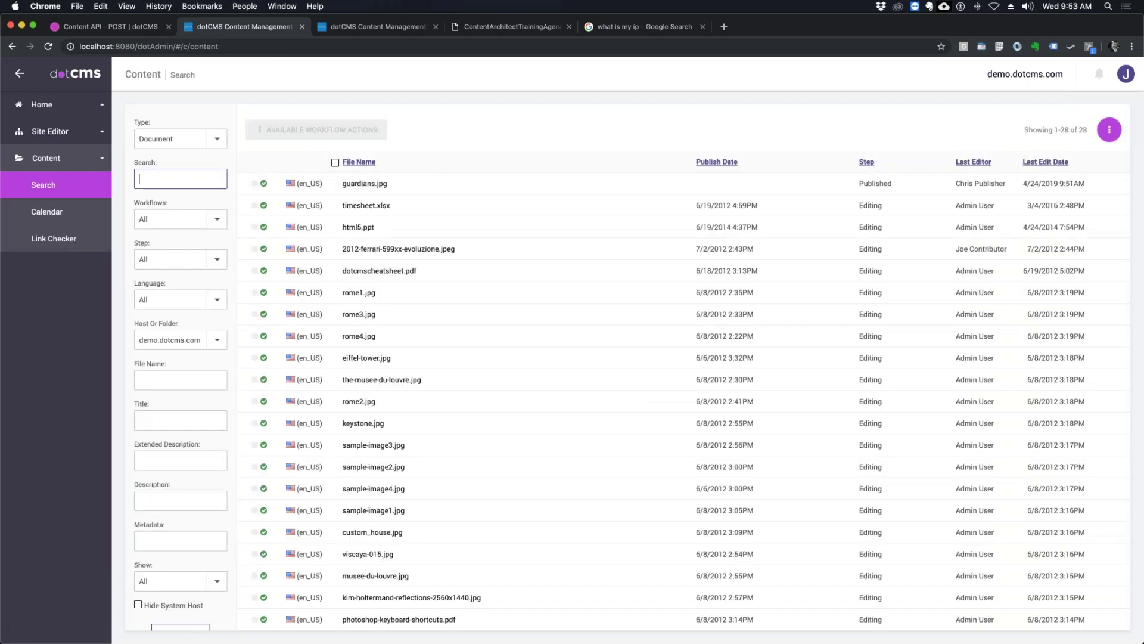
{"action": "left_click", "coordinate": [365, 183]}
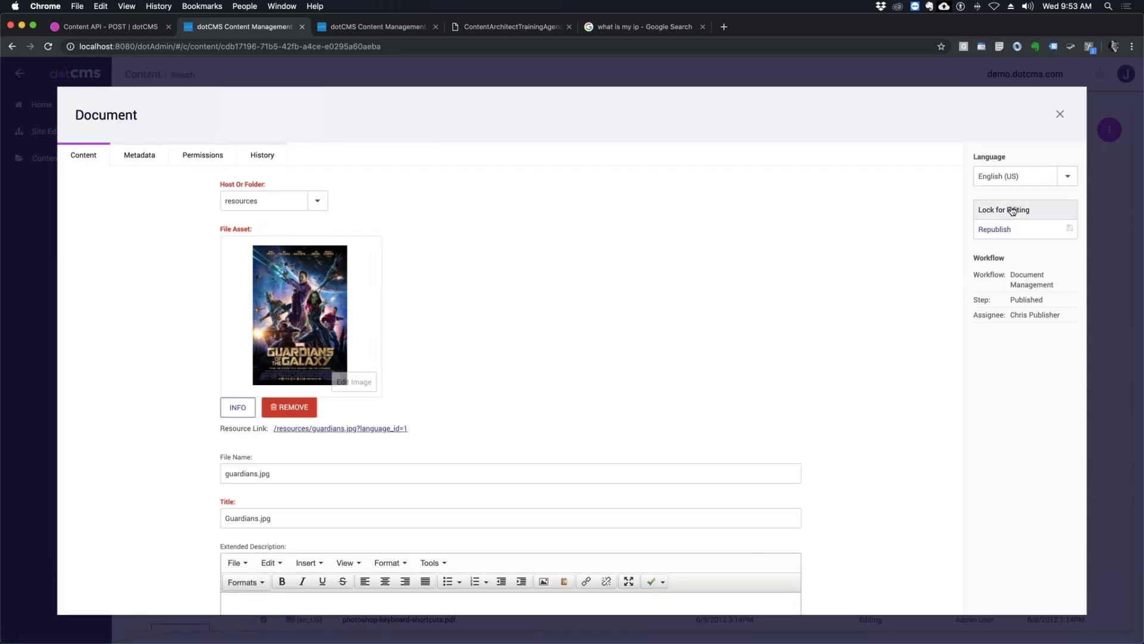
{"action": "left_click", "coordinate": [1059, 114]}
- Start a new Document with braveheart.jpg as its file and begin the Extended Description
{"action": "left_click", "coordinate": [1110, 131]}
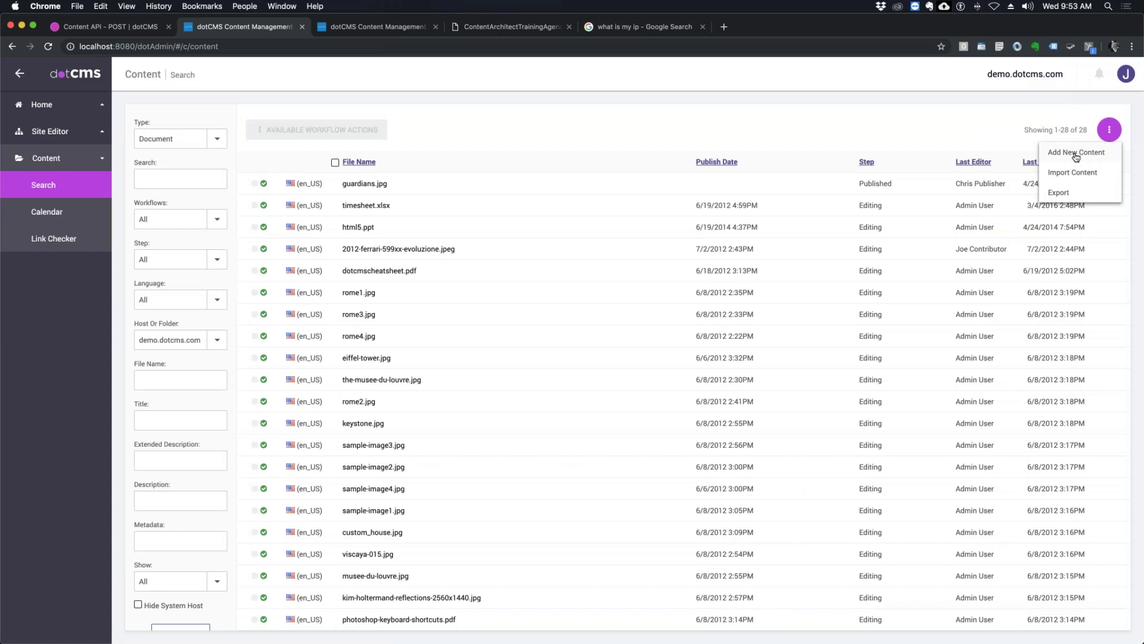
{"action": "left_click", "coordinate": [1076, 153]}
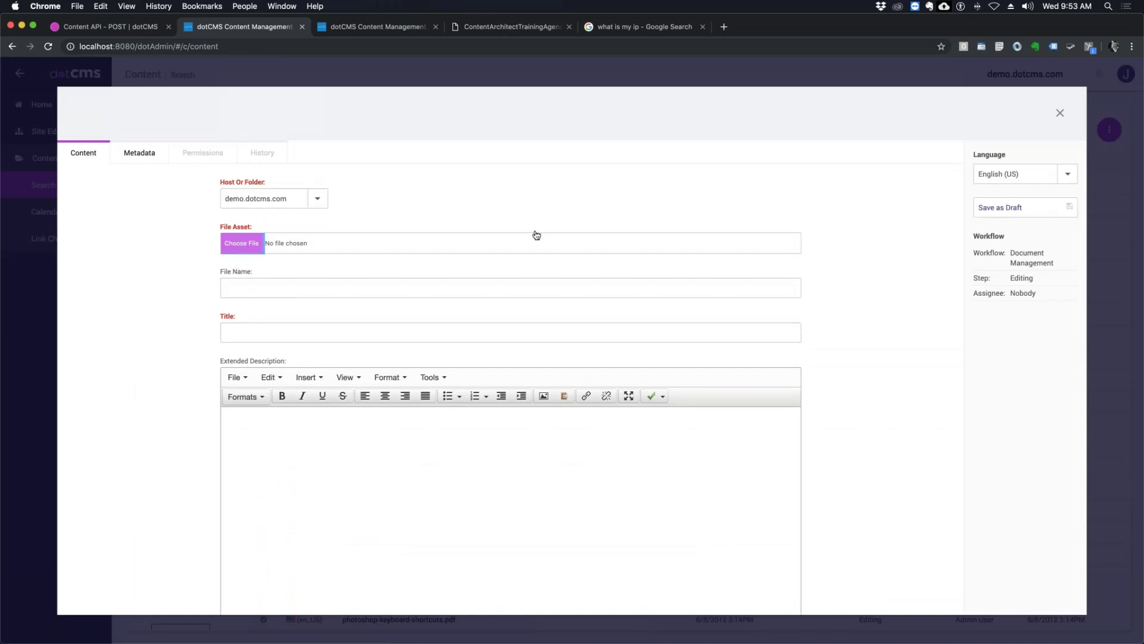
{"action": "left_click", "coordinate": [536, 238]}
{"action": "double_click", "coordinate": [437, 114]}
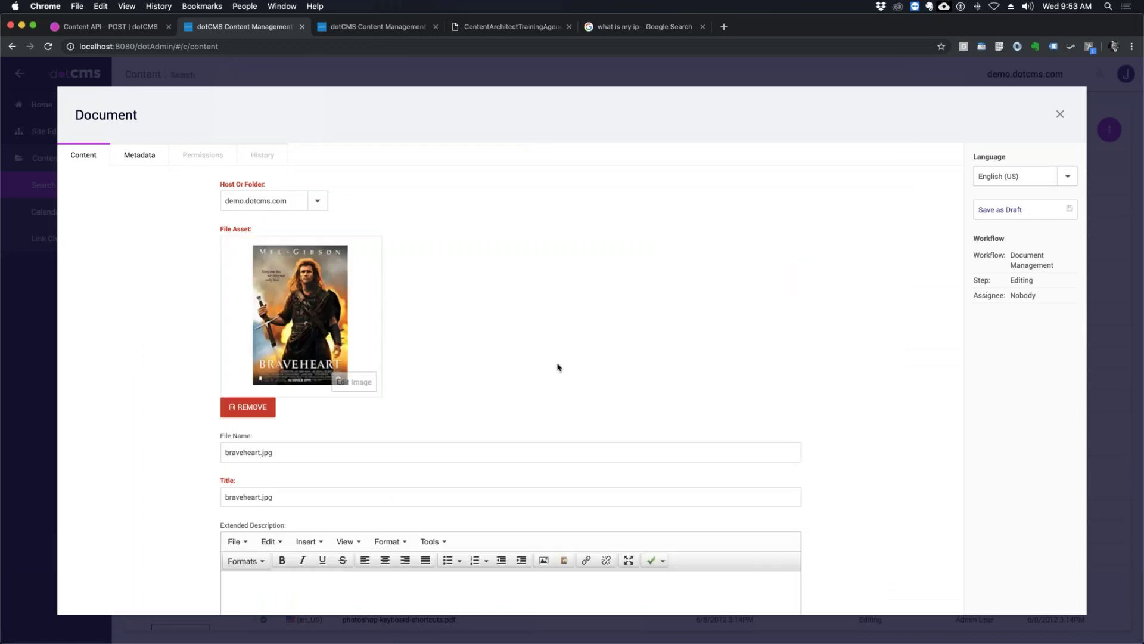
{"action": "scroll", "coordinate": [460, 369], "scroll_direction": "down", "scroll_amount": 5}
{"action": "left_click", "coordinate": [427, 279]}
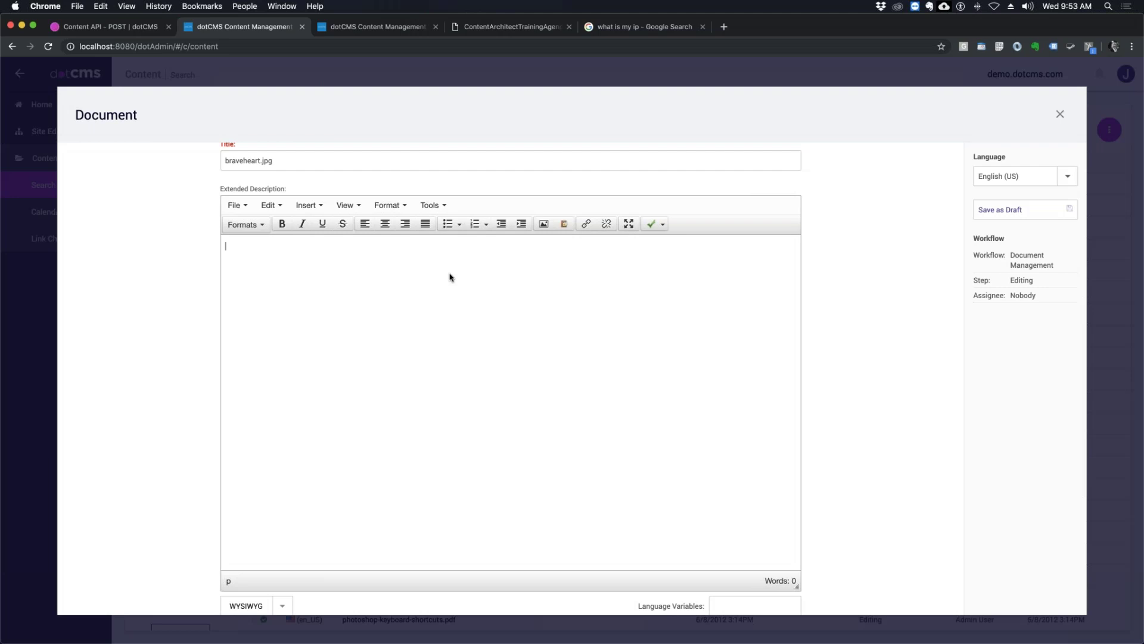
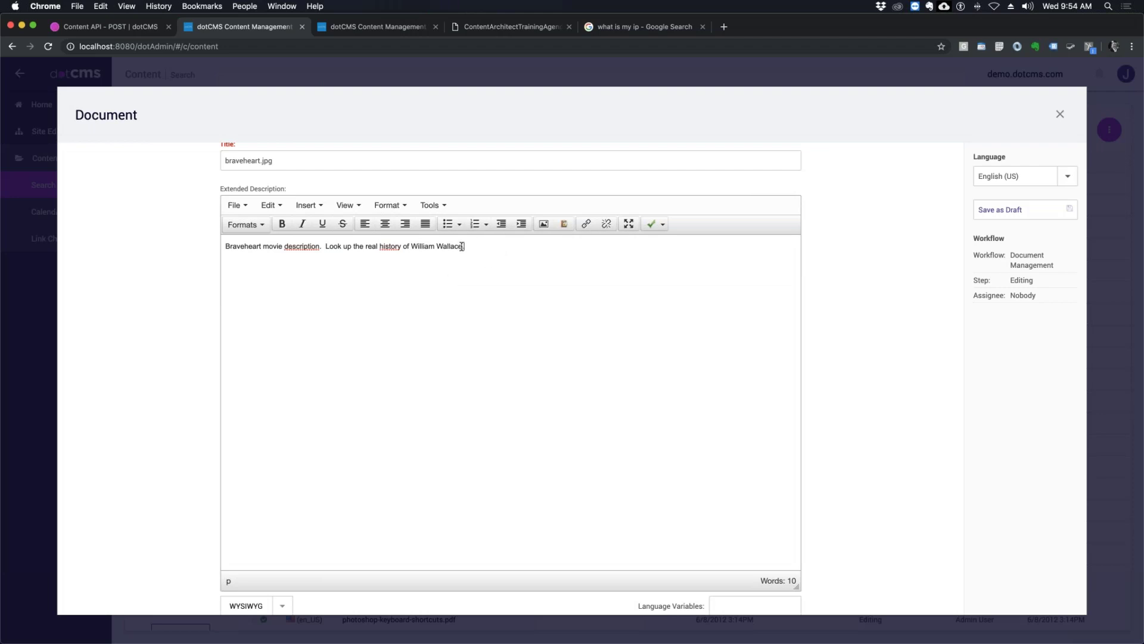
- Hyperlink the phrase 'real history of William Wallace', titled 'Real history of William Wallace'
{"action": "left_click_drag", "start_coordinate": [463, 246], "coordinate": [369, 248]}
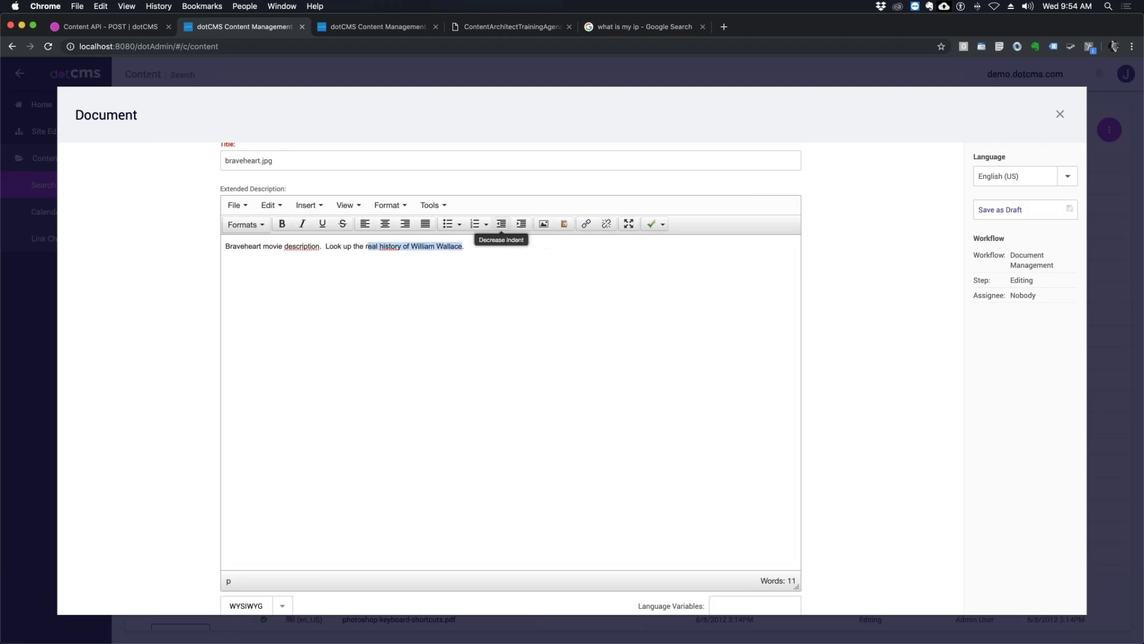
{"action": "left_click", "coordinate": [476, 267]}
{"action": "left_click_drag", "start_coordinate": [462, 247], "coordinate": [366, 249]}
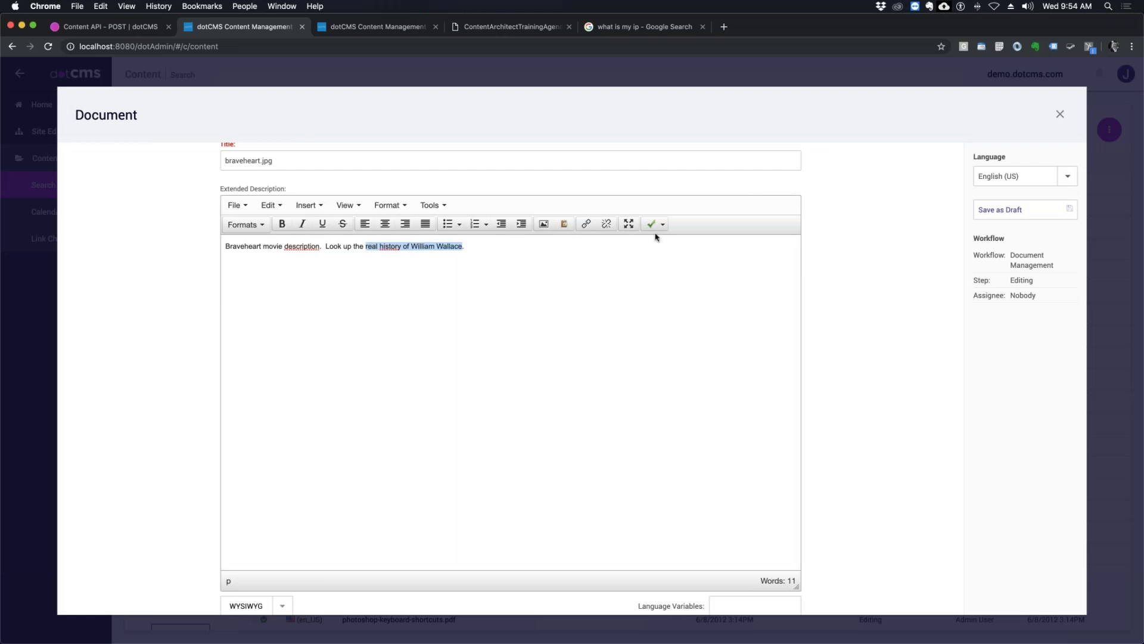
{"action": "left_click", "coordinate": [586, 224]}
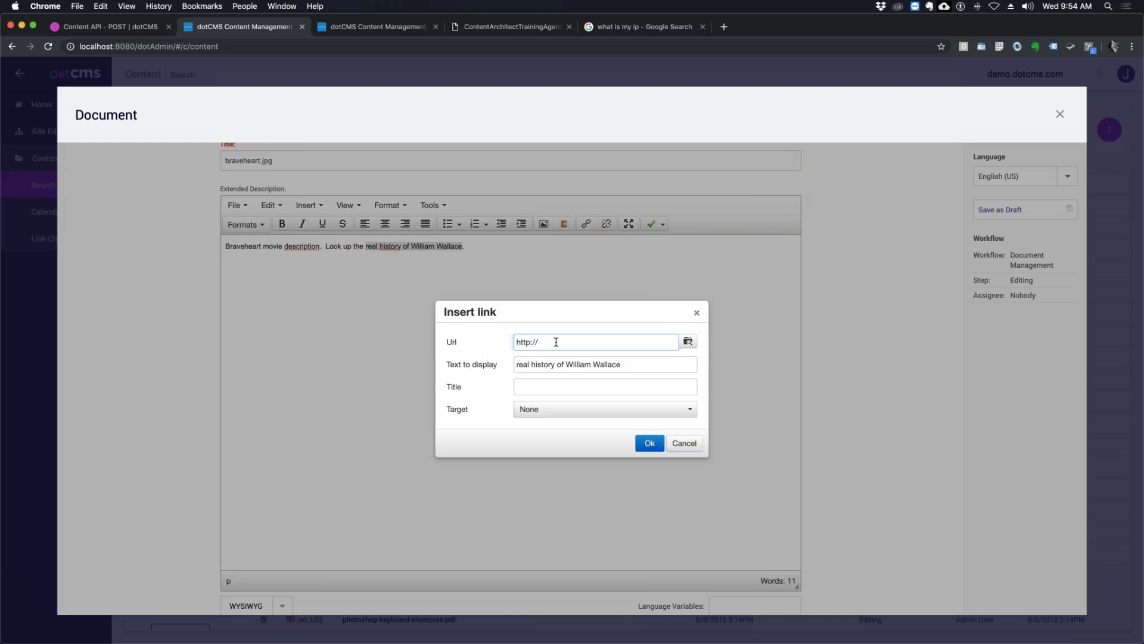
{"action": "type", "text": "asdfasdfasdfasdfasdfasdljj.com"}
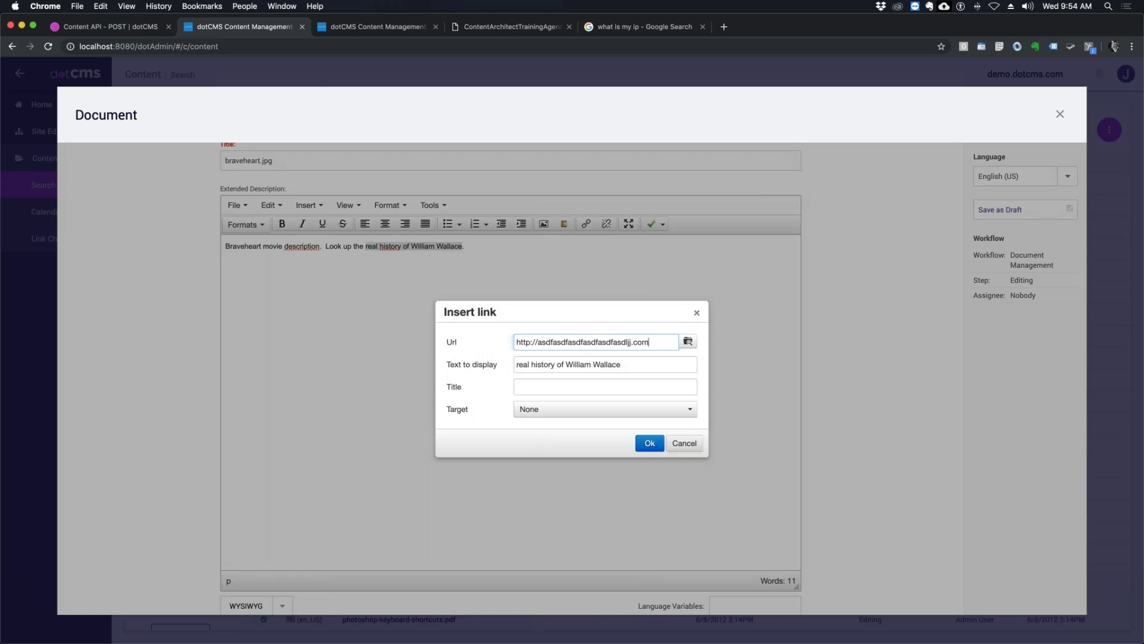
{"action": "left_click", "coordinate": [558, 387]}
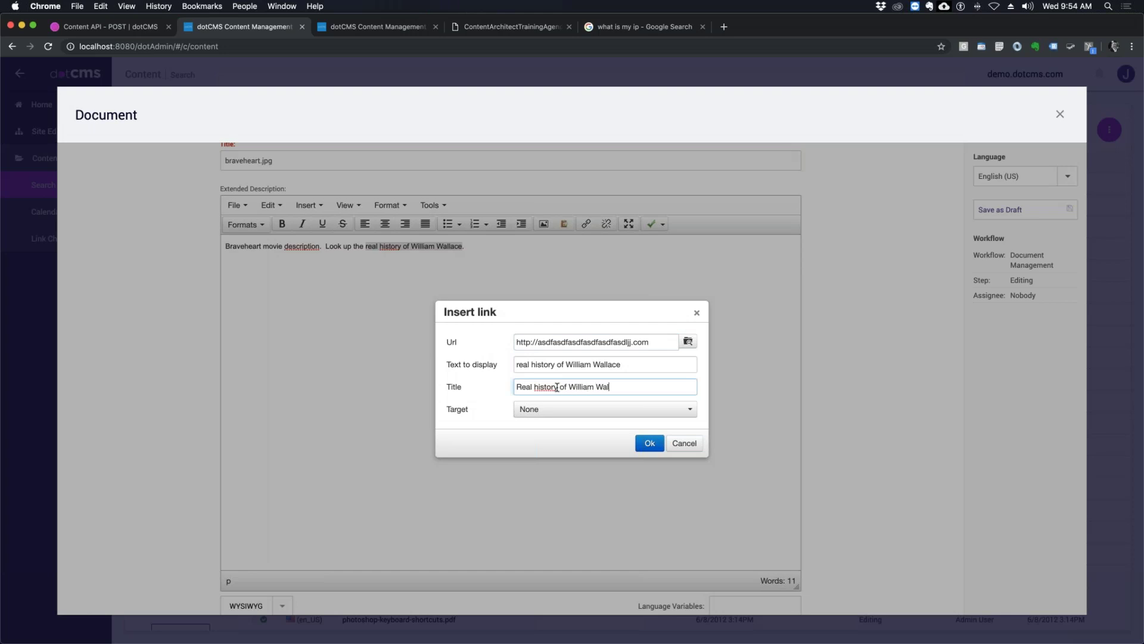
{"action": "left_click", "coordinate": [649, 442]}
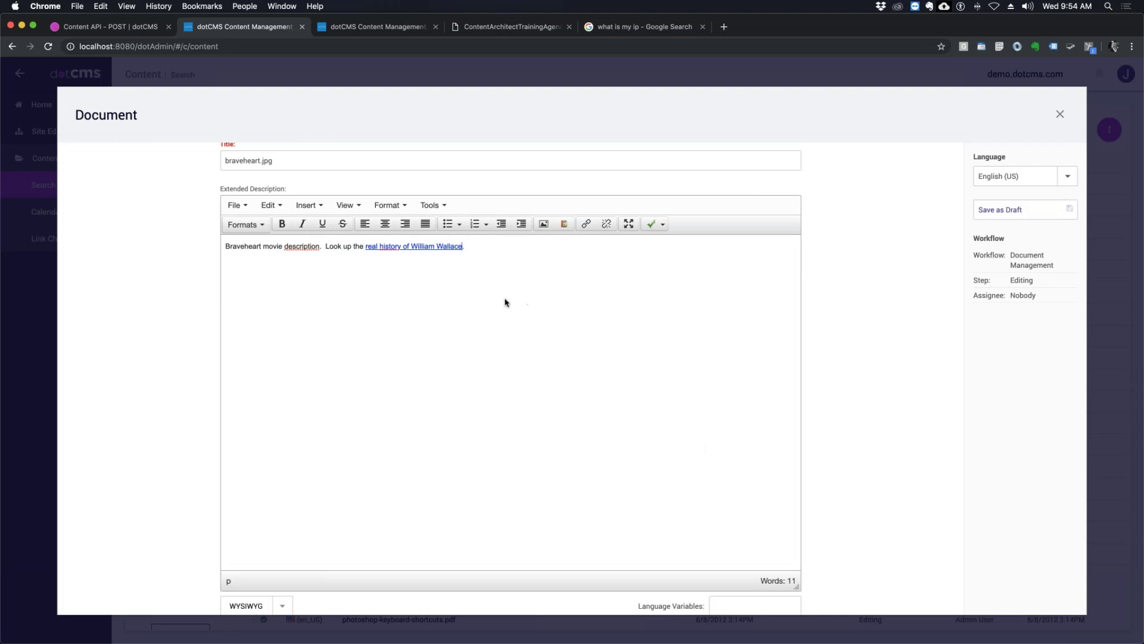
- Set braveheart.jpg's Host Or Folder to demo.dotcms.com resources and save it as a draft
{"action": "left_click", "coordinate": [1017, 209]}
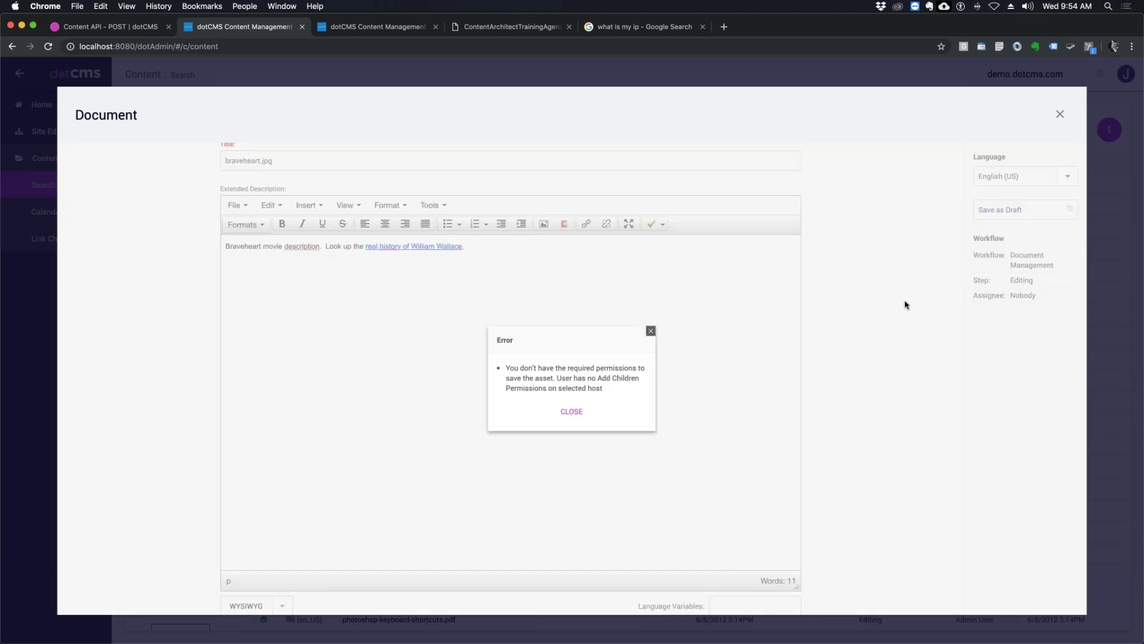
{"action": "left_click", "coordinate": [571, 411]}
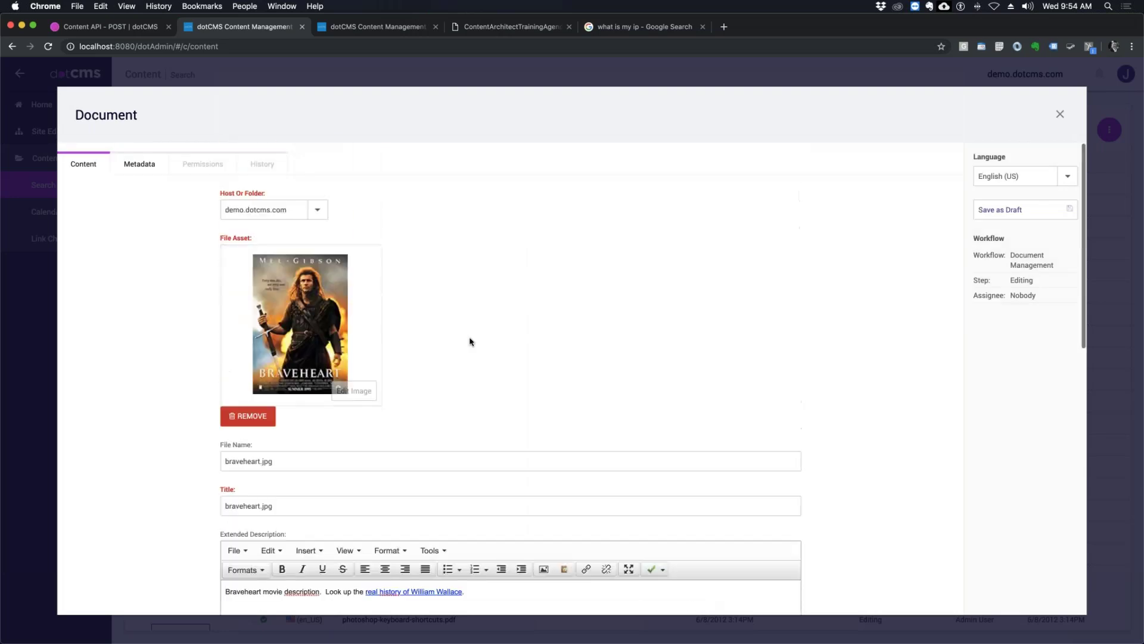
{"action": "left_click", "coordinate": [317, 212]}
{"action": "left_click", "coordinate": [231, 231]}
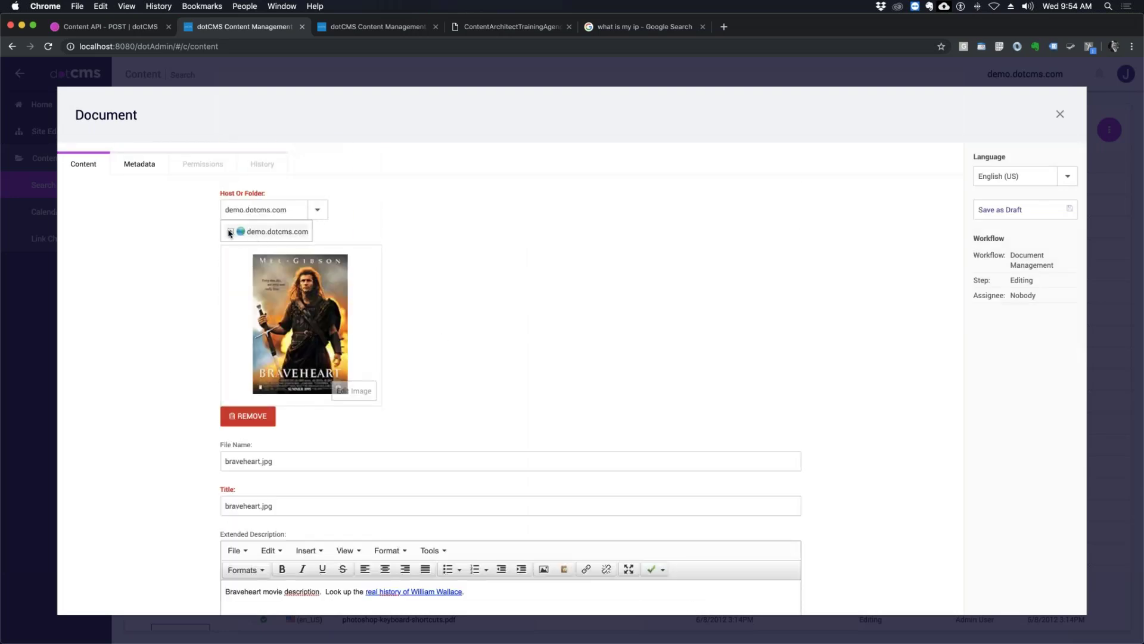
{"action": "left_click", "coordinate": [271, 245]}
{"action": "left_click", "coordinate": [1031, 212]}
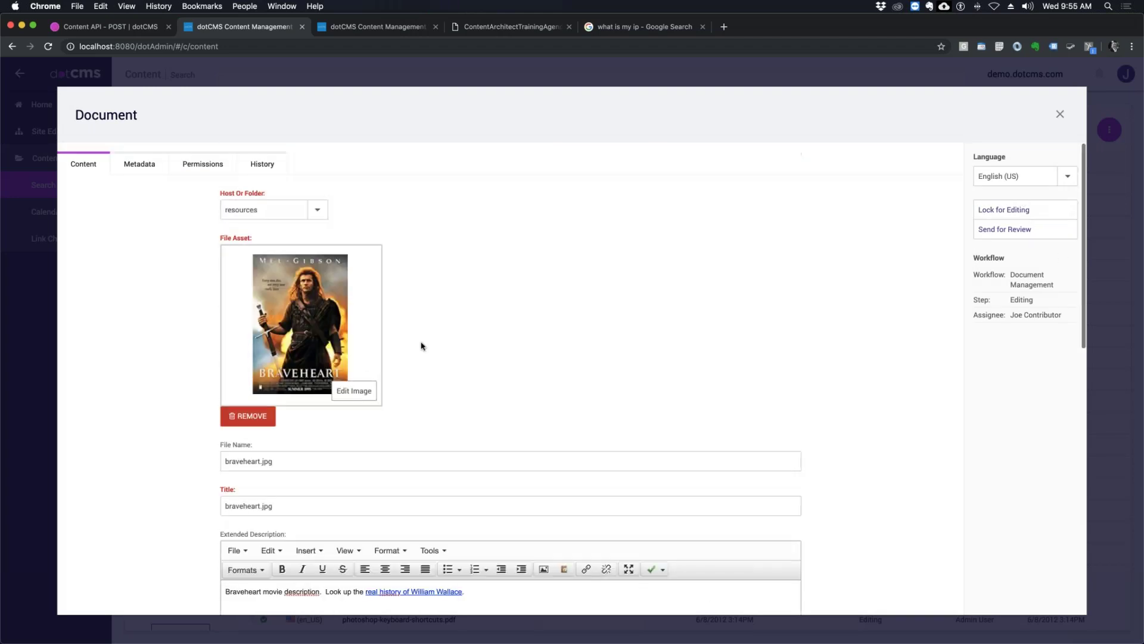
- Send the document for review with the comment 'asdfasd asdf', then reopen and close it
{"action": "left_click", "coordinate": [1010, 235]}
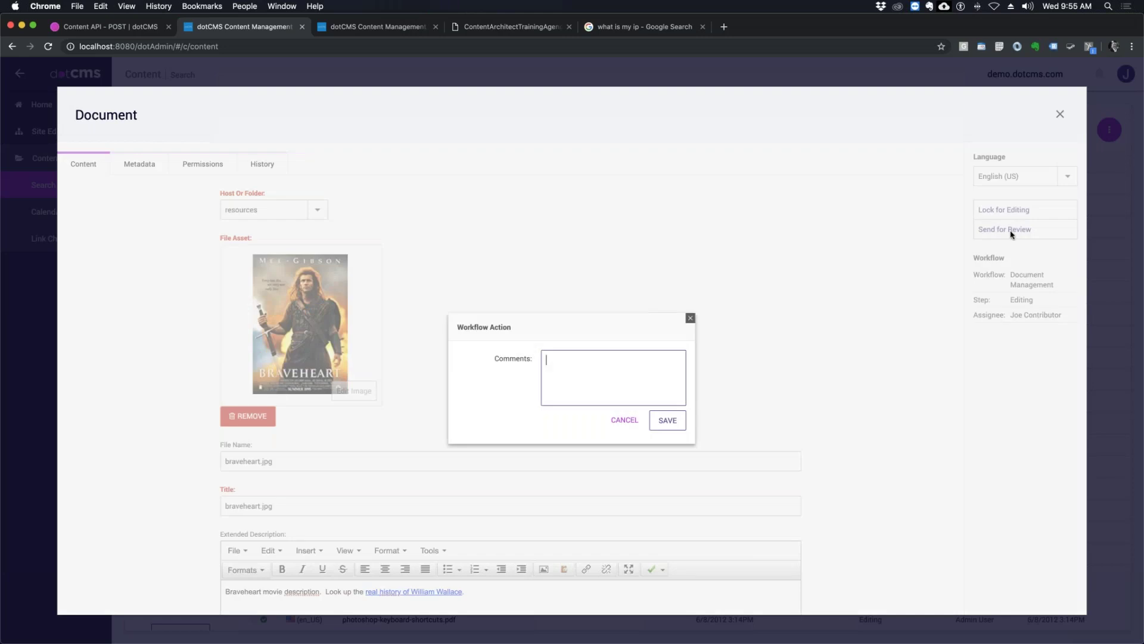
{"action": "type", "text": "asdfasd asdfs"}
{"action": "left_click", "coordinate": [667, 420]}
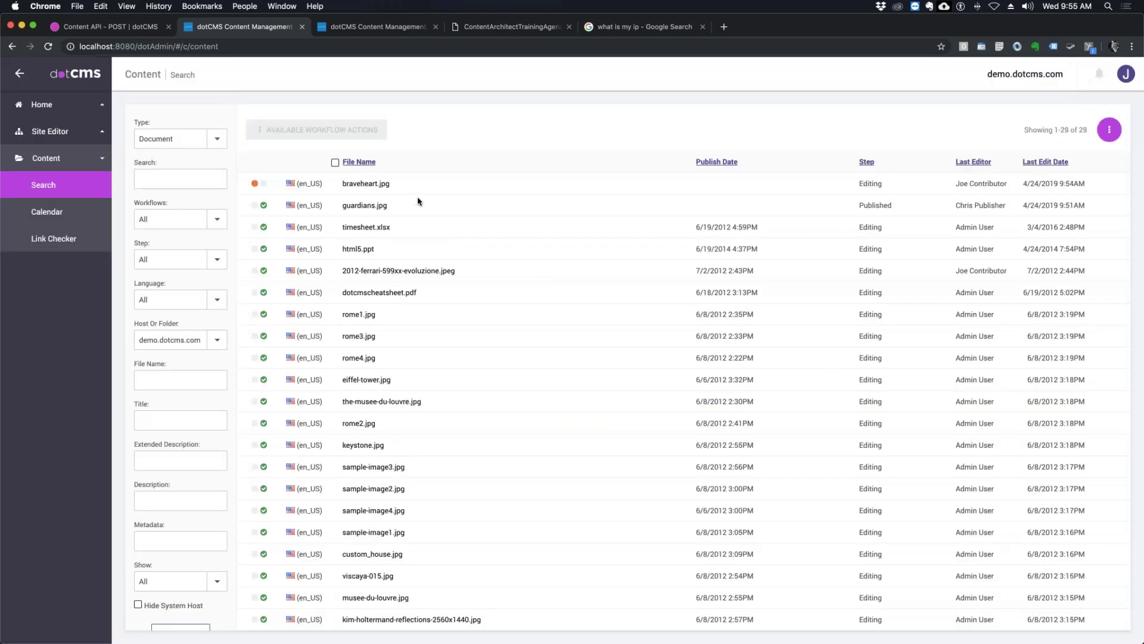
{"action": "left_click", "coordinate": [369, 186]}
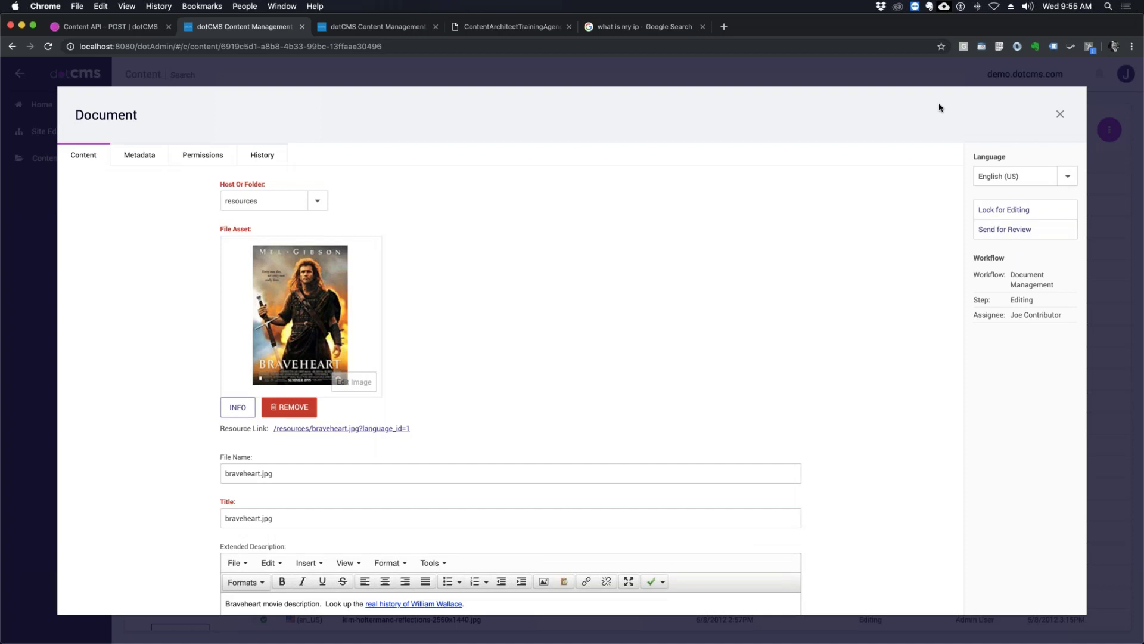
{"action": "left_click", "coordinate": [1059, 114]}
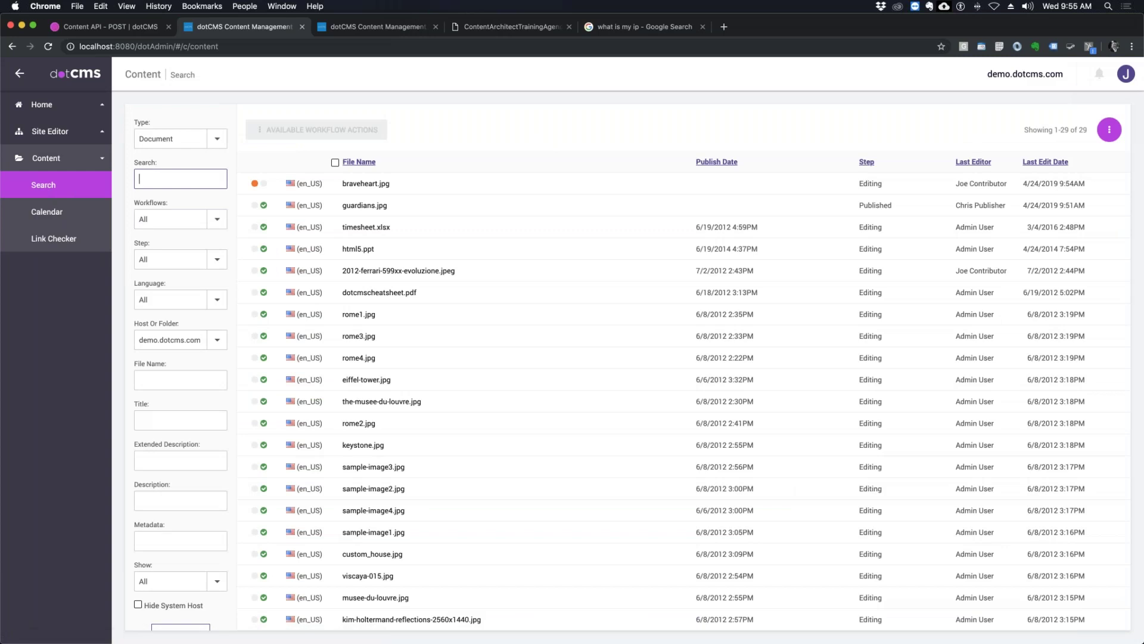
- Switch back to the administrator account and open the Document Management workflow steps
{"action": "left_click", "coordinate": [1126, 74]}
{"action": "left_click", "coordinate": [1021, 136]}
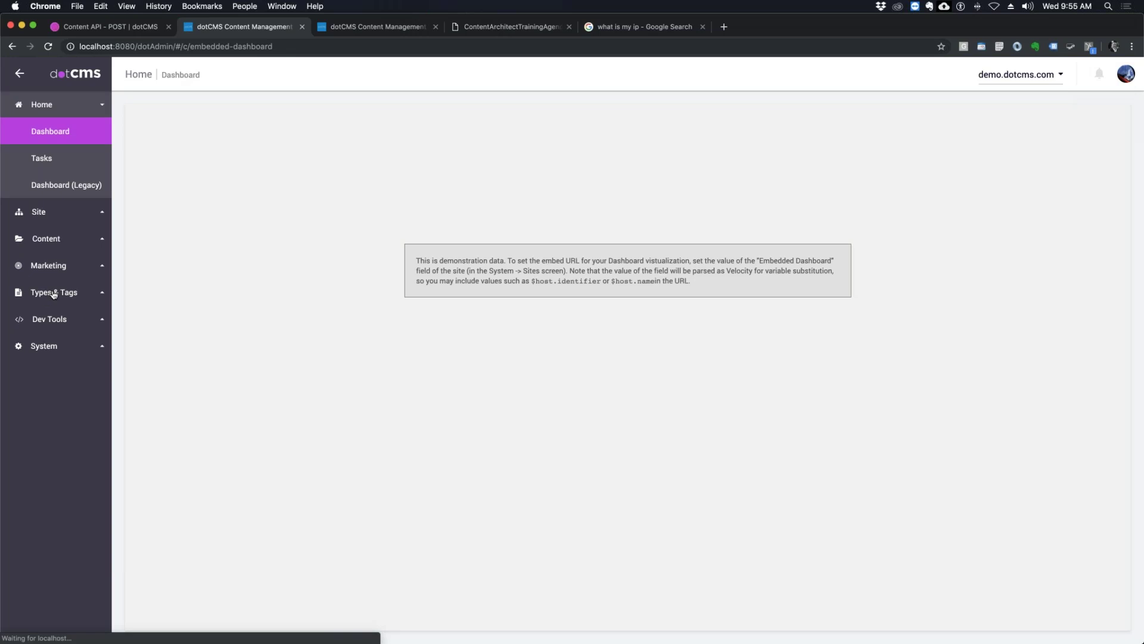
{"action": "left_click", "coordinate": [54, 292]}
{"action": "left_click", "coordinate": [61, 239]}
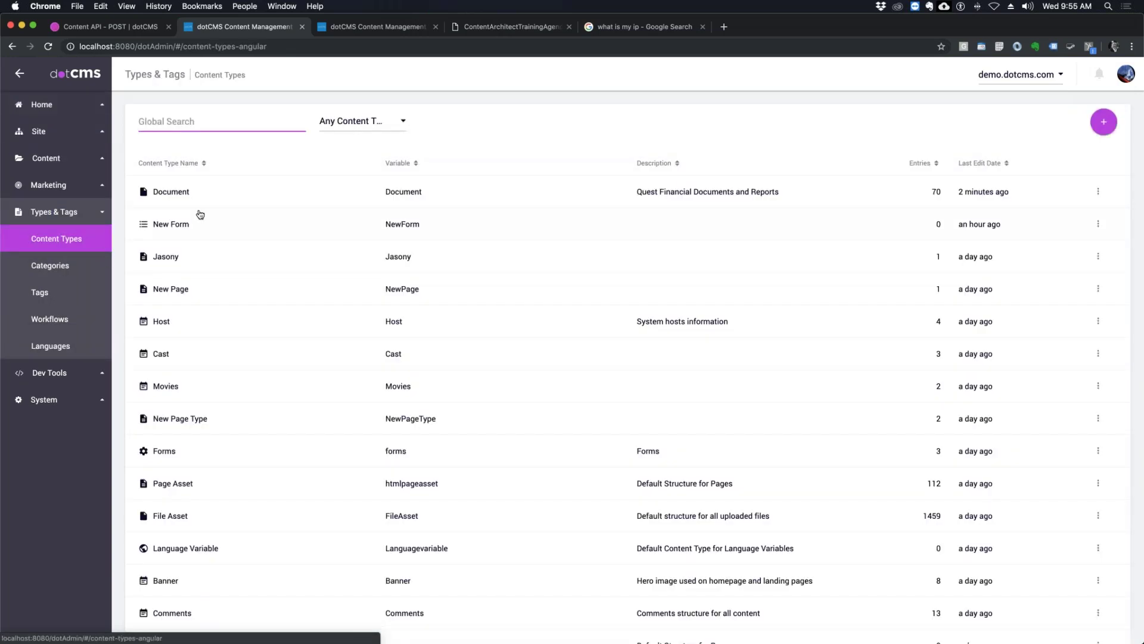
{"action": "left_click", "coordinate": [57, 266]}
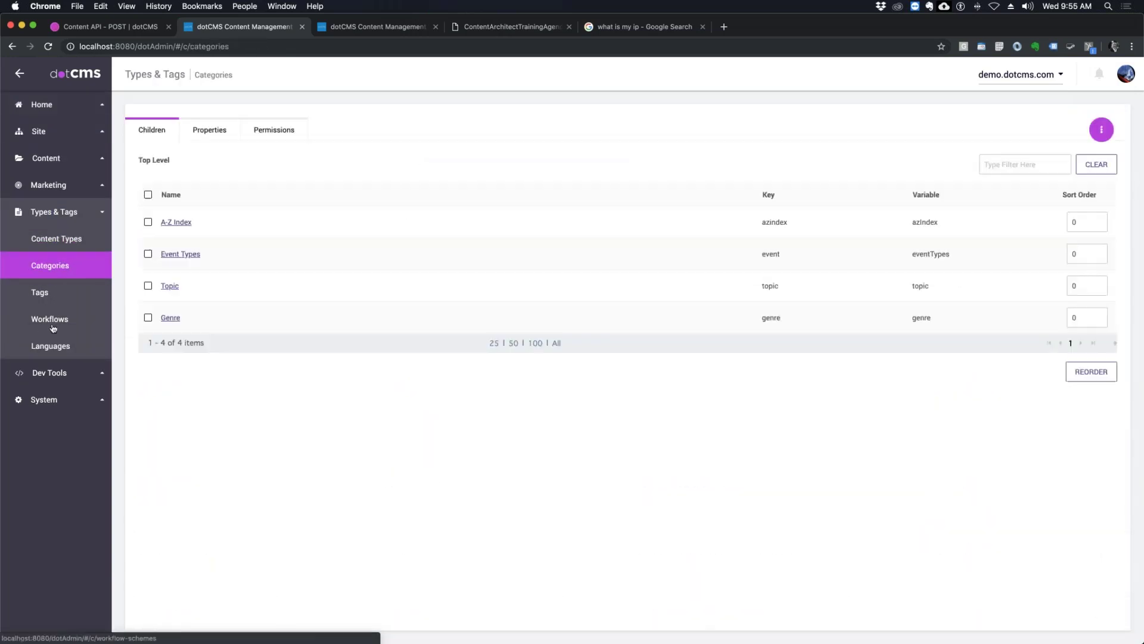
{"action": "left_click", "coordinate": [48, 319]}
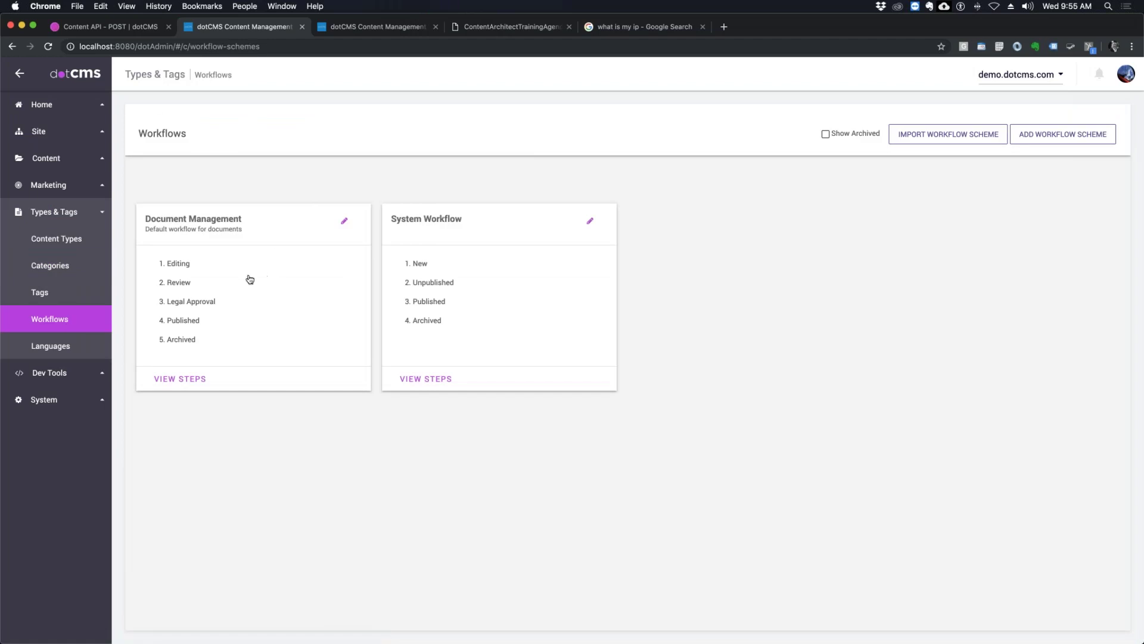
{"action": "left_click", "coordinate": [208, 287]}
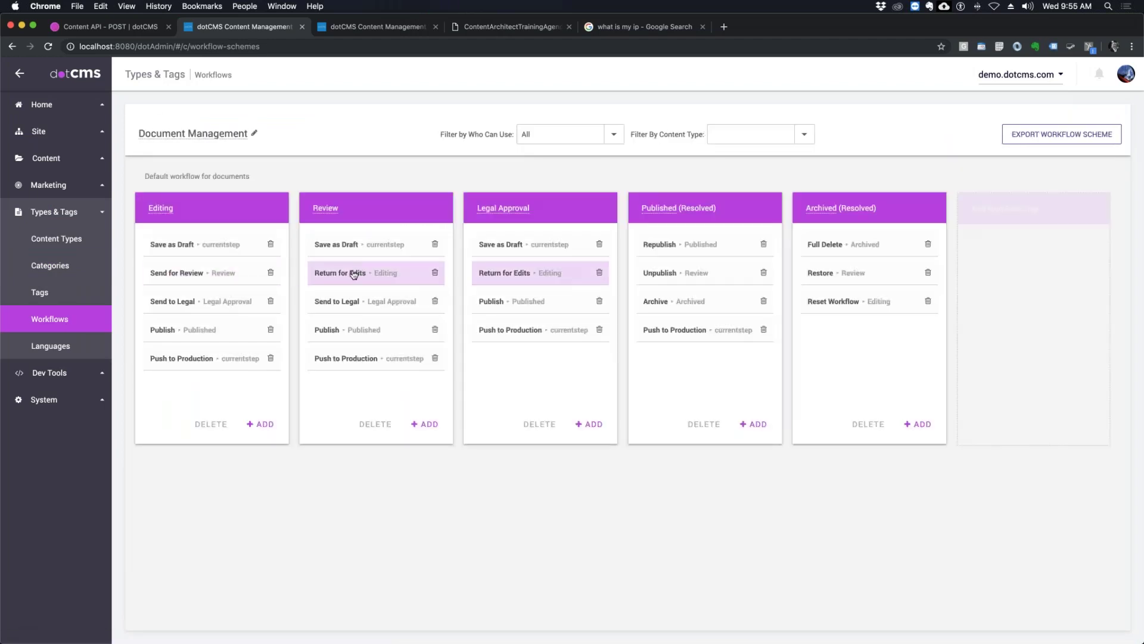
- Move Link Checker to the top of Send for Review's sub-actions and save
{"action": "left_click", "coordinate": [186, 303]}
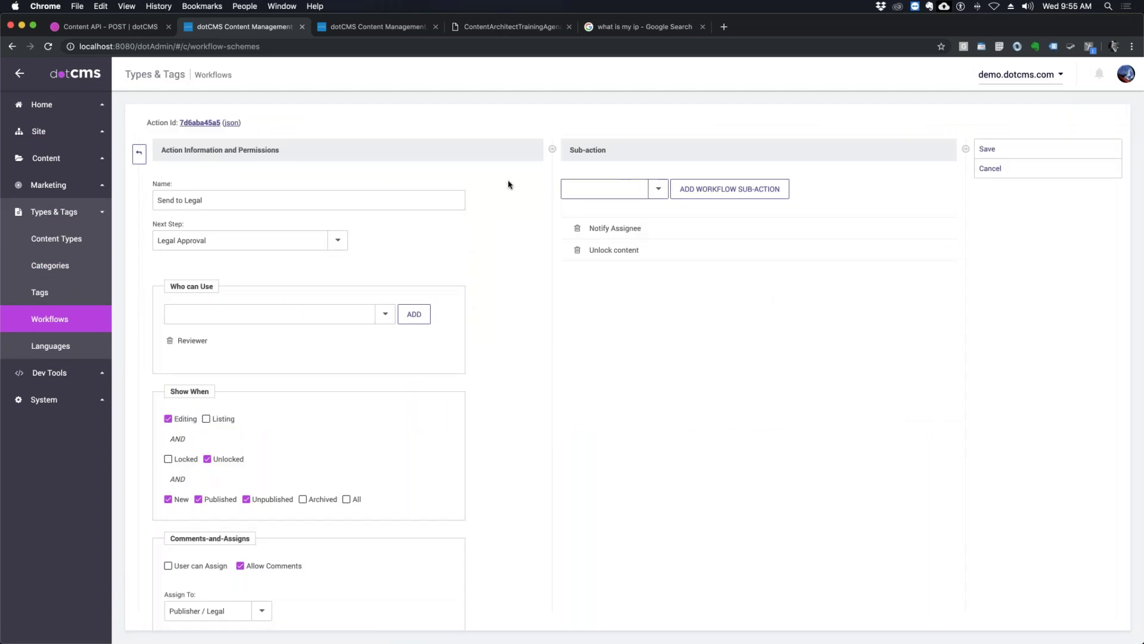
{"action": "left_click", "coordinate": [993, 171]}
{"action": "left_click", "coordinate": [213, 281]}
{"action": "left_click_drag", "start_coordinate": [609, 274], "coordinate": [605, 227]}
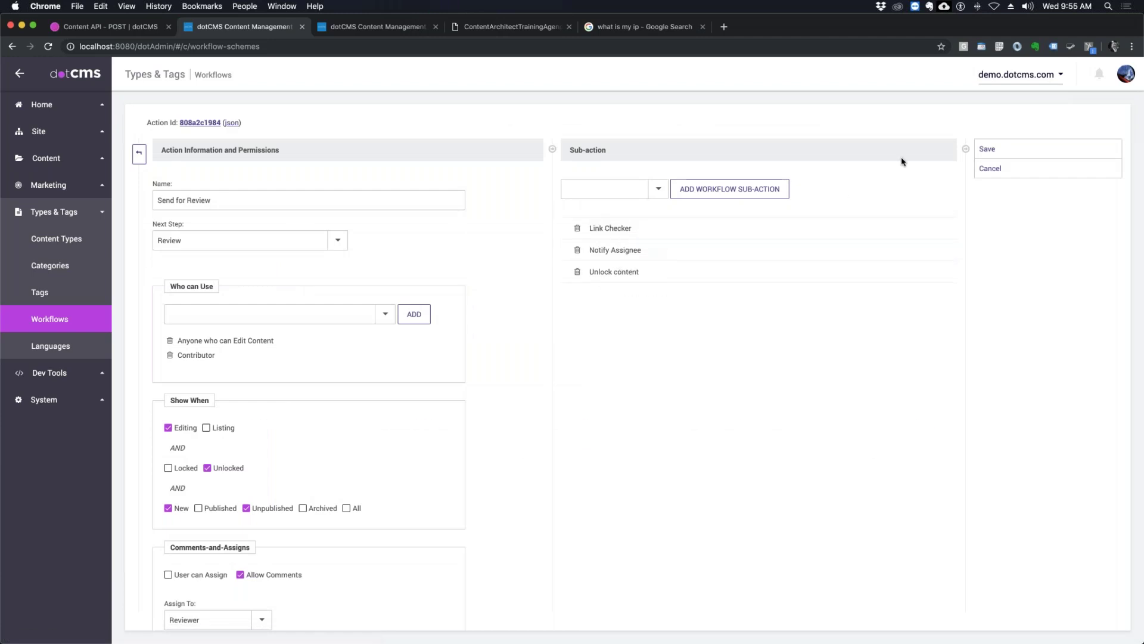
{"action": "left_click", "coordinate": [994, 149]}
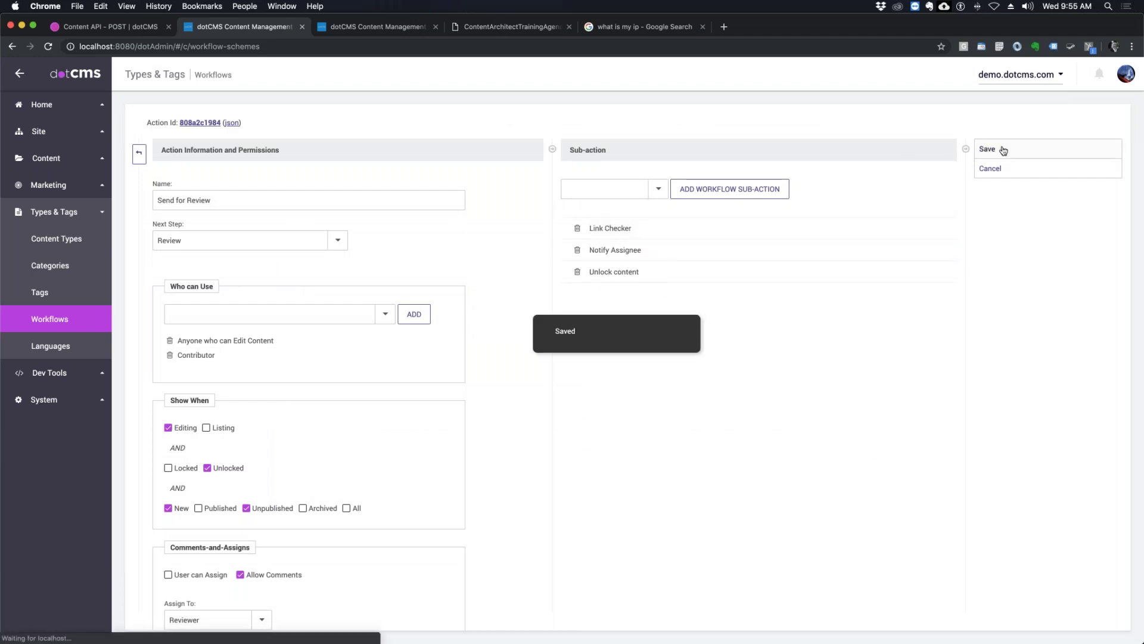
- Log in as the contributor user, found by searching 'Jo'
{"action": "left_click", "coordinate": [59, 157]}
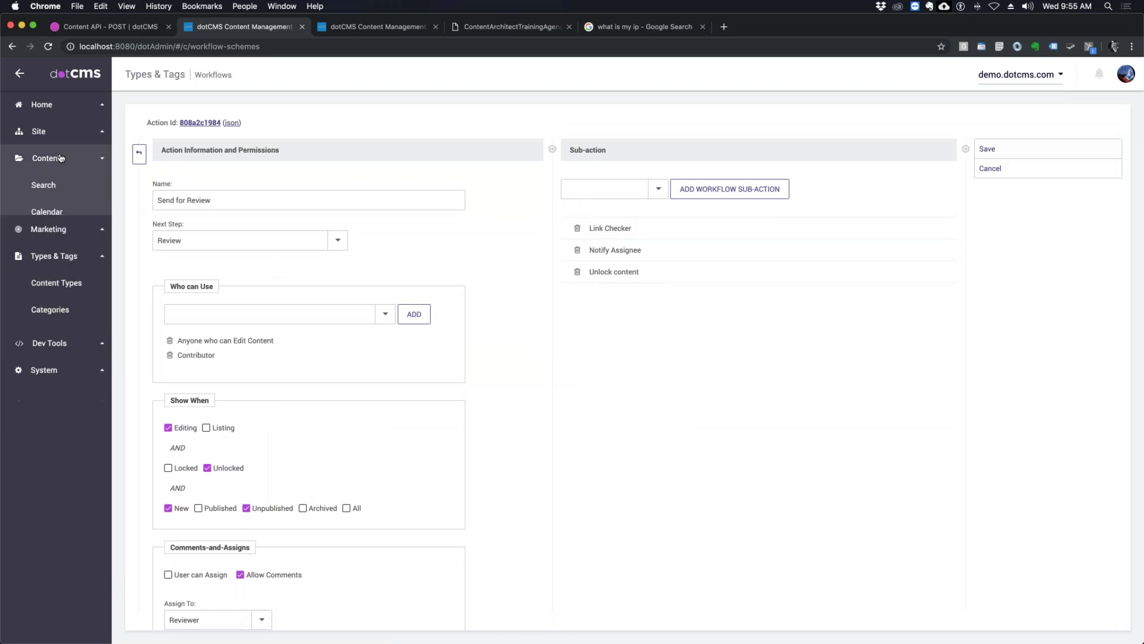
{"action": "left_click", "coordinate": [1123, 75]}
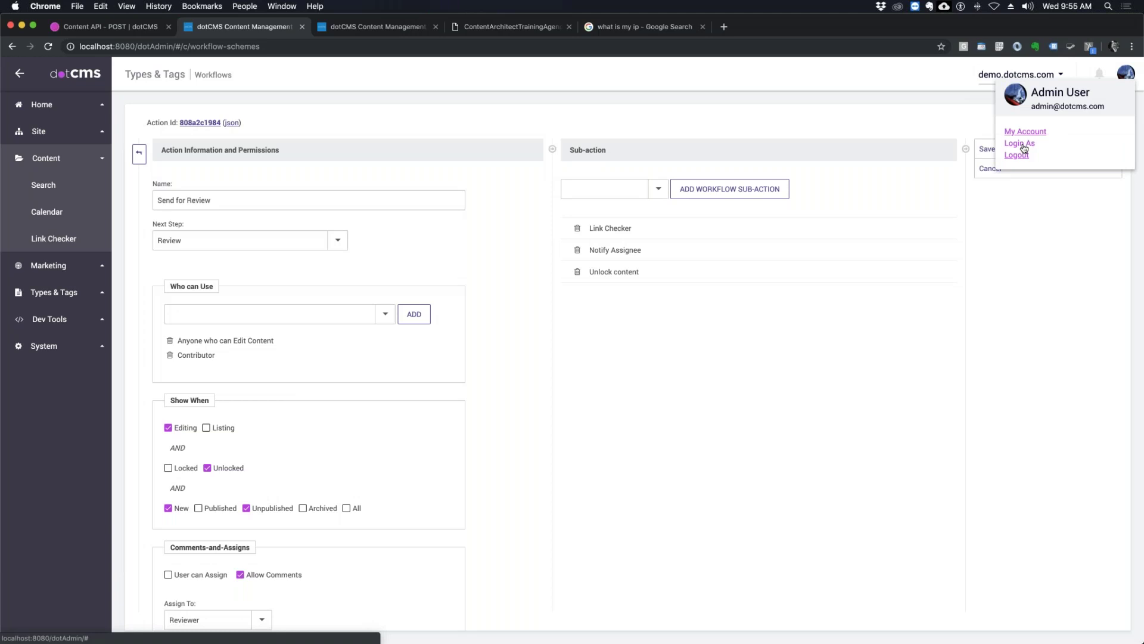
{"action": "left_click", "coordinate": [1022, 145]}
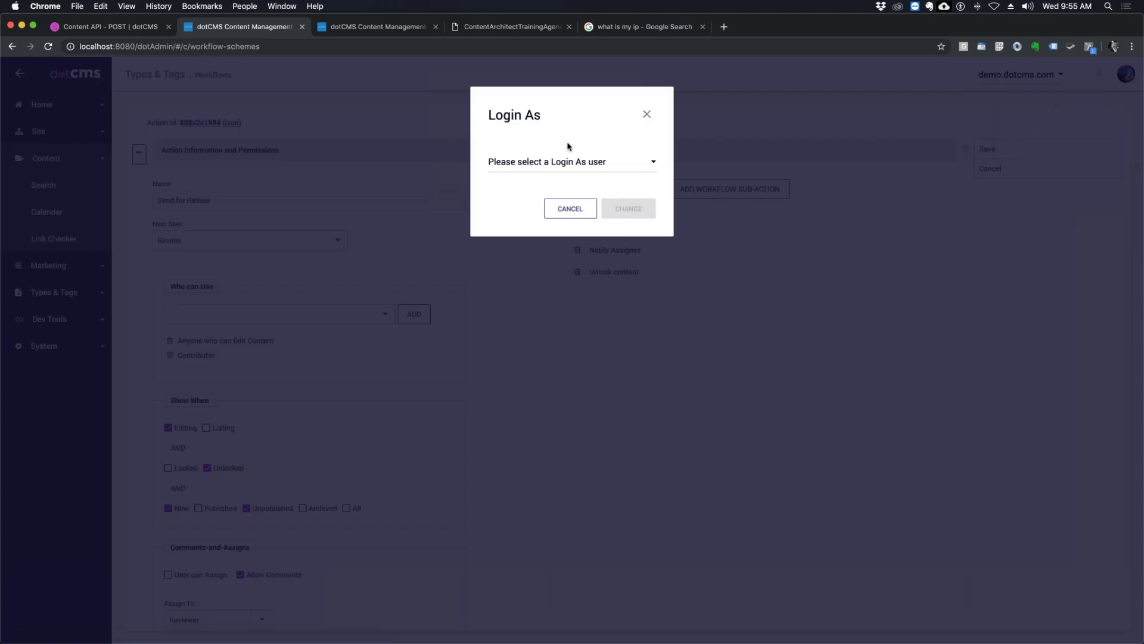
{"action": "left_click", "coordinate": [530, 161]}
{"action": "type", "text": "Jo"}
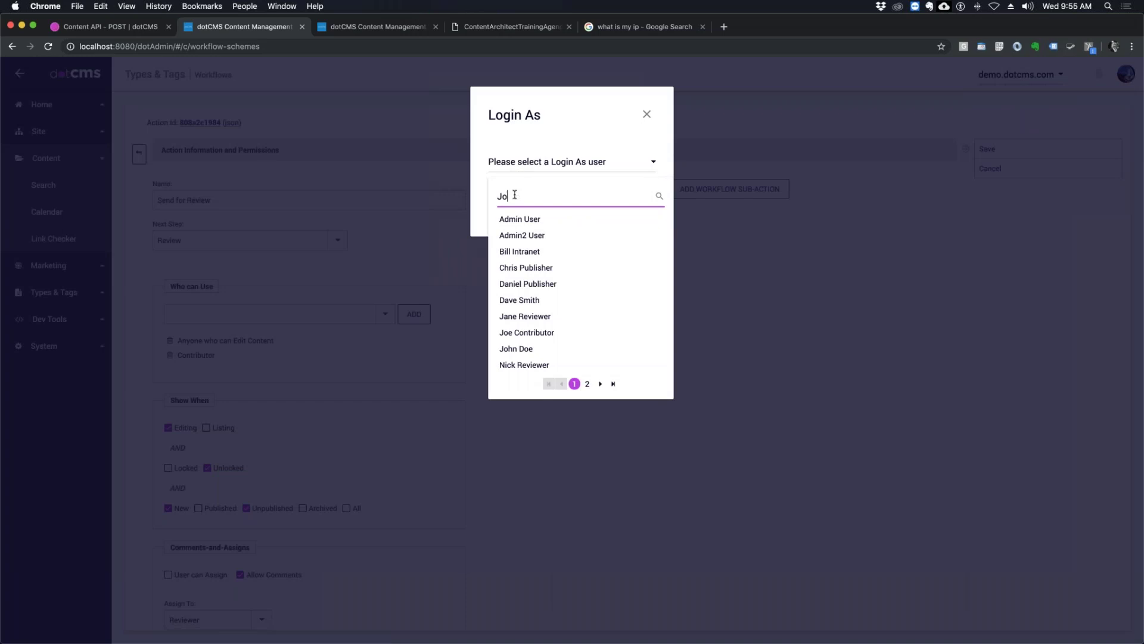
{"action": "left_click", "coordinate": [531, 219]}
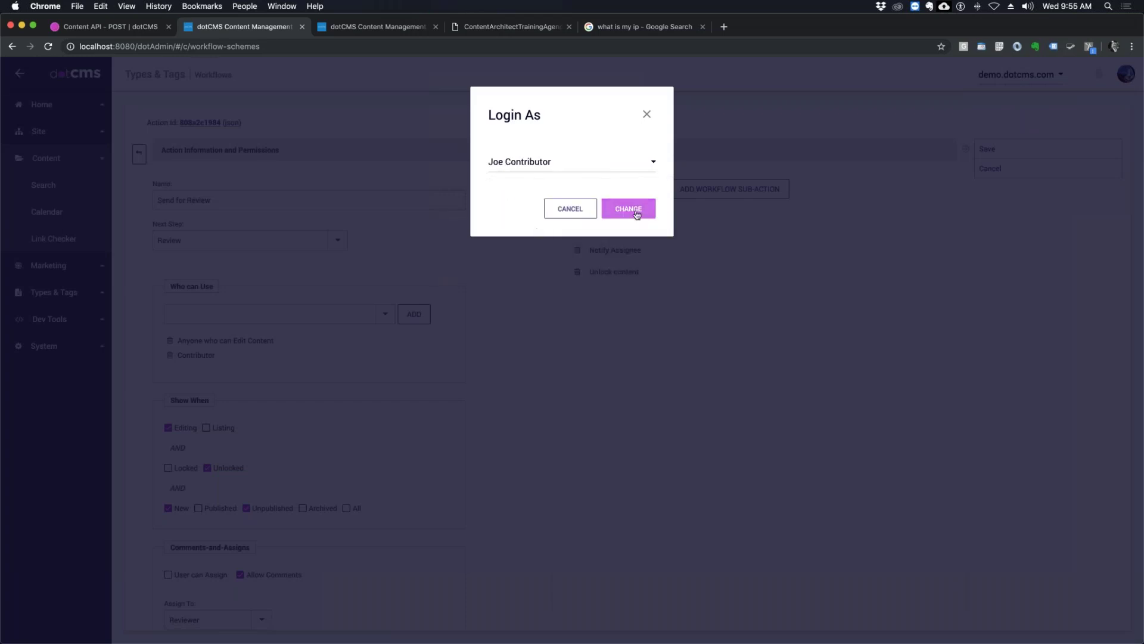
{"action": "left_click", "coordinate": [627, 206]}
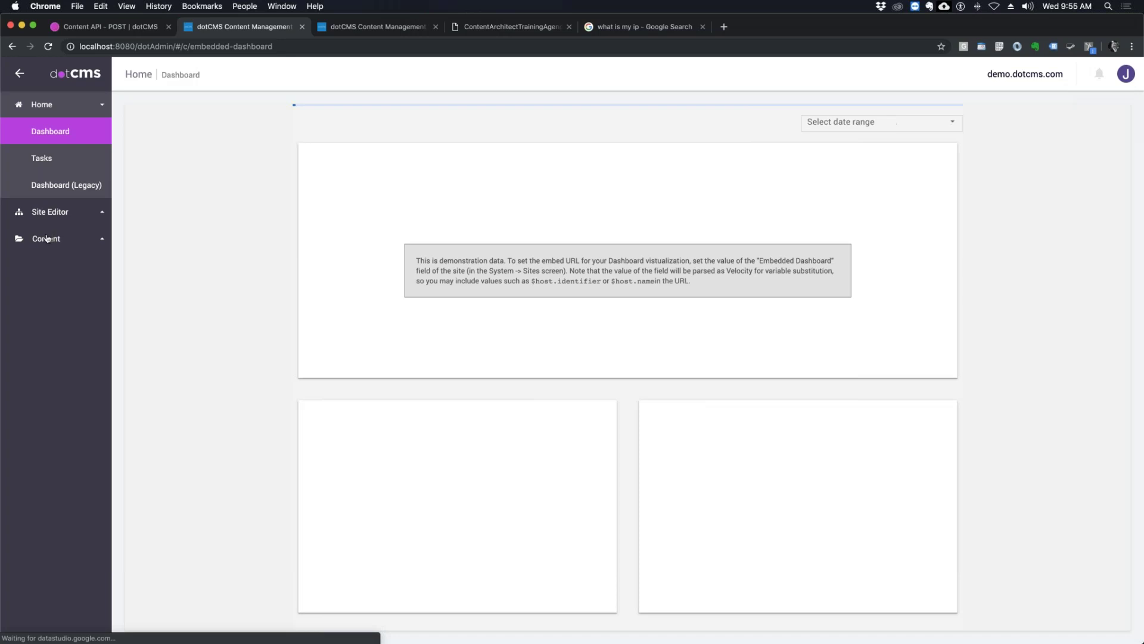
- Open braveheart.jpg from content search, locking and then releasing it
{"action": "left_click", "coordinate": [47, 239]}
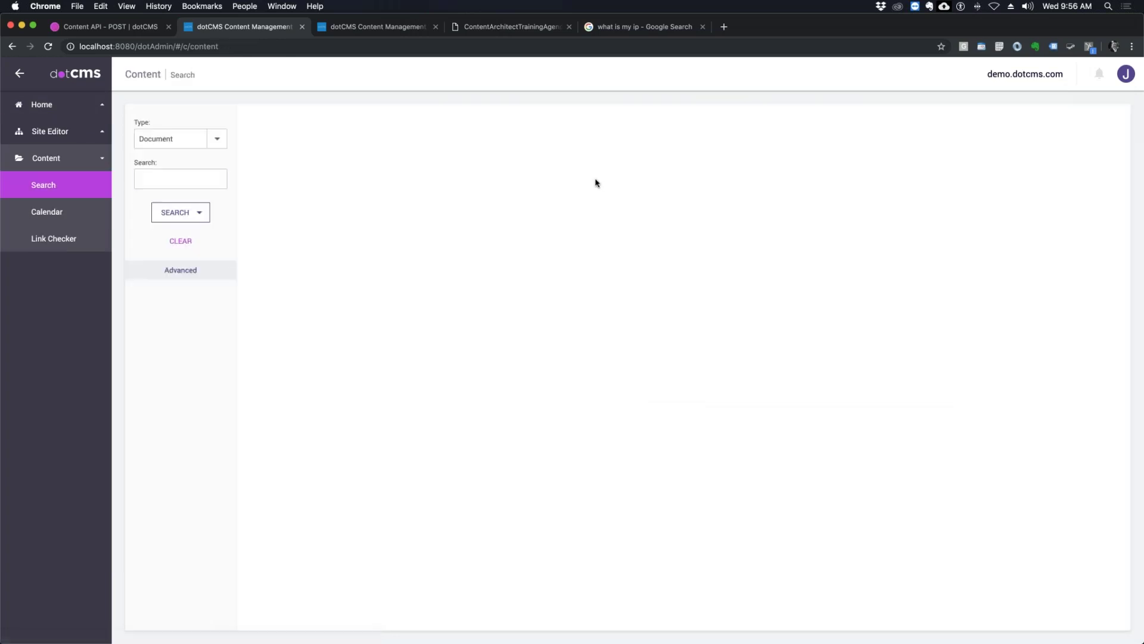
{"action": "left_click", "coordinate": [353, 184]}
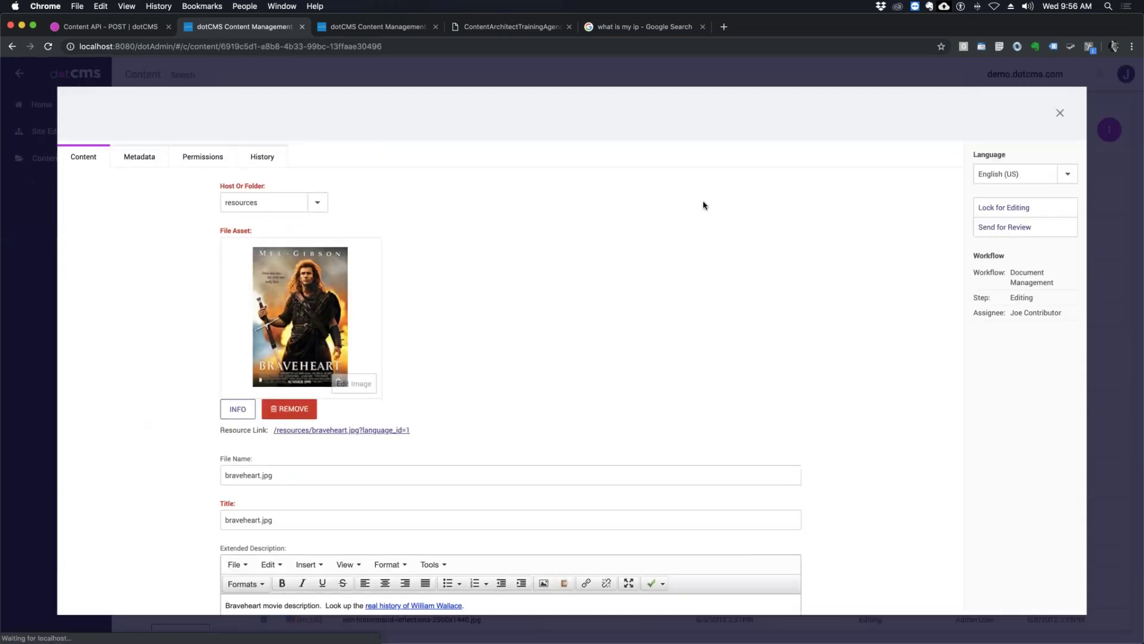
{"action": "left_click", "coordinate": [1006, 211]}
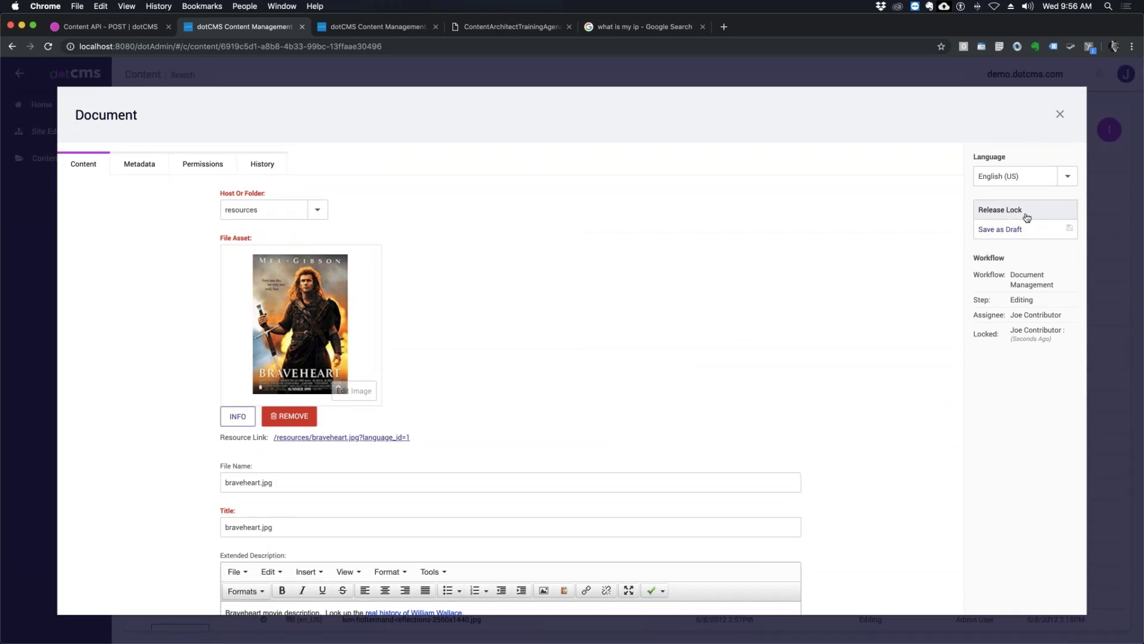
{"action": "left_click", "coordinate": [1018, 211]}
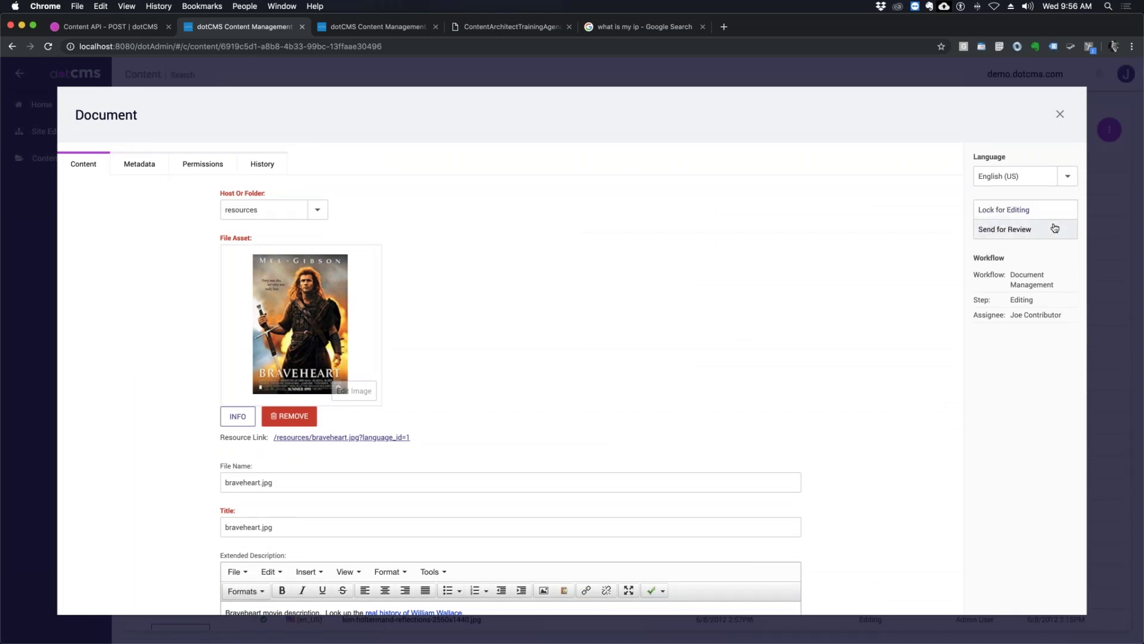
- Send for Review with comment 'testing', dismiss the broken-links error, and scroll to Extended Description
{"action": "left_click", "coordinate": [1004, 230]}
{"action": "type", "text": "testing"}
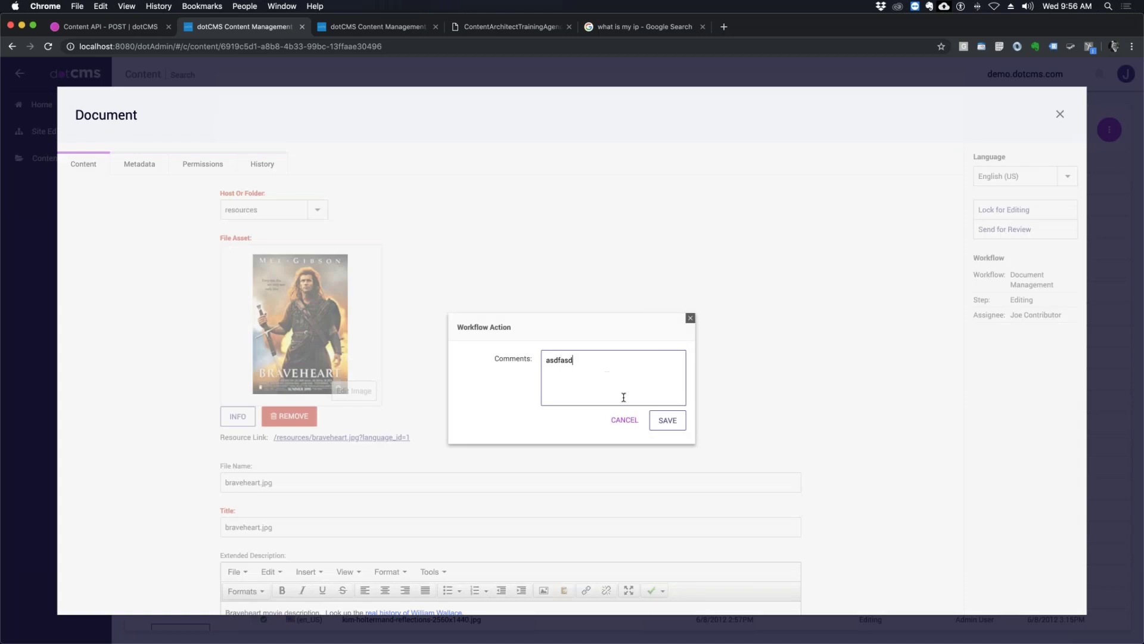
{"action": "left_click", "coordinate": [667, 420]}
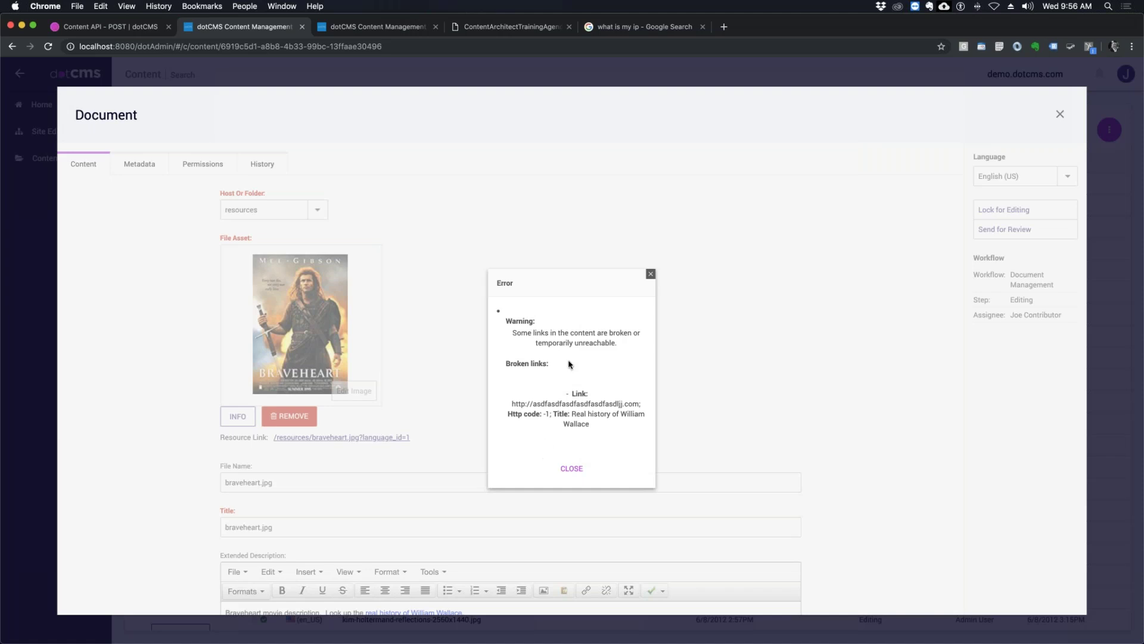
{"action": "left_click", "coordinate": [651, 273]}
{"action": "scroll", "coordinate": [484, 363], "scroll_direction": "down", "scroll_amount": 5}
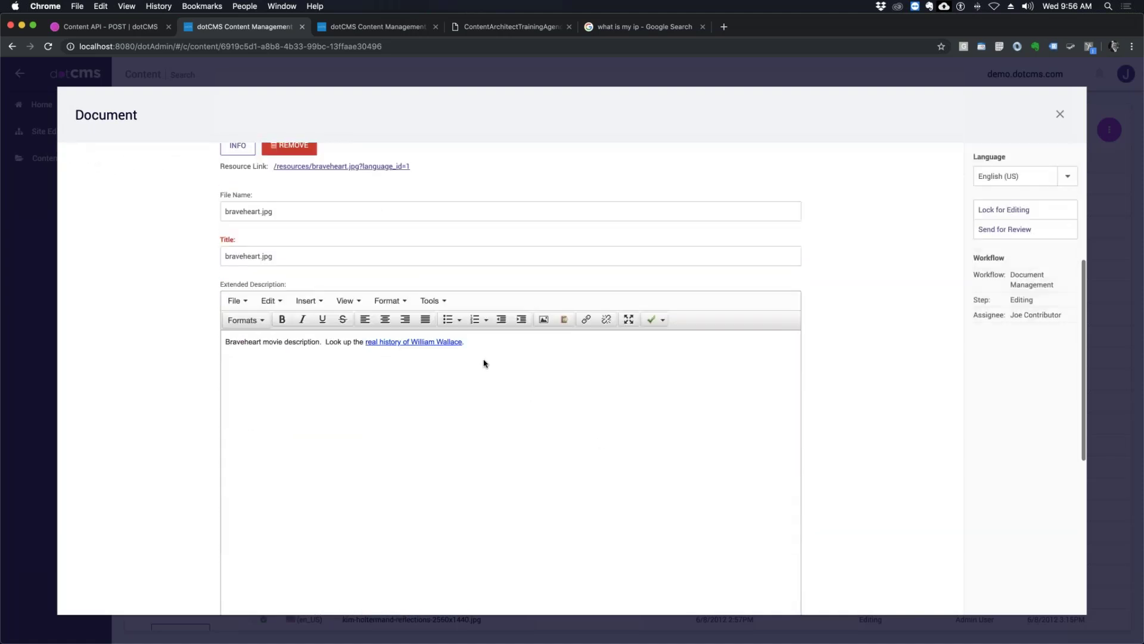
{"action": "left_click_drag", "start_coordinate": [463, 344], "coordinate": [365, 344]}
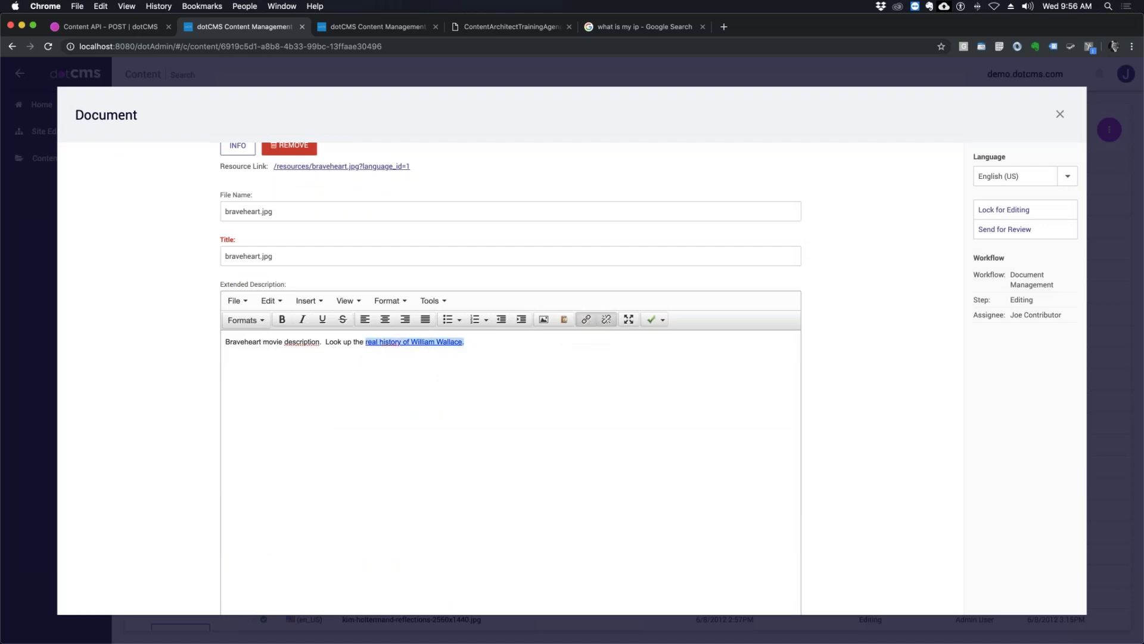
{"action": "left_click", "coordinate": [586, 319]}
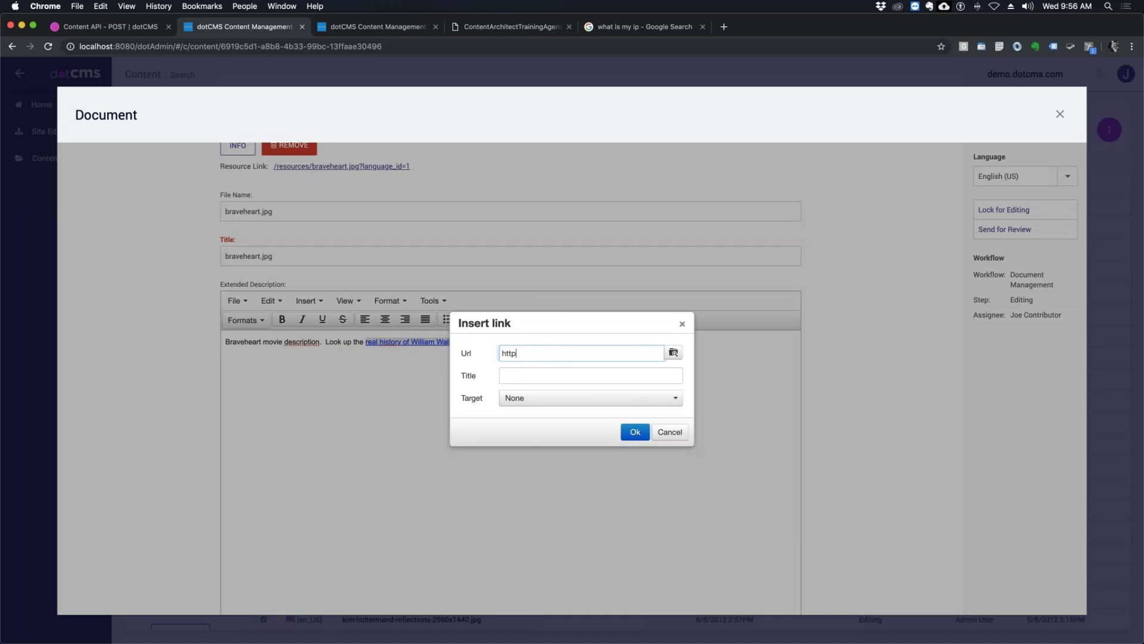
{"action": "left_click", "coordinate": [673, 436]}
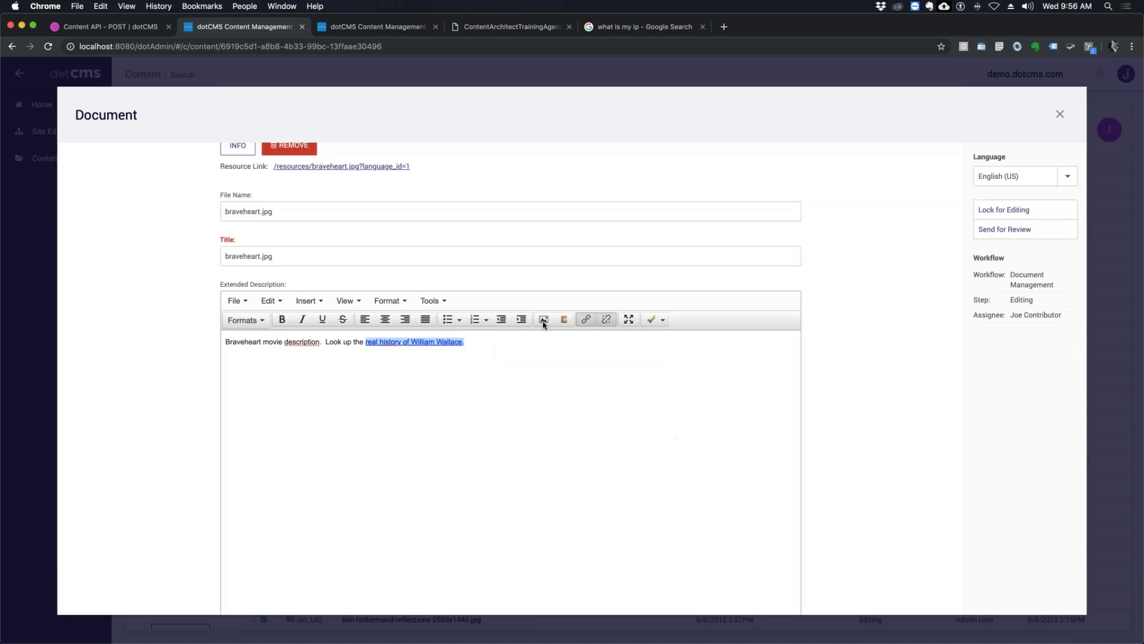
{"action": "left_click", "coordinate": [606, 319]}
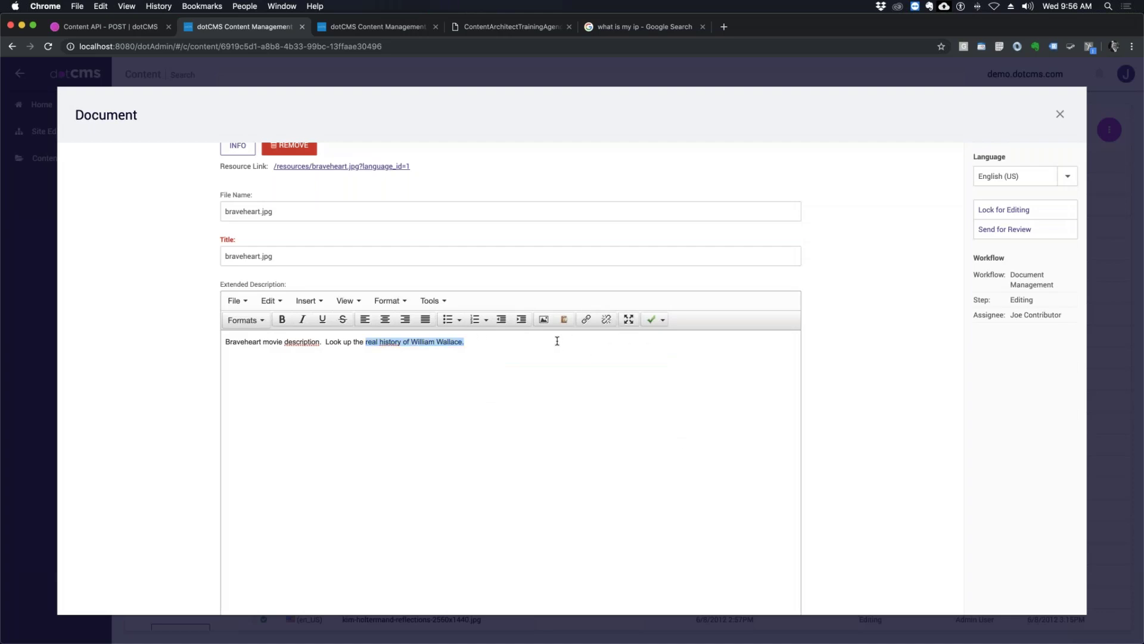
{"action": "left_click", "coordinate": [586, 319]}
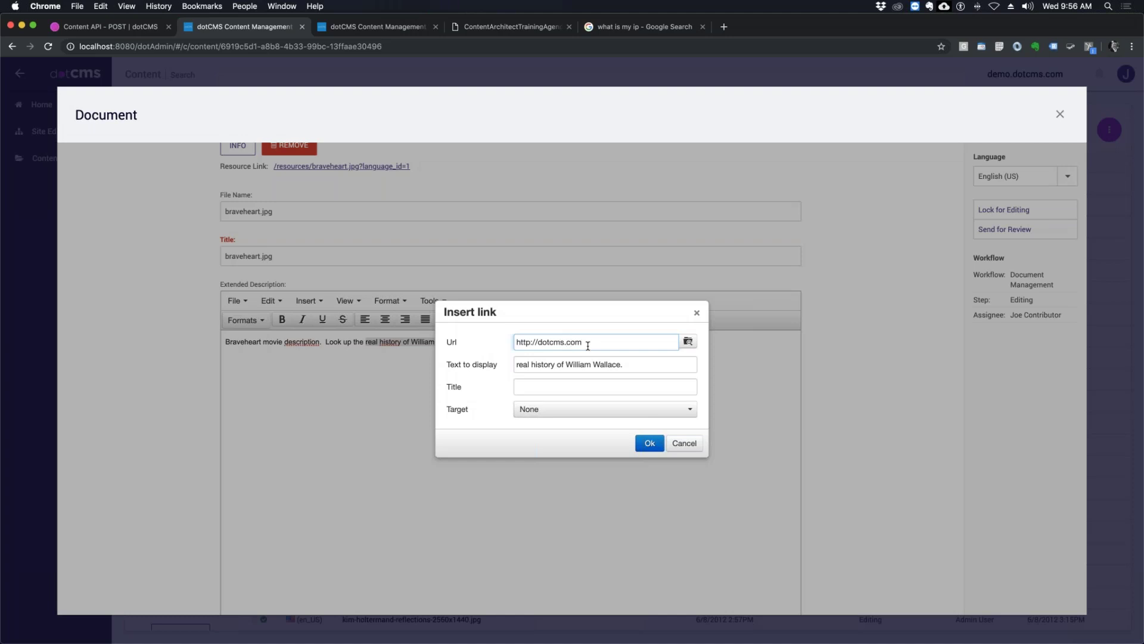
{"action": "left_click", "coordinate": [578, 390]}
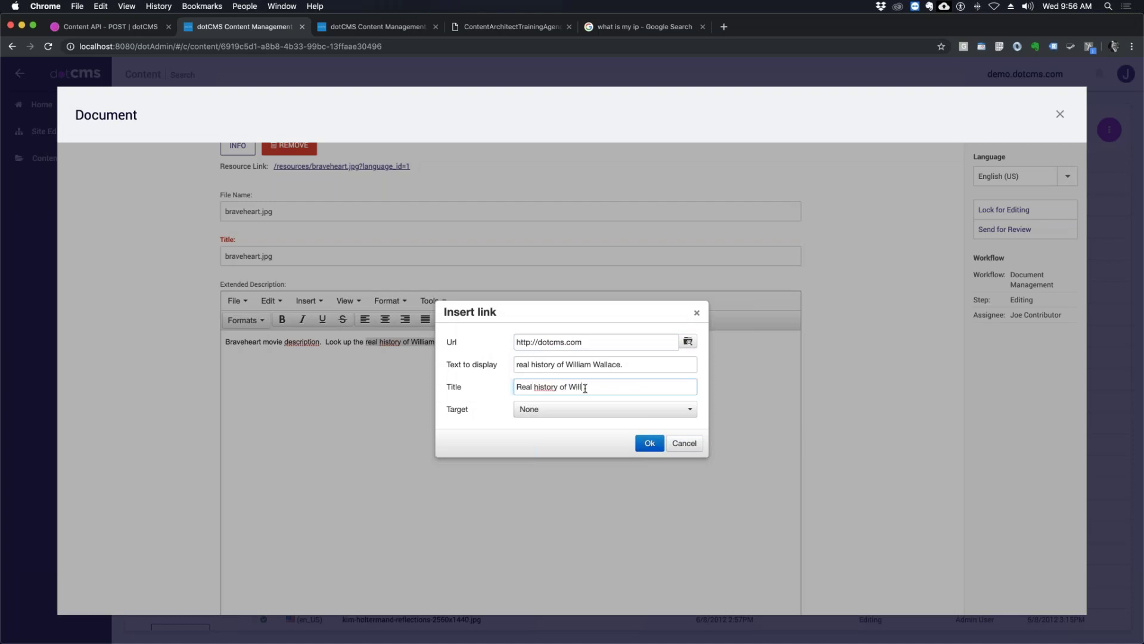
{"action": "type", "text": "ace"}
{"action": "left_click", "coordinate": [649, 443]}
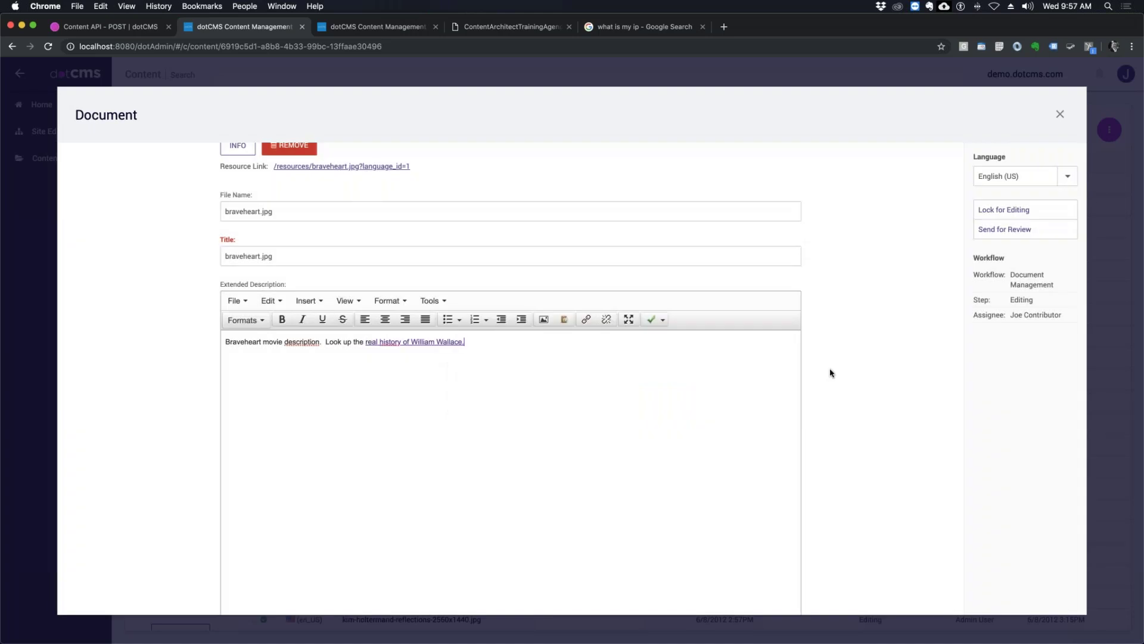
- Send braveheart.jpg for review with comment 'approve', confirming the Review step and Reviewer assignee
{"action": "left_click", "coordinate": [1016, 211]}
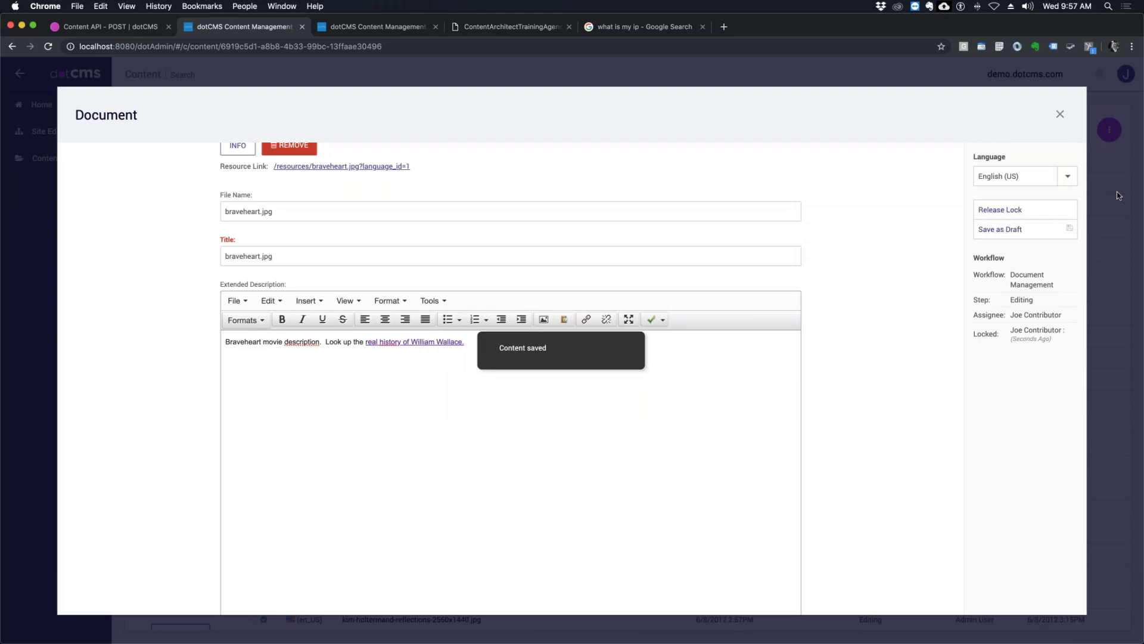
{"action": "left_click", "coordinate": [1017, 213]}
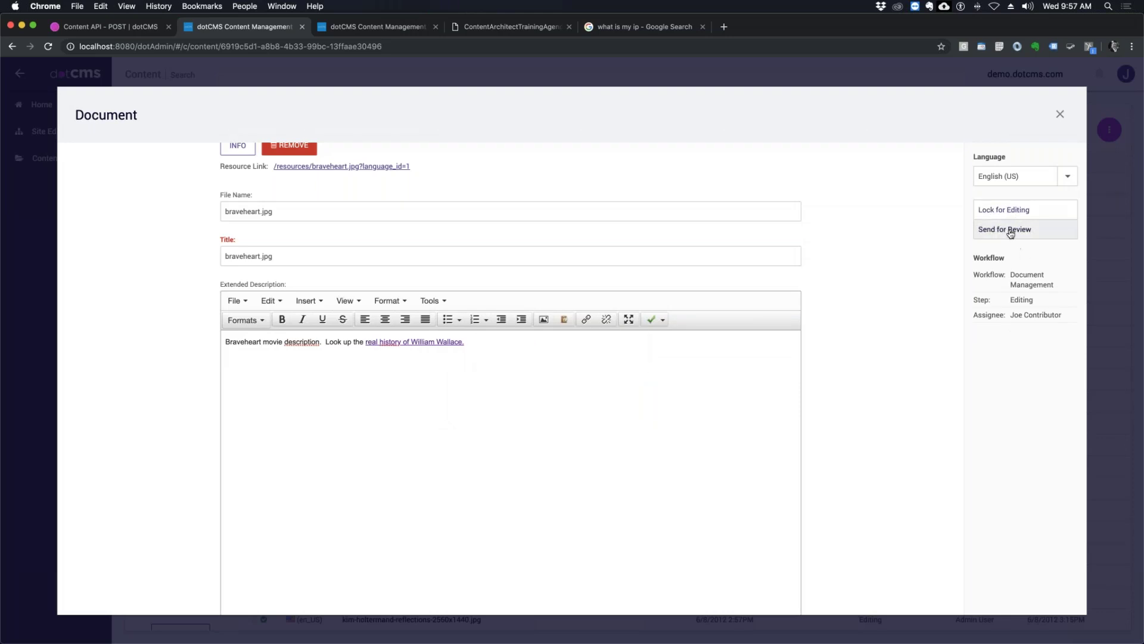
{"action": "left_click", "coordinate": [1012, 233]}
{"action": "type", "text": "approve"}
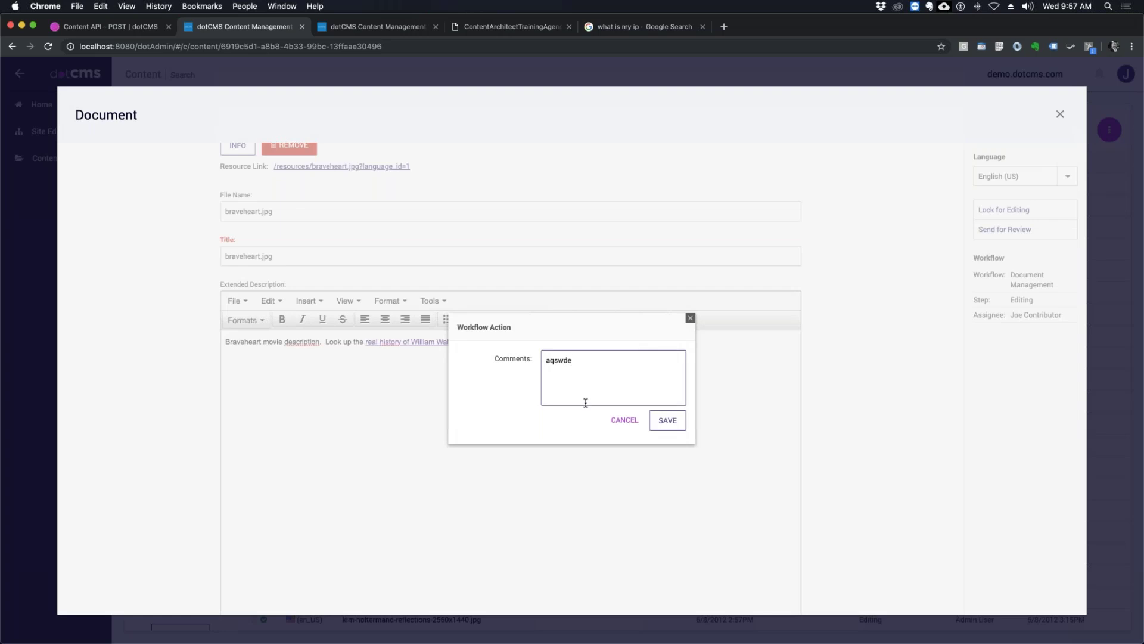
{"action": "left_click", "coordinate": [667, 420]}
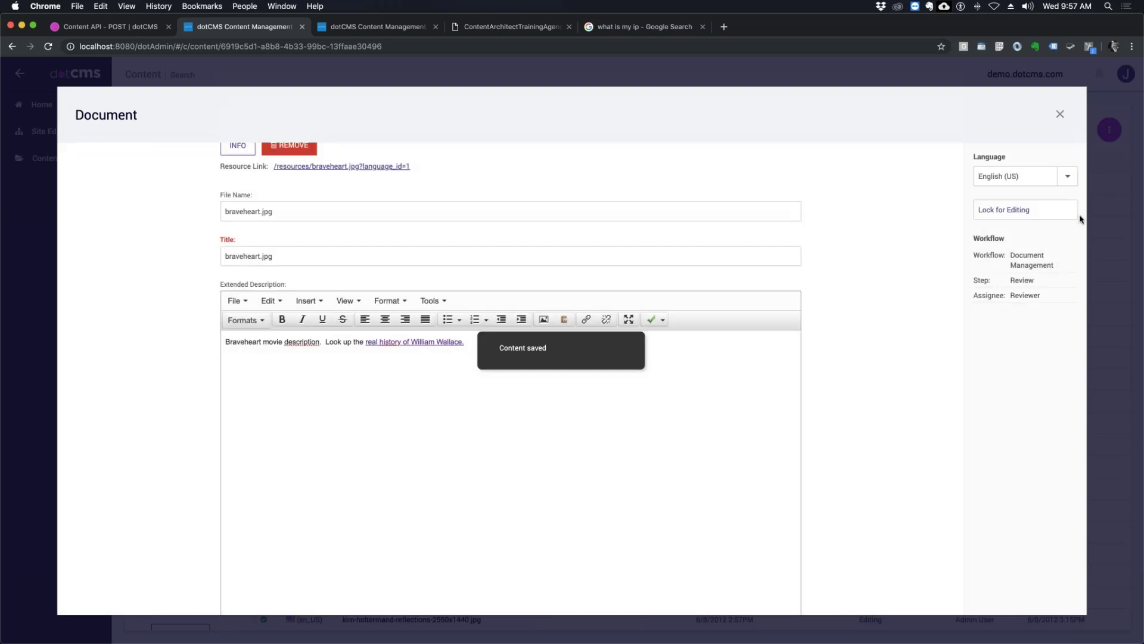
{"action": "double_click", "coordinate": [1031, 281]}
{"action": "double_click", "coordinate": [1040, 298]}
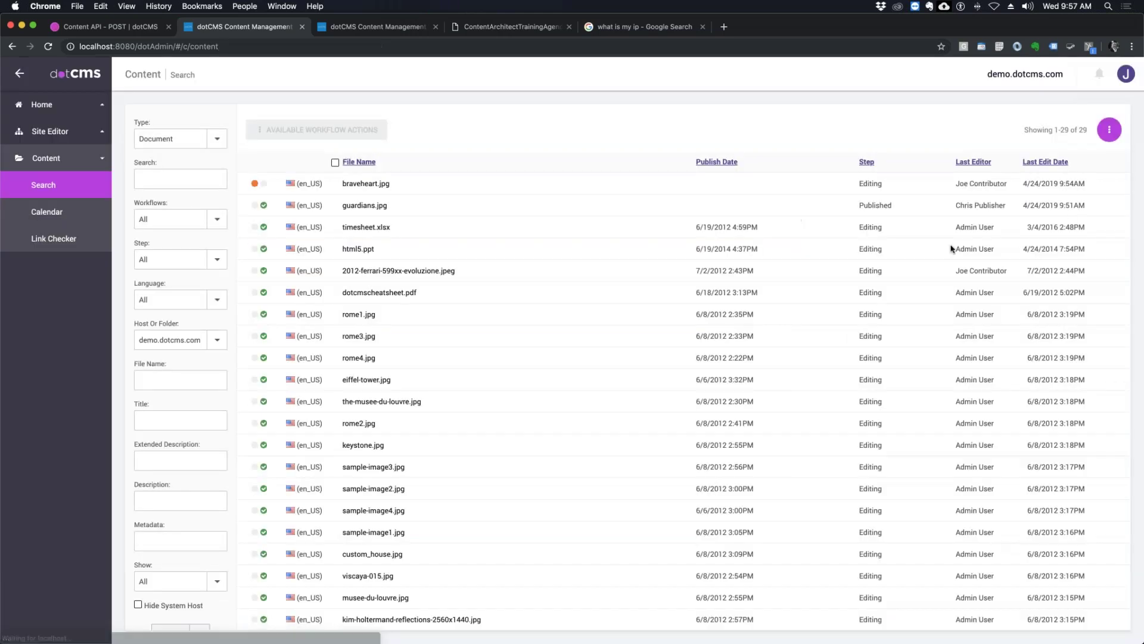
{"action": "left_click", "coordinate": [1061, 114]}
{"action": "left_click", "coordinate": [367, 181]}
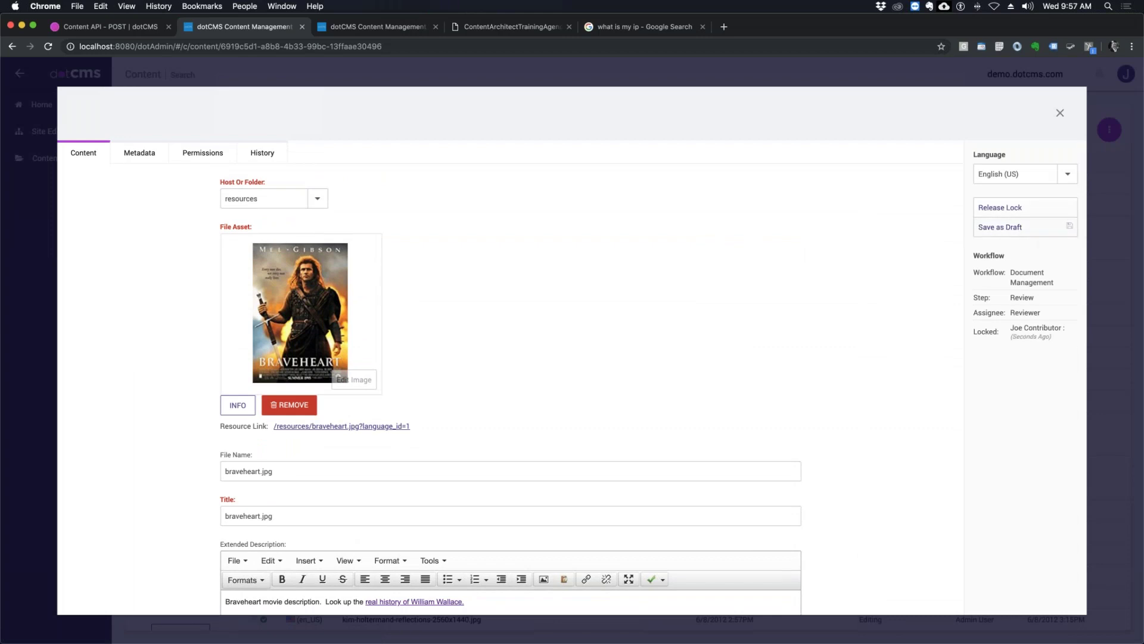
{"action": "left_click", "coordinate": [1062, 114]}
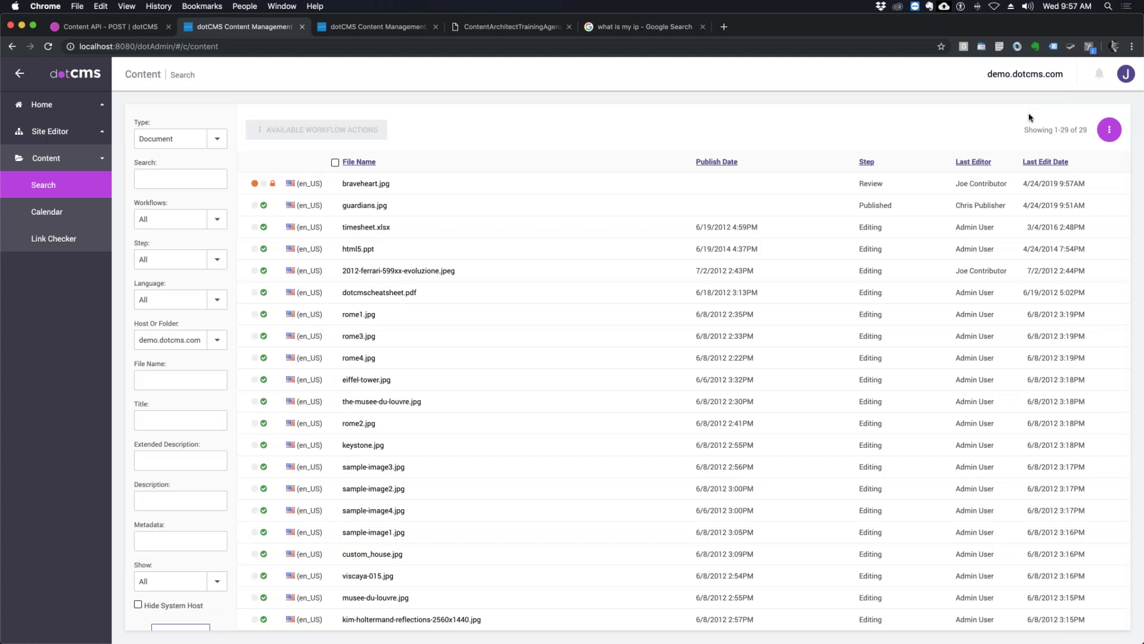
- Stop acting as the contributor and return to the administrator account
{"action": "left_click", "coordinate": [53, 134]}
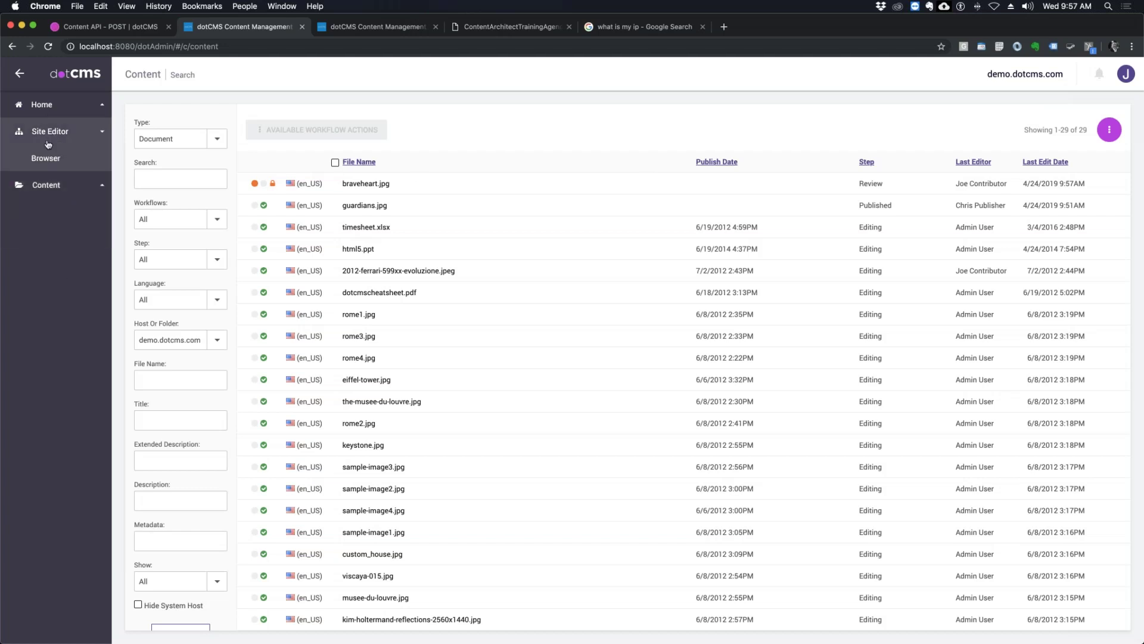
{"action": "left_click", "coordinate": [1110, 76]}
{"action": "left_click", "coordinate": [1020, 131]}
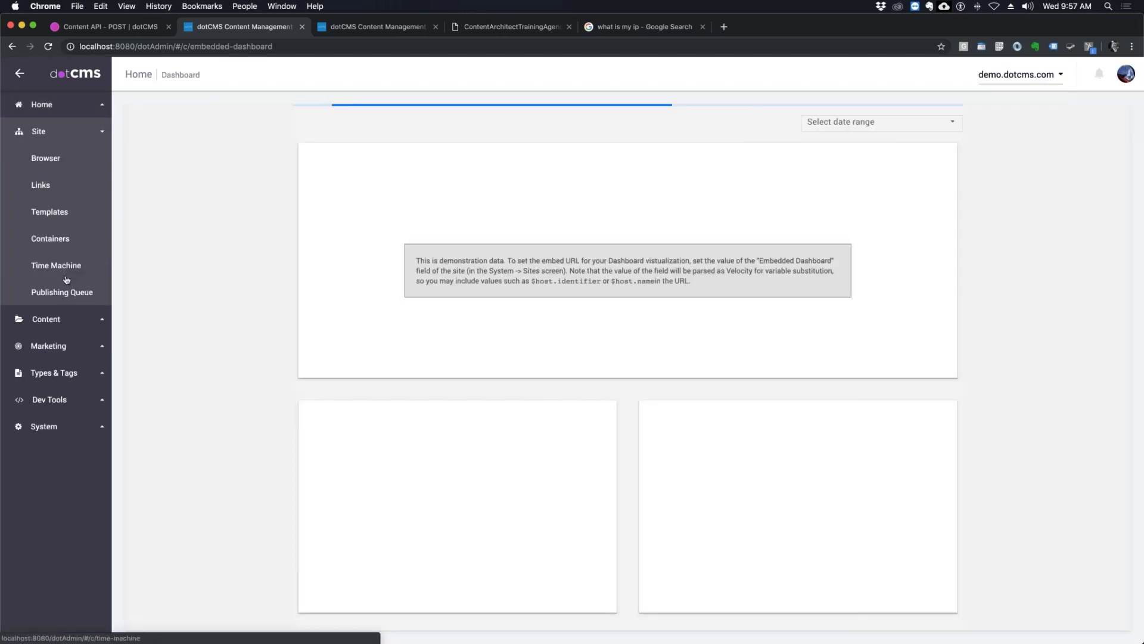
- Check Document content for broken links in Content > Link Checker
{"action": "left_click", "coordinate": [54, 317]}
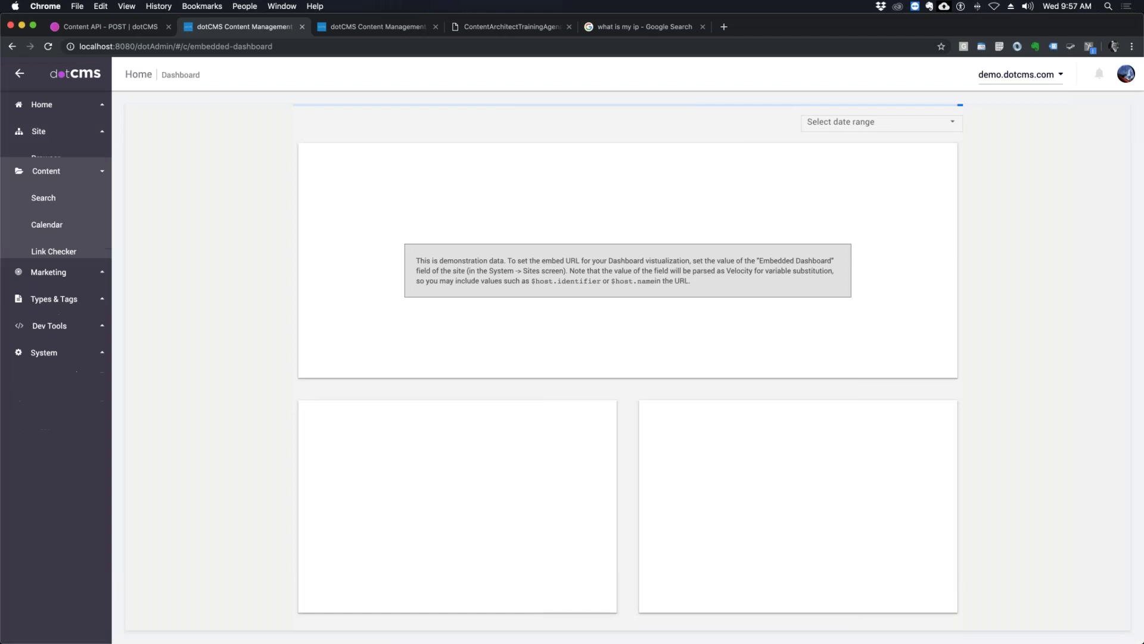
{"action": "left_click", "coordinate": [56, 238]}
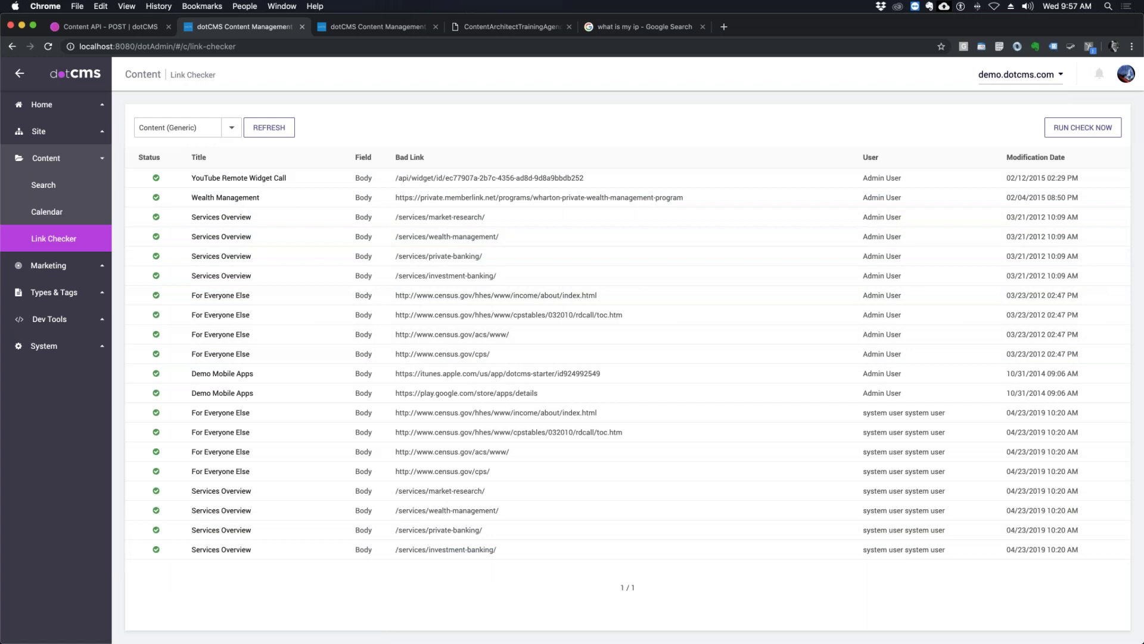
{"action": "left_click", "coordinate": [228, 131]}
{"action": "left_click", "coordinate": [171, 335]}
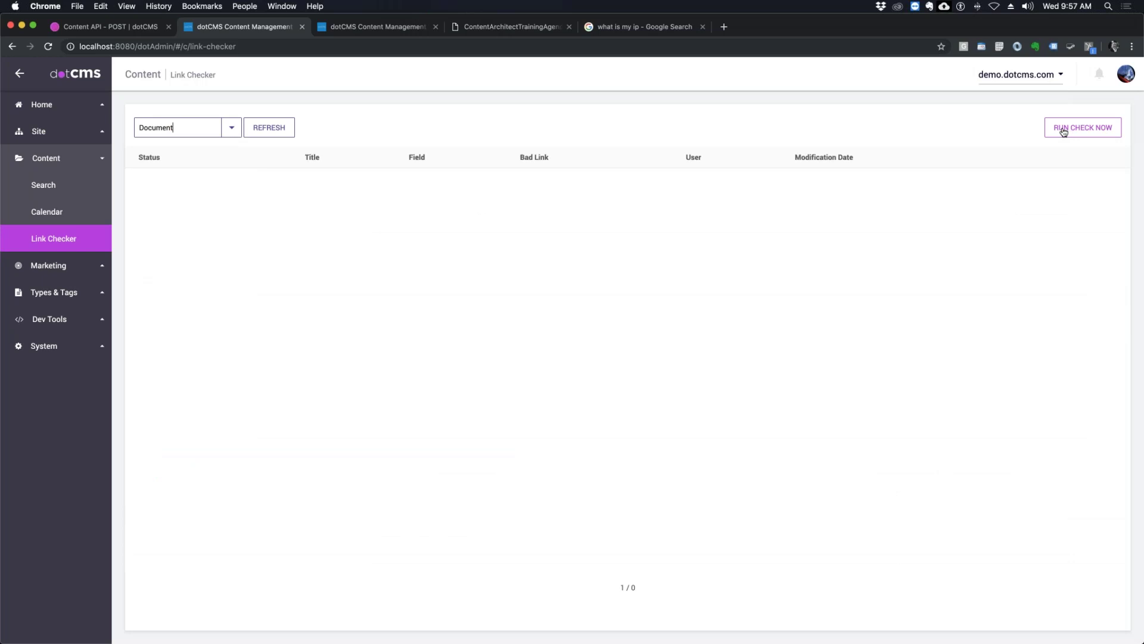
{"action": "left_click", "coordinate": [48, 345]}
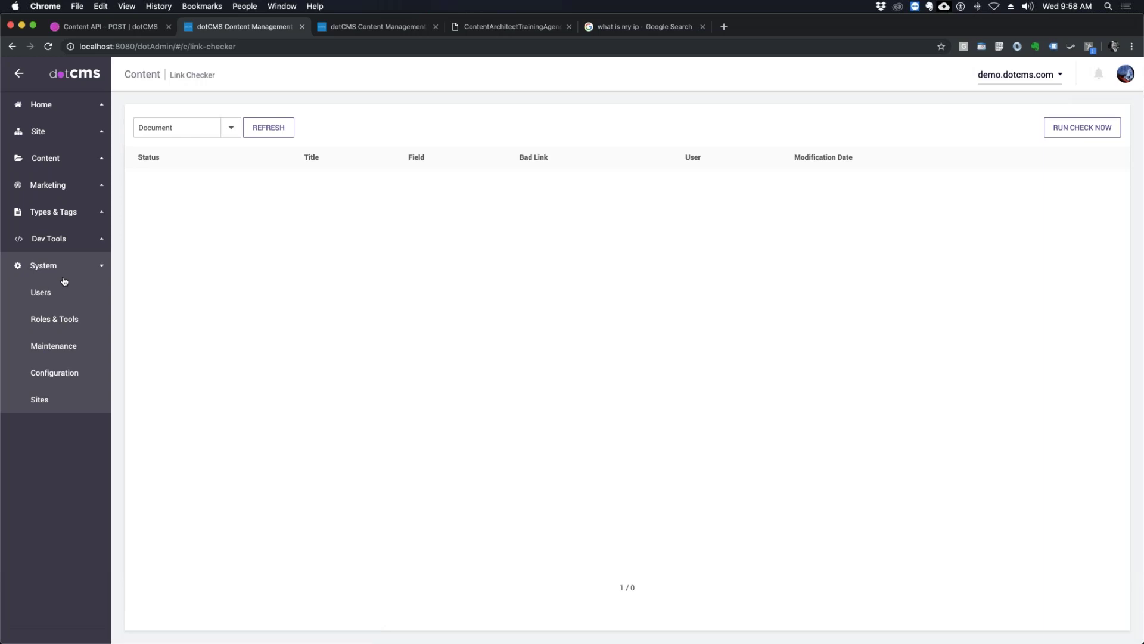
- In Roles & Tools, select CMS Administrator under System and view its tool groups
{"action": "left_click", "coordinate": [45, 400]}
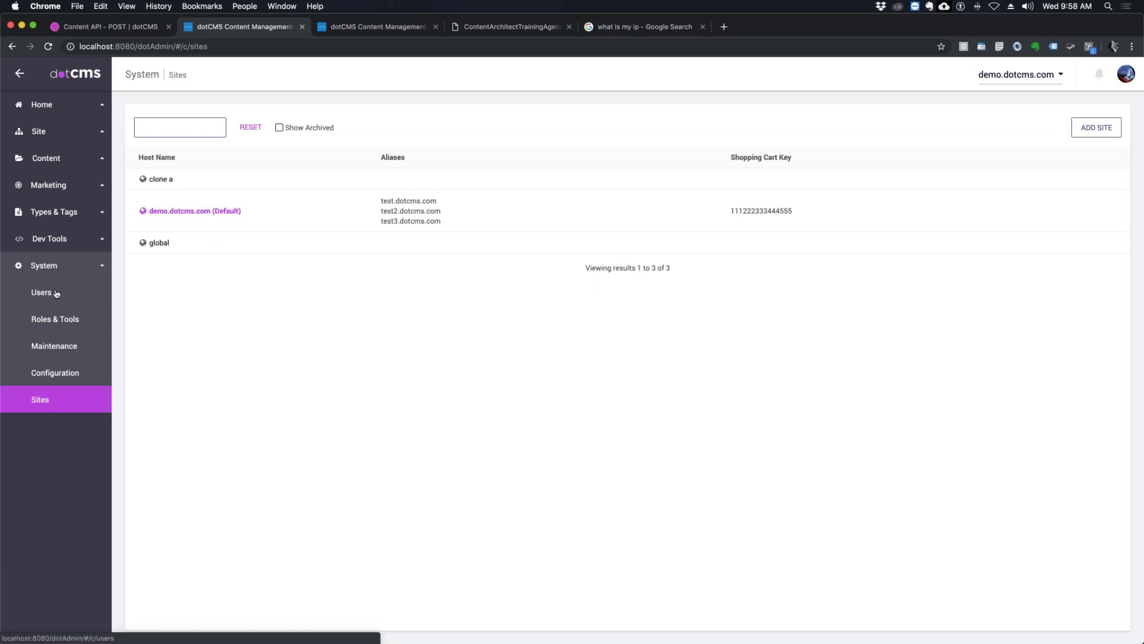
{"action": "left_click", "coordinate": [61, 320]}
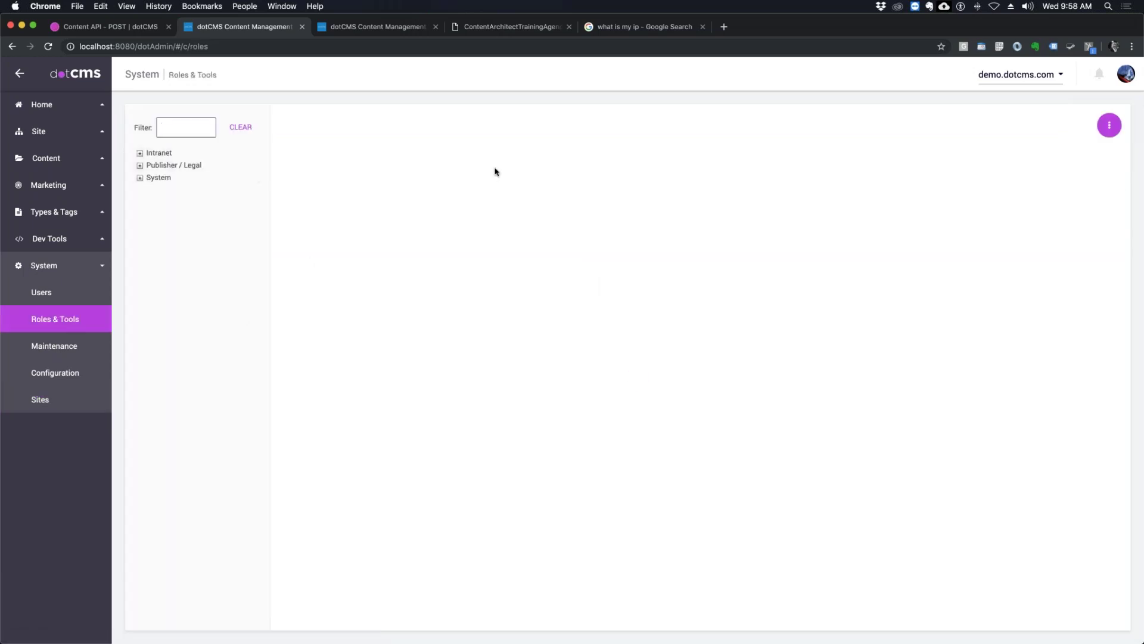
{"action": "left_click", "coordinate": [156, 178]}
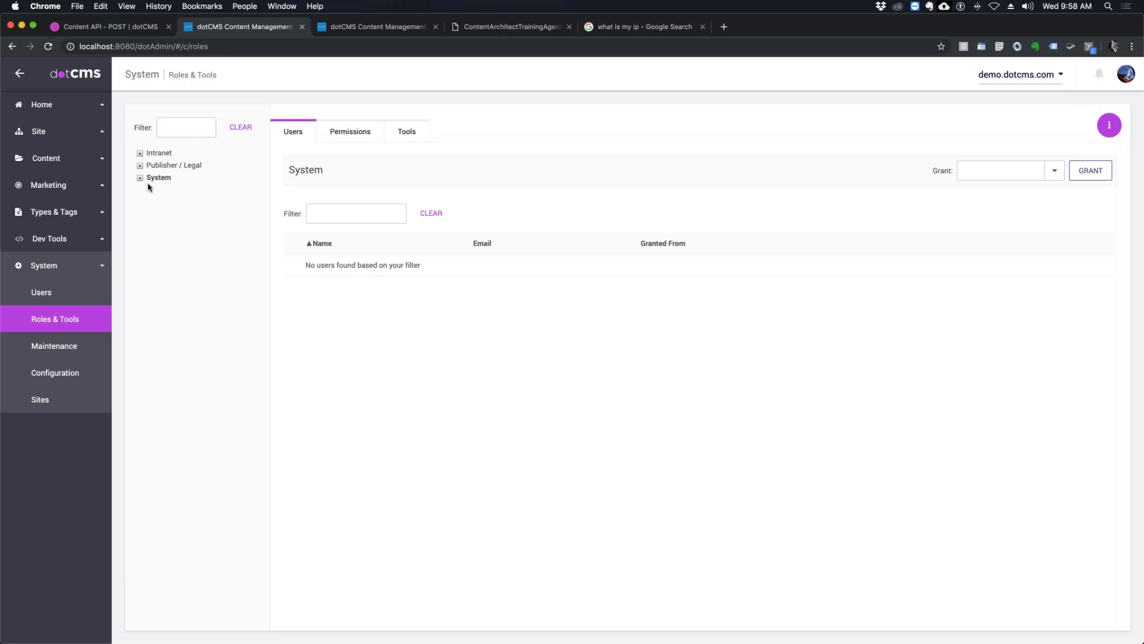
{"action": "left_click", "coordinate": [195, 241]}
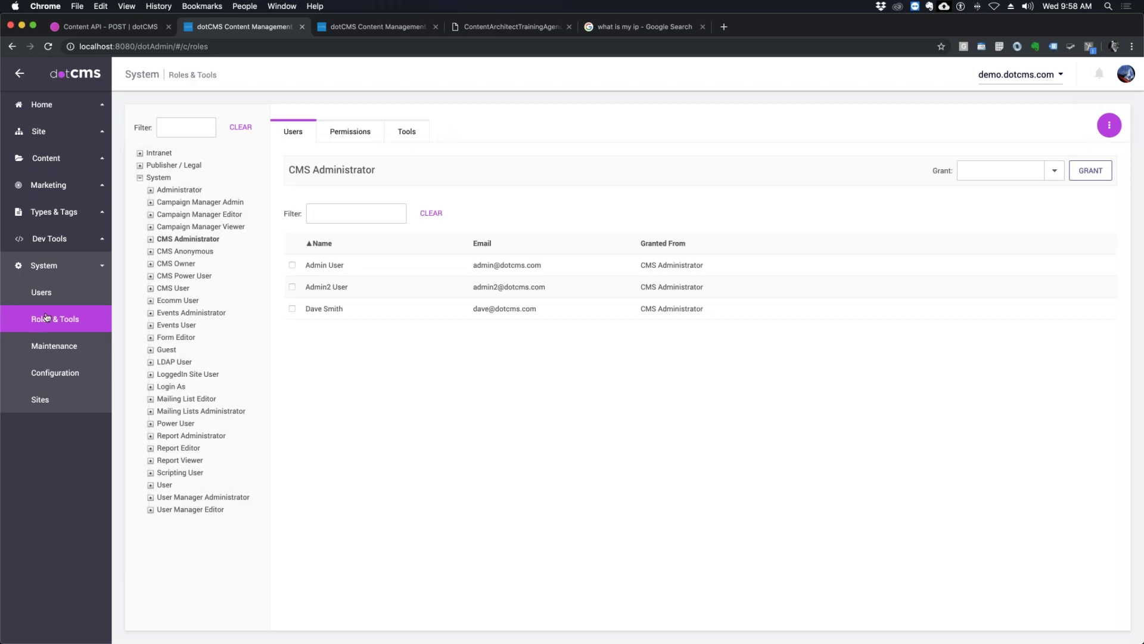
{"action": "left_click", "coordinate": [412, 134]}
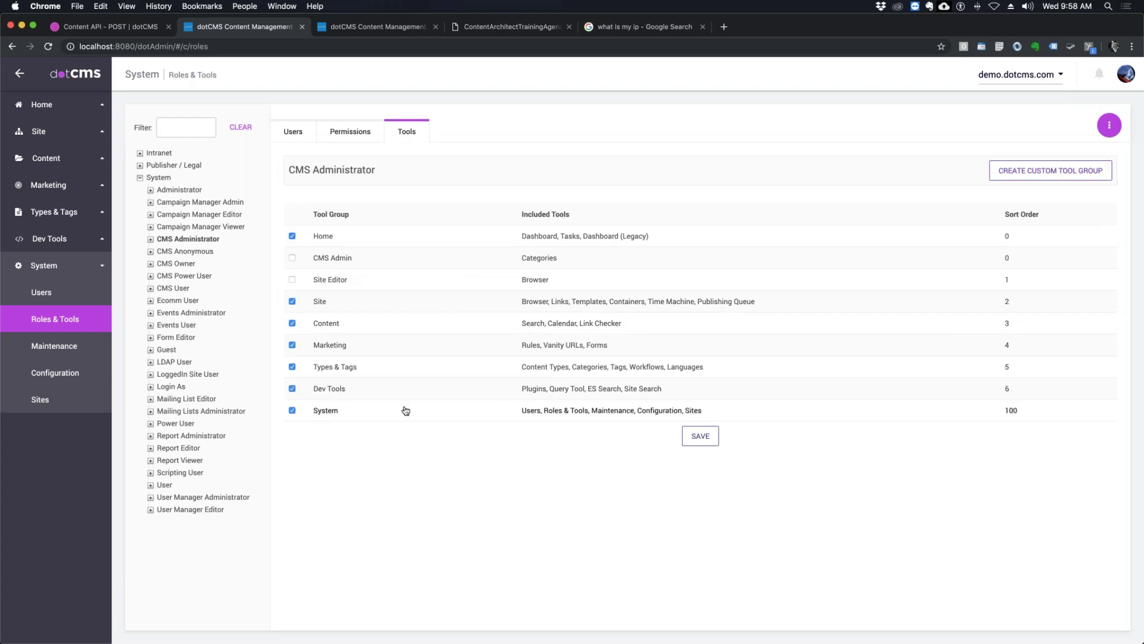
{"action": "left_click", "coordinate": [597, 414]}
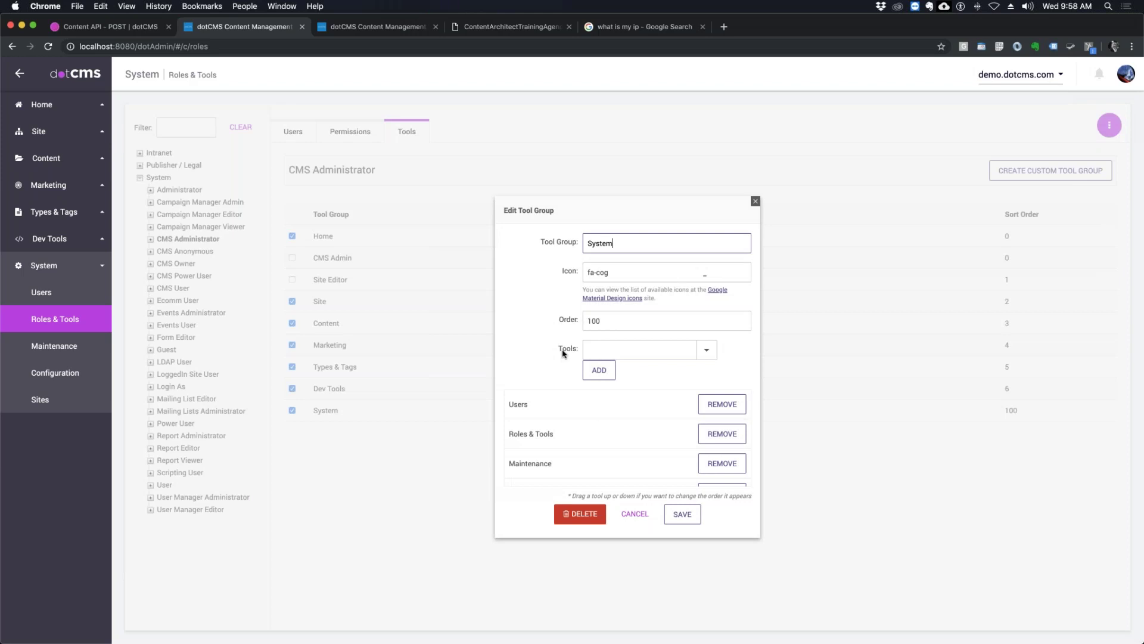
- Add Job Scheduler to the System tool group's tool list
{"action": "left_click", "coordinate": [707, 357]}
{"action": "scroll", "coordinate": [670, 529], "scroll_direction": "down", "scroll_amount": 3}
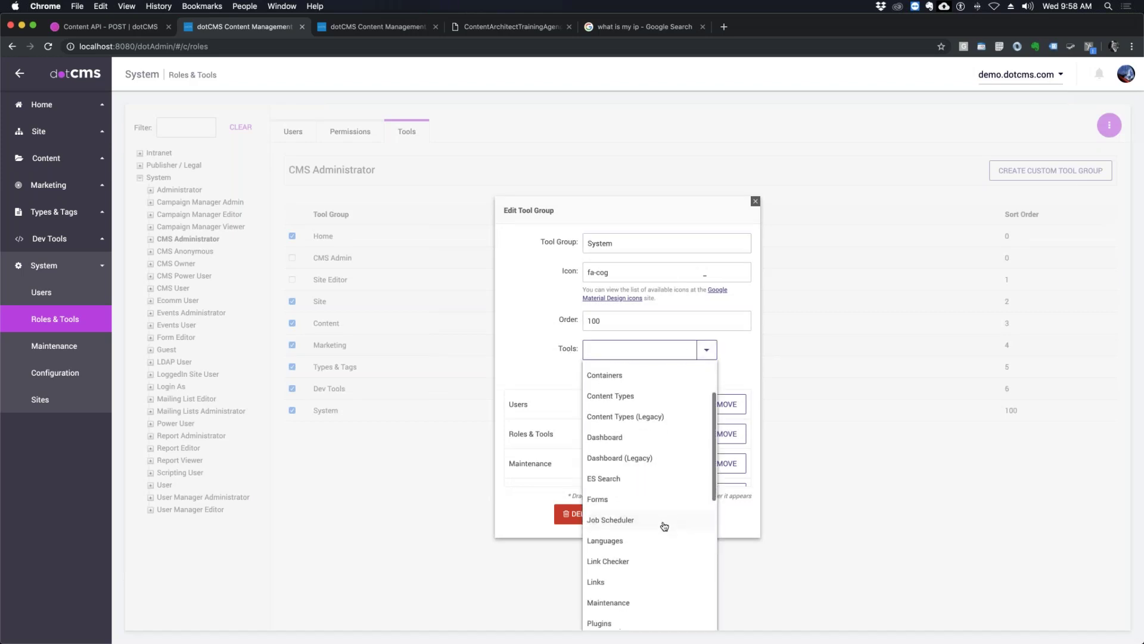
{"action": "left_click", "coordinate": [624, 521]}
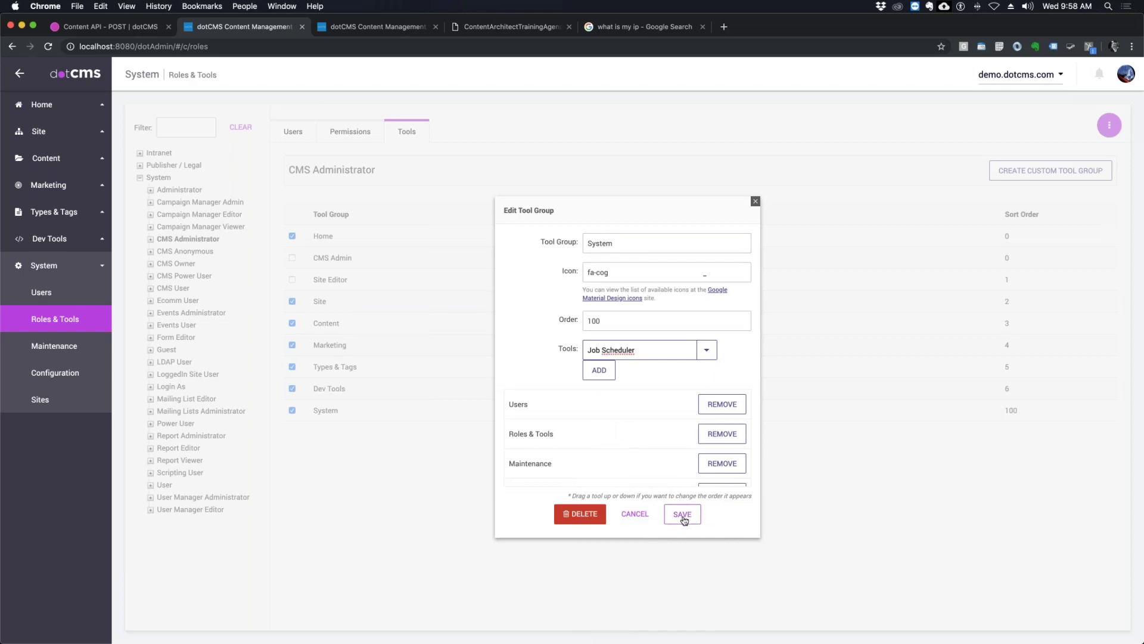
{"action": "left_click", "coordinate": [599, 370]}
{"action": "scroll", "coordinate": [658, 401], "scroll_direction": "down", "scroll_amount": 1}
{"action": "scroll", "coordinate": [530, 471], "scroll_direction": "down", "scroll_amount": 2}
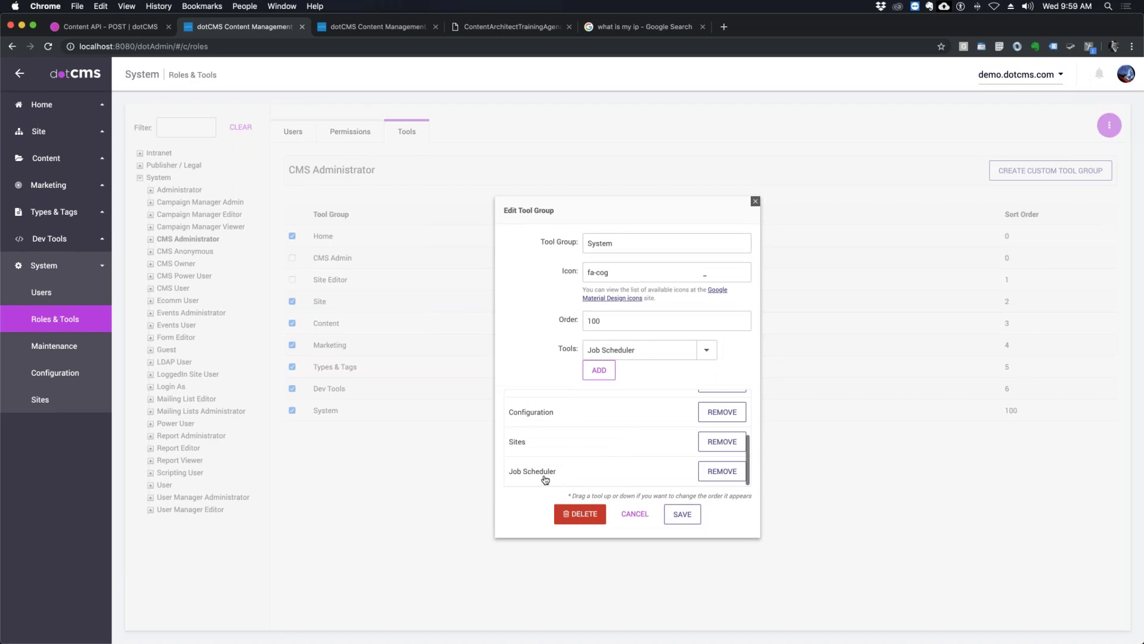
- Save the System tool group, open Job Scheduler, and browse System Jobs and Recurrent-Campaign before User Jobs
{"action": "left_click", "coordinate": [677, 516]}
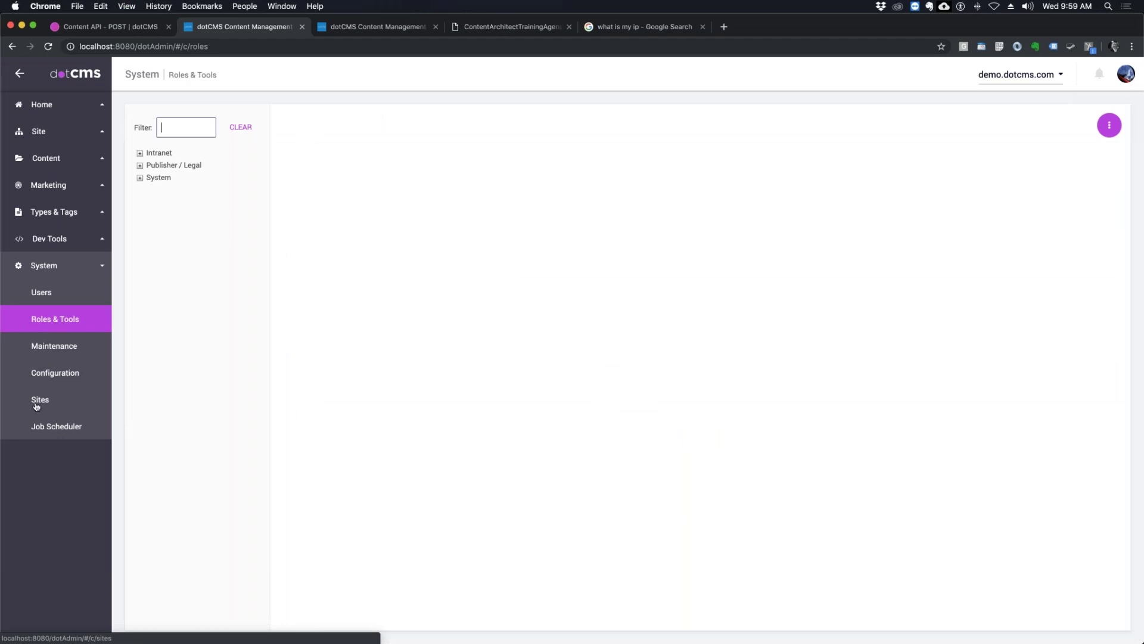
{"action": "left_click", "coordinate": [59, 425]}
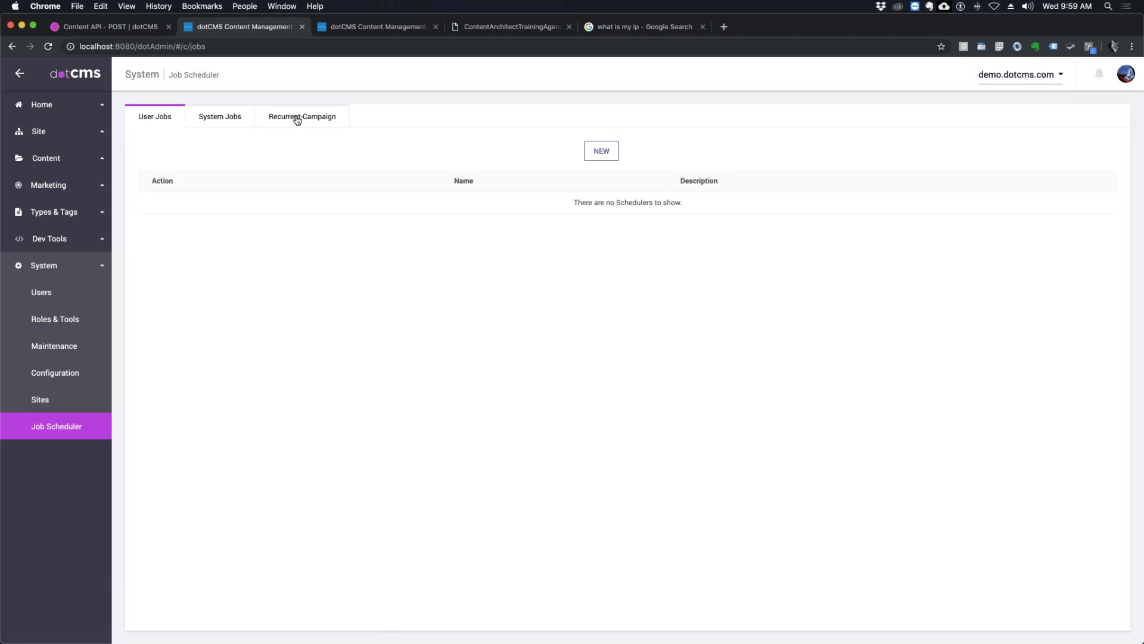
{"action": "left_click", "coordinate": [222, 122]}
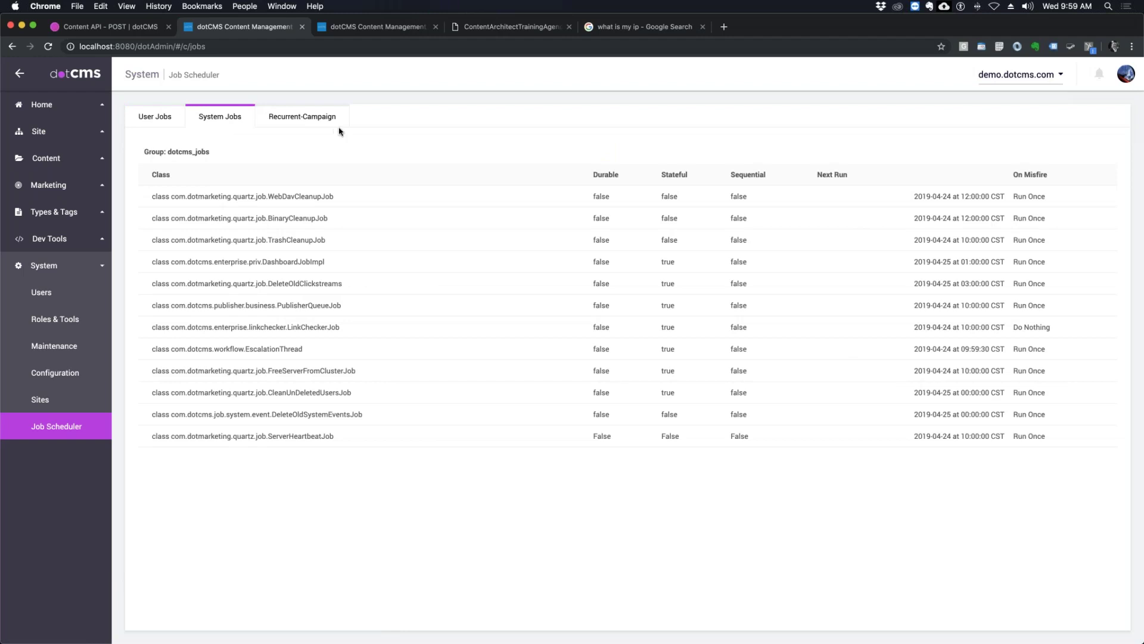
{"action": "left_click", "coordinate": [319, 117]}
{"action": "left_click", "coordinate": [138, 118]}
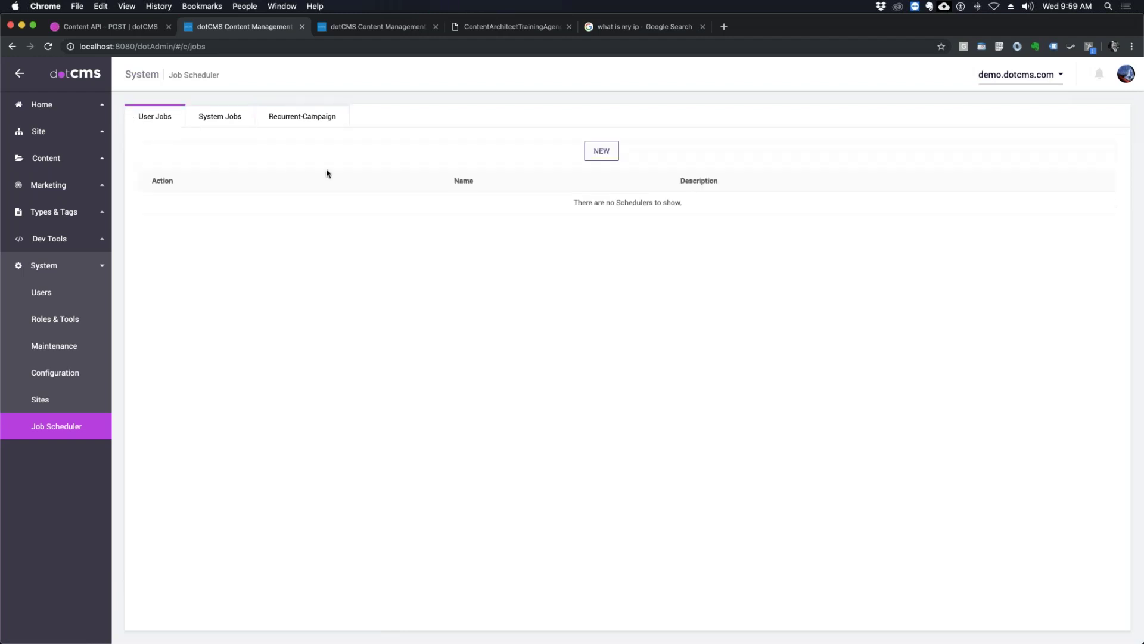
- Create a new job named 'Nightly Link Checker' with a start date enabled
{"action": "left_click", "coordinate": [600, 158]}
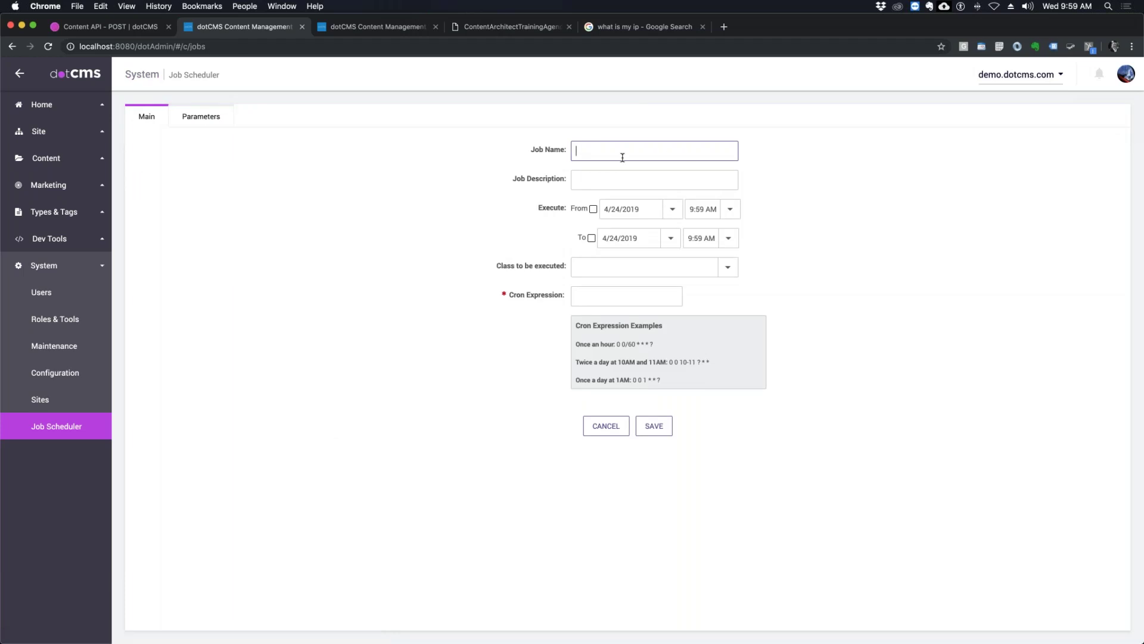
{"action": "type", "text": "Nightly Link Checer"}
{"action": "left_click", "coordinate": [624, 179]}
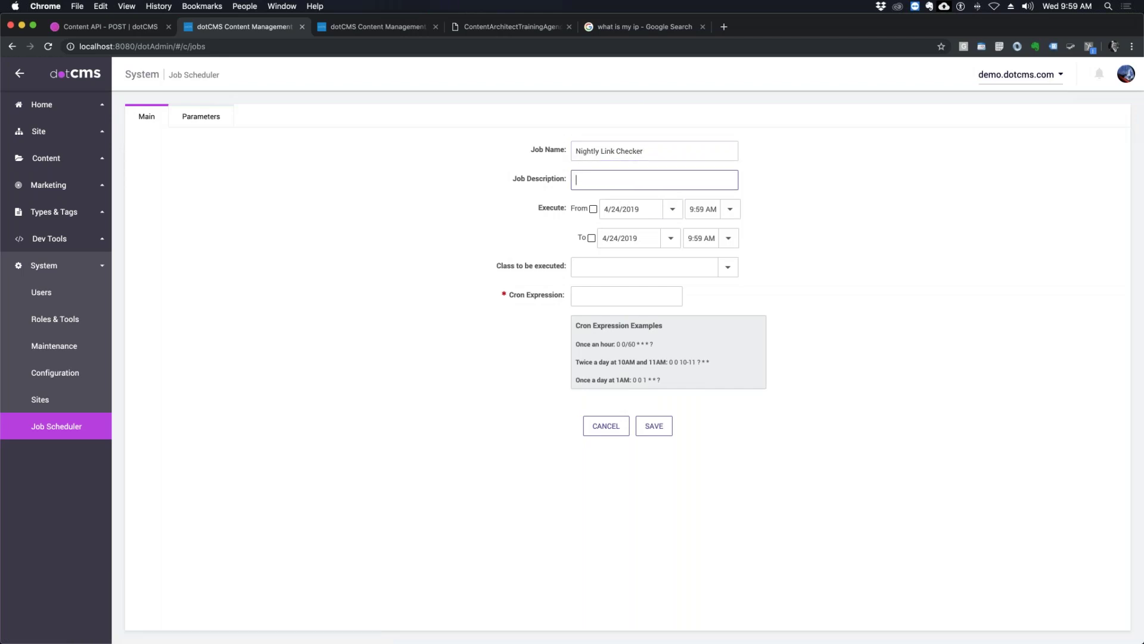
{"action": "left_click", "coordinate": [593, 208]}
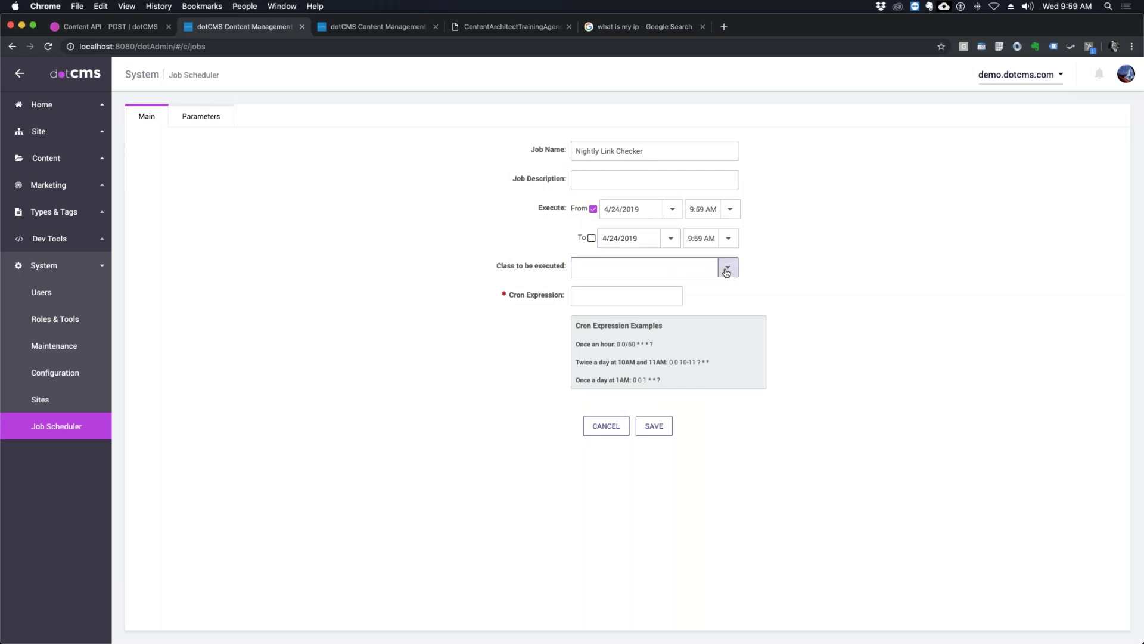
- Set the job class to LinkCheckerJob with cron '0 0 1 * * ?' and save
{"action": "type", "text": "Link"}
{"action": "left_click", "coordinate": [728, 267]}
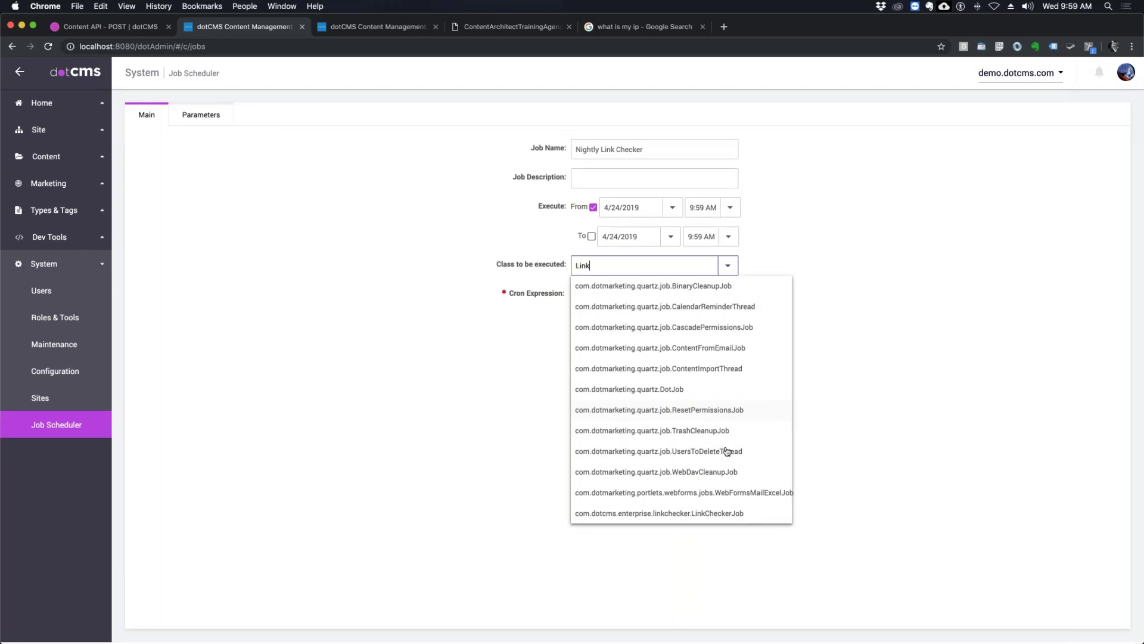
{"action": "left_click", "coordinate": [695, 516]}
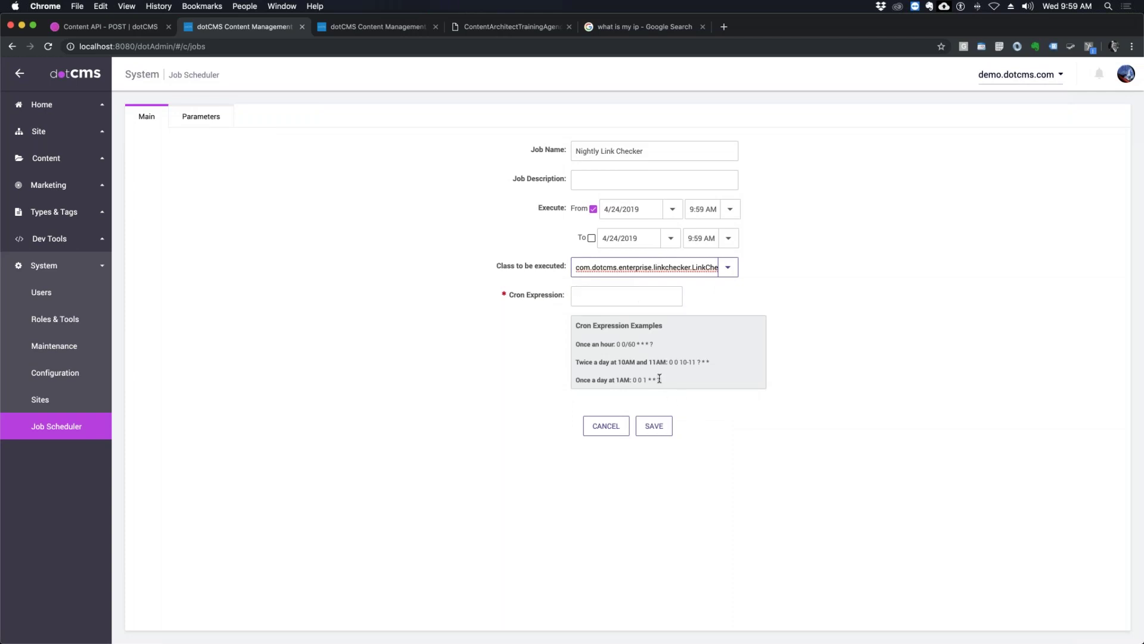
{"action": "left_click_drag", "start_coordinate": [666, 382], "coordinate": [633, 381]}
{"action": "key", "text": "super+c"}
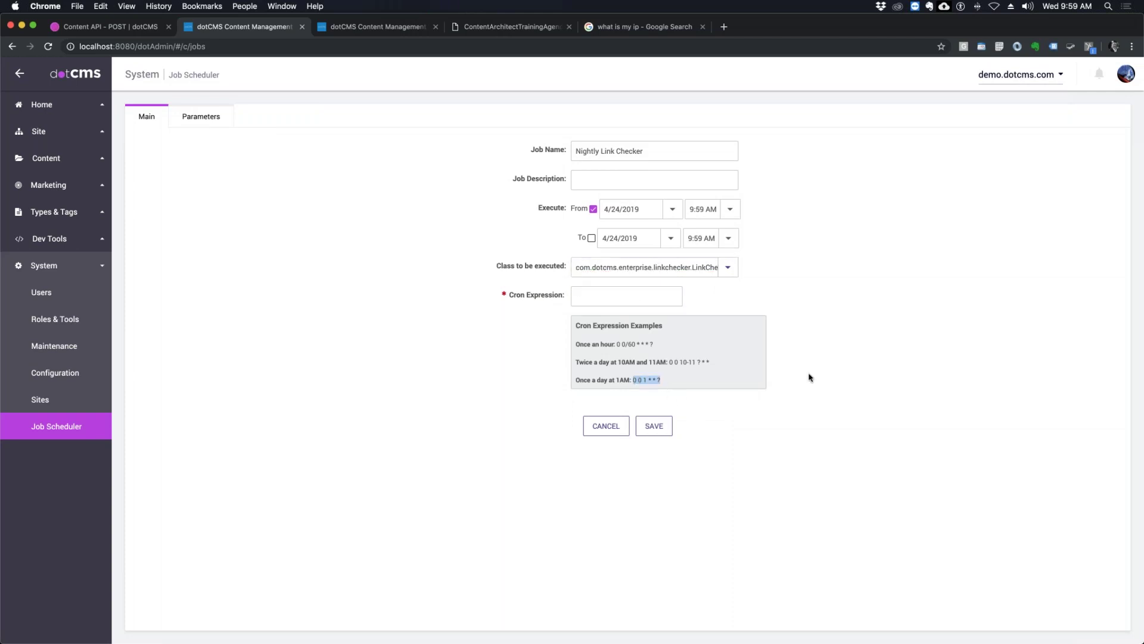
{"action": "left_click", "coordinate": [609, 296]}
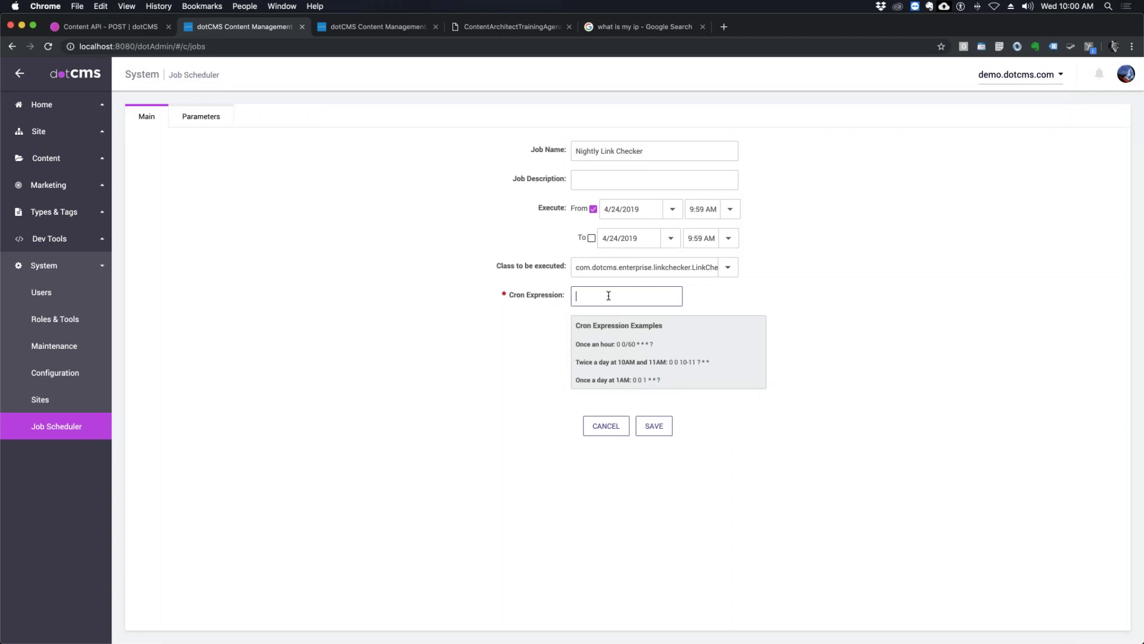
{"action": "key", "text": "super+v"}
{"action": "left_click", "coordinate": [671, 427]}
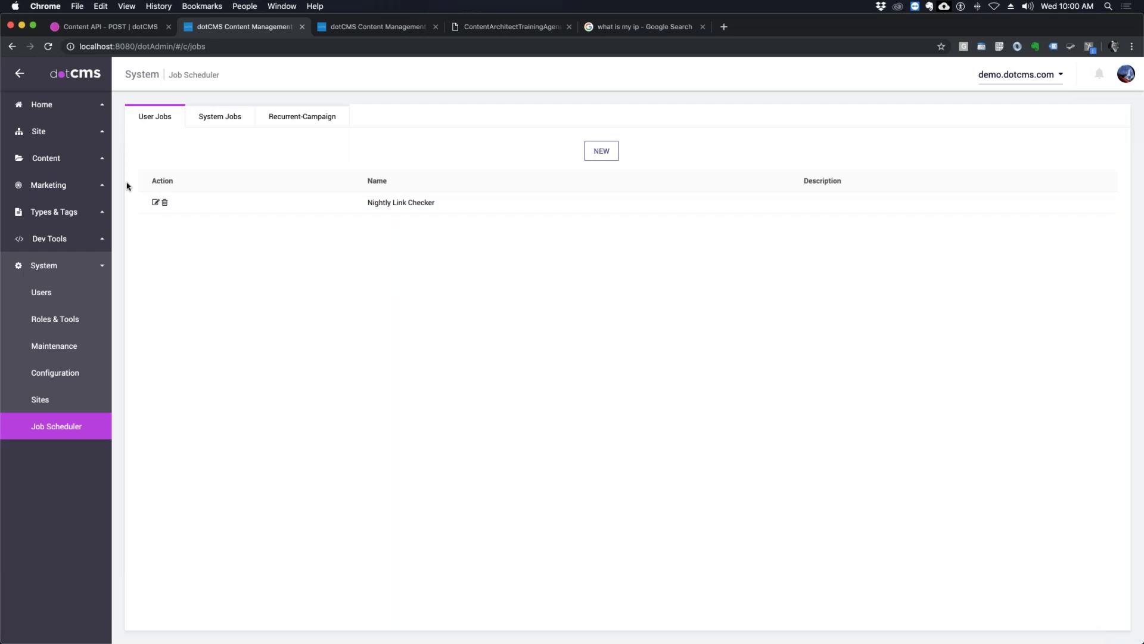
- Highlight the Internationalization Basics topics in the training agenda PDF, then return to the dotCMS Job Scheduler
{"action": "left_click", "coordinate": [505, 27]}
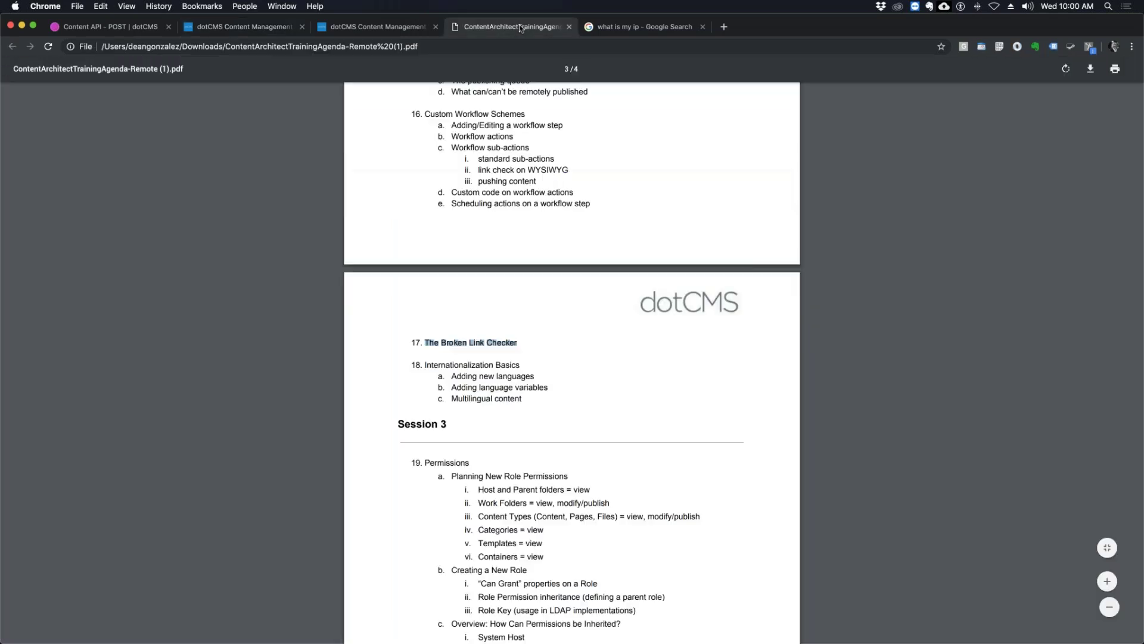
{"action": "left_click", "coordinate": [554, 393]}
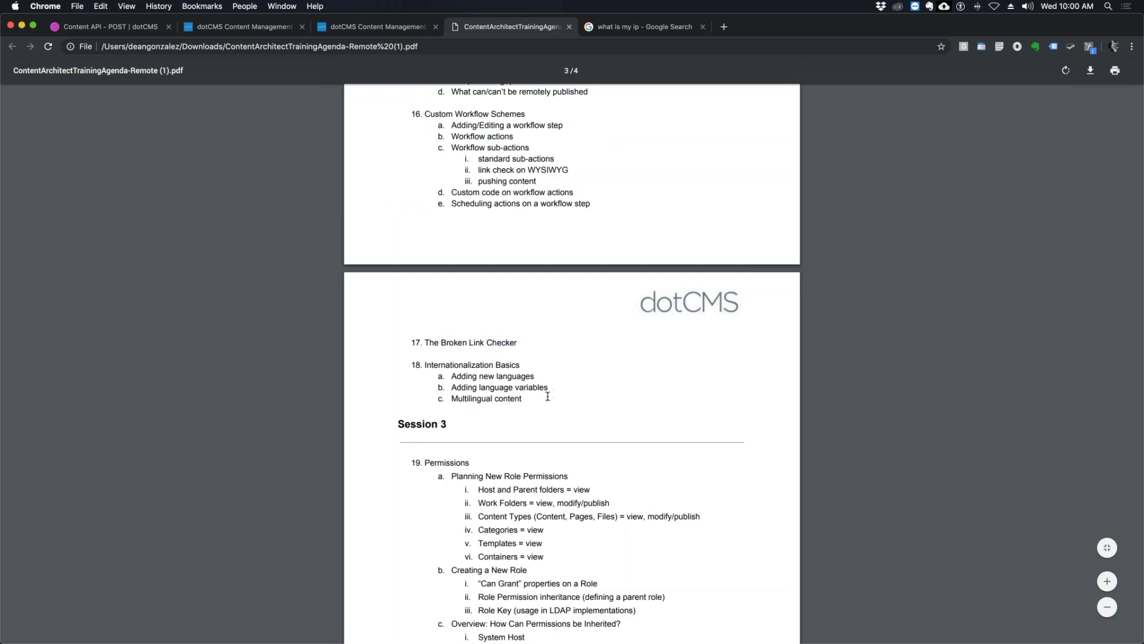
{"action": "left_click_drag", "start_coordinate": [506, 394], "coordinate": [426, 365]}
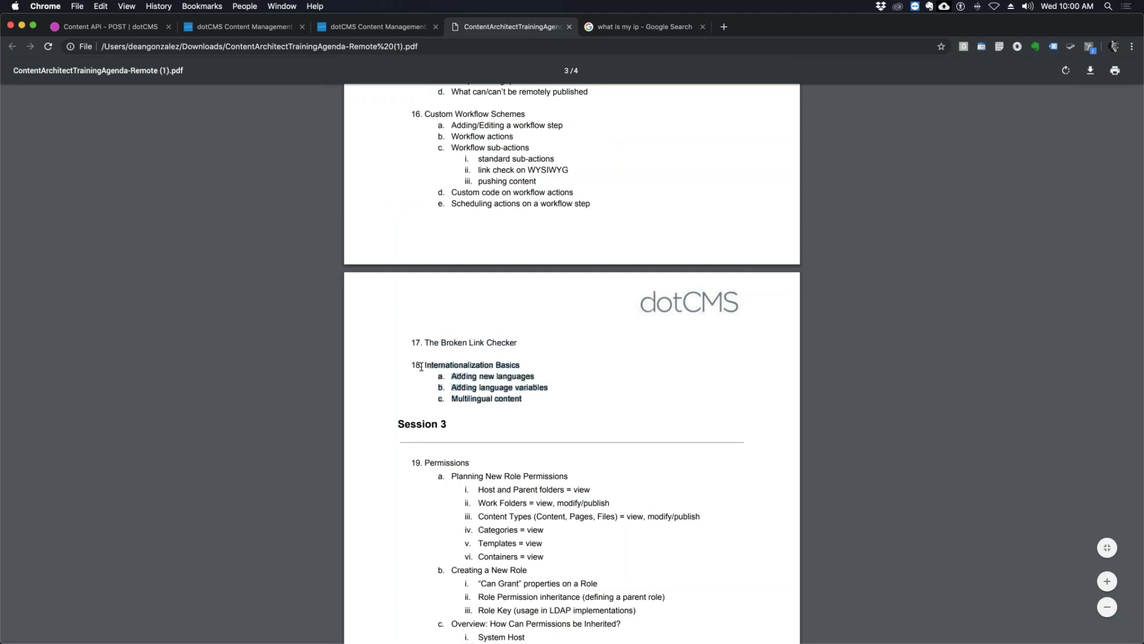
{"action": "left_click", "coordinate": [546, 371]}
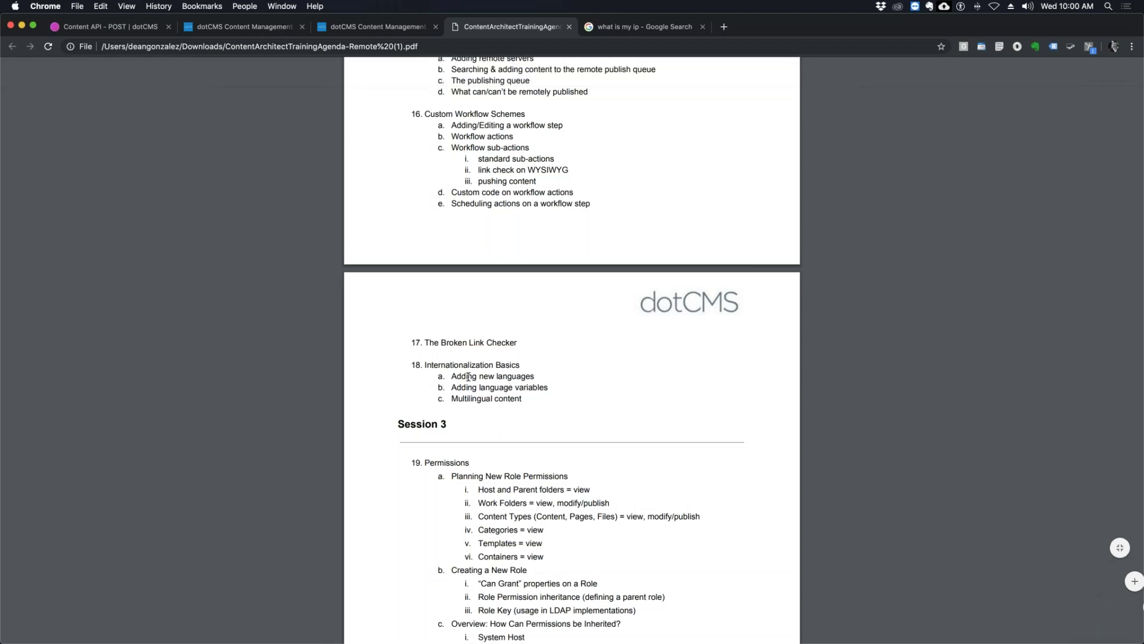
{"action": "left_click", "coordinate": [127, 30]}
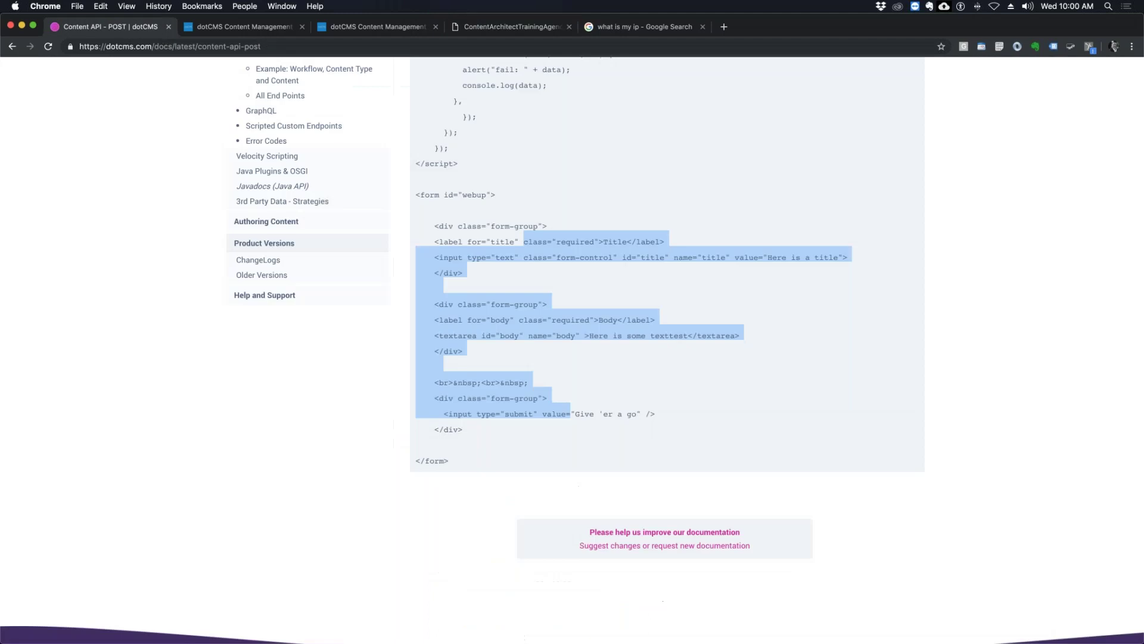
{"action": "left_click", "coordinate": [238, 29]}
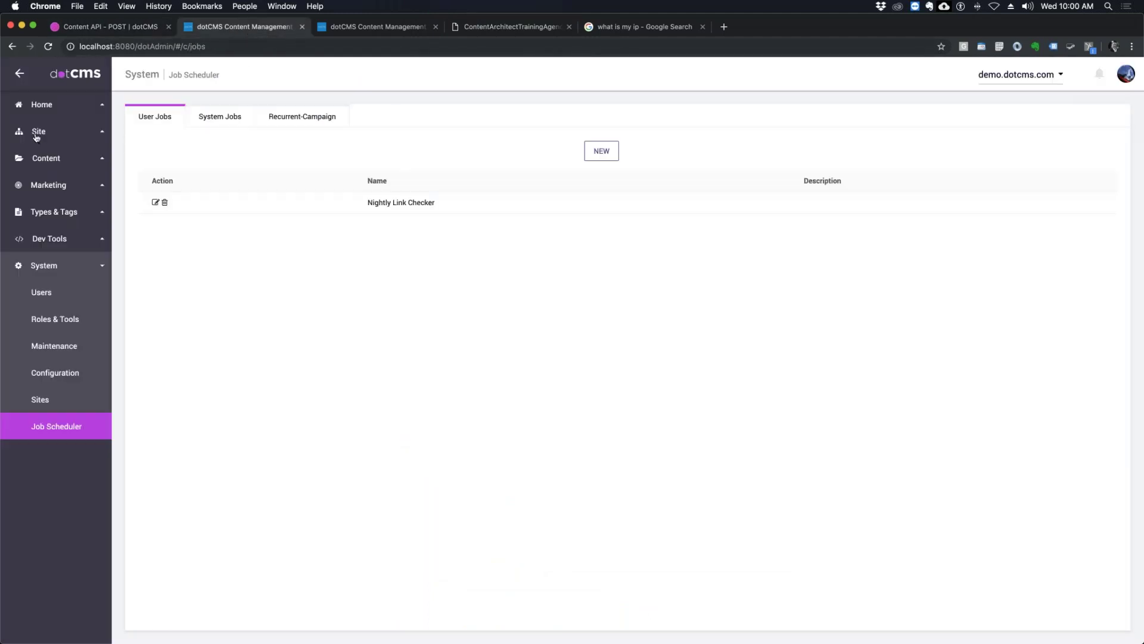
- Filter Content > Search to the Content (Generic) type and open About Quest for editing
{"action": "left_click", "coordinate": [43, 159]}
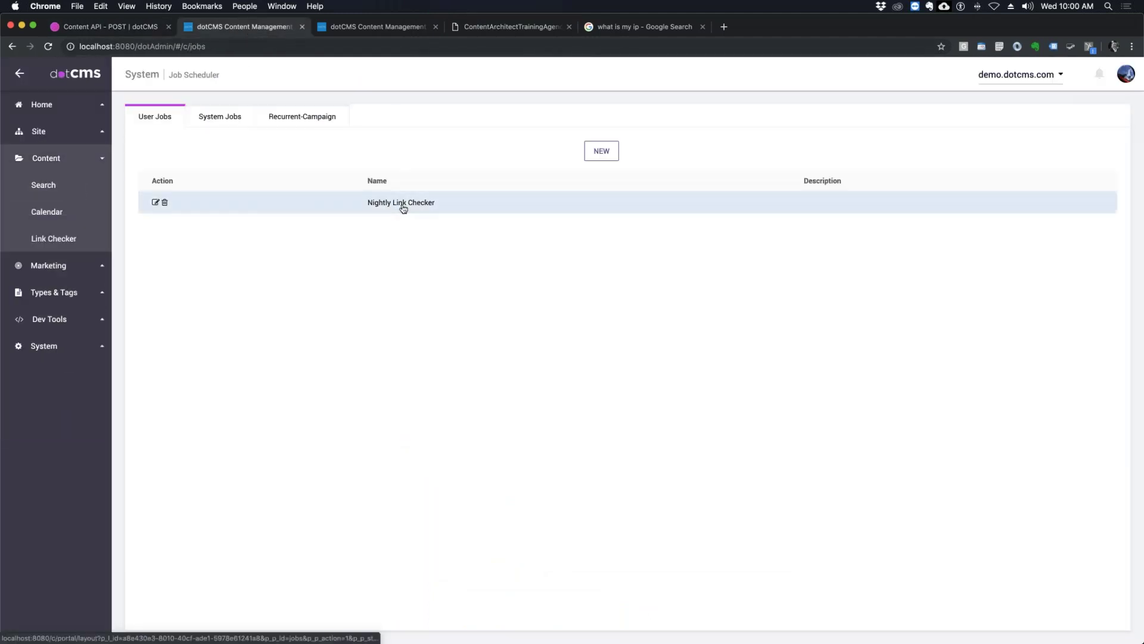
{"action": "left_click", "coordinate": [49, 184]}
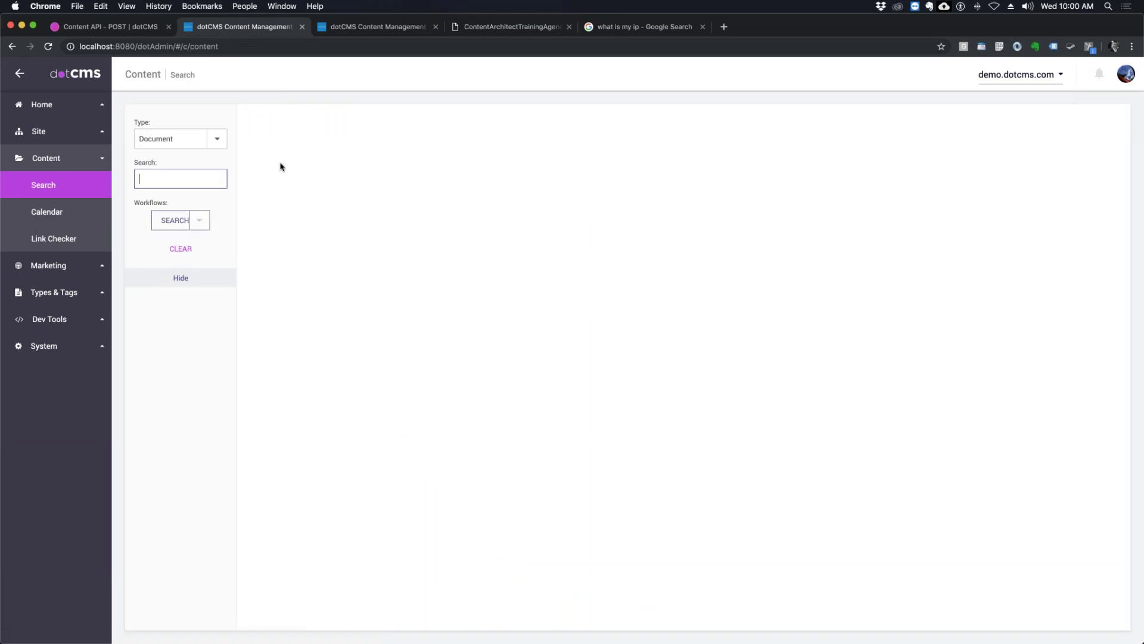
{"action": "left_click", "coordinate": [217, 138]}
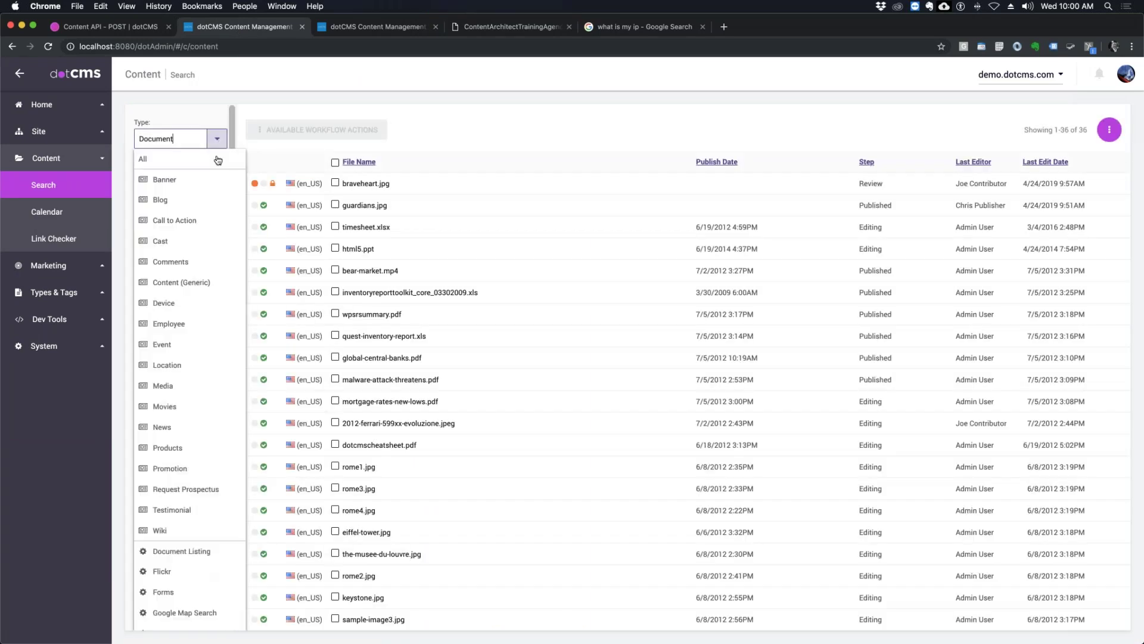
{"action": "left_click", "coordinate": [202, 285]}
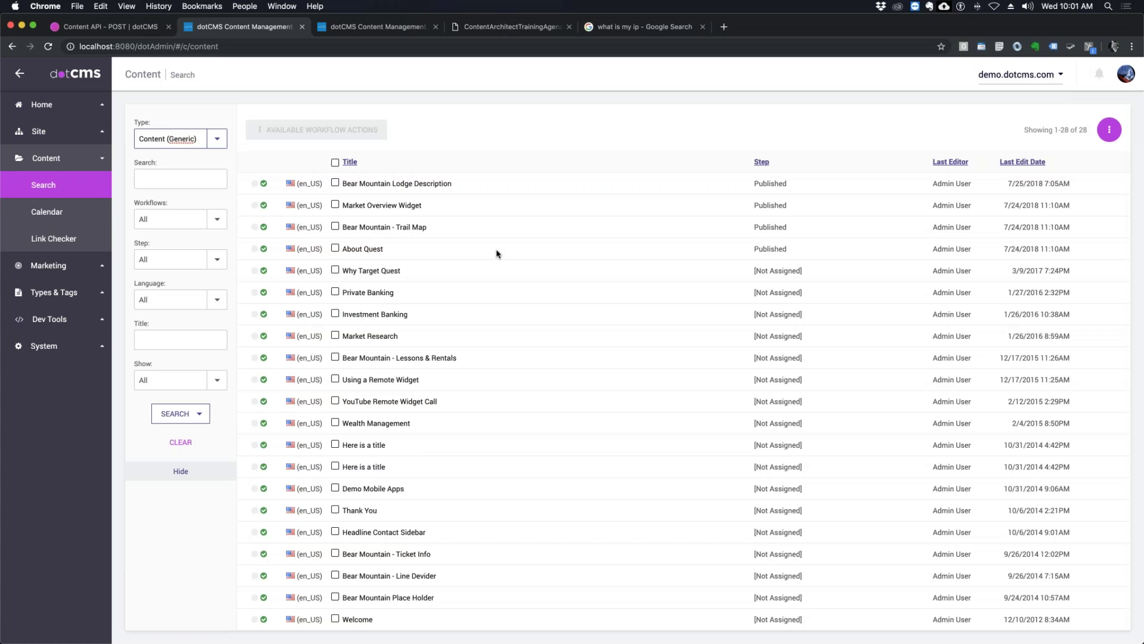
{"action": "left_click", "coordinate": [364, 250]}
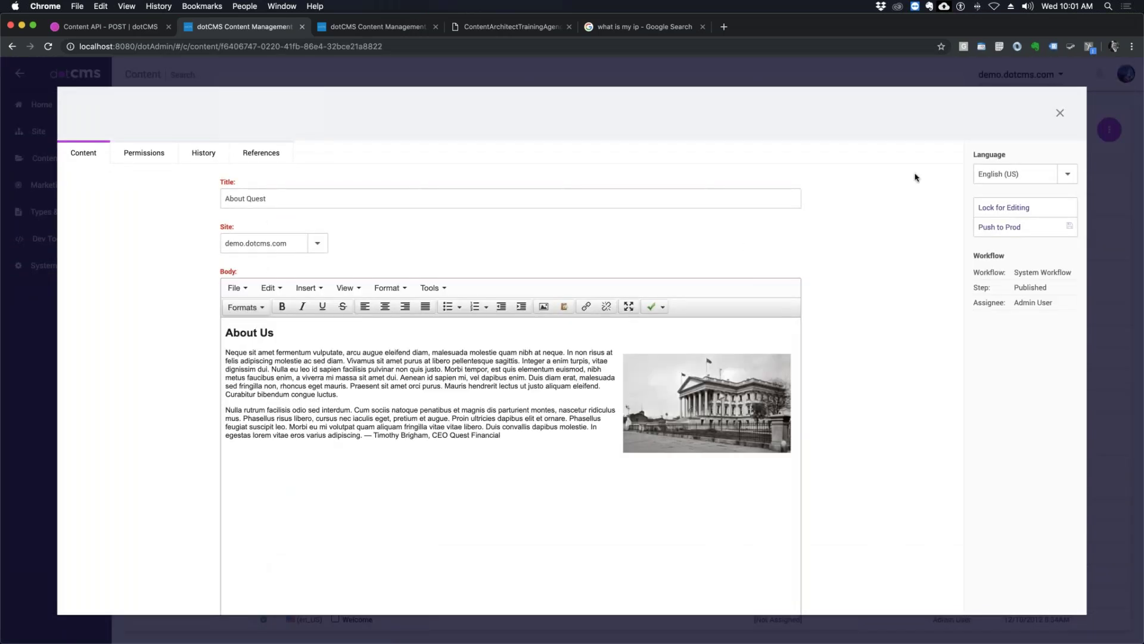
- Switch About Quest to Espanol (ES), dismiss the populate prompt, and close the editor unsaved
{"action": "left_click", "coordinate": [1068, 179]}
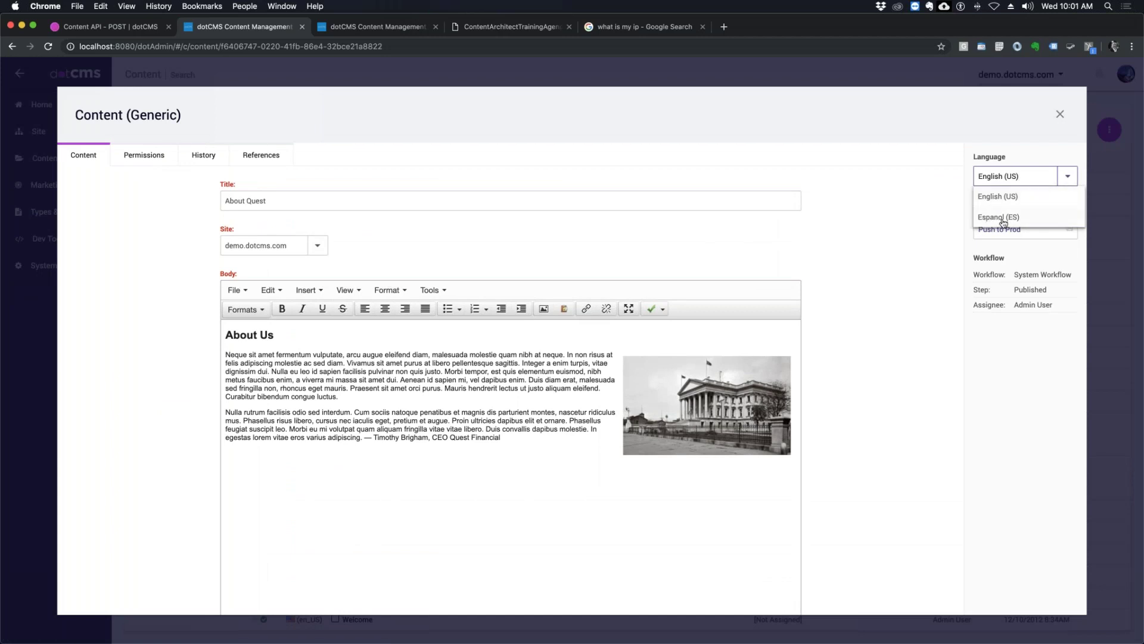
{"action": "left_click", "coordinate": [1003, 218]}
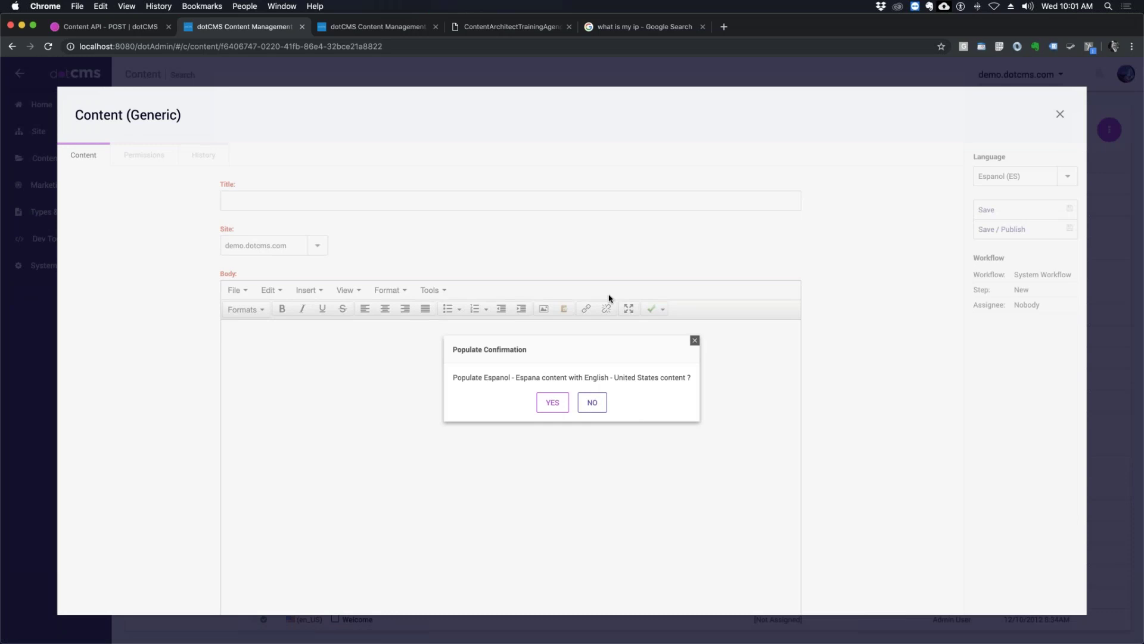
{"action": "left_click", "coordinate": [695, 341]}
{"action": "left_click", "coordinate": [1059, 114]}
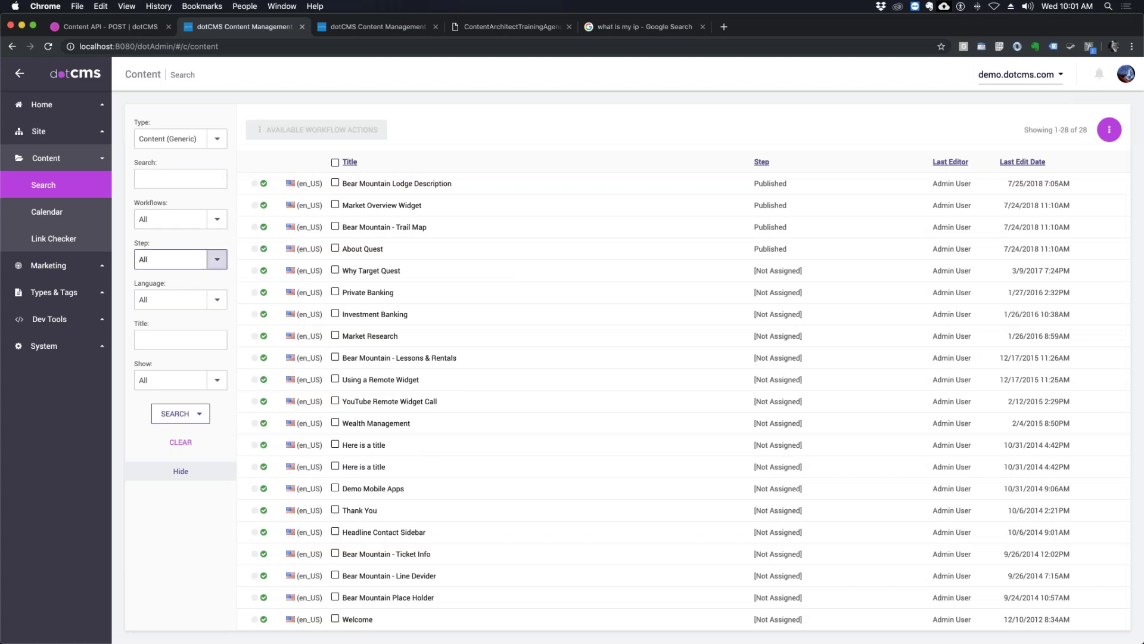
- Filter the content list to Espanol (ES), then open the Types & Tags Languages page
{"action": "left_click", "coordinate": [218, 298]}
{"action": "left_click", "coordinate": [160, 364]}
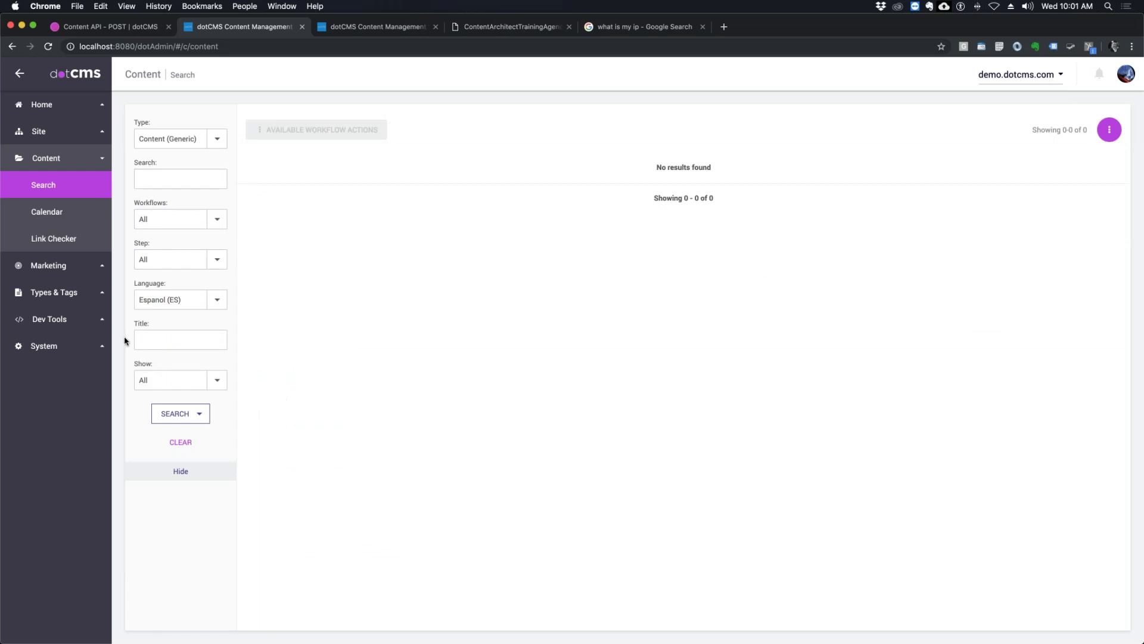
{"action": "left_click", "coordinate": [59, 292]}
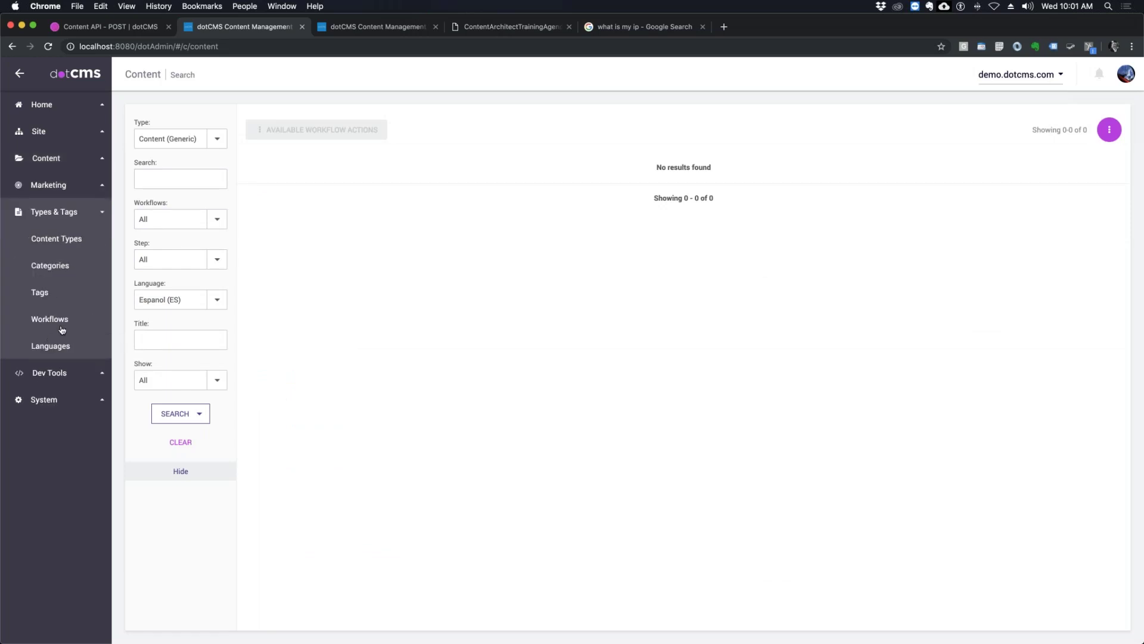
{"action": "left_click", "coordinate": [61, 349]}
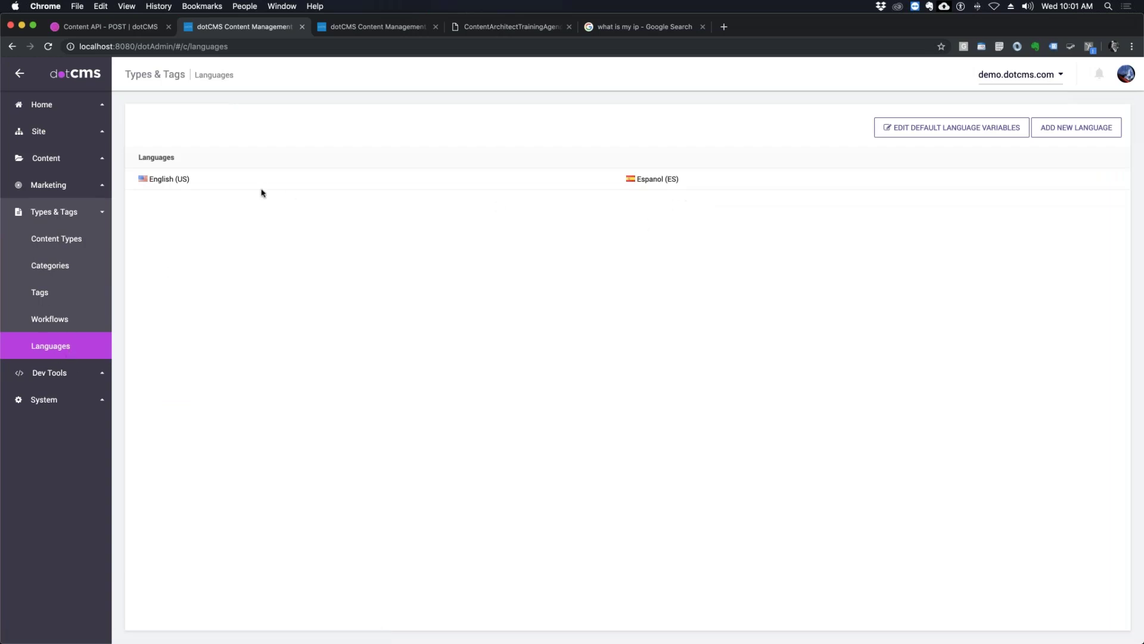
- Save a new language with code fr, name French, country code FR and country 'Frean'
{"action": "left_click", "coordinate": [1078, 131]}
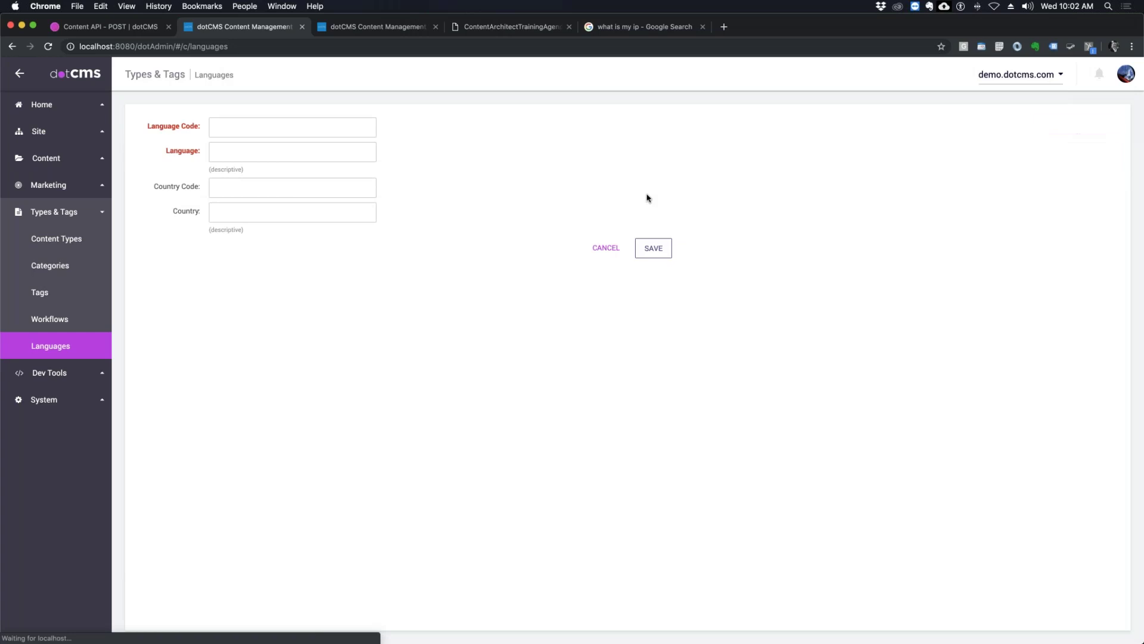
{"action": "left_click", "coordinate": [308, 131]}
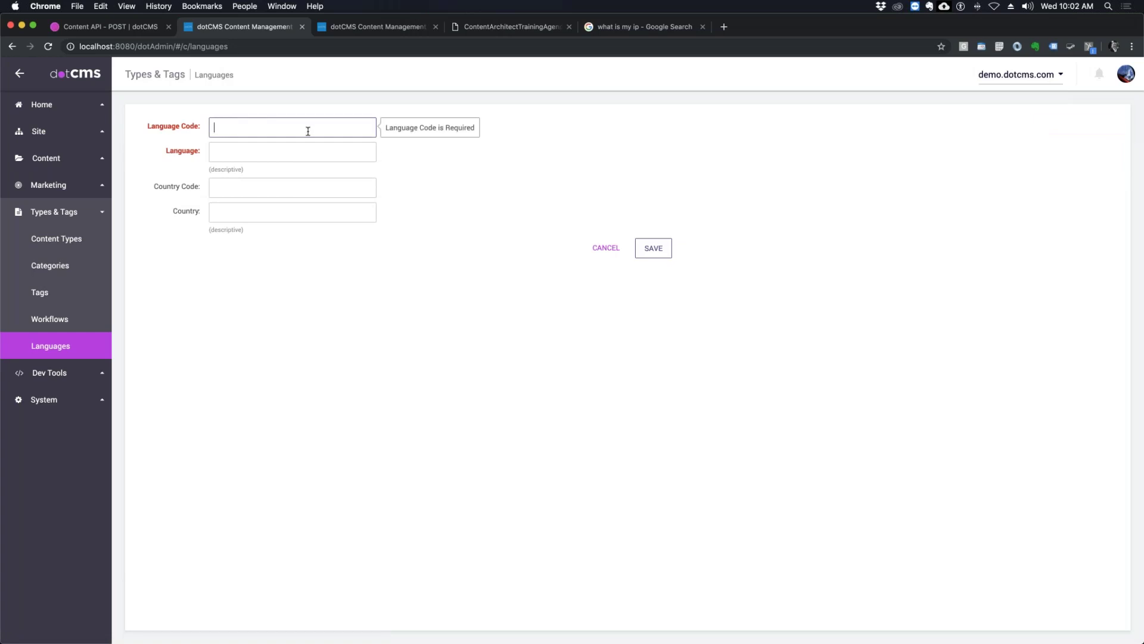
{"action": "type", "text": "fr"}
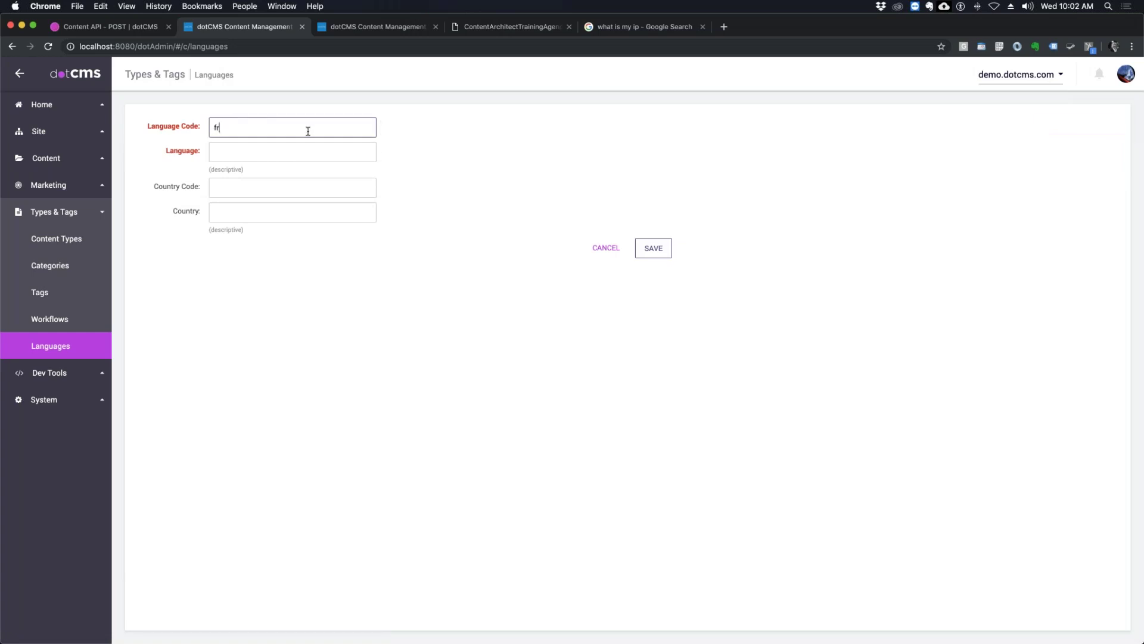
{"action": "left_click", "coordinate": [278, 152]}
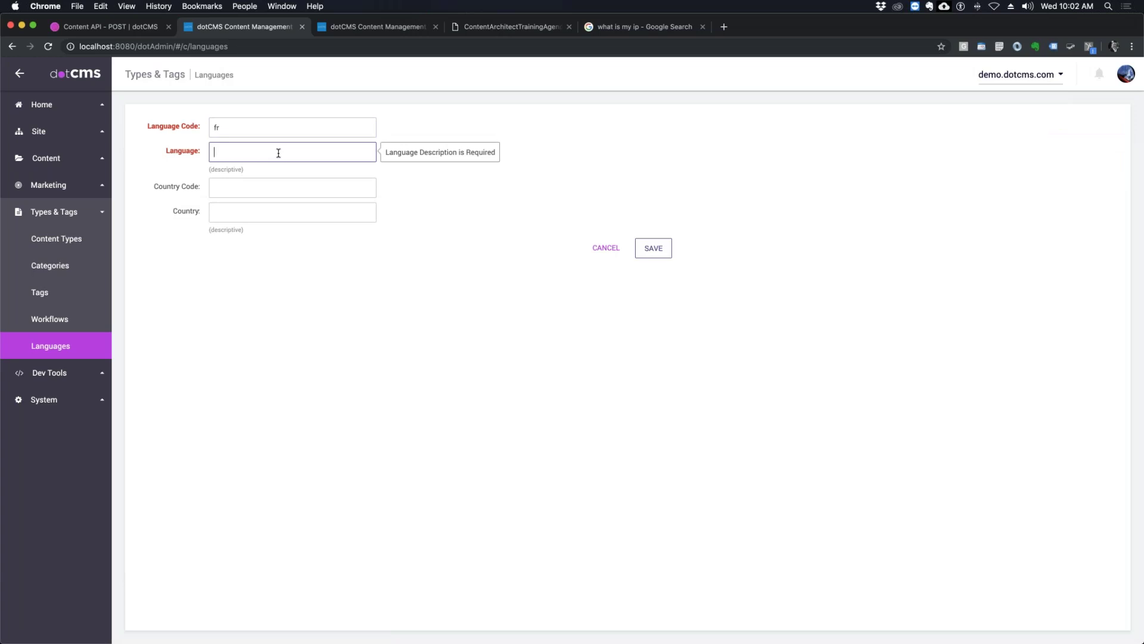
{"action": "type", "text": "French"}
{"action": "left_click", "coordinate": [255, 184]}
{"action": "left_click", "coordinate": [258, 186]}
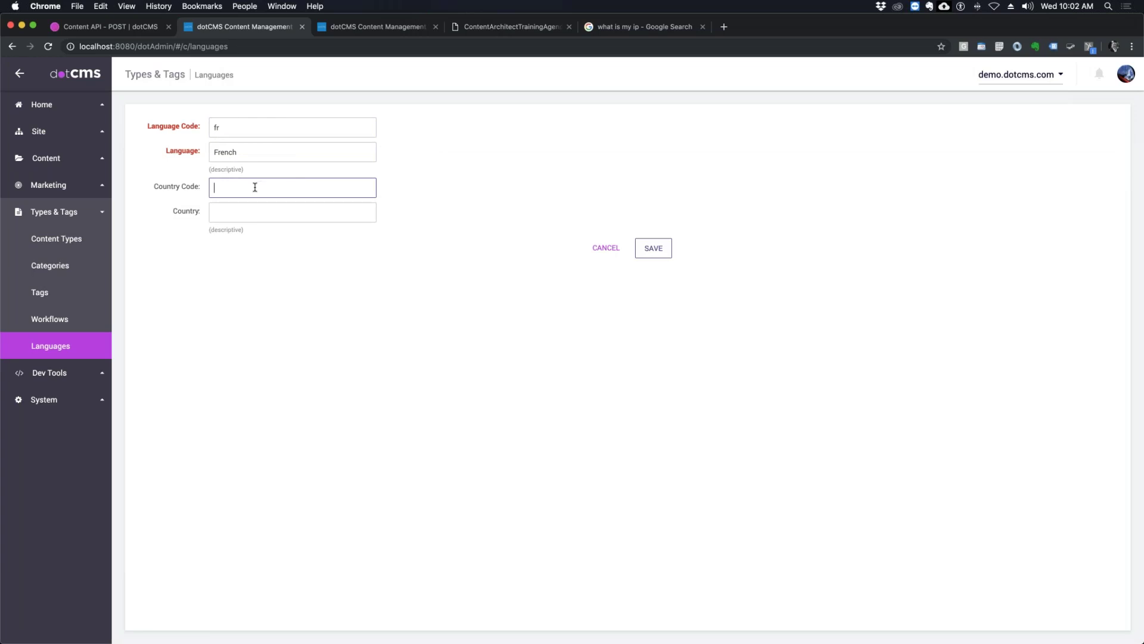
{"action": "type", "text": "FR"}
{"action": "left_click", "coordinate": [245, 210]}
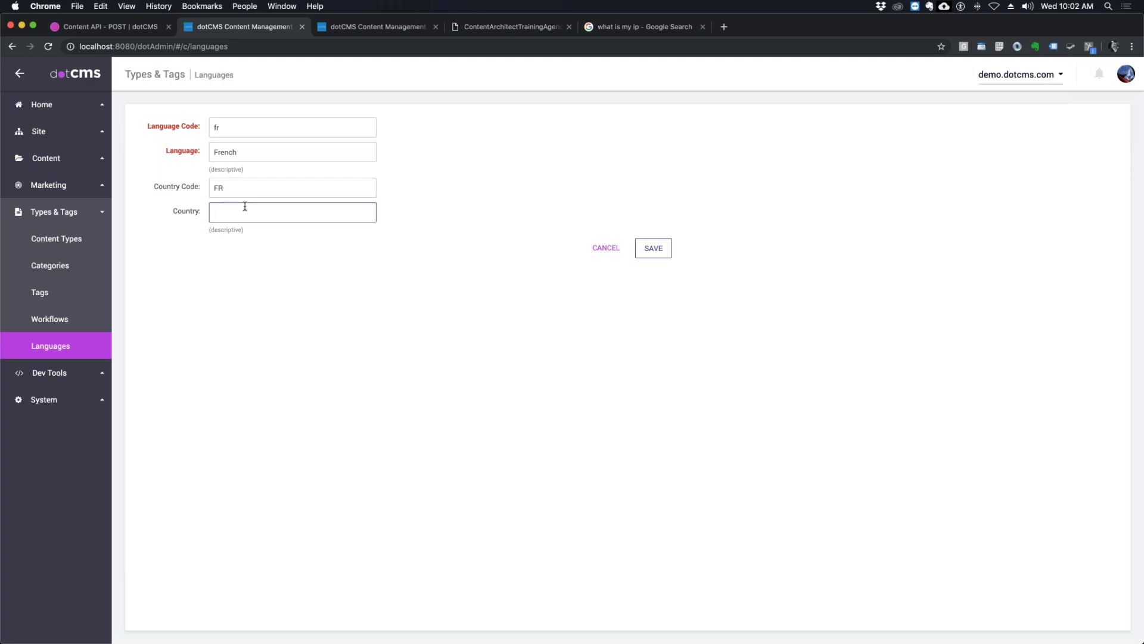
{"action": "type", "text": "Freance"}
{"action": "left_click", "coordinate": [661, 248]}
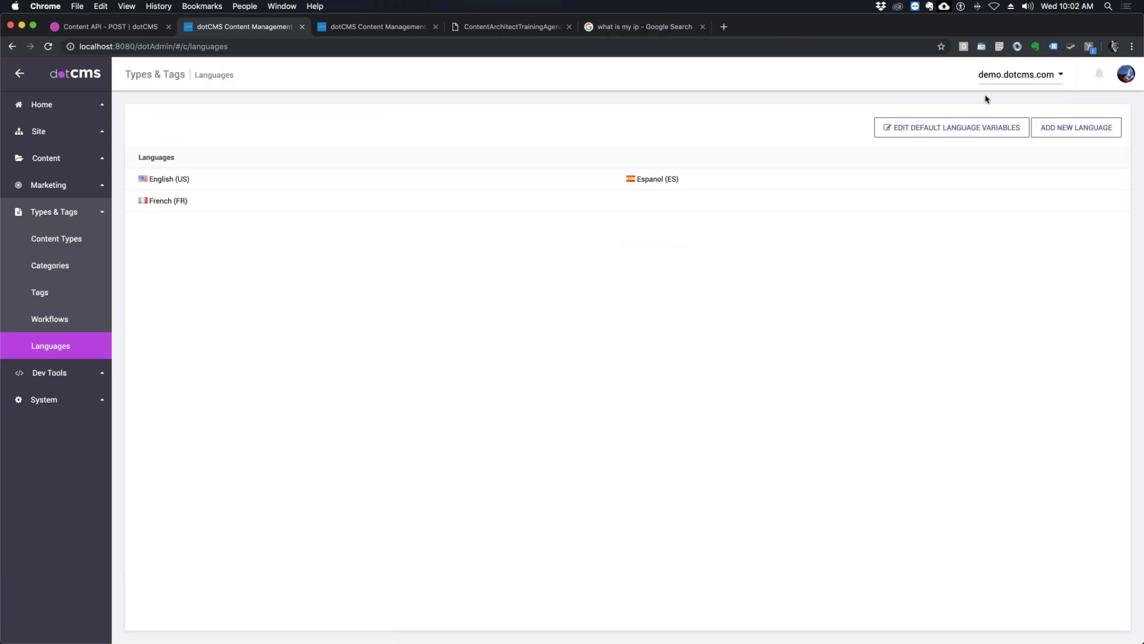
- Begin a second blank new-language entry, then open a new browser tab
{"action": "left_click", "coordinate": [1073, 127]}
{"action": "left_click", "coordinate": [263, 126]}
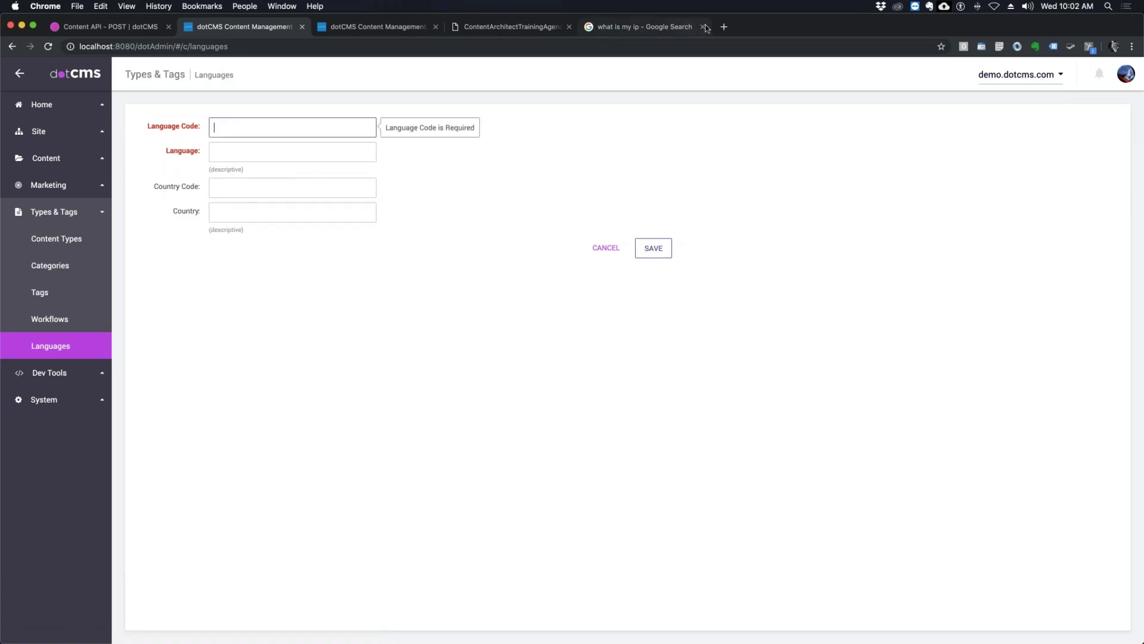
{"action": "left_click", "coordinate": [724, 26]}
- Search 'two letter langua' and find German's code DE on SitePoint's ISO language-code list
{"action": "left_click", "coordinate": [486, 247]}
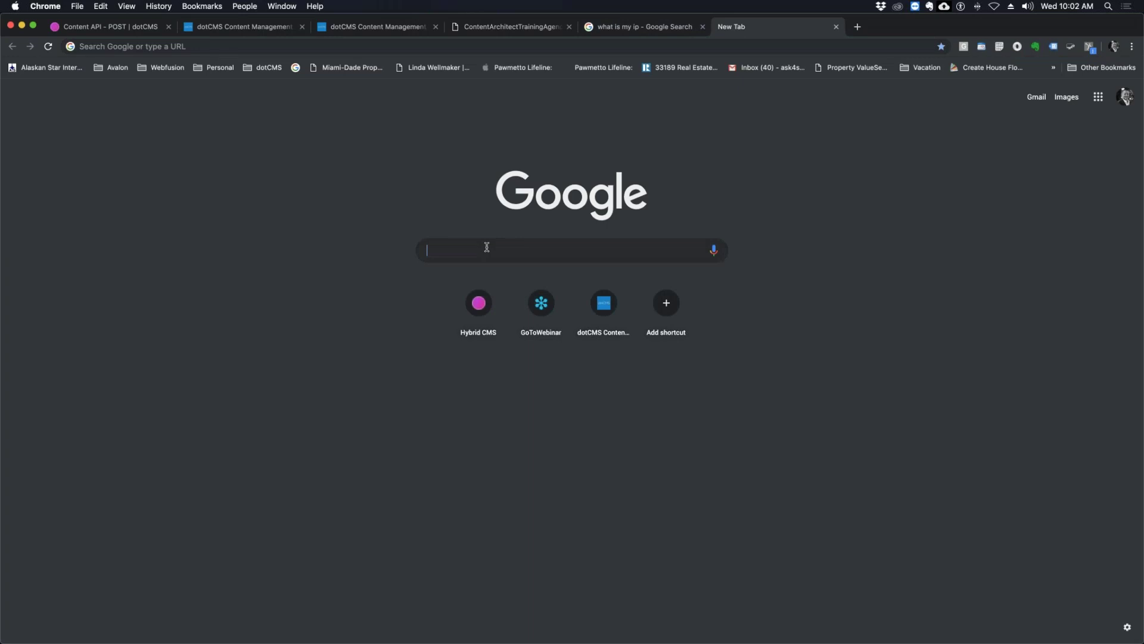
{"action": "type", "text": "two le"}
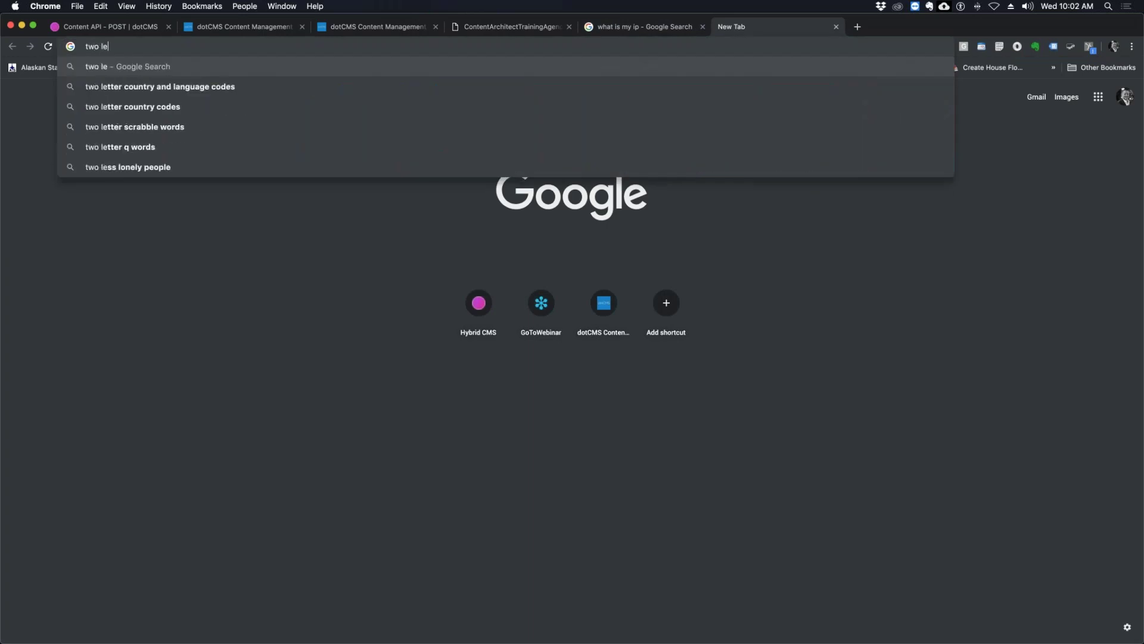
{"action": "type", "text": "tter langua"}
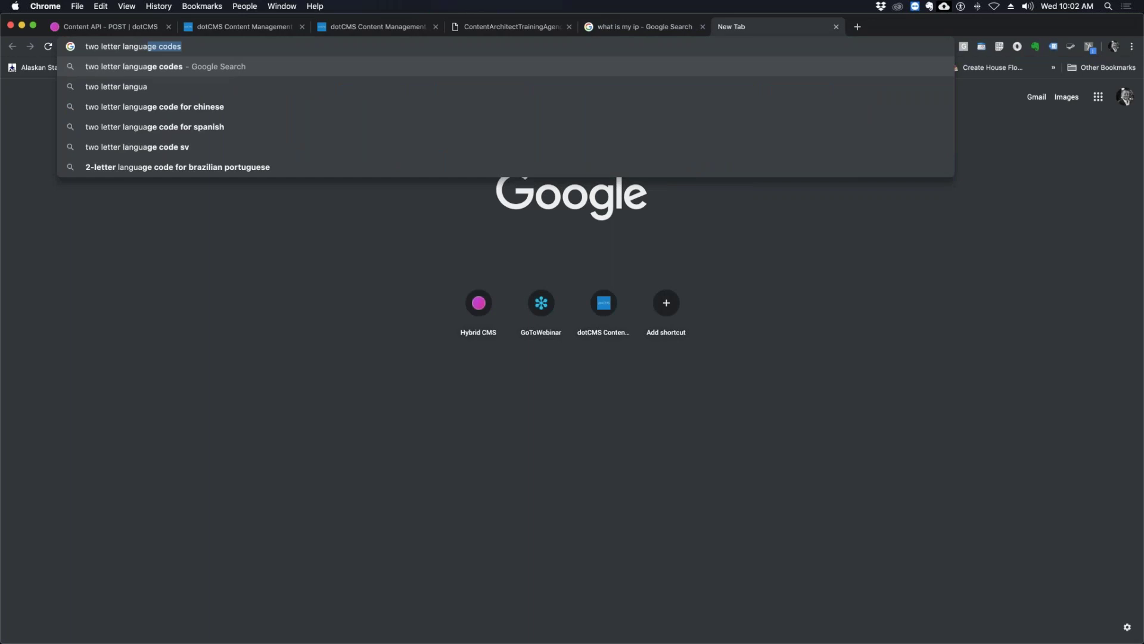
{"action": "key", "text": "Return"}
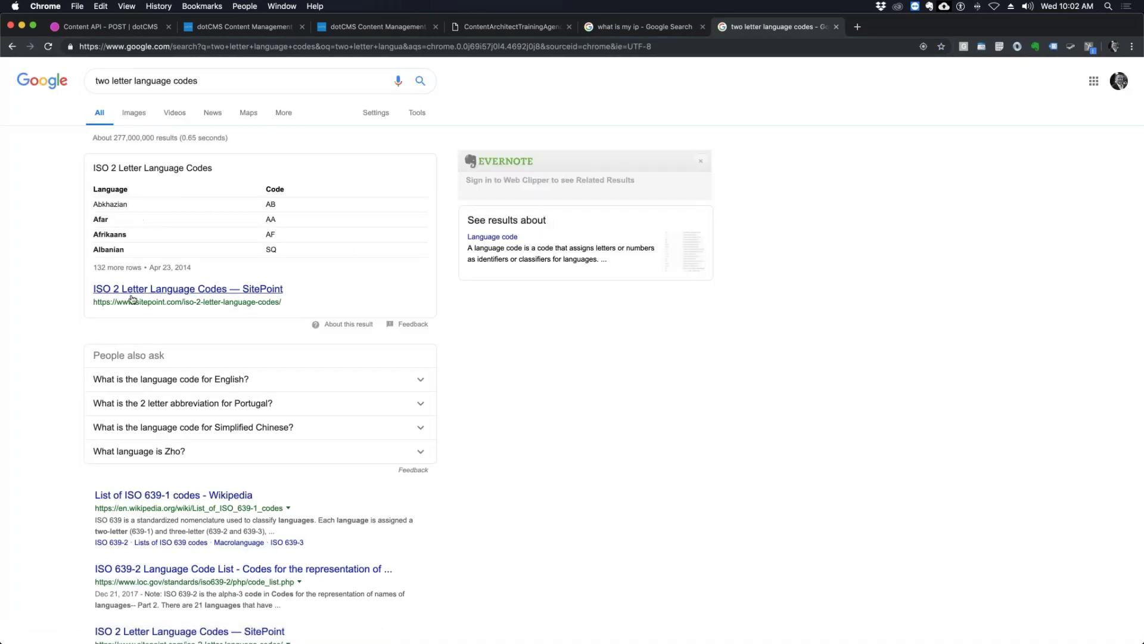
{"action": "left_click", "coordinate": [159, 293]}
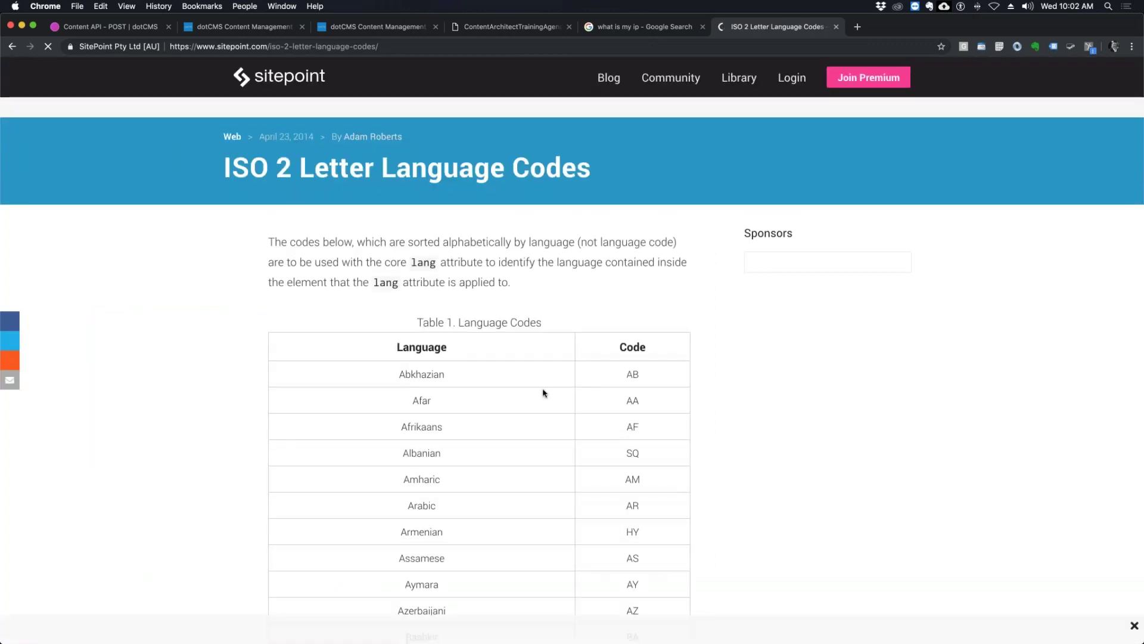
{"action": "scroll", "coordinate": [557, 391], "scroll_direction": "down", "scroll_amount": 3}
{"action": "scroll", "coordinate": [556, 392], "scroll_direction": "down", "scroll_amount": 8}
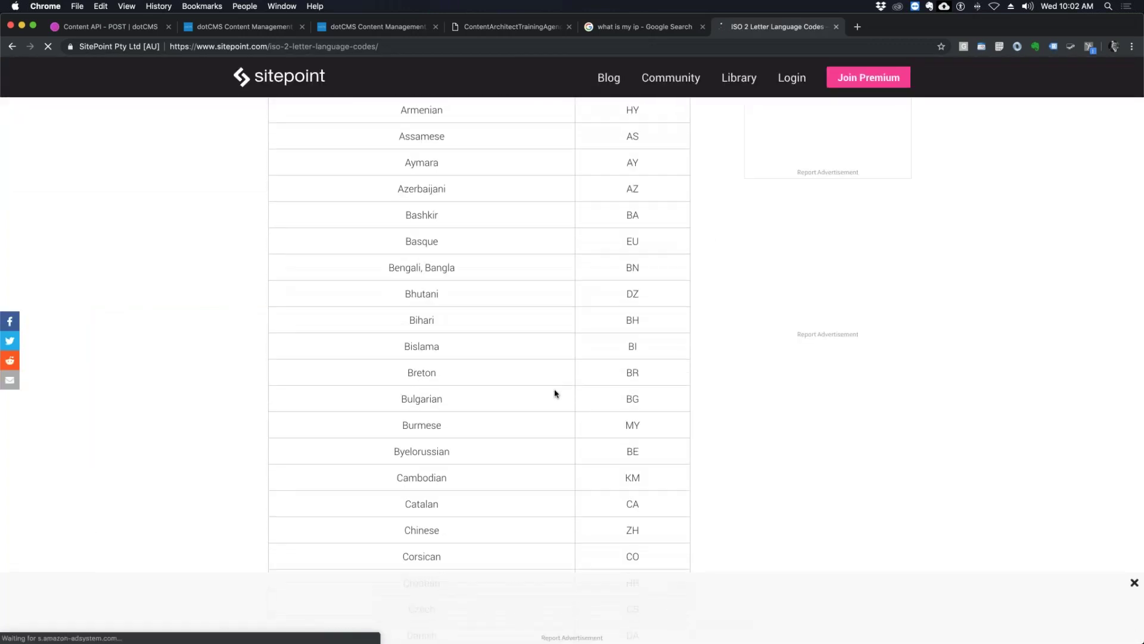
{"action": "key", "text": "super+f"}
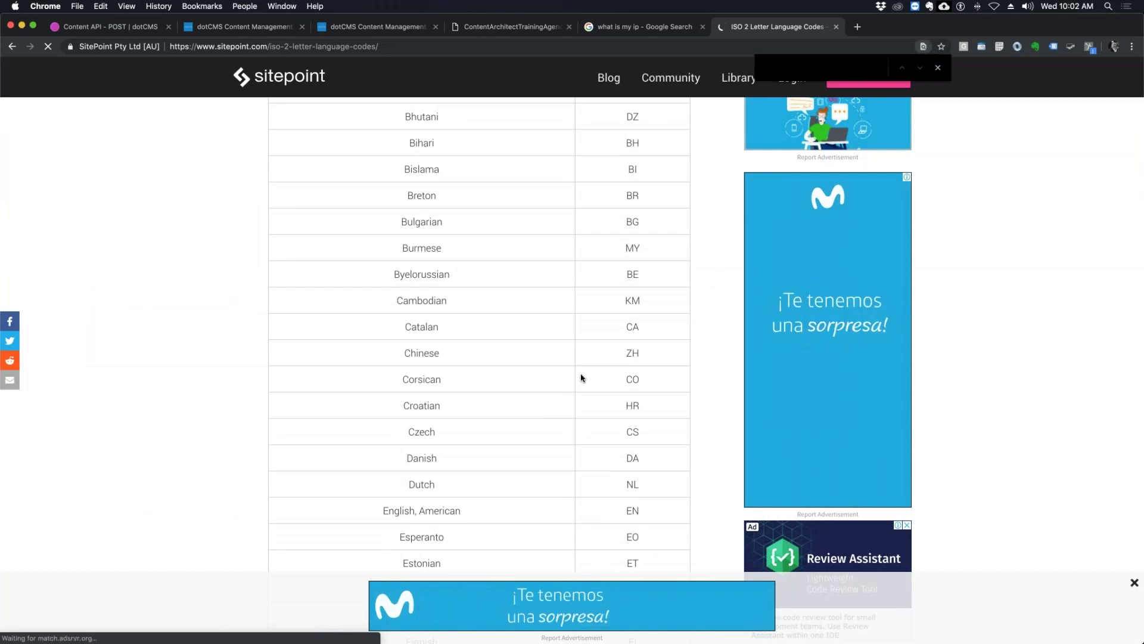
{"action": "type", "text": "g"}
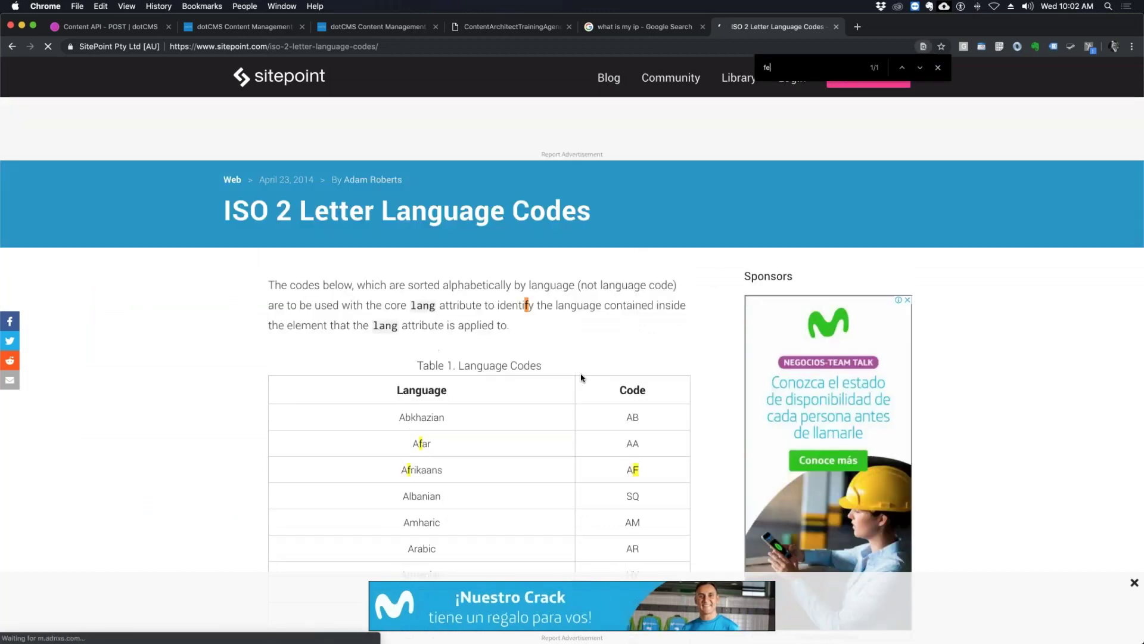
{"action": "type", "text": "erman"}
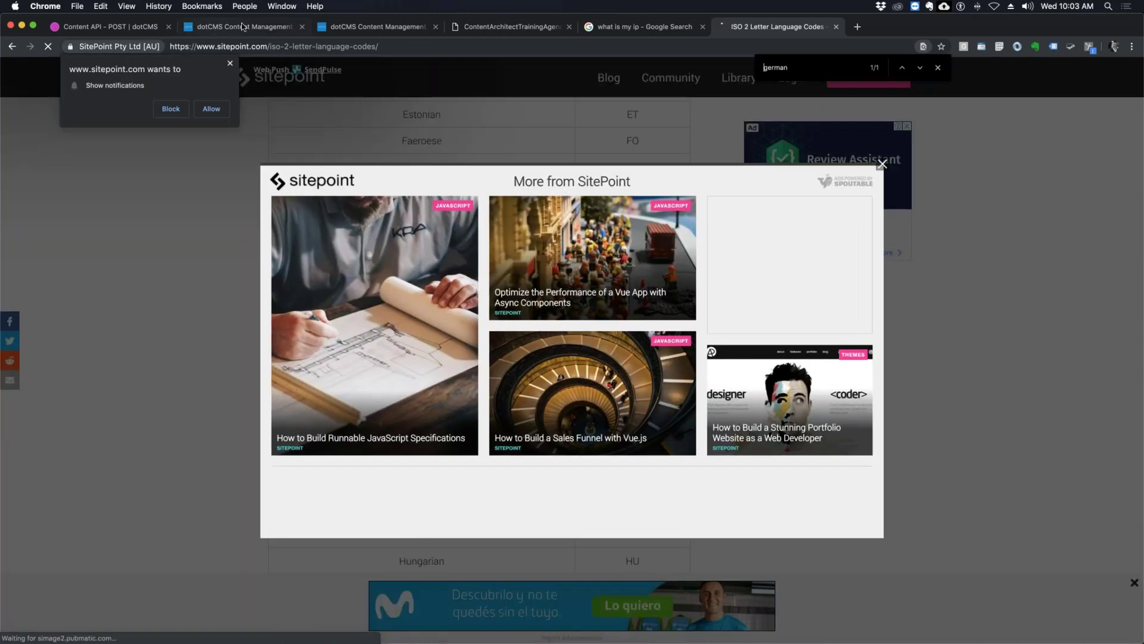
{"action": "left_click", "coordinate": [243, 26]}
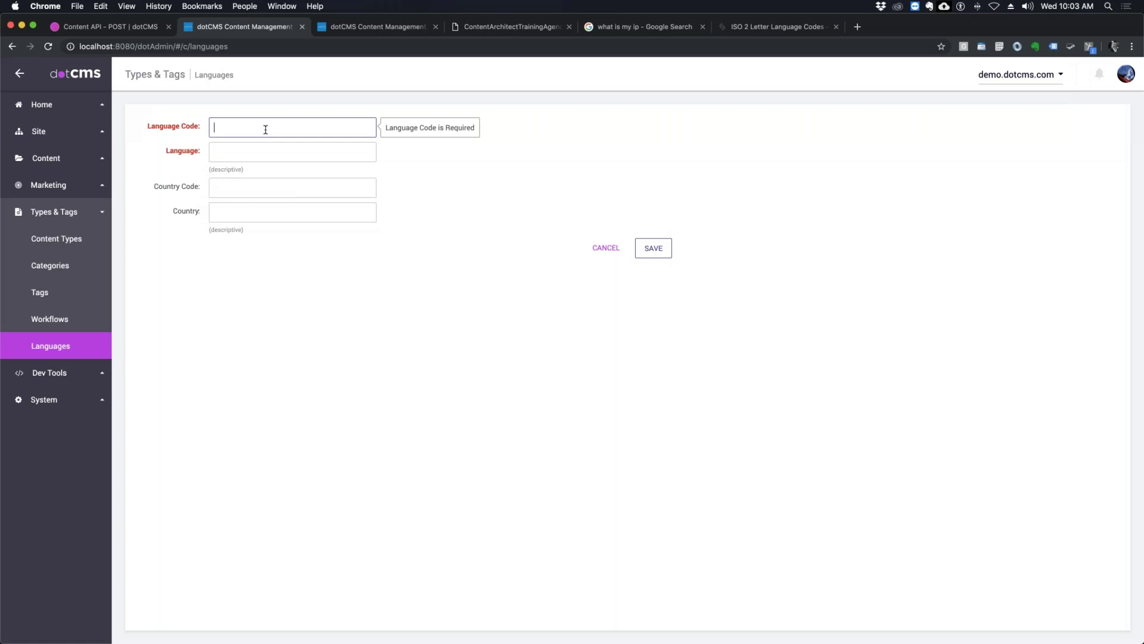
- Save German as a new language with code de and country code DE for Germany
{"action": "type", "text": "de"}
{"action": "left_click", "coordinate": [262, 149]}
{"action": "type", "text": "German"}
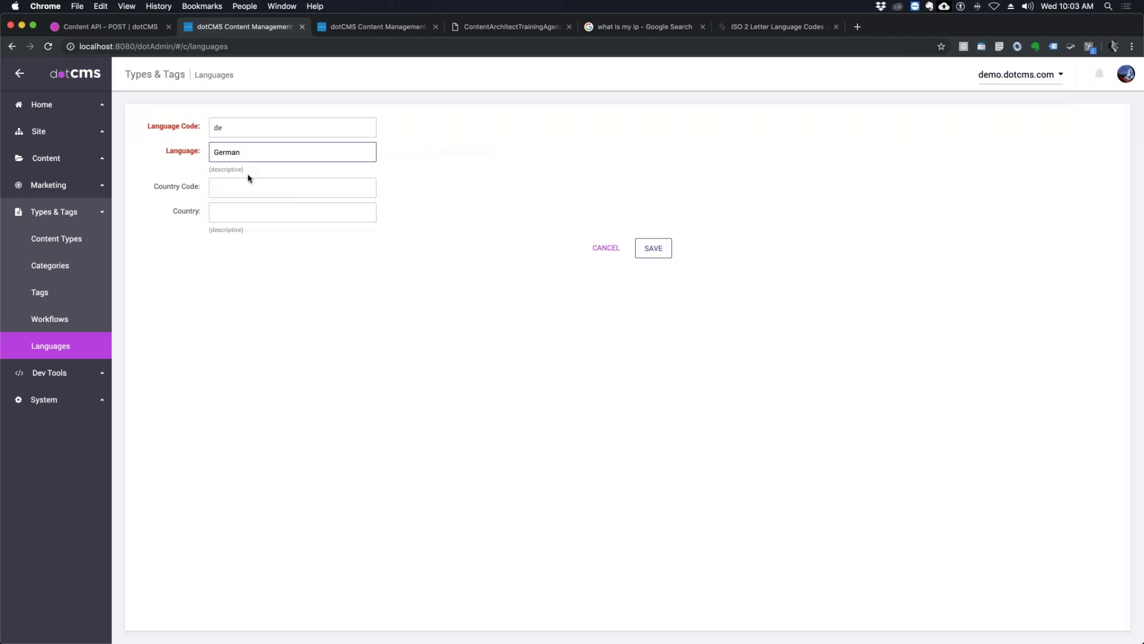
{"action": "left_click", "coordinate": [252, 184]}
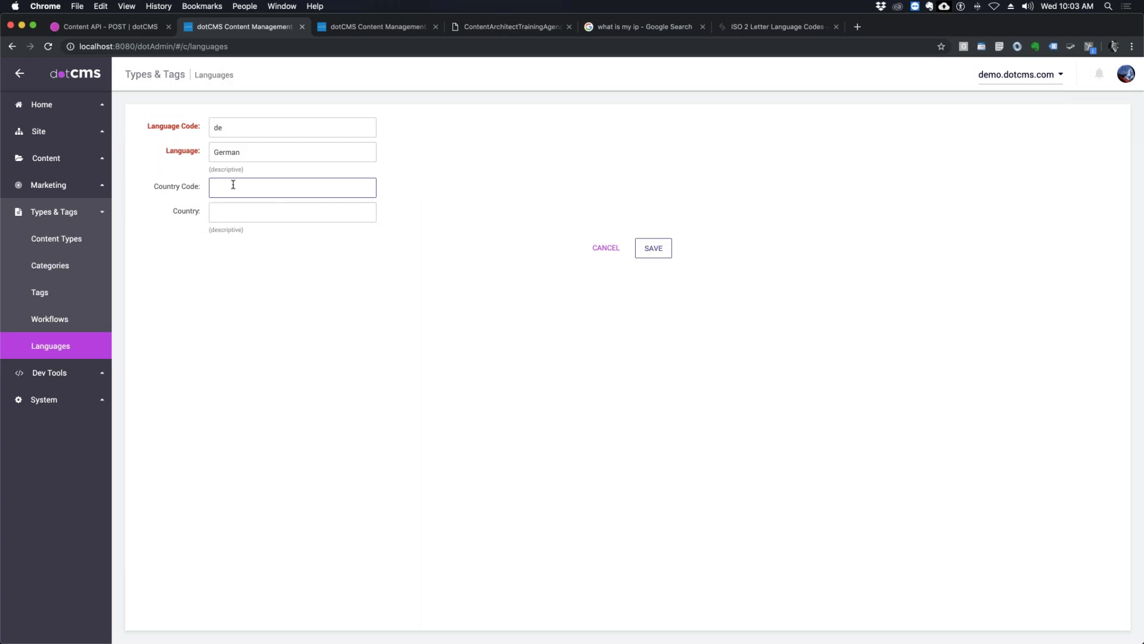
{"action": "left_click_drag", "start_coordinate": [195, 187], "coordinate": [150, 187]}
{"action": "left_click", "coordinate": [313, 196]}
{"action": "type", "text": "DE"}
{"action": "left_click", "coordinate": [315, 219]}
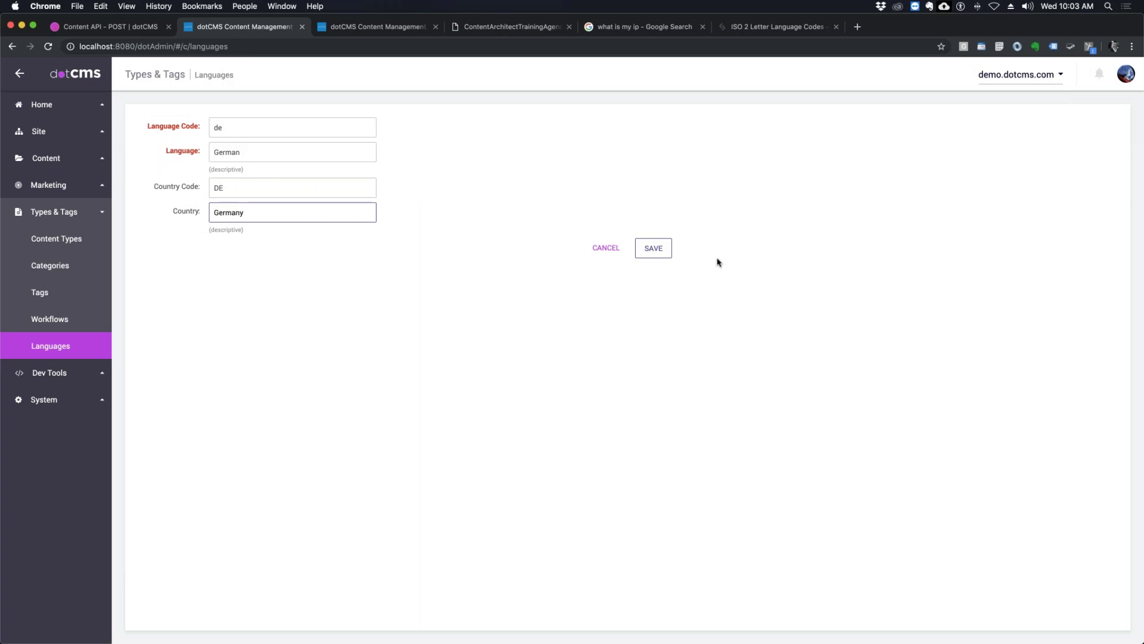
{"action": "left_click", "coordinate": [658, 254]}
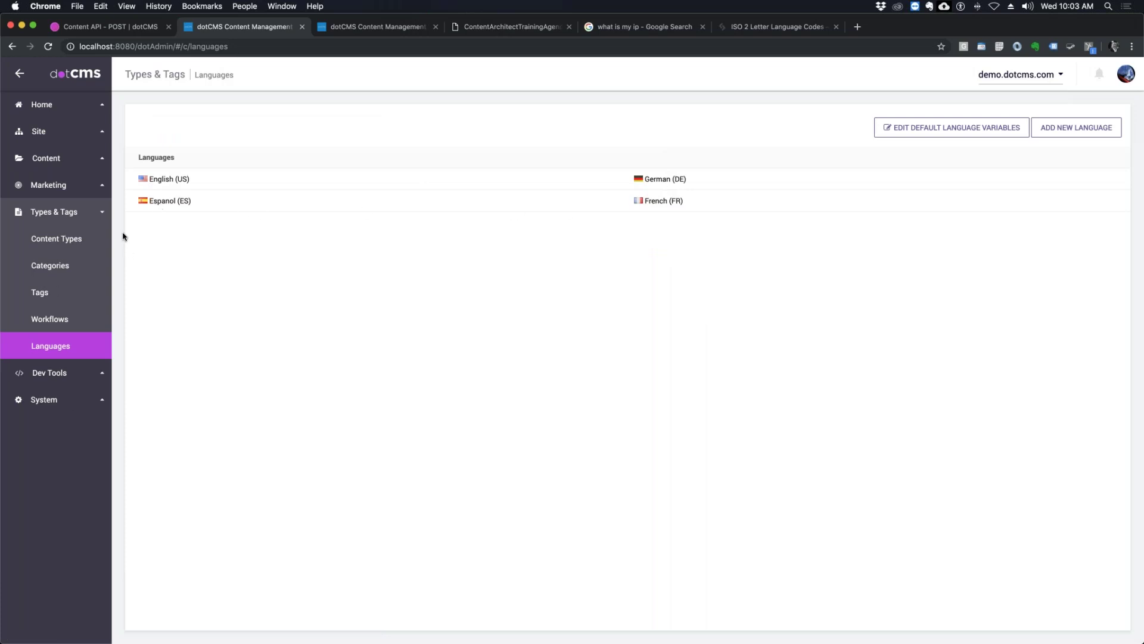
{"action": "left_click", "coordinate": [48, 320]}
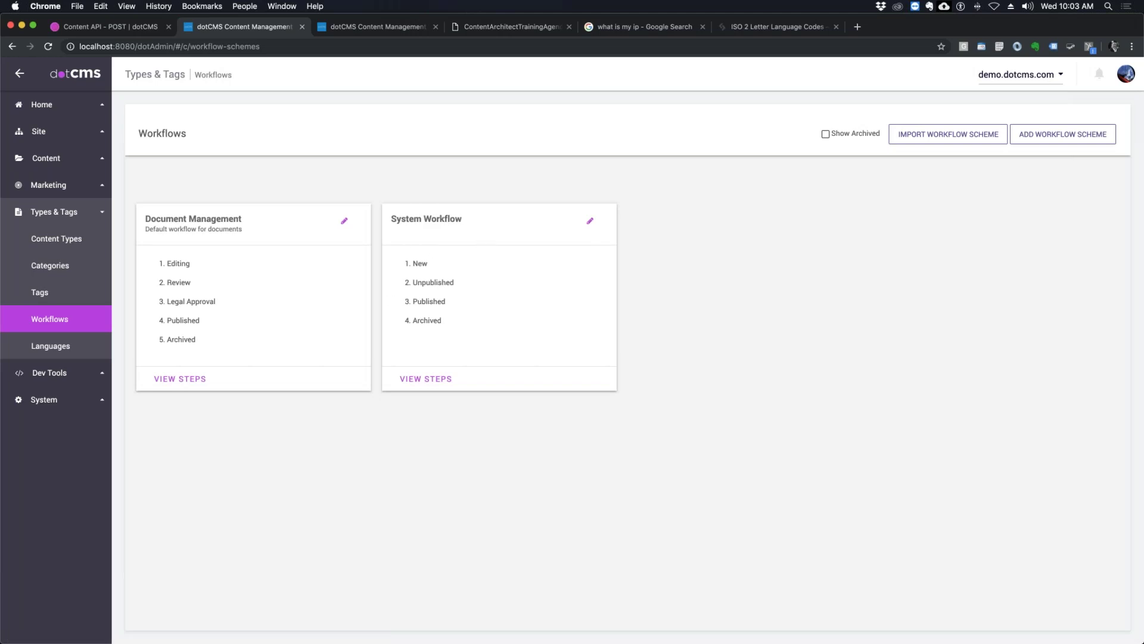
- Add a 'Translation Review' step to System Workflow and drag it right after Unpublished
{"action": "left_click", "coordinate": [439, 282]}
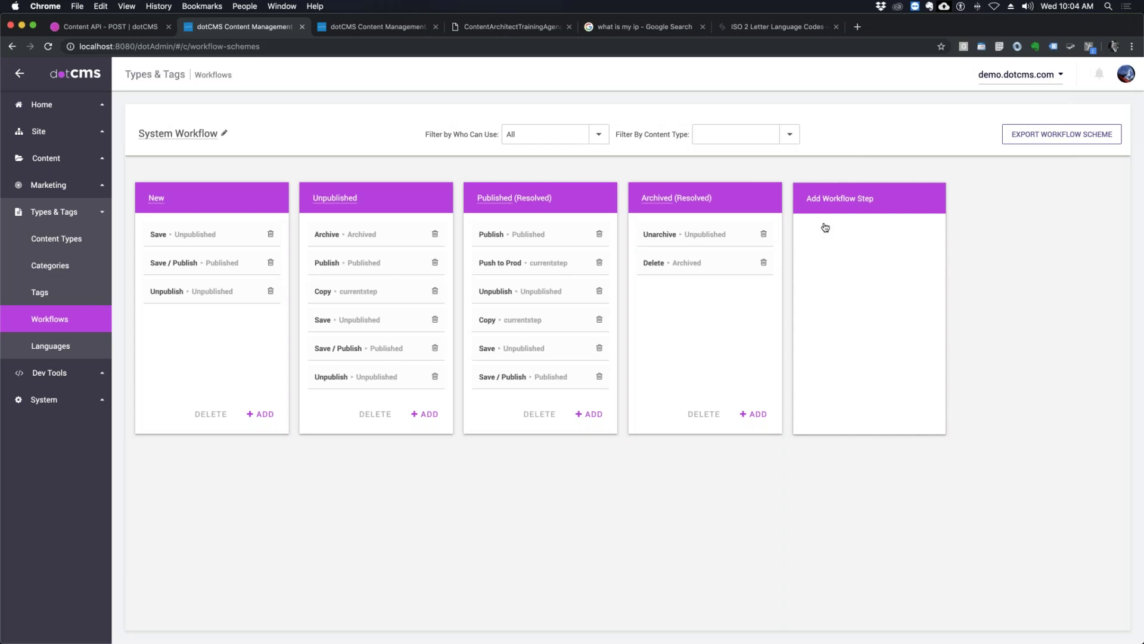
{"action": "left_click", "coordinate": [850, 200]}
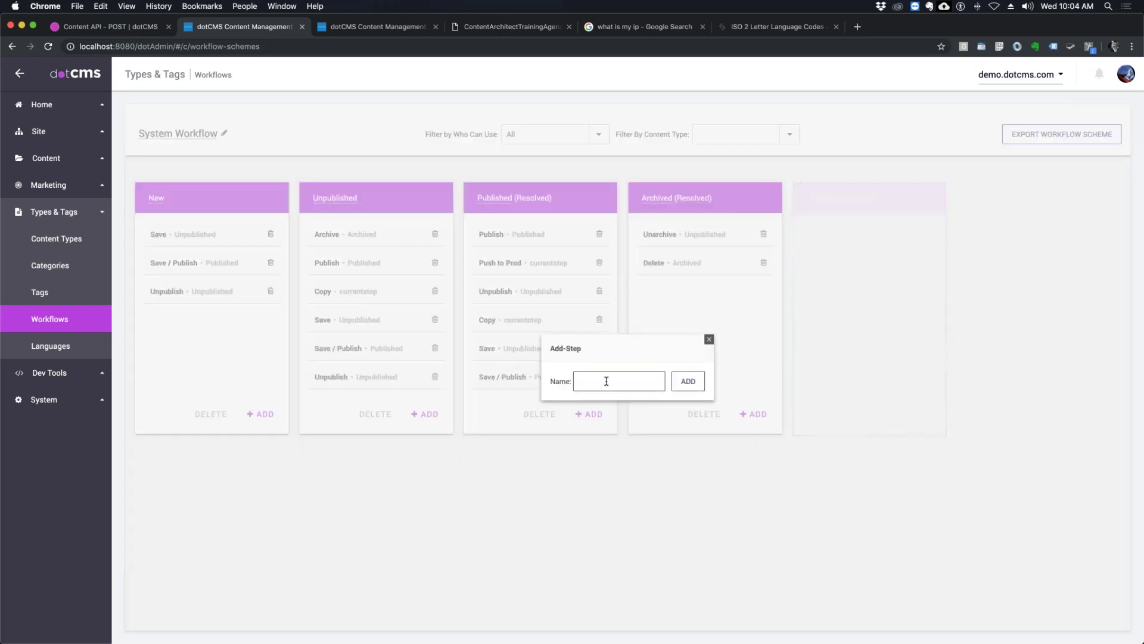
{"action": "type", "text": "Translation Review"}
{"action": "left_click", "coordinate": [688, 381]}
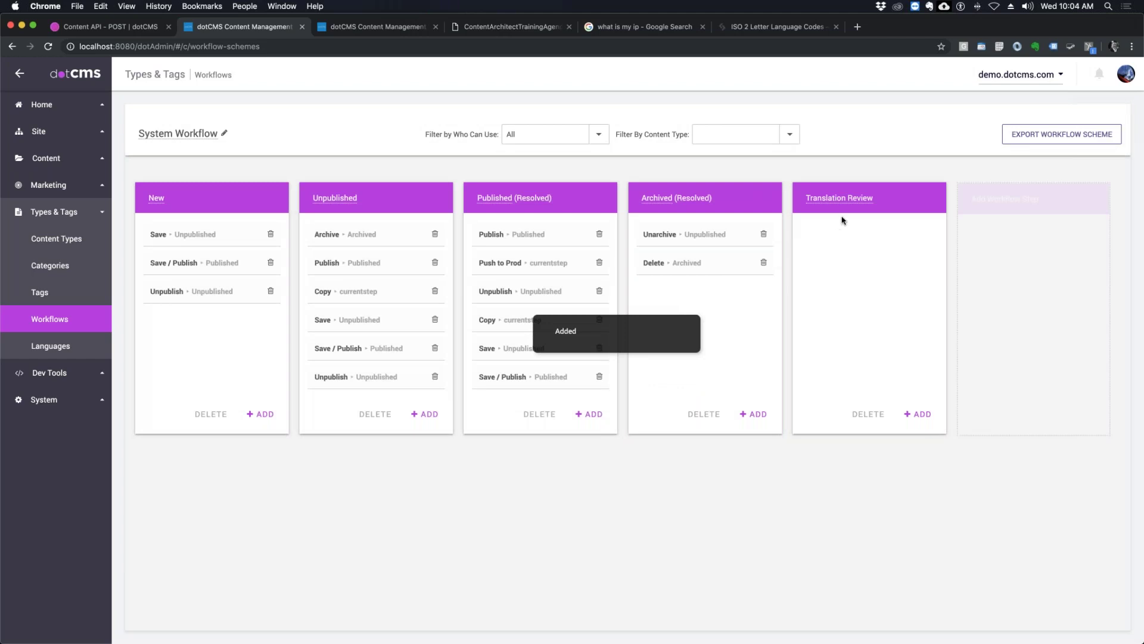
{"action": "left_click_drag", "start_coordinate": [919, 200], "coordinate": [598, 208]}
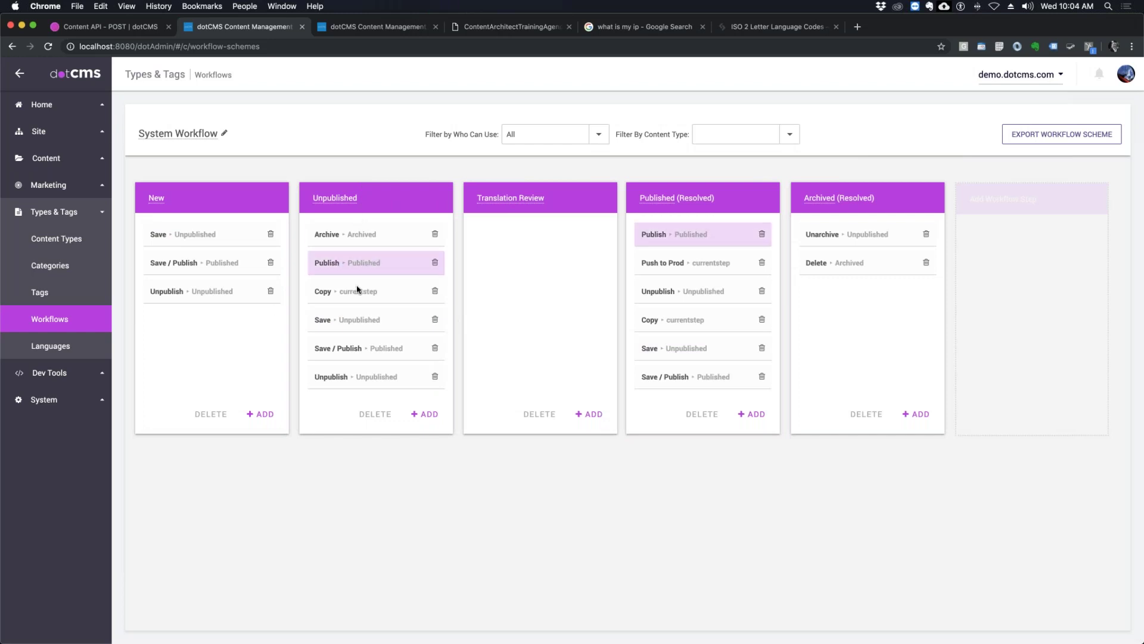
- Add a new action named 'Translate' to the Unpublished step
{"action": "left_click", "coordinate": [422, 414]}
{"action": "left_click", "coordinate": [235, 175]}
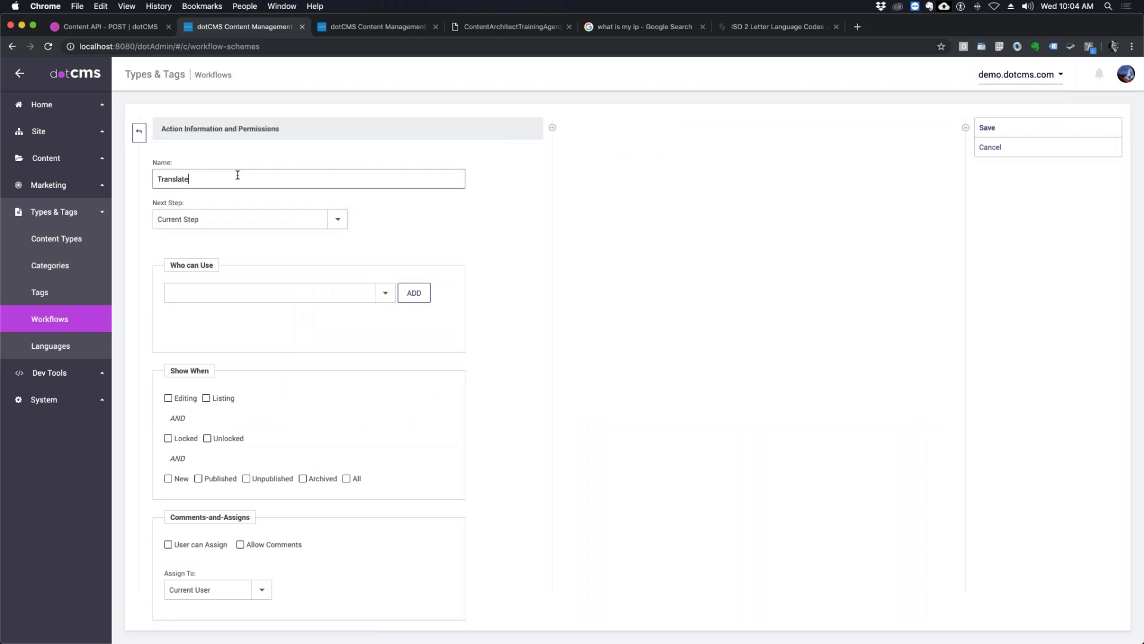
{"action": "type", "text": "Translate"}
{"action": "key", "text": "Return"}
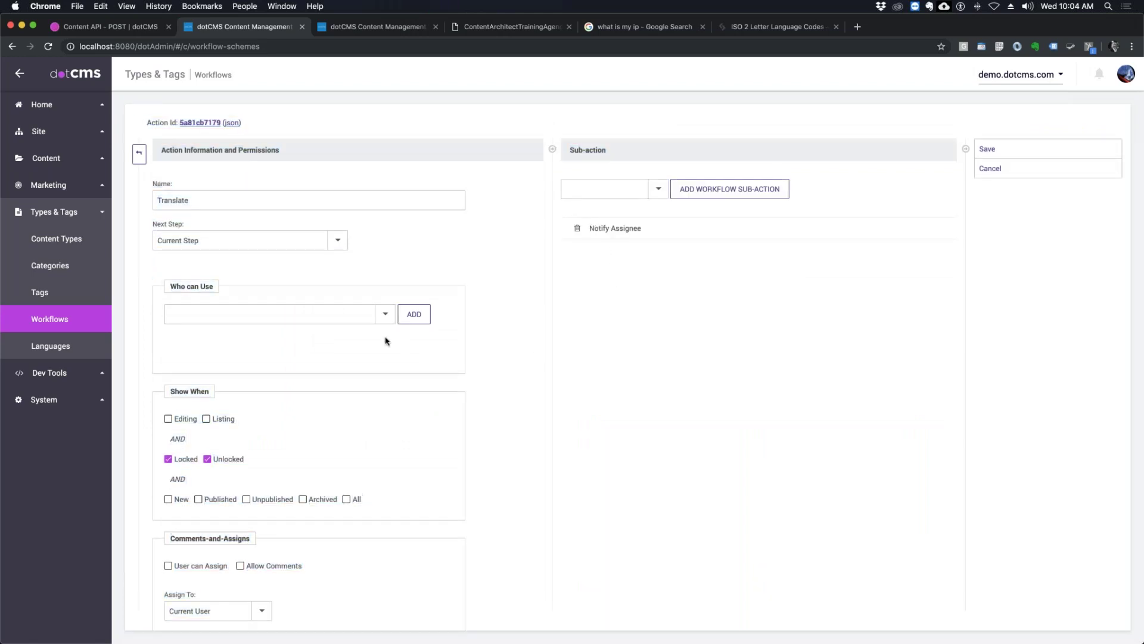
- Let anyone who can Edit Content use Translate, shown on Editing, Listing and Unpublished content
{"action": "left_click", "coordinate": [385, 313]}
{"action": "scroll", "coordinate": [230, 407], "scroll_direction": "down", "scroll_amount": 3}
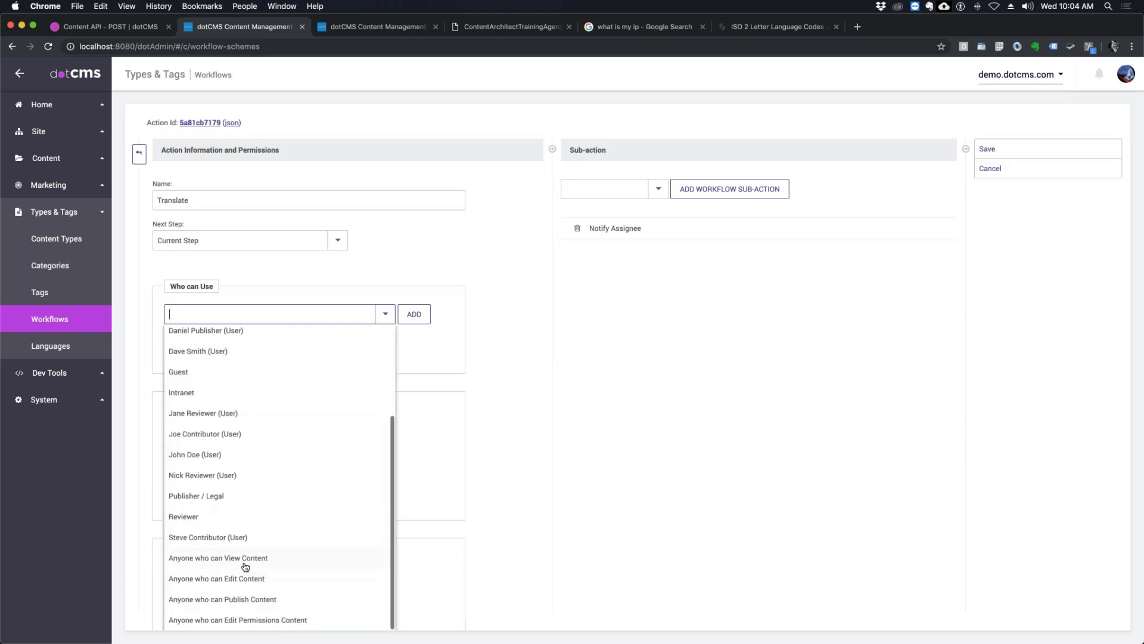
{"action": "left_click", "coordinate": [232, 579]}
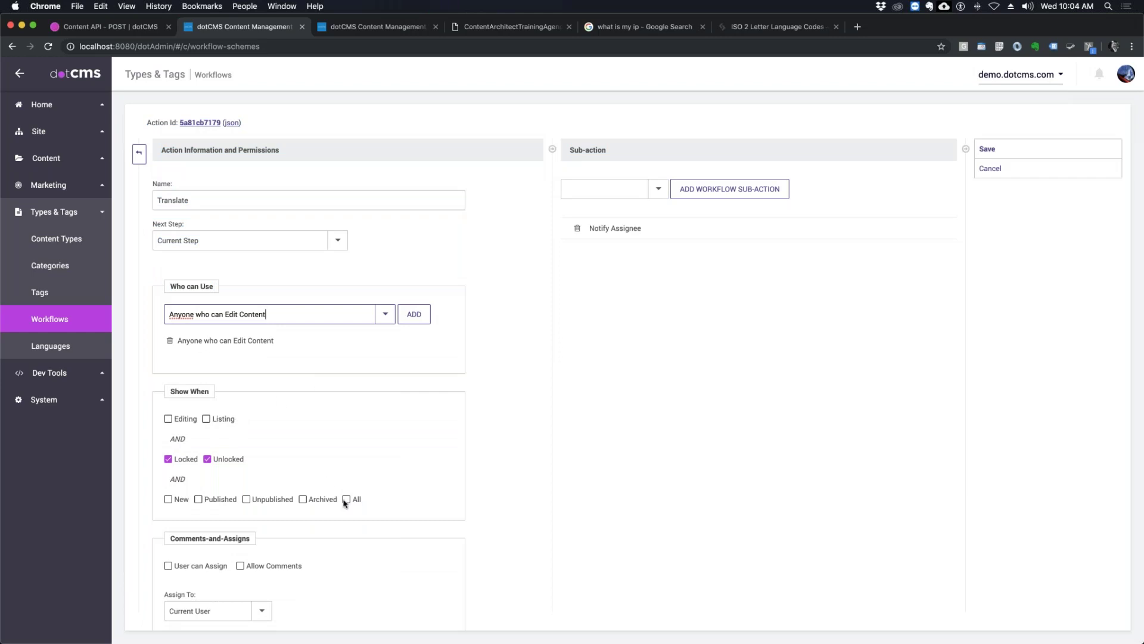
{"action": "left_click", "coordinate": [168, 420]}
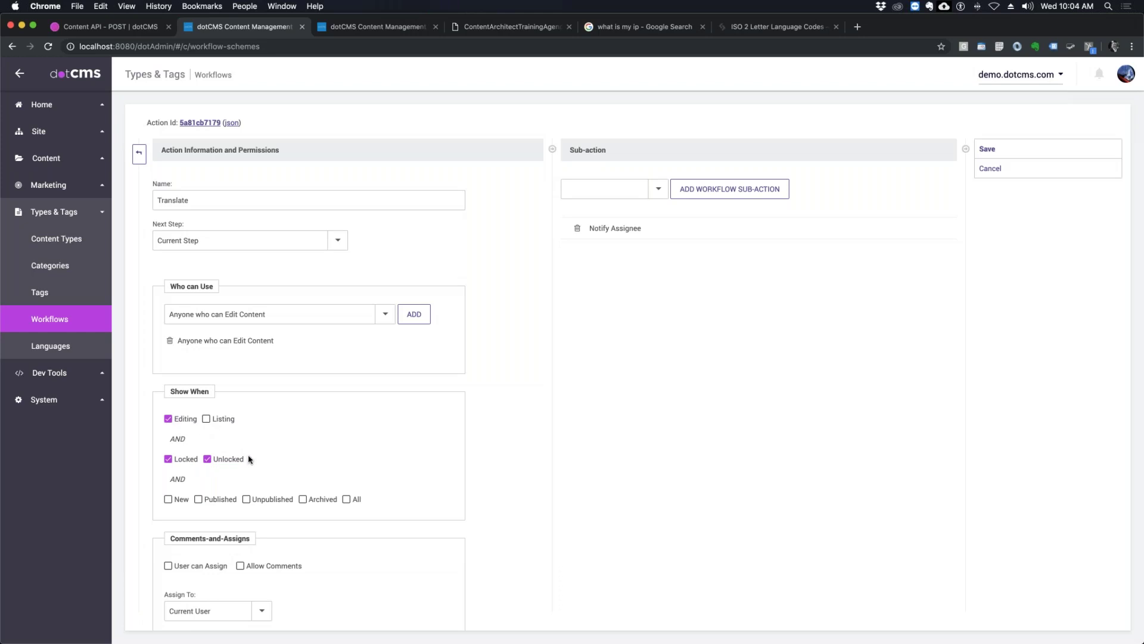
{"action": "left_click", "coordinate": [206, 419]}
{"action": "left_click", "coordinate": [246, 500]}
{"action": "scroll", "coordinate": [301, 471], "scroll_direction": "down", "scroll_amount": 1}
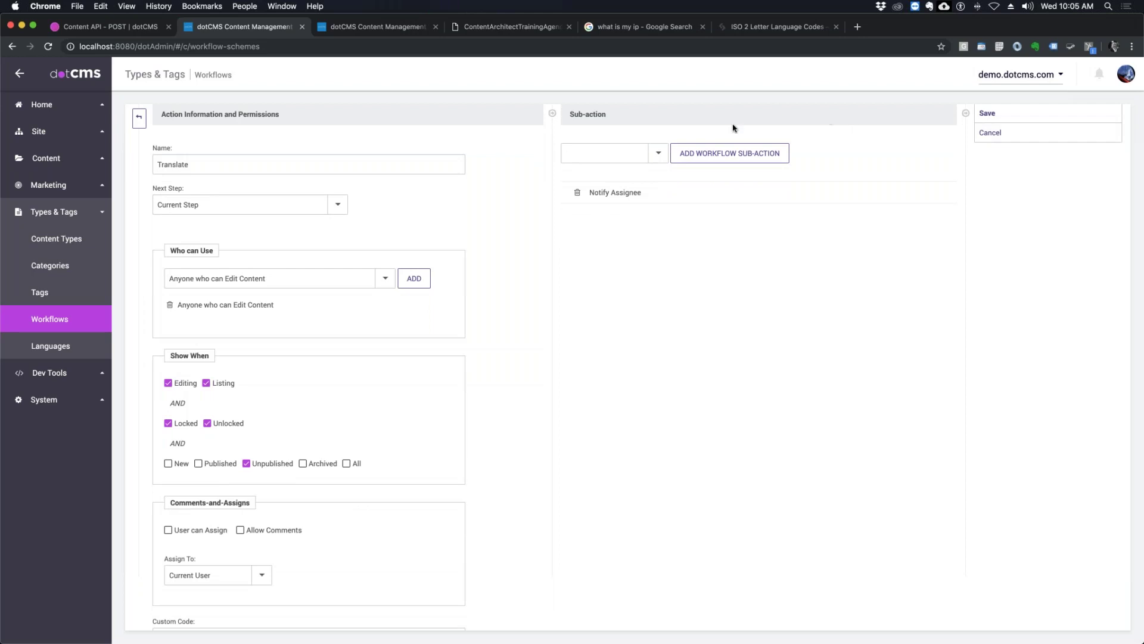
{"action": "left_click", "coordinate": [658, 153]}
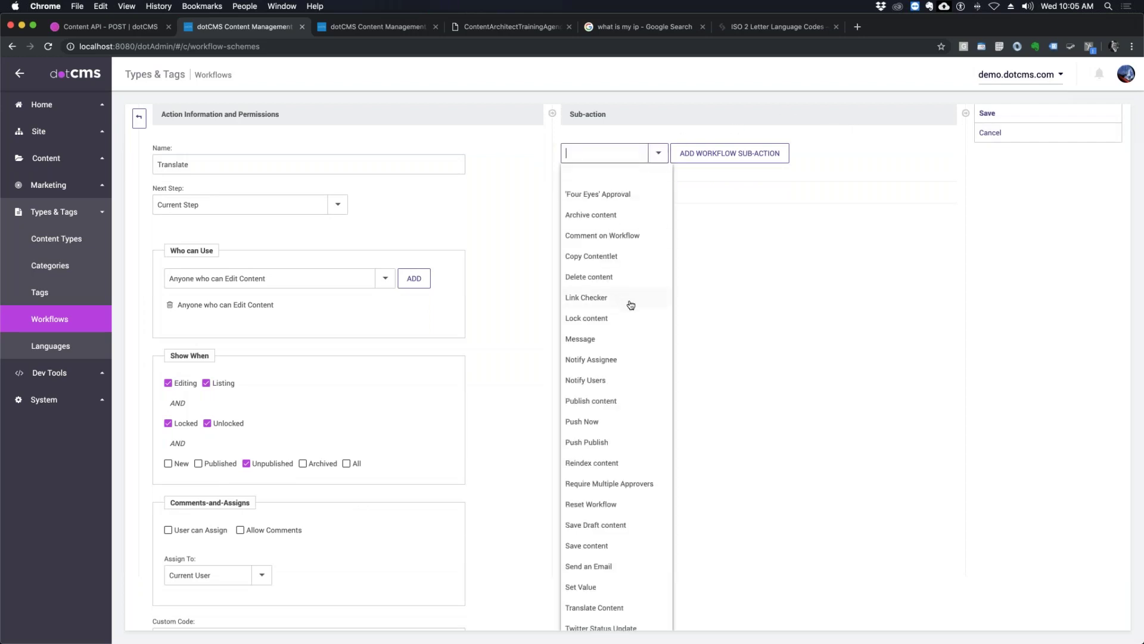
- Add Save content and Translate Content sub-actions, removing the default Notify Assignee
{"action": "scroll", "coordinate": [596, 468], "scroll_direction": "down", "scroll_amount": 3}
{"action": "left_click", "coordinate": [596, 471]}
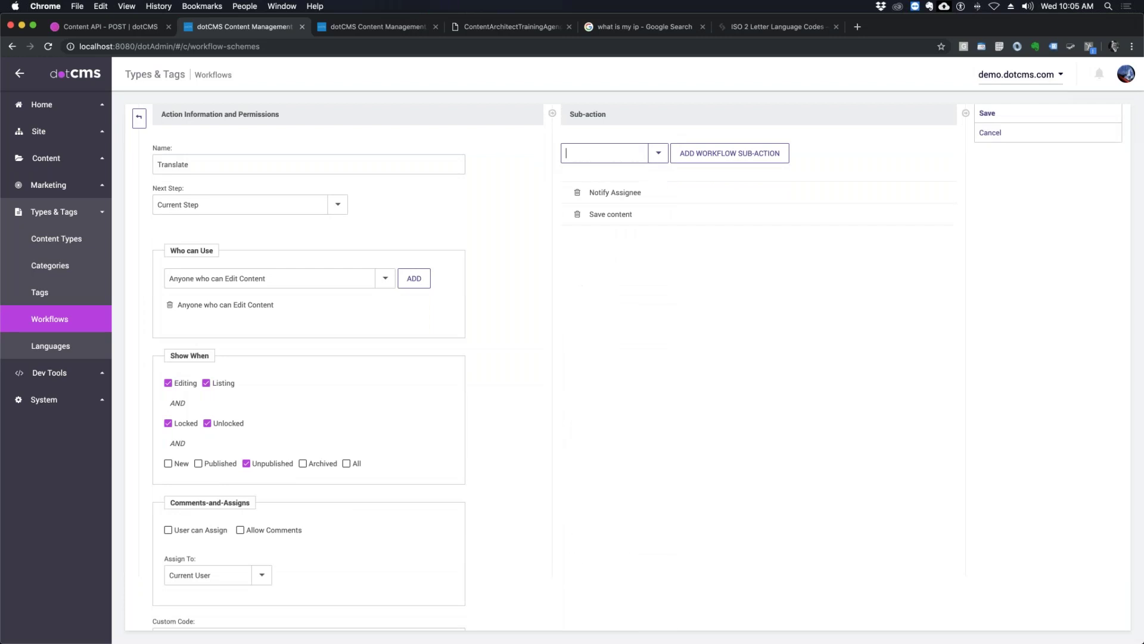
{"action": "left_click", "coordinate": [576, 193]}
{"action": "left_click", "coordinate": [671, 118]}
{"action": "left_click", "coordinate": [660, 157]}
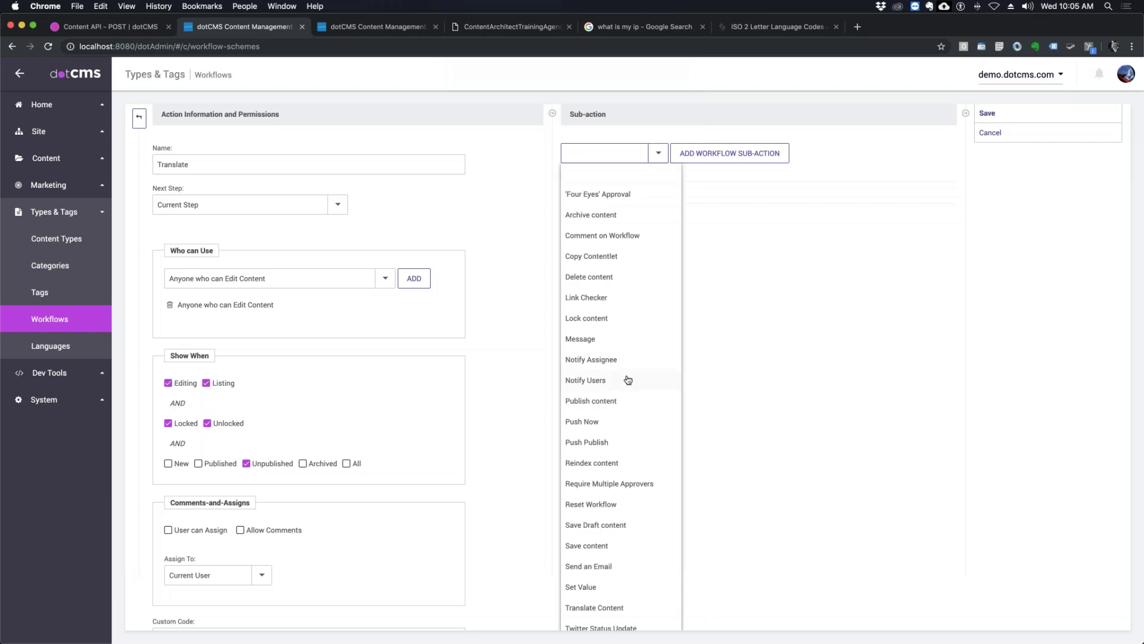
{"action": "scroll", "coordinate": [599, 525], "scroll_direction": "down", "scroll_amount": 3}
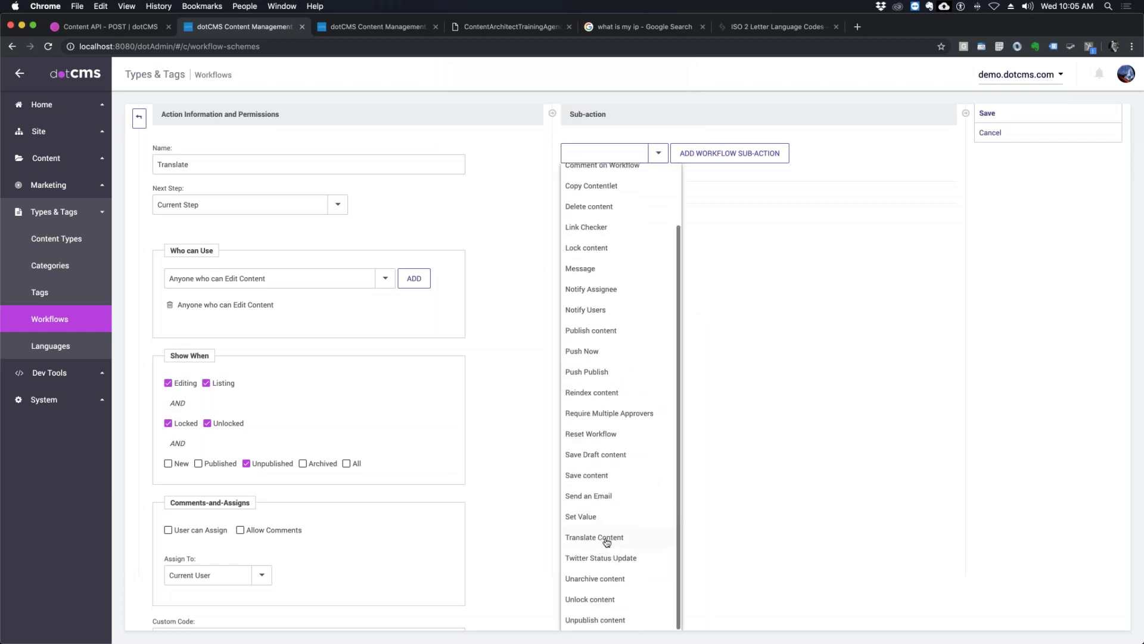
{"action": "left_click", "coordinate": [603, 540]}
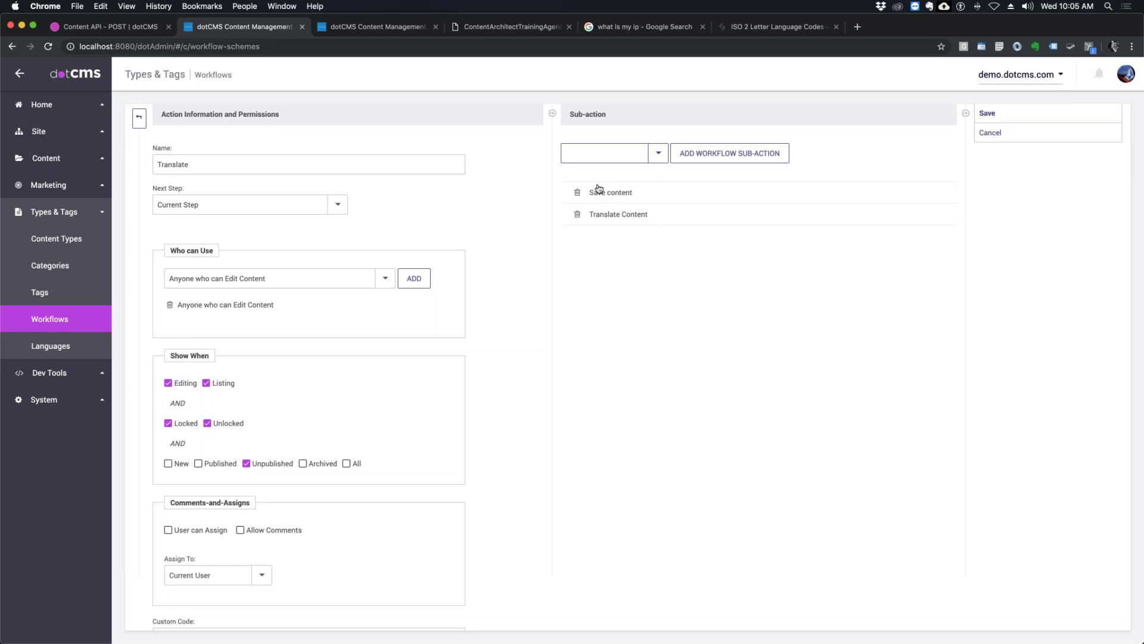
- Re-add Notify Assignee as the last sub-action after Translate Content
{"action": "left_click", "coordinate": [656, 156]}
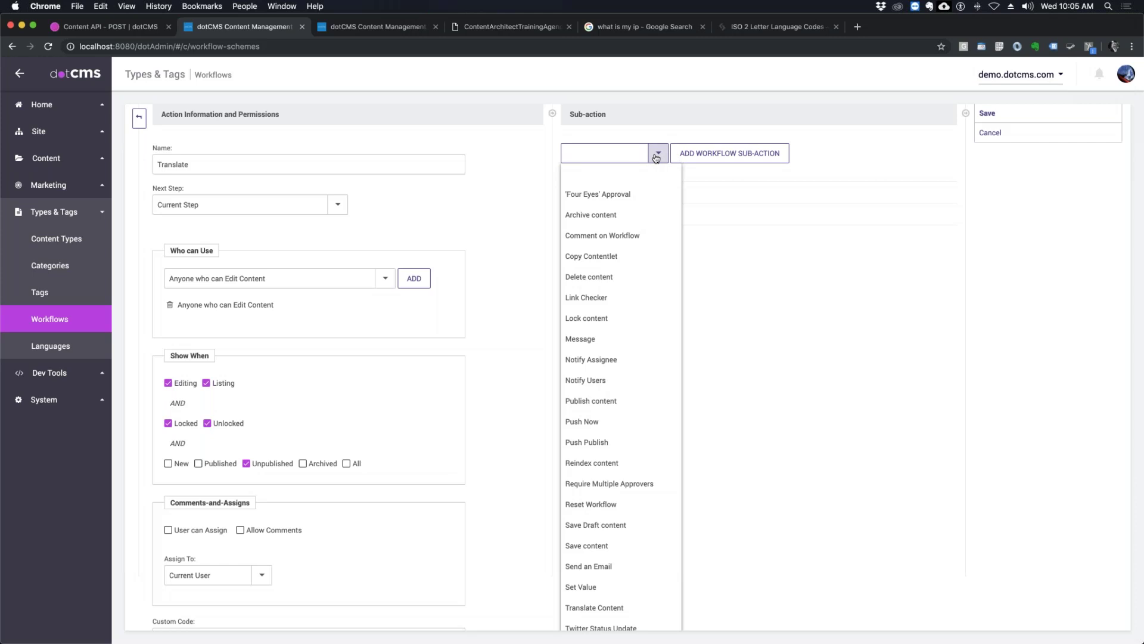
{"action": "left_click", "coordinate": [656, 156]}
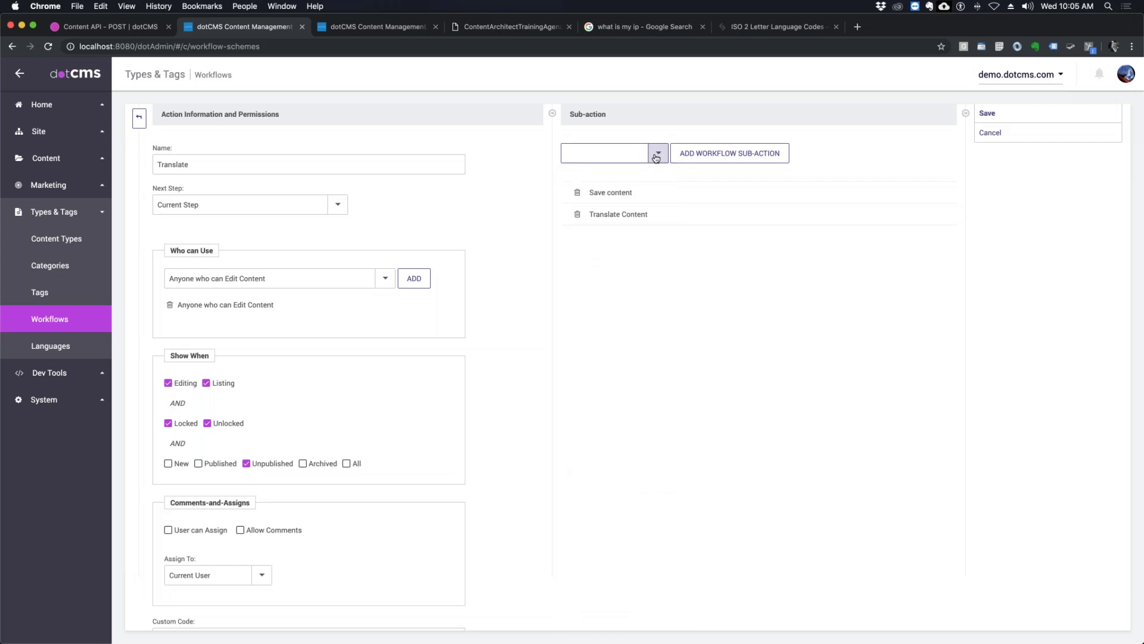
{"action": "left_click", "coordinate": [656, 156]}
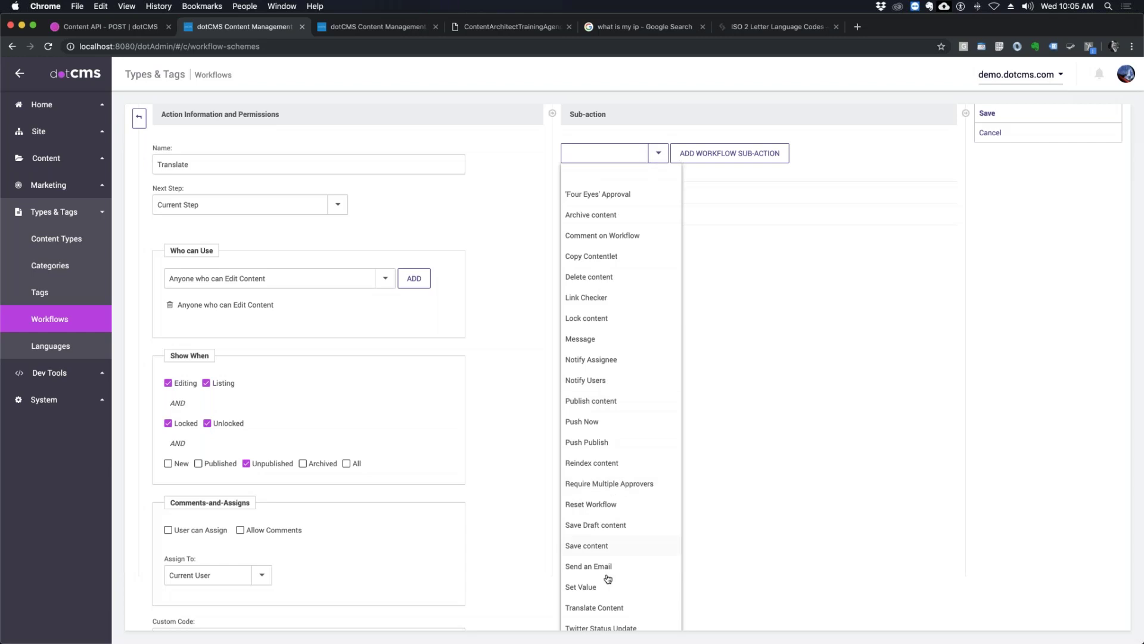
{"action": "scroll", "coordinate": [608, 313], "scroll_direction": "down", "scroll_amount": 1}
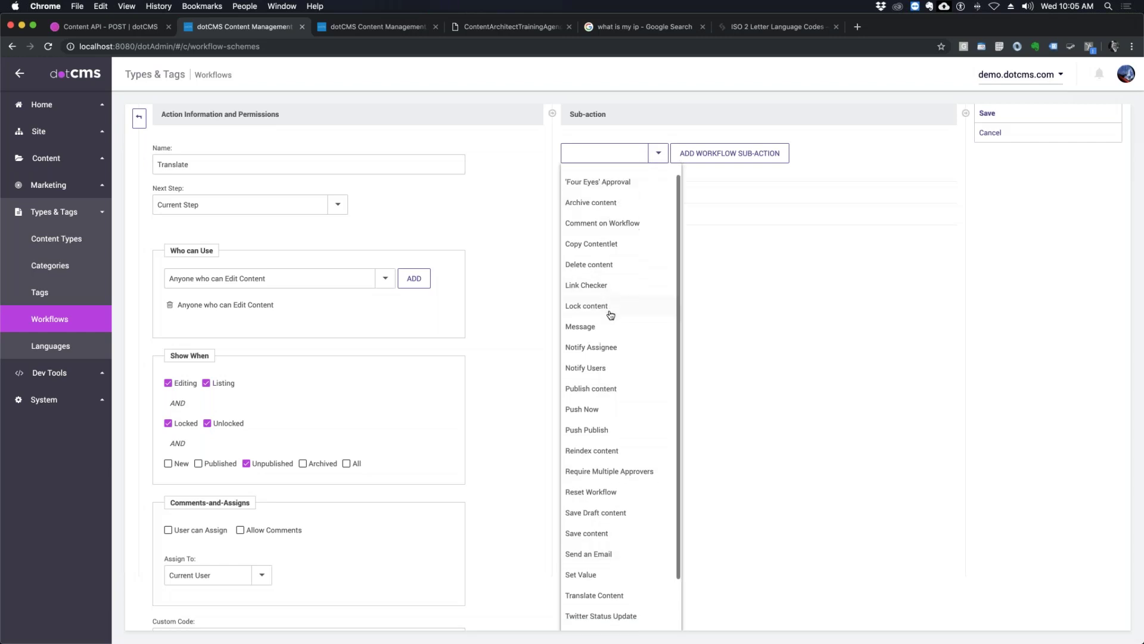
{"action": "left_click", "coordinate": [605, 341]}
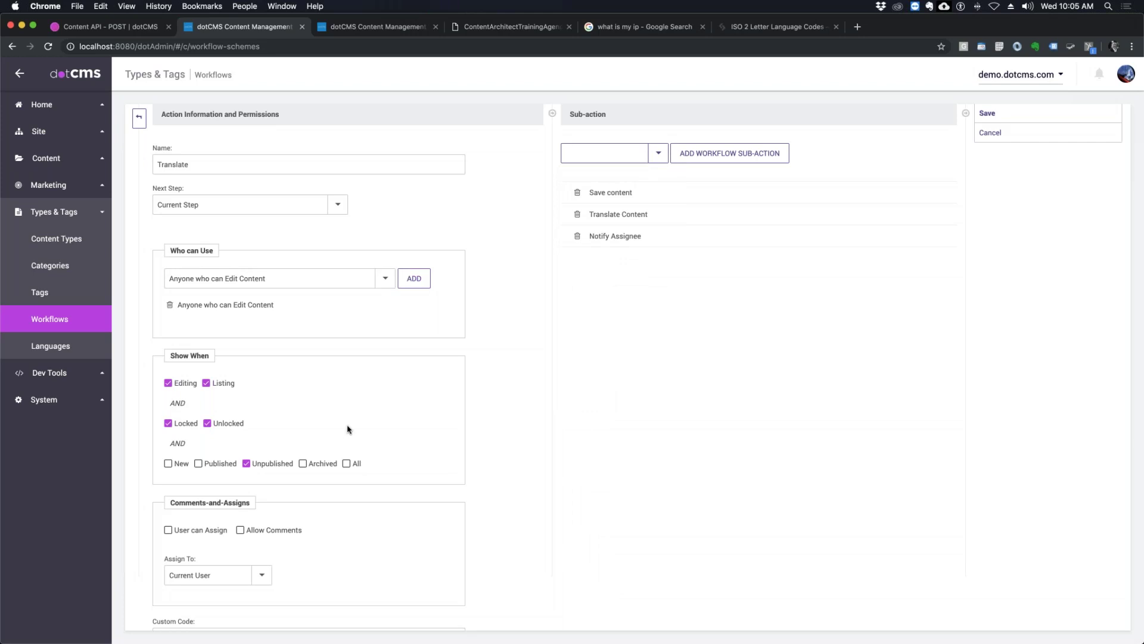
{"action": "scroll", "coordinate": [347, 429], "scroll_direction": "down", "scroll_amount": 2}
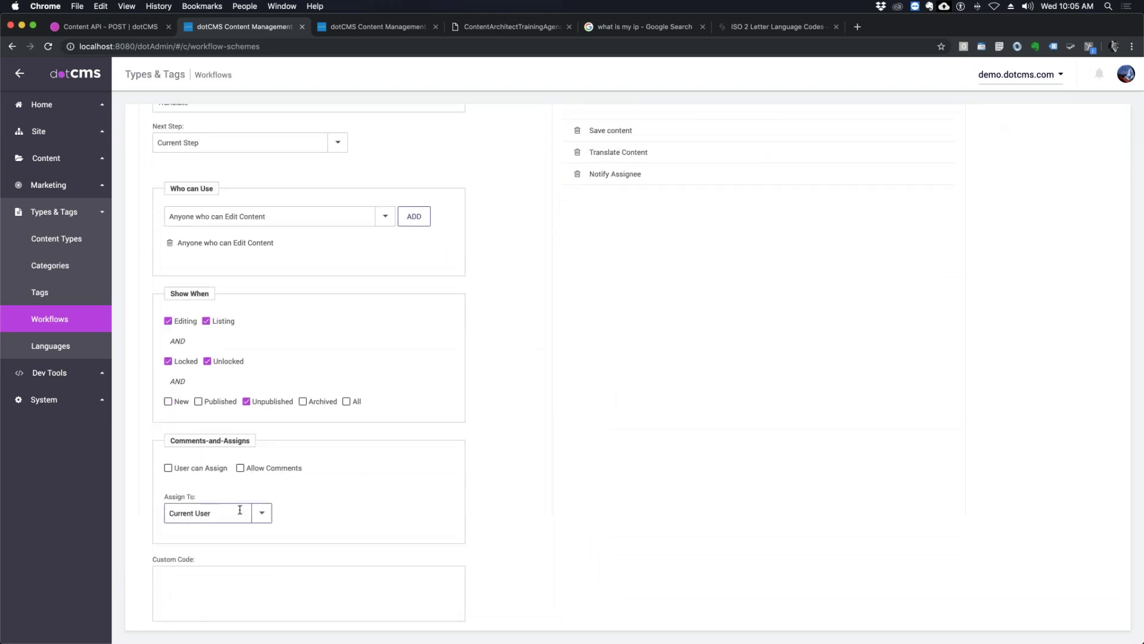
- Assign the Translate workflow action to the Reviewer role and save it
{"action": "triple_click", "coordinate": [163, 498]}
{"action": "left_click", "coordinate": [267, 517]}
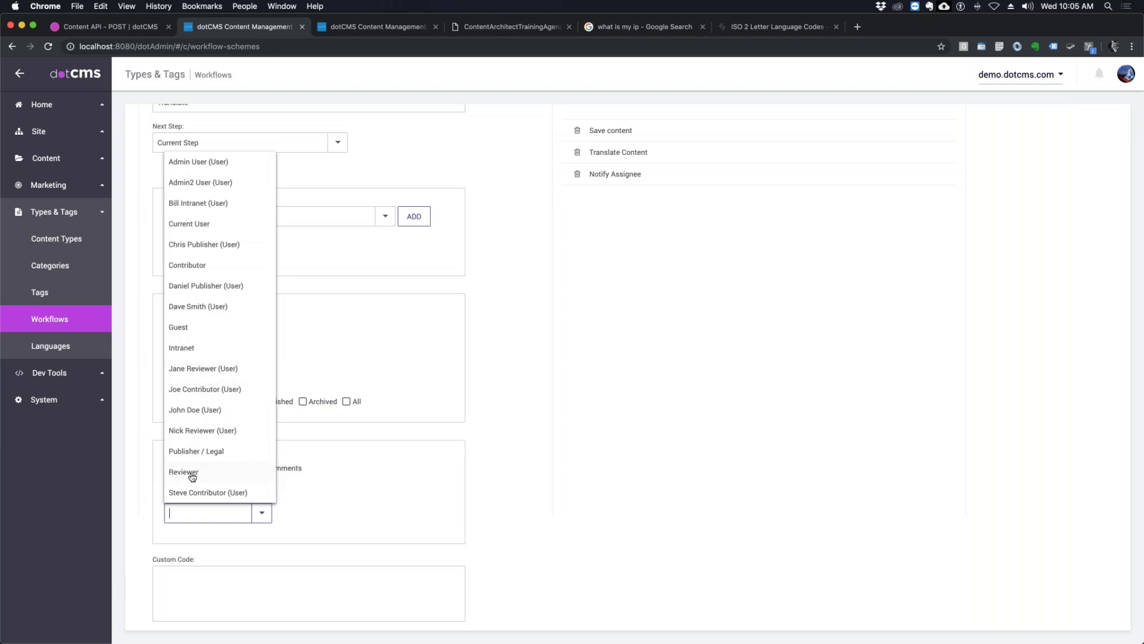
{"action": "left_click", "coordinate": [192, 473]}
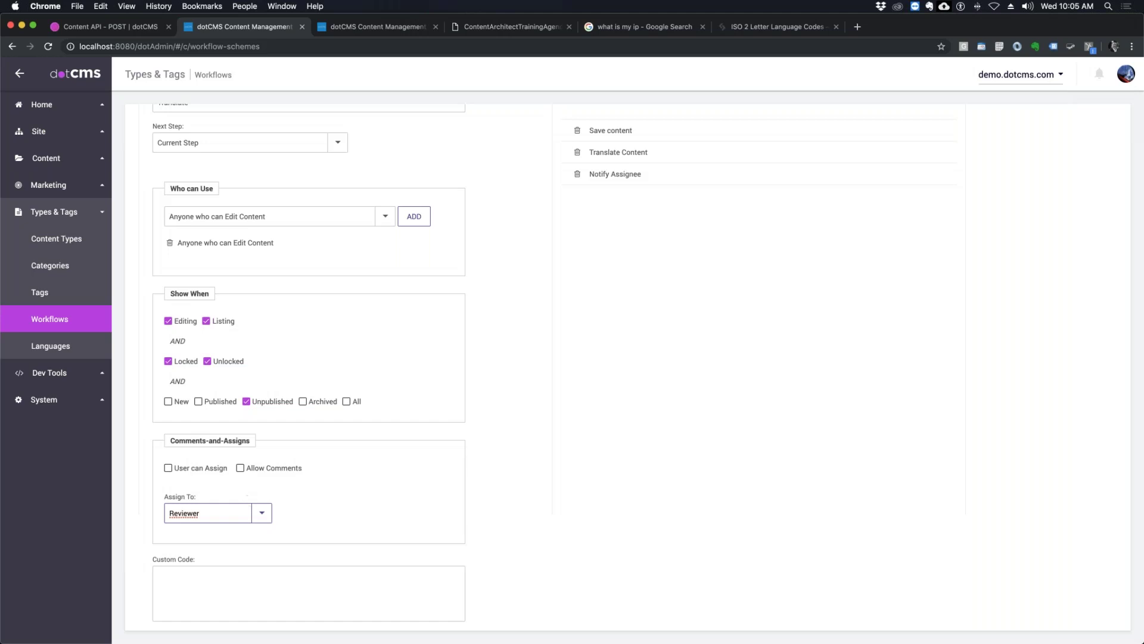
{"action": "scroll", "coordinate": [610, 310], "scroll_direction": "up", "scroll_amount": 3}
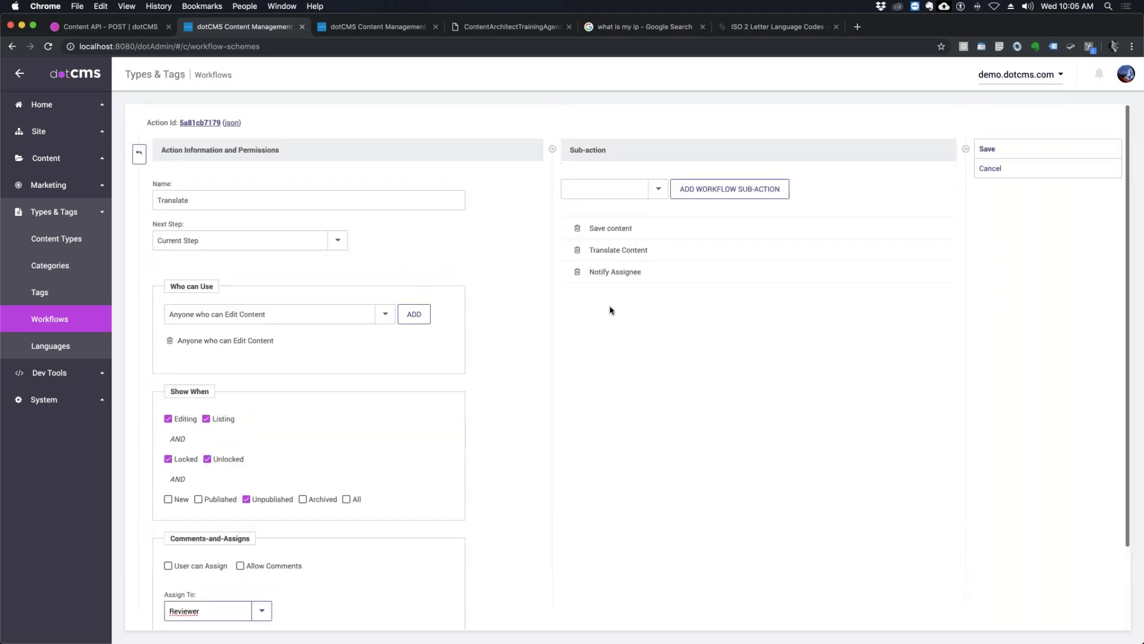
{"action": "left_click", "coordinate": [1000, 154]}
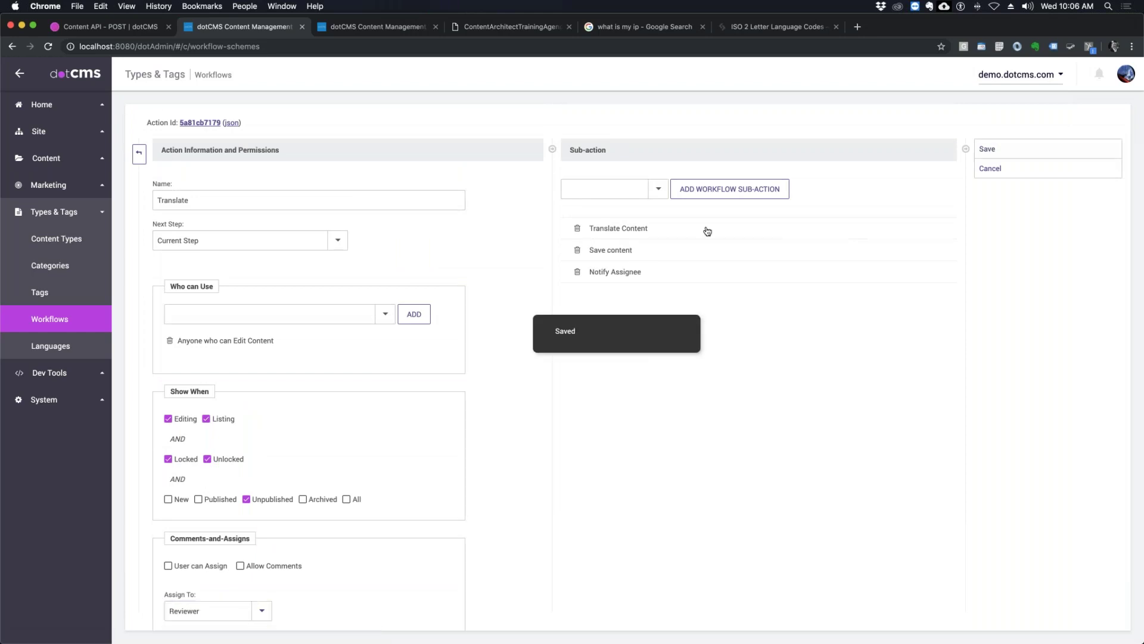
{"action": "left_click", "coordinate": [621, 227]}
- Paste the translation service API key into the Translate Content parameters and save them
{"action": "left_click", "coordinate": [625, 483]}
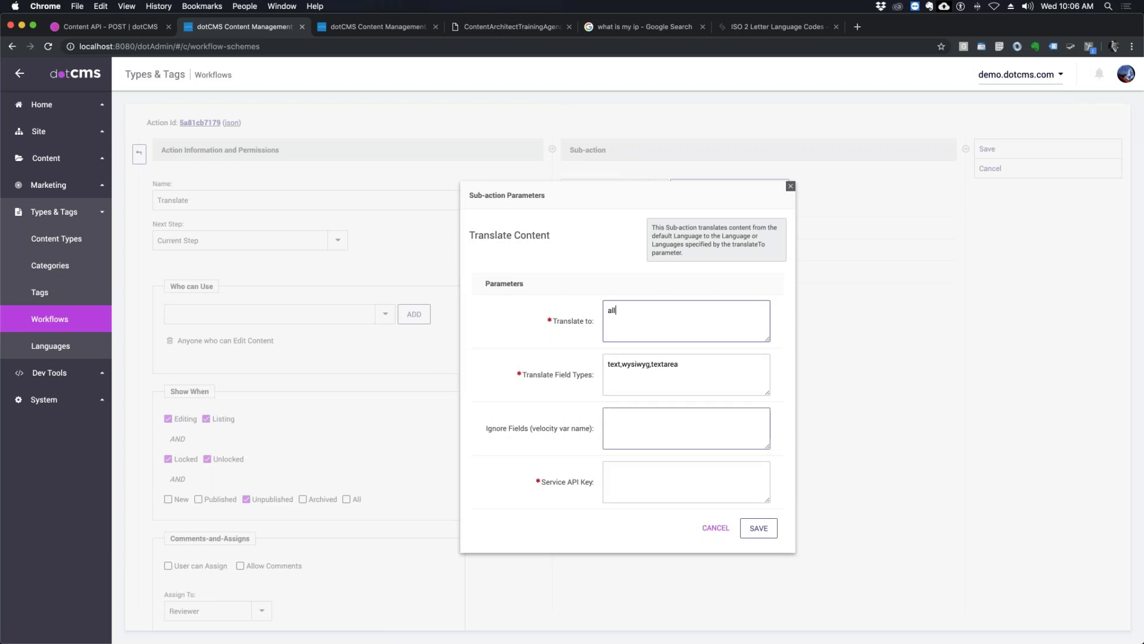
{"action": "mouse_move", "coordinate": [5, 170]}
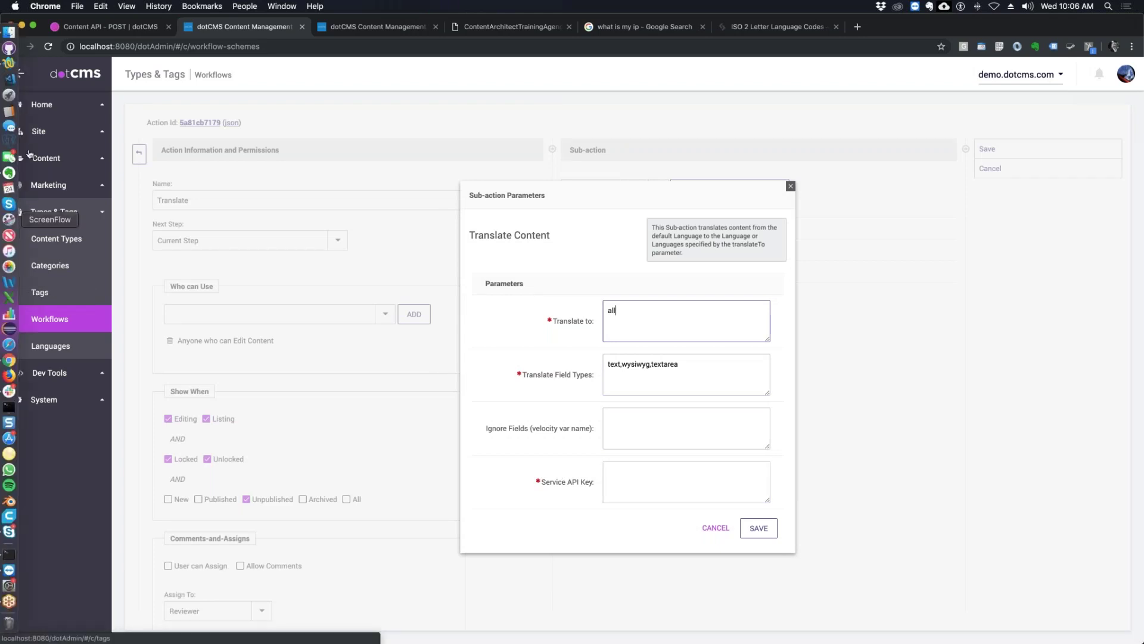
{"action": "left_click", "coordinate": [10, 173]}
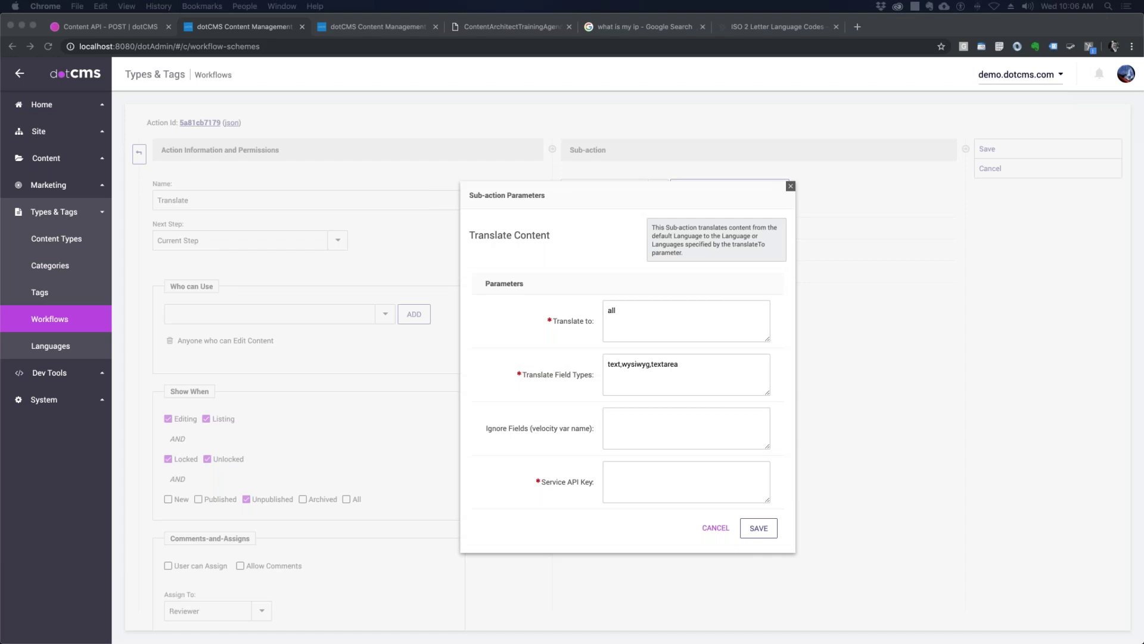
{"action": "left_click", "coordinate": [618, 482]}
{"action": "key", "text": "super+v"}
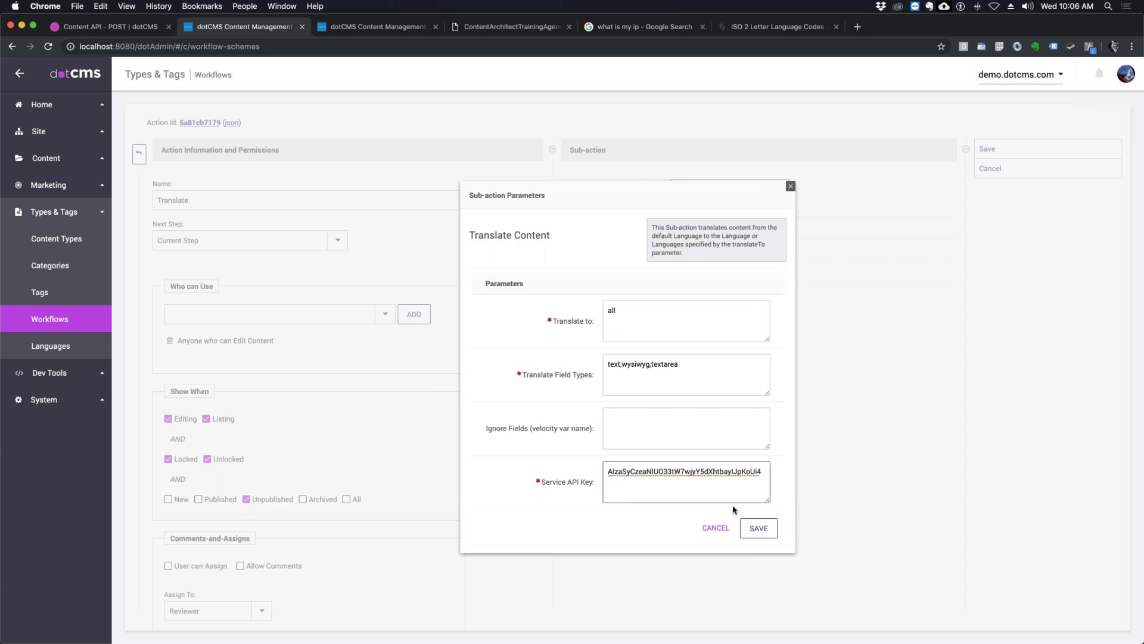
{"action": "left_click", "coordinate": [759, 528]}
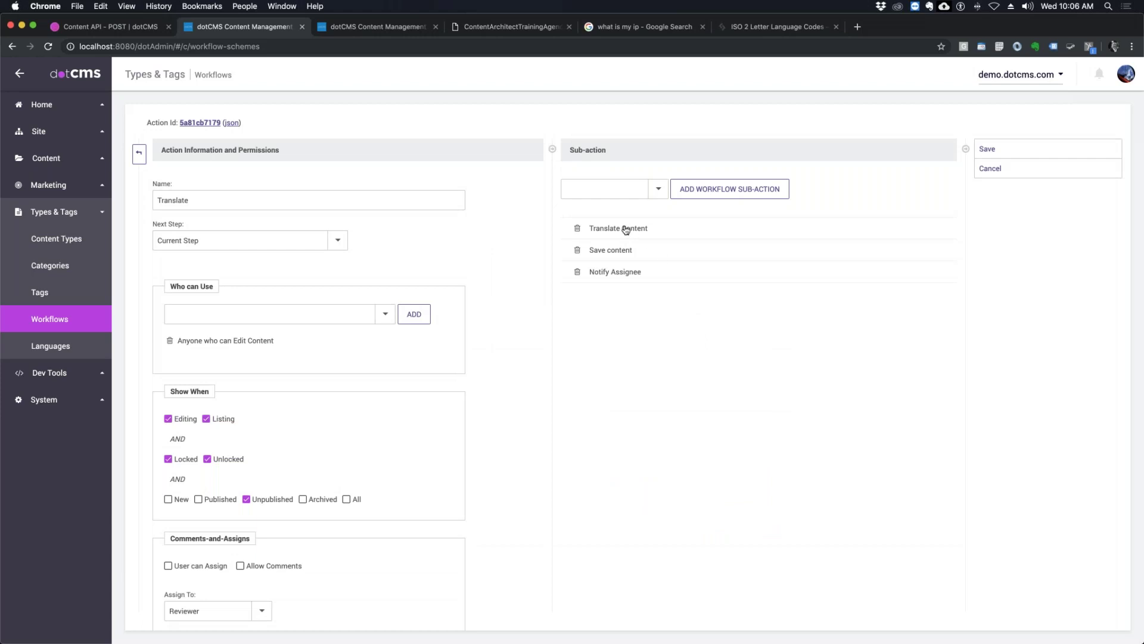
- Reorder the sub-actions so Translate Content runs before Save content, and save the action
{"action": "left_click_drag", "start_coordinate": [620, 233], "coordinate": [620, 258]}
{"action": "left_click", "coordinate": [1012, 154]}
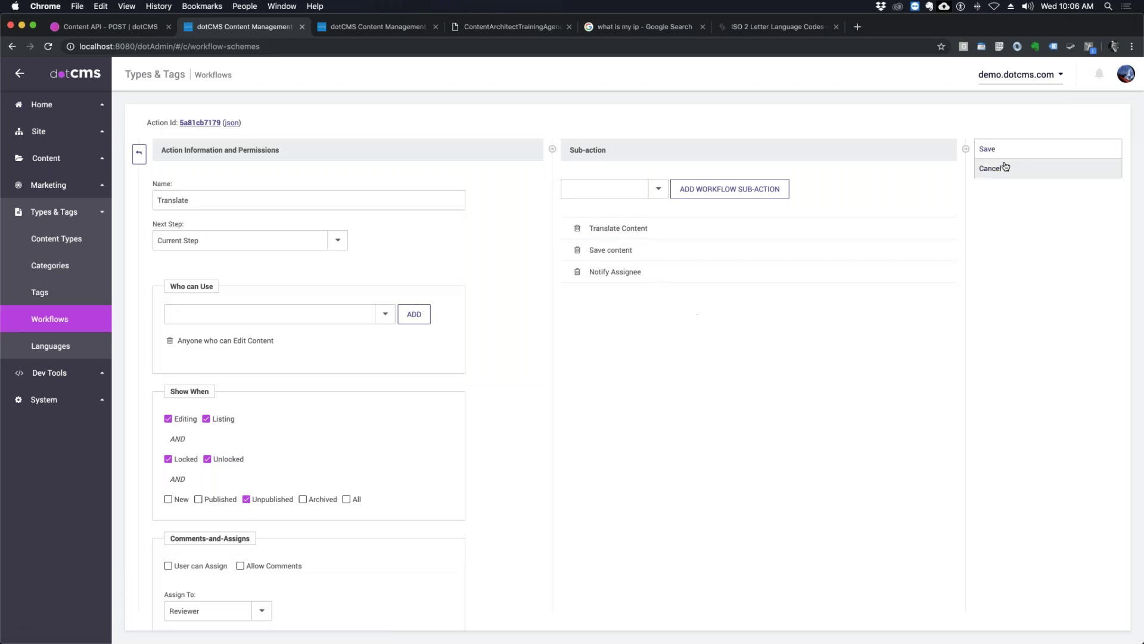
{"action": "left_click", "coordinate": [51, 158]}
{"action": "left_click", "coordinate": [51, 187]}
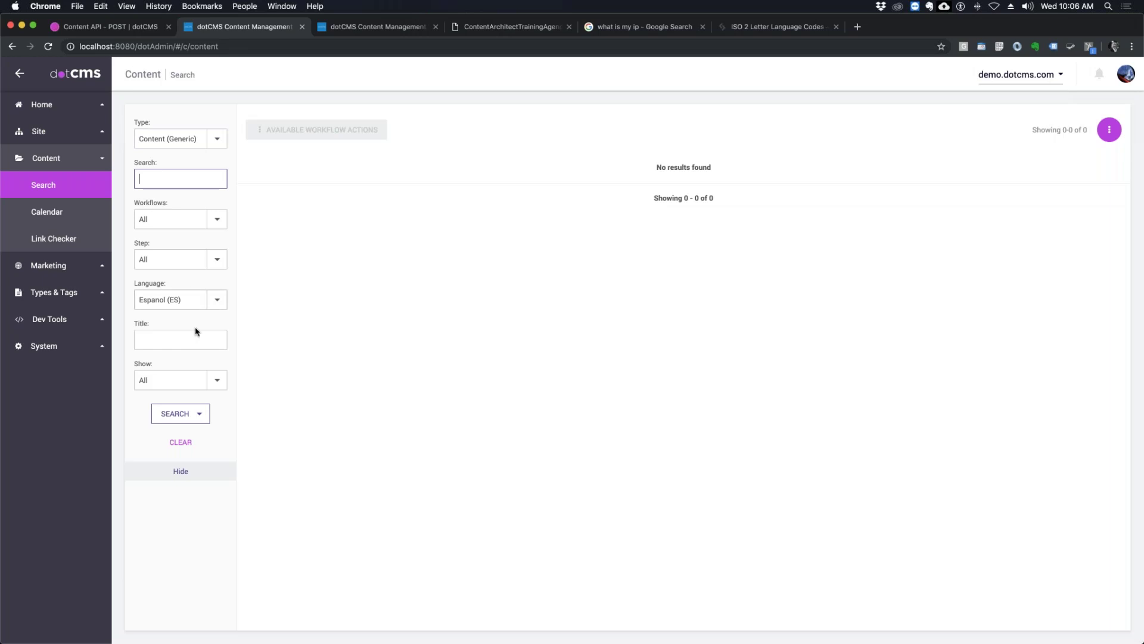
- Filter content search to all languages and open About Quest for editing
{"action": "left_click", "coordinate": [218, 300]}
{"action": "left_click", "coordinate": [148, 320]}
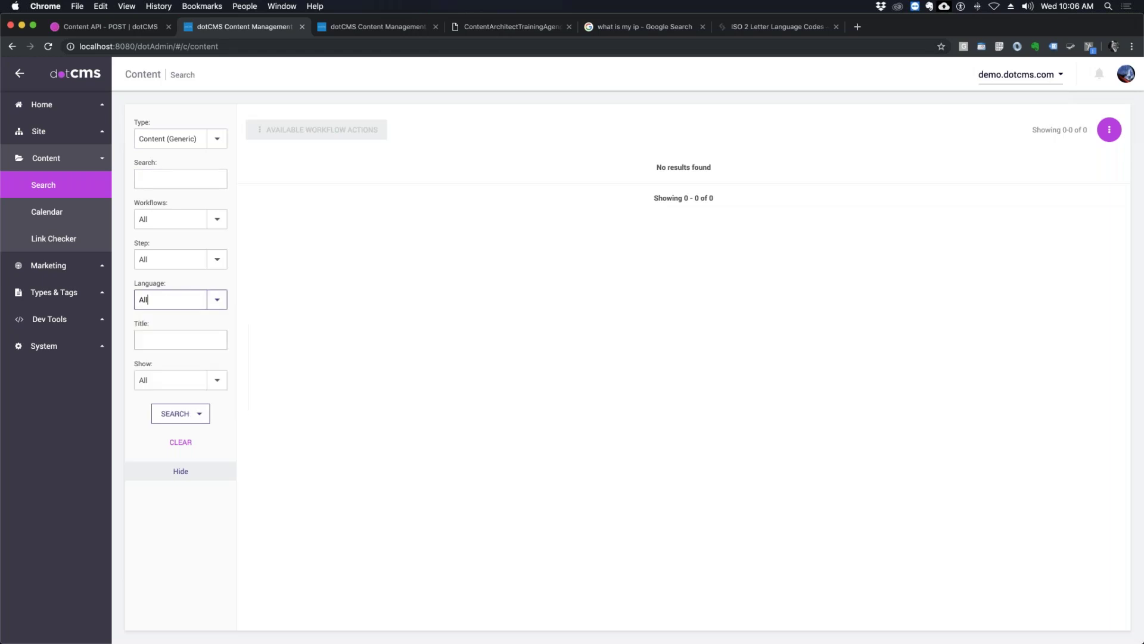
{"action": "scroll", "coordinate": [340, 491], "scroll_direction": "down", "scroll_amount": 5}
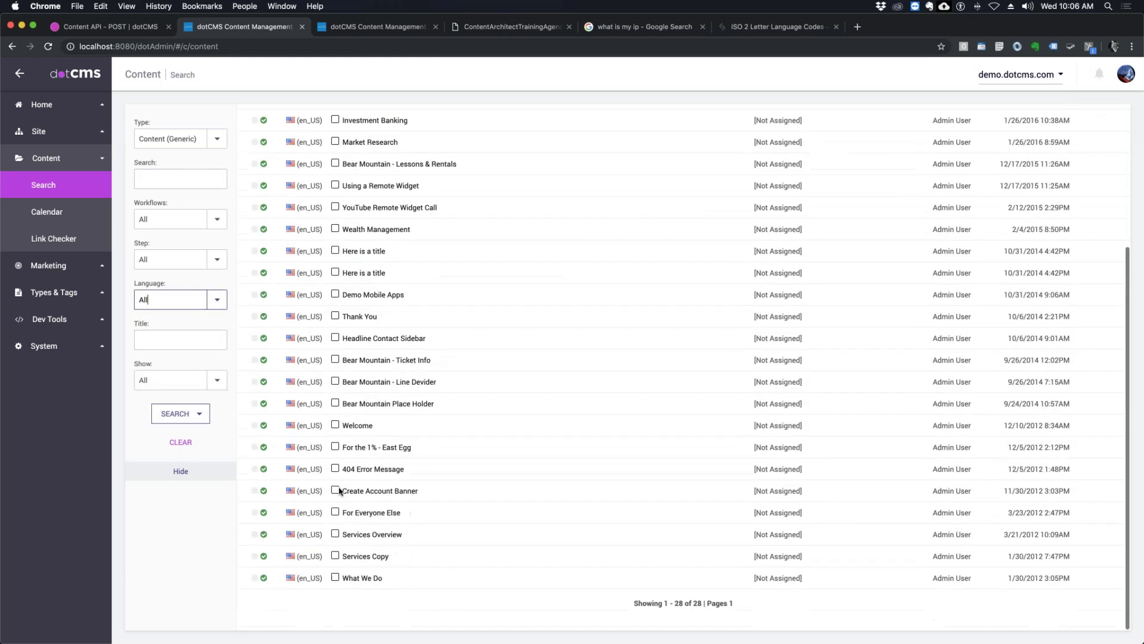
{"action": "scroll", "coordinate": [340, 491], "scroll_direction": "up", "scroll_amount": 5}
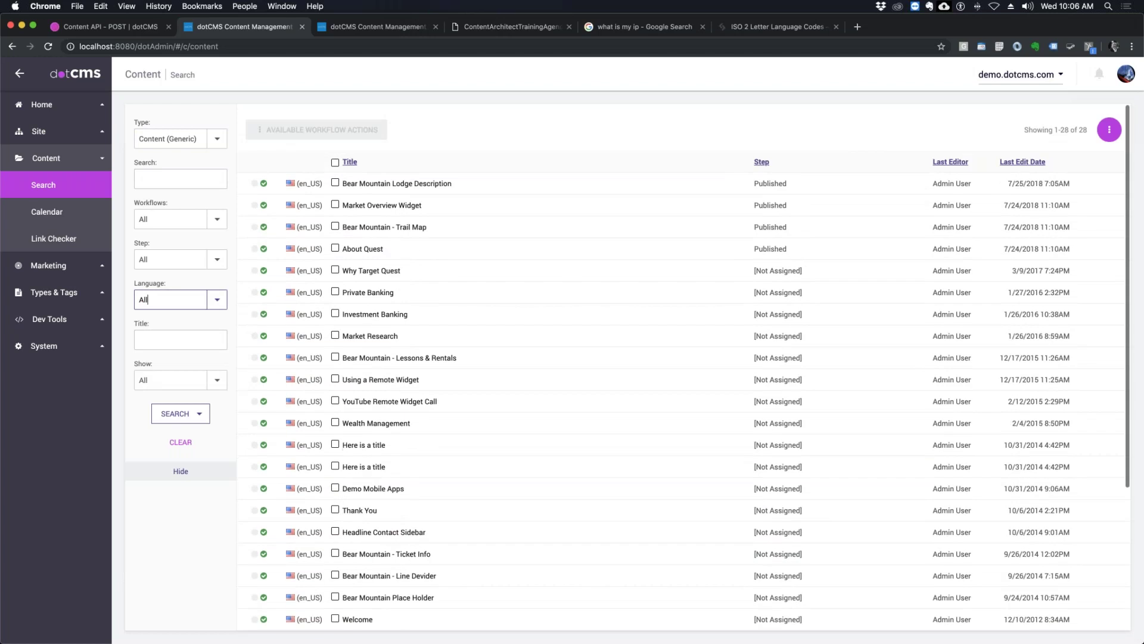
{"action": "left_click", "coordinate": [360, 250]}
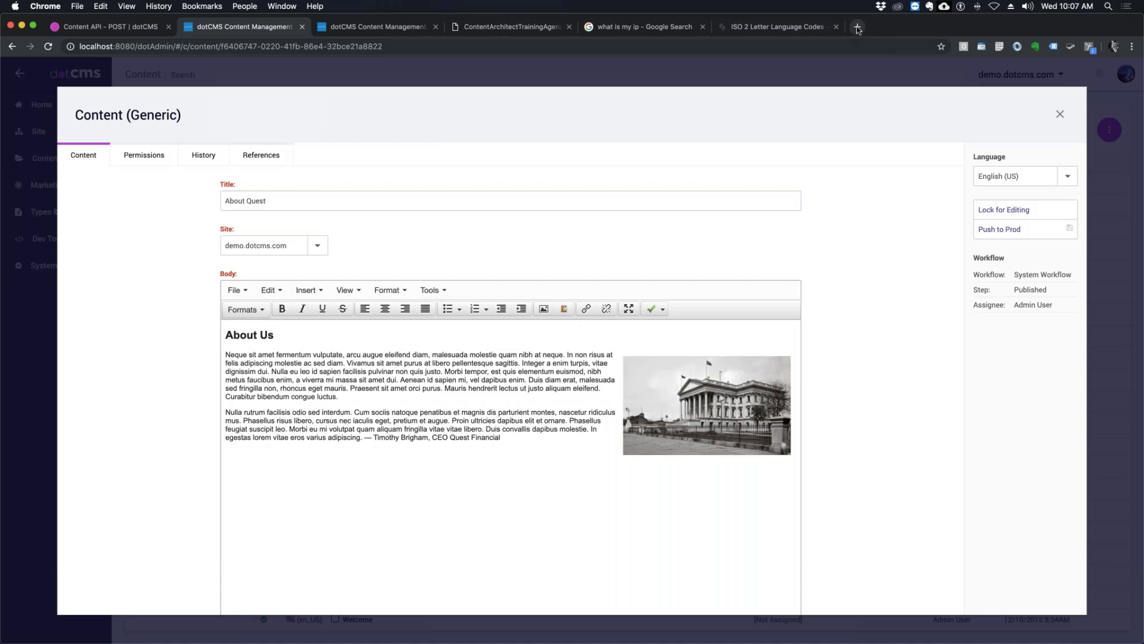
- Load dotcms.com in a new browser tab
{"action": "left_click", "coordinate": [858, 26]}
{"action": "type", "text": "dotcms"}
{"action": "key", "text": "Return"}
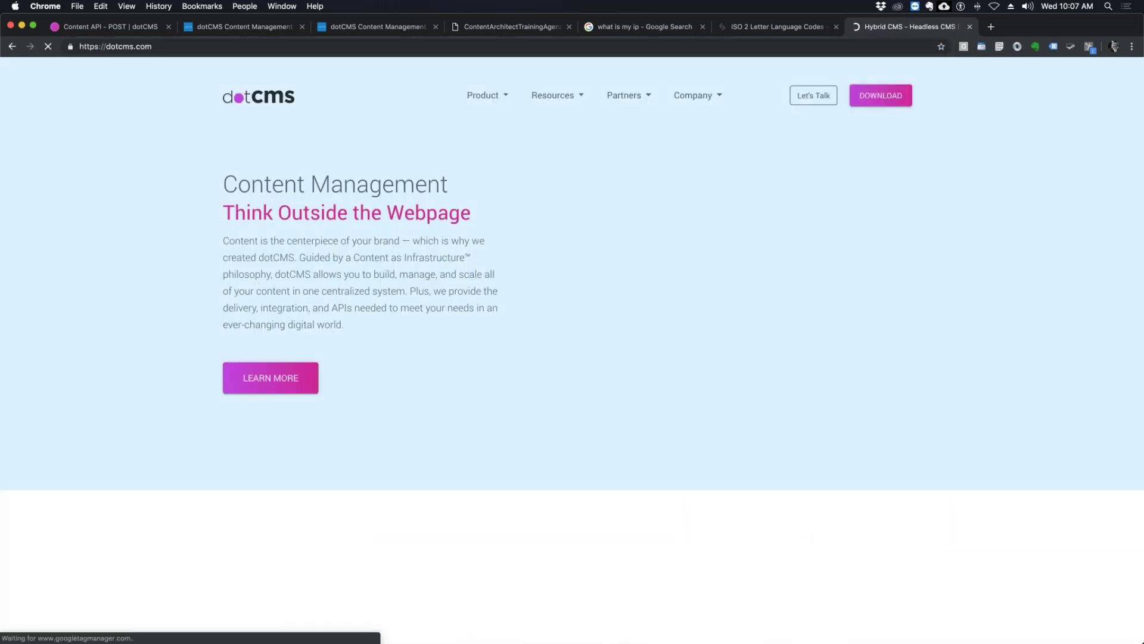
- Open the dotCMS 5.1 launch article from the dotcms.com News Room
{"action": "left_click", "coordinate": [717, 97]}
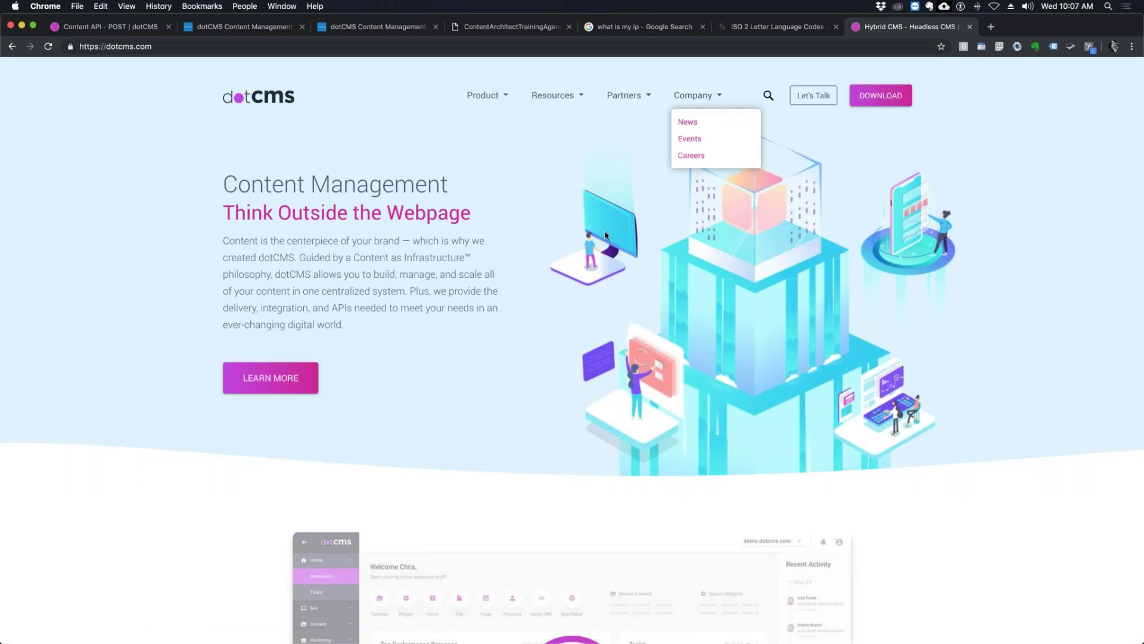
{"action": "scroll", "coordinate": [549, 259], "scroll_direction": "down", "scroll_amount": 20}
{"action": "scroll", "coordinate": [549, 259], "scroll_direction": "down", "scroll_amount": 1}
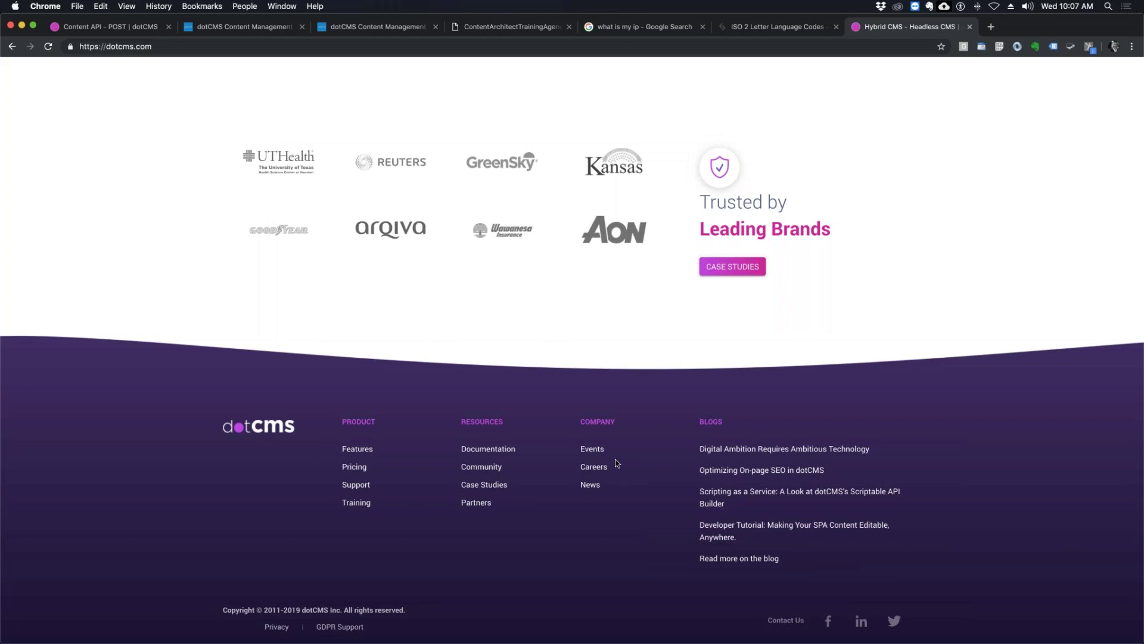
{"action": "left_click", "coordinate": [590, 486]}
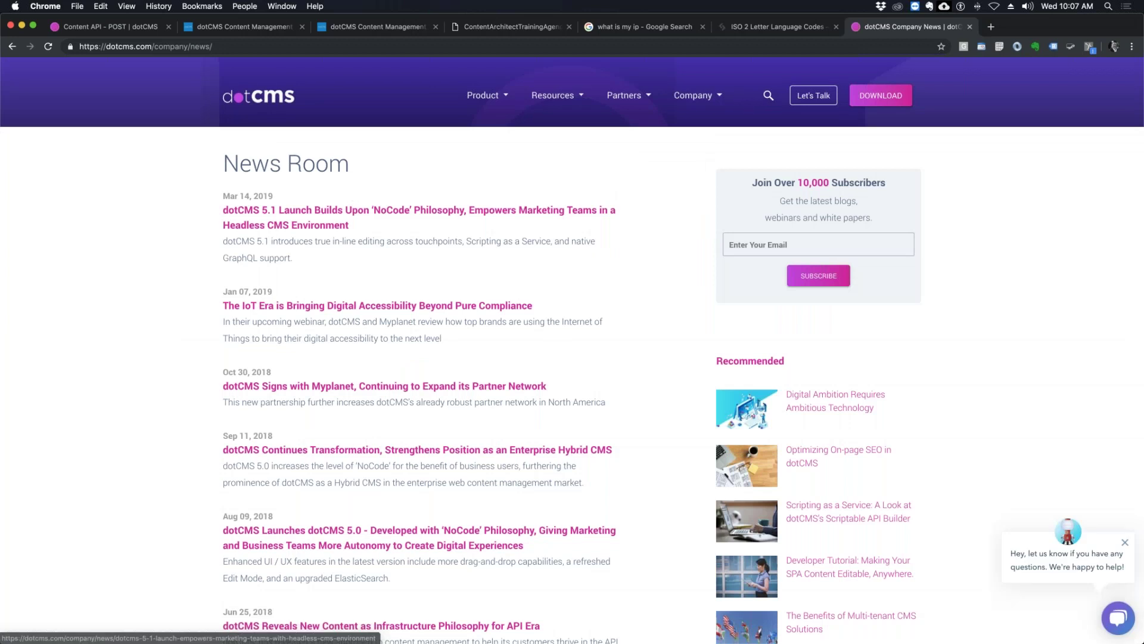
{"action": "left_click", "coordinate": [311, 209]}
- Copy the two About dotCMS paragraphs and return to the Content API POST documentation
{"action": "scroll", "coordinate": [357, 233], "scroll_direction": "down", "scroll_amount": 5}
{"action": "scroll", "coordinate": [417, 352], "scroll_direction": "down", "scroll_amount": 15}
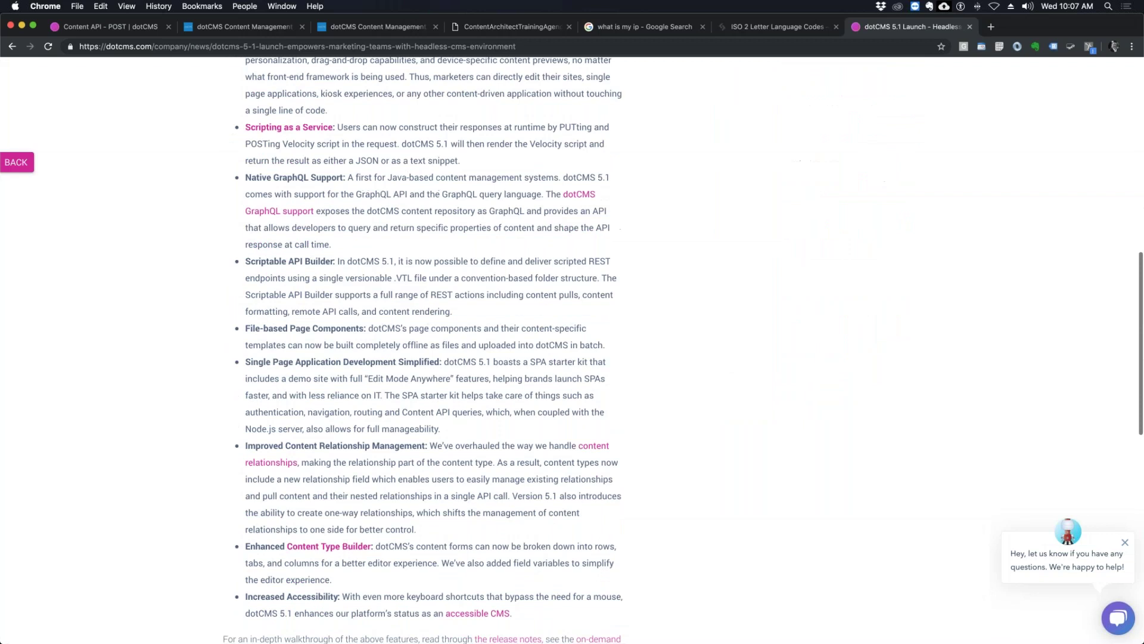
{"action": "scroll", "coordinate": [434, 395], "scroll_direction": "up", "scroll_amount": 1}
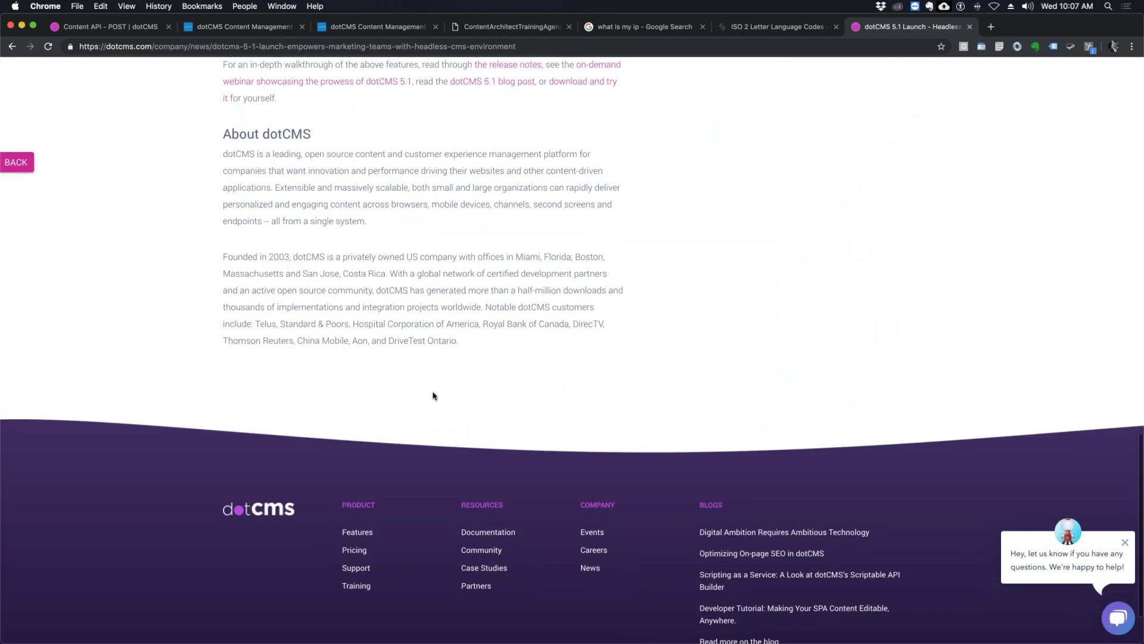
{"action": "left_click_drag", "start_coordinate": [464, 344], "coordinate": [224, 155]}
{"action": "key", "text": "super+c"}
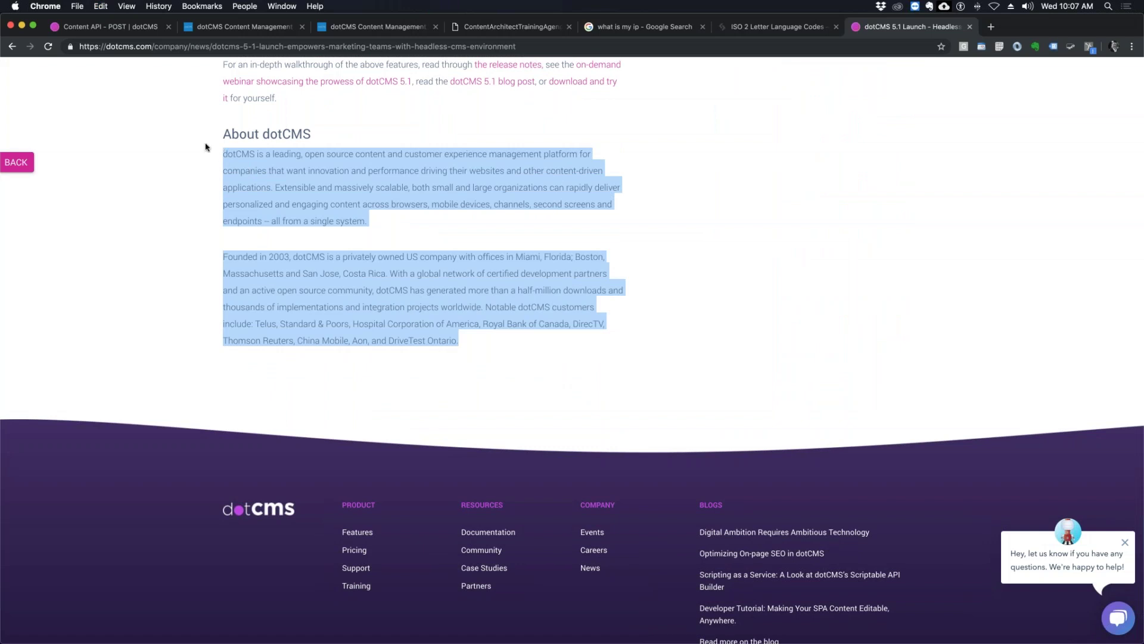
{"action": "left_click", "coordinate": [83, 25]}
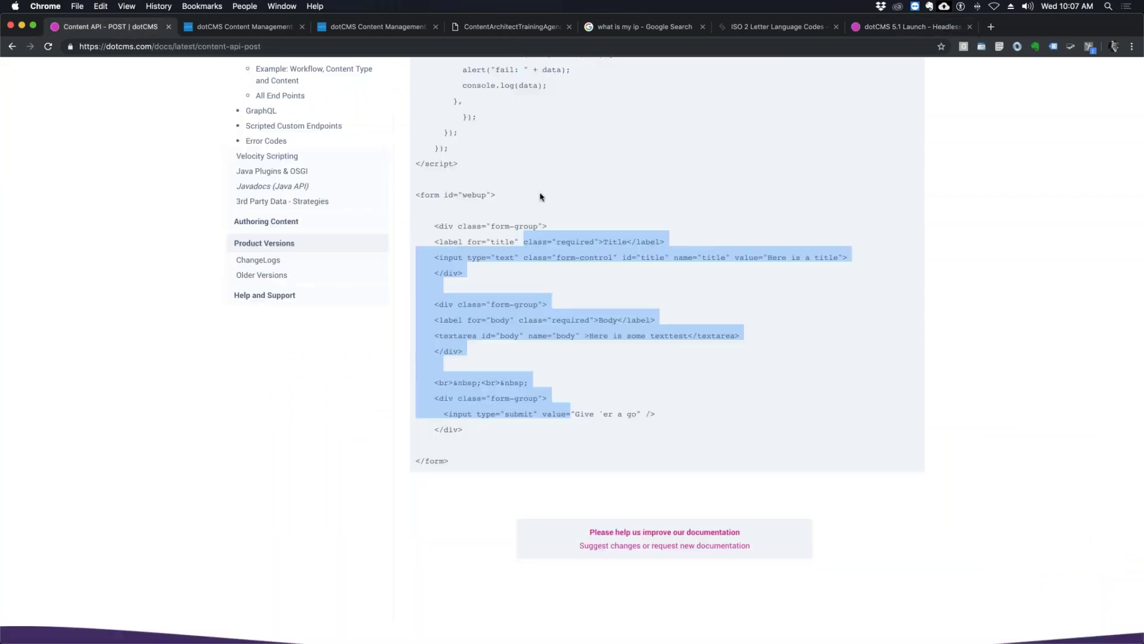
{"action": "scroll", "coordinate": [362, 251], "scroll_direction": "up", "scroll_amount": 10}
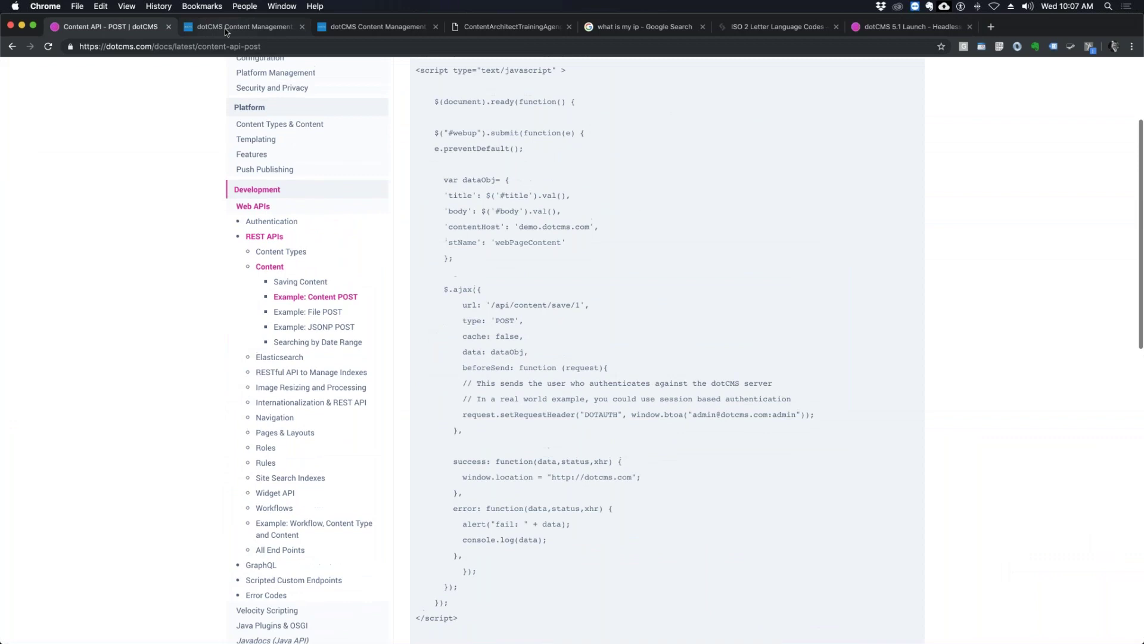
- Replace About Quest's placeholder body paragraphs with the copied dotCMS description, then lock and save
{"action": "left_click", "coordinate": [226, 28]}
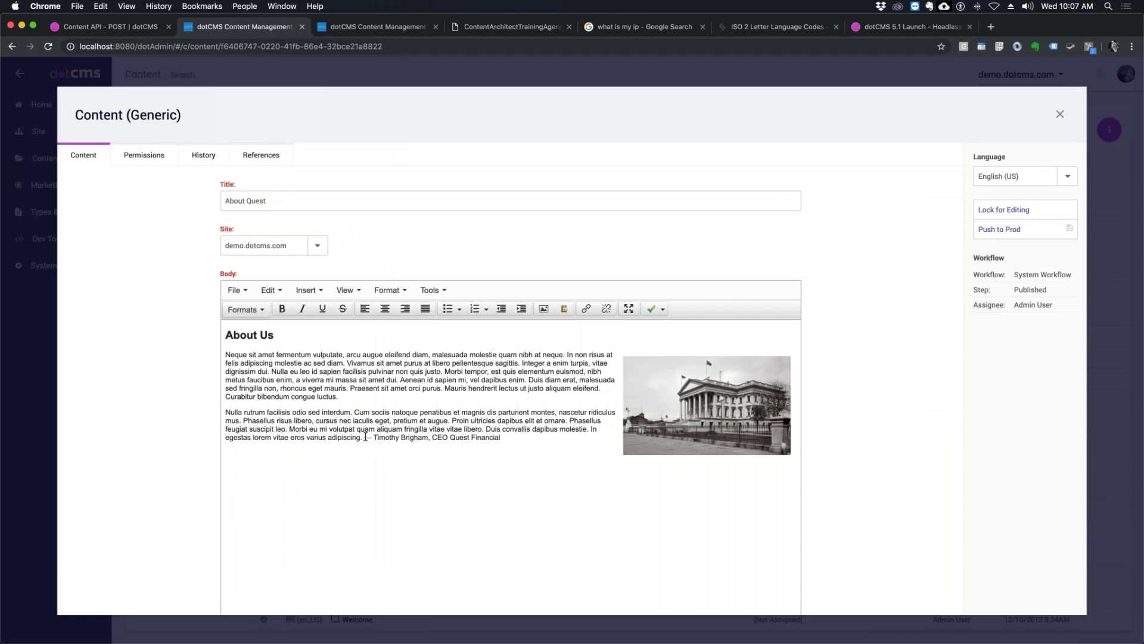
{"action": "left_click_drag", "start_coordinate": [362, 437], "coordinate": [225, 354]}
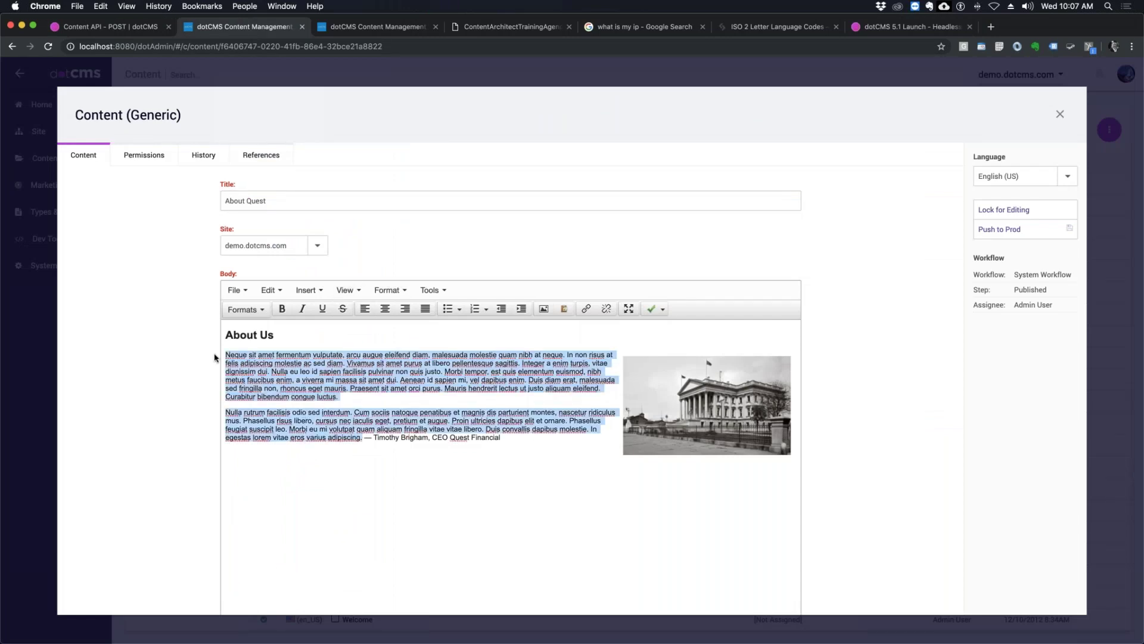
{"action": "key", "text": "super+v"}
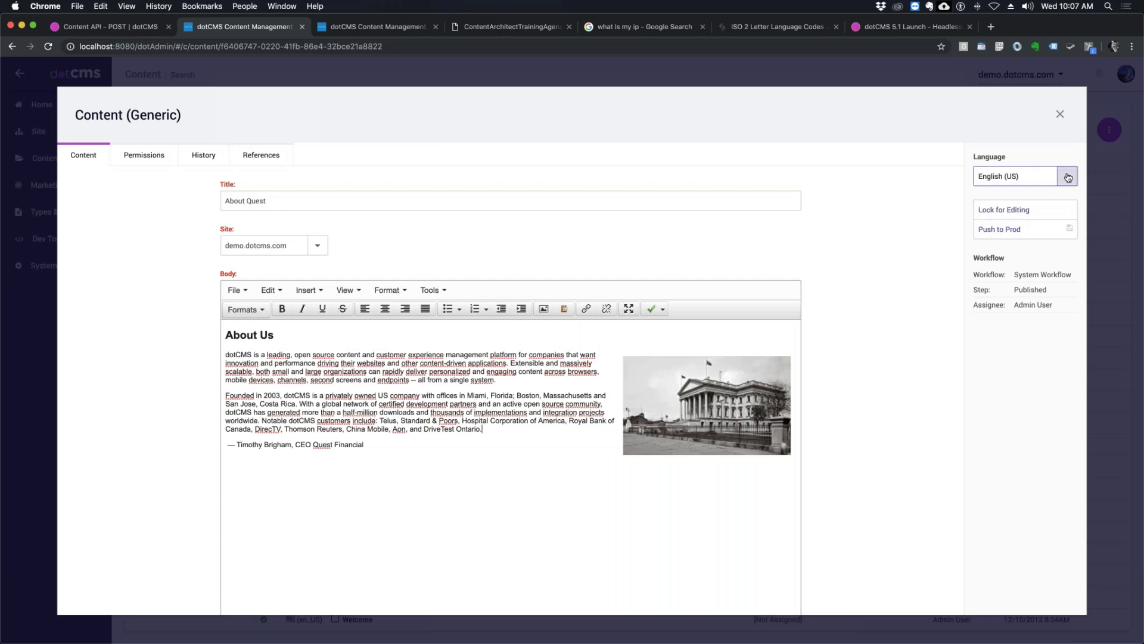
{"action": "left_click", "coordinate": [1013, 210]}
{"action": "left_click", "coordinate": [993, 250]}
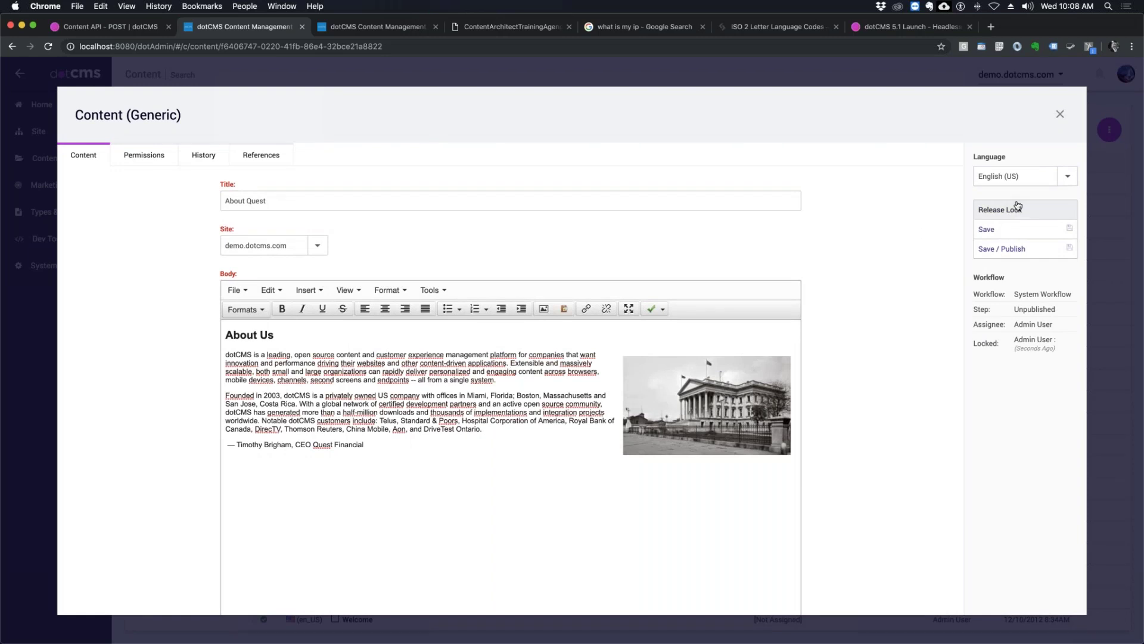
{"action": "left_click", "coordinate": [1060, 113]}
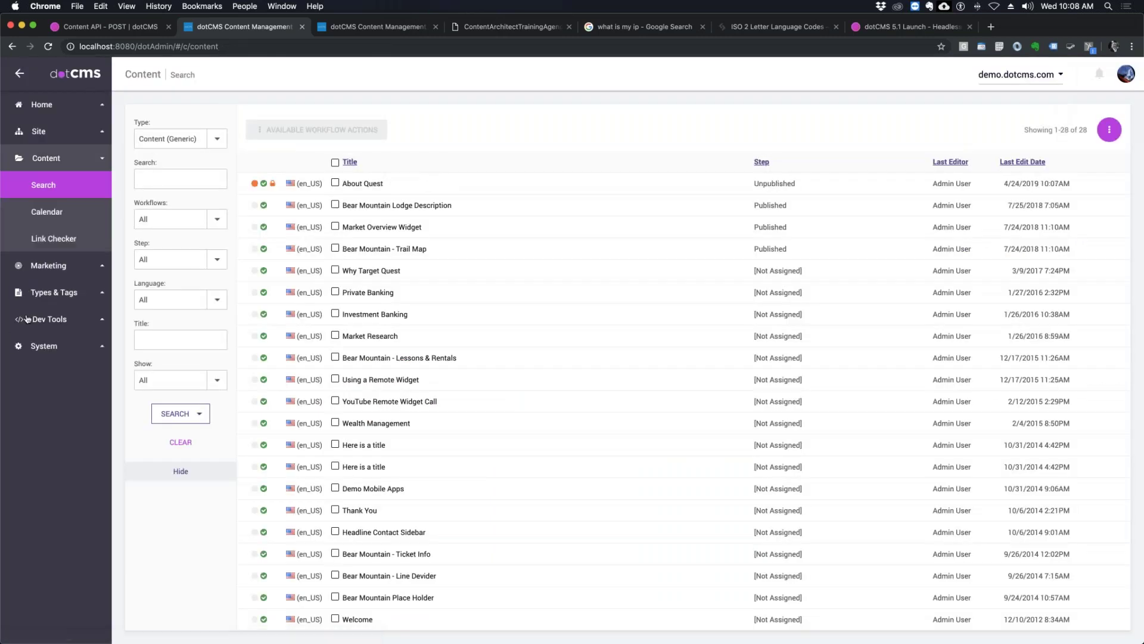
- Open the System Workflow's step board from Types & Tags > Workflows
{"action": "left_click", "coordinate": [52, 293]}
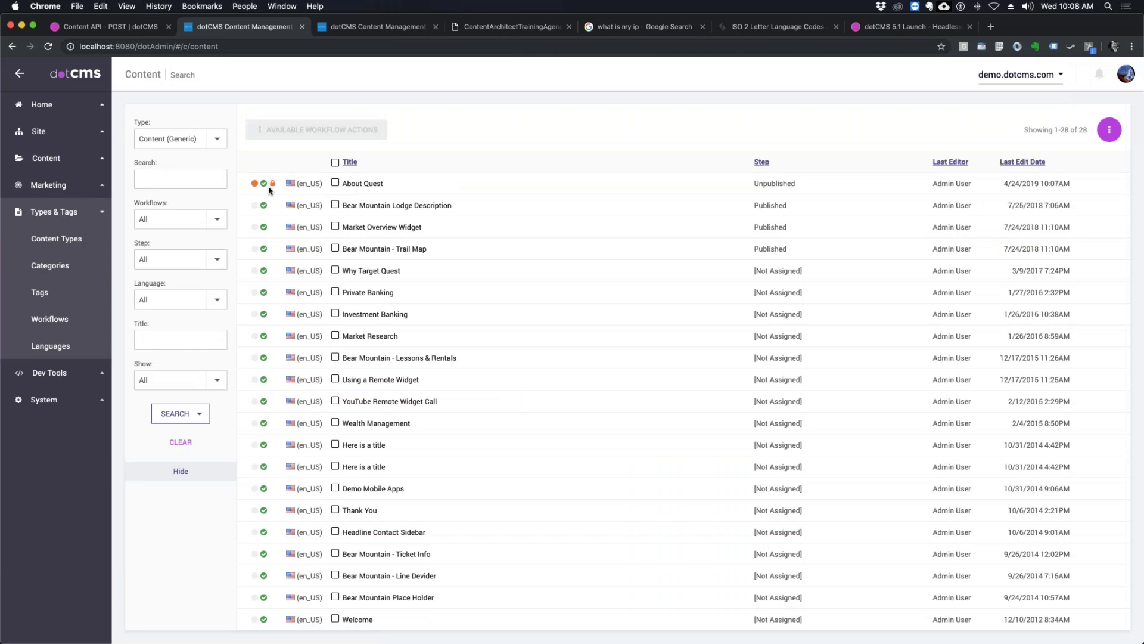
{"action": "left_click", "coordinate": [50, 320]}
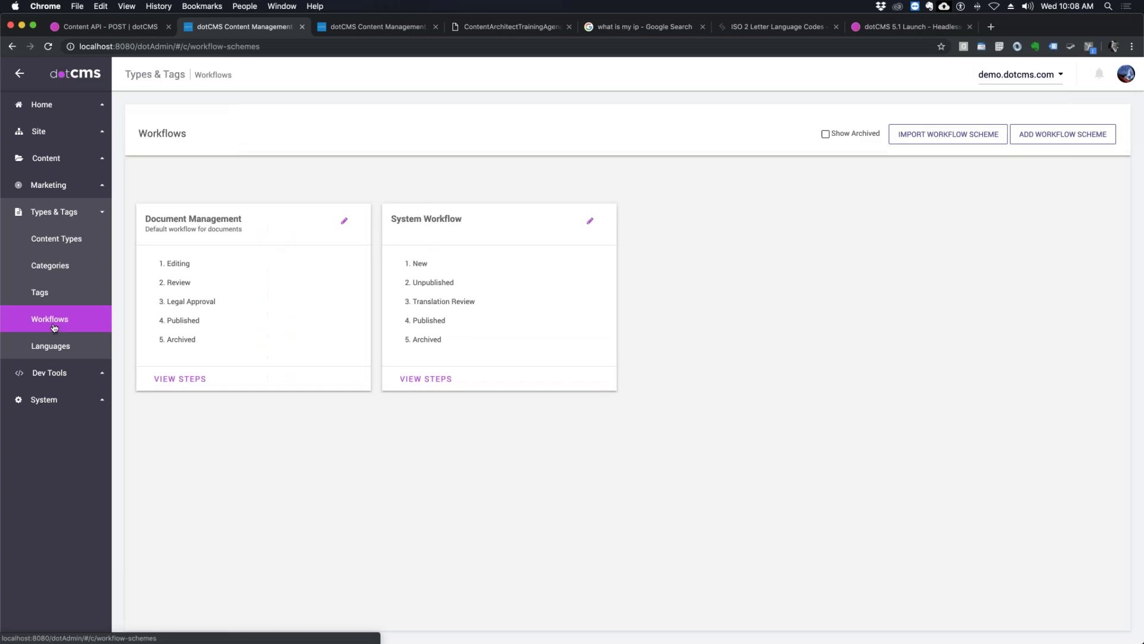
{"action": "left_click", "coordinate": [453, 286]}
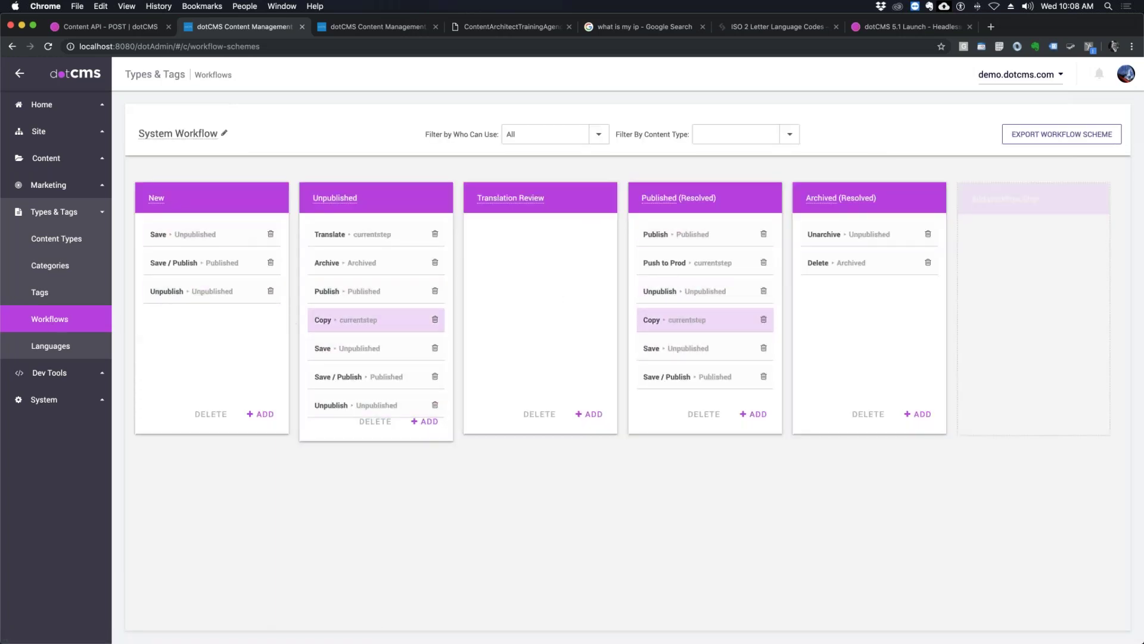
- Set the Unpublished step's Translate action to lead to Translation Review and save it
{"action": "left_click", "coordinate": [349, 236]}
{"action": "scroll", "coordinate": [283, 353], "scroll_direction": "down", "scroll_amount": 3}
{"action": "scroll", "coordinate": [283, 325], "scroll_direction": "up", "scroll_amount": 3}
{"action": "scroll", "coordinate": [284, 328], "scroll_direction": "down", "scroll_amount": 3}
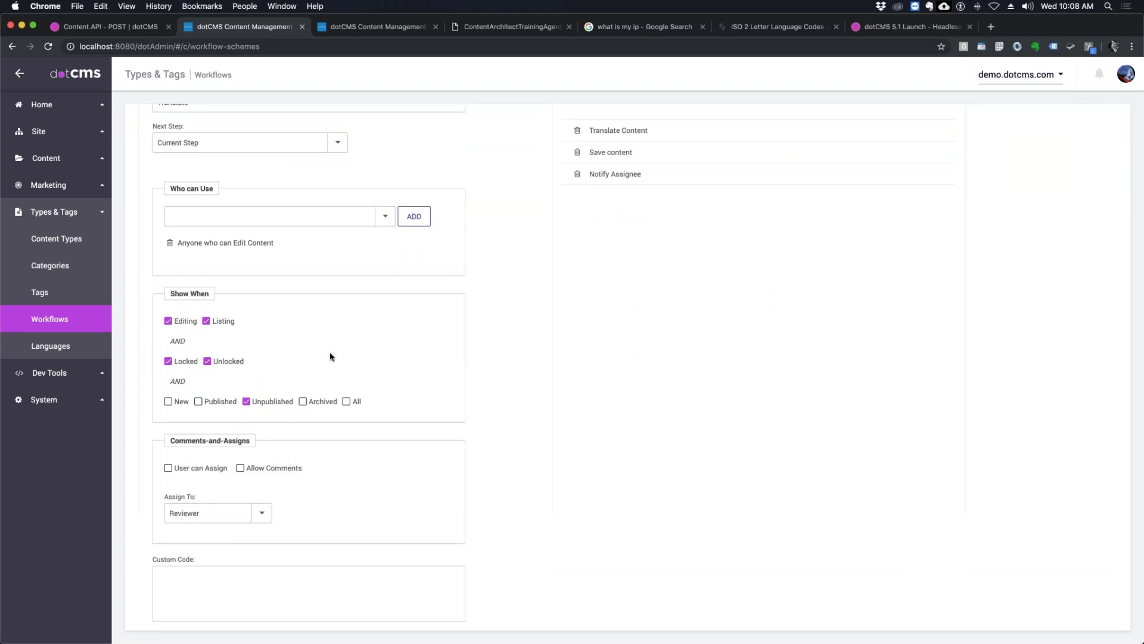
{"action": "scroll", "coordinate": [331, 357], "scroll_direction": "up", "scroll_amount": 3}
{"action": "left_click", "coordinate": [337, 243]}
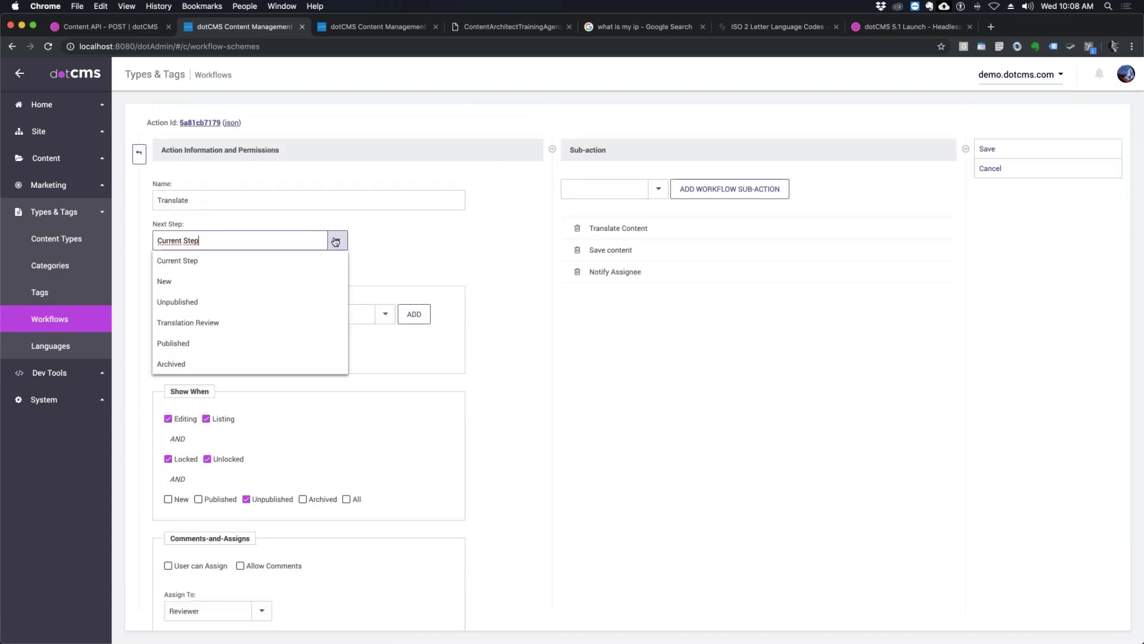
{"action": "left_click", "coordinate": [210, 325]}
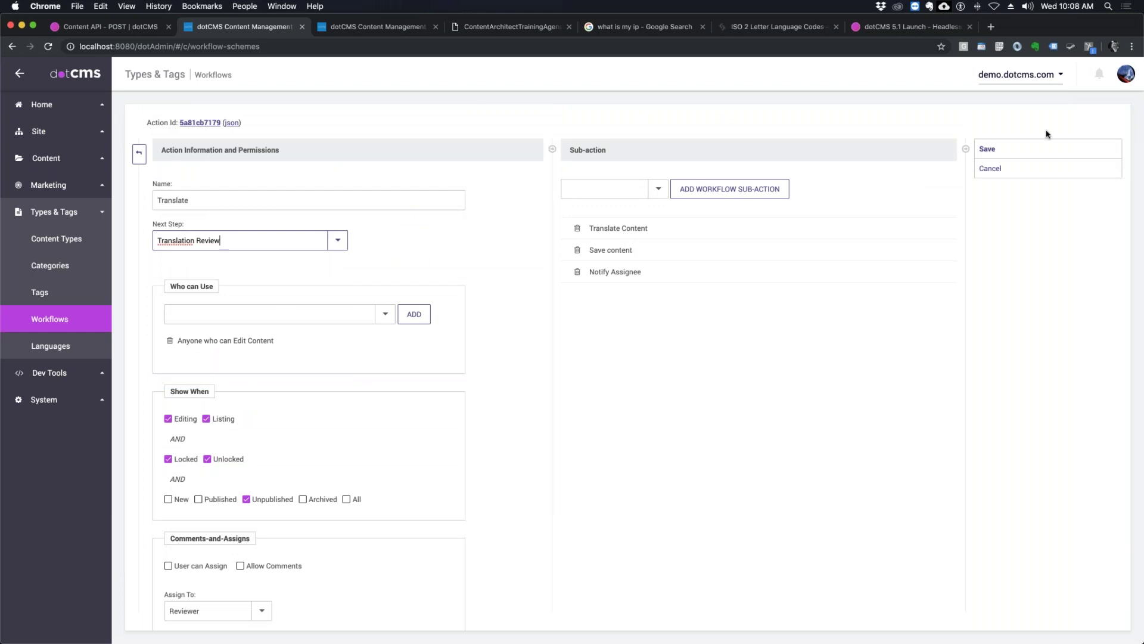
{"action": "left_click", "coordinate": [1011, 149]}
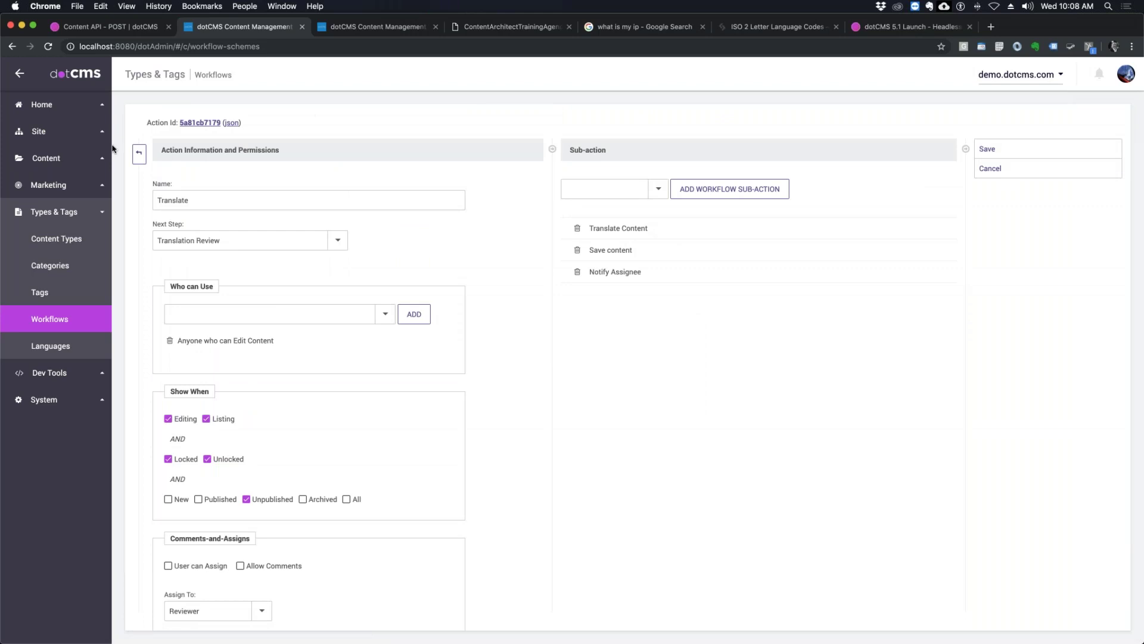
{"action": "left_click", "coordinate": [139, 153]}
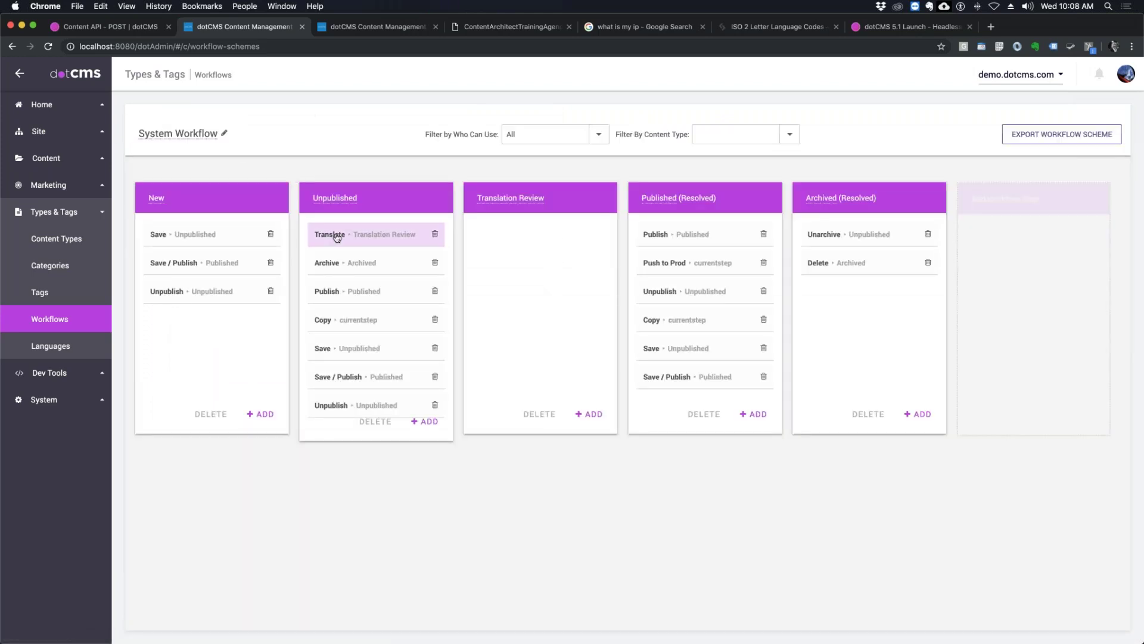
- Drag the Translate action card from Unpublished into the Published step
{"action": "left_click_drag", "start_coordinate": [337, 237], "coordinate": [671, 393]}
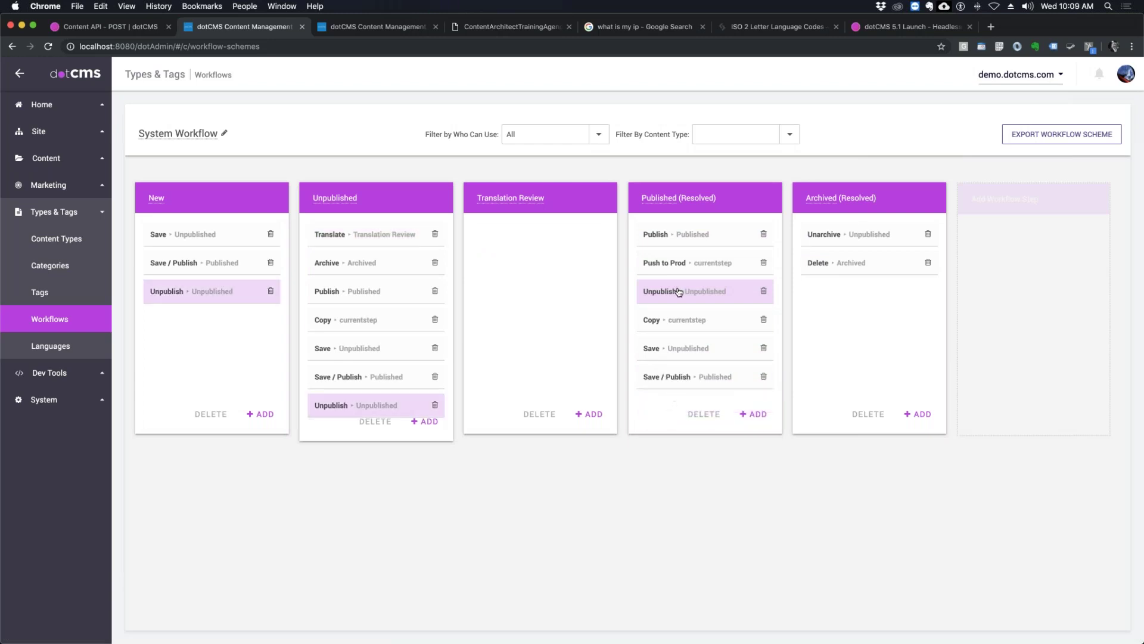
{"action": "left_click_drag", "start_coordinate": [369, 234], "coordinate": [686, 409]}
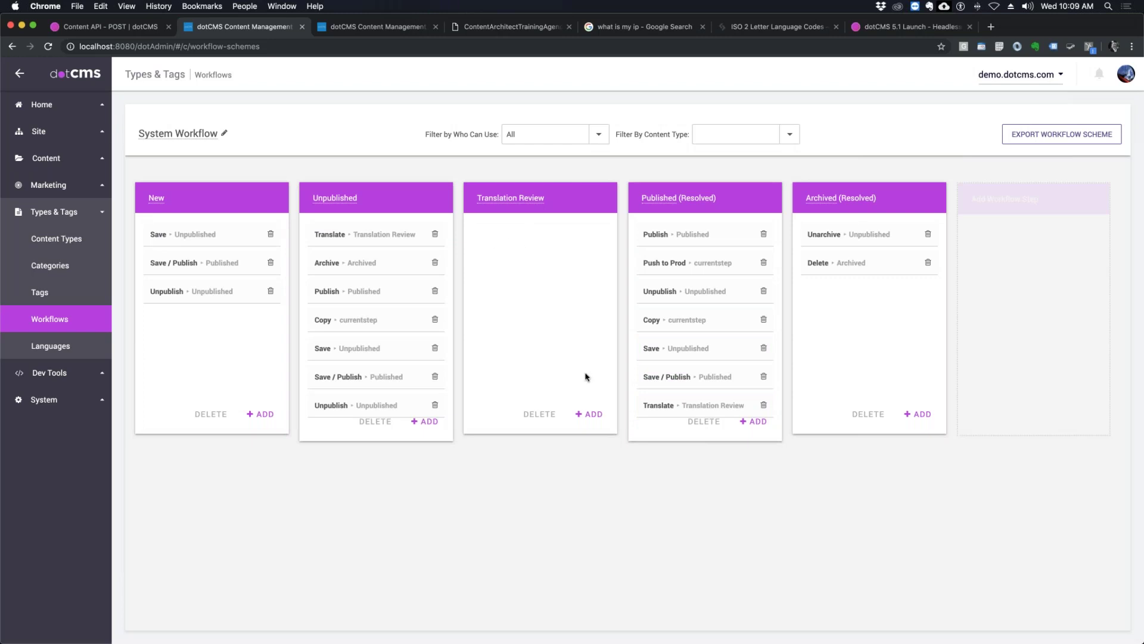
{"action": "left_click", "coordinate": [590, 414]}
- Drop the Publish action into the Translation Review step and inspect it
{"action": "left_click", "coordinate": [203, 184]}
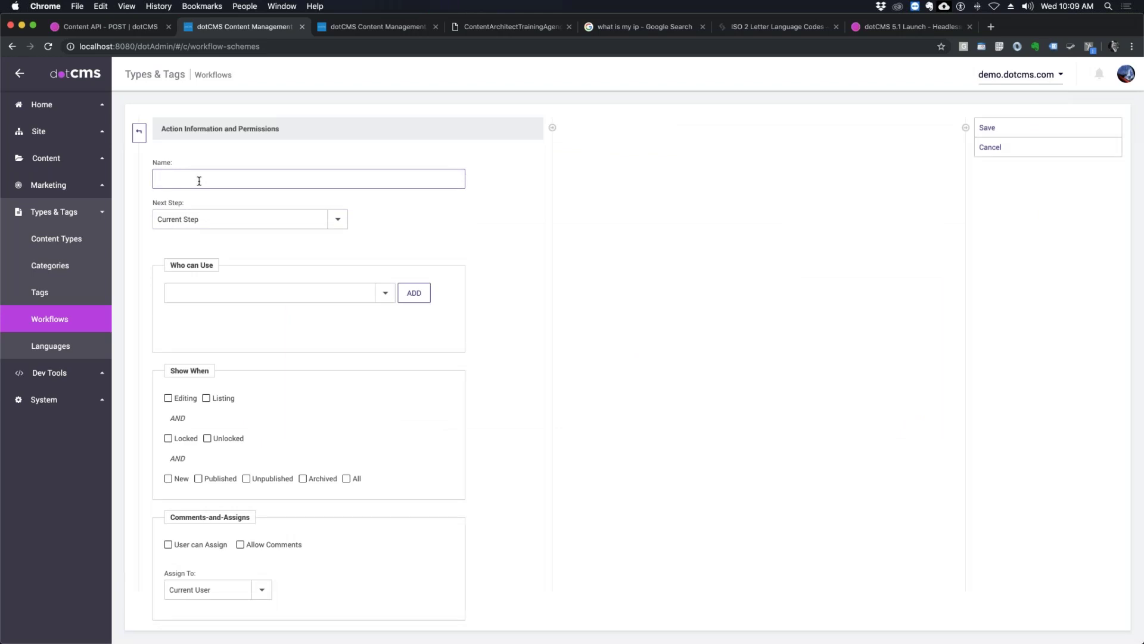
{"action": "left_click", "coordinate": [141, 137]}
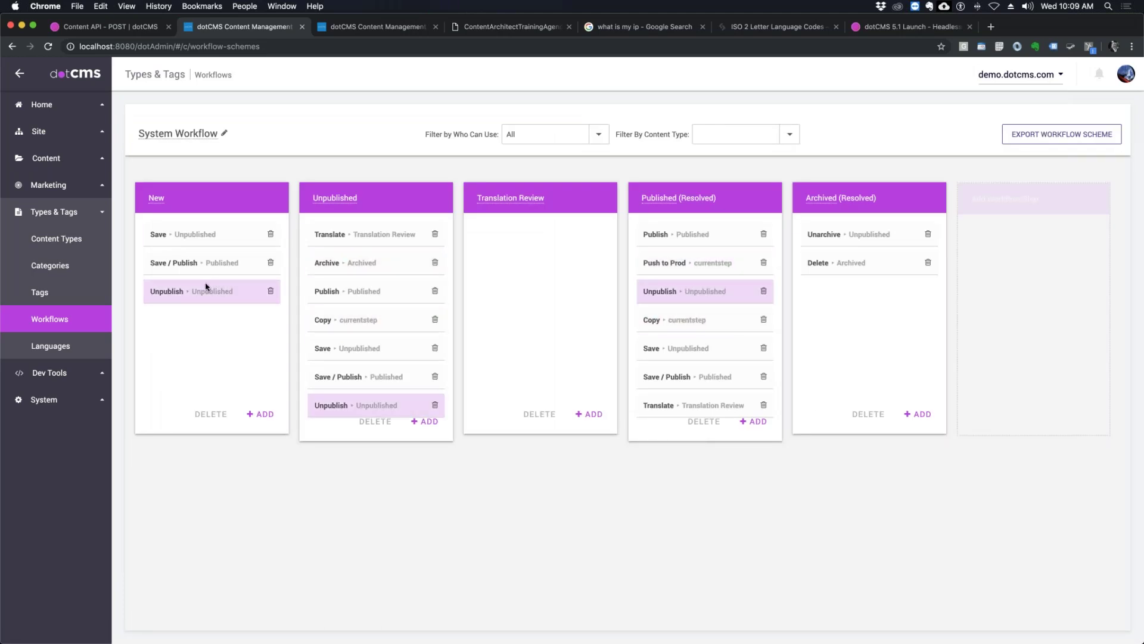
{"action": "left_click_drag", "start_coordinate": [374, 291], "coordinate": [540, 265]}
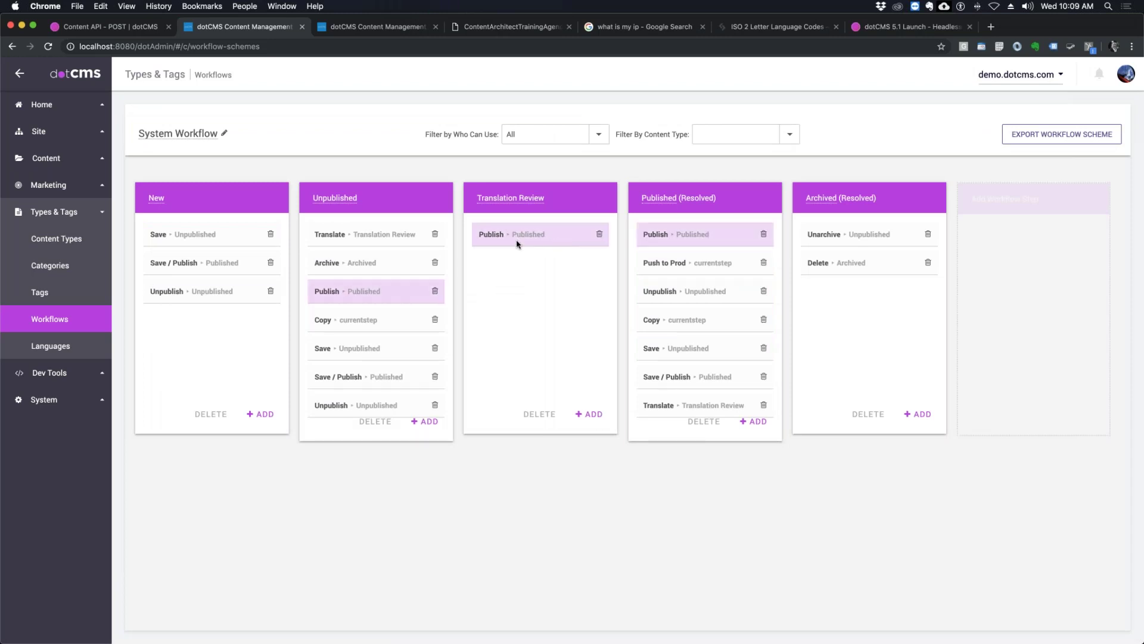
{"action": "left_click", "coordinate": [551, 240]}
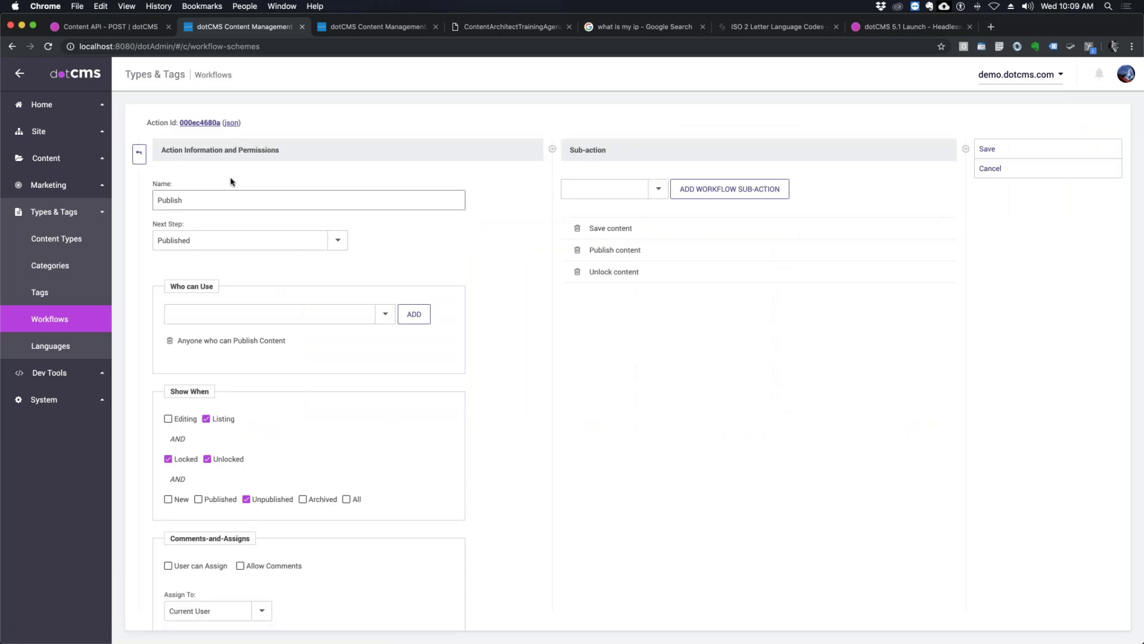
{"action": "left_click", "coordinate": [143, 154]}
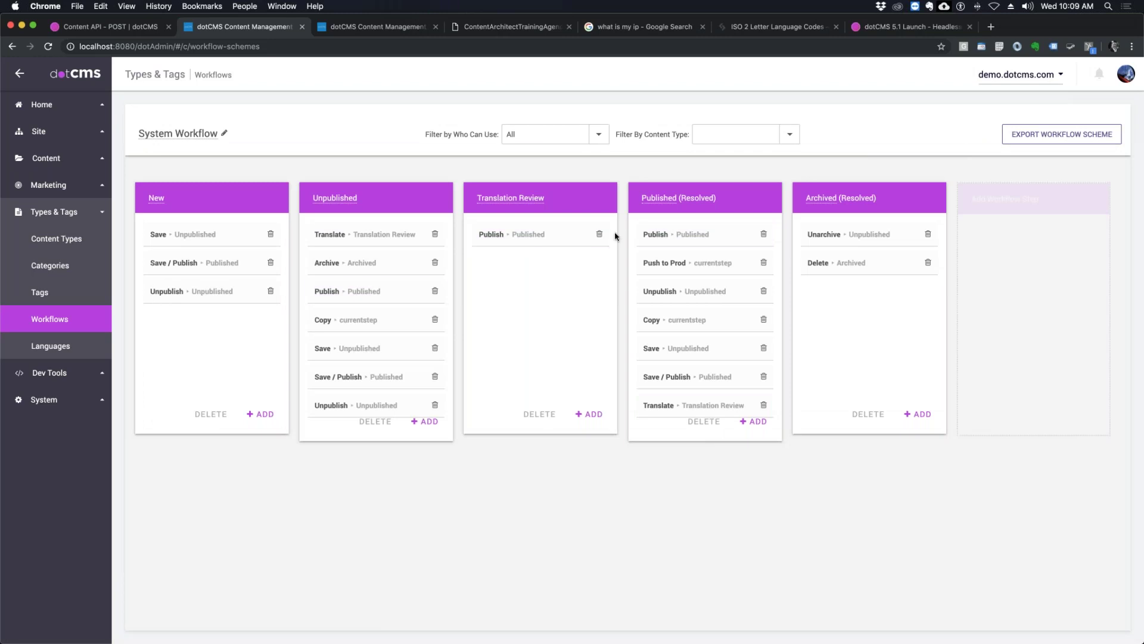
- Remove Publish from Translation Review and create a new action named Approve Translation
{"action": "left_click", "coordinate": [599, 235]}
{"action": "left_click", "coordinate": [589, 414]}
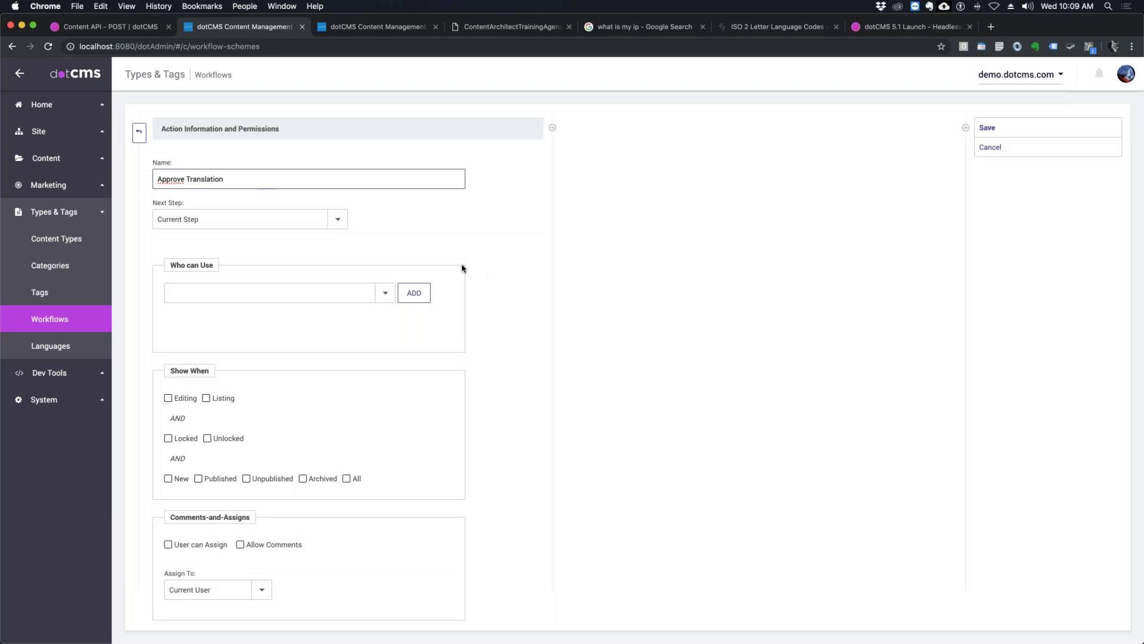
{"action": "key", "text": "Return"}
- Let Reviewers use Approve Translation in all states and add a Publish content sub-action
{"action": "left_click", "coordinate": [385, 314]}
{"action": "scroll", "coordinate": [220, 496], "scroll_direction": "down", "scroll_amount": 2}
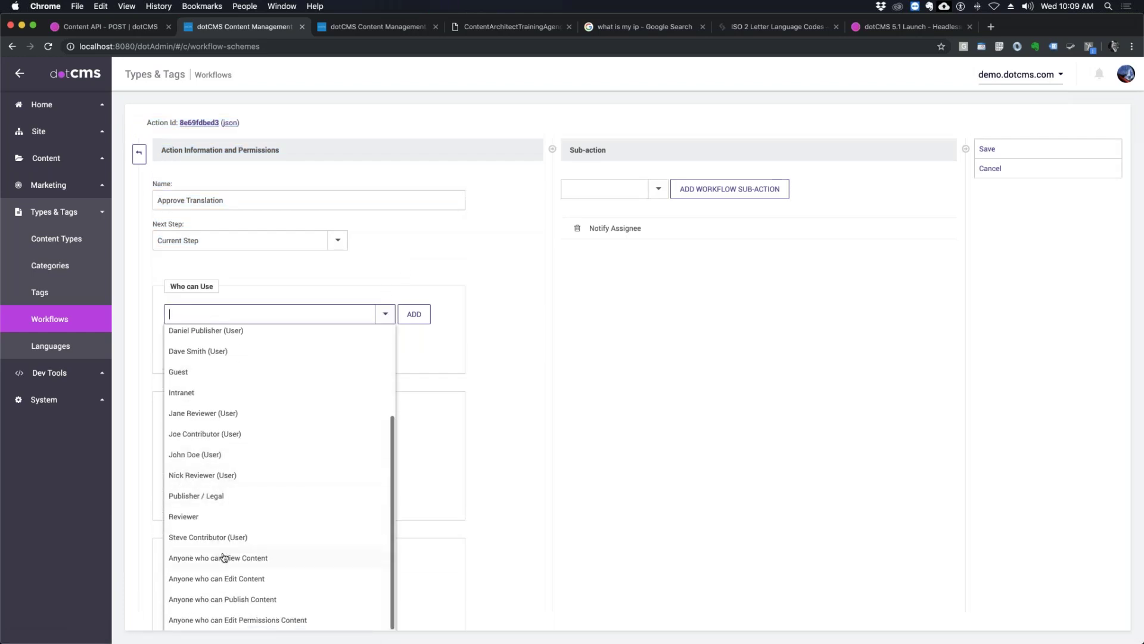
{"action": "left_click", "coordinate": [195, 516]}
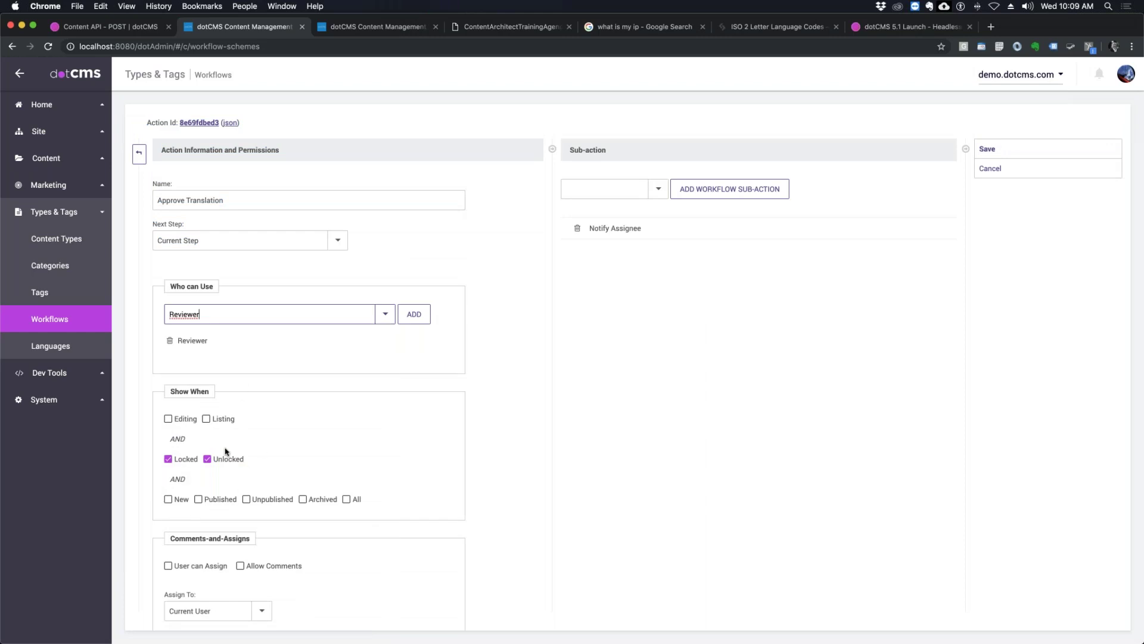
{"action": "left_click", "coordinate": [347, 501]}
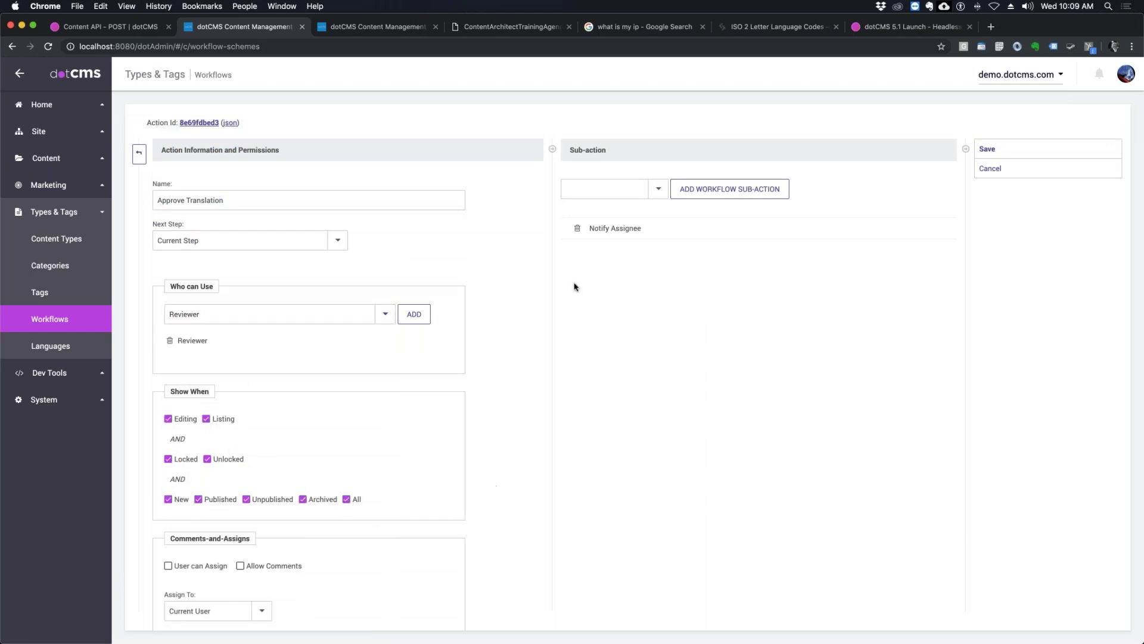
{"action": "left_click", "coordinate": [658, 189]}
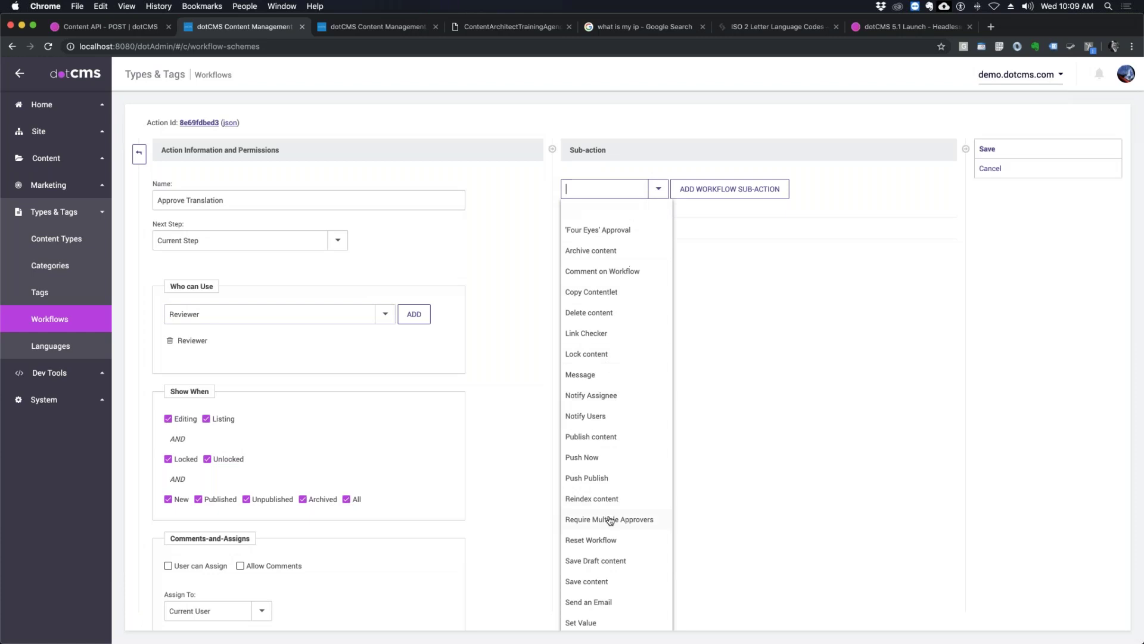
{"action": "left_click", "coordinate": [590, 441]}
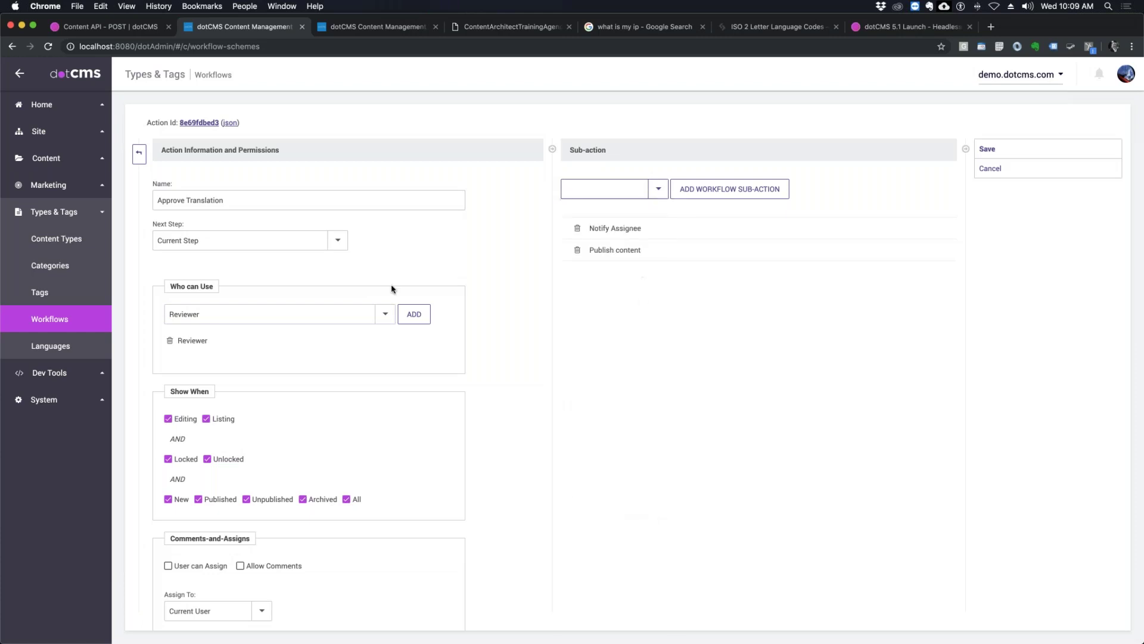
- Set Approve Translation's next step to Published, delete Notify Assignee, and save
{"action": "left_click", "coordinate": [385, 315]}
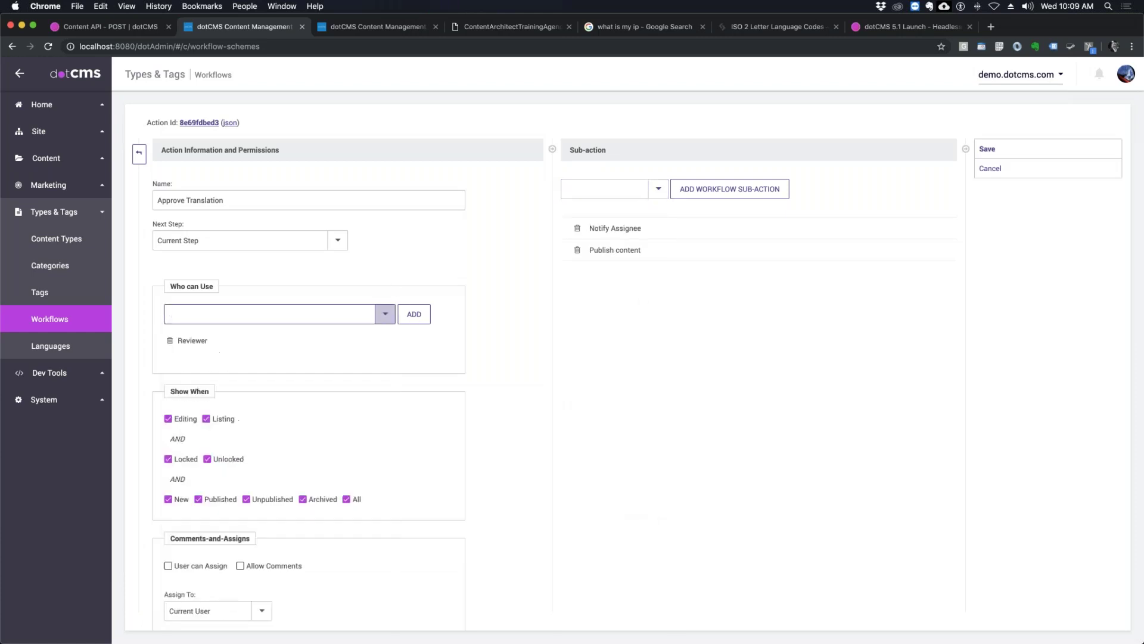
{"action": "left_click", "coordinate": [312, 241]}
{"action": "left_click", "coordinate": [190, 345]}
{"action": "left_click", "coordinate": [516, 216]}
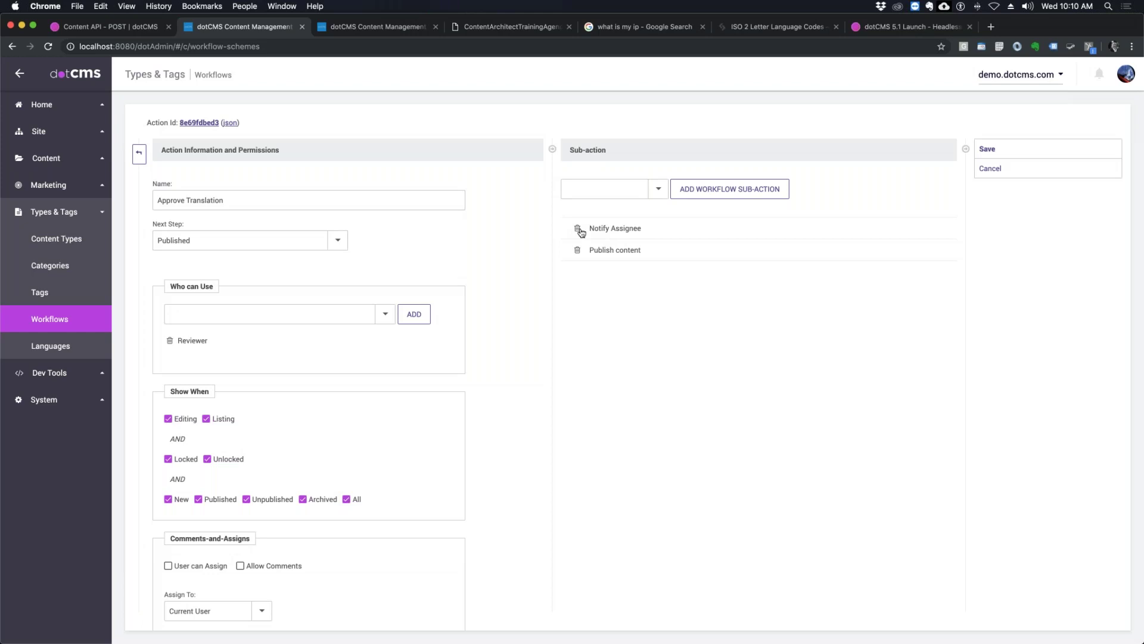
{"action": "left_click", "coordinate": [578, 231]}
{"action": "left_click", "coordinate": [667, 121]}
{"action": "left_click", "coordinate": [1015, 153]}
{"action": "scroll", "coordinate": [585, 367], "scroll_direction": "down", "scroll_amount": 2}
{"action": "scroll", "coordinate": [587, 368], "scroll_direction": "up", "scroll_amount": 2}
{"action": "left_click", "coordinate": [140, 154]}
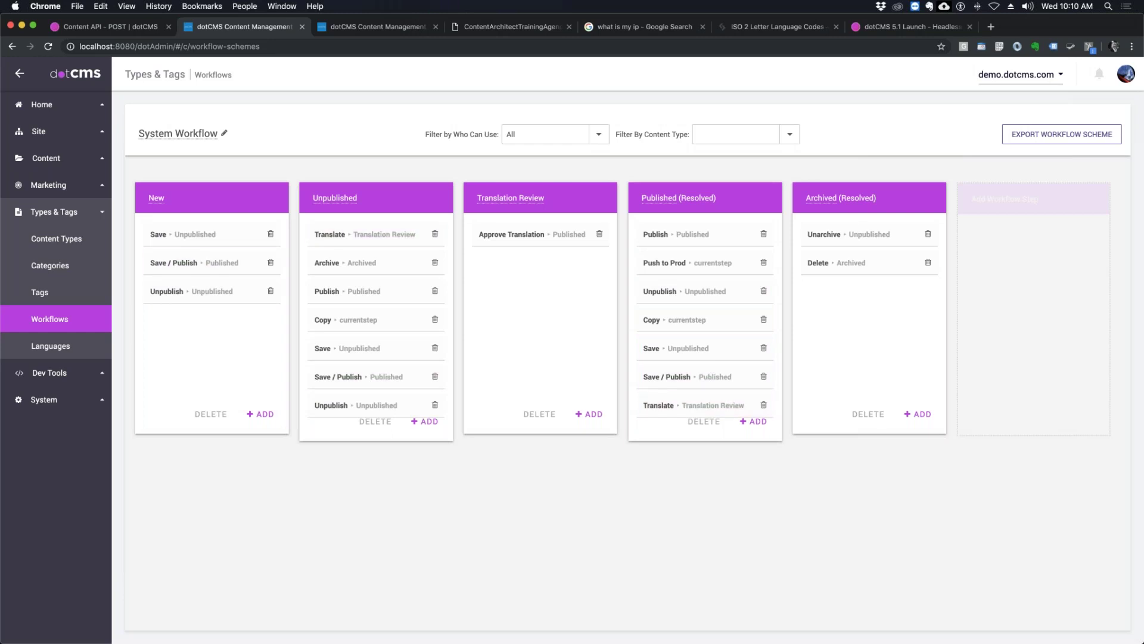
- Reopen About Quest from content search, save and publish it, then close the editor
{"action": "left_click", "coordinate": [52, 156]}
{"action": "left_click", "coordinate": [39, 186]}
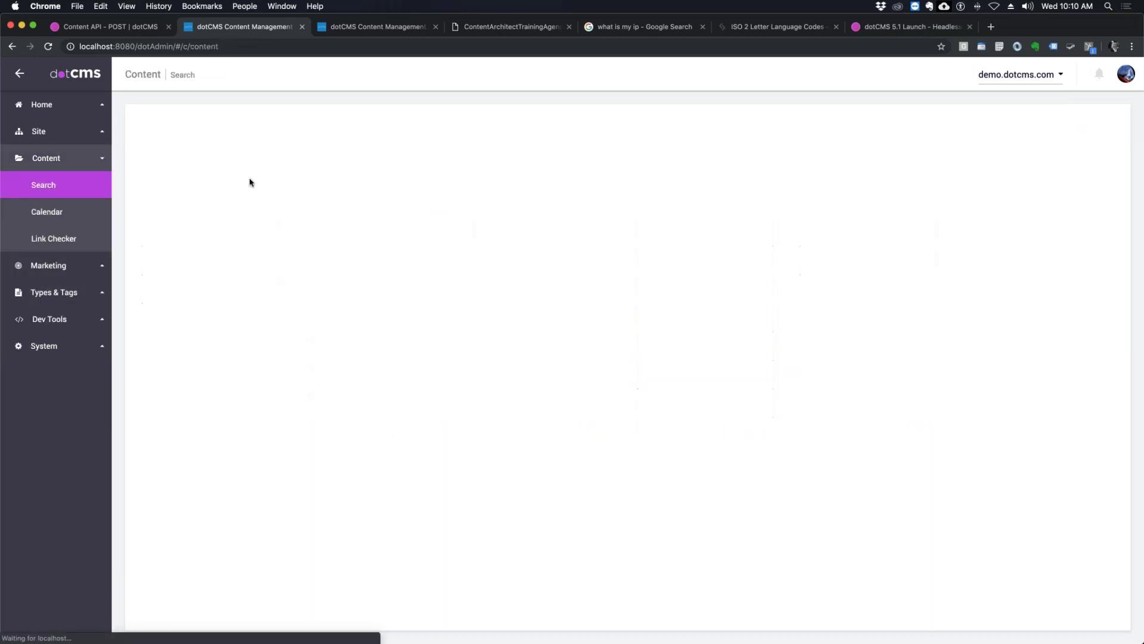
{"action": "left_click", "coordinate": [363, 183]}
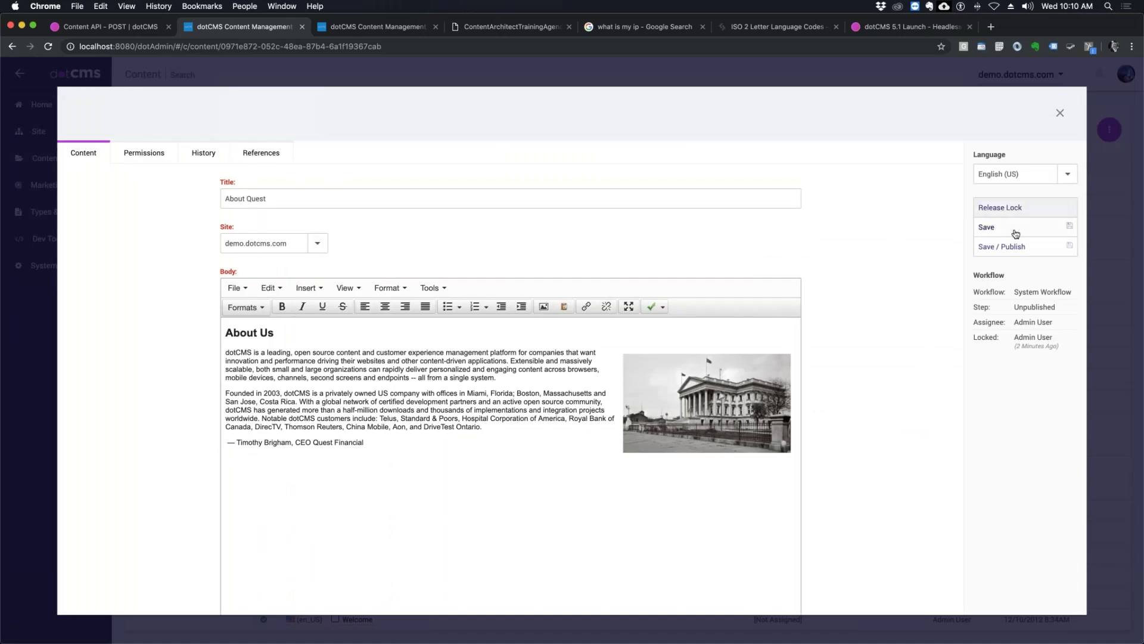
{"action": "left_click", "coordinate": [1006, 250]}
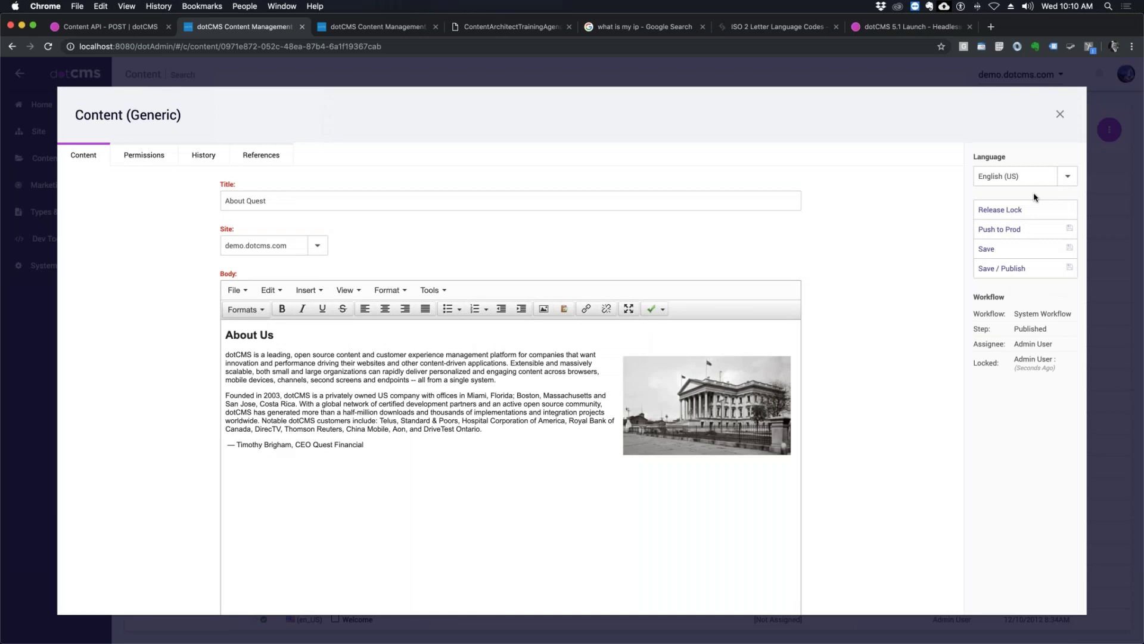
{"action": "left_click", "coordinate": [1060, 114]}
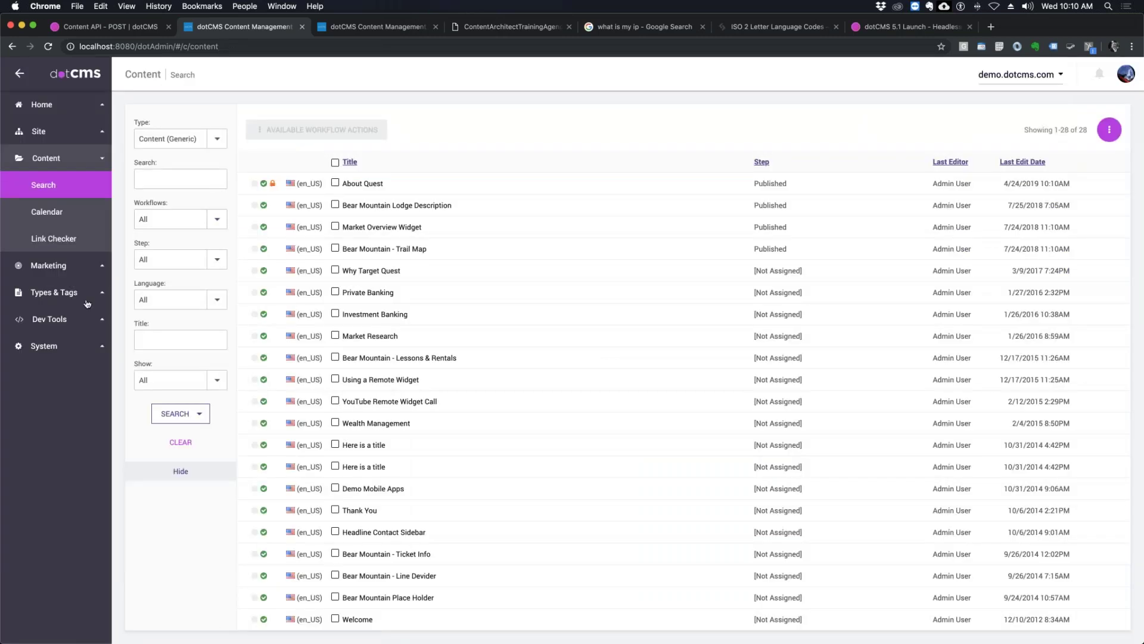
- Go to Types & Tags > Workflows and open the System Workflow board
{"action": "left_click", "coordinate": [53, 293]}
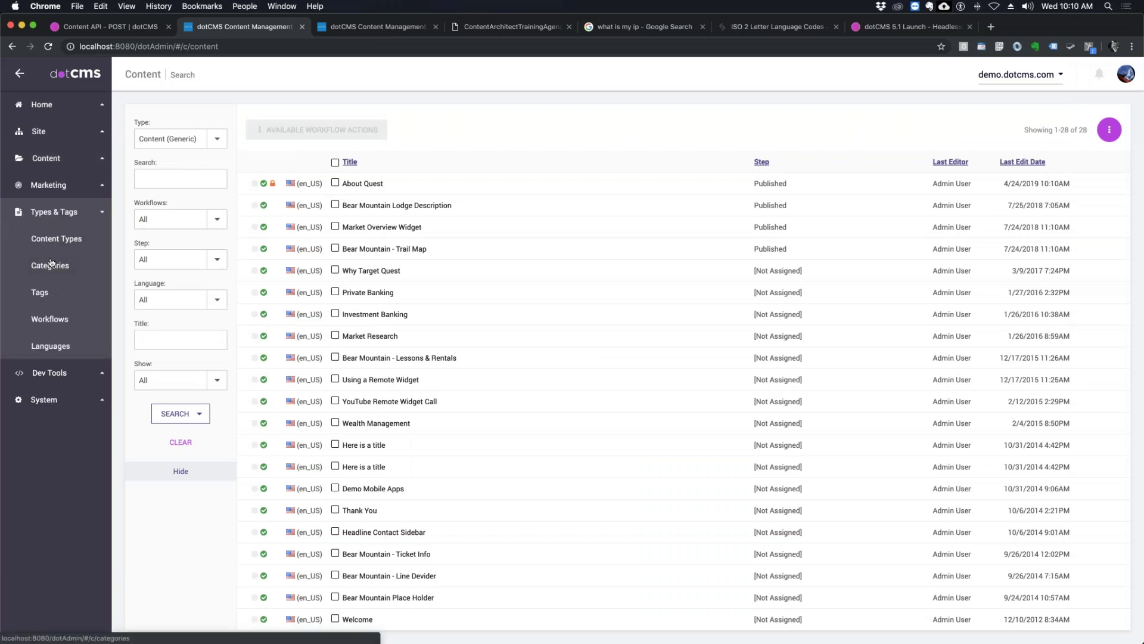
{"action": "left_click", "coordinate": [53, 240]}
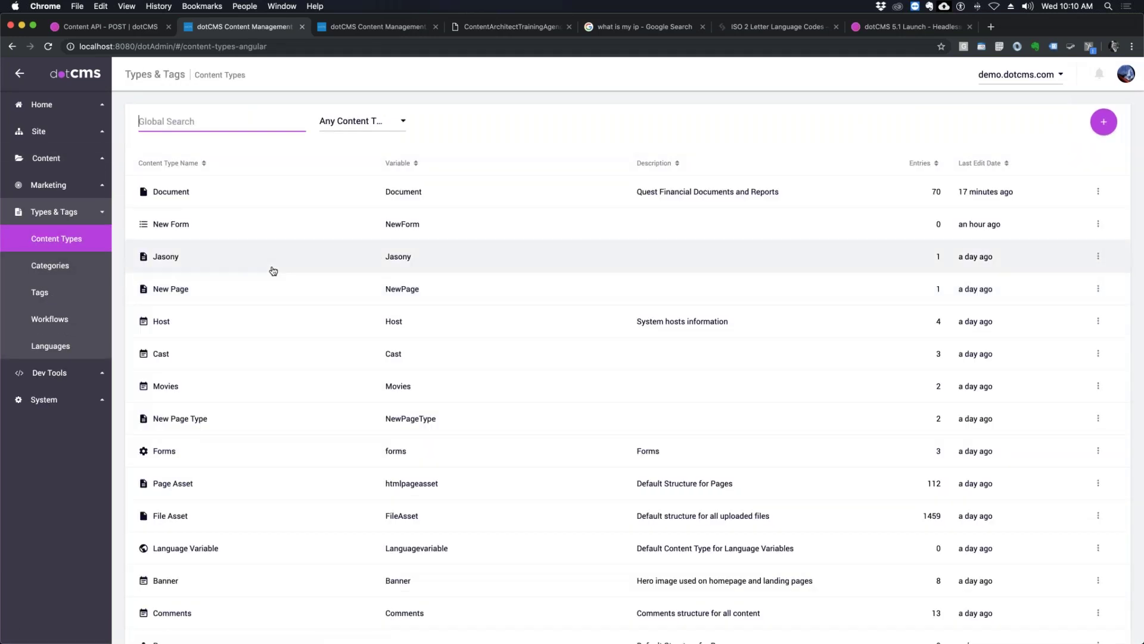
{"action": "left_click", "coordinate": [47, 318]}
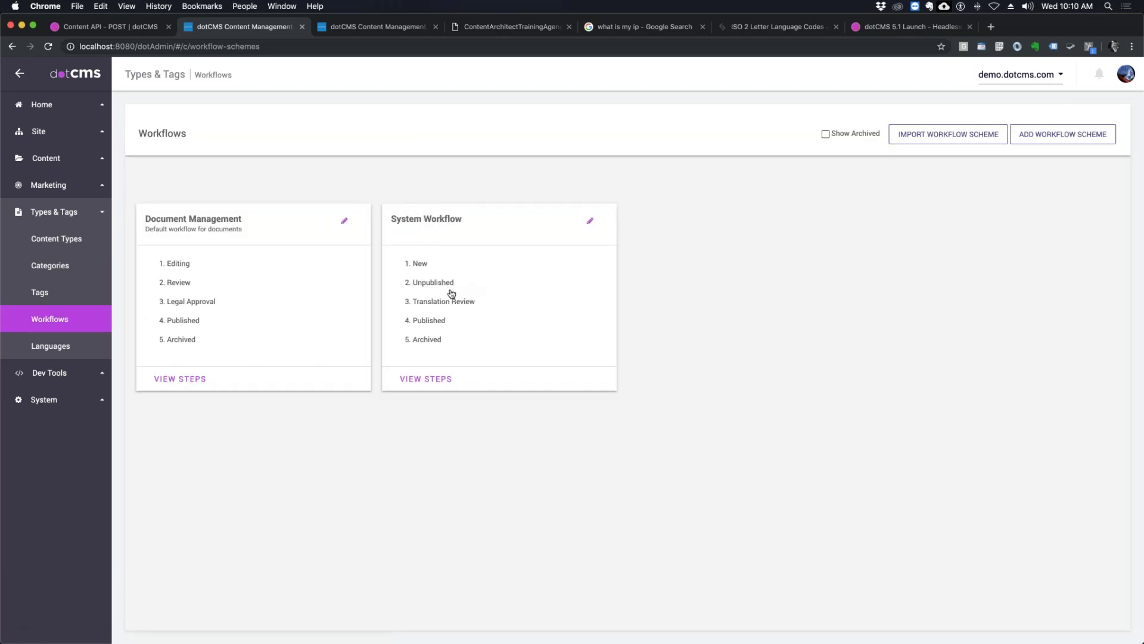
{"action": "left_click", "coordinate": [460, 292]}
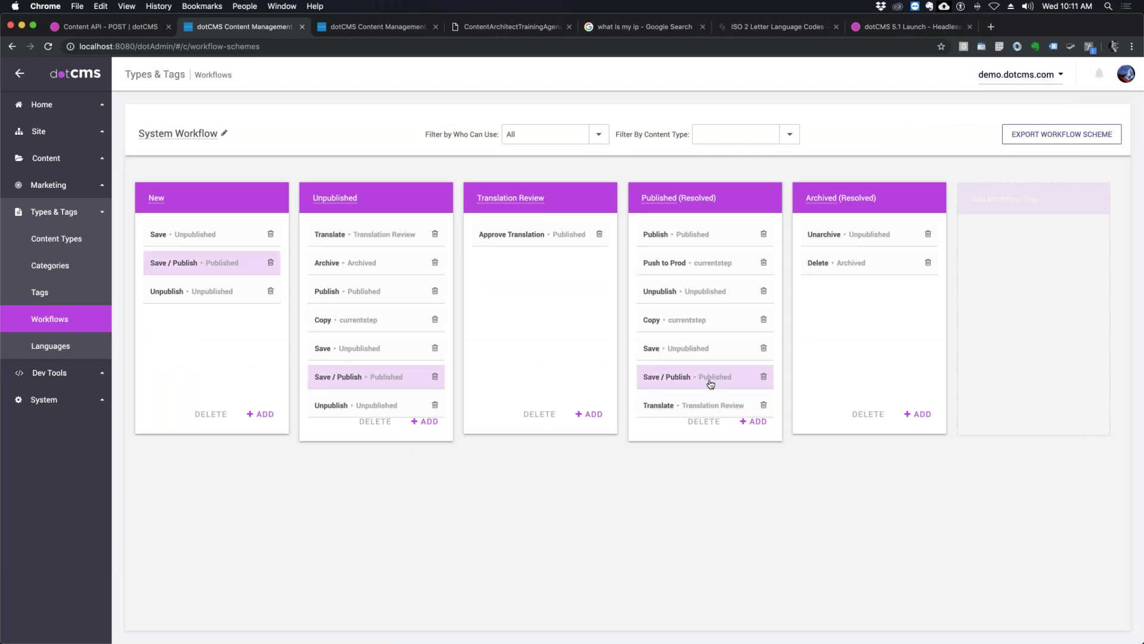
- Let Admin User use the Translate action in all statuses, save, and return to the board
{"action": "left_click", "coordinate": [705, 407]}
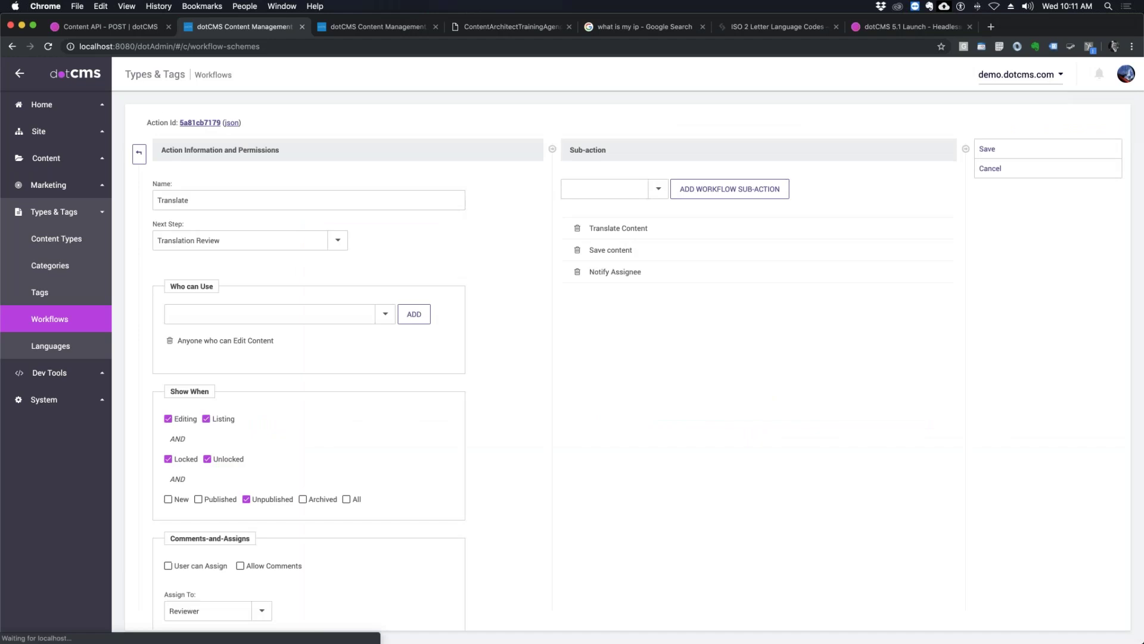
{"action": "left_click", "coordinate": [385, 314]}
{"action": "left_click", "coordinate": [202, 337]}
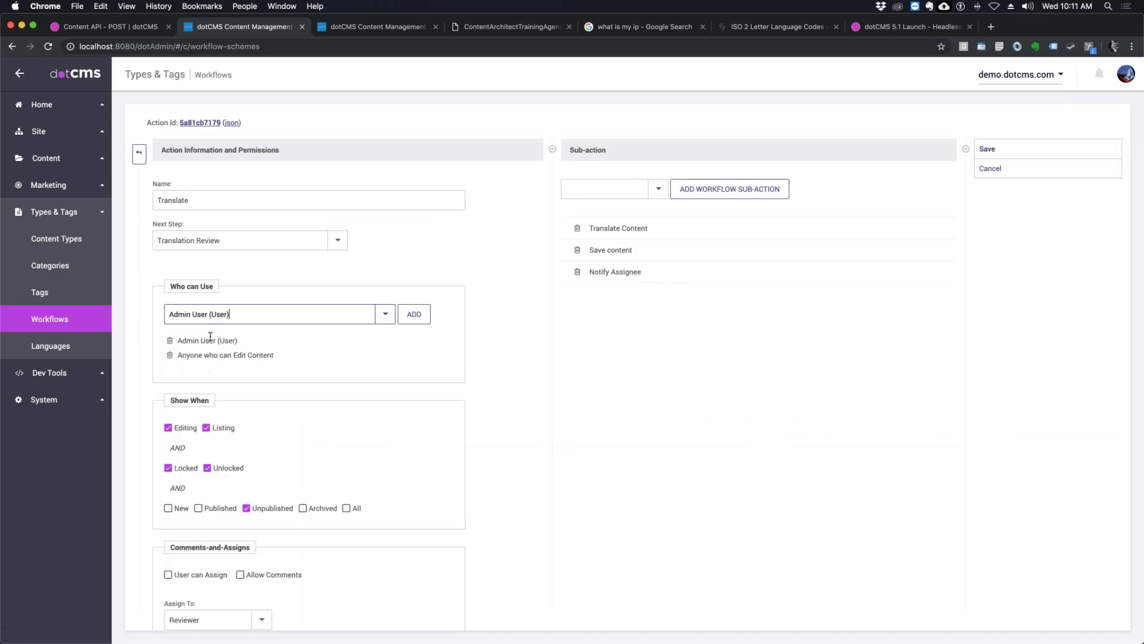
{"action": "left_click", "coordinate": [414, 314]}
{"action": "scroll", "coordinate": [327, 489], "scroll_direction": "down", "scroll_amount": 2}
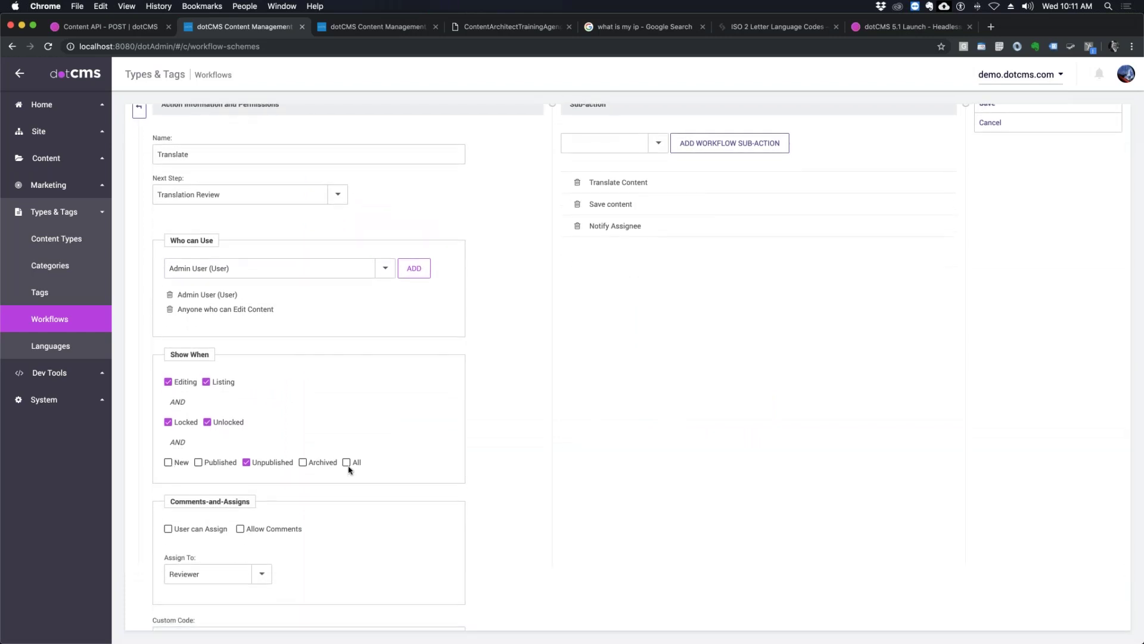
{"action": "left_click", "coordinate": [346, 462]}
{"action": "scroll", "coordinate": [1016, 215], "scroll_direction": "up", "scroll_amount": 2}
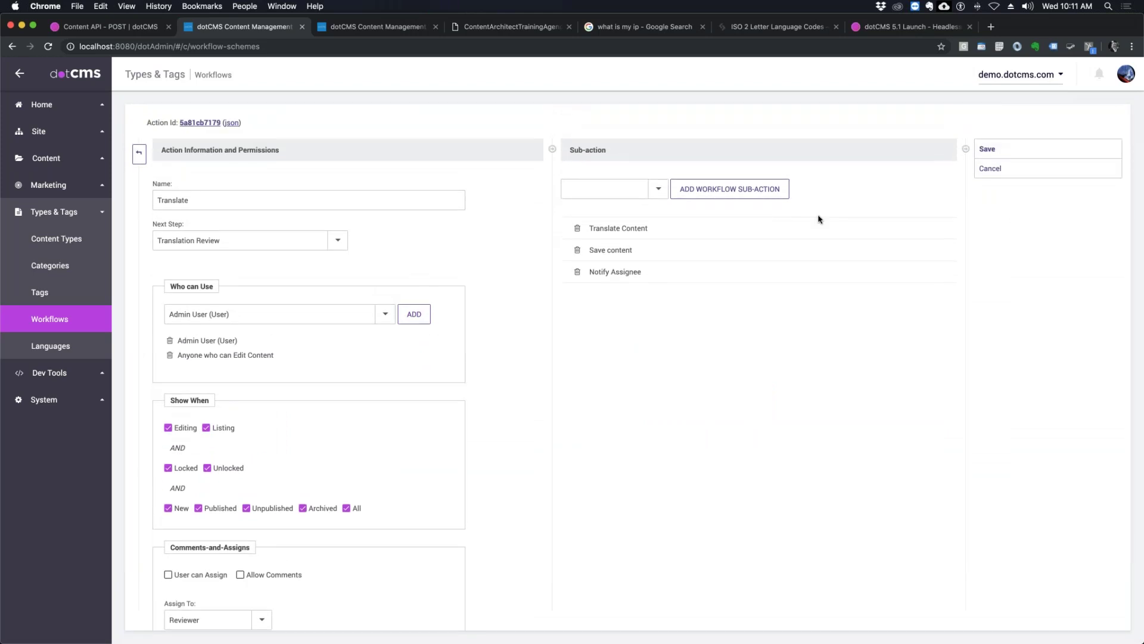
{"action": "left_click", "coordinate": [1011, 150]}
{"action": "scroll", "coordinate": [516, 215], "scroll_direction": "down", "scroll_amount": 4}
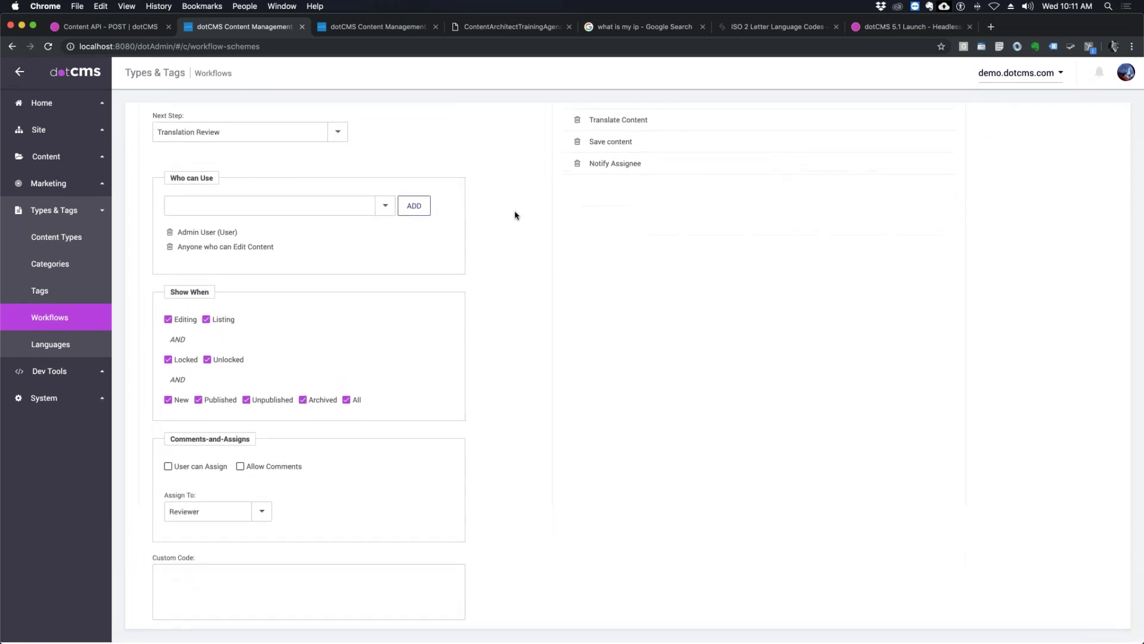
{"action": "scroll", "coordinate": [516, 214], "scroll_direction": "up", "scroll_amount": 4}
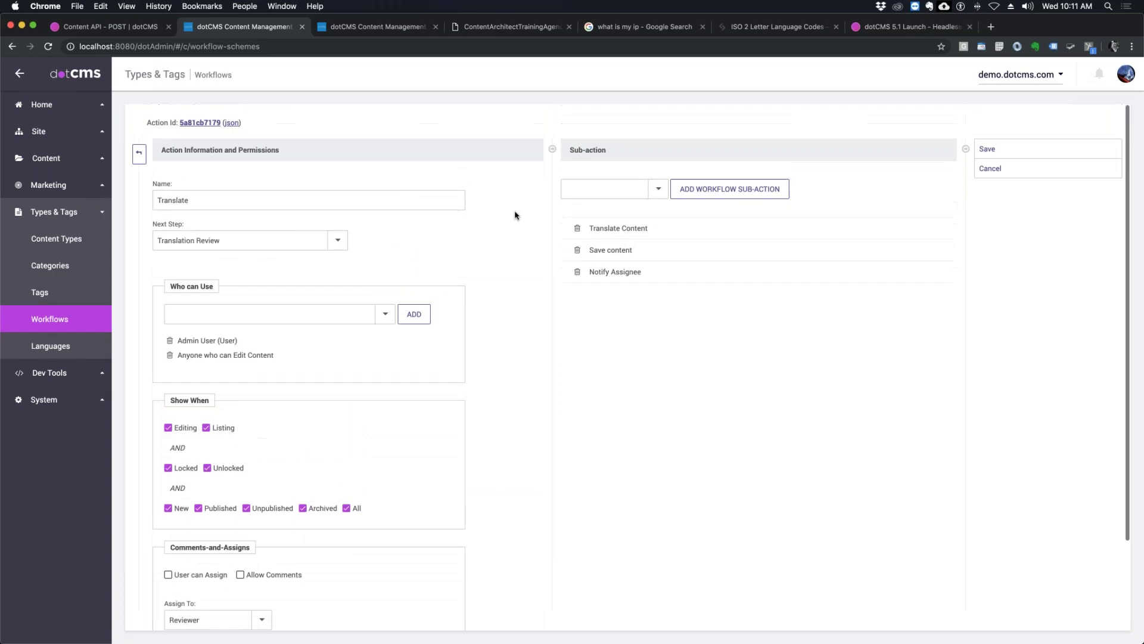
{"action": "left_click", "coordinate": [140, 154]}
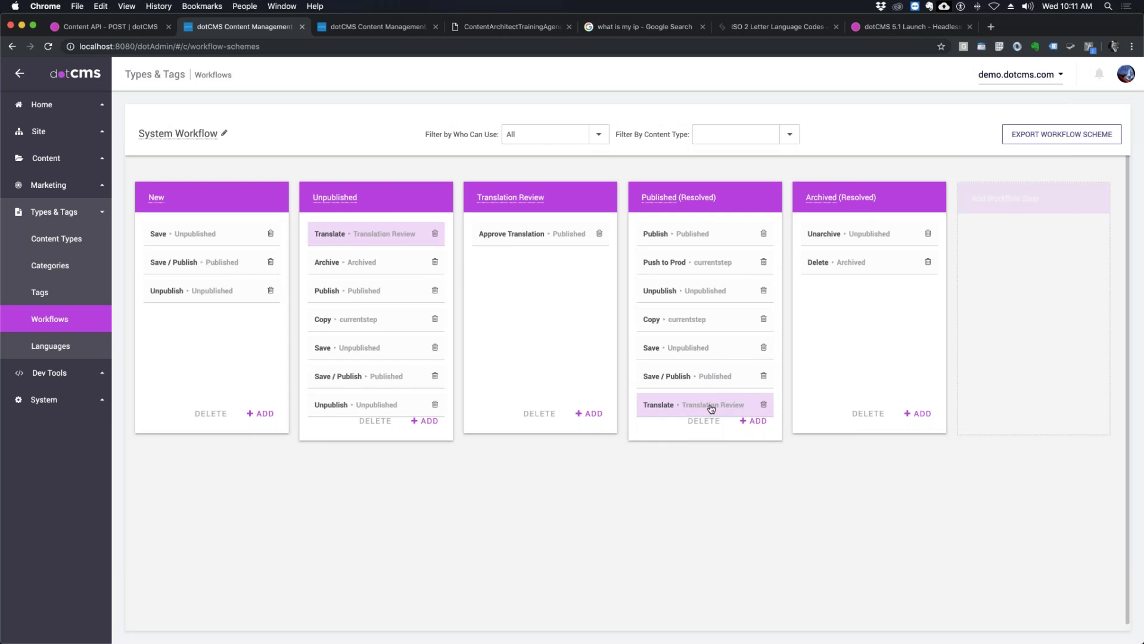
- Move Translate to the end of Unpublished and add a Translate action to the New step
{"action": "left_click_drag", "start_coordinate": [707, 408], "coordinate": [347, 368]}
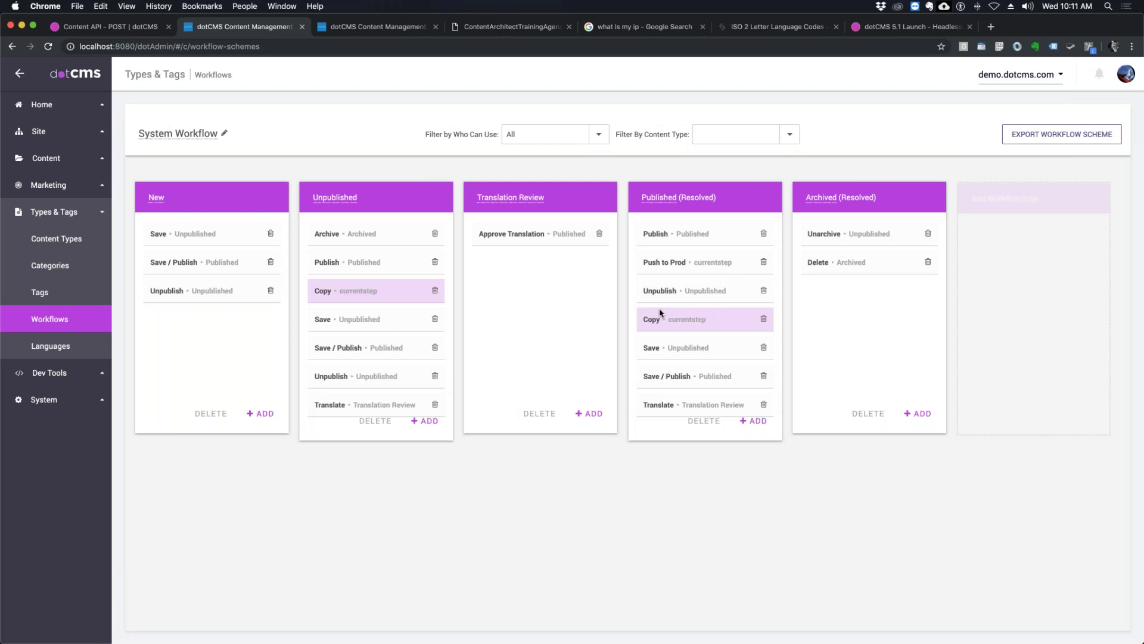
{"action": "left_click_drag", "start_coordinate": [327, 400], "coordinate": [179, 316]}
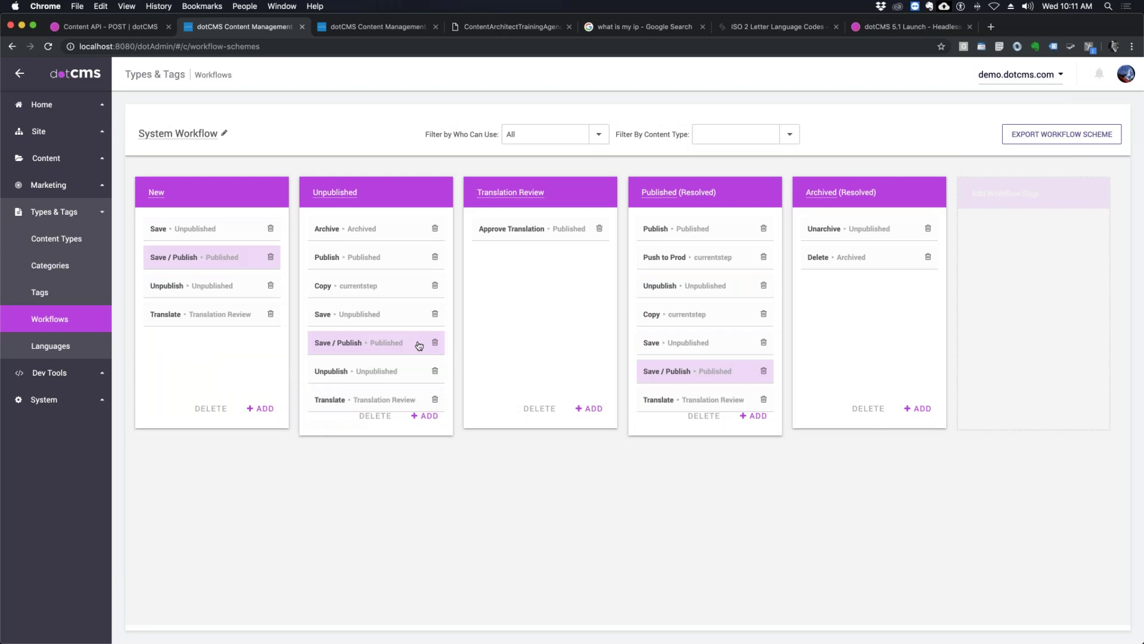
{"action": "left_click", "coordinate": [67, 216]}
{"action": "left_click", "coordinate": [45, 156]}
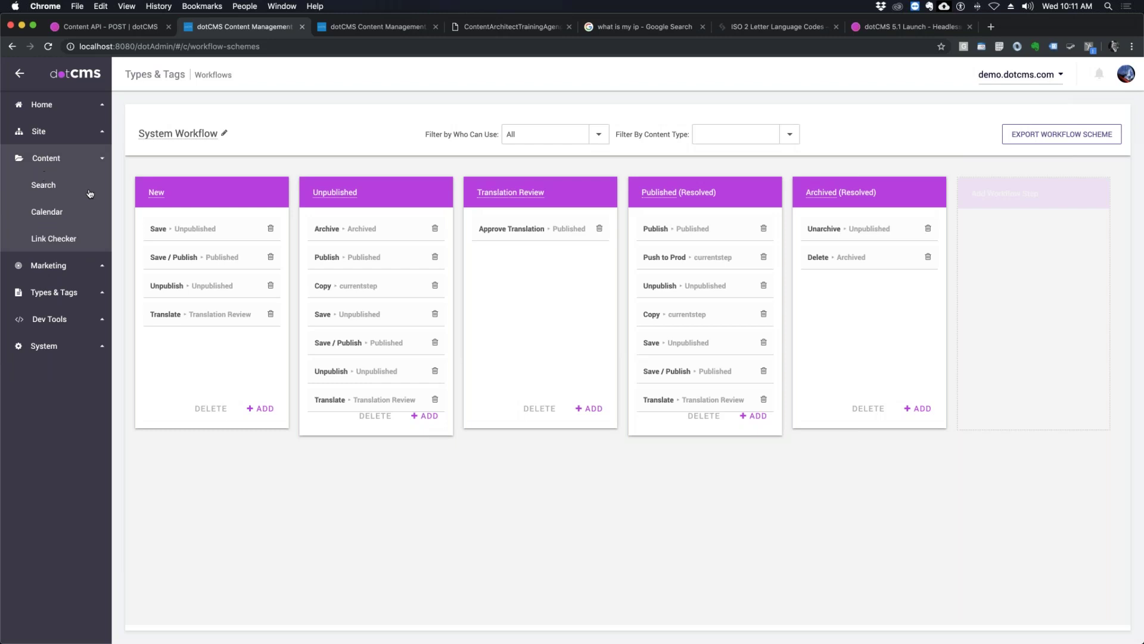
- Open About Quest from Content Search and run Translate to create Spanish, French and German versions
{"action": "left_click", "coordinate": [43, 185]}
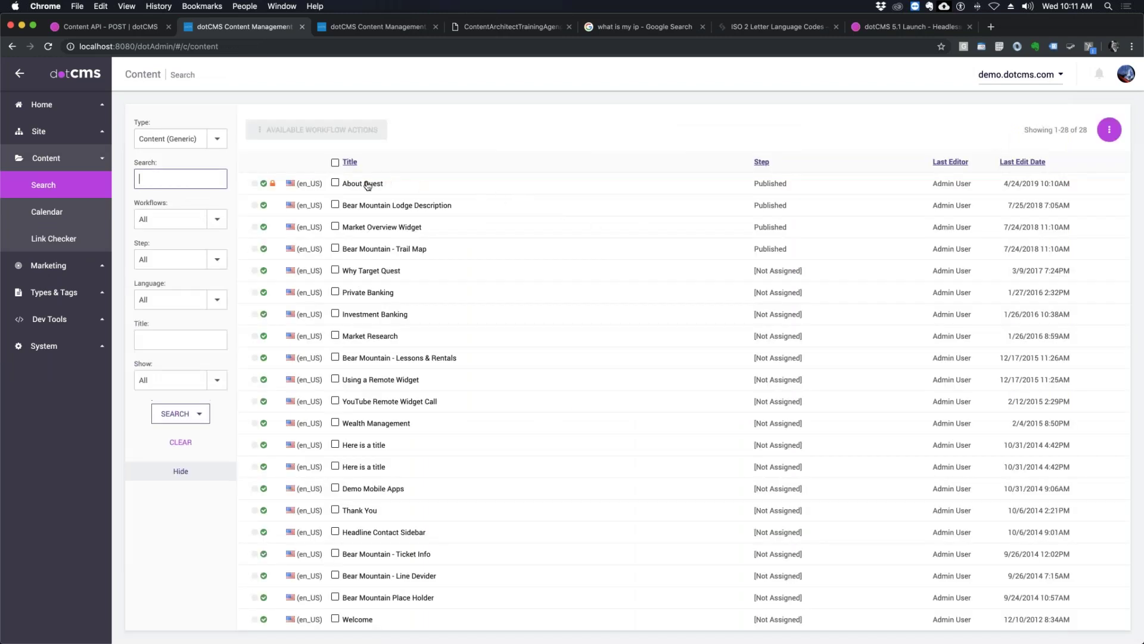
{"action": "left_click", "coordinate": [367, 183]}
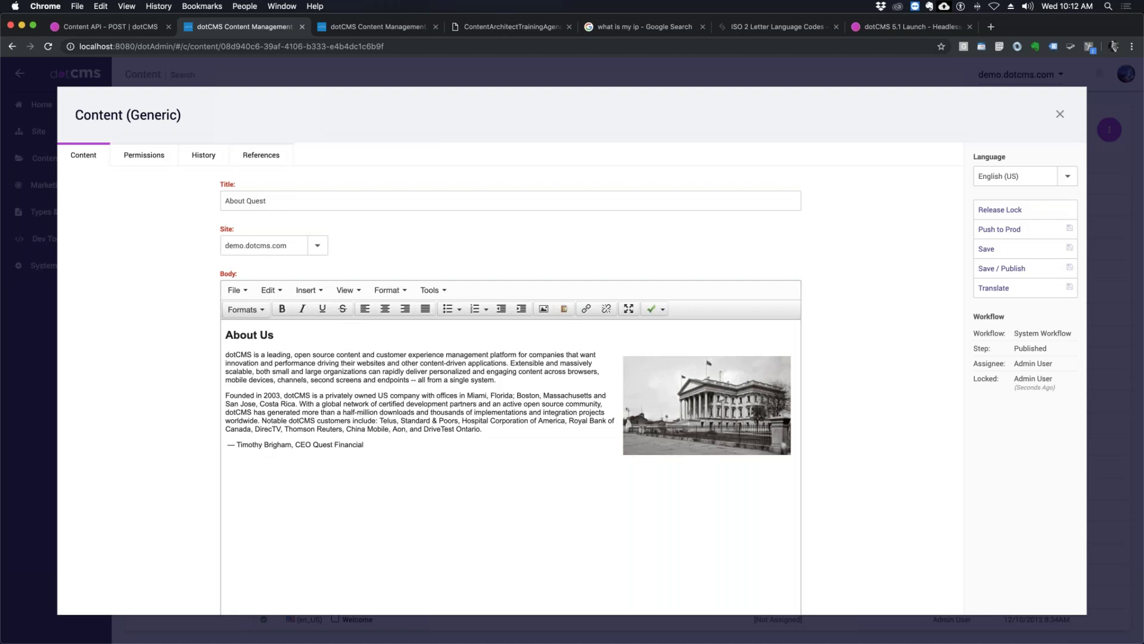
{"action": "left_click", "coordinate": [1068, 176]}
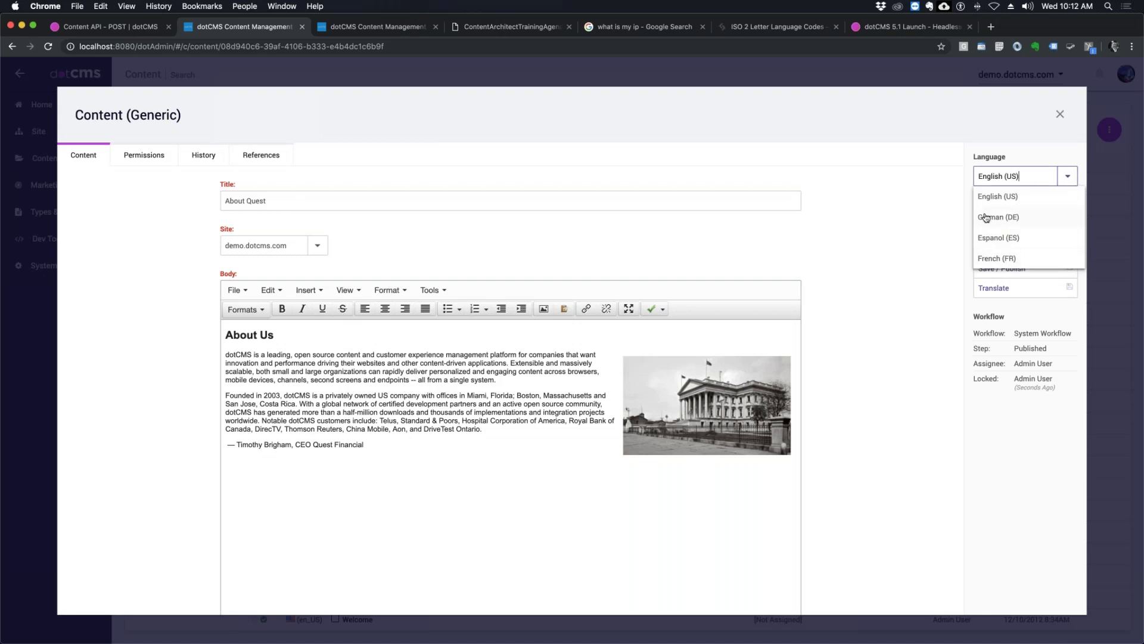
{"action": "left_click", "coordinate": [941, 218]}
{"action": "left_click", "coordinate": [1025, 291]}
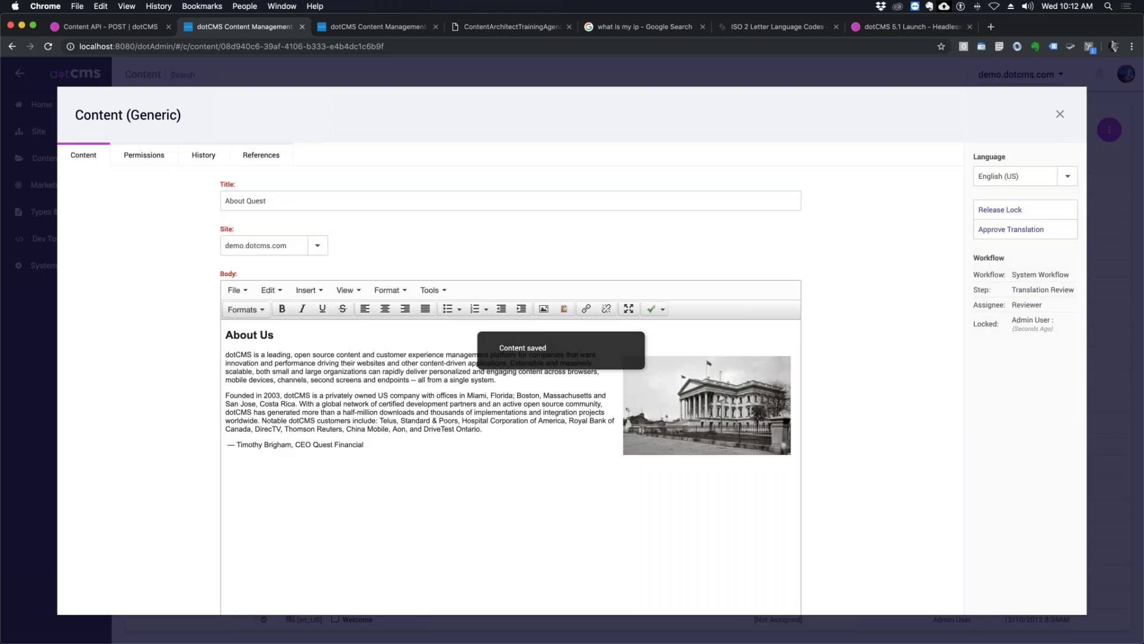
{"action": "left_click", "coordinate": [1060, 115]}
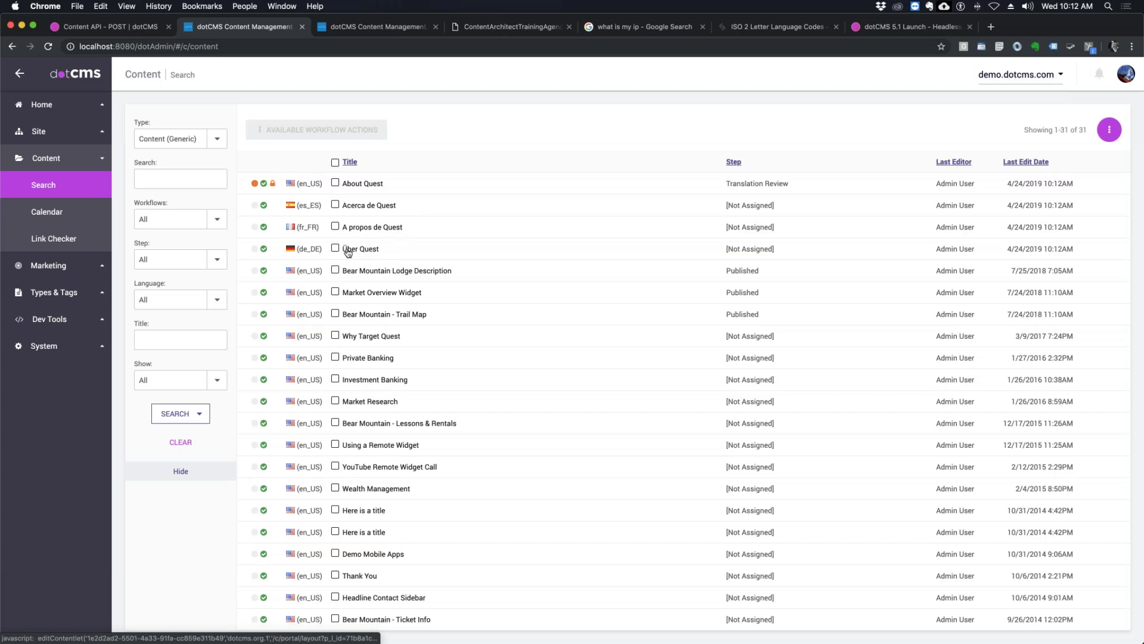
- Inspect Acerca de Quest, A propos de Quest and Über Quest, then reopen A propos de Quest
{"action": "left_click", "coordinate": [374, 207]}
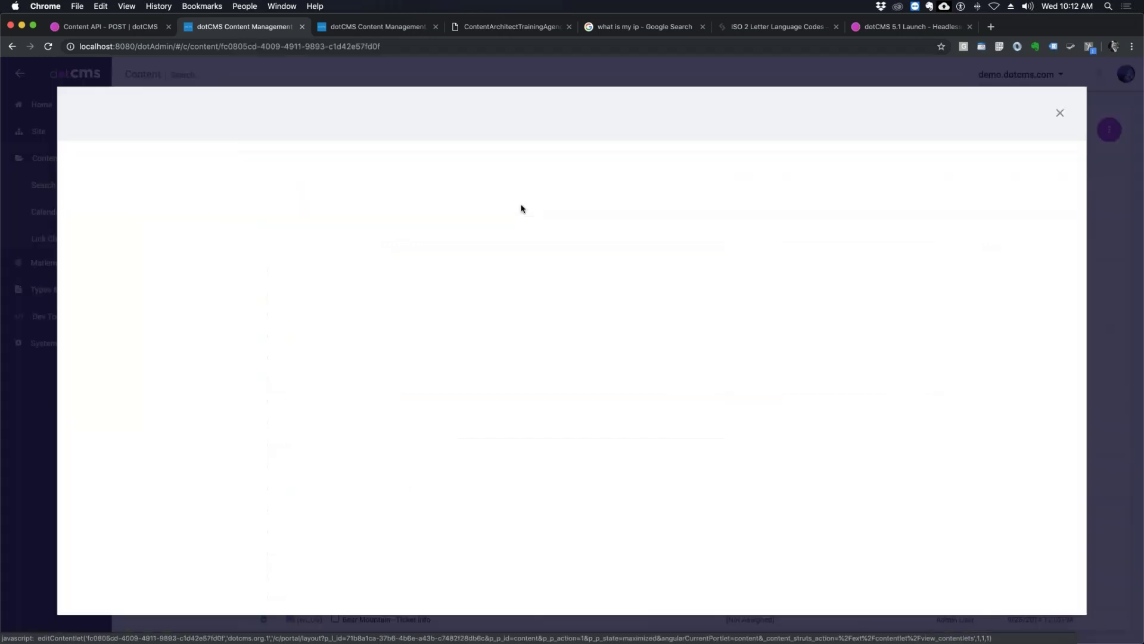
{"action": "left_click_drag", "start_coordinate": [373, 450], "coordinate": [214, 353]}
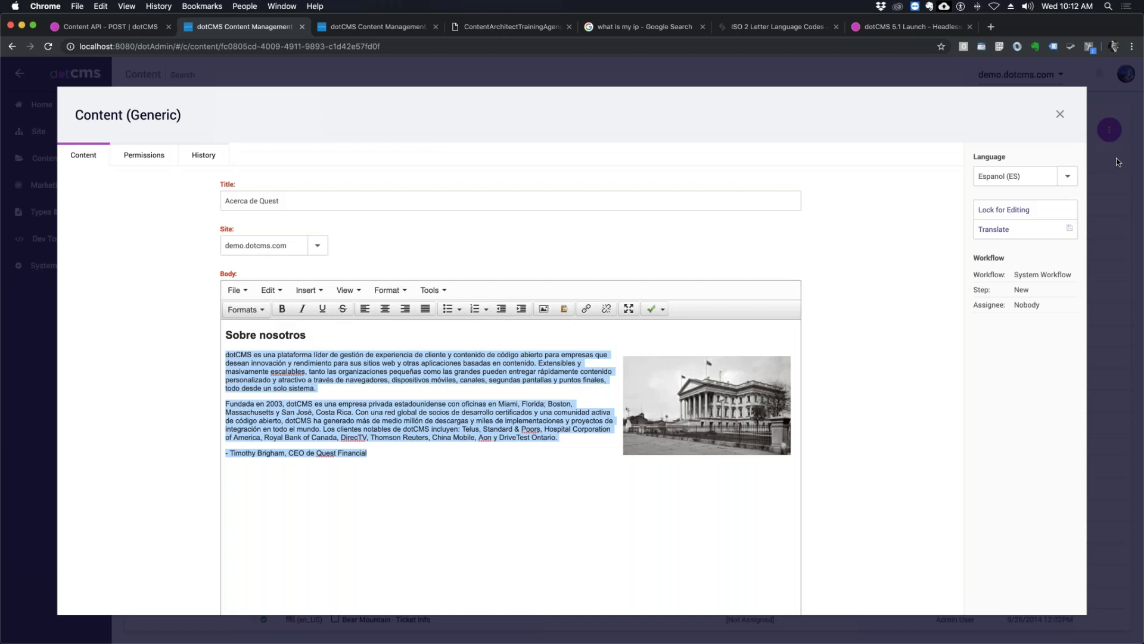
{"action": "left_click", "coordinate": [1060, 114]}
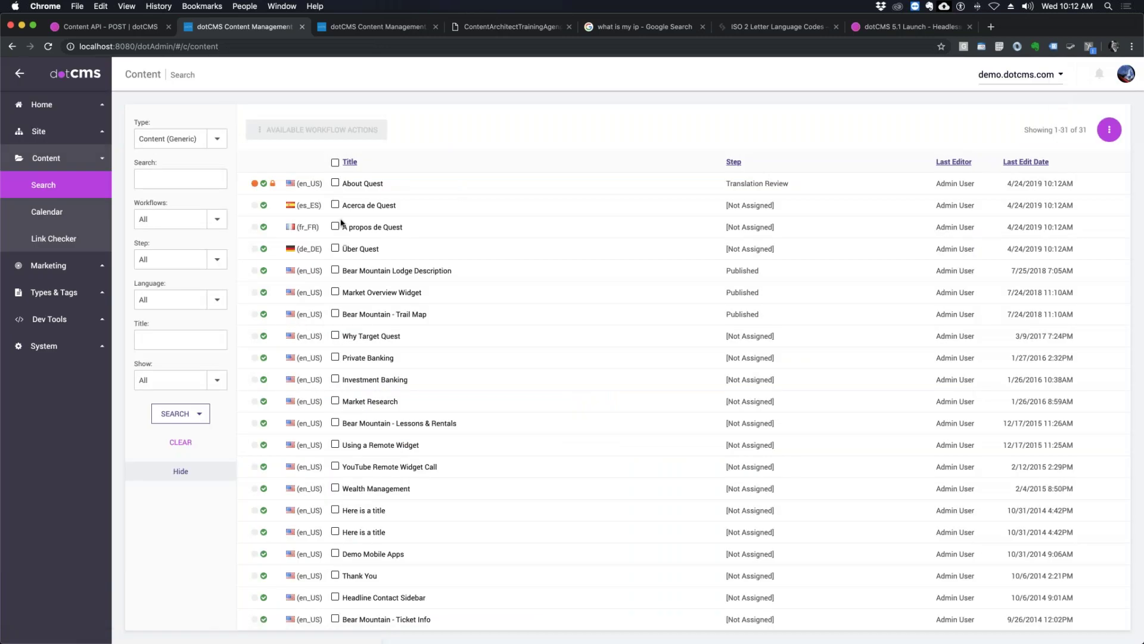
{"action": "left_click", "coordinate": [367, 232]}
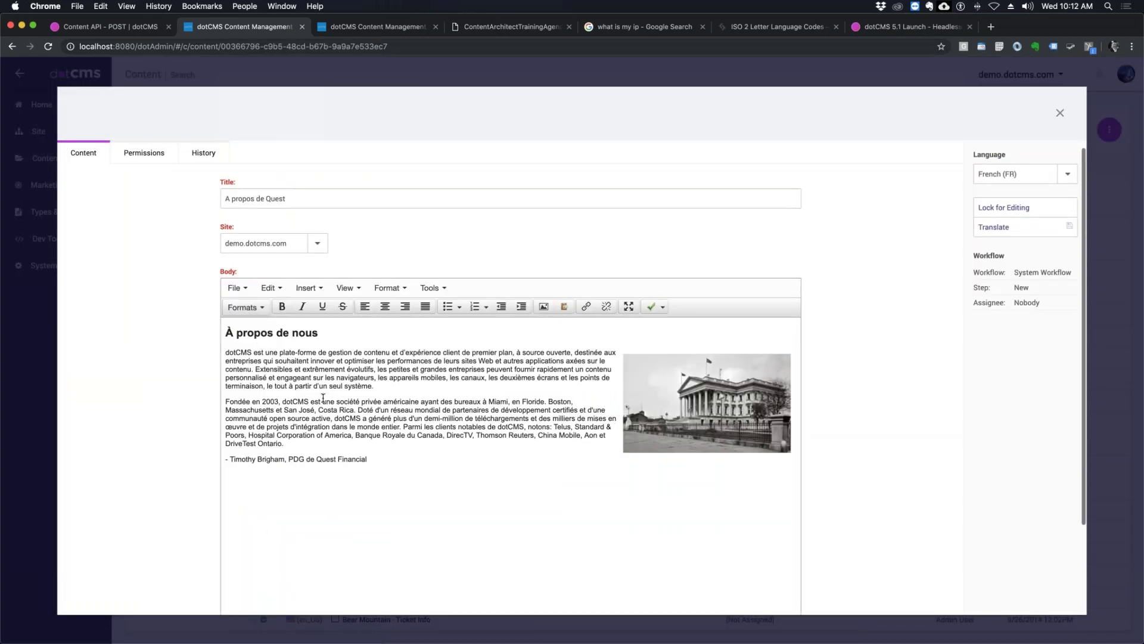
{"action": "left_click_drag", "start_coordinate": [269, 358], "coordinate": [619, 446]}
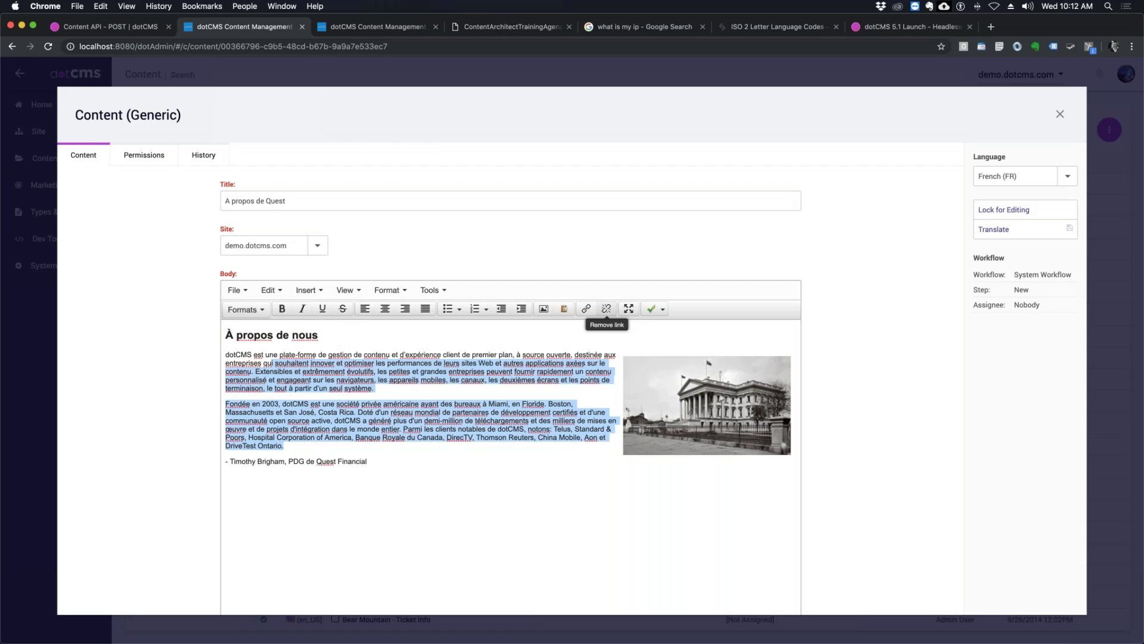
{"action": "left_click", "coordinate": [1060, 114]}
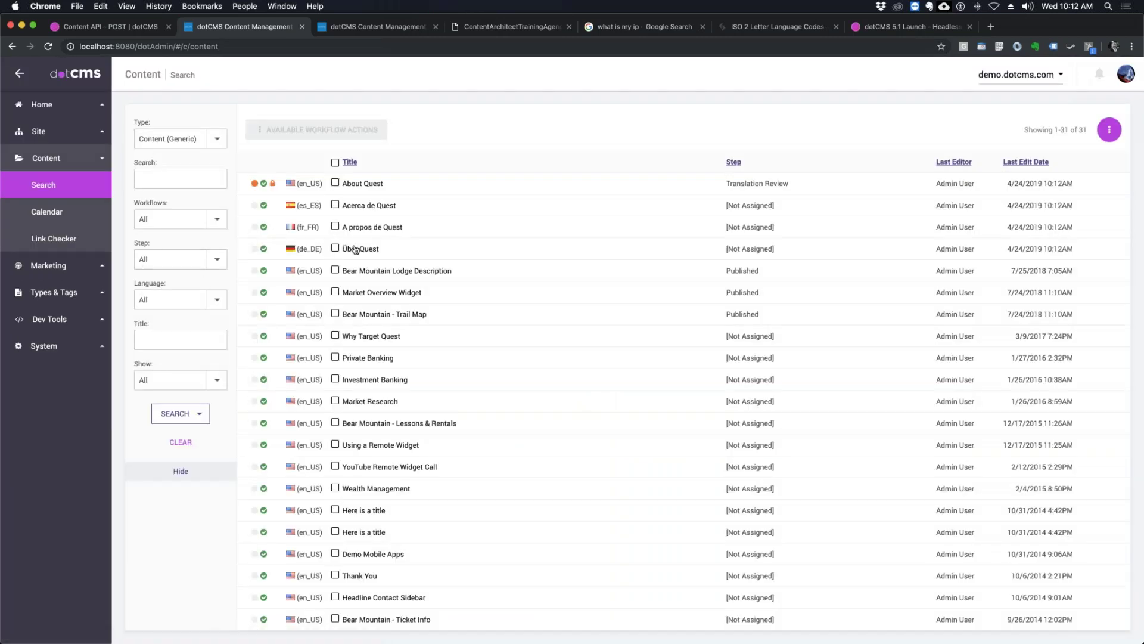
{"action": "left_click", "coordinate": [370, 255]}
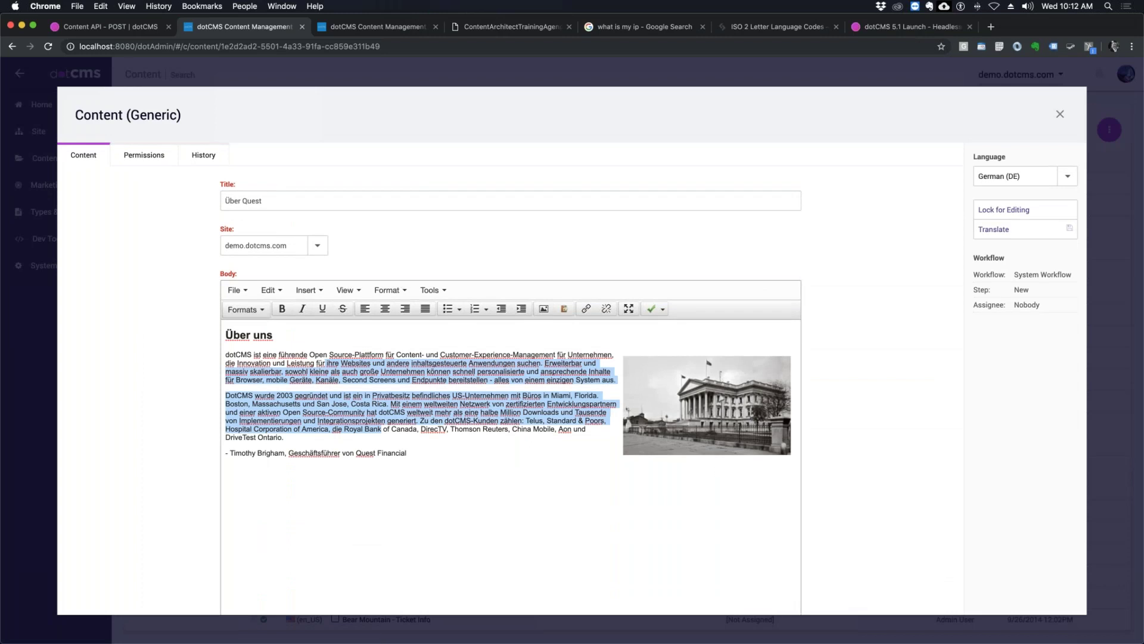
{"action": "left_click", "coordinate": [1060, 114]}
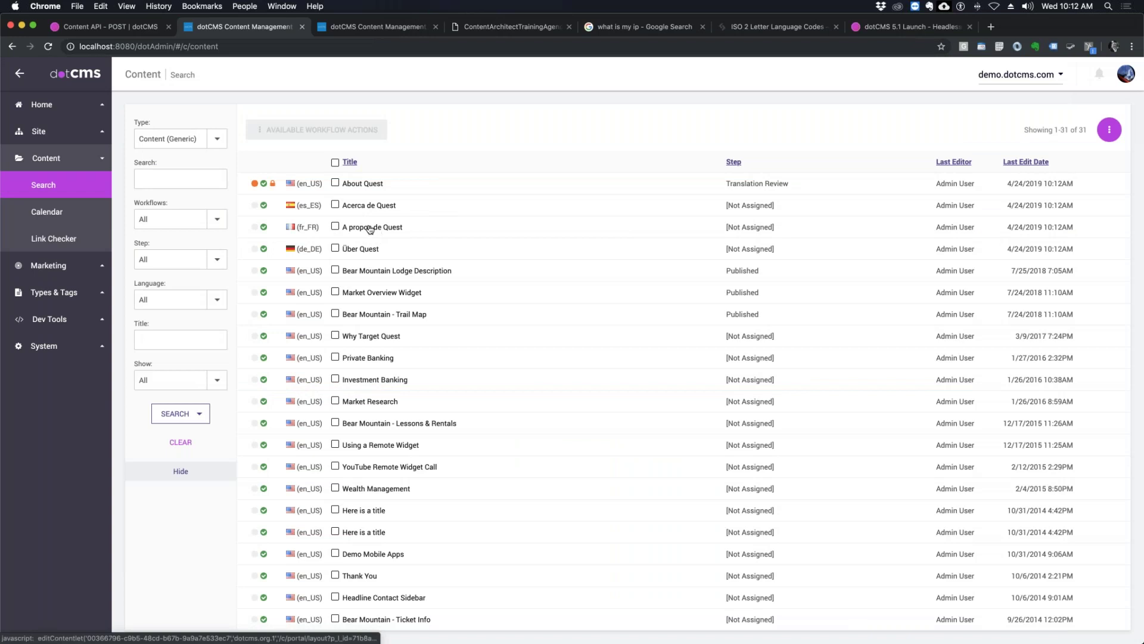
{"action": "left_click", "coordinate": [376, 229]}
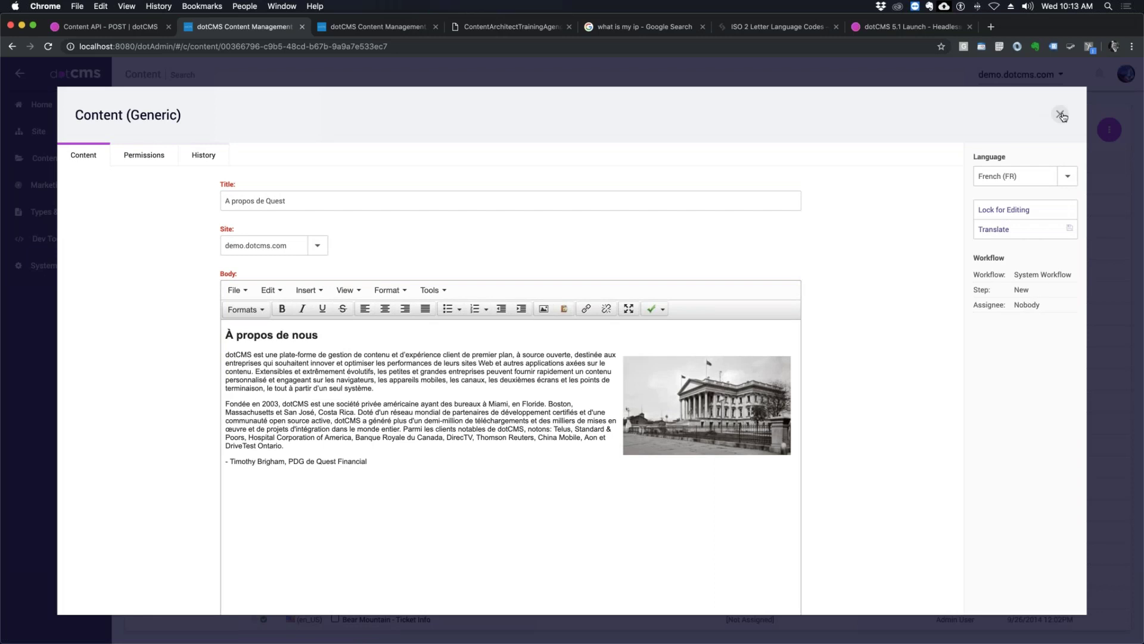
- Close the French translation, open the English About Quest original, and close it again
{"action": "left_click", "coordinate": [1061, 115]}
{"action": "left_click", "coordinate": [350, 185]}
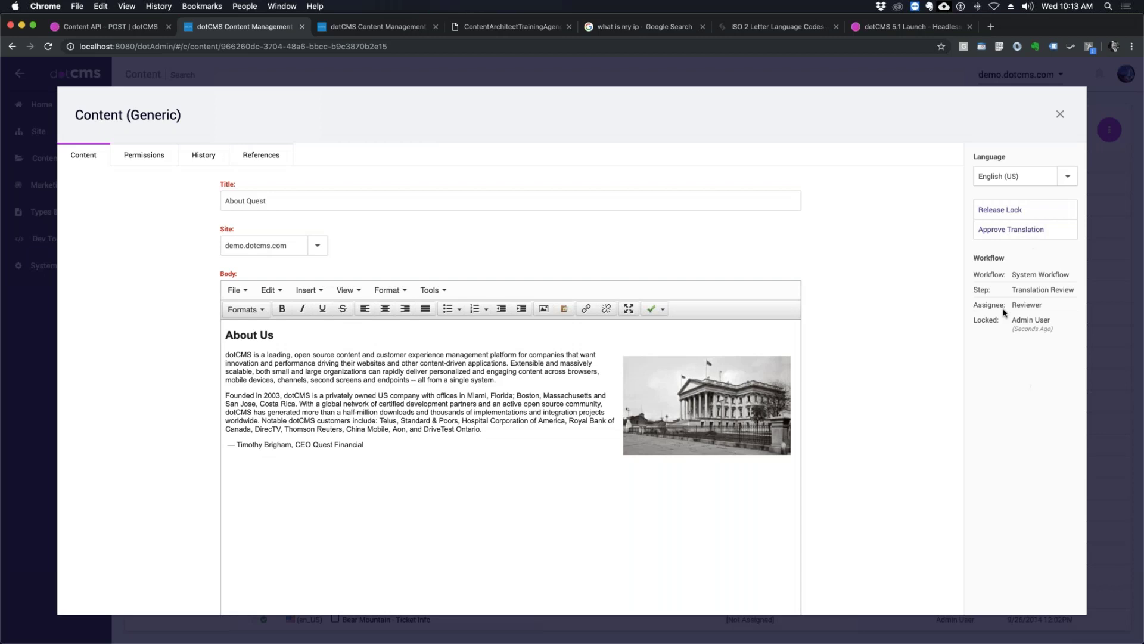
{"action": "left_click", "coordinate": [1062, 116]}
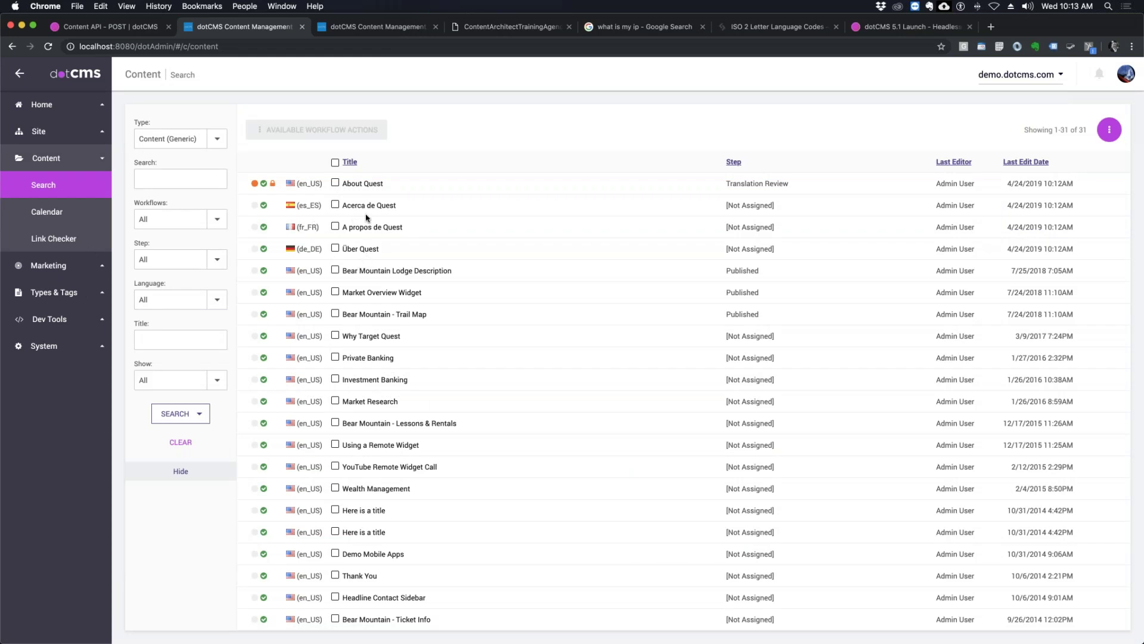
{"action": "scroll", "coordinate": [504, 200], "scroll_direction": "down", "scroll_amount": 1}
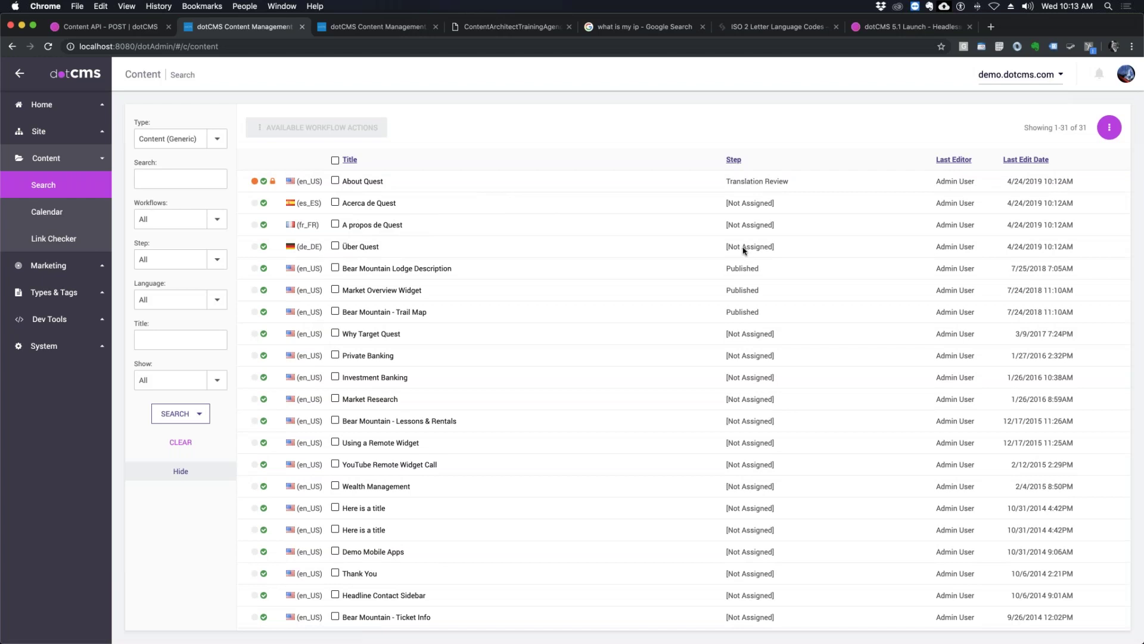
- Inspect the Acerca de Quest result, briefly visiting Content Types before returning to Content Search
{"action": "left_click_drag", "start_coordinate": [401, 206], "coordinate": [345, 205]}
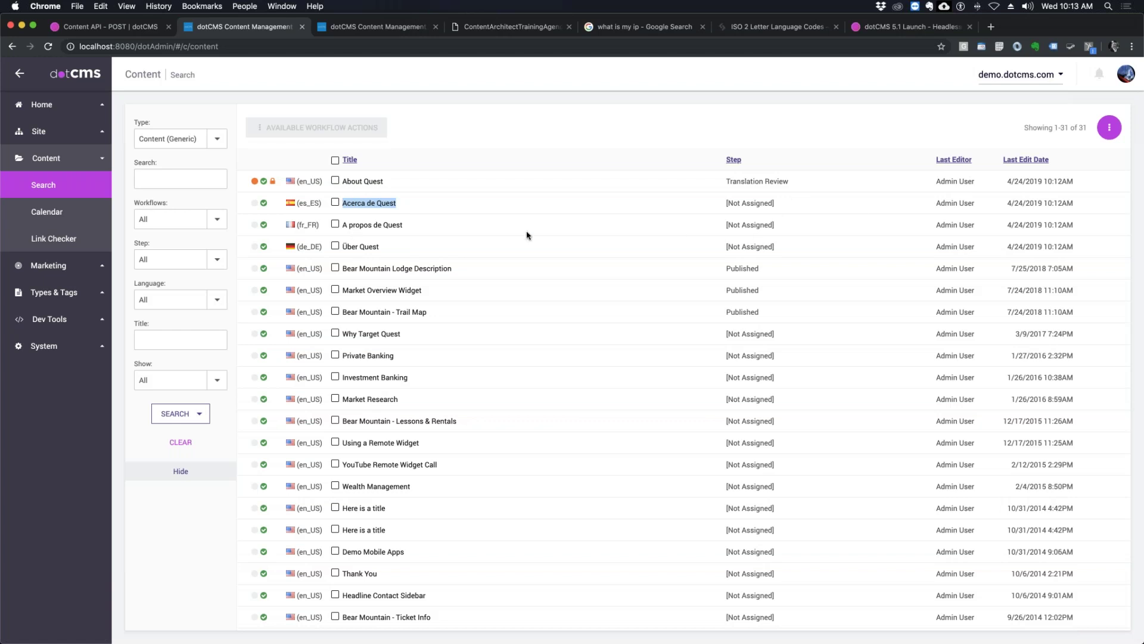
{"action": "scroll", "coordinate": [558, 205], "scroll_direction": "down", "scroll_amount": 1}
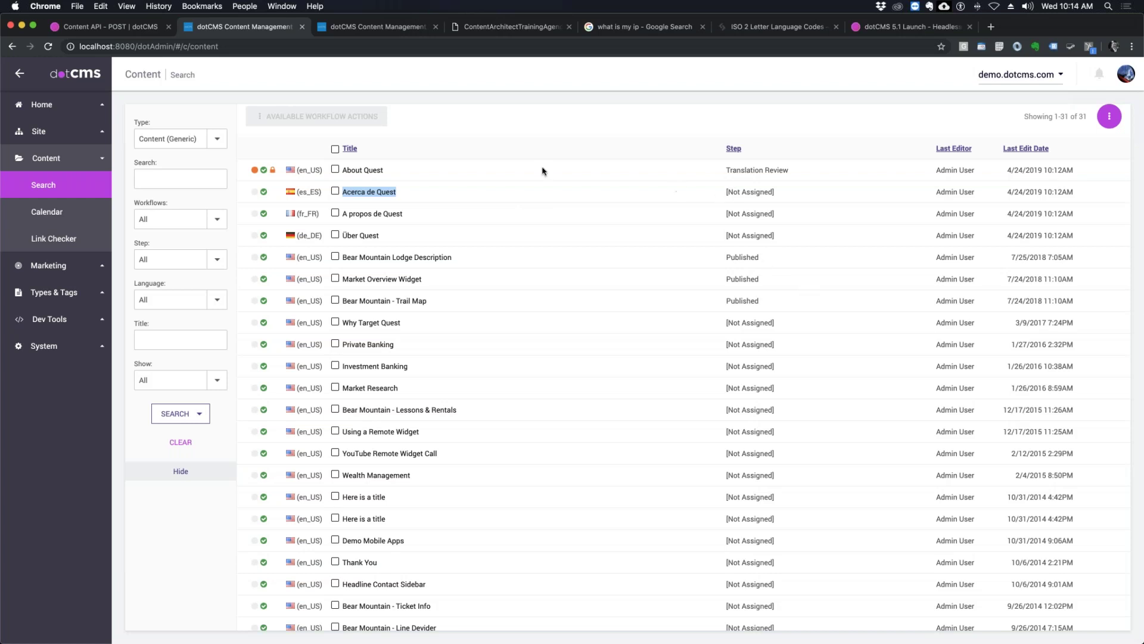
{"action": "left_click", "coordinate": [450, 142]}
{"action": "left_click", "coordinate": [200, 174]}
{"action": "left_click", "coordinate": [415, 204]}
{"action": "left_click", "coordinate": [60, 292]}
{"action": "left_click", "coordinate": [65, 238]}
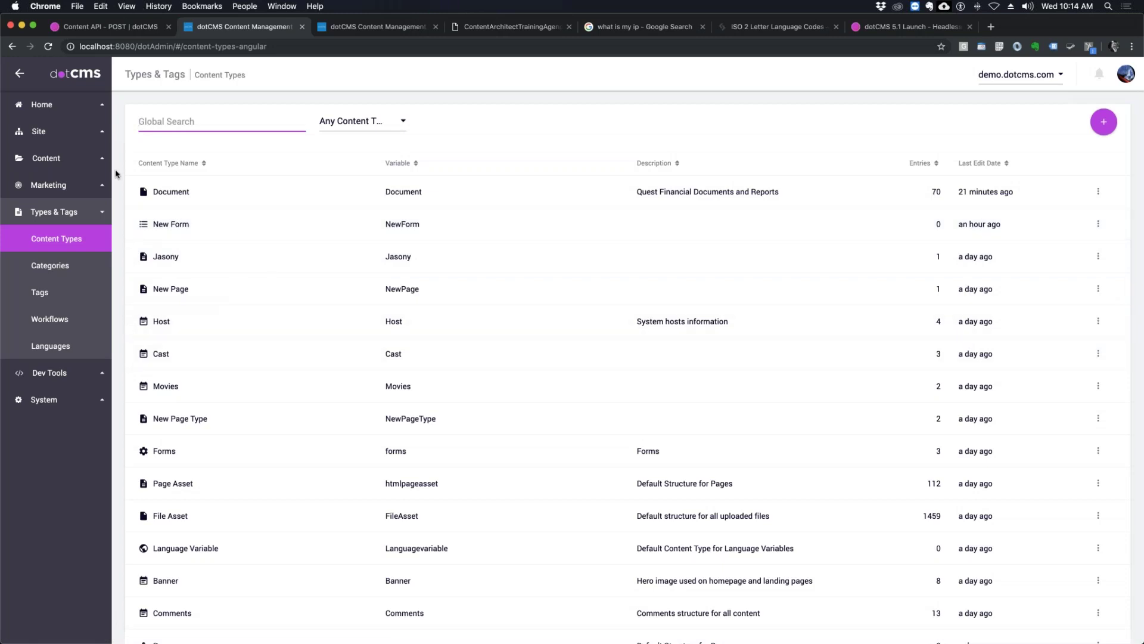
{"action": "left_click", "coordinate": [49, 158]}
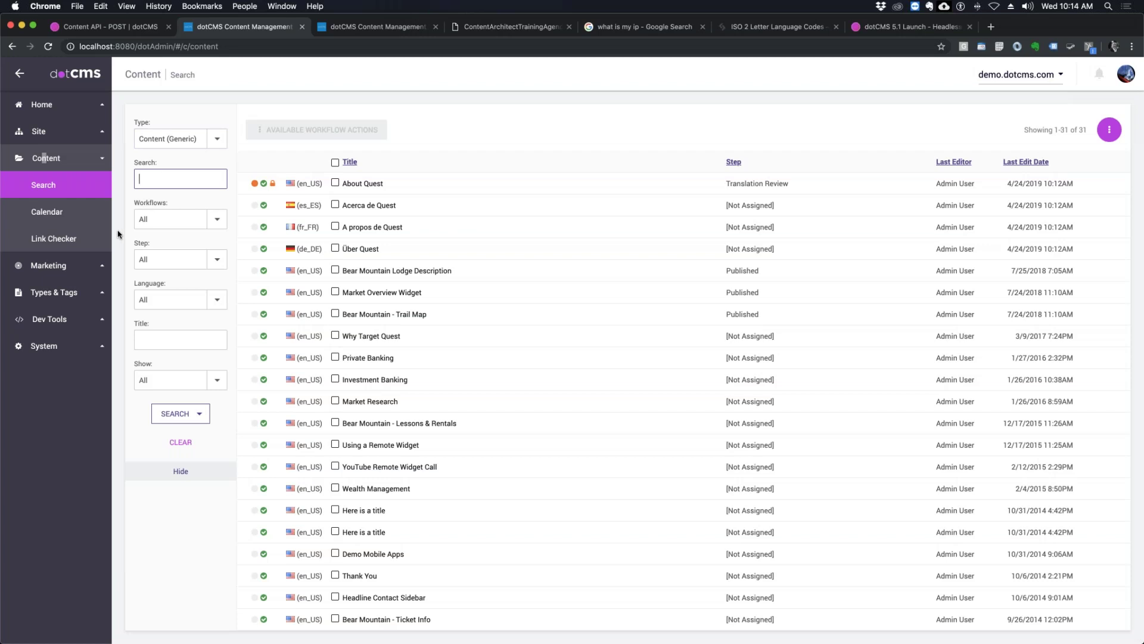
- Filter content to Espanol (ES) to see only Acerca de Quest, then open the Site Browser
{"action": "left_click", "coordinate": [217, 299]}
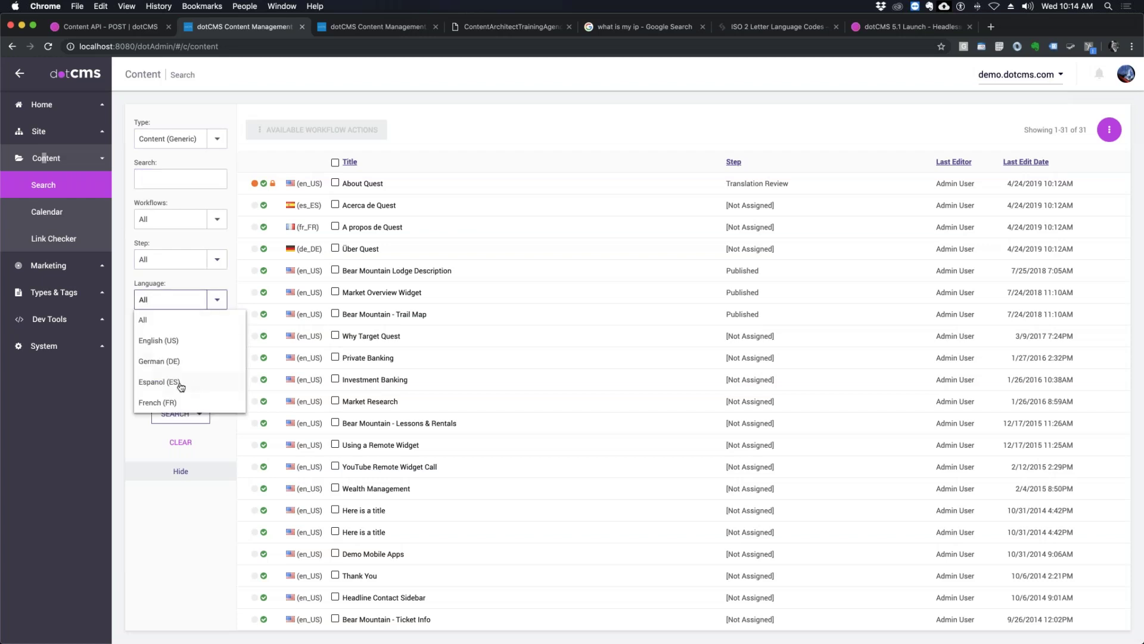
{"action": "left_click", "coordinate": [175, 385]}
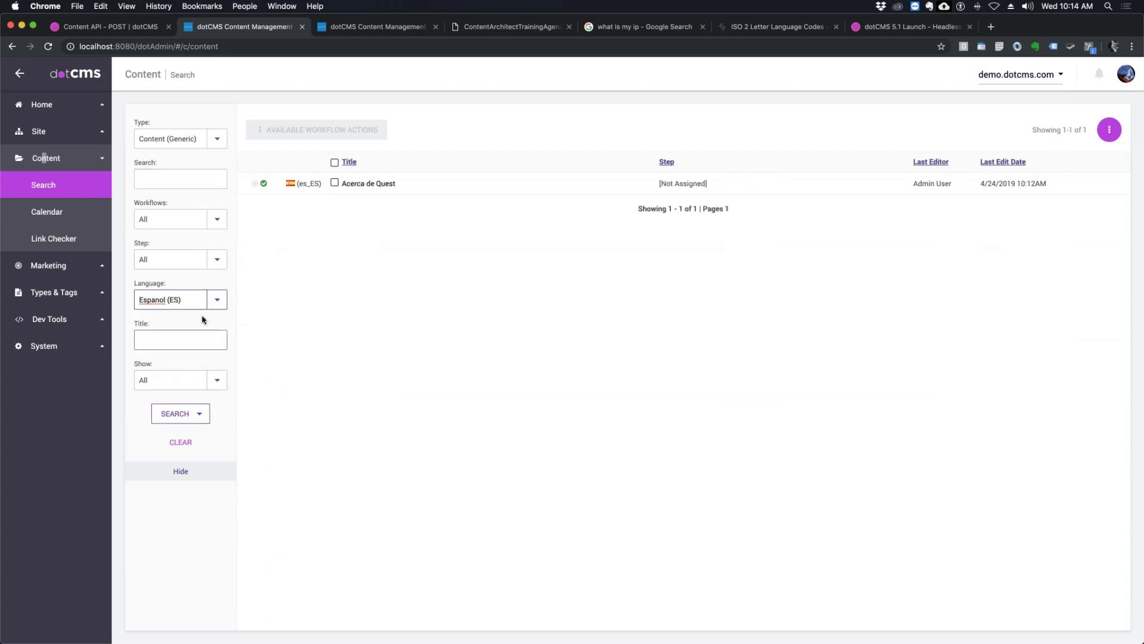
{"action": "left_click", "coordinate": [41, 131]}
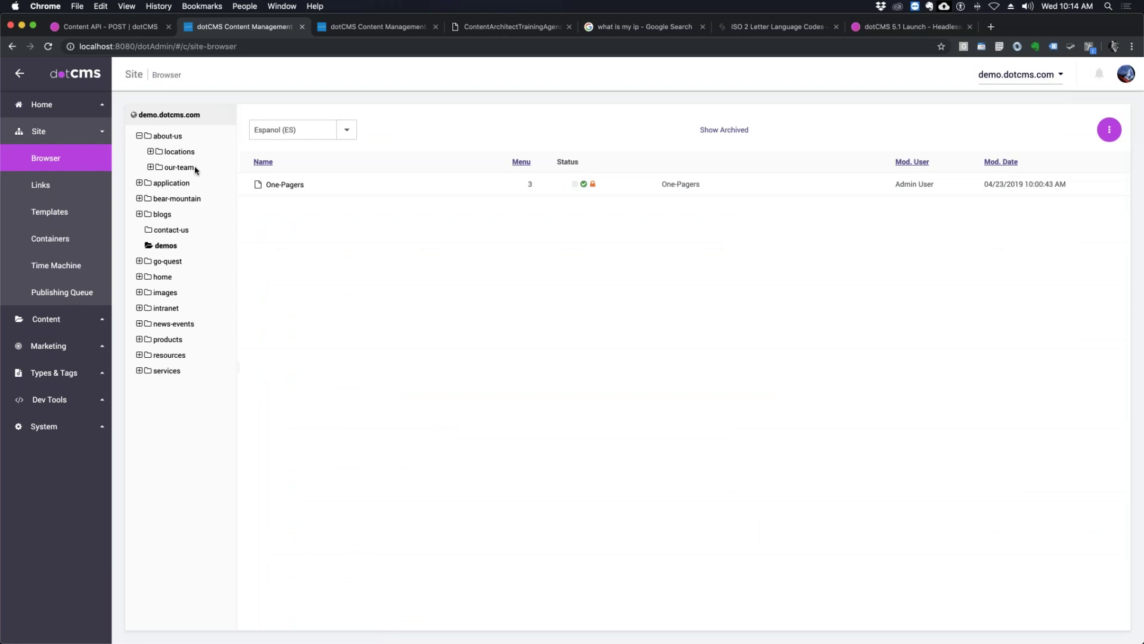
- Open the about-us folder, filter to English (US), and open its index page in the editor
{"action": "left_click", "coordinate": [164, 137]}
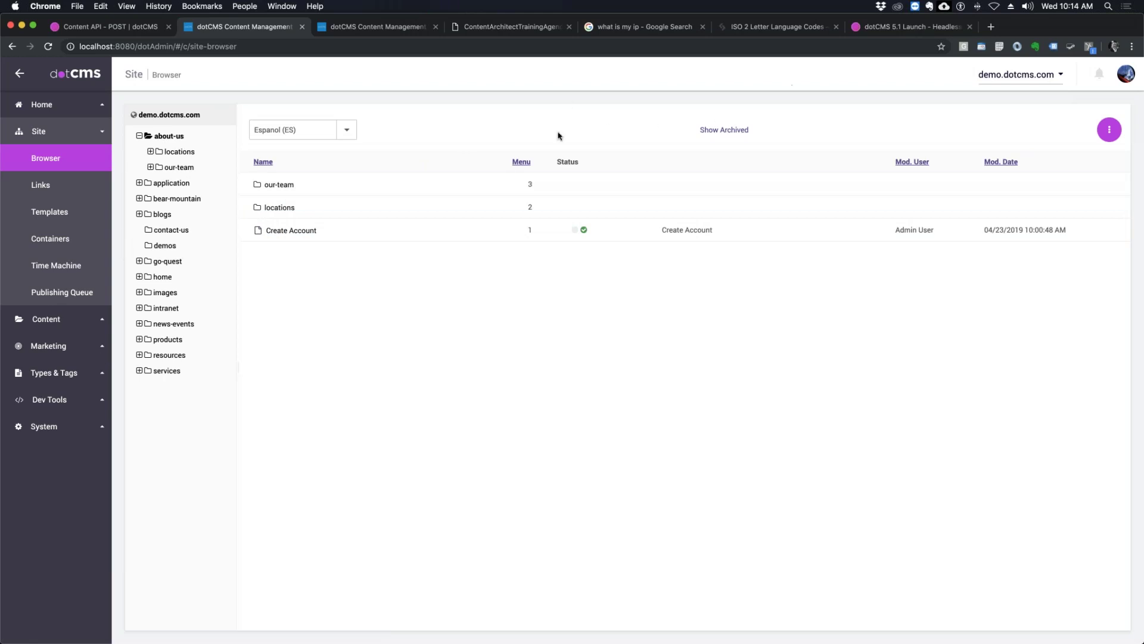
{"action": "left_click", "coordinate": [345, 129]}
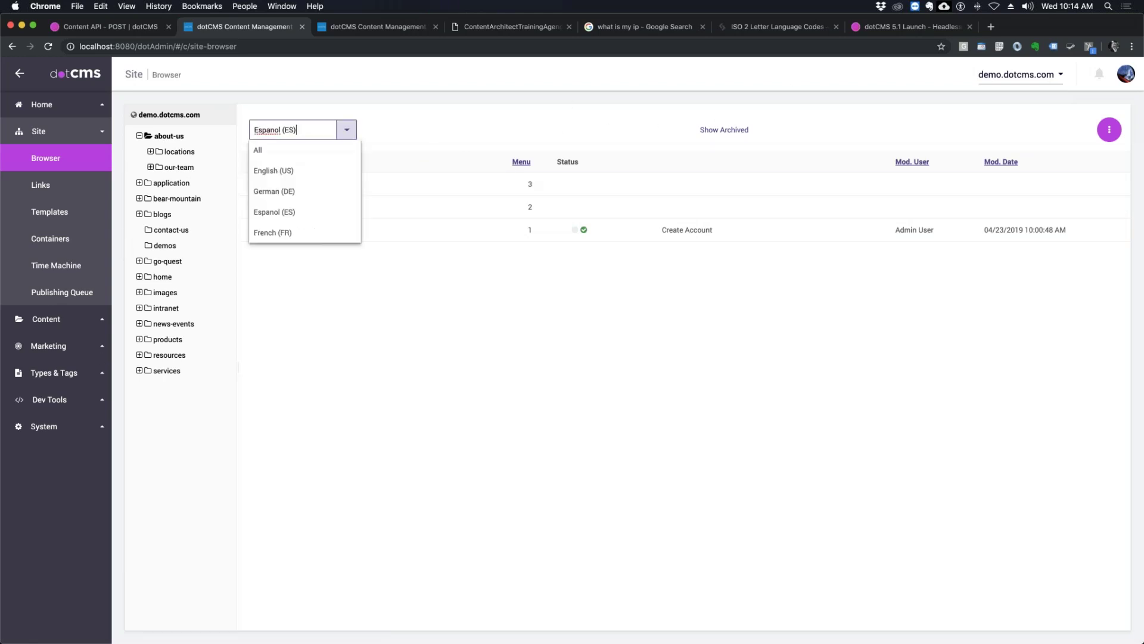
{"action": "left_click", "coordinate": [258, 151]}
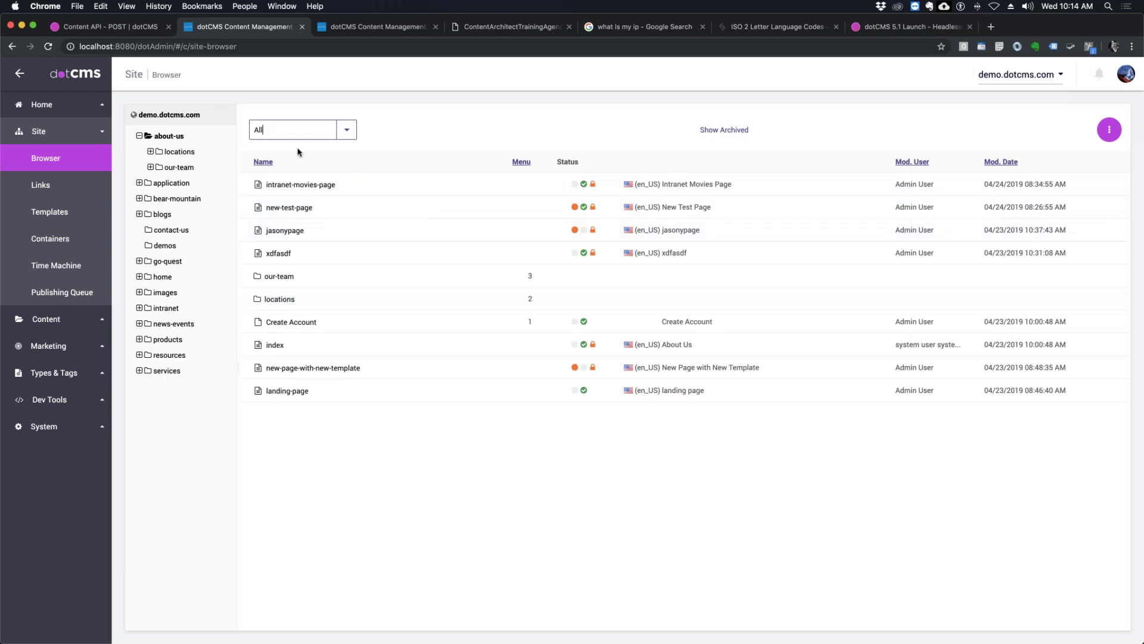
{"action": "left_click", "coordinate": [347, 130]}
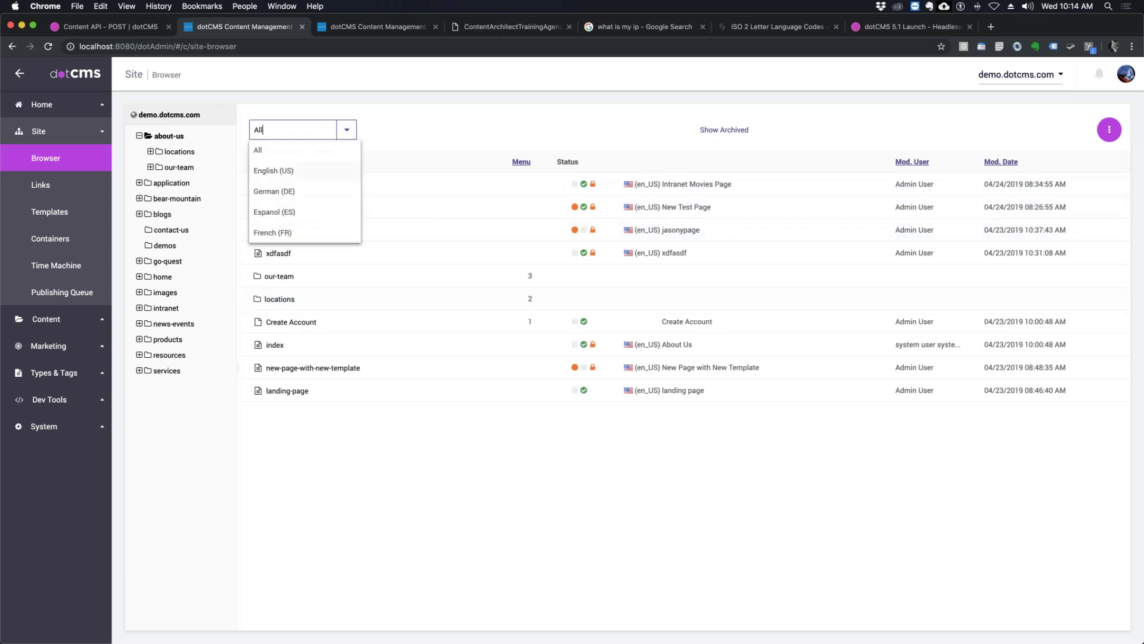
{"action": "left_click", "coordinate": [266, 173]}
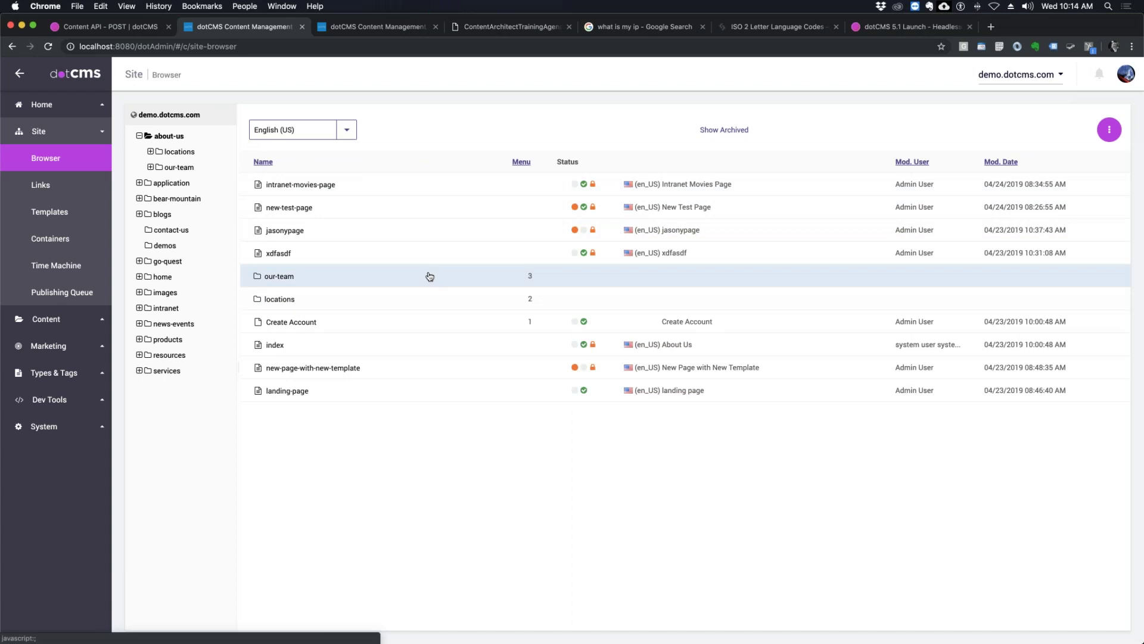
{"action": "left_click", "coordinate": [274, 344]}
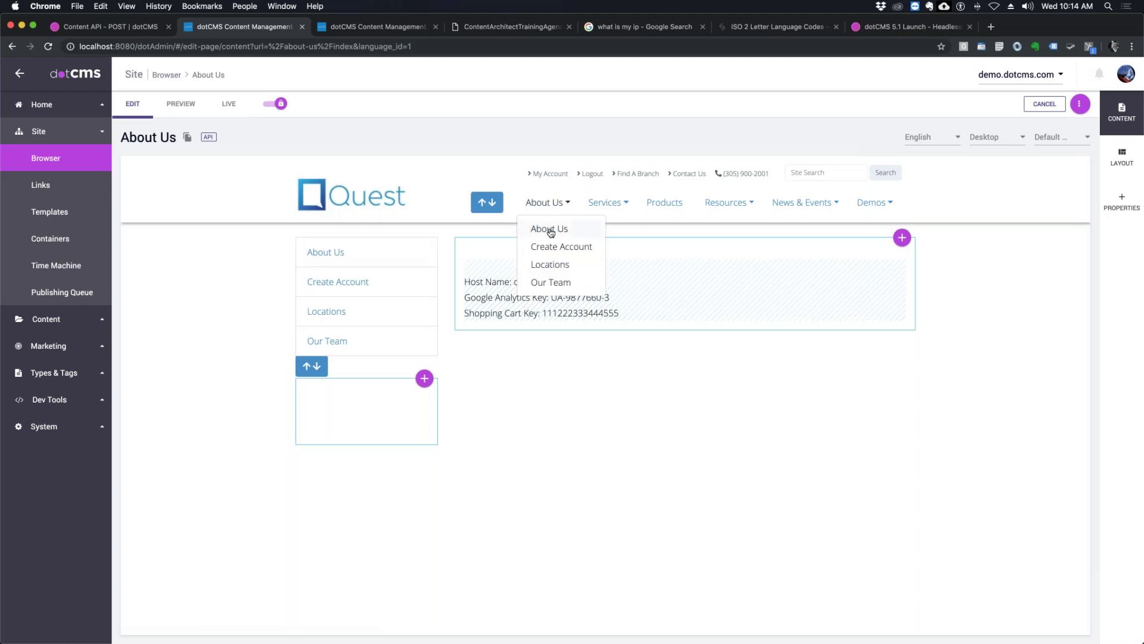
- Swap the site-info block for the About Quest content and save and publish the About Us page
{"action": "left_click", "coordinate": [548, 230]}
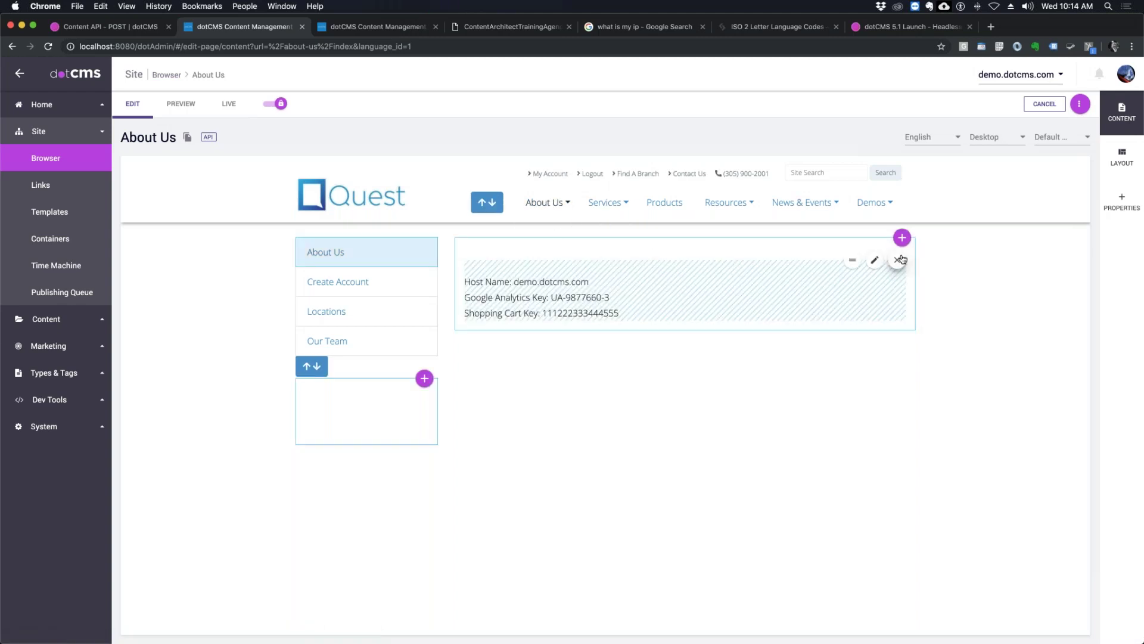
{"action": "left_click", "coordinate": [899, 261]}
{"action": "left_click", "coordinate": [651, 395]}
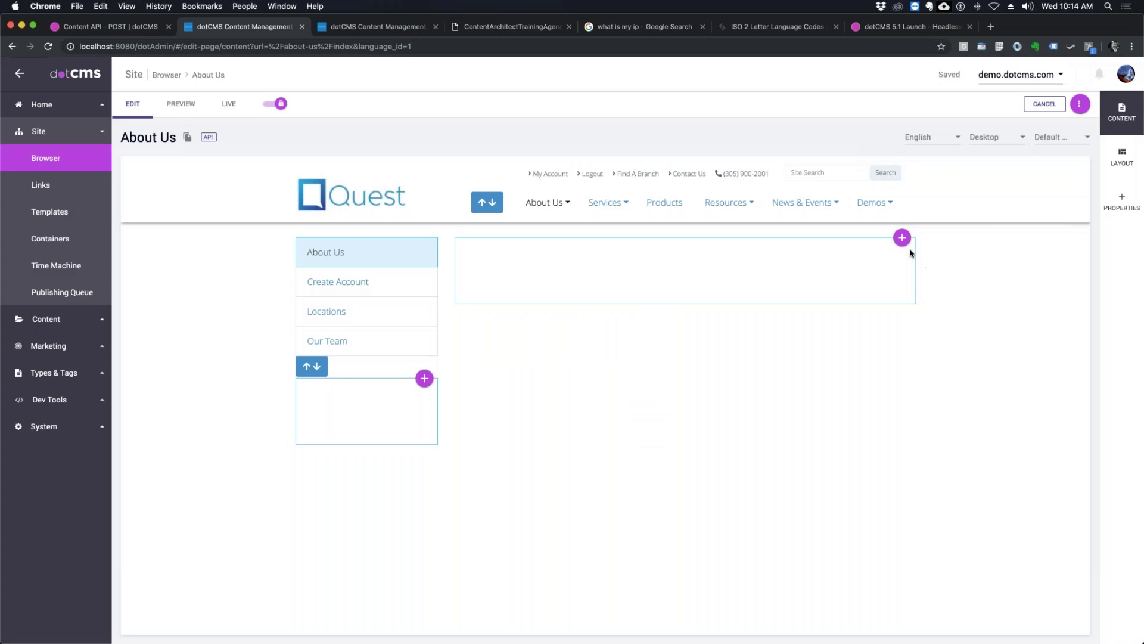
{"action": "left_click", "coordinate": [902, 239]}
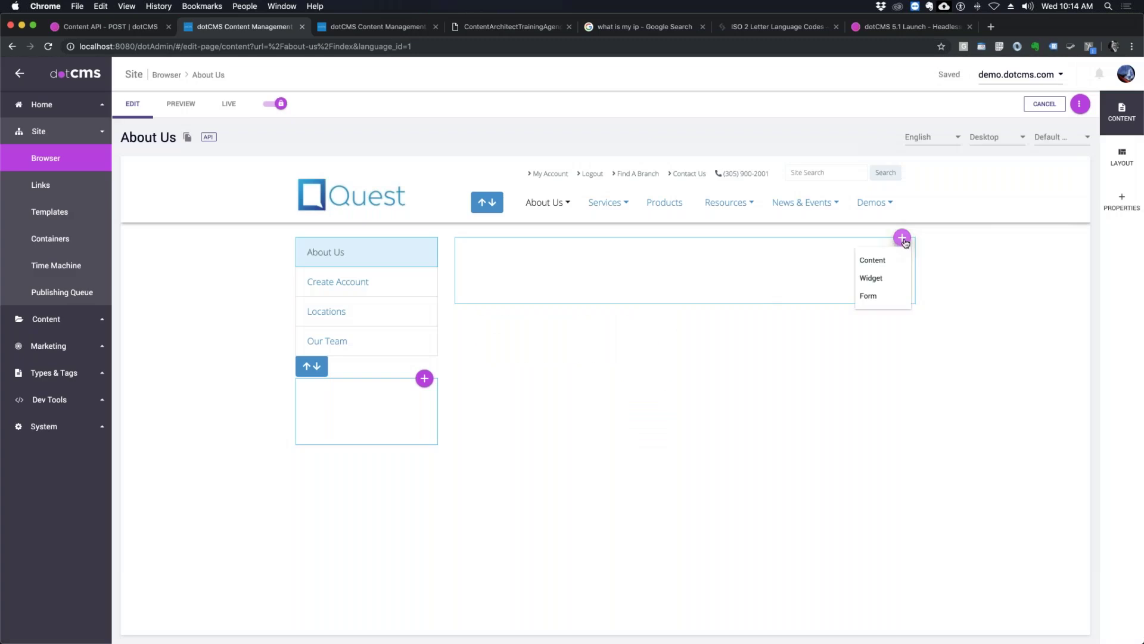
{"action": "left_click", "coordinate": [872, 260]}
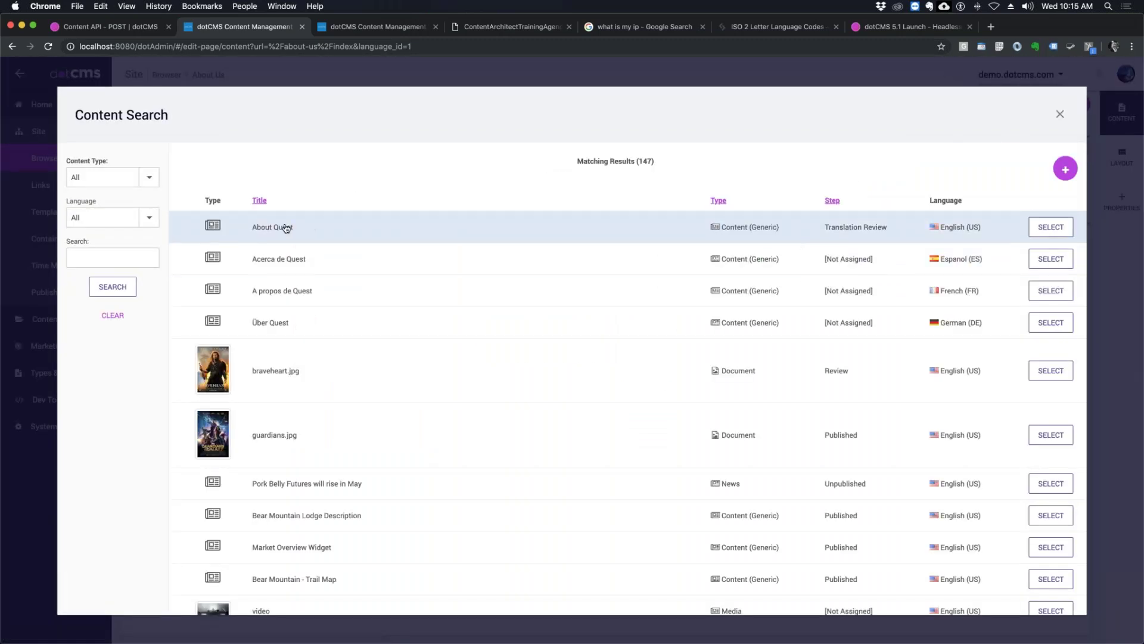
{"action": "left_click", "coordinate": [239, 226]}
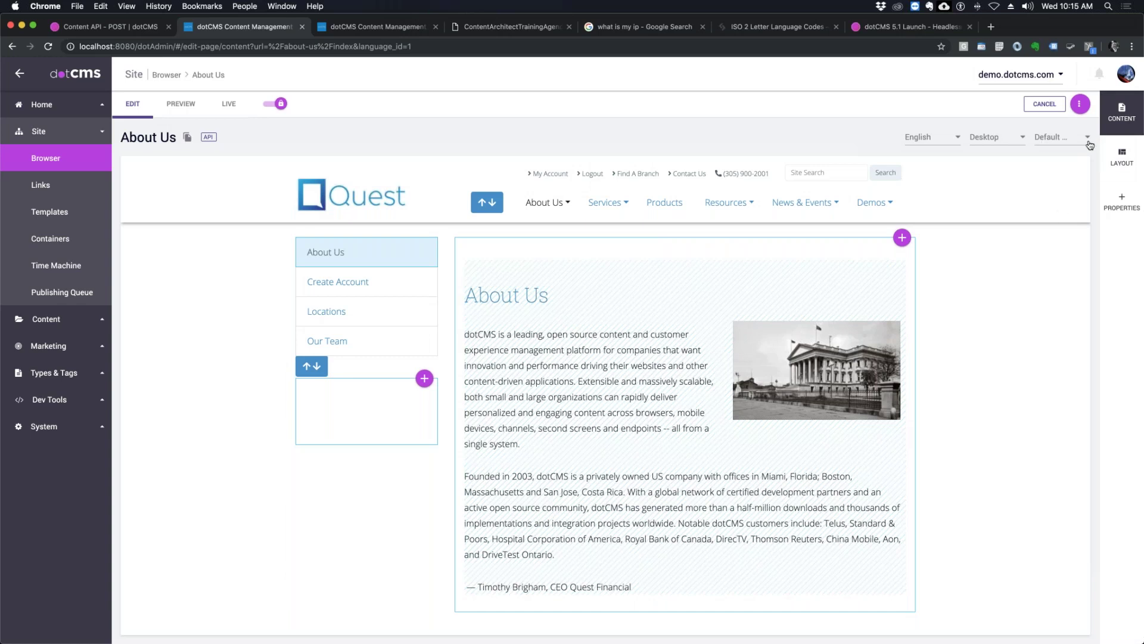
{"action": "left_click", "coordinate": [1079, 111]}
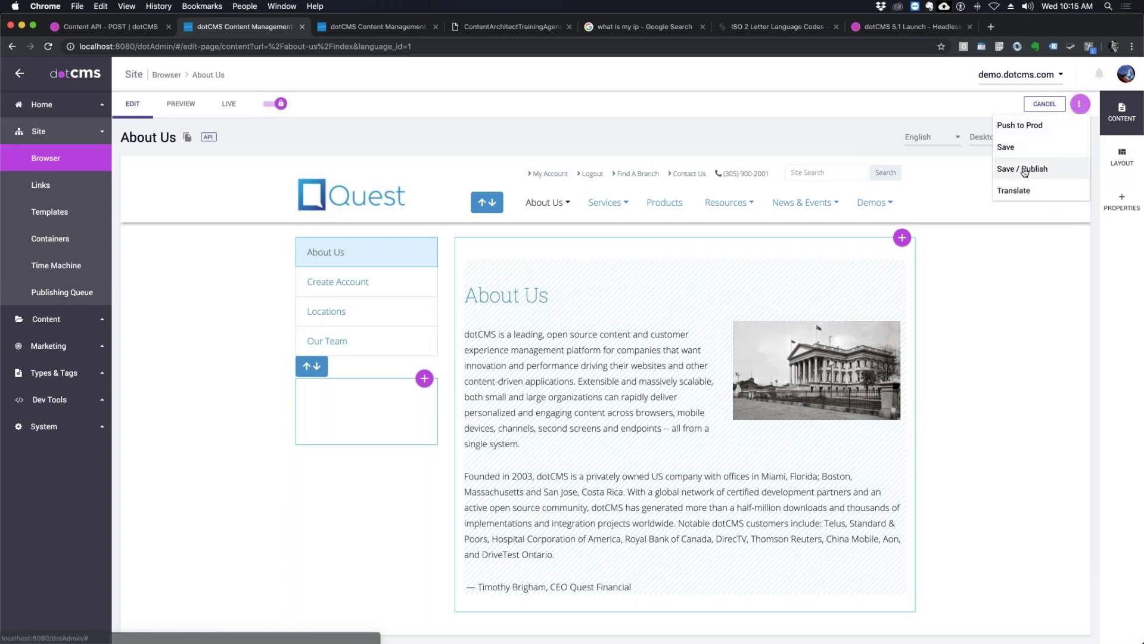
{"action": "left_click", "coordinate": [1052, 171]}
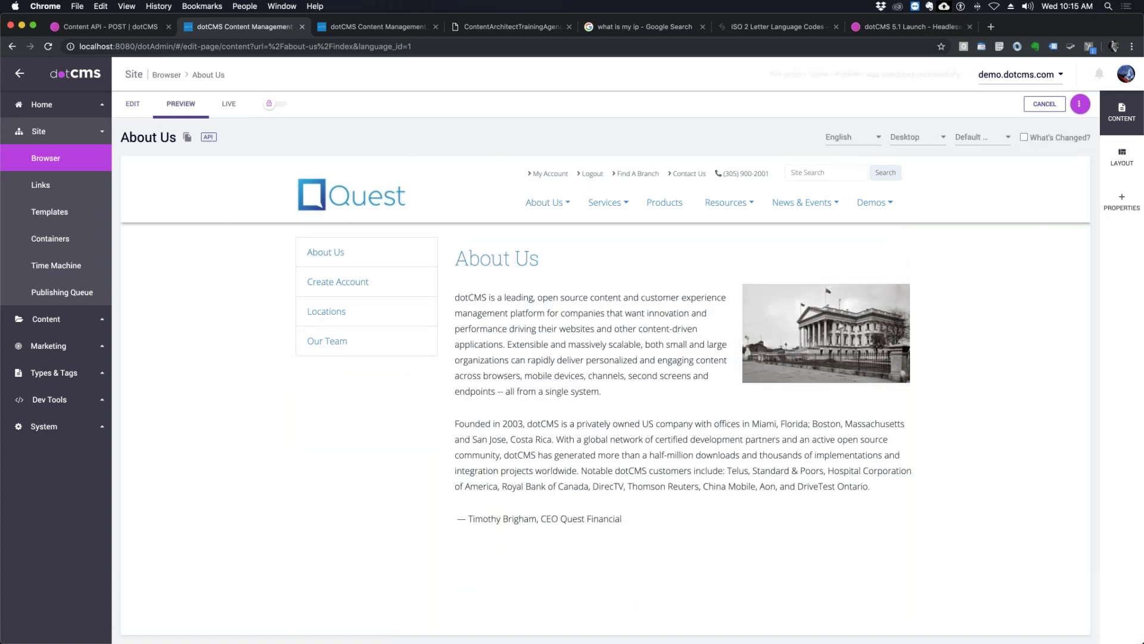
- Preview the About Us page in German, Spanish and French, then return to edit mode
{"action": "left_click", "coordinate": [873, 139]}
{"action": "left_click", "coordinate": [853, 176]}
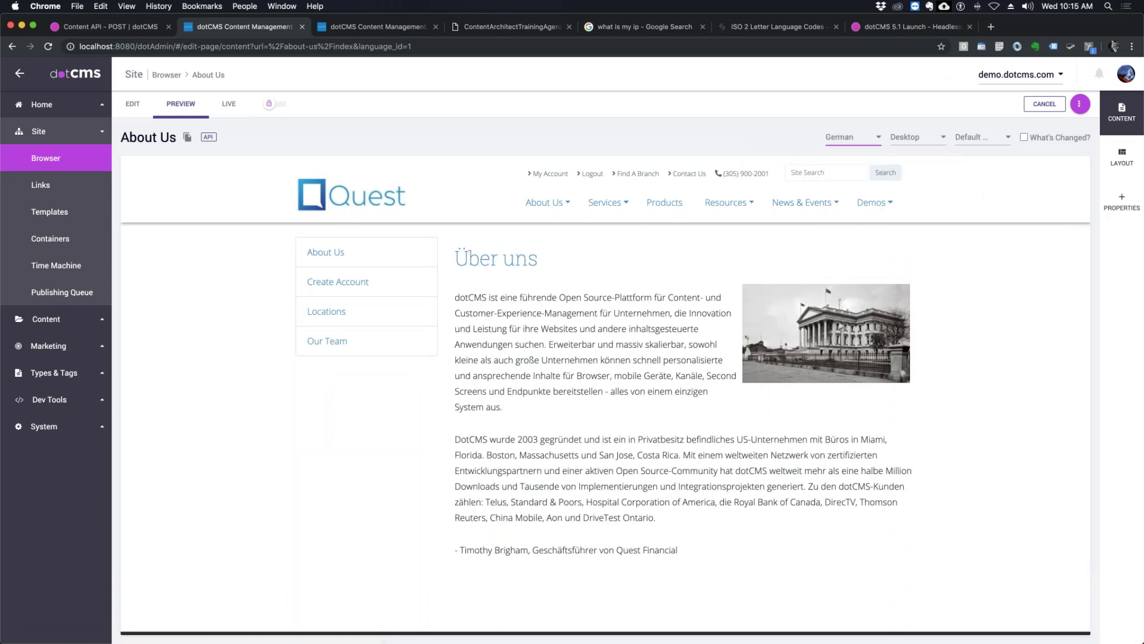
{"action": "left_click", "coordinate": [879, 139]}
{"action": "left_click", "coordinate": [844, 192]}
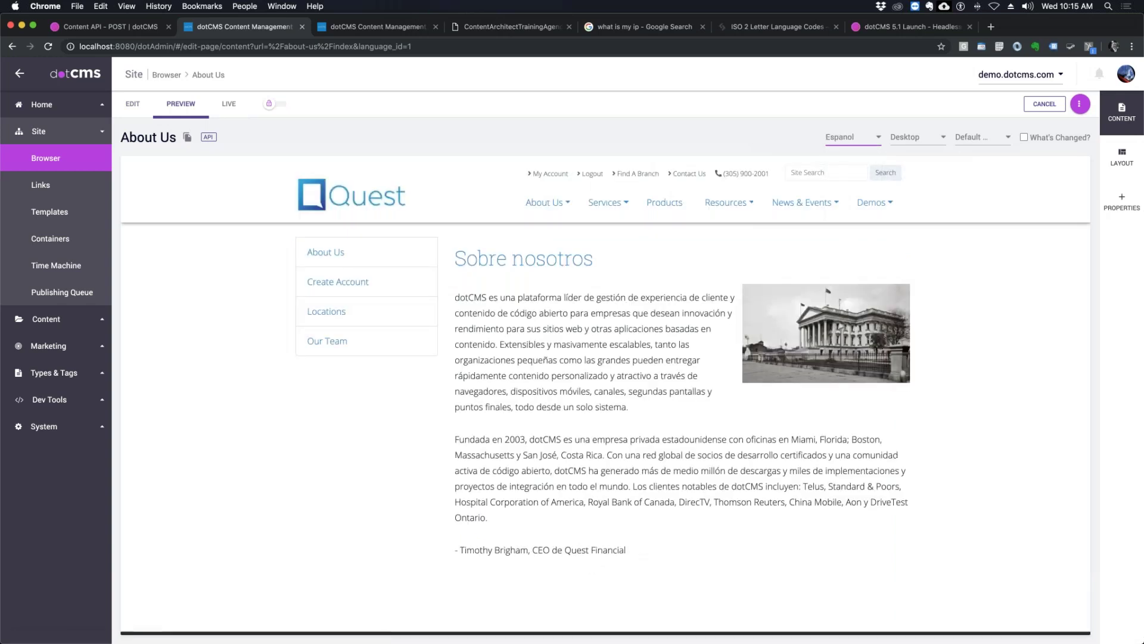
{"action": "left_click", "coordinate": [871, 138]}
{"action": "left_click", "coordinate": [842, 212]}
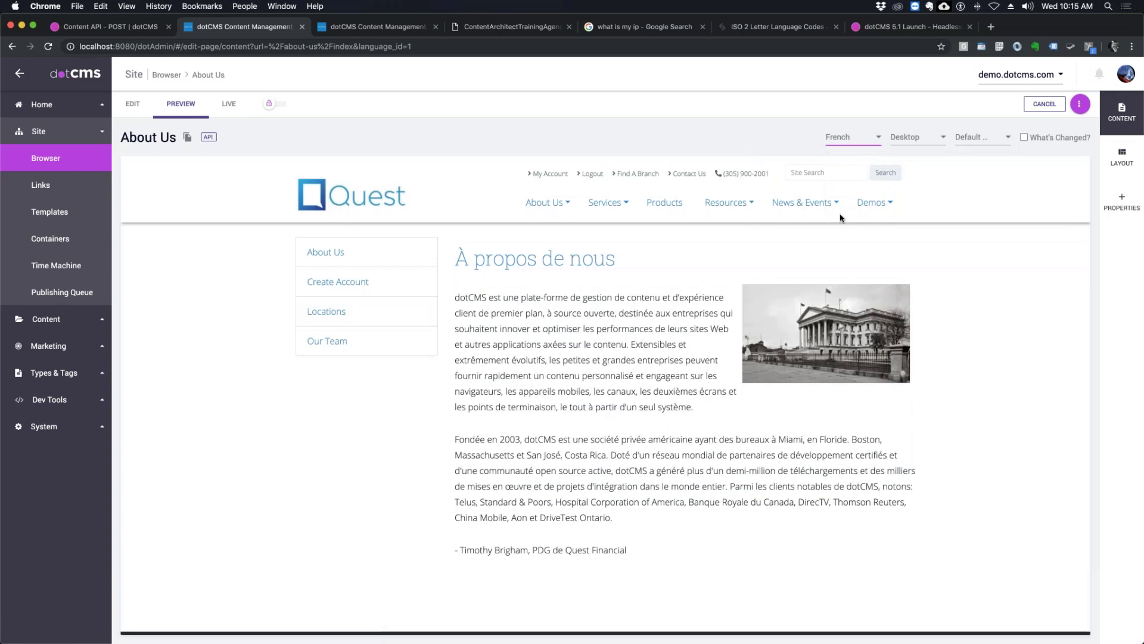
{"action": "left_click", "coordinate": [134, 104]}
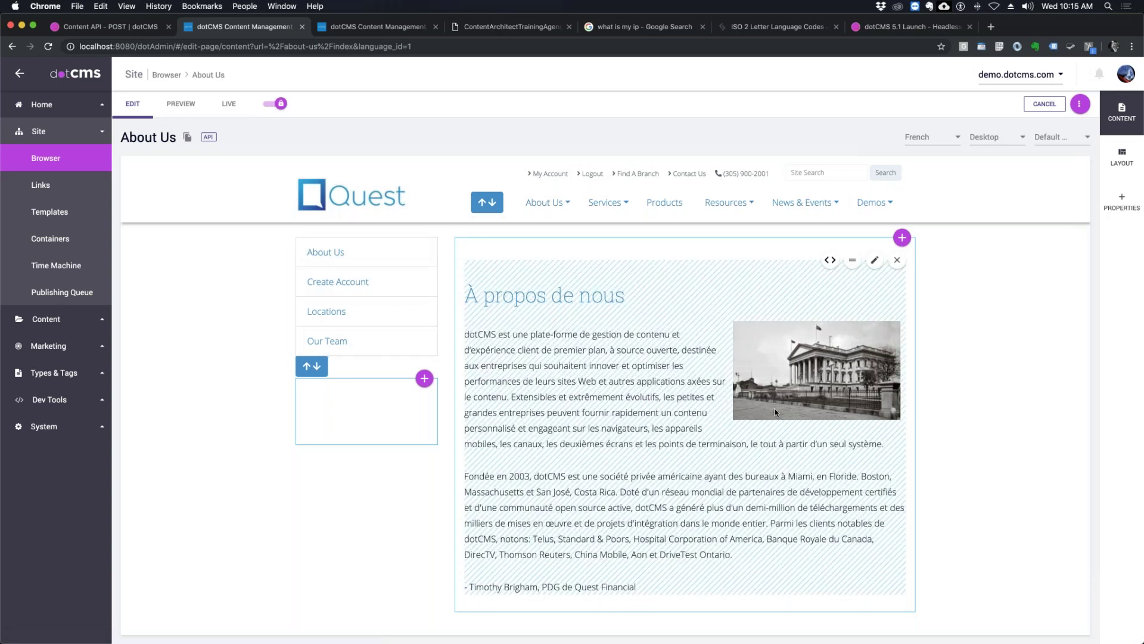
- View About Us in Espanol then French in the editor, then switch to the ContentArchitectTrainingAgenda PDF
{"action": "left_click", "coordinate": [950, 140]}
{"action": "left_click", "coordinate": [924, 193]}
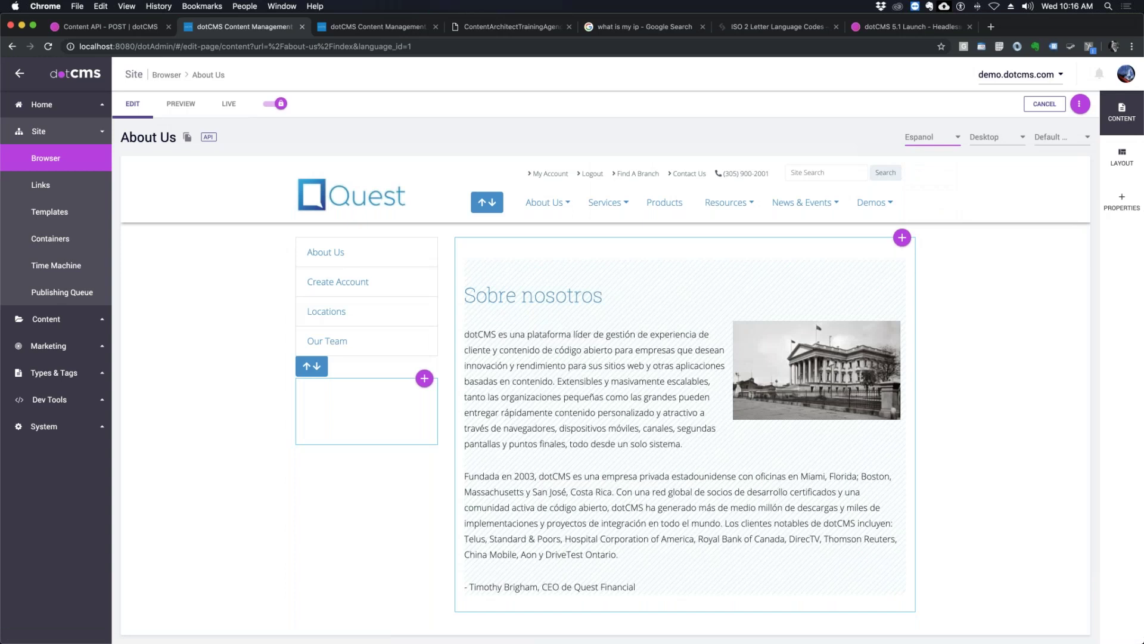
{"action": "left_click", "coordinate": [948, 139]}
{"action": "left_click", "coordinate": [924, 212]}
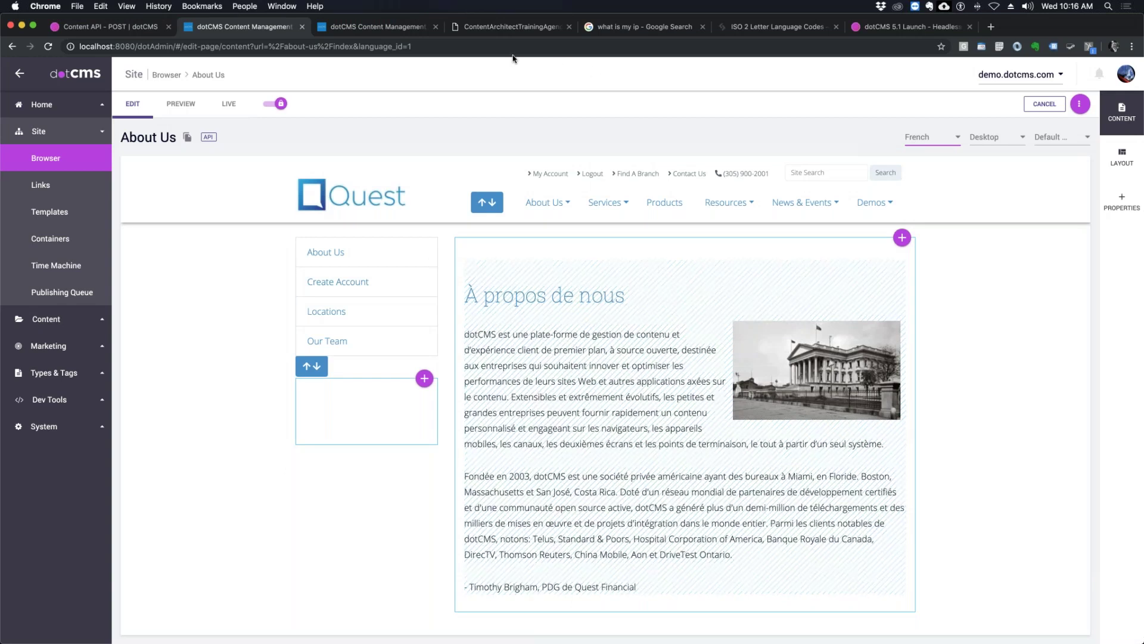
{"action": "left_click", "coordinate": [509, 26]}
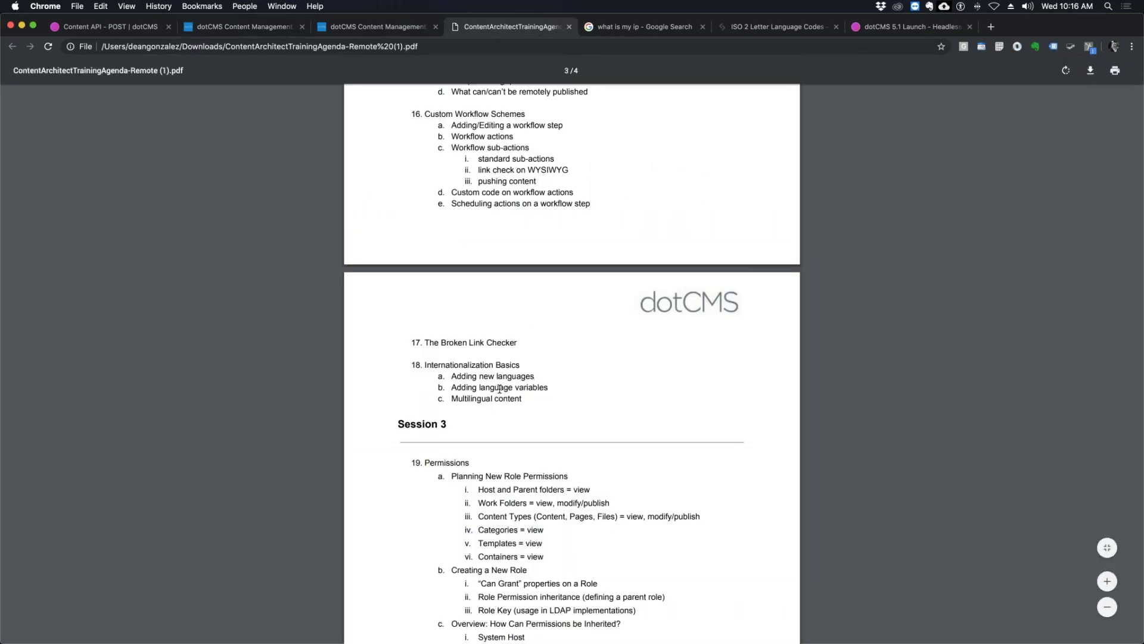